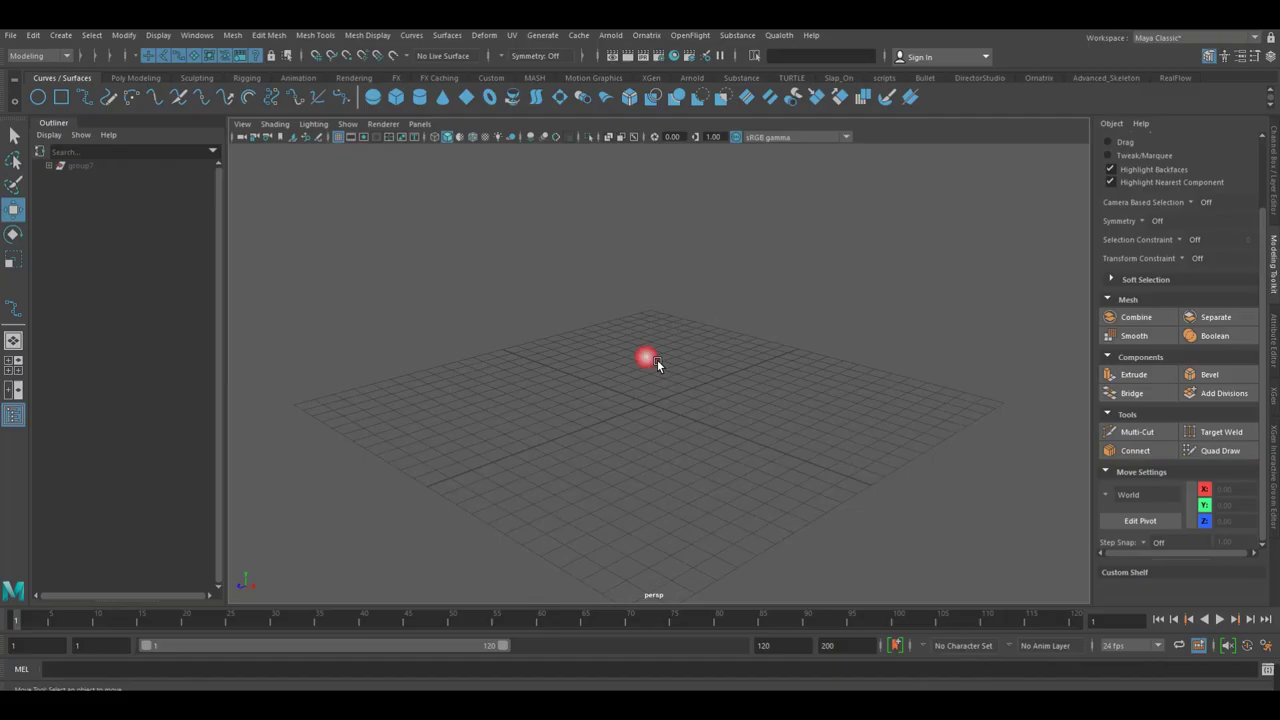
Open the hotbox over the empty perspective scene.
key(space)
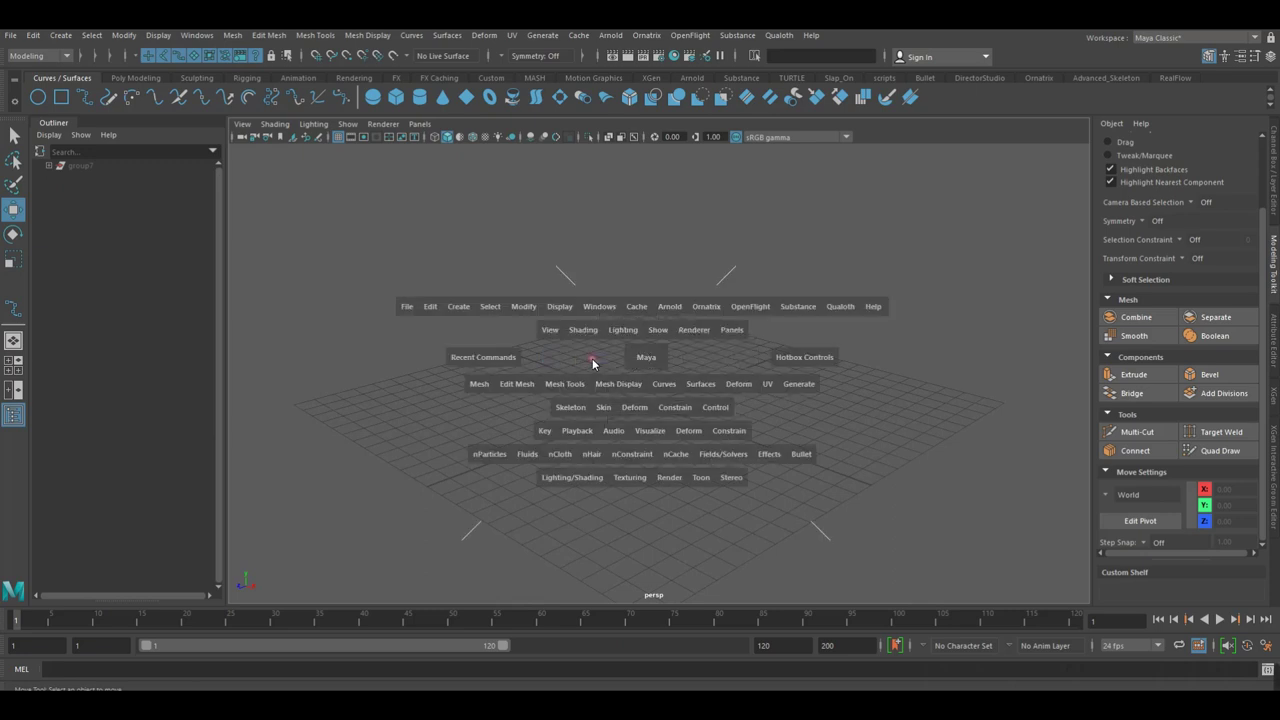
Switch the viewport to the top view and zoom in on the grid.
drag(646, 360, 575, 357)
alt+right_drag(607, 368, 760, 337)
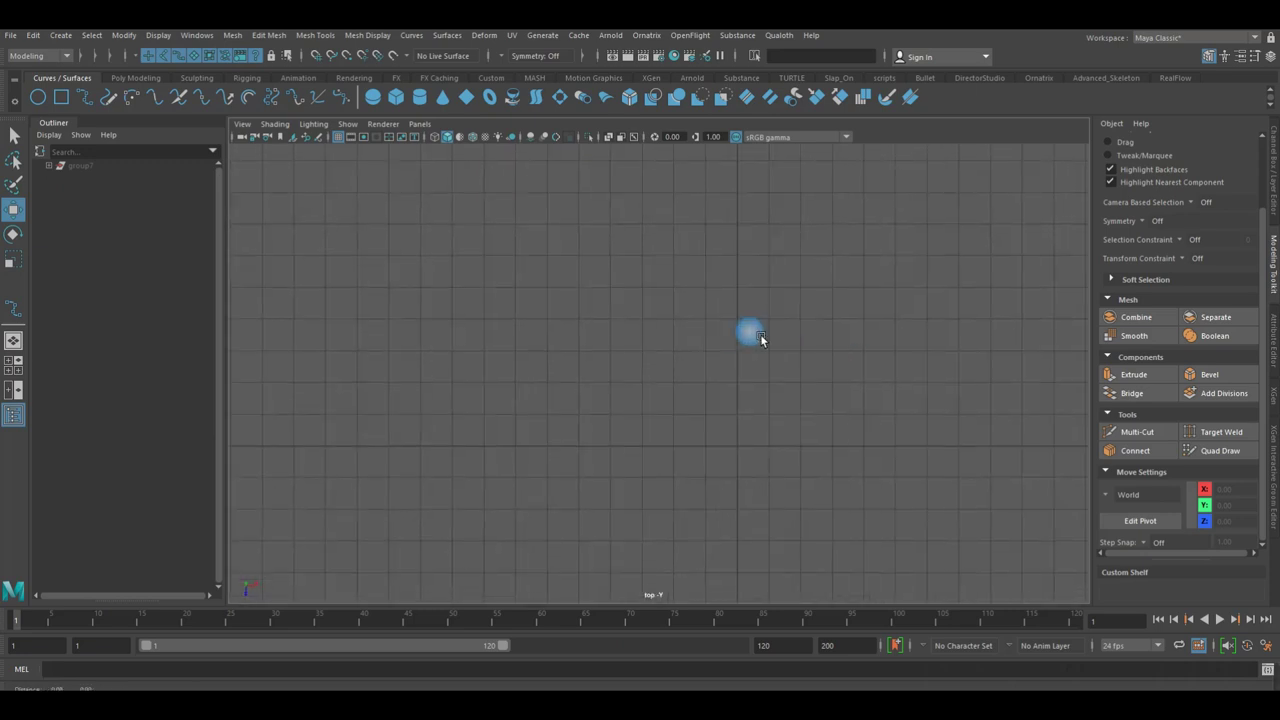
alt+right_drag(674, 389, 790, 413)
alt+middle_drag(790, 413, 771, 406)
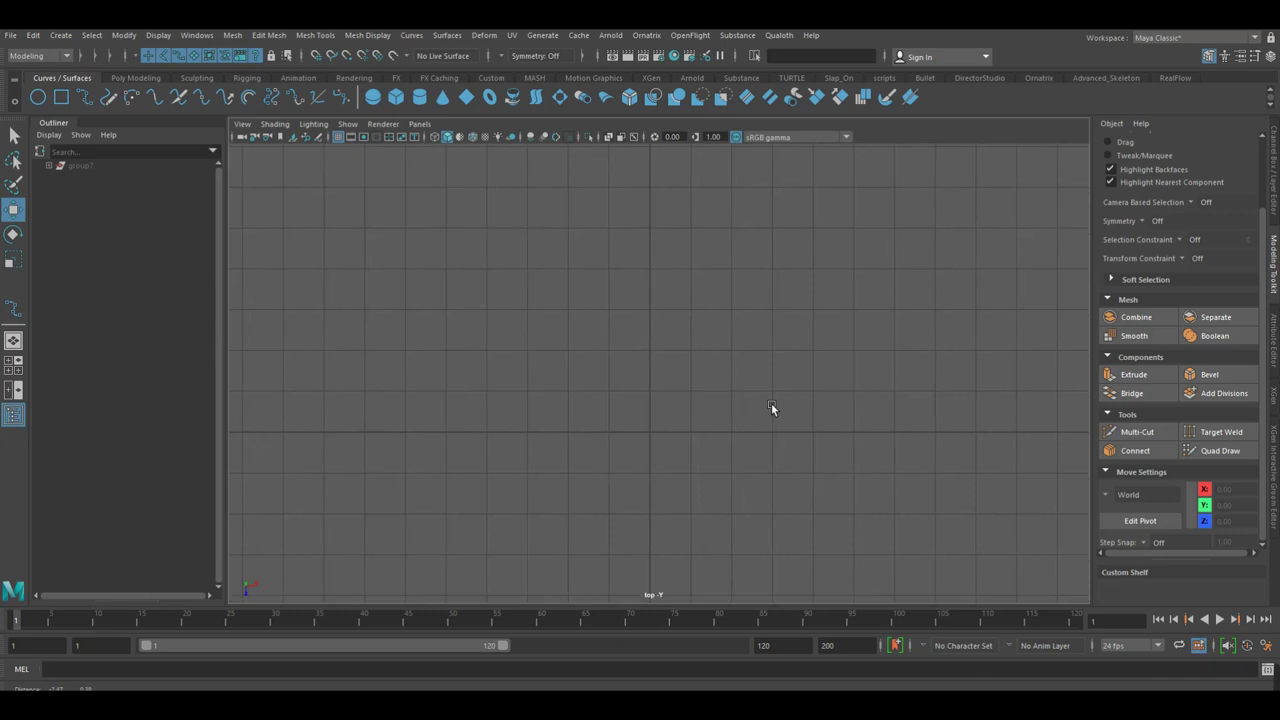
Start an EP curve with its first point snapped to a grid intersection.
click(82, 97)
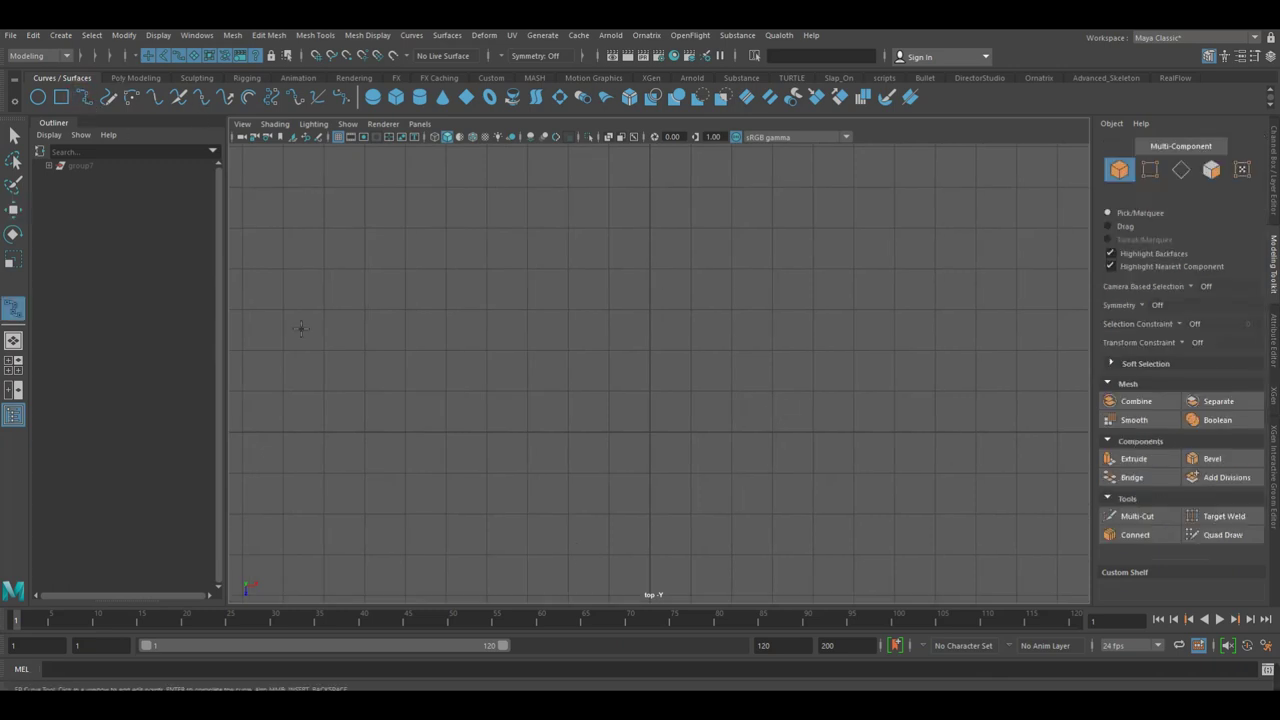
scroll(560, 425, up, 1)
key(x)
click(574, 404)
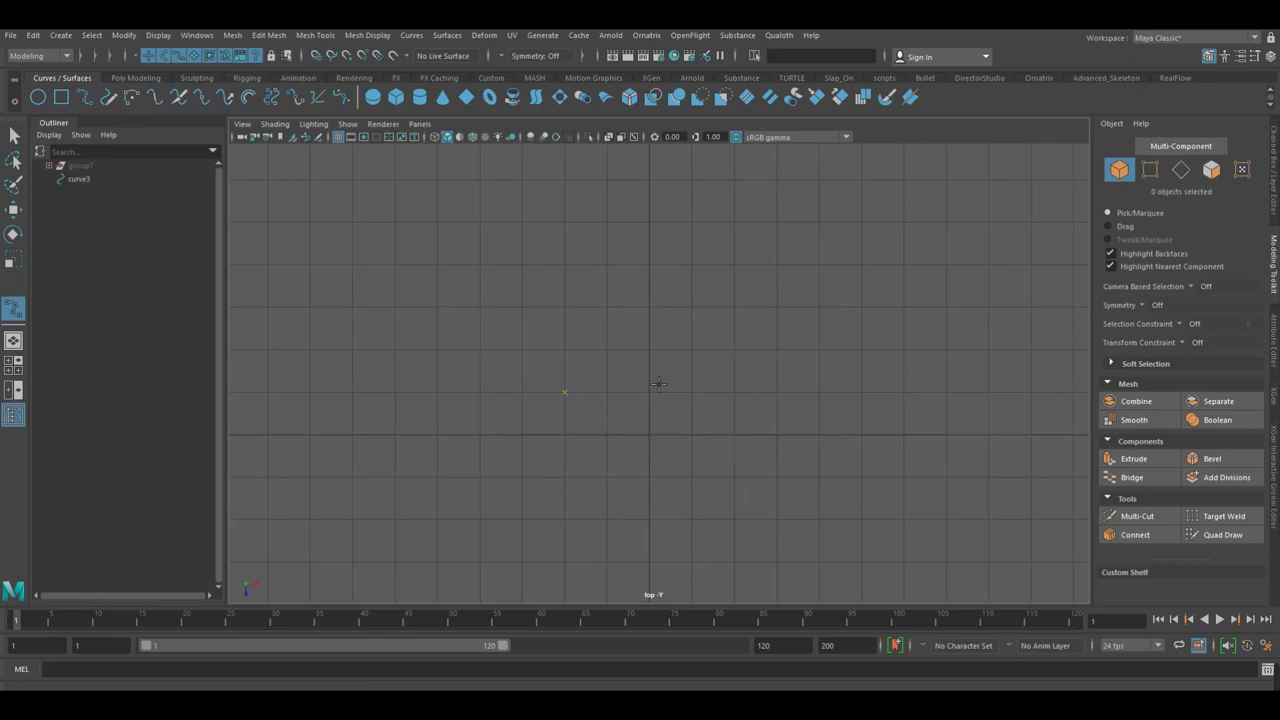
Snap the second point up and to the right to finish the two-point curve3.
key(x)
click(740, 314)
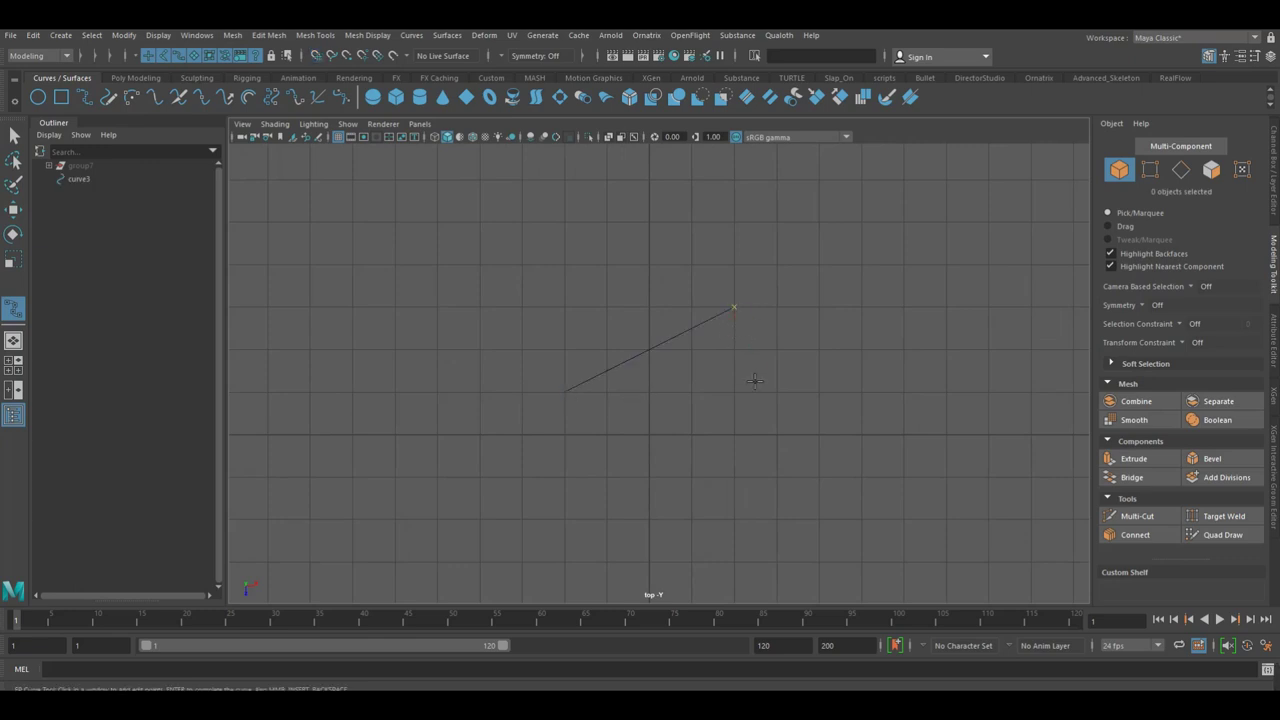
key(Return)
key(w)
Slide a middle control vertex right to bend curve3 into a gentle arc.
right_drag(656, 348, 630, 346)
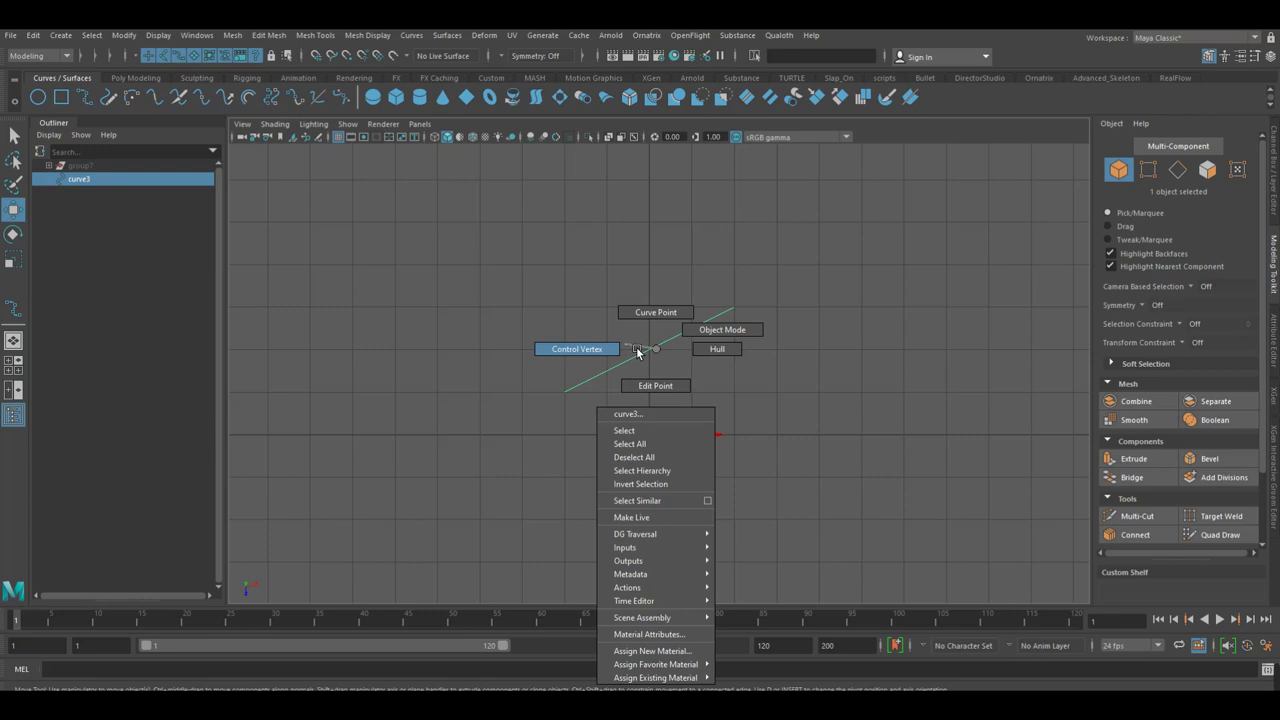
mouse_move(616, 308)
mouse_down()
mouse_move(690, 385)
mouse_move(670, 427)
mouse_up()
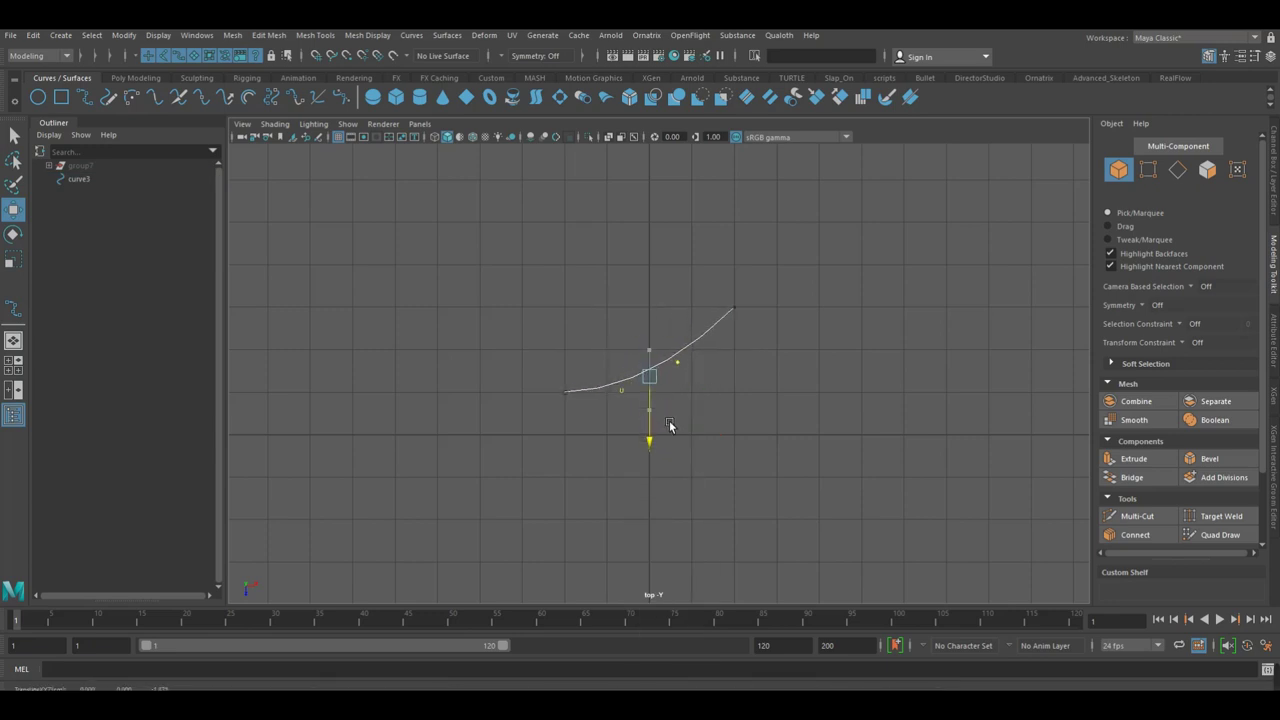
alt+right_drag(623, 403, 766, 380)
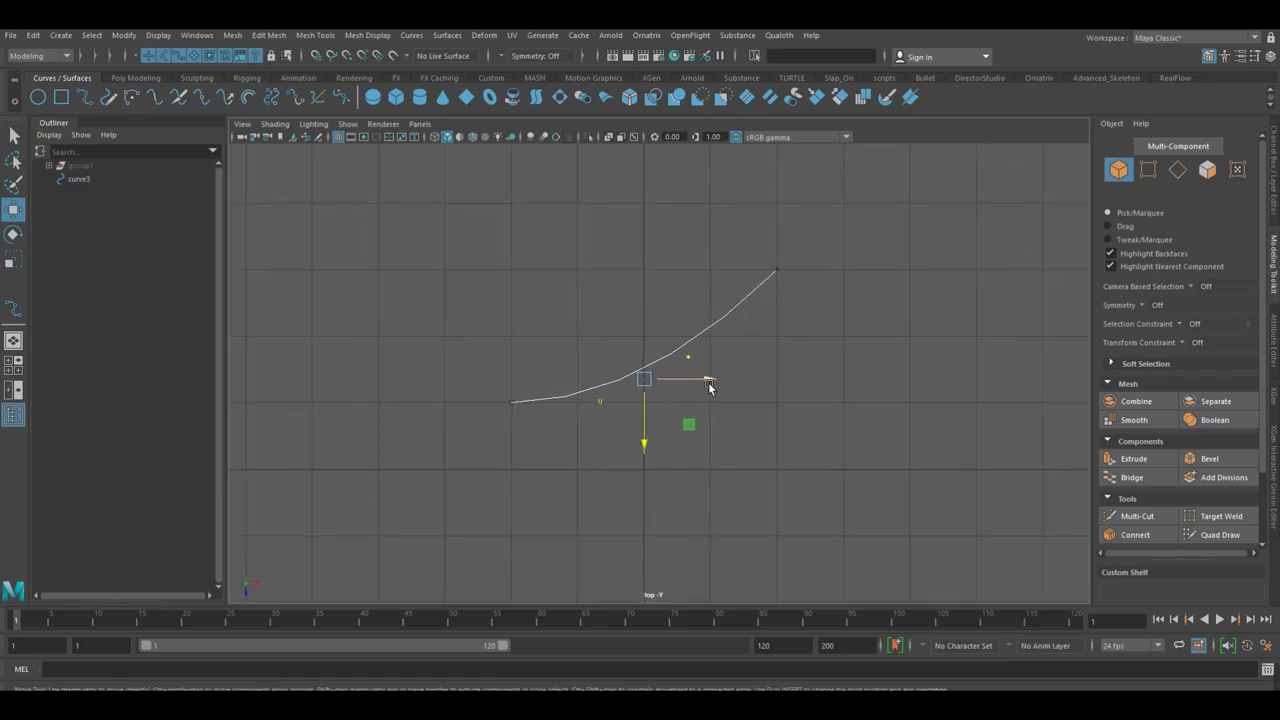
drag(715, 388, 731, 388)
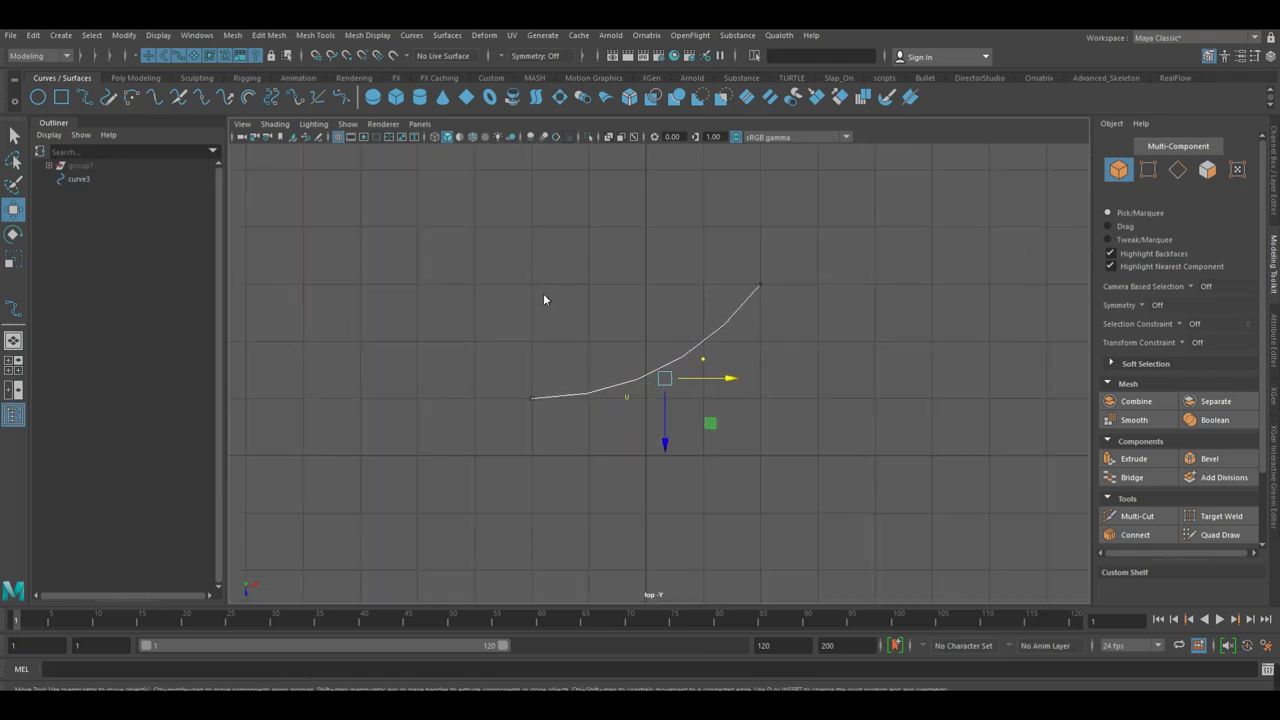
Return to object mode, reselect curve3 and duplicate it as curve4.
key(F8)
alt+right_drag(597, 277, 545, 287)
click(622, 320)
alt+right_drag(620, 330, 618, 340)
drag(618, 345, 650, 425)
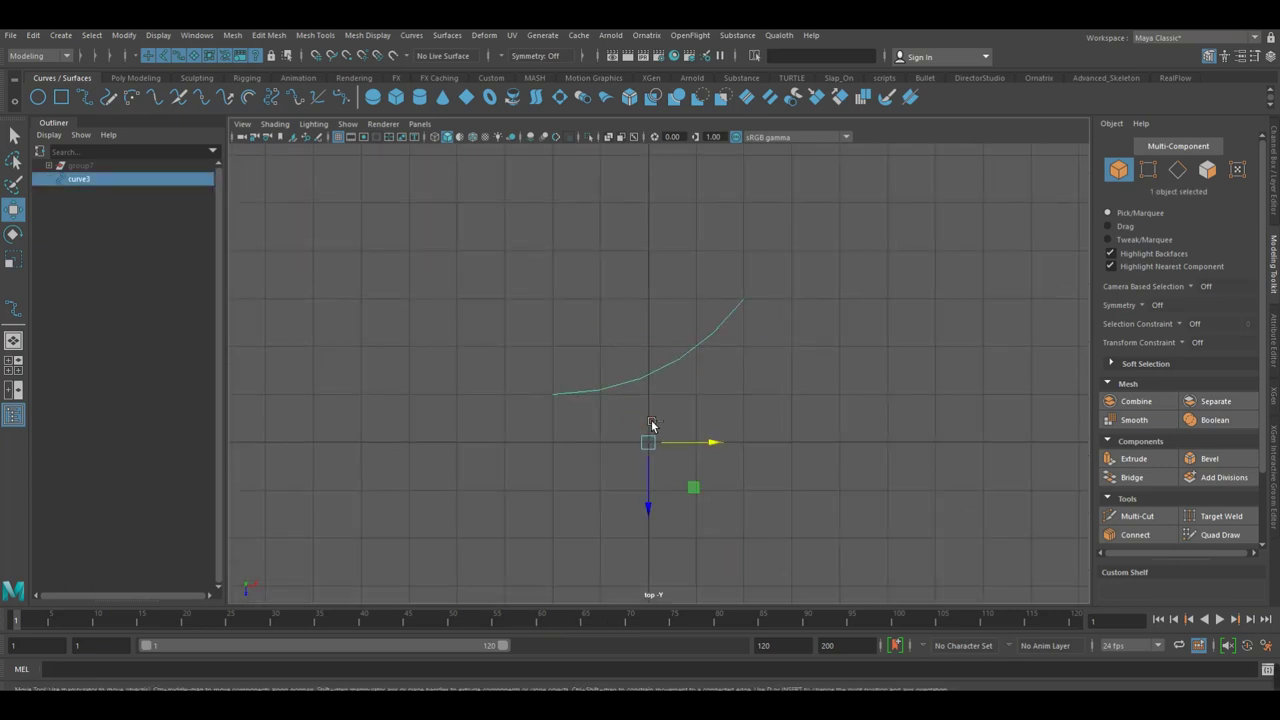
key(ctrl+d)
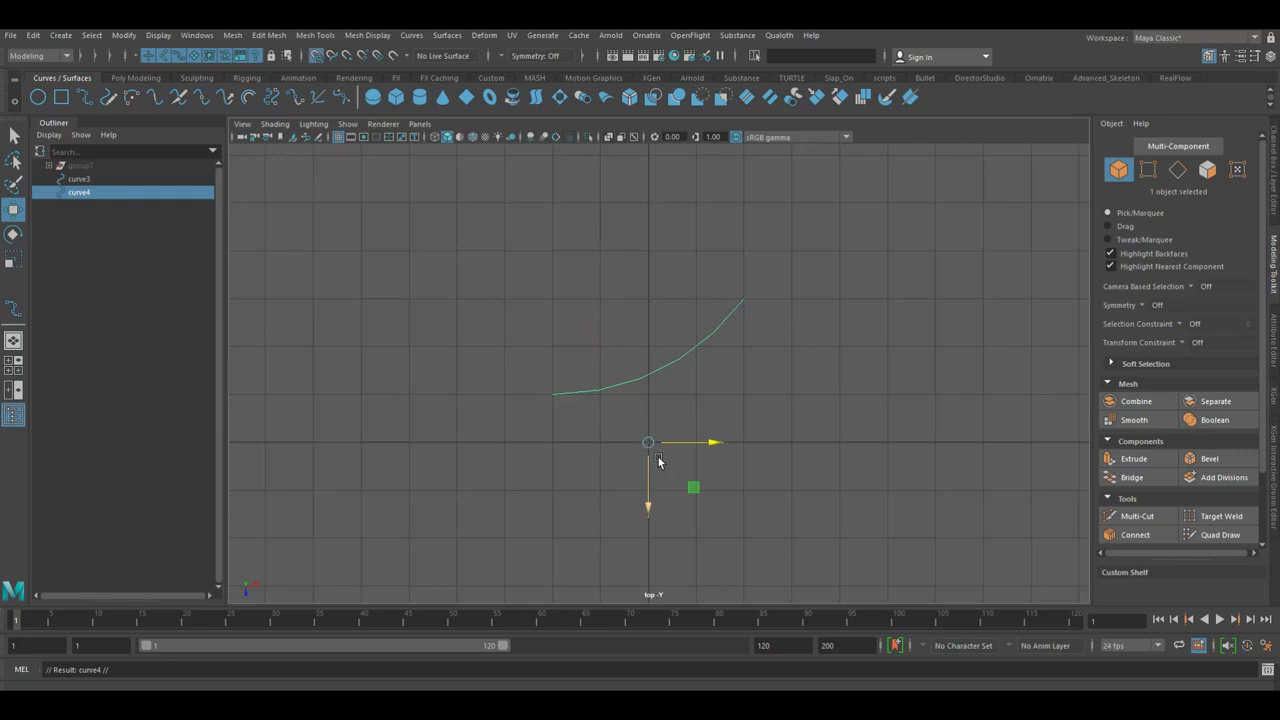
Move curve4 down one grid unit and snap its pivot to the left endpoint.
drag(659, 461, 659, 488)
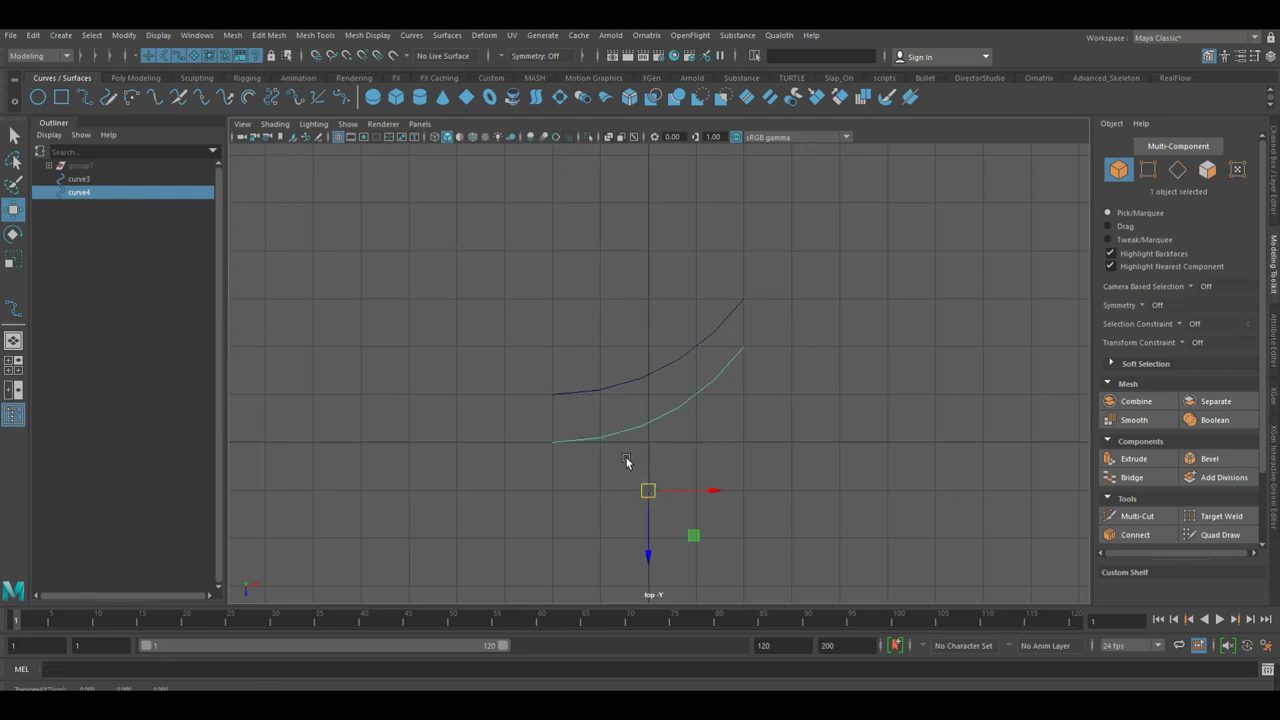
key(v)
drag(659, 504, 573, 460)
key(ctrl+z)
key(d)
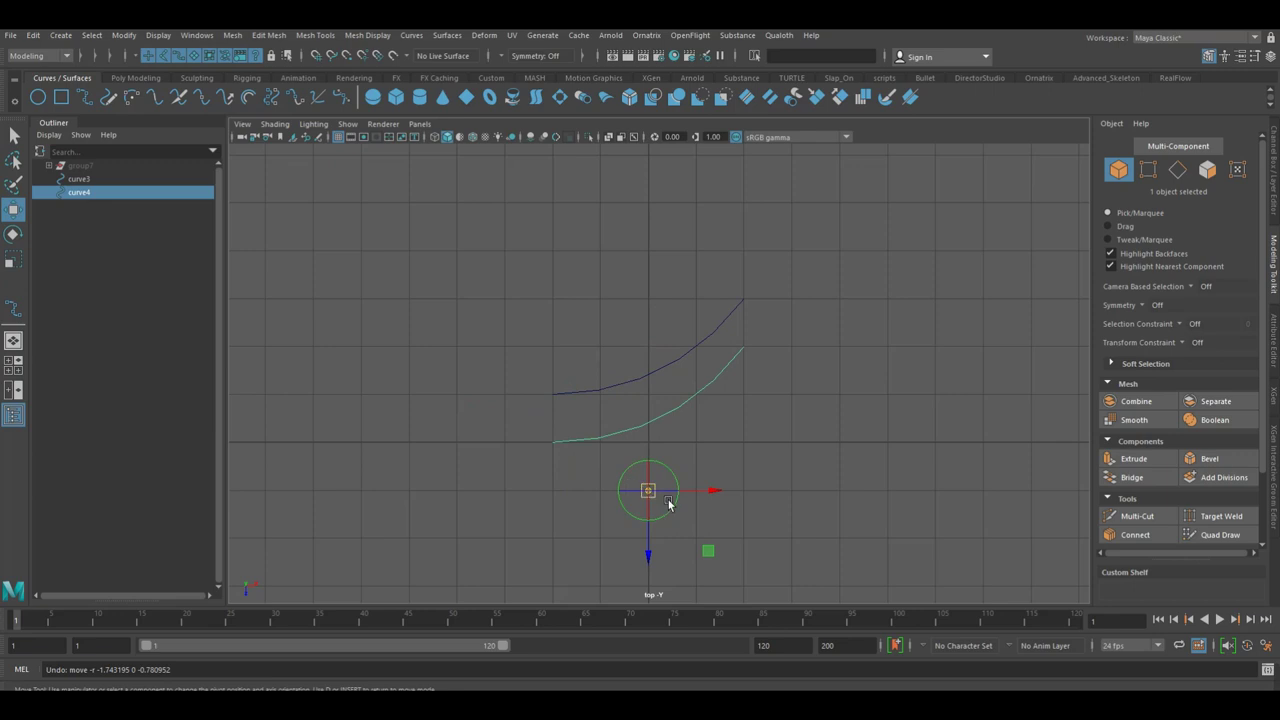
drag(650, 507, 594, 485)
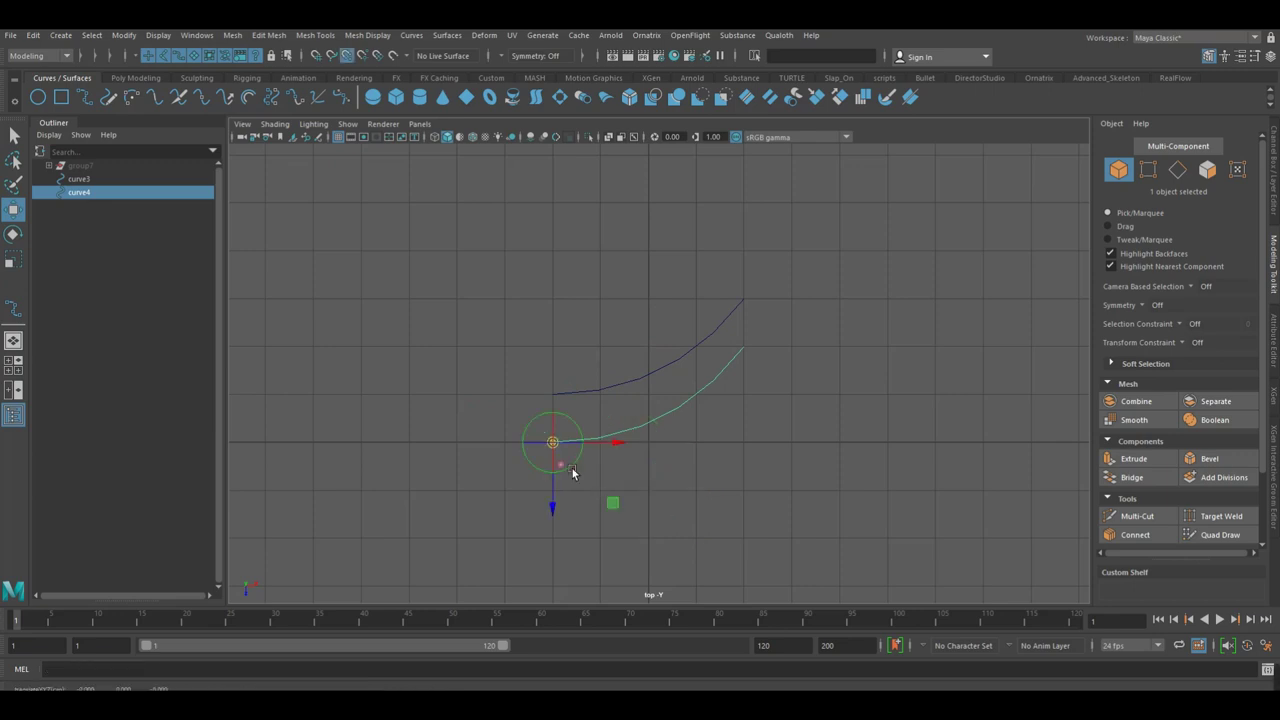
Scale curve4 along X so it stretches longer to the right.
scroll(640, 478, up, 1)
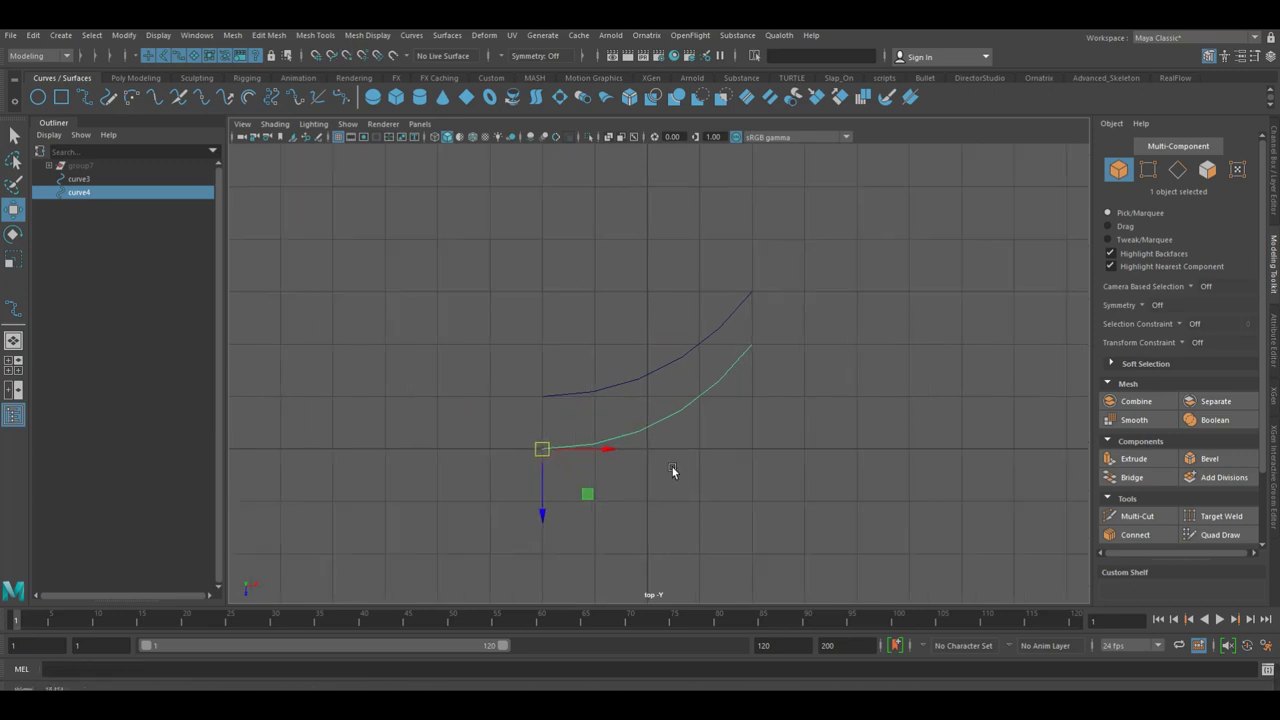
key(e)
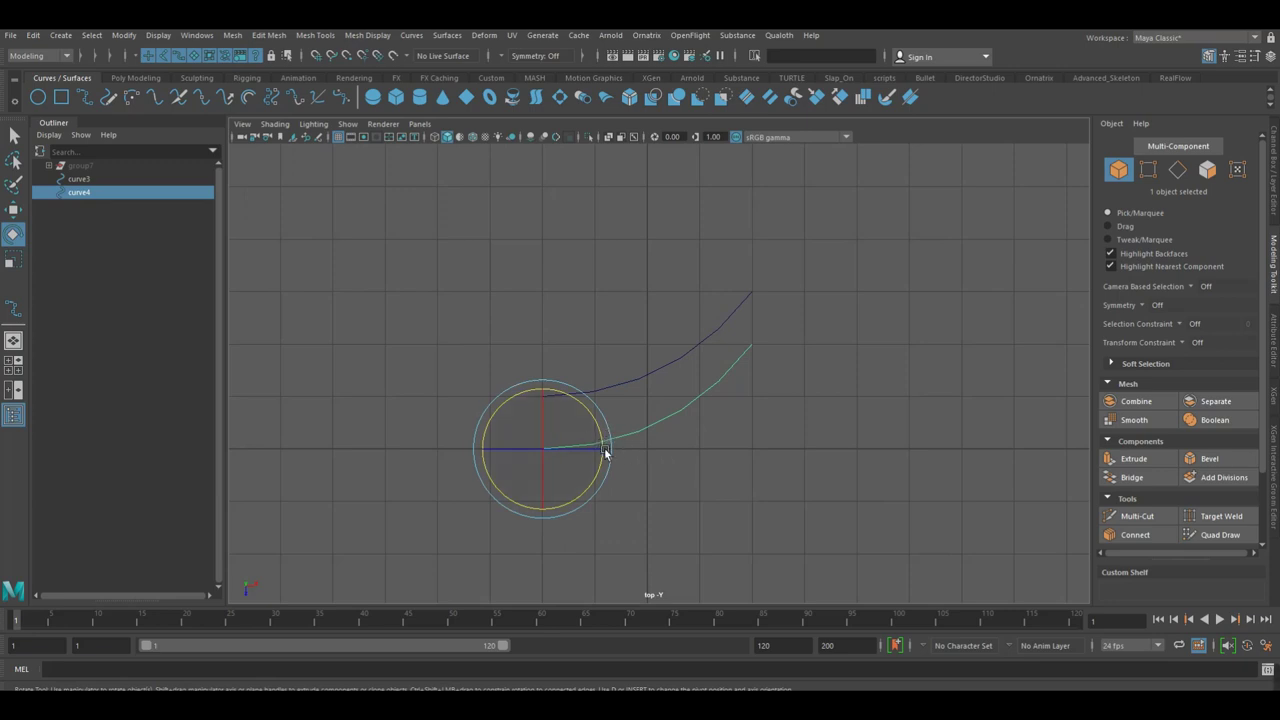
key(r)
drag(604, 450, 636, 457)
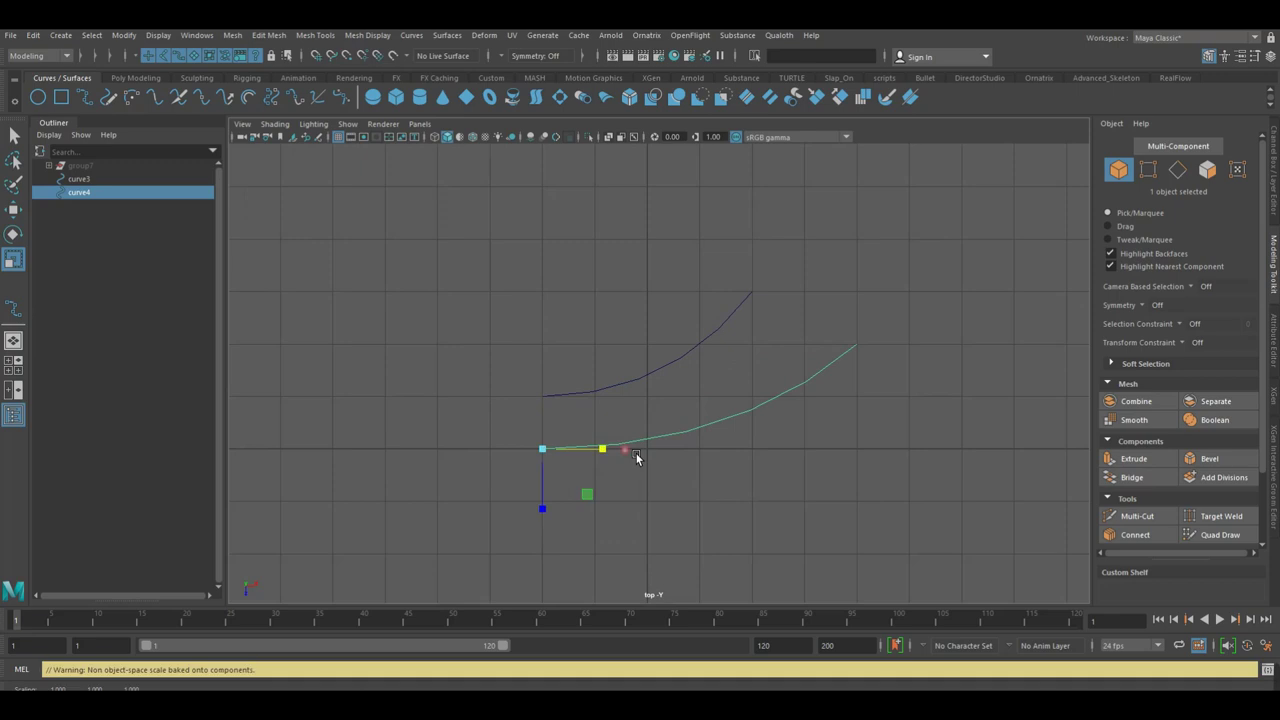
scroll(682, 414, down, 1)
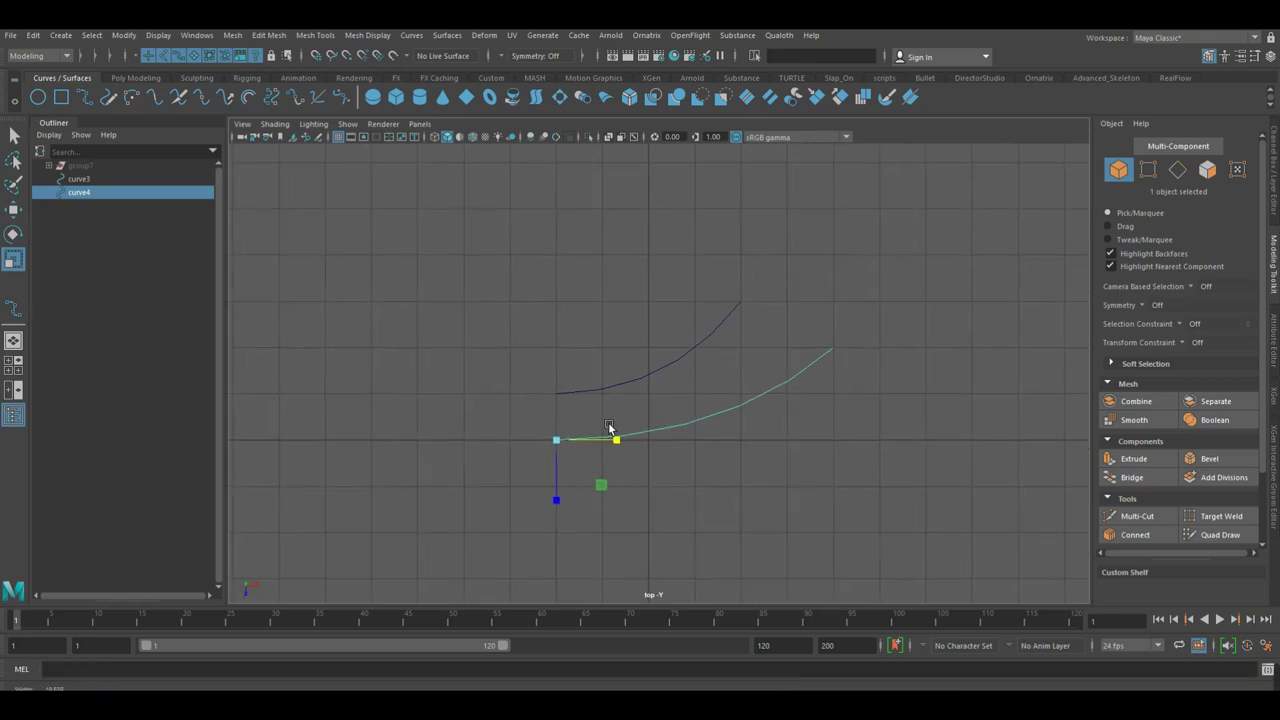
key(w)
scroll(480, 354, down, 1)
click(480, 356)
scroll(684, 380, up, 2)
alt+middle_drag(509, 363, 485, 329)
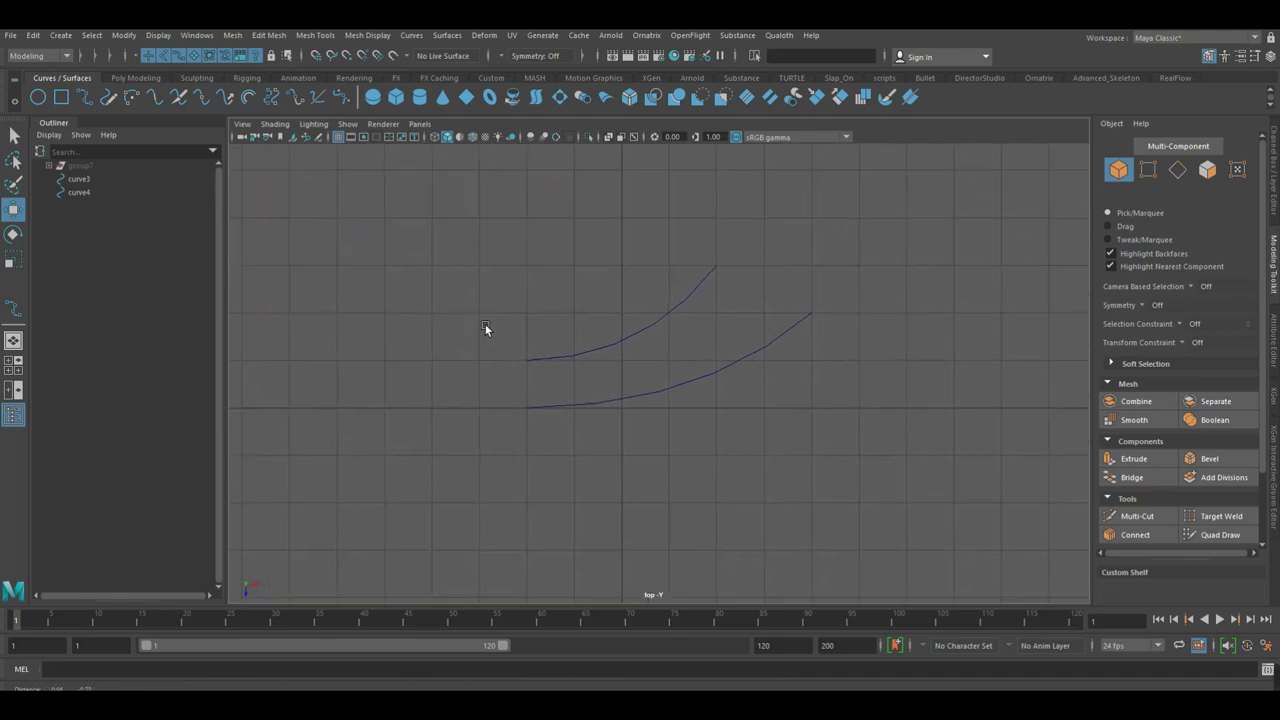
Group curve3 and curve4, then make a mirrored duplicate group9.
click(94, 192)
shift+click(94, 184)
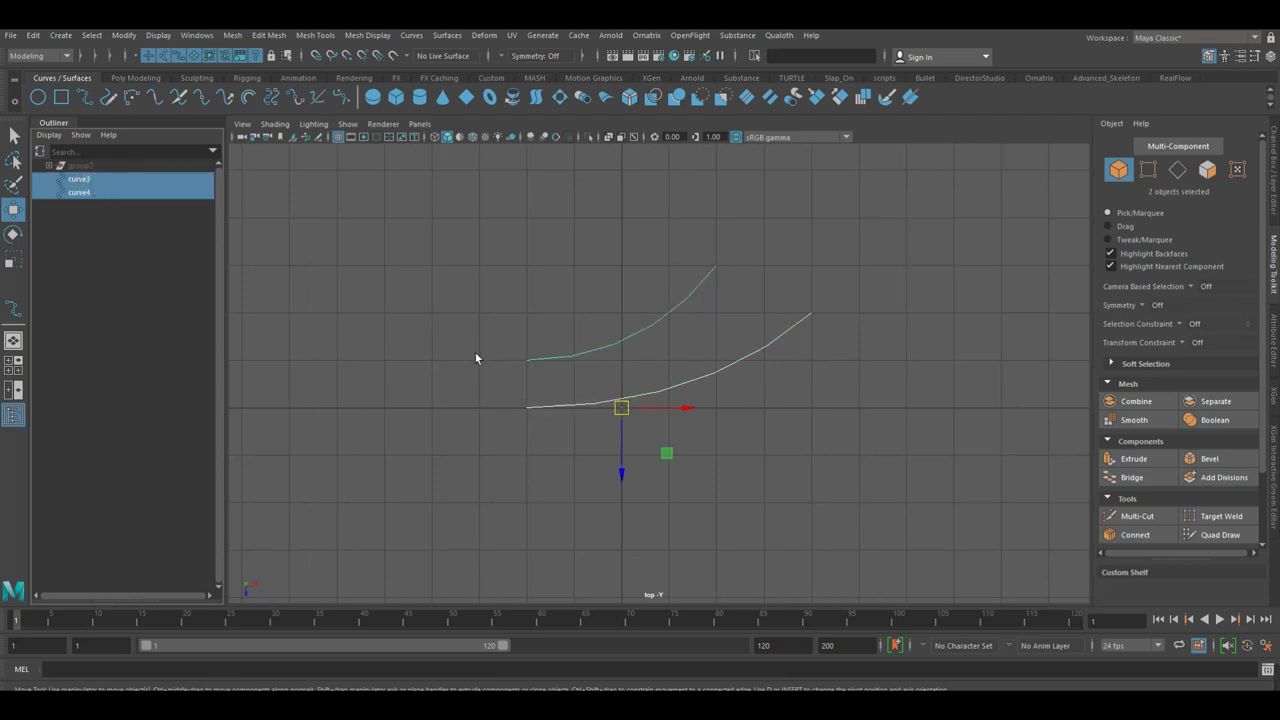
key(ctrl+g)
key(ctrl+shift+d)
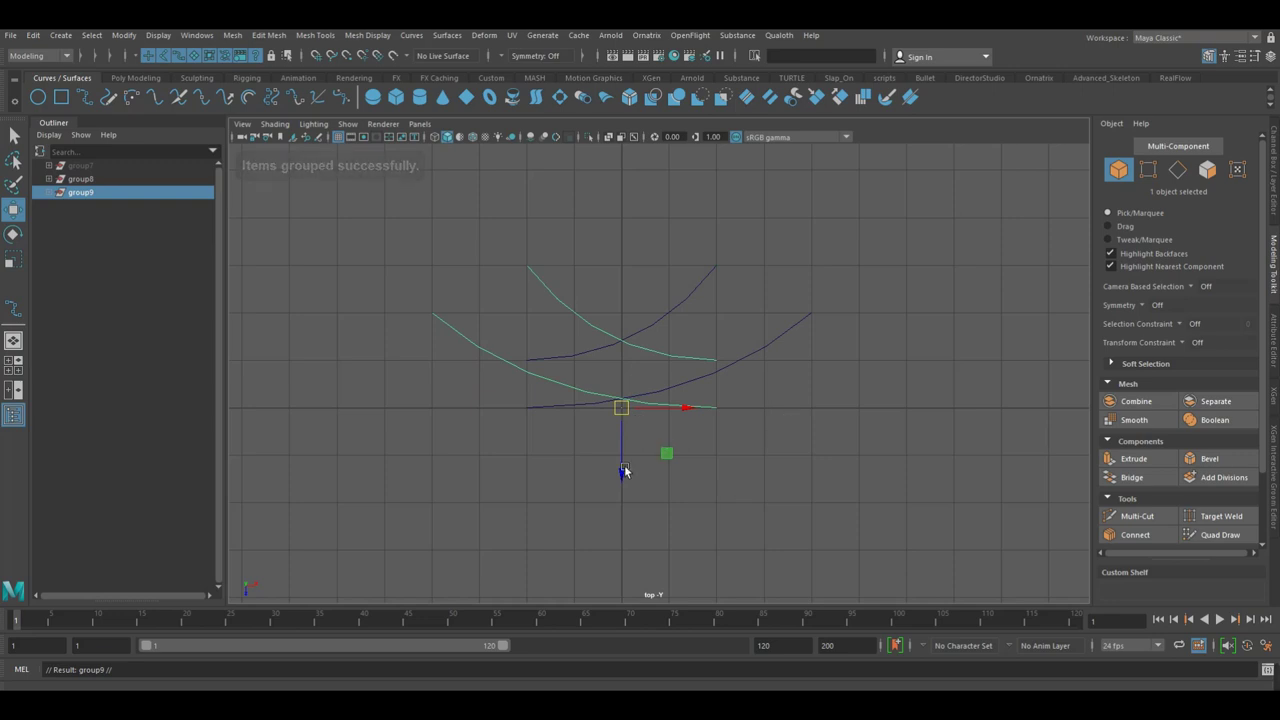
Move group9 down and to the right, below the original arcs.
drag(634, 469, 634, 540)
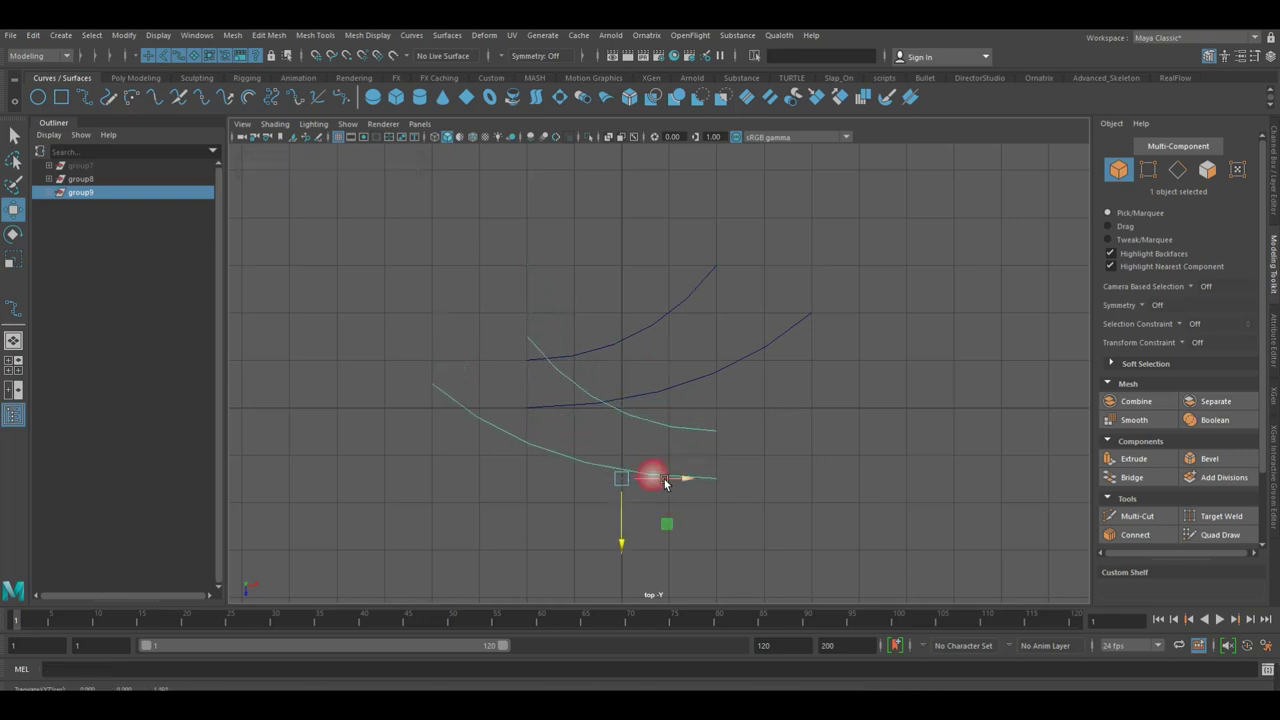
drag(665, 479, 831, 500)
click(792, 488)
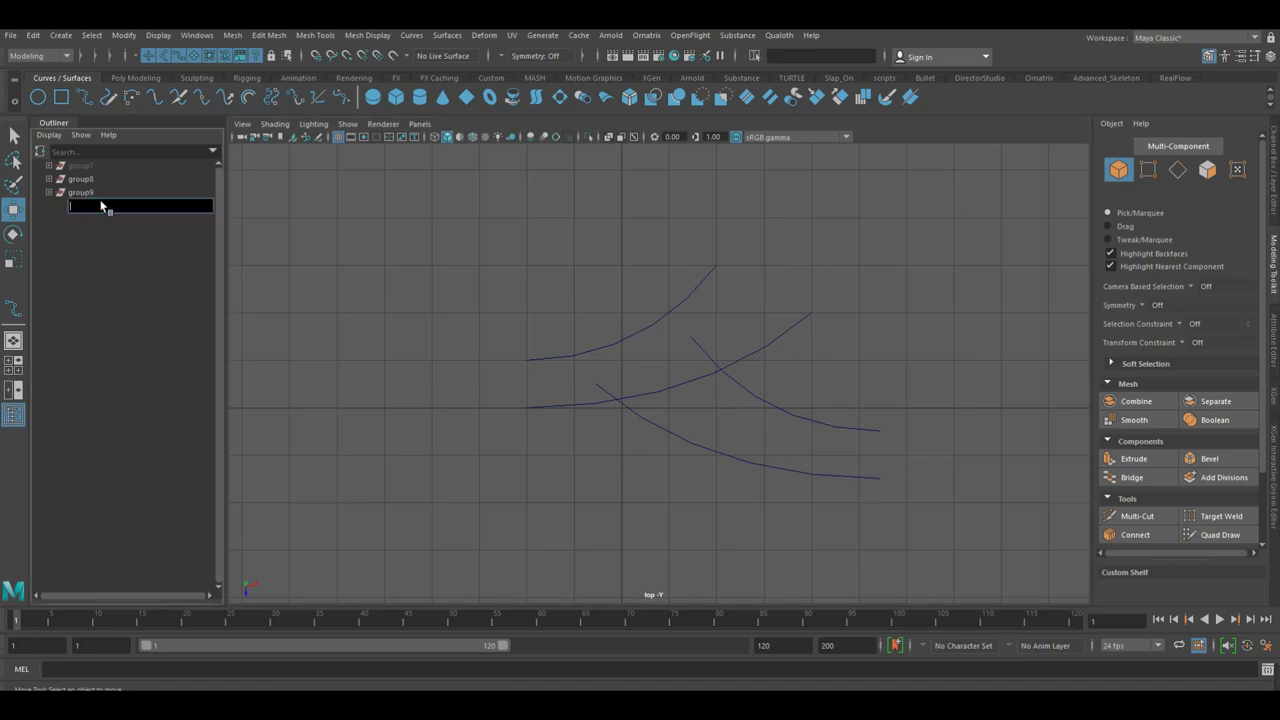
click(100, 192)
mouse_move(796, 514)
mouse_down()
mouse_move(806, 568)
mouse_move(814, 553)
mouse_up()
click(797, 547)
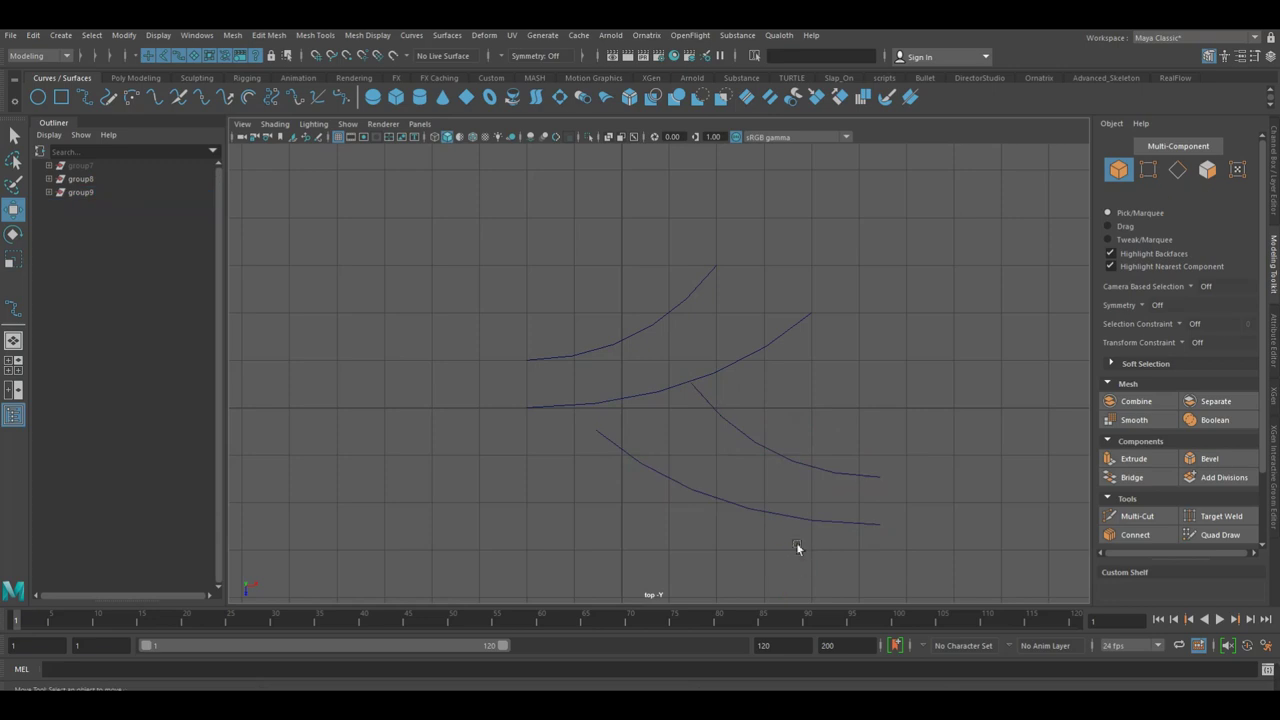
Fine-tune group9's position so its upper curve touches the lower original arc.
click(96, 193)
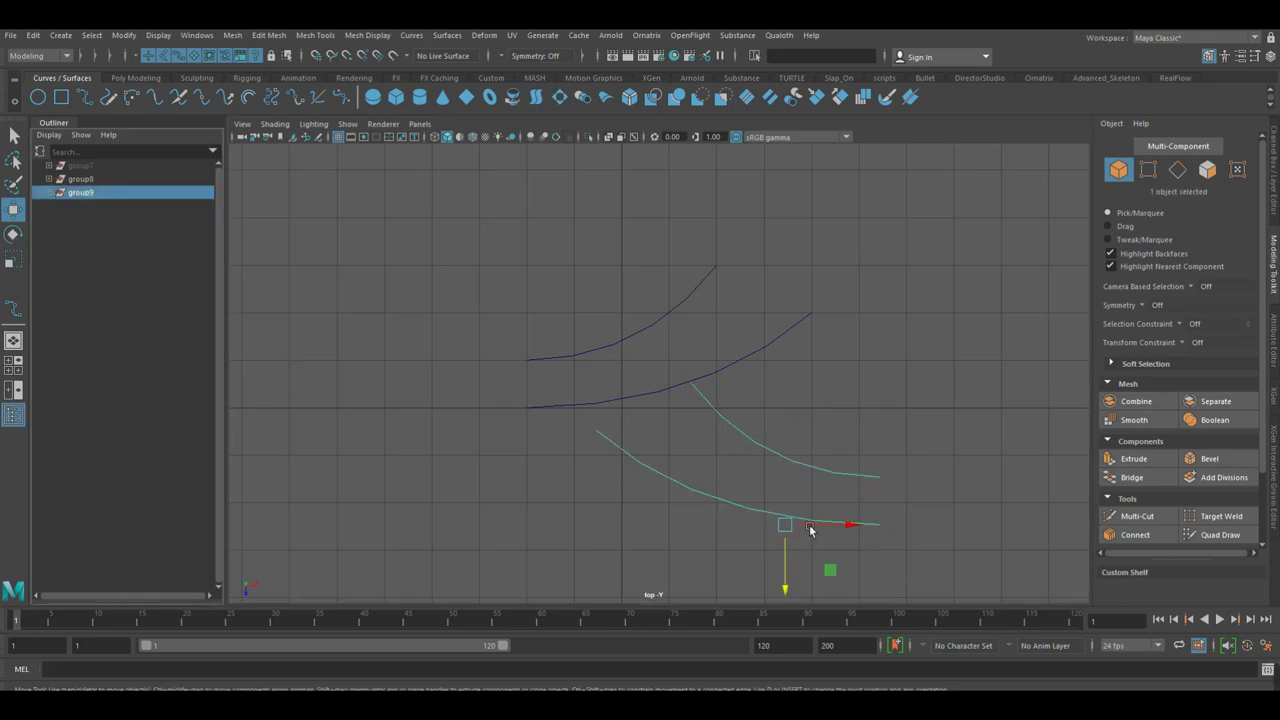
drag(824, 537, 851, 531)
alt+middle_drag(920, 546, 786, 449)
drag(704, 476, 705, 477)
click(767, 458)
drag(767, 421, 764, 422)
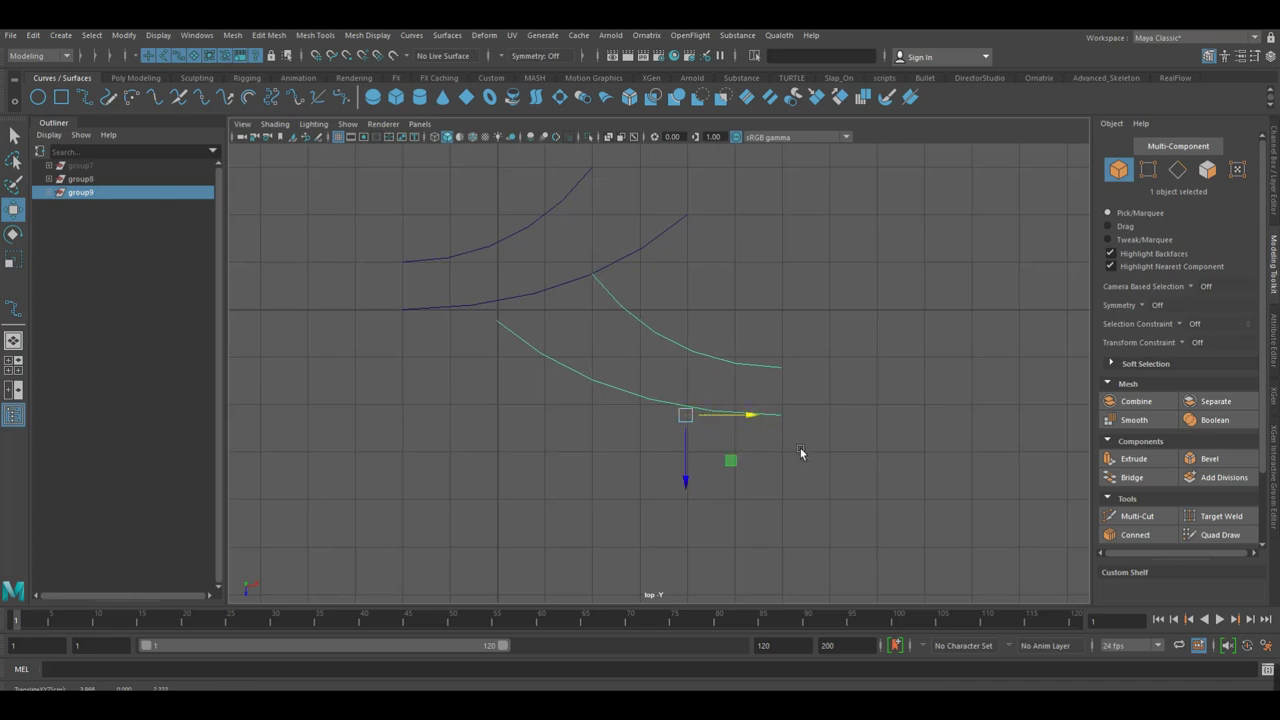
Try stretching group9's bottom curve along X, then undo it.
click(800, 448)
scroll(700, 390, down, 2)
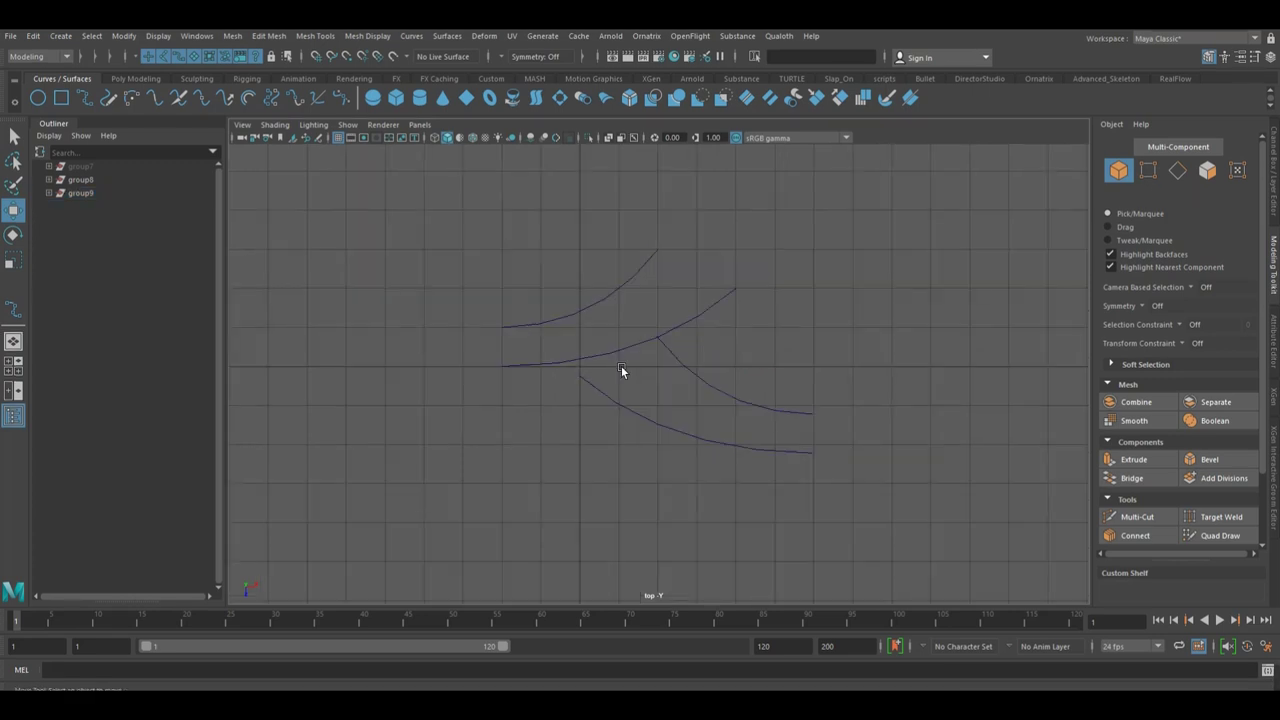
click(656, 428)
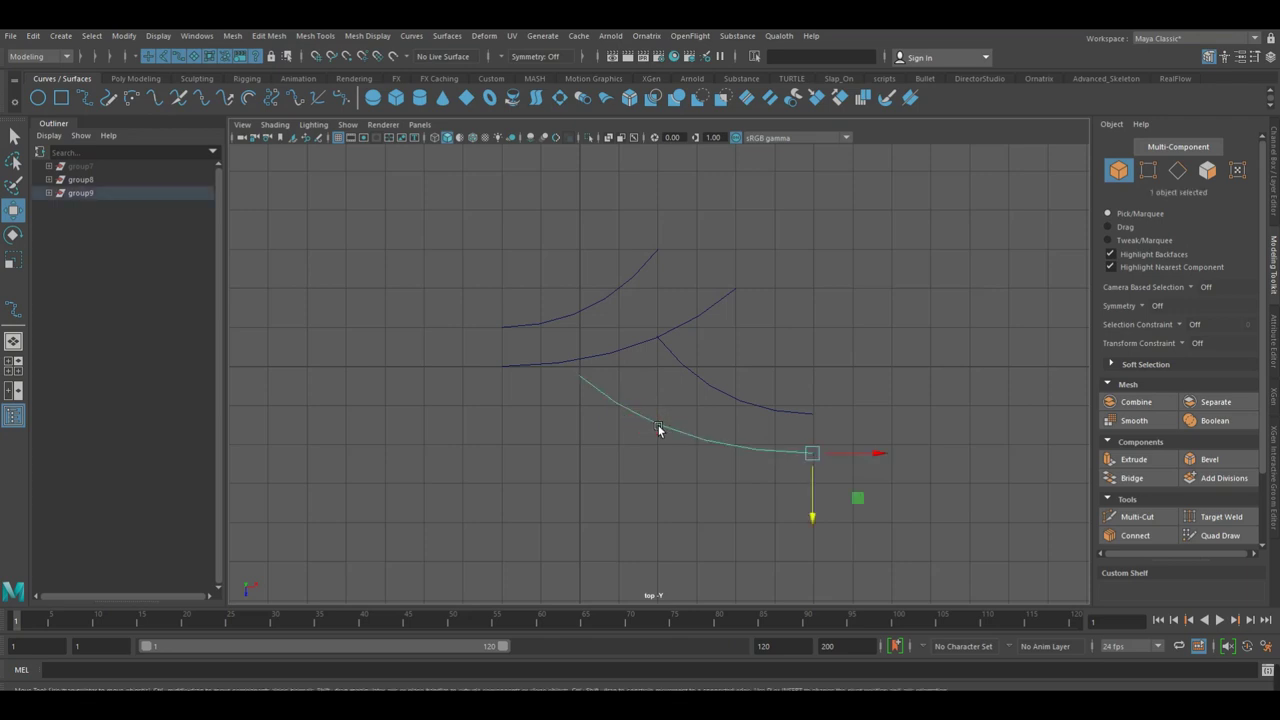
key(r)
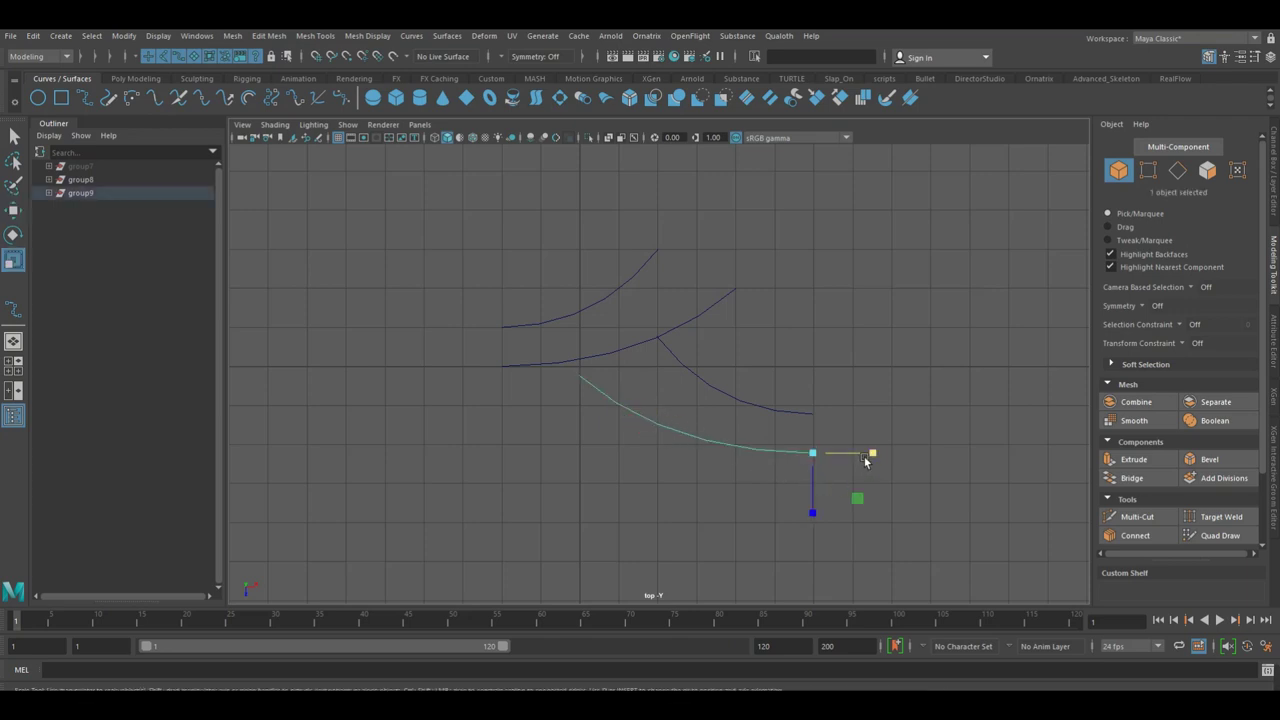
drag(864, 456, 869, 458)
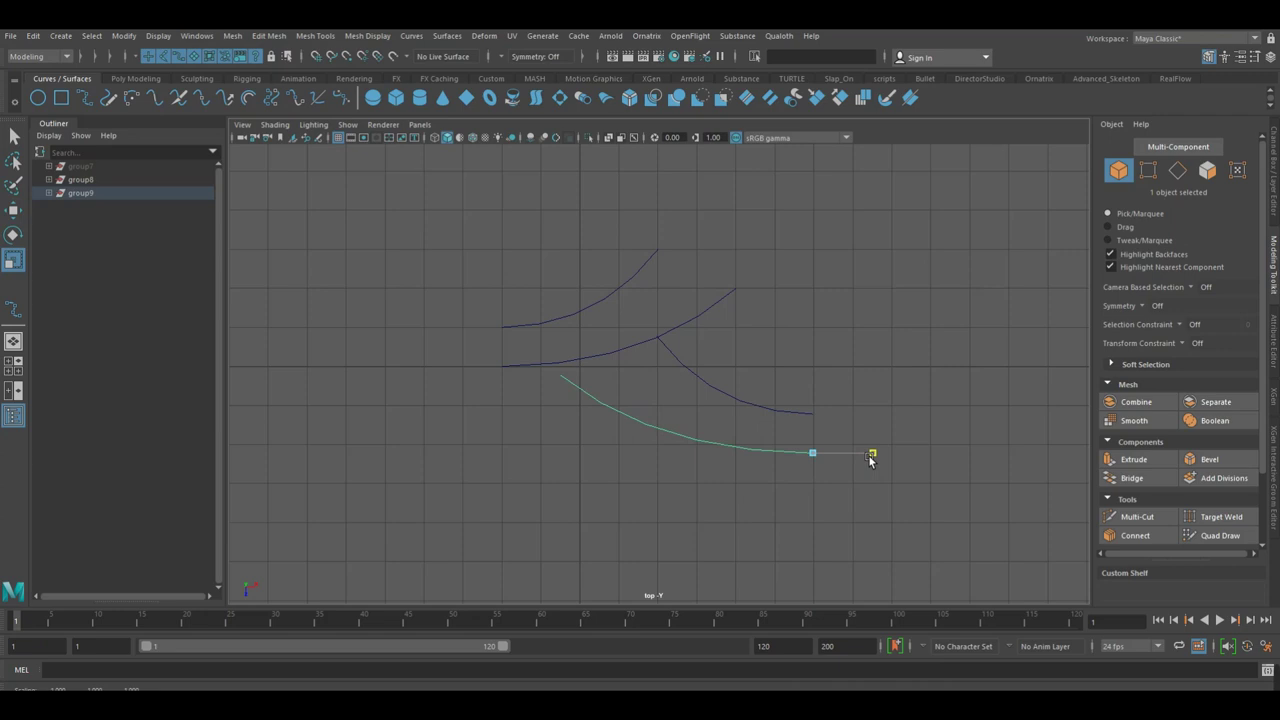
key(ctrl+z)
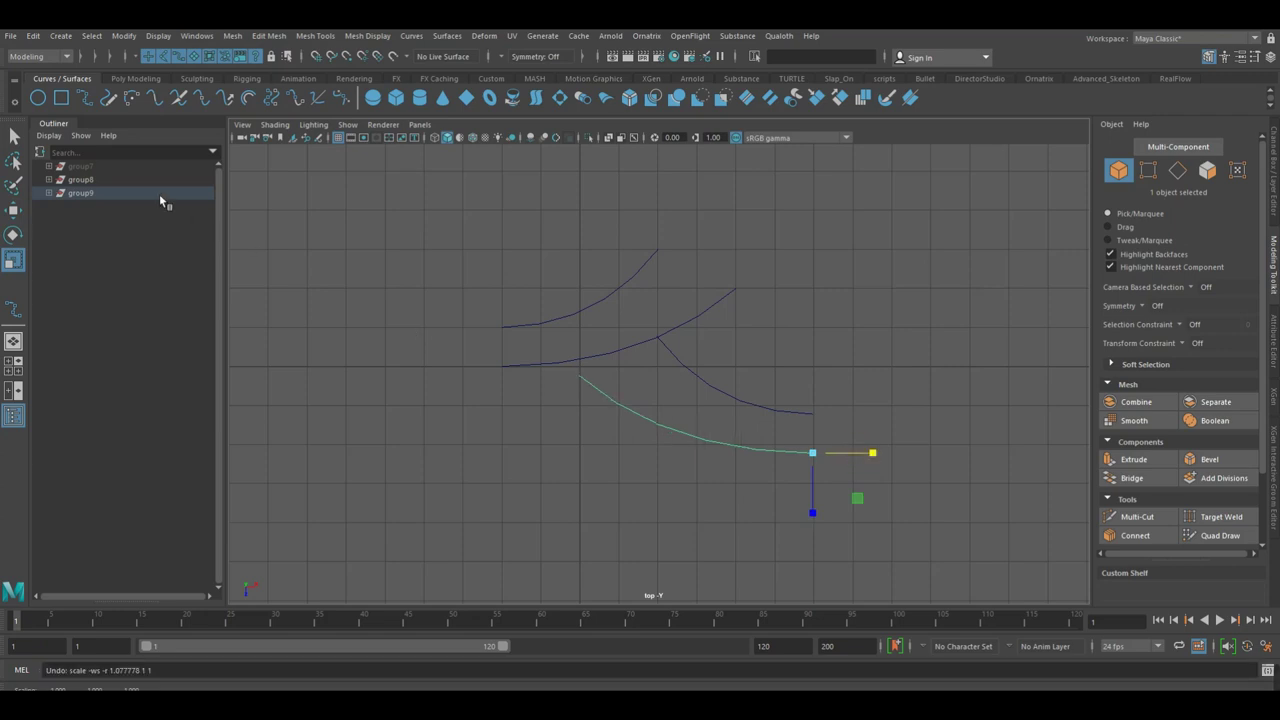
Nudge the whole group9 strip slightly to the right.
click(160, 197)
key(w)
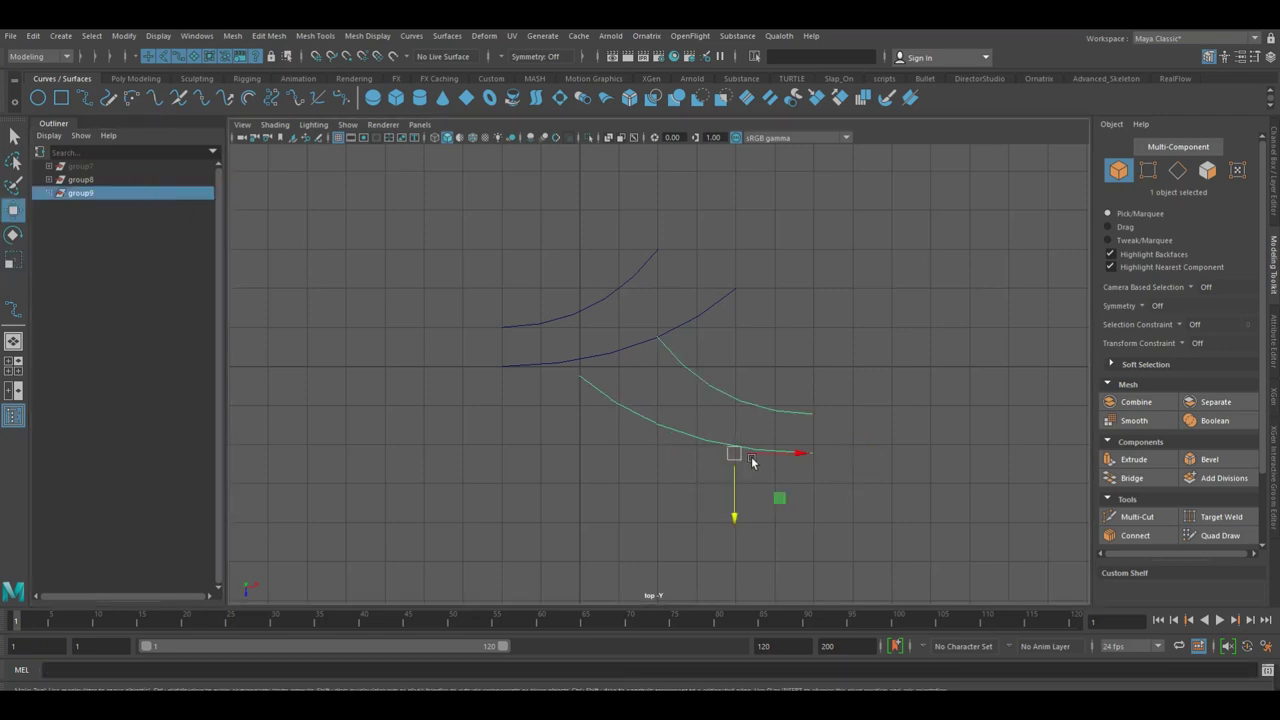
drag(751, 455, 762, 453)
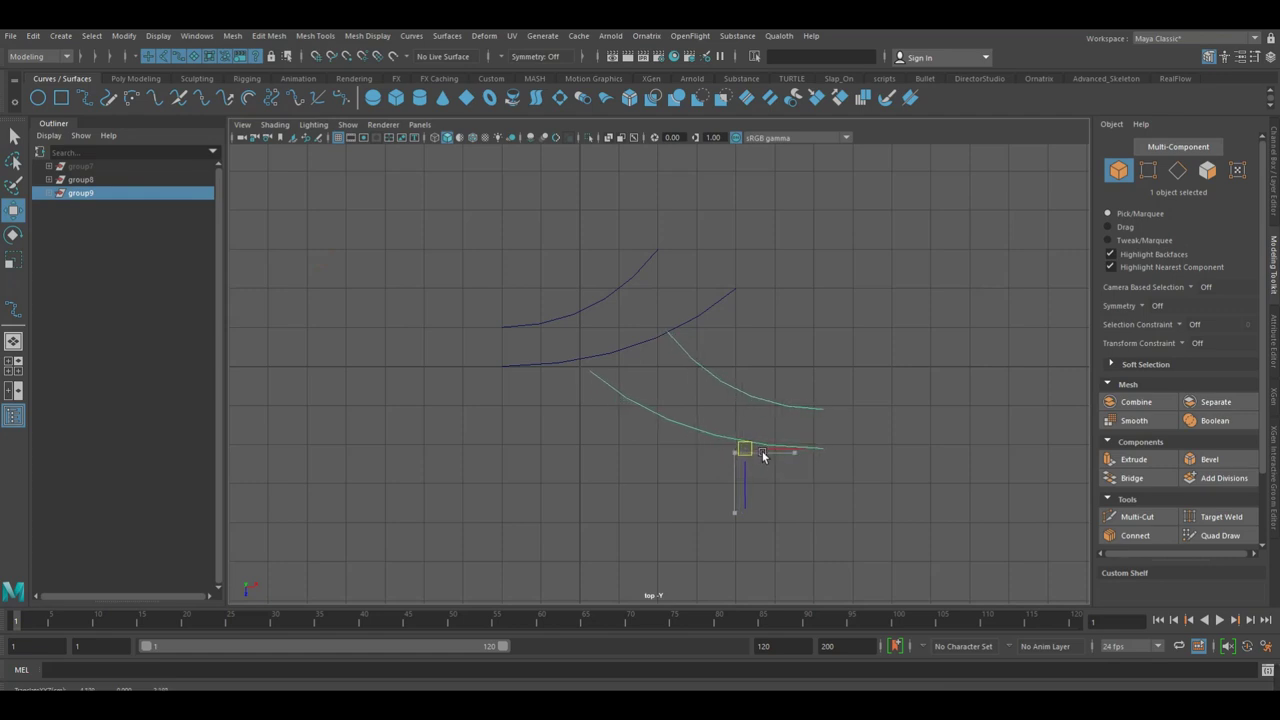
click(761, 465)
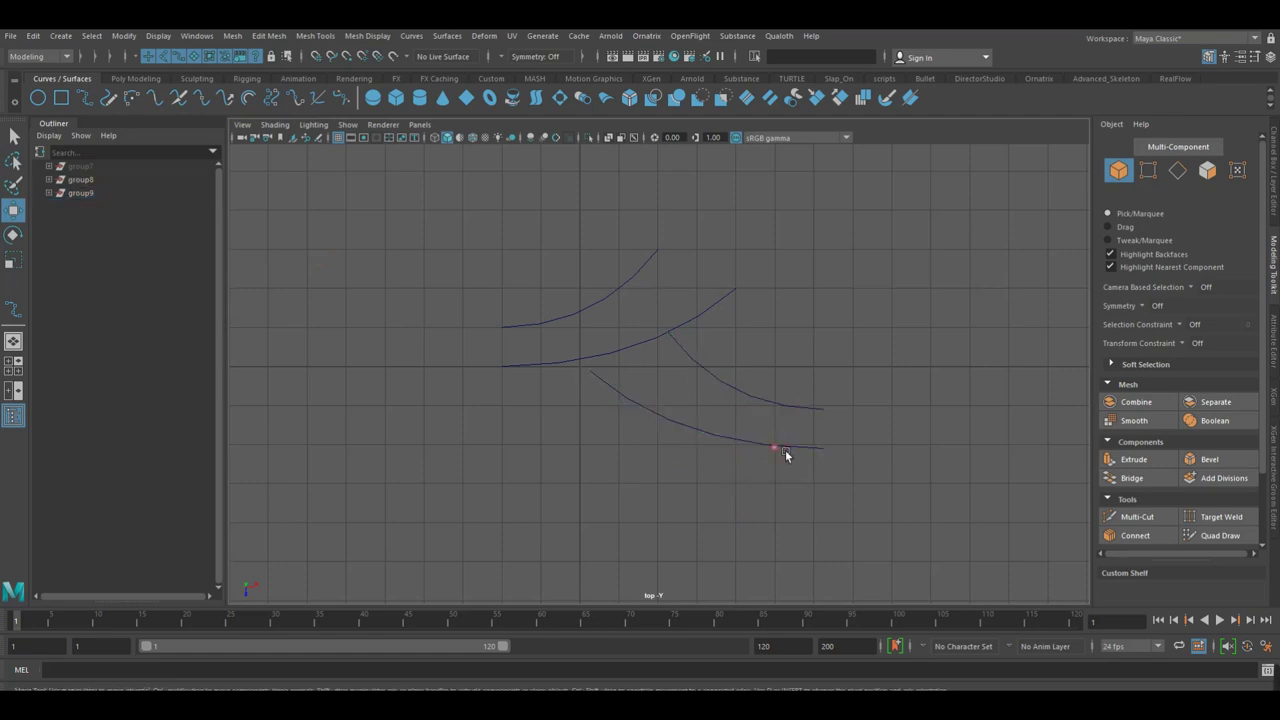
Stretch the bottom curve along X and tilt it slightly.
click(785, 450)
key(r)
drag(857, 449, 866, 455)
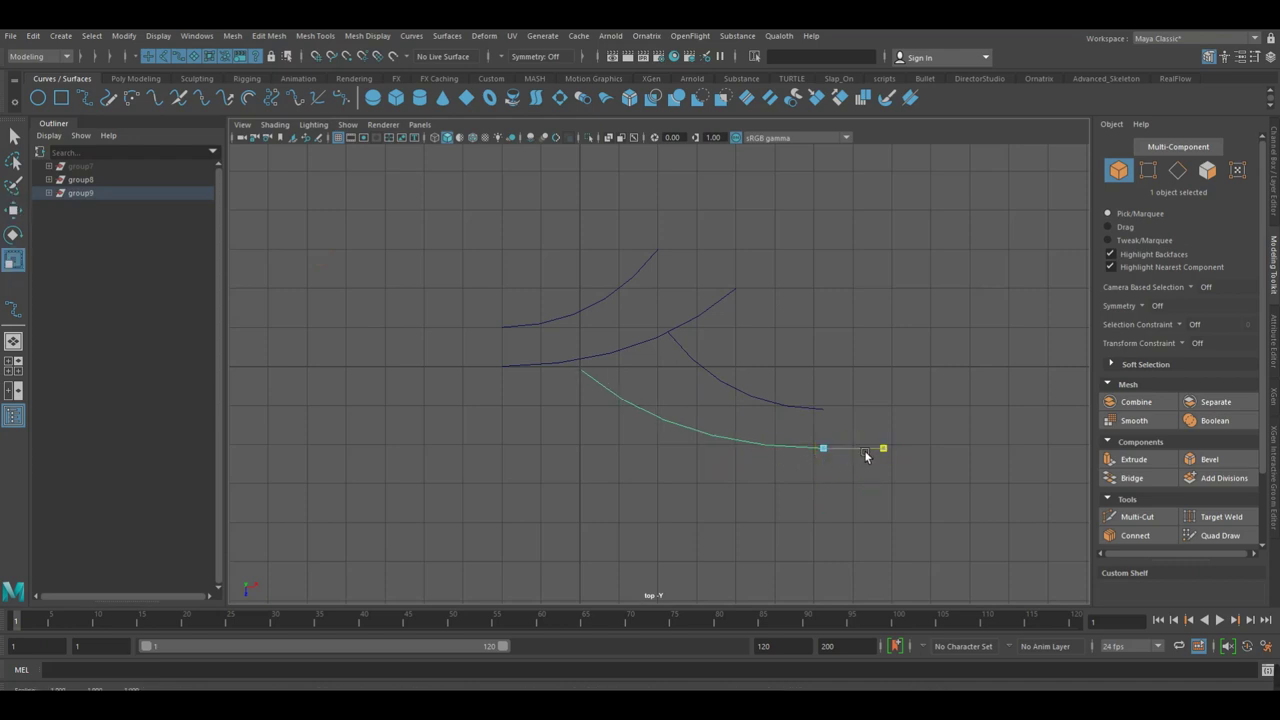
key(w)
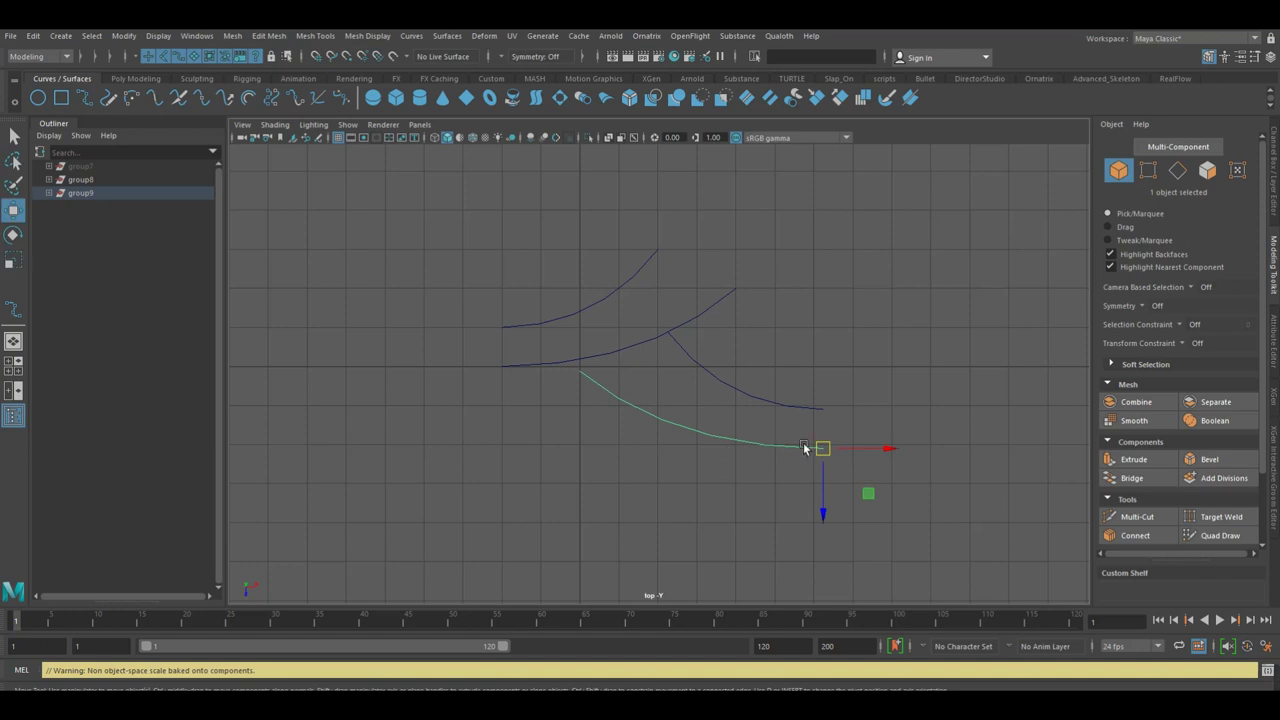
key(e)
drag(780, 422, 783, 421)
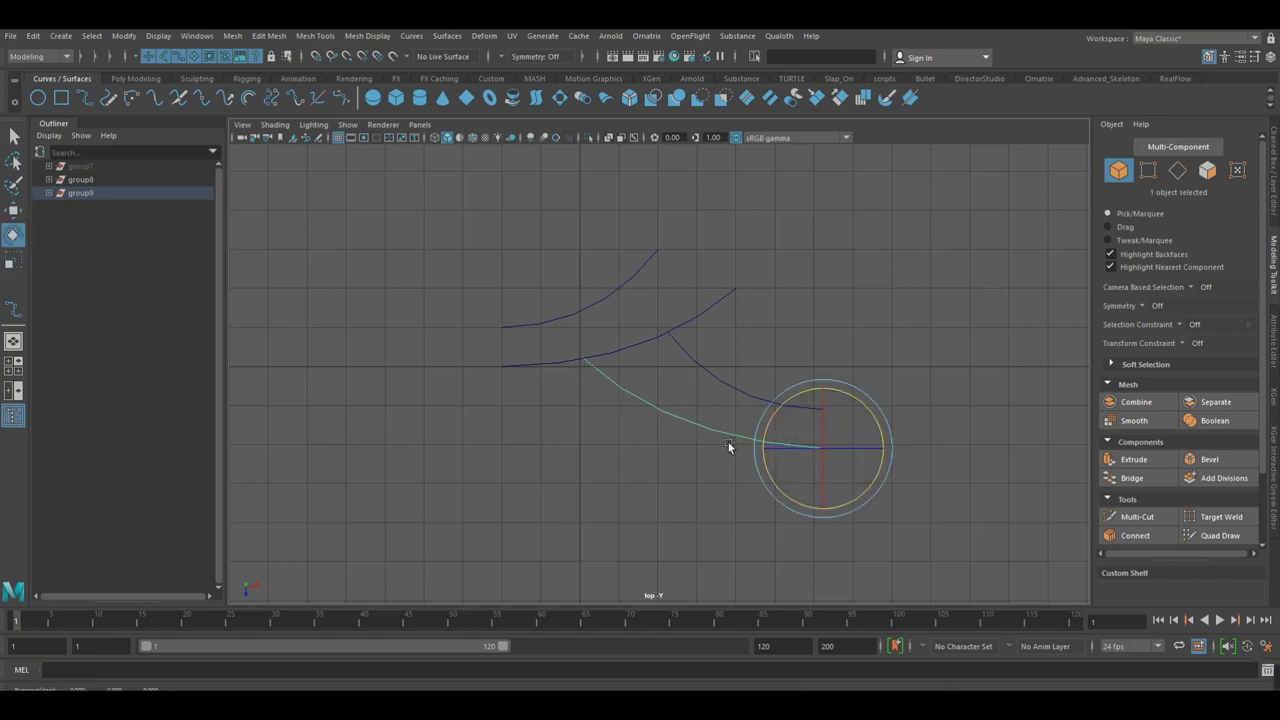
key(w)
click(650, 469)
click(657, 463)
alt+middle_drag(665, 468, 725, 465)
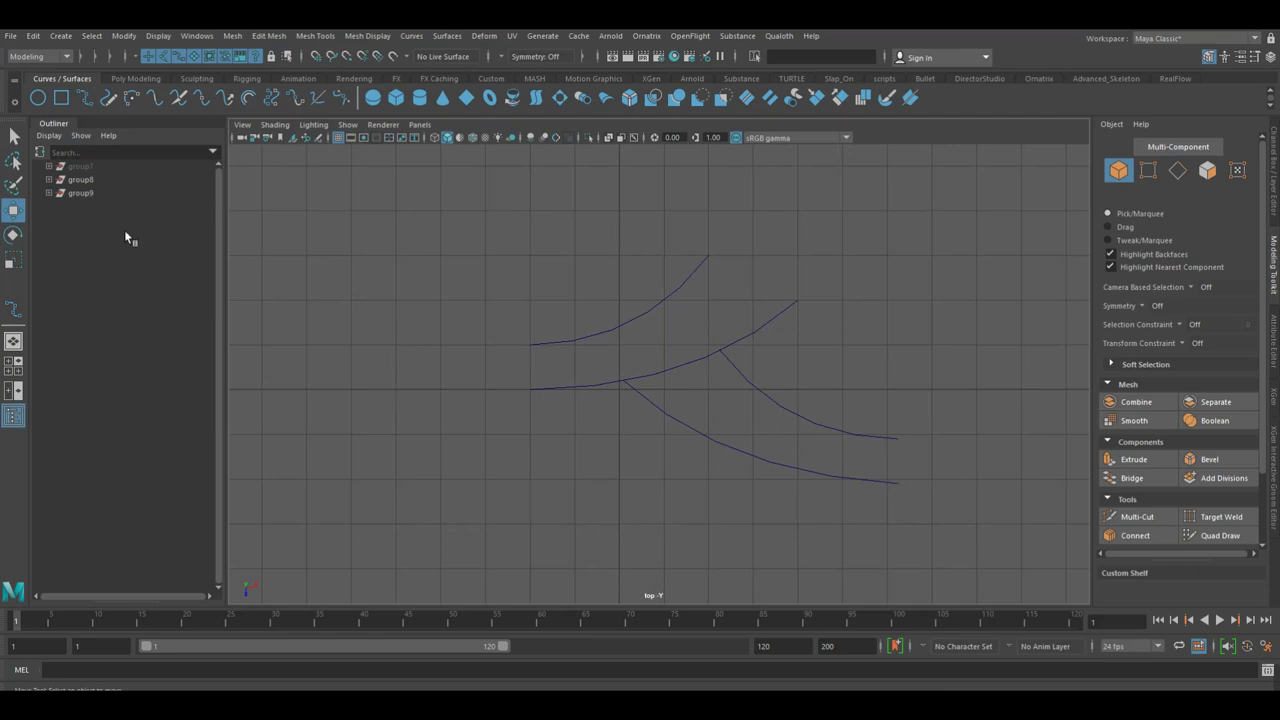
Hide group8 and slide a mirrored copy of group9 left along X.
click(99, 182)
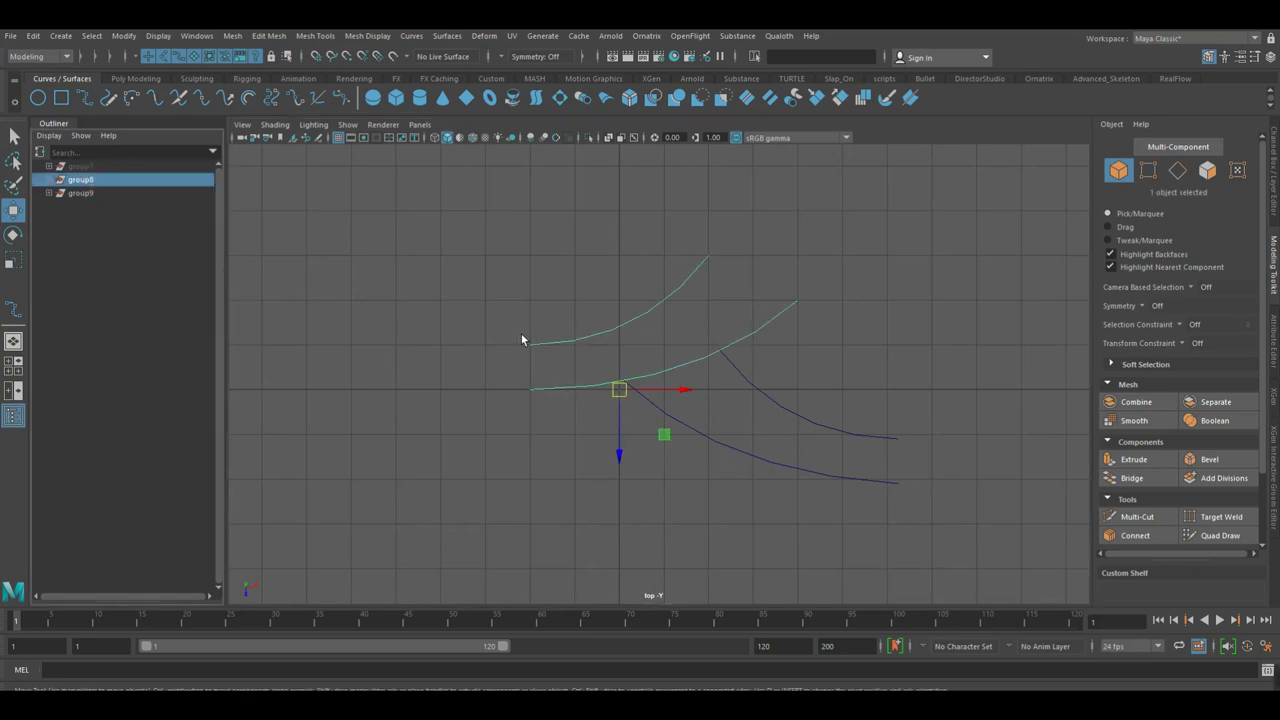
key(ctrl+h)
click(157, 197)
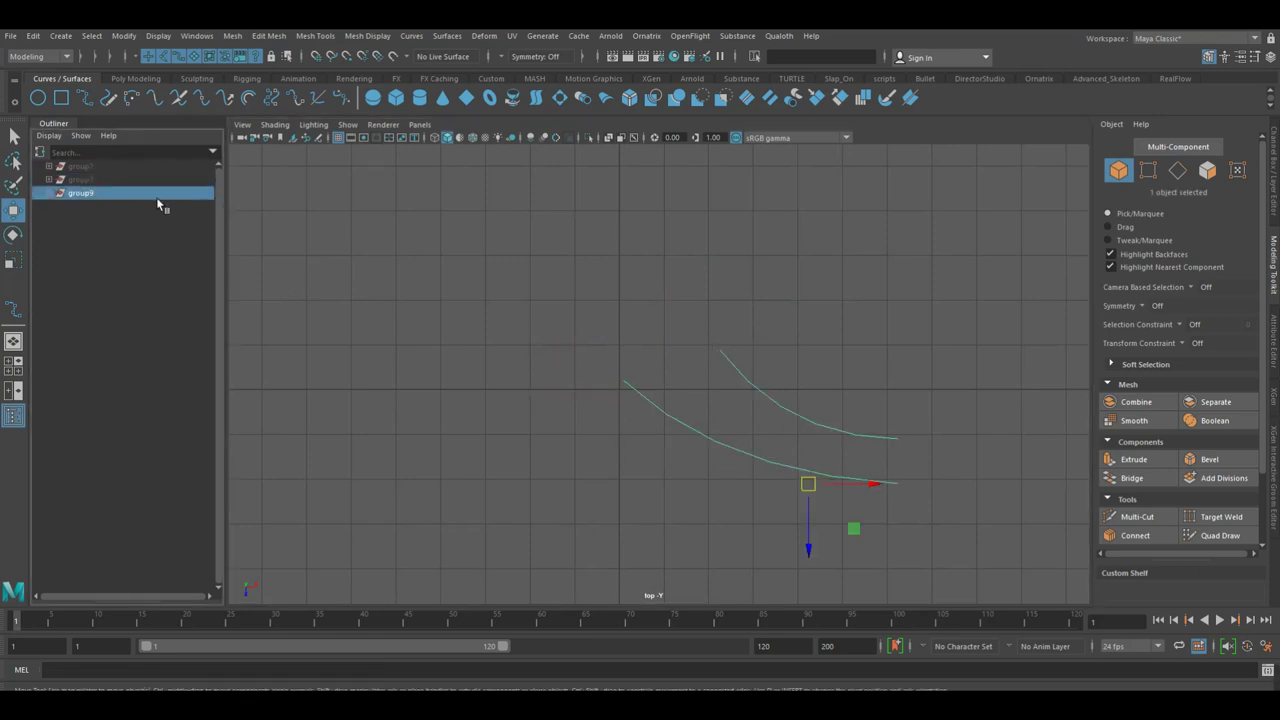
key(ctrl+shift+d)
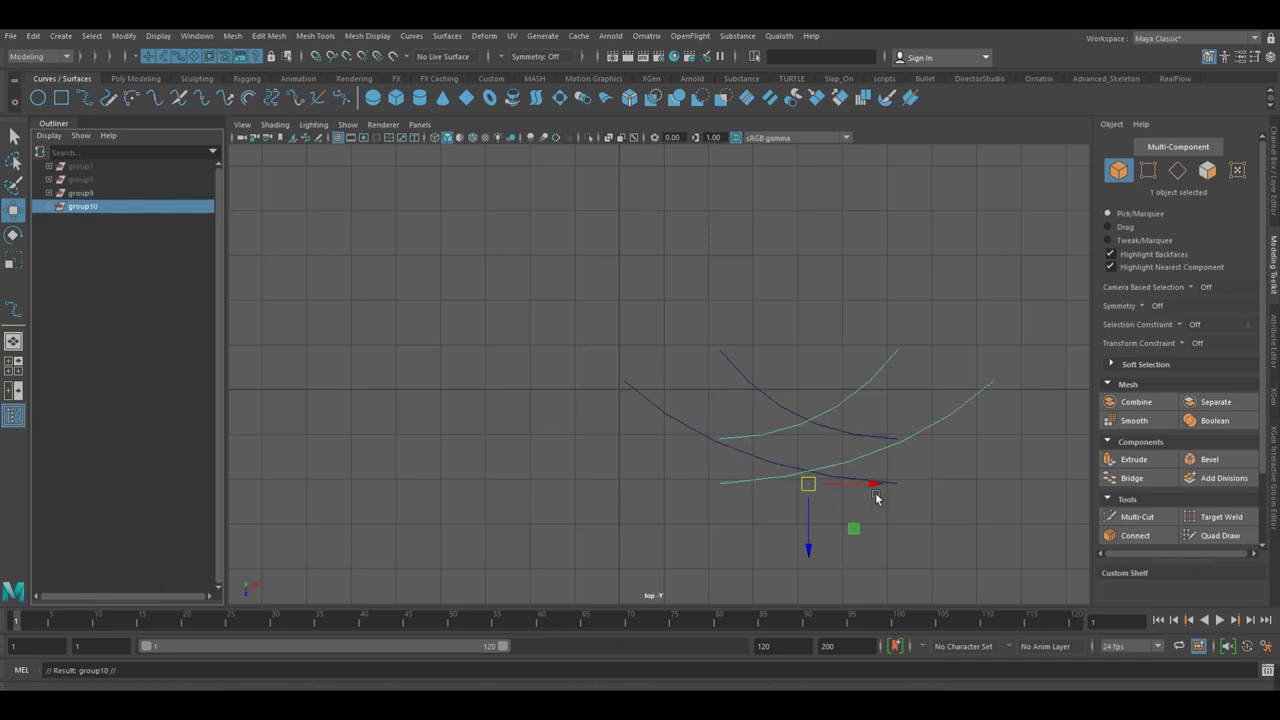
mouse_move(876, 497)
mouse_down()
mouse_move(733, 472)
mouse_move(683, 495)
mouse_move(659, 470)
mouse_move(665, 429)
mouse_up()
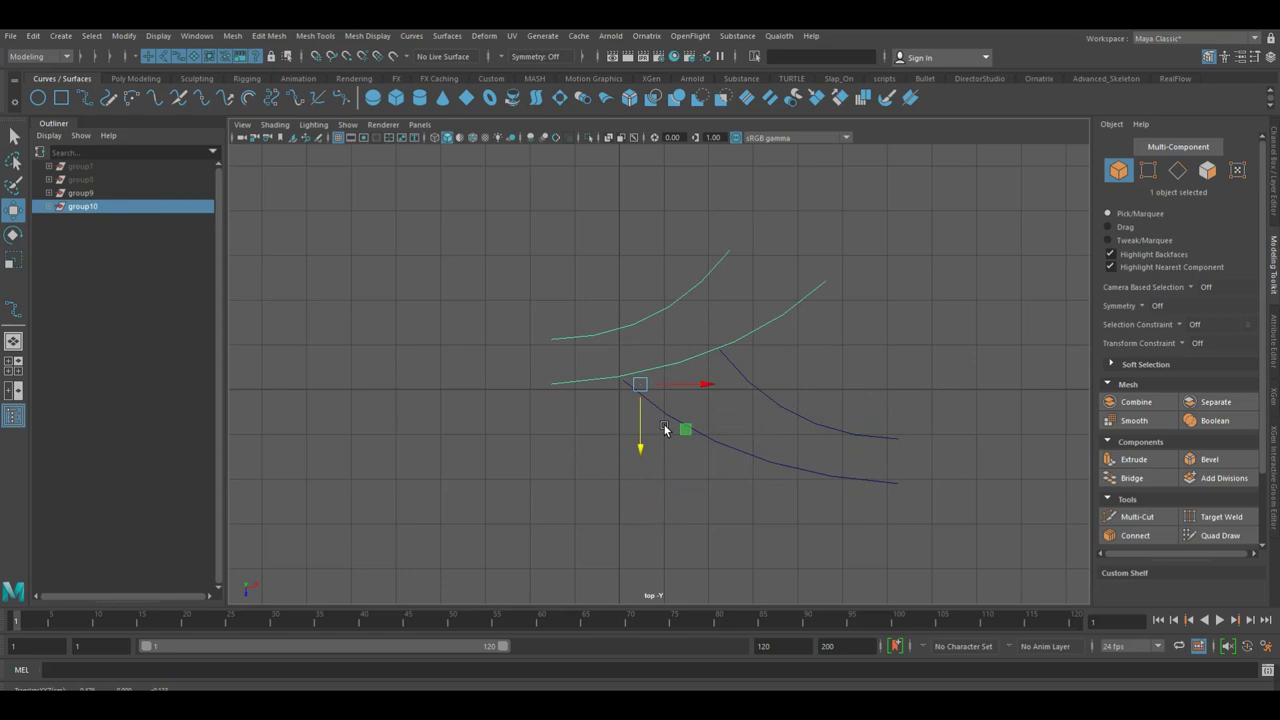
click(664, 428)
Nudge the group10 copy down and left until it meets the strip.
click(118, 208)
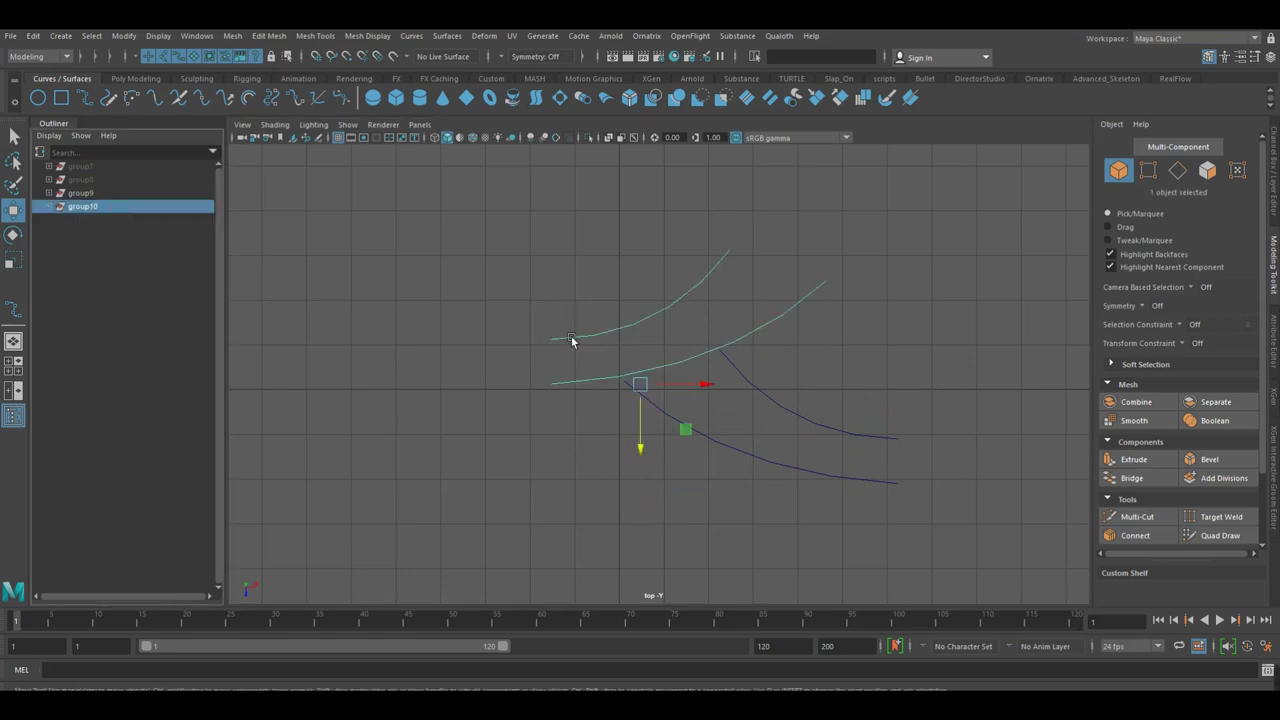
drag(651, 443, 652, 450)
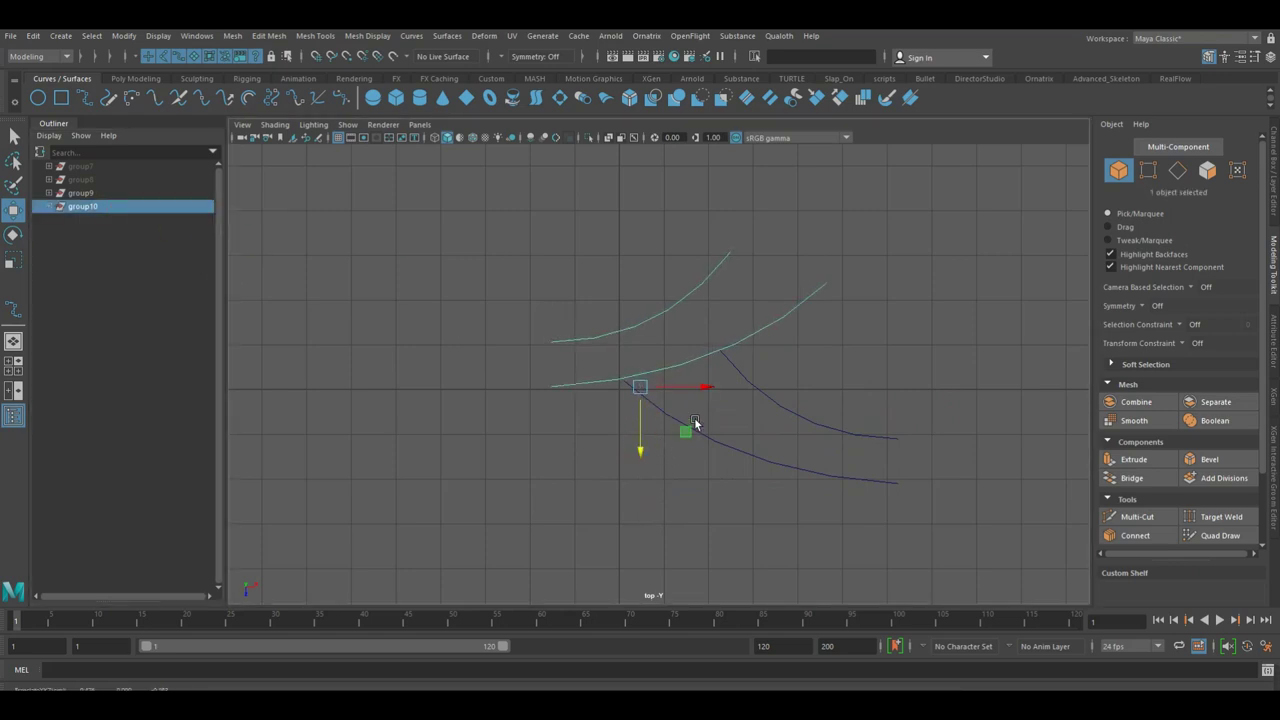
drag(718, 387, 695, 392)
drag(628, 425, 628, 438)
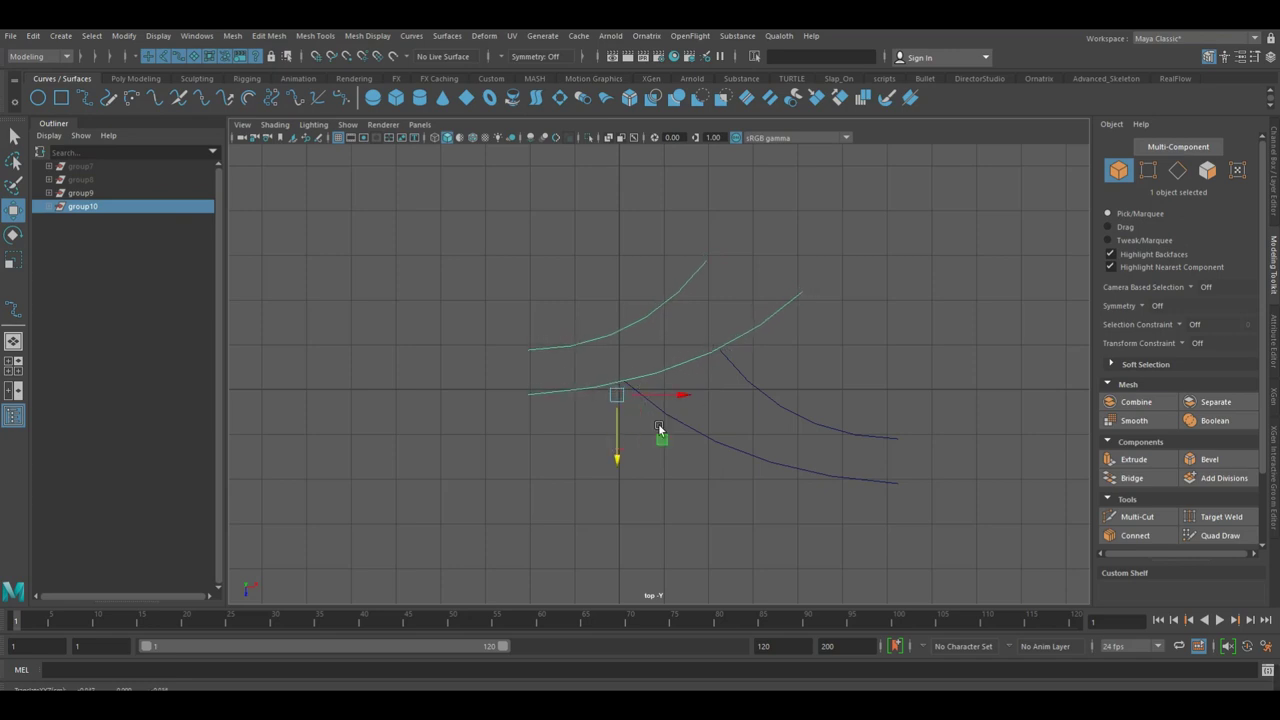
click(684, 400)
click(633, 440)
Group group9 and its copy into group11, then duplicate the unit below.
ctrl+click(116, 196)
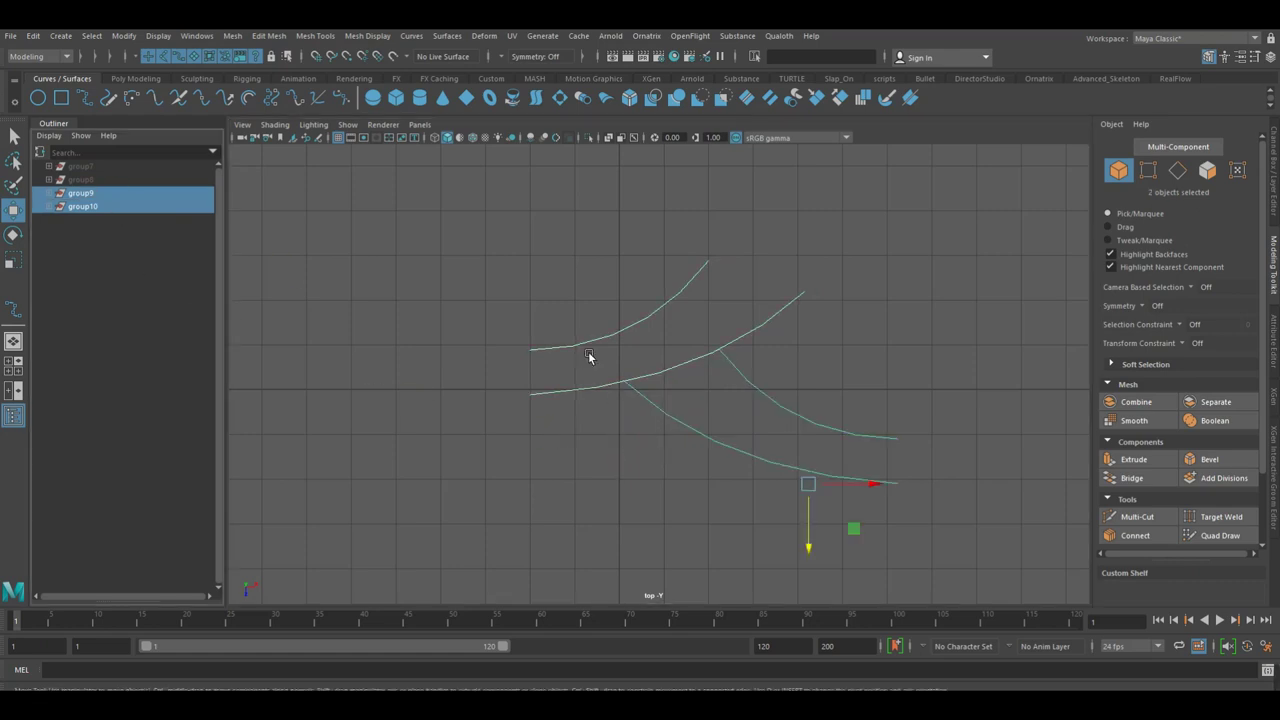
key(ctrl+d)
alt+middle_drag(677, 382, 792, 243)
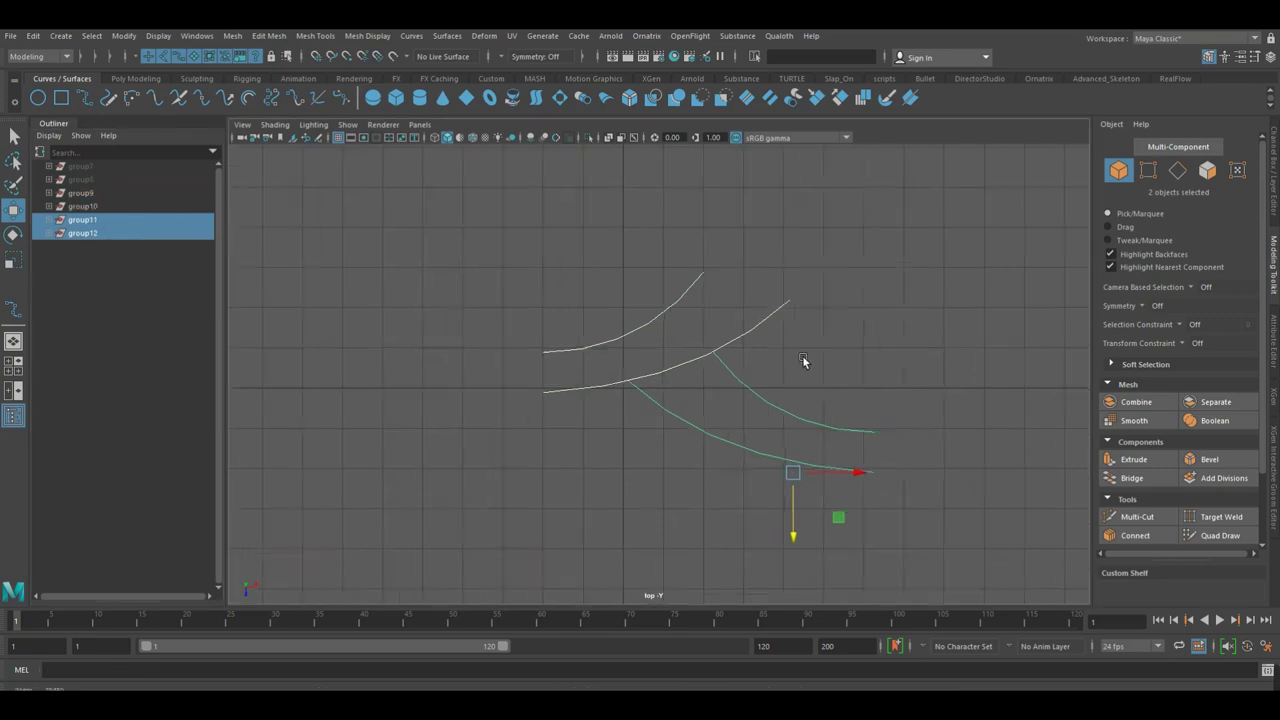
key(ctrl+z)
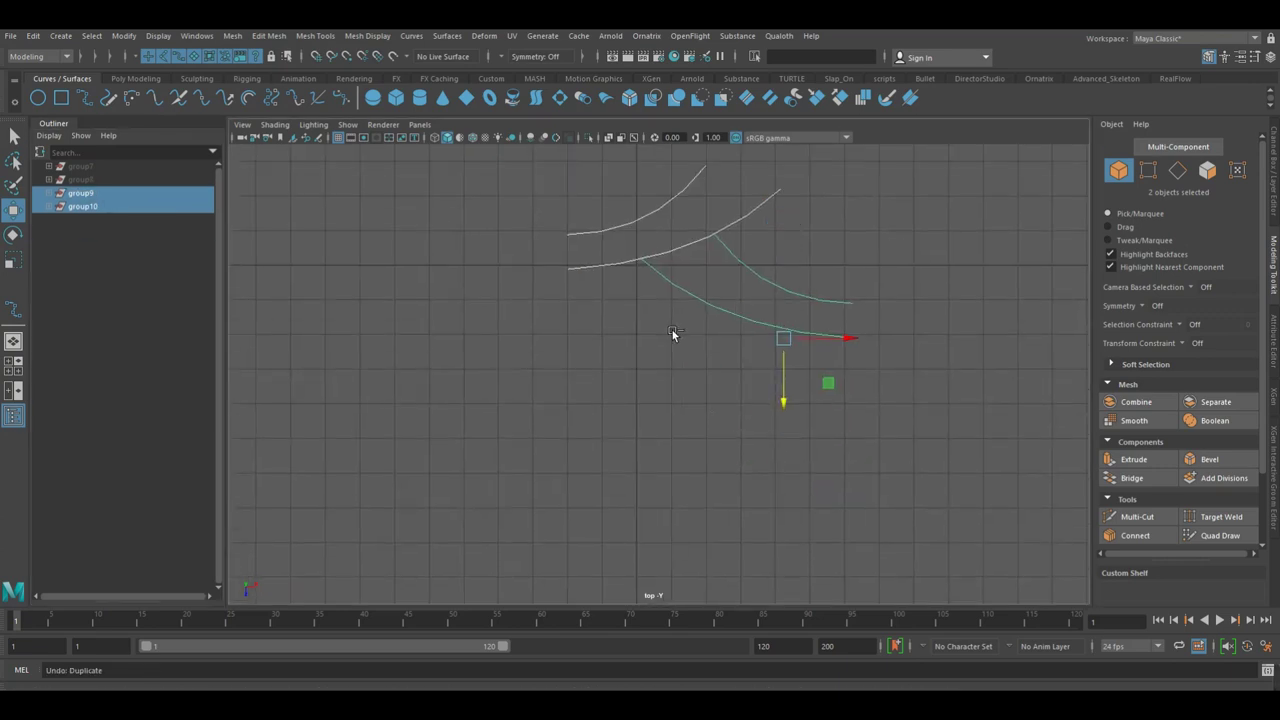
key(ctrl+g)
key(ctrl+d)
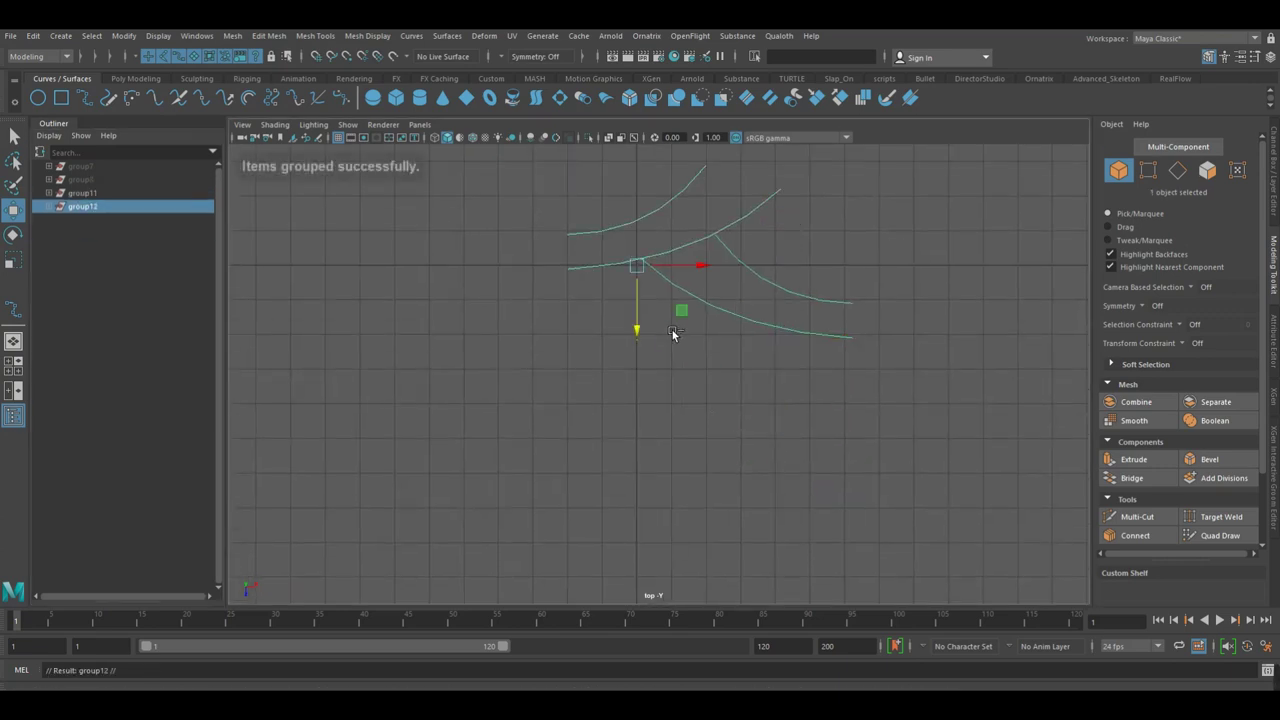
drag(651, 323, 657, 461)
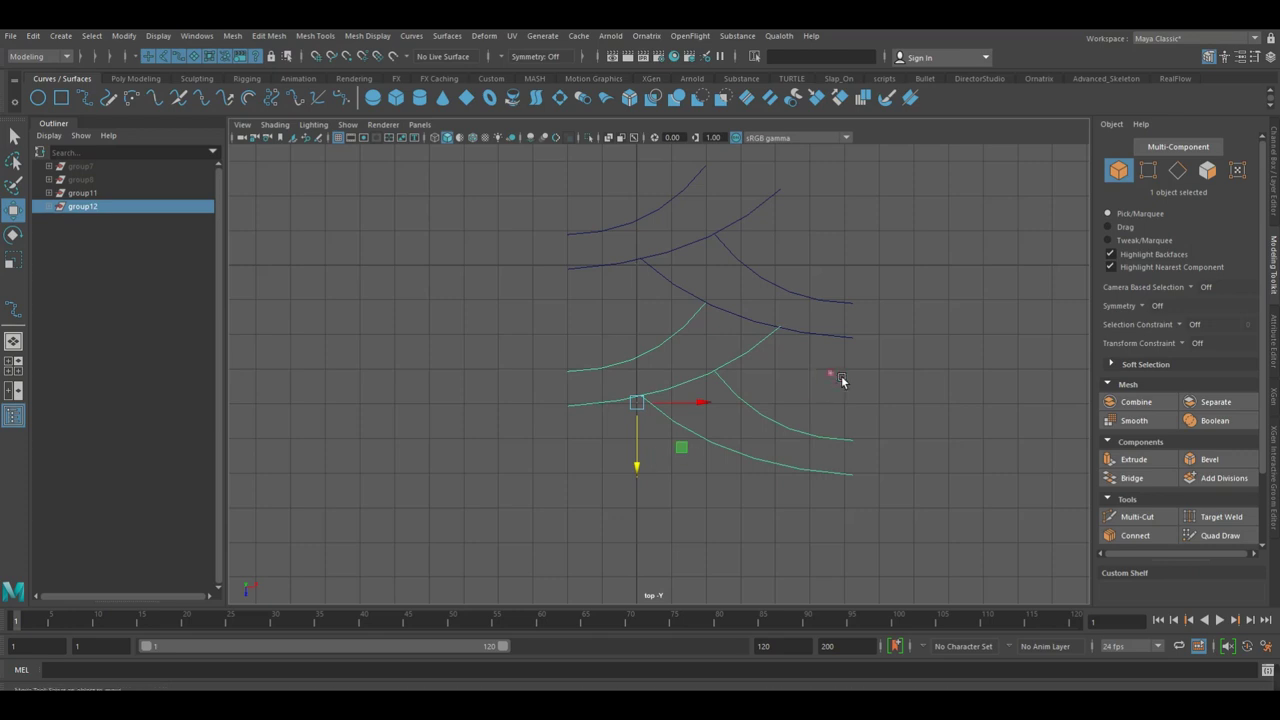
Select and frame all the tread curves, then show the grid again.
click(746, 361)
mouse_move(746, 361)
alt+right_down()
mouse_move(980, 359)
mouse_move(726, 368)
mouse_move(756, 365)
alt+right_up()
drag(469, 221, 800, 497)
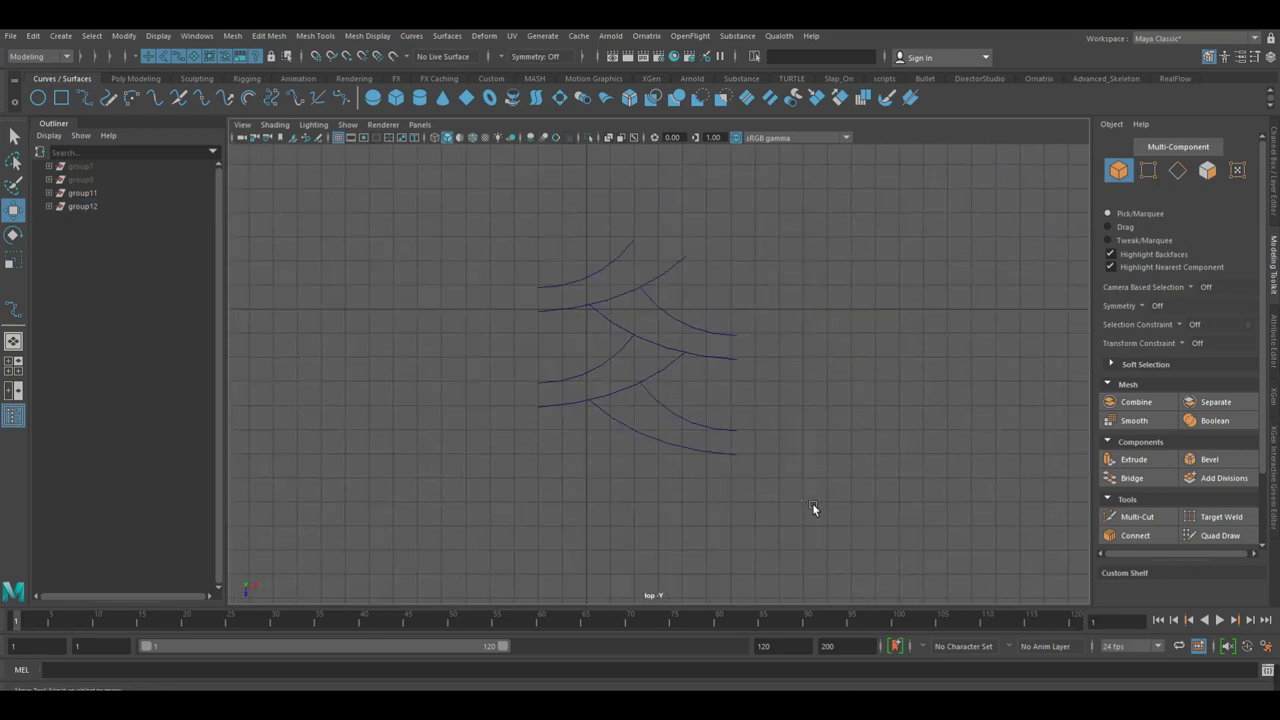
click(343, 141)
mouse_move(524, 326)
alt+right_down()
mouse_move(694, 385)
mouse_move(874, 387)
alt+right_up()
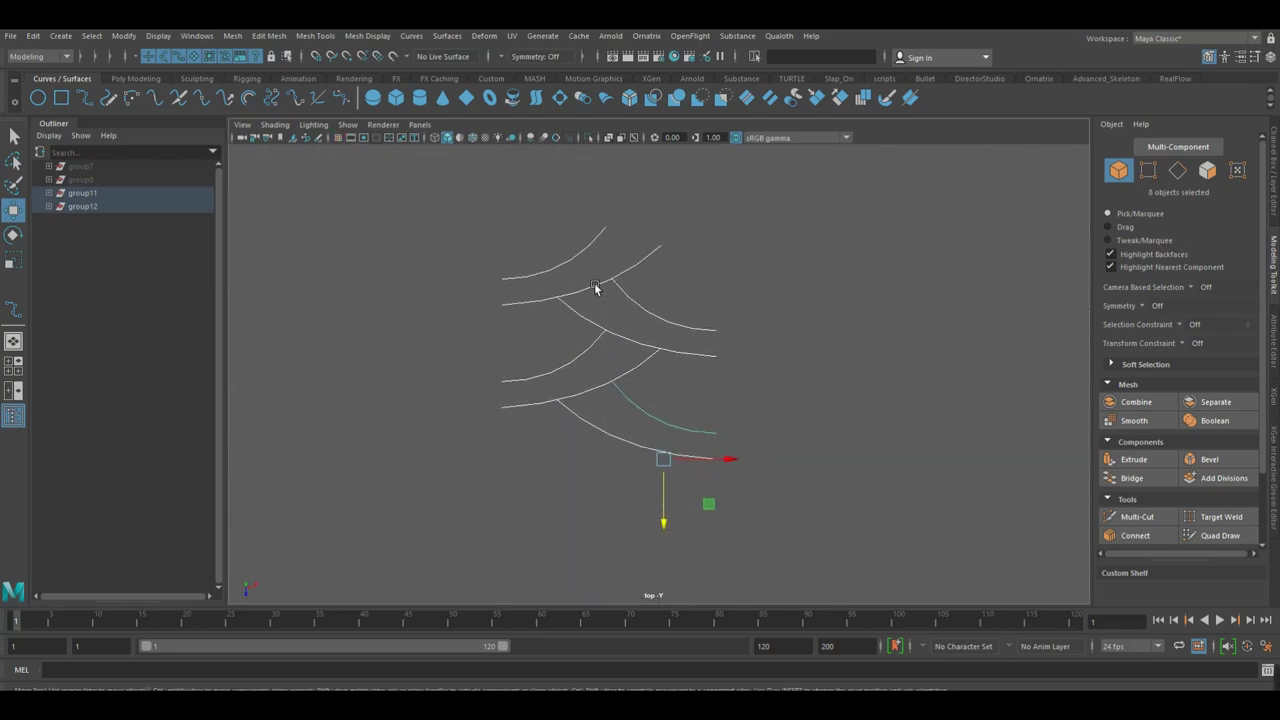
click(863, 413)
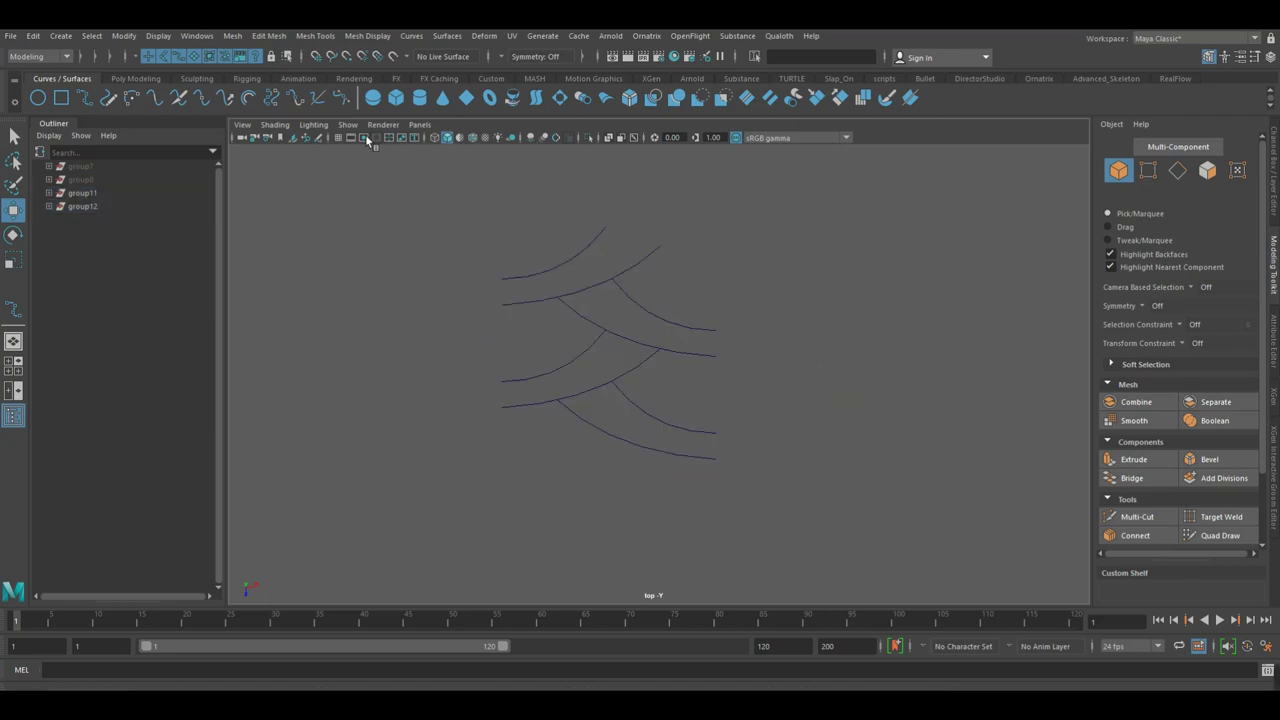
click(339, 137)
scroll(590, 287, up, 2)
scroll(903, 308, up, 2)
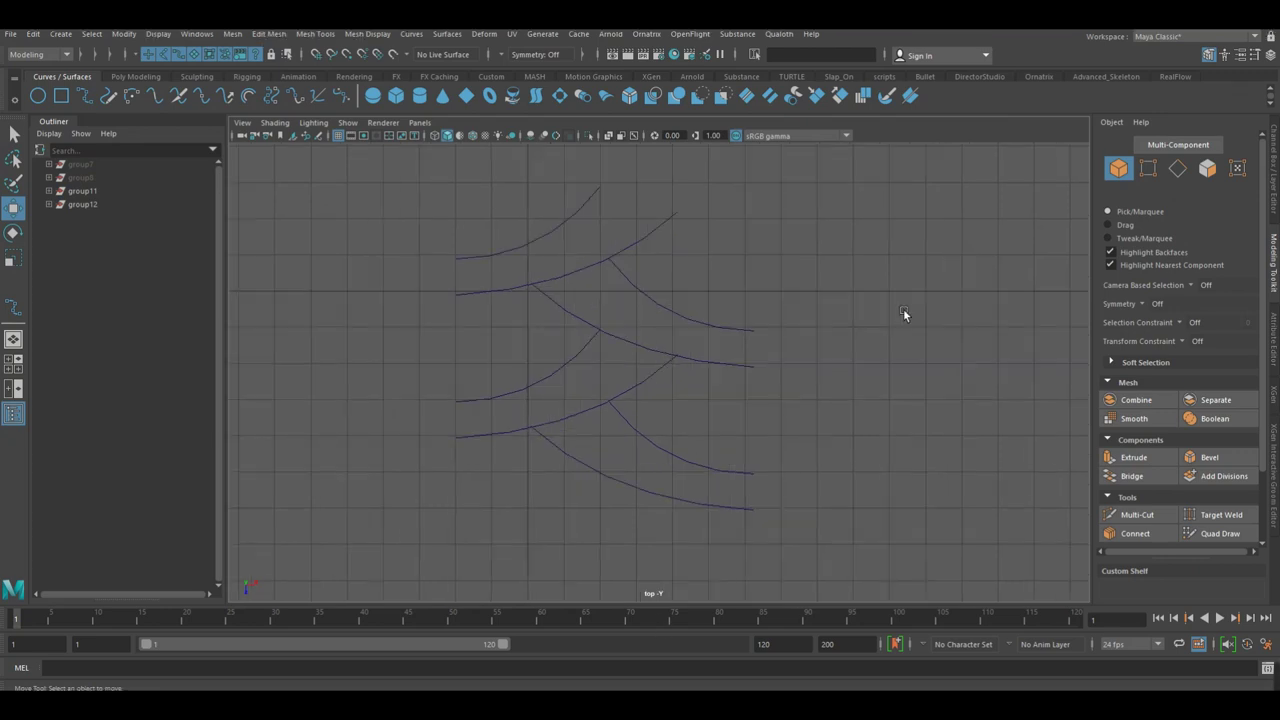
alt+middle_drag(852, 316, 873, 335)
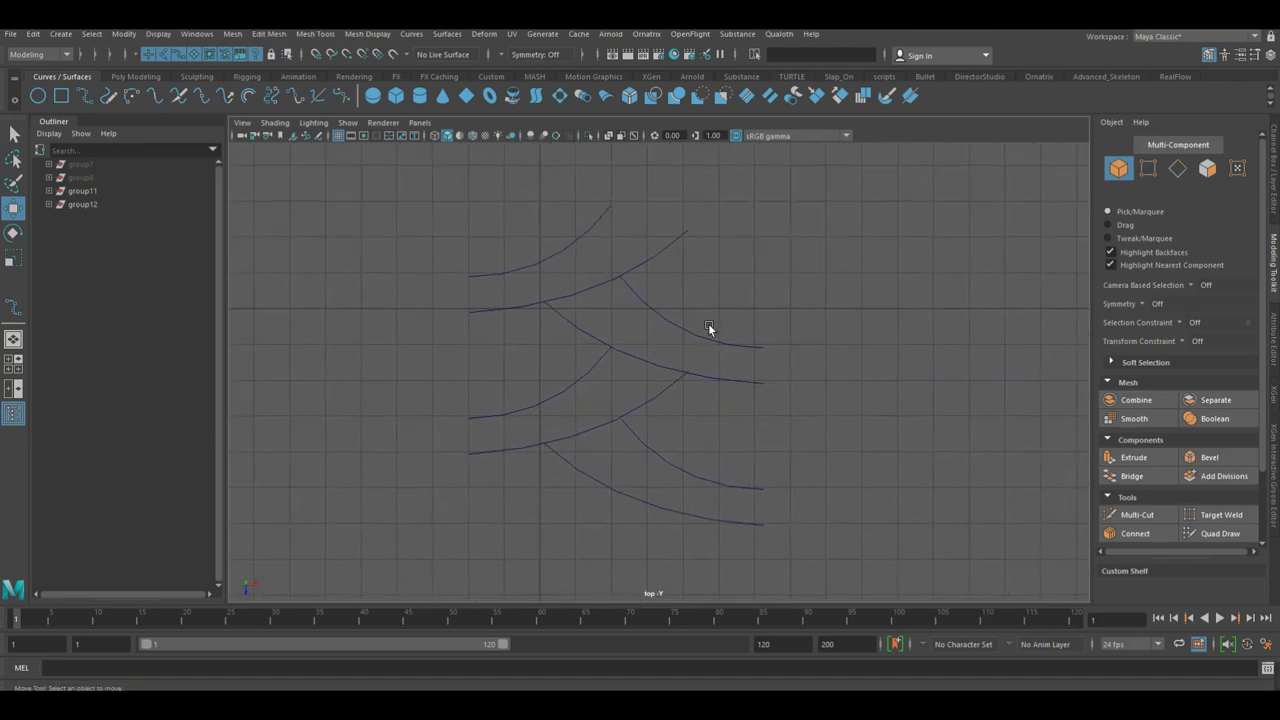
Delete the duplicated group12 and the hidden group8.
click(108, 206)
middle_drag(112, 190, 108, 186)
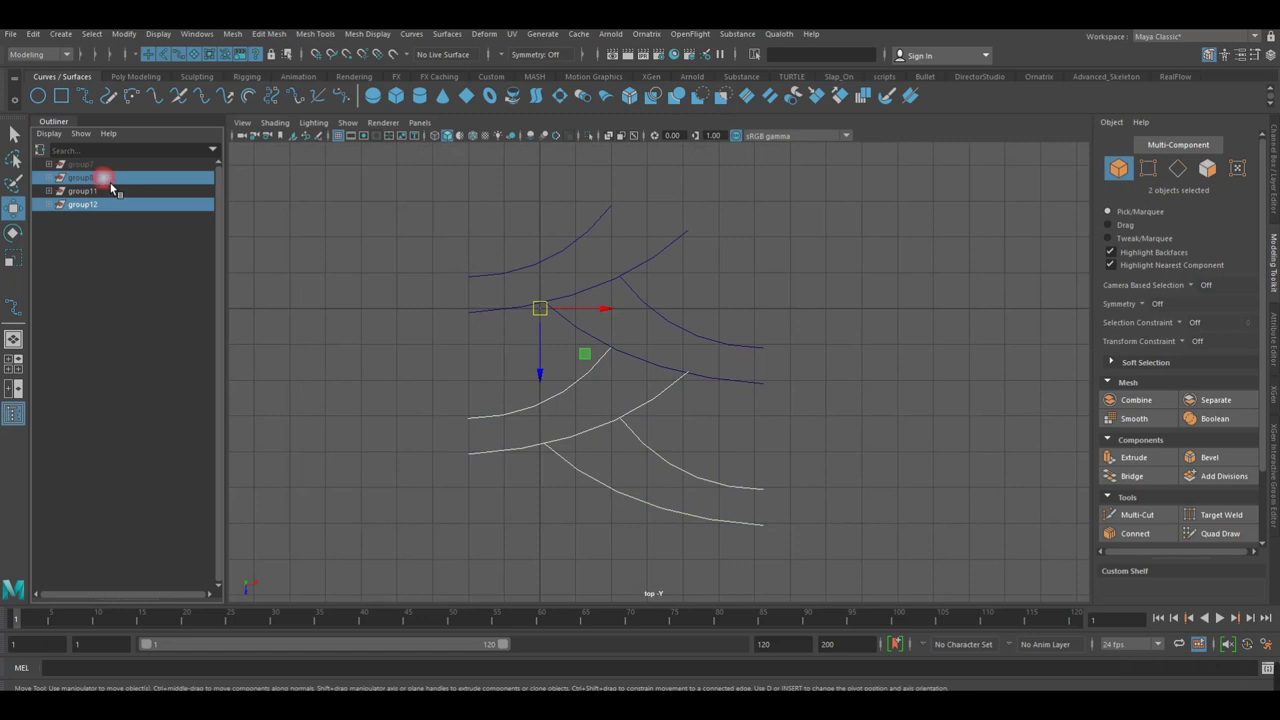
key(Delete)
scroll(471, 387, up, 2)
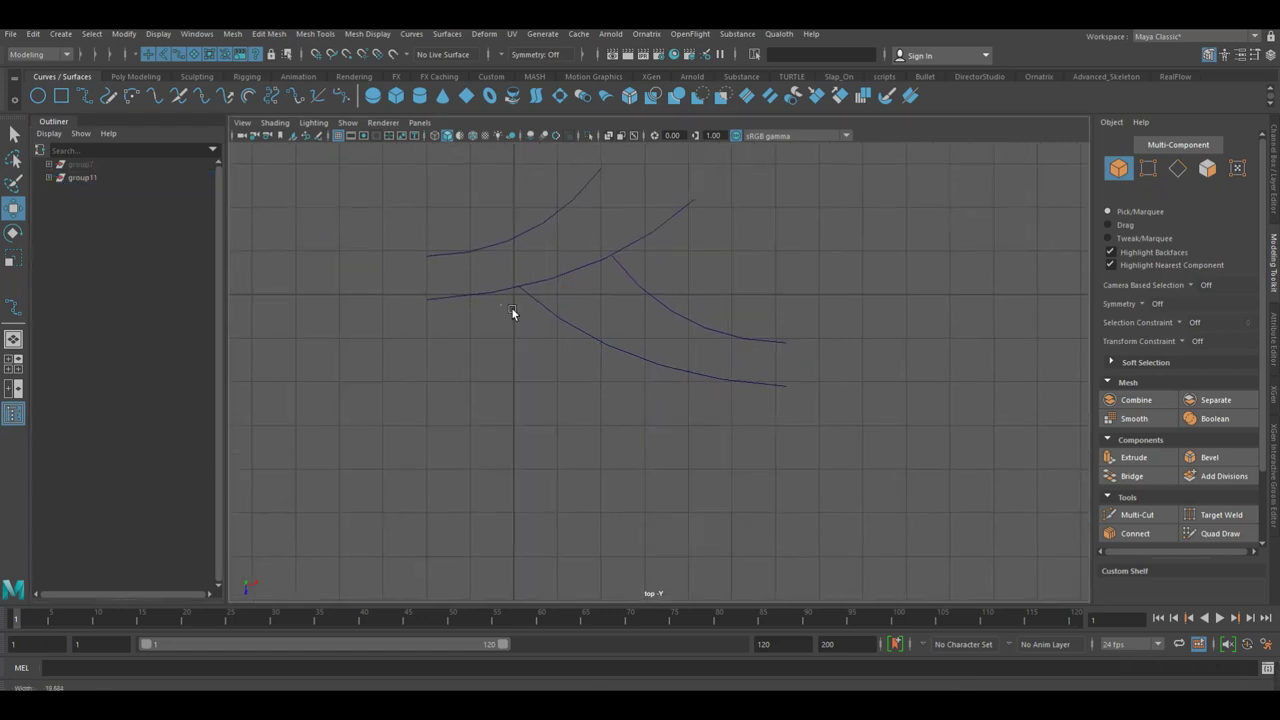
Create polygon plane pPlane1 and move it left and up over the tread curves.
click(132, 77)
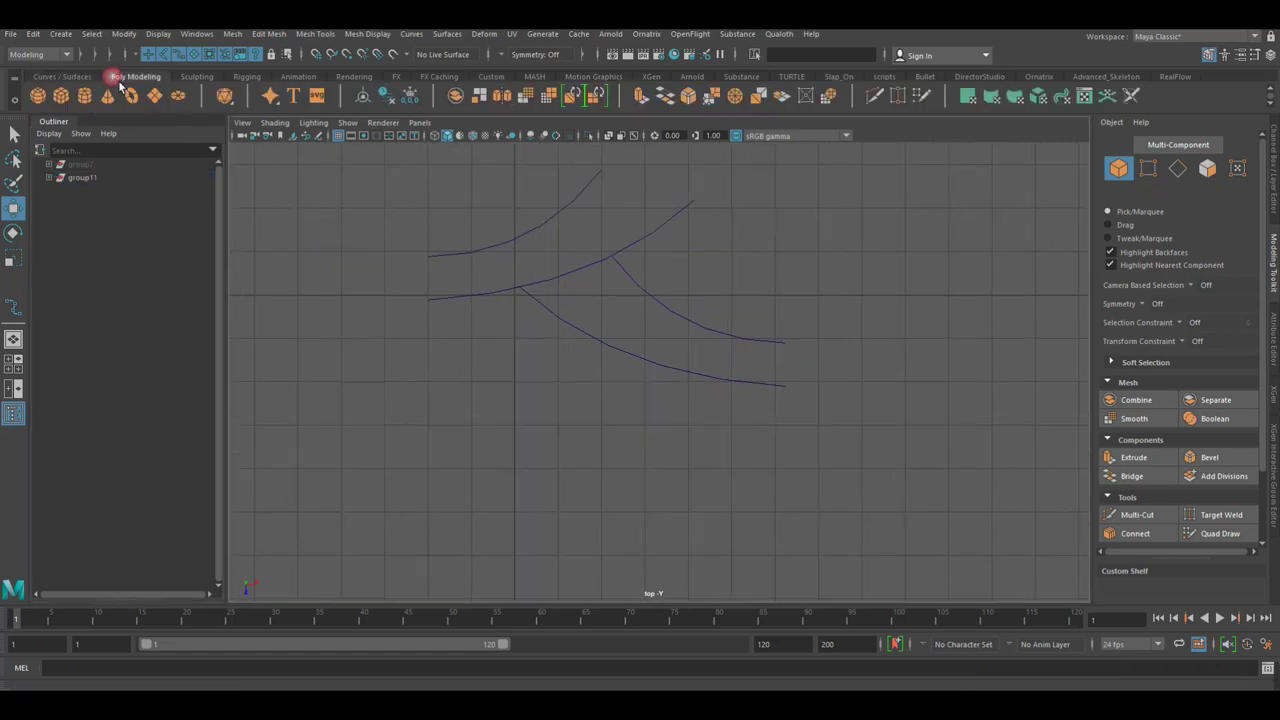
click(167, 101)
scroll(583, 317, up, 1)
alt+middle_drag(583, 317, 740, 502)
scroll(740, 502, up, 1)
drag(595, 487, 494, 464)
scroll(687, 444, up, 2)
alt+middle_drag(687, 444, 697, 330)
scroll(697, 330, up, 2)
alt+middle_drag(637, 360, 843, 441)
scroll(670, 507, up, 2)
drag(705, 539, 674, 512)
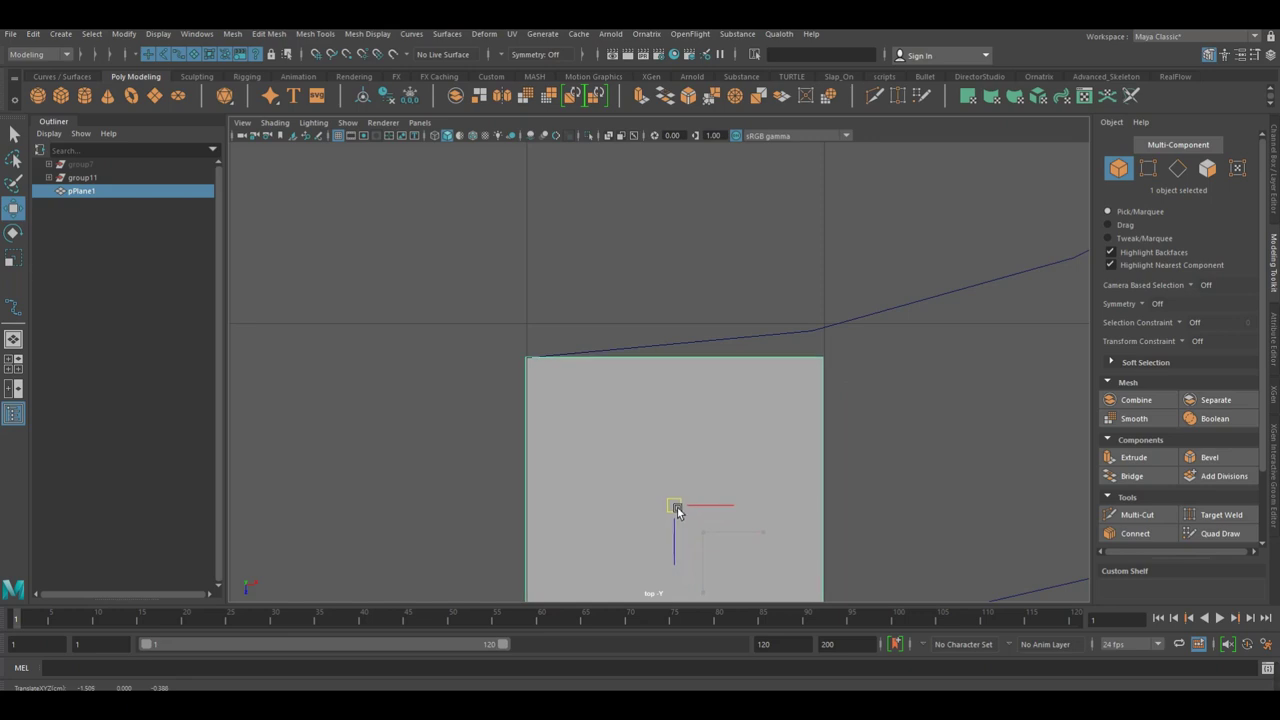
Select the plane's bottom-left corner vertex and undo a stray change.
mouse_move(683, 487)
alt+right_down()
mouse_move(1097, 357)
mouse_move(624, 403)
mouse_move(509, 358)
alt+right_up()
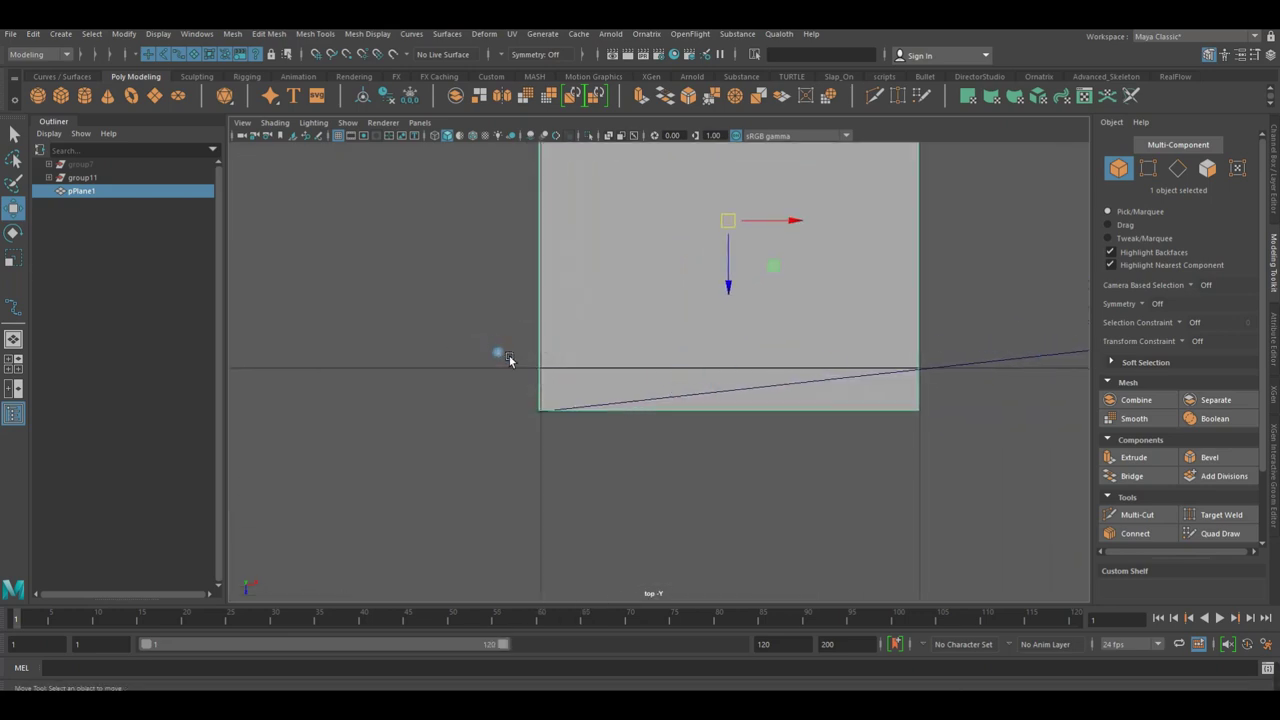
mouse_move(491, 380)
mouse_down()
mouse_move(566, 428)
mouse_move(560, 443)
mouse_up()
key(ctrl+z)
key(ctrl+z)
Move the plane's bottom-left corner vertex slightly down.
click(555, 432)
middle_drag(553, 446, 555, 454)
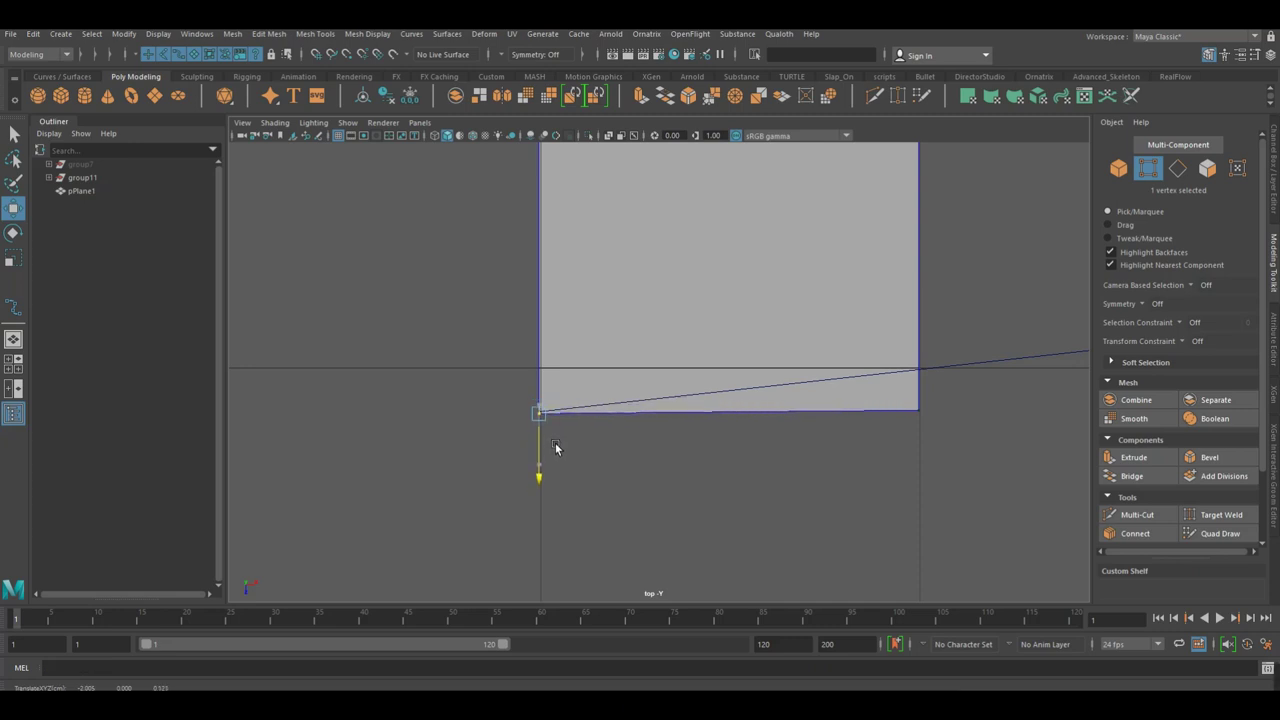
scroll(731, 414, down, 3)
alt+middle_drag(731, 414, 620, 566)
Stretch the plane's two right-edge vertices up along the guide curve.
drag(663, 272, 790, 584)
scroll(768, 490, down, 1)
scroll(768, 490, down, 4)
alt+middle_drag(826, 400, 597, 532)
drag(478, 540, 733, 381)
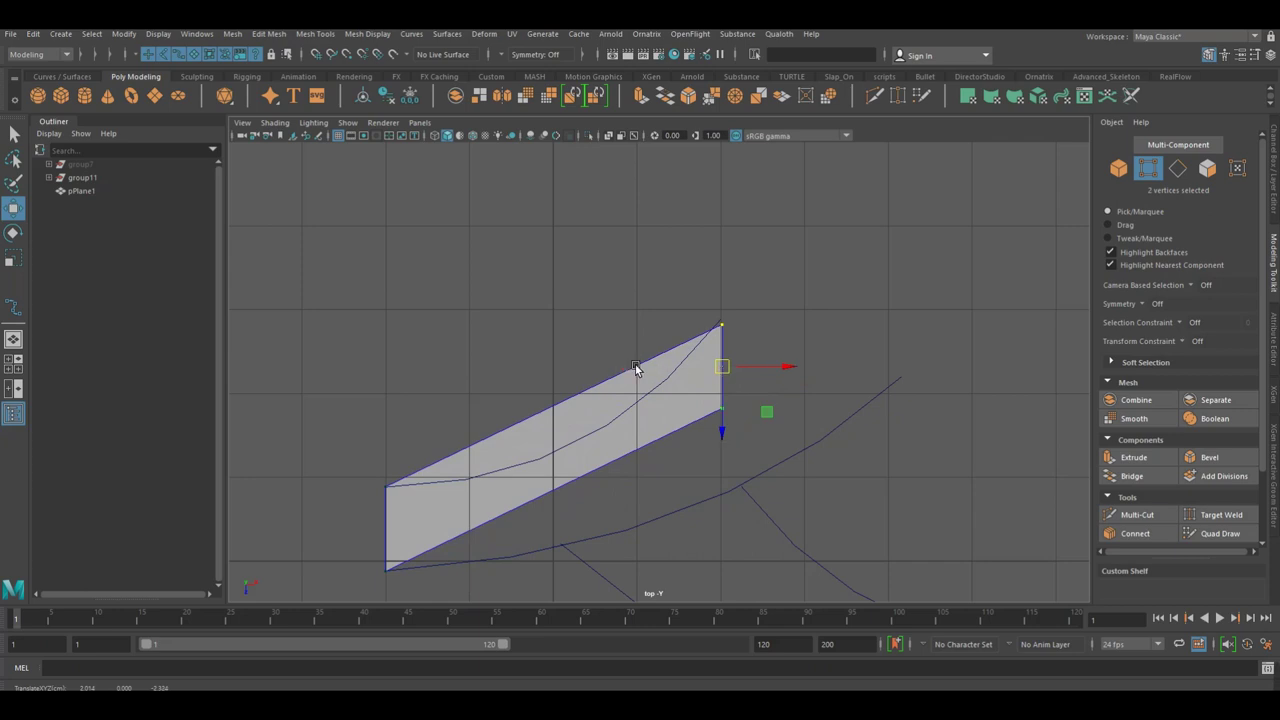
scroll(667, 393, up, 5)
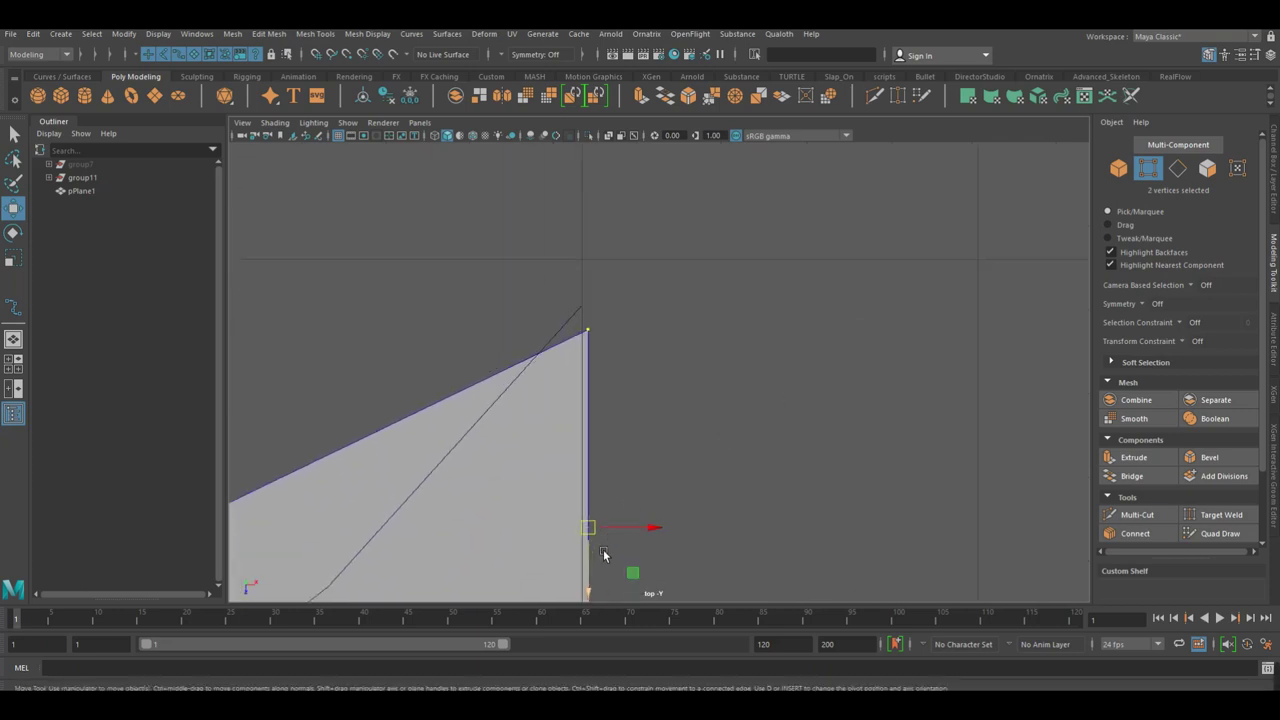
drag(600, 533, 595, 520)
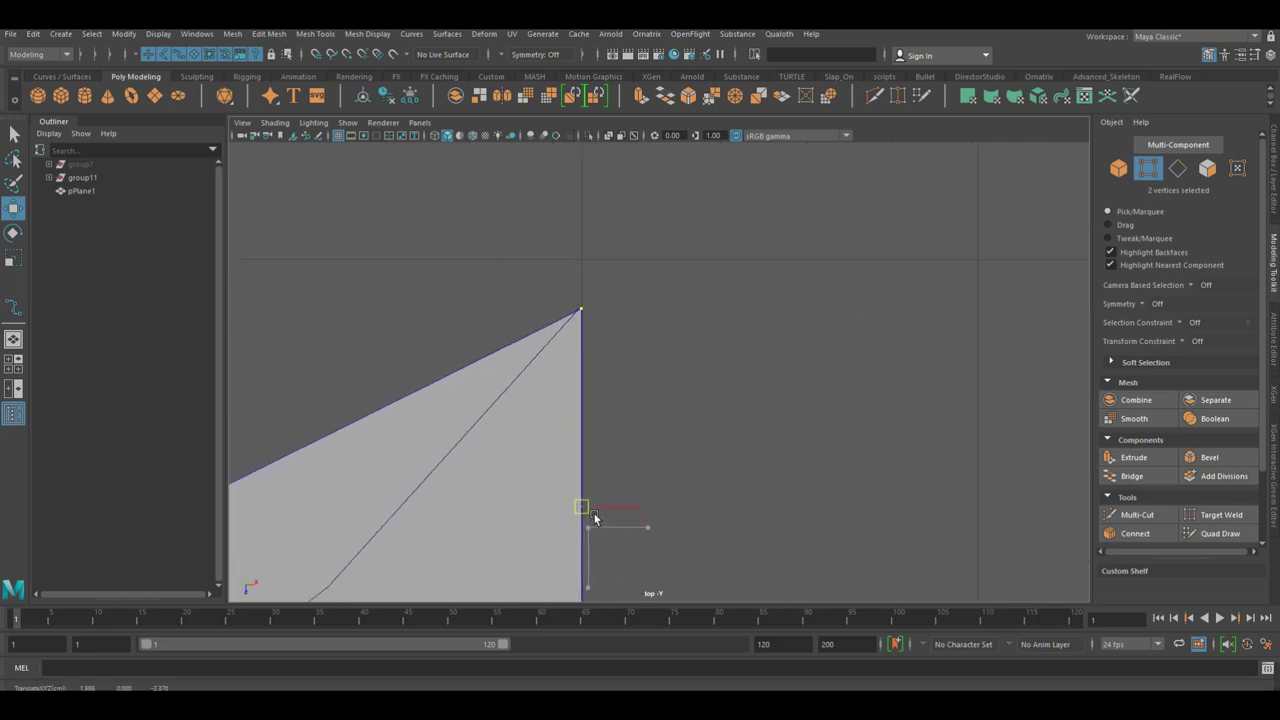
scroll(708, 453, down, 2)
Pull the bottom-right vertex out along the curve into an extended tip.
click(606, 505)
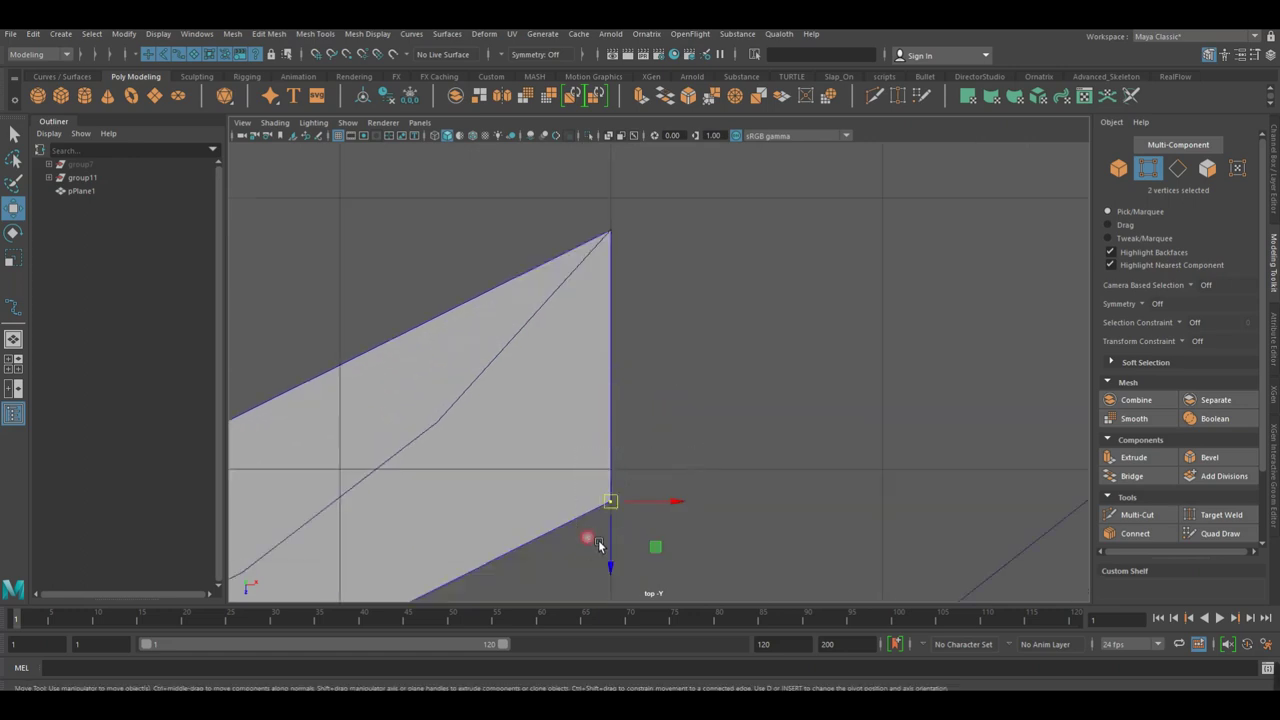
scroll(605, 515, down, 2)
alt+middle_drag(634, 494, 447, 491)
drag(490, 470, 760, 420)
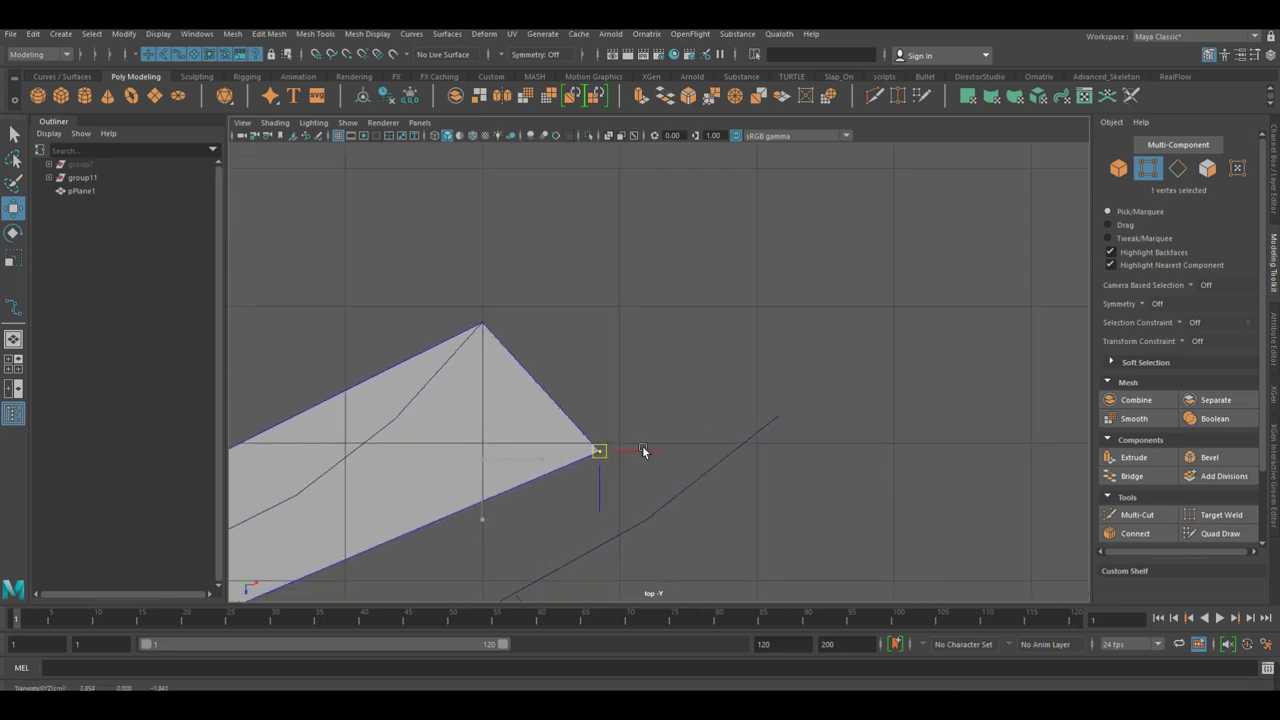
scroll(812, 412, up, 3)
scroll(819, 410, up, 3)
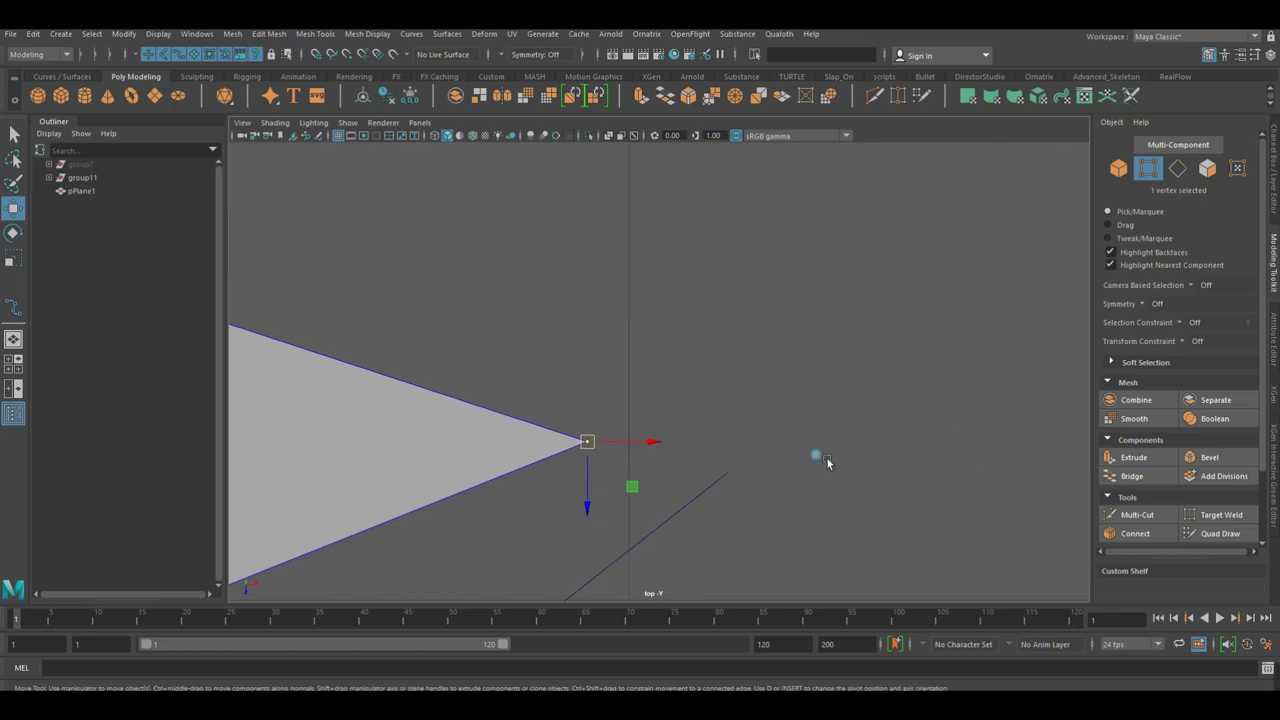
drag(606, 453, 734, 480)
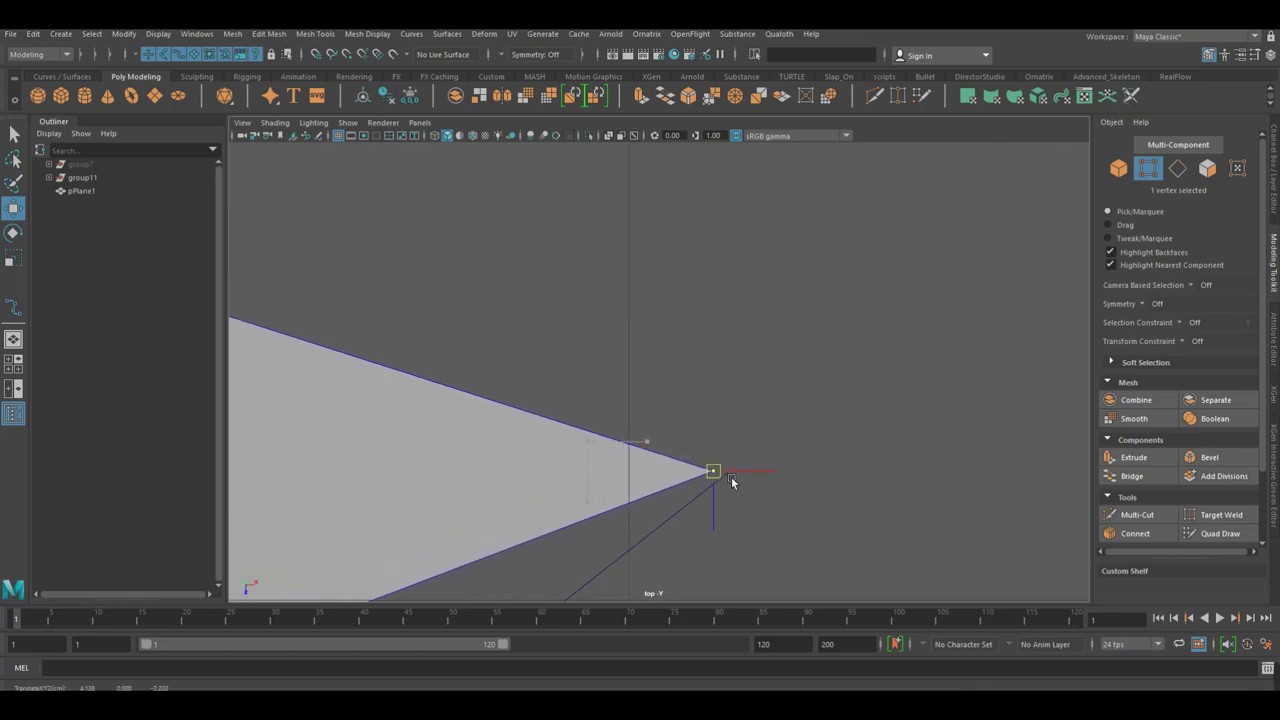
scroll(699, 400, up, 3)
scroll(699, 400, up, 2)
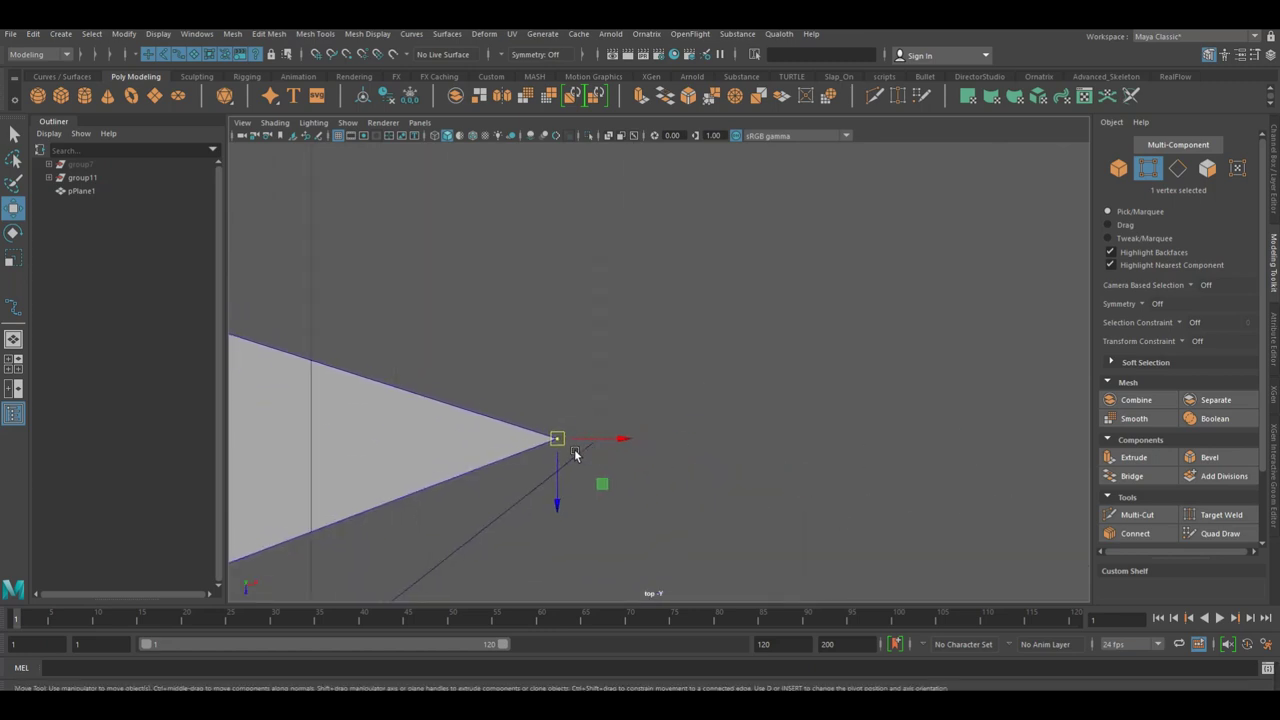
drag(598, 442, 629, 442)
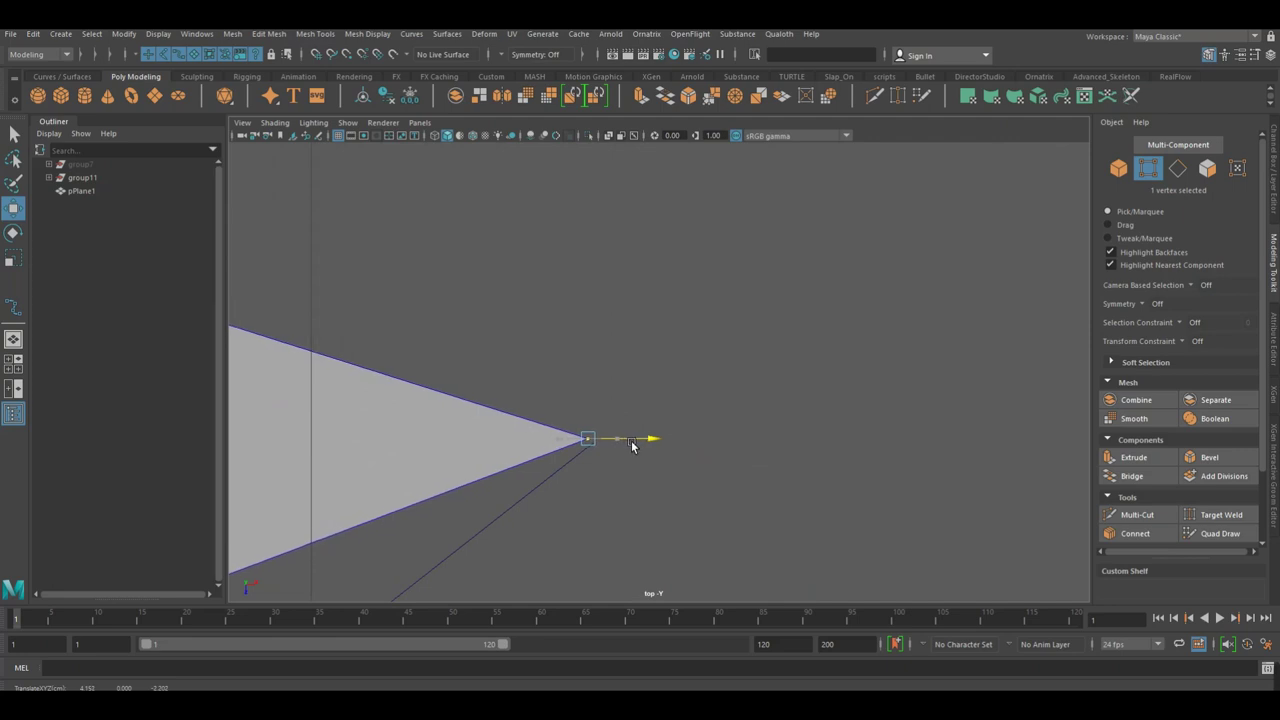
Select the plane's top edge and Connect it to add new cross edges.
key(F8)
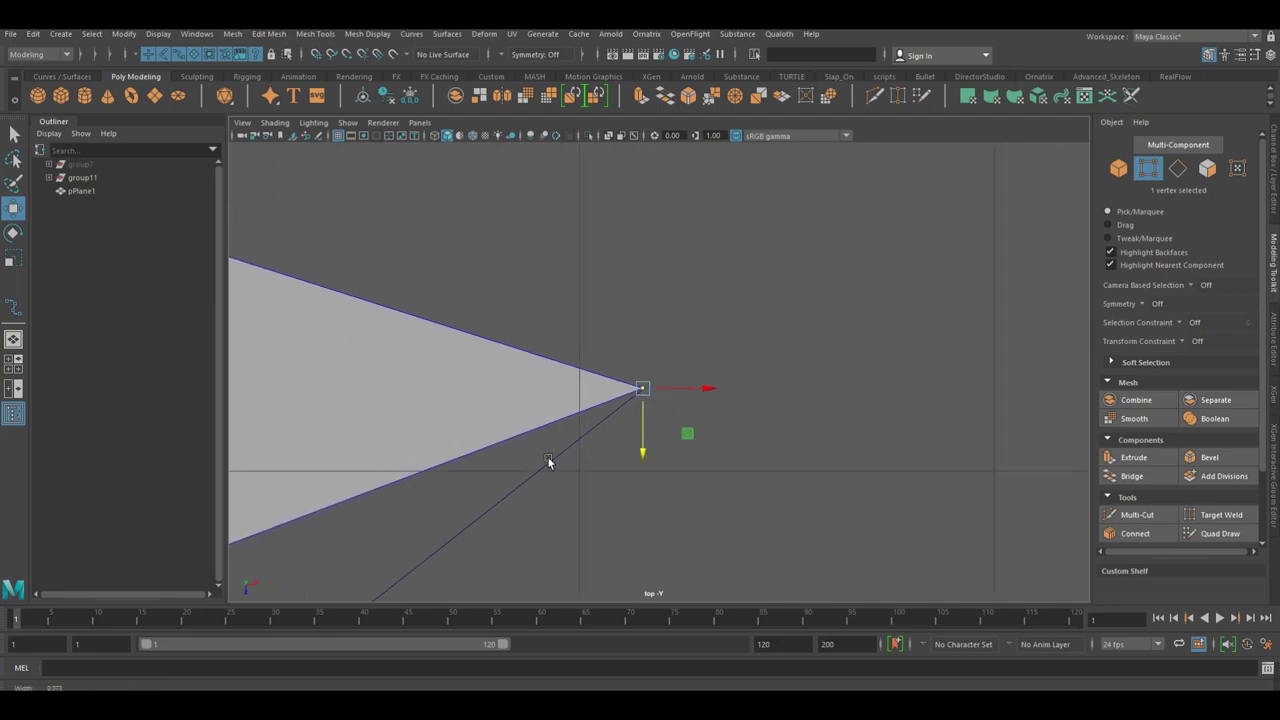
scroll(675, 380, up, 3)
right_drag(675, 380, 674, 309)
click(621, 253)
shift+right_drag(699, 371, 694, 591)
shift+click(506, 335)
Move the first new top and bottom vertices onto the curve.
shift+right_drag(506, 335, 566, 368)
drag(516, 327, 512, 389)
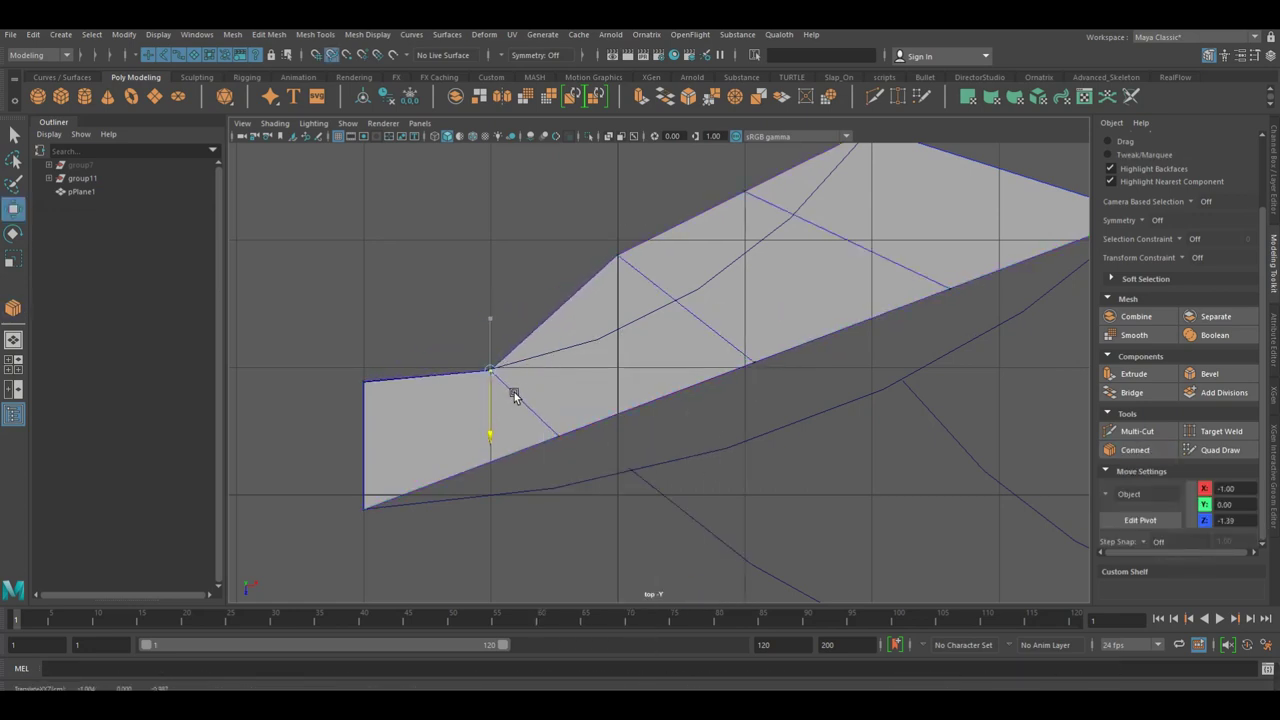
click(571, 448)
drag(571, 468, 577, 512)
mouse_move(588, 232)
mouse_down()
mouse_move(647, 288)
mouse_move(630, 290)
mouse_up()
drag(633, 398, 635, 380)
Bend the remaining vertices, including the rightmost end, to follow the curve.
click(766, 391)
key(ctrl+z)
key(ctrl+z)
key(shift+z)
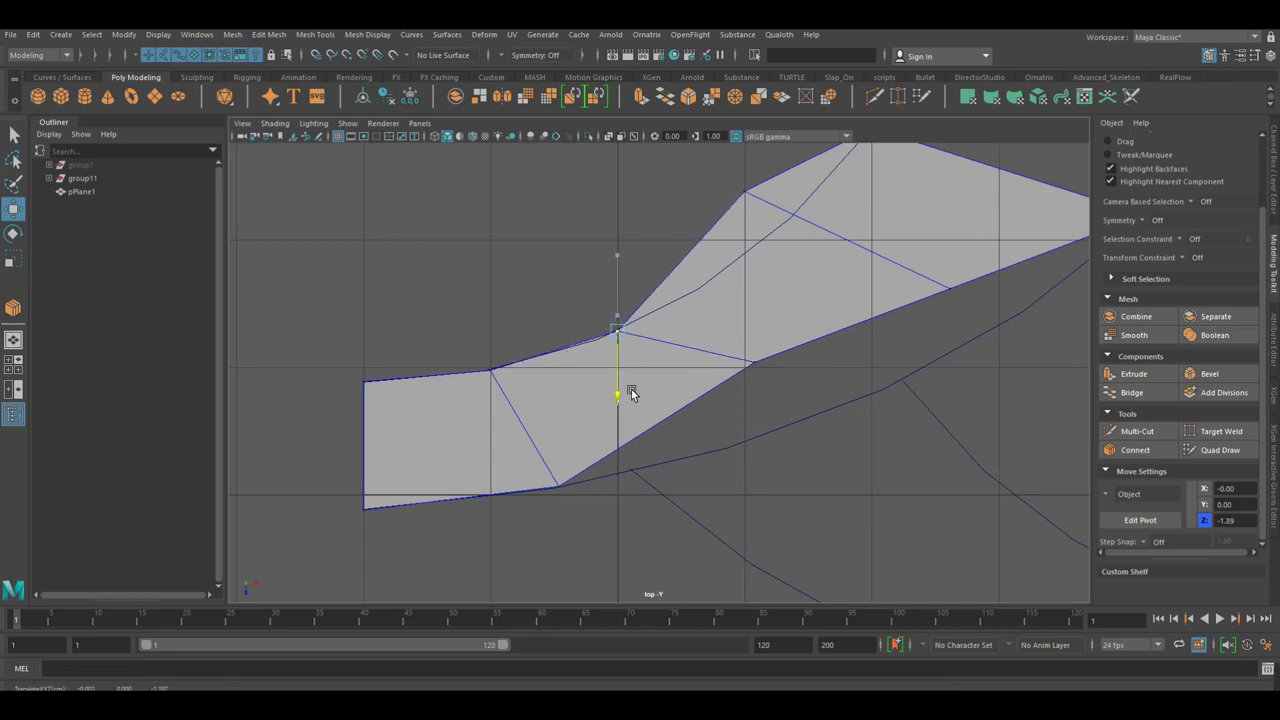
drag(748, 397, 750, 470)
click(720, 193)
drag(754, 249, 760, 306)
click(949, 288)
drag(955, 320, 958, 352)
Pan across the strip and bring up the Move axis orientation choices.
scroll(845, 350, down, 2)
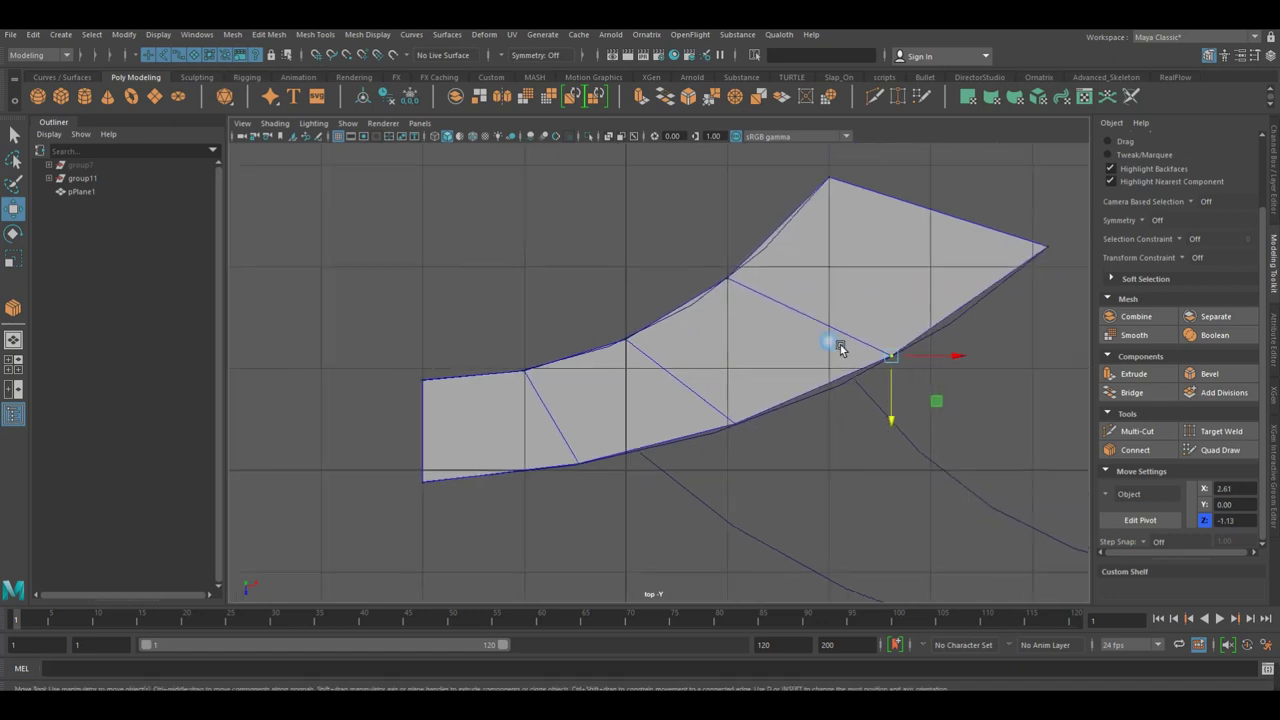
alt+middle_drag(840, 348, 786, 323)
scroll(790, 315, down, 1)
scroll(894, 314, up, 3)
scroll(1058, 556, up, 1)
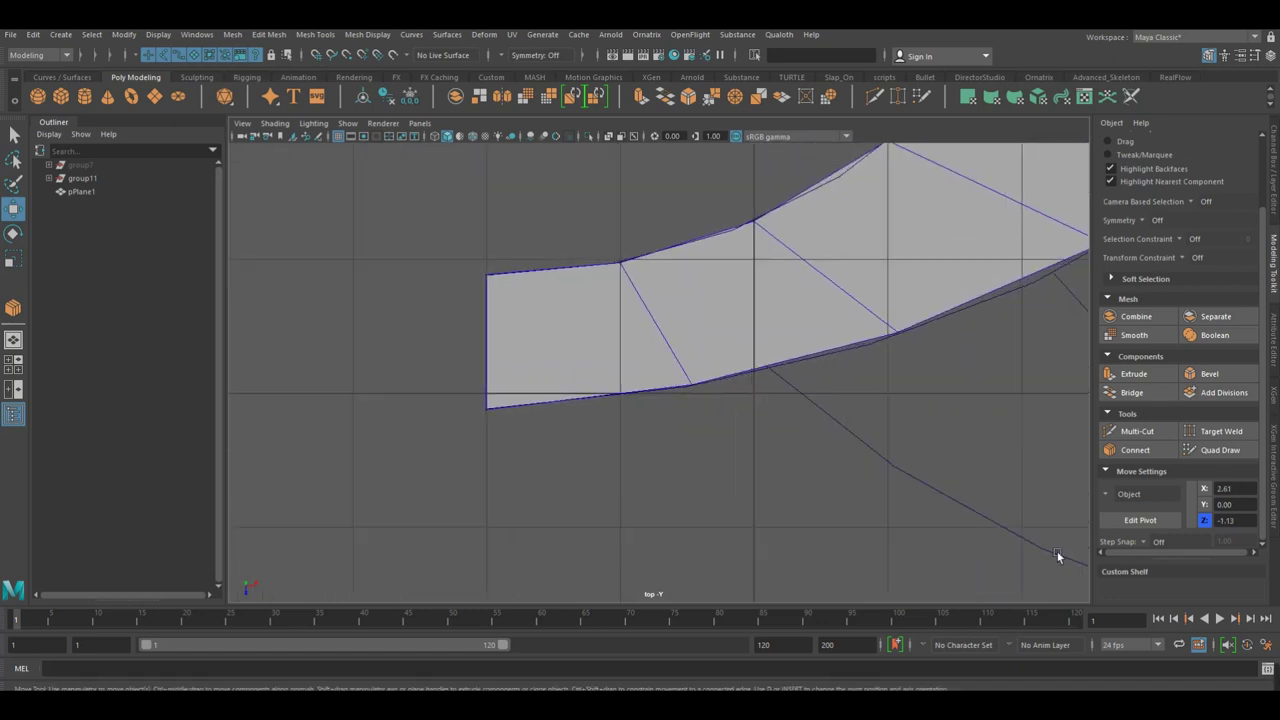
click(1128, 494)
Set the Move tool's axis orientation to World and recentre the strip.
click(1128, 511)
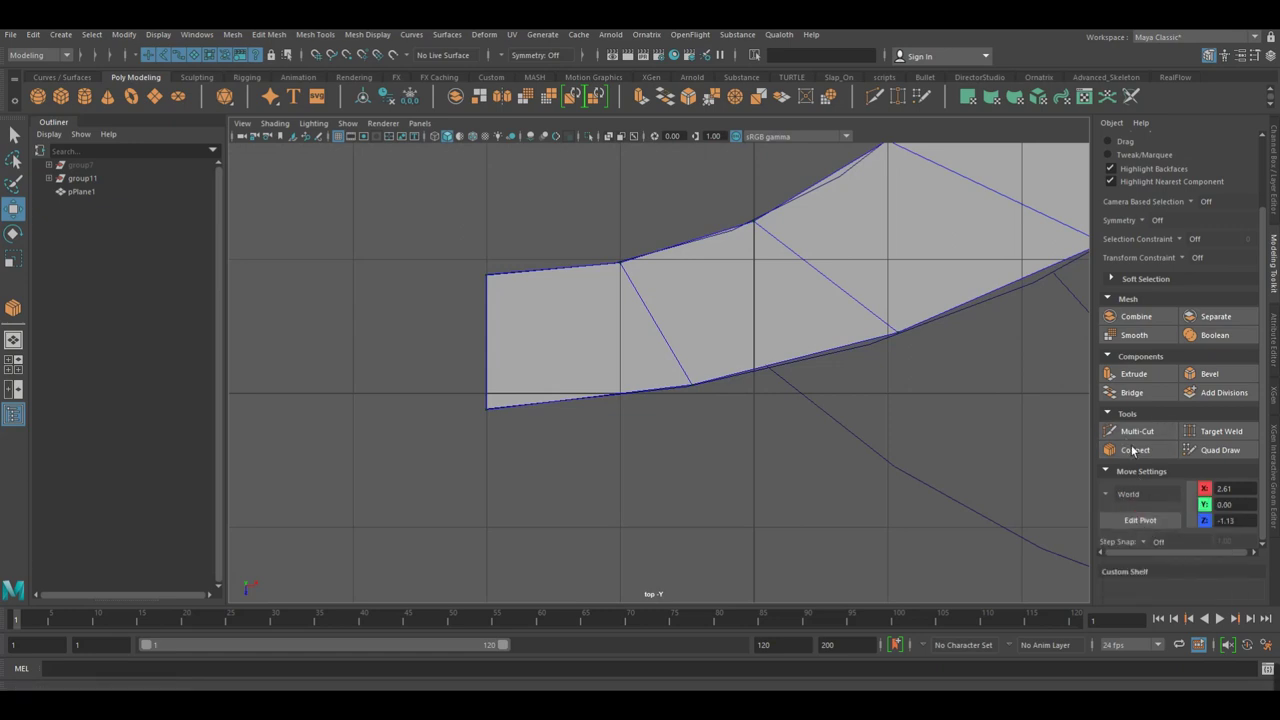
alt+middle_drag(772, 410, 688, 400)
scroll(603, 382, down, 1)
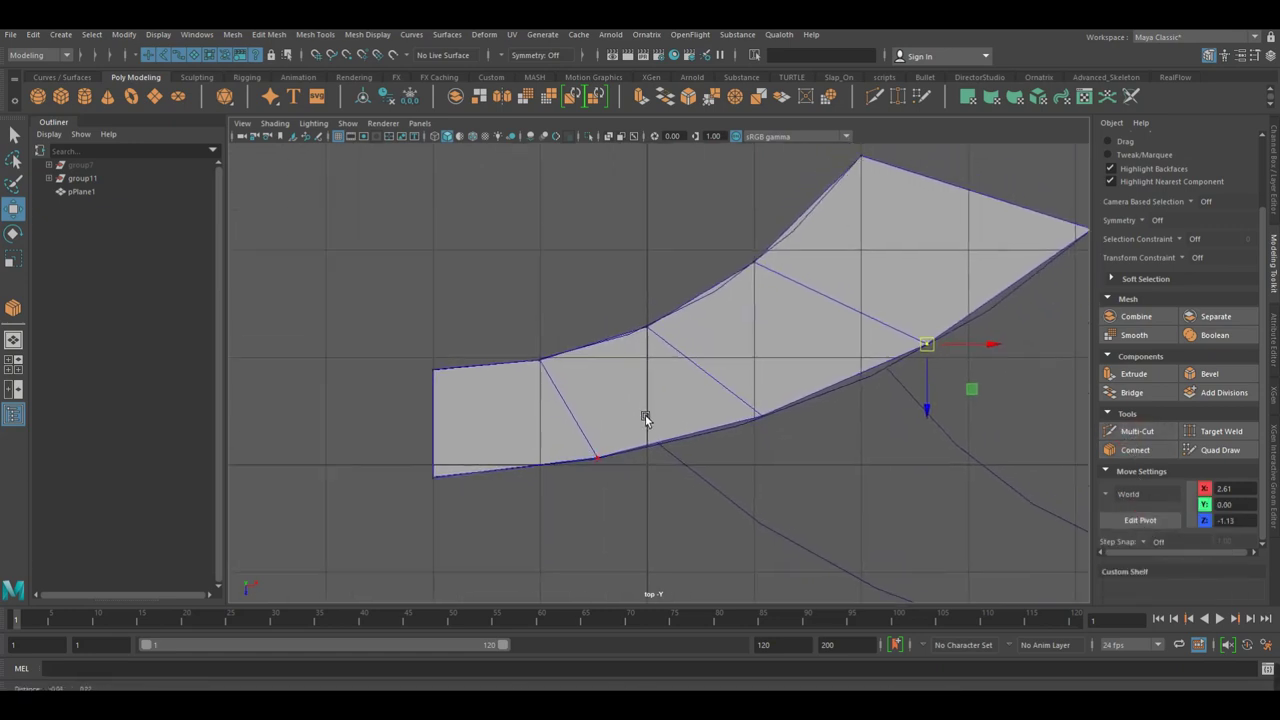
alt+middle_drag(888, 351, 827, 371)
Multi-Cut new cross edges into the strip near its left end.
click(1137, 431)
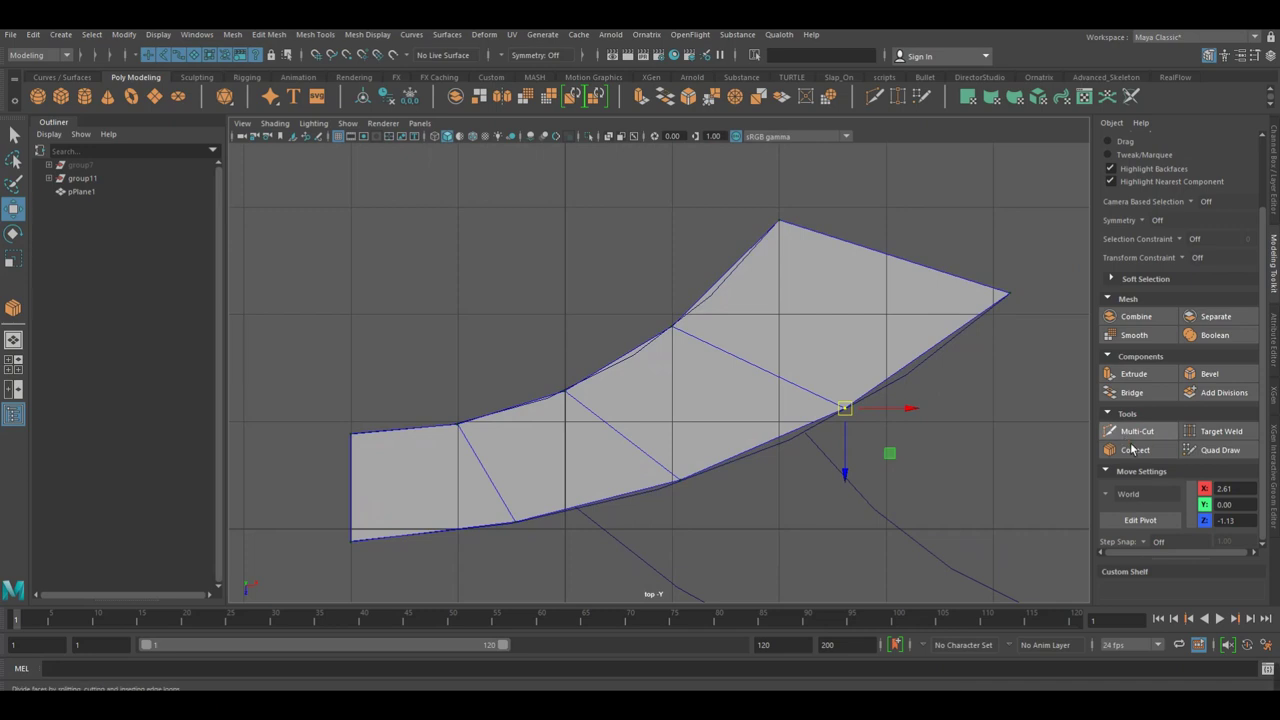
scroll(1020, 423, up, 1)
scroll(785, 377, up, 2)
click(785, 372)
right_click(779, 368)
click(347, 341)
click(441, 488)
Move the new cut's upper and lower vertices onto the strip borders.
key(w)
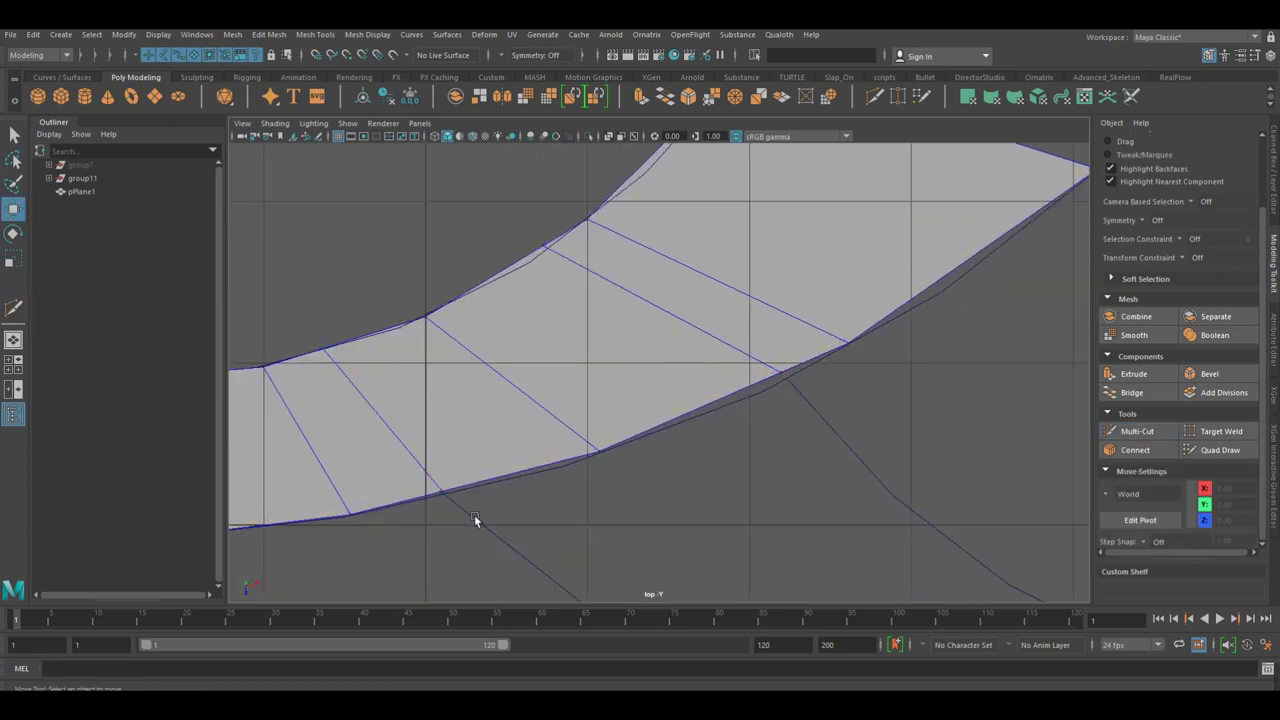
click(776, 359)
drag(798, 400, 798, 411)
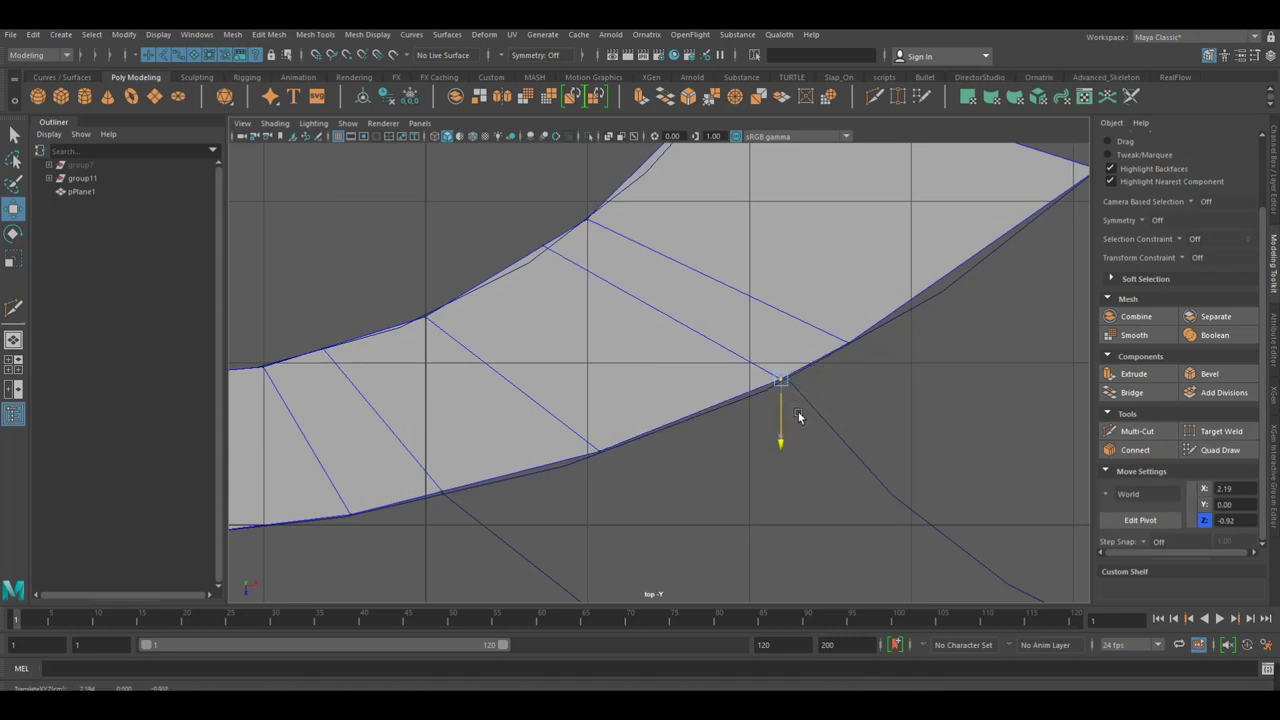
click(557, 276)
drag(557, 276, 554, 284)
click(790, 386)
drag(794, 386, 796, 388)
mouse_move(796, 388)
alt+right_down()
mouse_move(748, 425)
mouse_move(636, 425)
mouse_move(808, 409)
alt+right_up()
Return to the top view and cut another edge across the strip.
key(space)
drag(709, 394, 666, 394)
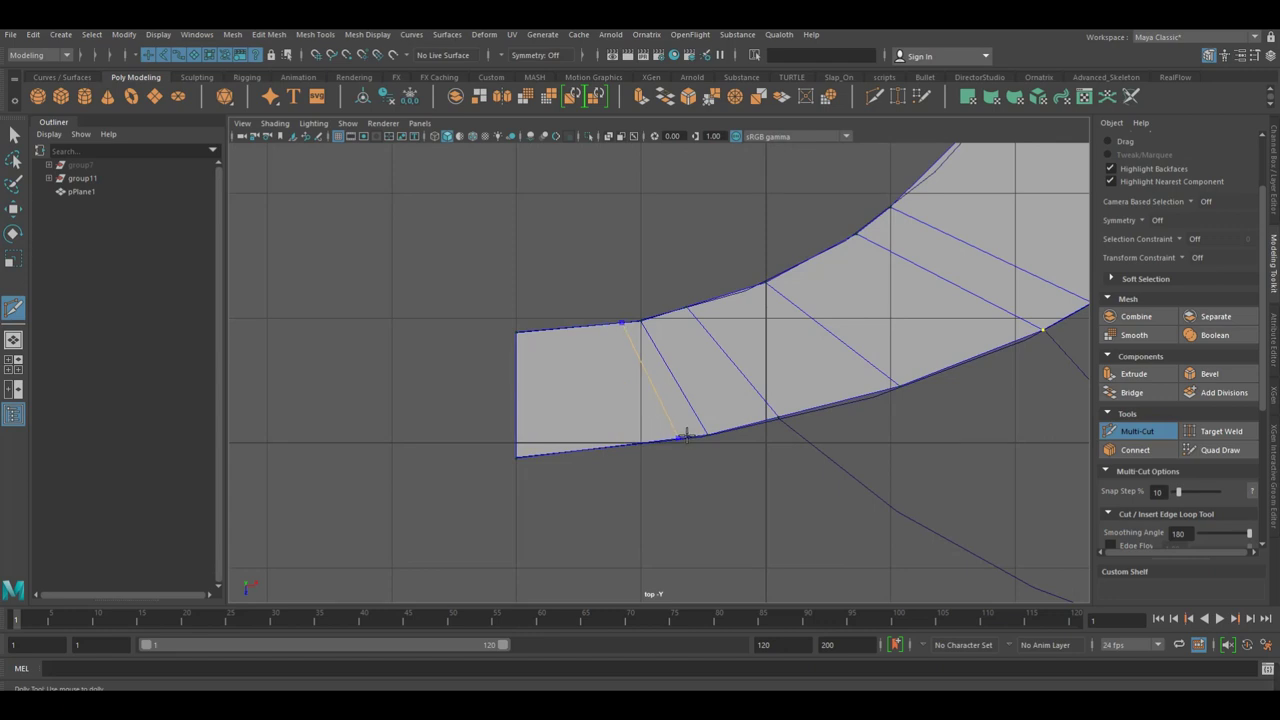
click(687, 437)
click(600, 447)
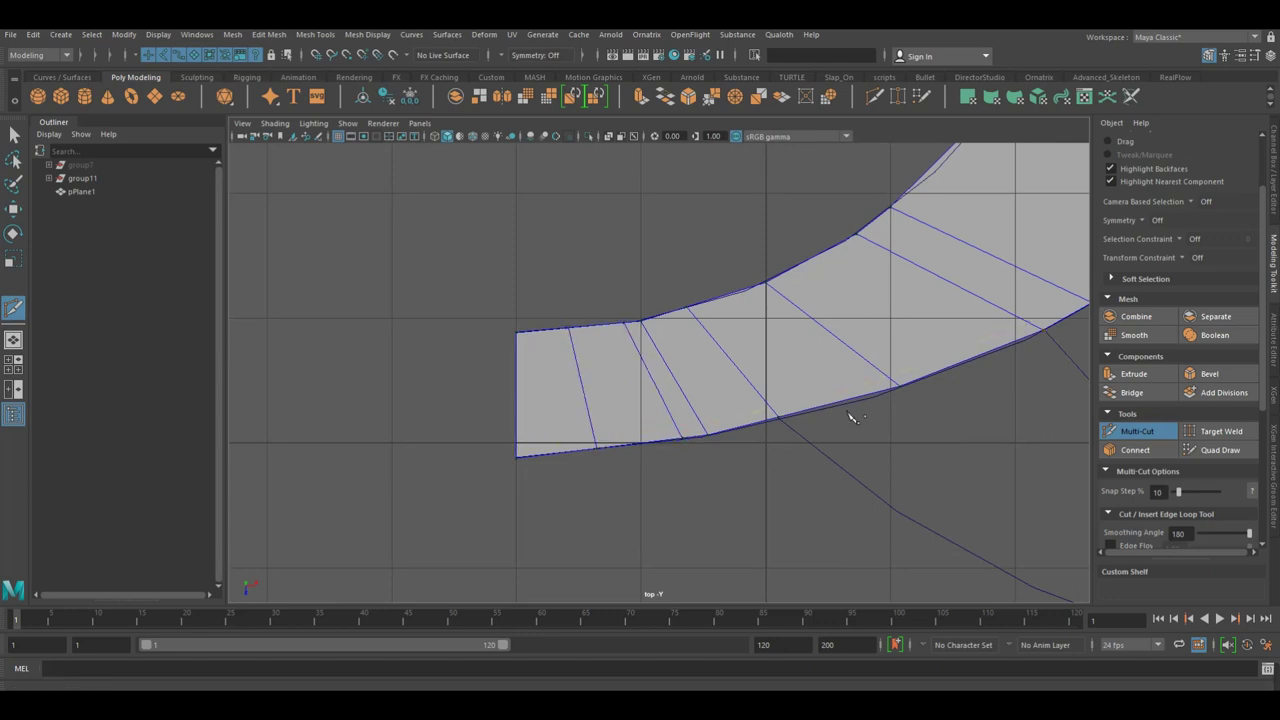
Shift a vertex of the new edge right to even out the segment spacing.
key(w)
right_drag(694, 343, 690, 308)
click(678, 378)
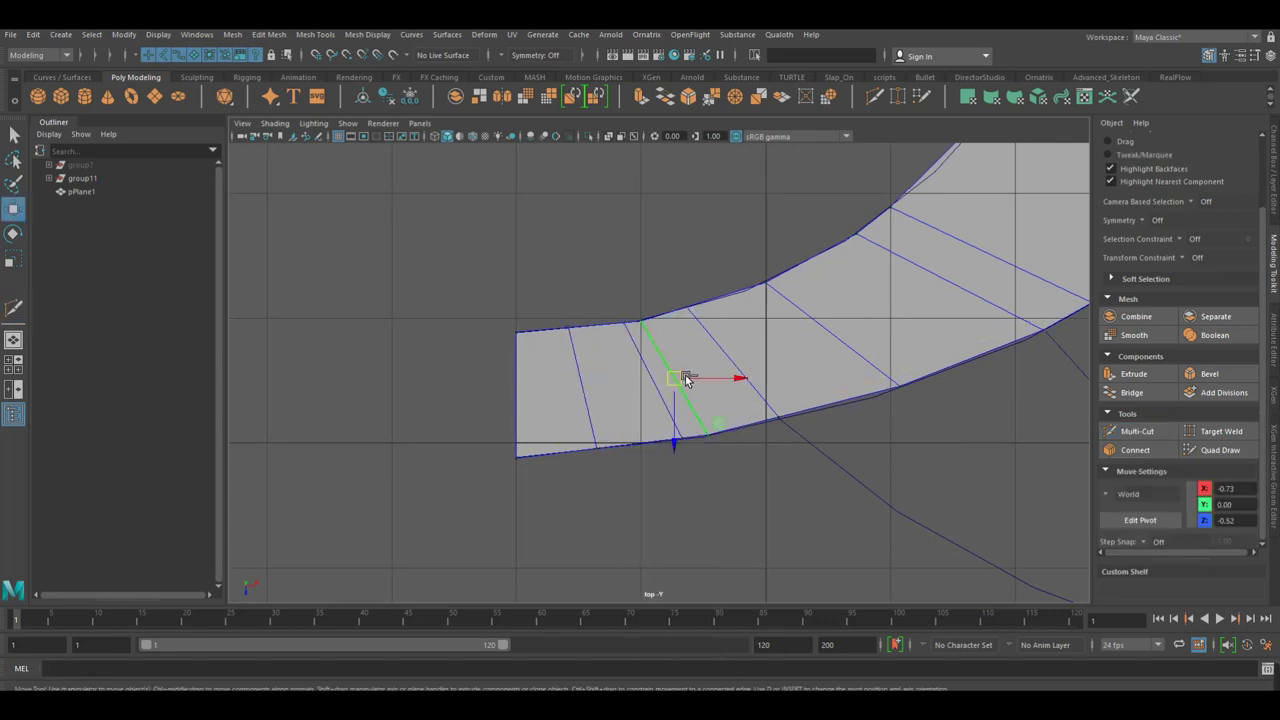
click(672, 392)
middle_drag(669, 397, 677, 394)
Hide the viewport grid, nudge the vertex slightly left, and inspect the strip.
click(342, 140)
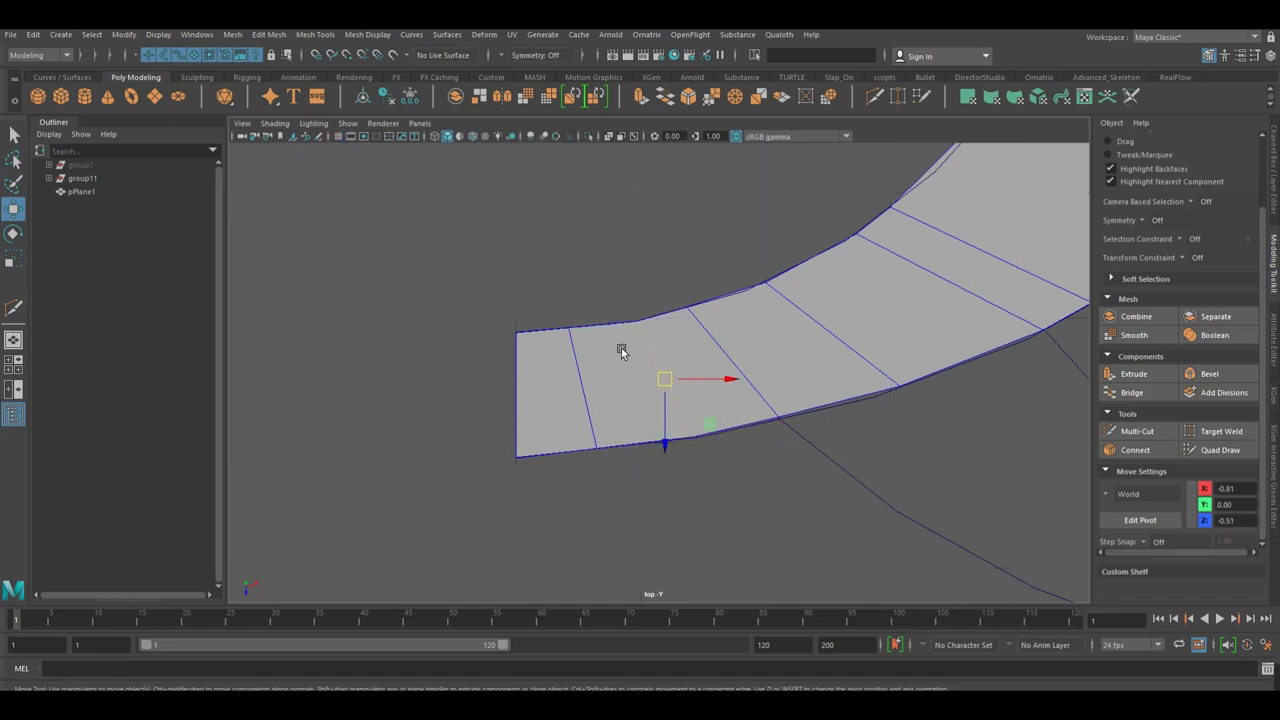
middle_drag(678, 388, 676, 388)
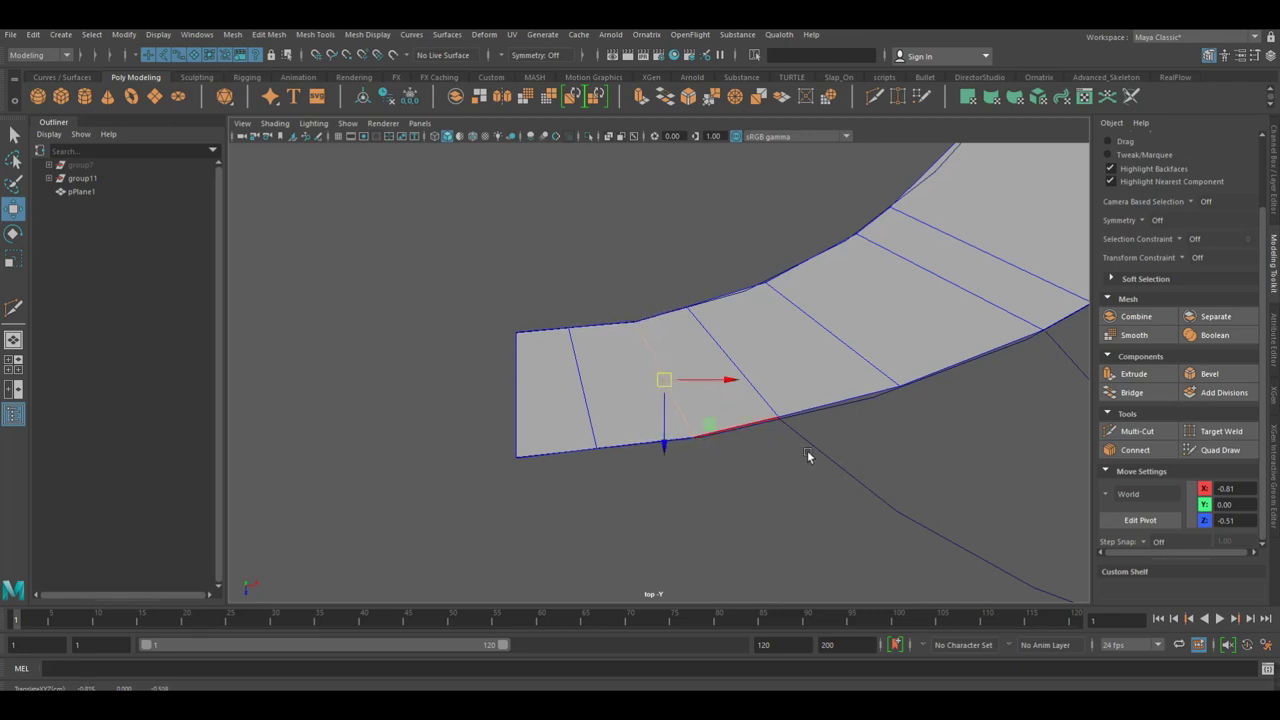
scroll(666, 414, up, 1)
scroll(651, 429, up, 1)
mouse_move(657, 418)
alt+mouse_down()
mouse_move(751, 429)
mouse_move(766, 409)
mouse_move(700, 449)
mouse_move(760, 395)
alt+mouse_up()
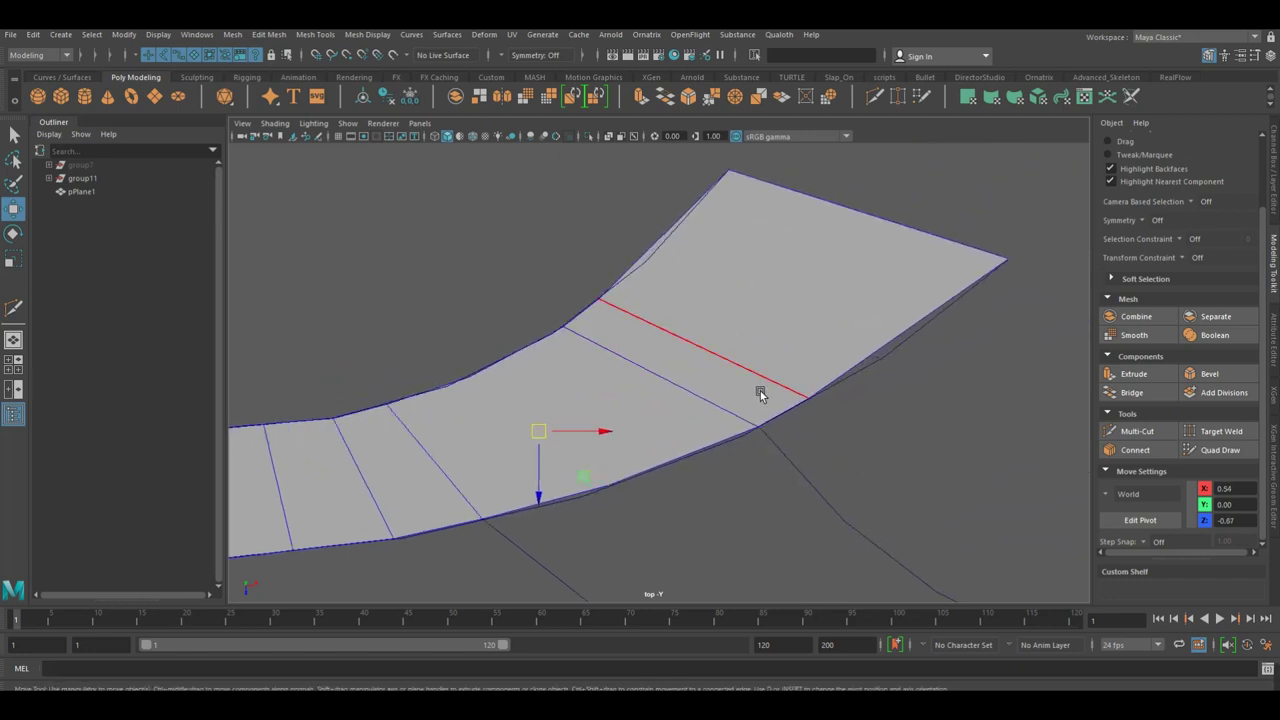
click(1137, 431)
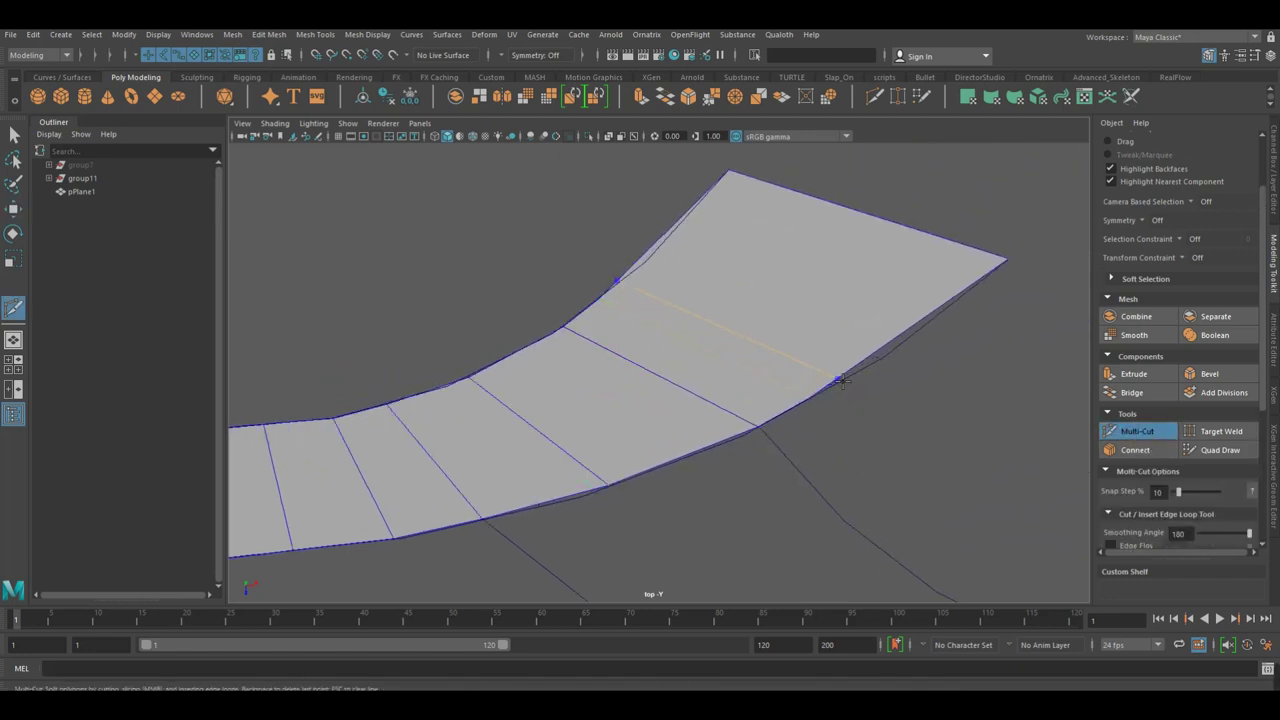
Complete two more Multi-Cut edges across the strip.
click(840, 378)
key(Return)
click(910, 326)
key(Return)
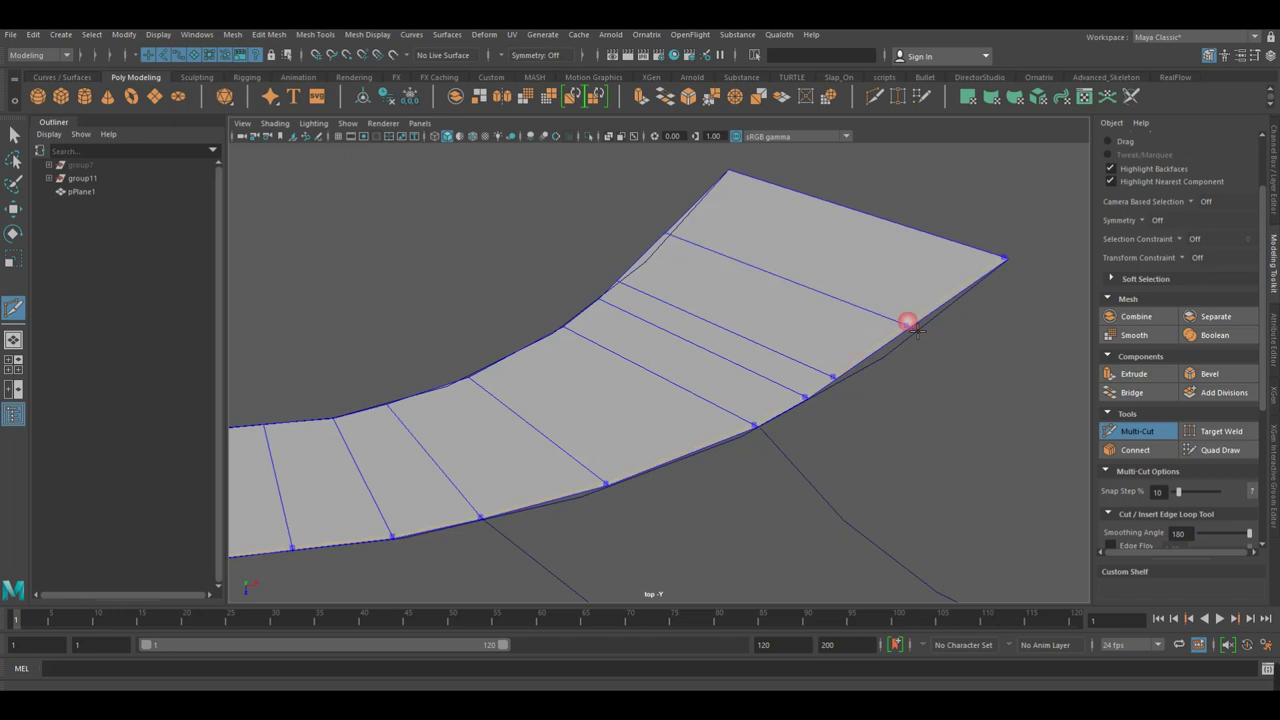
Nudge the strip's cross edges so the segments follow the curve evenly.
right_drag(757, 352, 765, 349)
key(w)
click(765, 300)
click(737, 369)
click(766, 337)
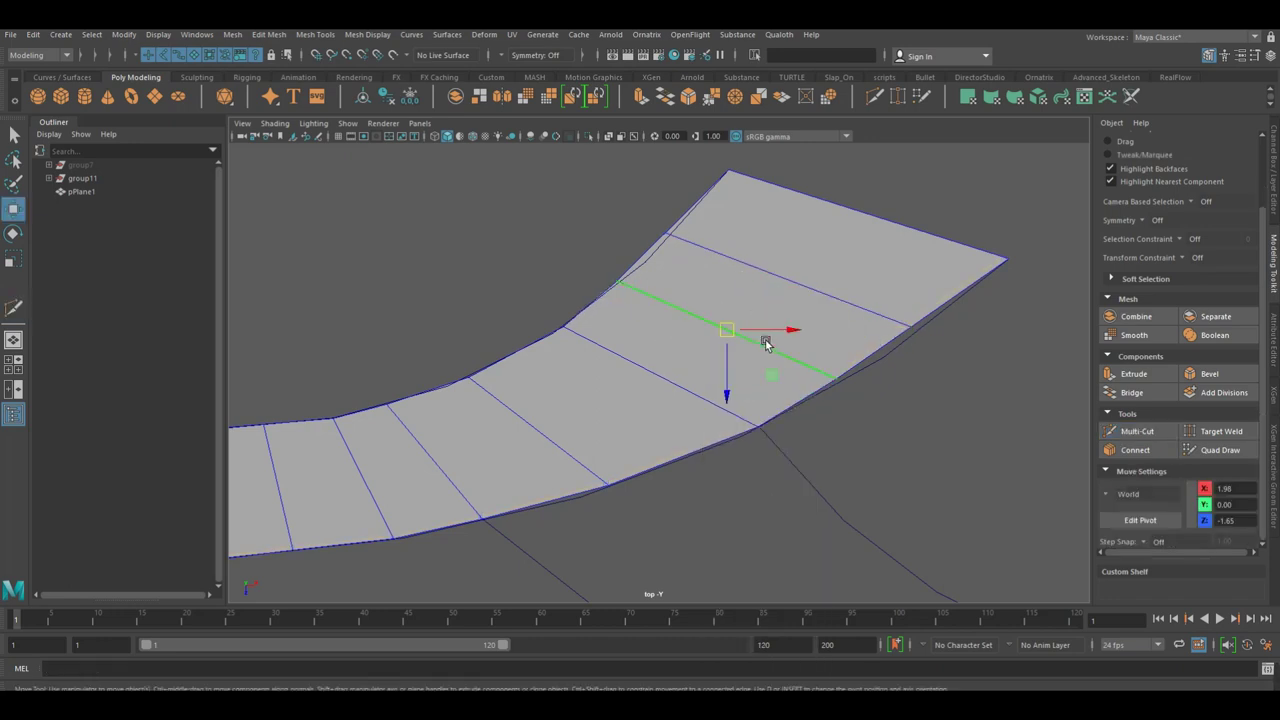
click(838, 294)
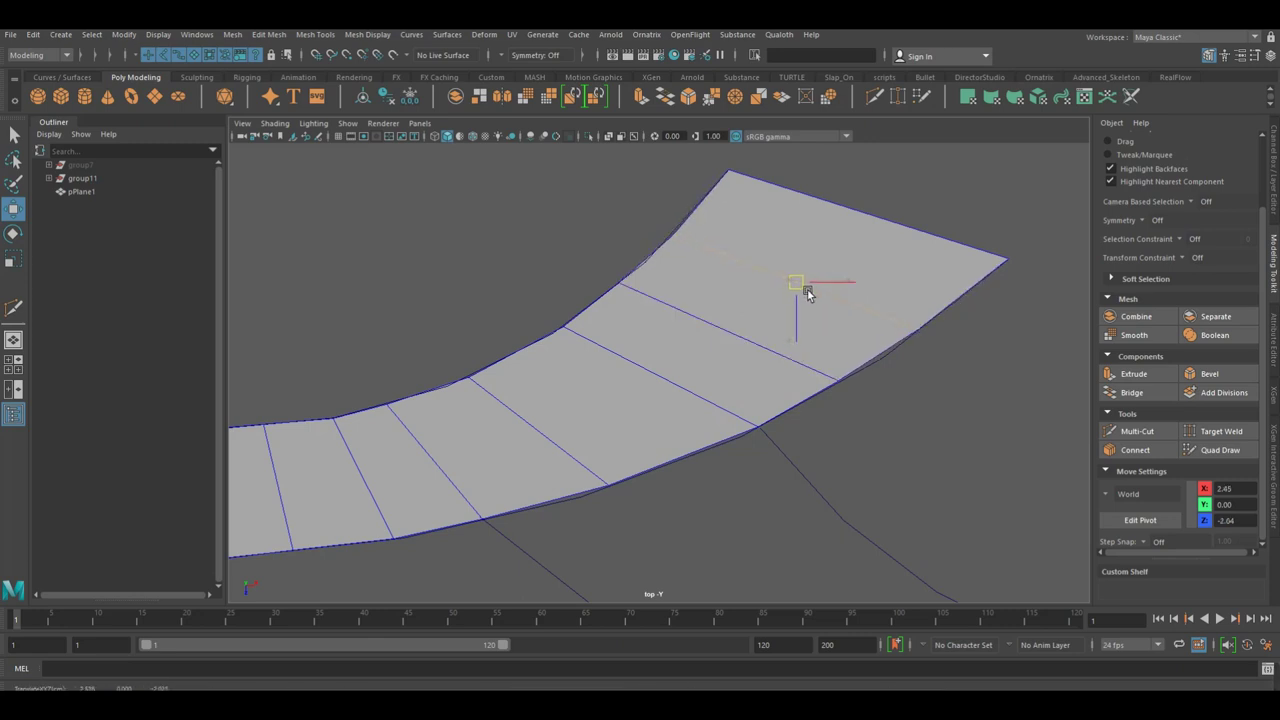
drag(811, 295, 817, 288)
click(747, 340)
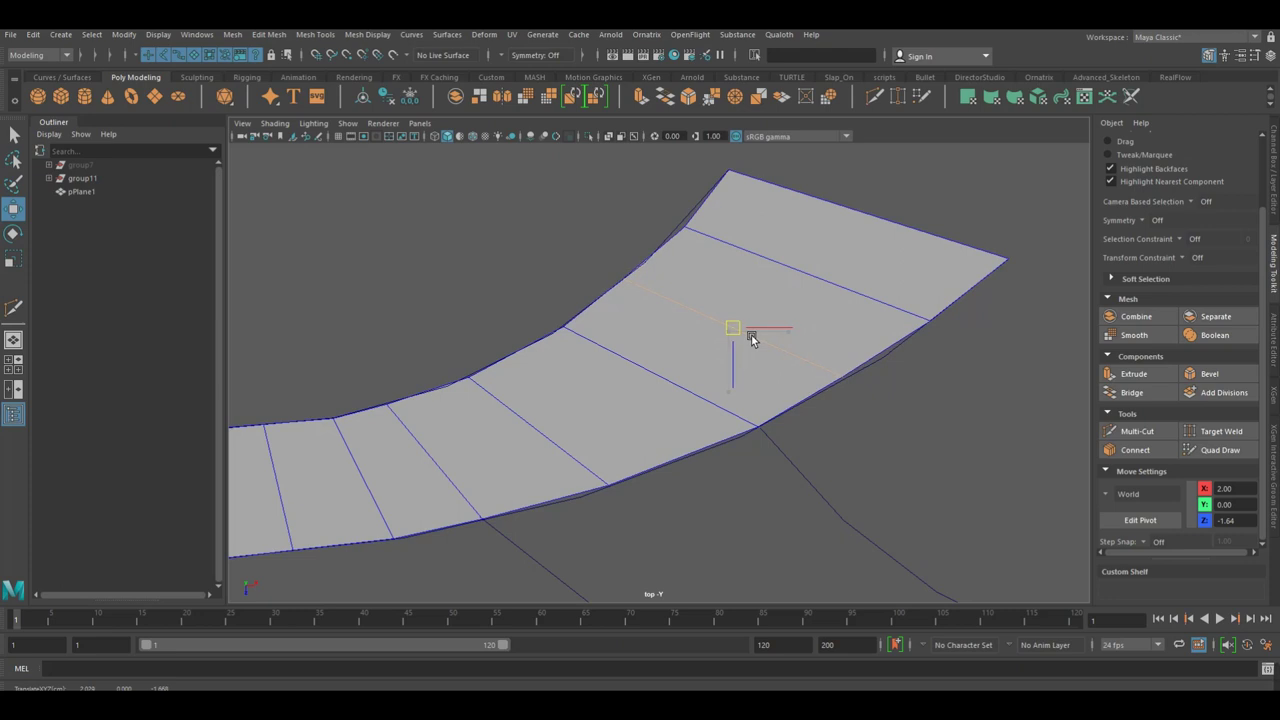
mouse_move(751, 335)
alt+mouse_down()
mouse_move(698, 395)
mouse_move(665, 397)
alt+mouse_up()
click(698, 395)
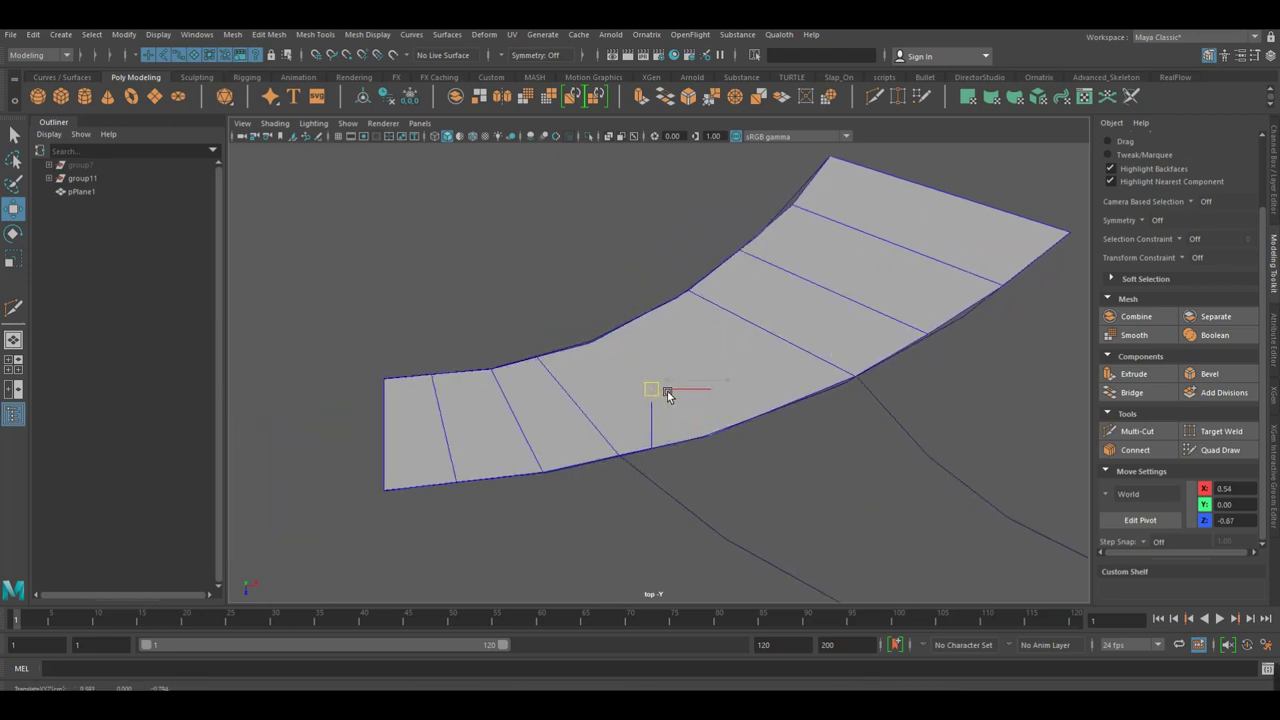
Add one more Multi-Cut edge across the strip.
click(1137, 431)
click(790, 400)
key(w)
scroll(790, 400, up, 2)
click(750, 364)
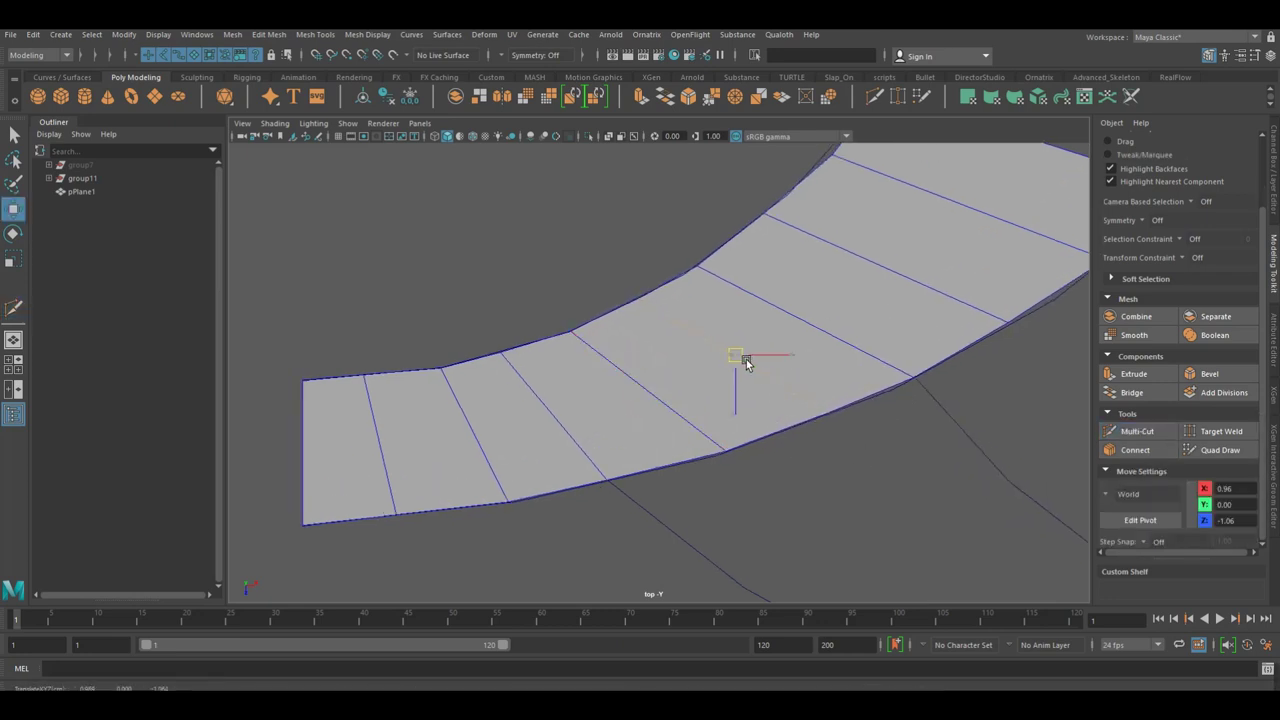
scroll(746, 362, down, 3)
Reselect pPlane1 and switch to vertex editing with F9.
click(1006, 397)
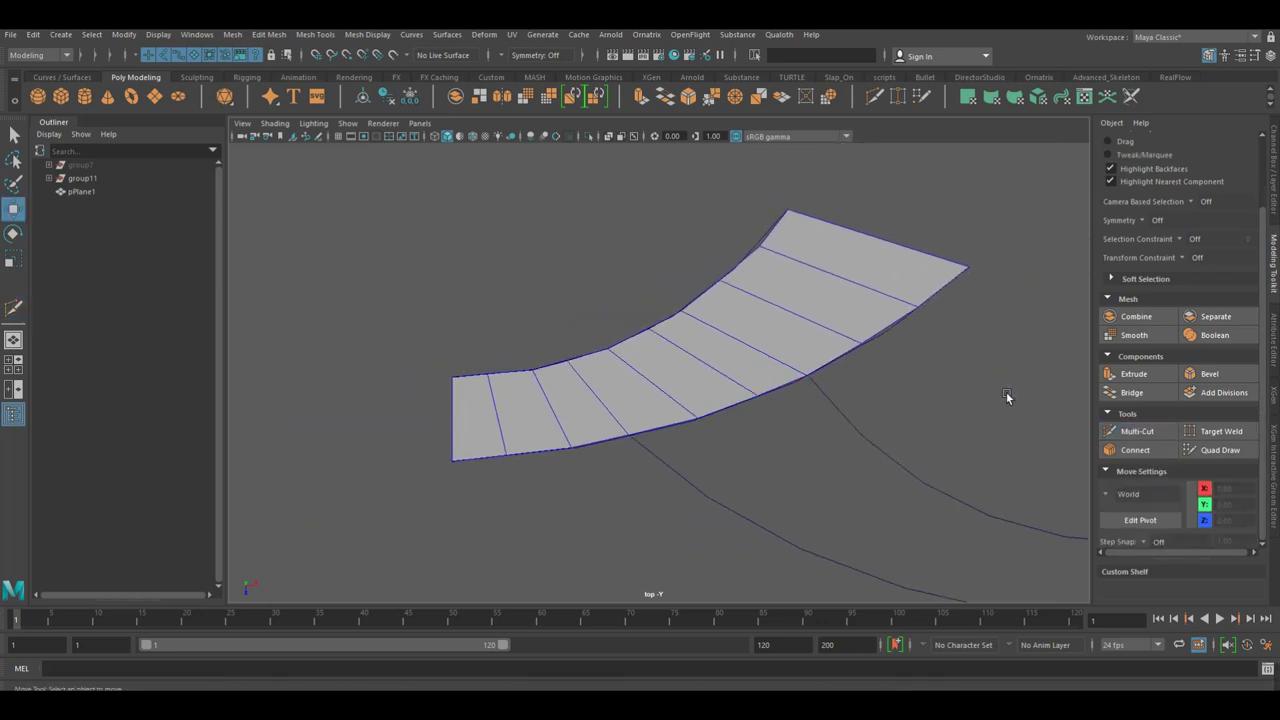
click(828, 289)
click(951, 350)
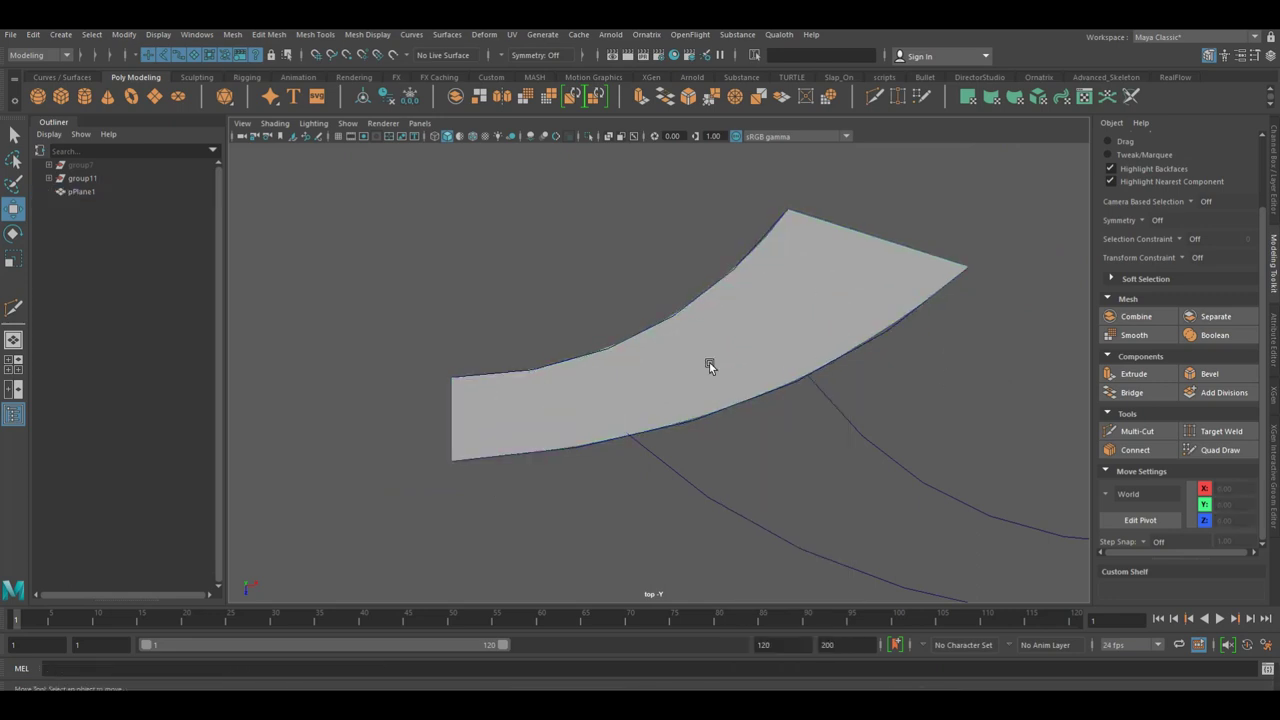
click(709, 362)
scroll(600, 360, up, 3)
key(F9)
scroll(480, 300, up, 2)
Adjust the cut vertices on the strip's top border to sit on the curve.
click(476, 289)
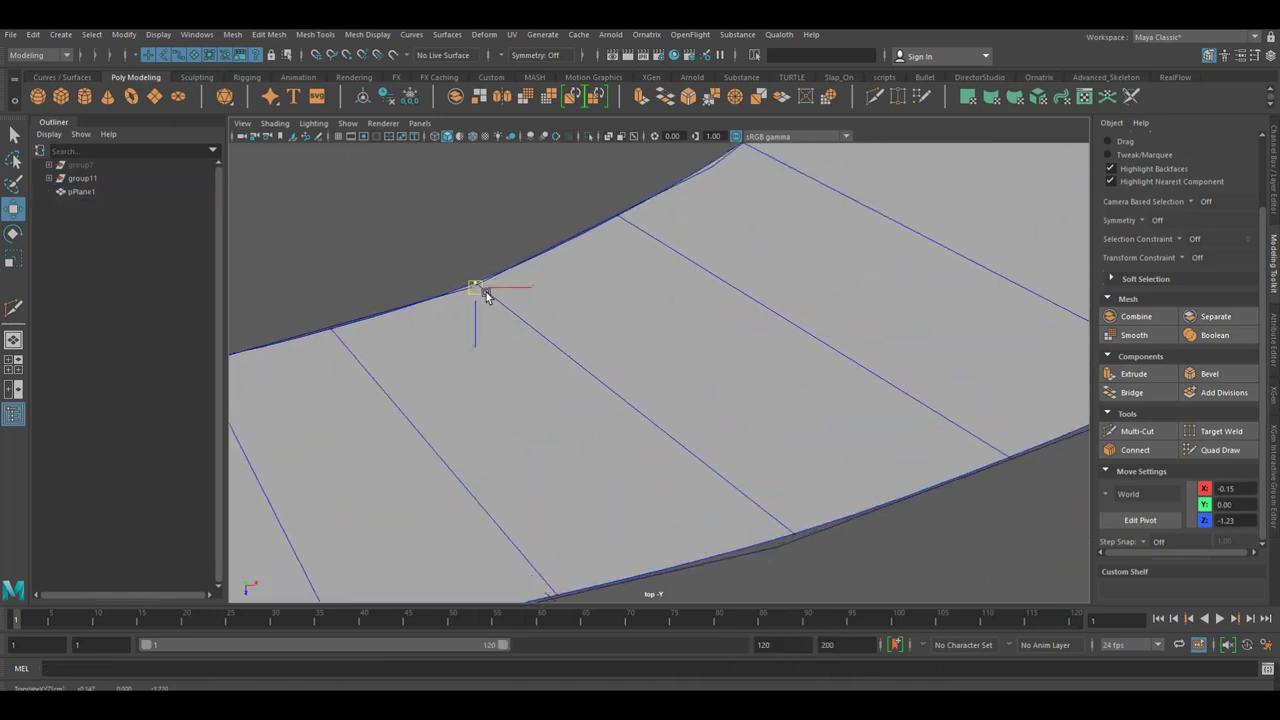
scroll(486, 295, down, 2)
click(449, 343)
alt+middle_drag(304, 350, 451, 348)
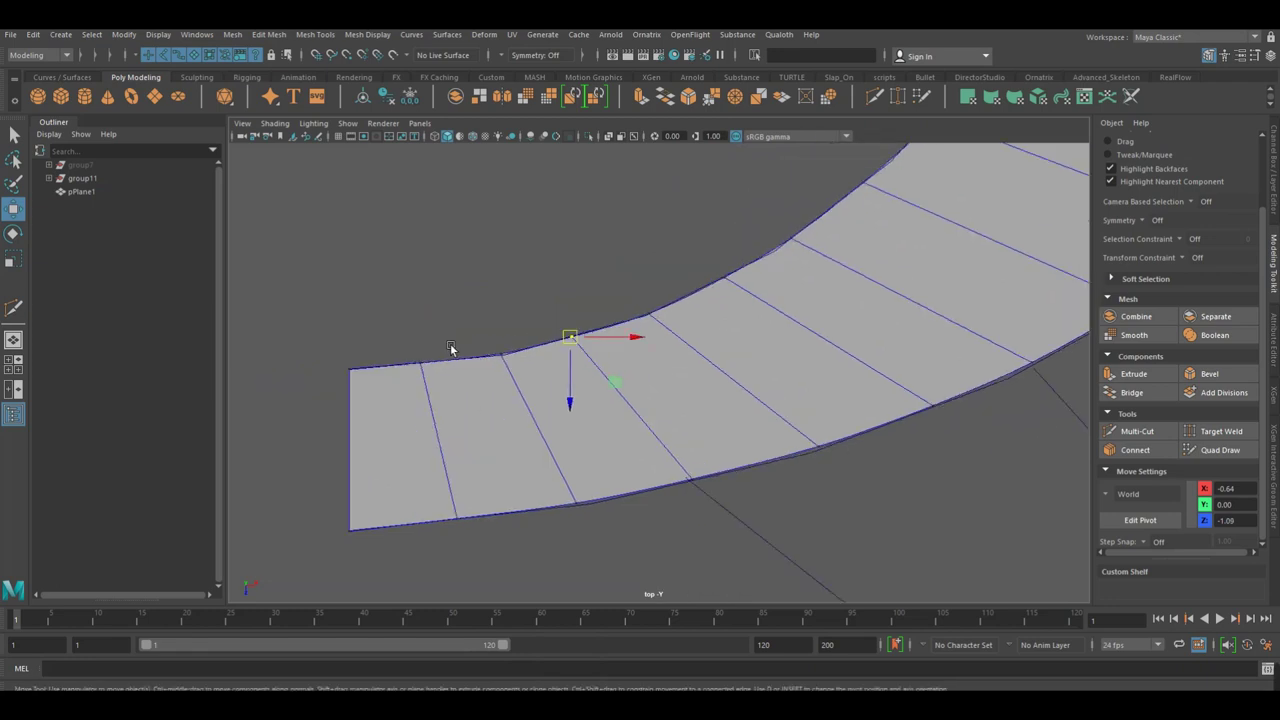
scroll(451, 347, up, 2)
click(660, 347)
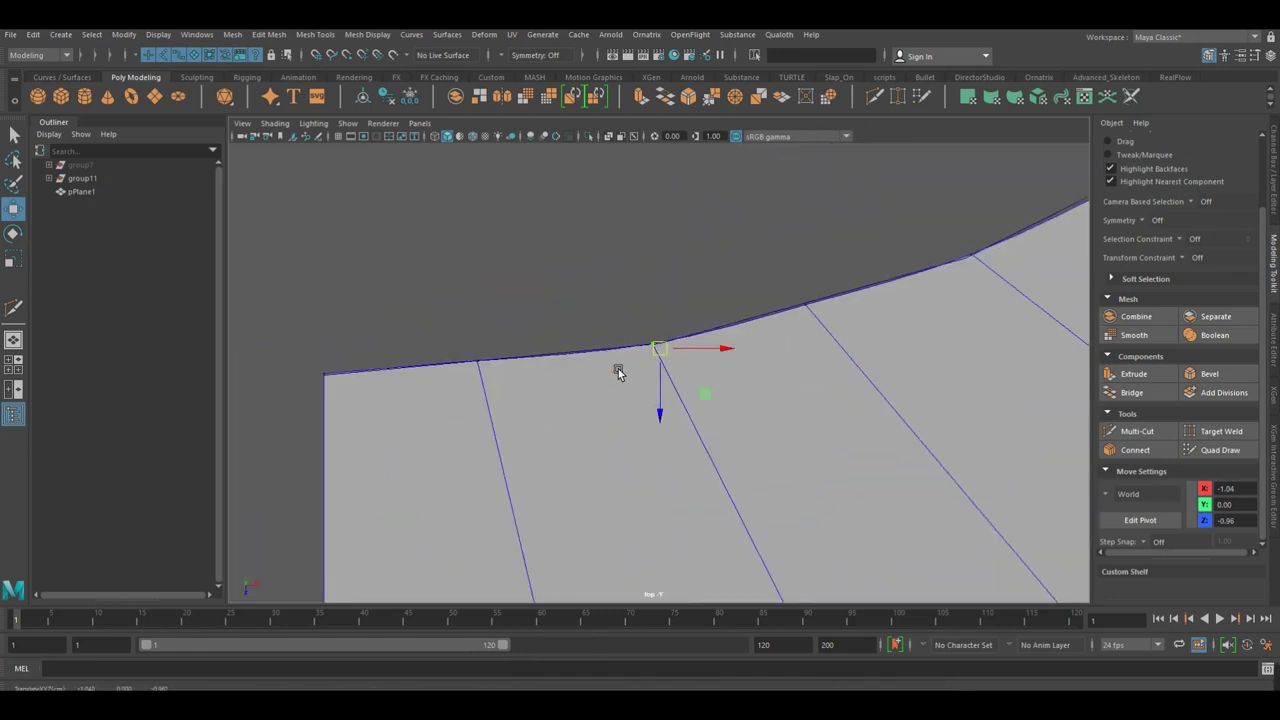
scroll(618, 372, down, 2)
Adjust the bottom-border vertices onto the curve and return to Object Mode.
click(607, 428)
scroll(609, 430, up, 3)
scroll(630, 497, down, 2)
click(1060, 398)
scroll(900, 410, up, 3)
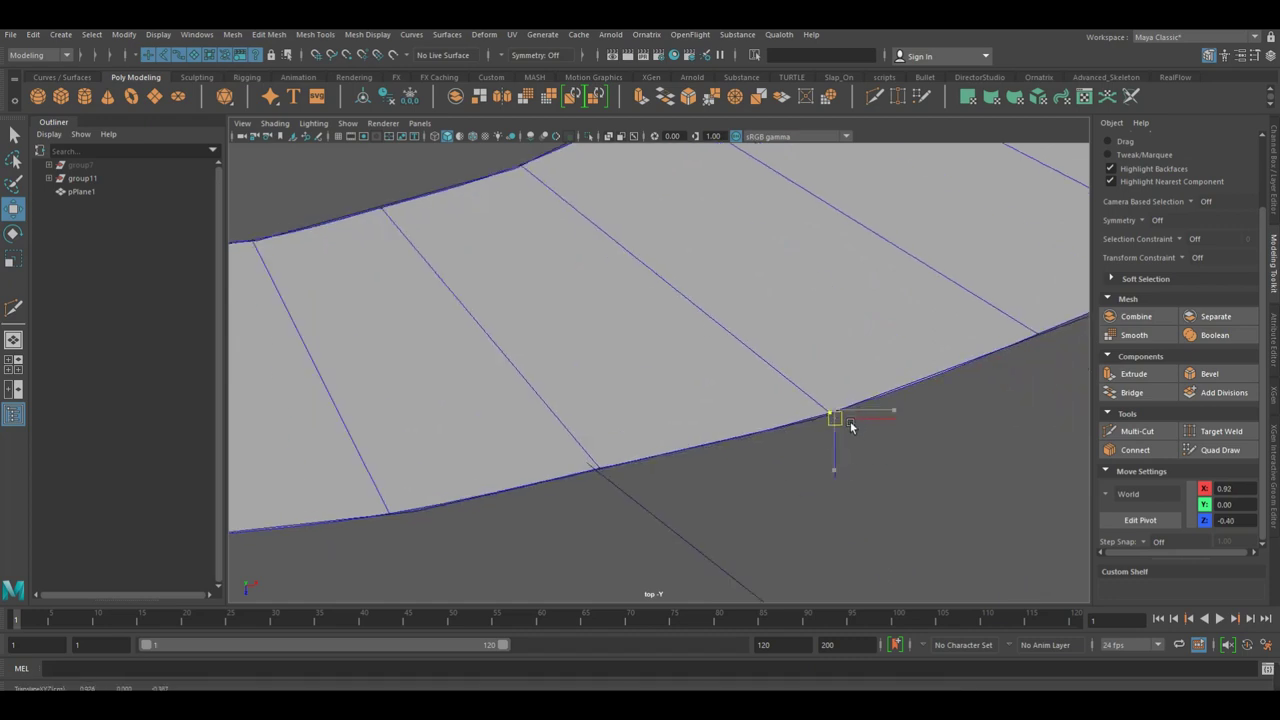
scroll(653, 453, down, 2)
click(776, 392)
scroll(785, 401, up, 3)
click(979, 284)
scroll(980, 287, down, 2)
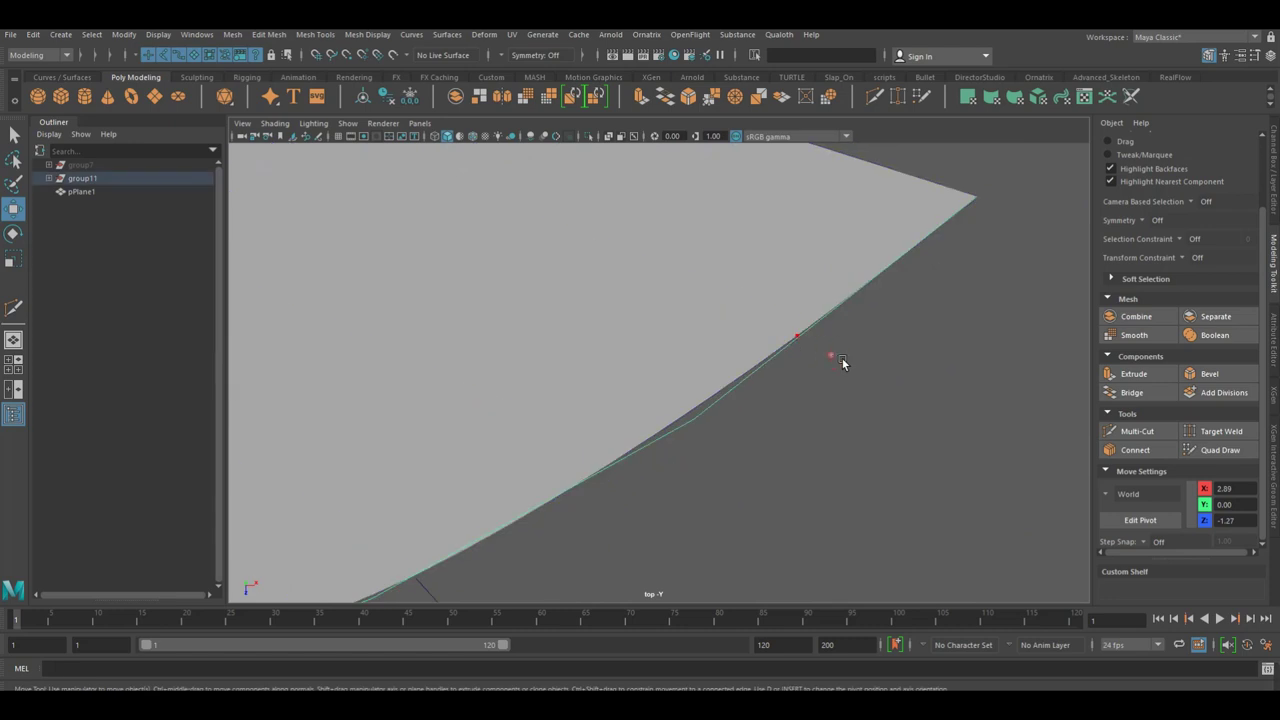
right_drag(757, 286, 822, 266)
scroll(714, 386, down, 3)
Show the wireframe on the strip and delete five of its cross edges.
click(472, 136)
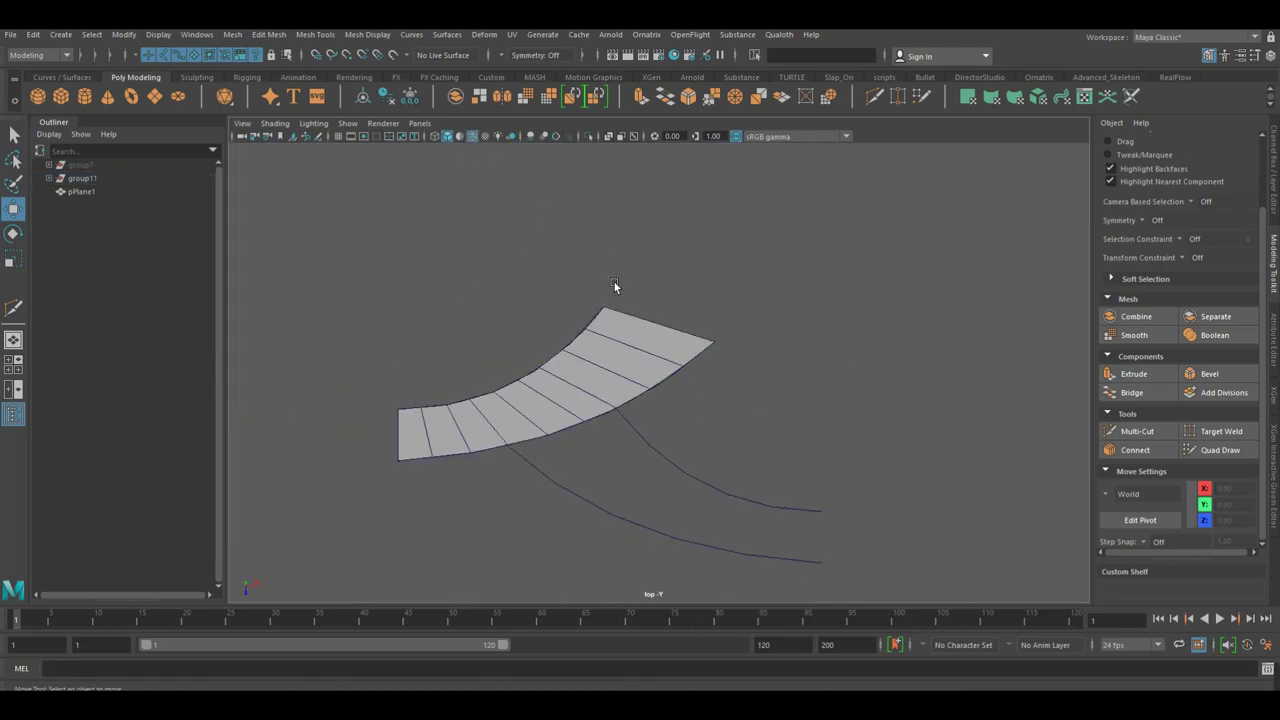
alt+middle_drag(614, 282, 730, 258)
scroll(619, 398, up, 2)
scroll(700, 343, up, 2)
click(685, 334)
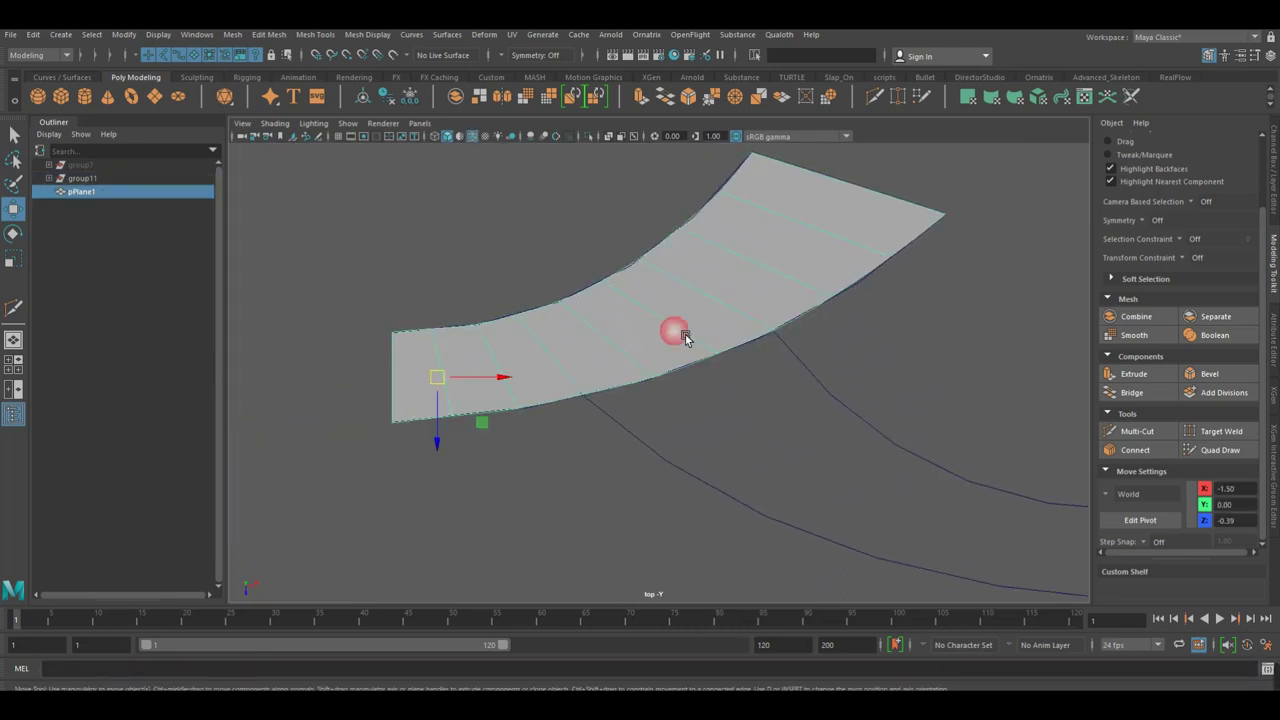
right_drag(658, 308, 668, 317)
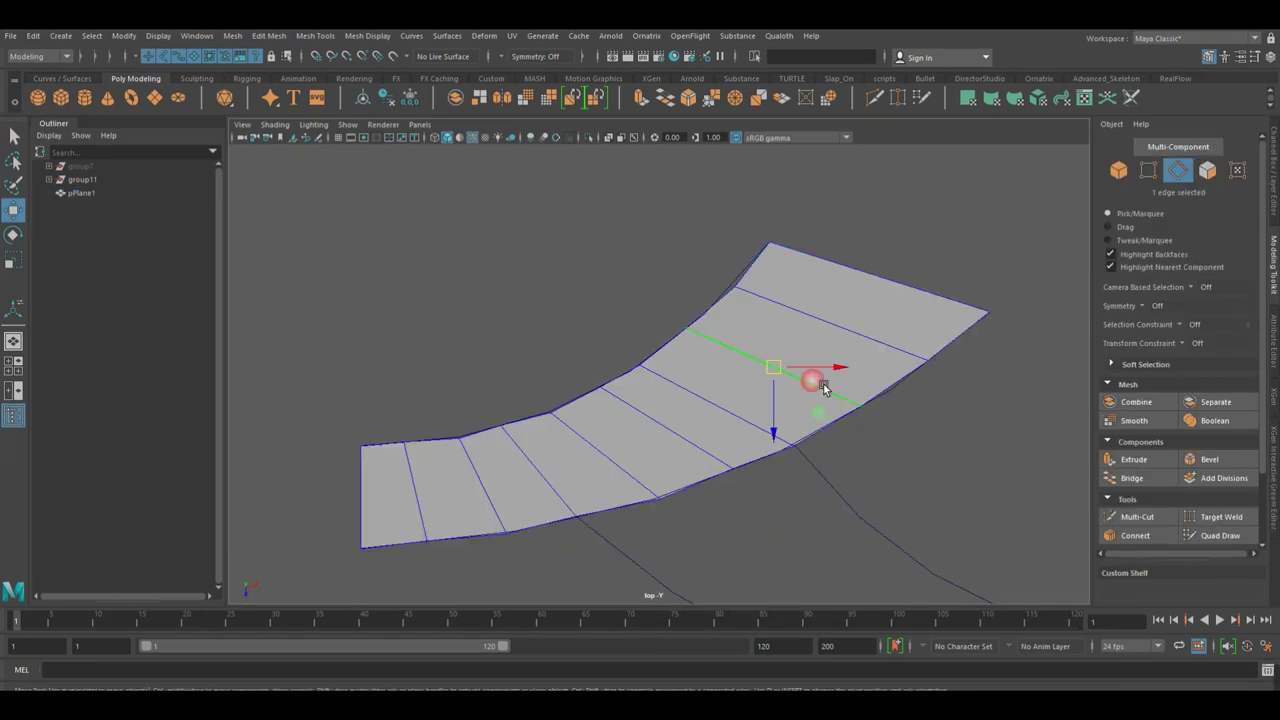
shift+click(626, 456)
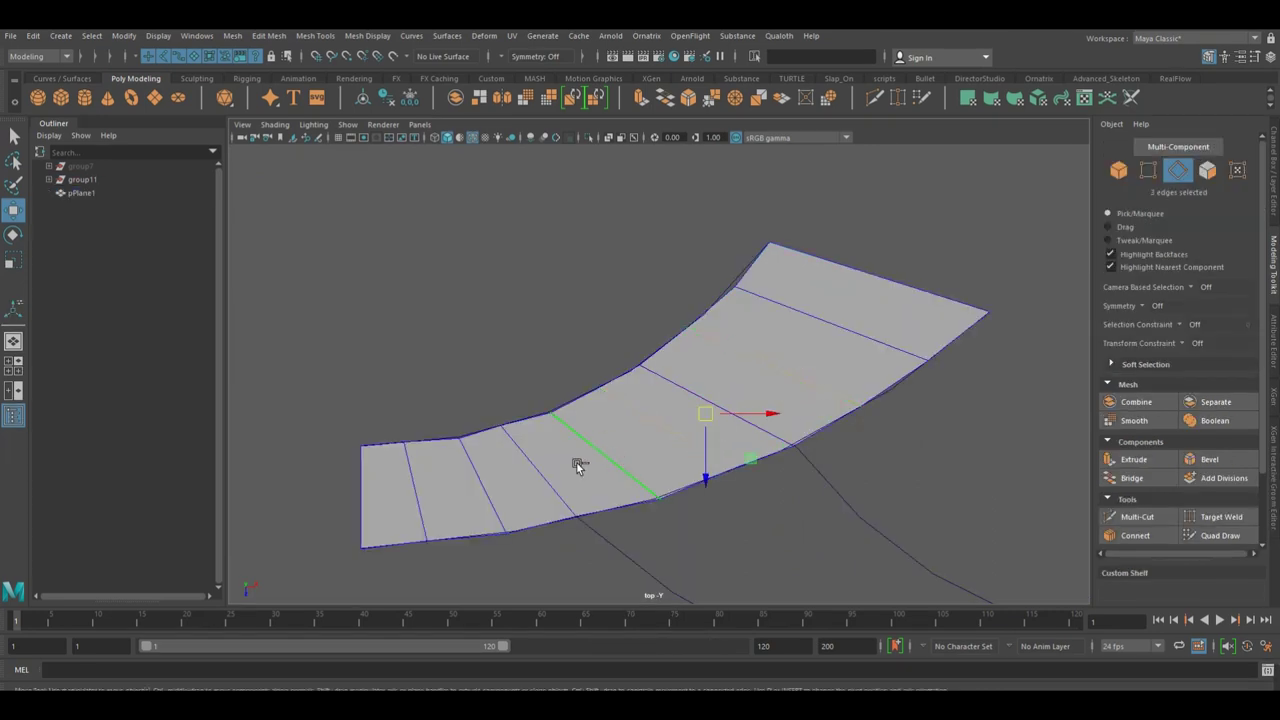
shift+click(488, 478)
shift+click(451, 486)
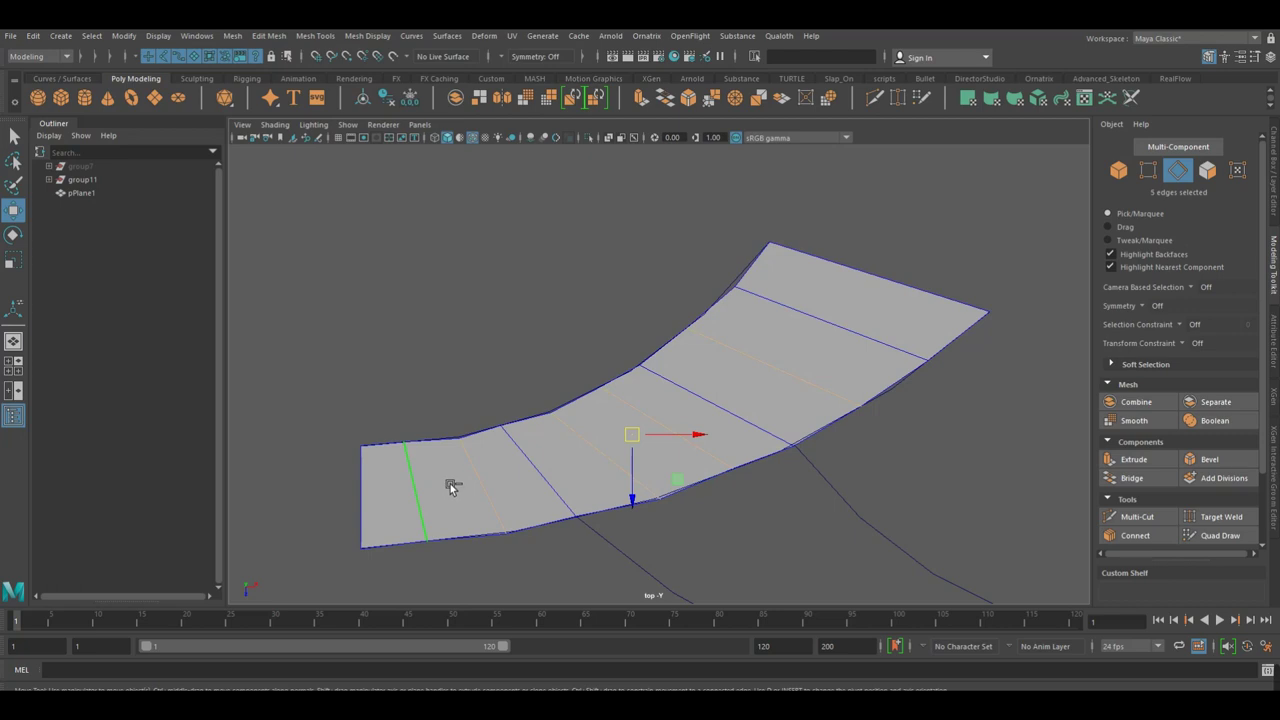
key(Delete)
Extrude the strip's border loop with Keep Faces Together on, settling on an Offset of 0.3.
double_click(556, 421)
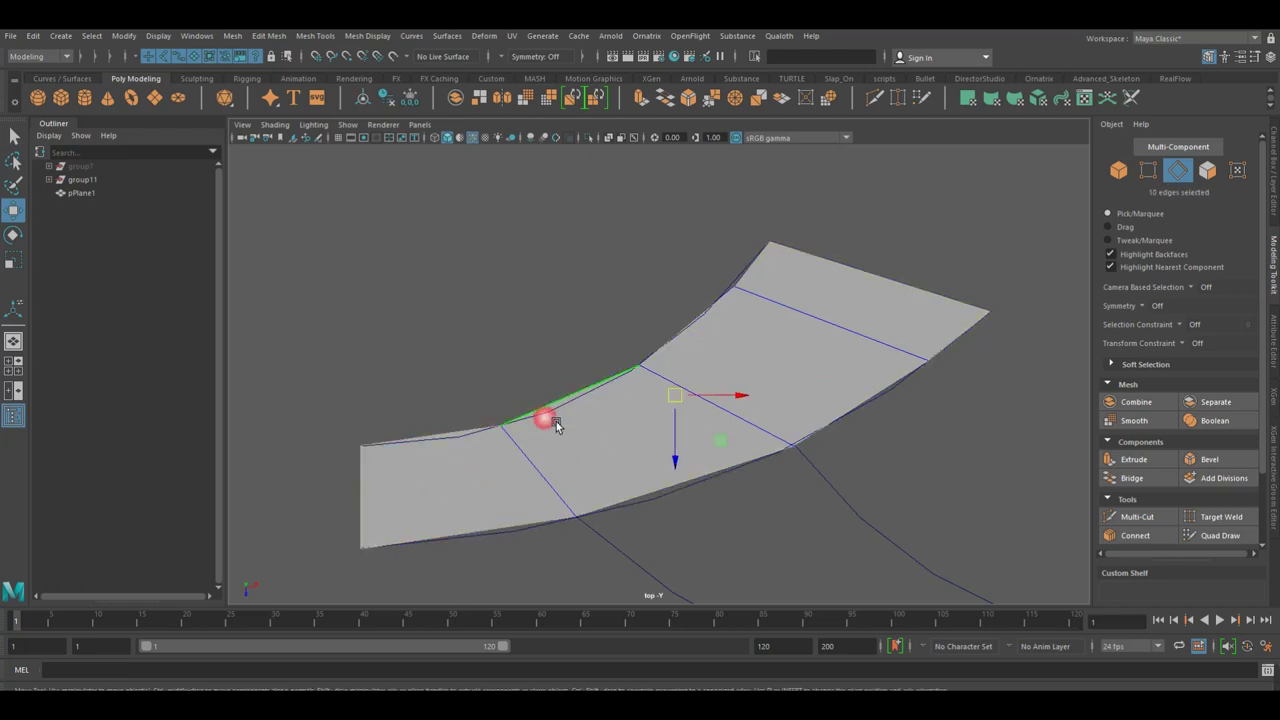
click(663, 99)
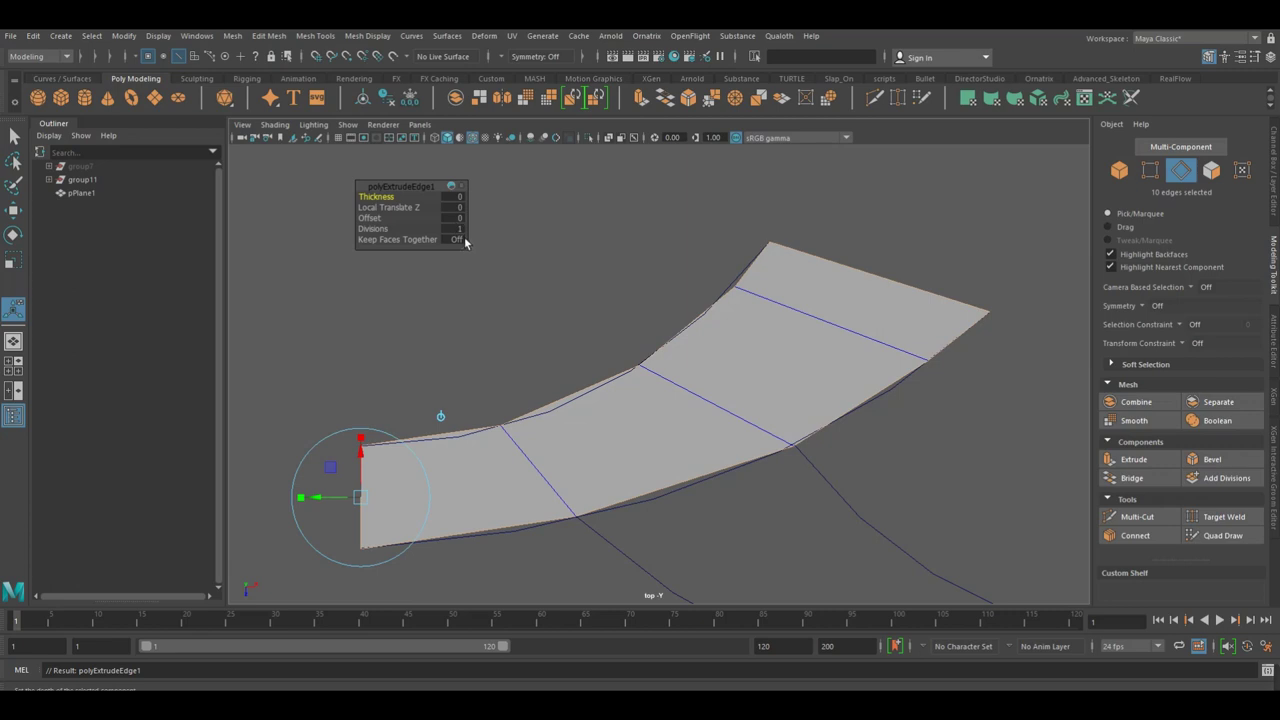
key(Tab)
key(Tab)
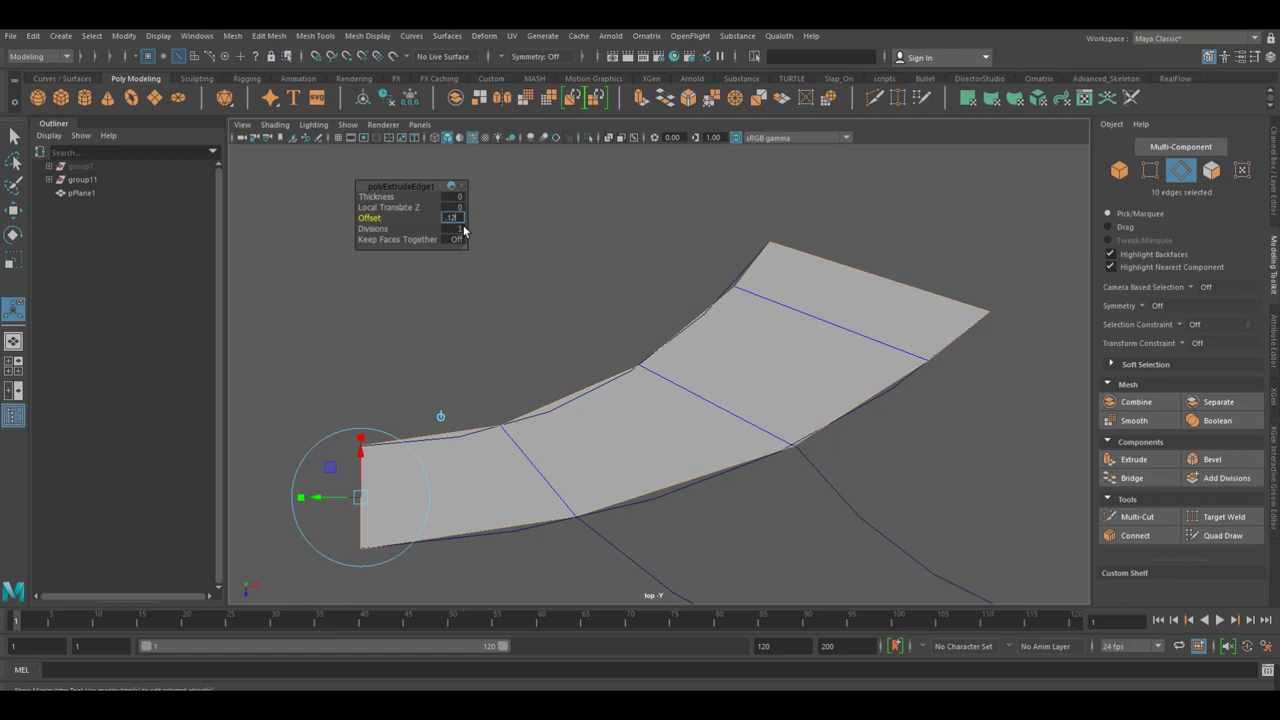
key(Return)
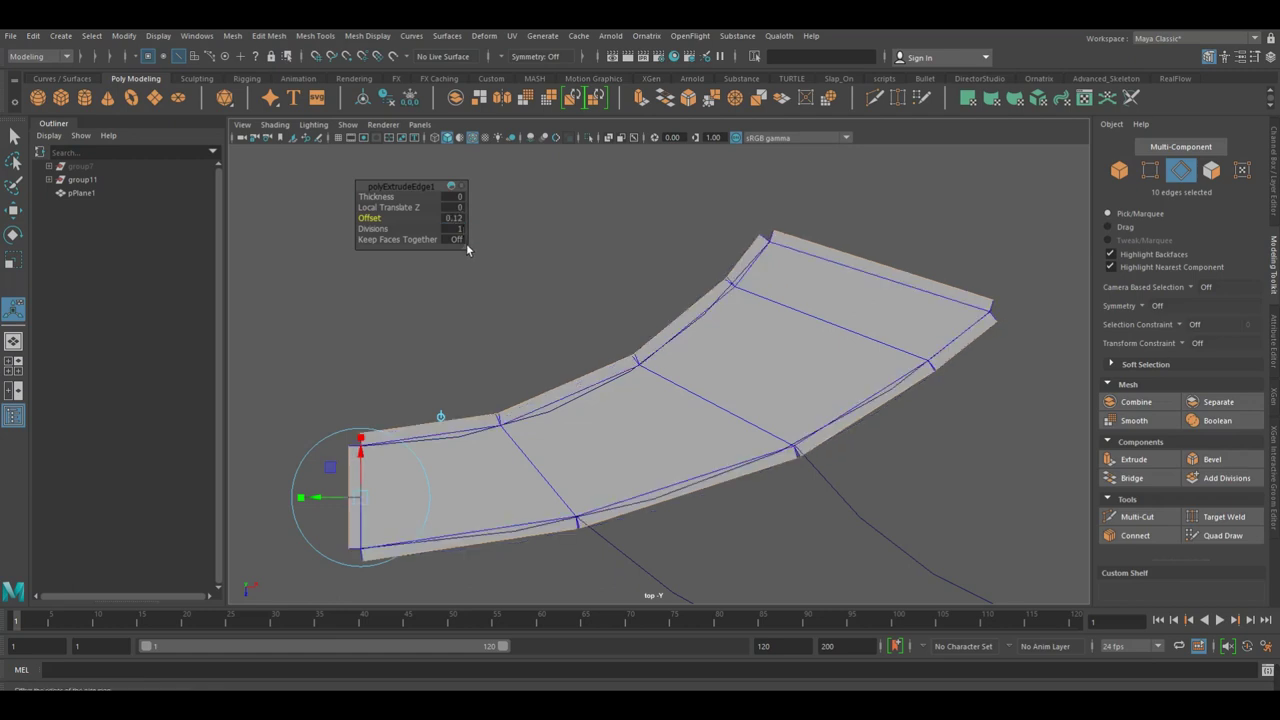
click(465, 242)
key(Tab)
key(Tab)
key(Tab)
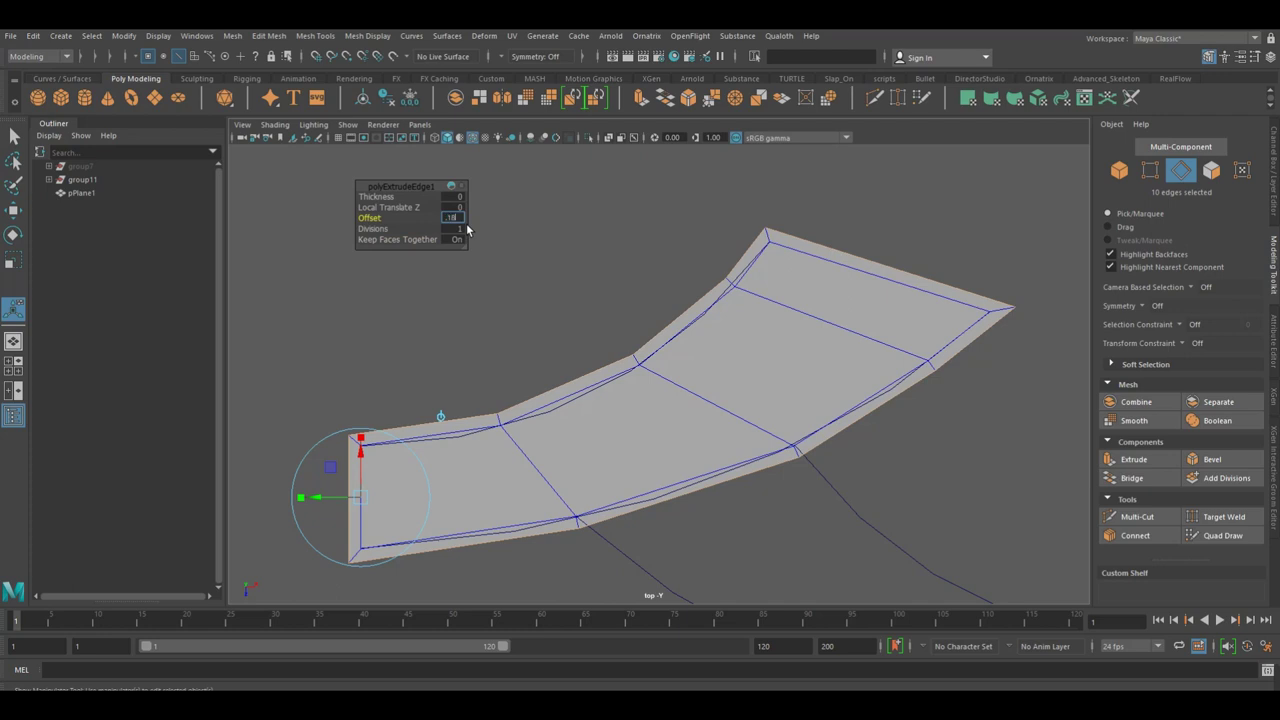
key(Return)
click(466, 223)
text(20)
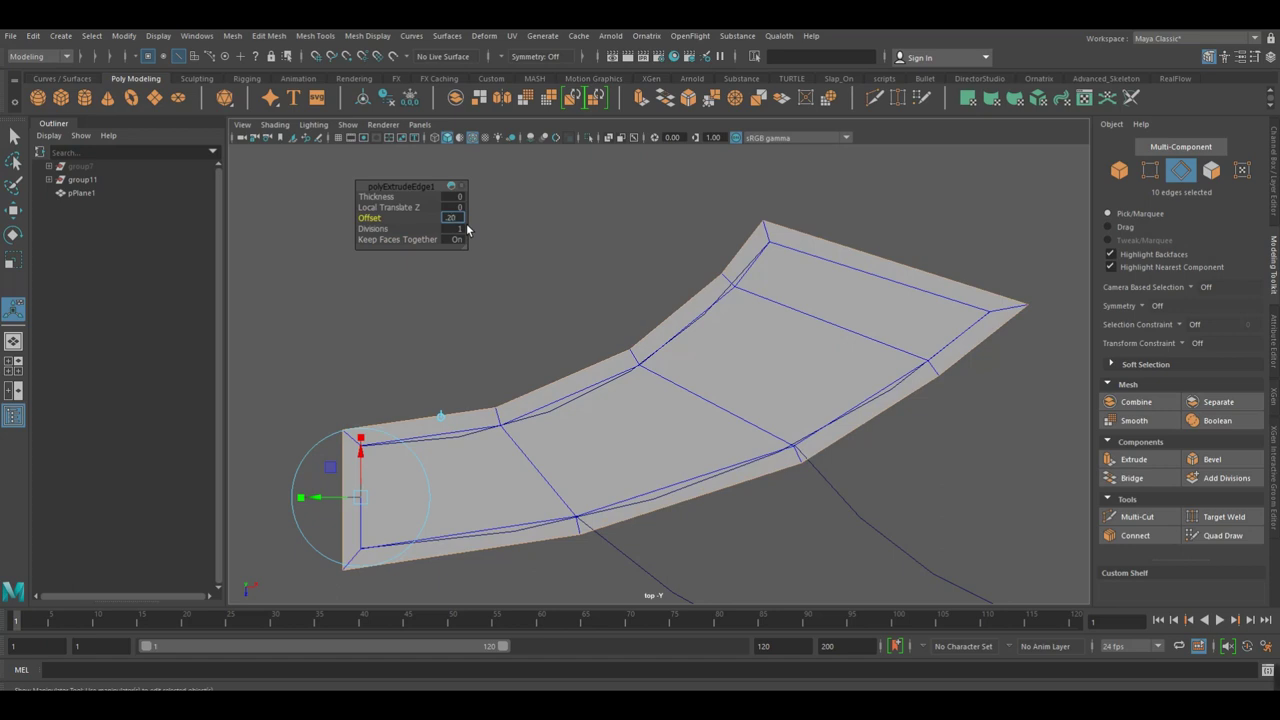
key(Return)
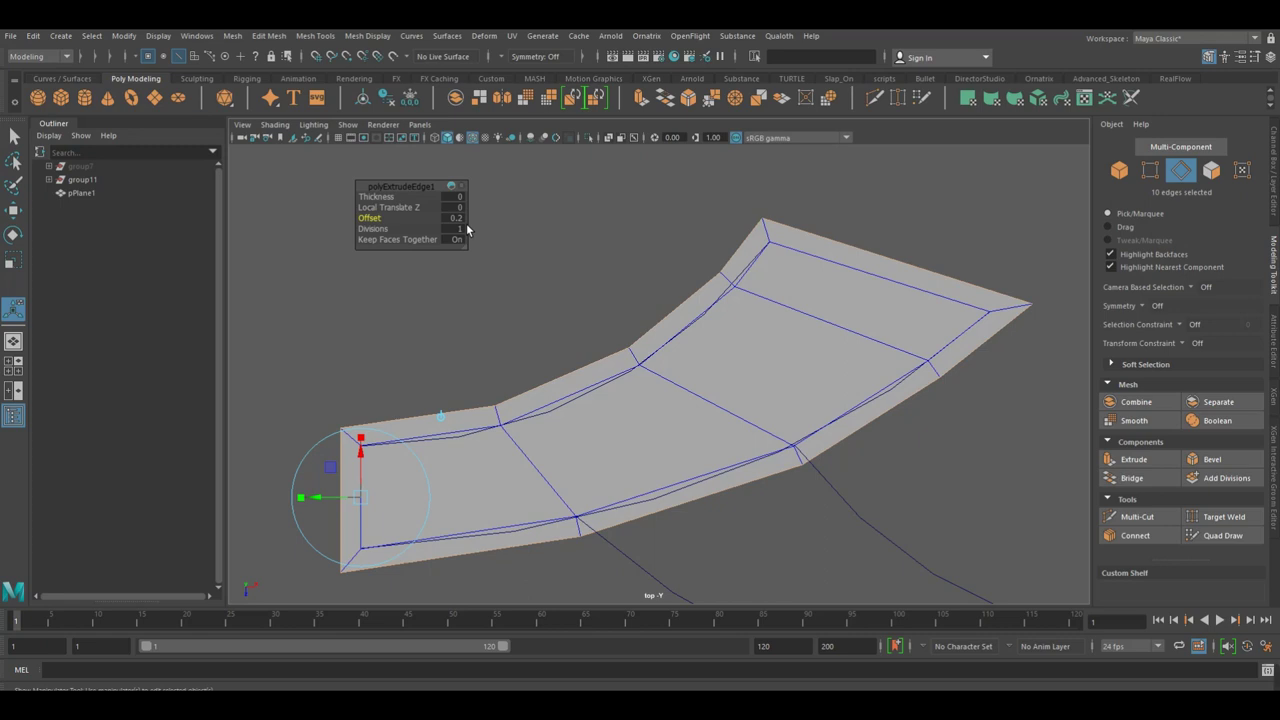
click(455, 218)
key(Return)
mouse_move(696, 331)
alt+mouse_down()
mouse_move(683, 343)
mouse_move(669, 307)
mouse_move(779, 351)
mouse_move(757, 349)
alt+mouse_up()
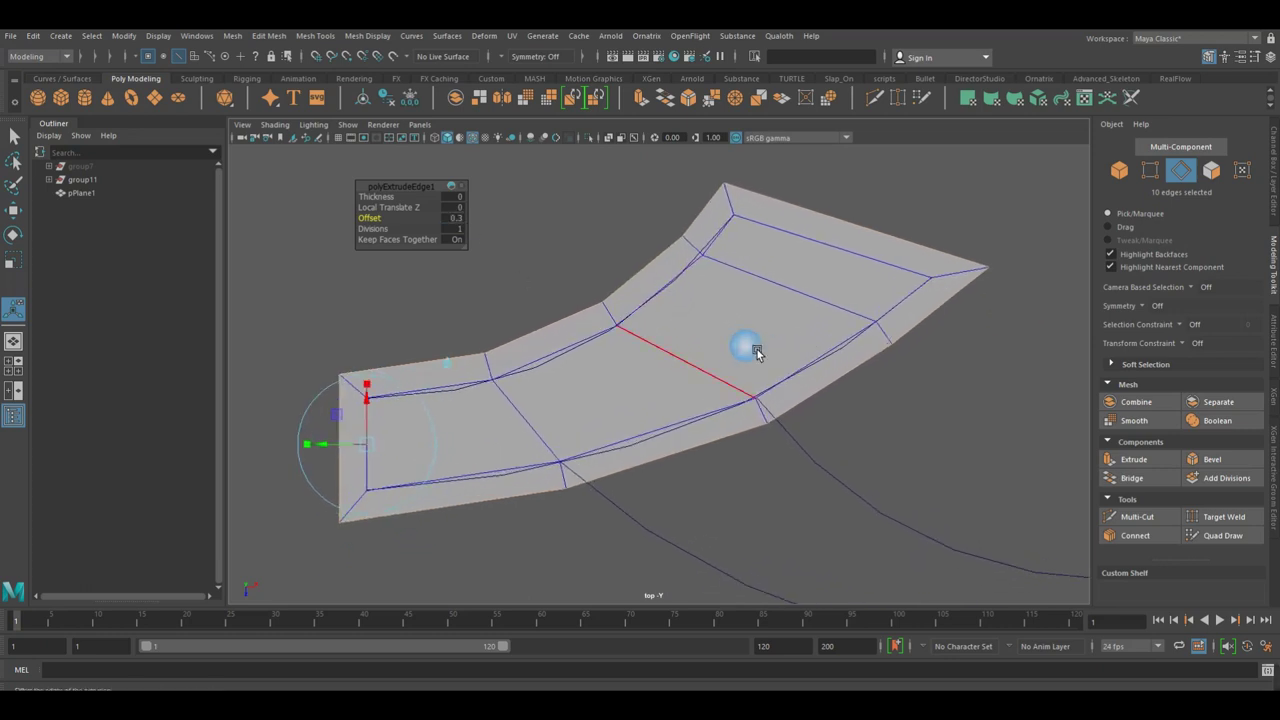
click(757, 352)
Expand group11 in the Outliner and select group10 inside it.
click(120, 185)
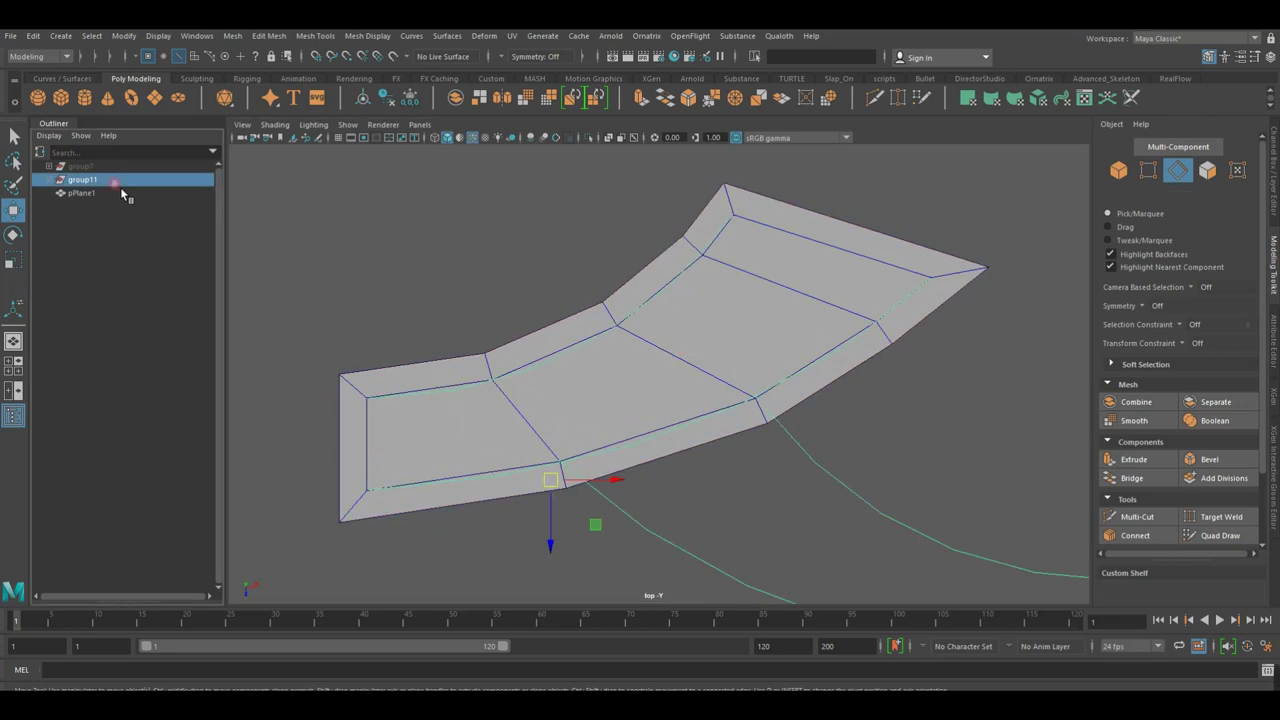
mouse_move(723, 386)
alt+mouse_down()
mouse_move(654, 389)
mouse_move(724, 390)
alt+mouse_up()
alt+middle_drag(724, 390, 838, 372)
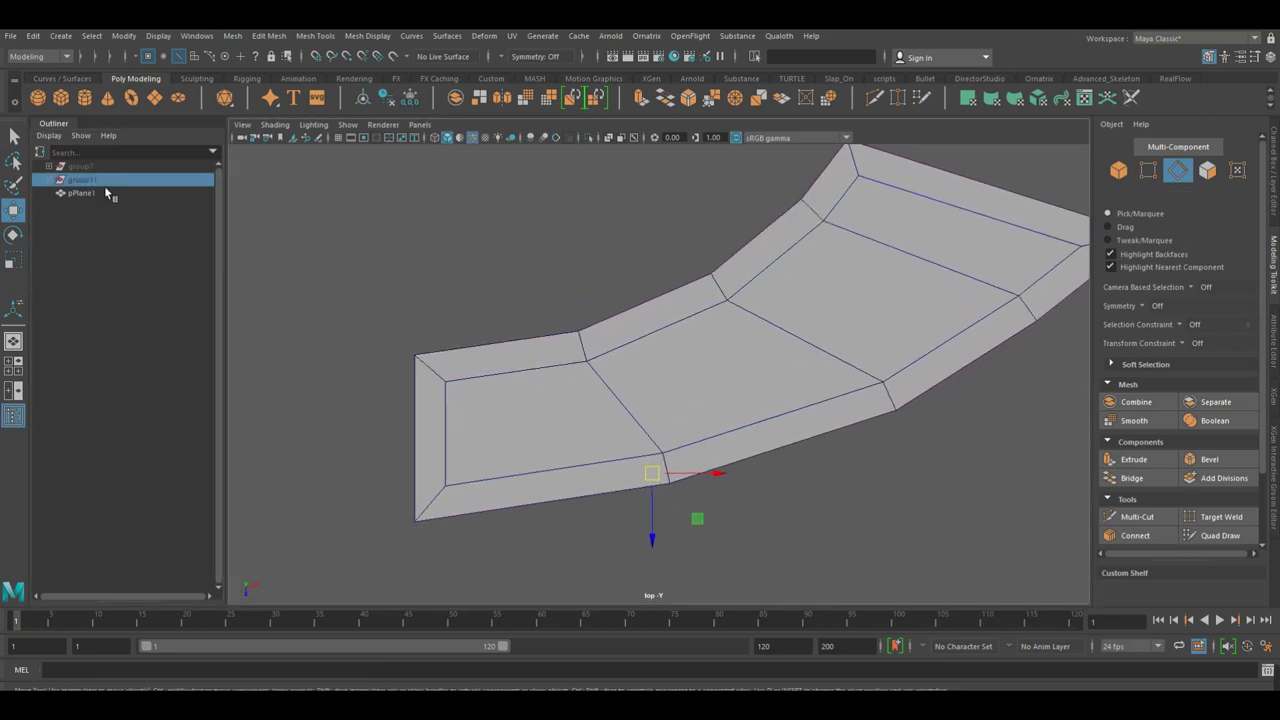
click(621, 250)
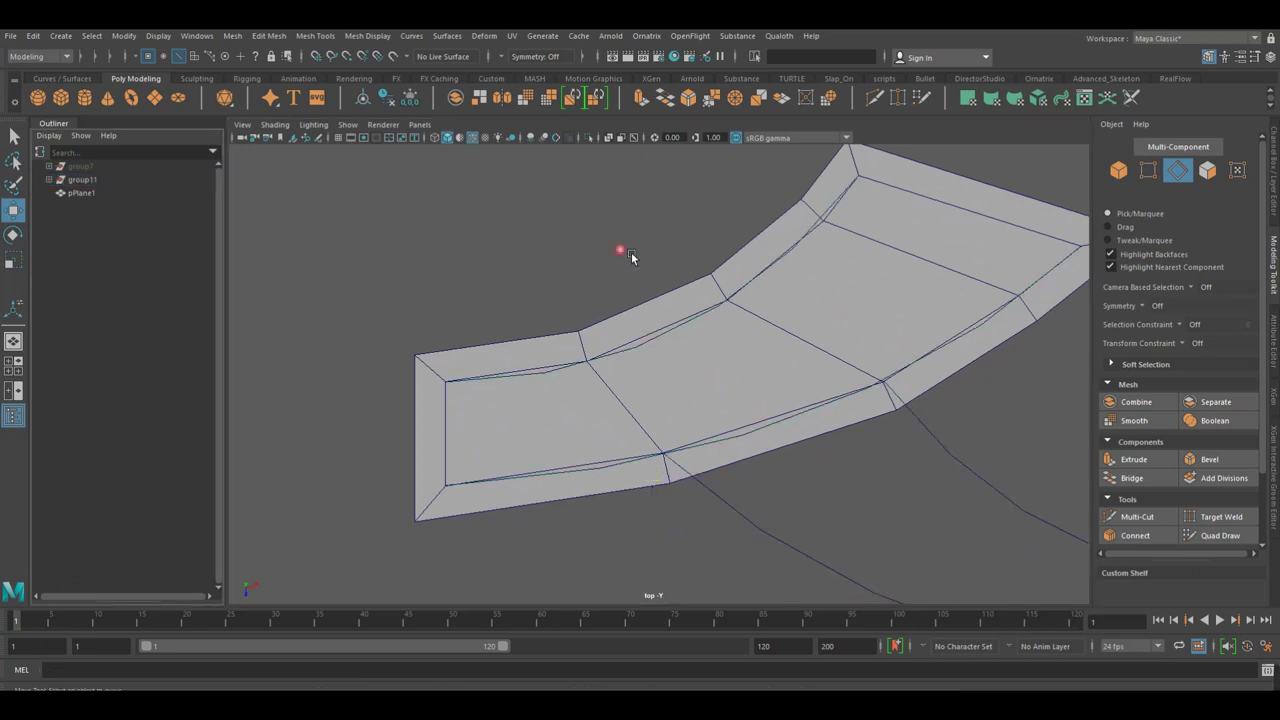
click(60, 194)
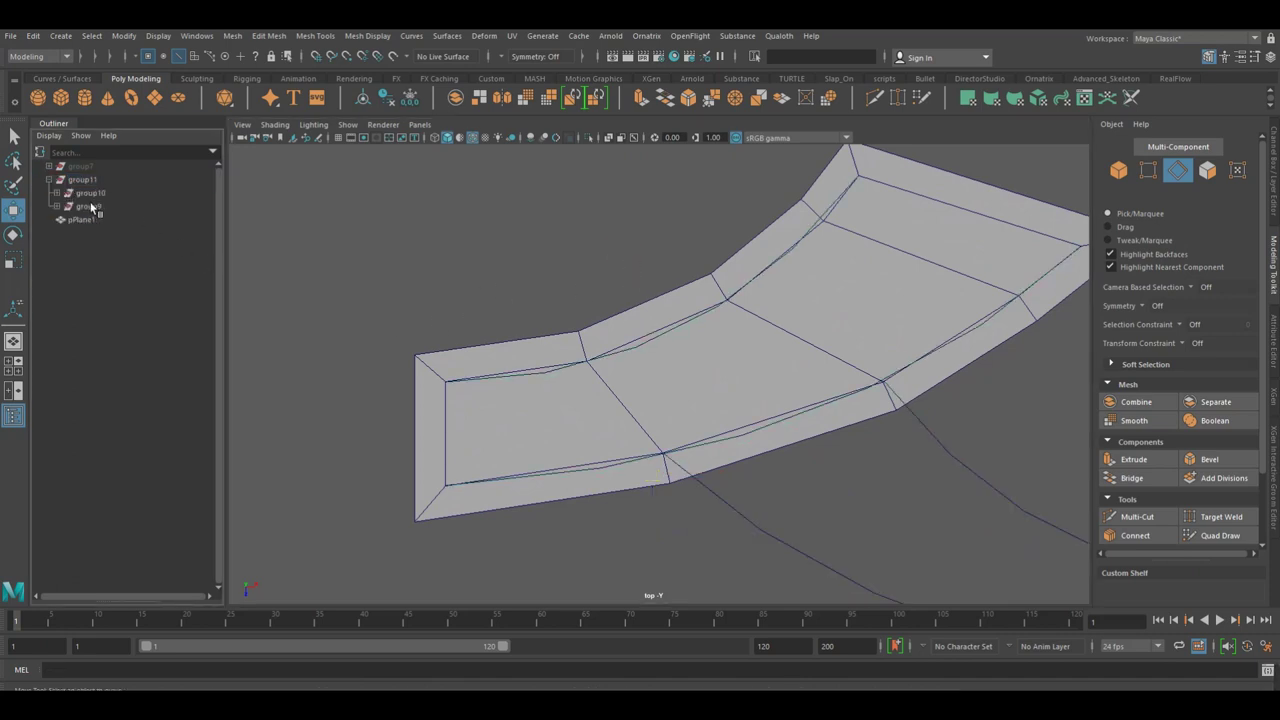
click(85, 196)
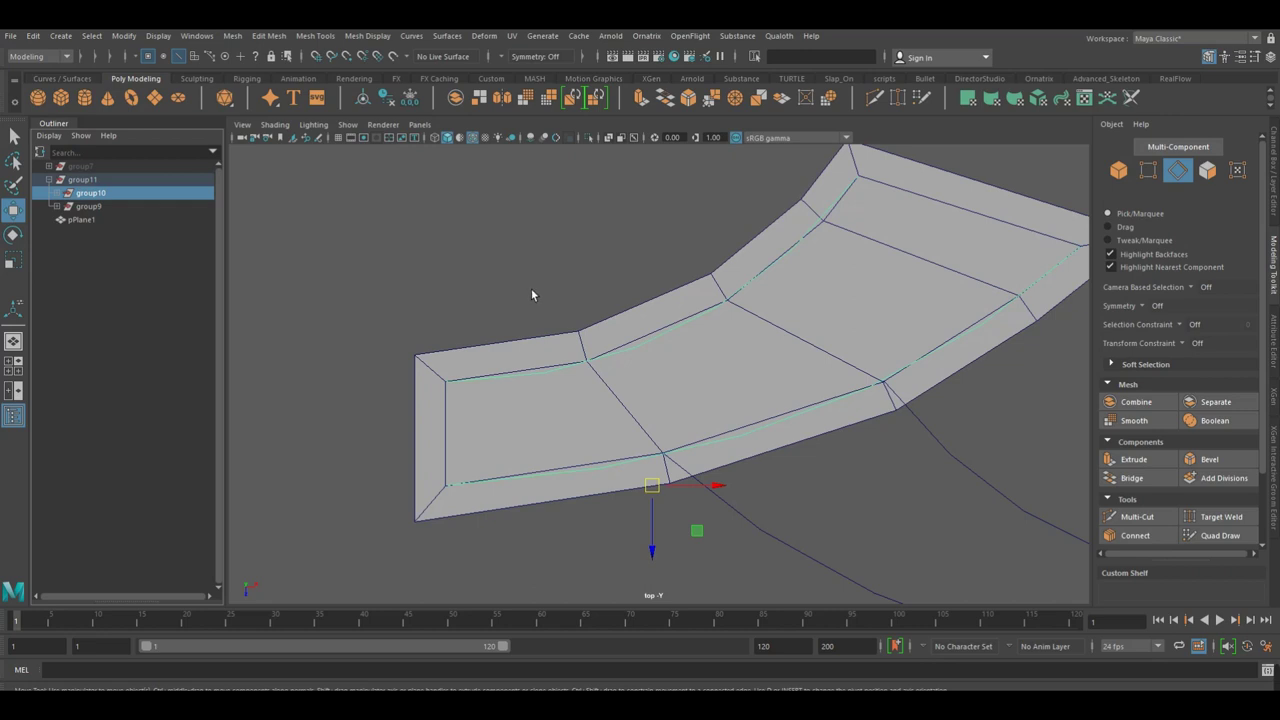
Select the edge loop along the strip's inner border and activate Multi-Cut.
alt+drag(613, 372, 770, 372)
right_click(631, 285)
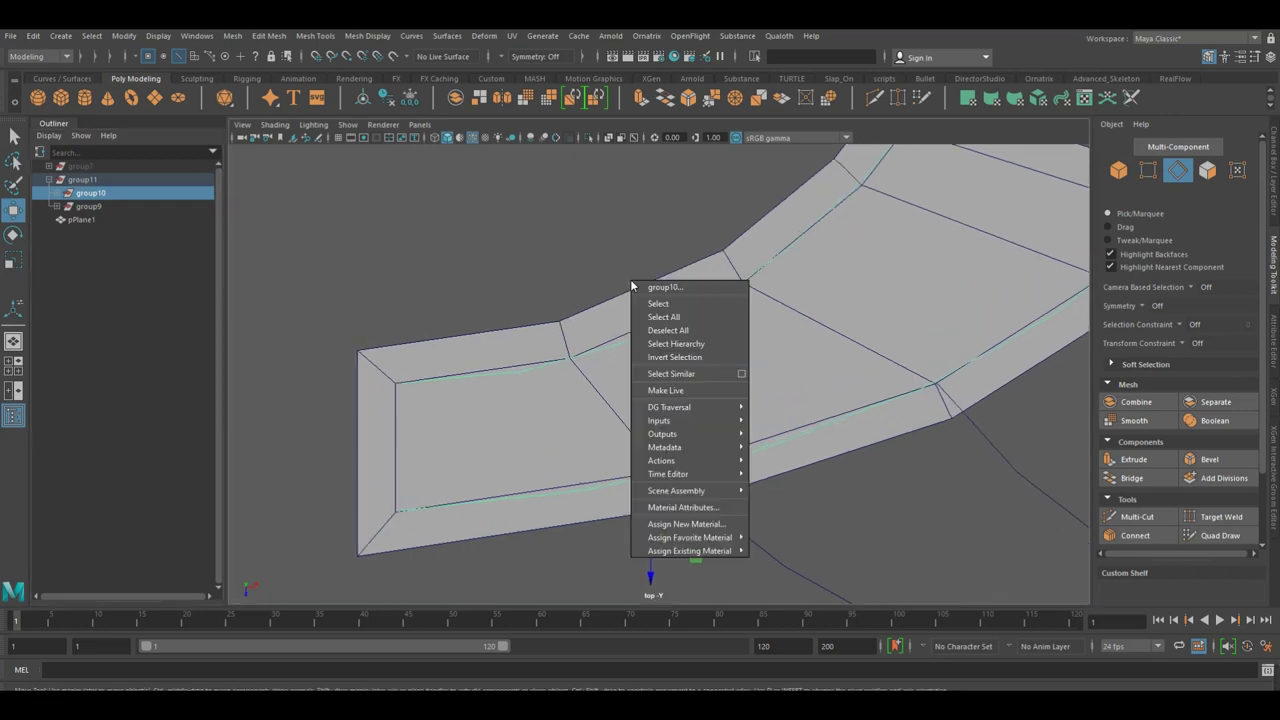
double_click(656, 301)
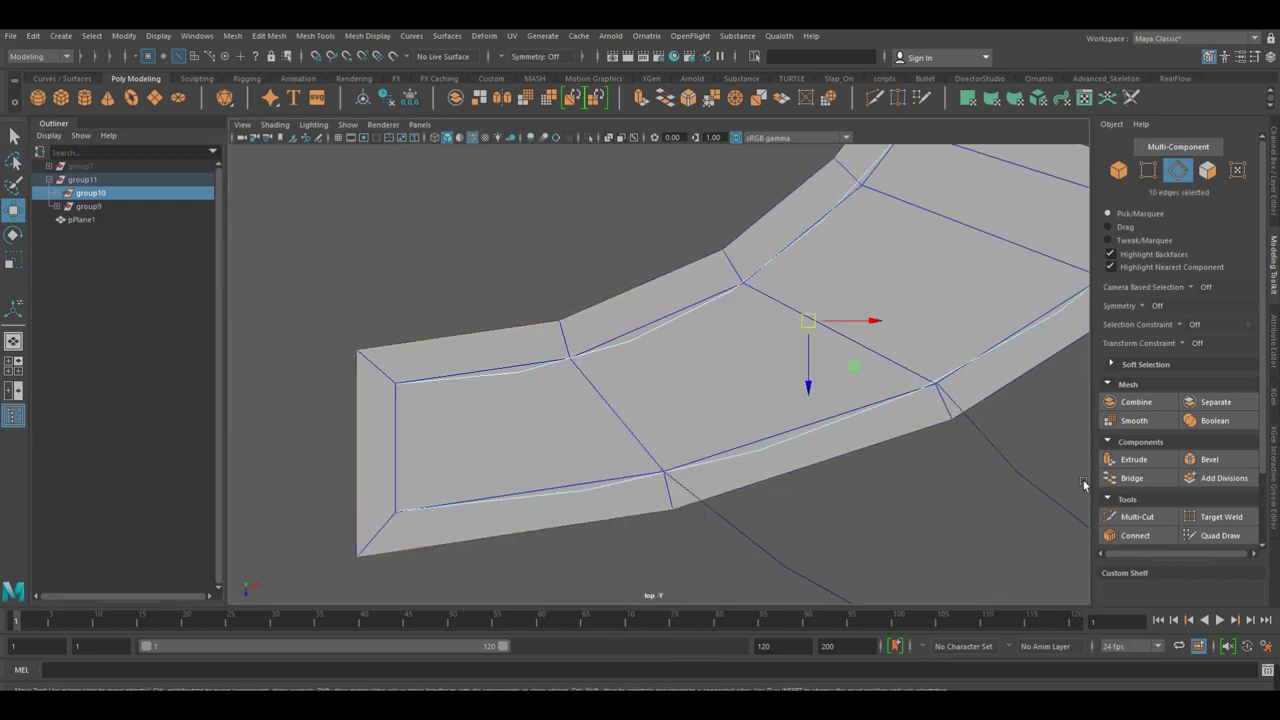
click(1118, 516)
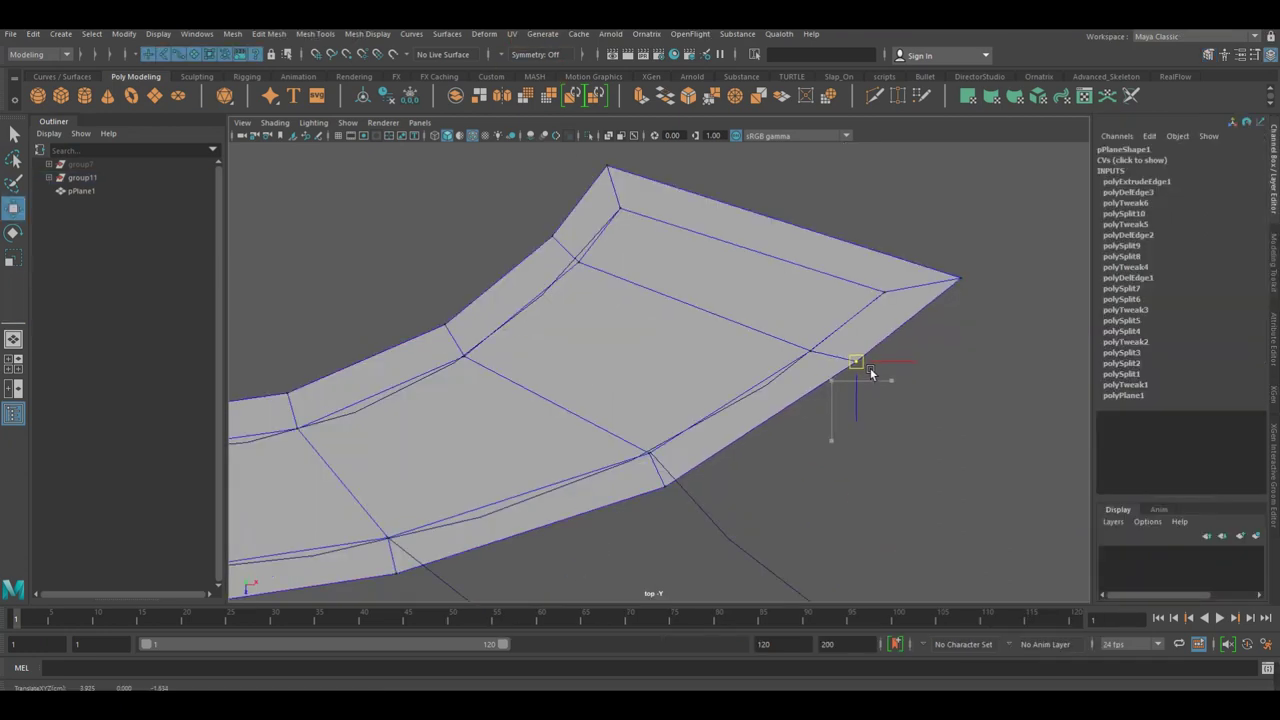
Frame the view on an inner-border vertex, then reselect the whole strip in Object Mode.
scroll(555, 272, down, 3)
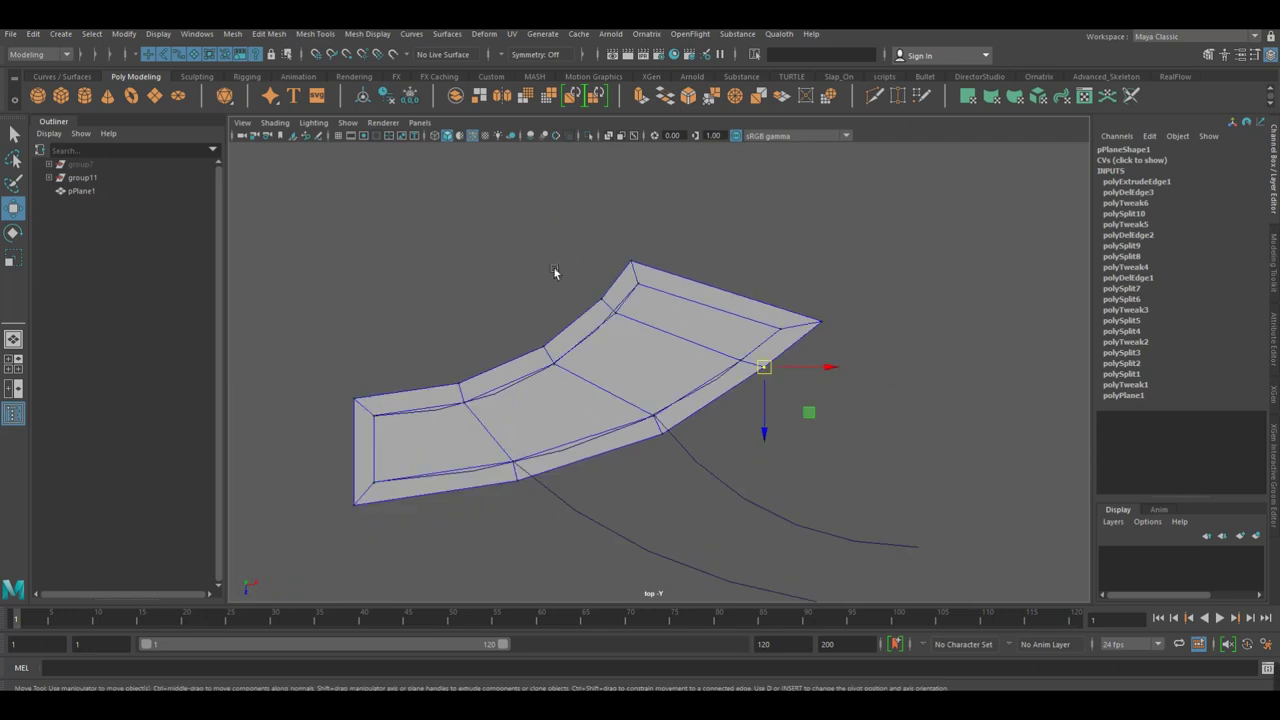
scroll(660, 368, up, 2)
scroll(662, 371, up, 3)
click(664, 366)
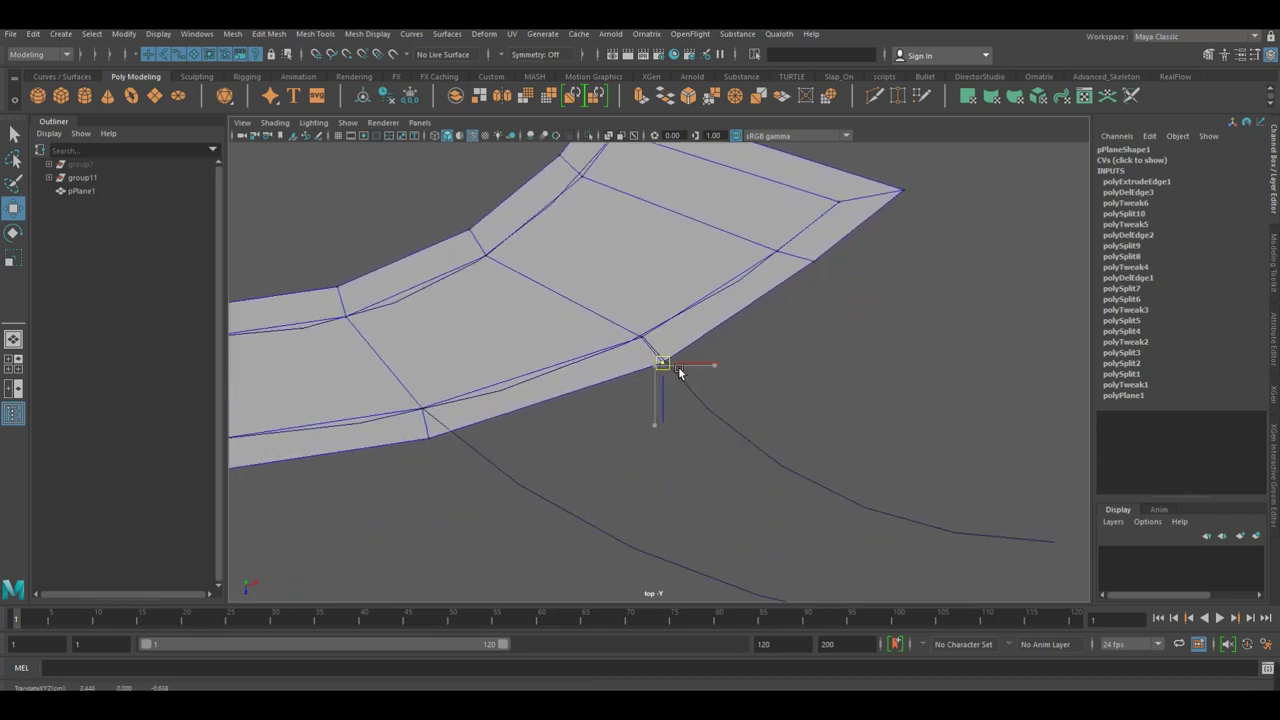
click(444, 439)
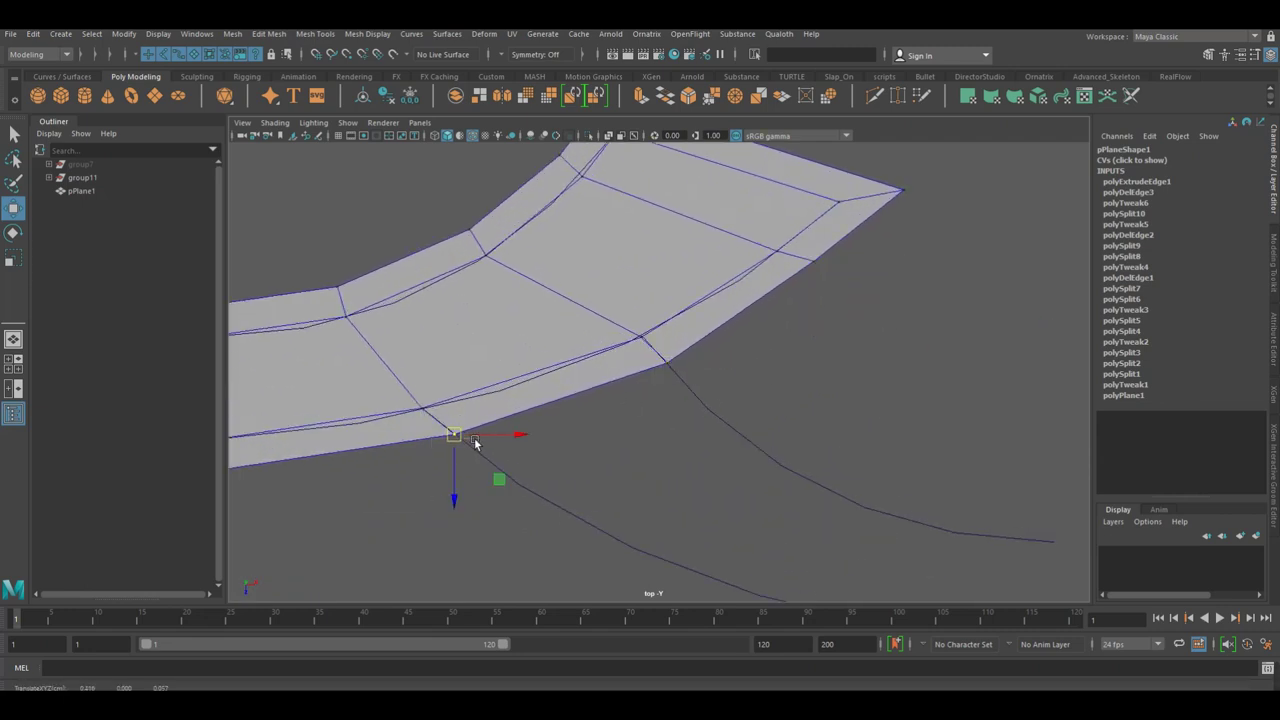
key(f)
right_drag(698, 346, 728, 306)
scroll(677, 309, up, 2)
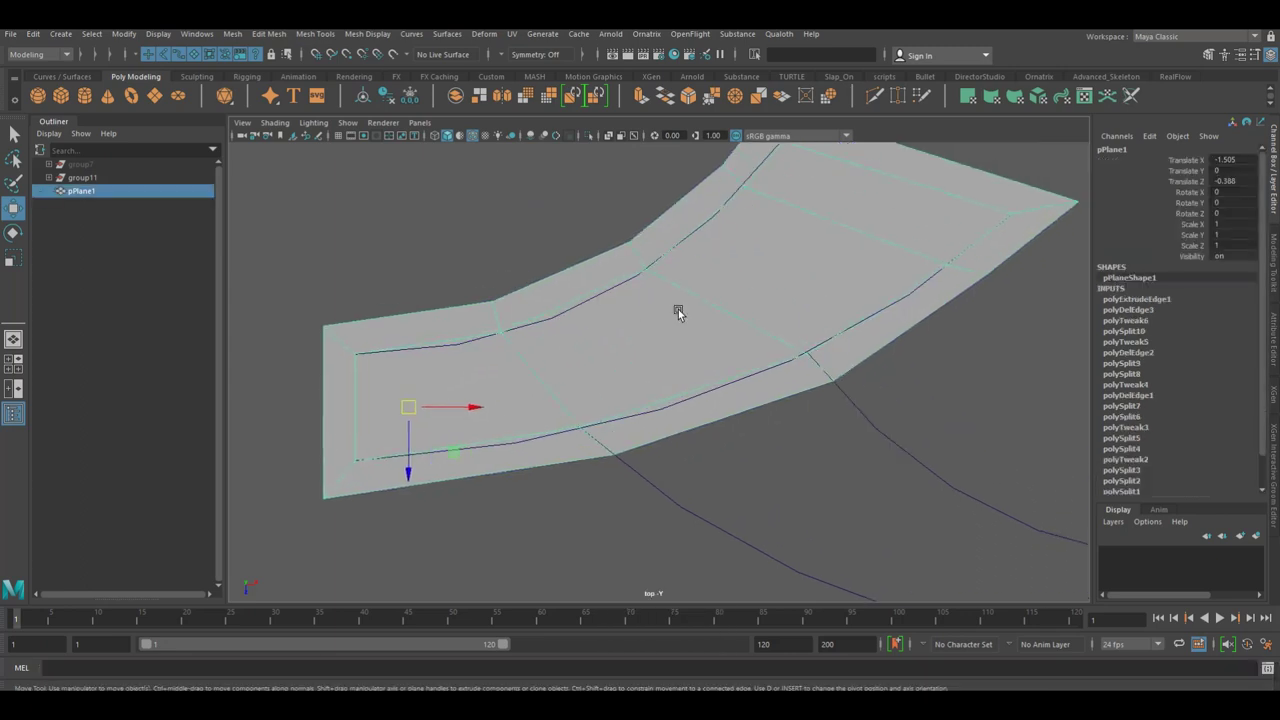
click(528, 188)
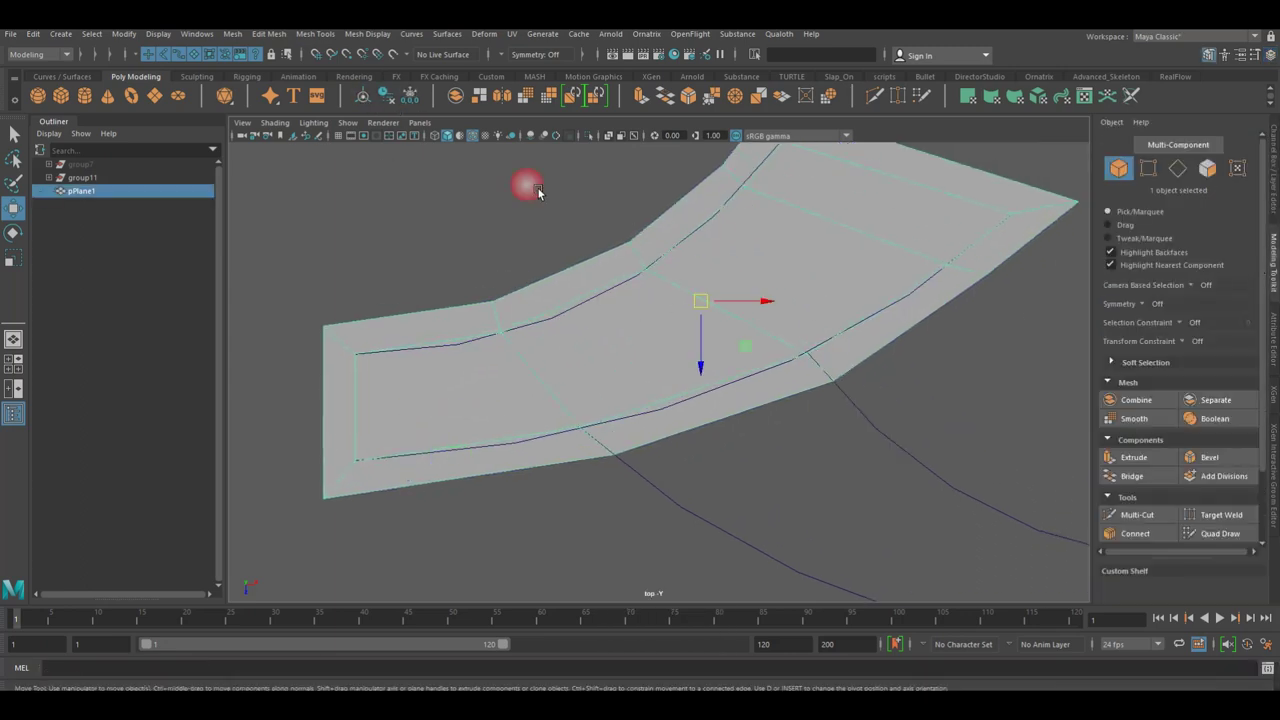
Multi-Cut new edges linking the strip's outer border to the inner rim loop.
click(1157, 525)
scroll(791, 400, up, 2)
scroll(677, 406, up, 2)
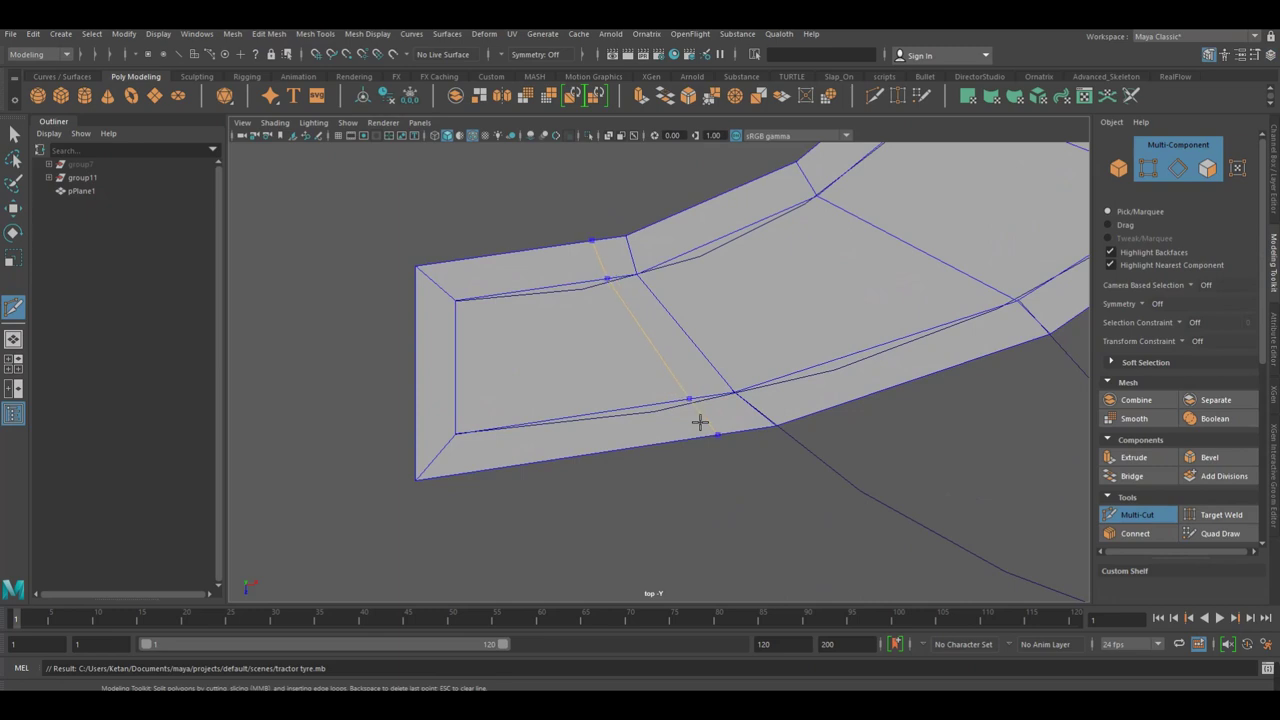
click(644, 421)
alt+middle_drag(749, 400, 620, 432)
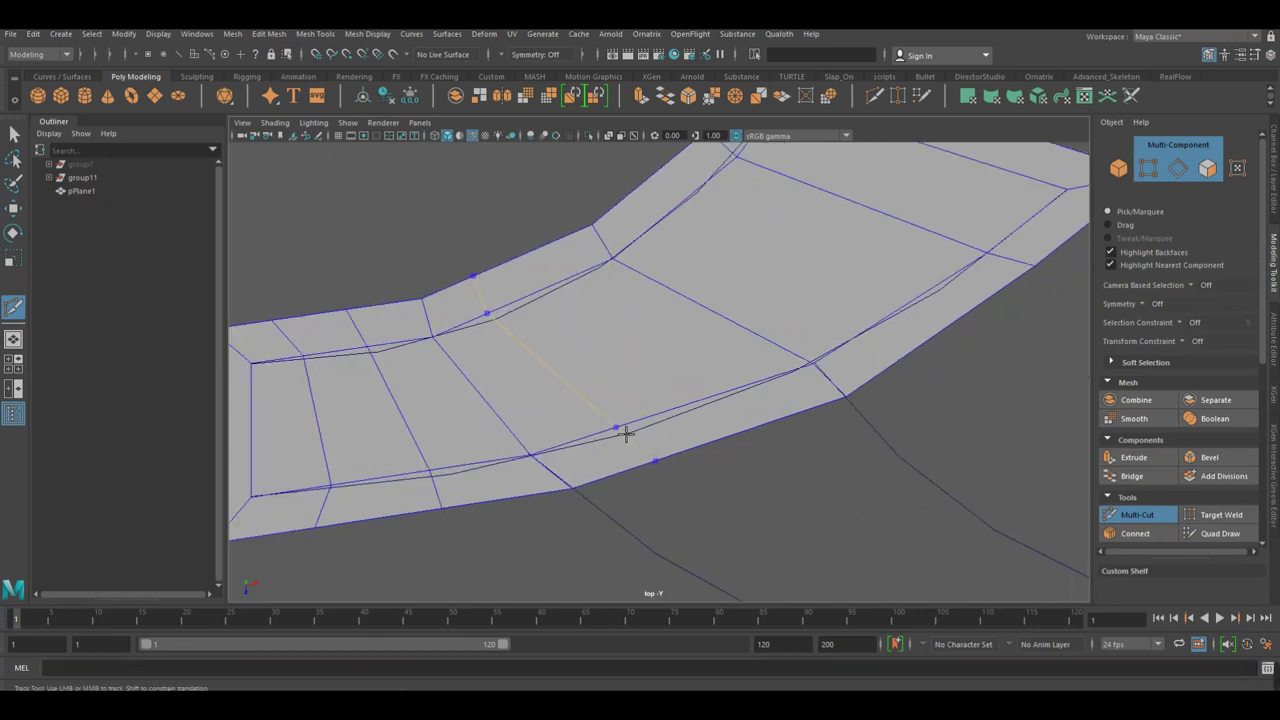
alt+middle_drag(732, 405, 600, 428)
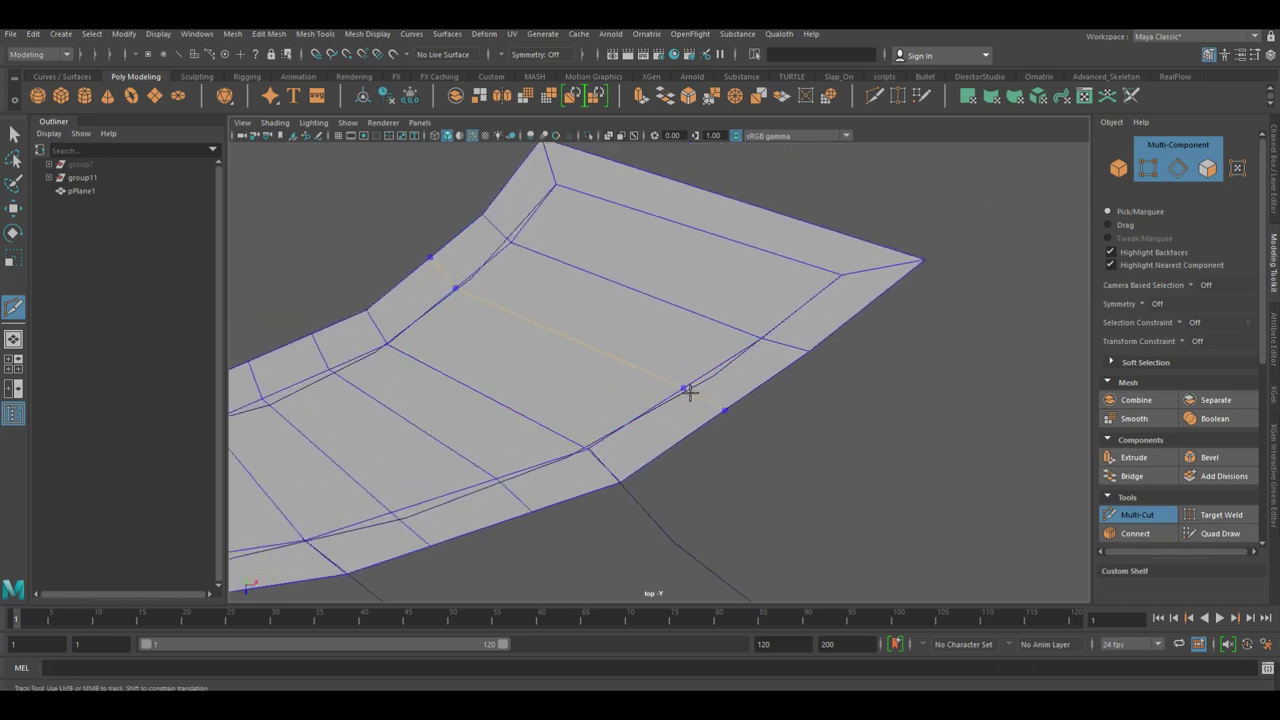
ctrl+click(835, 296)
Select the cross edge loop near the strip's top border and delete it.
key(w)
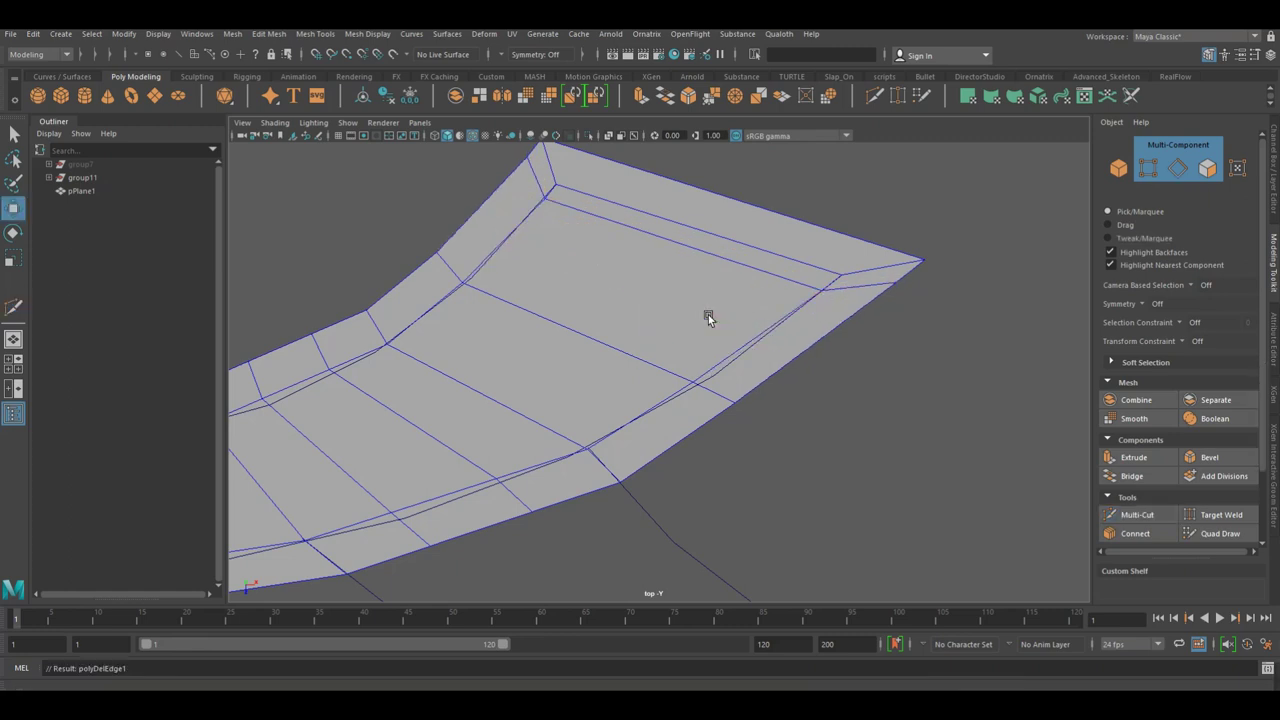
alt+drag(709, 317, 806, 283)
click(790, 280)
key(F10)
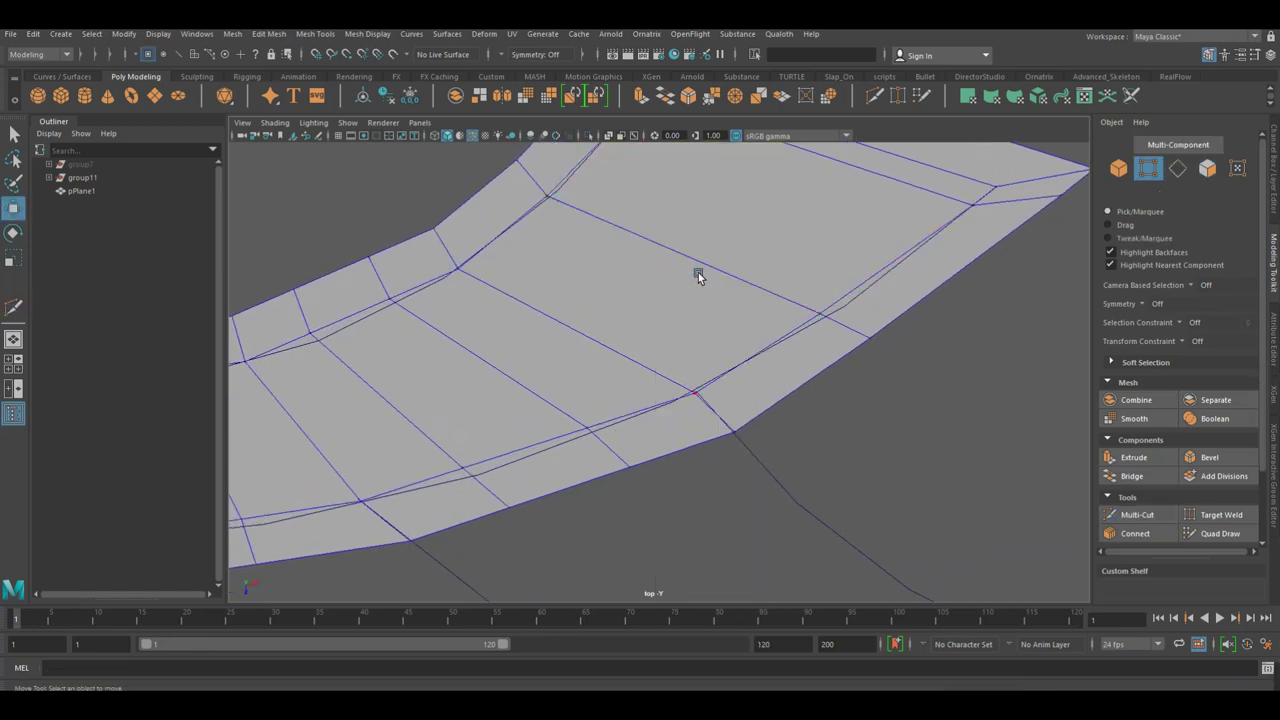
double_click(695, 260)
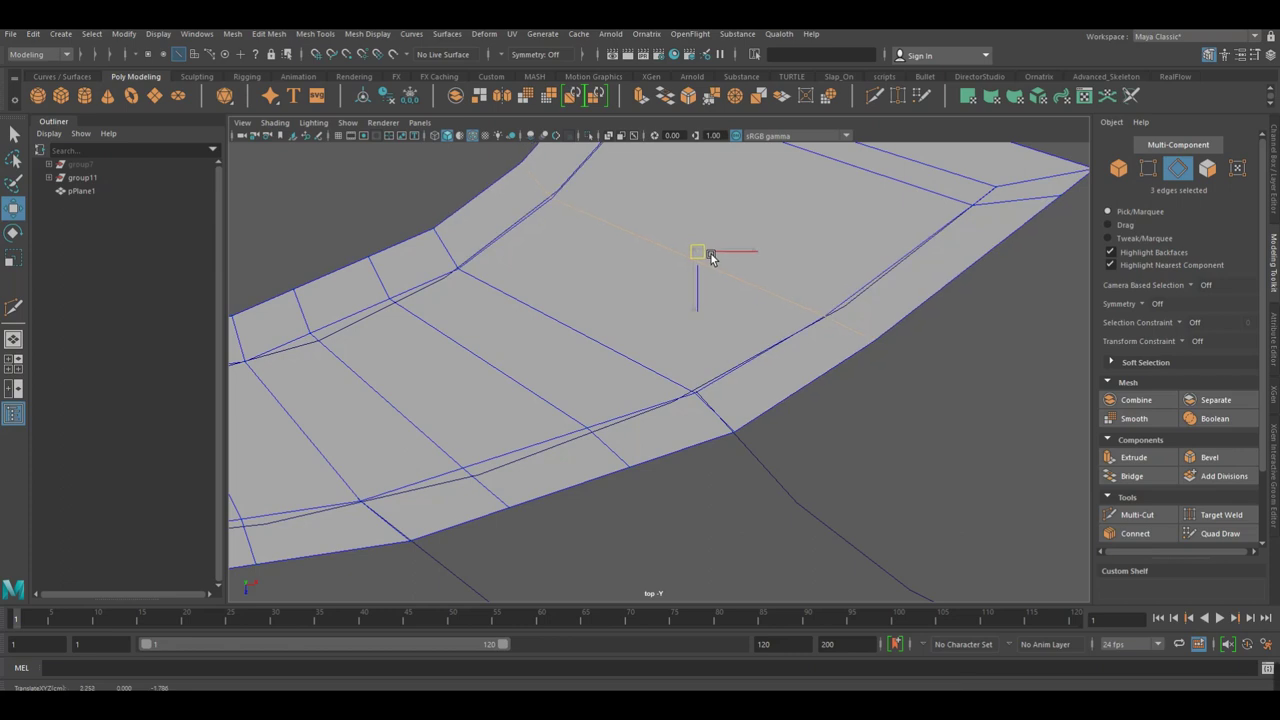
scroll(780, 277, down, 3)
scroll(643, 363, up, 3)
click(549, 420)
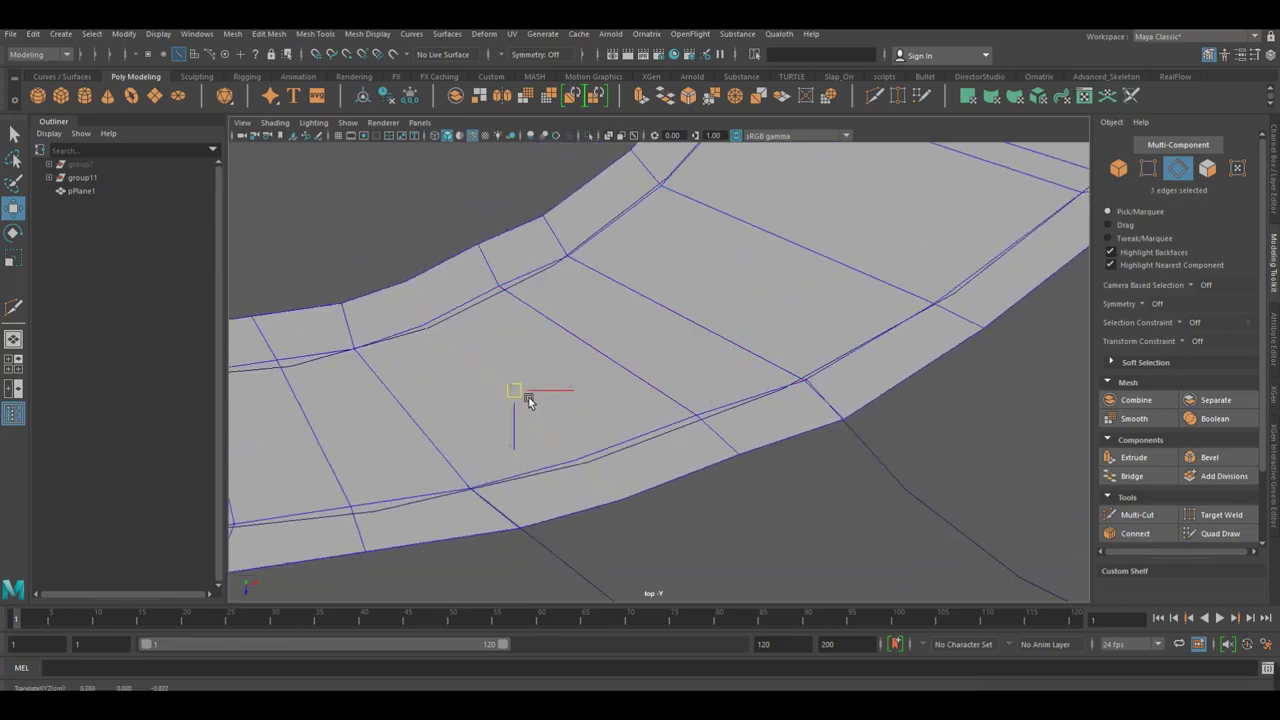
double_click(655, 381)
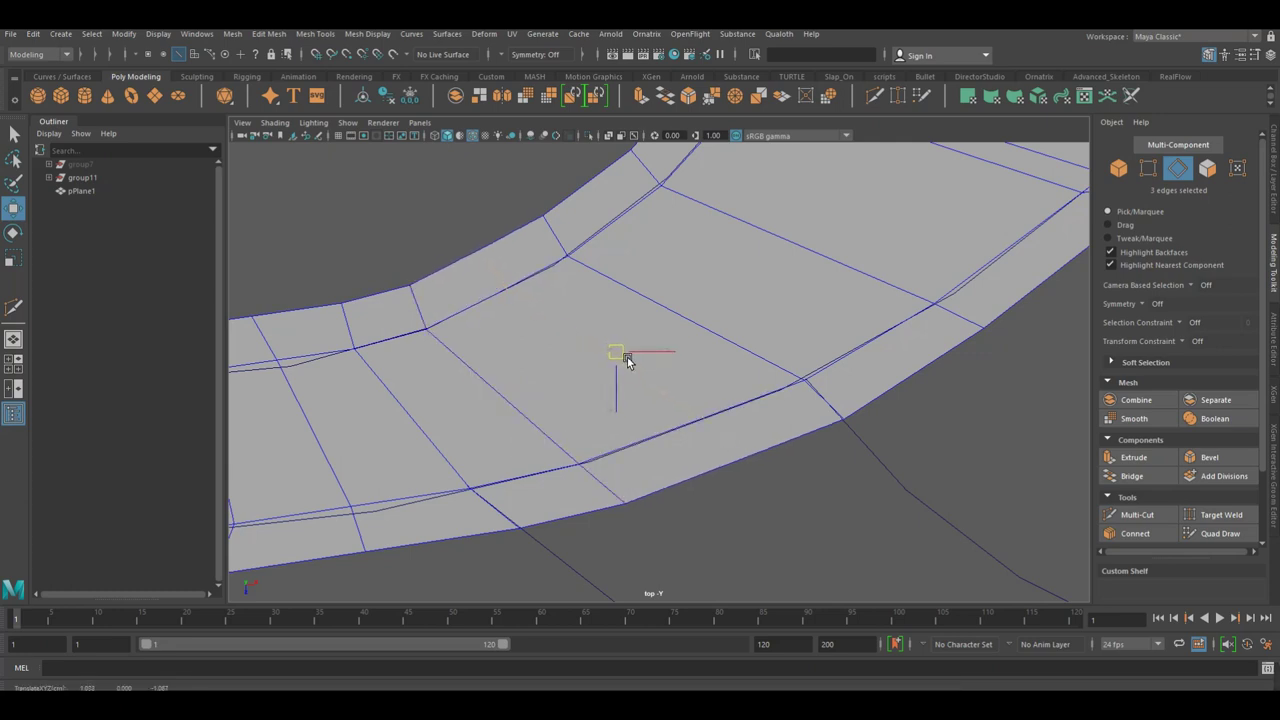
alt+drag(627, 357, 693, 332)
double_click(559, 329)
mouse_move(697, 331)
alt+mouse_down()
mouse_move(709, 400)
mouse_move(823, 343)
mouse_move(705, 414)
alt+mouse_up()
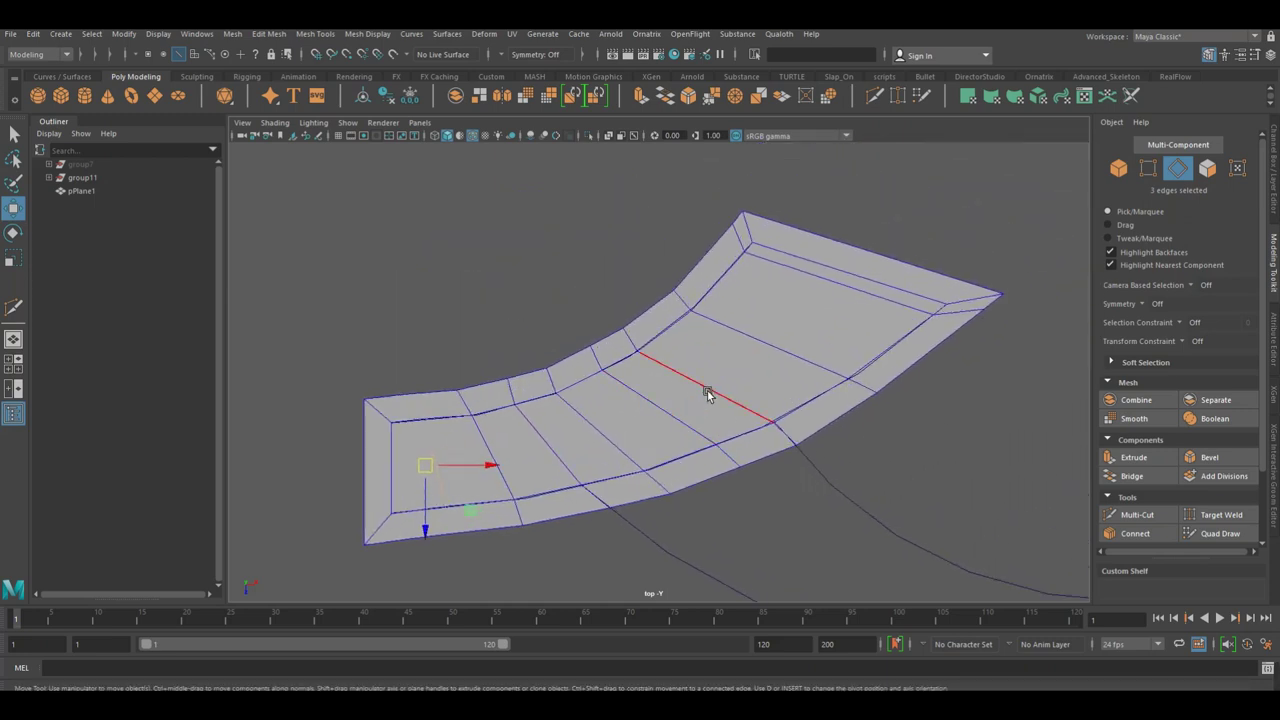
double_click(886, 298)
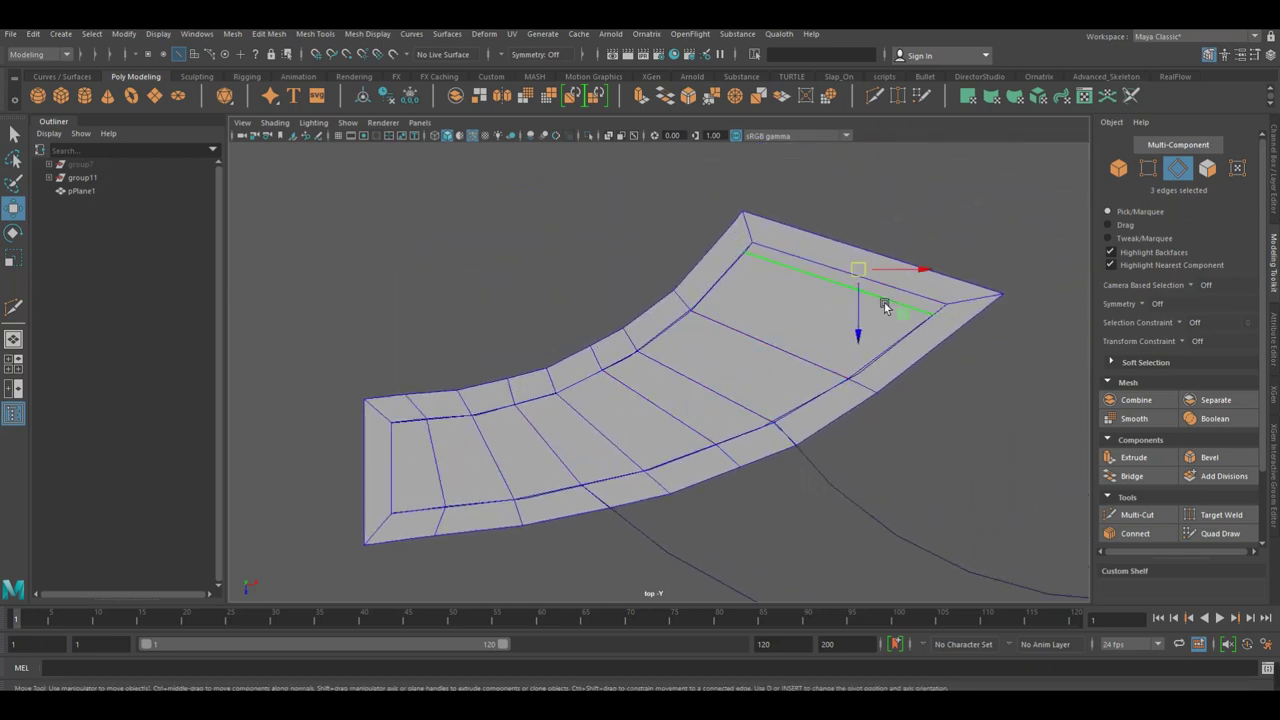
key(Delete)
Undo an accidental sideways move of the top edge loop.
click(1137, 514)
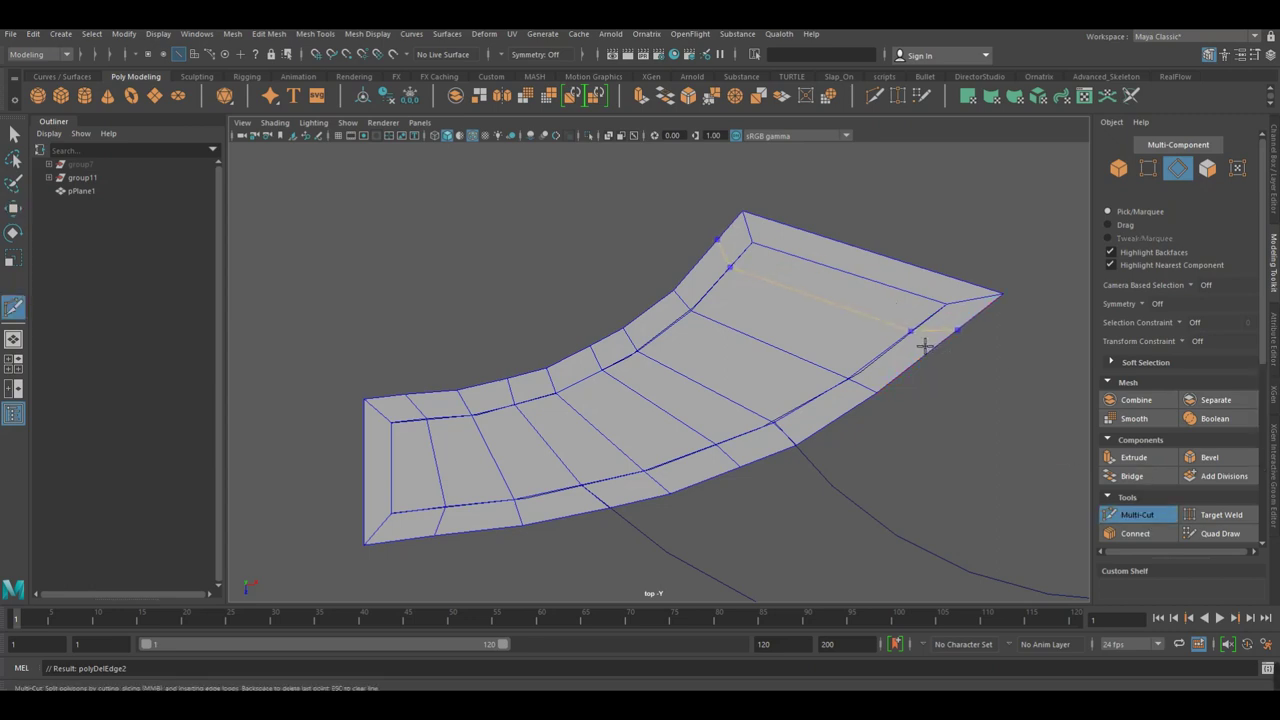
key(w)
drag(797, 352, 778, 358)
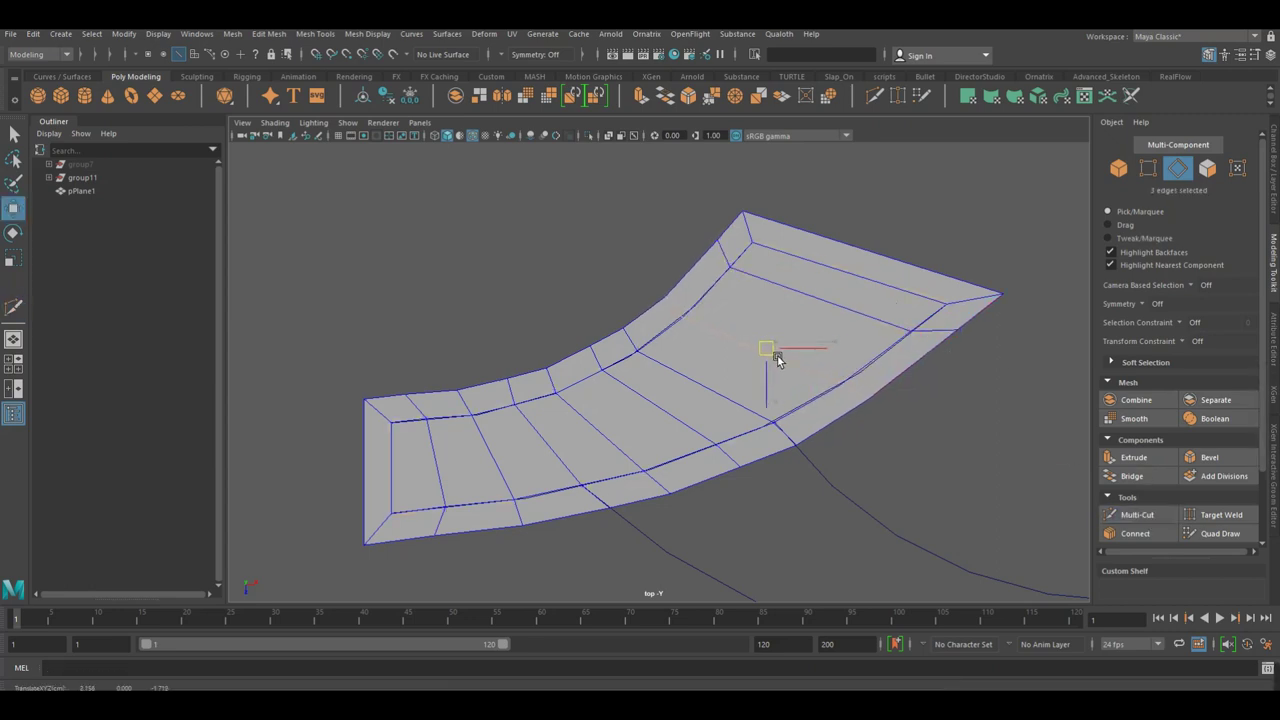
click(849, 300)
key(ctrl+z)
key(ctrl+z)
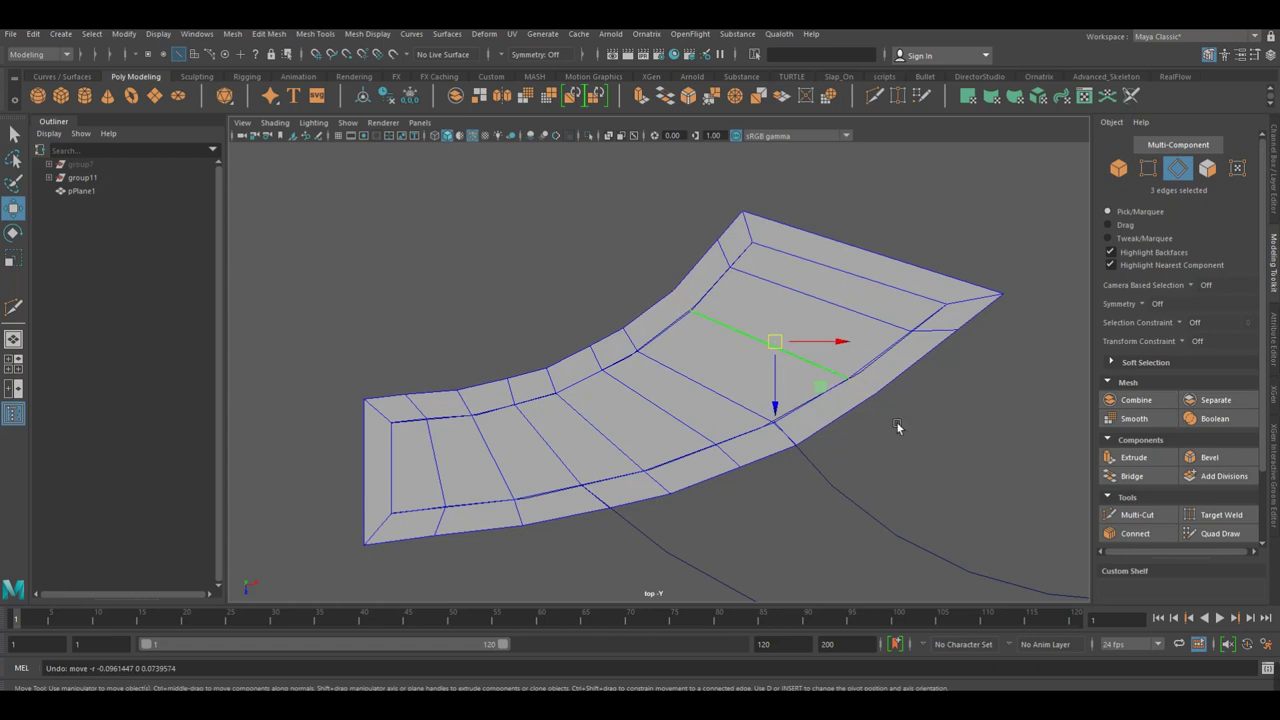
Multi-Cut a new cross edge over the strip's upper part and orbit to check it.
click(1137, 514)
click(848, 380)
click(690, 318)
key(Return)
key(w)
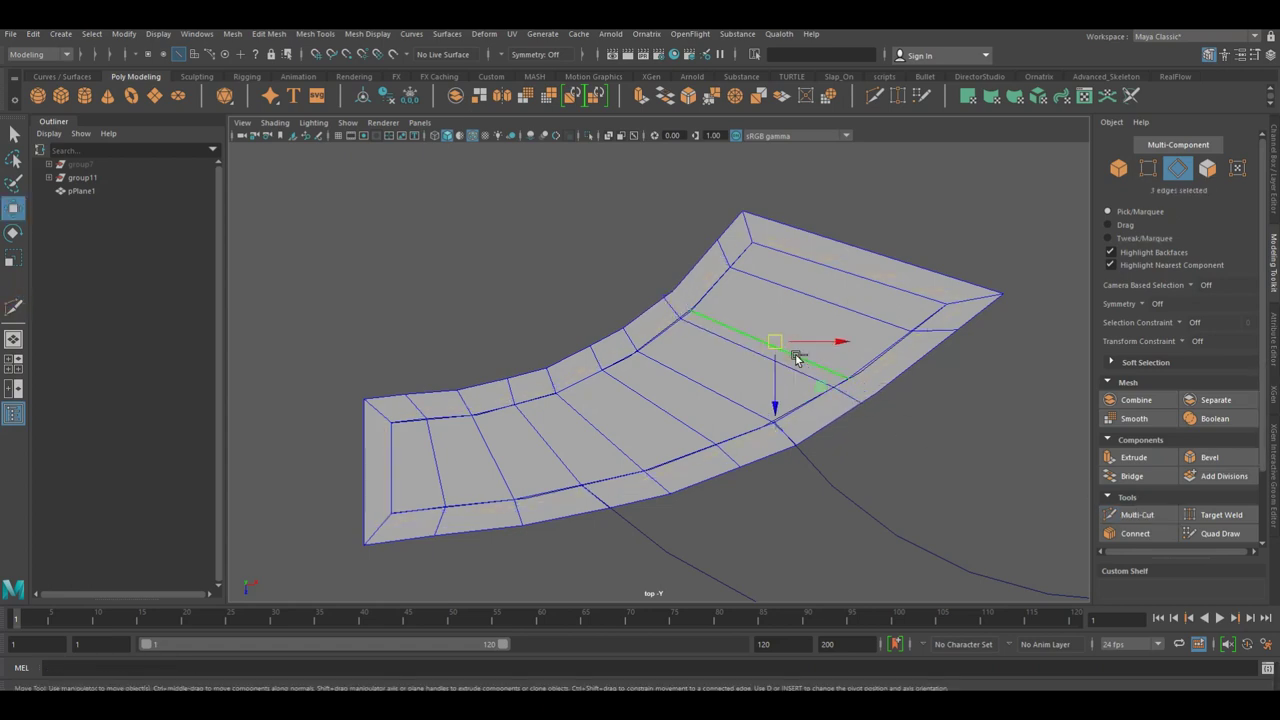
alt+right_drag(797, 354, 922, 372)
mouse_move(922, 372)
alt+mouse_down()
mouse_move(876, 366)
mouse_move(851, 343)
alt+mouse_up()
alt+right_drag(851, 343, 728, 323)
Multi-Cut two lengthwise edge loops along the tread strip, one near the top.
key(F8)
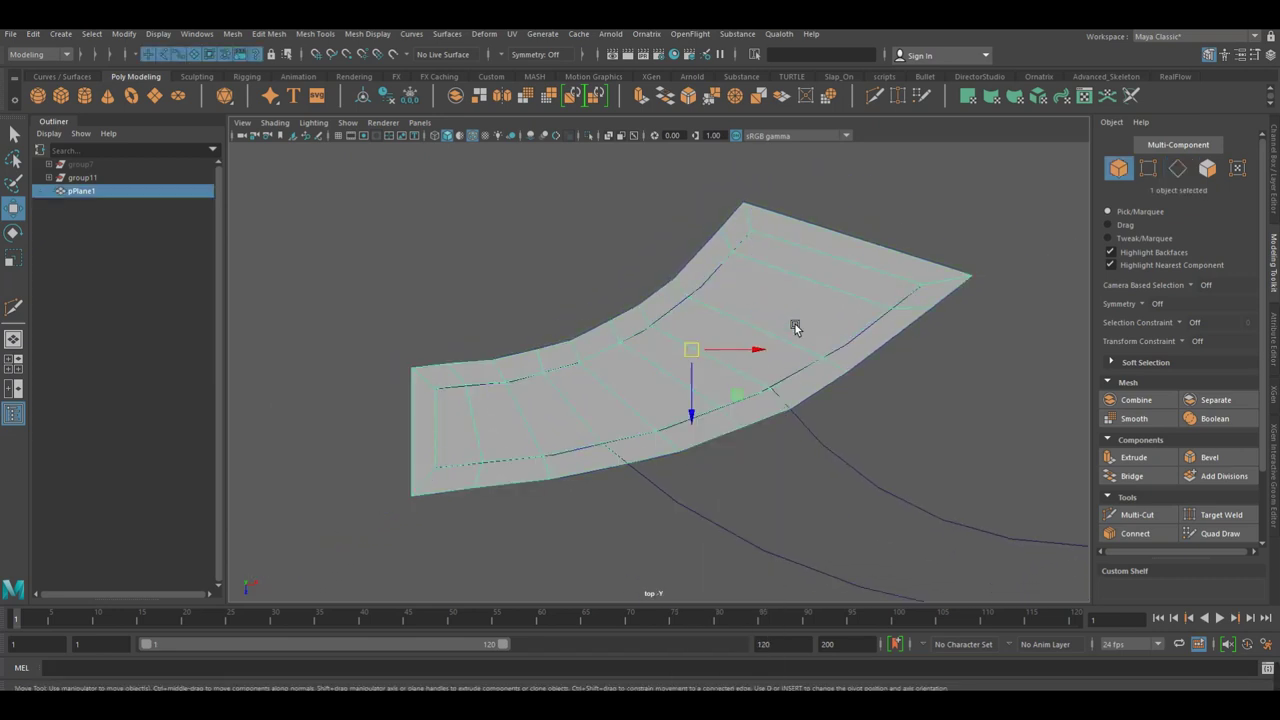
click(885, 399)
mouse_move(885, 399)
alt+mouse_down()
mouse_move(734, 380)
mouse_move(959, 416)
alt+mouse_up()
click(959, 416)
mouse_move(959, 416)
shift+right_down()
mouse_move(940, 390)
mouse_move(970, 365)
mouse_move(834, 417)
mouse_move(756, 402)
shift+right_up()
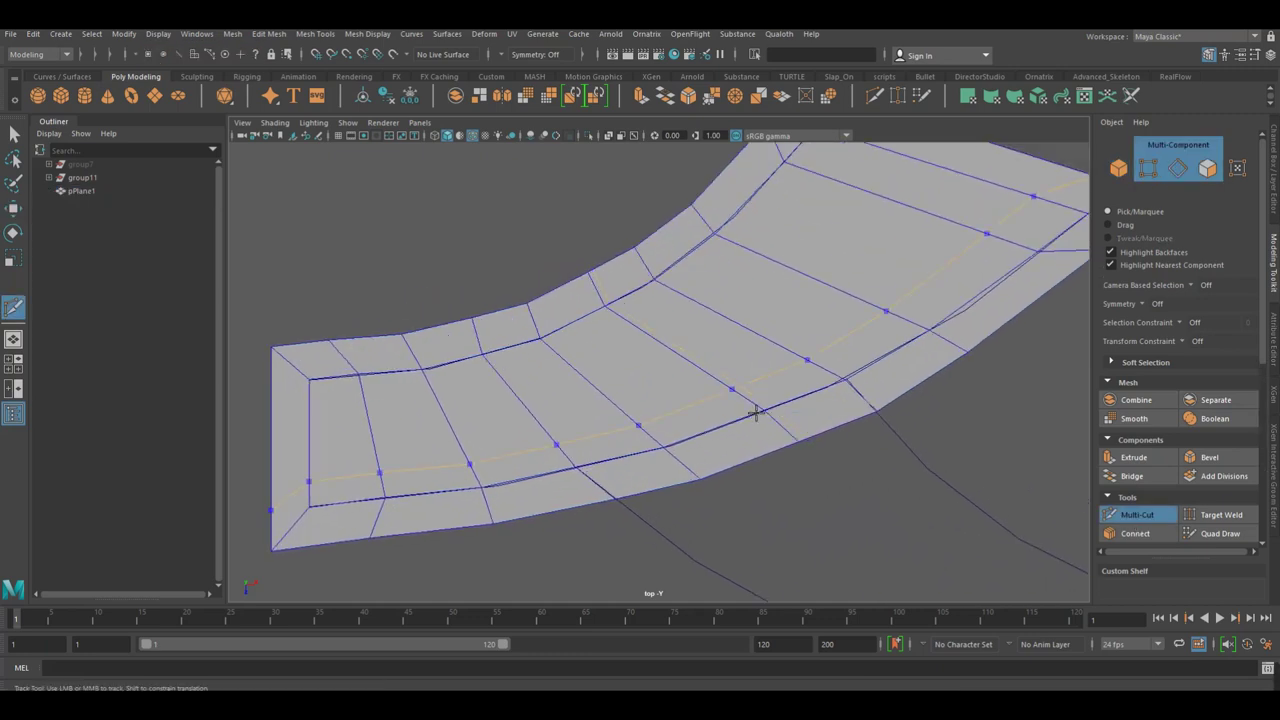
ctrl+click(750, 405)
ctrl+click(636, 326)
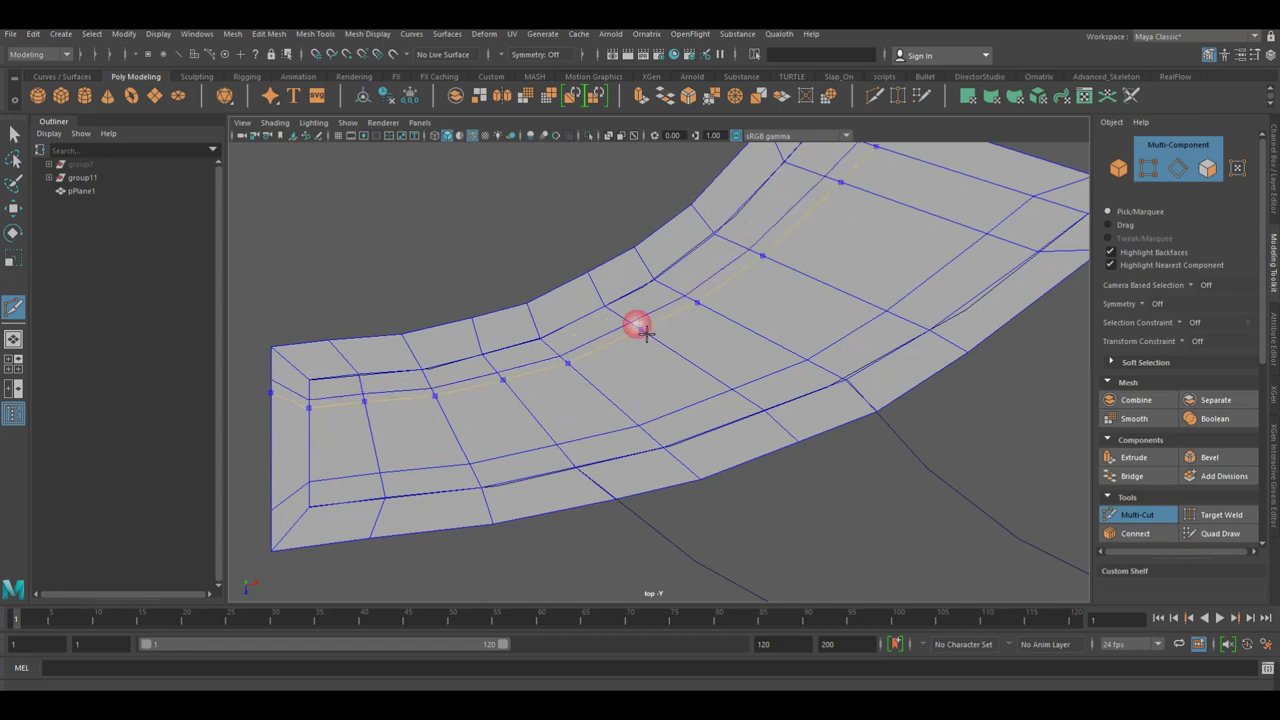
key(w)
alt+right_drag(794, 349, 675, 379)
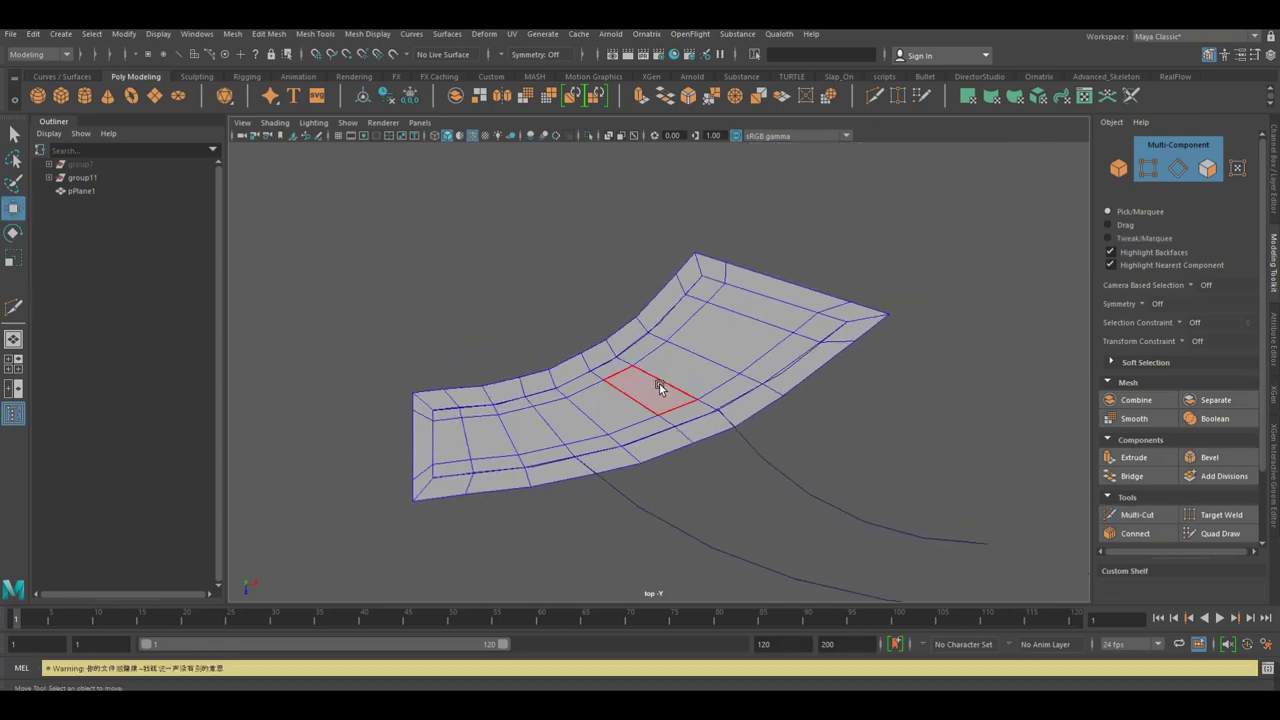
Scale two top-edge vertices toward each other to pinch the lug's end.
alt+middle_drag(659, 384, 596, 449)
scroll(596, 449, up, 3)
right_drag(537, 346, 550, 314)
click(550, 318)
shift+click(851, 434)
key(r)
mouse_move(718, 364)
mouse_down()
mouse_move(668, 364)
mouse_move(760, 380)
mouse_move(717, 477)
mouse_move(766, 449)
mouse_move(713, 505)
mouse_up()
Set Transform Constraint to Edge and slide two corner vertices along their edges.
click(778, 370)
click(1186, 341)
click(1200, 358)
key(w)
click(512, 260)
mouse_move(512, 260)
mouse_down()
mouse_move(508, 278)
mouse_move(478, 290)
mouse_up()
click(725, 410)
mouse_move(749, 449)
mouse_down()
mouse_move(777, 403)
mouse_move(794, 412)
mouse_up()
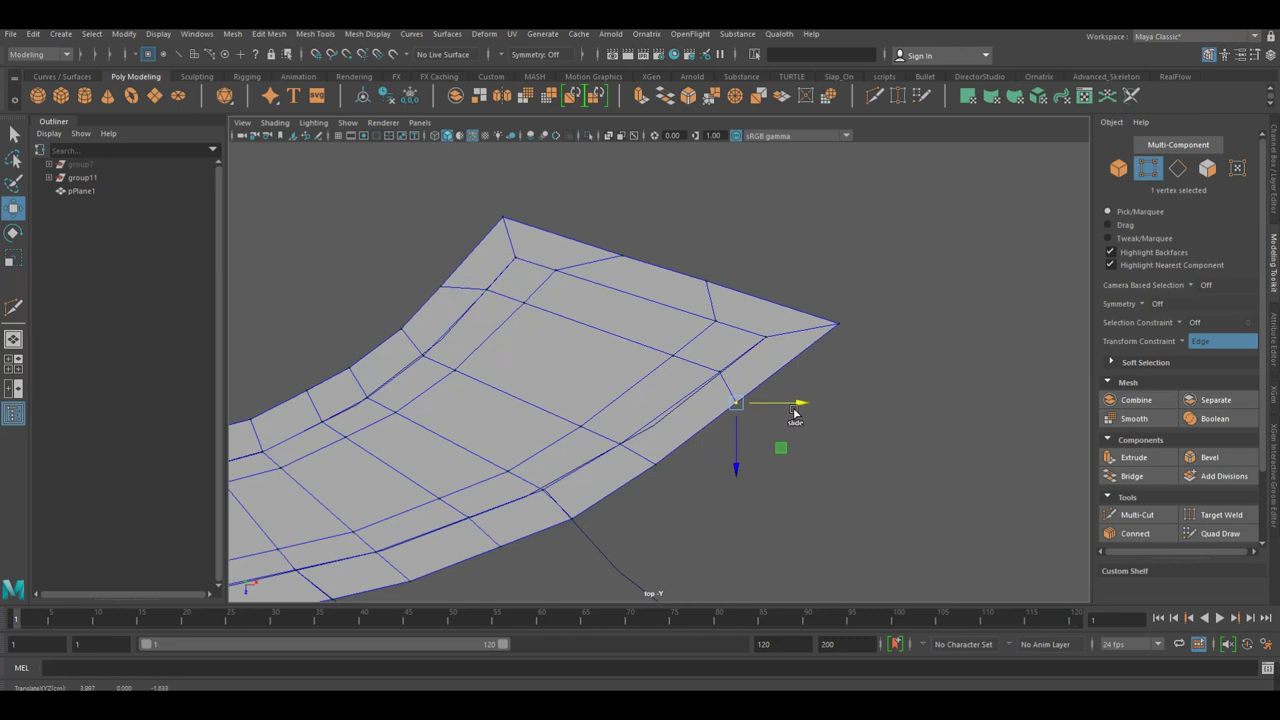
Return to Object Mode and briefly preview the strip smoothed with 3, then 1.
key(F8)
scroll(739, 242, down, 5)
click(821, 349)
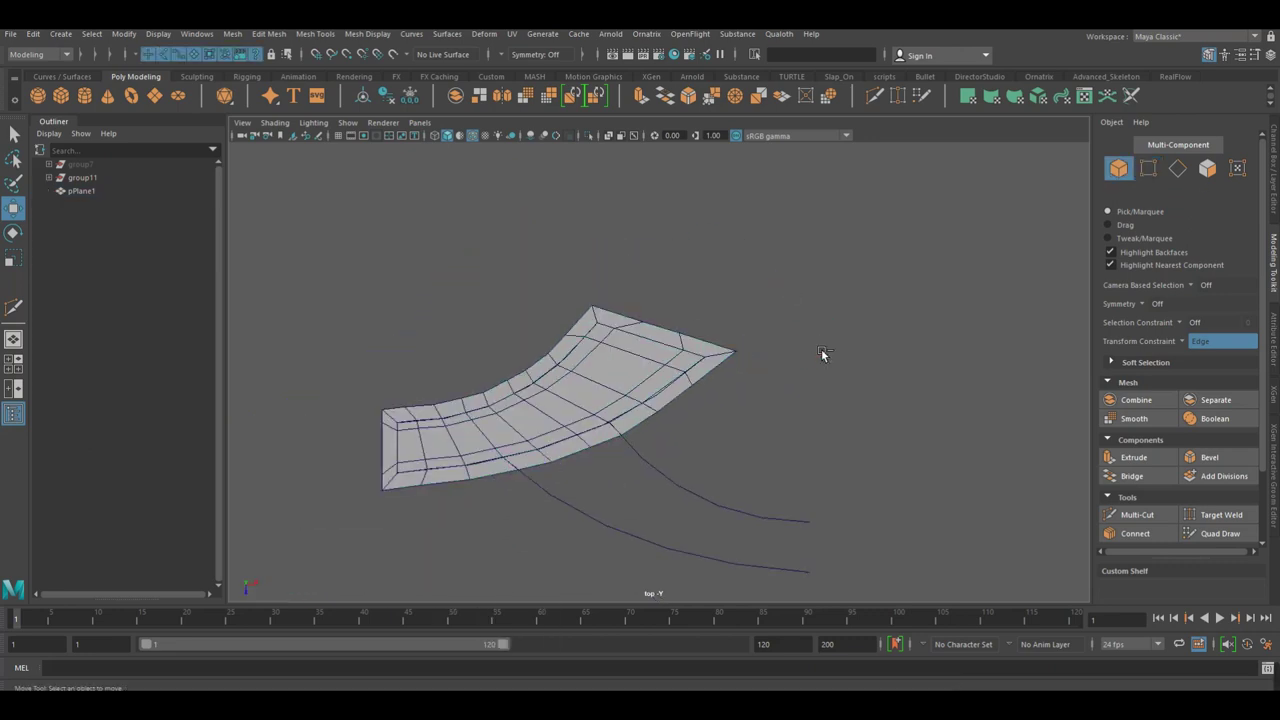
mouse_move(798, 400)
alt+mouse_down()
mouse_move(660, 431)
mouse_move(686, 366)
alt+mouse_up()
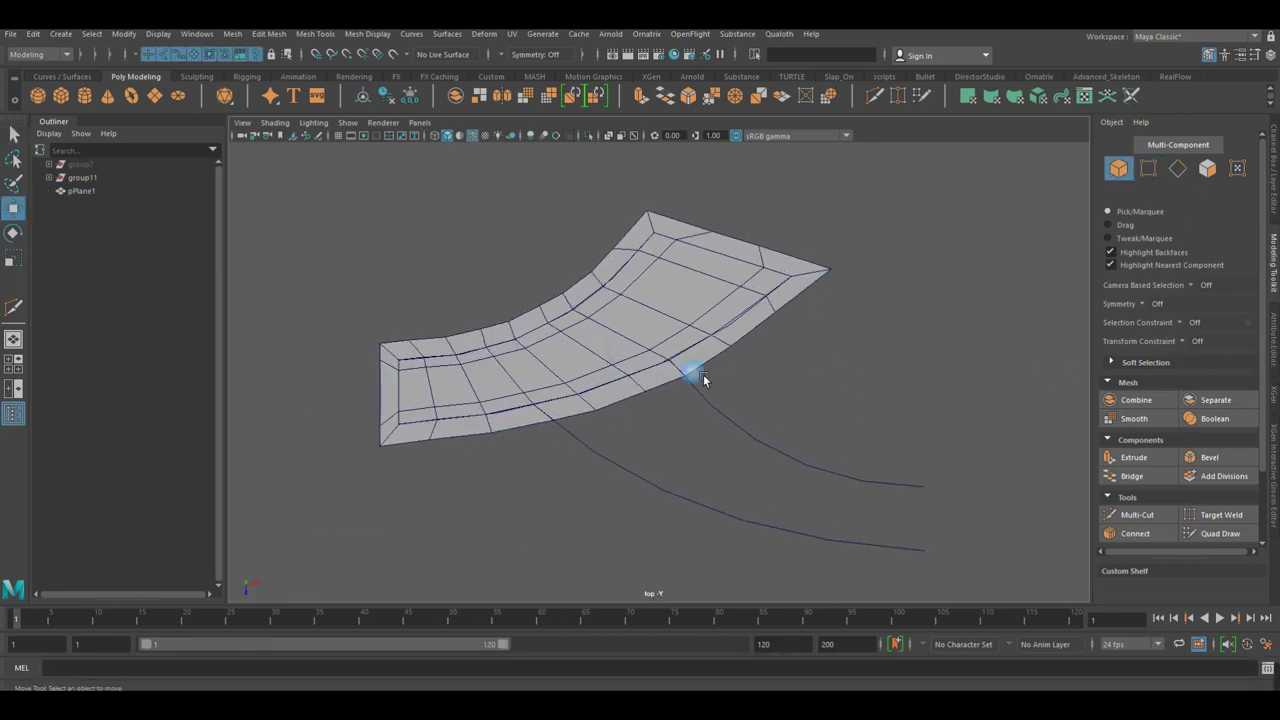
click(627, 355)
key(3)
key(1)
click(597, 349)
Duplicate the strip as pPlane2 and slide it so its corner meets pPlane1's lower edge.
click(327, 285)
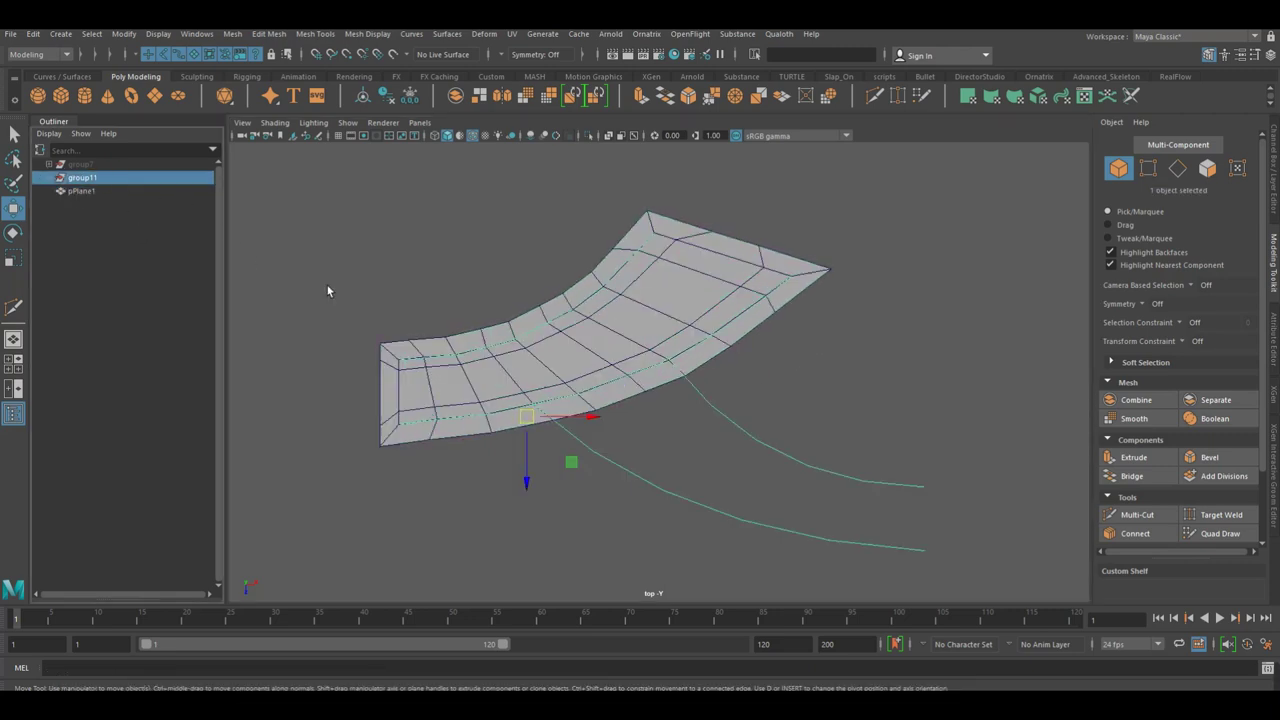
alt+middle_drag(512, 478, 468, 474)
click(453, 355)
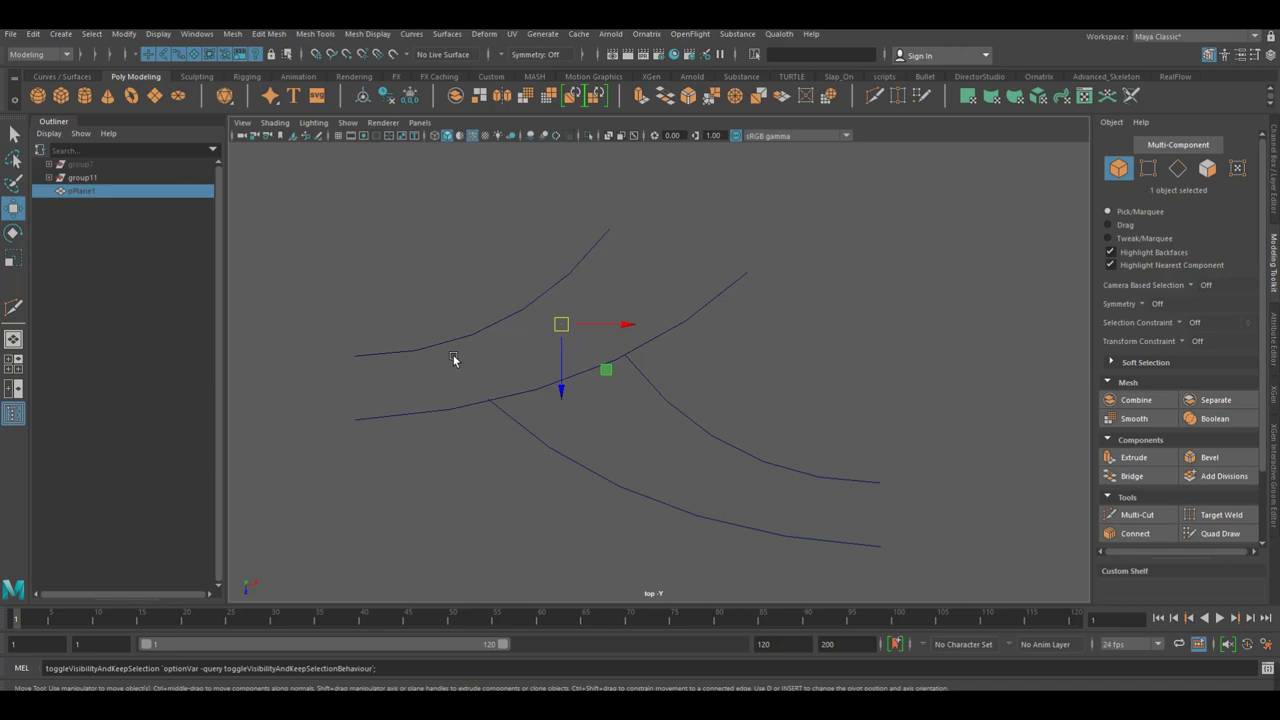
click(557, 334)
key(ctrl+d)
mouse_move(563, 345)
mouse_down()
mouse_move(606, 369)
mouse_move(578, 449)
mouse_move(648, 453)
mouse_up()
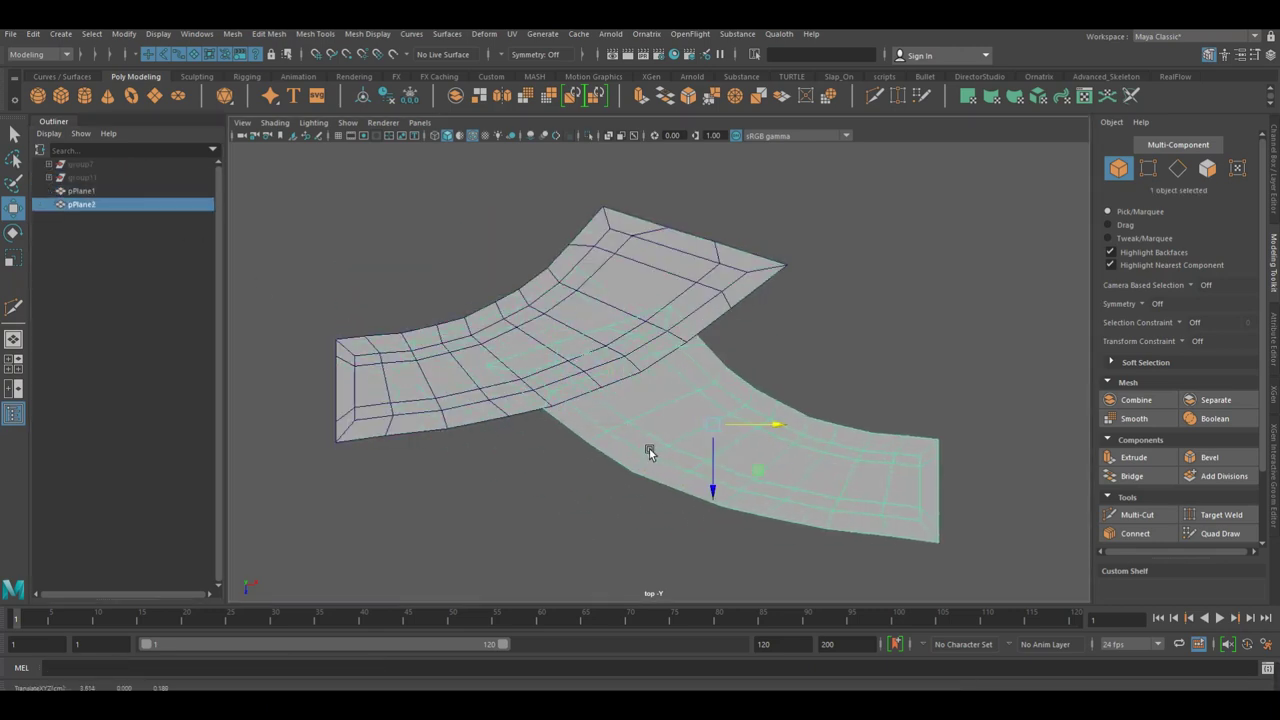
mouse_move(724, 437)
mouse_down()
mouse_move(766, 503)
mouse_move(533, 436)
mouse_up()
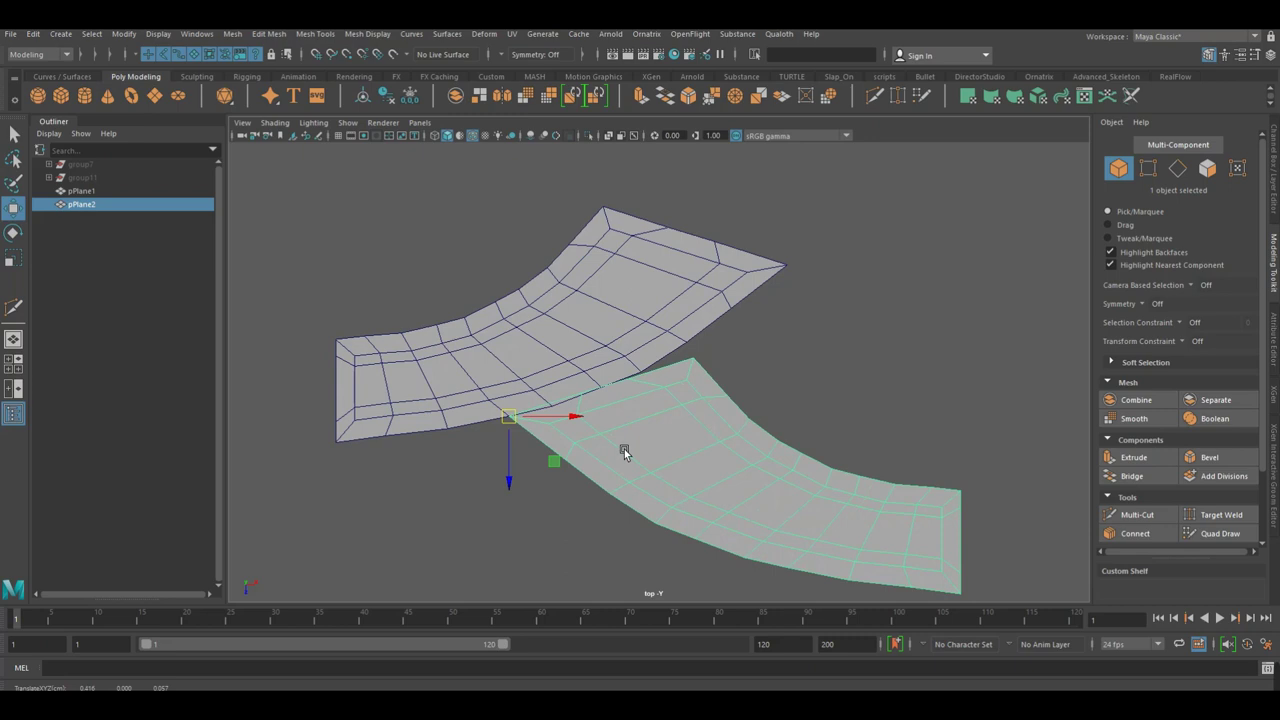
Inspect the two strips' junction, then select the upper strip pPlane1 and activate Multi-Cut.
scroll(493, 415, up, 3)
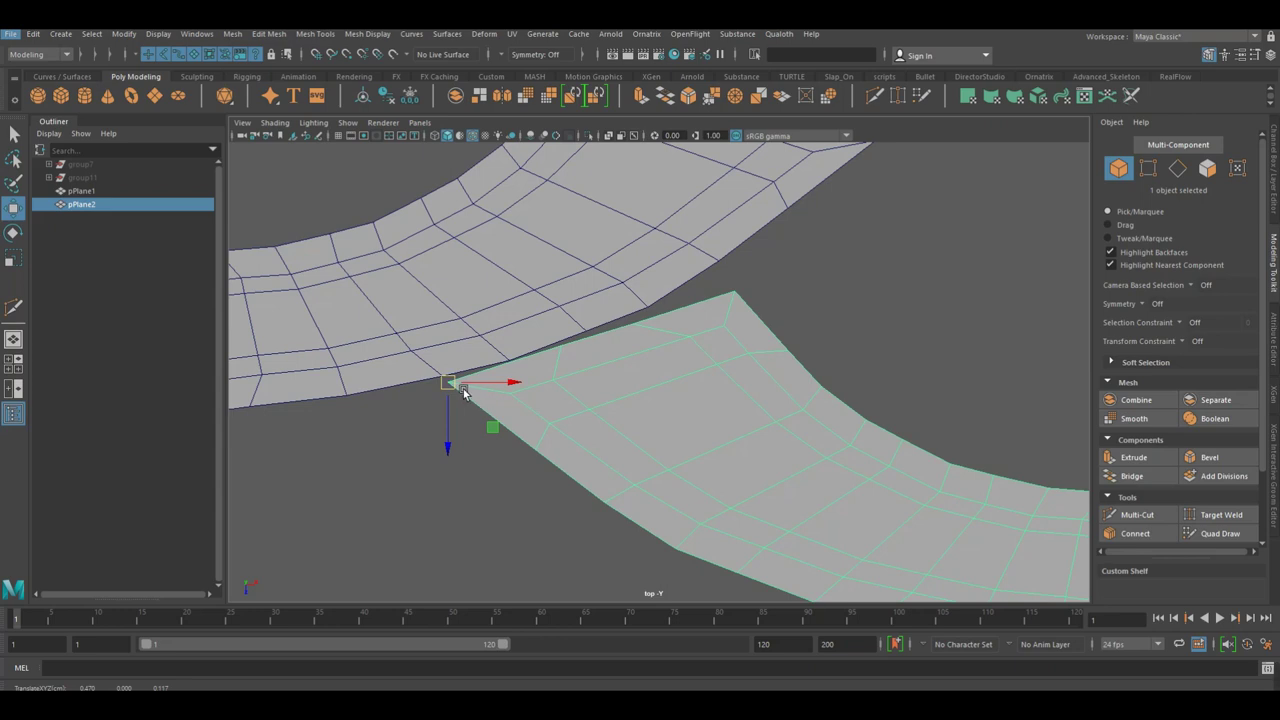
alt+drag(463, 389, 523, 399)
scroll(480, 404, down, 2)
scroll(526, 394, up, 1)
scroll(517, 380, down, 3)
scroll(600, 385, up, 2)
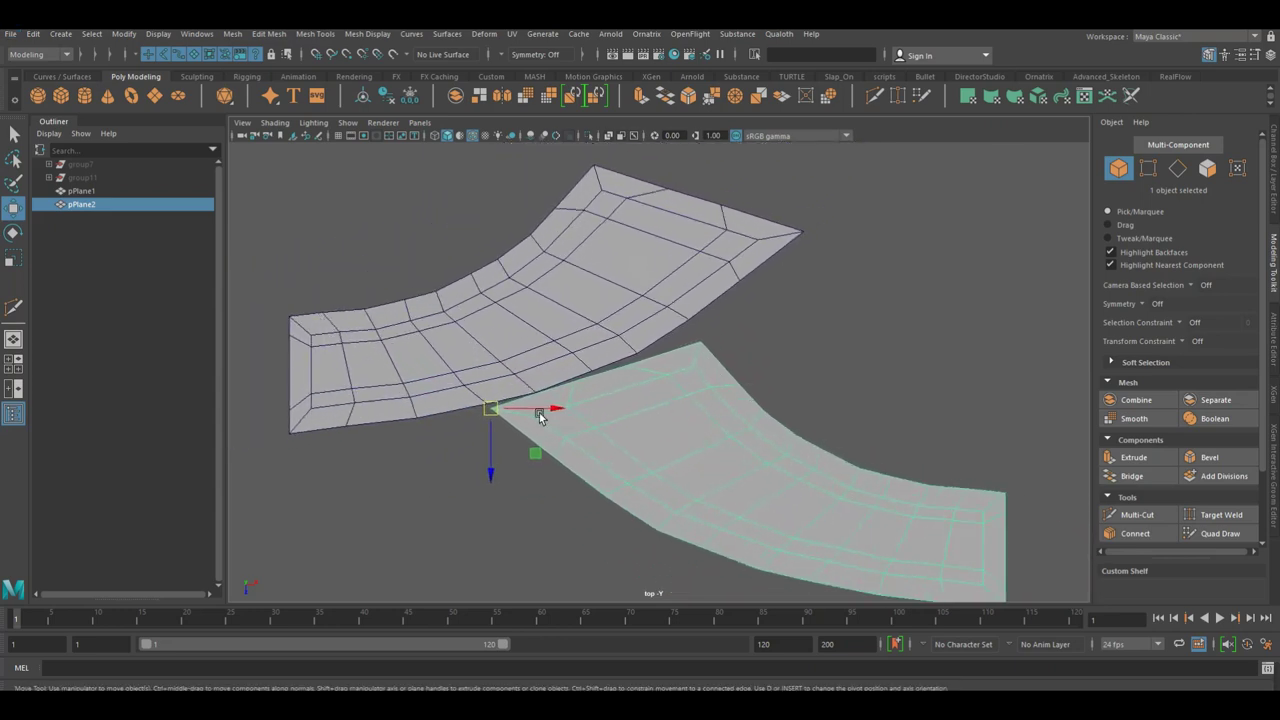
scroll(661, 433, up, 3)
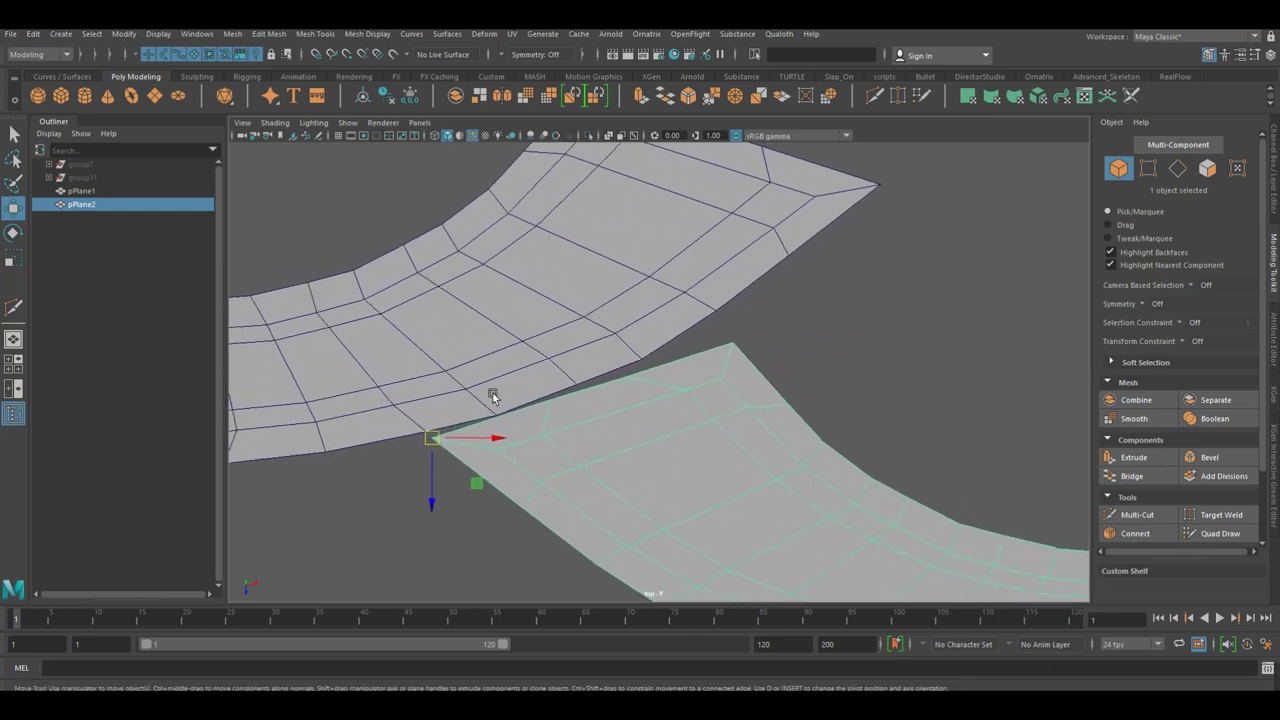
click(537, 398)
click(1137, 514)
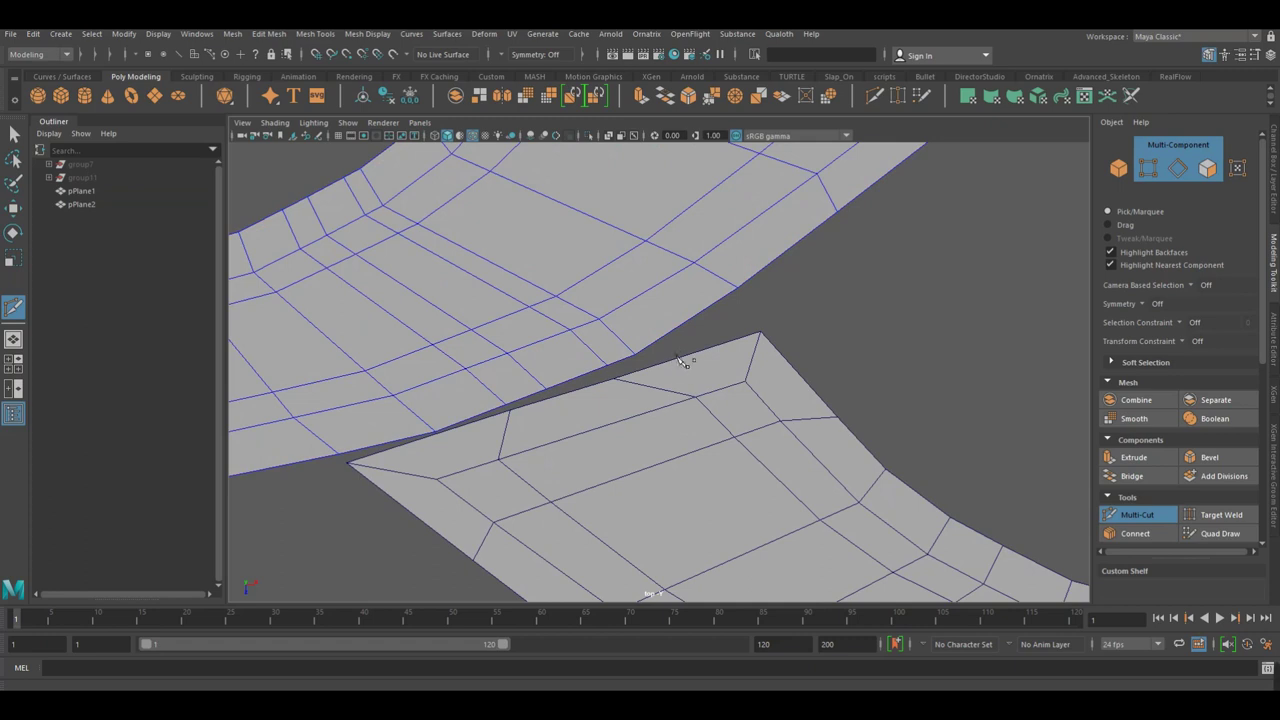
Select an edge loop on the upper strip, then clear it and select group11.
key(w)
right_drag(537, 408, 594, 329)
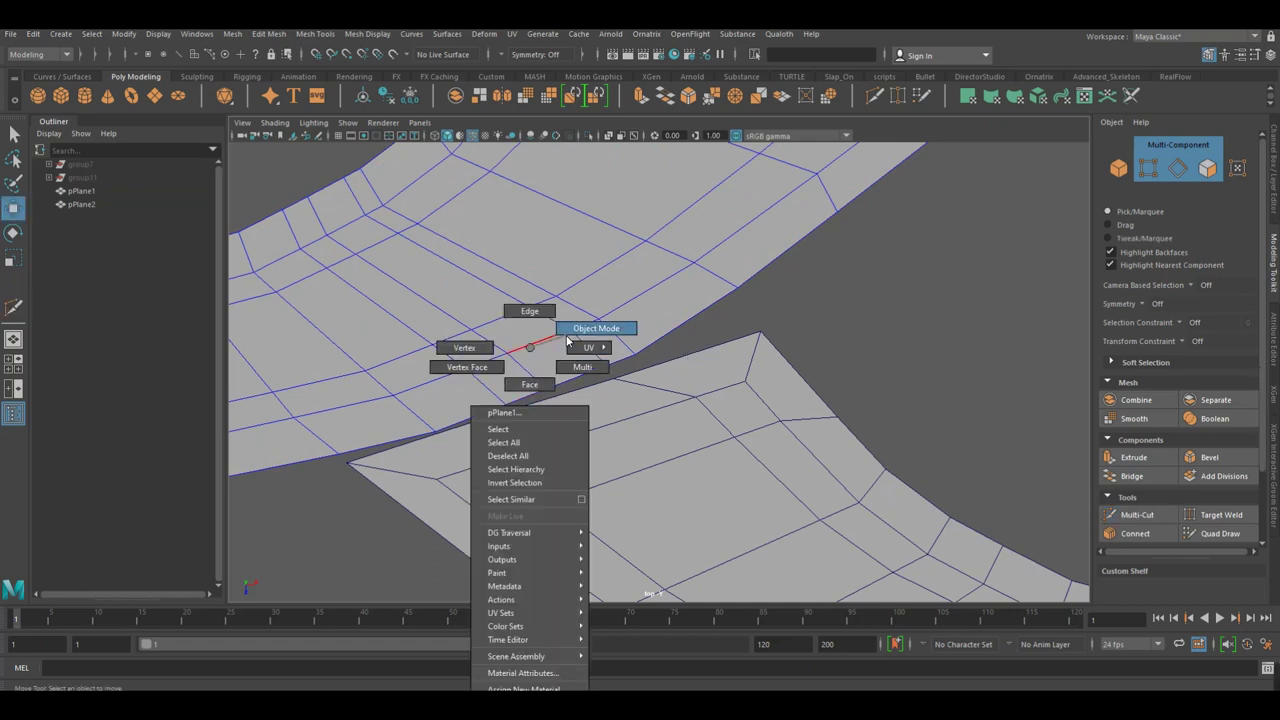
alt+drag(570, 331, 698, 381)
right_drag(535, 302, 526, 314)
double_click(526, 314)
click(652, 291)
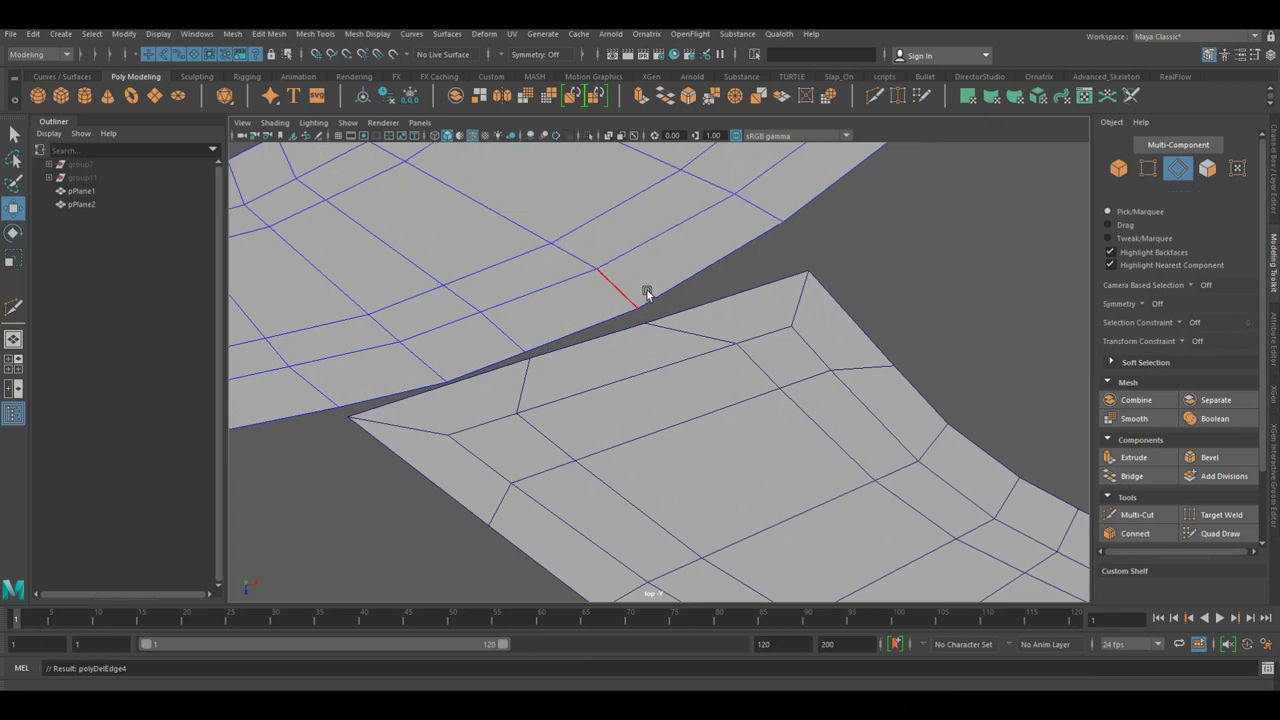
click(123, 177)
click(810, 298)
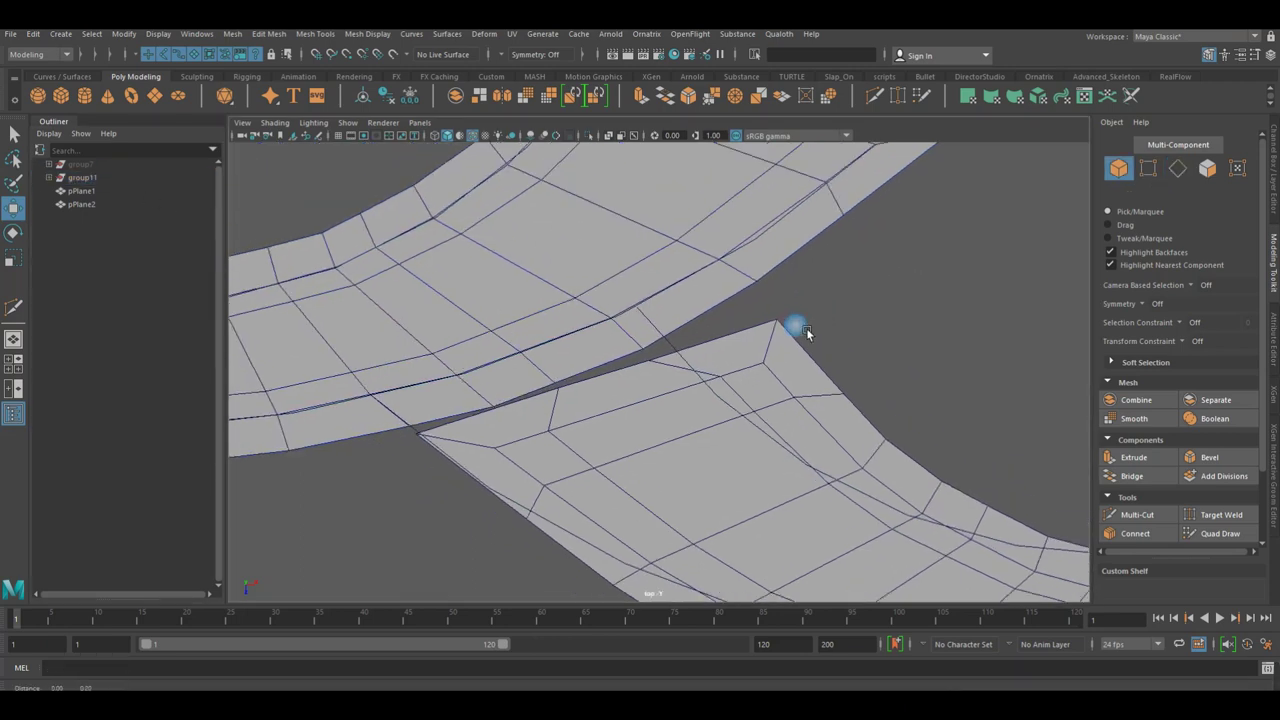
alt+drag(810, 298, 725, 355)
scroll(725, 355, down, 5)
scroll(691, 446, up, 5)
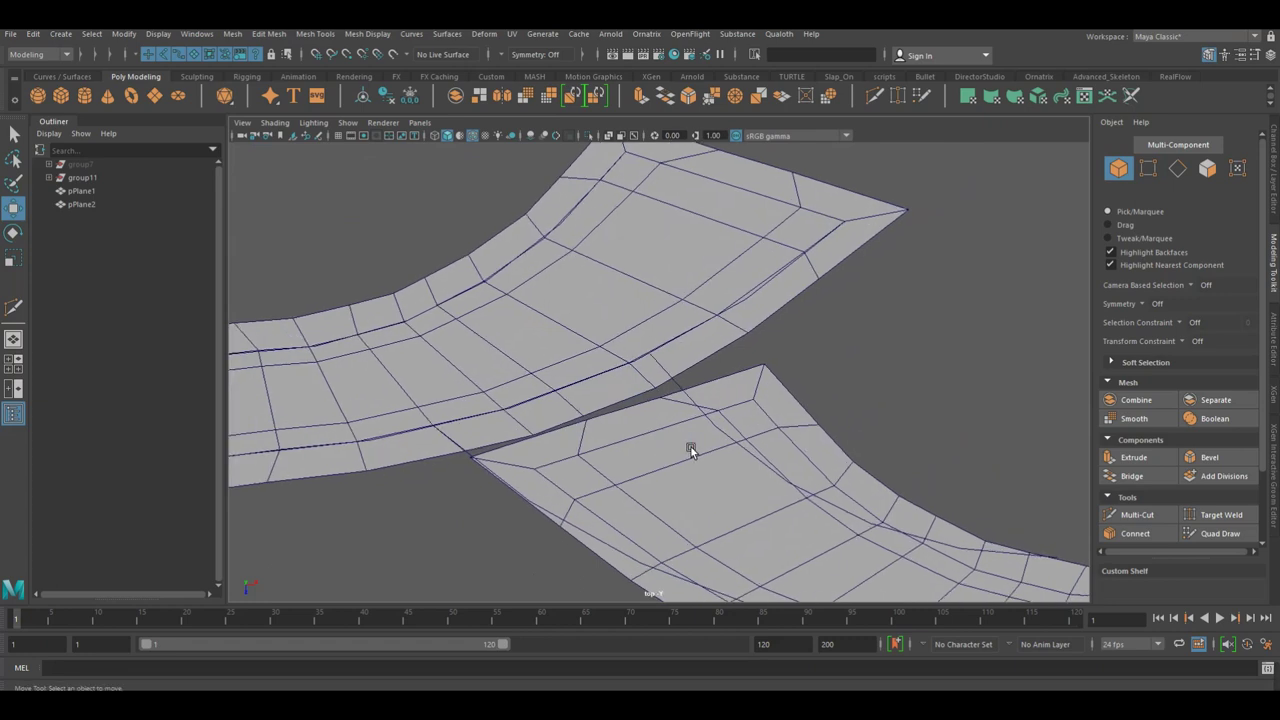
Pick edge loops on the upper tread strip, then return to object selection.
click(554, 338)
alt+drag(554, 338, 668, 396)
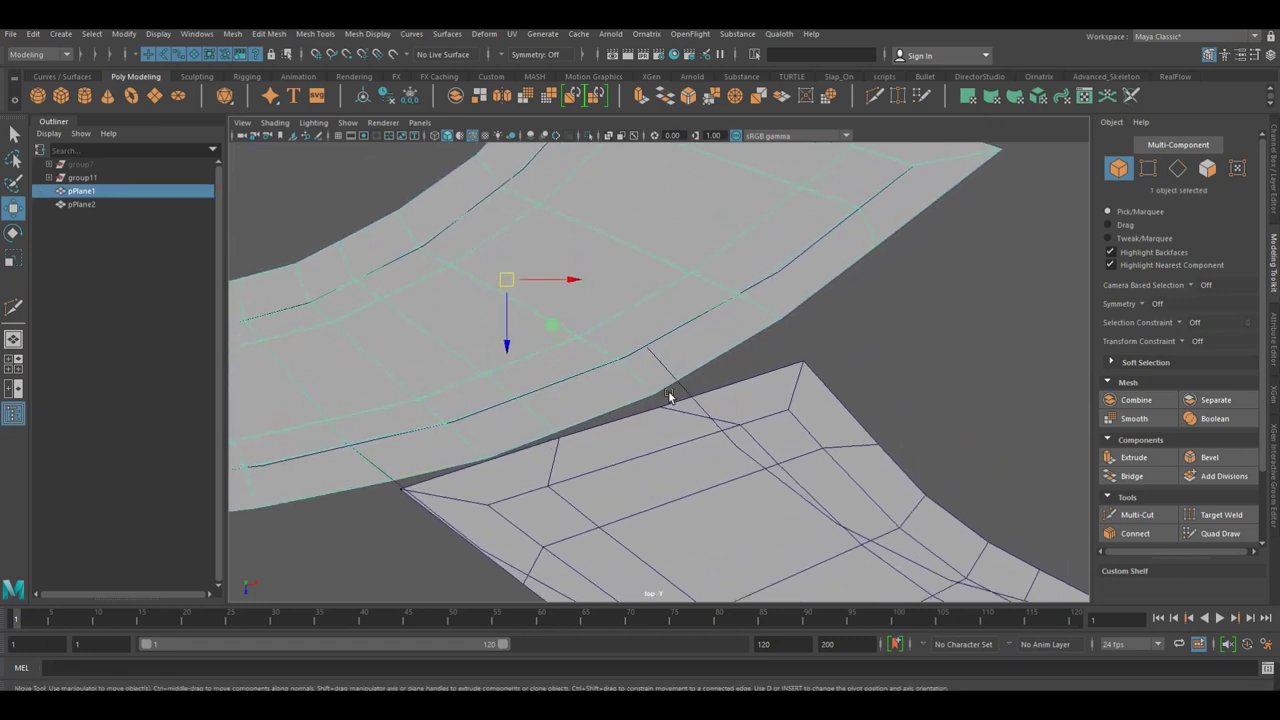
right_drag(572, 340, 566, 310)
double_click(548, 313)
key(w)
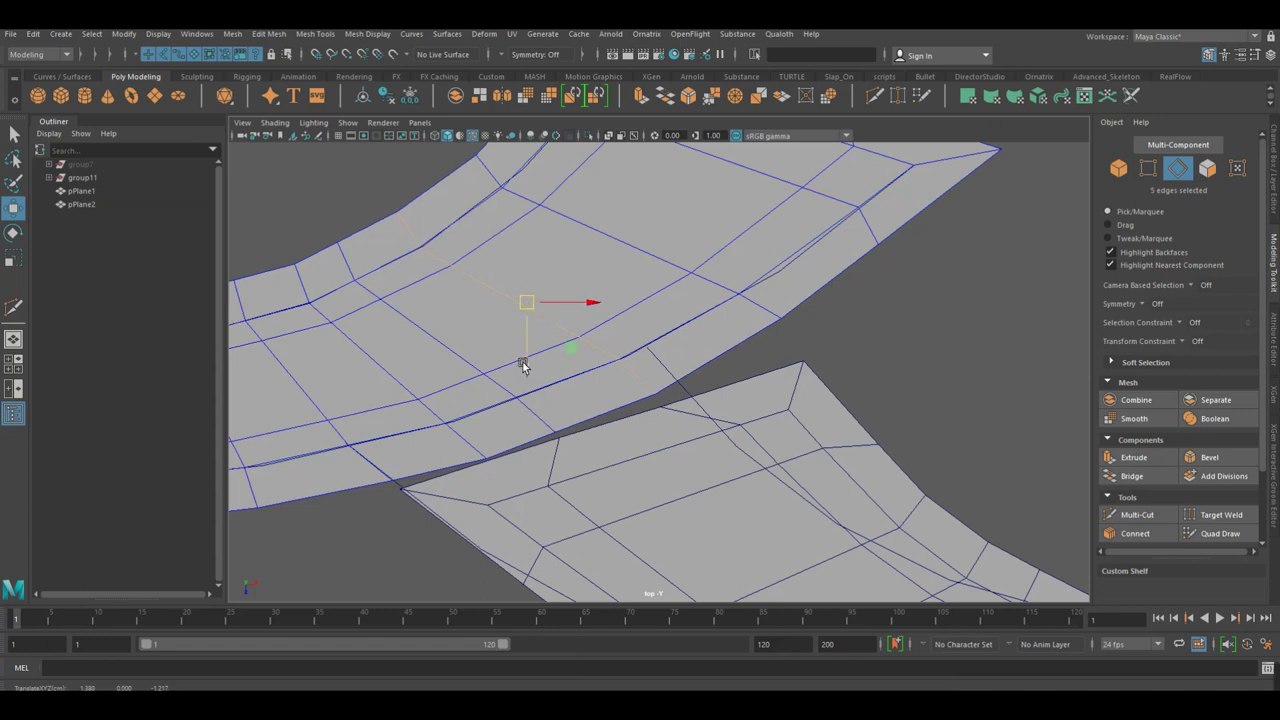
double_click(463, 340)
right_drag(463, 340, 584, 306)
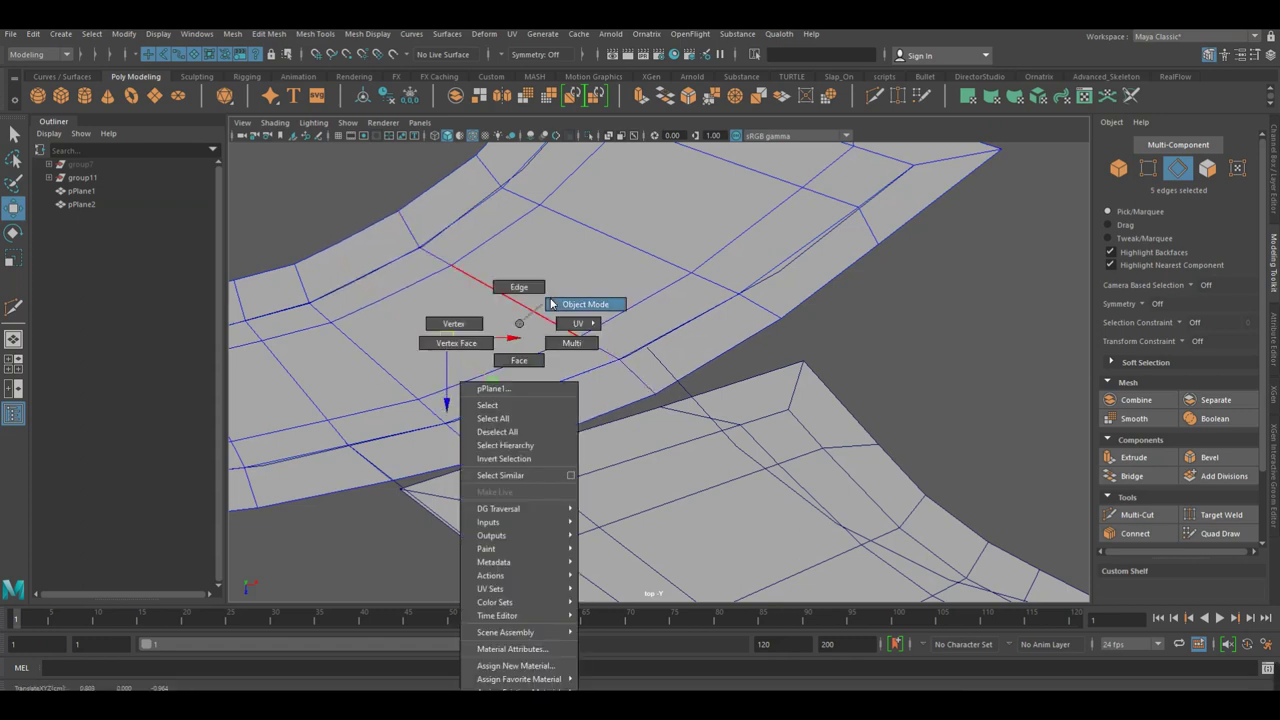
alt+drag(556, 320, 668, 424)
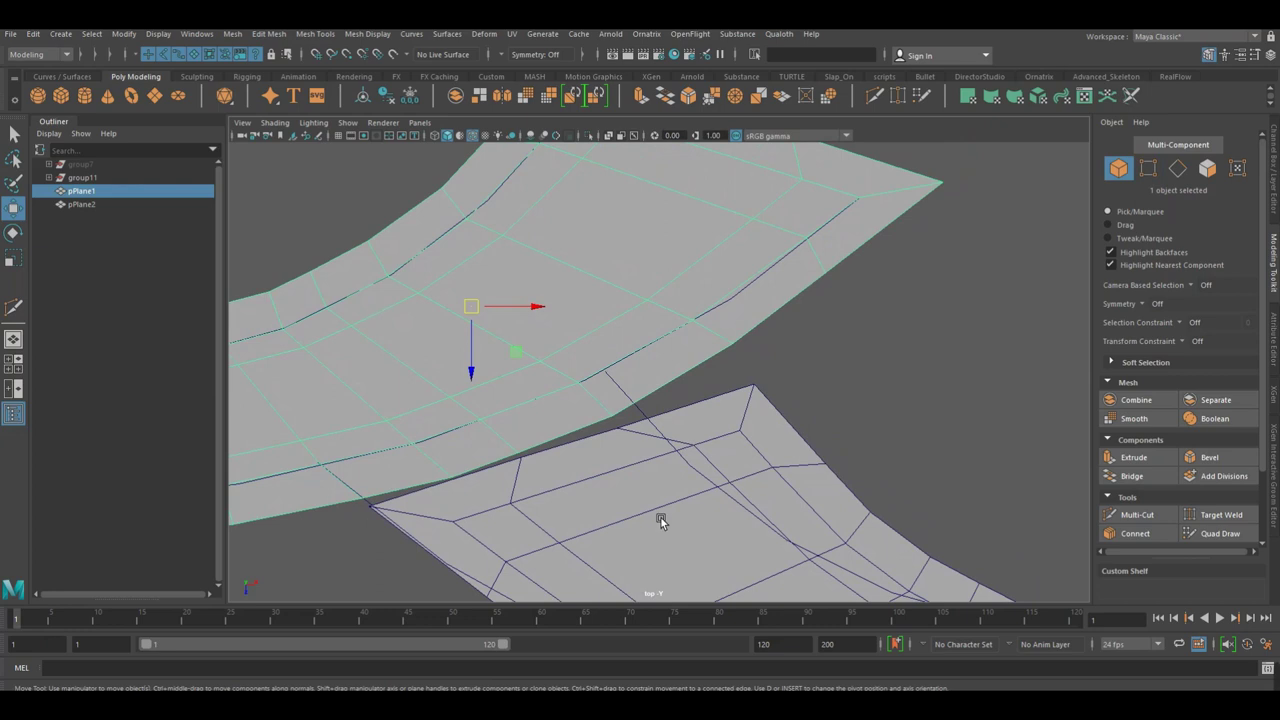
Delete the lower tread strip, then undo to restore it.
click(661, 518)
key(Delete)
click(136, 180)
click(450, 313)
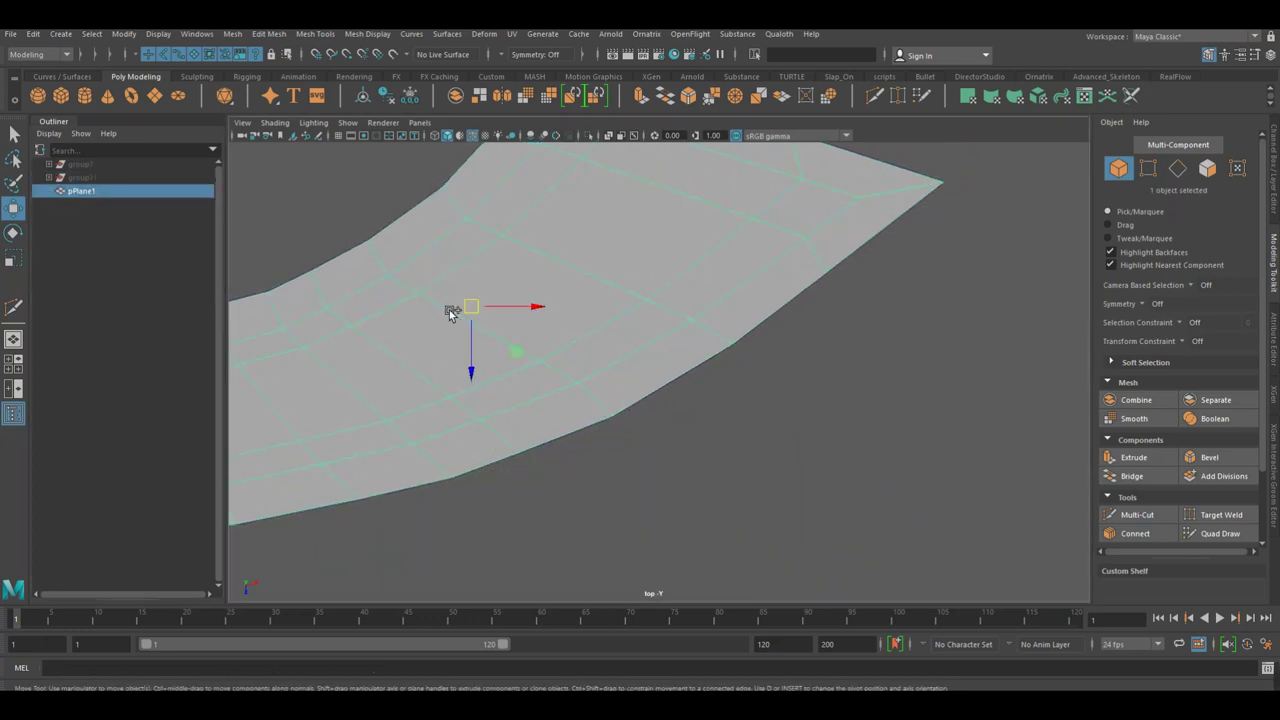
key(ctrl+z)
Move the lower strip down so it sits just below the upper strip.
mouse_move(470, 309)
mouse_down()
mouse_move(800, 582)
mouse_move(800, 566)
mouse_up()
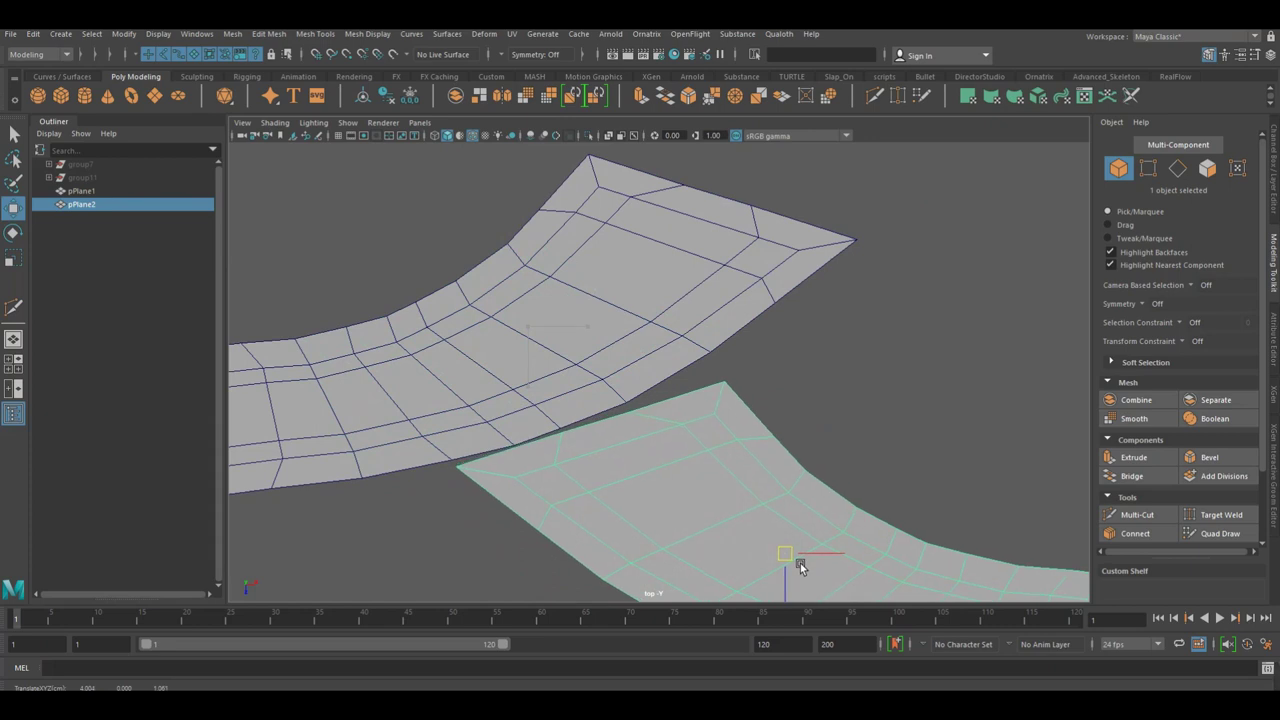
right_drag(449, 343, 449, 305)
click(452, 378)
alt+right_drag(451, 374, 523, 457)
right_drag(536, 347, 575, 345)
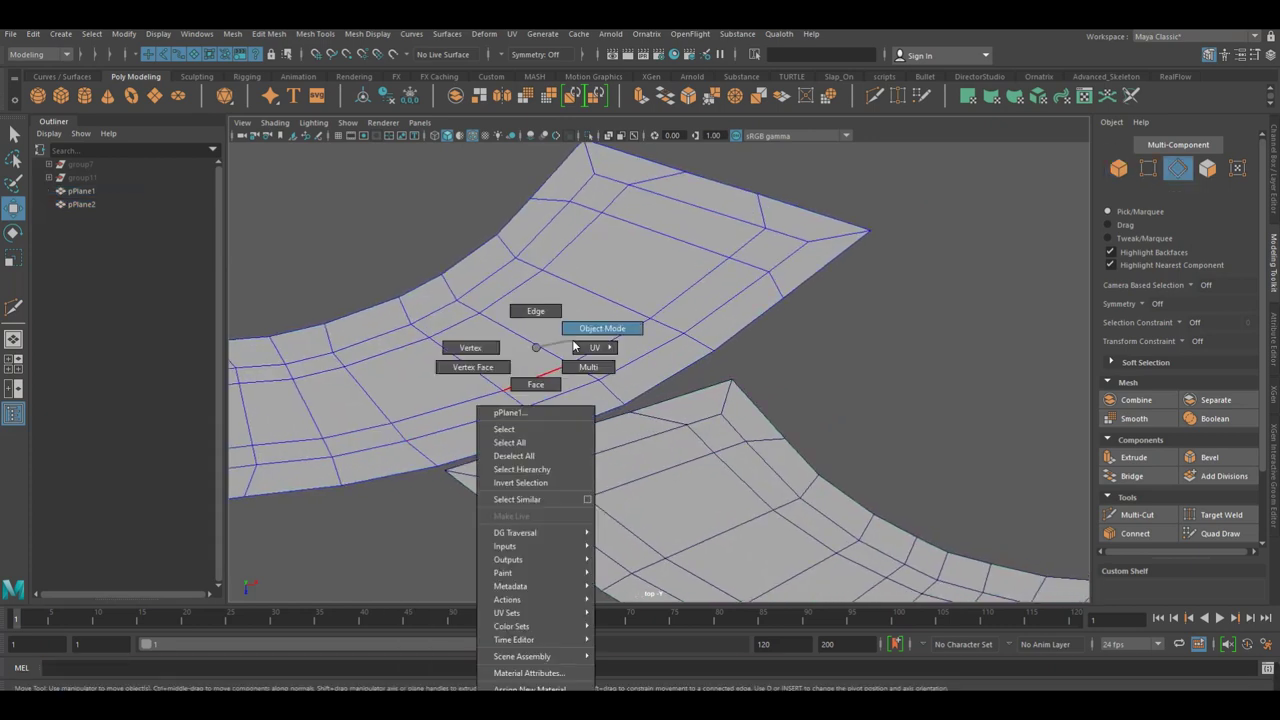
click(571, 471)
drag(571, 471, 694, 608)
mouse_move(684, 557)
alt+mouse_down()
mouse_move(714, 516)
mouse_move(825, 478)
mouse_move(553, 417)
mouse_move(943, 403)
mouse_move(834, 423)
mouse_move(947, 524)
mouse_move(915, 511)
alt+mouse_up()
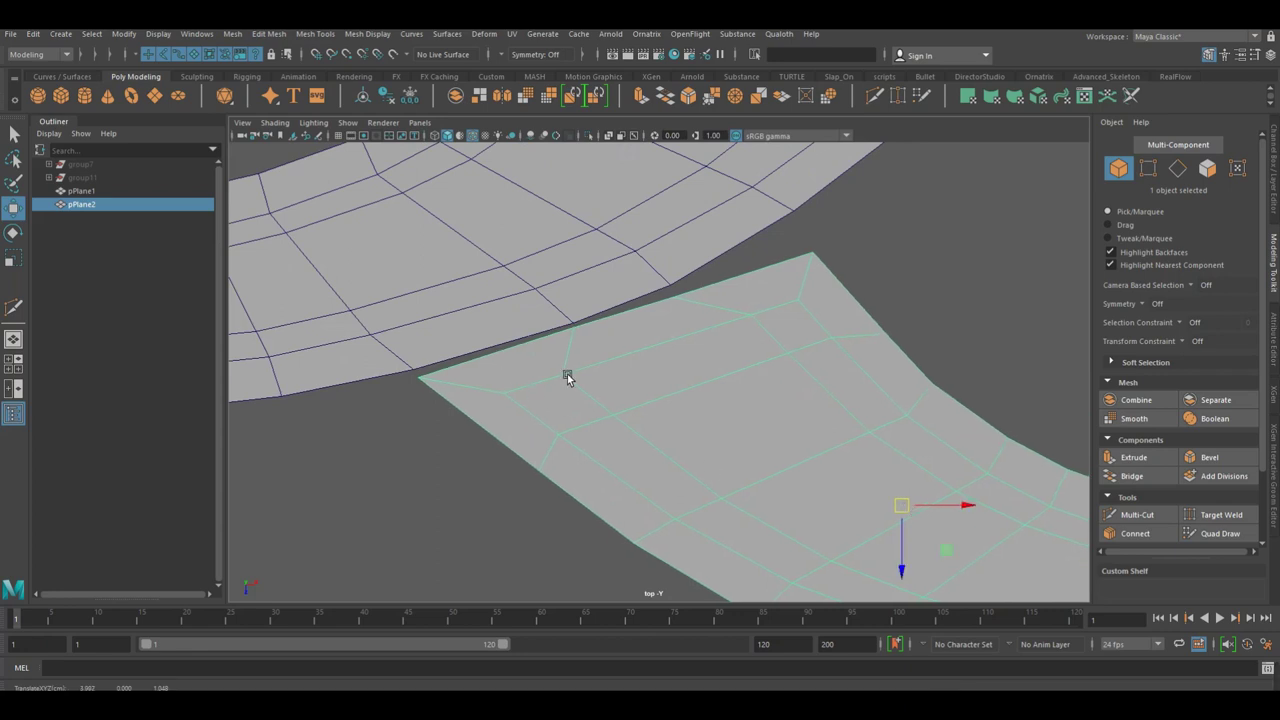
Cut a trial edge loop into the upper strip with Multi-Cut, delete it, and cut again.
alt+drag(567, 378, 705, 376)
click(740, 355)
key(f)
click(1160, 515)
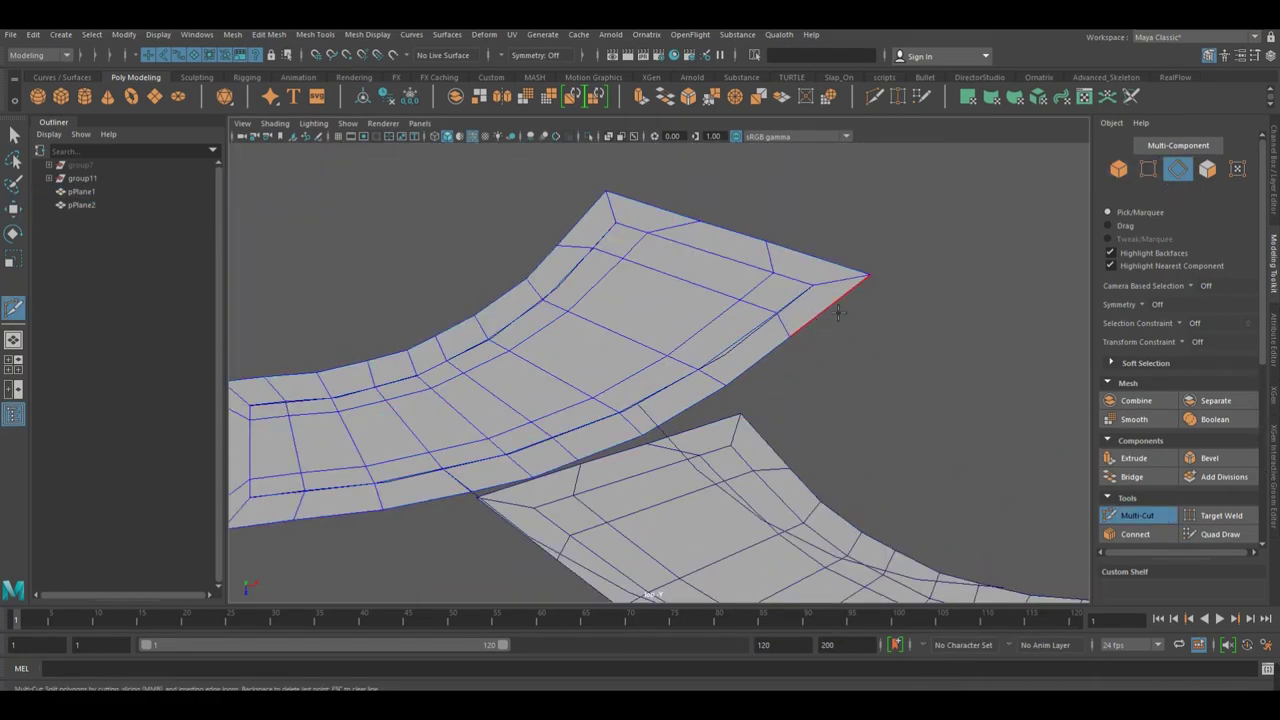
key(Return)
key(w)
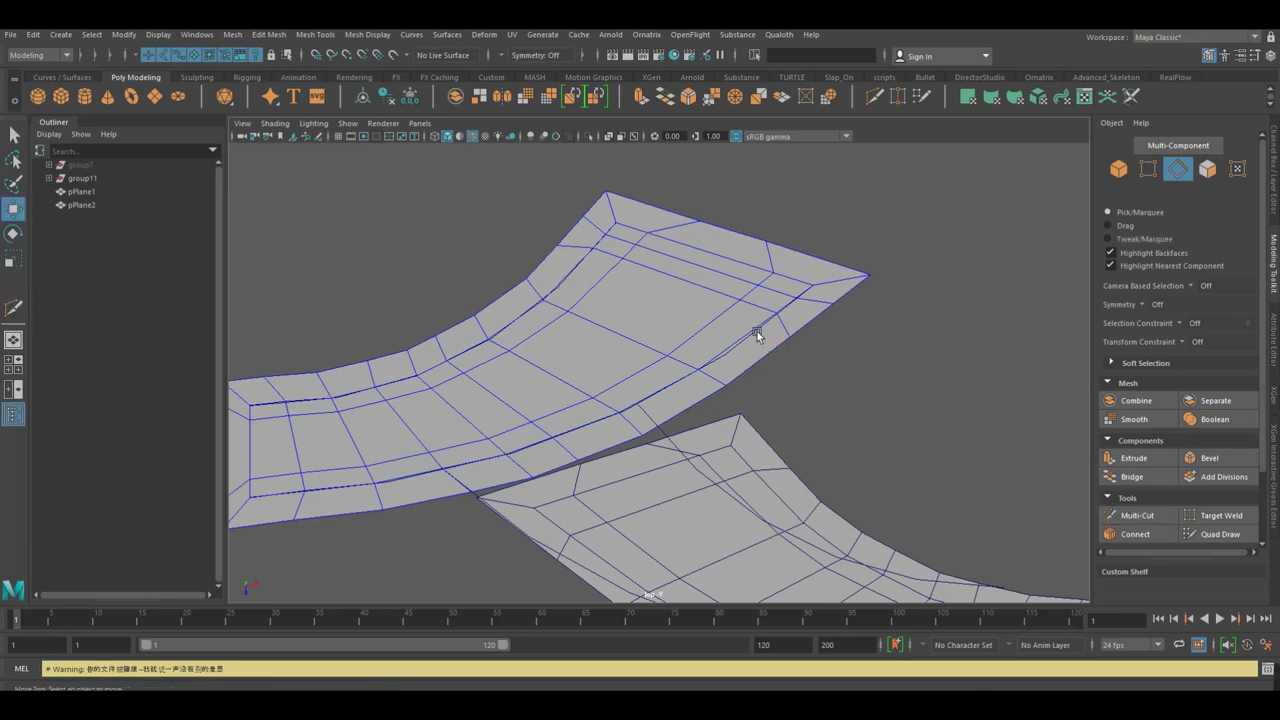
key(Delete)
click(1137, 515)
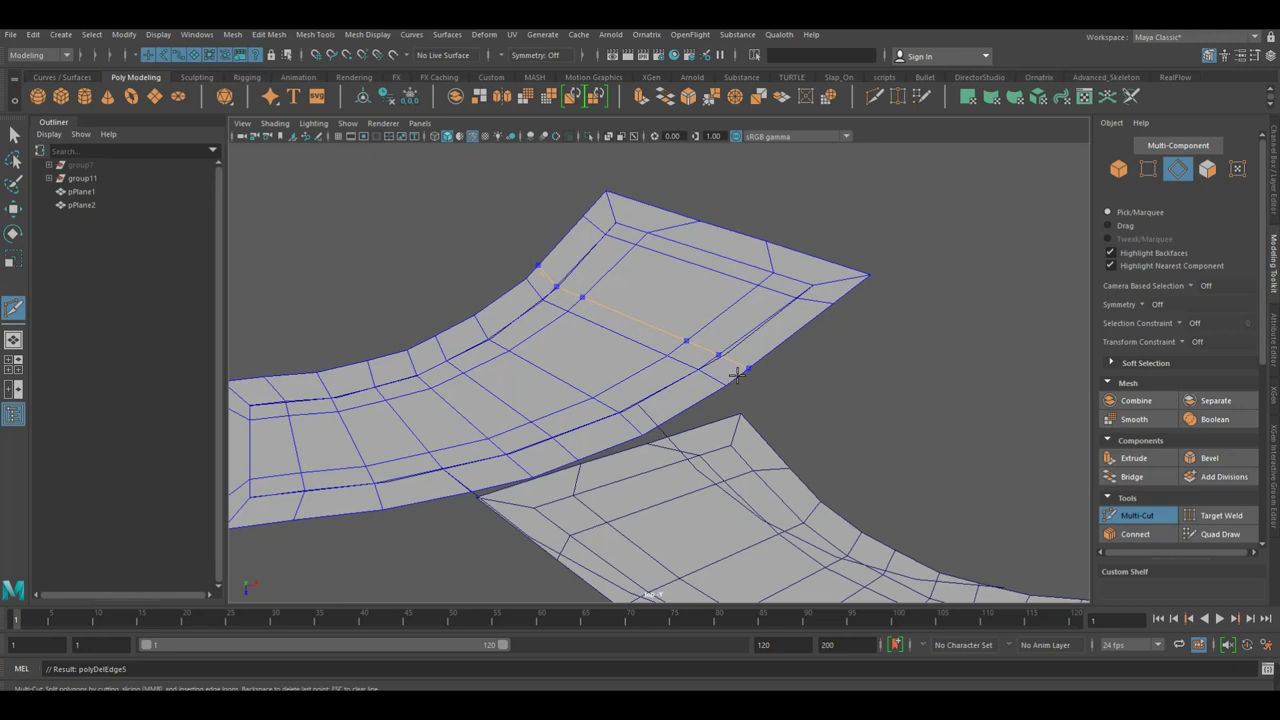
key(w)
key(F8)
Move the lower tread strip down-left.
mouse_move(671, 320)
alt+mouse_down()
mouse_move(689, 346)
mouse_move(746, 361)
alt+mouse_up()
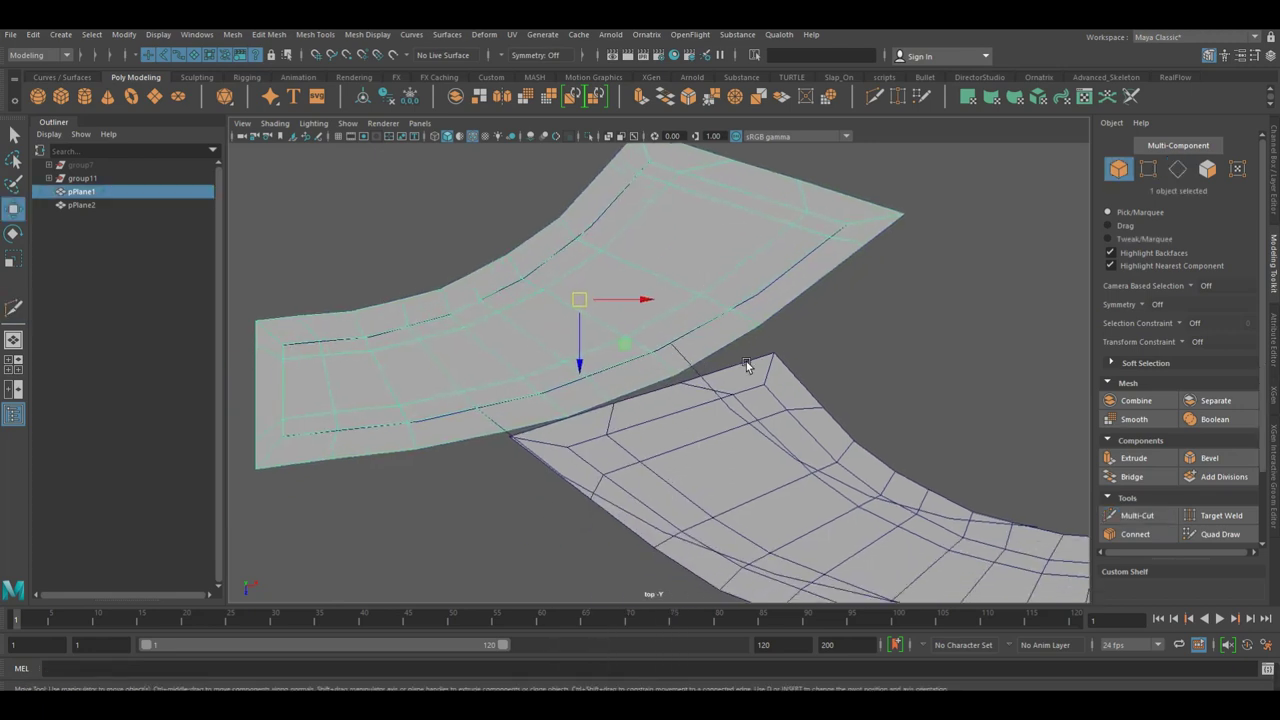
click(746, 361)
mouse_move(524, 442)
mouse_down()
mouse_move(478, 464)
mouse_move(497, 453)
mouse_up()
scroll(694, 309, down, 3)
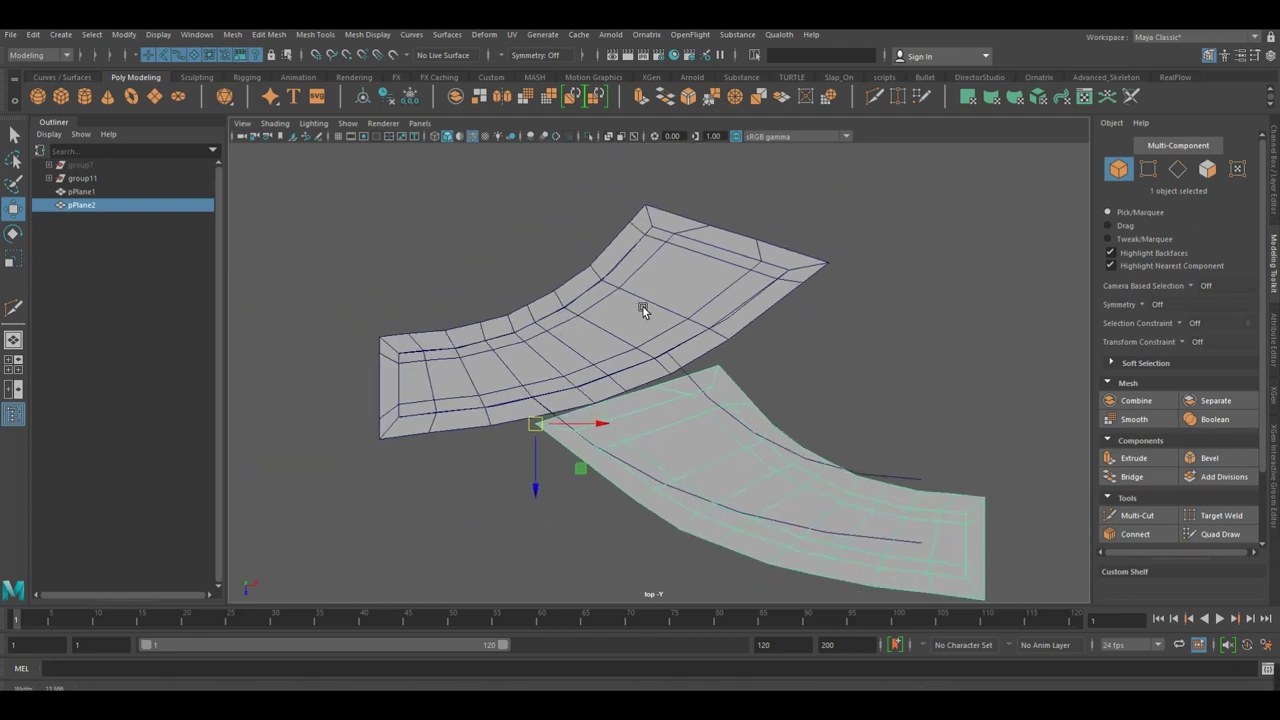
scroll(643, 307, up, 3)
Cut a new edge loop across the upper strip with Multi-Cut.
click(688, 362)
shift+right_drag(688, 362, 945, 420)
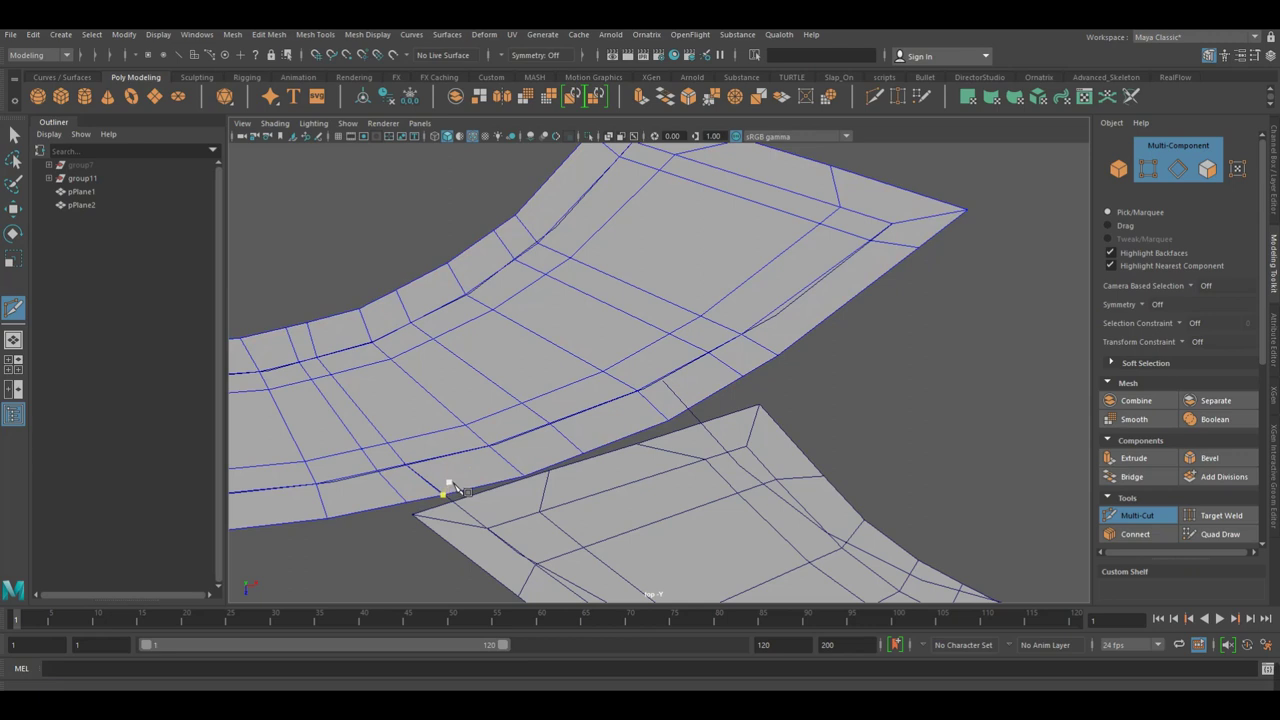
click(630, 445)
key(w)
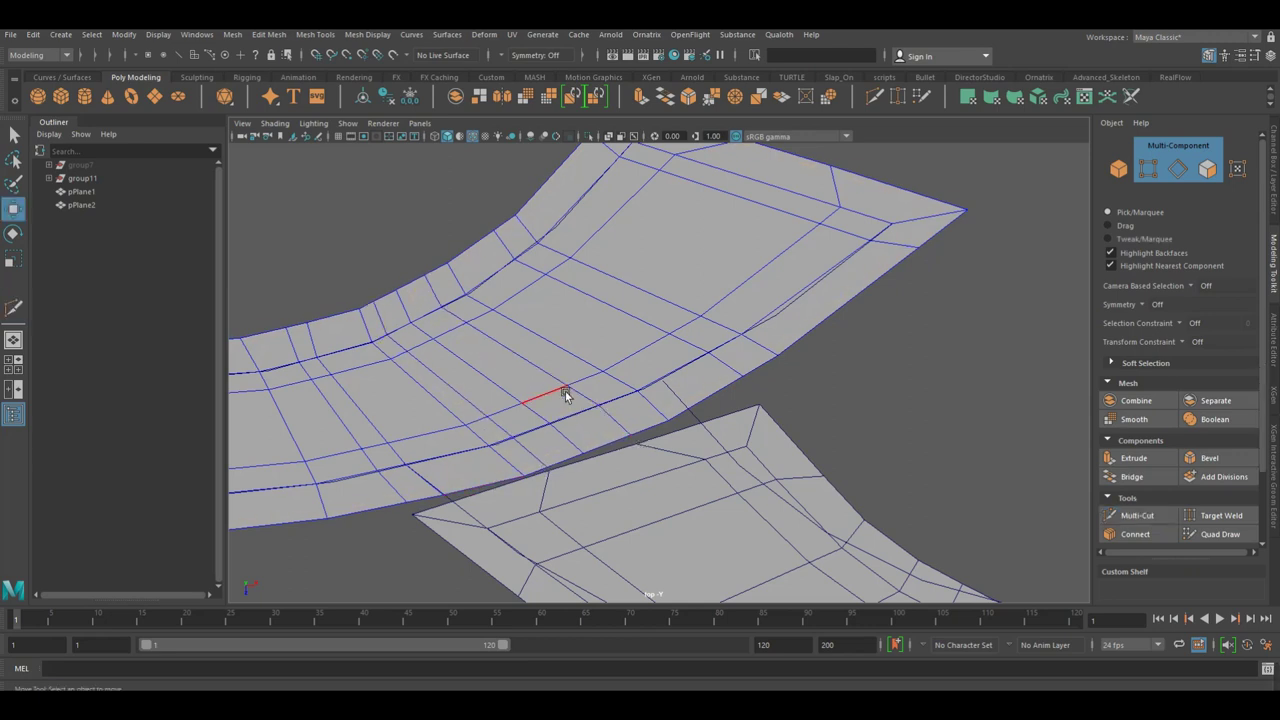
Delete two unwanted edge loops from the upper strip.
double_click(521, 395)
click(656, 403)
double_click(483, 437)
key(Delete)
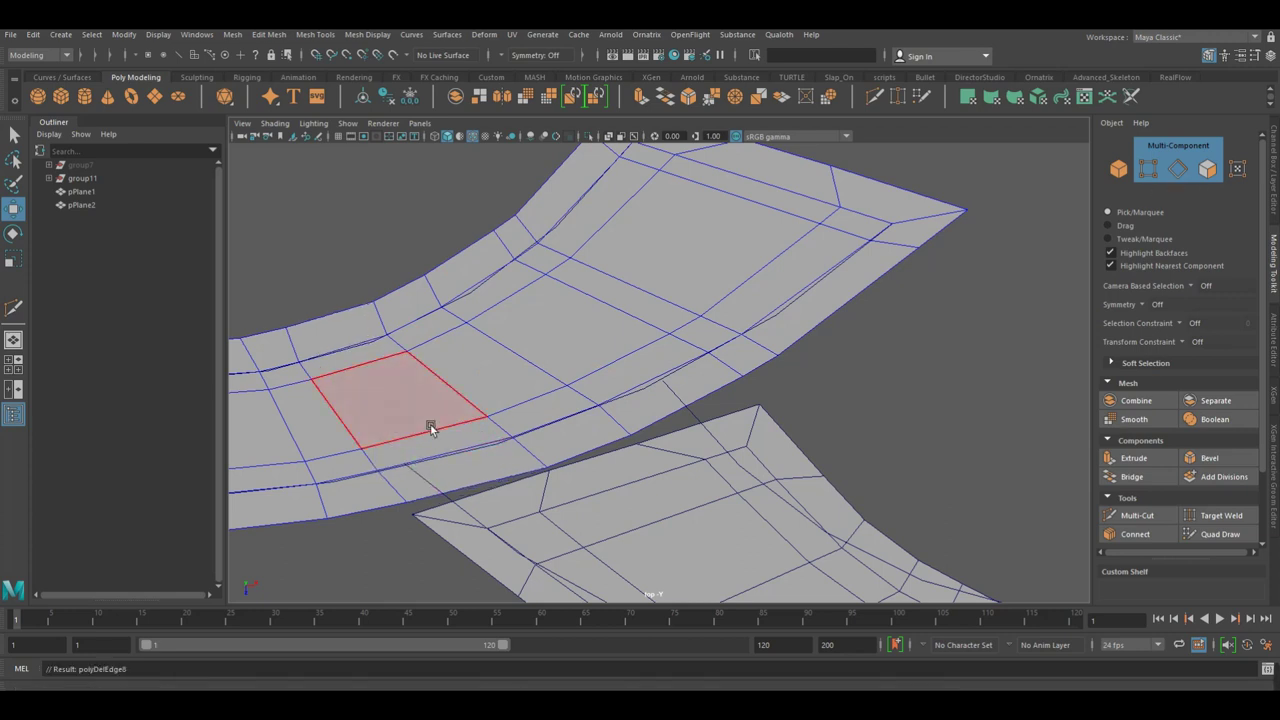
double_click(760, 341)
key(Delete)
double_click(760, 341)
mouse_move(700, 340)
alt+mouse_down()
mouse_move(586, 419)
mouse_move(710, 489)
alt+mouse_up()
Select an edge loop on the upper strip and nudge it slightly left.
double_click(520, 391)
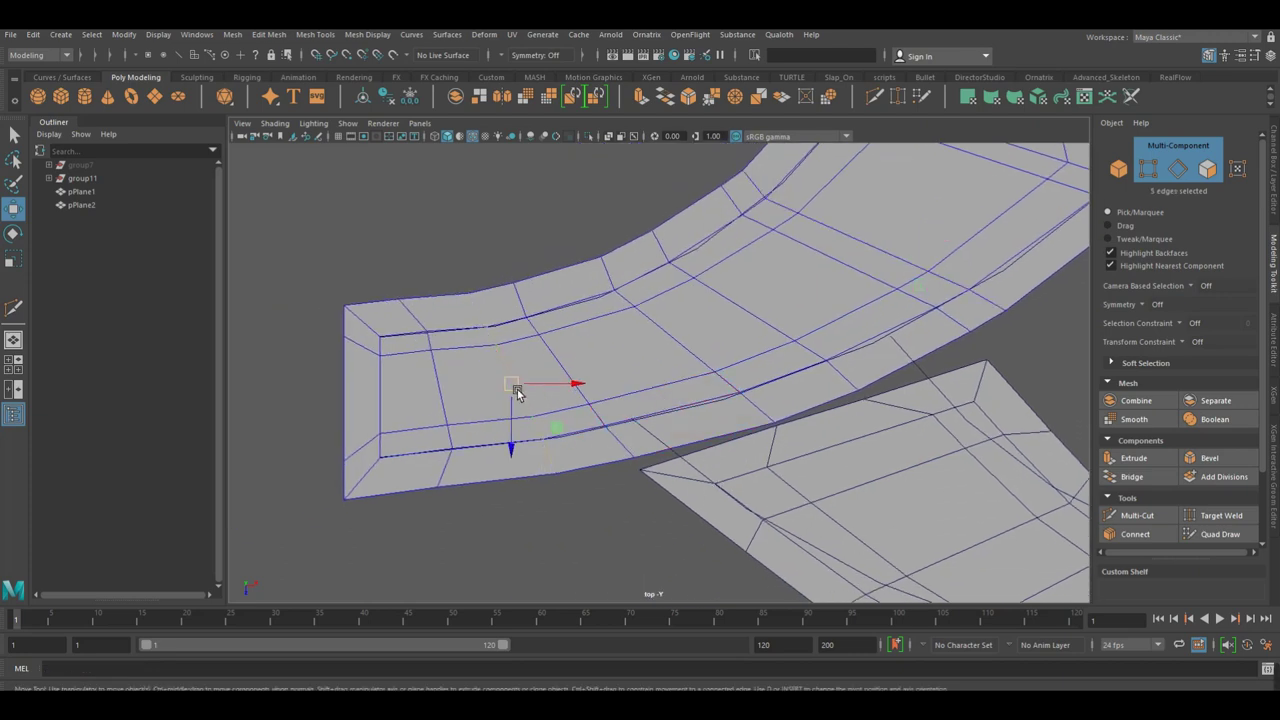
drag(516, 389, 512, 387)
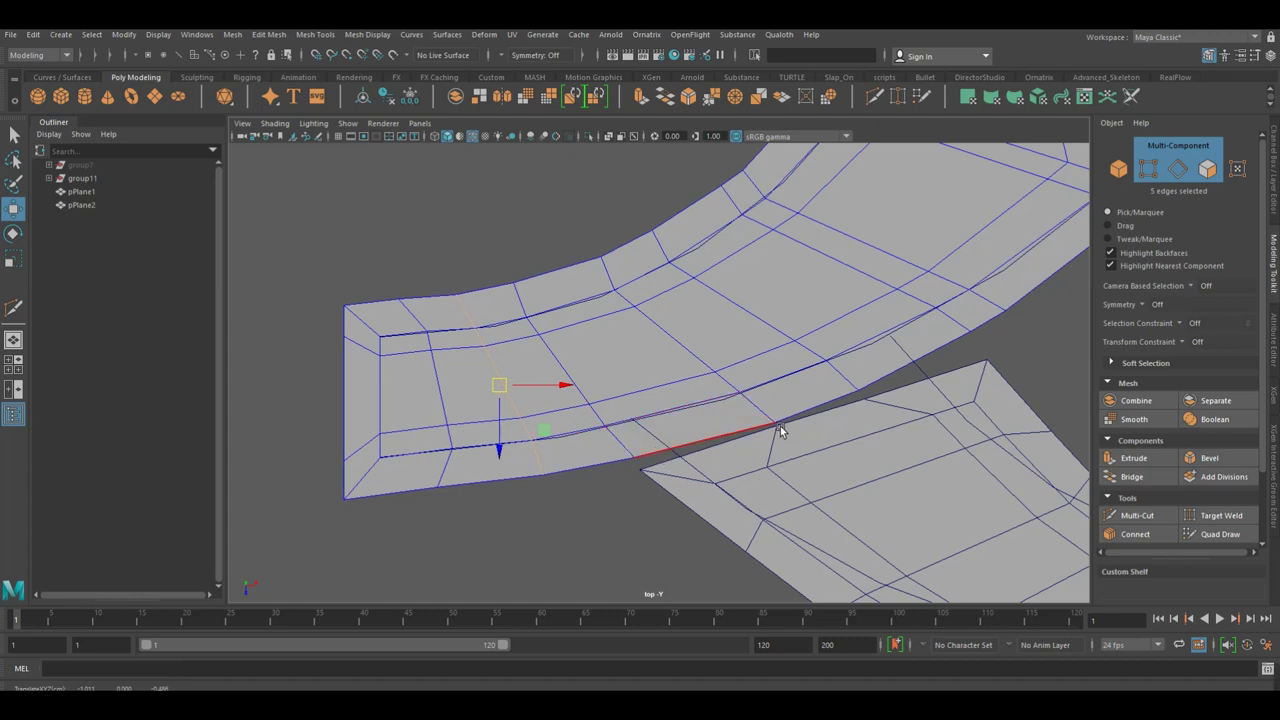
alt+drag(780, 426, 649, 423)
mouse_move(609, 380)
alt+mouse_down()
mouse_move(721, 450)
mouse_move(751, 362)
alt+mouse_up()
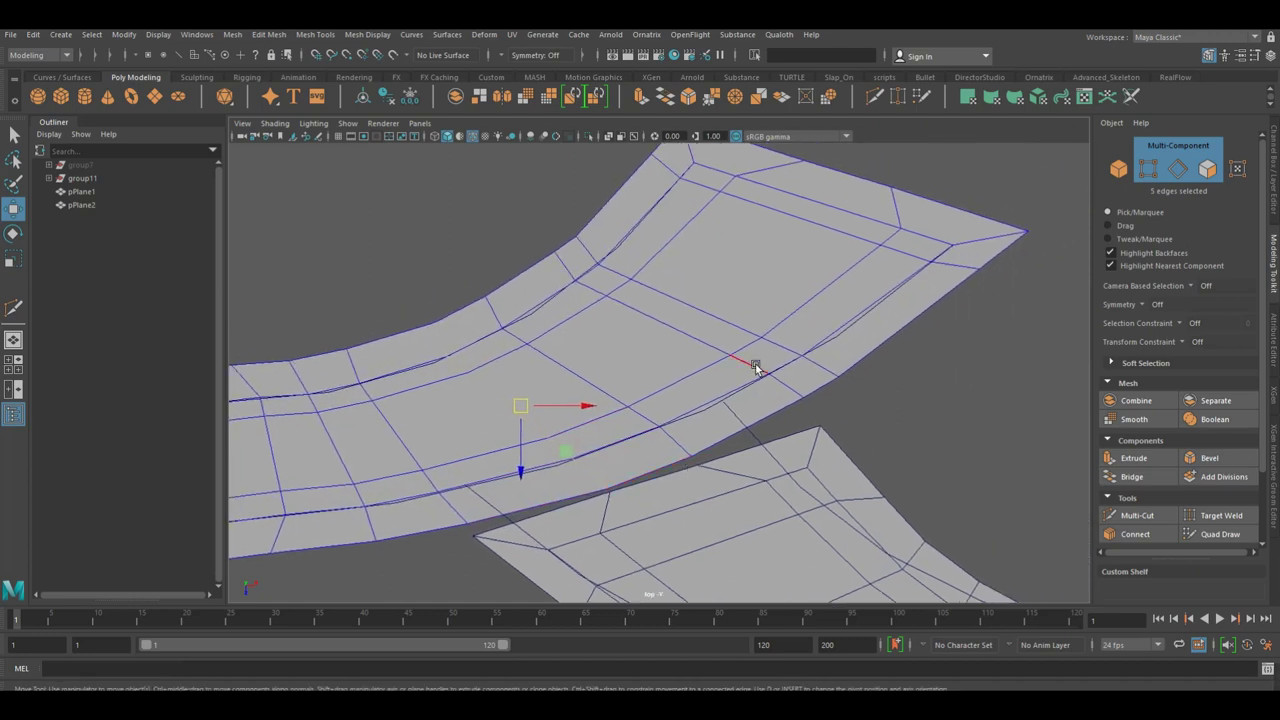
Cut a lengthwise edge loop along the strip, then remove it cleanly with Ctrl+Delete.
click(1137, 515)
mouse_move(1000, 480)
alt+mouse_down()
mouse_move(893, 448)
mouse_move(840, 393)
alt+mouse_up()
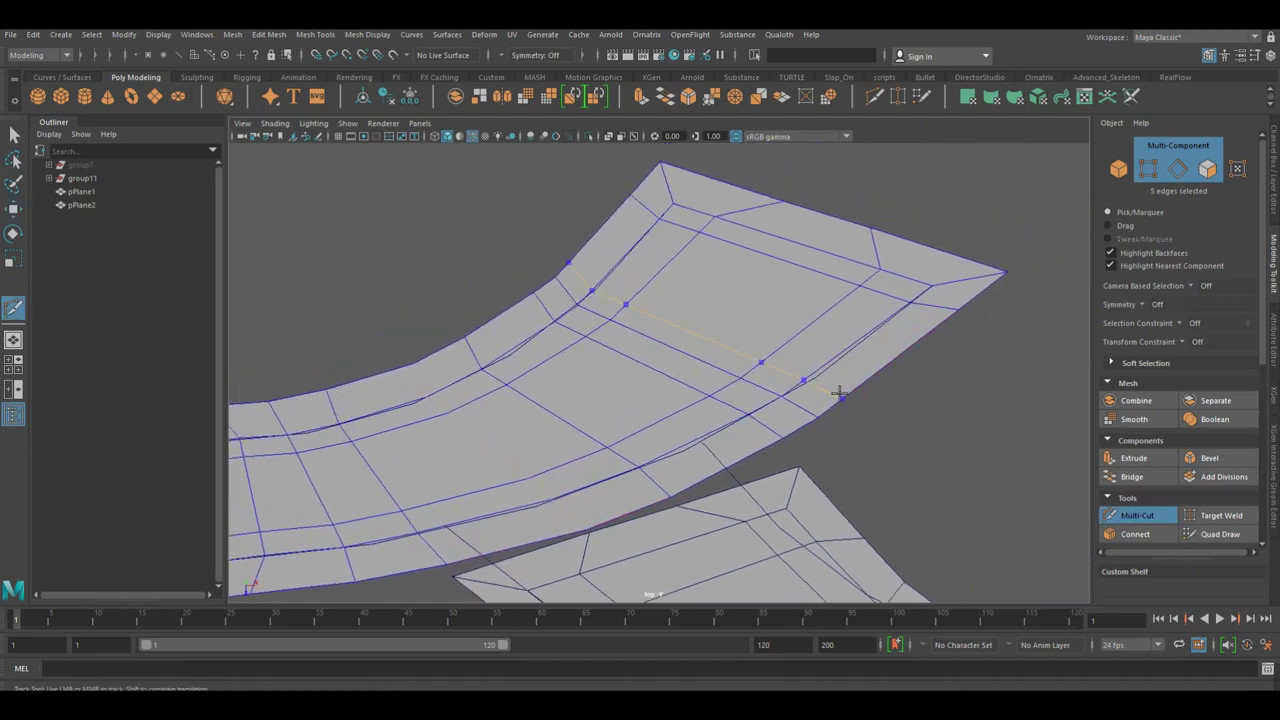
ctrl+click(829, 399)
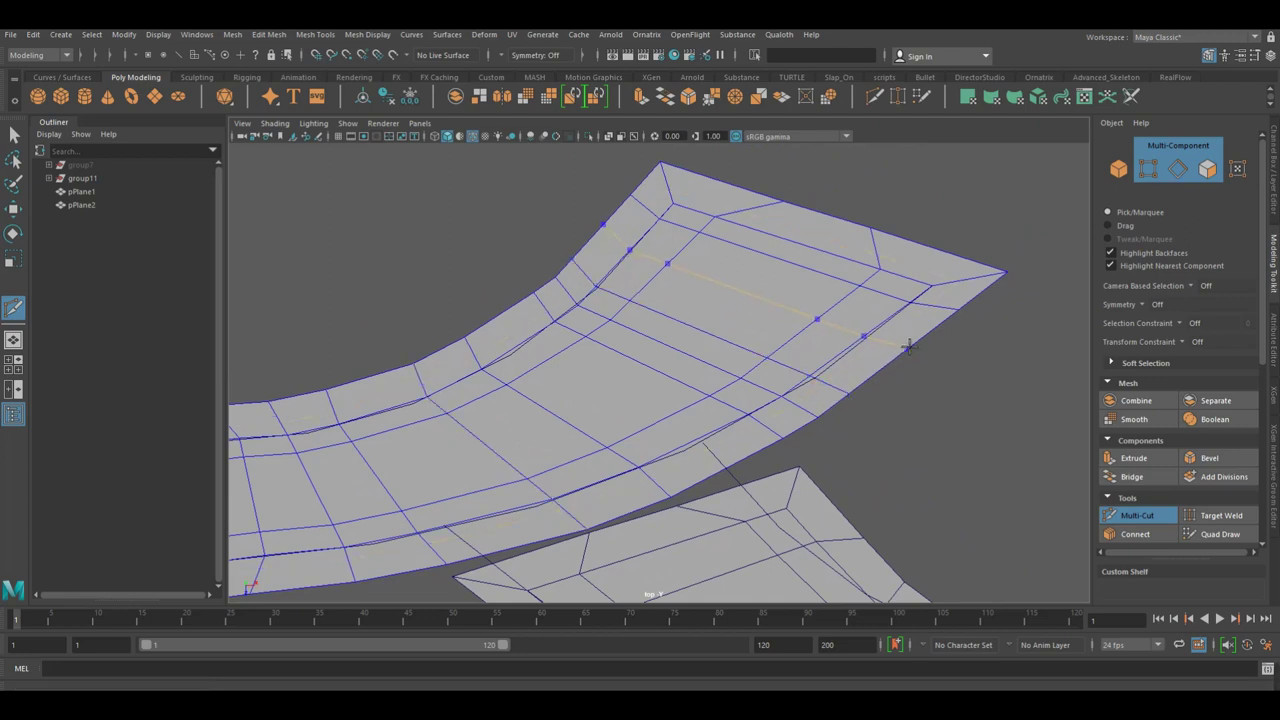
key(w)
double_click(693, 382)
click(835, 402)
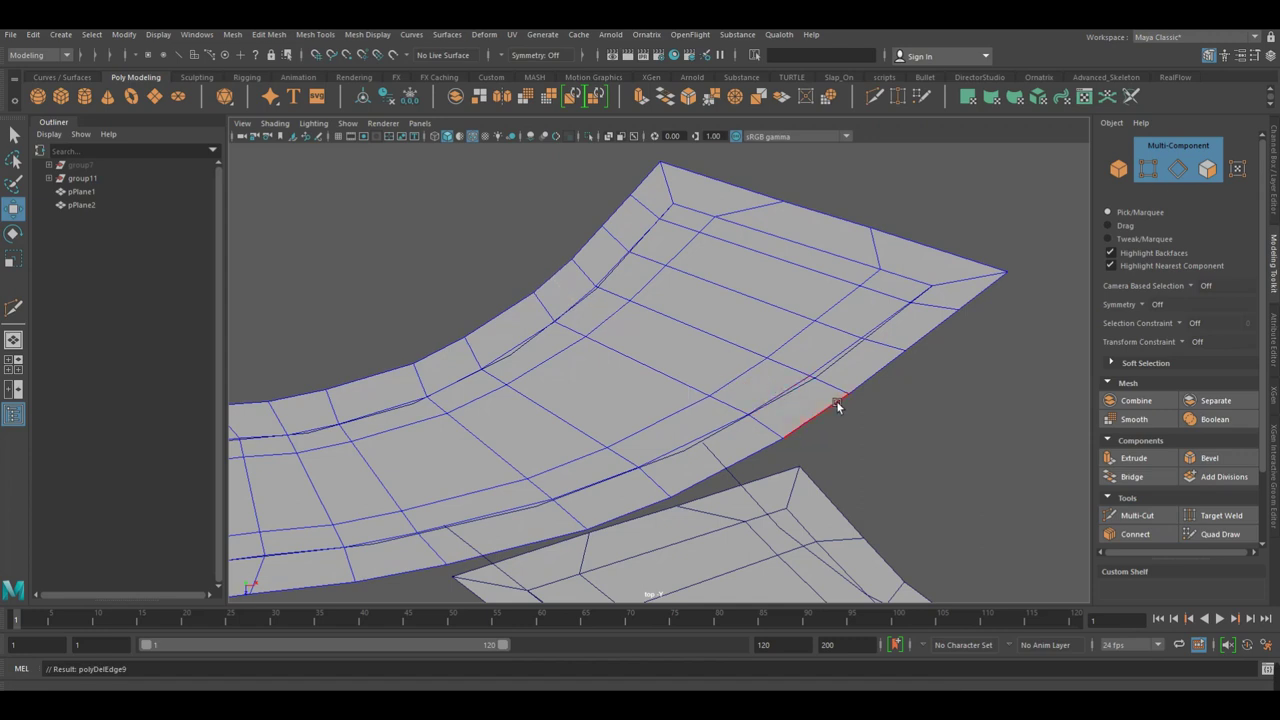
alt+middle_drag(835, 402, 920, 458)
key(ctrl+z)
key(ctrl+Delete)
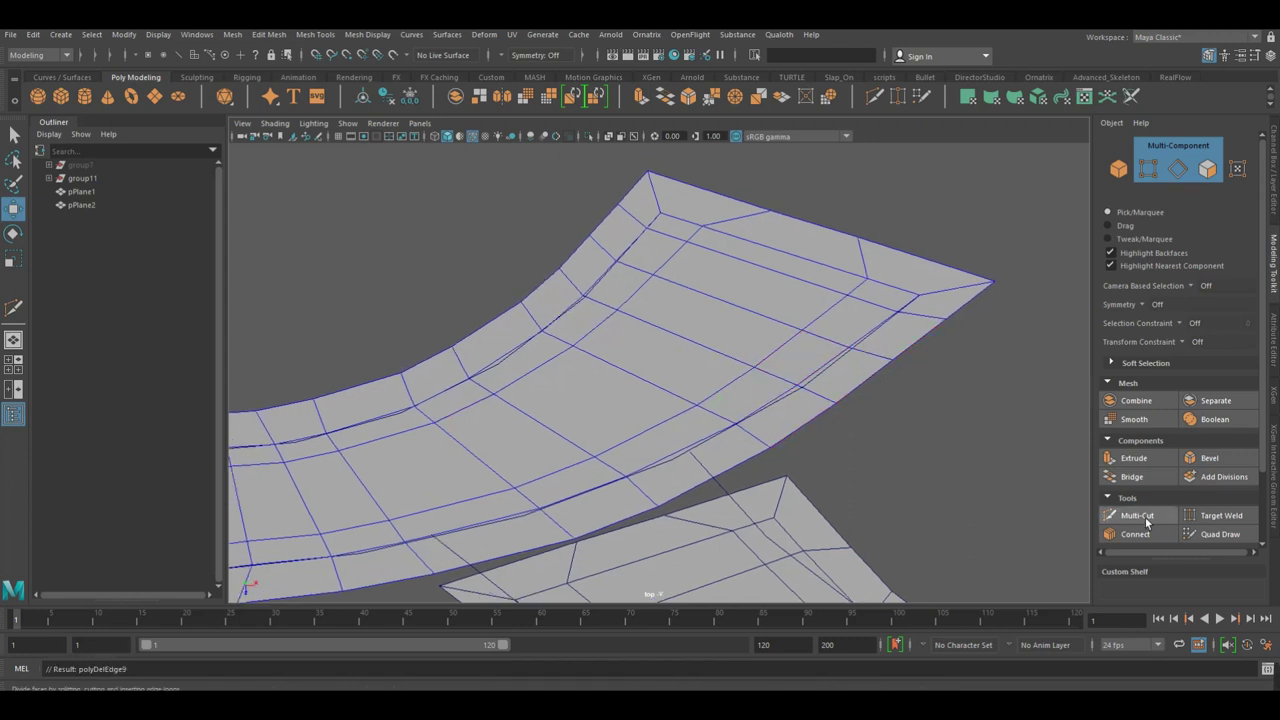
Cut another trial edge loop and delete it again with Ctrl+Delete.
click(1145, 517)
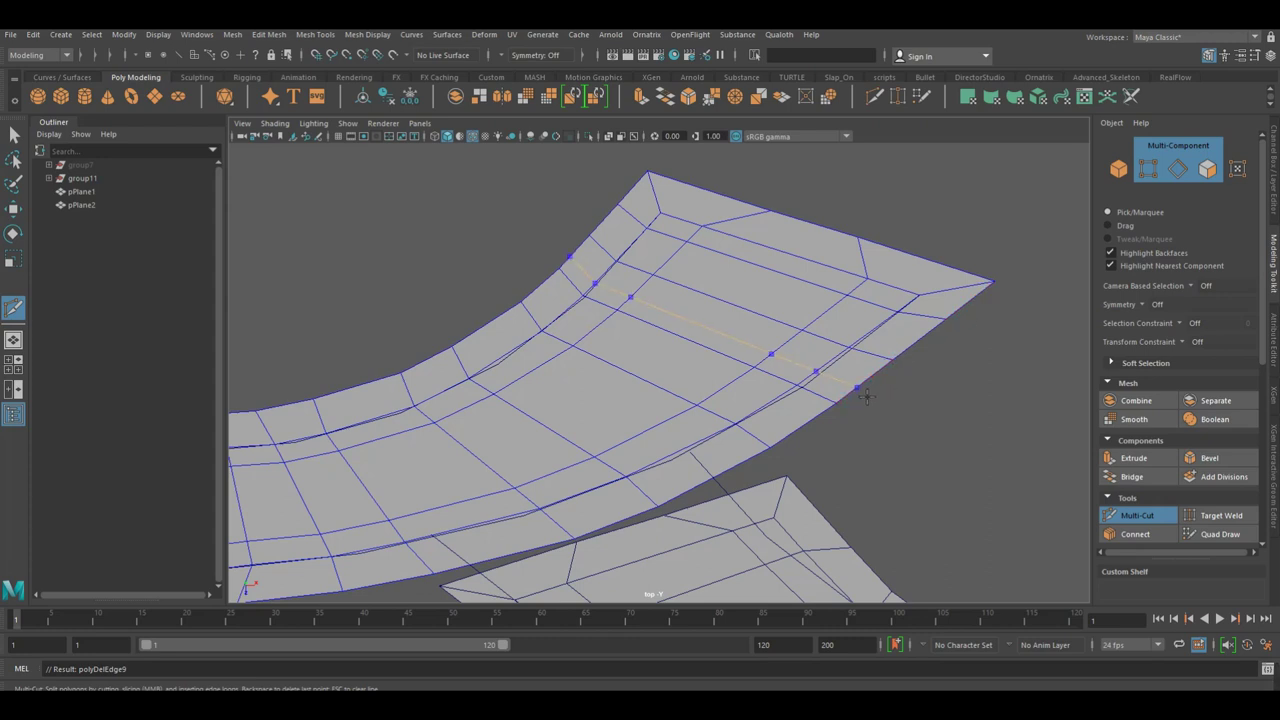
key(w)
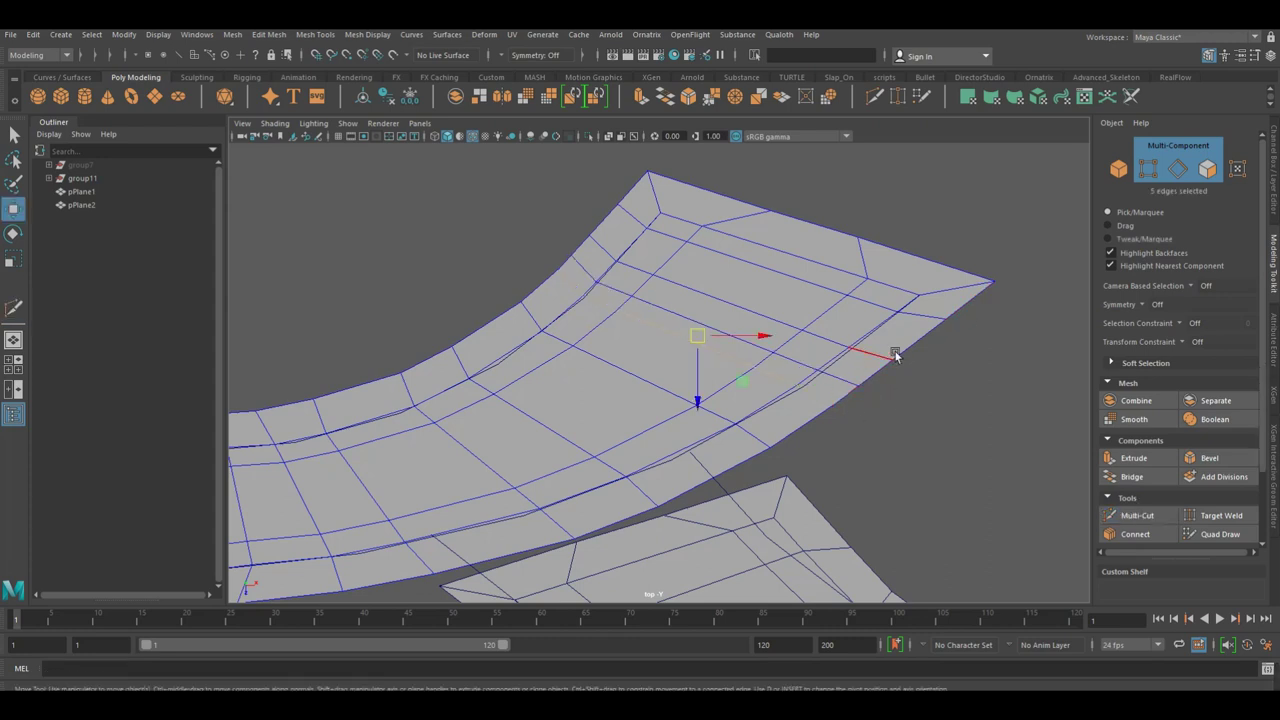
key(ctrl+Delete)
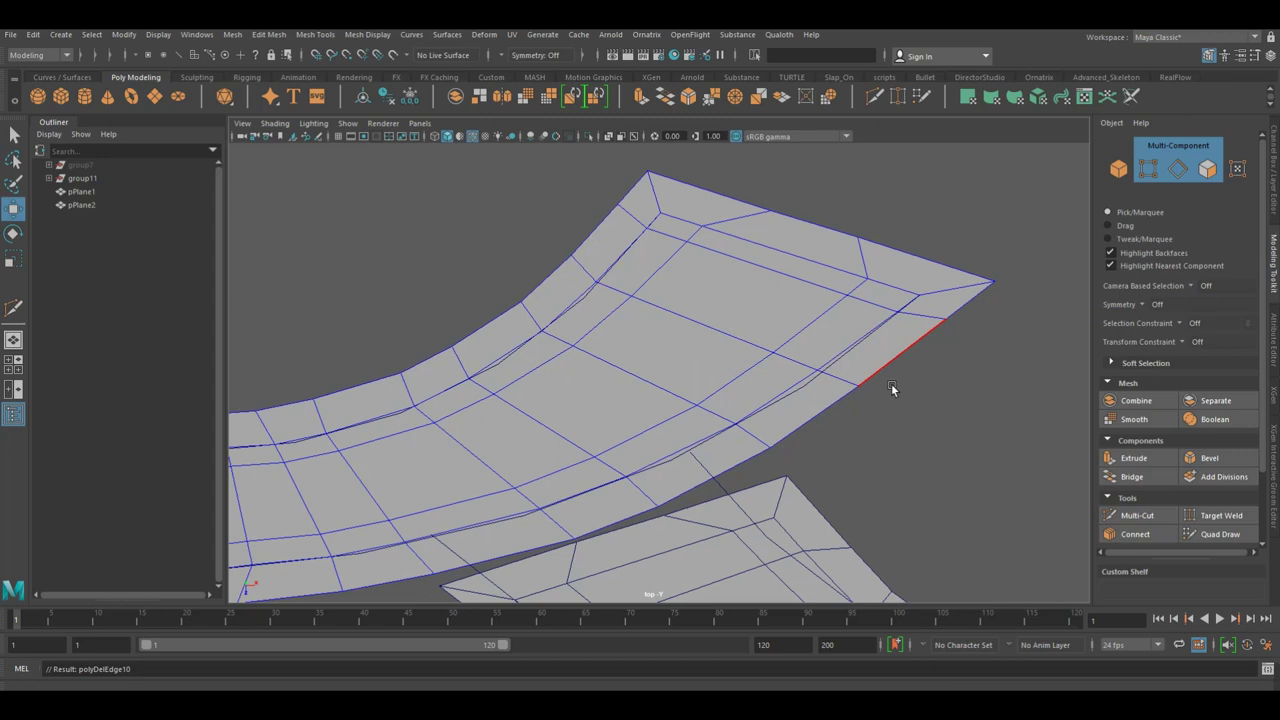
alt+drag(891, 383, 872, 385)
mouse_move(808, 422)
alt+mouse_down()
mouse_move(876, 378)
mouse_move(636, 458)
alt+mouse_up()
Slide the strip's corner and end vertices along their edges with Transform Constraint set to Edge.
right_drag(893, 316, 800, 271)
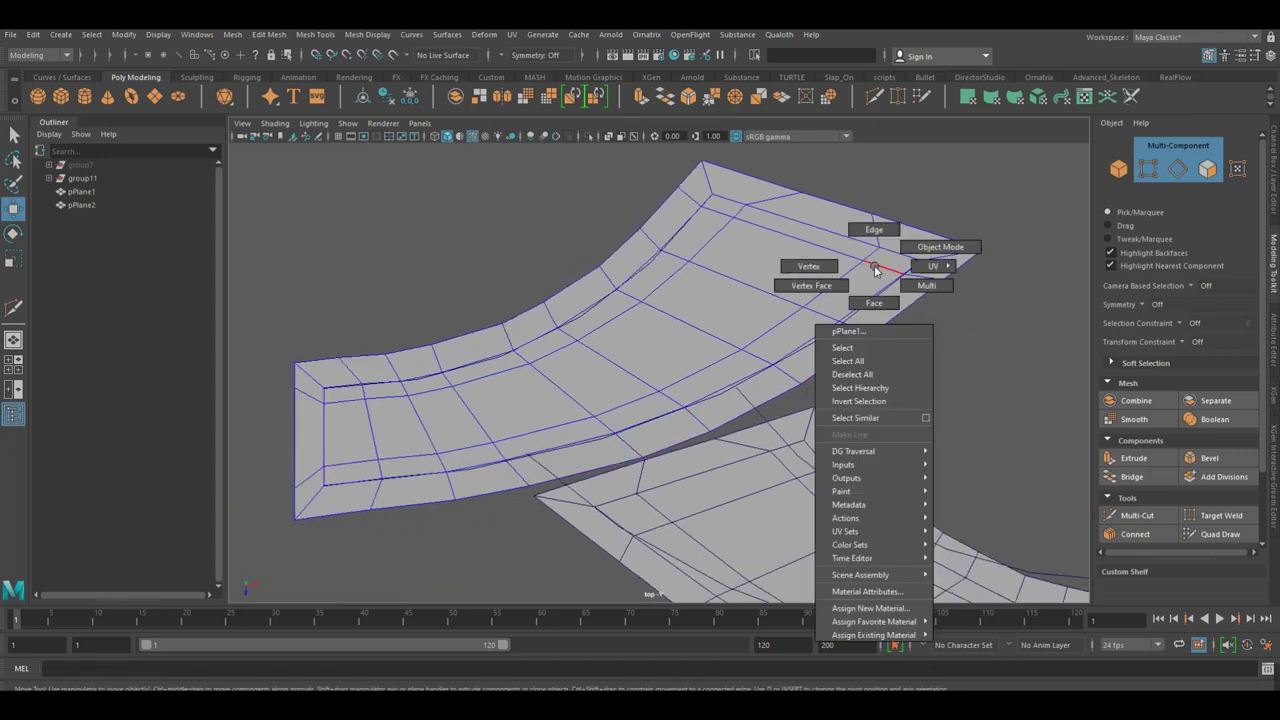
alt+drag(800, 271, 781, 330)
click(629, 229)
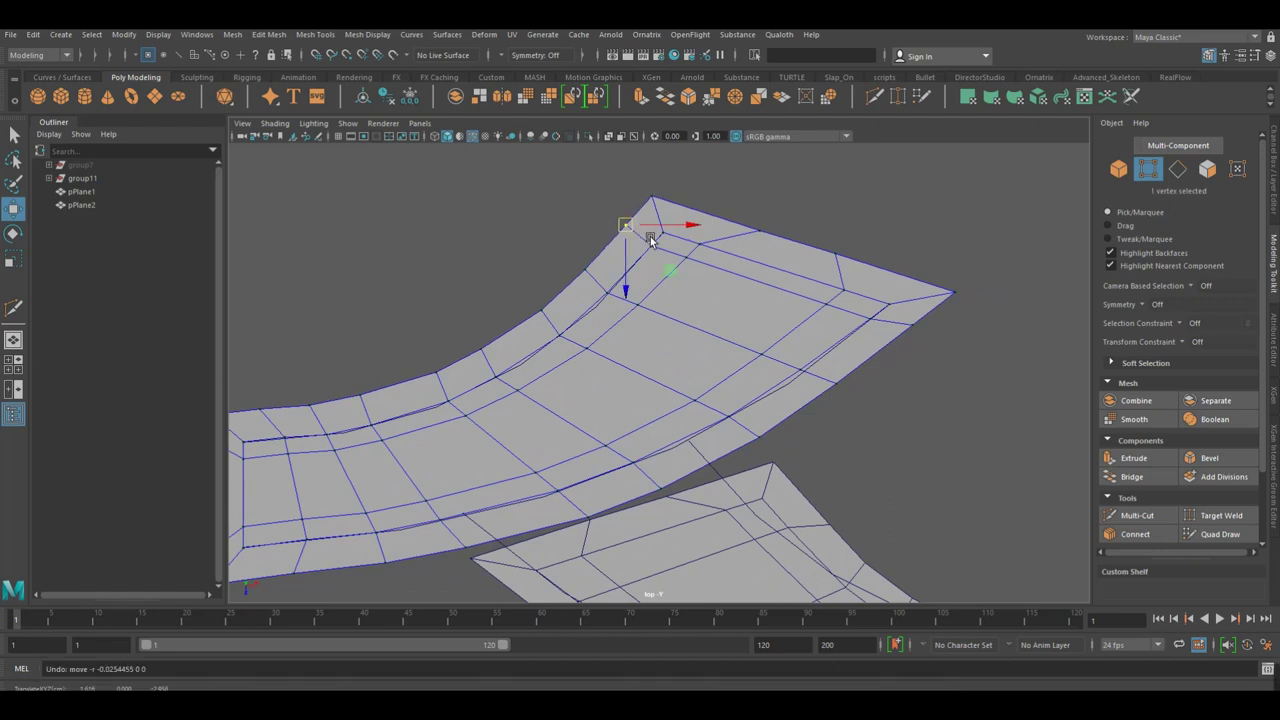
click(1181, 342)
click(1200, 366)
drag(633, 258, 630, 270)
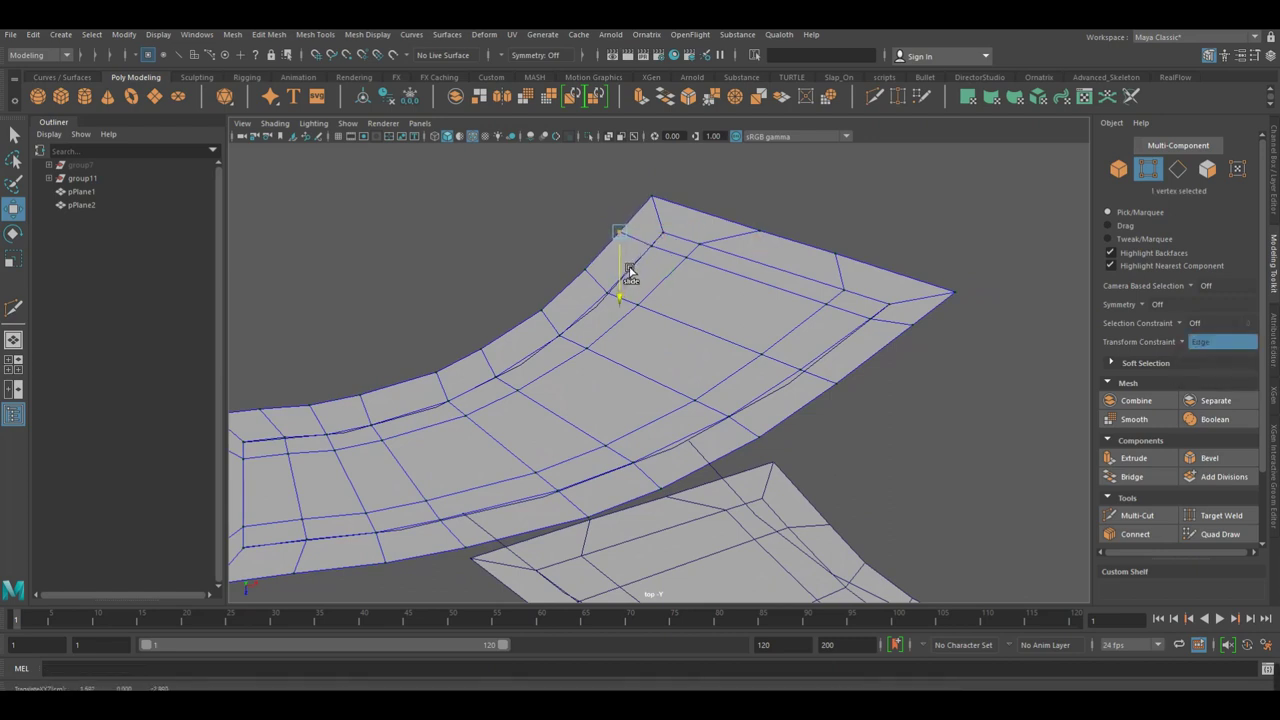
click(929, 328)
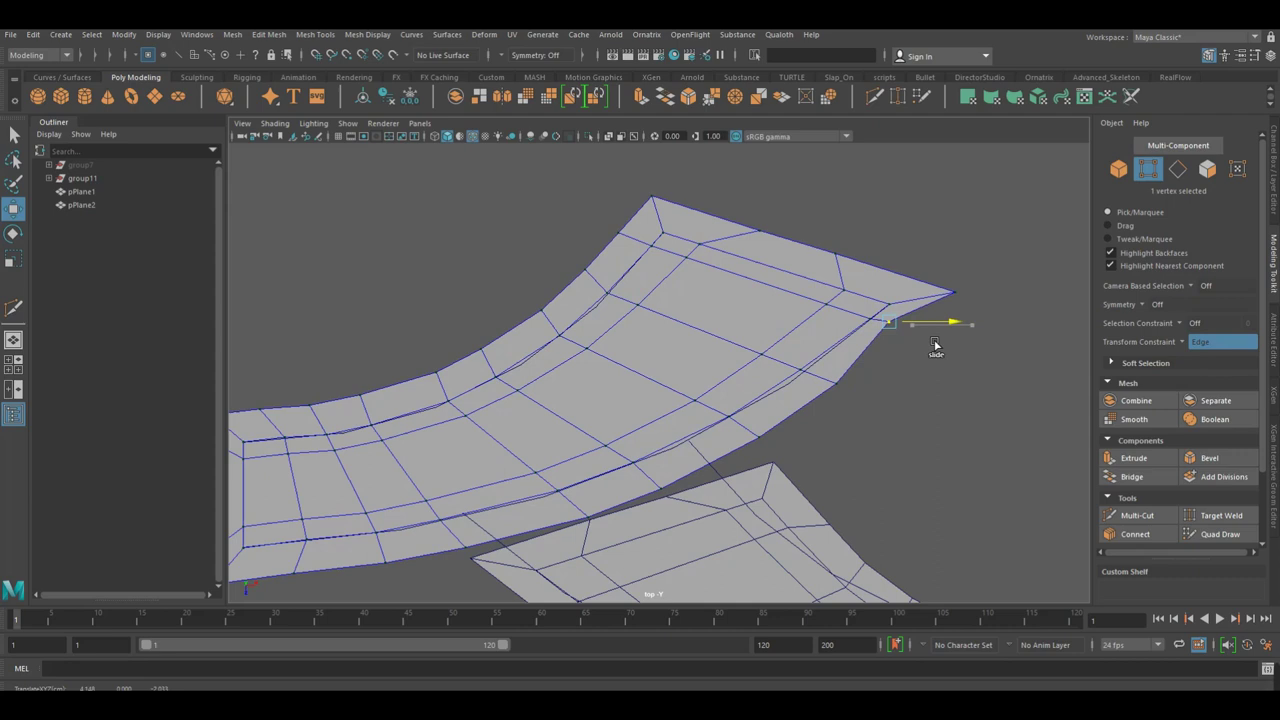
drag(912, 375, 918, 400)
click(617, 235)
right_drag(628, 285, 748, 192)
Delete the lower strip, then undo to bring it back.
mouse_move(837, 234)
alt+mouse_down()
mouse_move(780, 352)
mouse_move(701, 374)
alt+mouse_up()
click(629, 366)
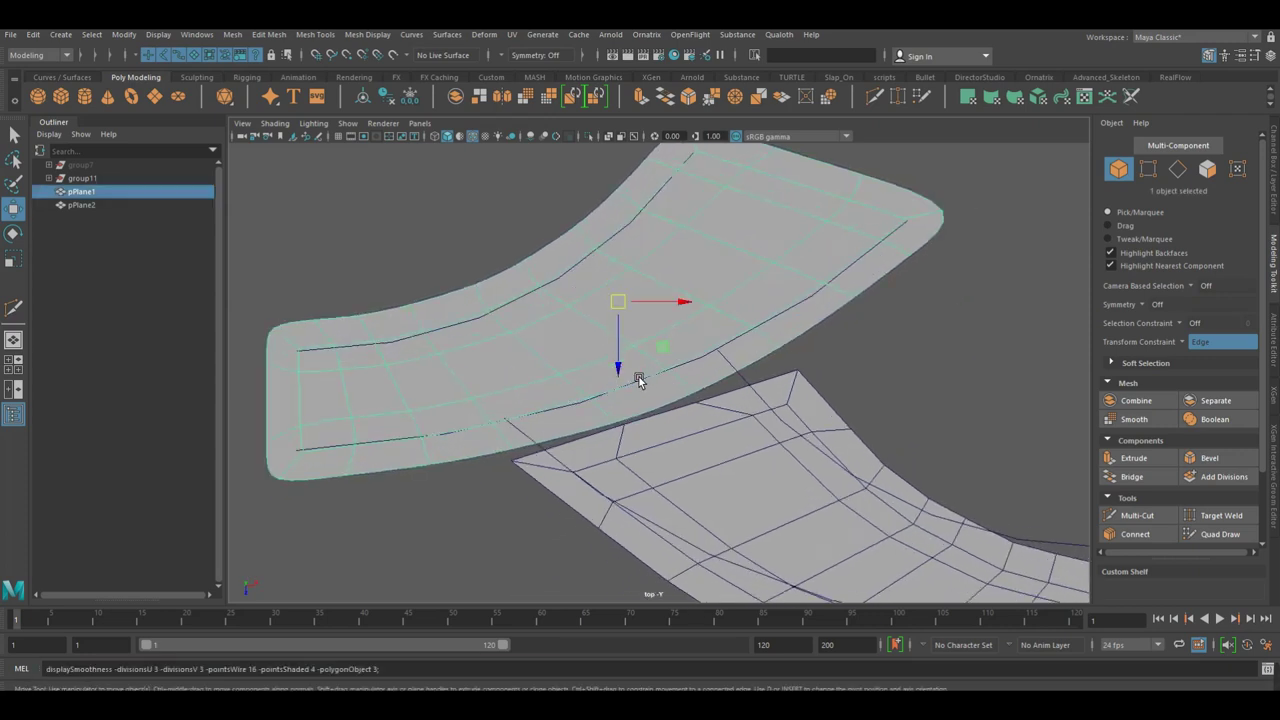
click(771, 514)
key(Delete)
click(105, 182)
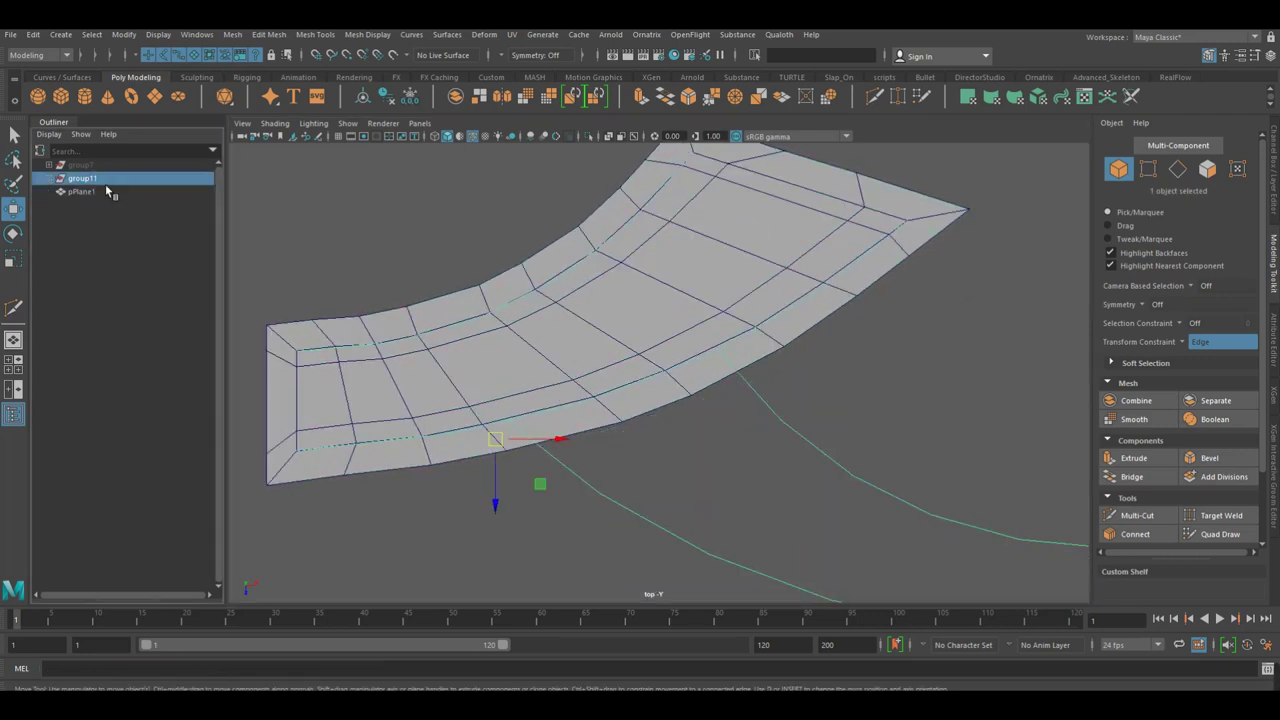
key(ctrl+z)
key(ctrl+z)
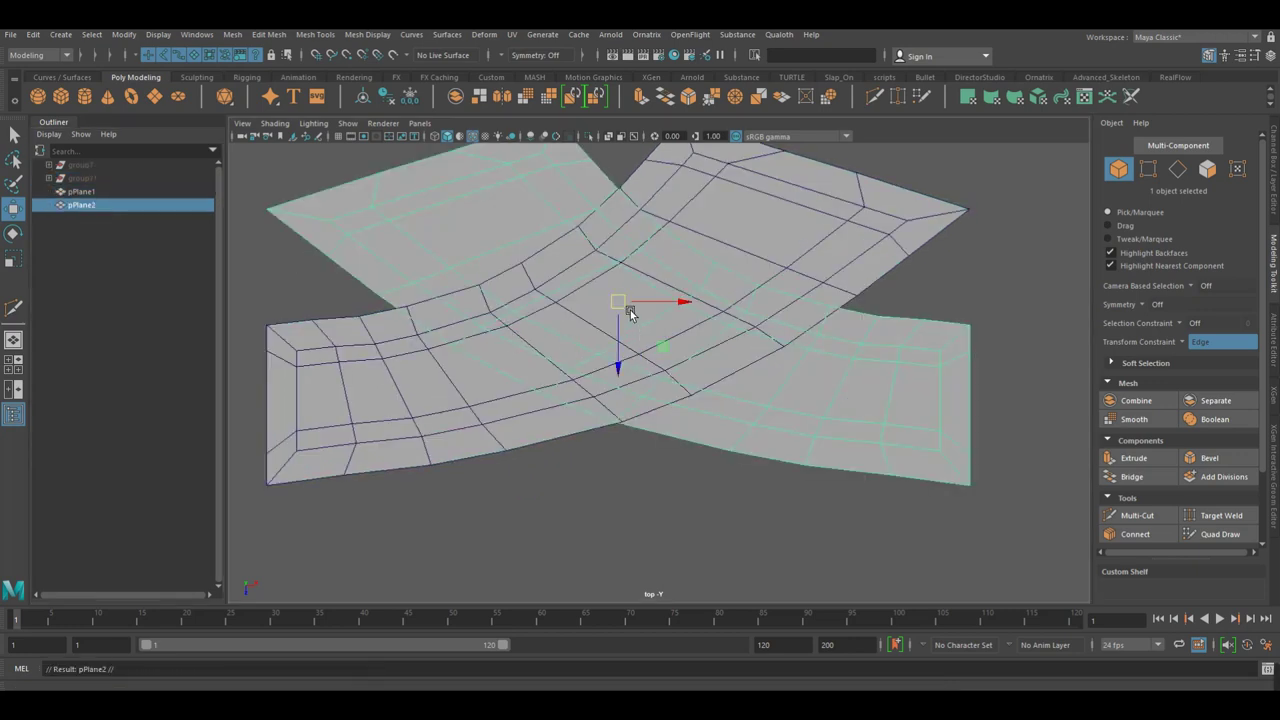
Move the second strip down-right beside the first and adjust its pivot.
drag(630, 313, 872, 562)
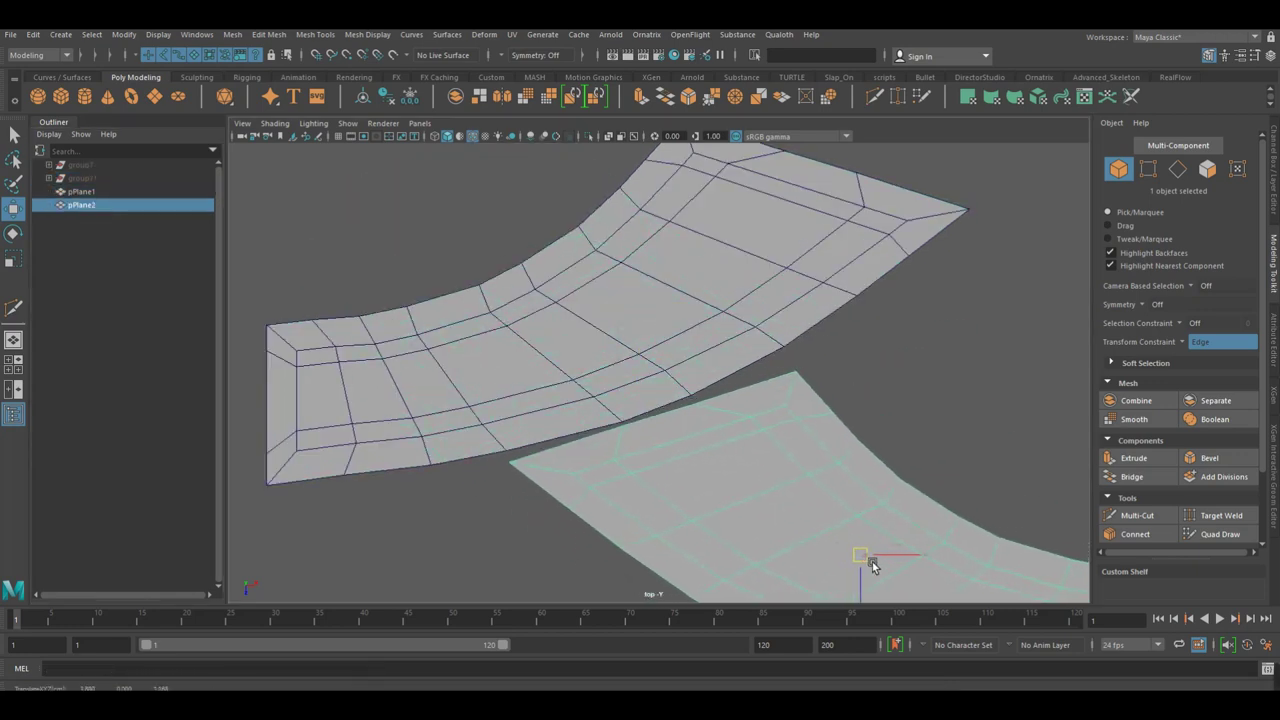
alt+middle_drag(872, 562, 812, 468)
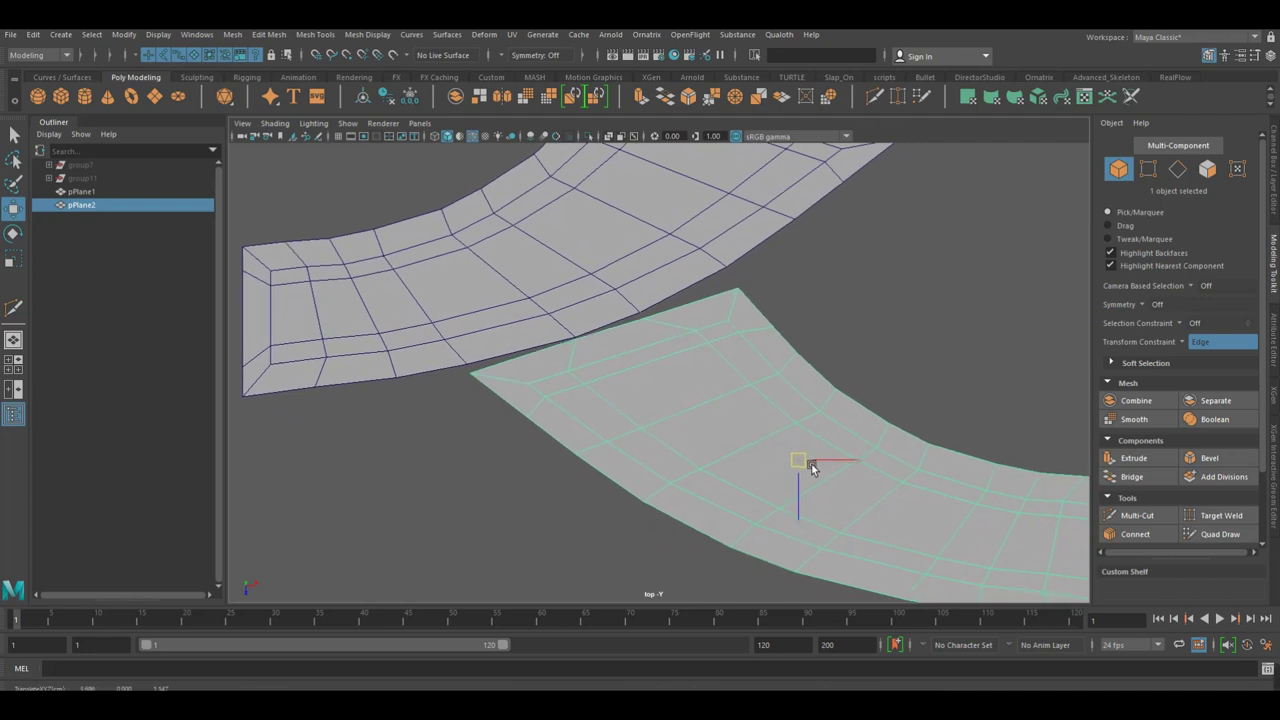
mouse_move(812, 468)
mouse_down()
mouse_move(818, 484)
mouse_move(668, 435)
mouse_up()
key(d)
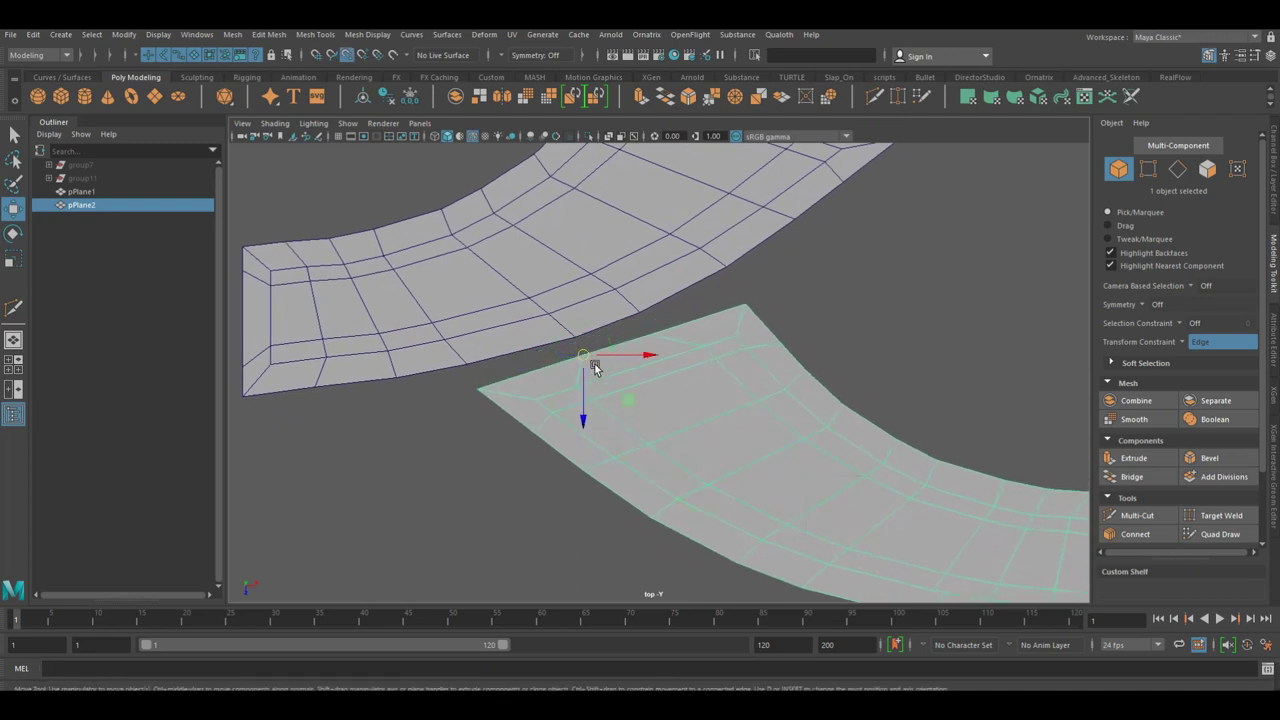
drag(595, 364, 585, 355)
Nudge the lower strip's end corner vertex upward and turn the Transform Constraint off.
mouse_move(481, 348)
right_down()
mouse_move(481, 385)
mouse_move(416, 348)
right_up()
click(484, 382)
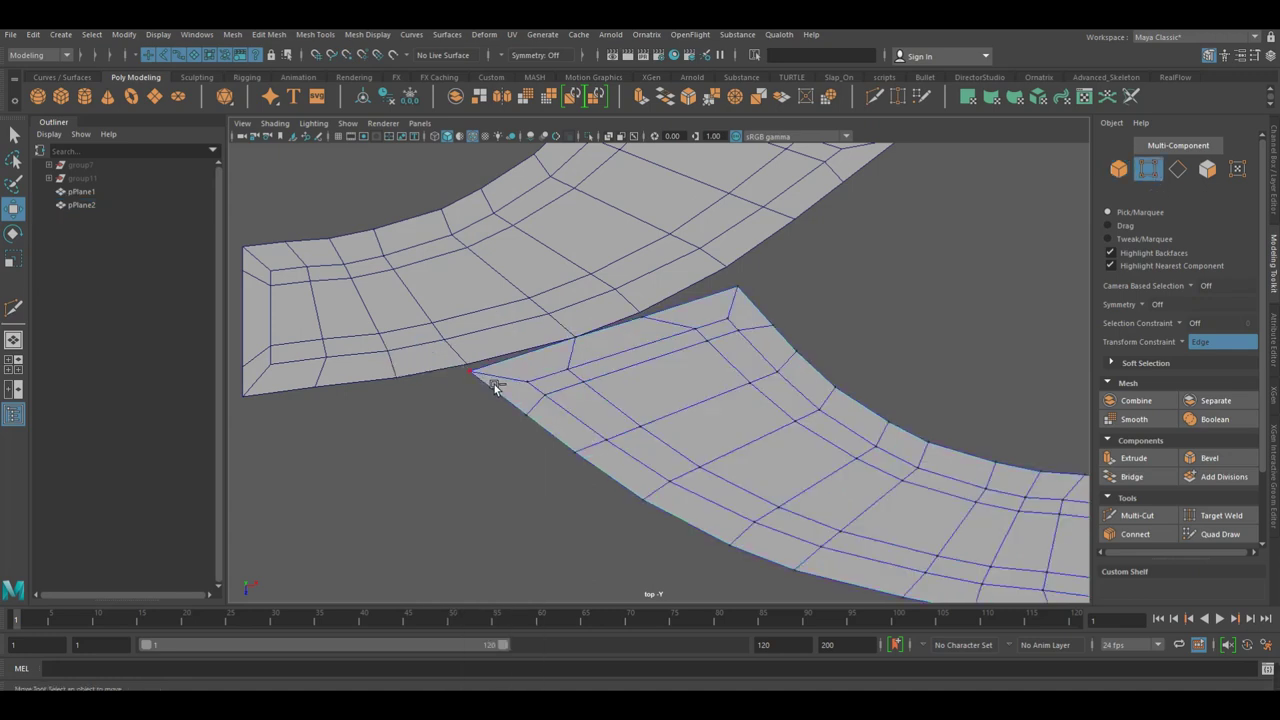
drag(484, 382, 478, 370)
scroll(534, 434, up, 5)
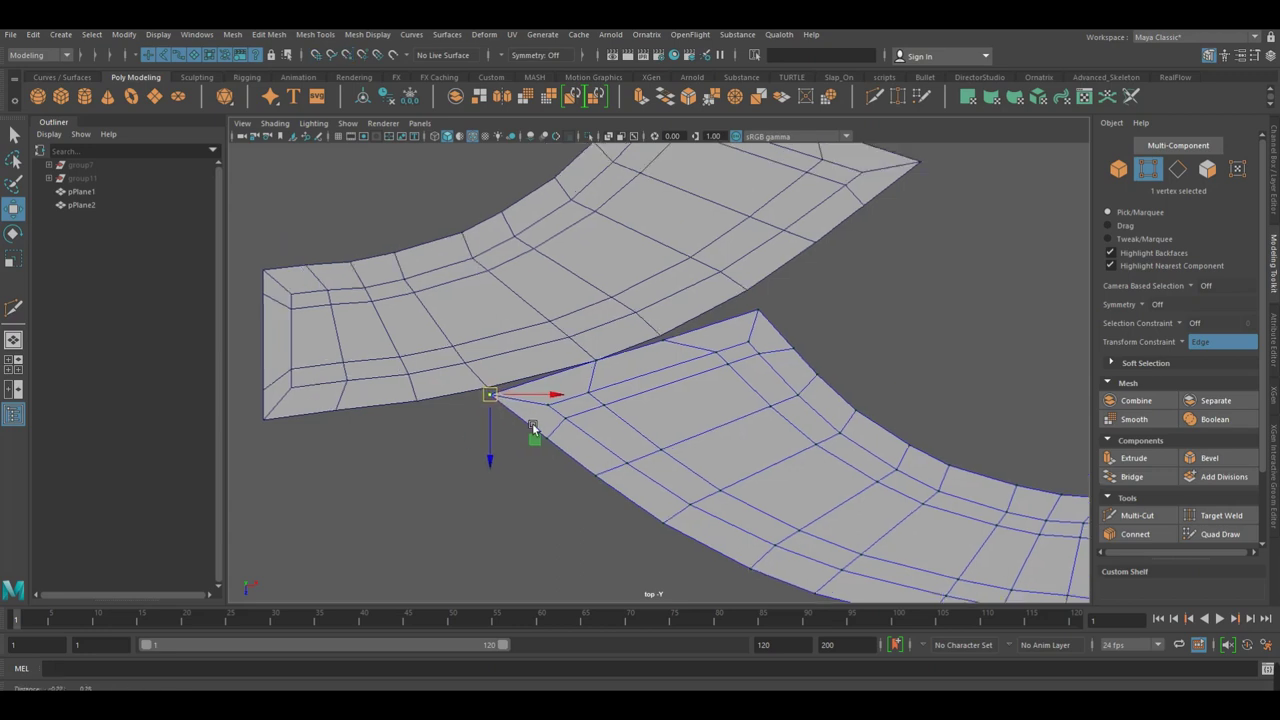
click(1220, 341)
click(1200, 349)
Snap three border vertices of the lower strip onto the upper strip's edge.
drag(598, 414, 603, 396)
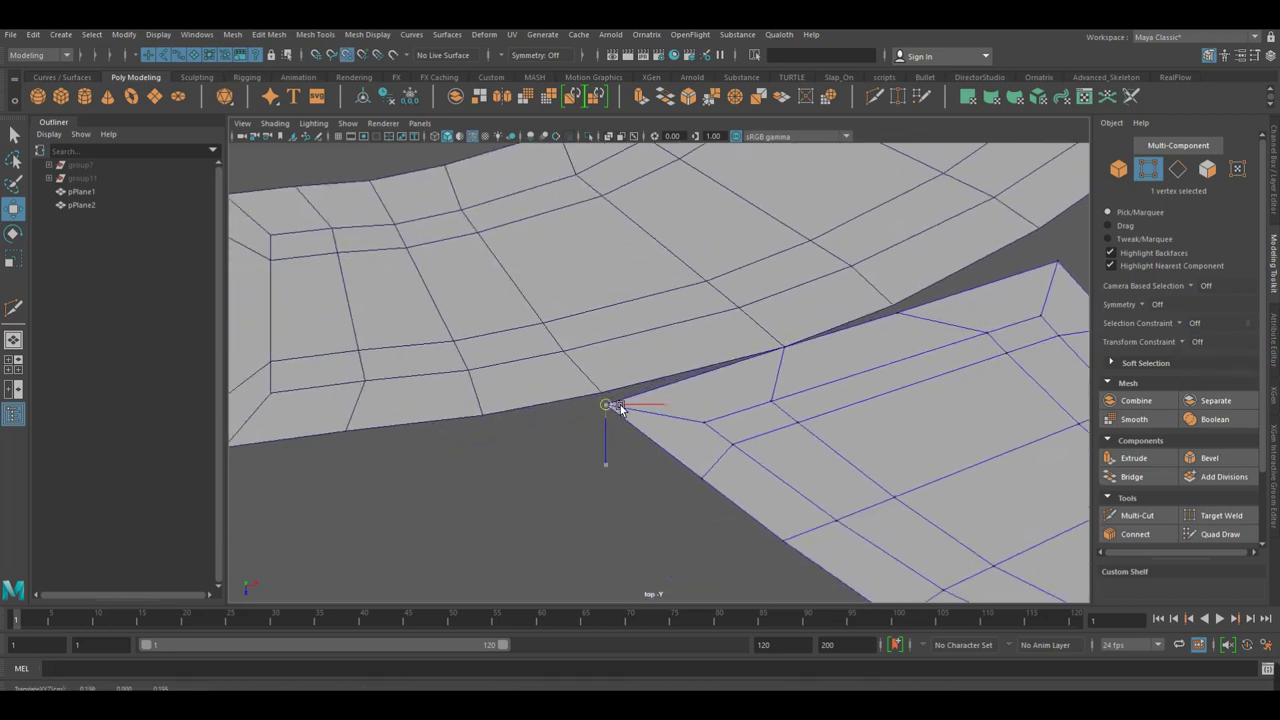
click(900, 313)
drag(900, 313, 903, 304)
click(1057, 263)
drag(1057, 263, 1063, 260)
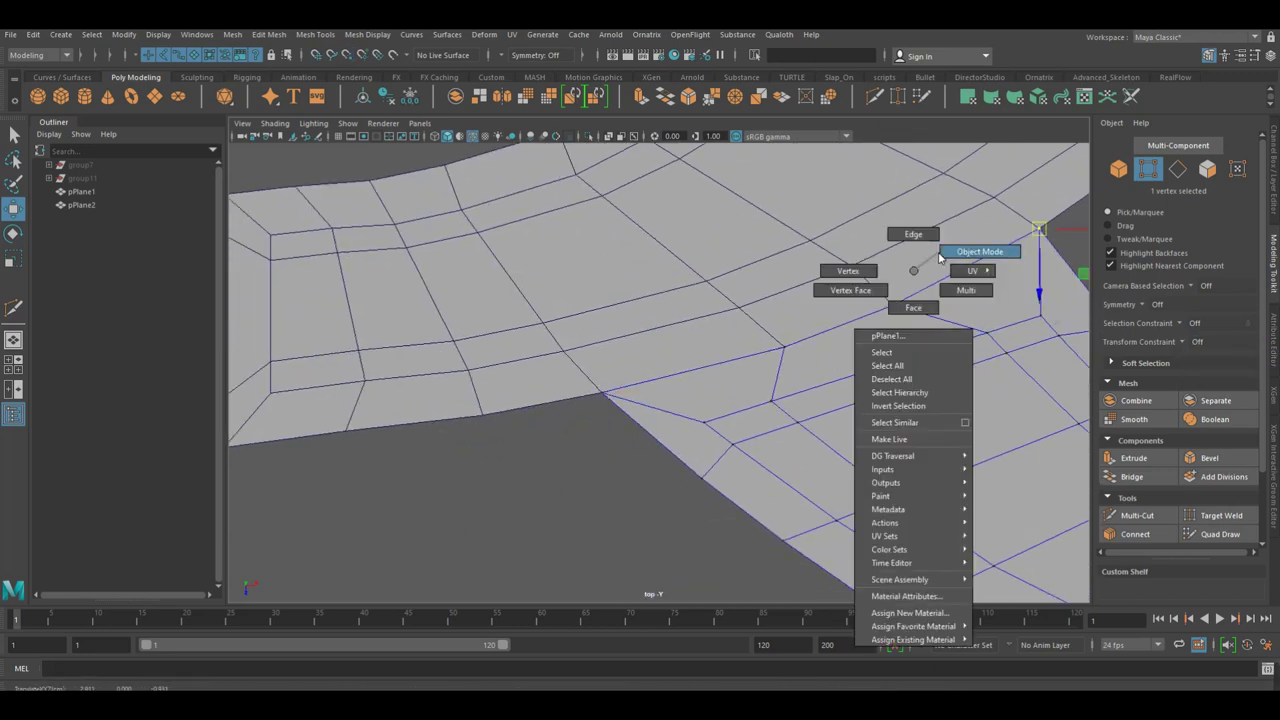
right_drag(914, 268, 974, 251)
scroll(700, 410, down, 6)
Group the two joined strips and move a duplicate of the group downward.
drag(593, 459, 680, 338)
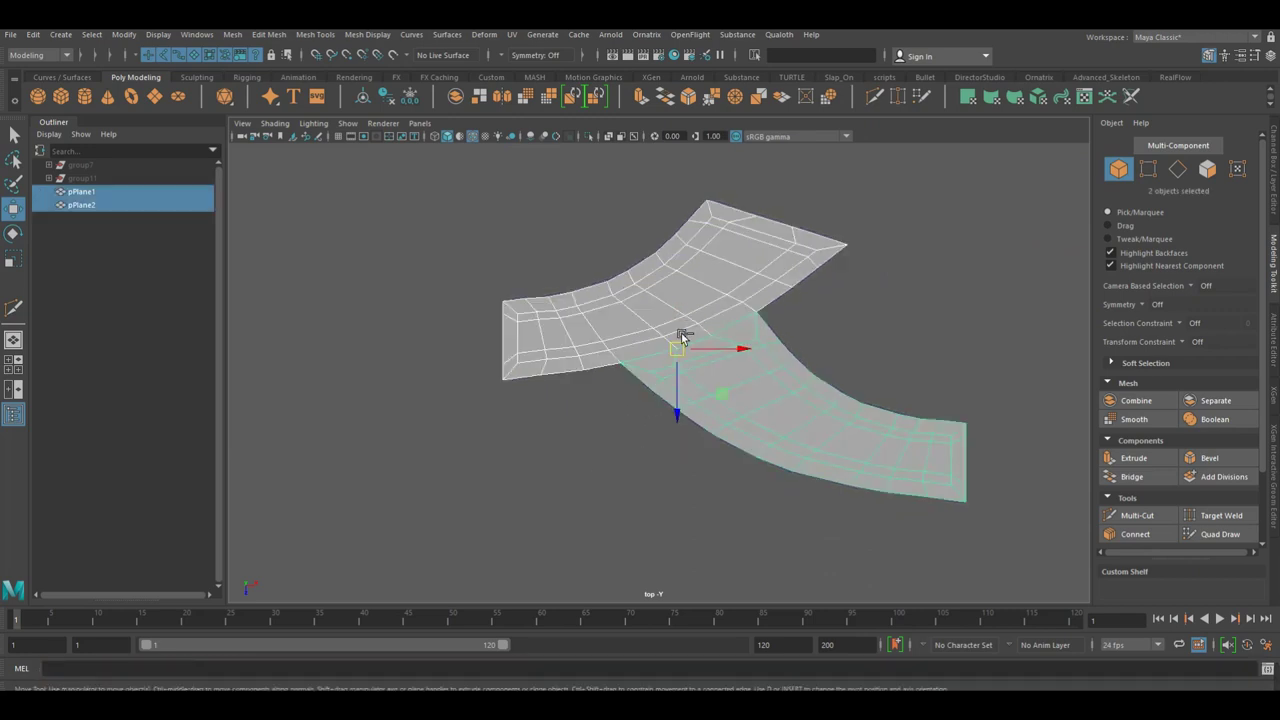
key(ctrl+g)
scroll(683, 338, up, 3)
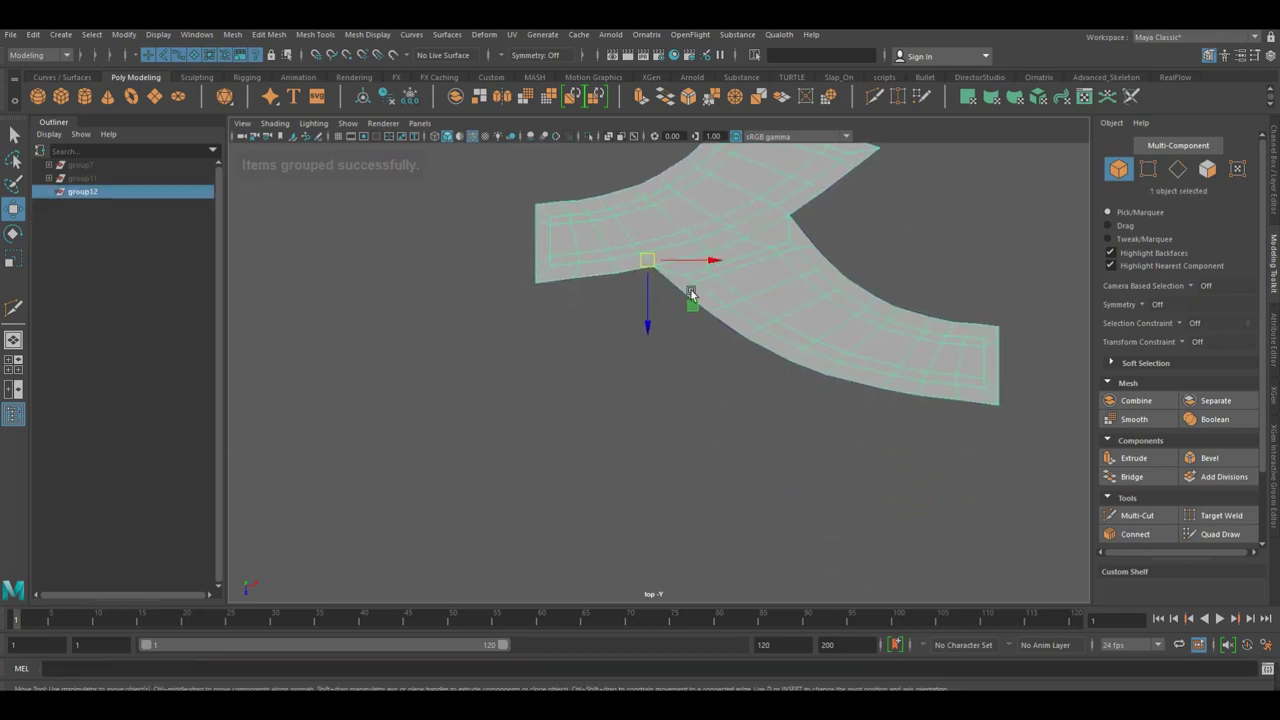
key(ctrl+d)
drag(660, 300, 633, 541)
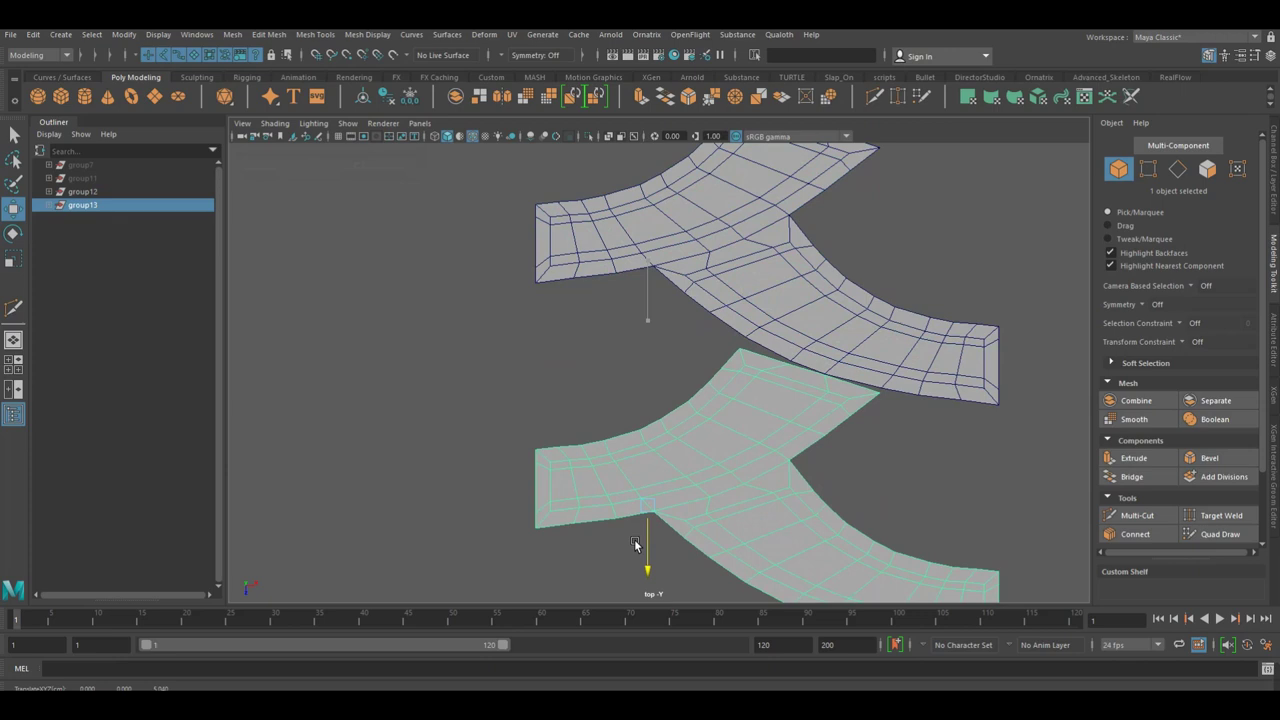
scroll(692, 390, up, 2)
scroll(692, 390, up, 3)
scroll(686, 400, down, 2)
scroll(760, 395, up, 2)
Orbit around both groups and select the upper strip group.
mouse_move(735, 399)
alt+mouse_down()
mouse_move(857, 420)
mouse_move(831, 420)
alt+mouse_up()
right_click(706, 392)
scroll(699, 385, down, 4)
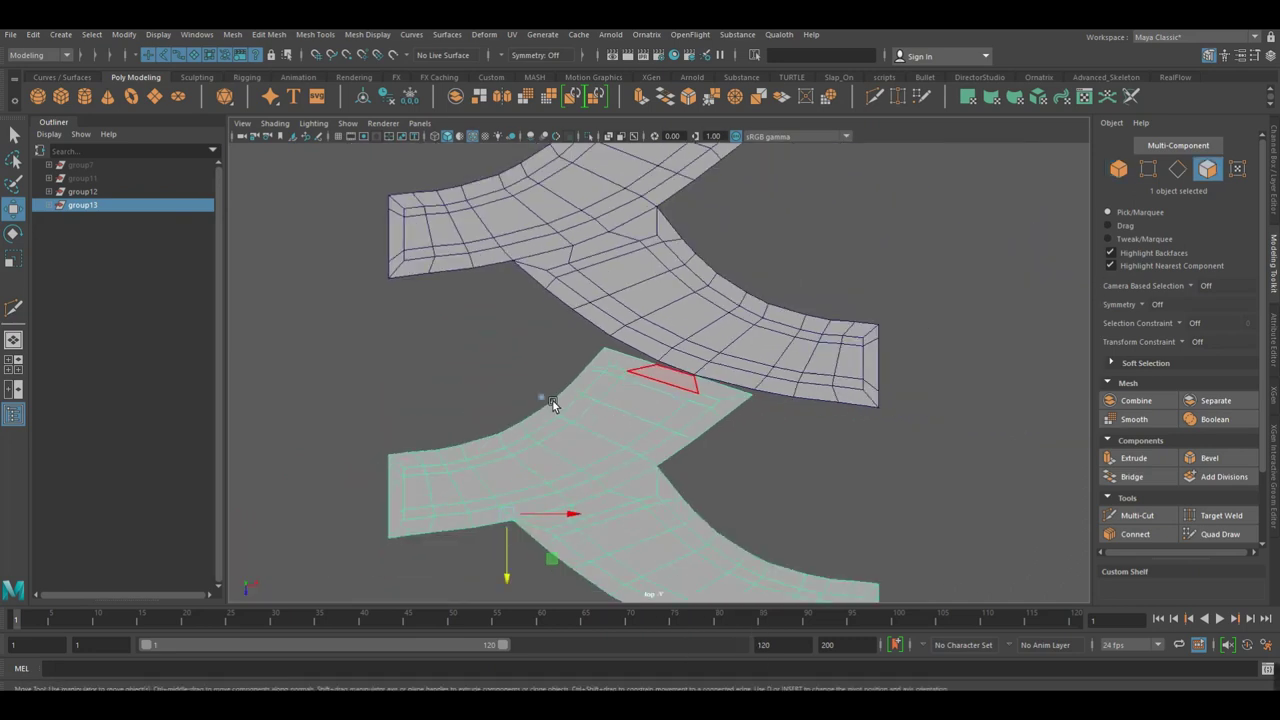
key(F8)
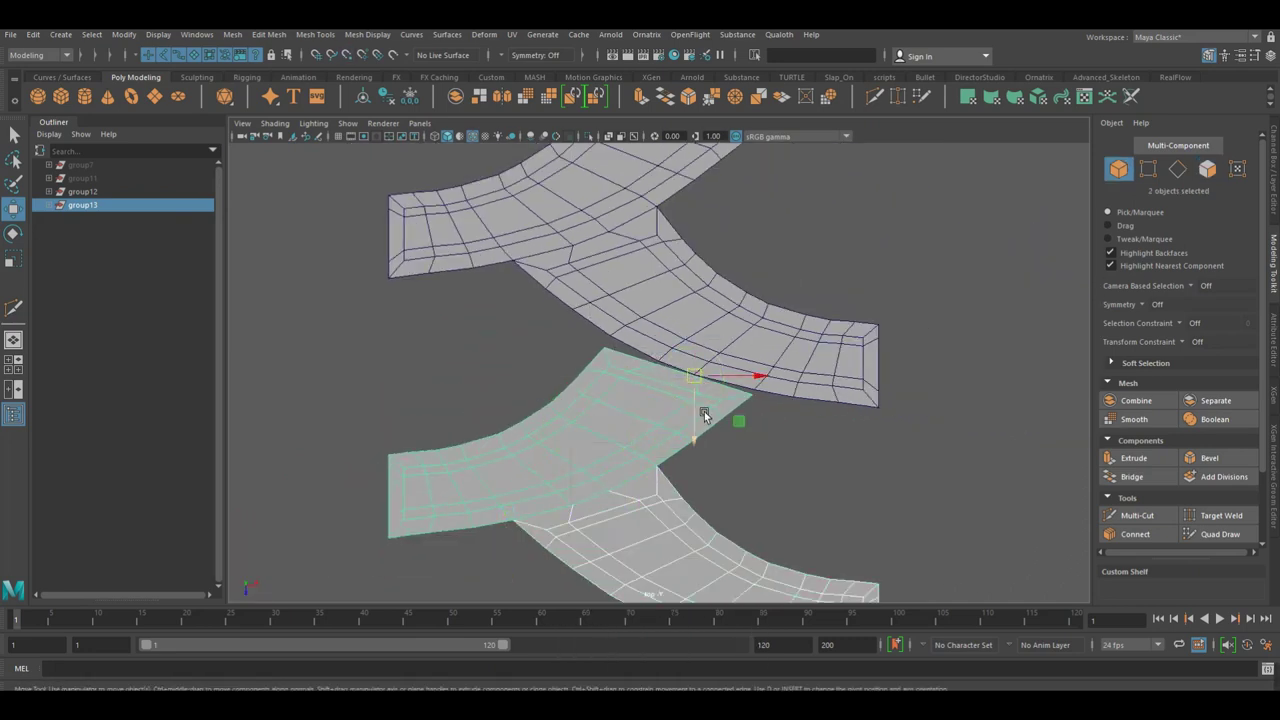
scroll(700, 409, up, 5)
scroll(726, 436, up, 3)
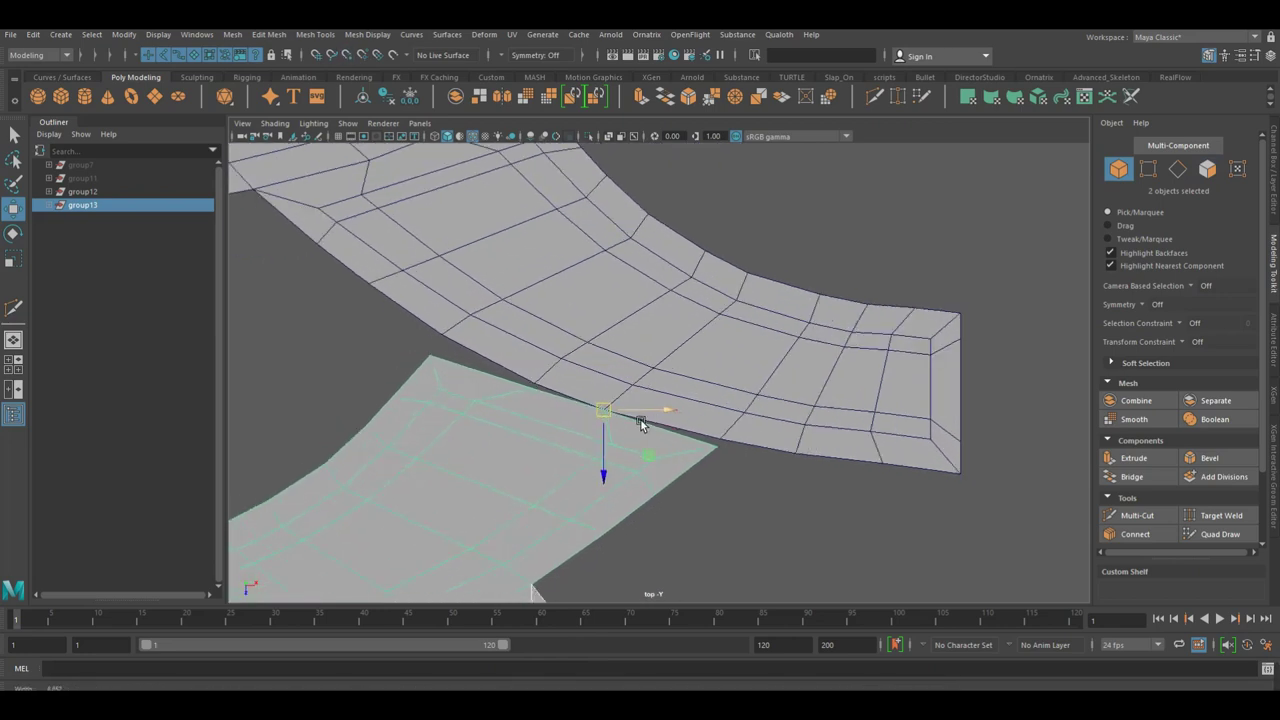
scroll(613, 396, up, 2)
click(587, 370)
Move the lower copy's corner vertex up onto the upper group's edge.
right_drag(606, 394, 551, 352)
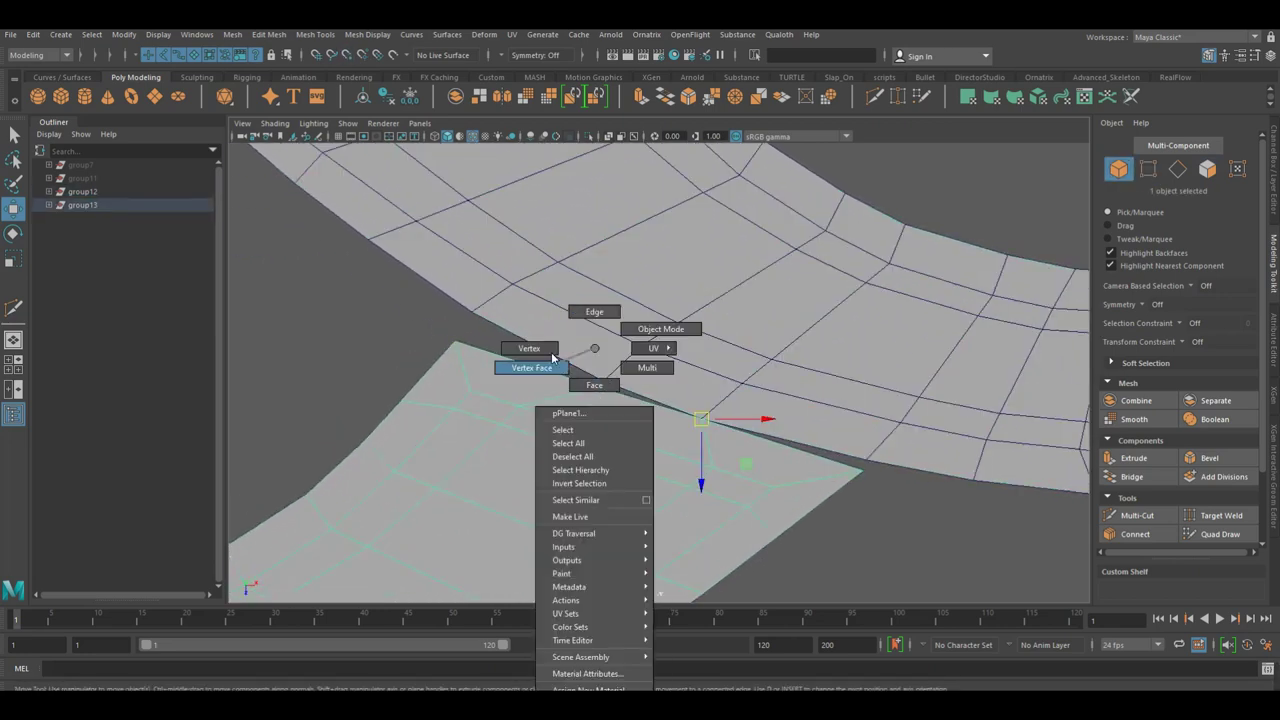
click(455, 345)
click(466, 348)
drag(469, 351, 479, 326)
click(866, 472)
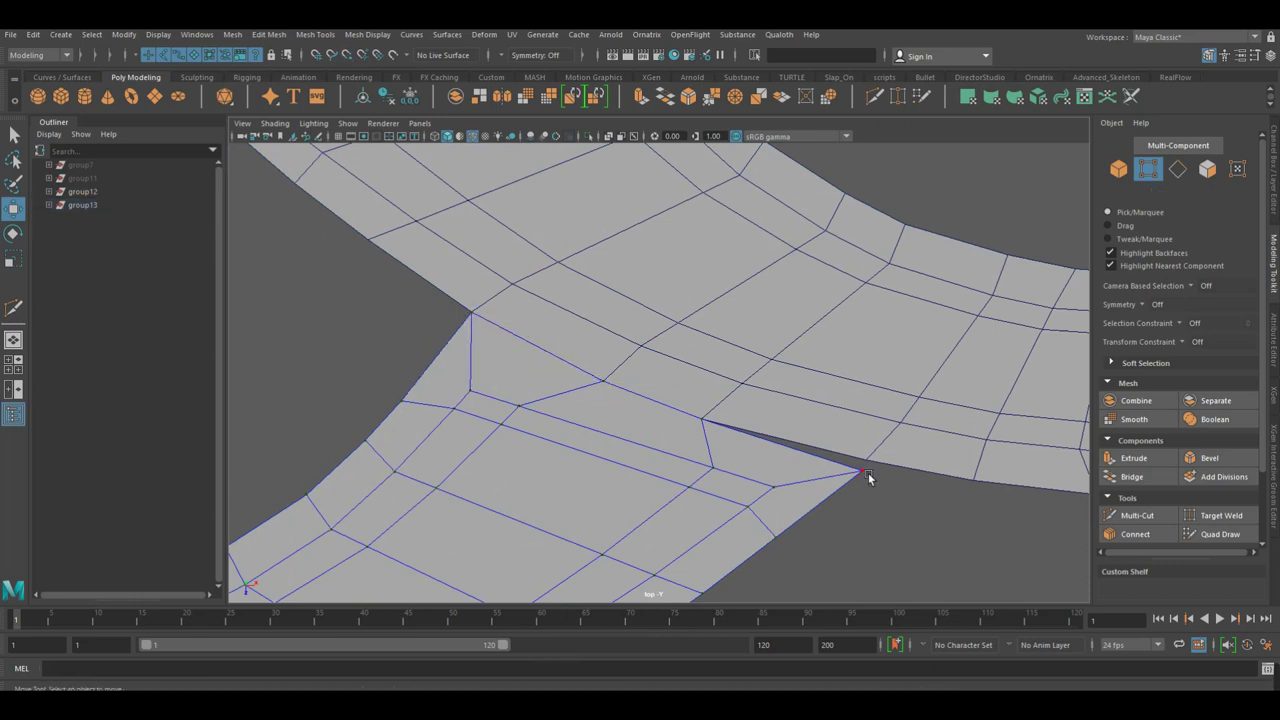
right_drag(709, 357, 771, 329)
scroll(523, 380, down, 3)
Save the scene, try duplicating both strip groups, then undo the extra copy.
click(523, 380)
key(q)
key(ctrl+s)
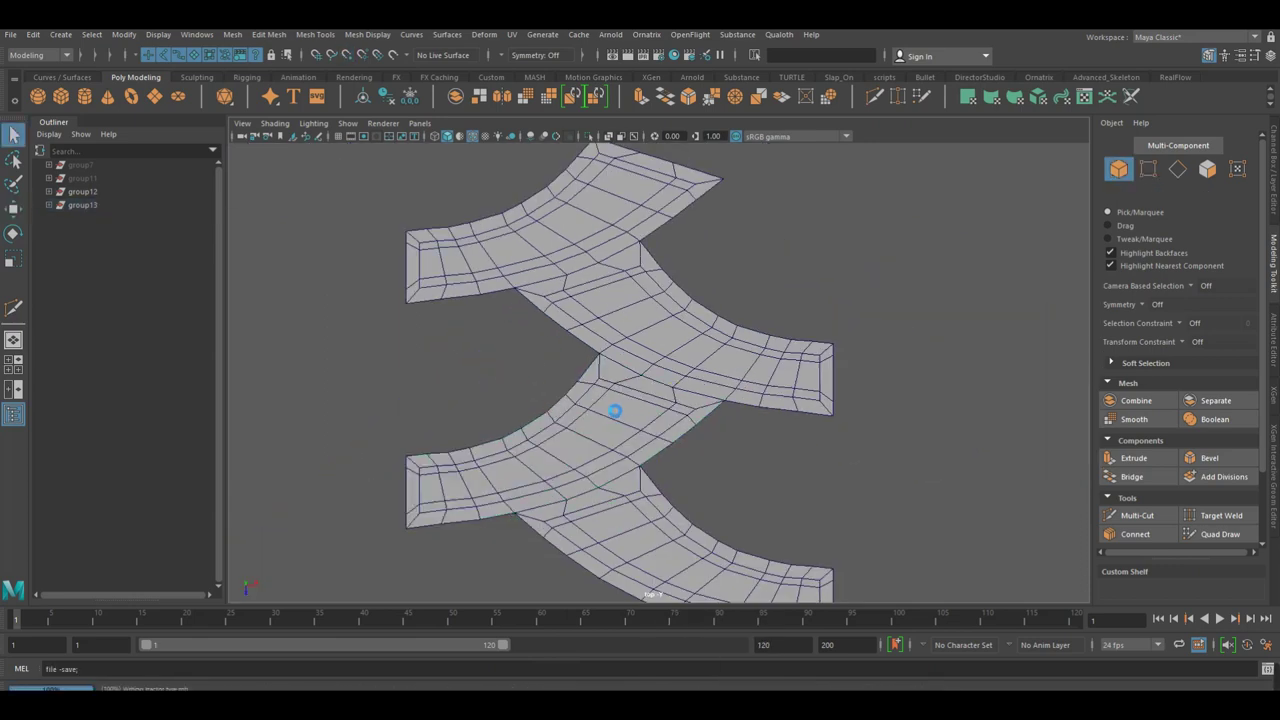
alt+drag(614, 410, 709, 426)
click(586, 240)
key(w)
shift+click(645, 490)
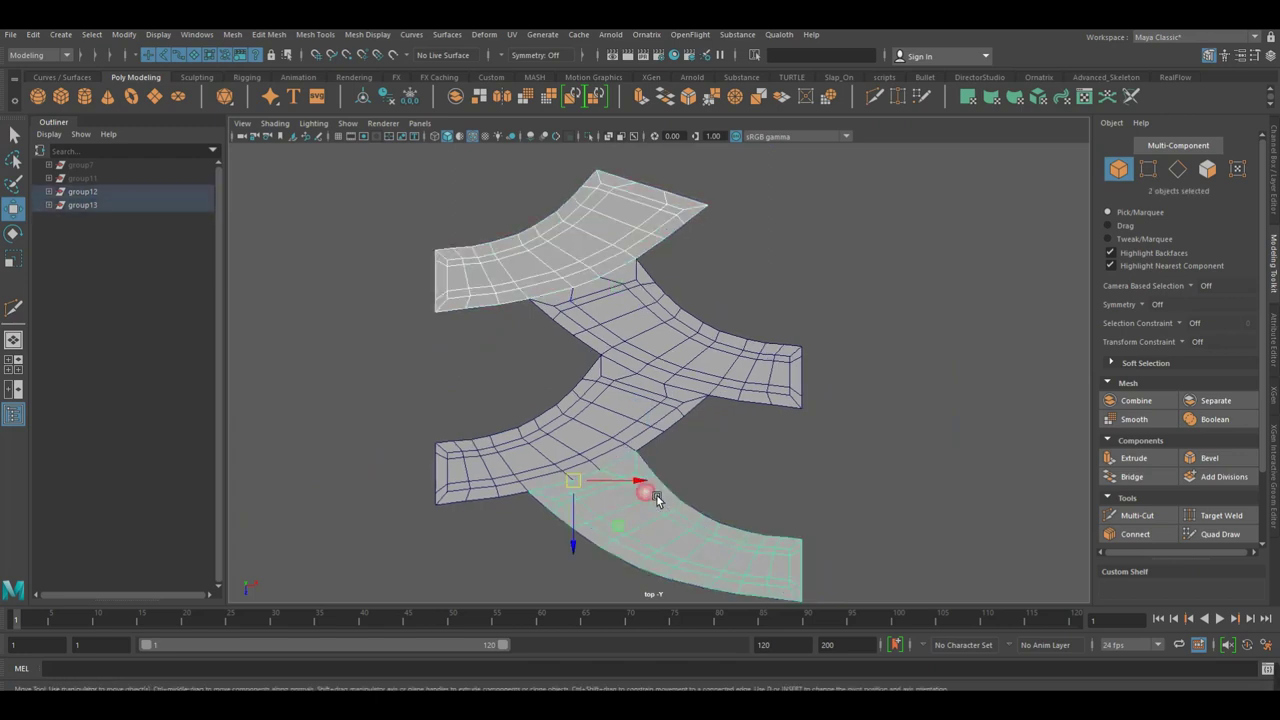
key(ctrl+z)
Vertex-snap the upper curved strip's pivot onto the lower strip's corner and inspect the join.
click(579, 427)
middle_drag(627, 427, 614, 308)
alt+right_drag(614, 308, 584, 403)
mouse_move(584, 403)
alt+mouse_down()
mouse_move(731, 303)
mouse_move(738, 332)
mouse_move(645, 360)
alt+mouse_up()
key(d)
click(512, 430)
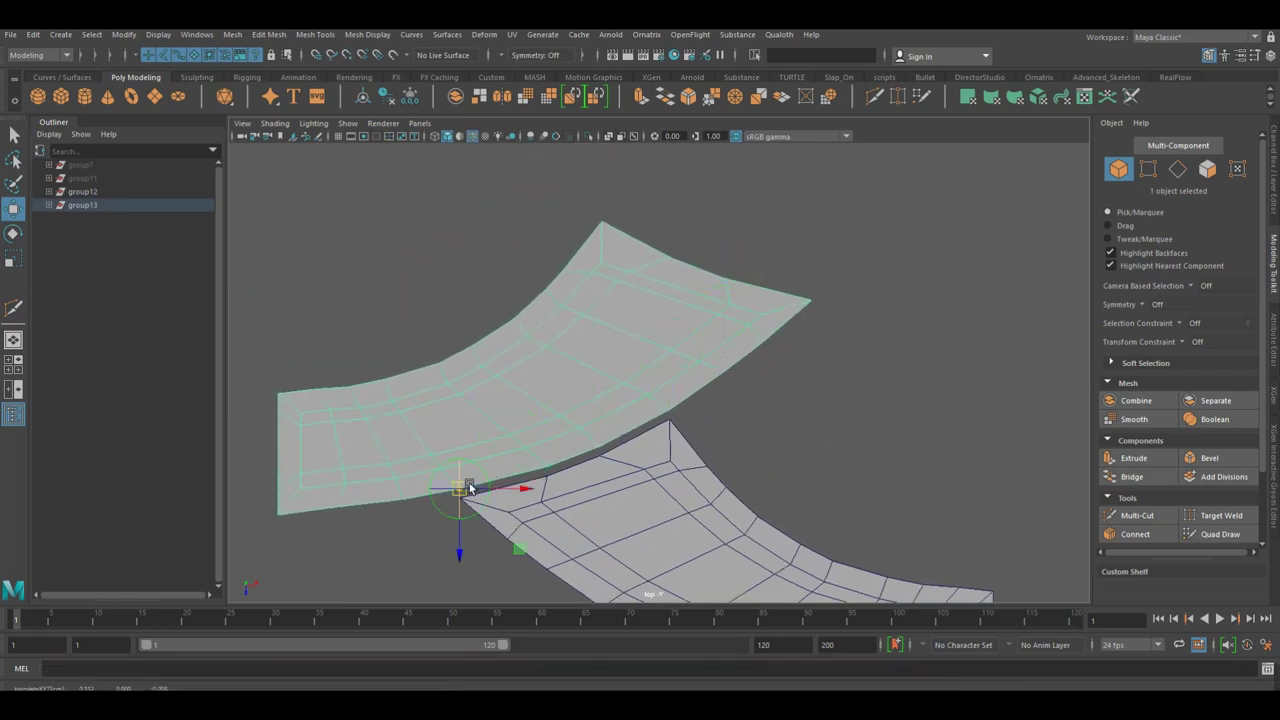
drag(470, 488, 471, 498)
key(q)
scroll(548, 360, down, 5)
alt+drag(686, 343, 807, 370)
mouse_move(675, 390)
alt+mouse_down()
mouse_move(686, 378)
mouse_move(784, 418)
mouse_move(614, 461)
alt+mouse_up()
key(space)
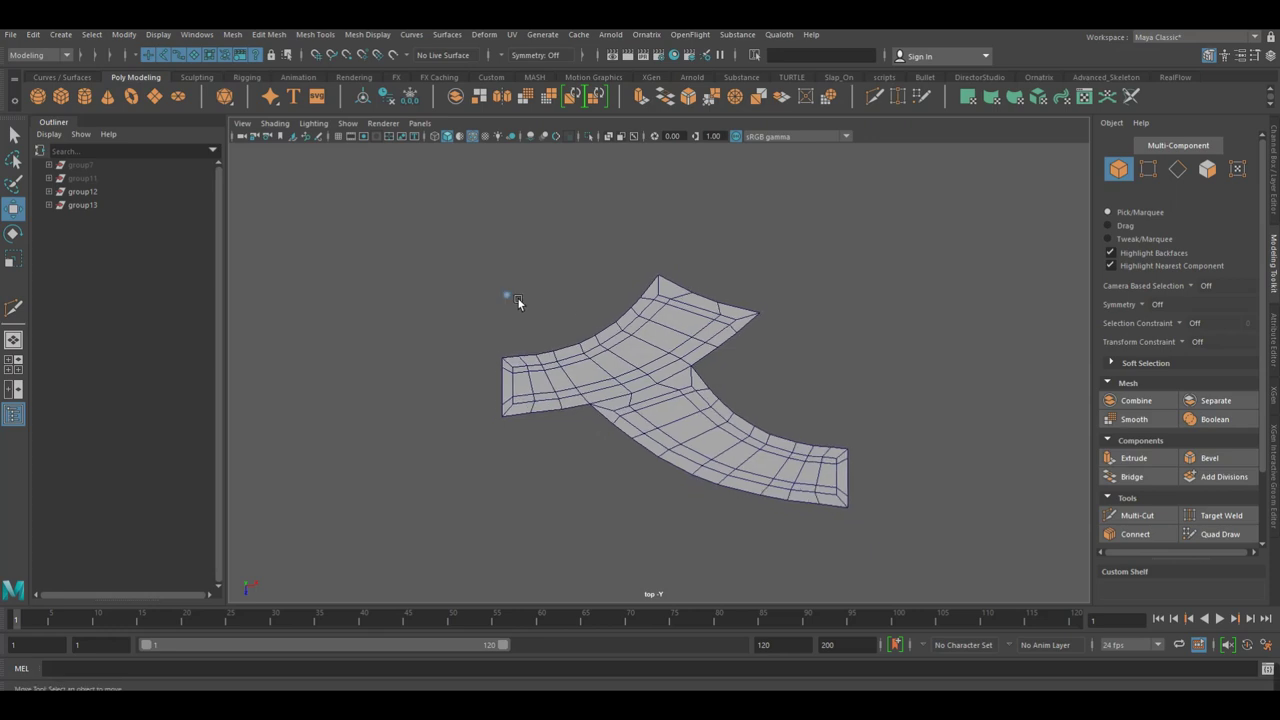
Ungroup the two strips out of group12 and group13, then regroup and duplicate the pair.
drag(517, 297, 701, 442)
ctrl+click(100, 205)
ctrl+click(100, 206)
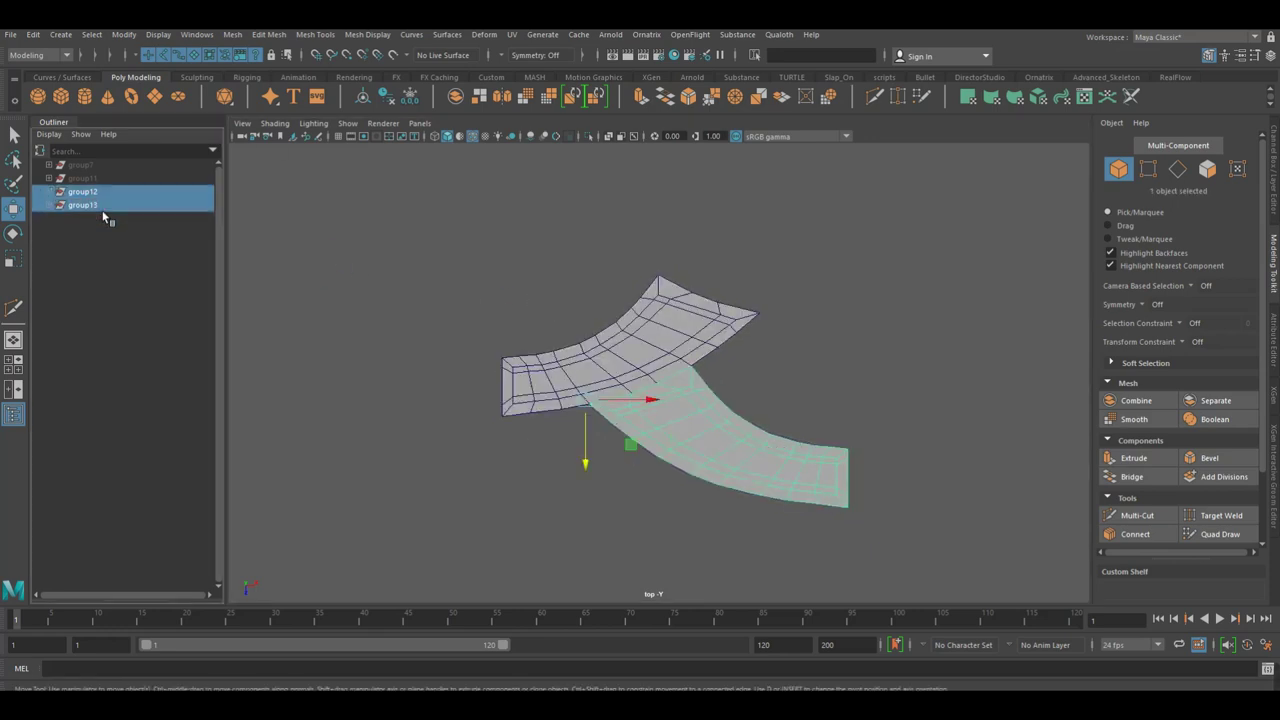
click(33, 34)
click(64, 306)
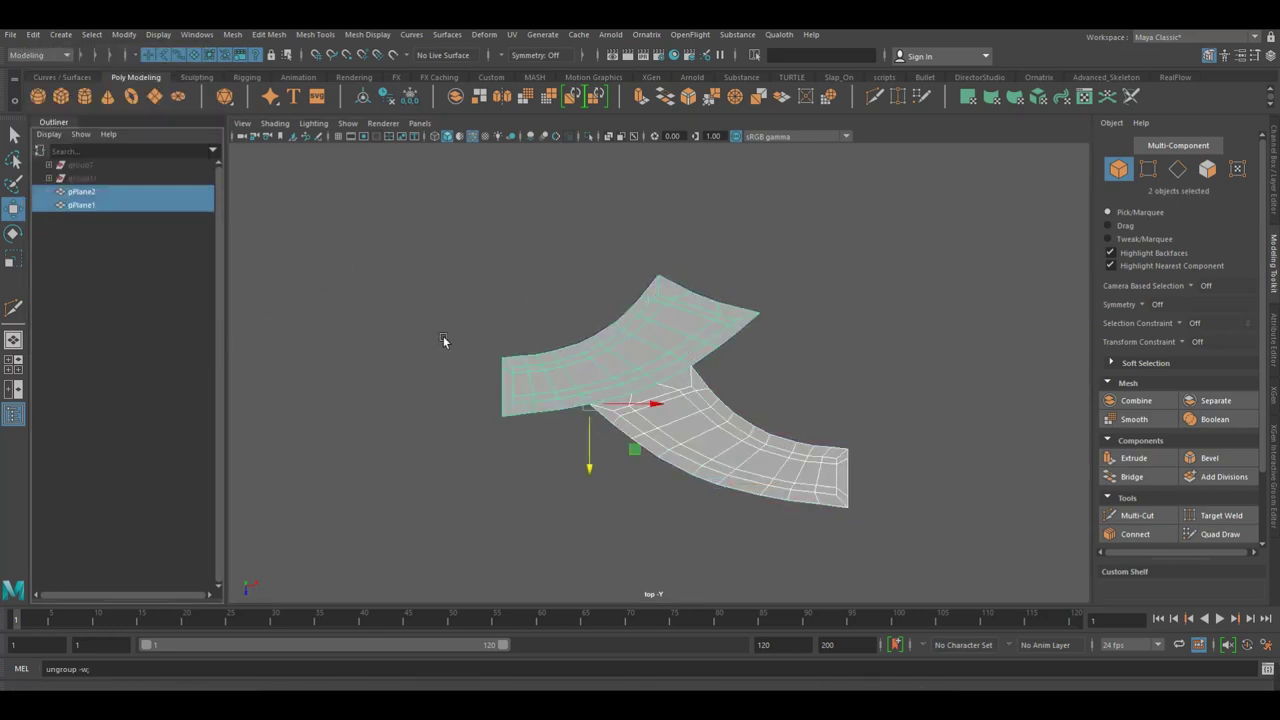
key(ctrl+g)
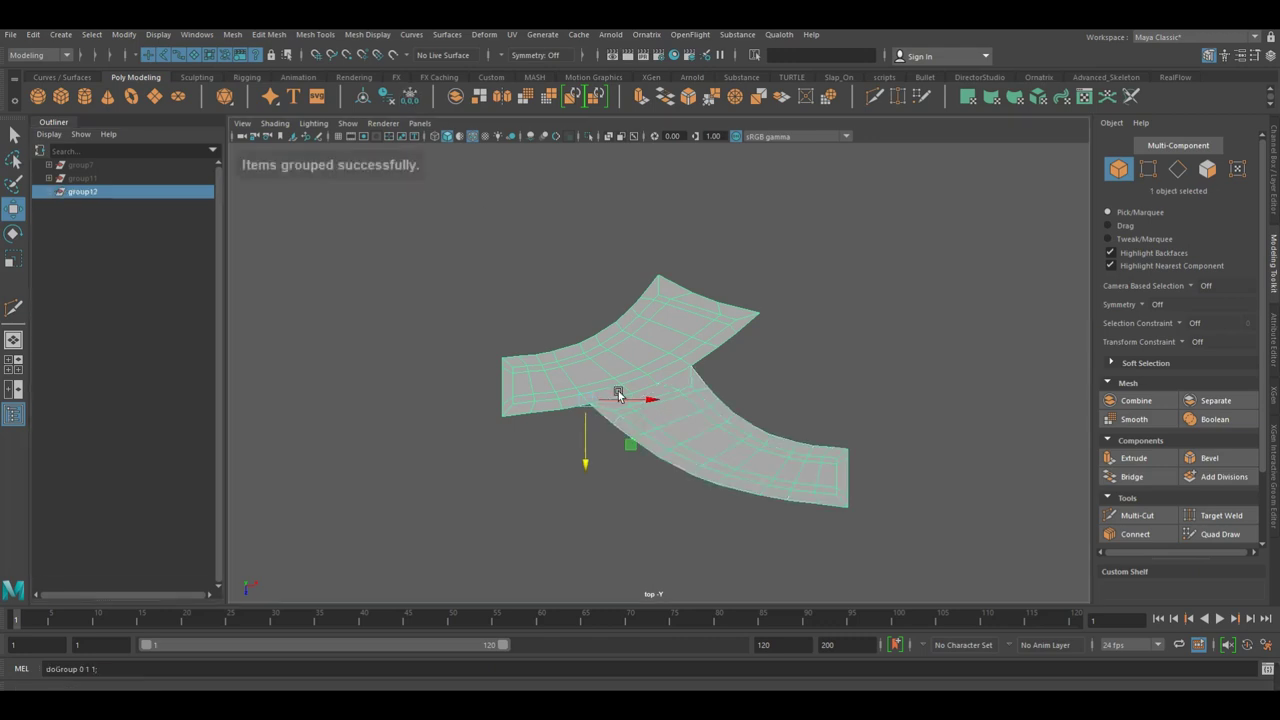
mouse_move(626, 400)
mouse_down()
mouse_move(651, 276)
mouse_move(609, 472)
mouse_up()
key(ctrl+d)
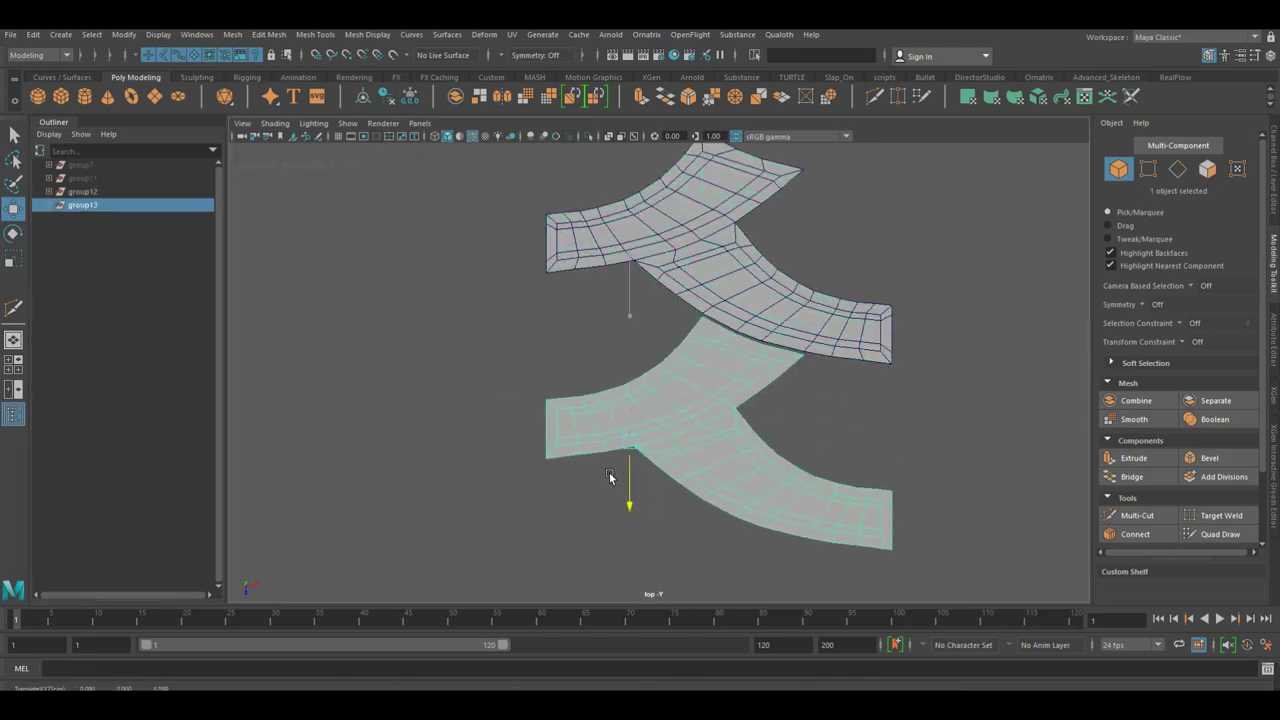
click(578, 346)
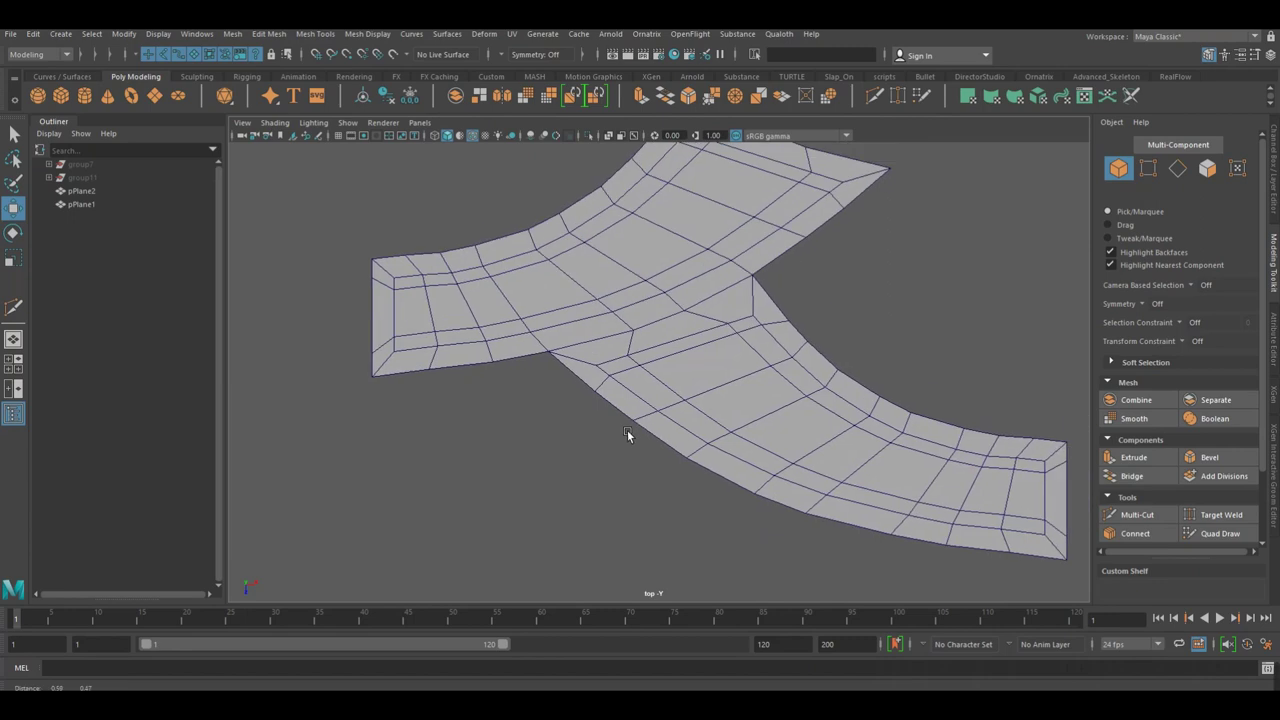
Select pPlane2 and pPlane1 and pick the edge loops at the strip's left end.
scroll(660, 411, up, 2)
click(783, 393)
shift+click(933, 412)
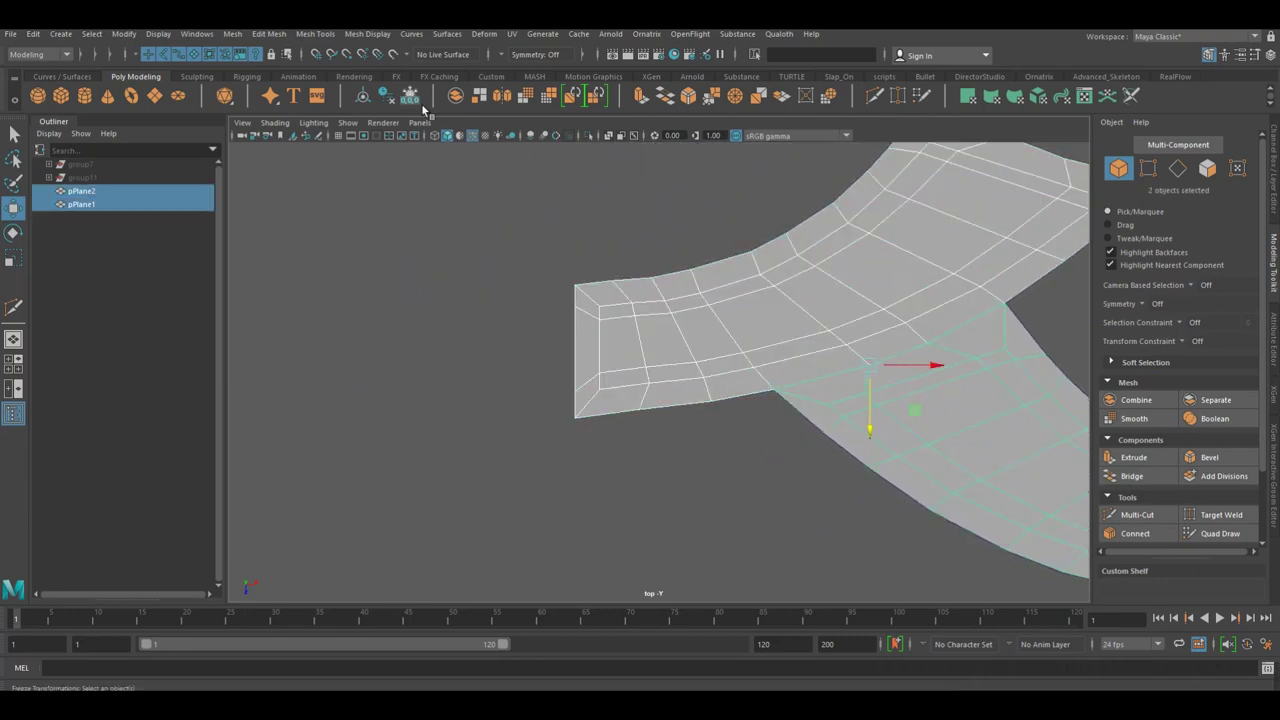
alt+middle_drag(557, 190, 494, 95)
key(F10)
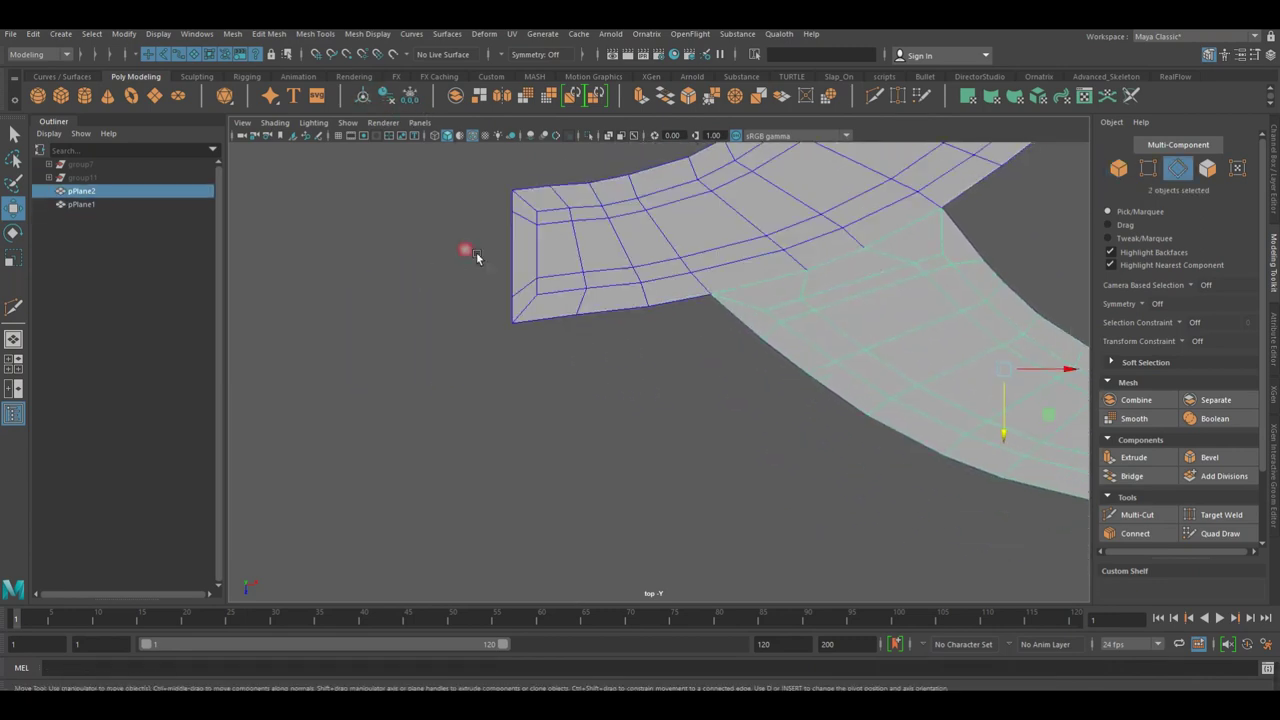
double_click(549, 240)
double_click(531, 243)
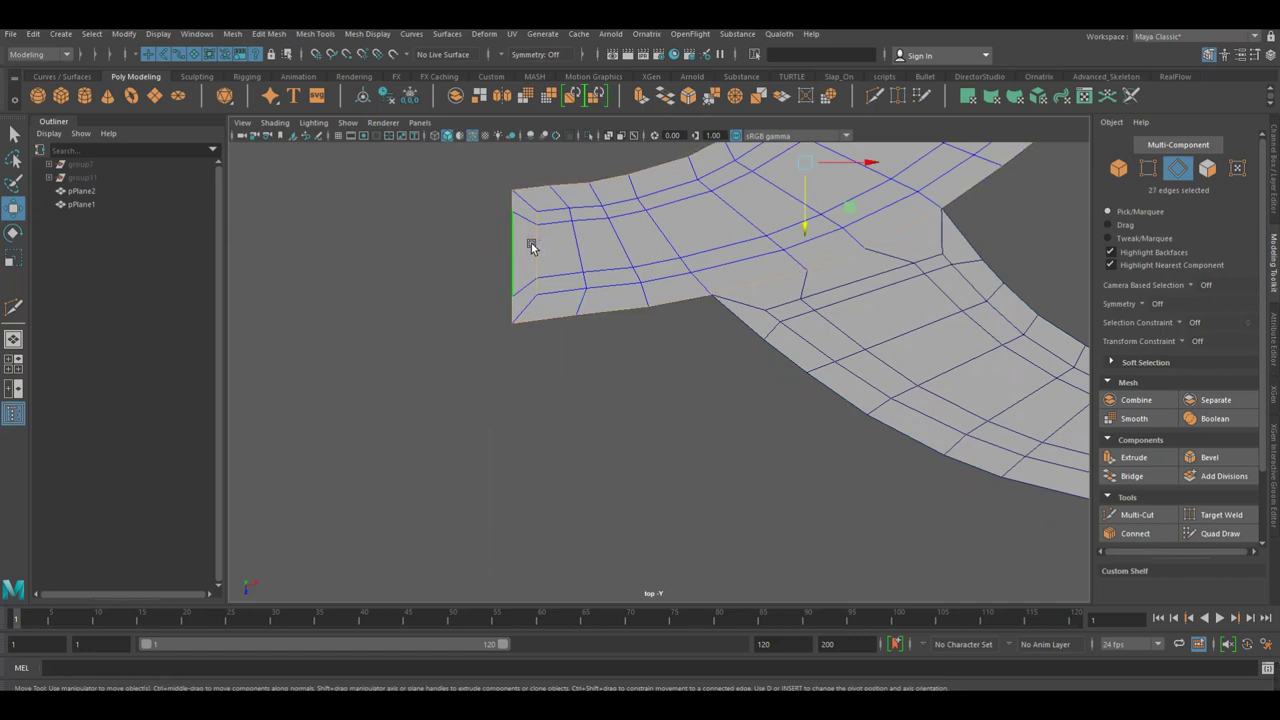
scroll(486, 306, up, 2)
scroll(594, 320, up, 2)
scroll(594, 320, up, 1)
right_click(545, 298)
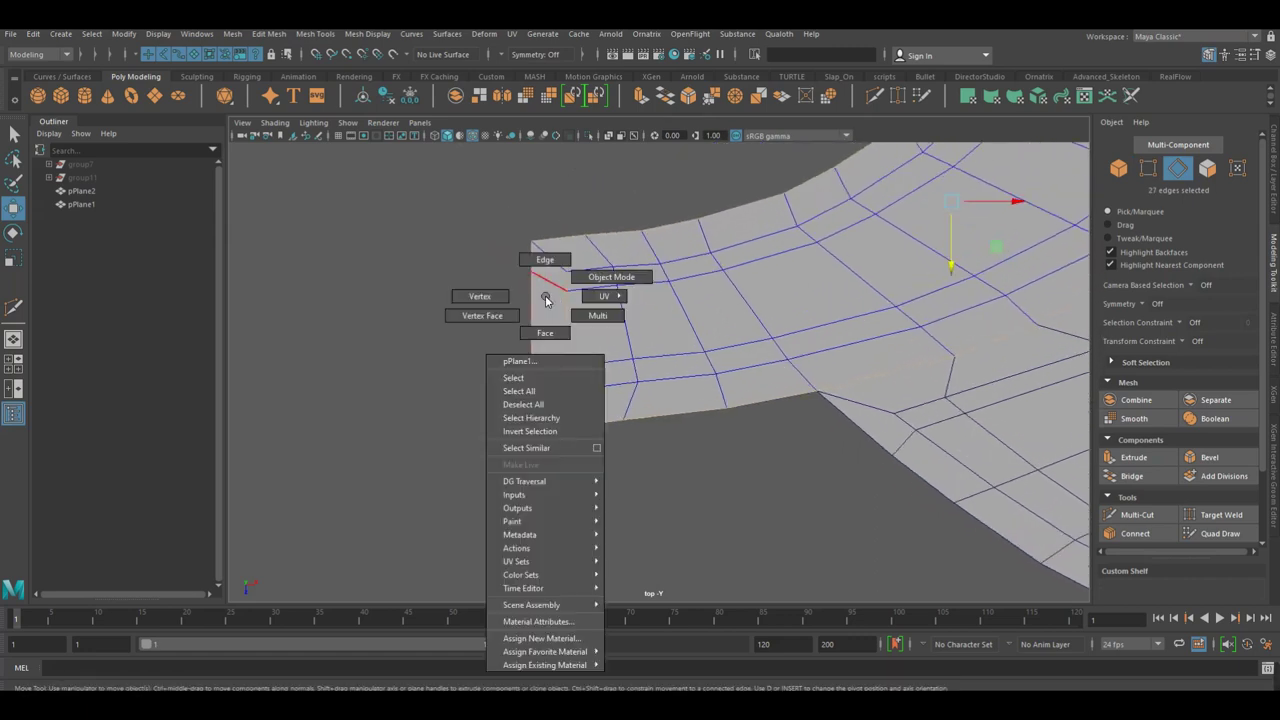
Scale the left-end edge columns to 0 in X, flattening them into a straight end.
double_click(567, 310)
click(540, 343)
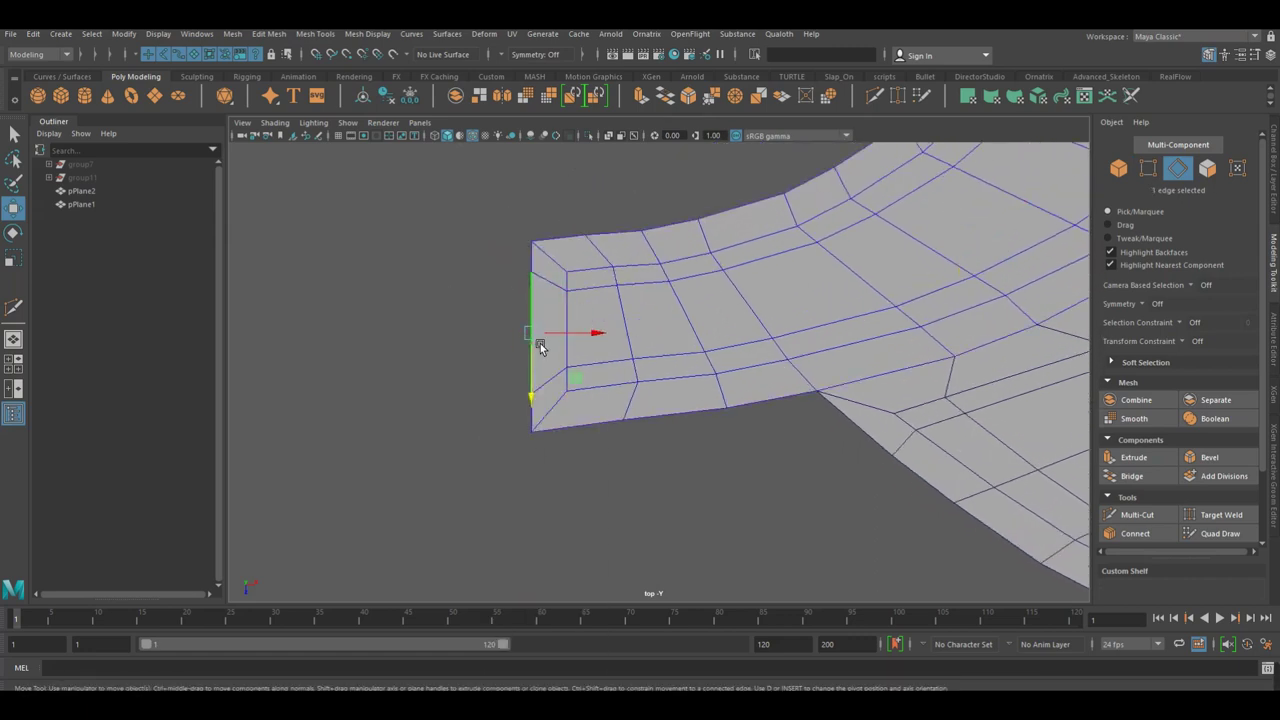
shift+click(540, 420)
shift+click(577, 385)
shift+click(567, 337)
key(r)
drag(608, 340, 522, 343)
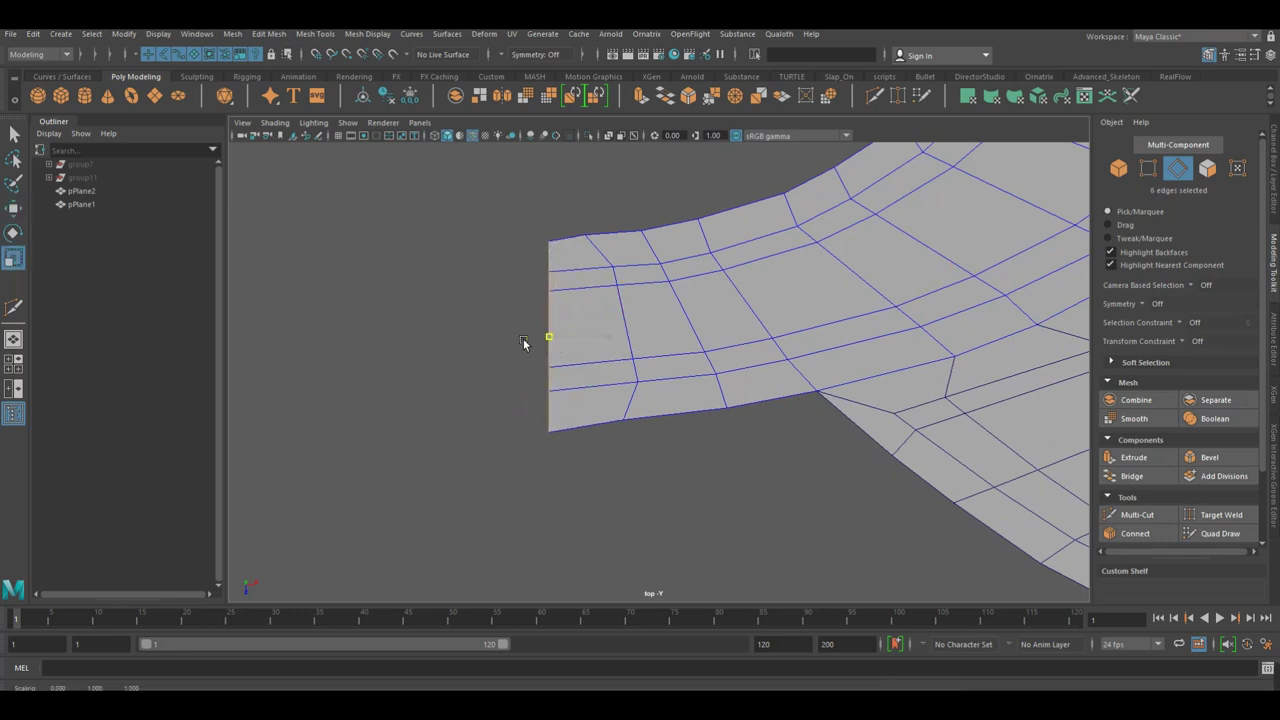
Square off the strip's right end by scaling its end edges flat.
scroll(652, 378, down, 2)
scroll(590, 357, down, 2)
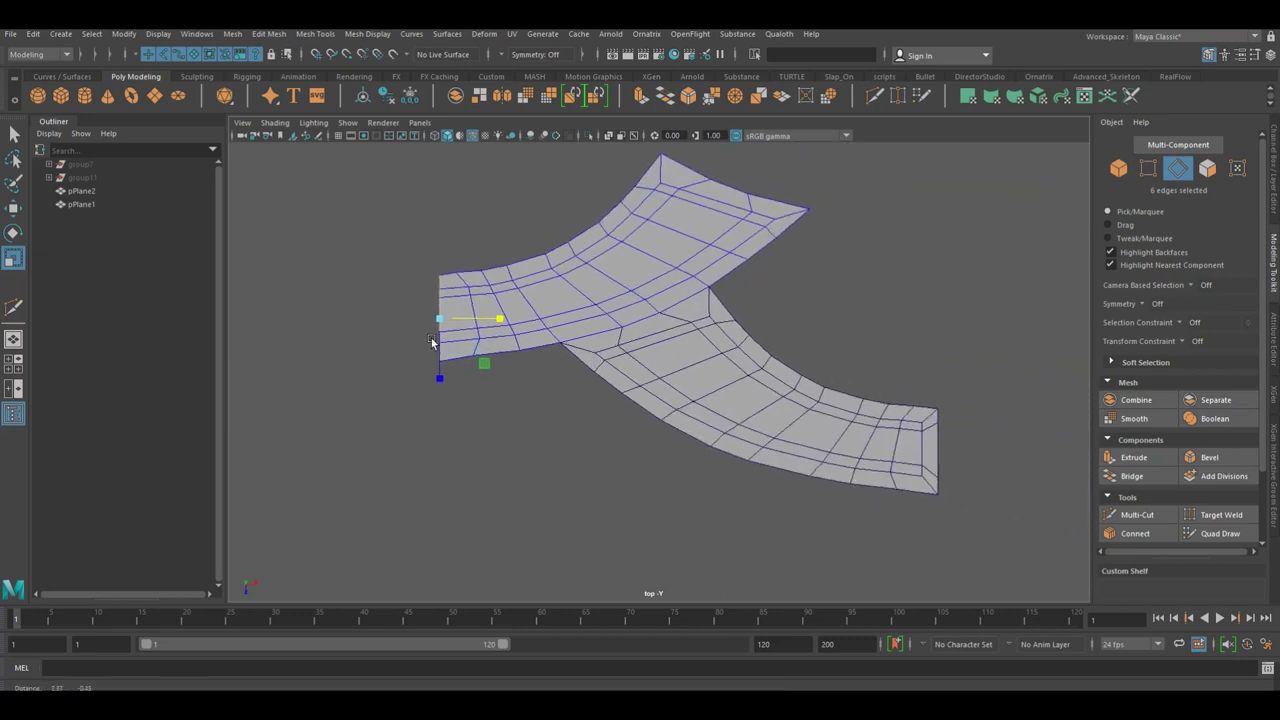
alt+middle_drag(434, 343, 771, 366)
scroll(774, 358, up, 3)
click(752, 334)
shift+click(741, 317)
shift+click(753, 405)
shift+click(775, 432)
drag(820, 373, 763, 373)
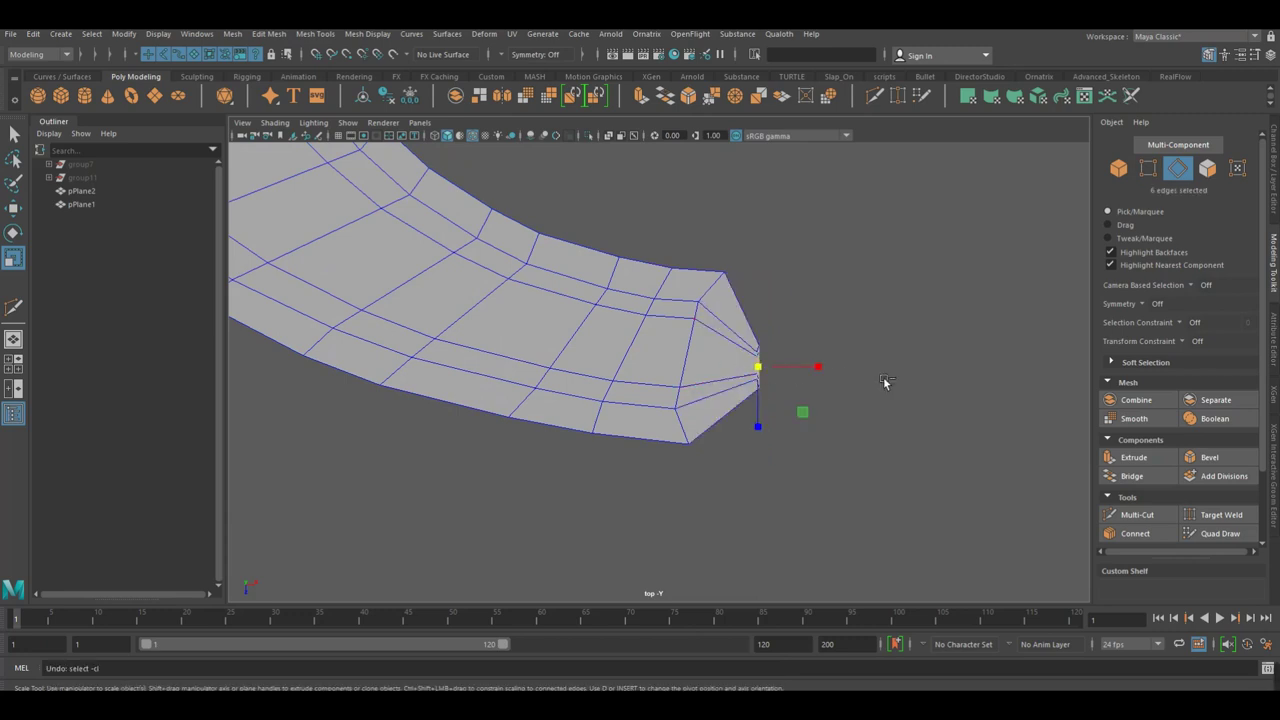
right_drag(708, 314, 760, 295)
double_click(728, 332)
key(w)
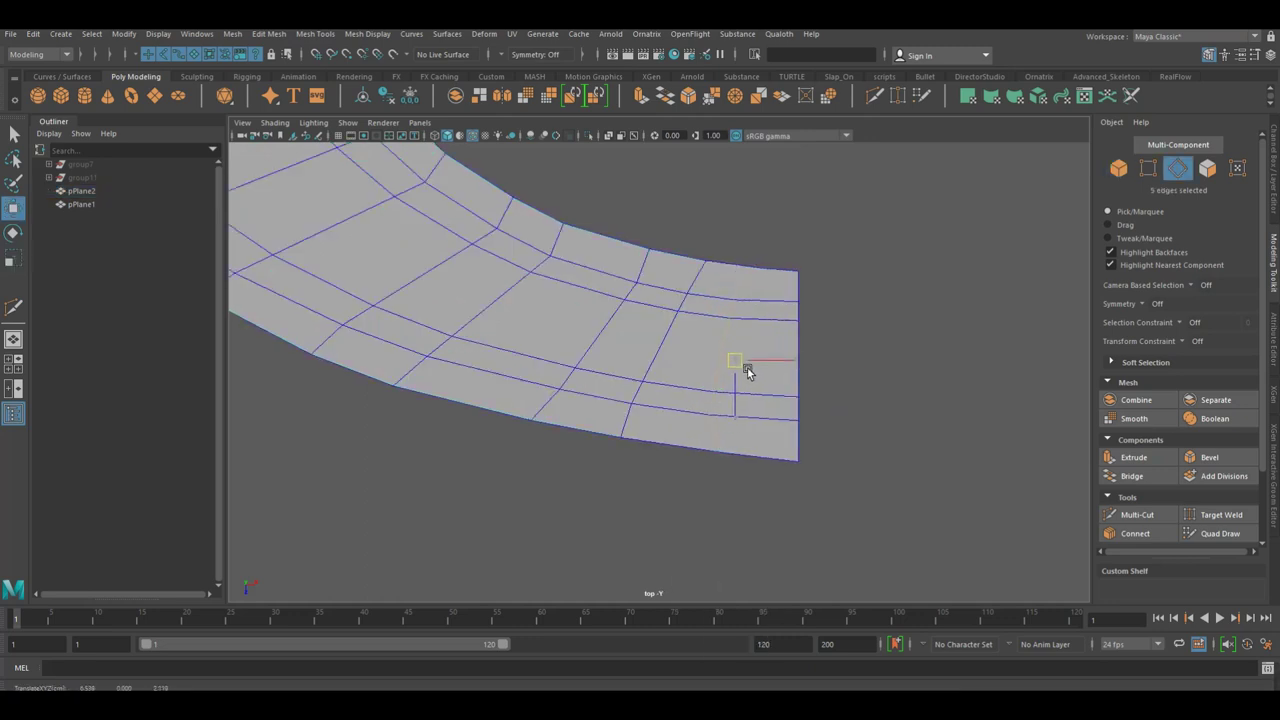
key(F8)
Duplicate pPlane2 as rotated copy pPlane3 and vertex-snap it onto pPlane2's end.
alt+drag(668, 319, 659, 267)
click(688, 318)
key(ctrl+shift+d)
mouse_move(815, 370)
alt+mouse_down()
mouse_move(650, 187)
mouse_move(779, 438)
alt+mouse_up()
drag(700, 300, 834, 373)
shift+click(845, 420)
mouse_move(845, 420)
alt+mouse_down()
mouse_move(849, 359)
mouse_move(748, 398)
alt+mouse_up()
scroll(748, 398, up, 3)
Duplicate both strips, move the copy to the right, group it and hide it as a backup.
scroll(686, 337, down, 5)
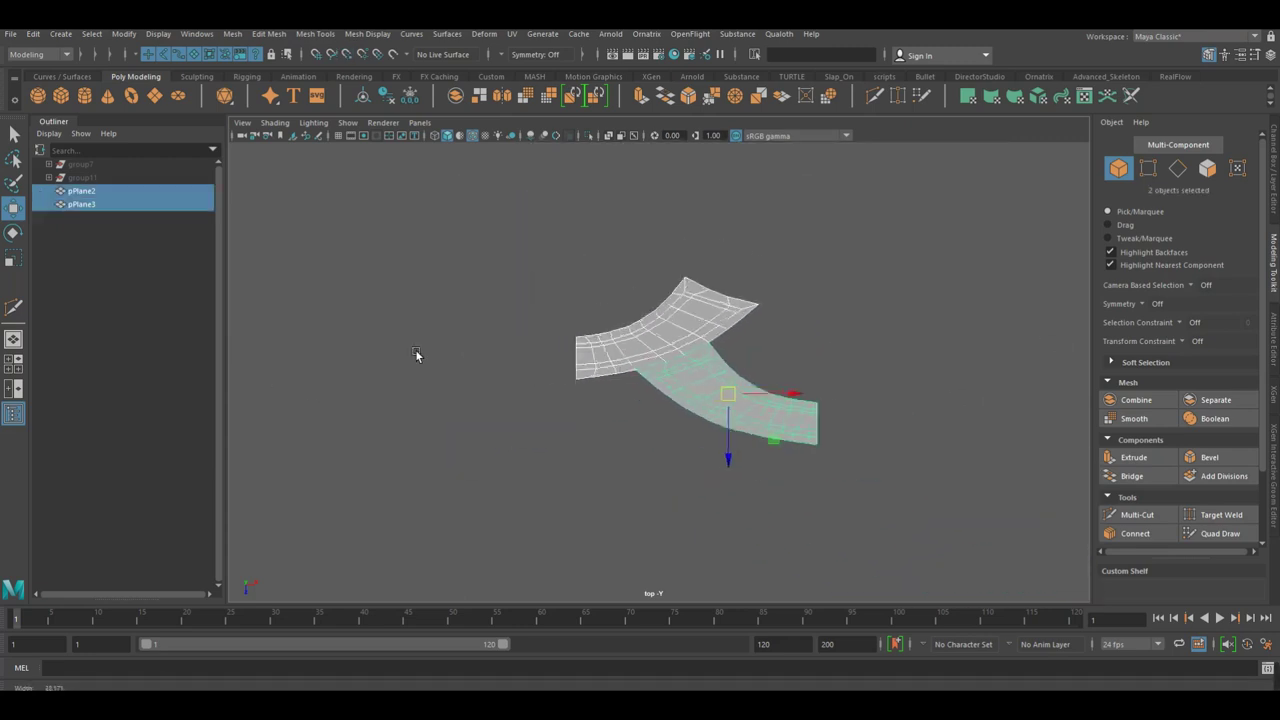
scroll(417, 357, down, 2)
key(ctrl+d)
mouse_move(600, 393)
mouse_down()
mouse_move(867, 355)
mouse_move(949, 362)
mouse_up()
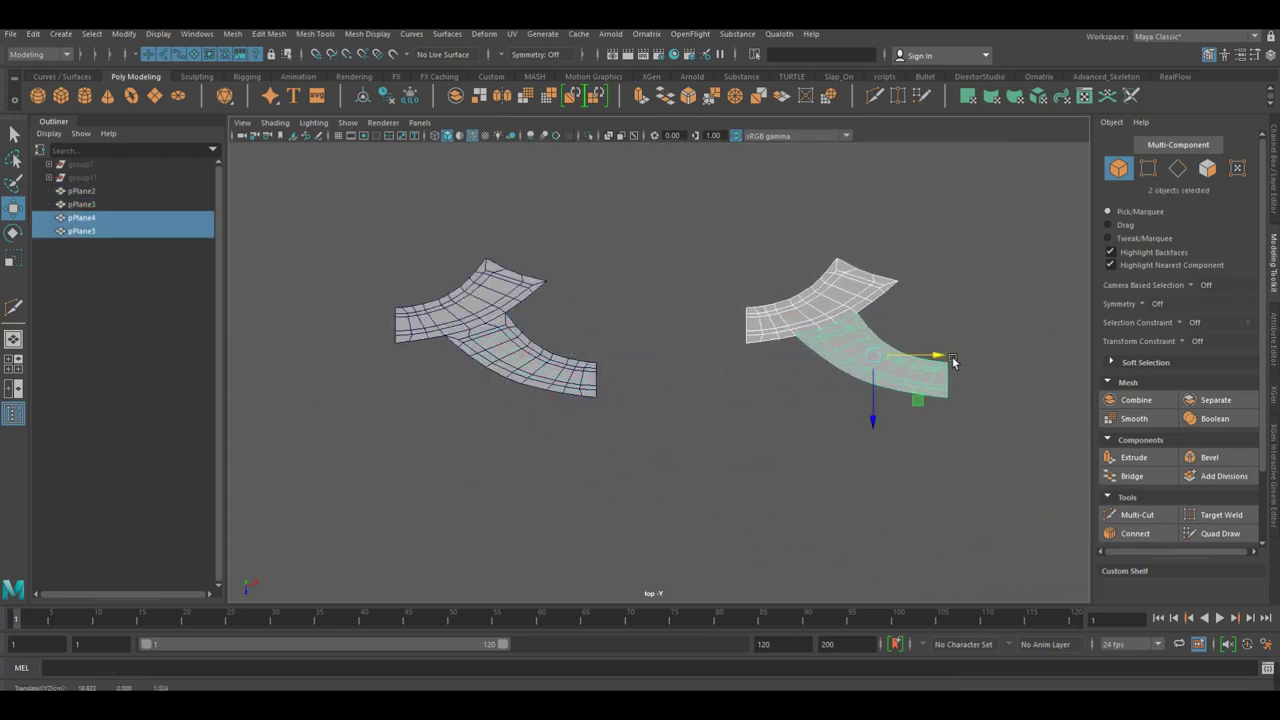
key(ctrl+g)
key(ctrl+h)
click(952, 356)
scroll(952, 356, down, 2)
scroll(580, 368, up, 3)
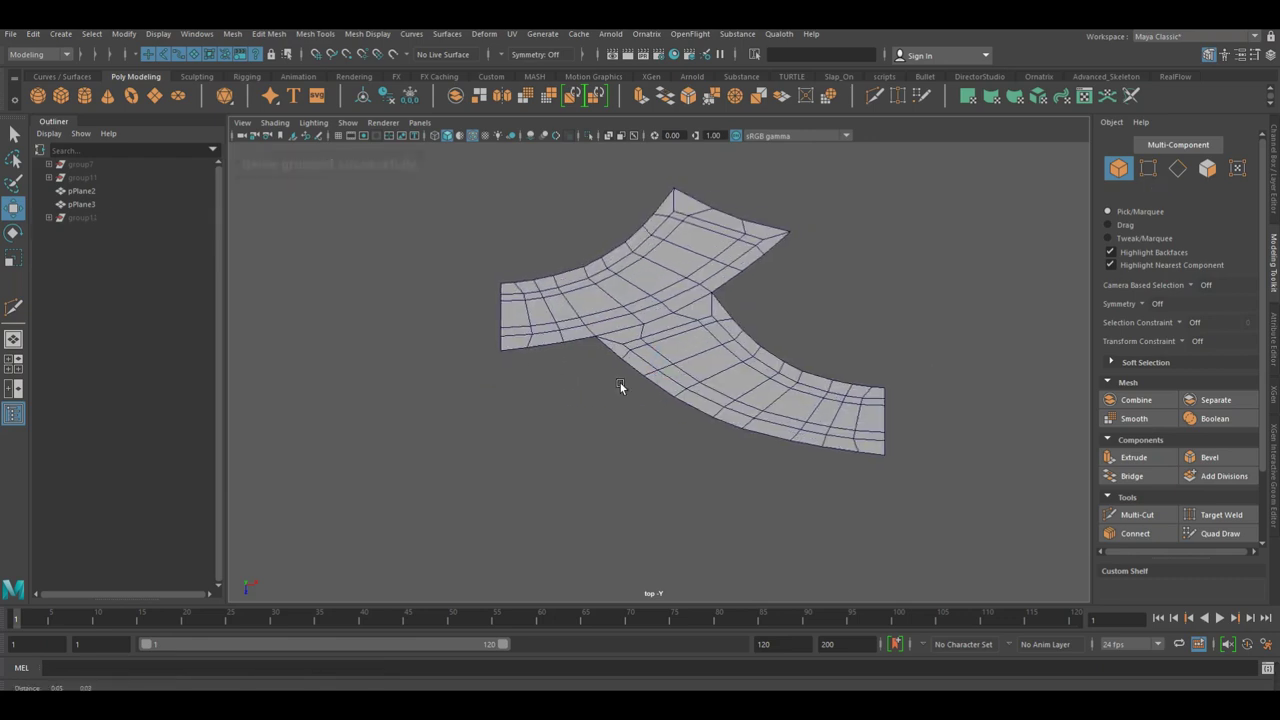
scroll(620, 383, up, 2)
scroll(622, 337, up, 1)
scroll(620, 338, up, 2)
scroll(649, 285, down, 4)
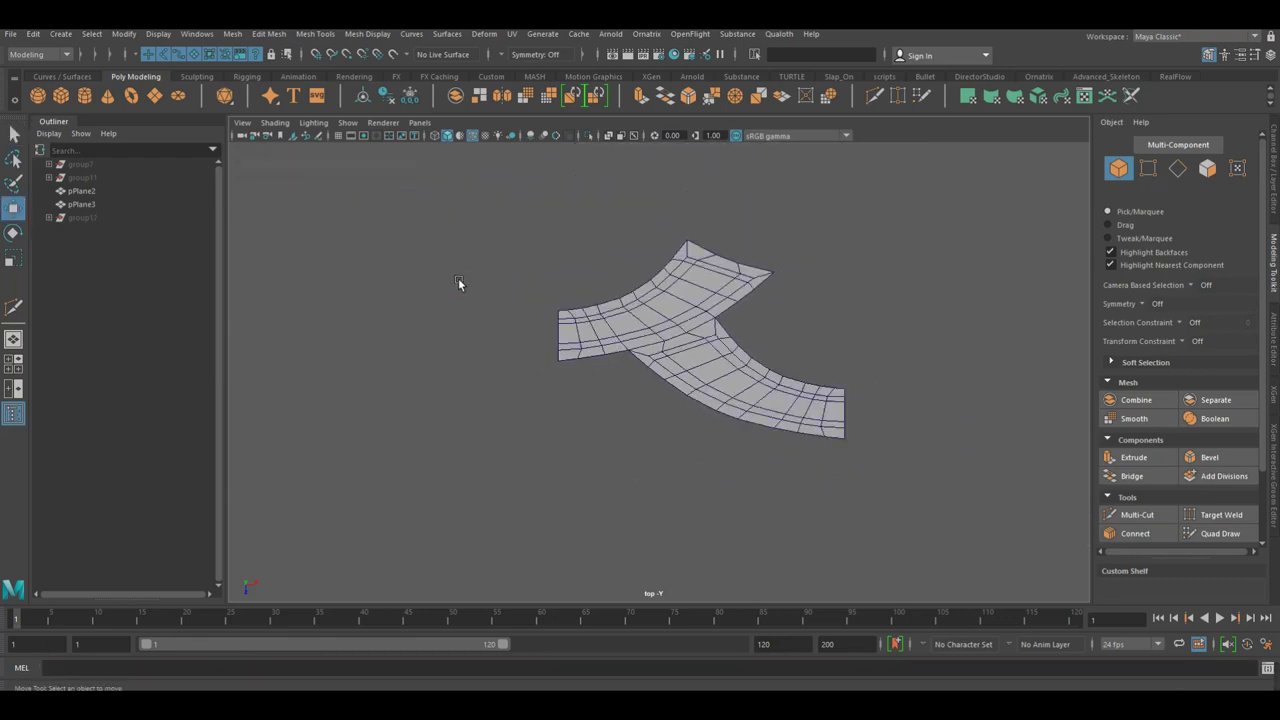
Group pPlane2 and pPlane3 into one lug, duplicate it and snap the copy below the original.
click(100, 205)
shift+click(100, 191)
key(ctrl+g)
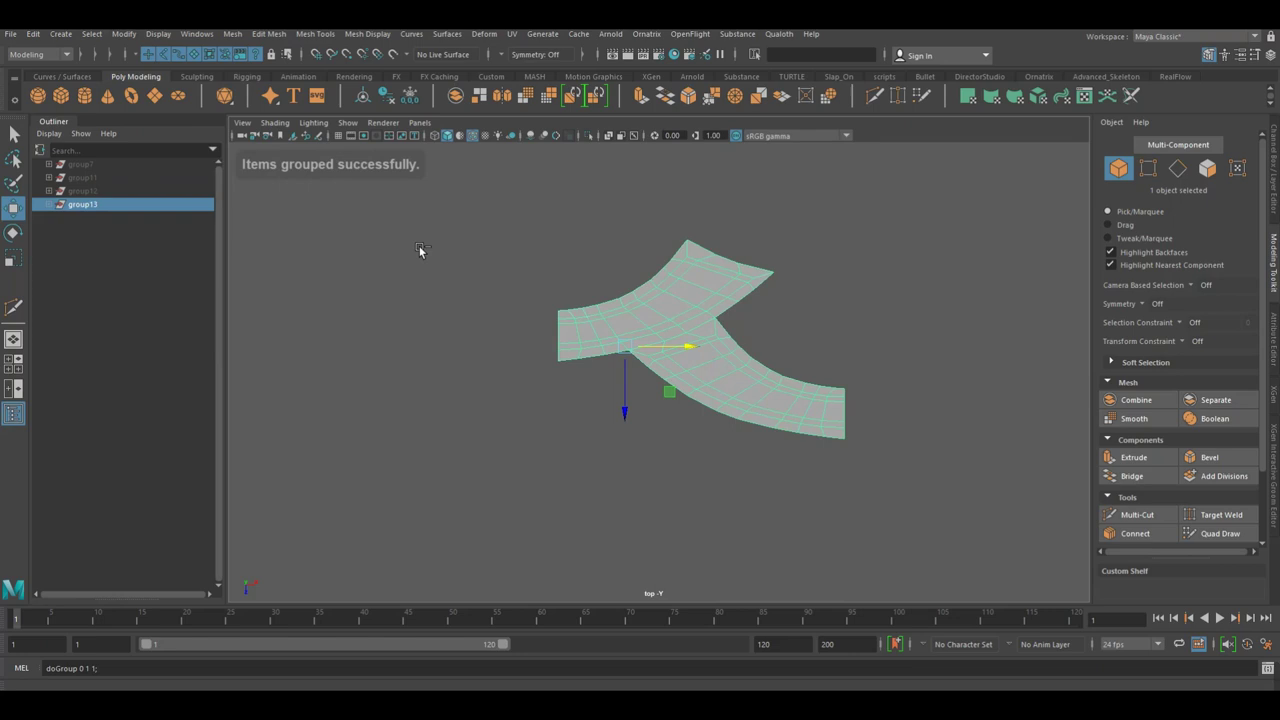
key(ctrl+d)
drag(638, 386, 650, 553)
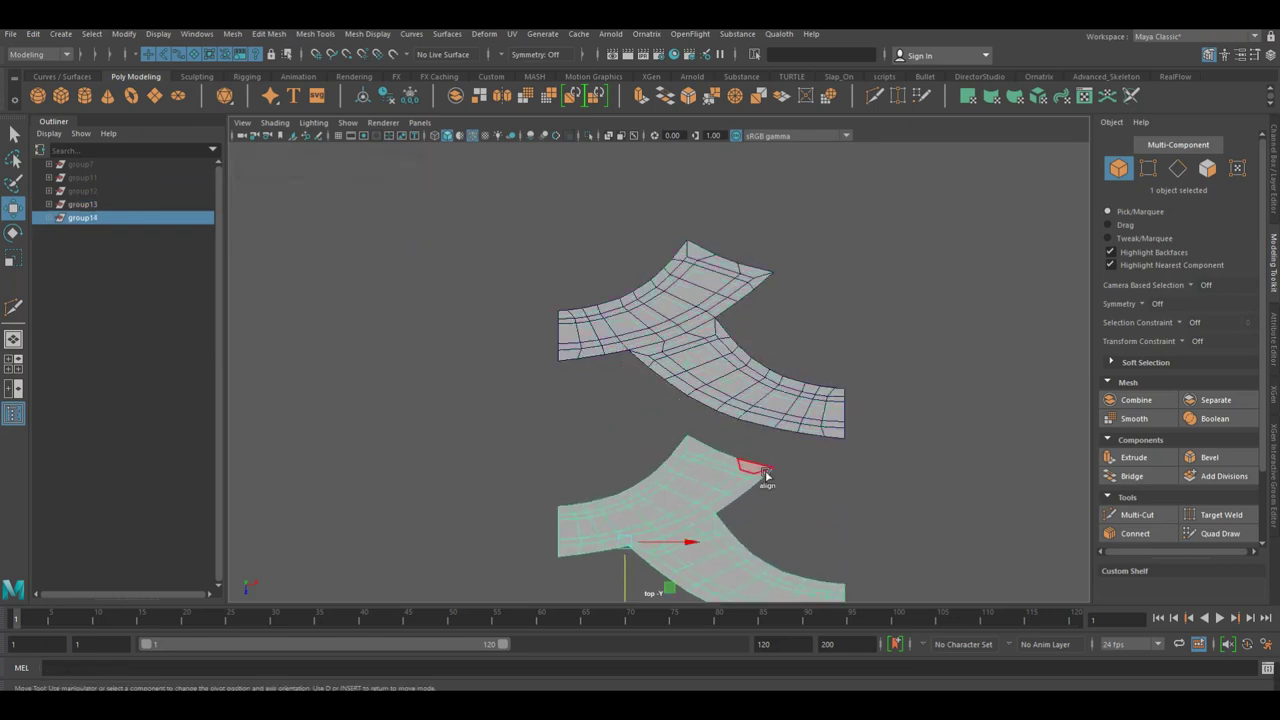
scroll(828, 409, up, 2)
key(d)
drag(529, 463, 591, 457)
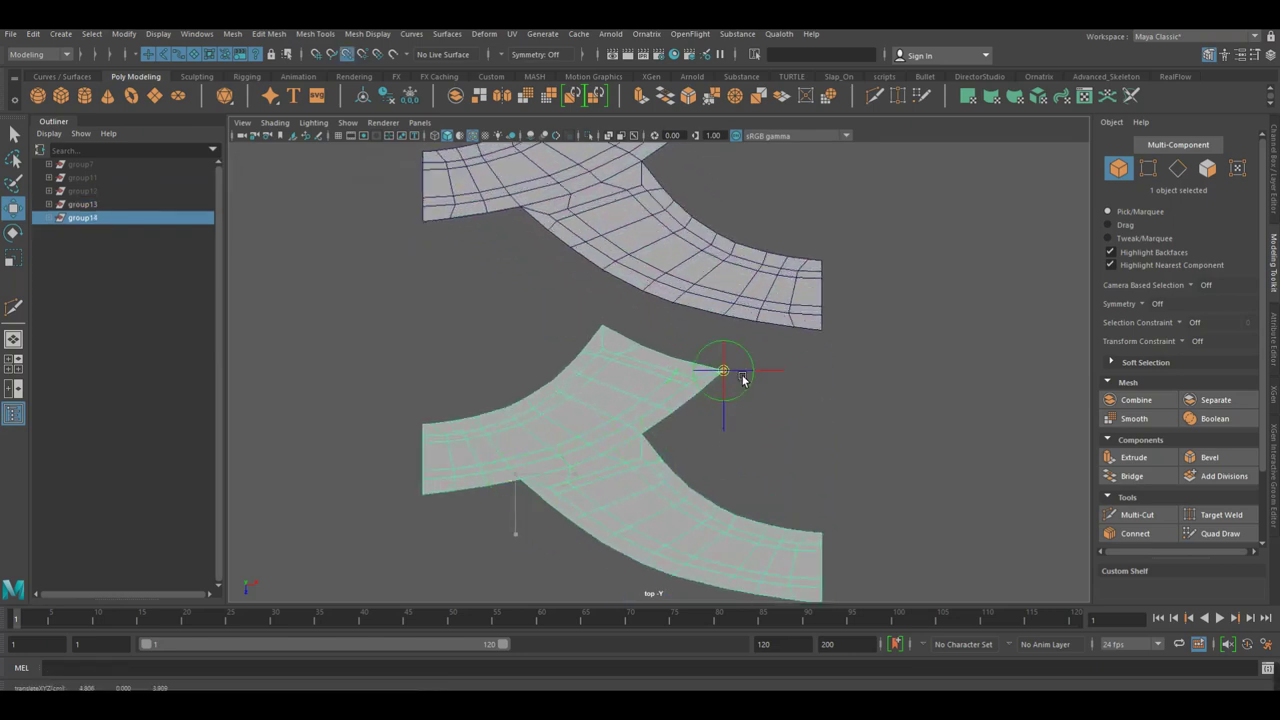
drag(733, 382, 731, 345)
click(812, 425)
scroll(816, 428, down, 2)
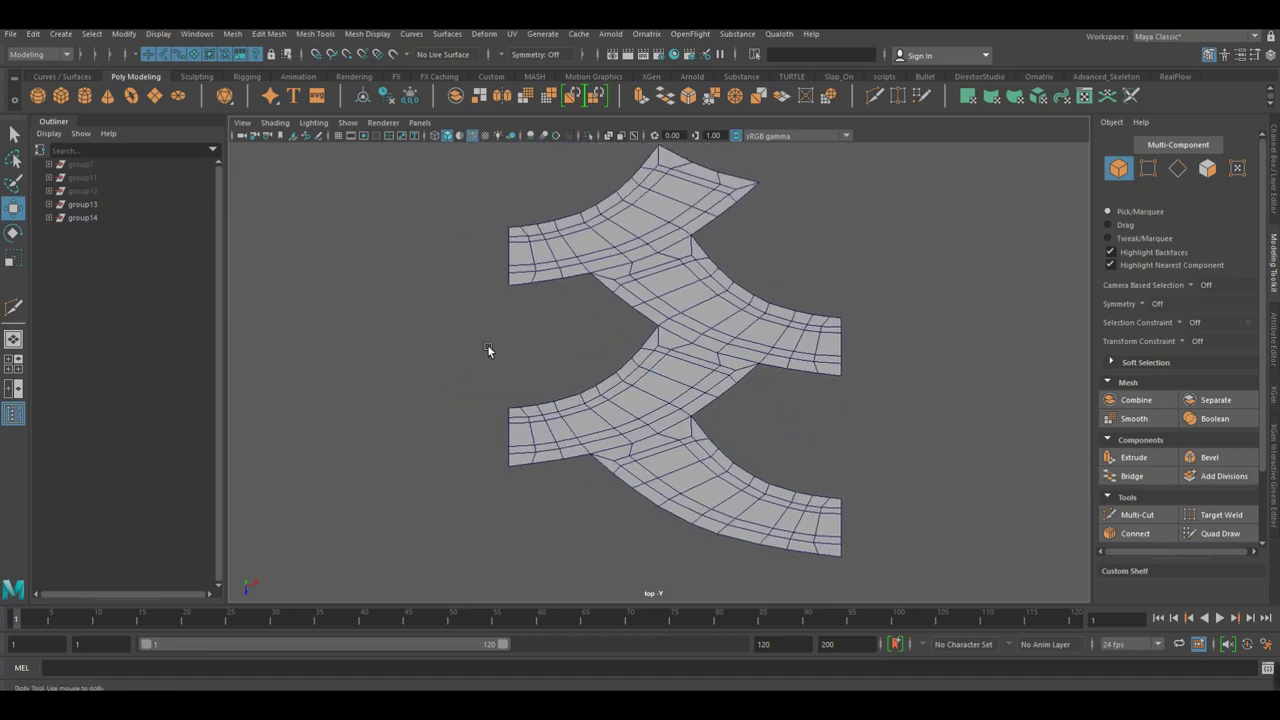
scroll(825, 380, up, 2)
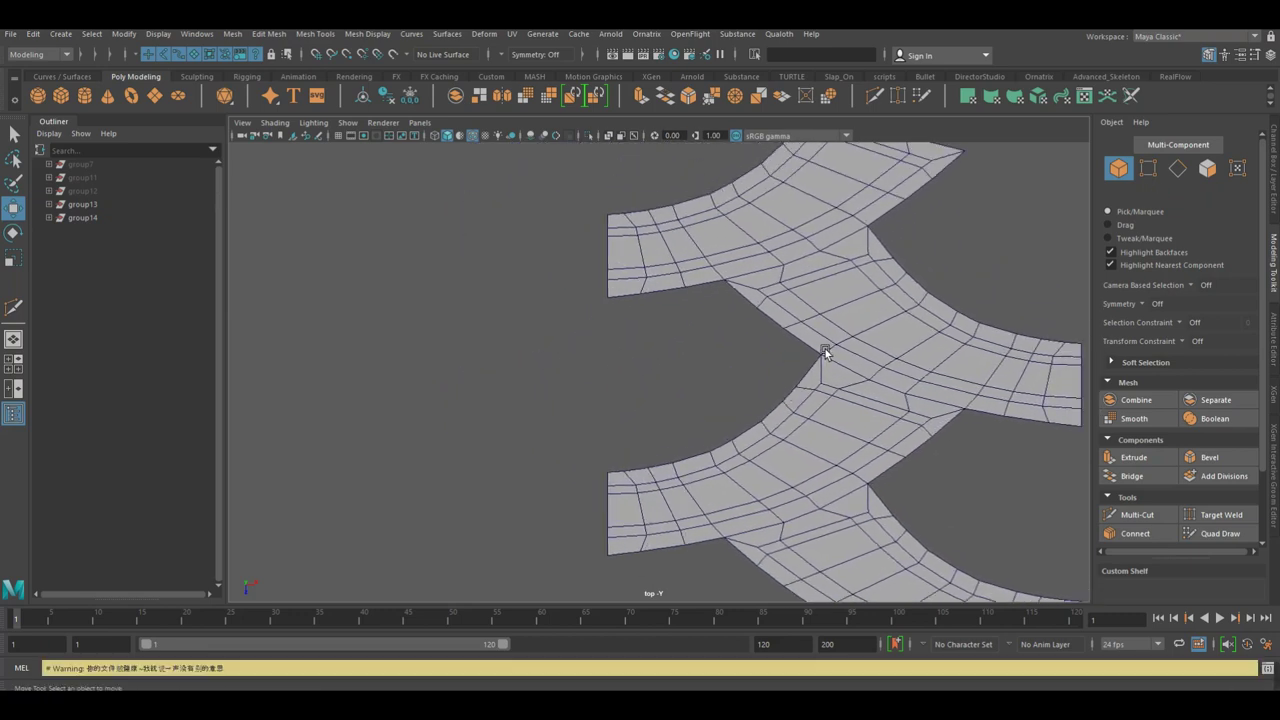
scroll(780, 340, down, 1)
scroll(647, 303, up, 1)
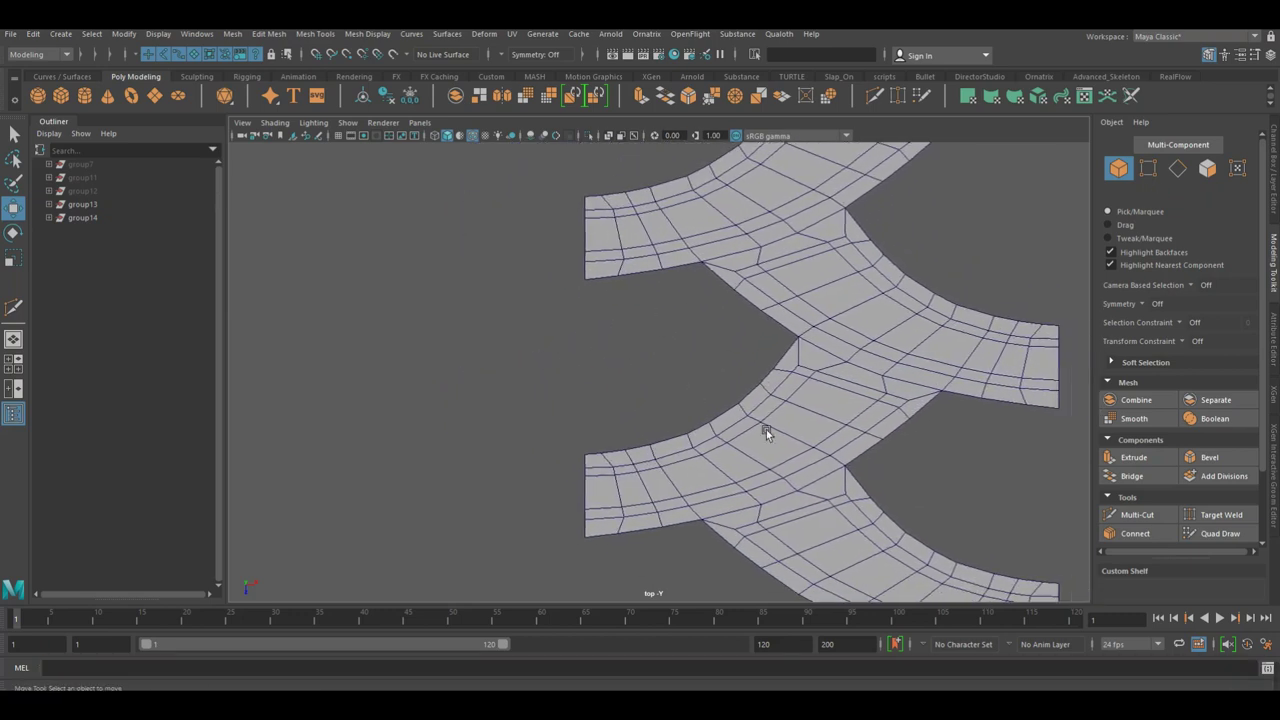
Select the lower lug's inner-curve vertices and wrap them in a Deform > Lattice.
click(766, 429)
scroll(740, 410, up, 1)
scroll(592, 379, up, 2)
drag(489, 418, 643, 455)
shift+drag(717, 436, 752, 406)
shift+drag(728, 300, 810, 375)
shift+drag(777, 289, 830, 332)
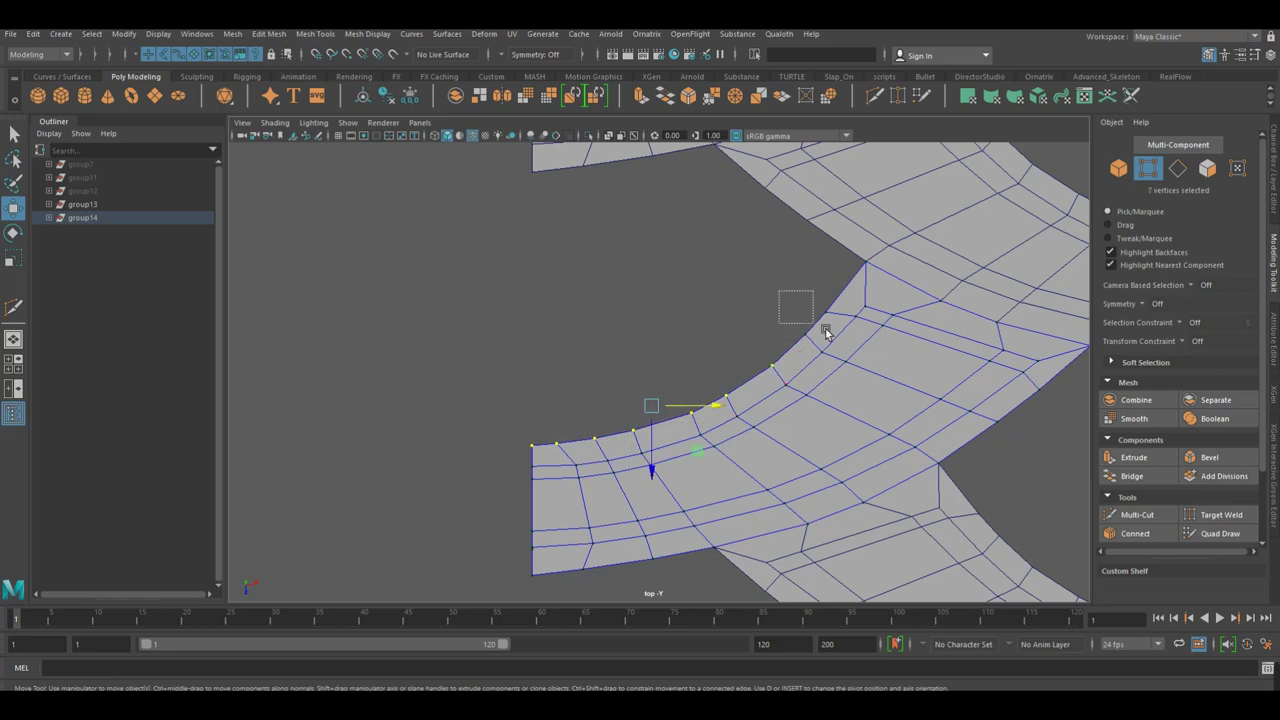
shift+drag(876, 270, 889, 279)
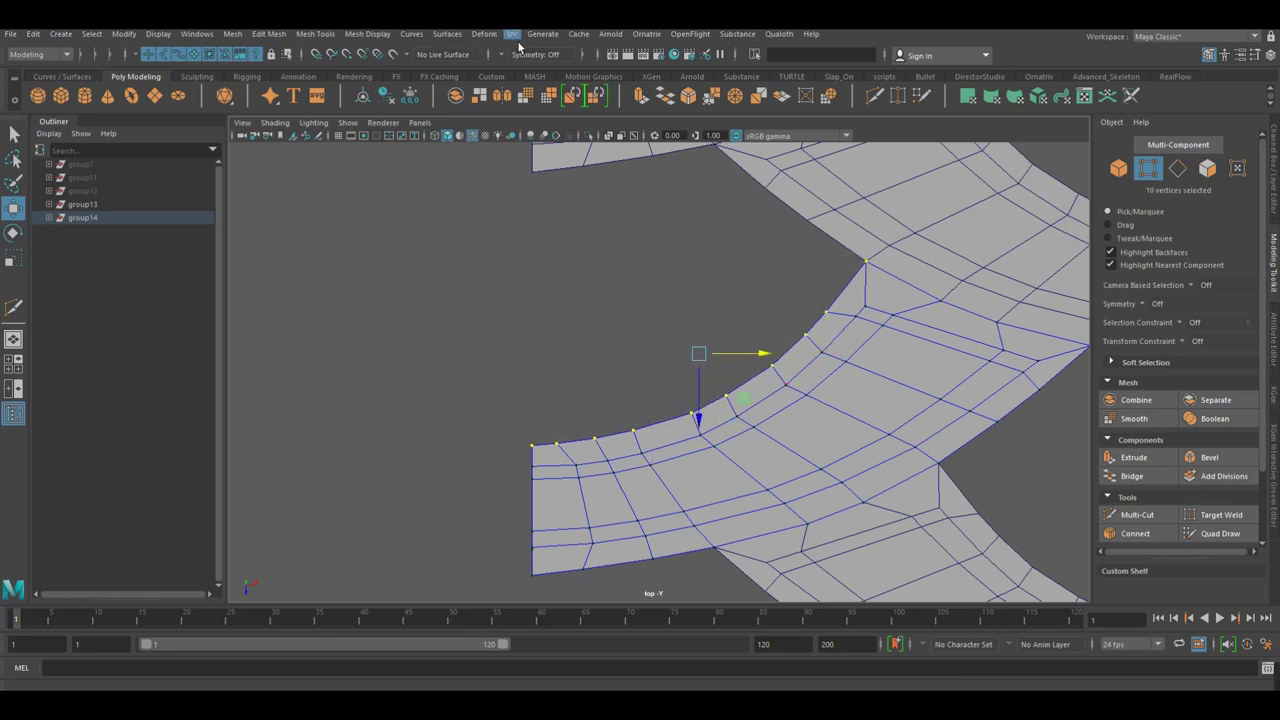
click(484, 34)
click(505, 135)
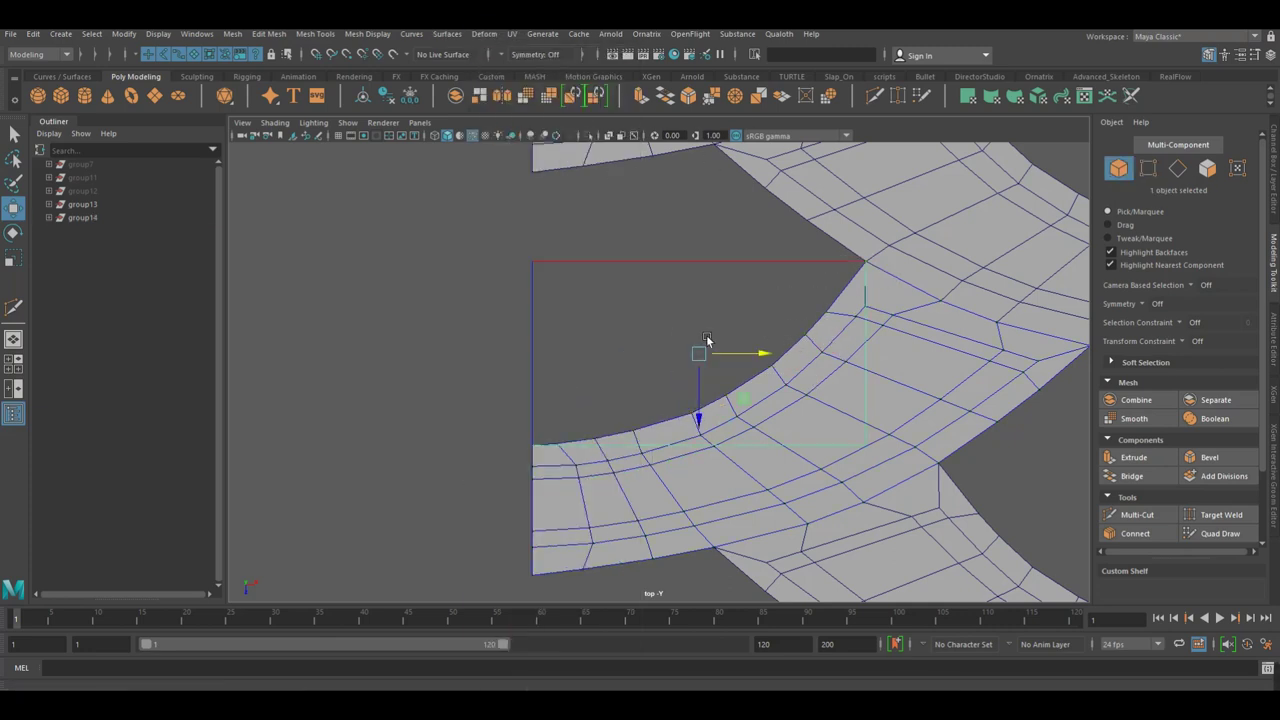
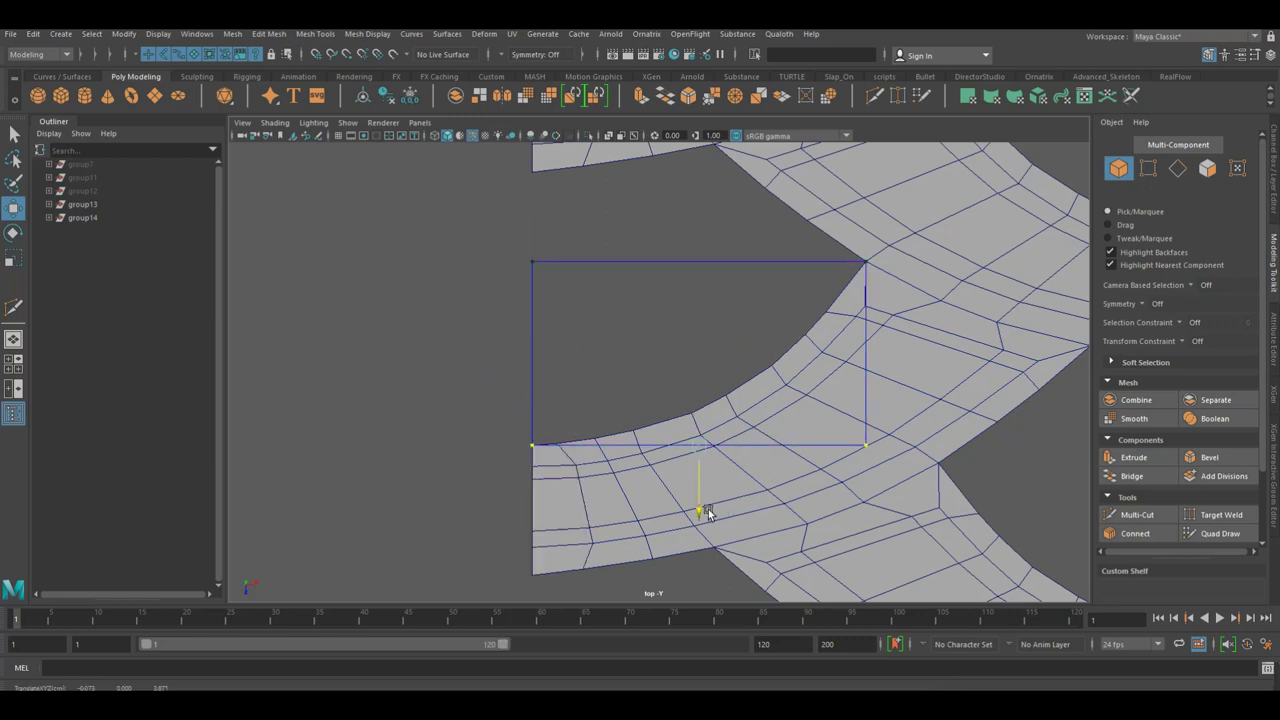
Raise the lattice's bottom row to bend the road curve, then deselect the lattice.
drag(700, 508, 710, 446)
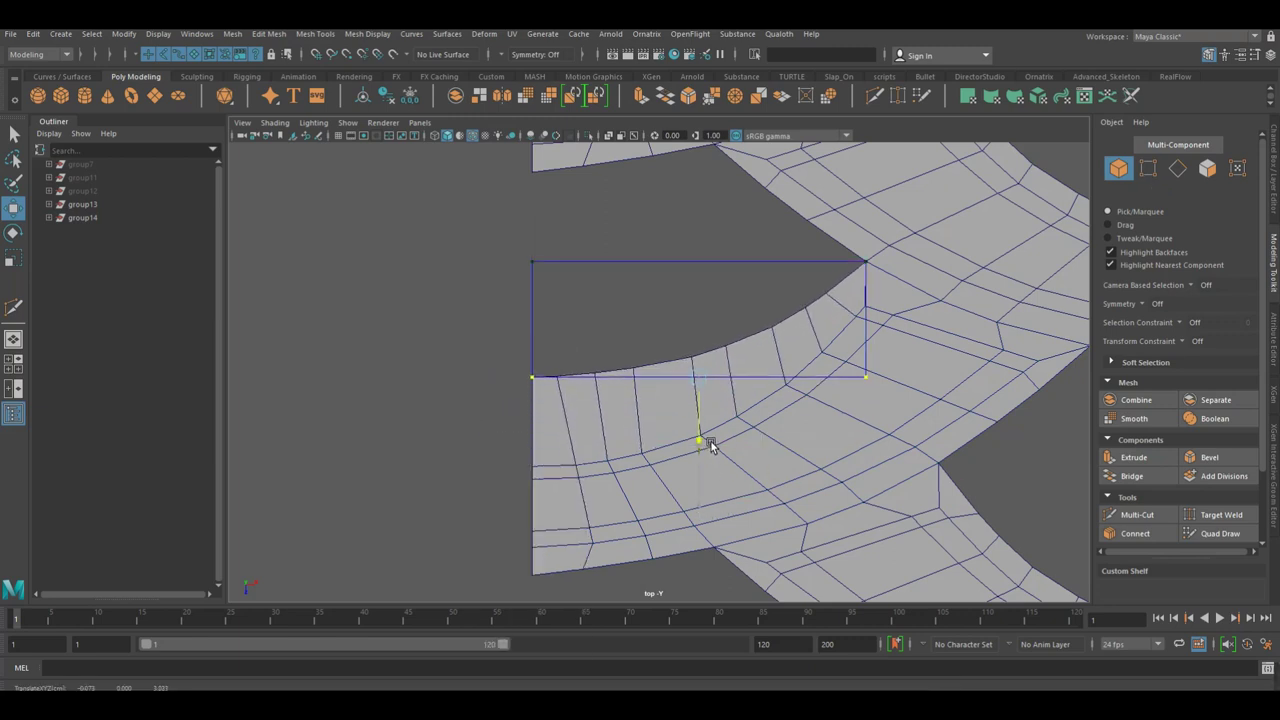
alt+middle_drag(514, 307, 625, 365)
click(625, 363)
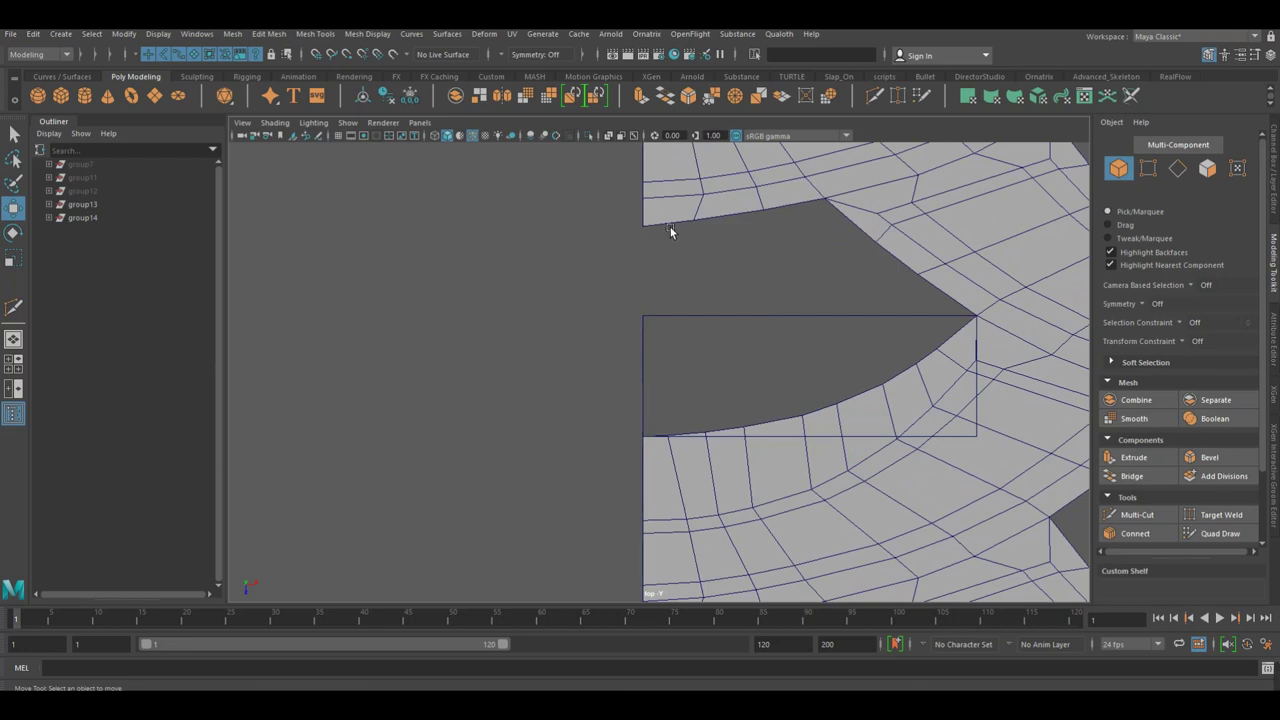
alt+middle_drag(611, 223, 646, 315)
Move the upper piece's edge-strip vertices down to meet the middle piece's curve.
drag(748, 300, 742, 300)
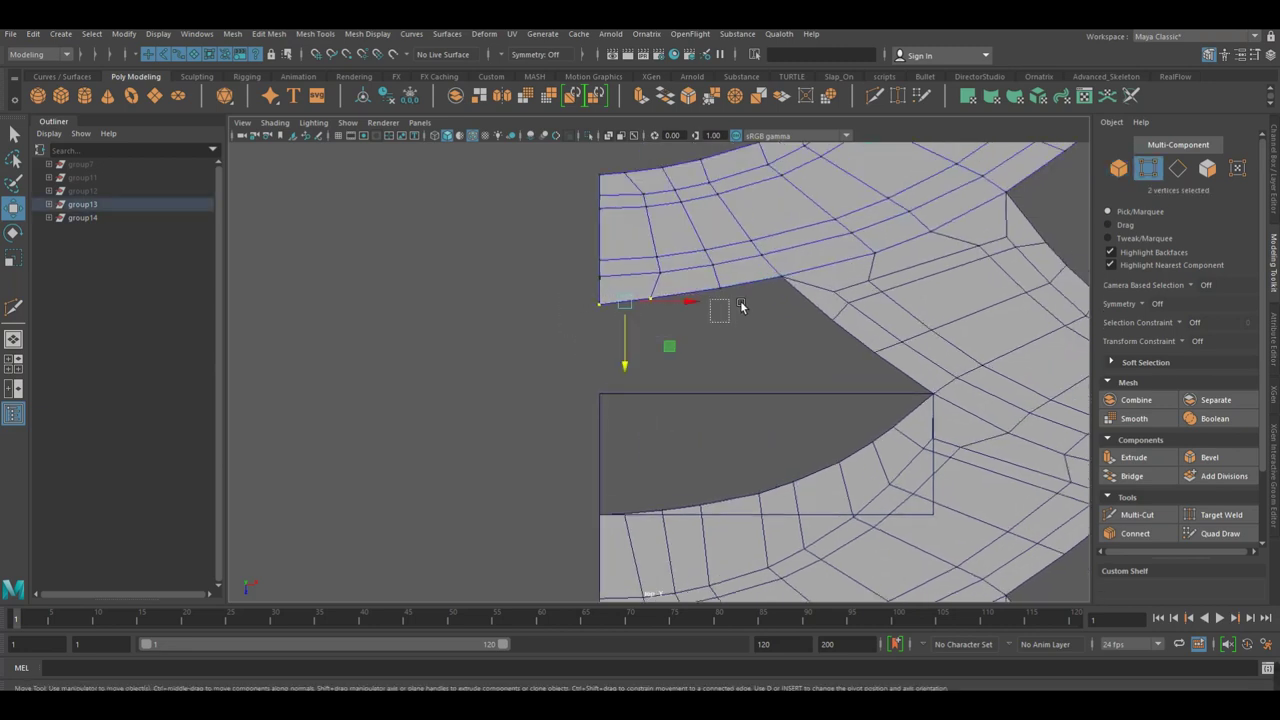
click(484, 34)
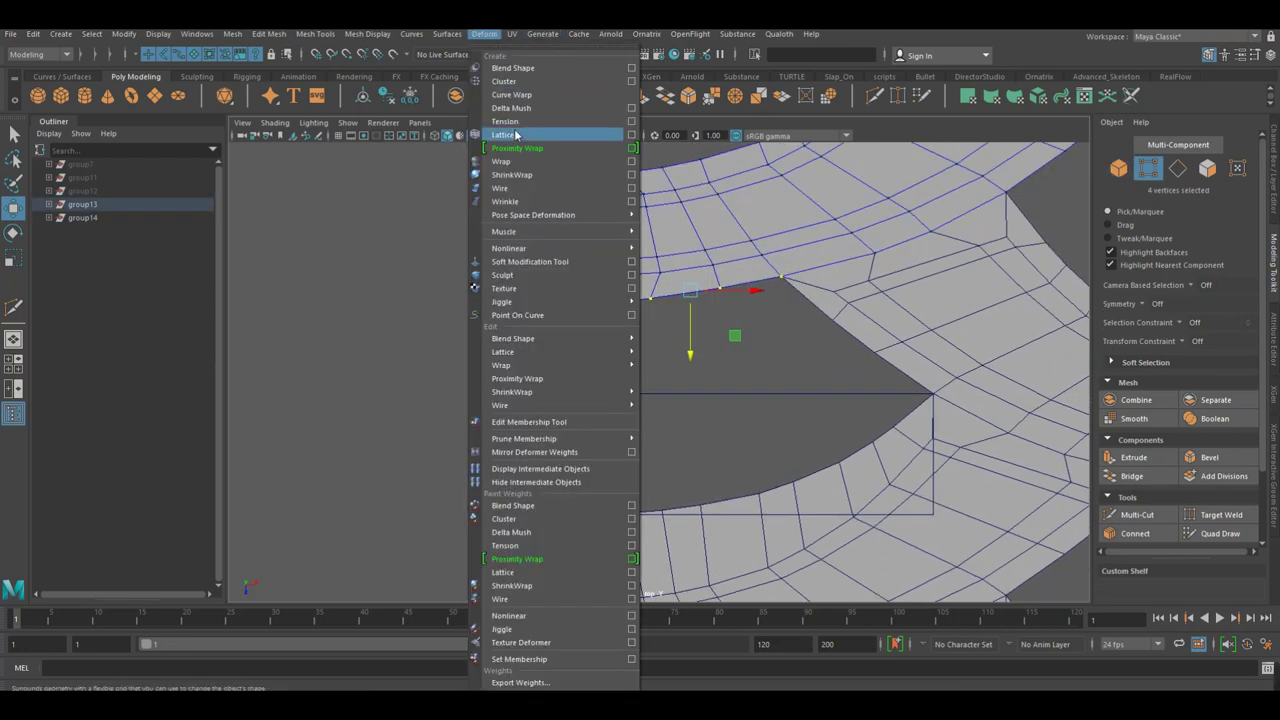
click(643, 315)
right_click(643, 350)
click(665, 288)
drag(530, 288, 785, 336)
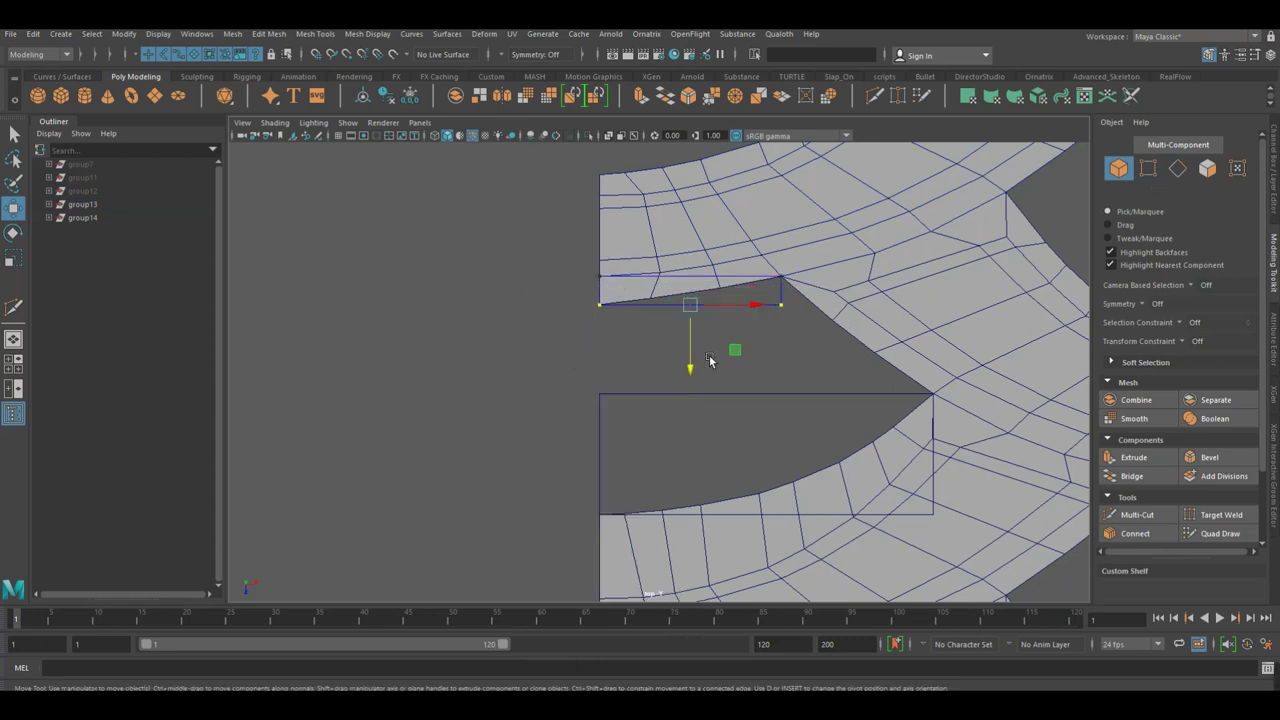
middle_drag(734, 351, 711, 408)
scroll(722, 316, up, 1)
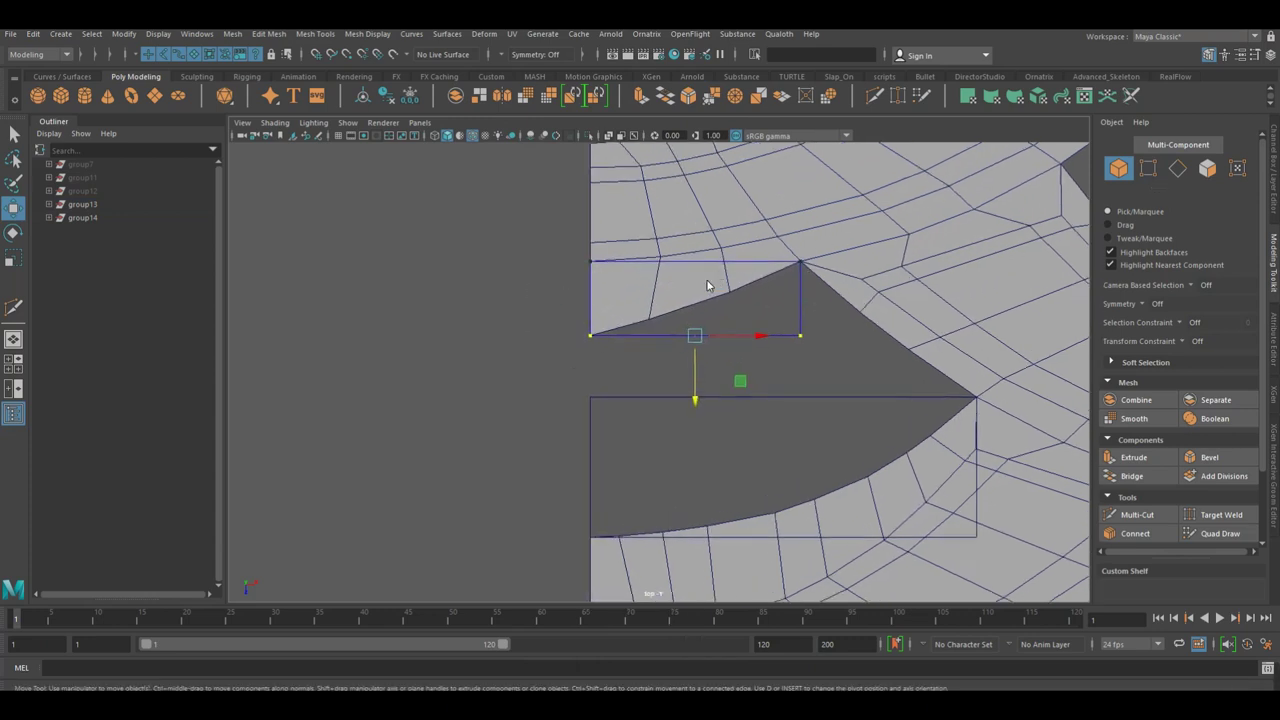
Add the lower piece to the selection and pick the upper piece's notch corner vertex.
key(F8)
shift+click(732, 437)
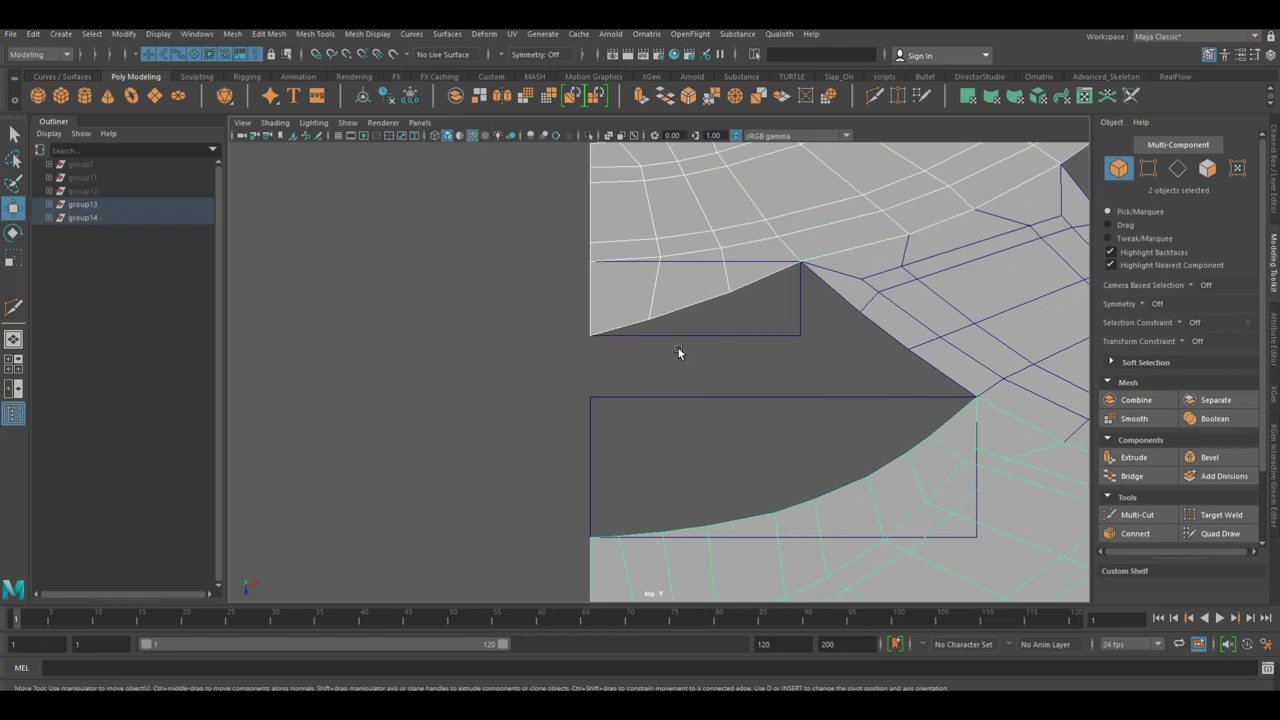
right_click(640, 293)
click(691, 309)
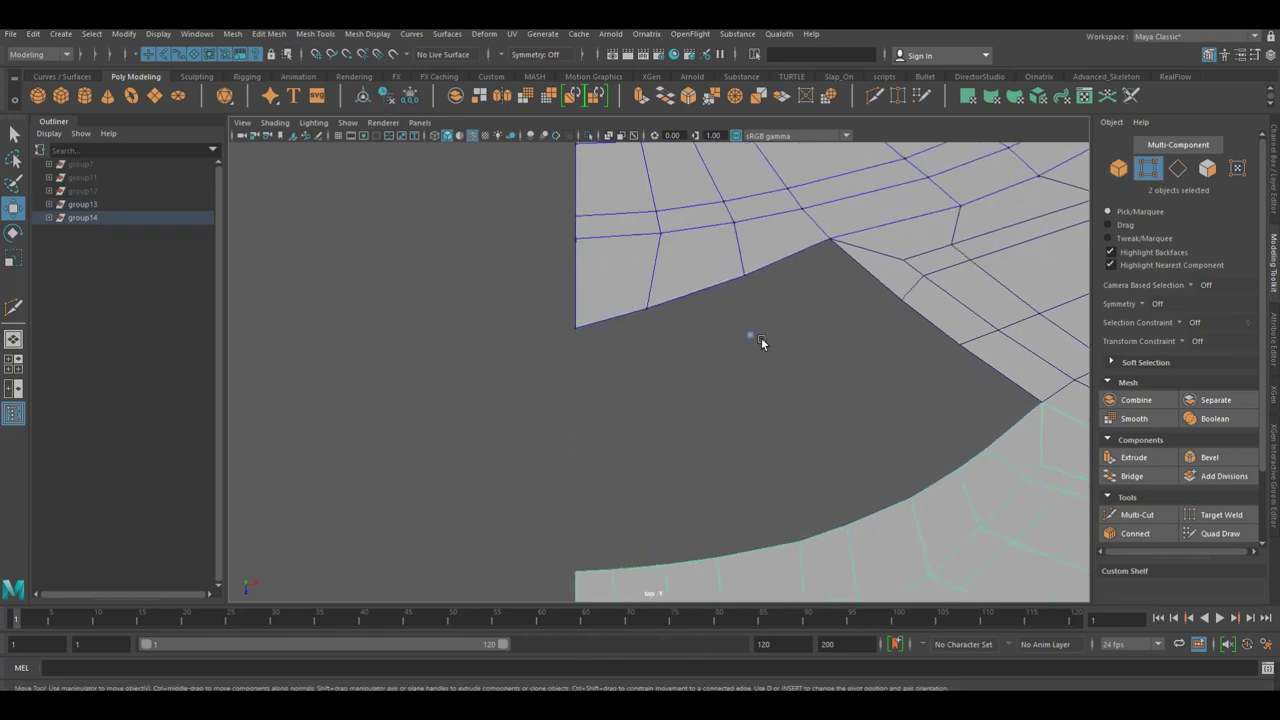
click(743, 272)
drag(665, 350, 644, 312)
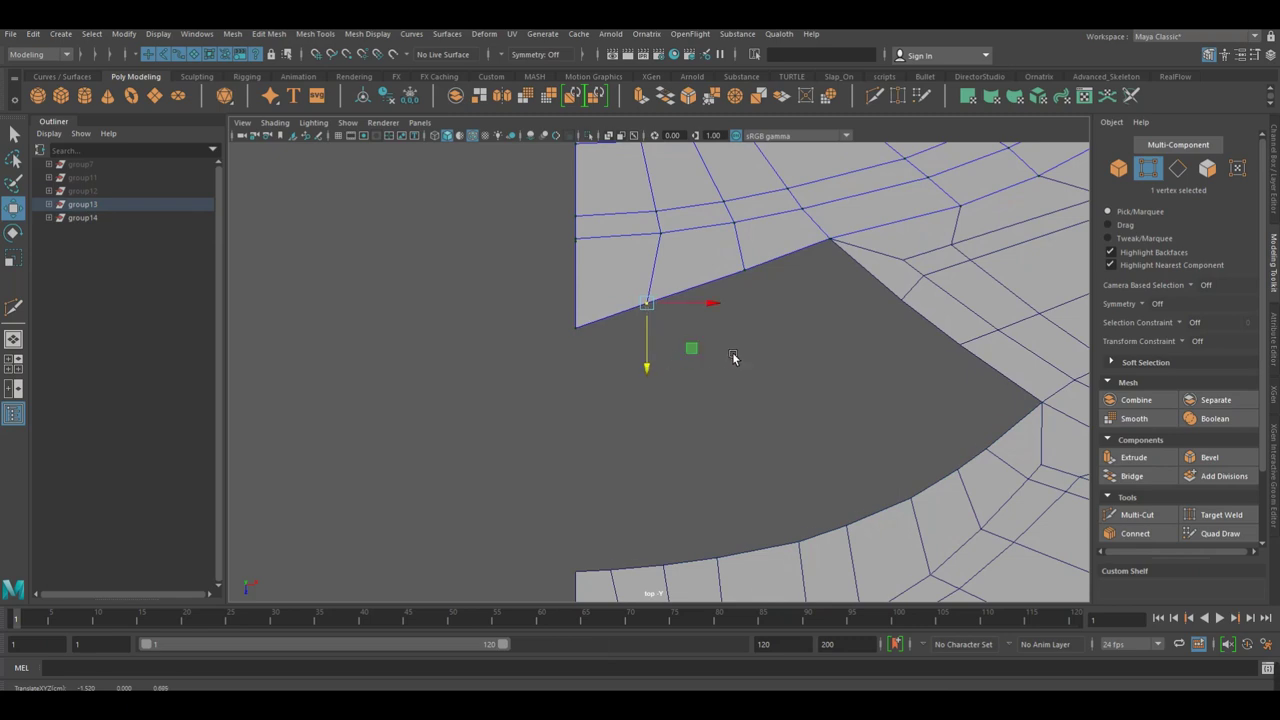
alt+middle_drag(732, 352, 714, 210)
Deselect the vertex and return to plain object selection.
key(F8)
click(766, 257)
key(q)
scroll(766, 257, down, 3)
scroll(640, 297, down, 3)
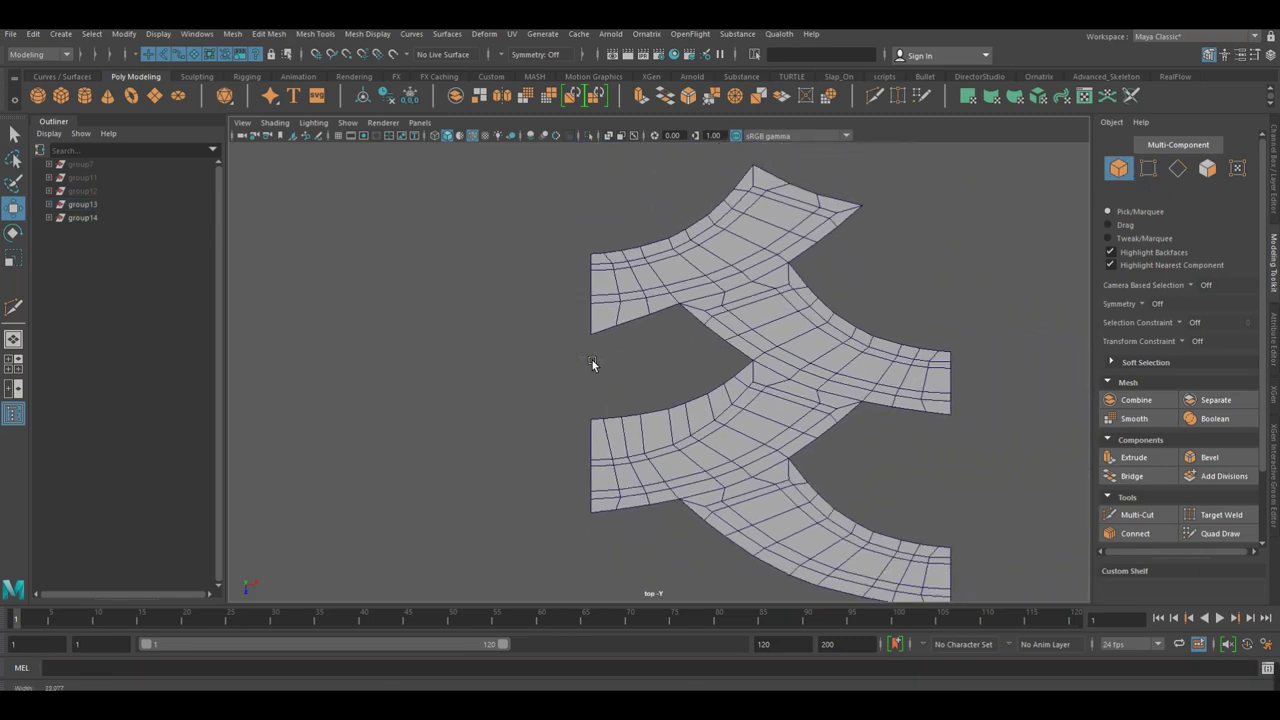
scroll(652, 396, up, 2)
scroll(794, 341, up, 2)
Combine the middle and upper road pieces into one mesh.
key(w)
click(719, 337)
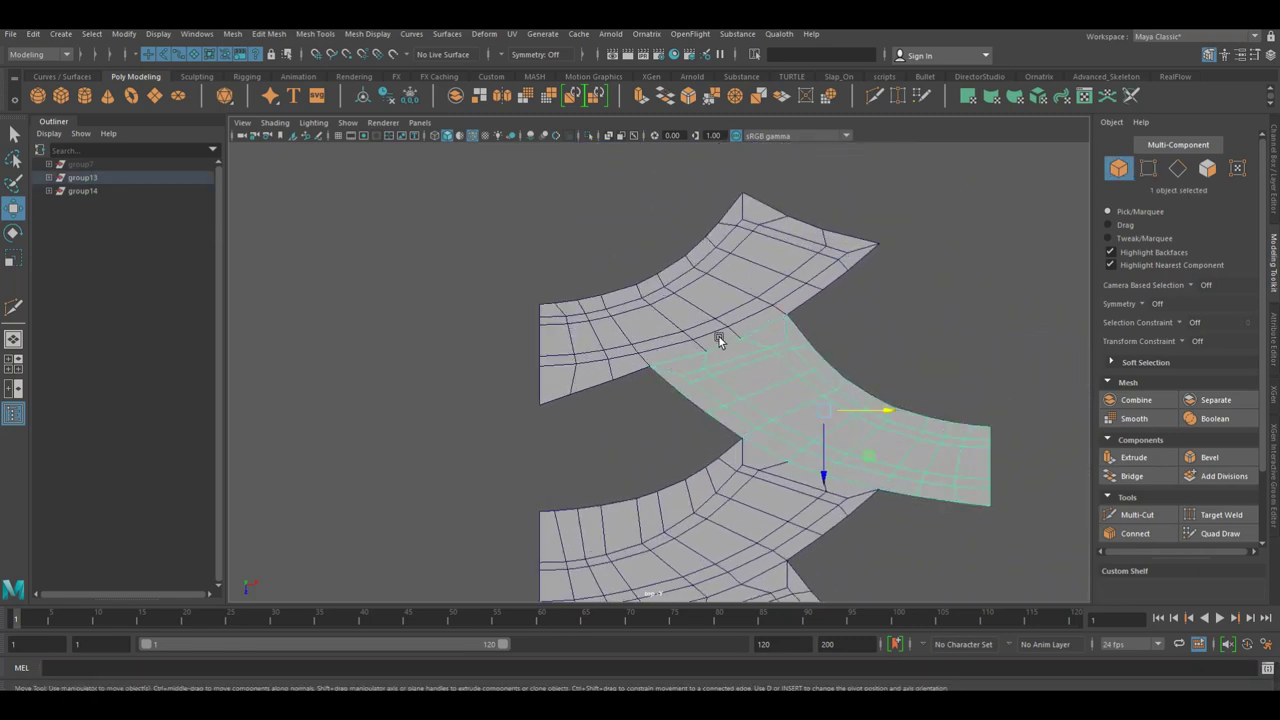
shift+click(675, 344)
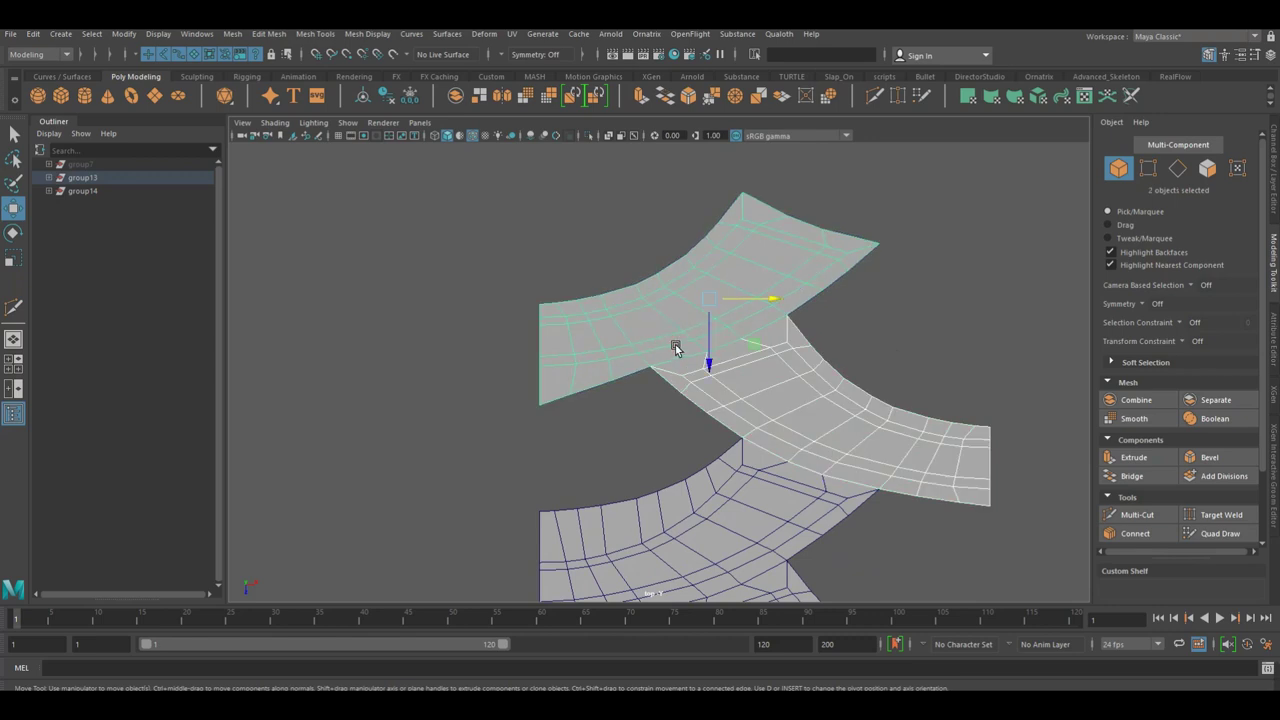
click(455, 95)
scroll(576, 334, up, 2)
scroll(905, 318, up, 2)
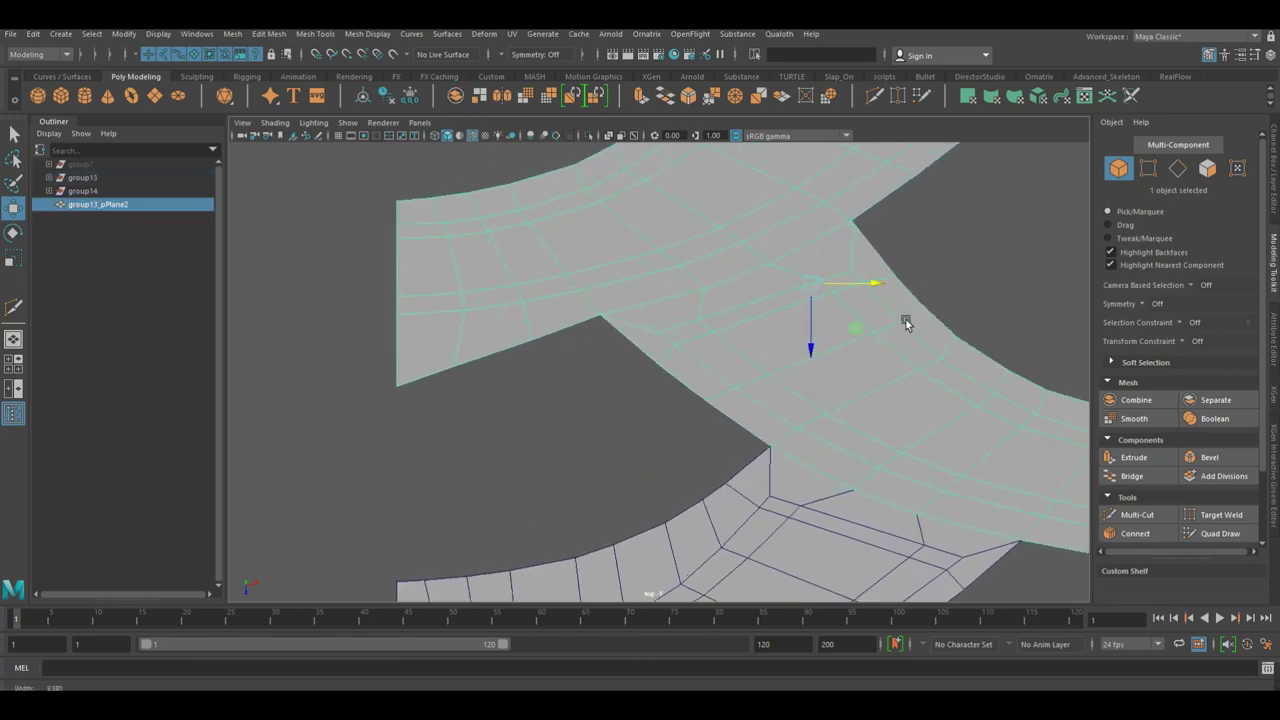
scroll(674, 280, up, 2)
Merge the coincident seam vertices at the notch corner with Merge Vertices.
key(F9)
drag(579, 280, 565, 298)
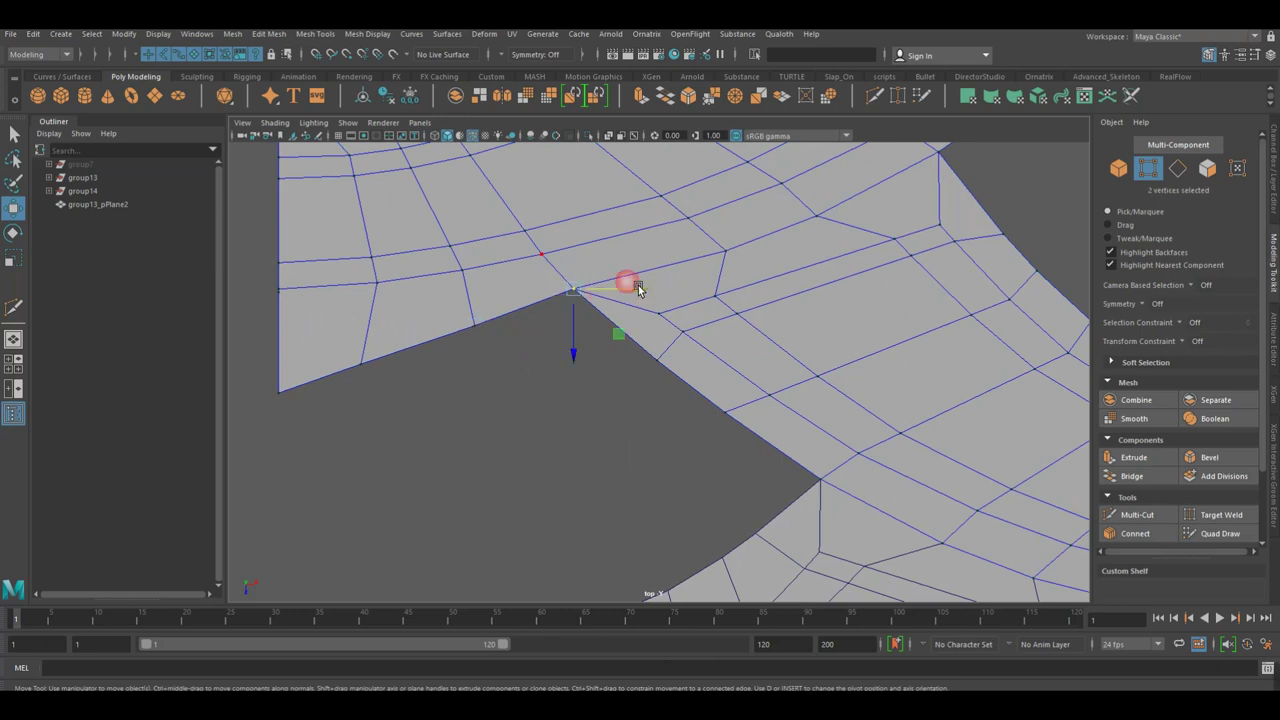
shift+drag(782, 214, 844, 230)
alt+middle_drag(899, 187, 946, 227)
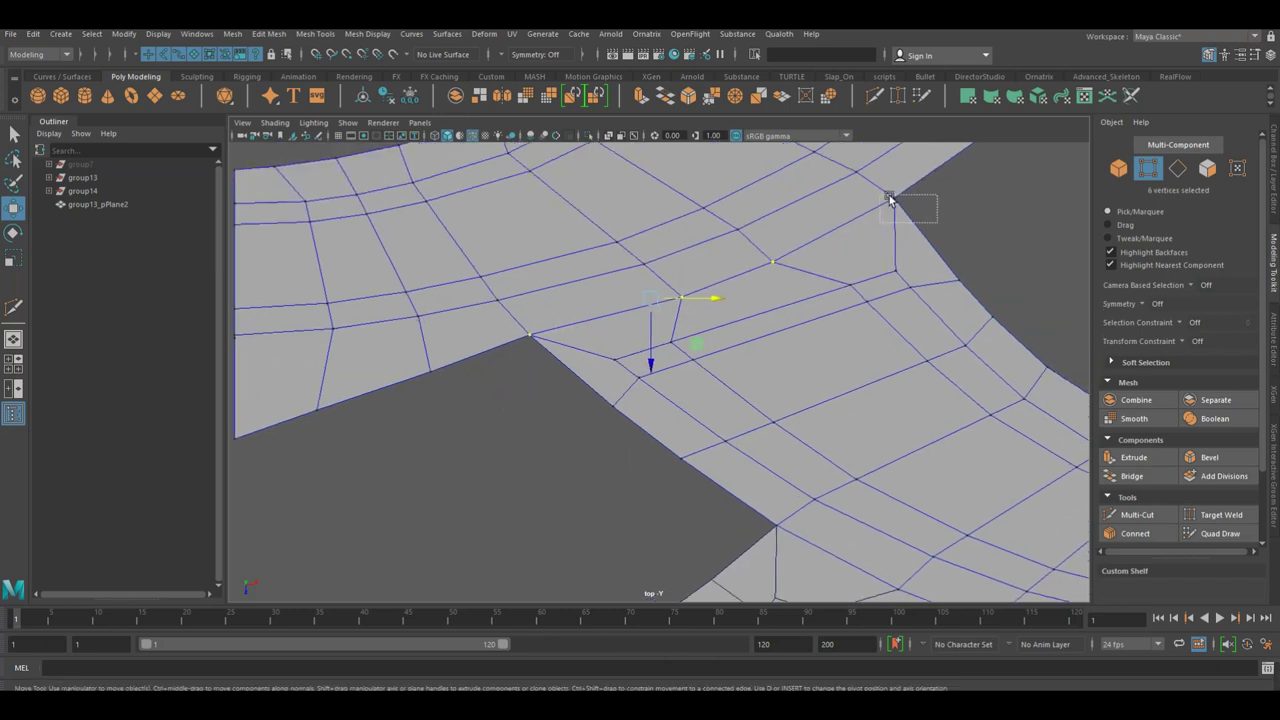
shift+right_click(777, 260)
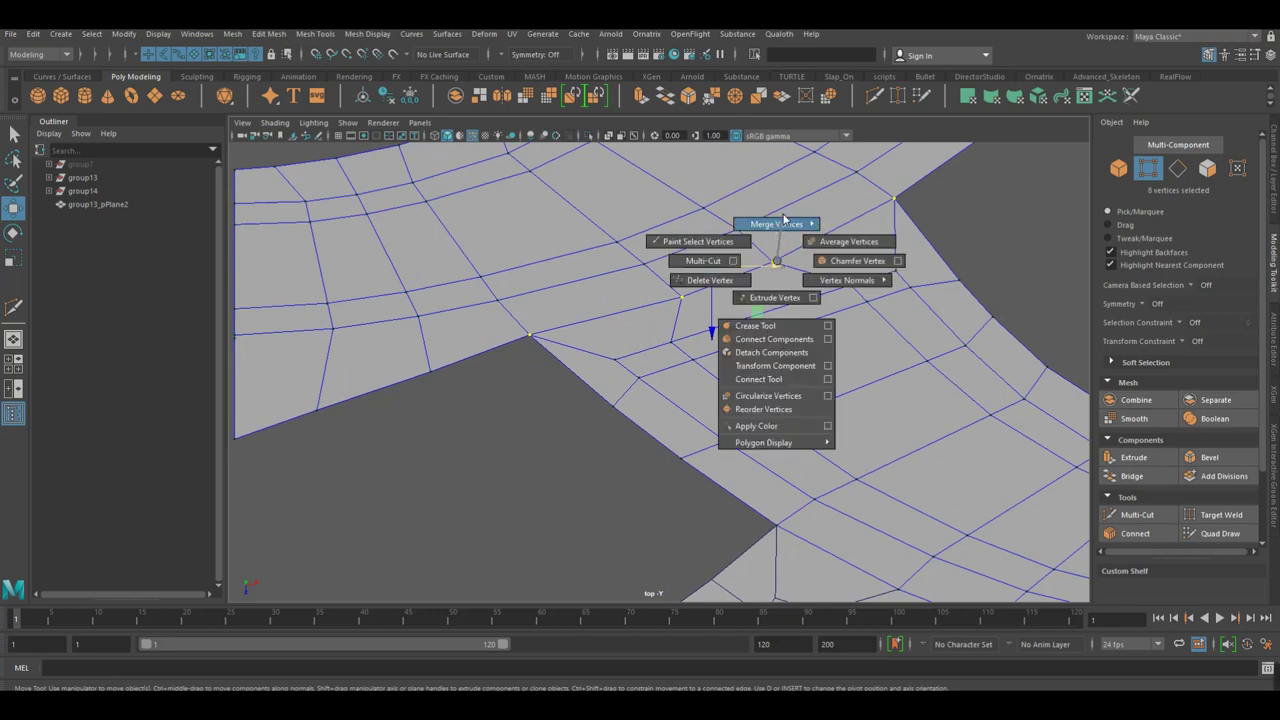
click(849, 195)
scroll(653, 287, down, 3)
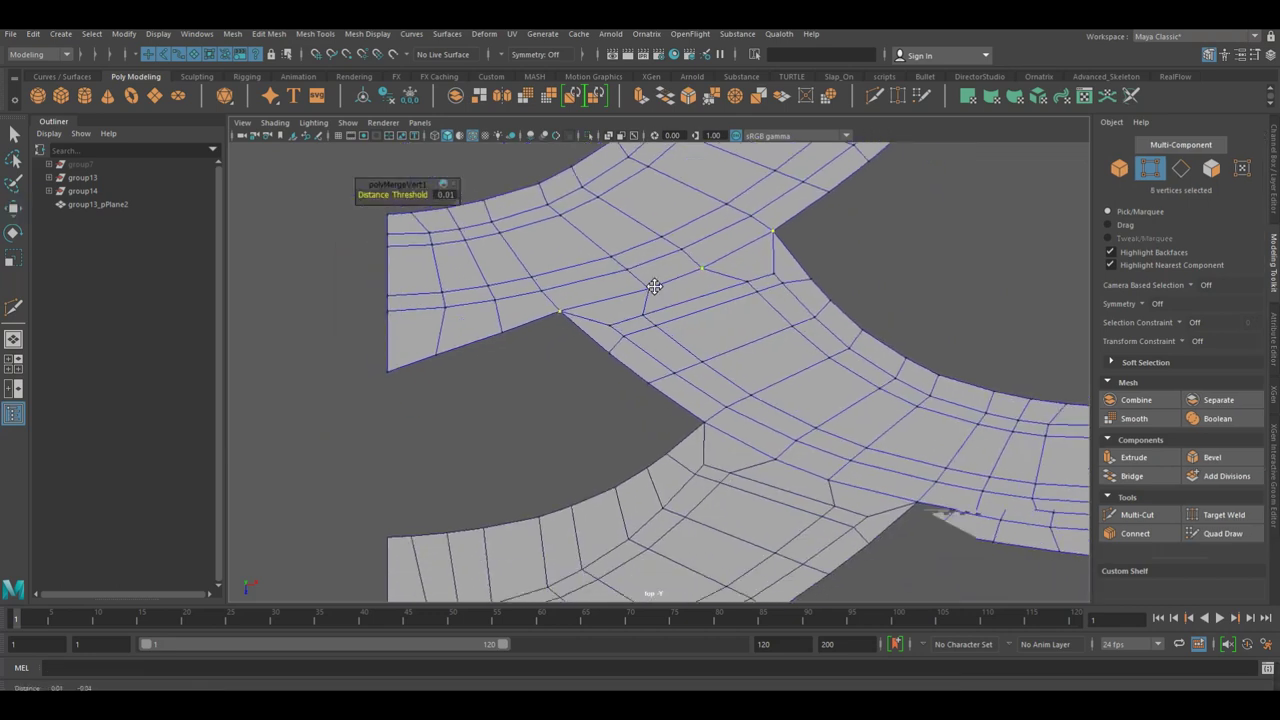
scroll(653, 287, up, 3)
Select the lower road pieces together with the combined upper mesh.
right_drag(708, 336, 730, 324)
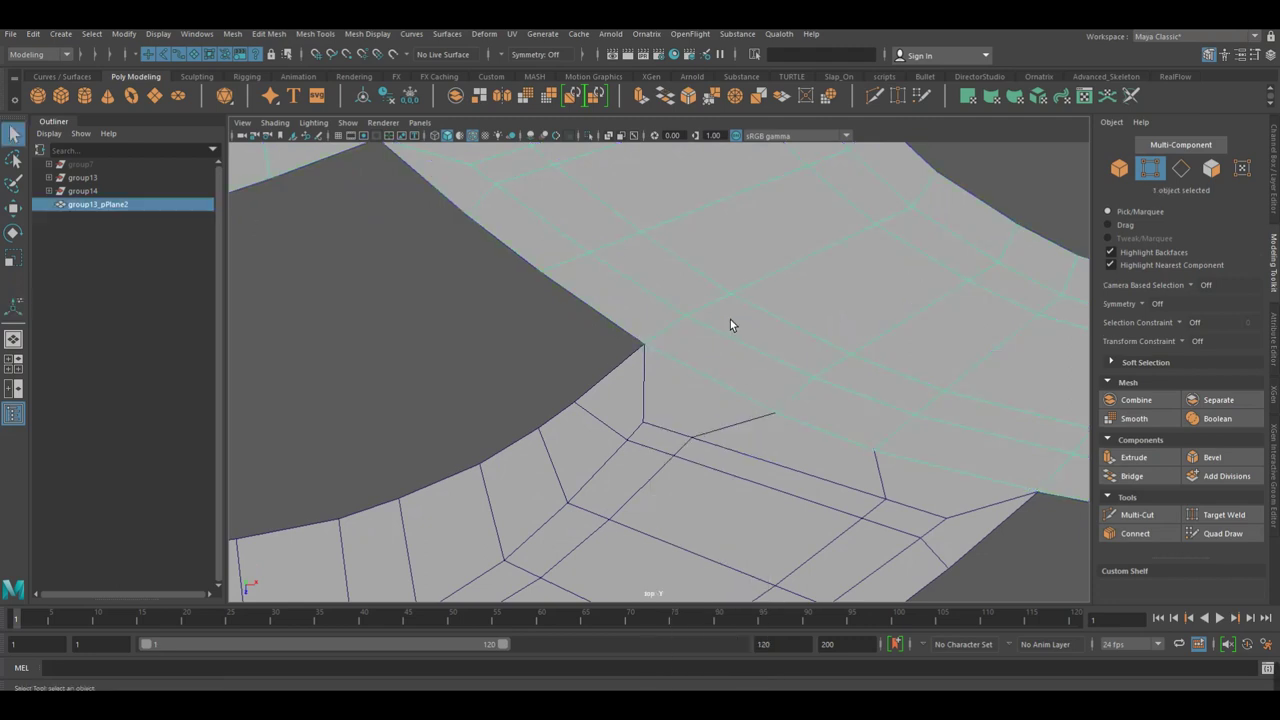
scroll(730, 324, down, 4)
click(682, 352)
scroll(689, 413, up, 2)
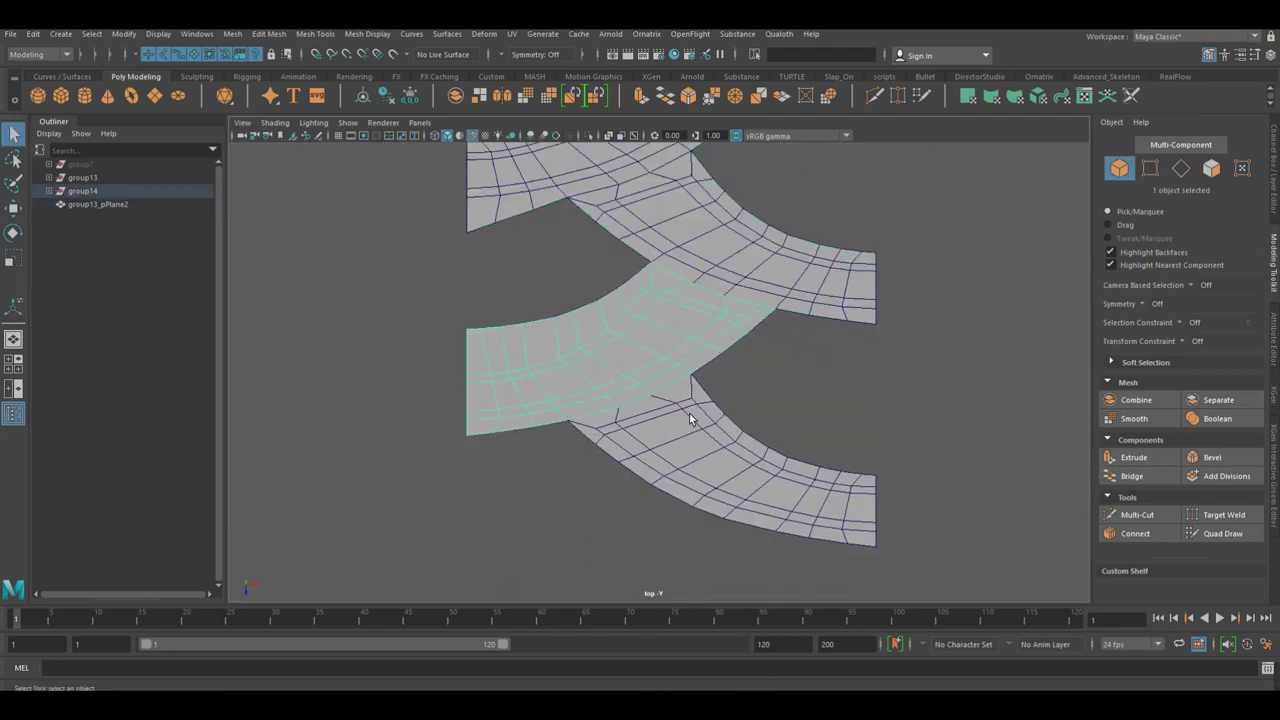
scroll(585, 362, up, 1)
scroll(843, 431, up, 2)
alt+middle_drag(843, 431, 800, 378)
shift+click(760, 380)
shift+click(876, 167)
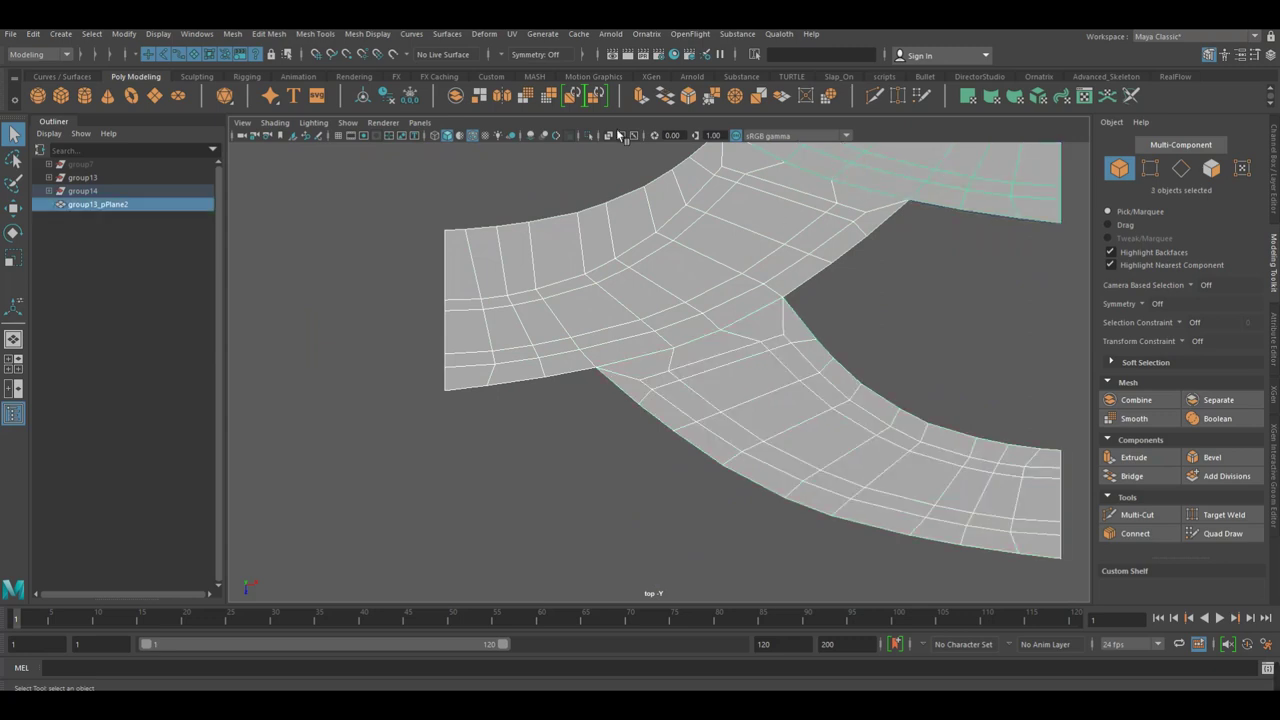
Combine all selected pieces into group14_pPlane3 and merge the first seam's doubled vertices.
click(456, 96)
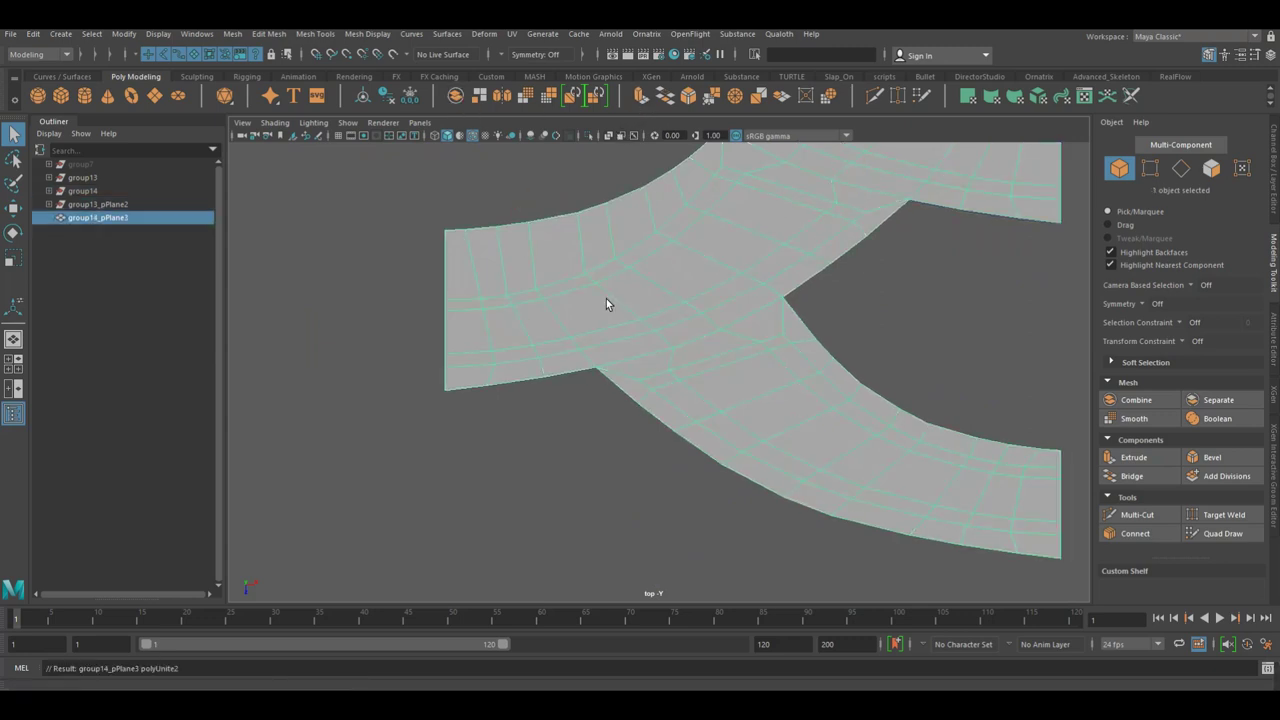
right_drag(600, 298, 528, 291)
scroll(818, 310, up, 2)
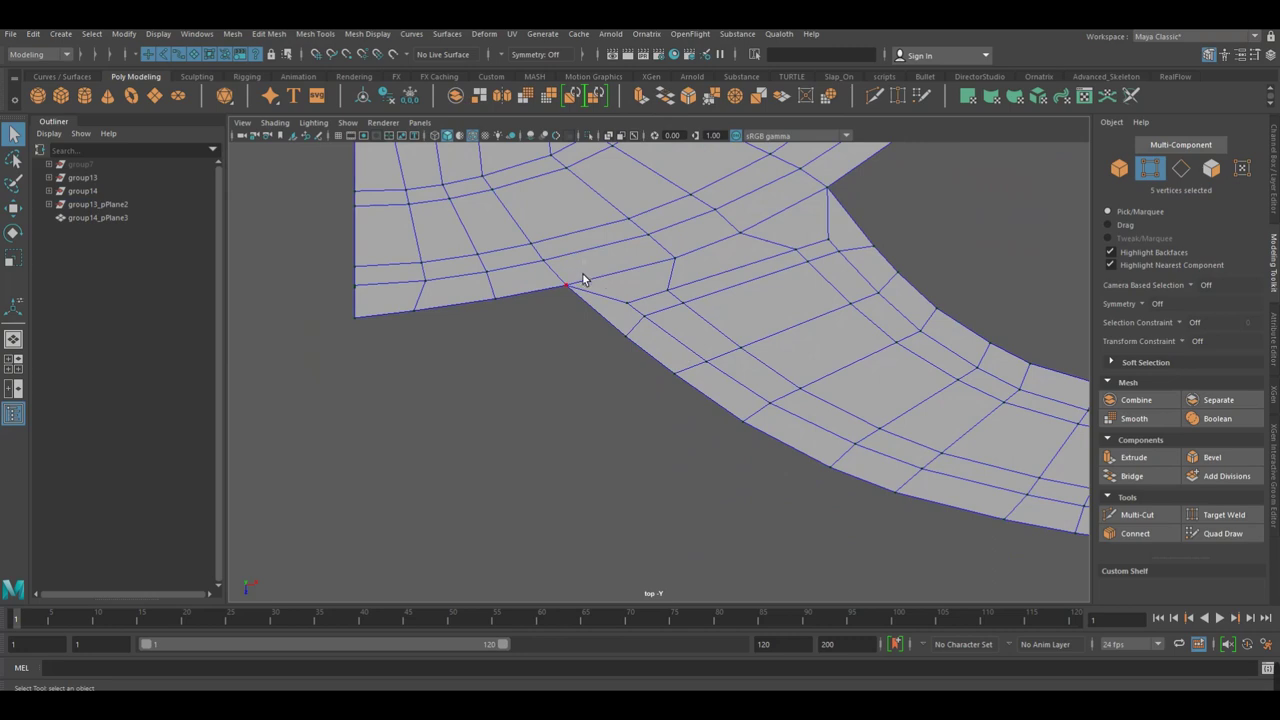
shift+drag(717, 236, 759, 247)
shift+right_drag(683, 215, 740, 165)
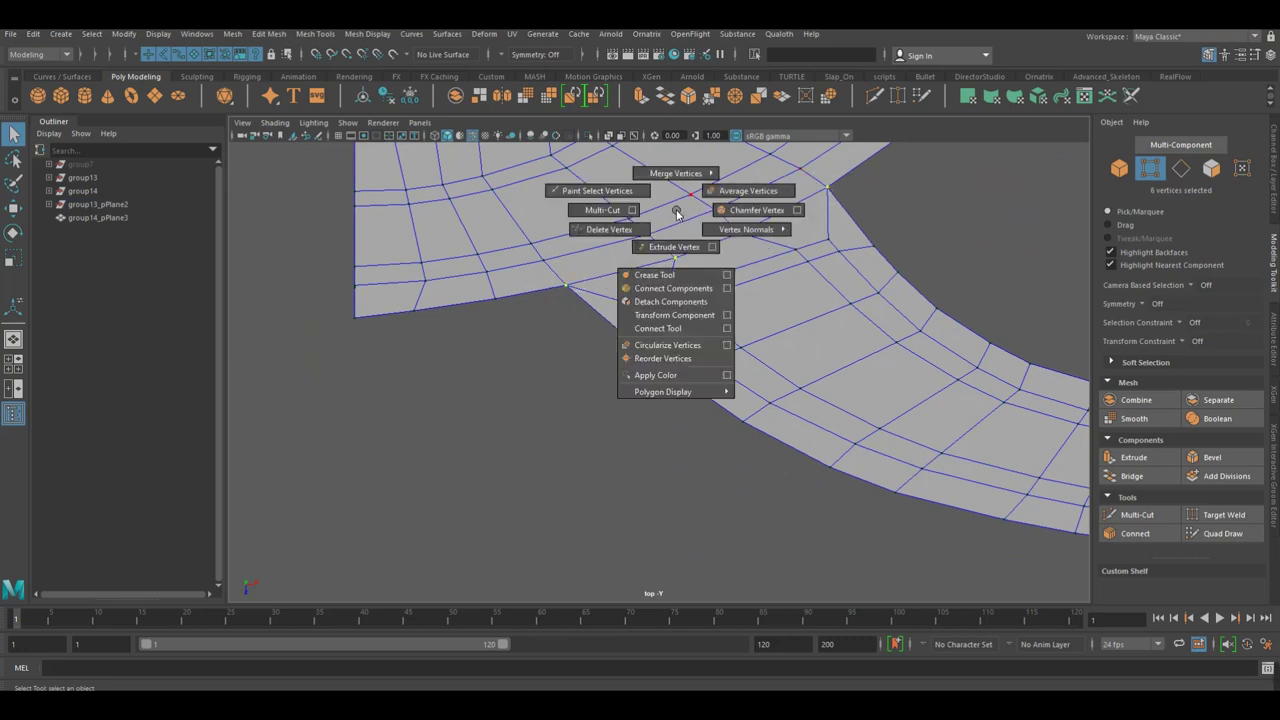
scroll(649, 477, up, 2)
Merge the second seam's doubled vertices and return to object mode.
mouse_move(649, 477)
alt+middle_down()
mouse_move(680, 329)
mouse_move(729, 374)
mouse_move(591, 314)
alt+middle_up()
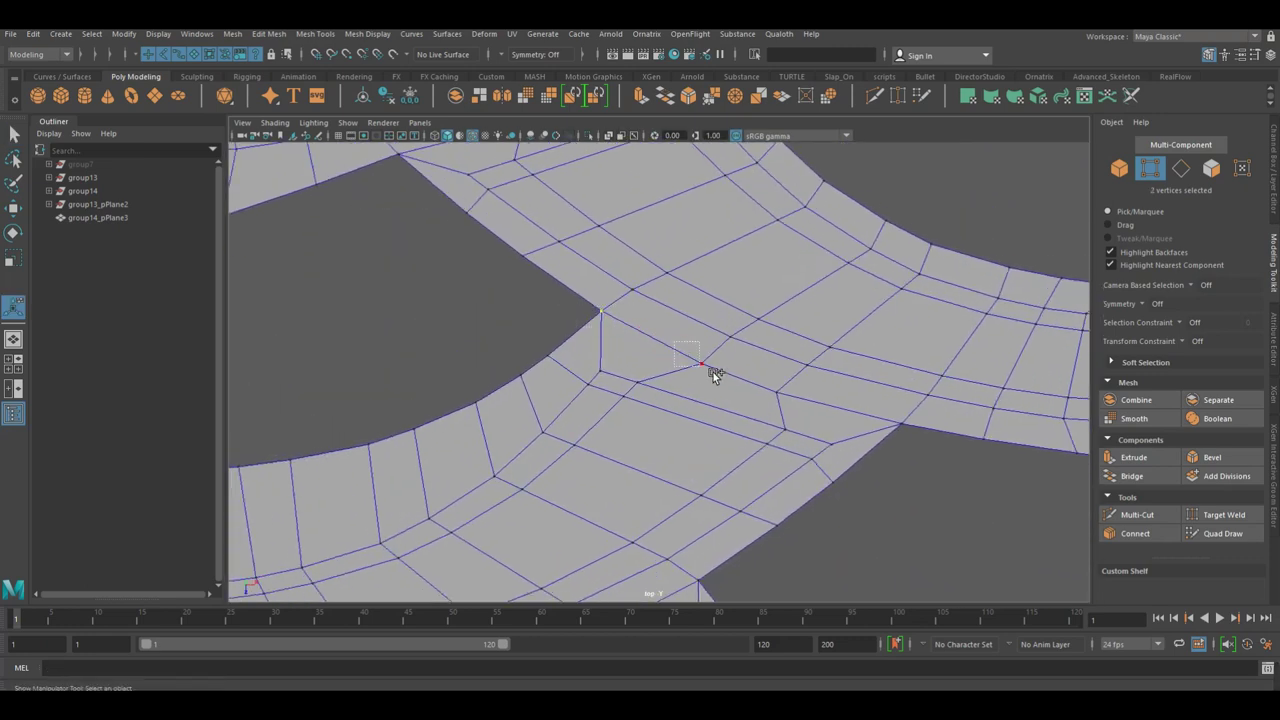
shift+click(752, 389)
shift+right_drag(724, 399, 785, 320)
right_drag(677, 325, 711, 307)
Delete the combined road mesh's history and reselect it for edge editing.
key(f)
click(536, 358)
click(629, 298)
click(380, 100)
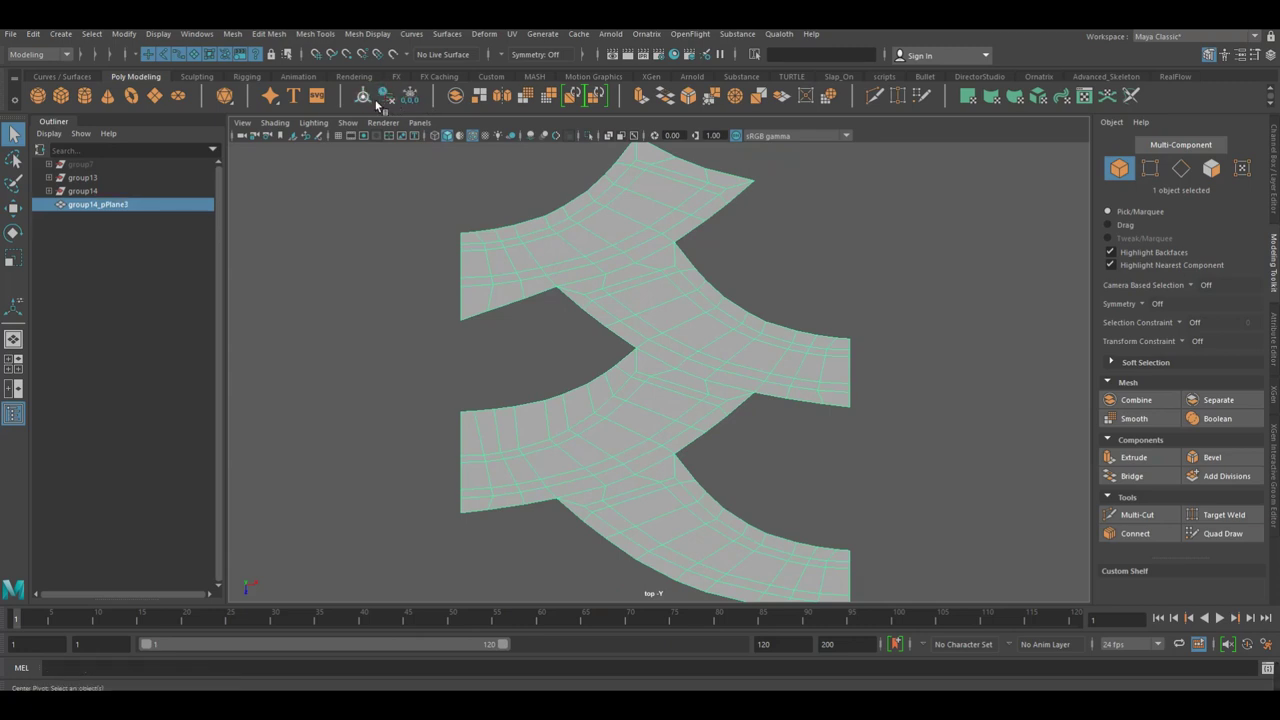
alt+right_drag(686, 287, 700, 329)
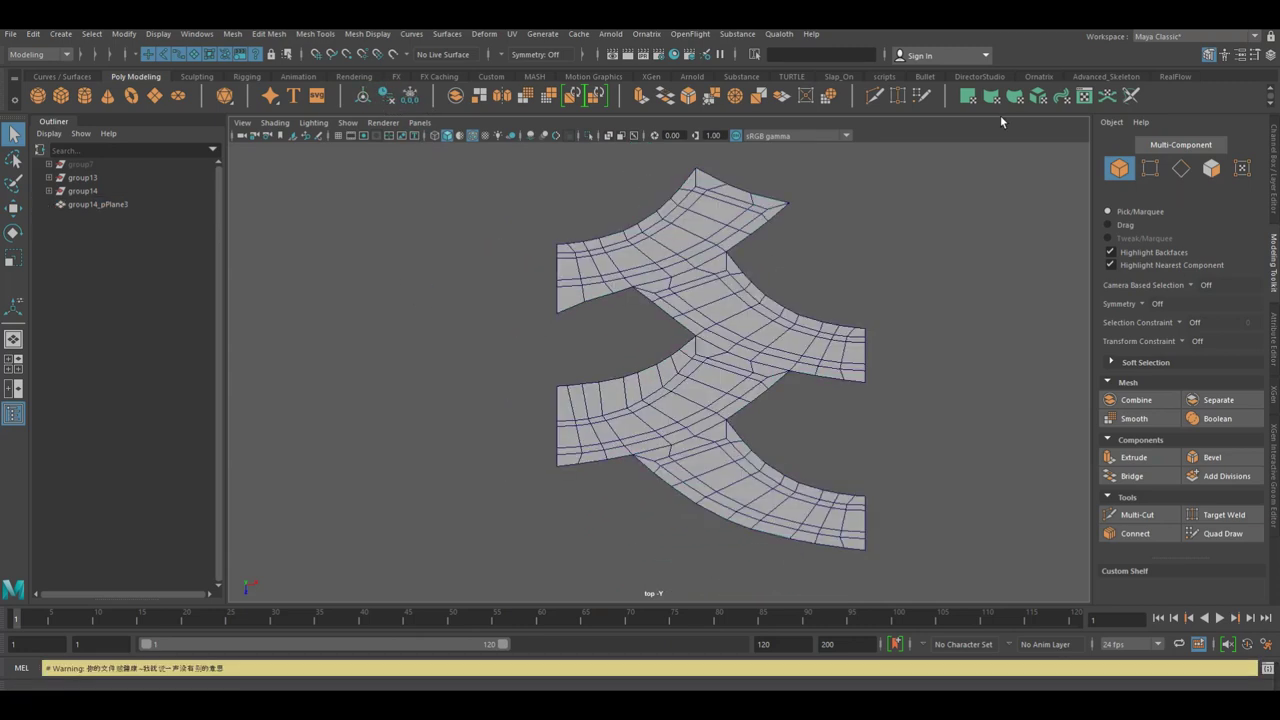
scroll(700, 318, up, 6)
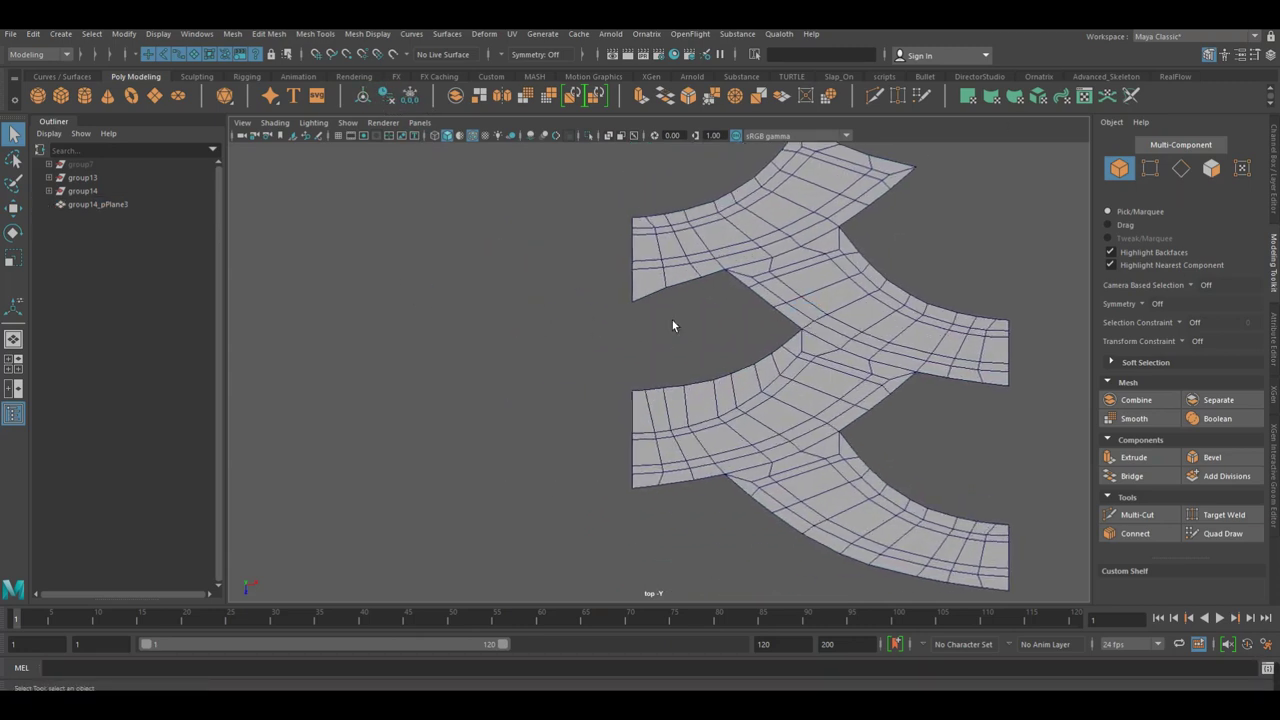
click(672, 262)
right_drag(677, 263, 667, 222)
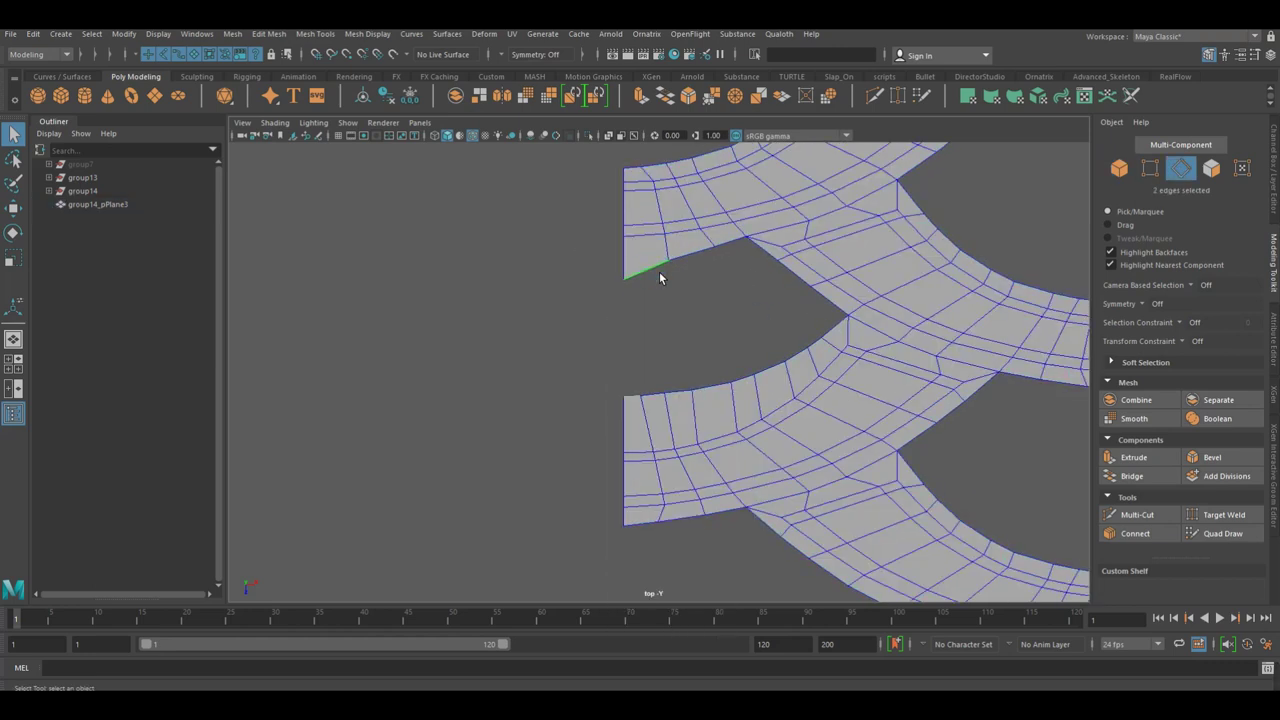
Extrude the gap's top edge and pull it down into a new face.
click(670, 98)
scroll(832, 249, up, 3)
scroll(734, 309, up, 2)
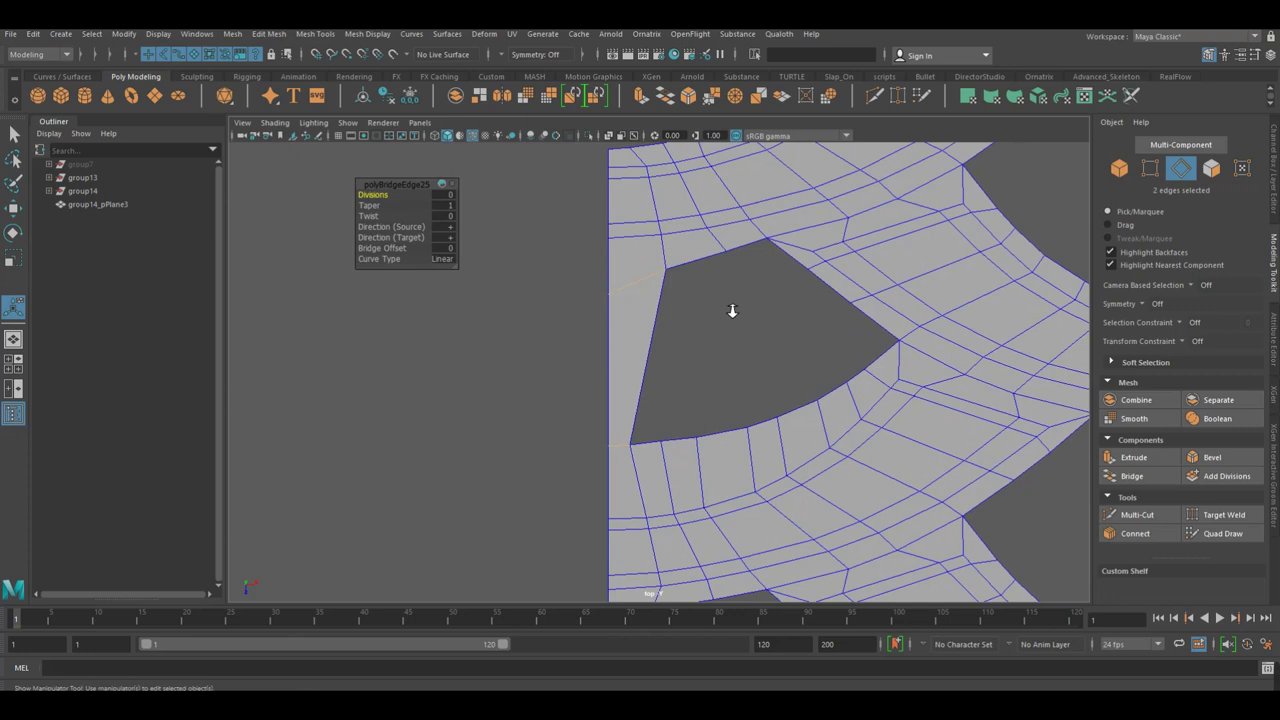
click(697, 271)
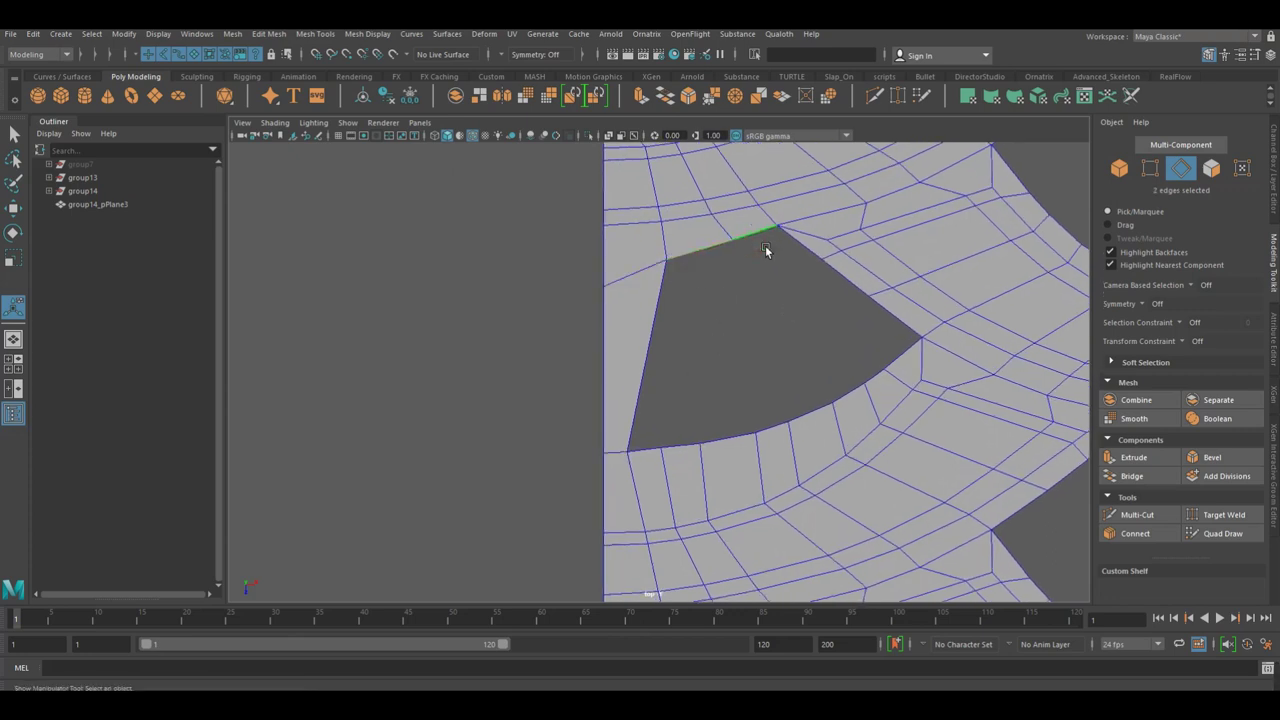
key(ctrl+e)
drag(735, 250, 741, 288)
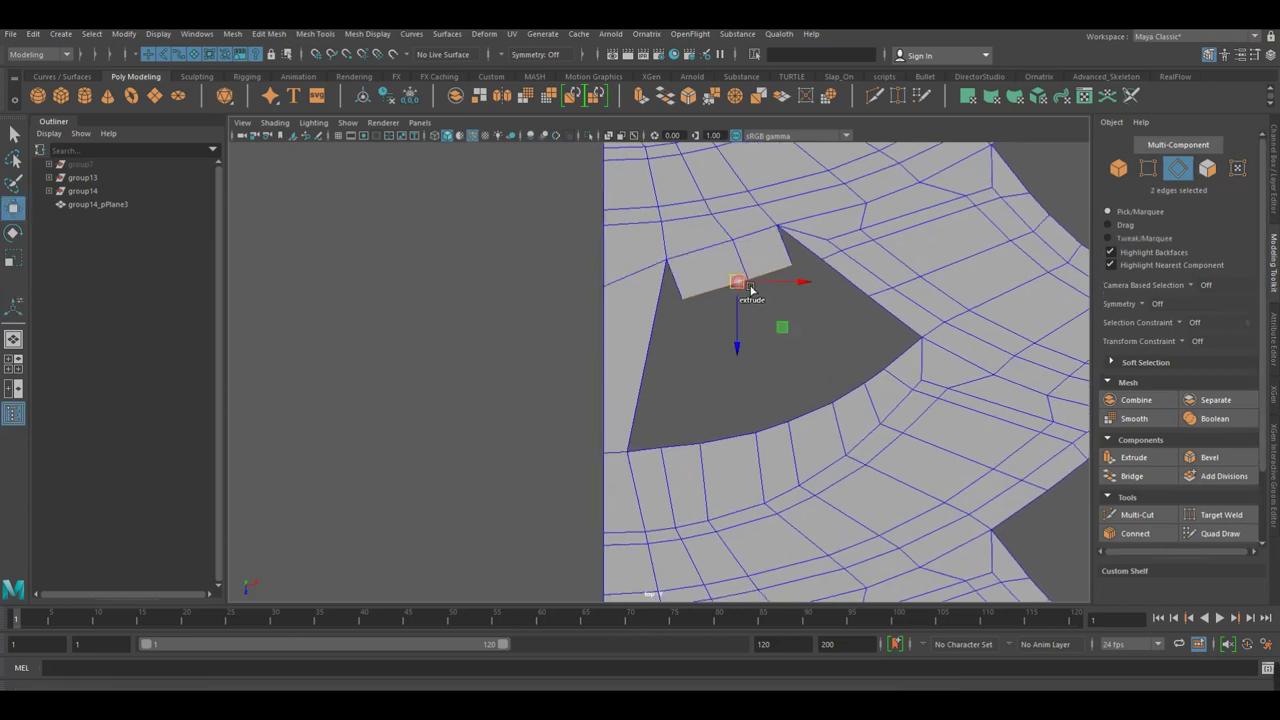
Pull the extruded edge's middle vertex up toward the top edge.
key(F9)
scroll(695, 267, up, 2)
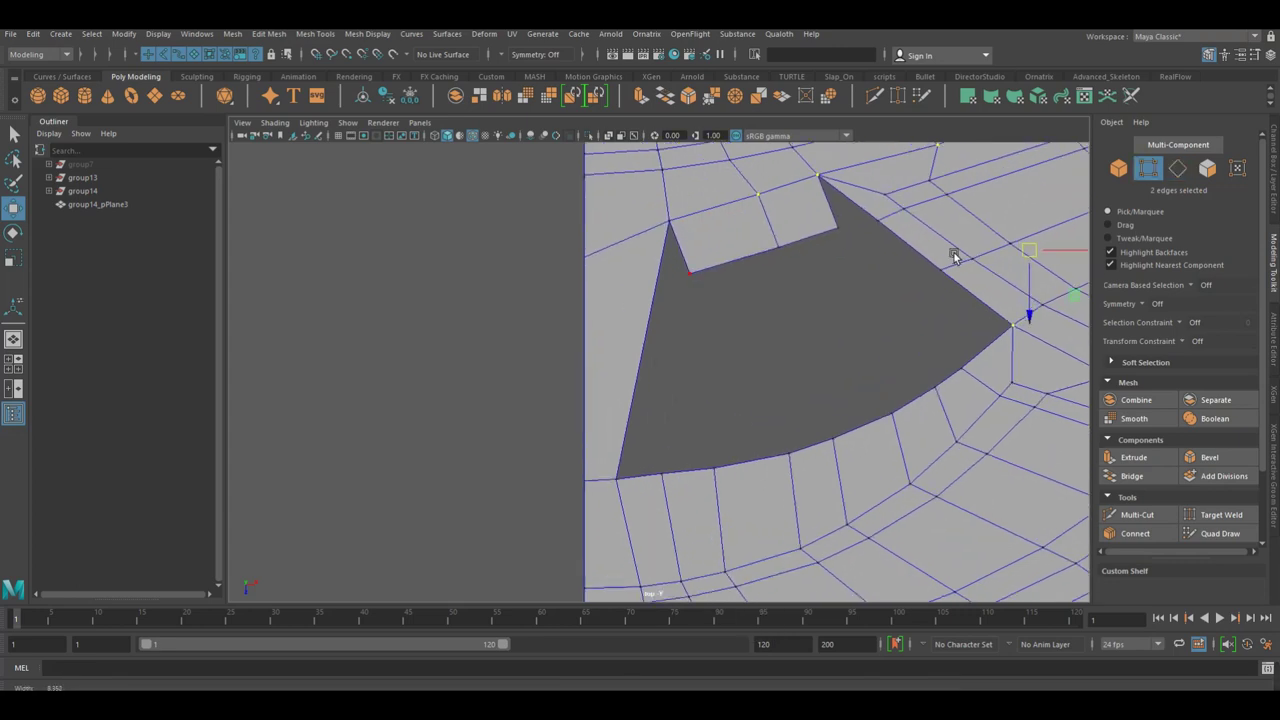
click(786, 249)
drag(788, 252, 781, 224)
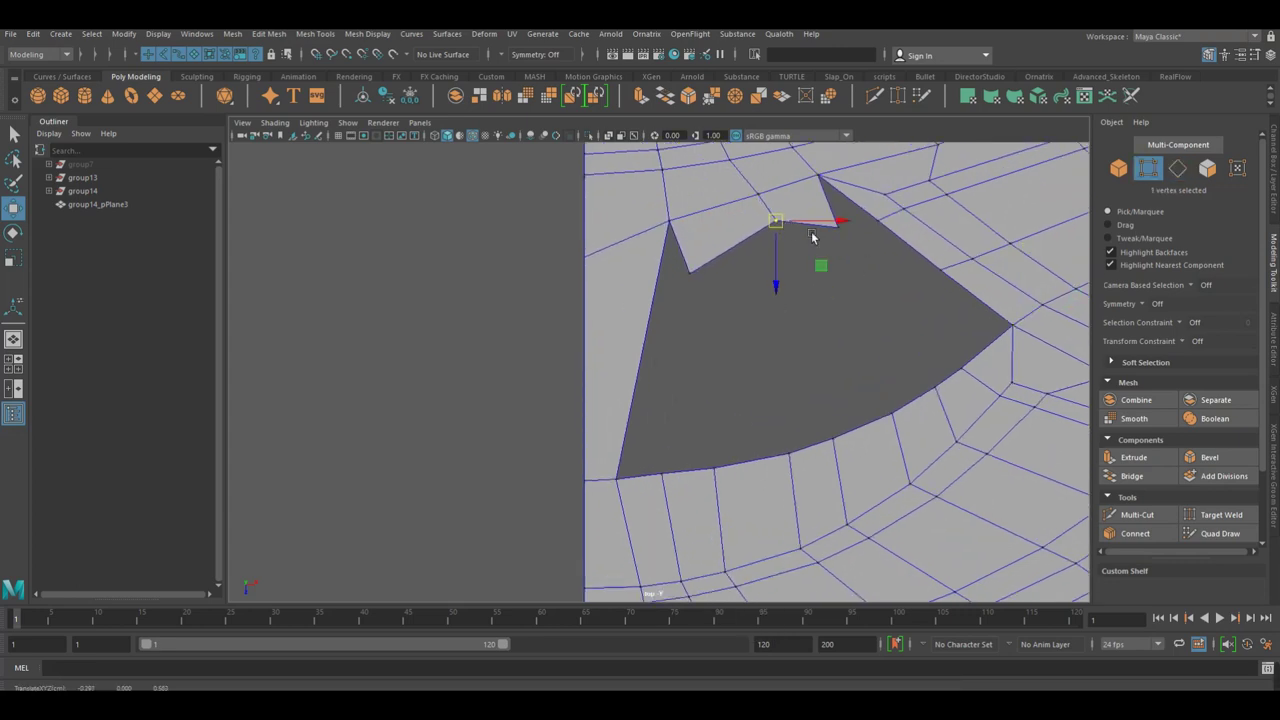
click(710, 277)
key(ctrl+shift+a)
click(700, 283)
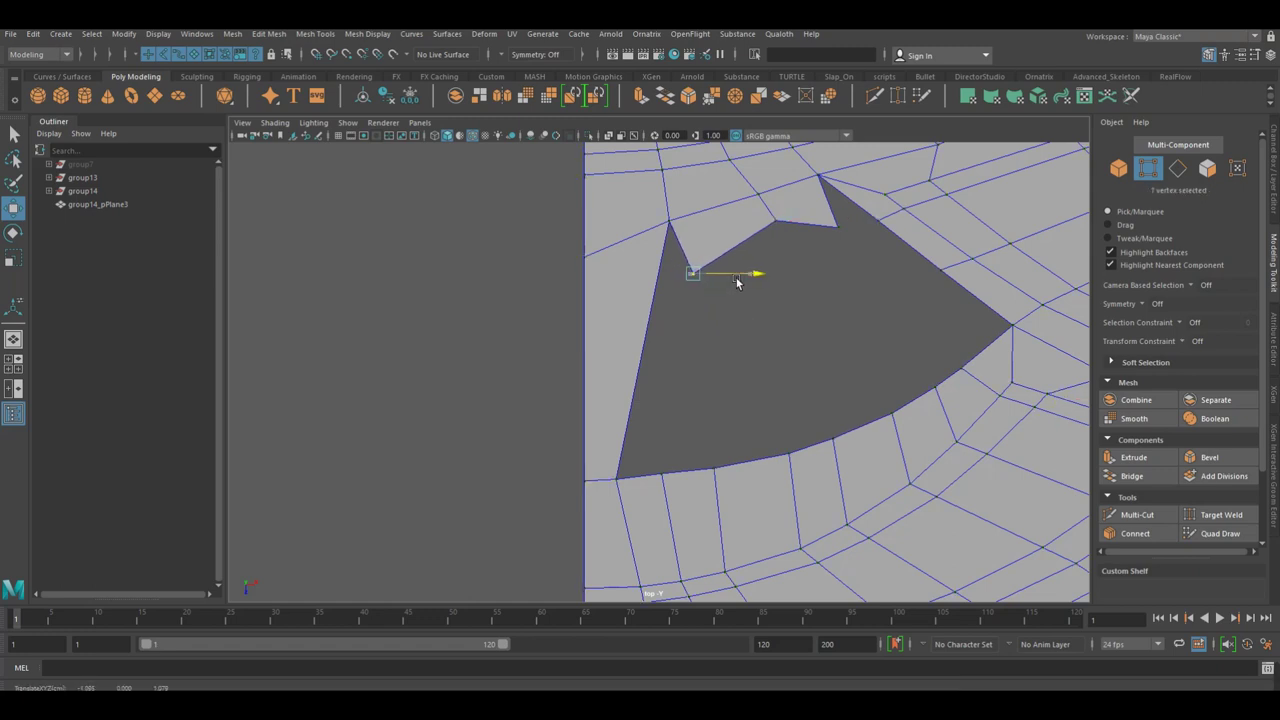
Bridge the short notch edge to the hole's long left edge.
right_click(686, 252)
click(686, 216)
click(696, 247)
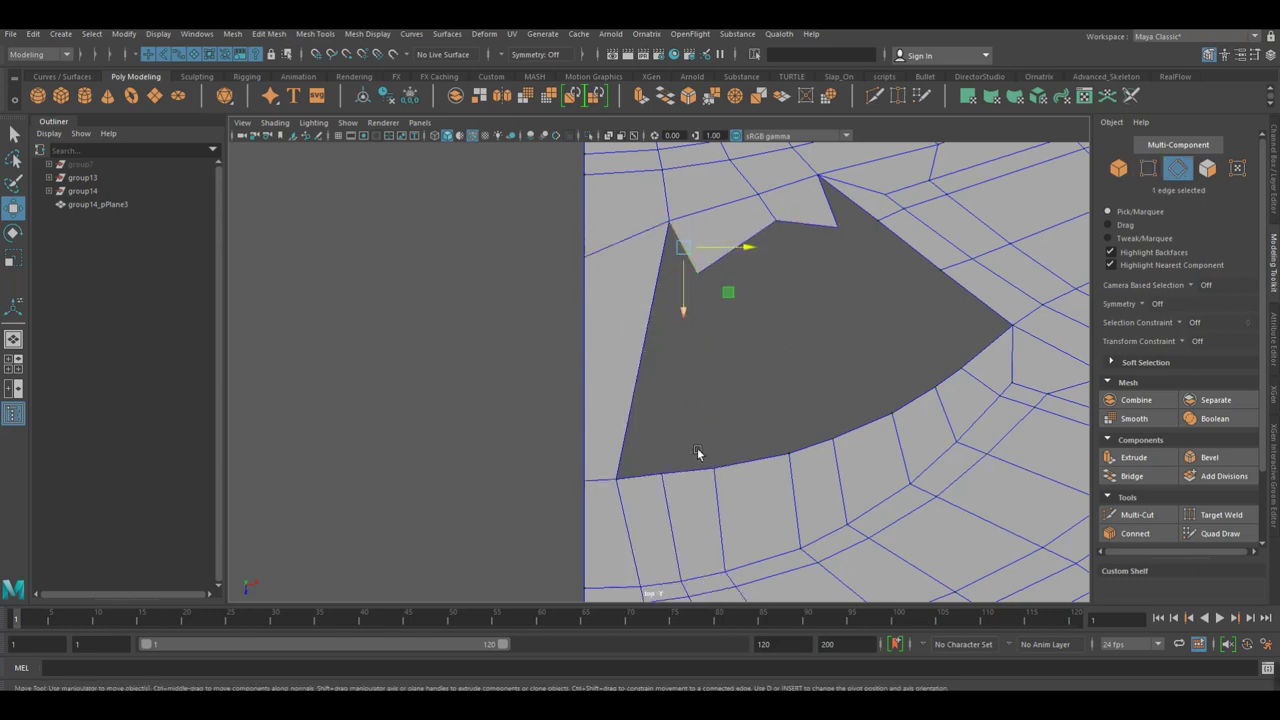
click(648, 474)
click(665, 96)
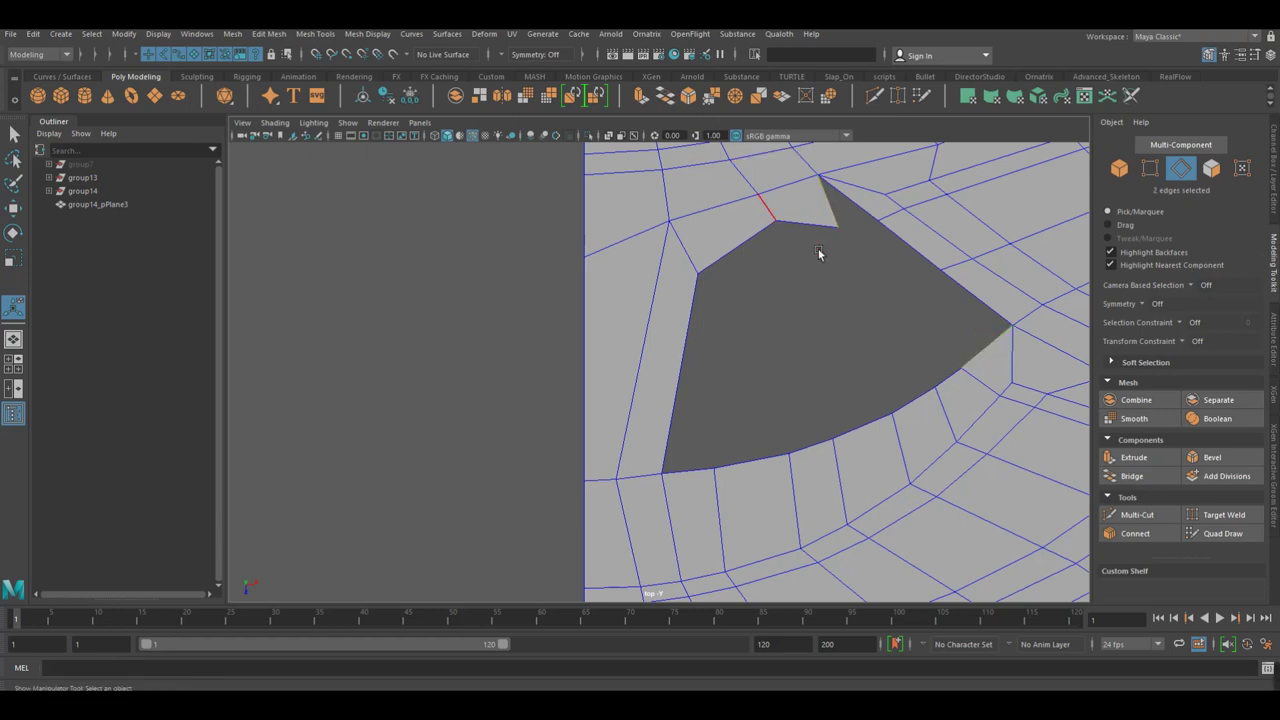
key(g)
scroll(760, 290, up, 3)
scroll(720, 313, up, 2)
Multi-Cut a new edge beside the hole and merge the two vertices at its end.
click(1135, 515)
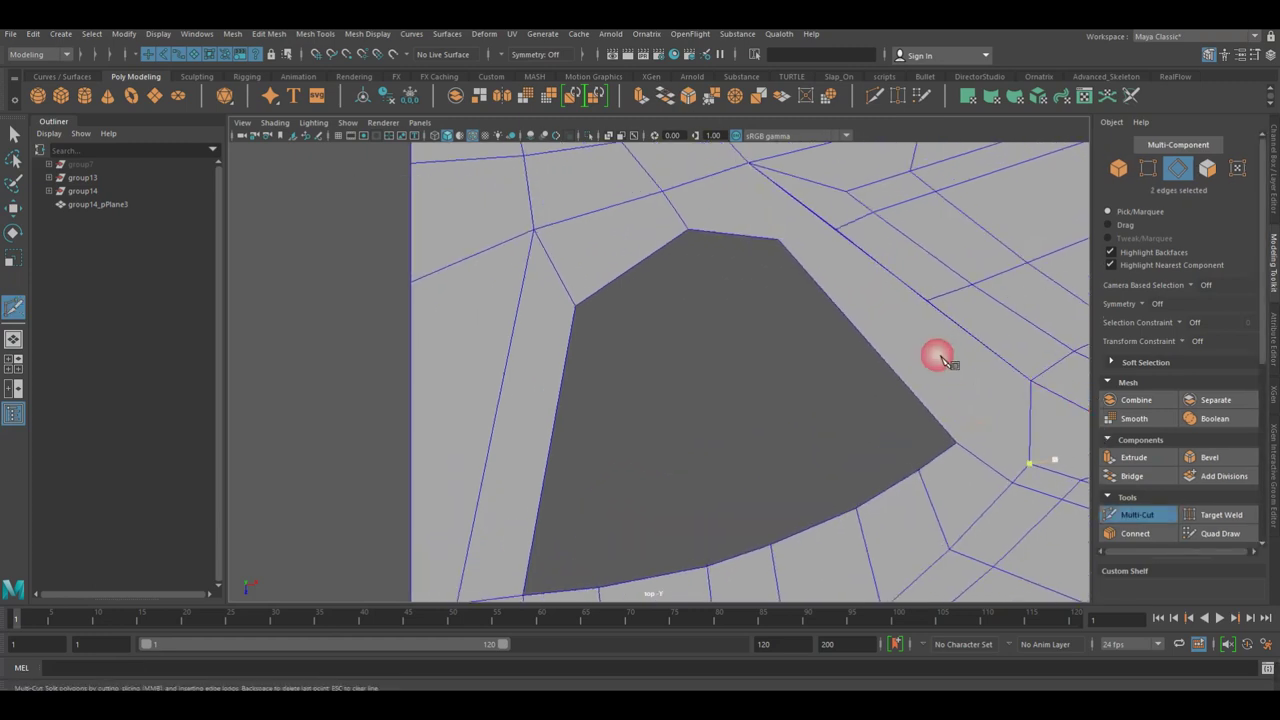
ctrl+click(845, 258)
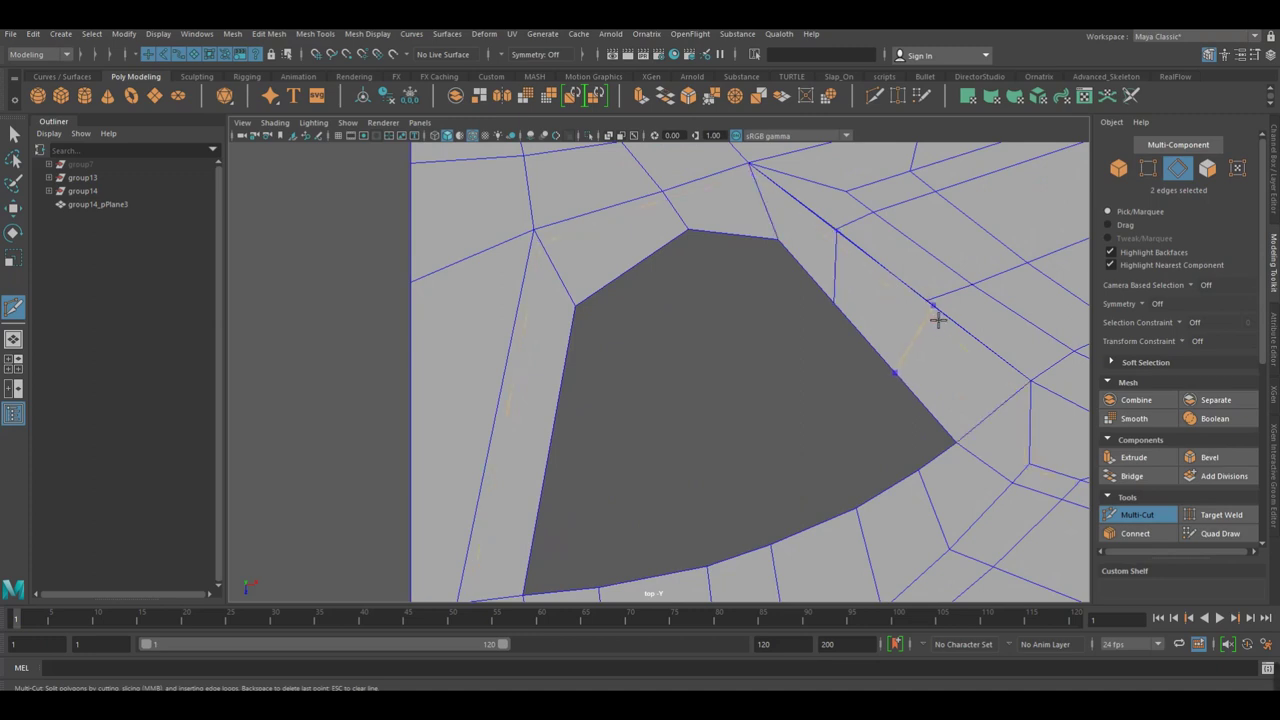
key(w)
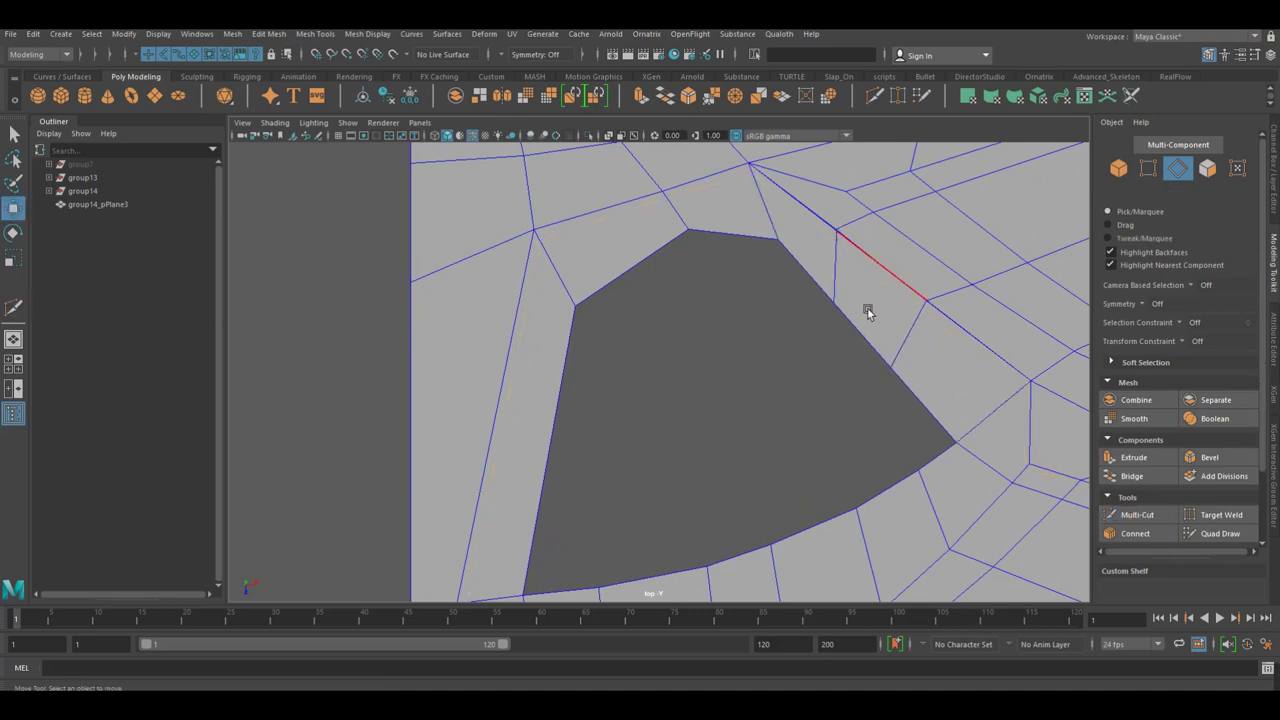
scroll(886, 334, up, 1)
alt+middle_drag(886, 334, 862, 276)
mouse_move(861, 276)
right_down()
mouse_move(826, 268)
mouse_move(917, 212)
right_up()
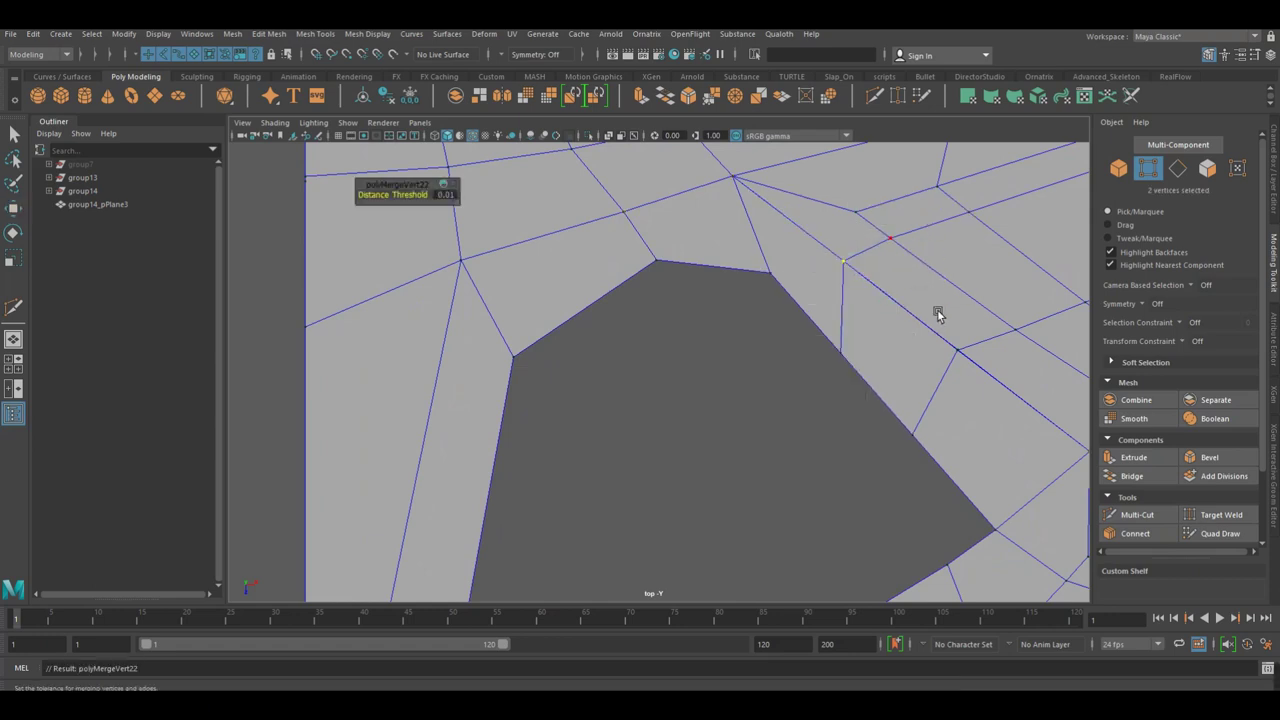
shift+right_drag(958, 348, 1010, 288)
Move the hole's top corner vertex up-left and its upper-left vertex down-left.
mouse_move(799, 297)
right_down()
mouse_move(790, 285)
mouse_move(760, 297)
right_up()
click(770, 272)
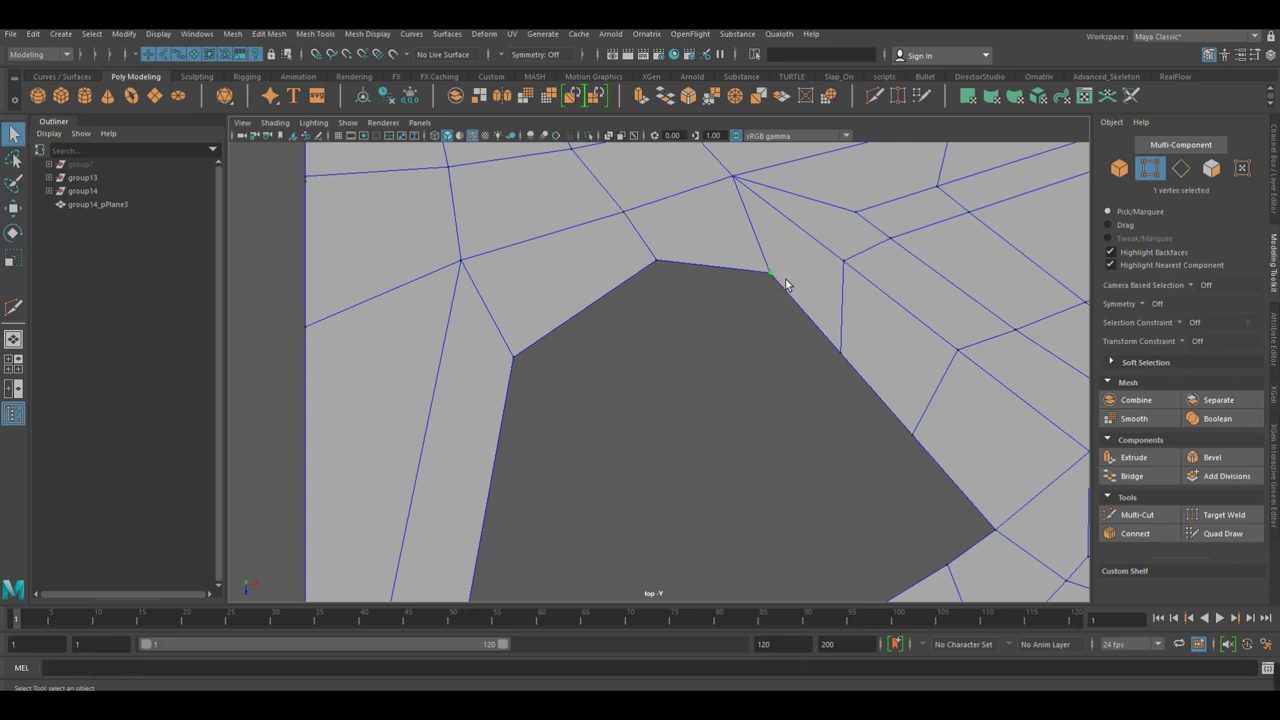
key(w)
drag(786, 283, 753, 265)
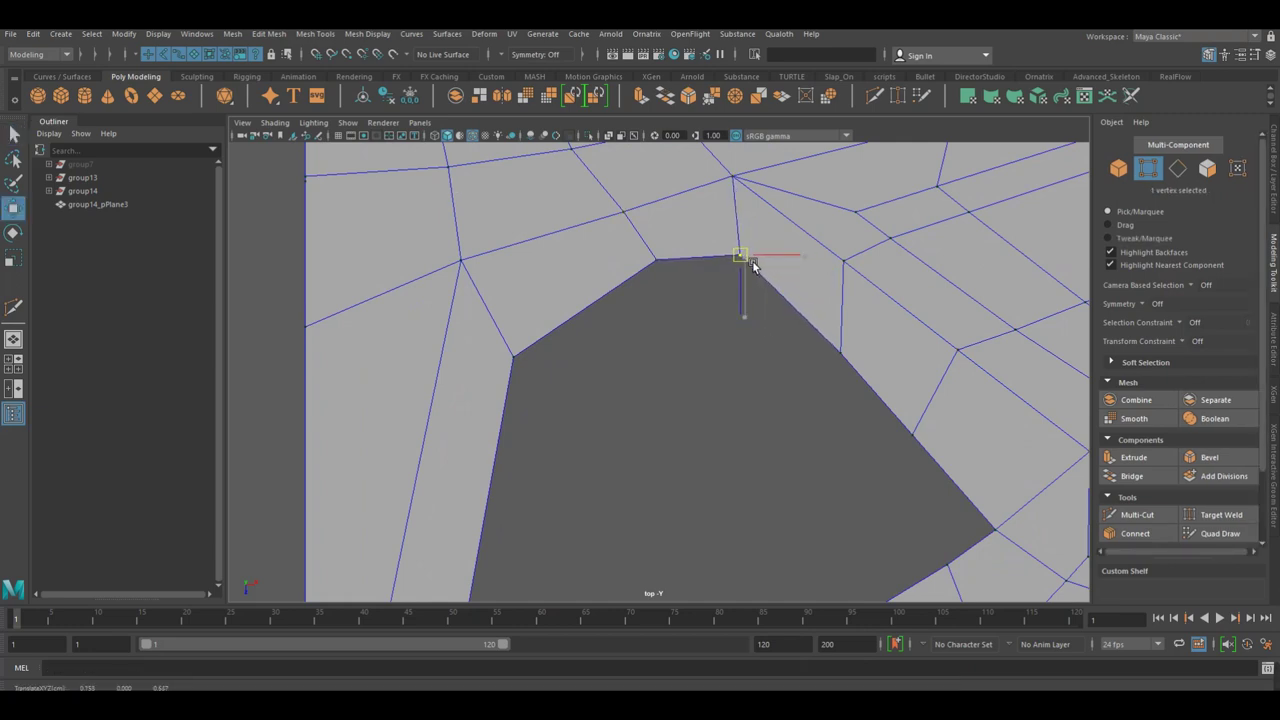
click(660, 261)
alt+middle_drag(664, 263, 680, 348)
drag(680, 348, 653, 320)
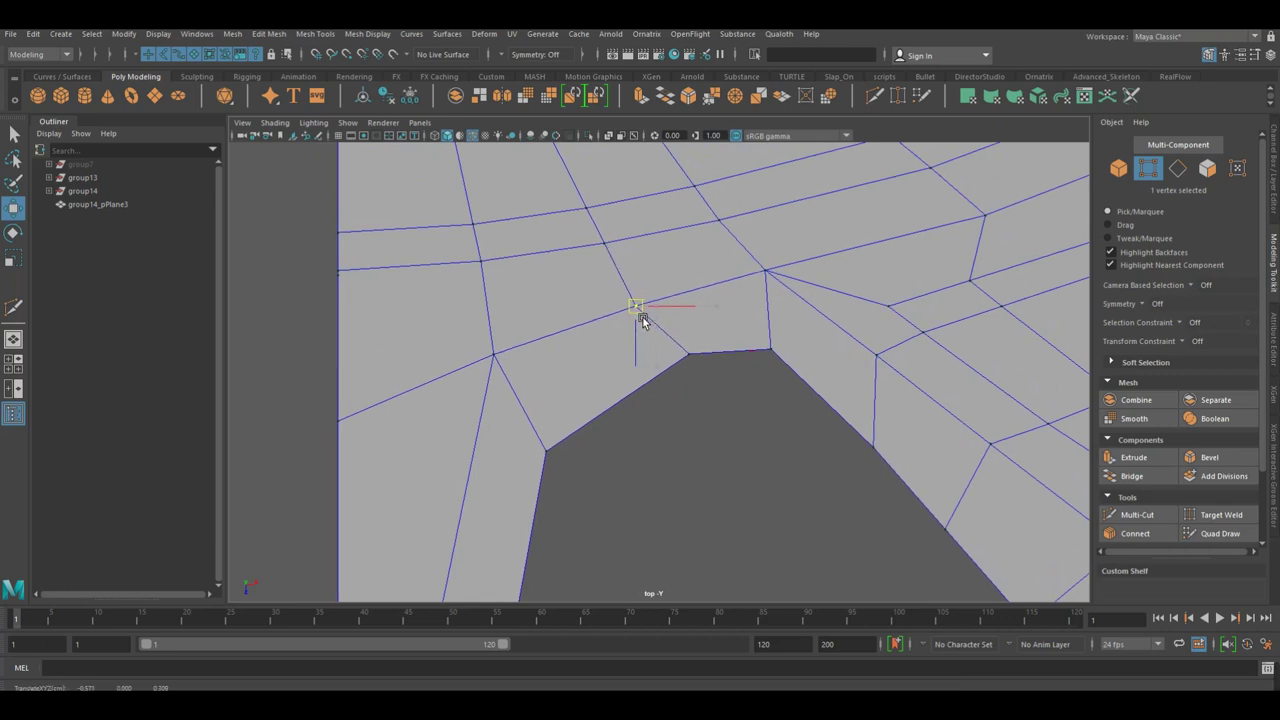
key(ctrl+z)
drag(706, 368, 662, 372)
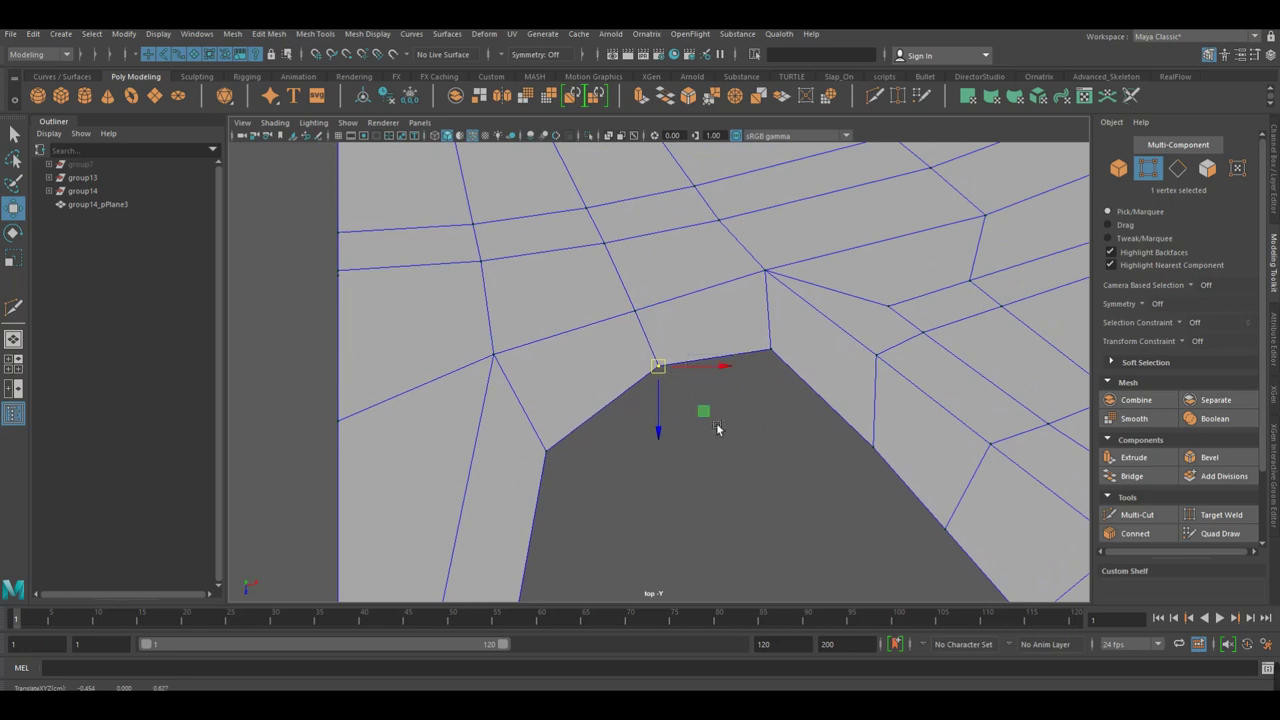
Pull the next border vertices up to tidy the hole's lower edge.
alt+middle_drag(717, 428, 751, 399)
click(849, 413)
drag(851, 418, 835, 380)
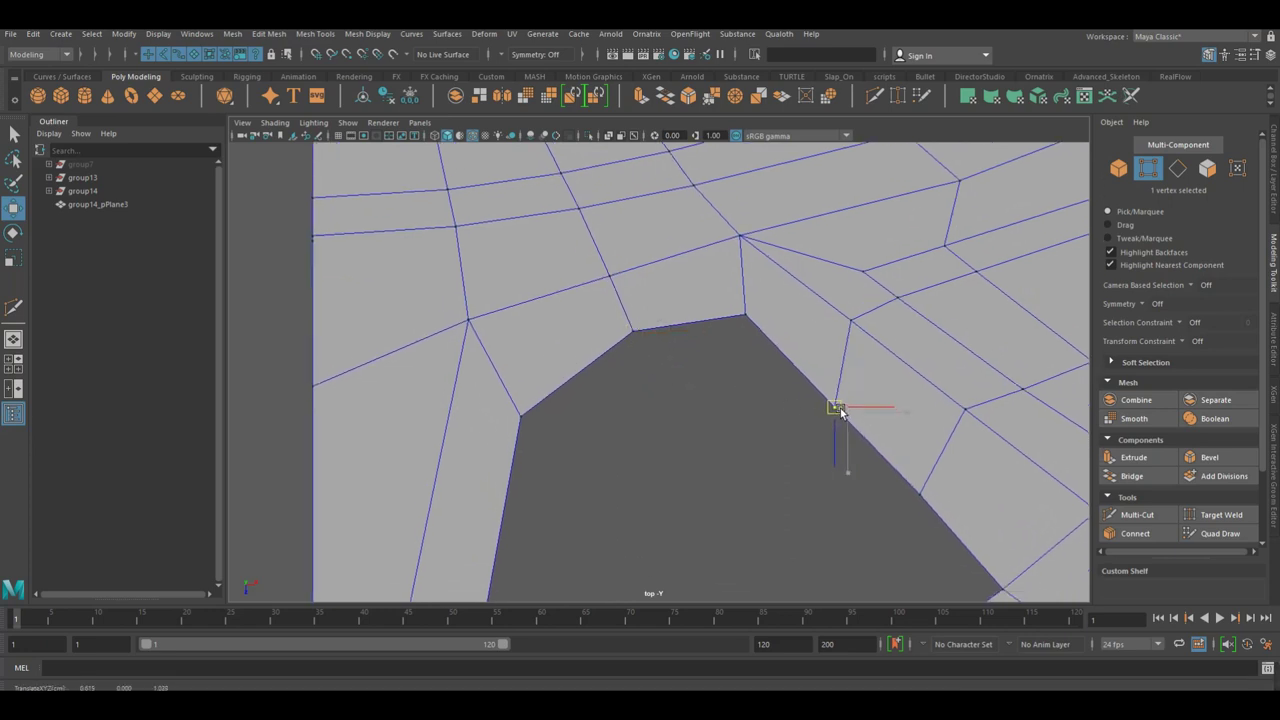
click(914, 468)
drag(923, 492, 926, 481)
mouse_move(814, 477)
alt+right_down()
mouse_move(771, 414)
mouse_move(671, 357)
alt+right_up()
Try shifting the hole edge and top notch edge, then undo the move.
click(660, 292)
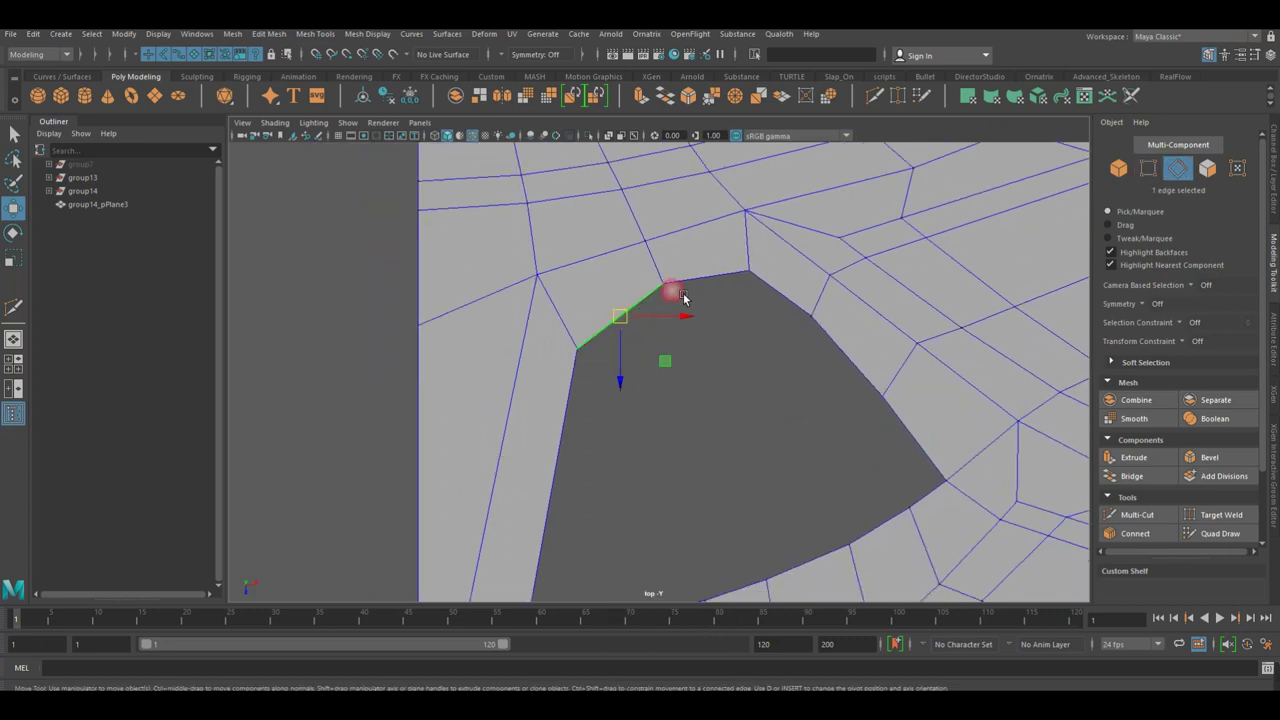
shift+click(704, 289)
shift+drag(677, 318, 699, 366)
key(ctrl+z)
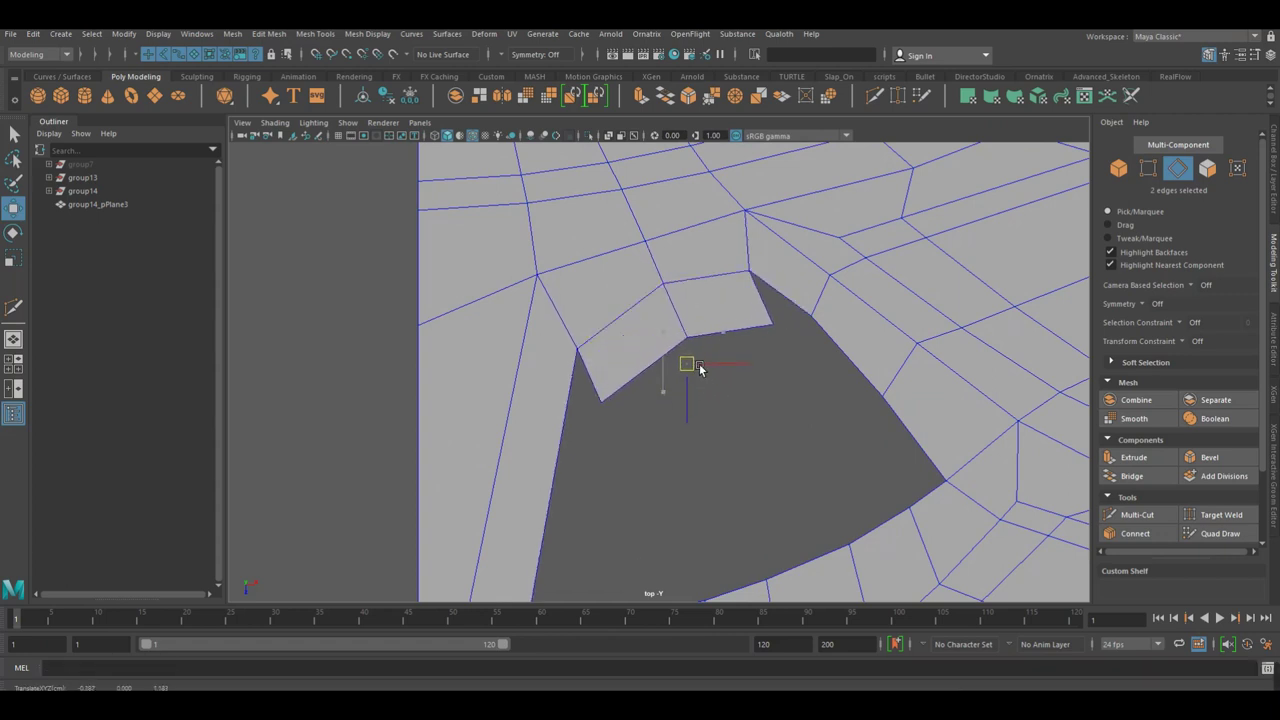
right_drag(671, 329, 686, 314)
scroll(690, 290, down, 2)
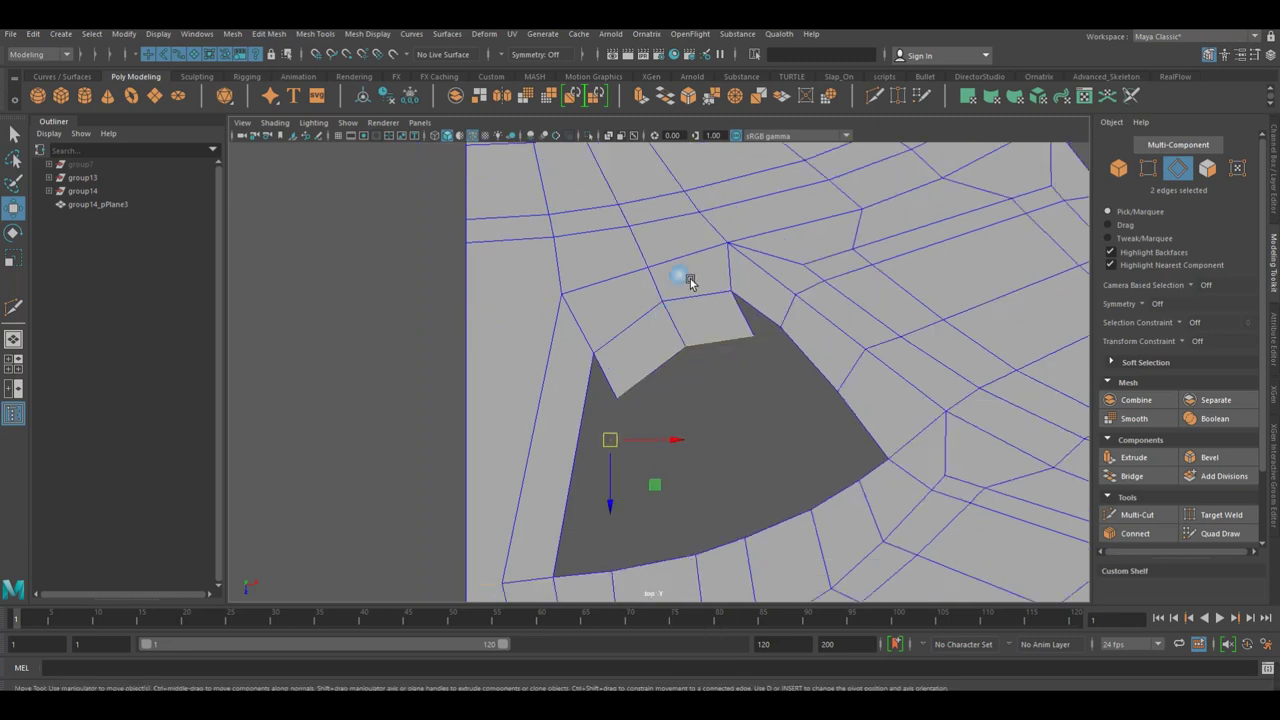
alt+middle_drag(690, 283, 725, 213)
Bridge the right-side notch edges into a thin sliver face.
click(648, 310)
shift+click(627, 497)
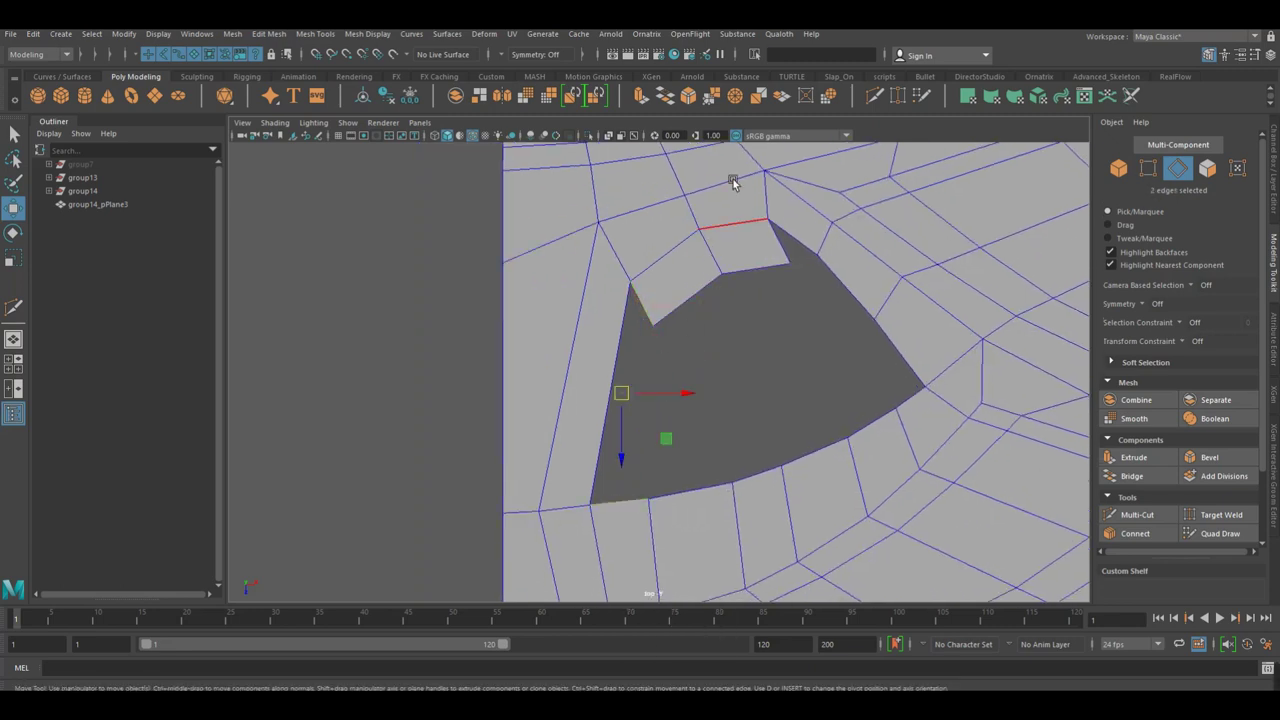
key(t)
scroll(817, 314, up, 3)
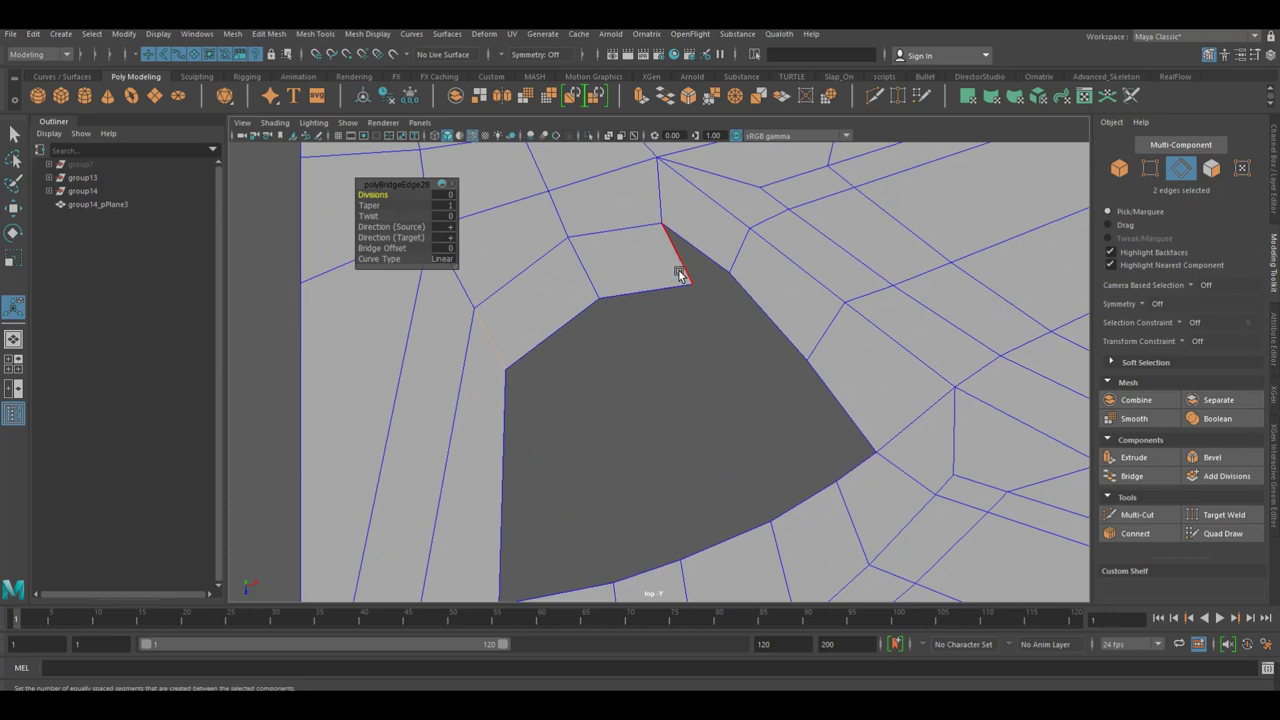
click(680, 272)
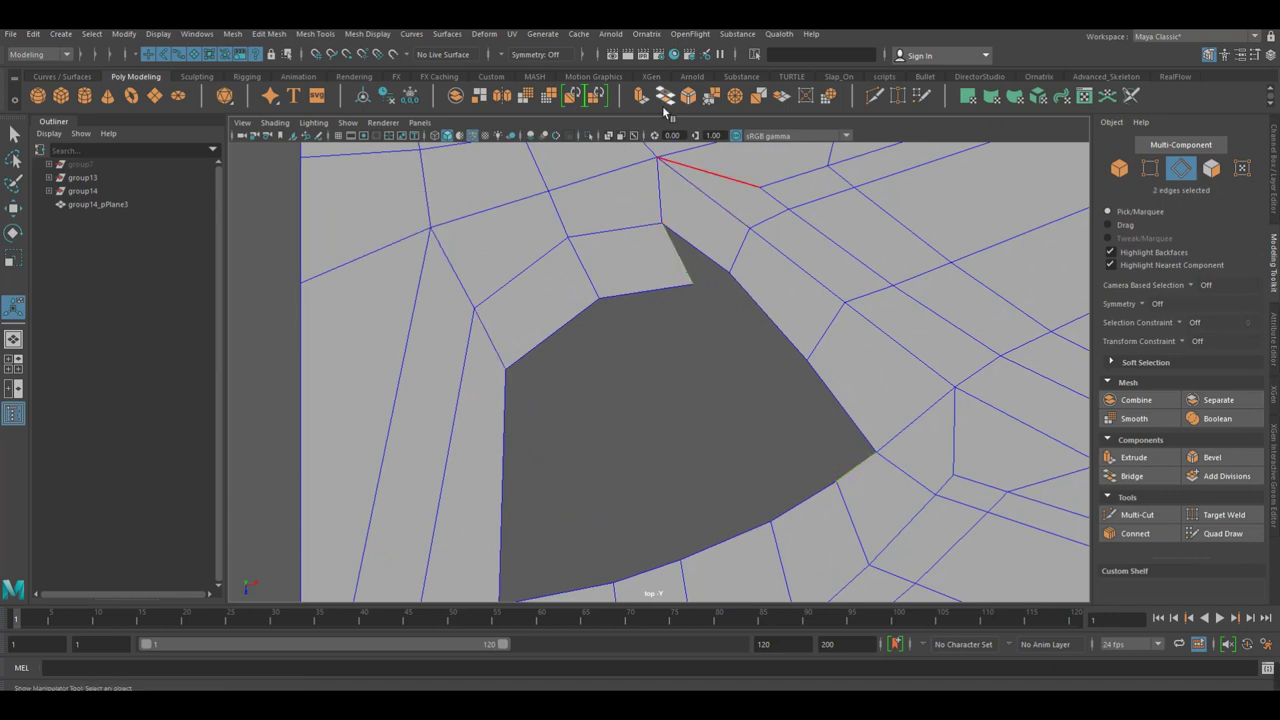
click(1132, 476)
Multi-Cut across the thin bridged faces up to the upper notch edge.
click(1137, 514)
click(754, 329)
click(719, 291)
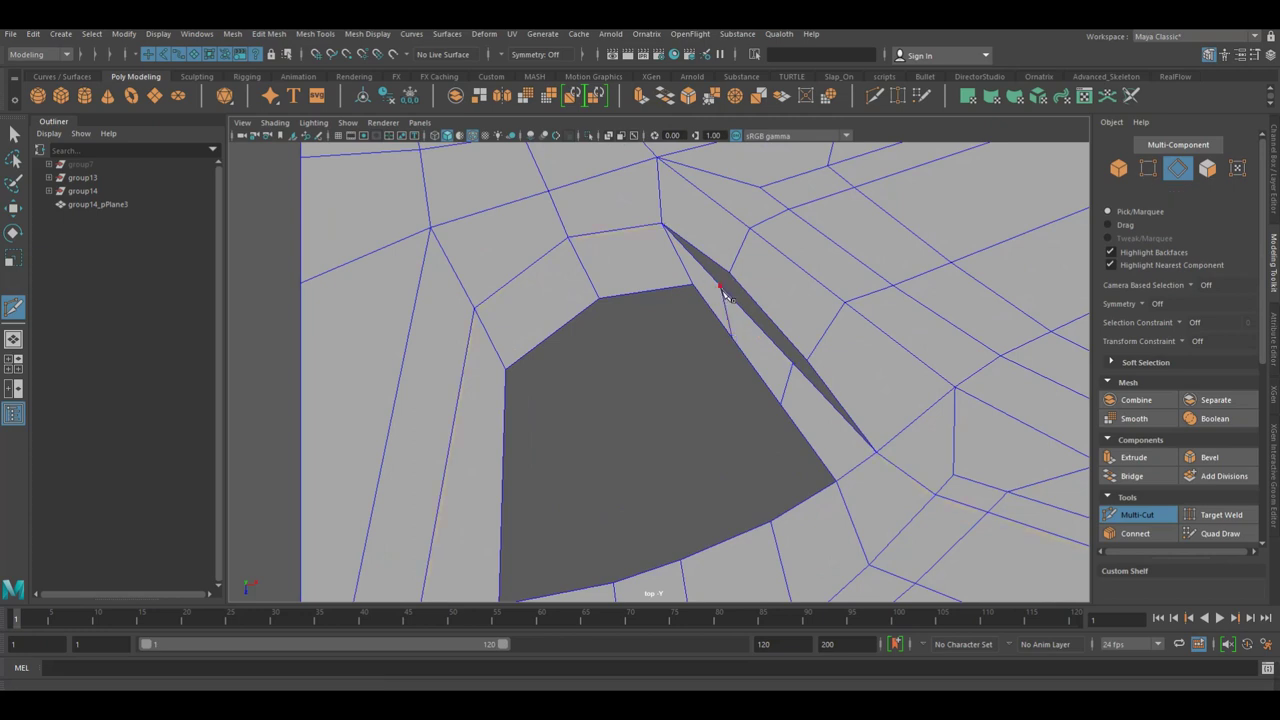
Narrow the thin sliver and merge its vertex pairs so the sliver collapses.
right_drag(726, 296, 686, 291)
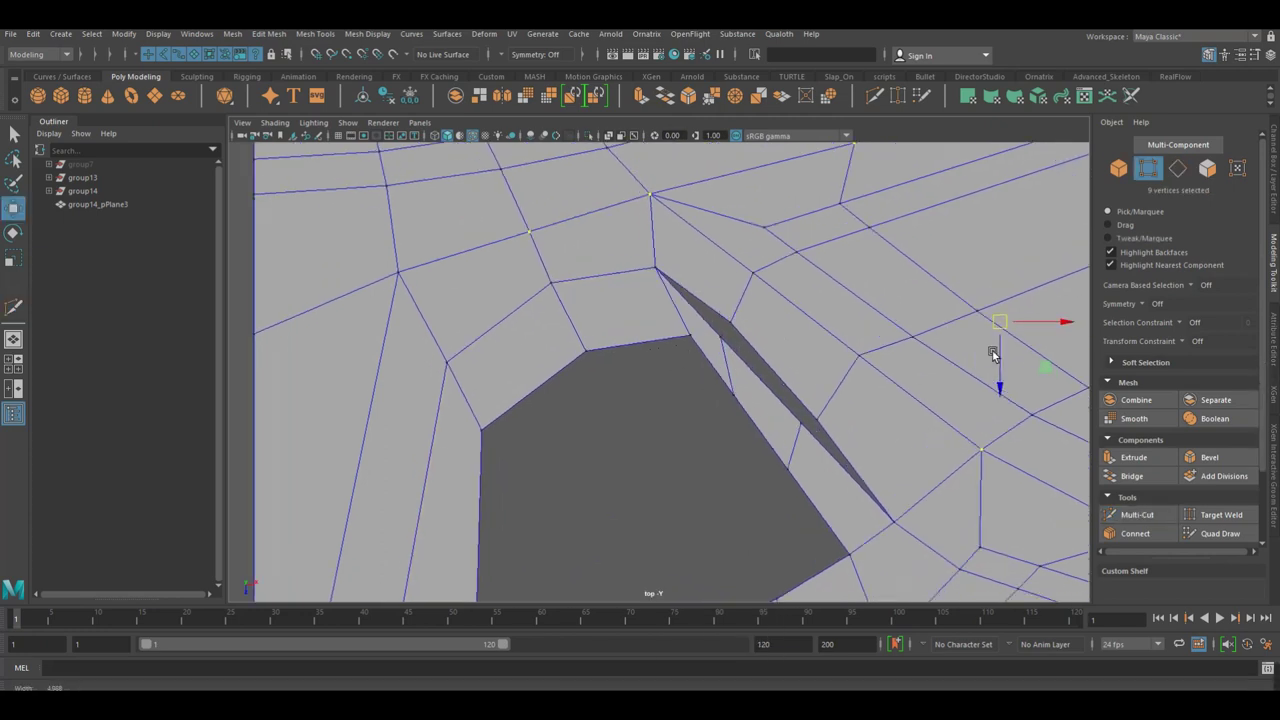
scroll(993, 355, up, 3)
alt+middle_drag(763, 358, 686, 375)
drag(684, 371, 703, 355)
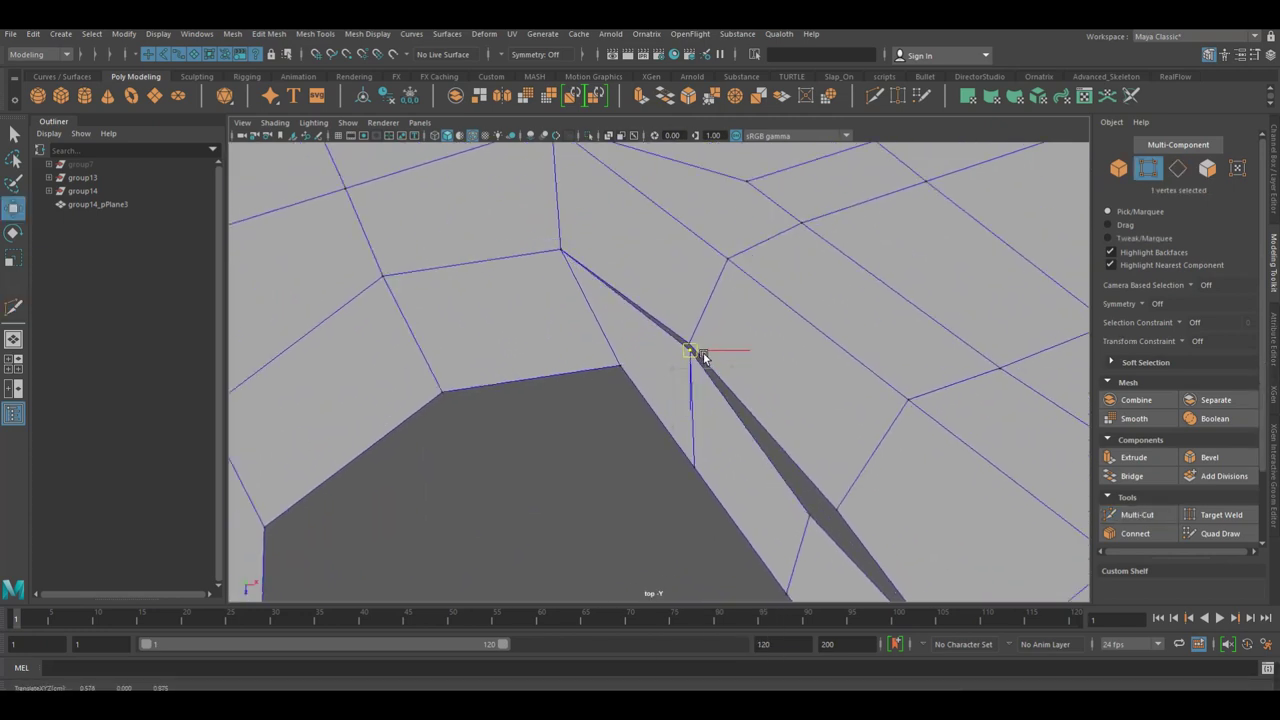
click(828, 532)
drag(850, 516, 870, 517)
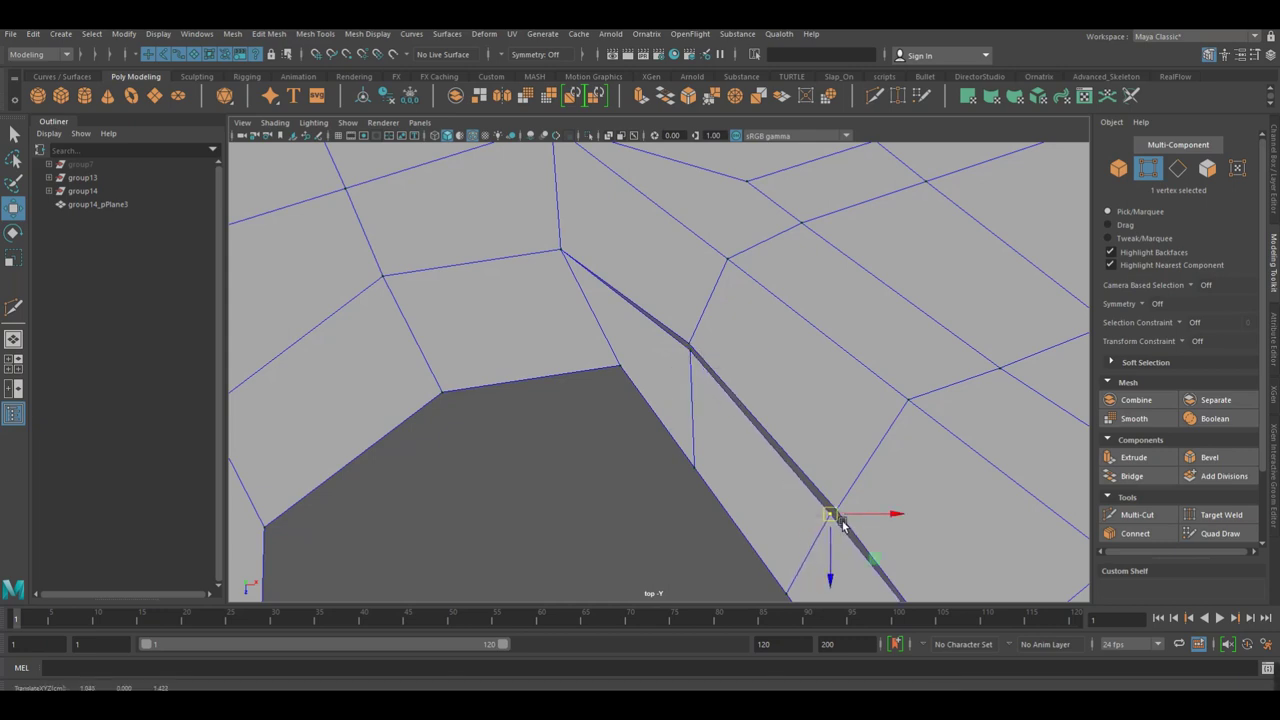
shift+click(845, 506)
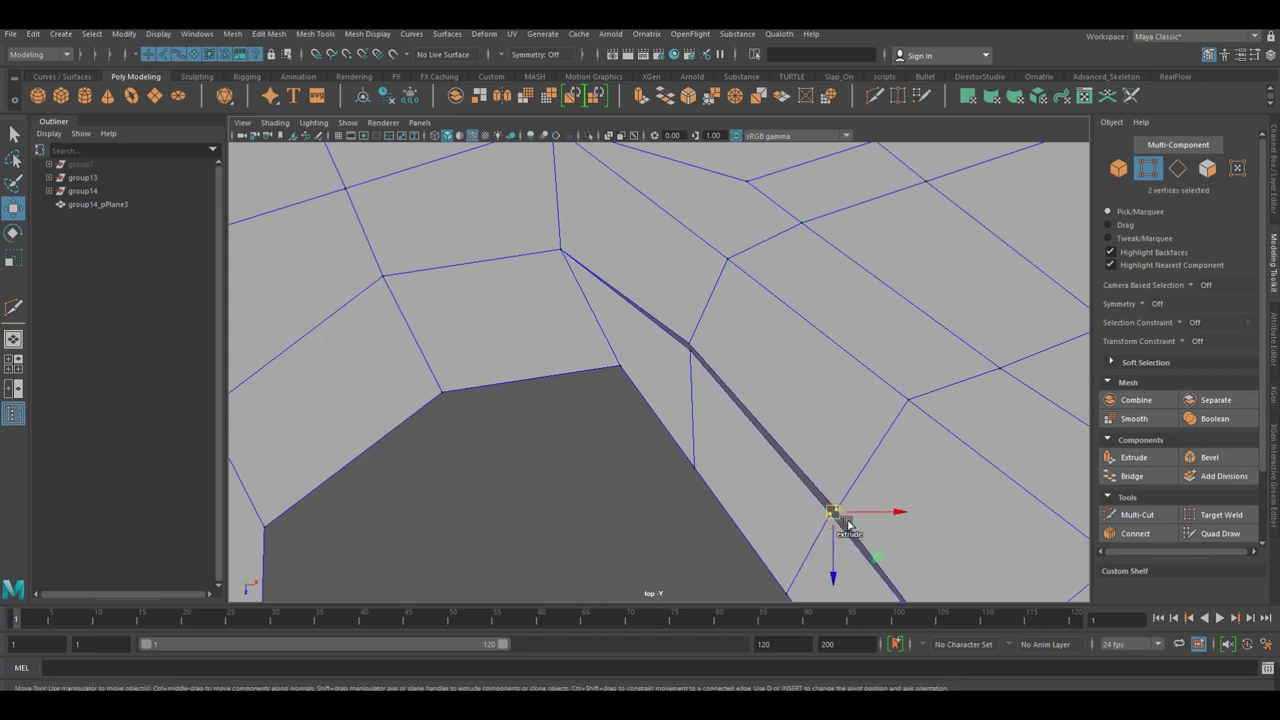
shift+right_drag(840, 457, 886, 406)
shift+click(832, 512)
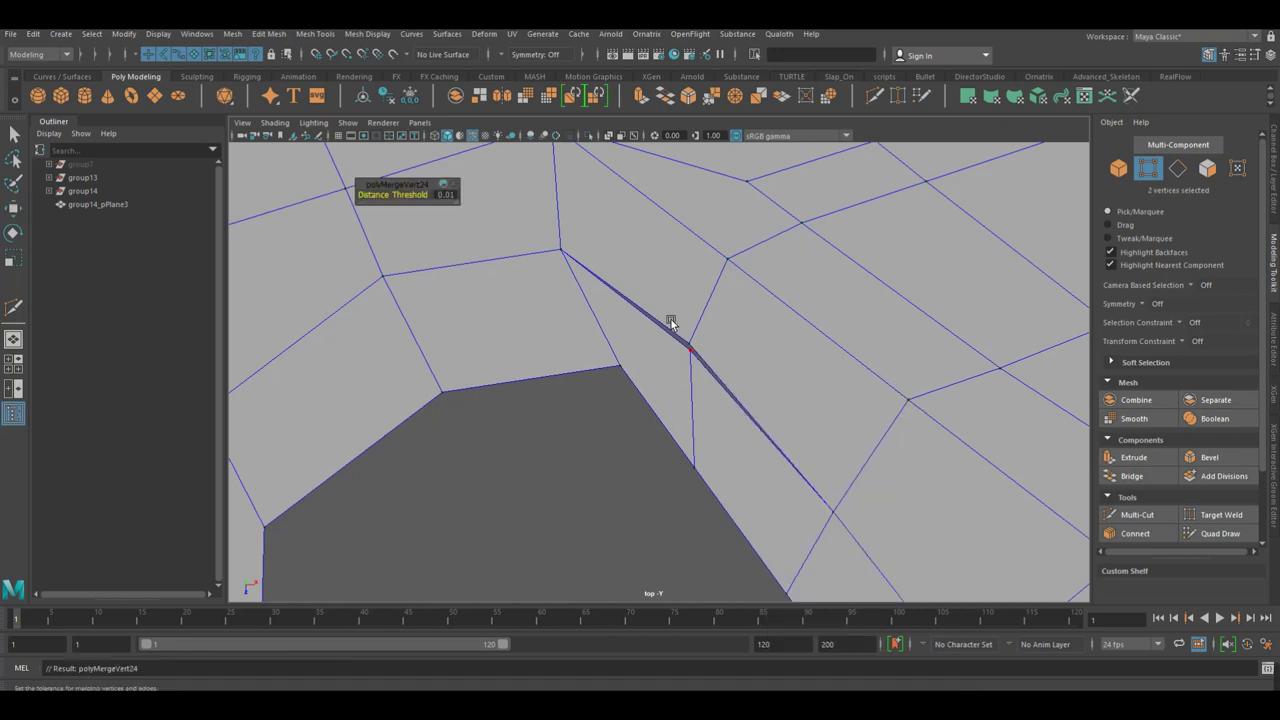
mouse_move(700, 352)
shift+right_down()
mouse_move(703, 315)
mouse_move(763, 317)
shift+right_up()
right_drag(680, 347, 638, 345)
Move the hole's lower-left border vertices up and left.
key(w)
drag(624, 370, 572, 347)
click(440, 392)
drag(440, 392, 429, 384)
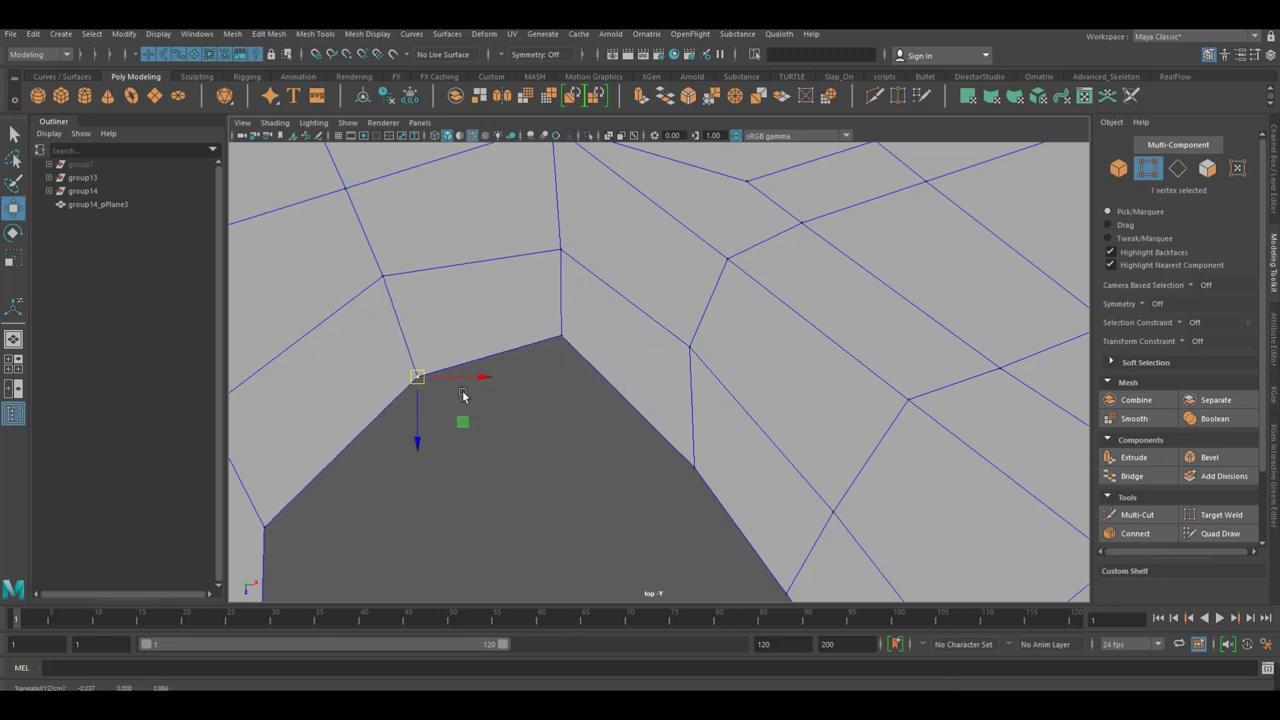
alt+middle_drag(462, 394, 557, 375)
drag(529, 395, 530, 389)
Pull the upper and right border vertices to round off the hole's outline.
alt+middle_drag(699, 388, 692, 340)
click(750, 325)
drag(745, 324, 724, 288)
click(845, 446)
drag(847, 456, 848, 441)
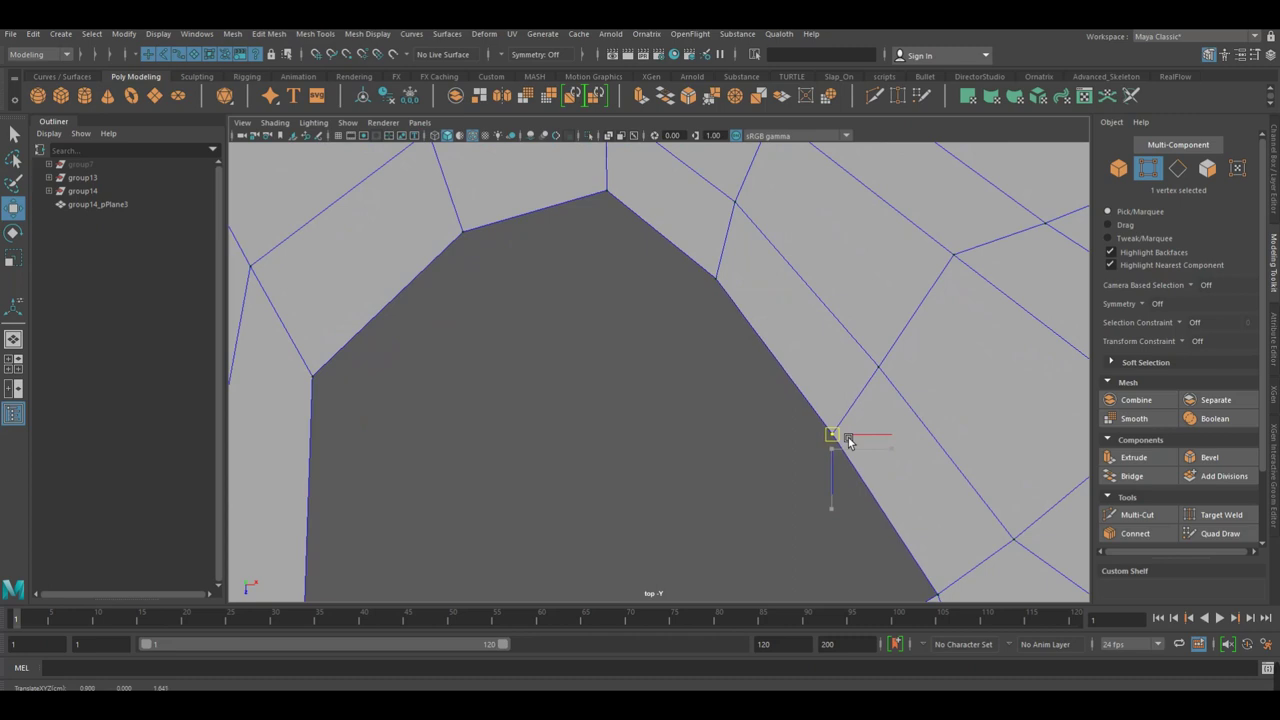
scroll(735, 420, down, 3)
scroll(715, 420, up, 1)
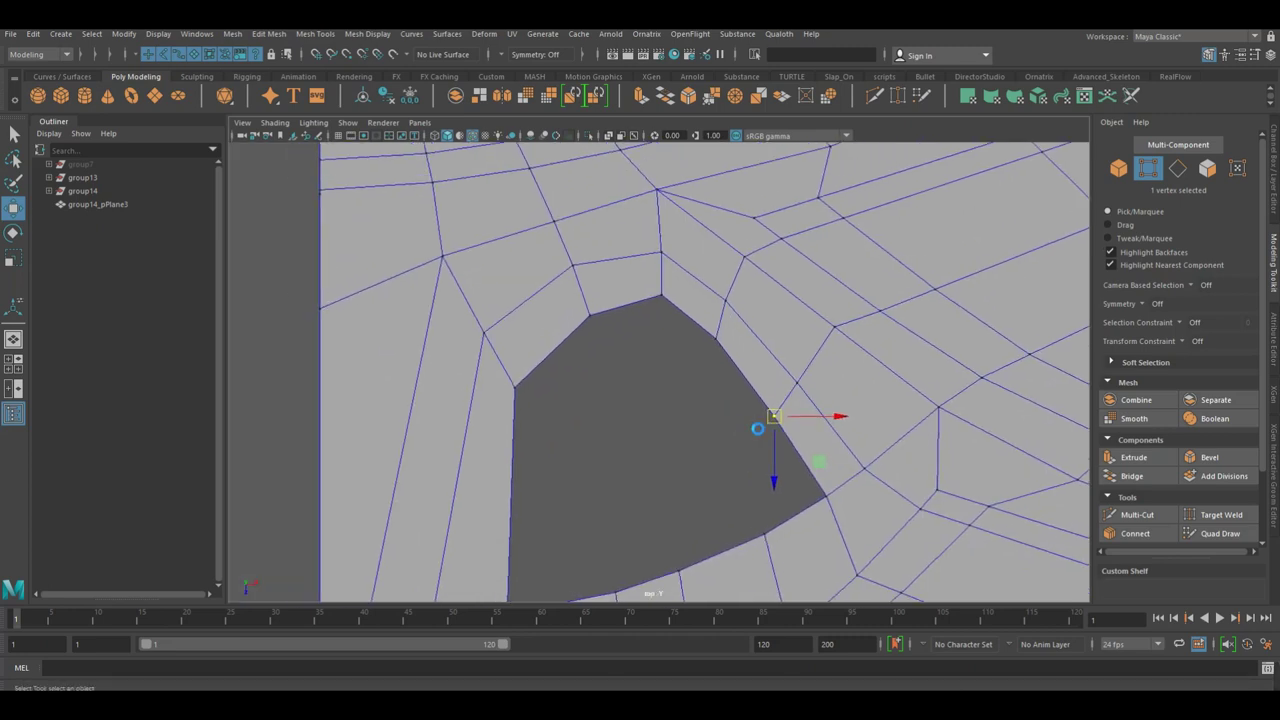
scroll(725, 405, down, 2)
scroll(737, 389, up, 1)
Bridge two pairs of border edges on the hole's upper-left side with new faces.
right_drag(651, 337, 628, 327)
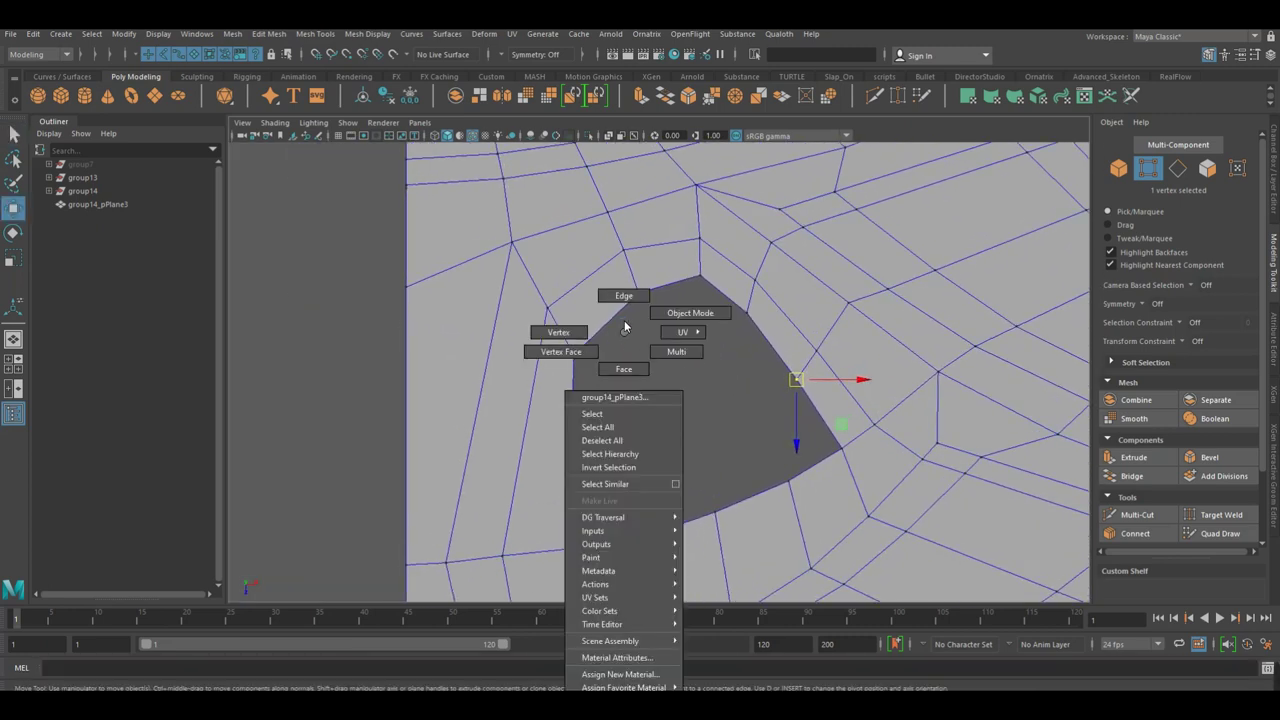
click(627, 327)
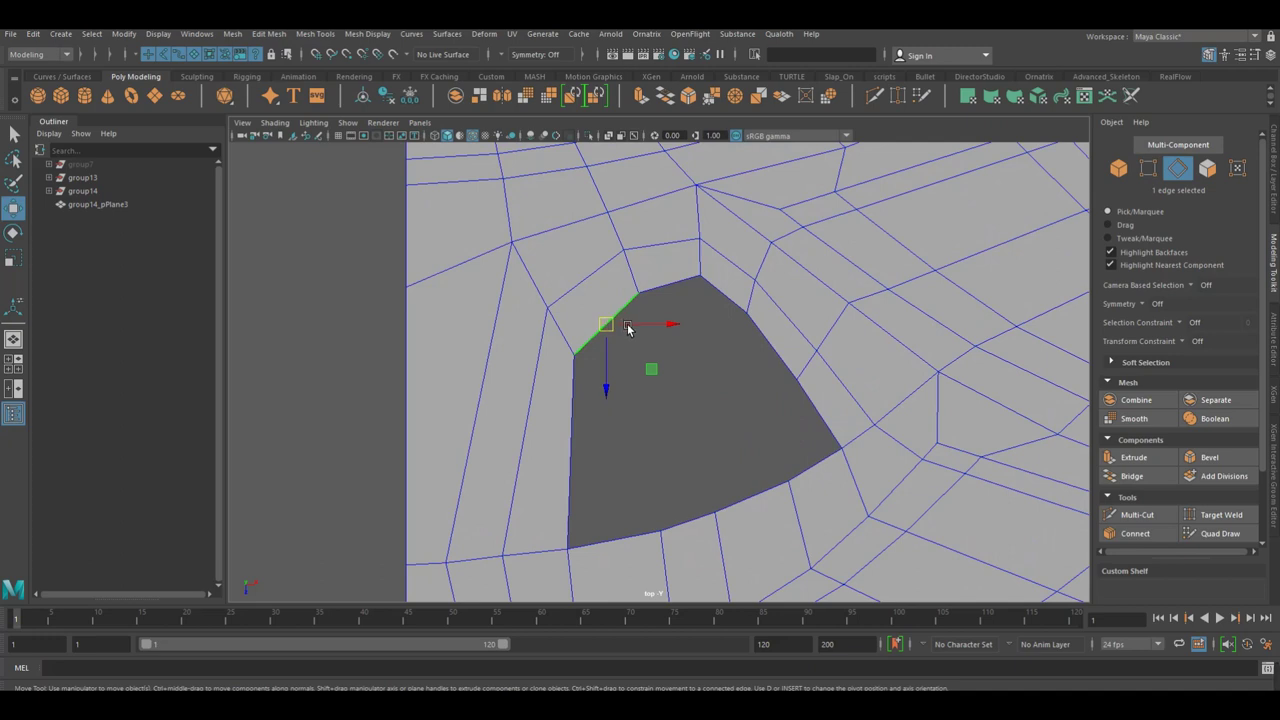
shift+drag(627, 325, 640, 366)
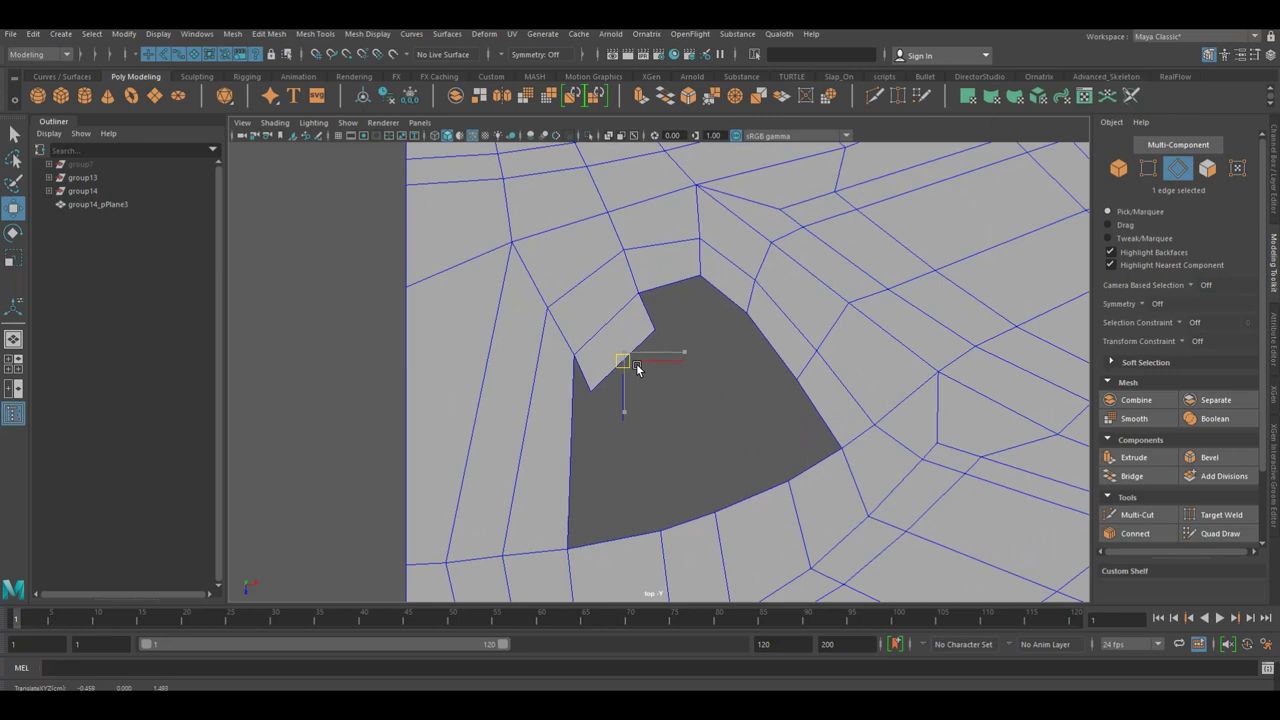
click(614, 305)
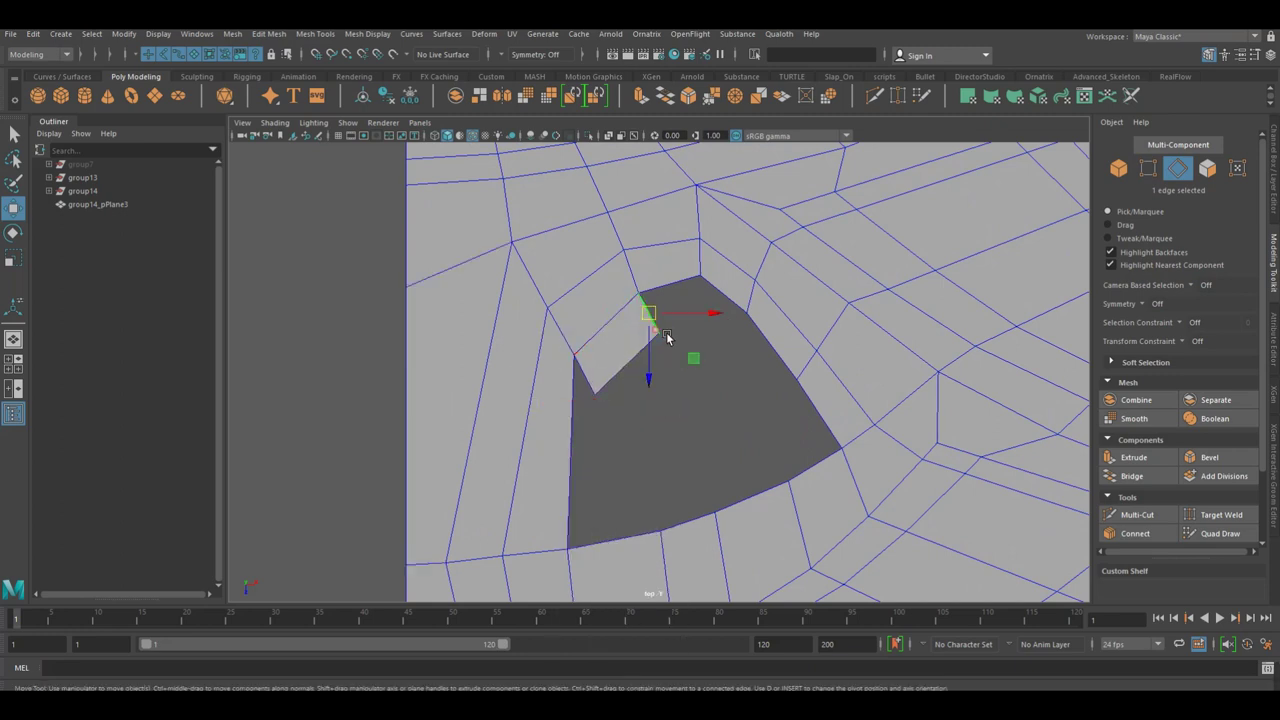
shift+click(737, 288)
click(665, 95)
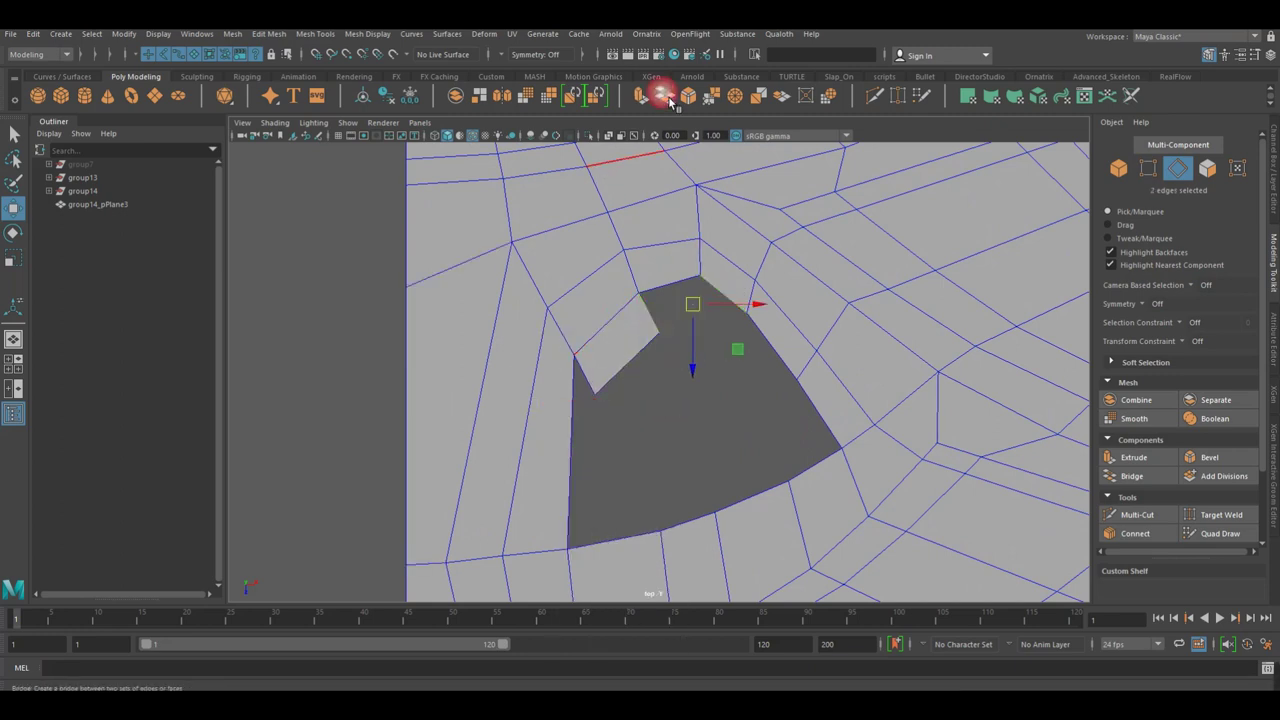
key(f)
click(632, 288)
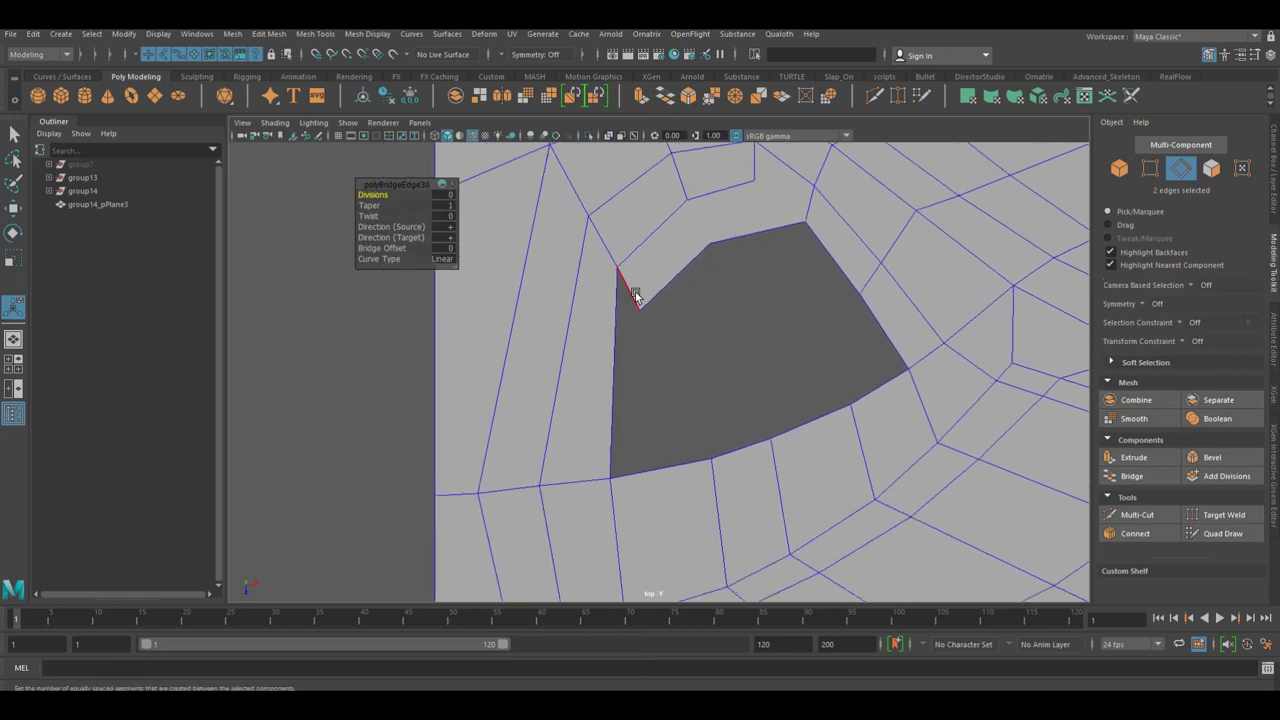
click(645, 383)
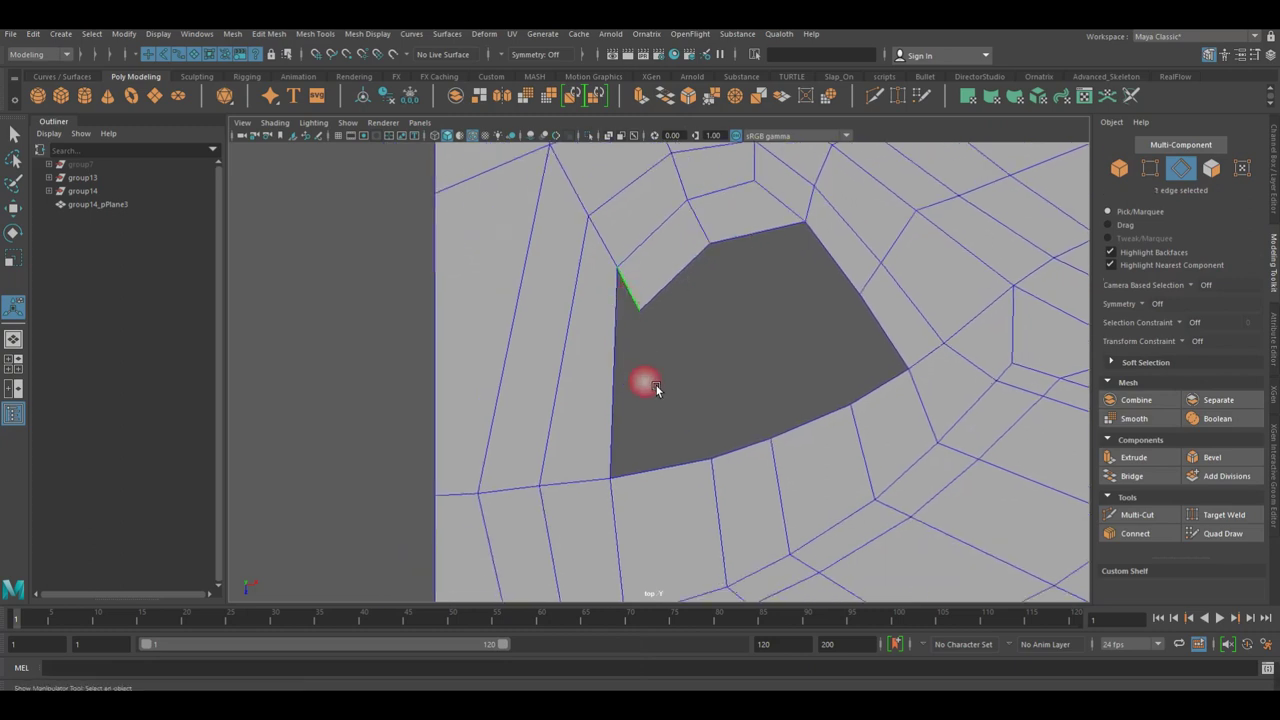
click(665, 95)
key(f)
Slide the vertex beside the new face right and pull the hole's top-left corner down-right.
right_drag(639, 303, 583, 303)
click(583, 303)
click(627, 297)
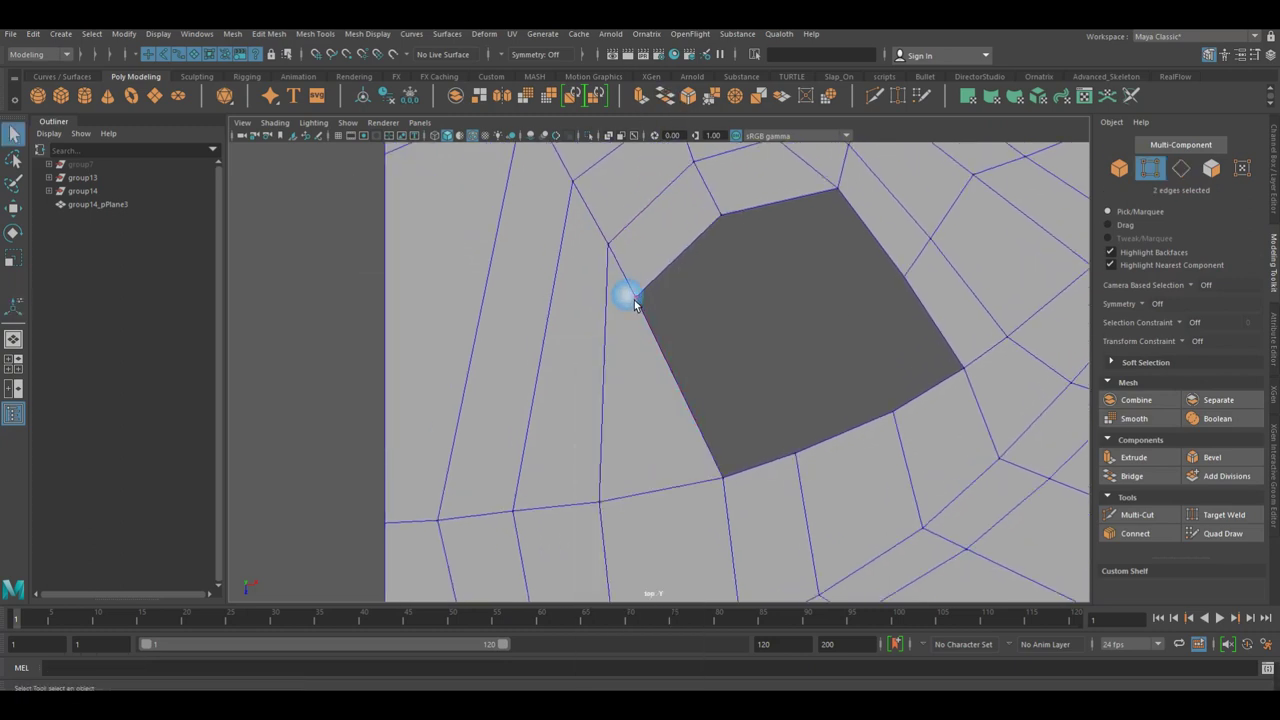
key(w)
drag(647, 302, 704, 313)
click(740, 236)
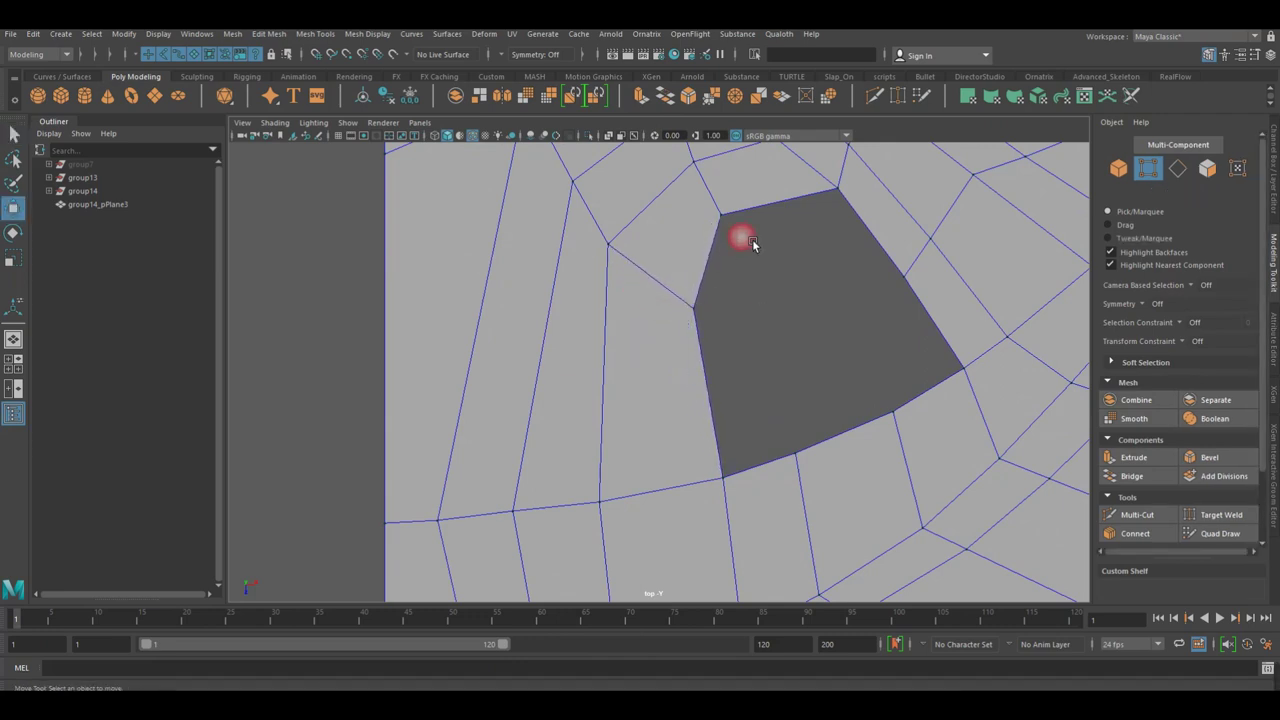
drag(736, 231, 766, 263)
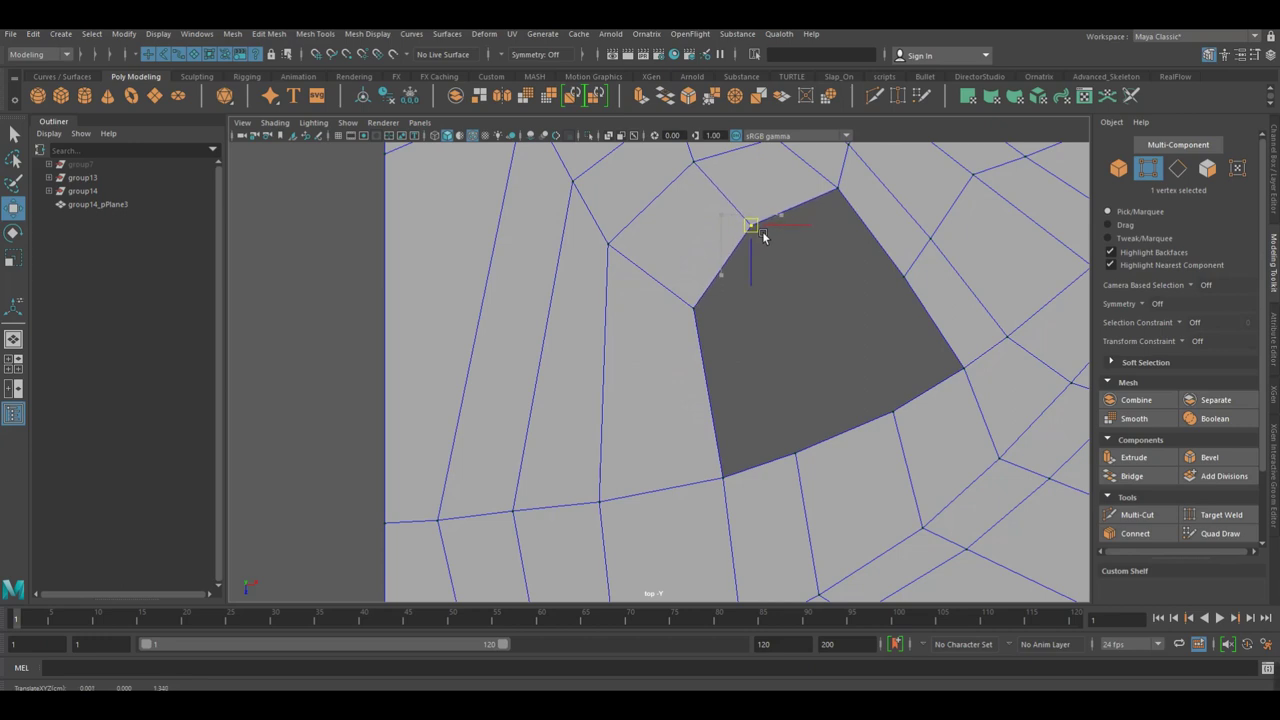
Straighten the vertex above the hole and snap the stray seam vertex onto its neighbour.
alt+middle_drag(765, 263, 751, 360)
click(682, 265)
click(658, 207)
alt+middle_drag(668, 215, 678, 275)
drag(678, 275, 655, 225)
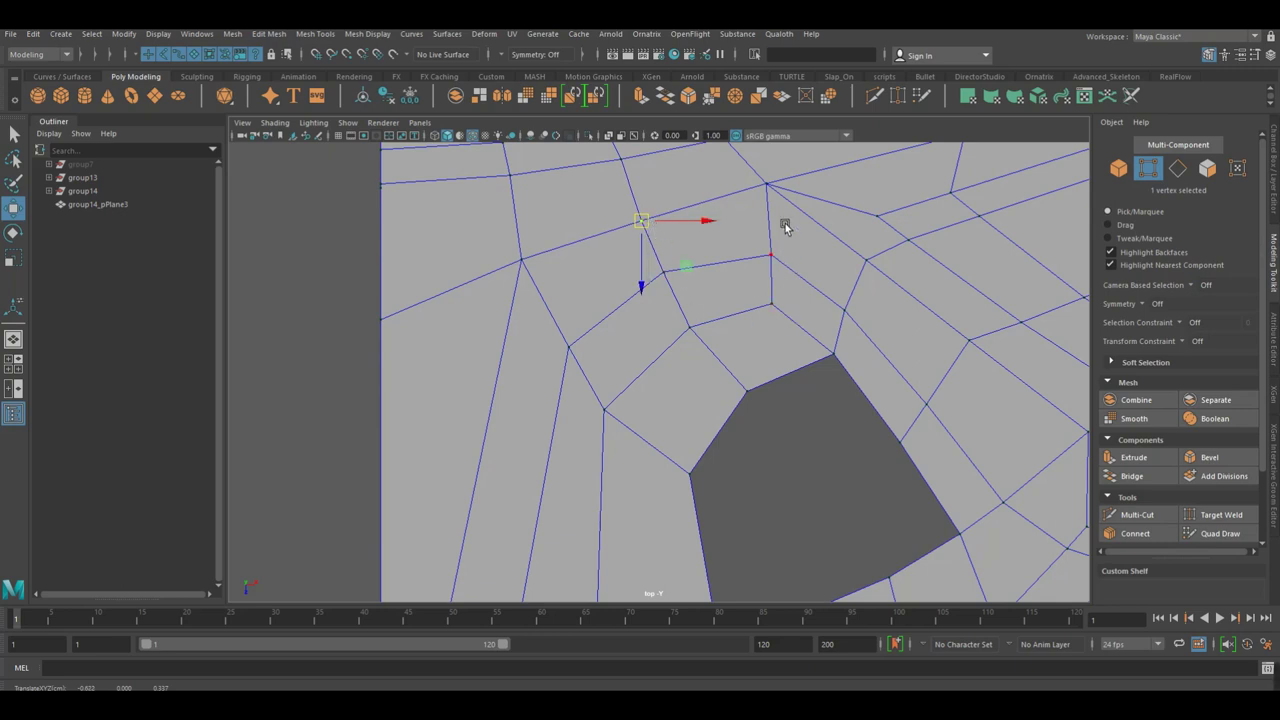
scroll(788, 255, down, 1)
click(785, 318)
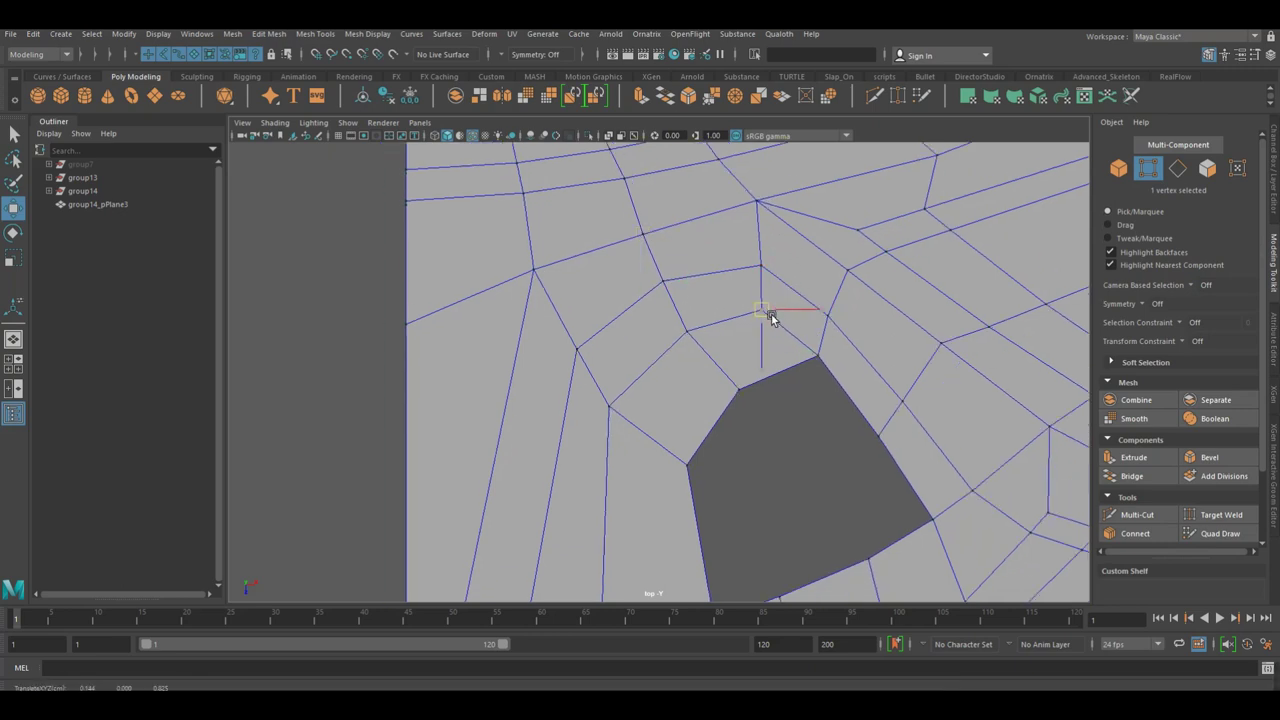
middle_drag(777, 271, 760, 316)
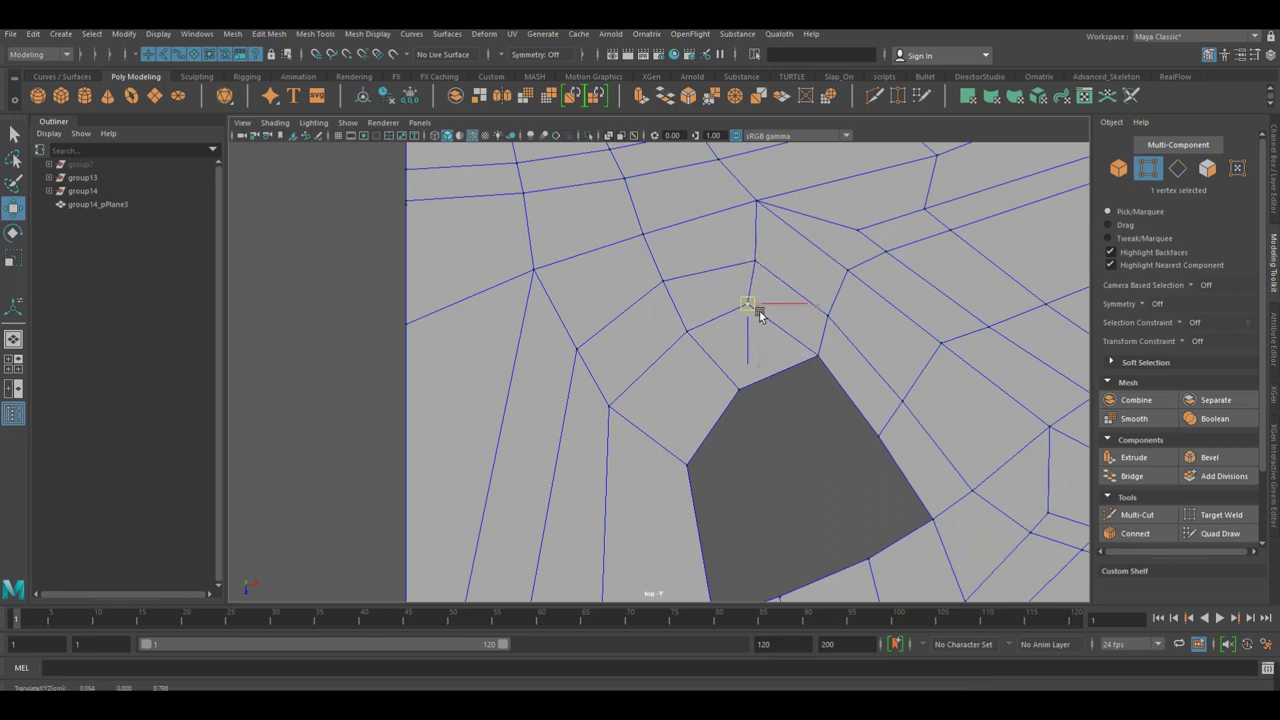
alt+middle_drag(832, 393, 763, 337)
double_click(760, 340)
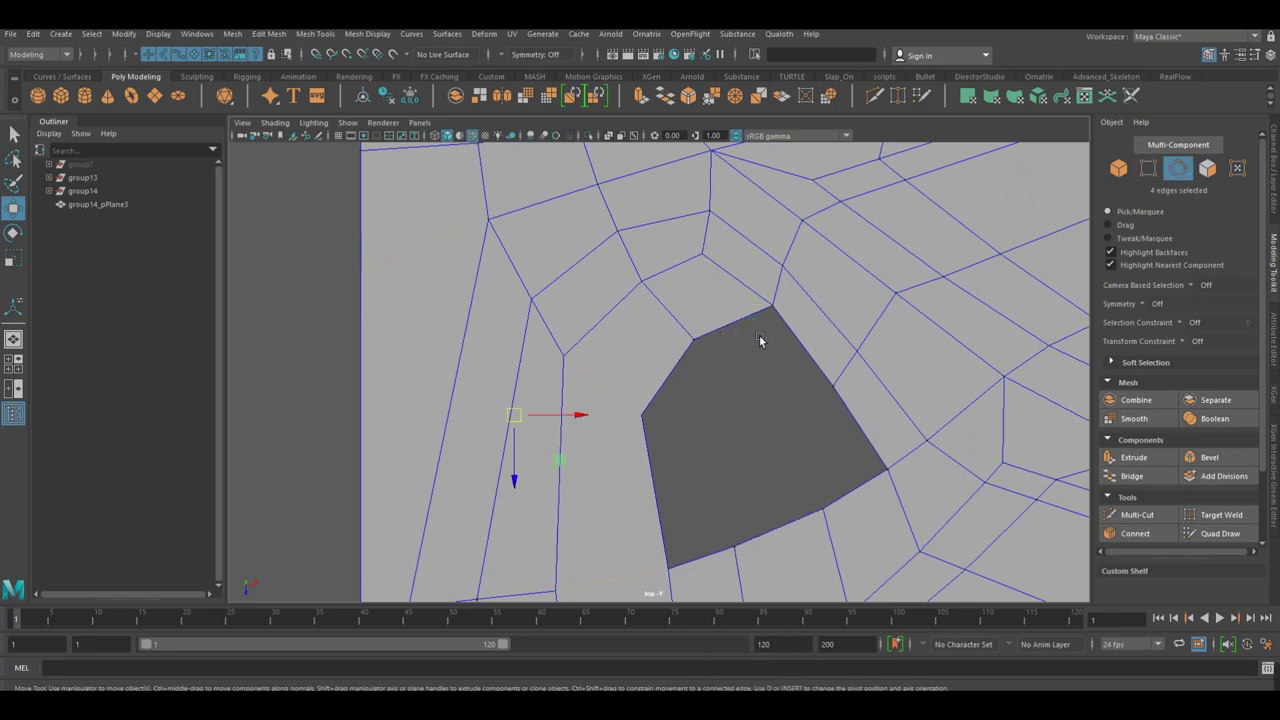
Bridge the hole's top edge to its opposite edge with a new face.
click(758, 318)
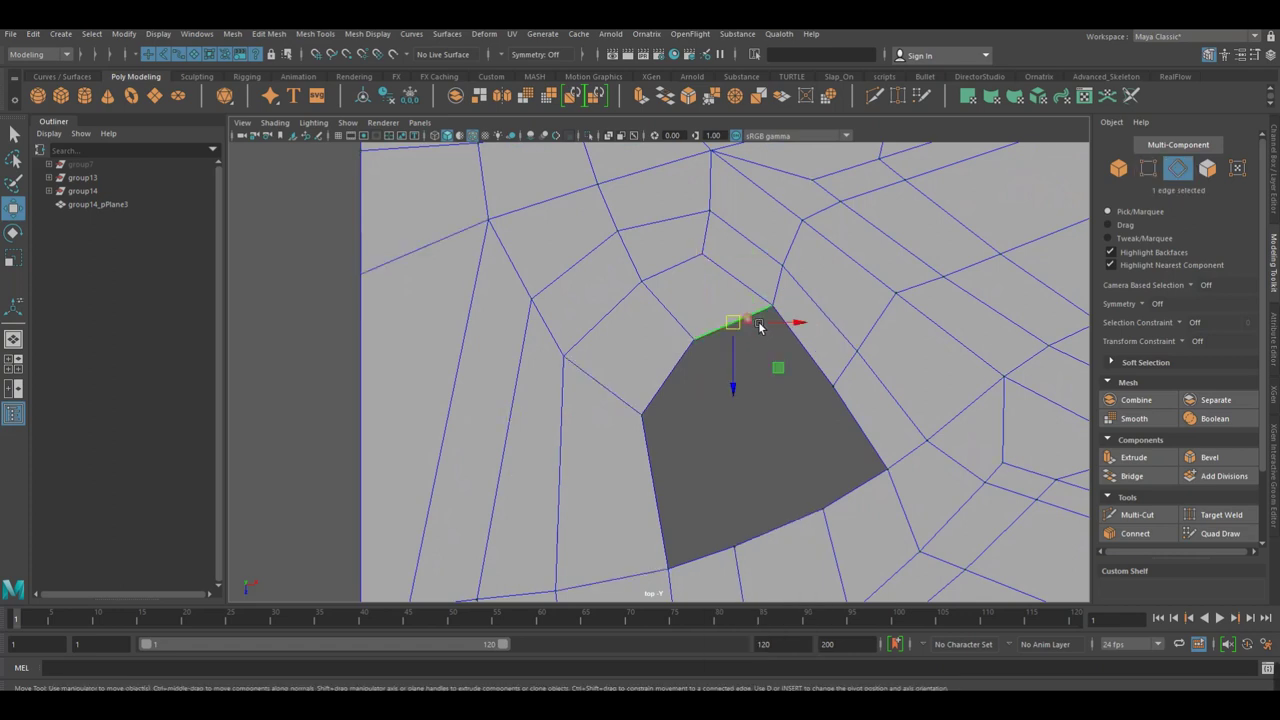
shift+click(855, 488)
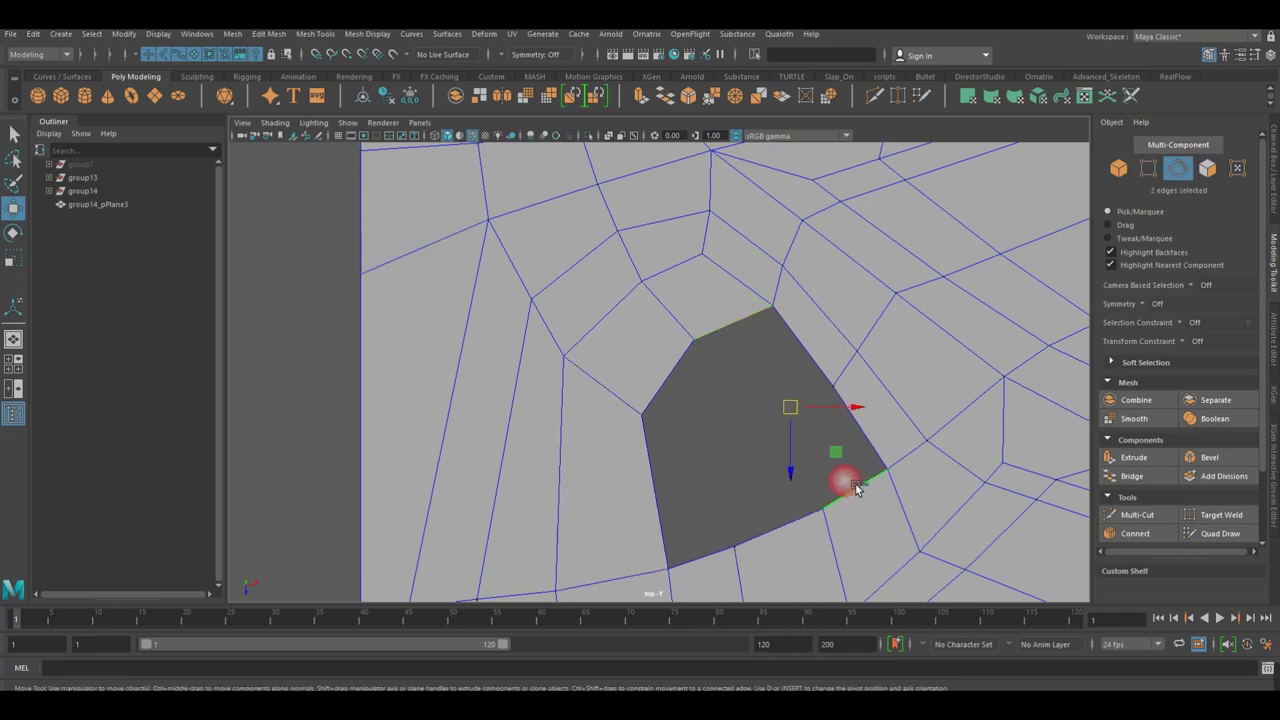
click(666, 97)
alt+middle_drag(717, 266, 1014, 429)
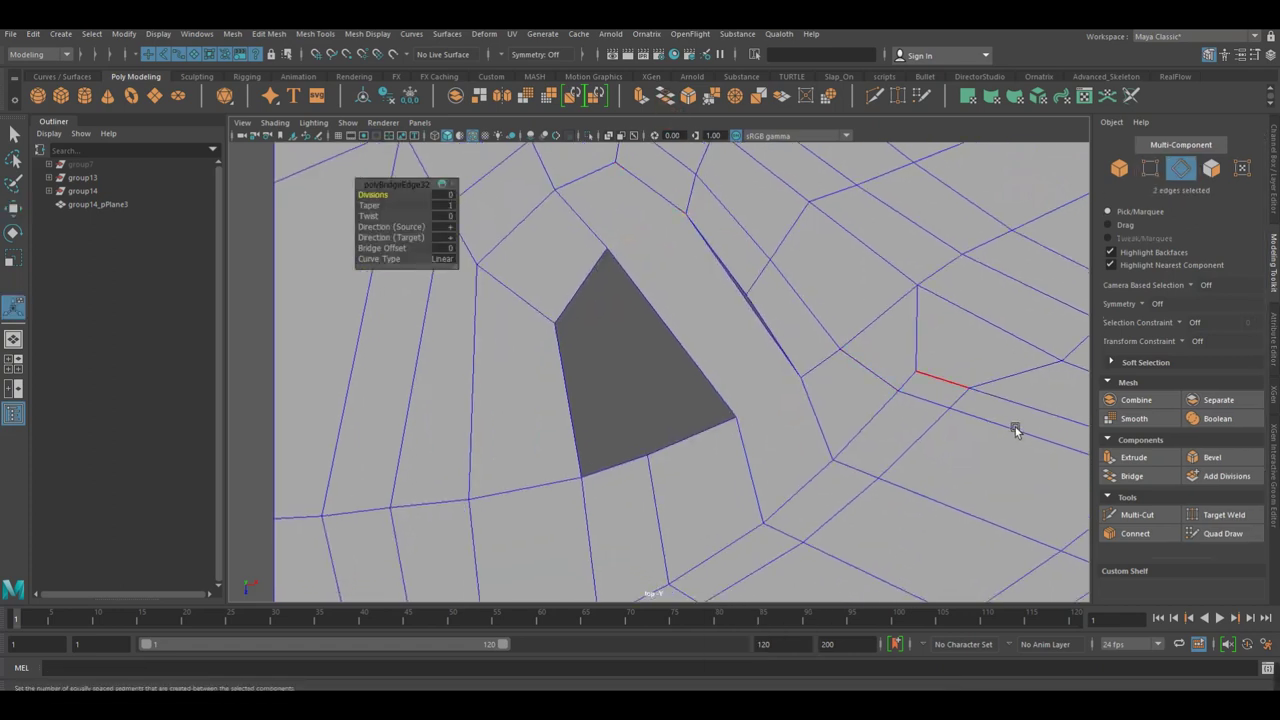
Multi-Cut across the bridged face and merge the two overlapping seam vertices.
click(1136, 513)
click(741, 301)
key(w)
right_click(740, 299)
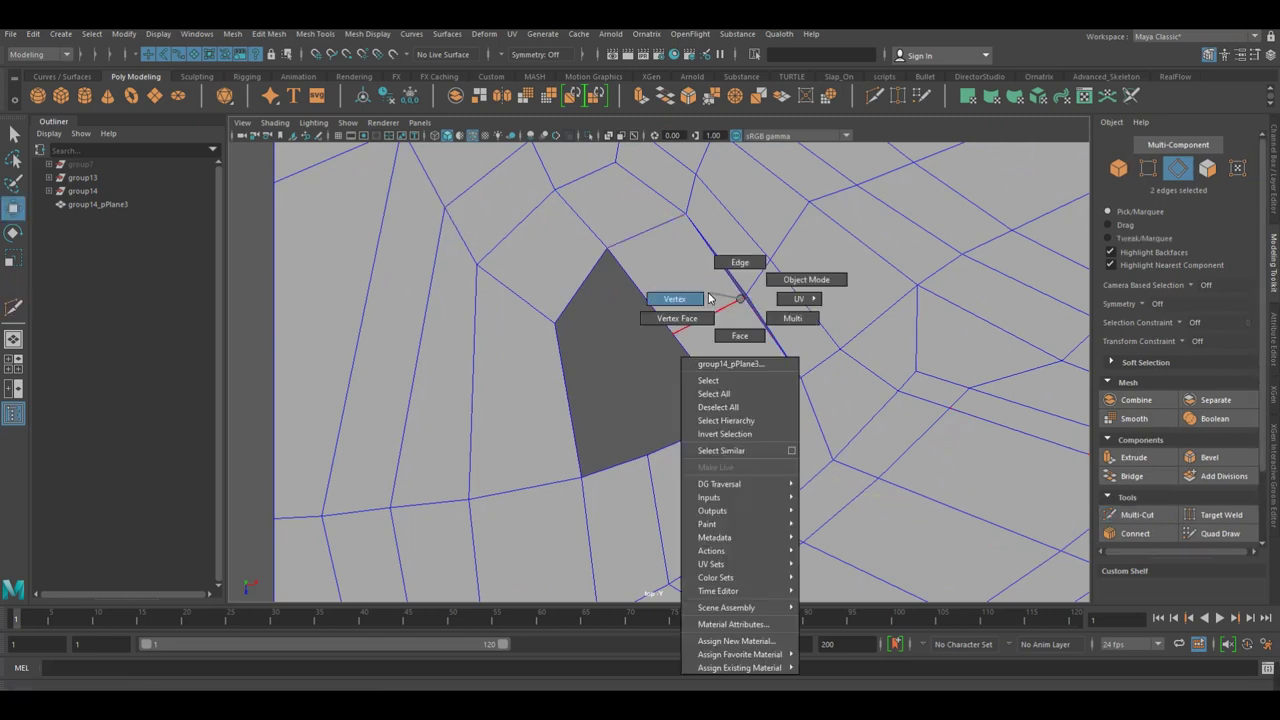
click(708, 299)
drag(748, 294, 766, 306)
shift+right_drag(766, 306, 820, 263)
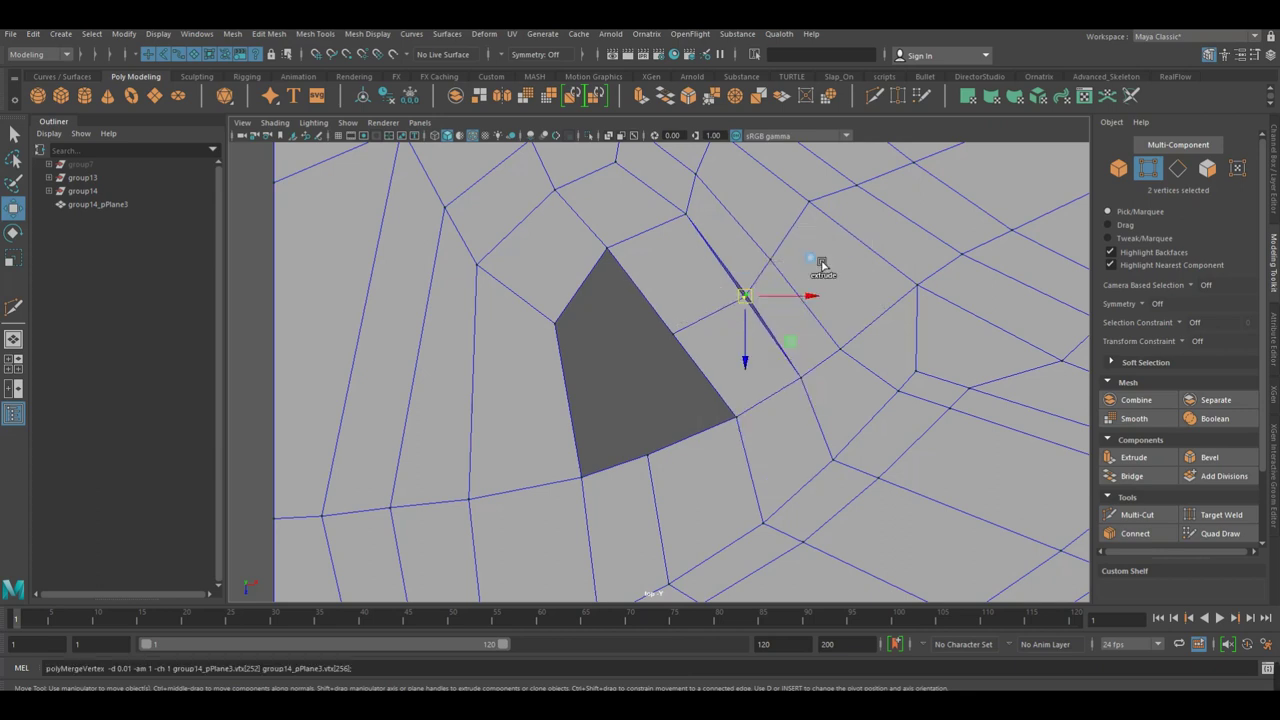
Pull the remaining hole's right vertex up and right.
right_drag(728, 286, 668, 287)
scroll(722, 320, up, 2)
scroll(835, 313, down, 1)
key(w)
drag(677, 355, 707, 356)
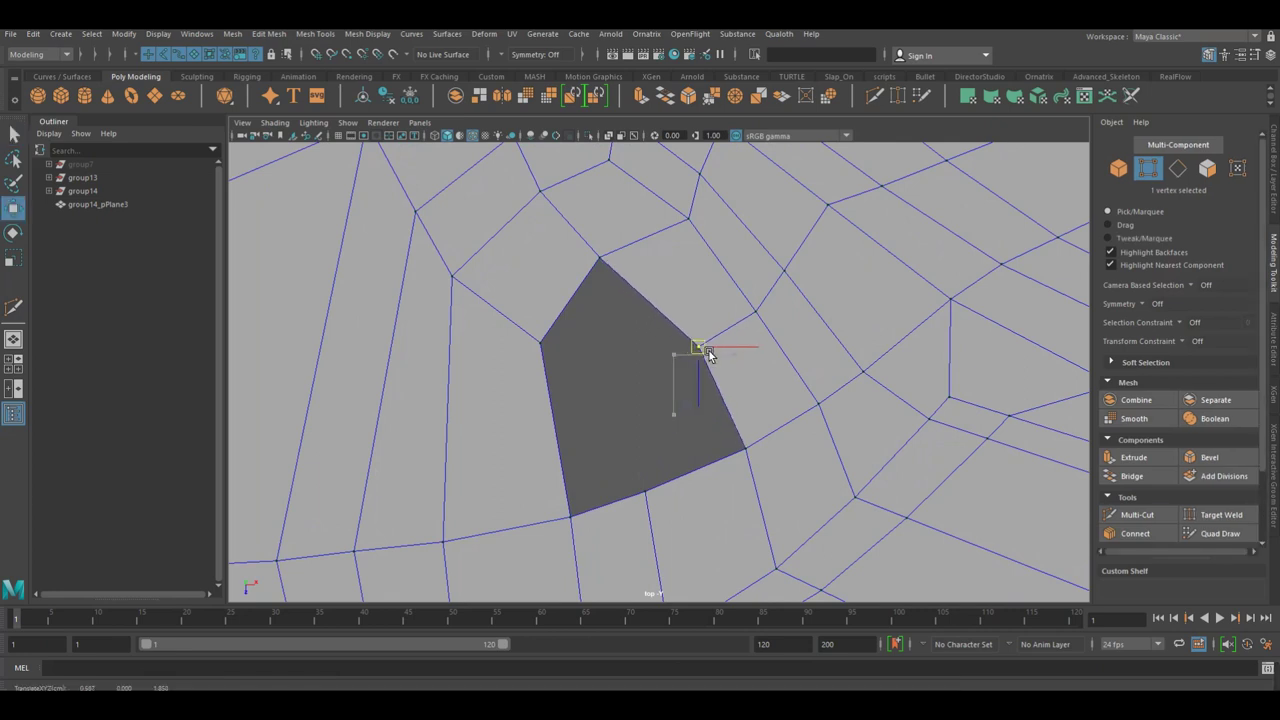
click(643, 278)
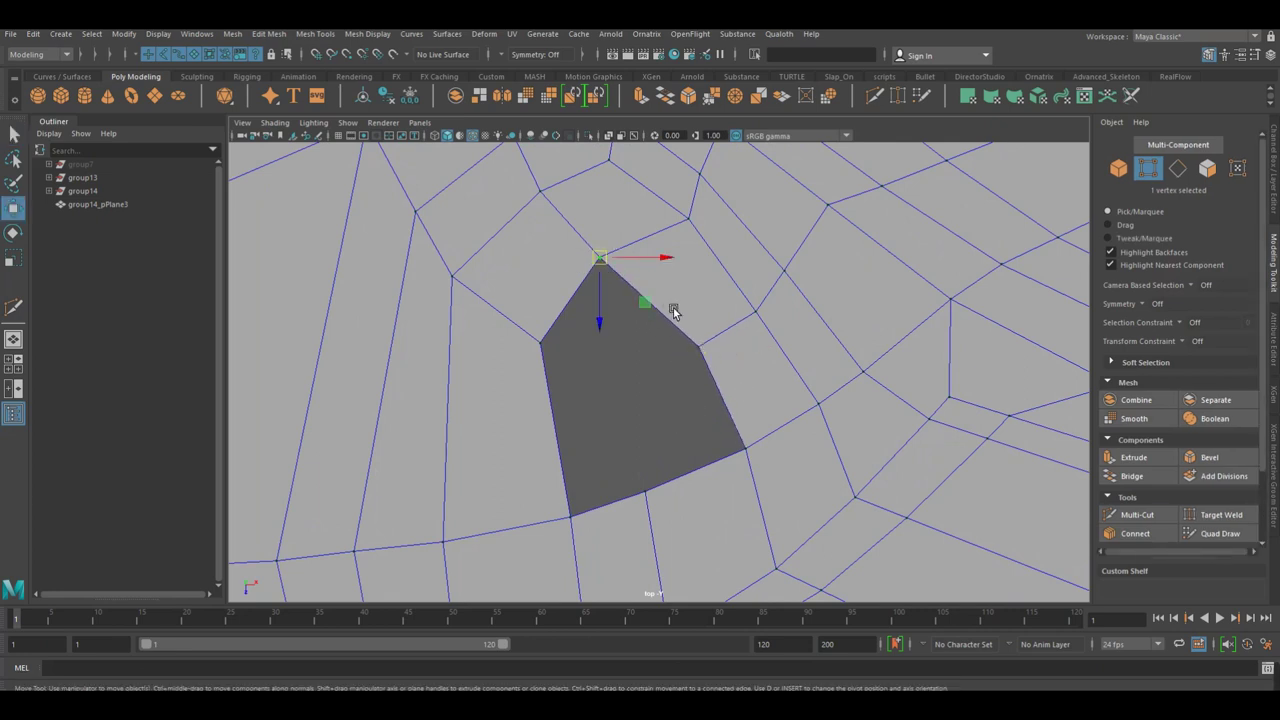
Bridge the hole's left and right edges, leaving a small triangular gap.
scroll(675, 350, down, 2)
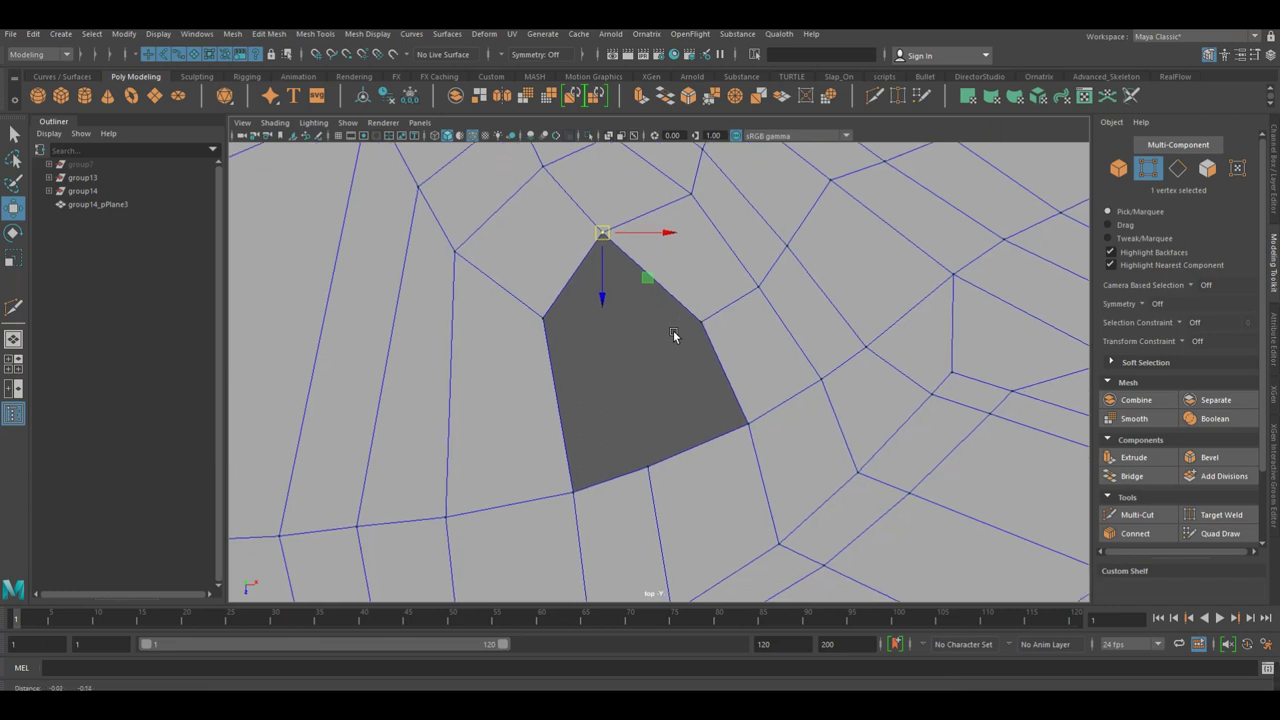
scroll(655, 330, up, 1)
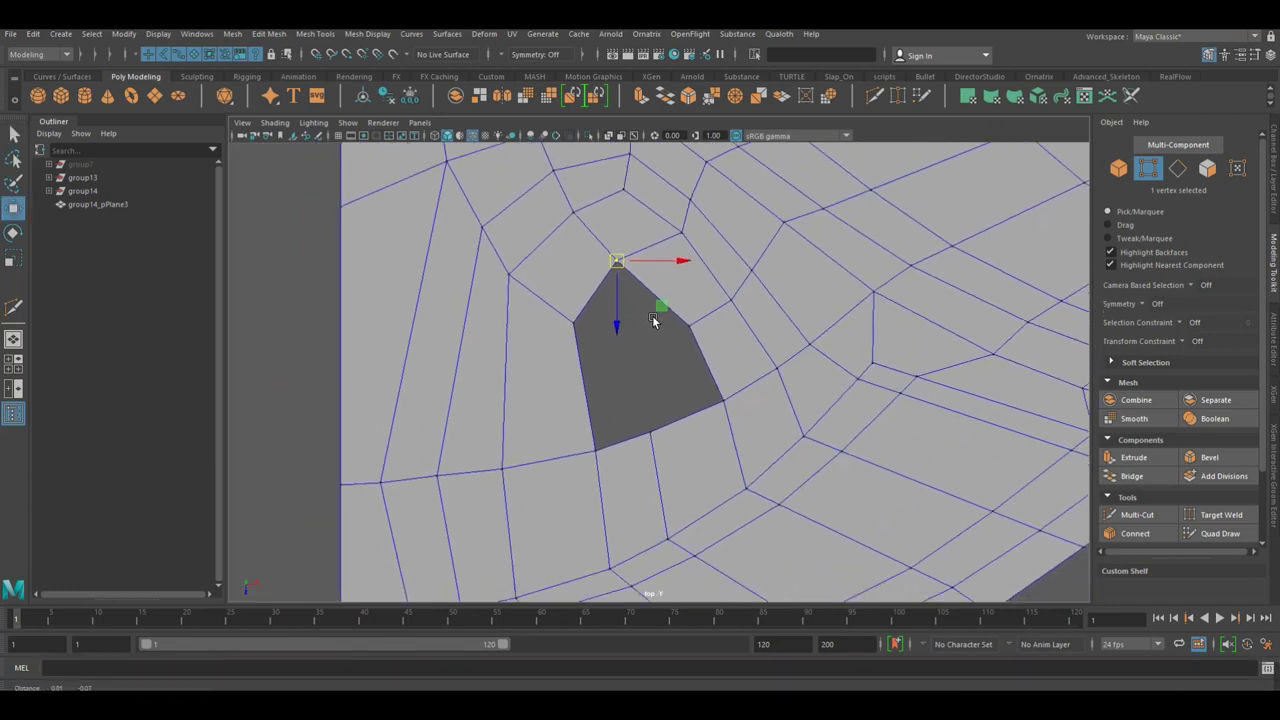
scroll(646, 340, up, 1)
right_click(642, 338)
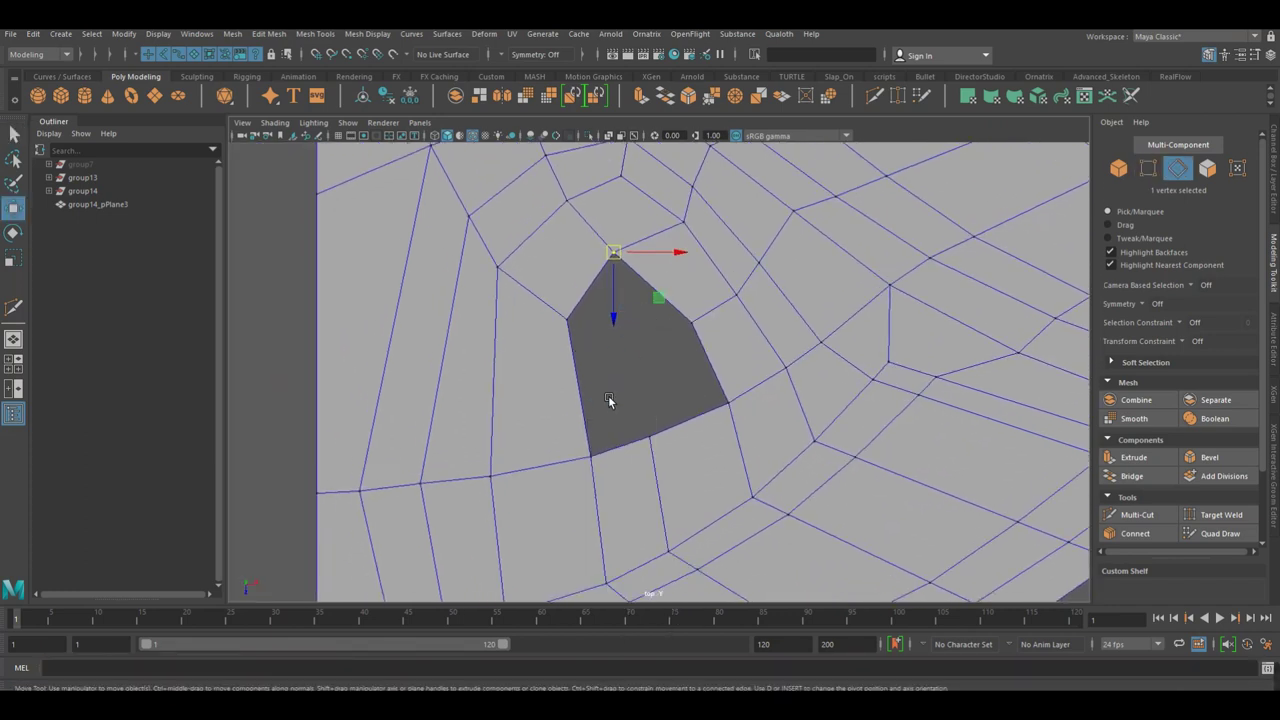
click(585, 398)
shift+click(742, 368)
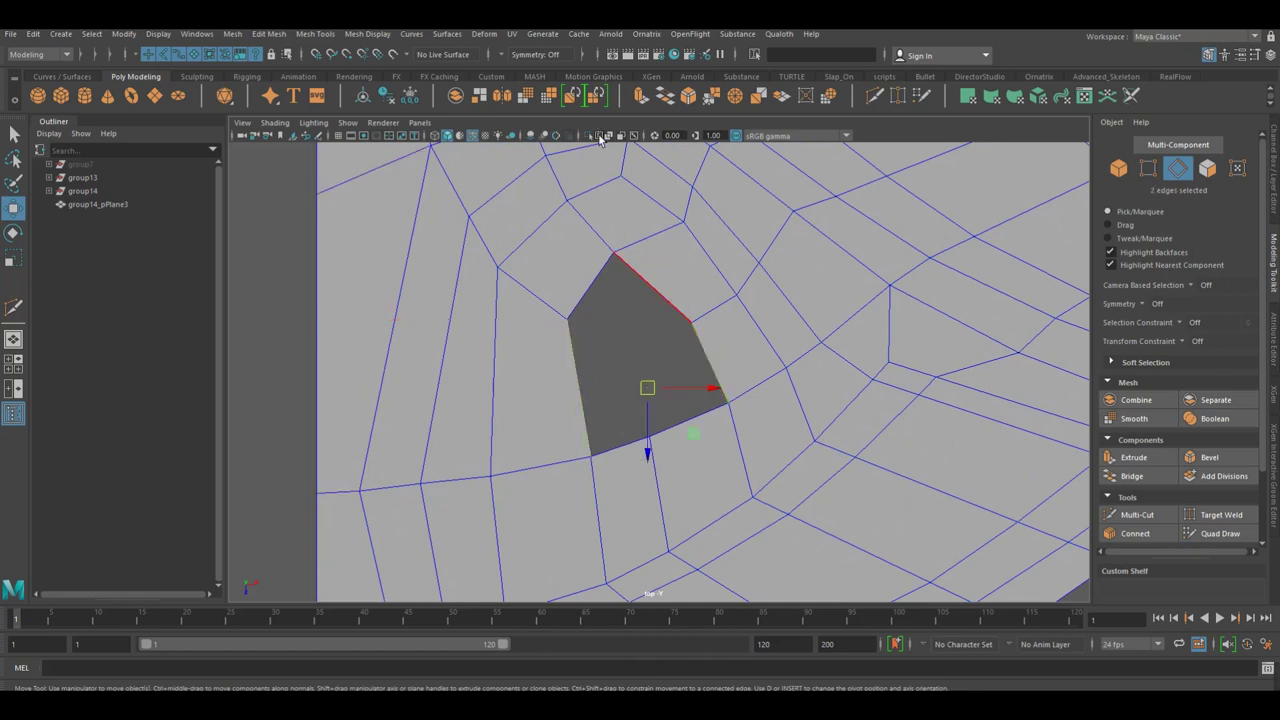
Multi-Cut a new edge and merge its two leftover seam vertices.
click(1133, 515)
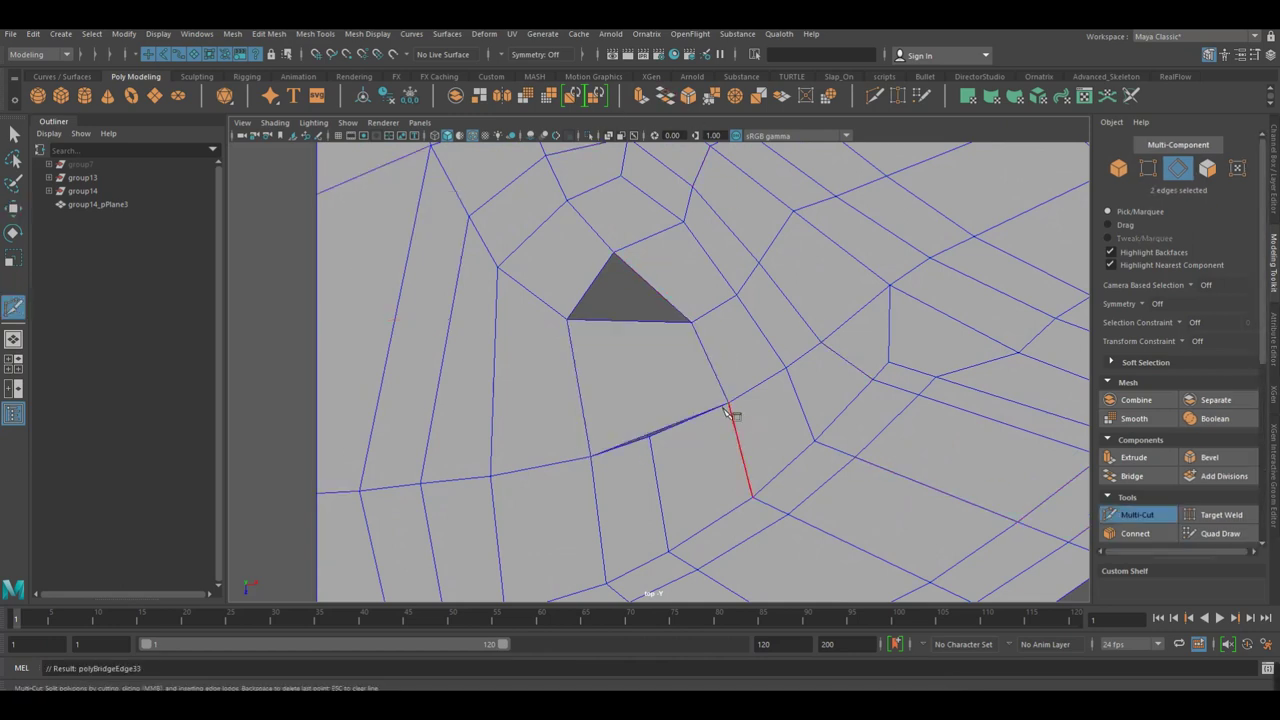
right_click(623, 363)
alt+middle_drag(751, 429, 651, 360)
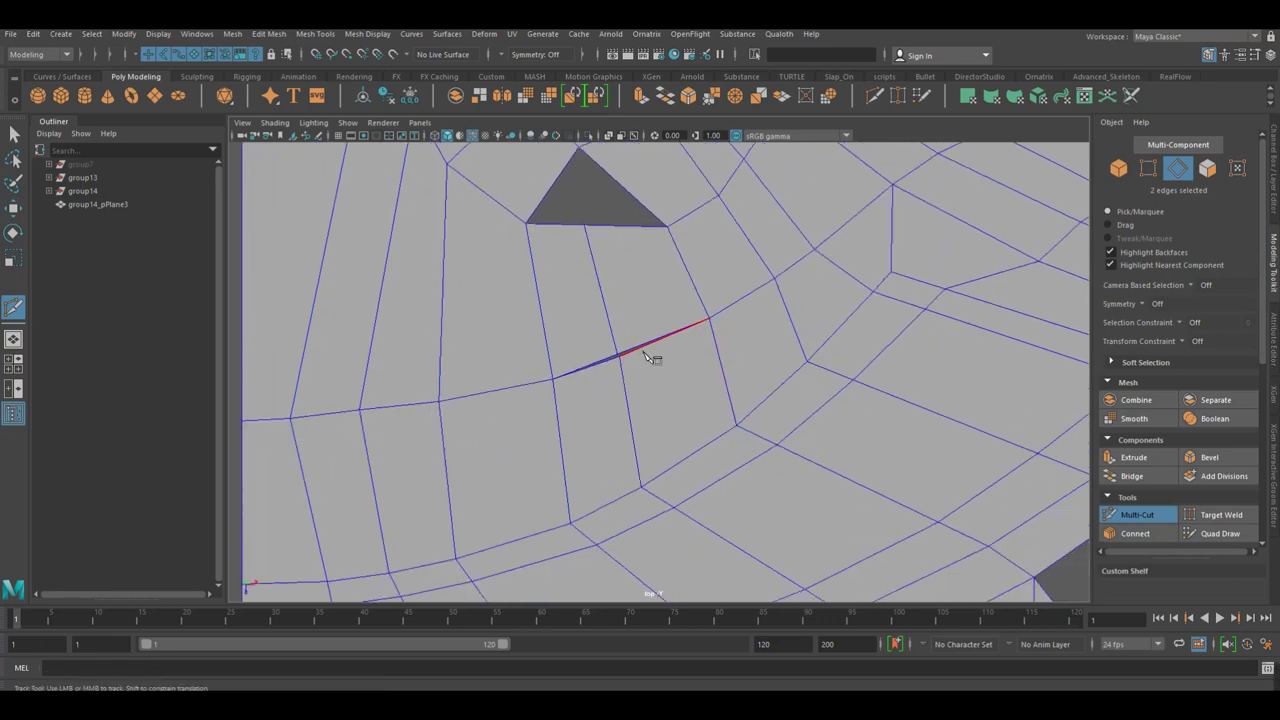
key(w)
click(603, 356)
right_drag(614, 357, 560, 346)
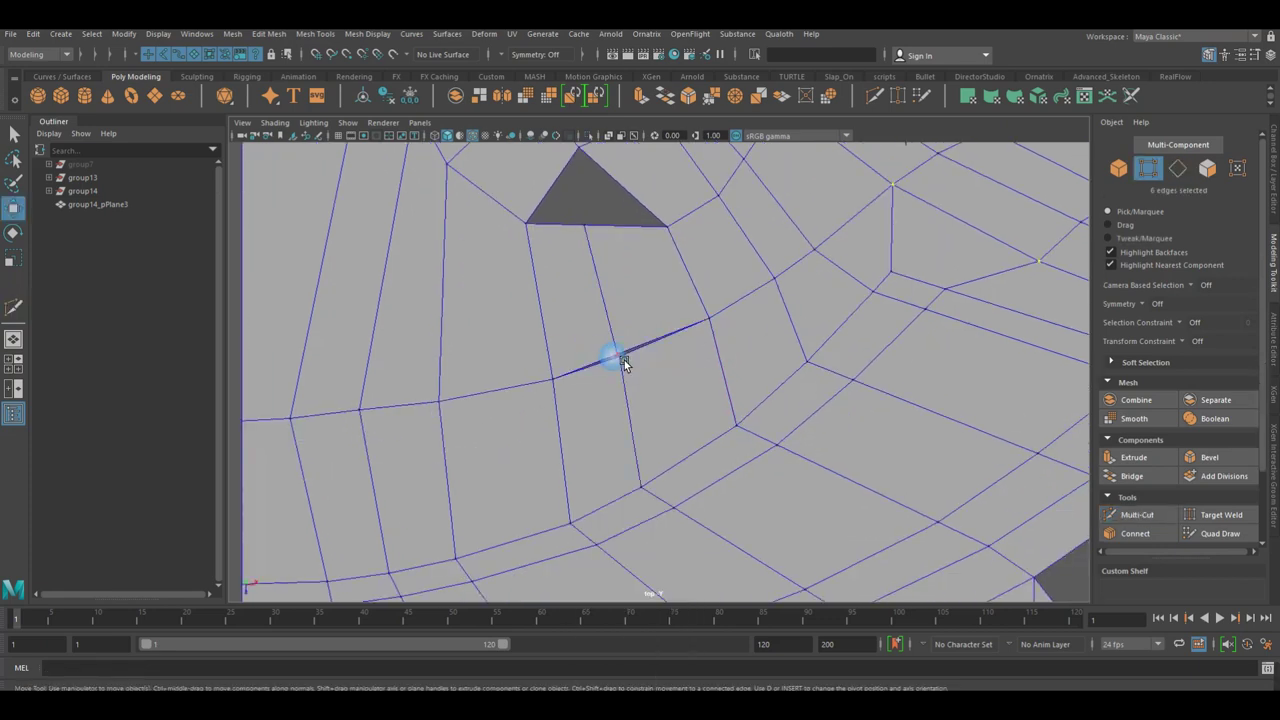
shift+right_drag(663, 385, 668, 352)
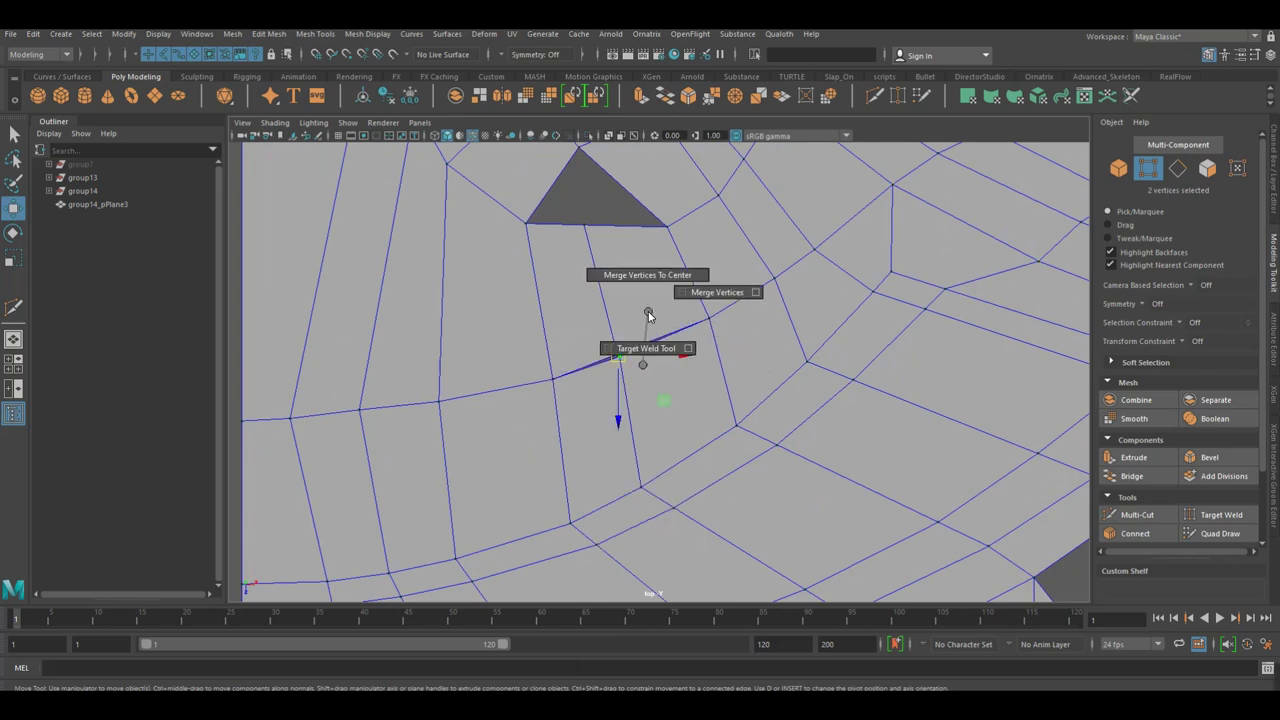
scroll(668, 352, up, 3)
Push the vertex on the triangle's bottom edge down to bend the edge.
right_drag(594, 314, 529, 317)
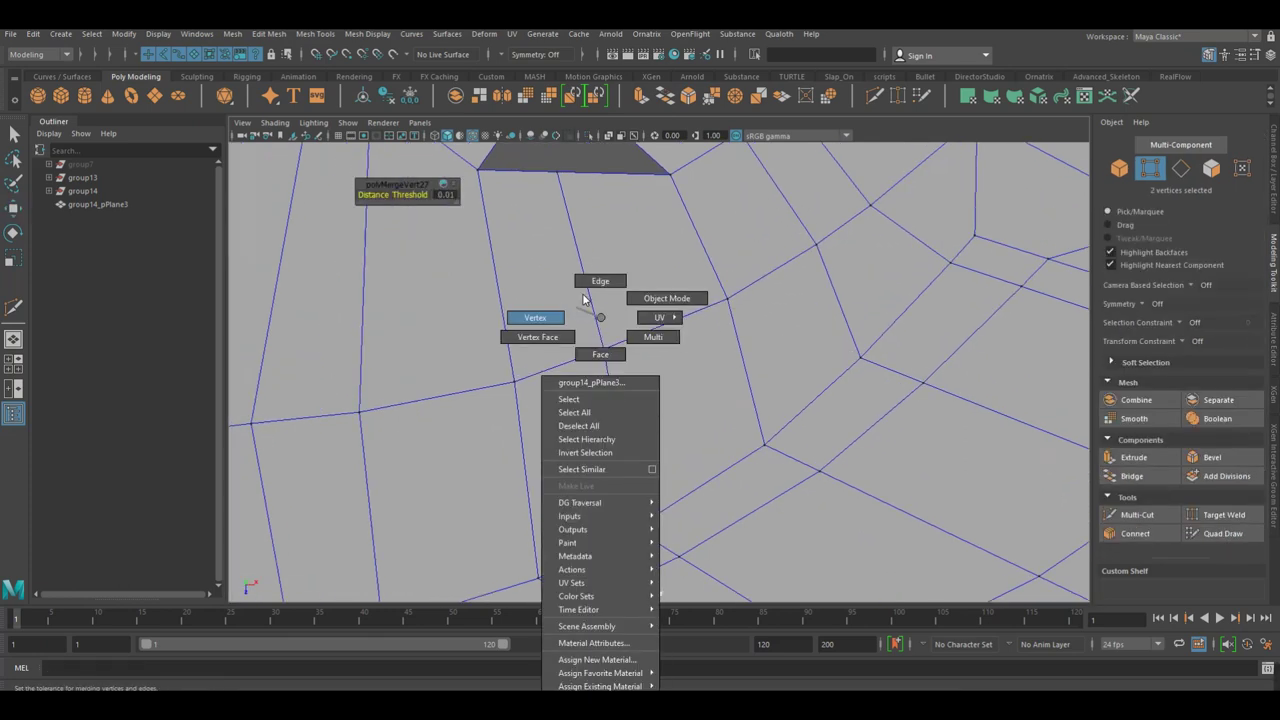
alt+middle_drag(607, 295, 607, 364)
right_drag(554, 292, 515, 290)
alt+middle_drag(515, 290, 552, 339)
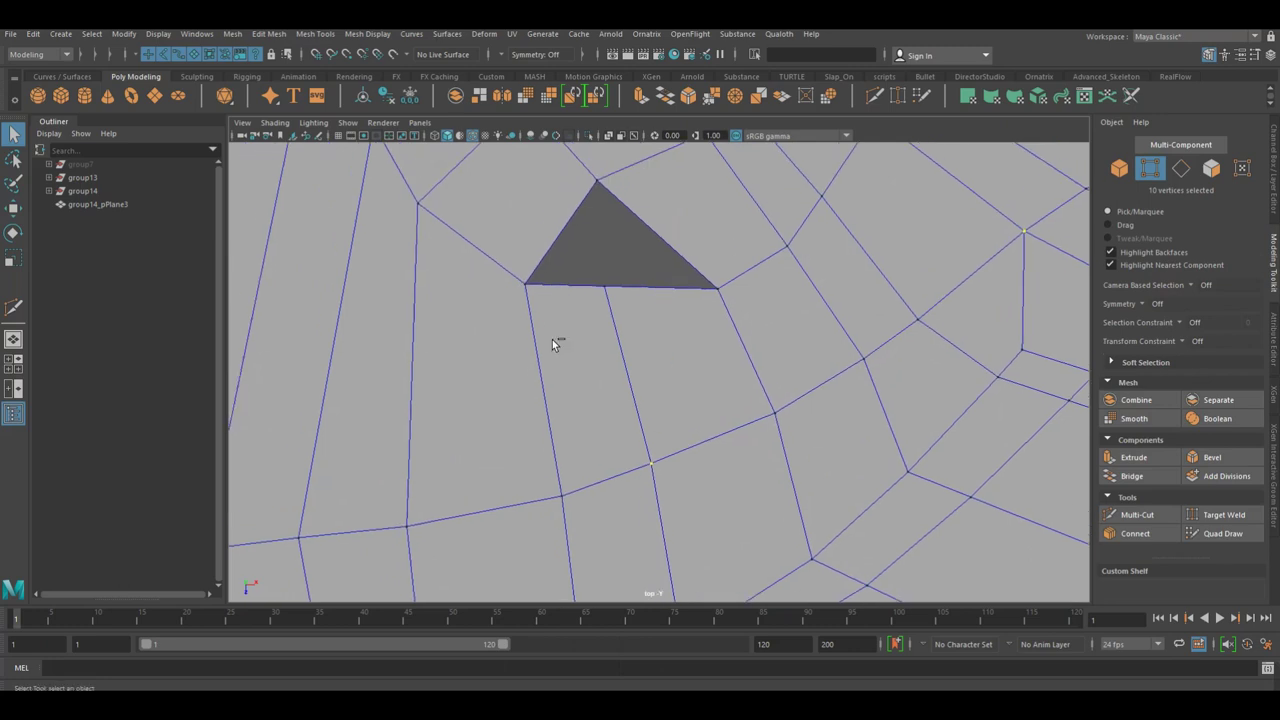
click(608, 296)
key(w)
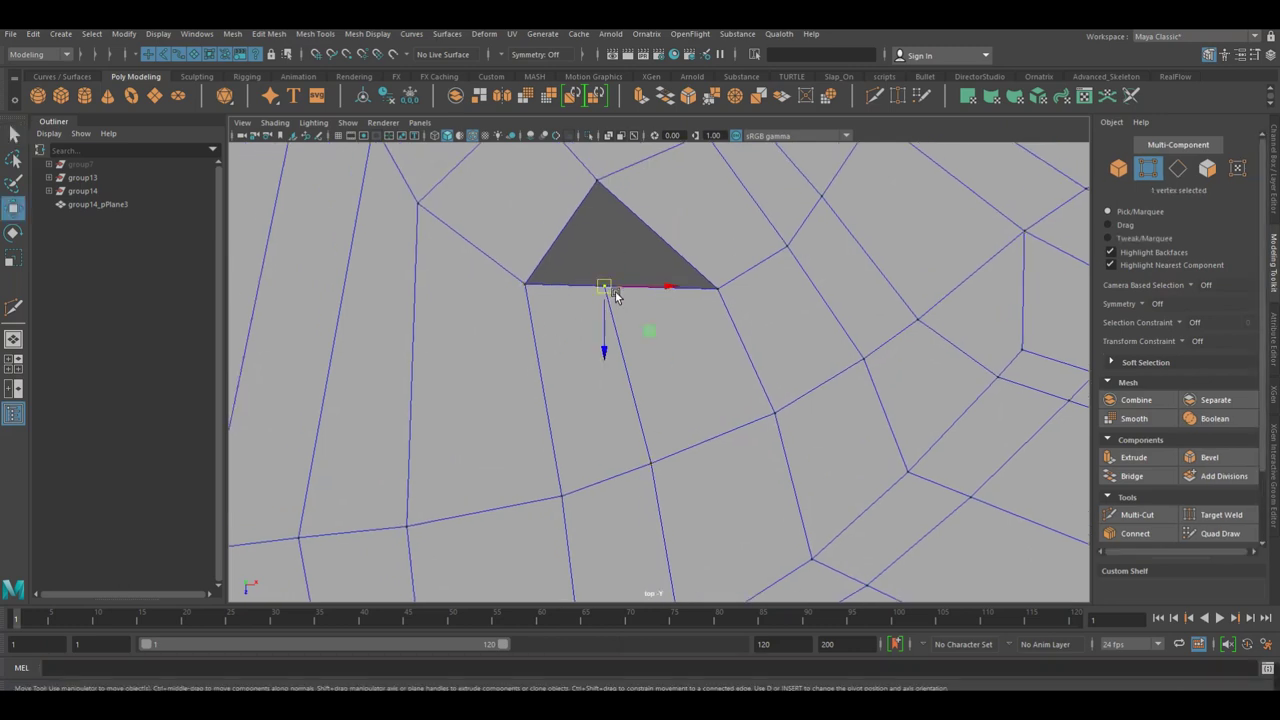
drag(631, 298, 636, 307)
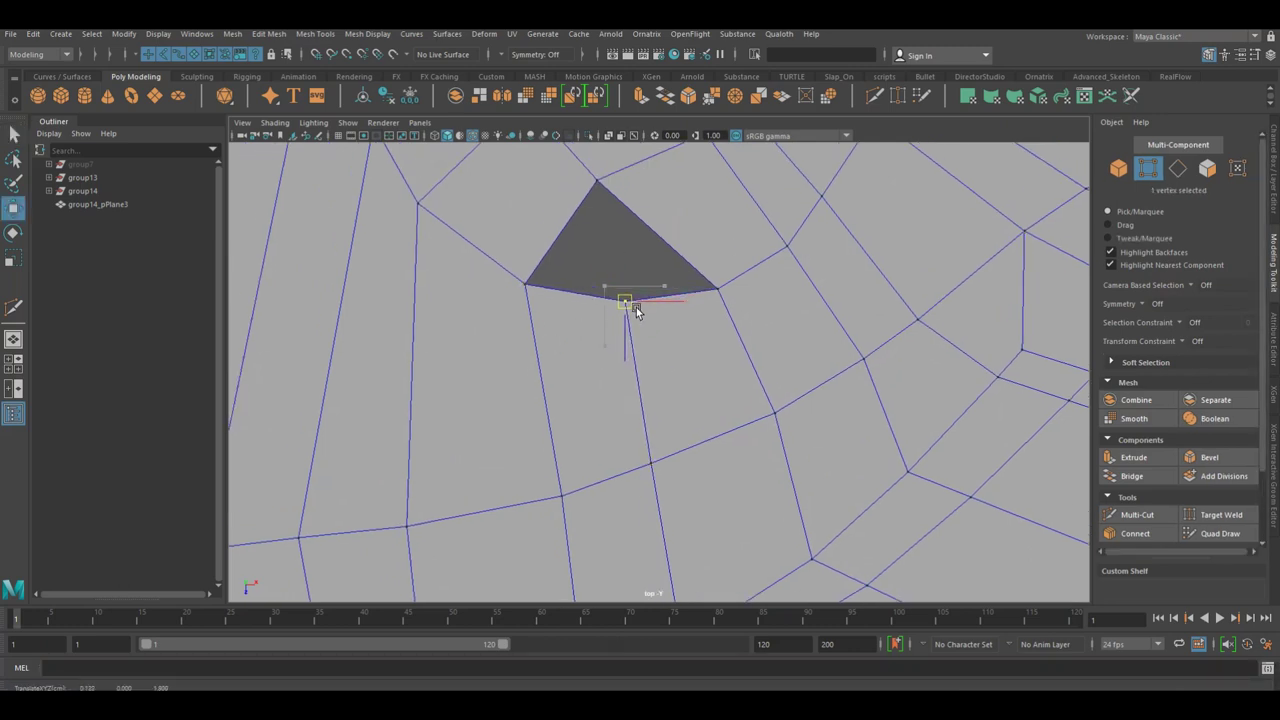
Bridge the triangle's right and bottom edges to close the last hole, then save.
alt+right_drag(674, 381, 659, 416)
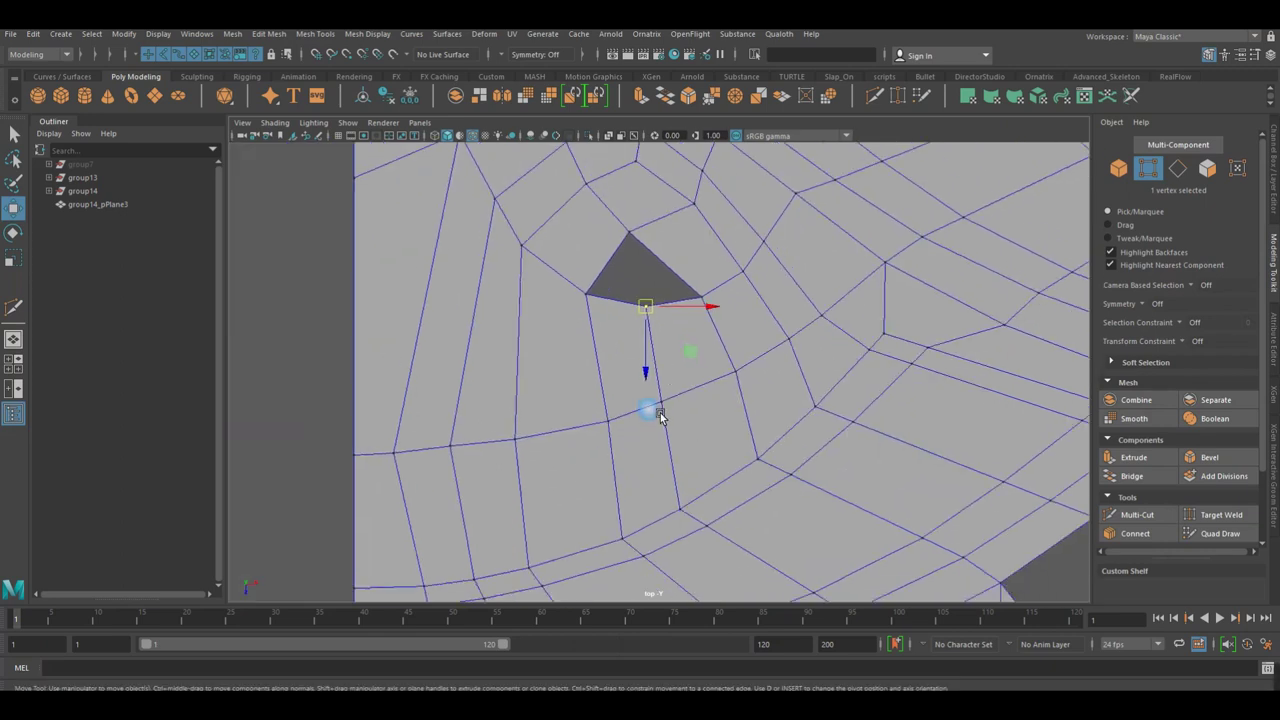
drag(650, 398, 700, 416)
alt+right_drag(701, 418, 851, 408)
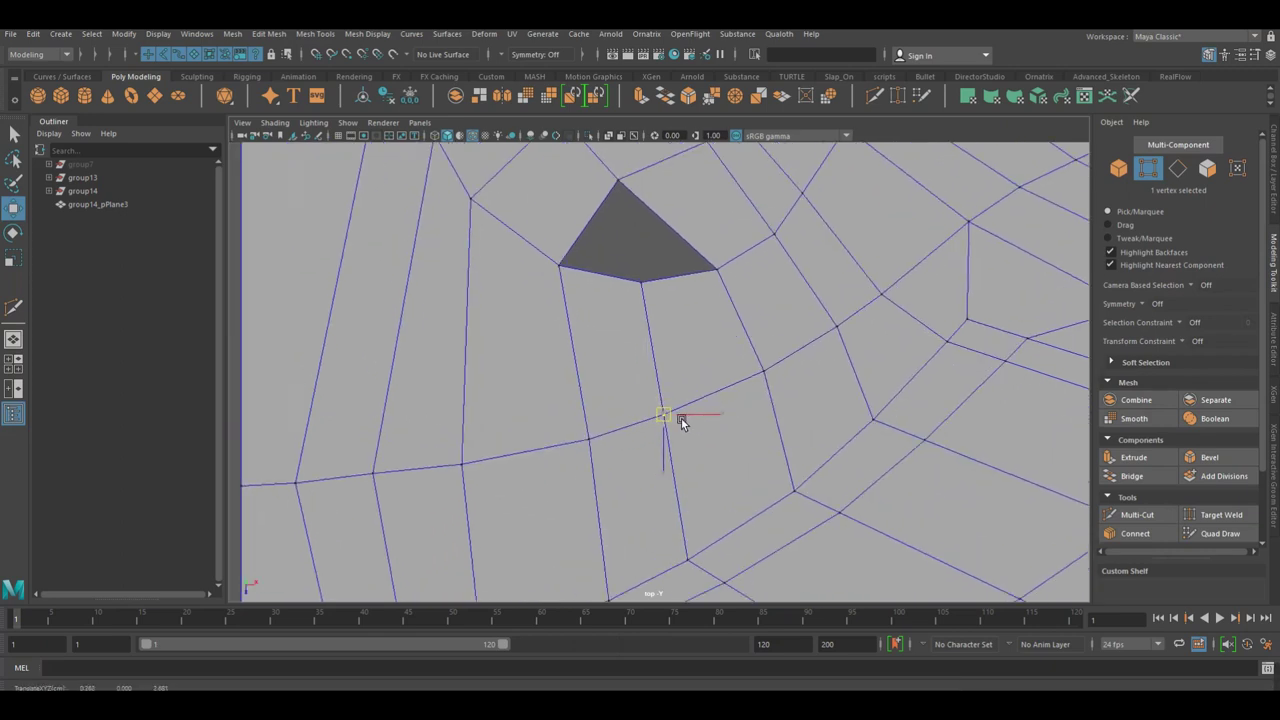
alt+right_drag(757, 376, 745, 434)
alt+right_drag(743, 389, 826, 372)
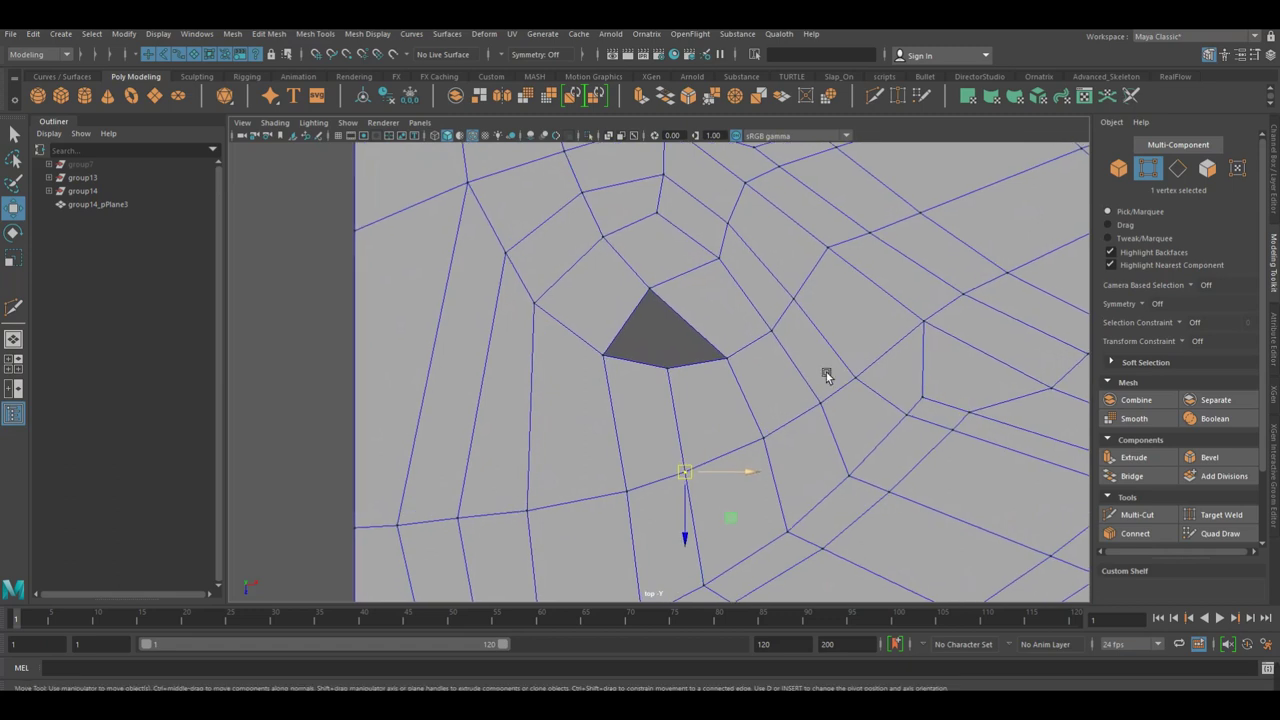
key(F10)
click(688, 322)
shift+click(641, 366)
click(665, 95)
alt+middle_drag(709, 294, 668, 305)
key(ctrl+s)
Raise the single vertex near the mesh centre slightly, then return to Object Mode.
key(t)
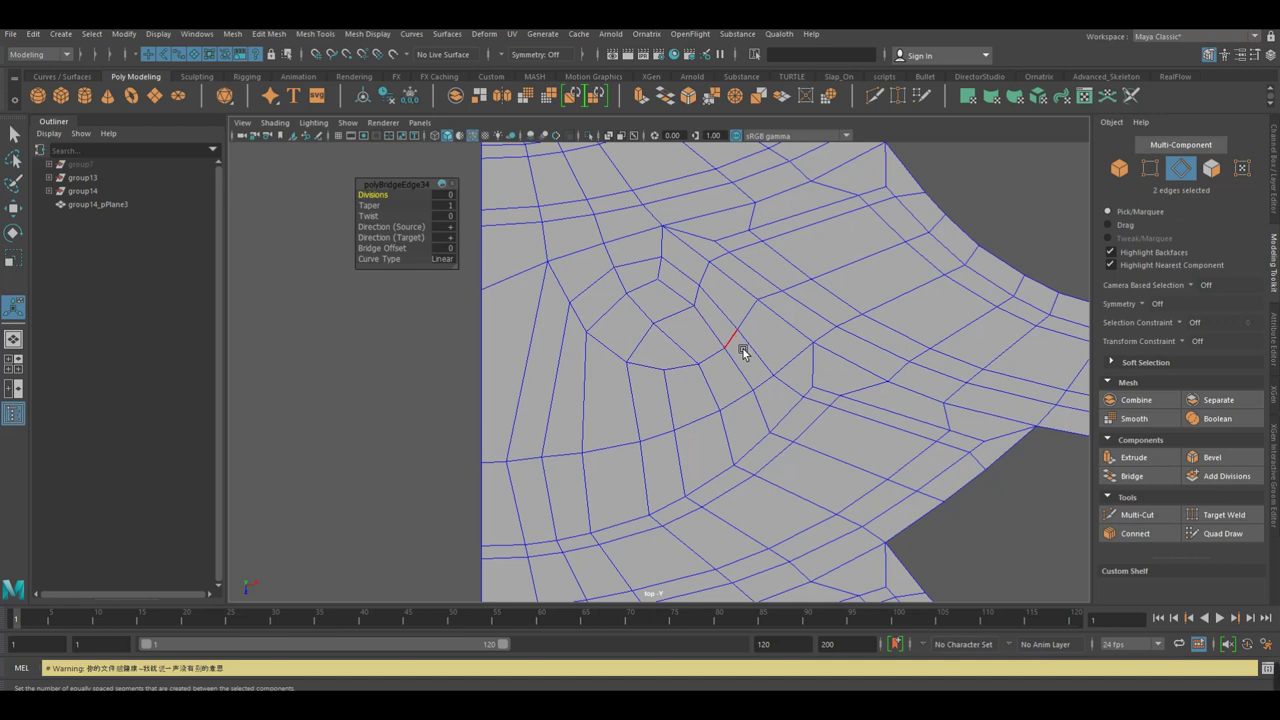
right_drag(648, 314, 562, 310)
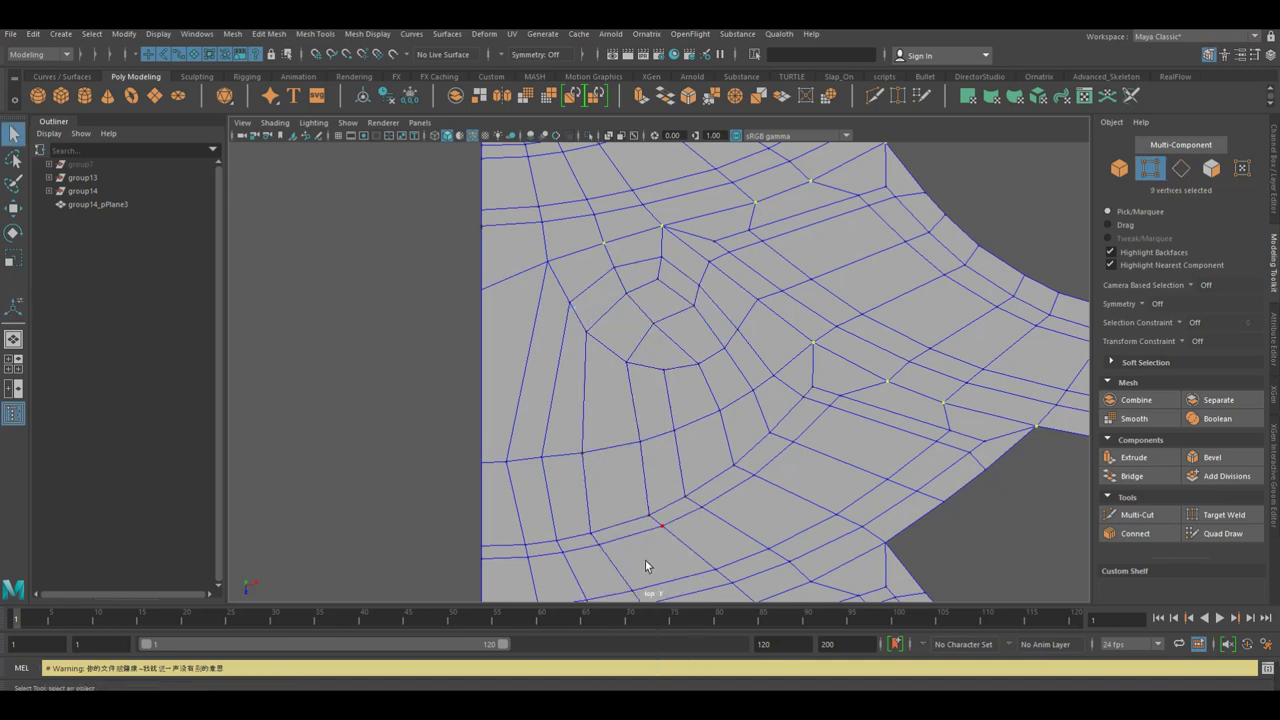
scroll(640, 368, up, 1)
alt+middle_drag(640, 368, 694, 434)
scroll(692, 384, up, 1)
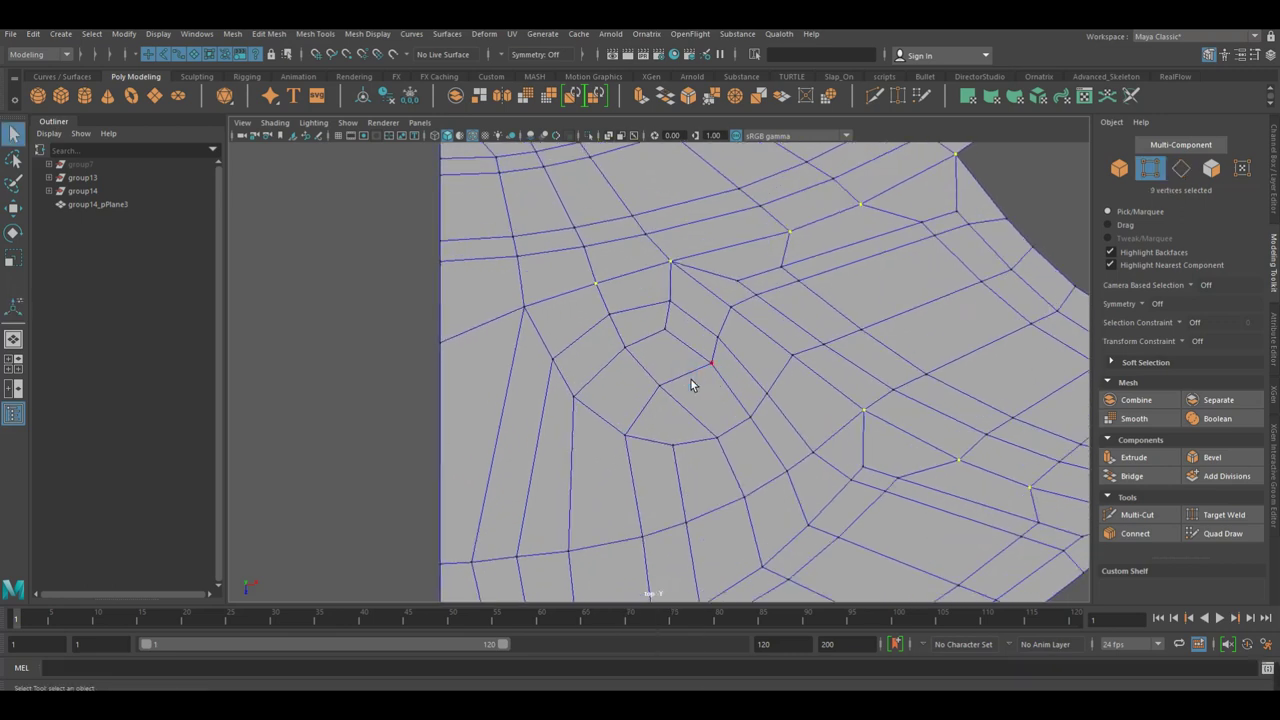
click(718, 378)
scroll(718, 380, up, 1)
key(w)
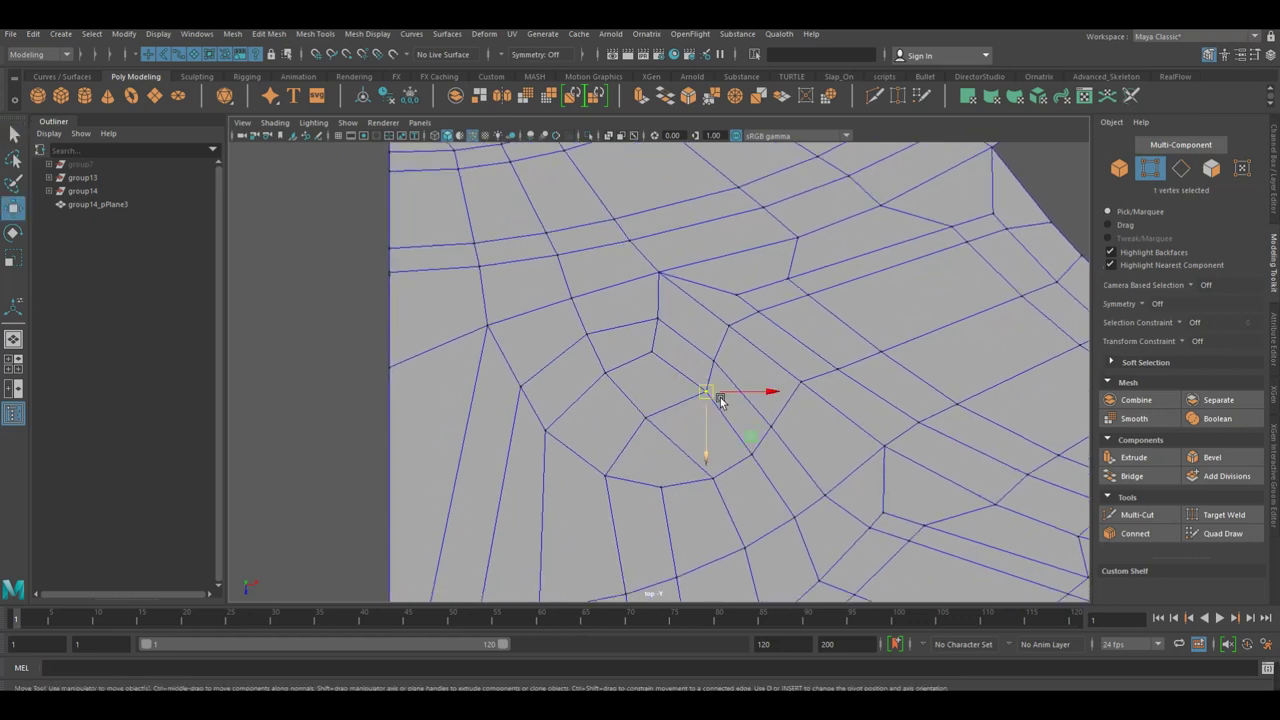
mouse_move(718, 397)
mouse_down()
mouse_move(657, 427)
mouse_move(707, 393)
mouse_up()
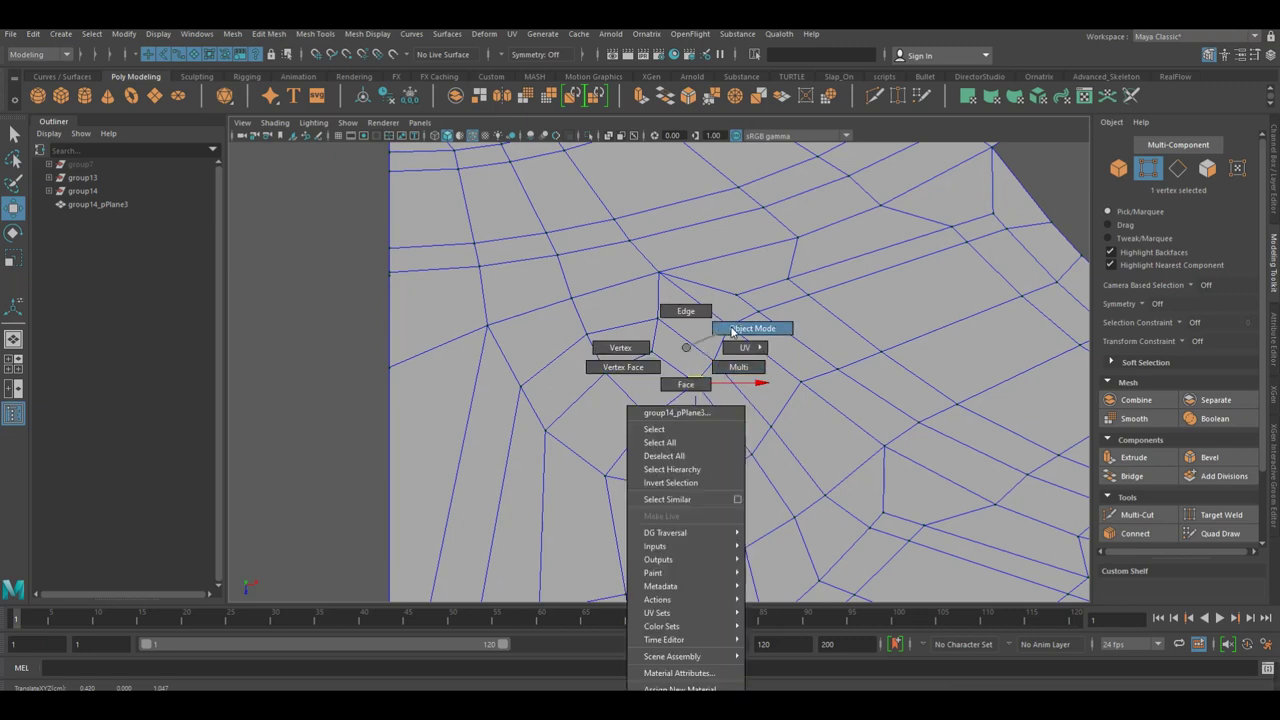
right_drag(687, 368, 728, 343)
Deselect, reselect the whole road-corner mesh, and put it in Face selection mode.
scroll(742, 355, down, 5)
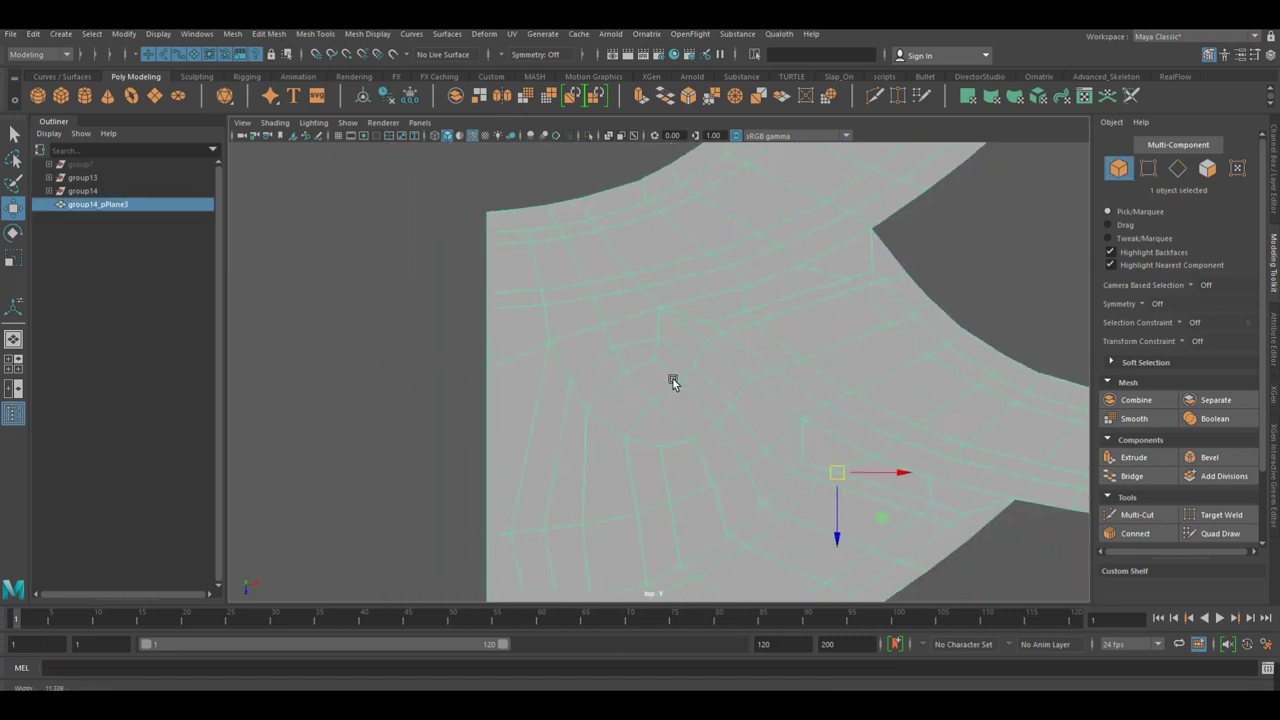
click(520, 450)
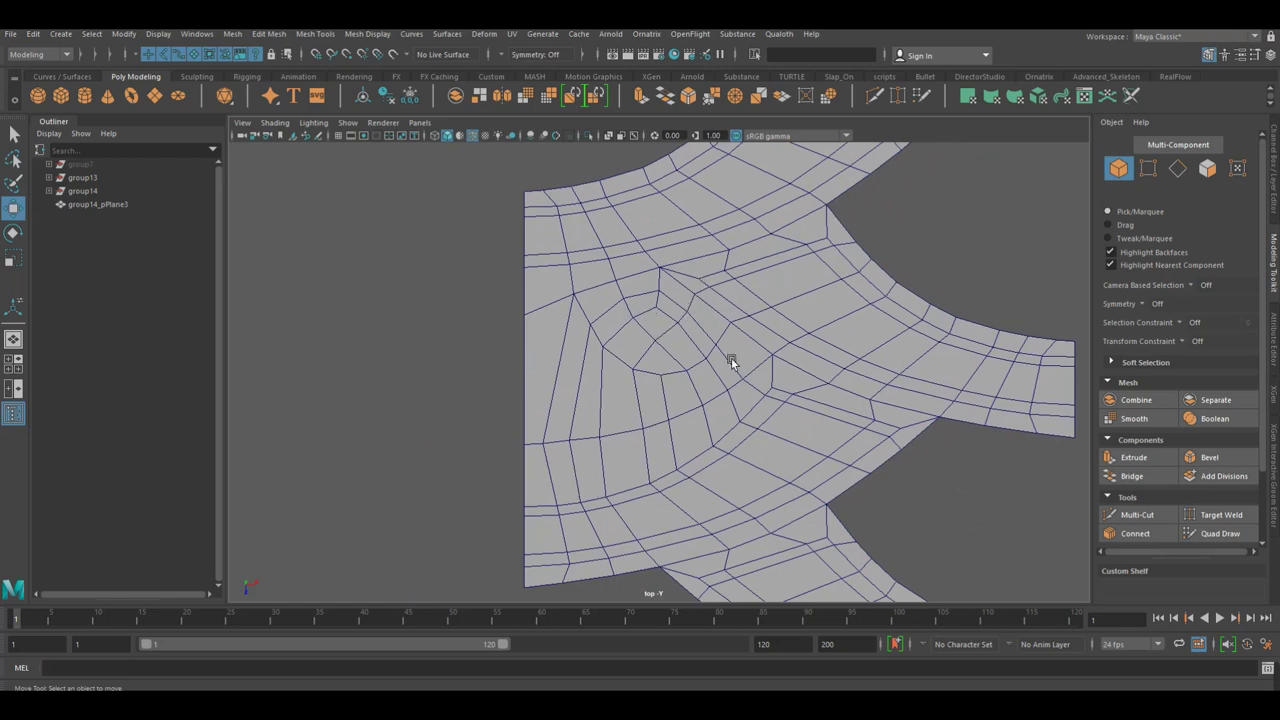
scroll(728, 378, down, 2)
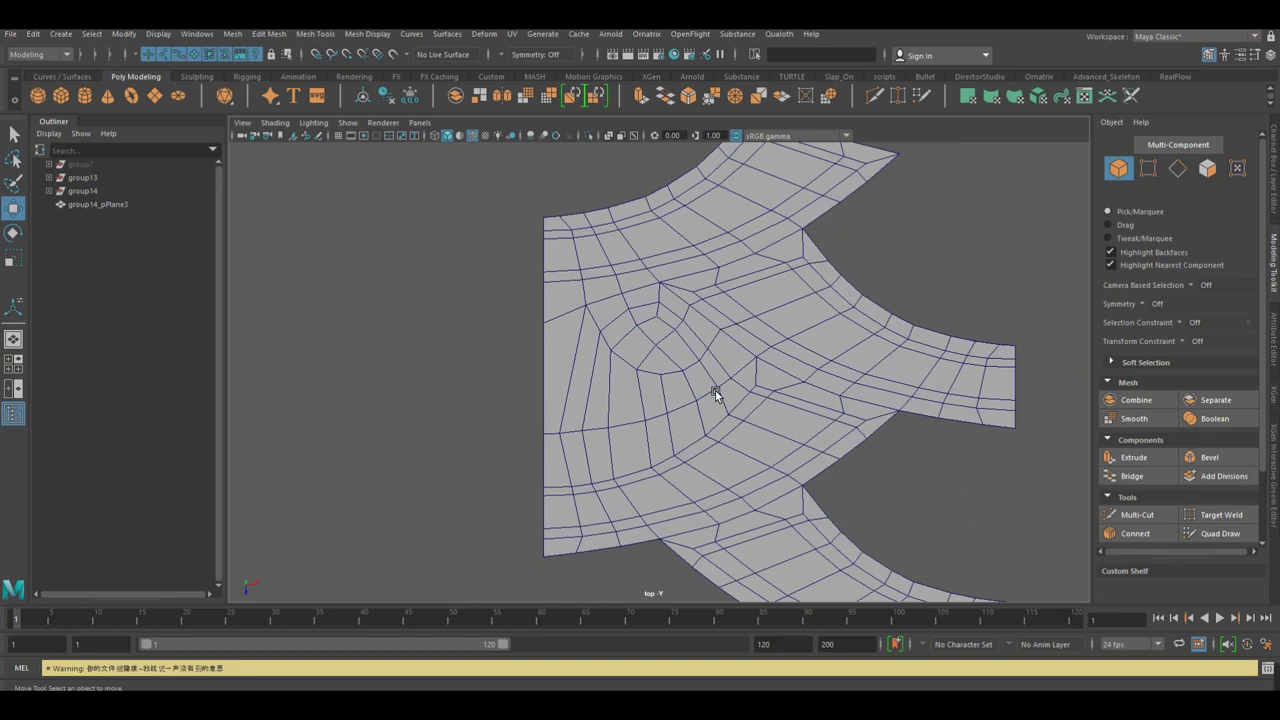
scroll(723, 391, up, 2)
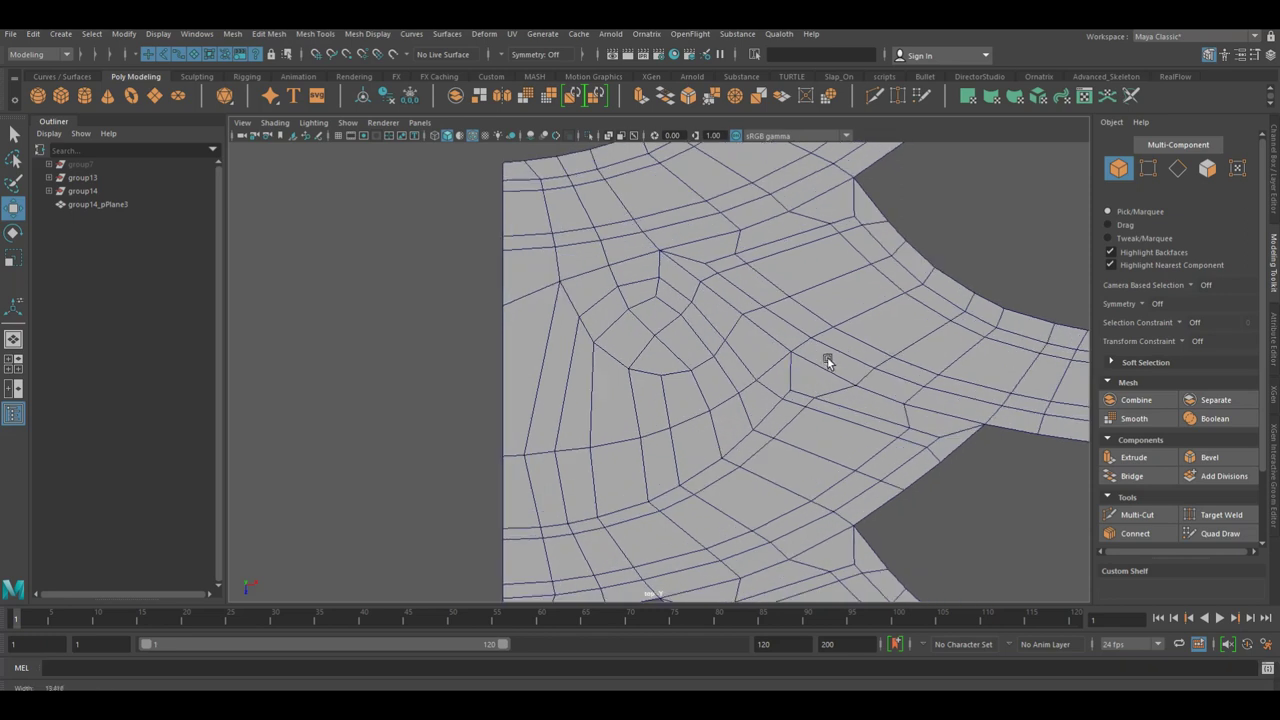
scroll(746, 411, down, 3)
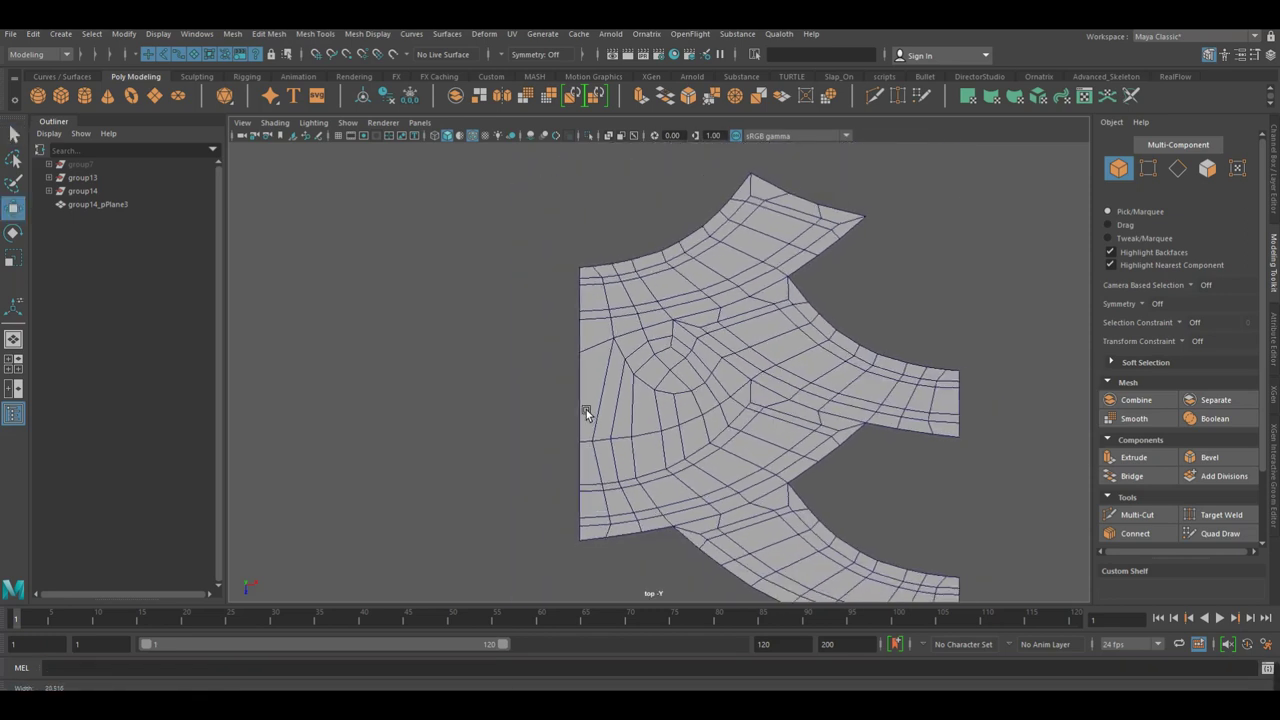
scroll(695, 410, down, 2)
scroll(760, 408, up, 2)
scroll(612, 401, up, 2)
click(610, 381)
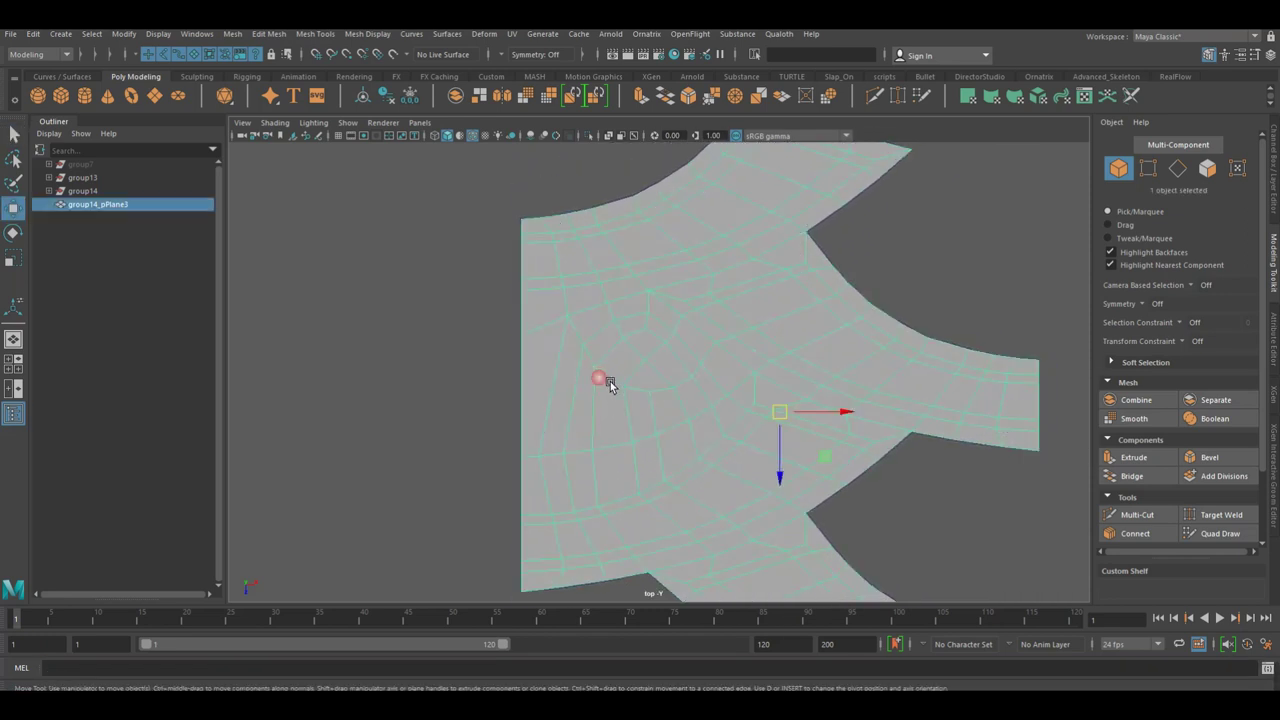
scroll(628, 387, down, 1)
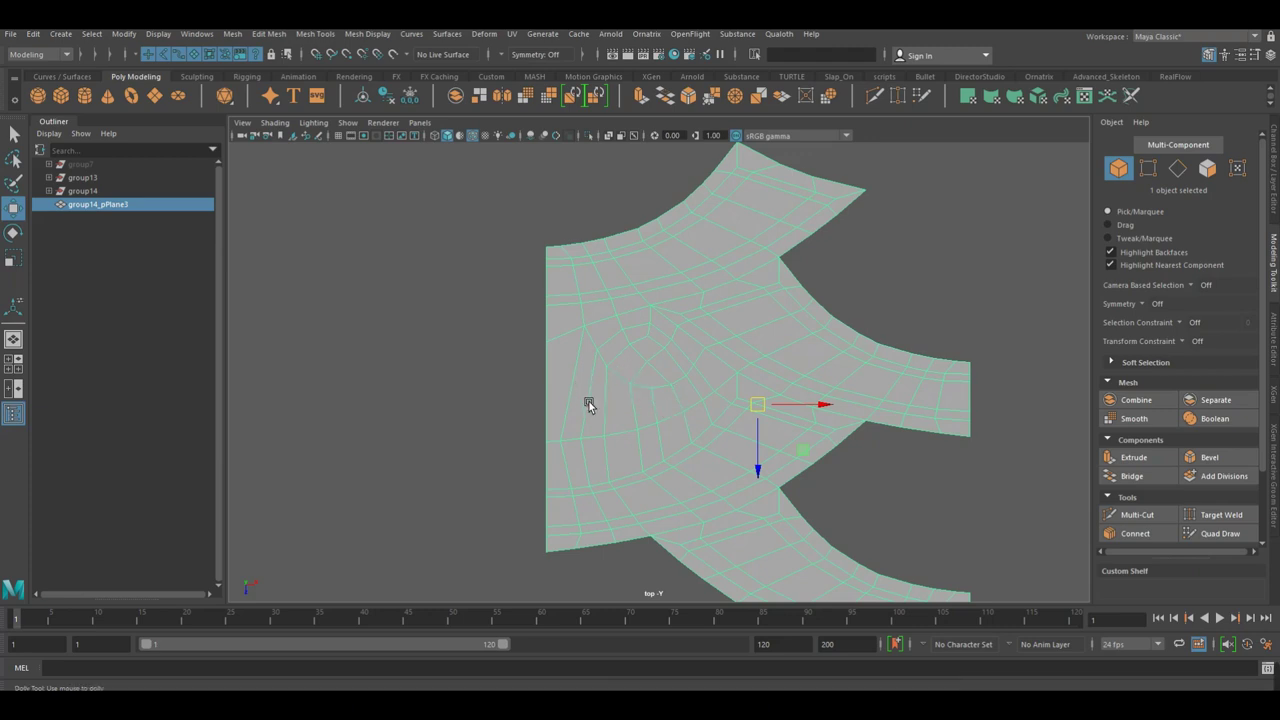
scroll(652, 370, up, 2)
right_drag(644, 362, 646, 377)
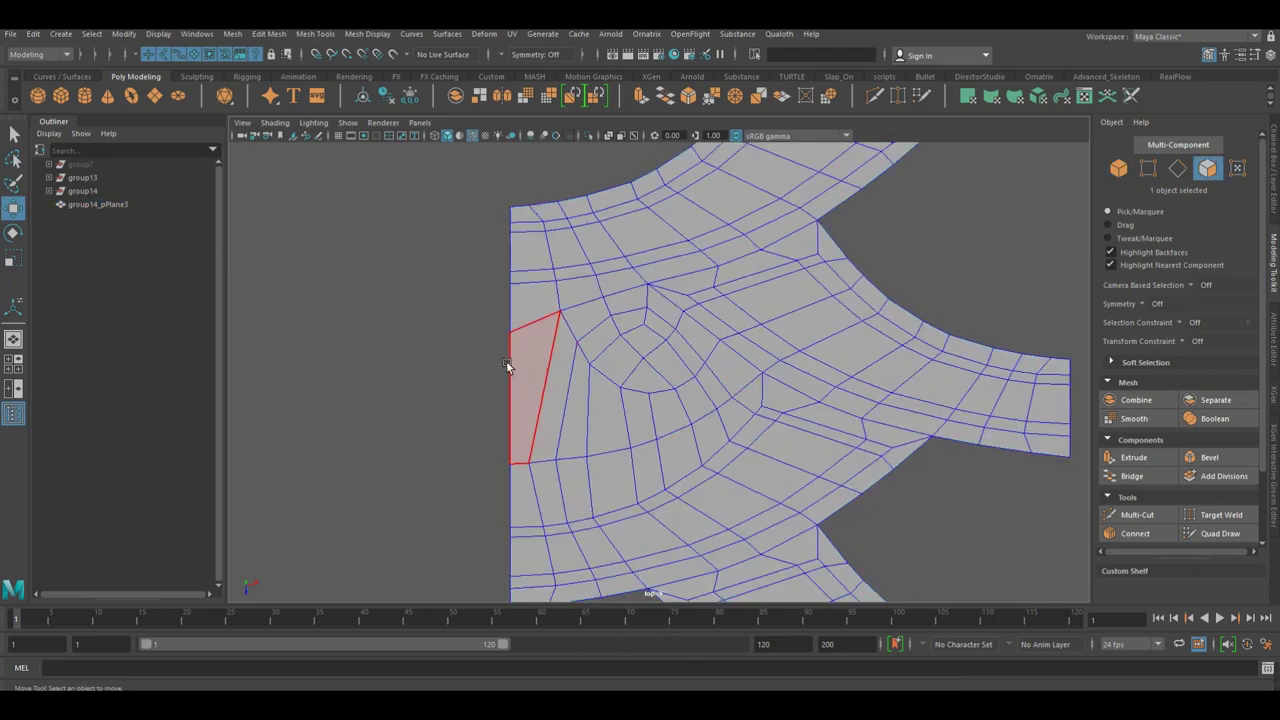
Select the faces across the upper-left arm of the road-corner mesh.
mouse_move(459, 373)
mouse_down()
mouse_move(598, 479)
mouse_move(613, 442)
mouse_move(492, 443)
mouse_move(547, 445)
mouse_move(628, 420)
mouse_up()
mouse_move(628, 420)
alt+right_down()
mouse_move(397, 423)
mouse_move(565, 422)
mouse_move(691, 394)
mouse_move(611, 408)
mouse_move(643, 405)
mouse_move(466, 268)
alt+right_up()
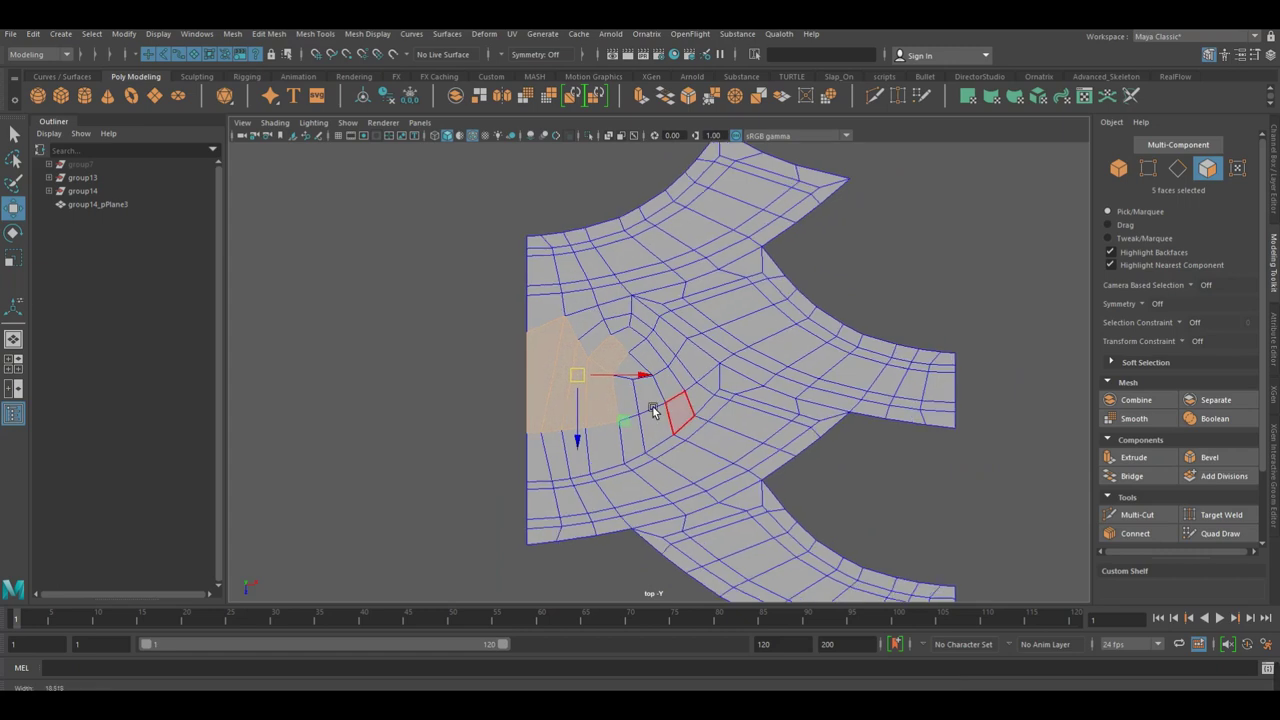
shift+drag(466, 266, 620, 371)
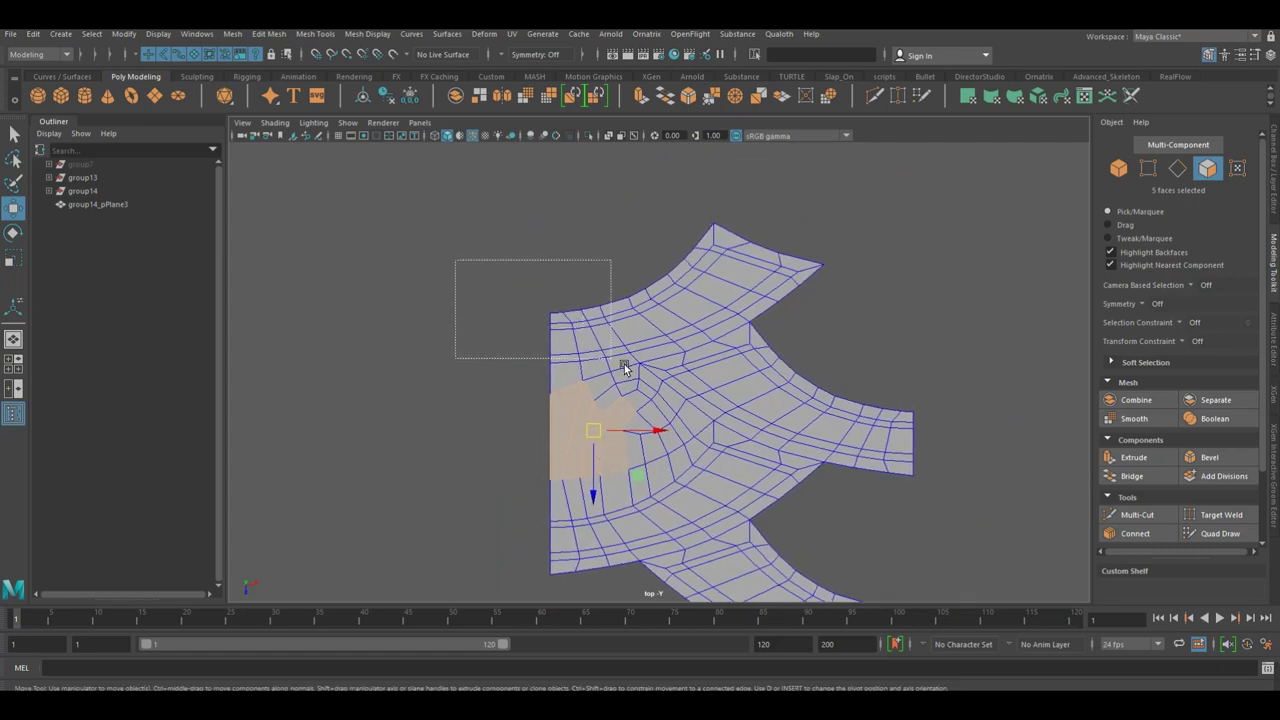
mouse_move(620, 371)
alt+right_down()
mouse_move(652, 391)
mouse_move(719, 371)
mouse_move(514, 400)
alt+right_up()
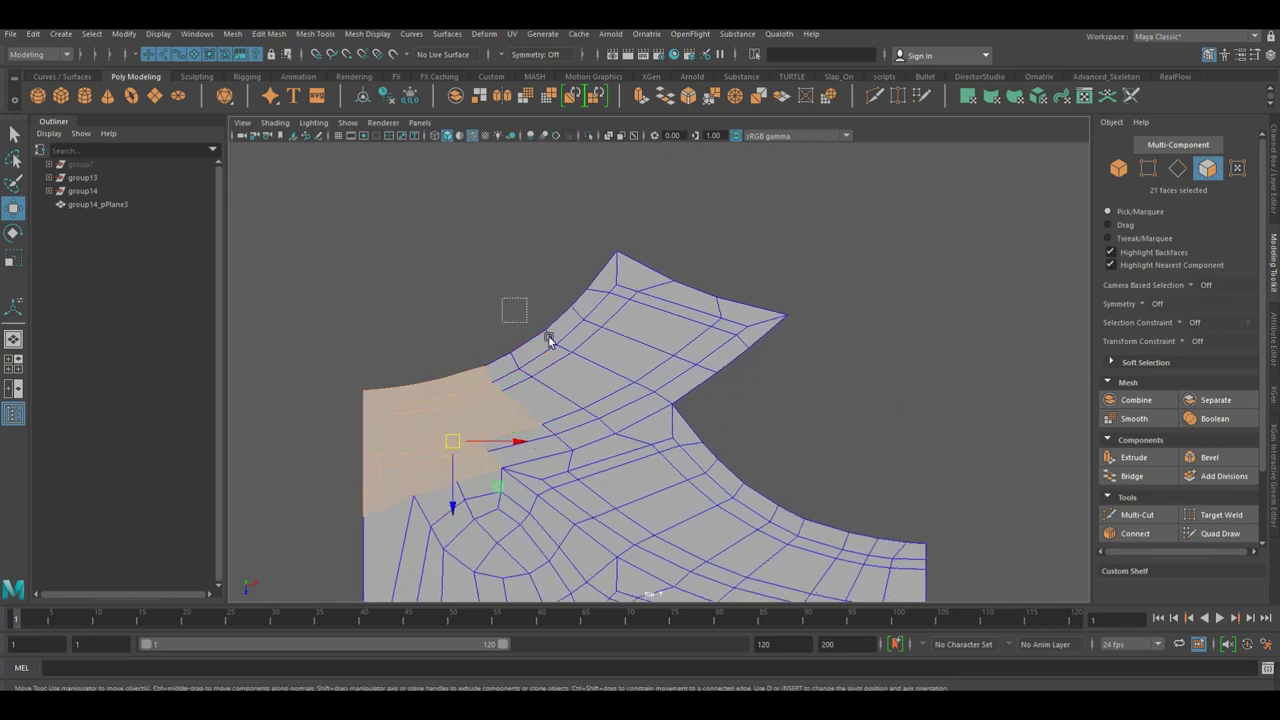
shift+drag(592, 386, 597, 380)
shift+click(626, 247)
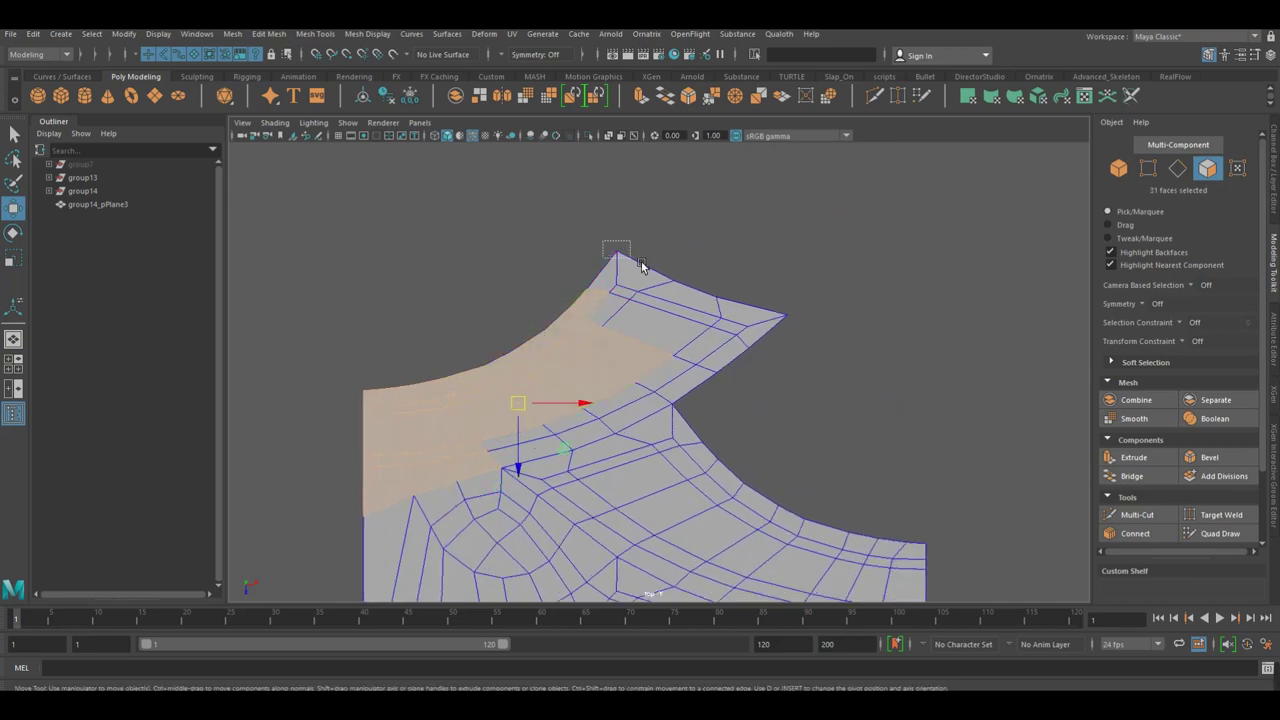
Add the arm's tip faces, drop stray faces, and delete the upper arm.
shift+drag(749, 316, 762, 318)
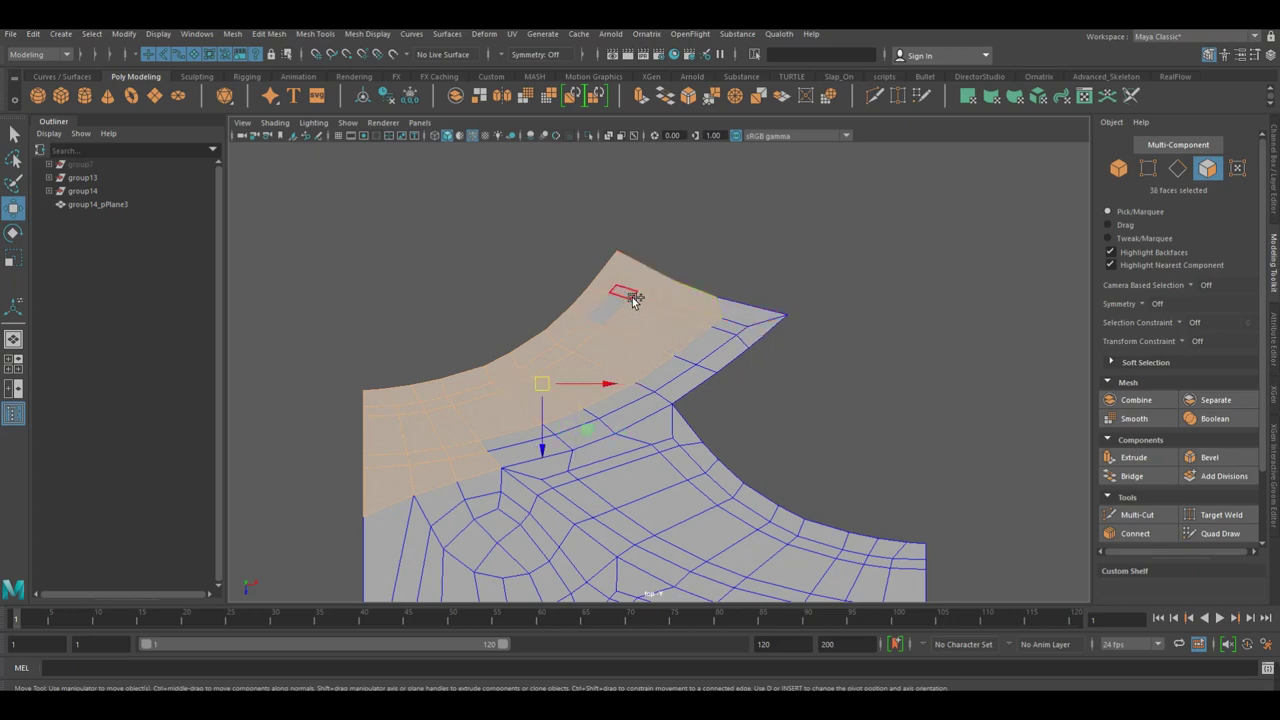
shift+drag(832, 288, 741, 350)
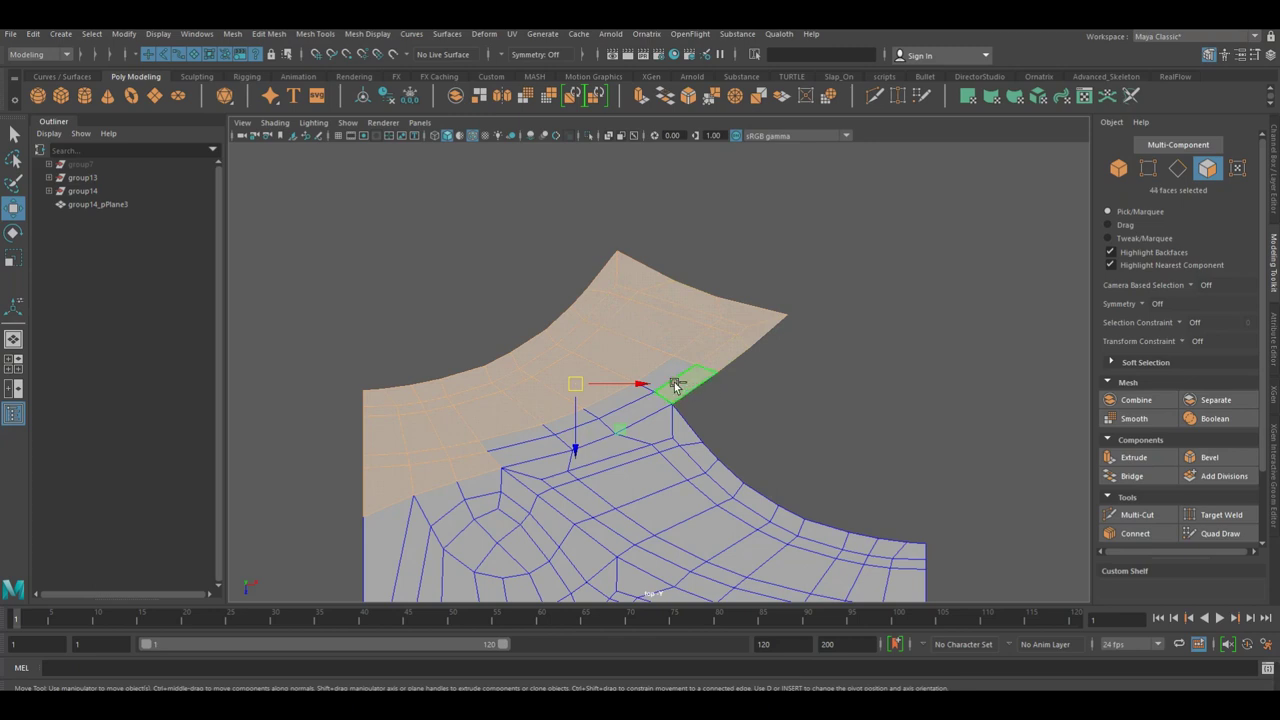
ctrl+click(646, 411)
shift+click(543, 451)
key(f)
alt+middle_drag(760, 402, 775, 297)
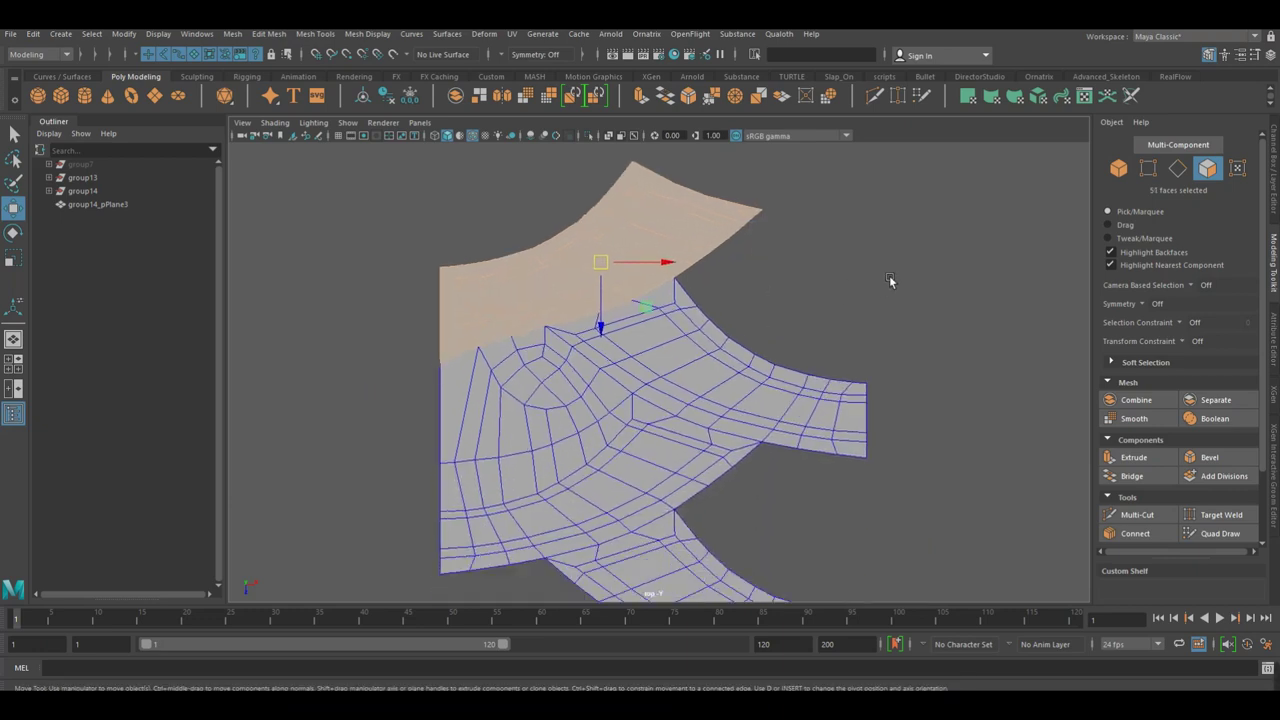
key(Delete)
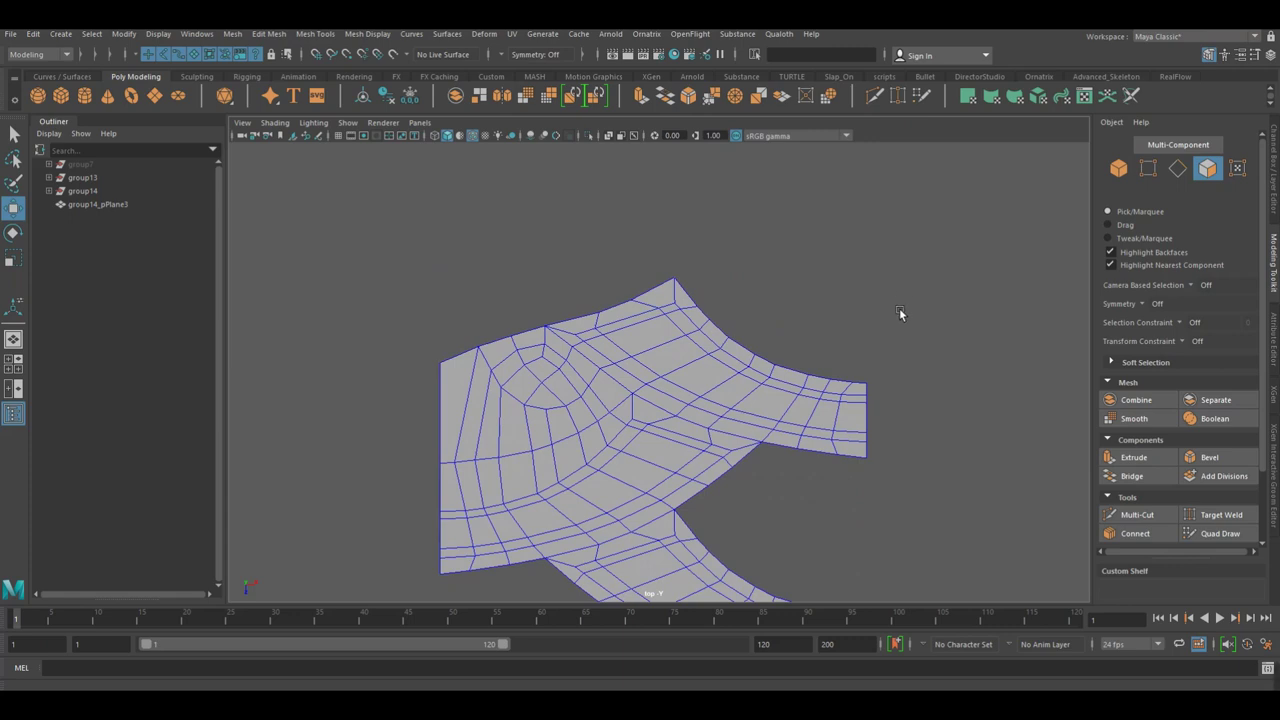
Delete the lower arm's faces, its tip and the leftover jagged stub faces.
alt+middle_drag(899, 308, 870, 280)
scroll(857, 294, up, 2)
alt+middle_drag(683, 417, 774, 229)
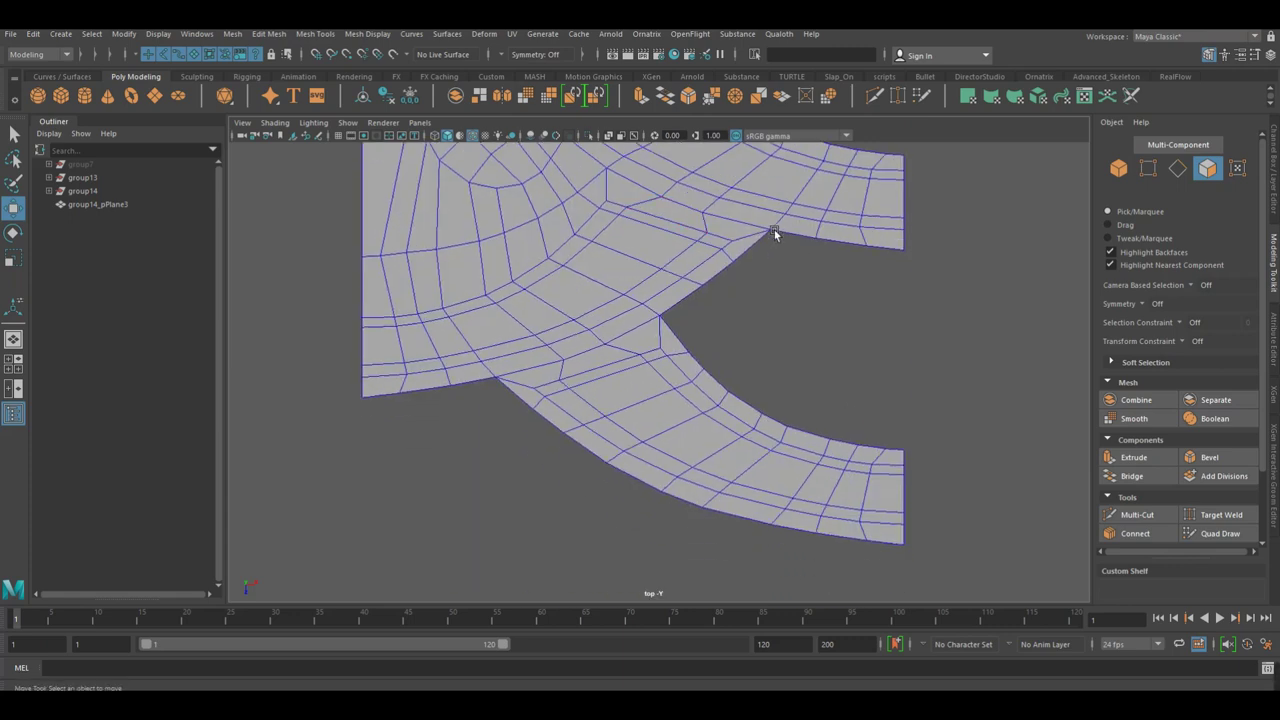
drag(962, 368, 763, 562)
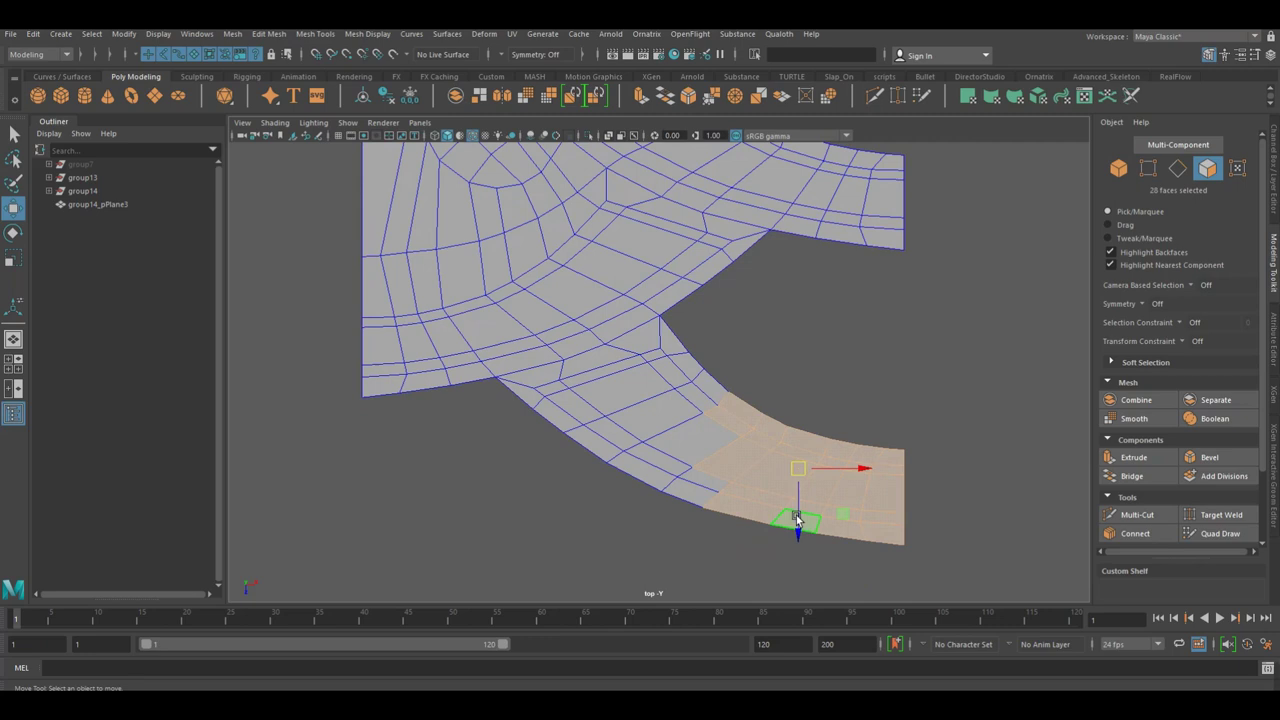
key(Delete)
drag(790, 367, 582, 505)
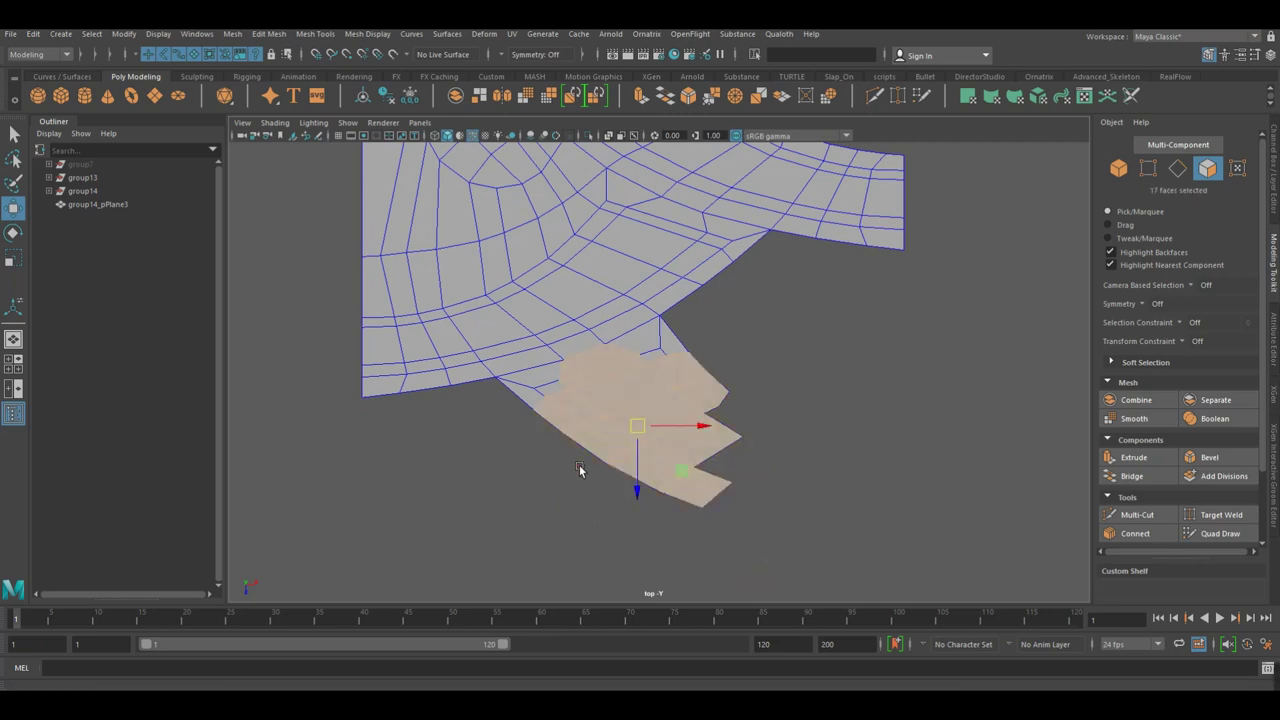
key(Delete)
drag(510, 432, 582, 382)
key(Delete)
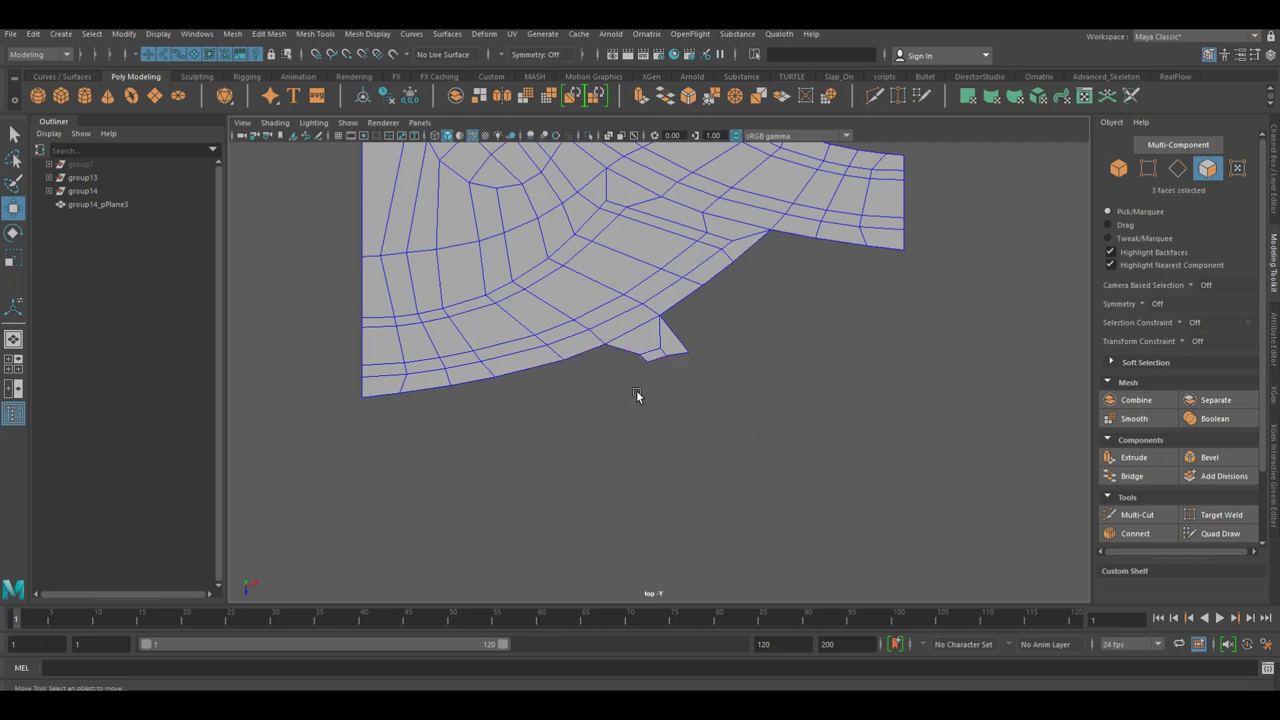
key(Delete)
Delete the upper faces and the leftover spikes along the top edge.
mouse_move(688, 346)
mouse_down()
mouse_move(708, 355)
mouse_move(680, 461)
mouse_move(643, 422)
mouse_move(630, 371)
mouse_up()
ctrl+alt+drag(604, 251, 546, 273)
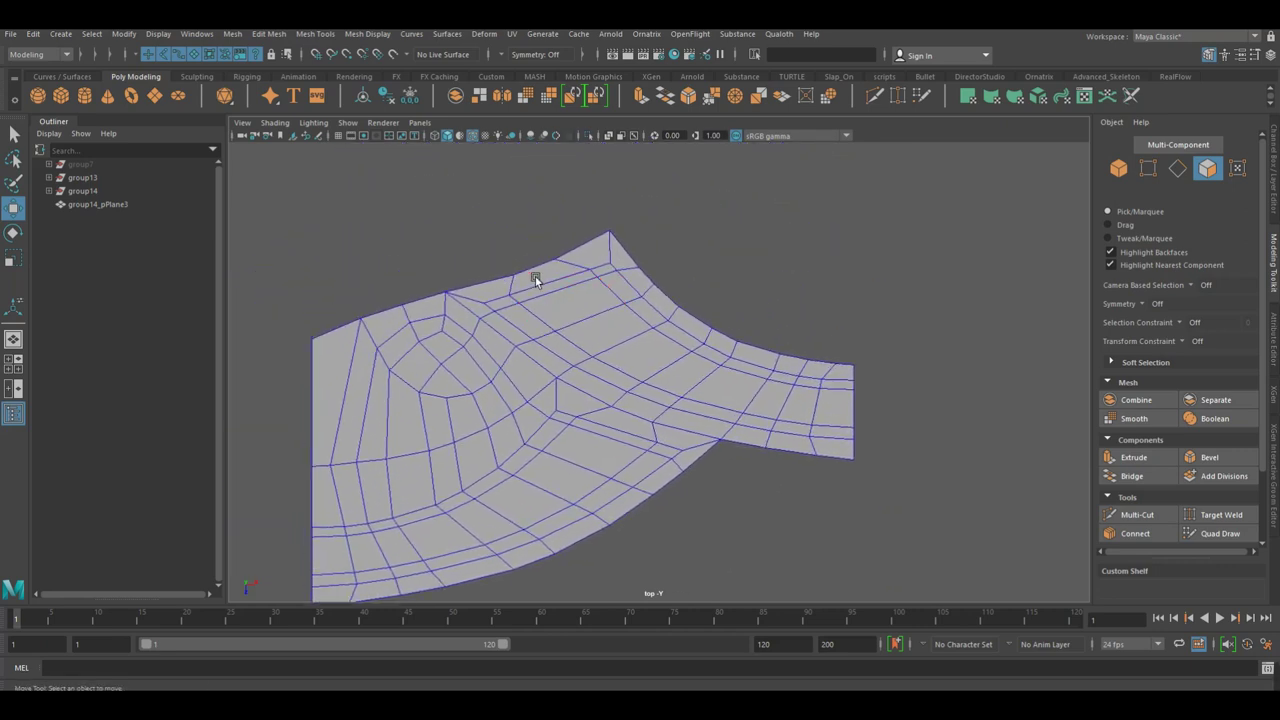
drag(550, 216, 718, 347)
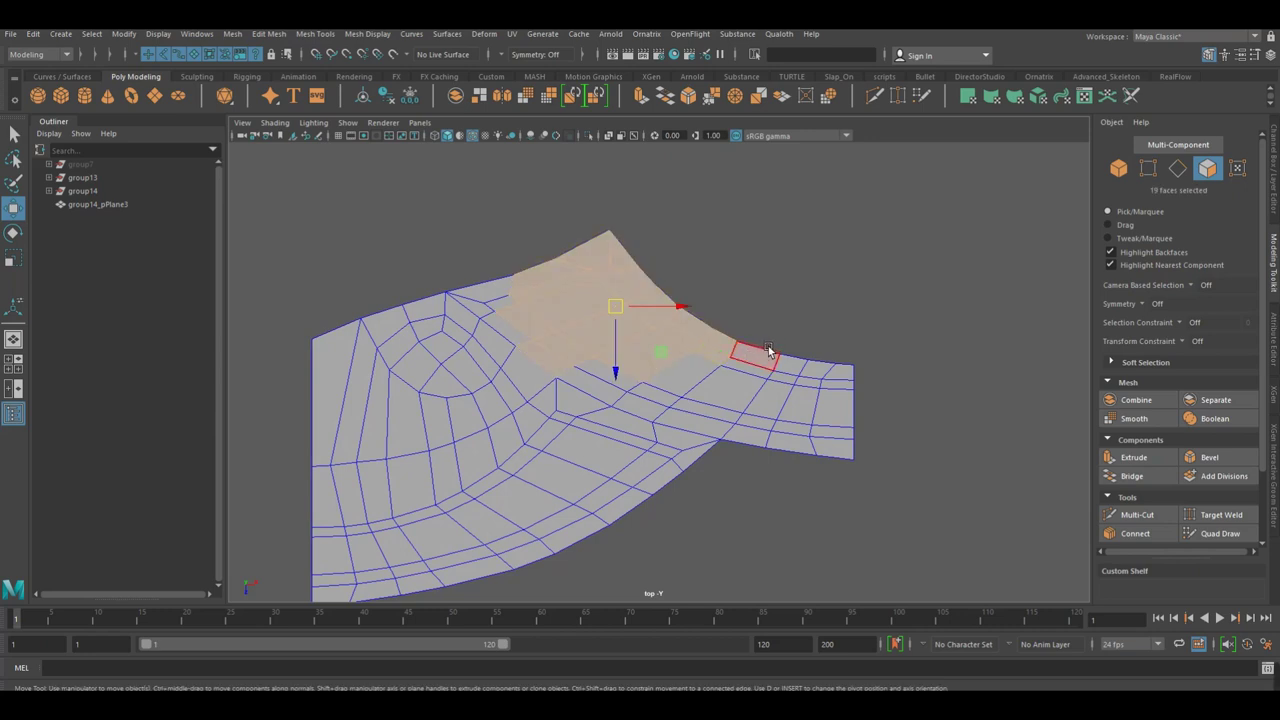
key(Delete)
drag(484, 253, 526, 318)
key(Delete)
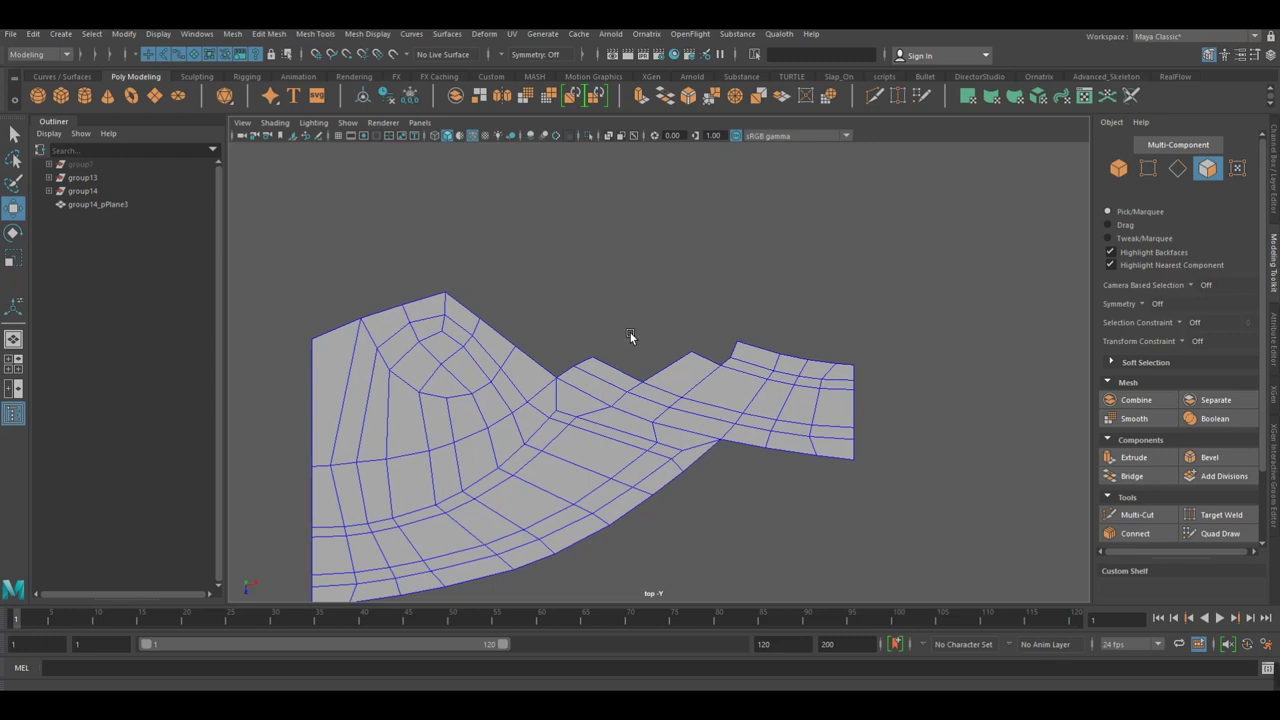
key(Delete)
Delete the right-hand piece's faces, then return to whole-object selection.
drag(640, 336, 679, 374)
drag(720, 411, 721, 411)
key(Delete)
drag(706, 290, 808, 418)
key(Delete)
drag(891, 503, 771, 378)
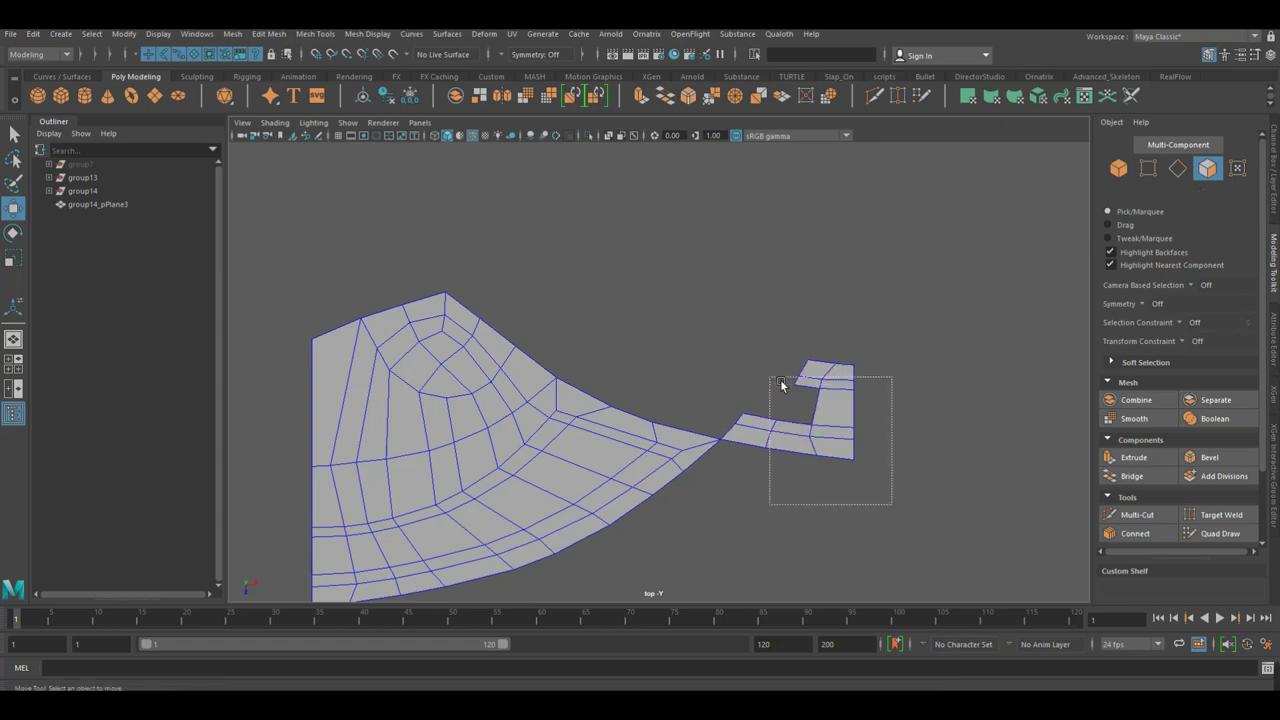
key(Delete)
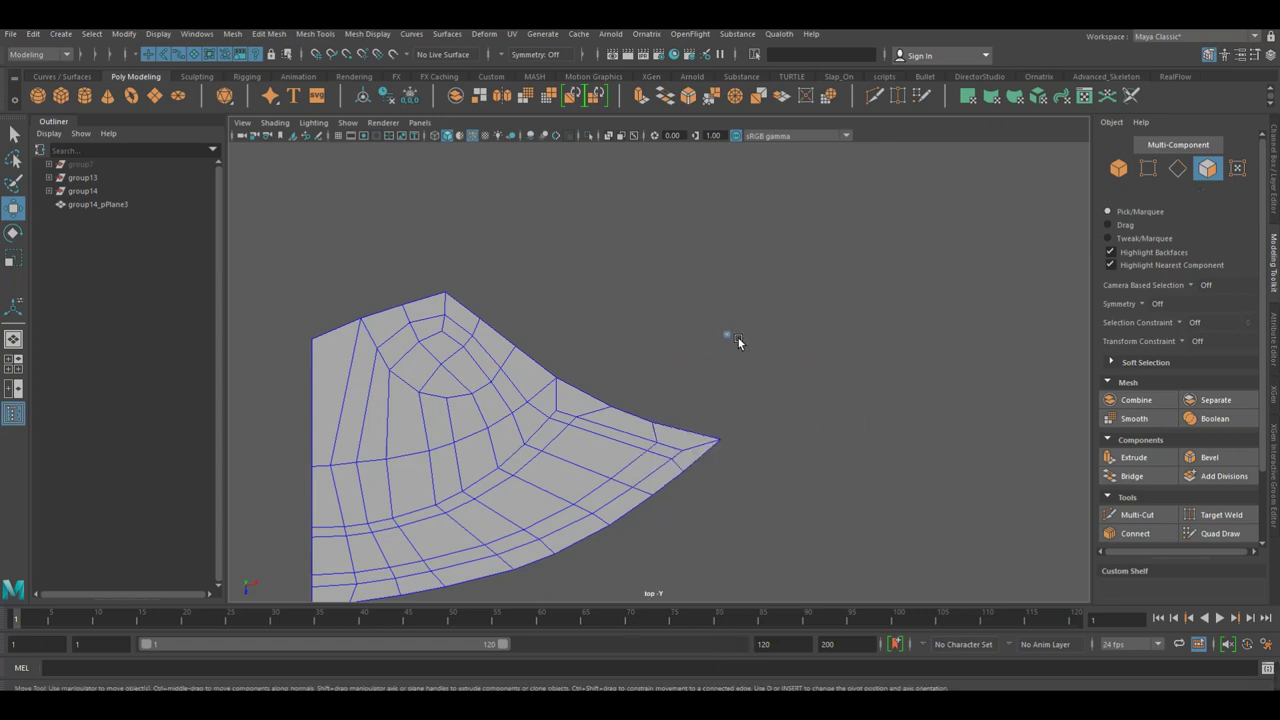
key(F8)
scroll(700, 345, down, 2)
Snap the road piece's pivot onto its corner vertex.
scroll(620, 370, down, 1)
scroll(600, 377, up, 2)
scroll(620, 382, up, 2)
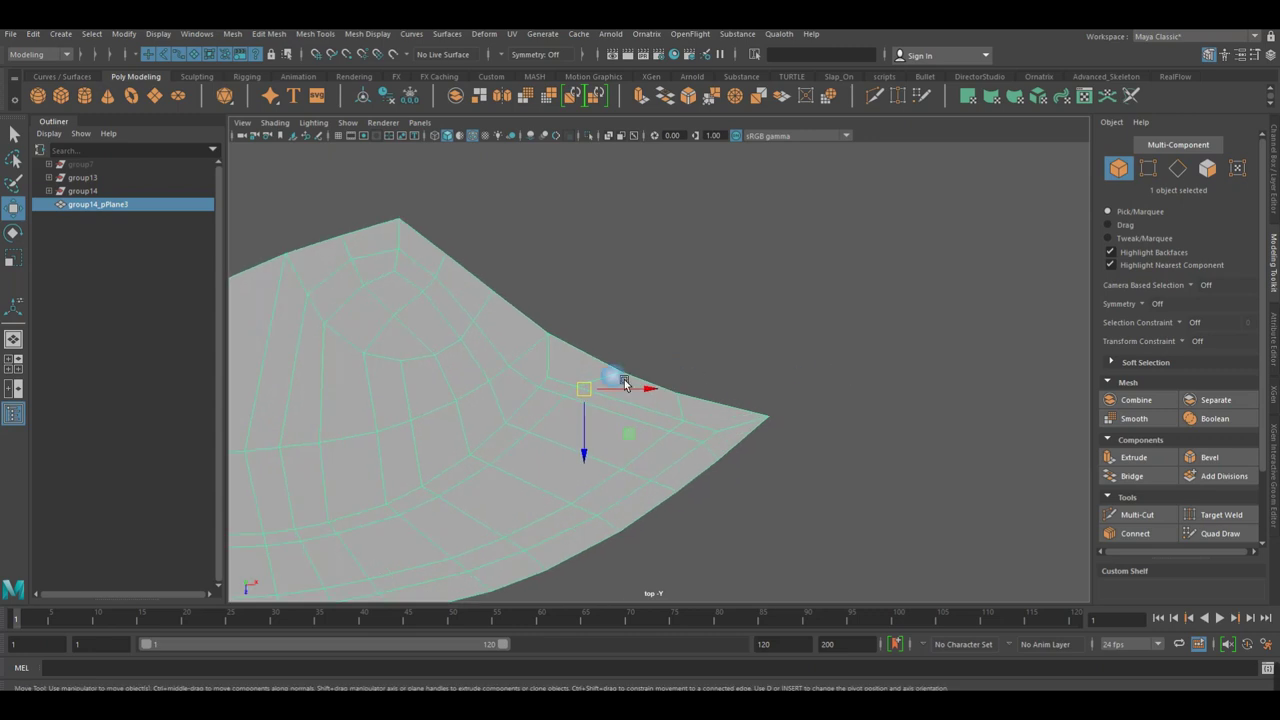
key(v)
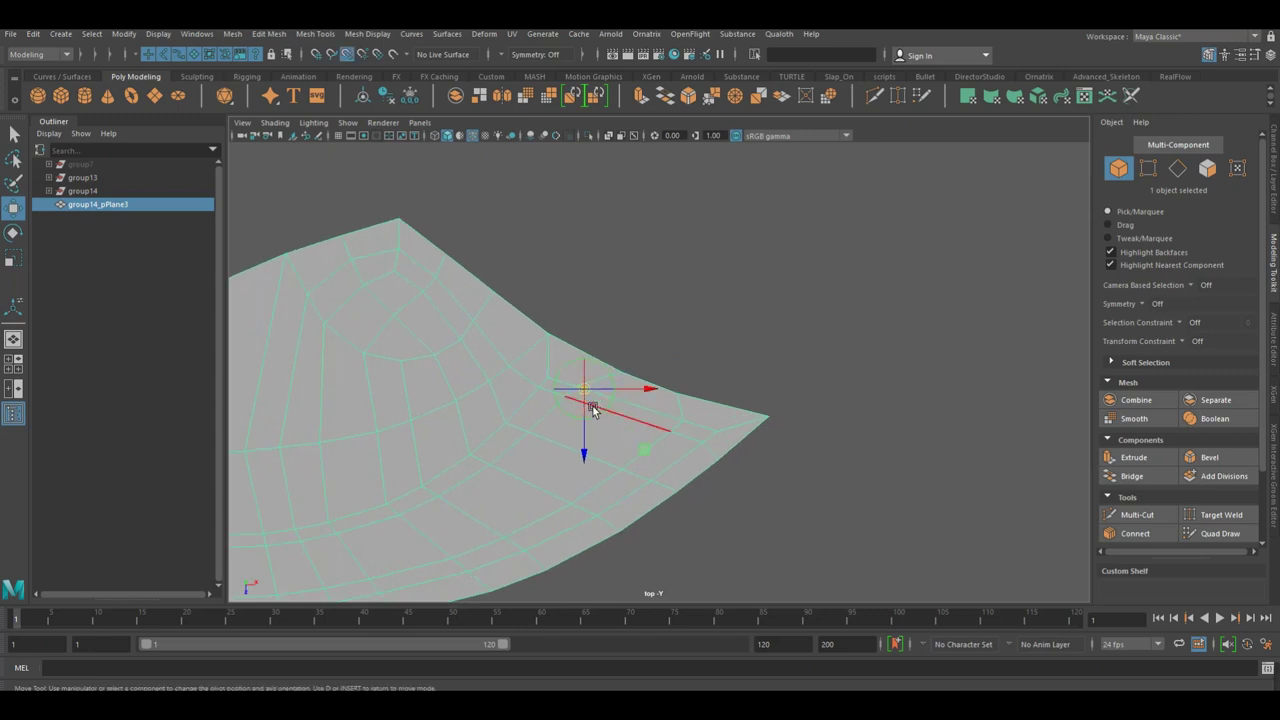
drag(590, 401, 571, 357)
key(d)
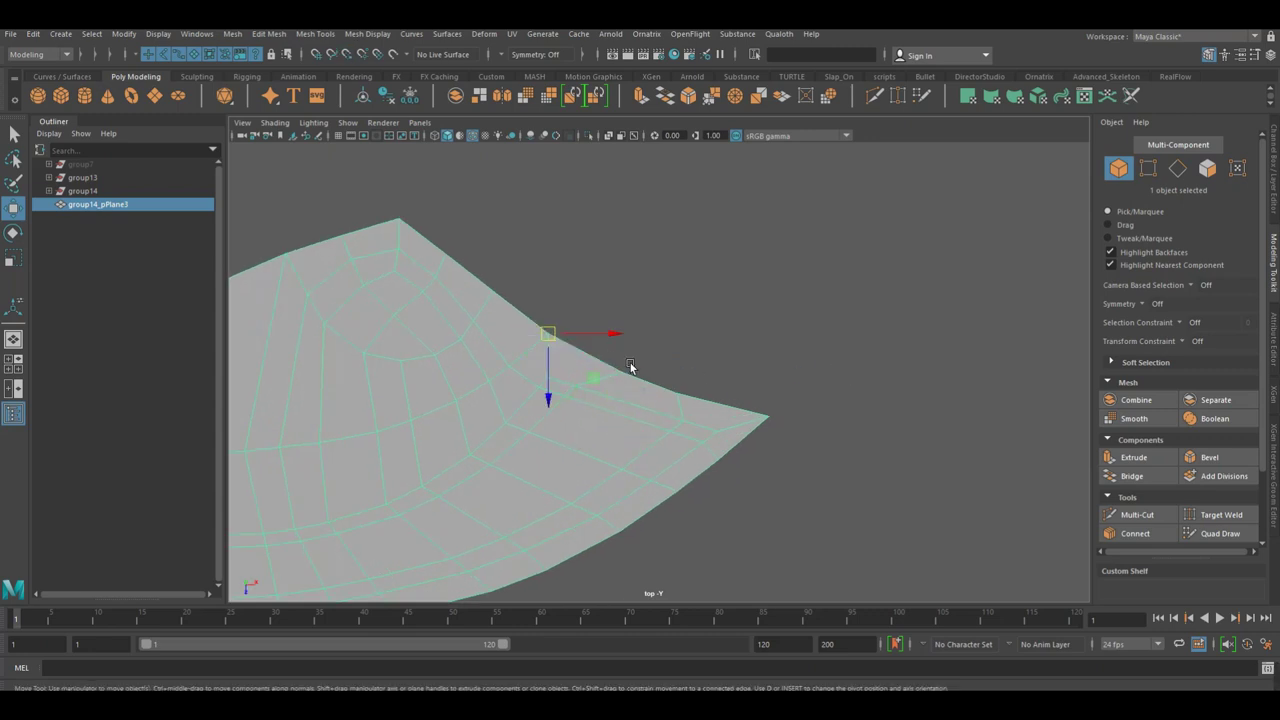
Show the grid and create a mirrored copy, group14_pPlane4, with -1 scale.
alt+right_drag(666, 362, 589, 360)
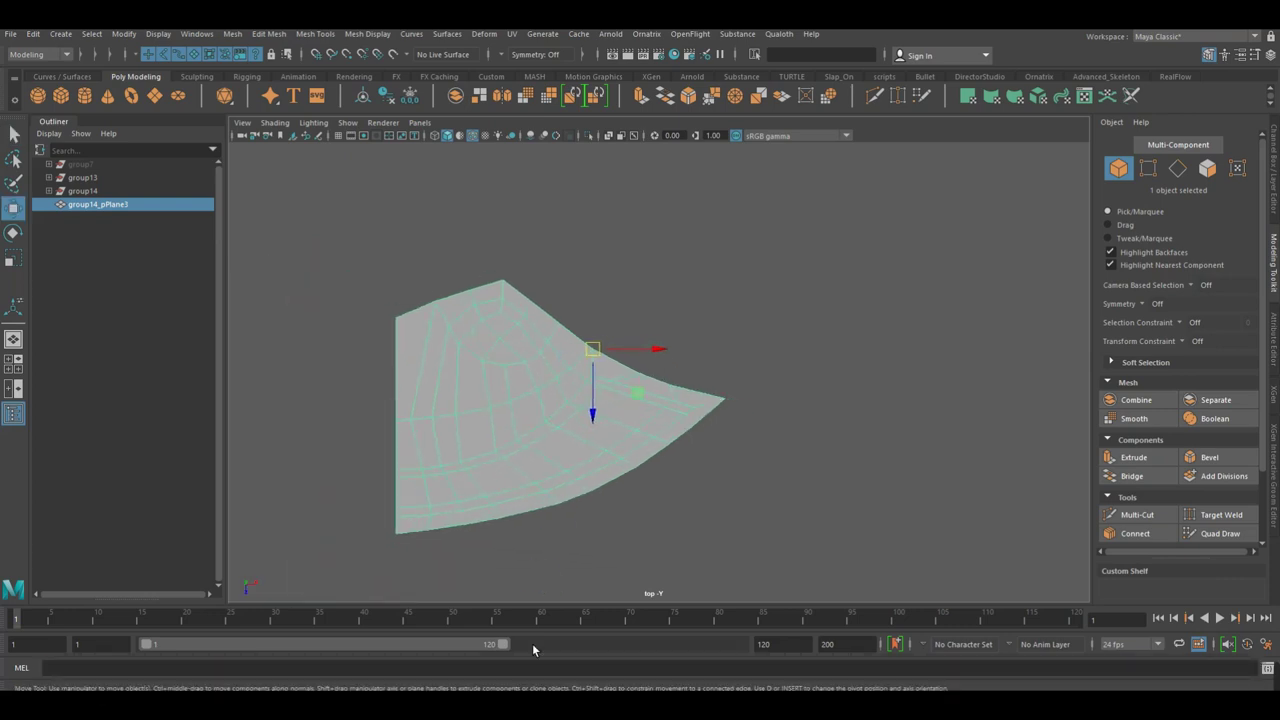
alt+right_drag(953, 347, 933, 361)
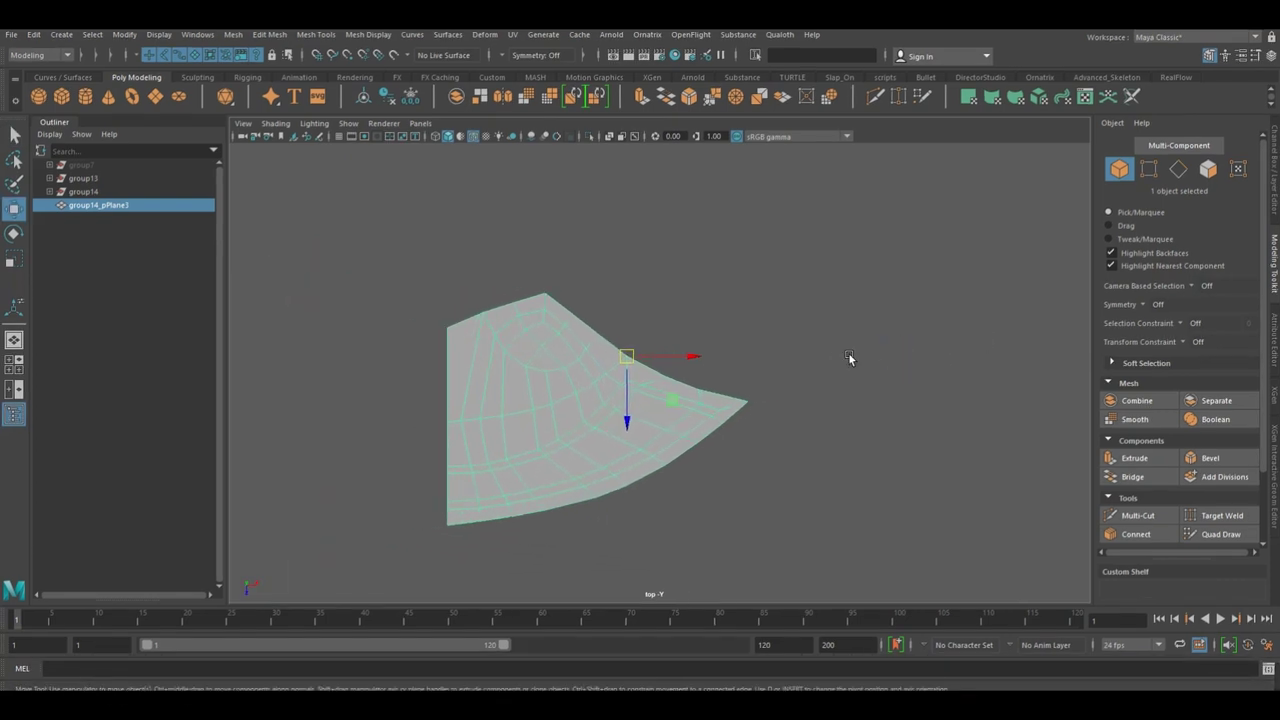
click(341, 138)
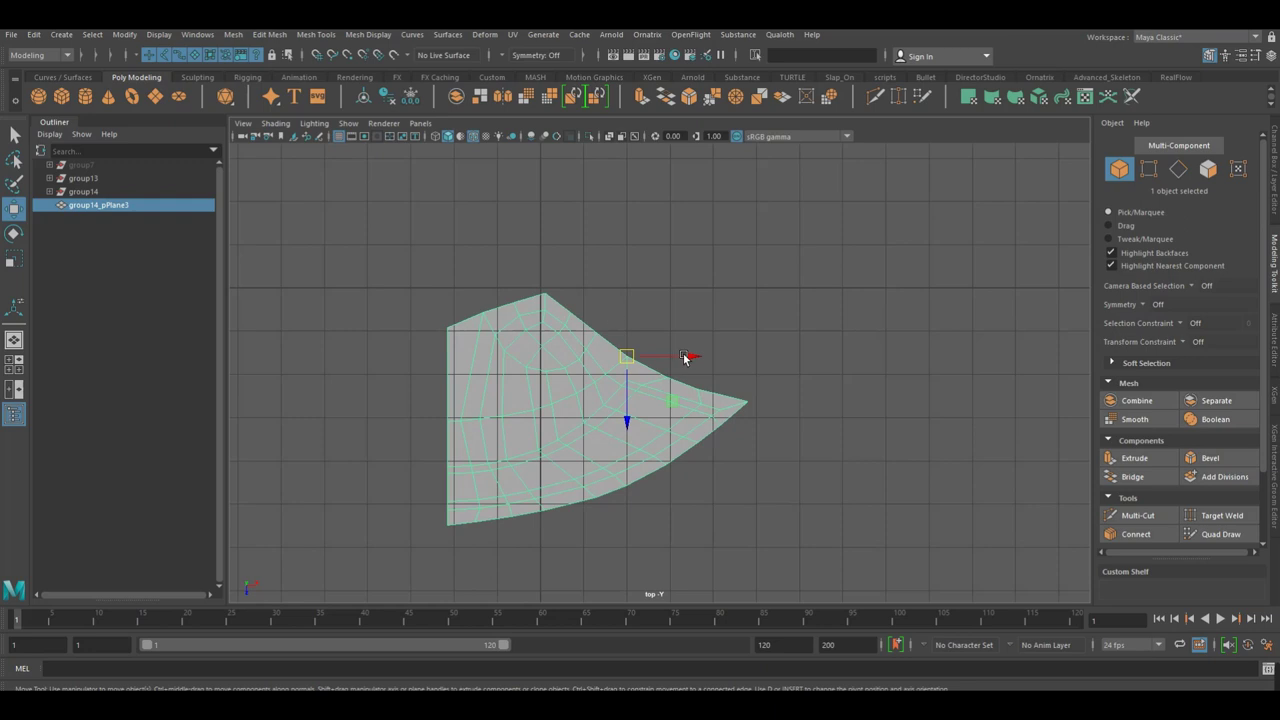
key(ctrl+shift+d)
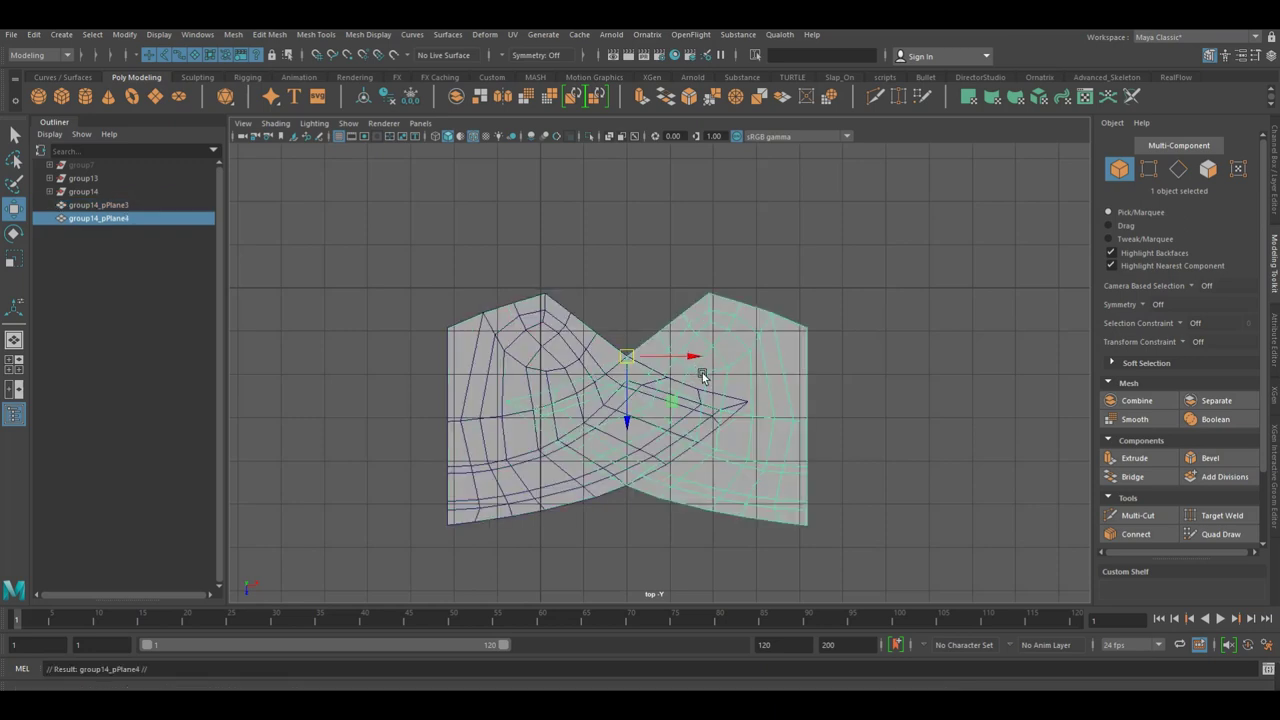
Move group14_pPlane4 up and vertex-snap it onto the original's edge vertex, then deselect.
drag(638, 386, 681, 240)
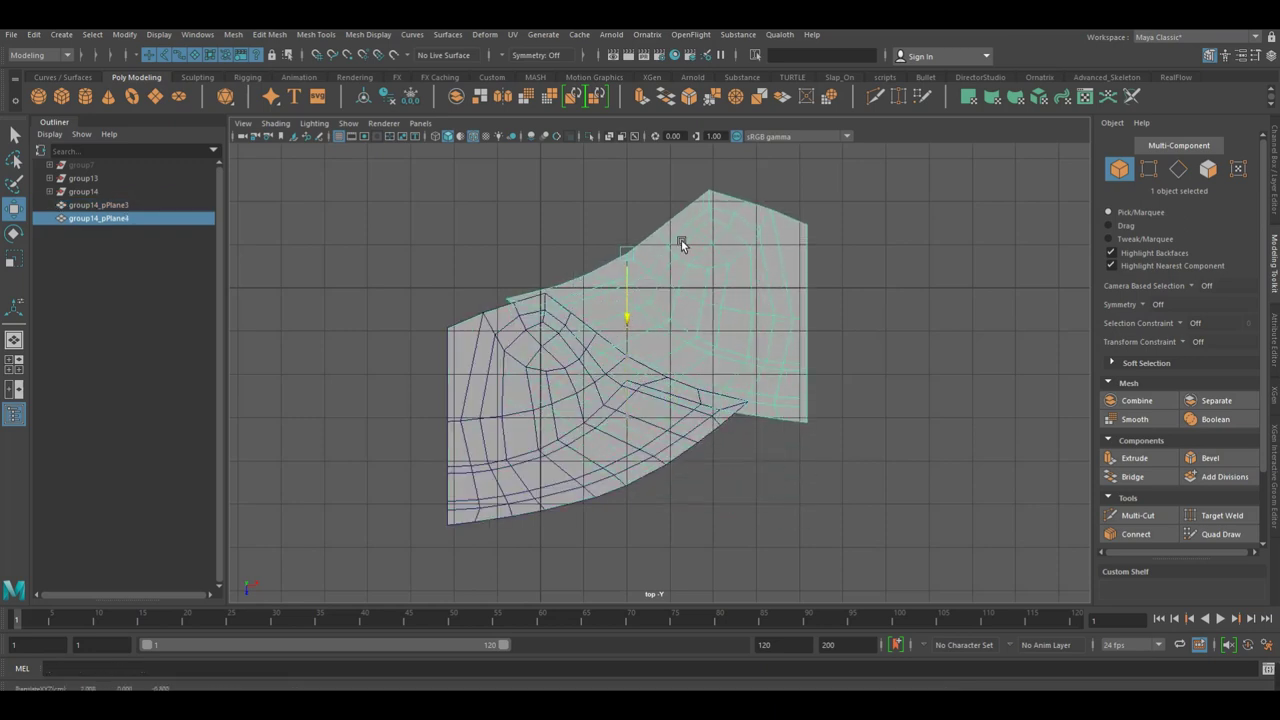
alt+right_drag(540, 374, 628, 362)
alt+middle_drag(628, 360, 676, 362)
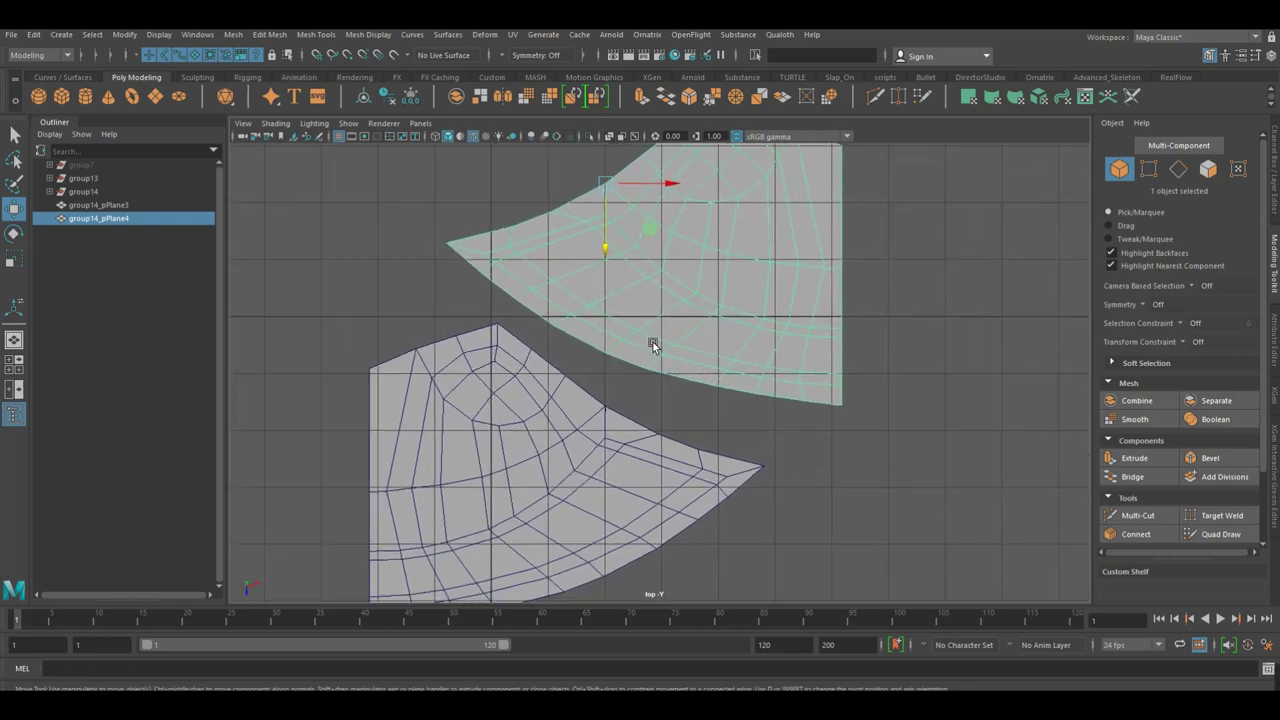
alt+right_drag(681, 292, 657, 305)
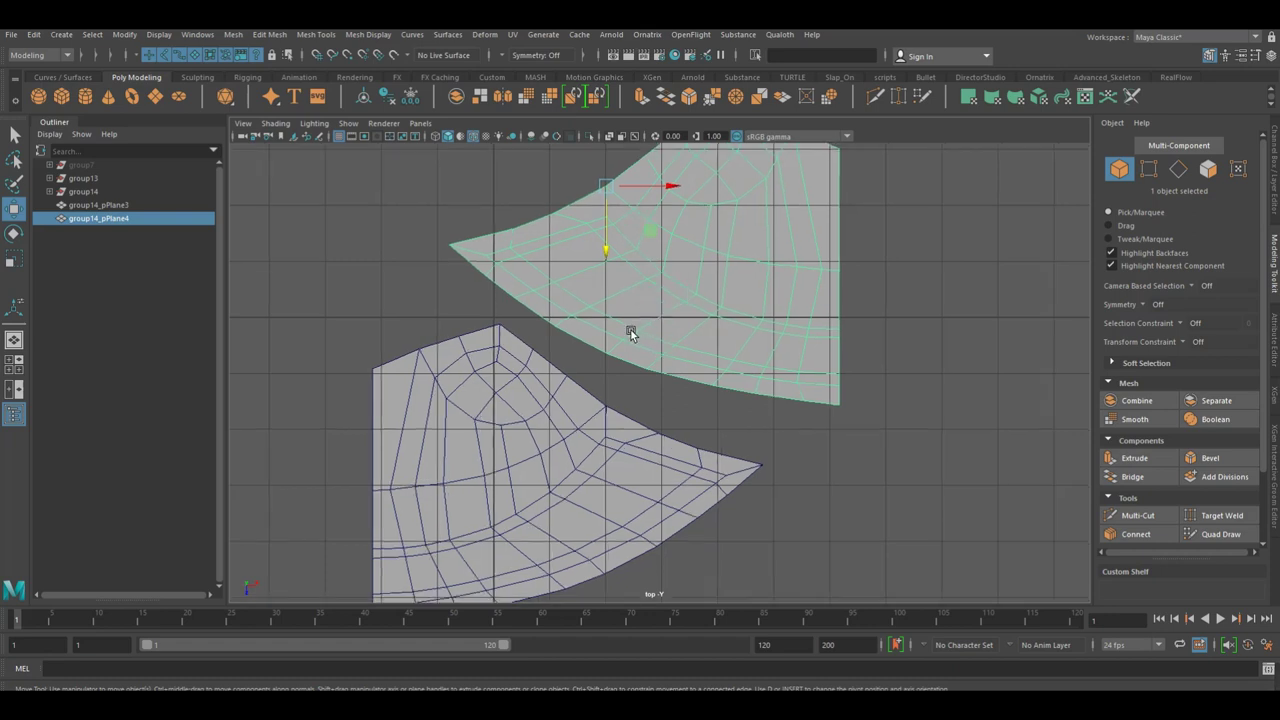
key(d)
drag(567, 332, 617, 397)
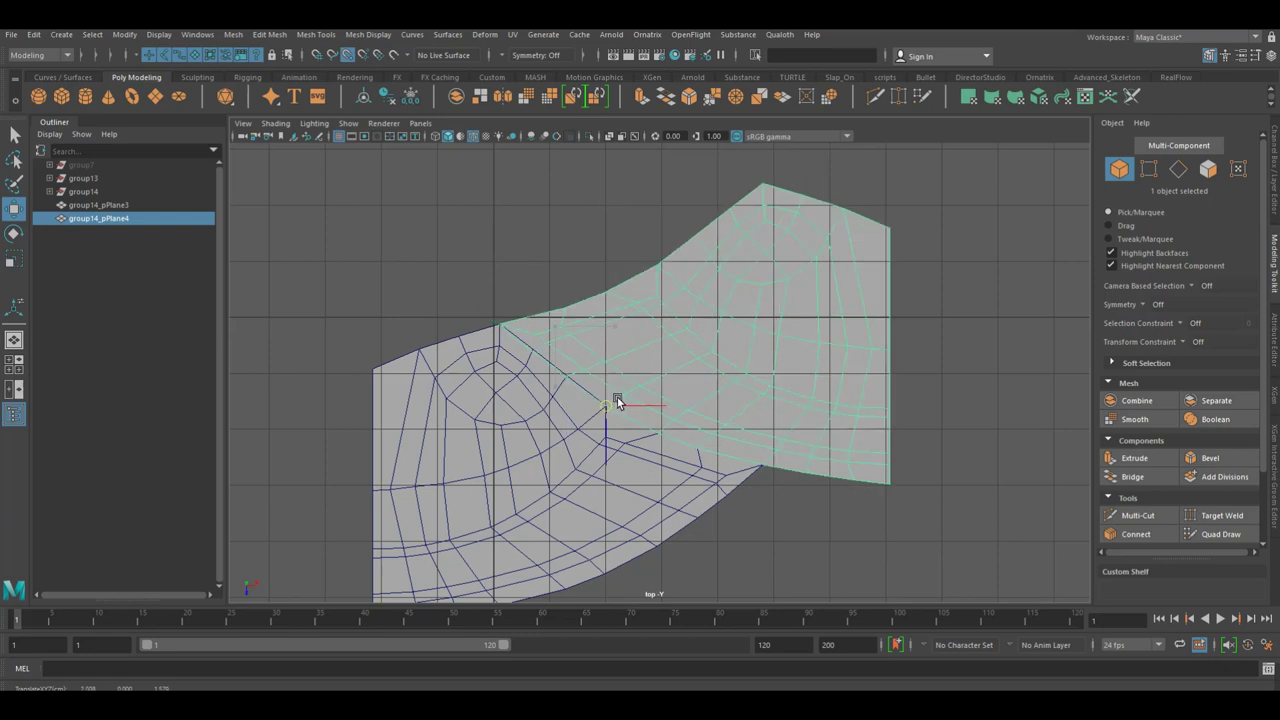
click(802, 519)
scroll(628, 405, up, 1)
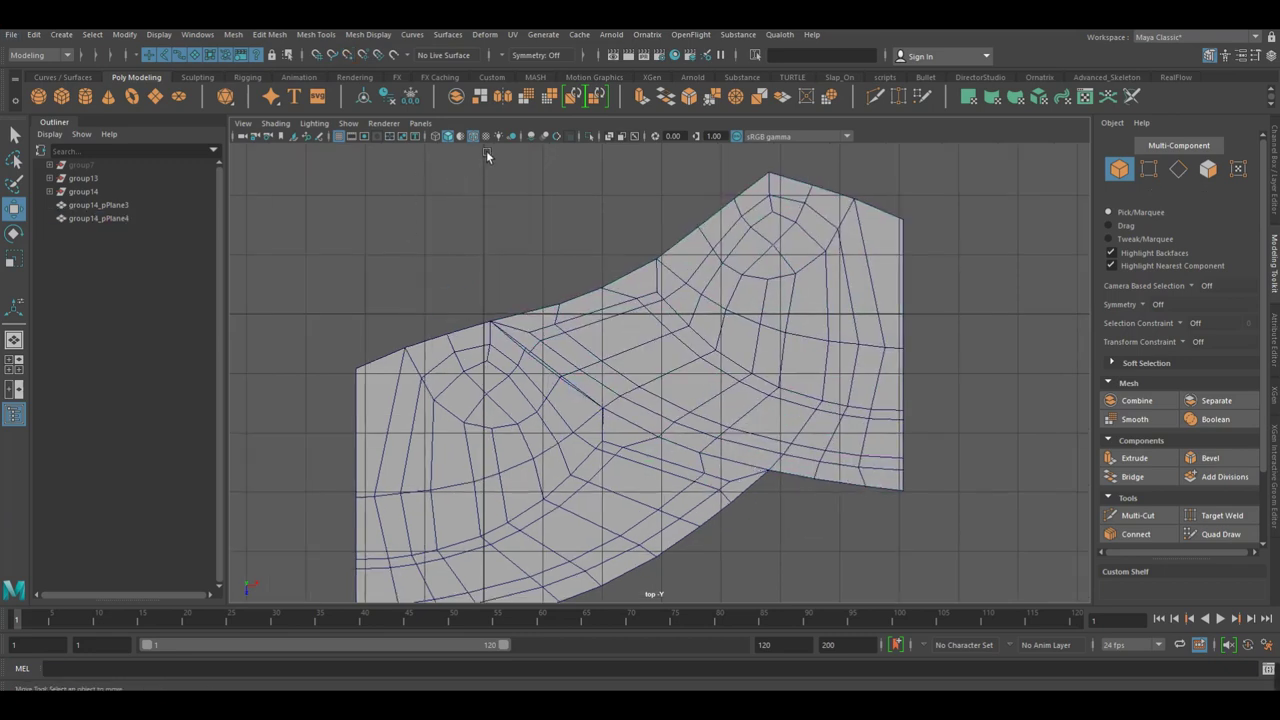
Hide the grid and vertex-snap the right road piece to close the seam.
click(351, 139)
alt+drag(515, 280, 600, 290)
scroll(629, 294, up, 3)
click(629, 294)
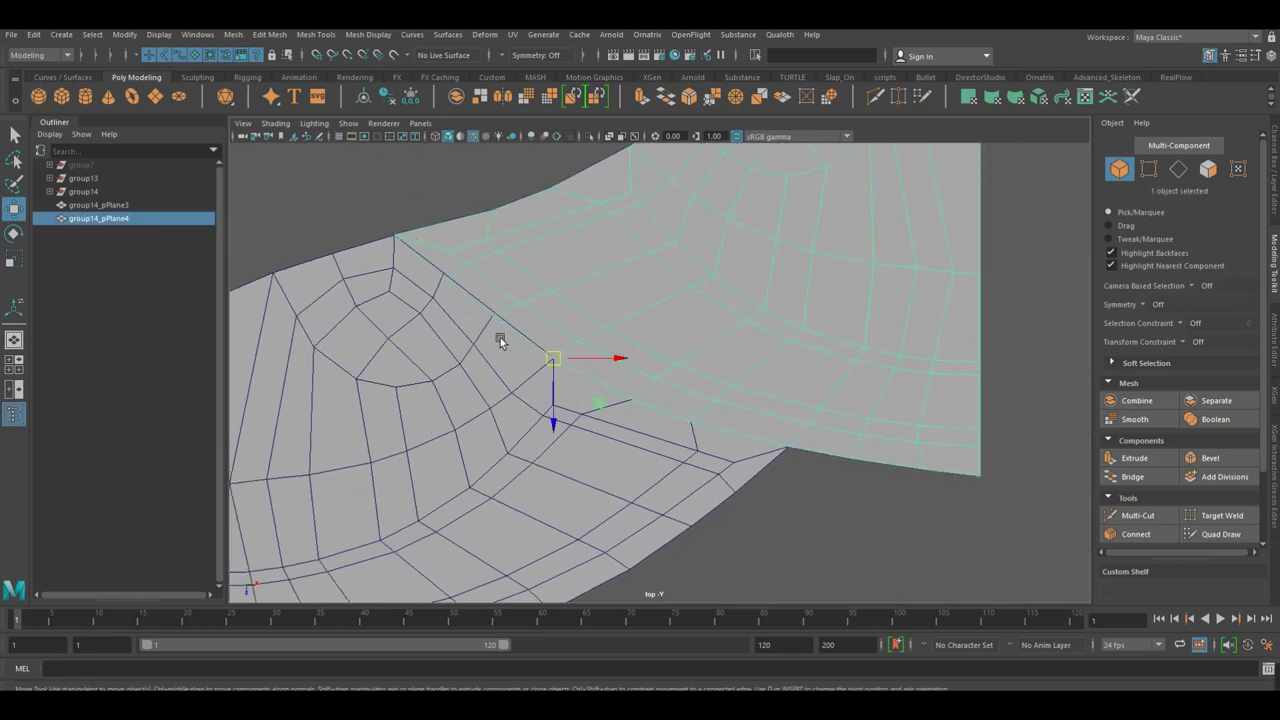
alt+drag(467, 351, 566, 356)
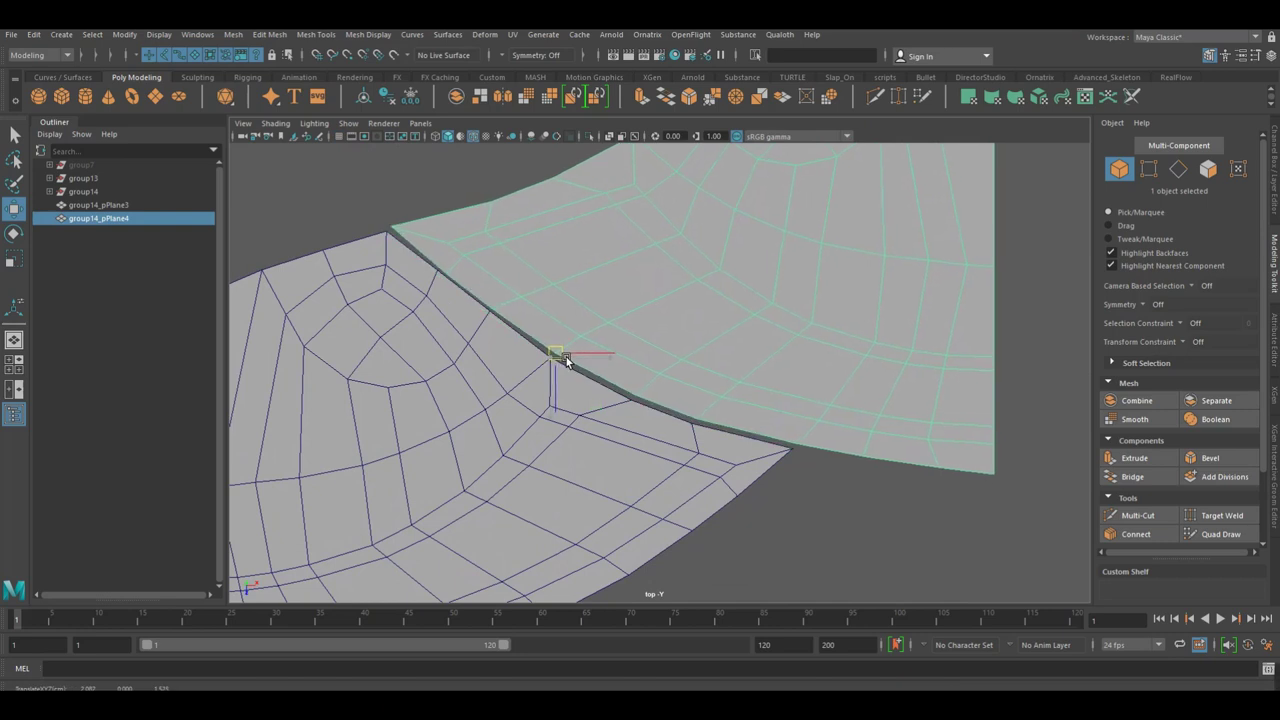
key(v)
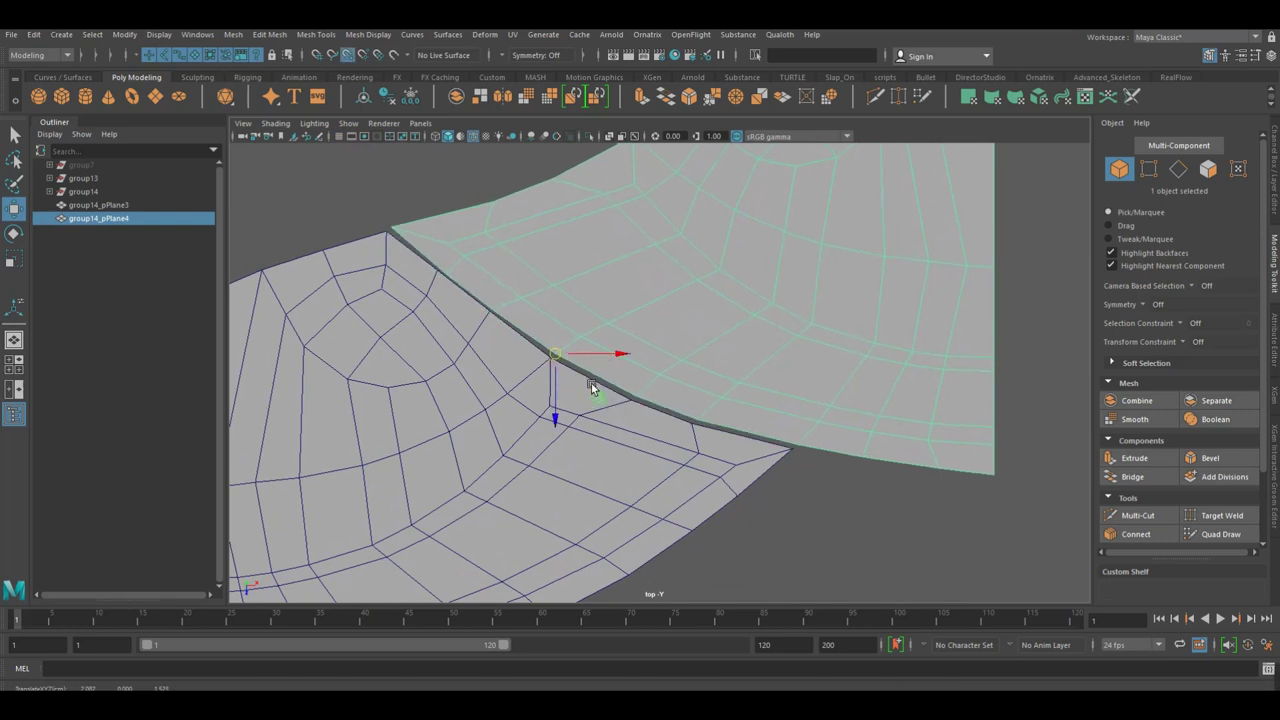
drag(566, 359, 563, 357)
alt+drag(394, 360, 575, 350)
alt+right_drag(575, 350, 717, 371)
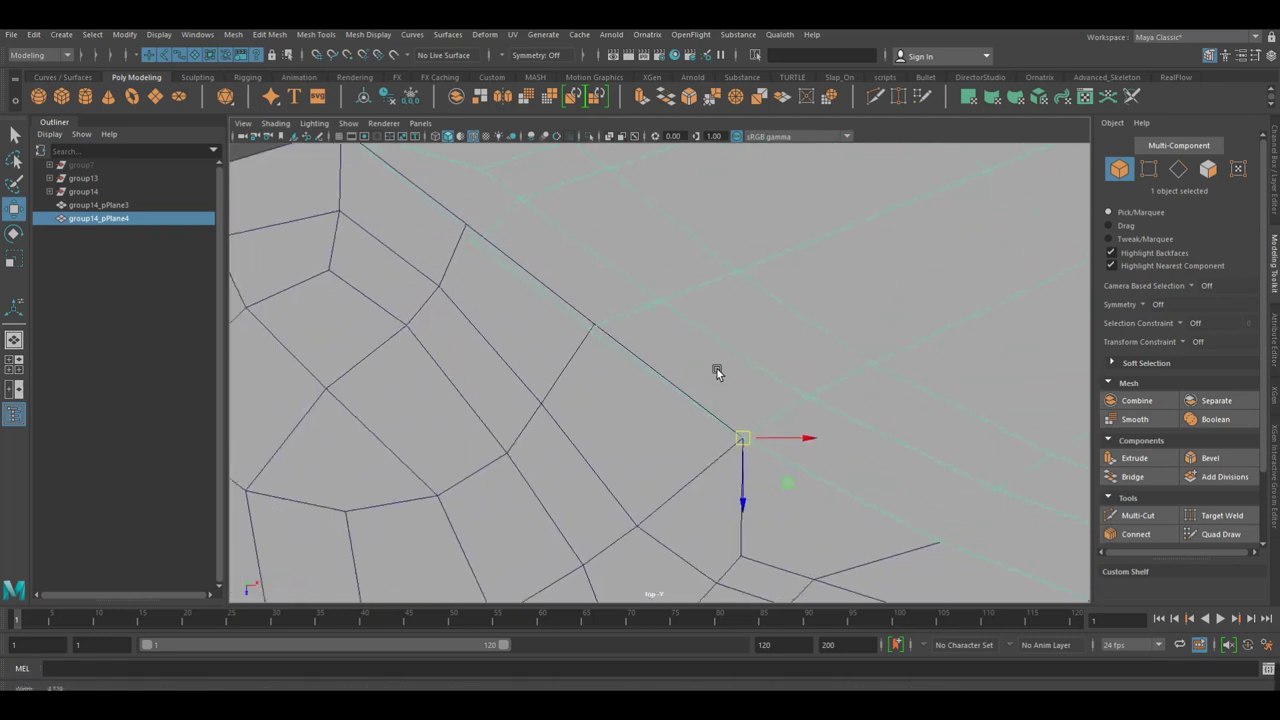
Nudge the left piece's seam vertices into line, then return to object mode.
right_drag(525, 347, 460, 342)
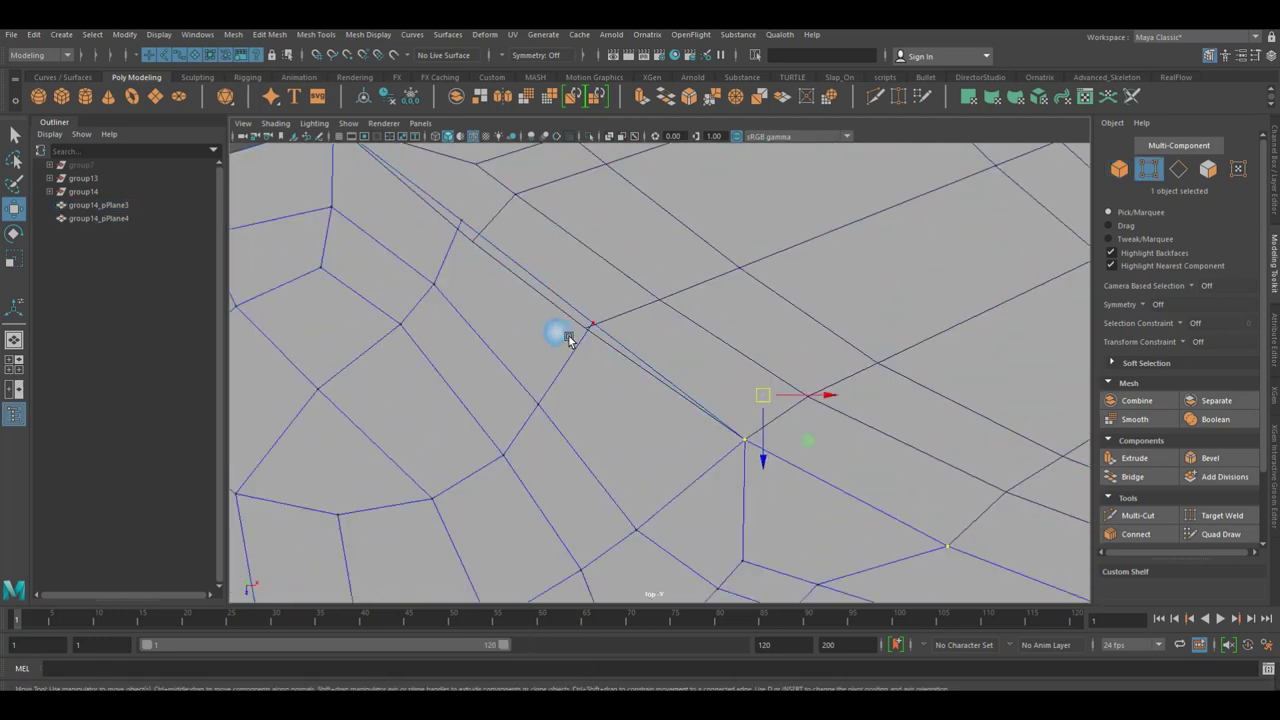
click(578, 350)
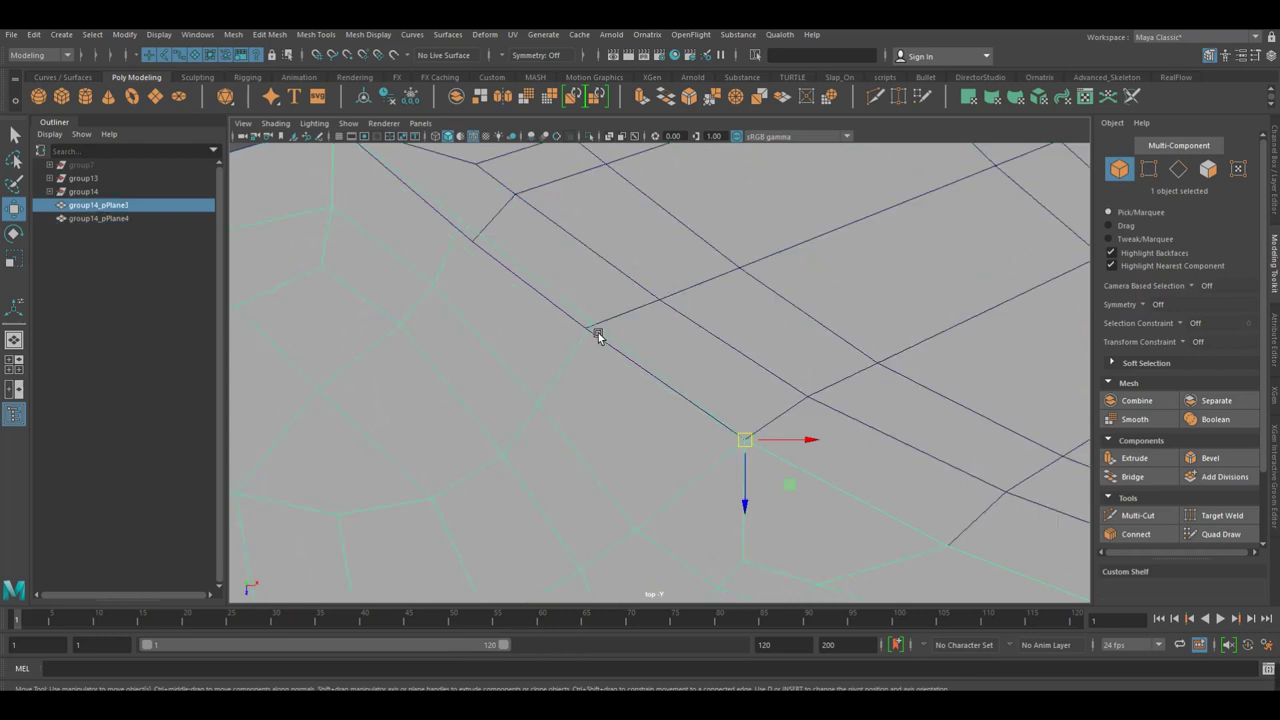
right_drag(562, 340, 490, 335)
click(600, 323)
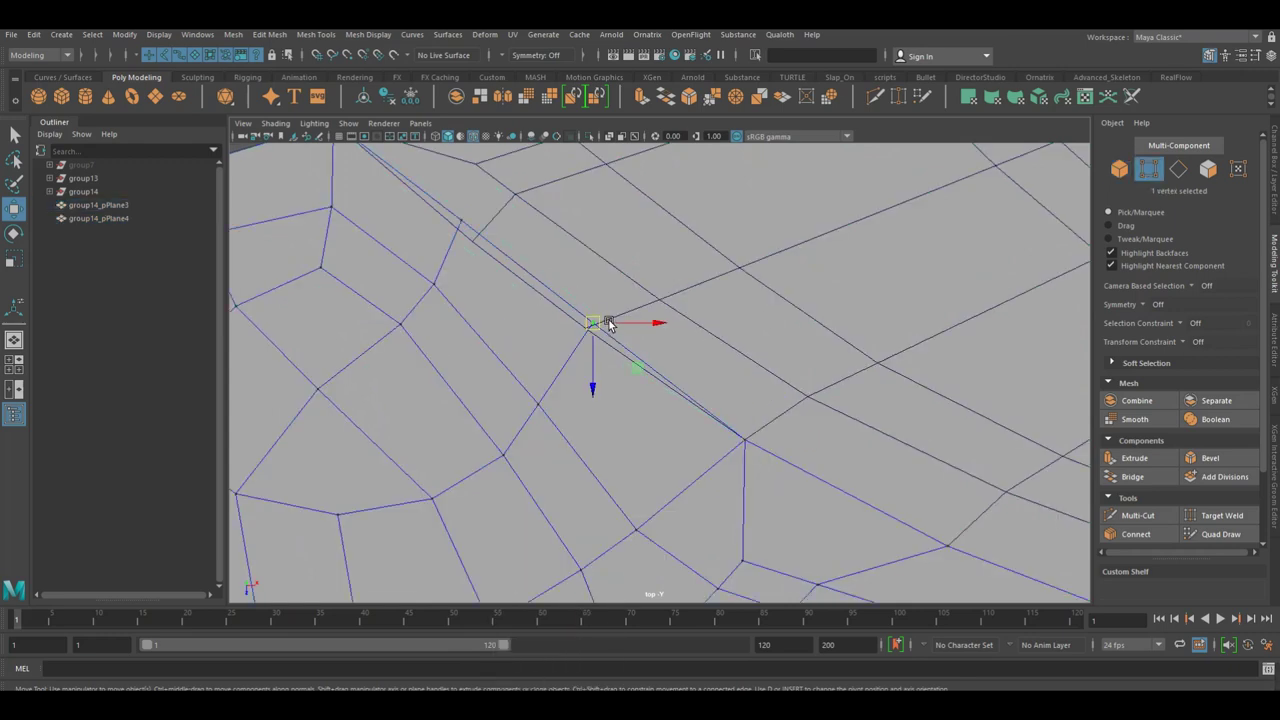
drag(607, 329, 594, 334)
click(476, 221)
mouse_move(434, 217)
alt+middle_down()
mouse_move(548, 322)
mouse_move(509, 294)
mouse_move(663, 391)
mouse_move(643, 394)
mouse_move(642, 408)
mouse_move(731, 374)
mouse_move(643, 369)
alt+middle_up()
right_click(641, 349)
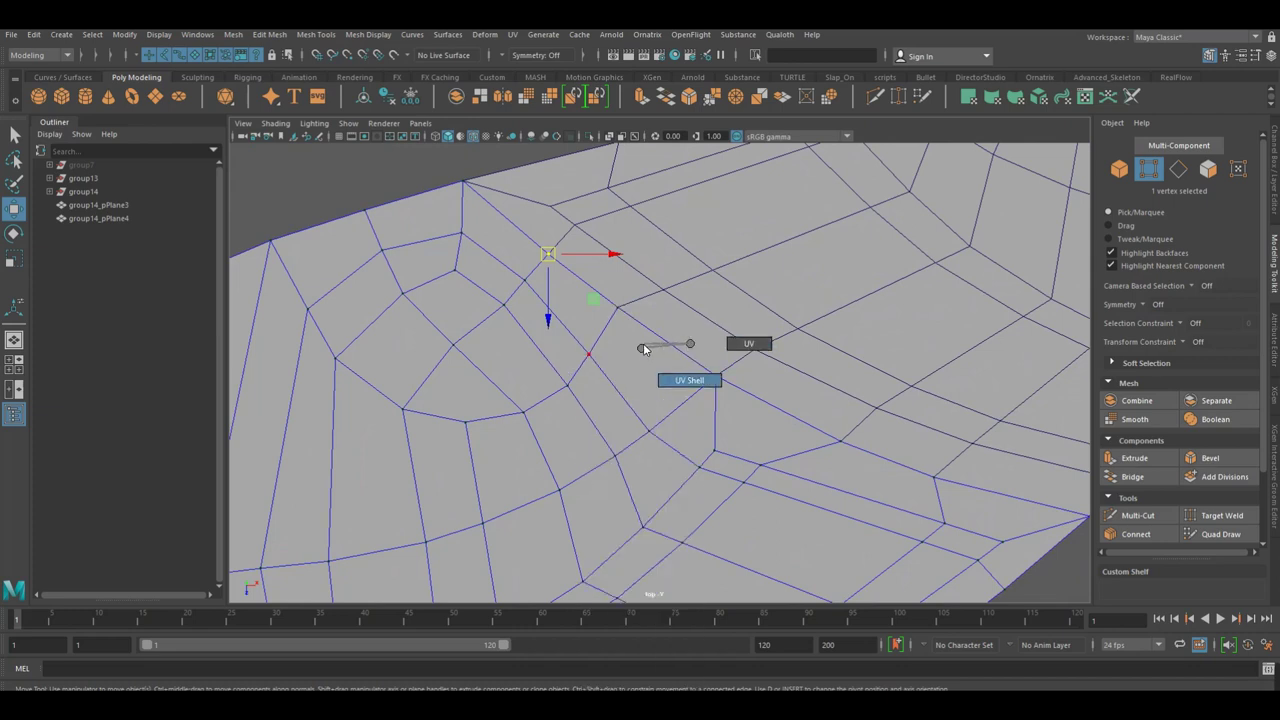
alt+right_drag(691, 329, 551, 323)
alt+right_drag(691, 357, 505, 281)
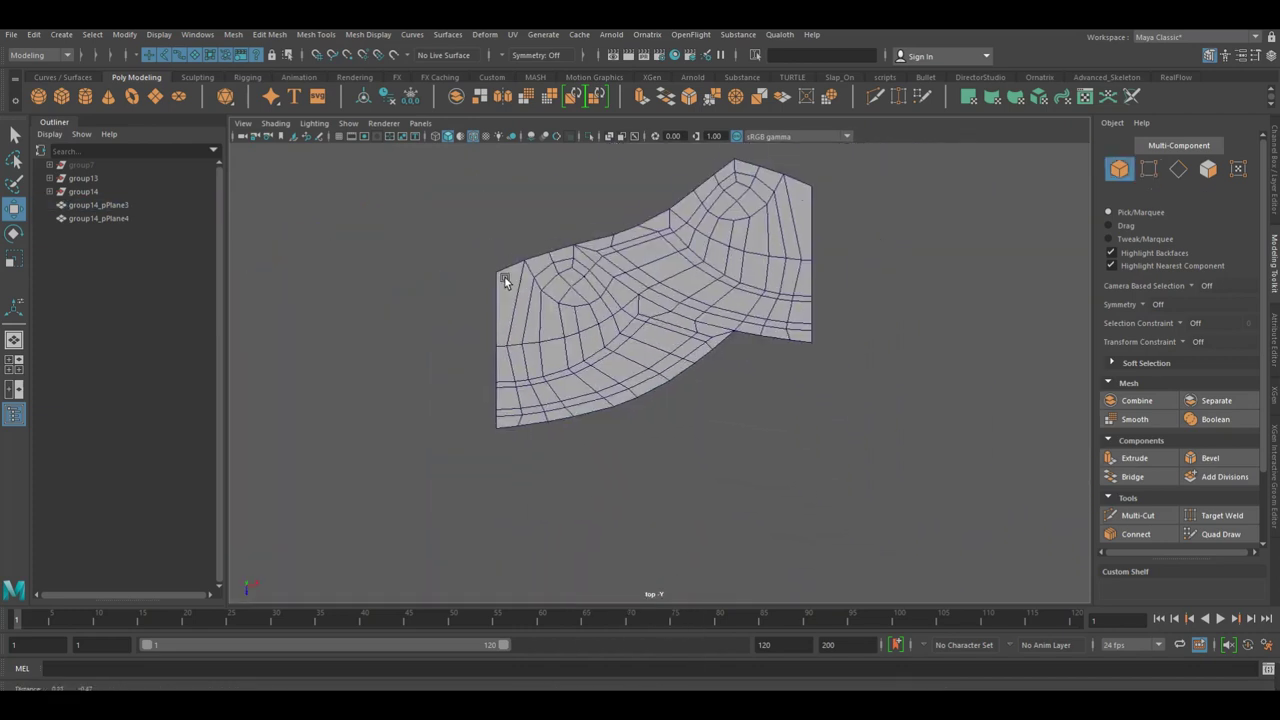
Group both road pieces as group18 and move a duplicate, group19, below it.
click(622, 252)
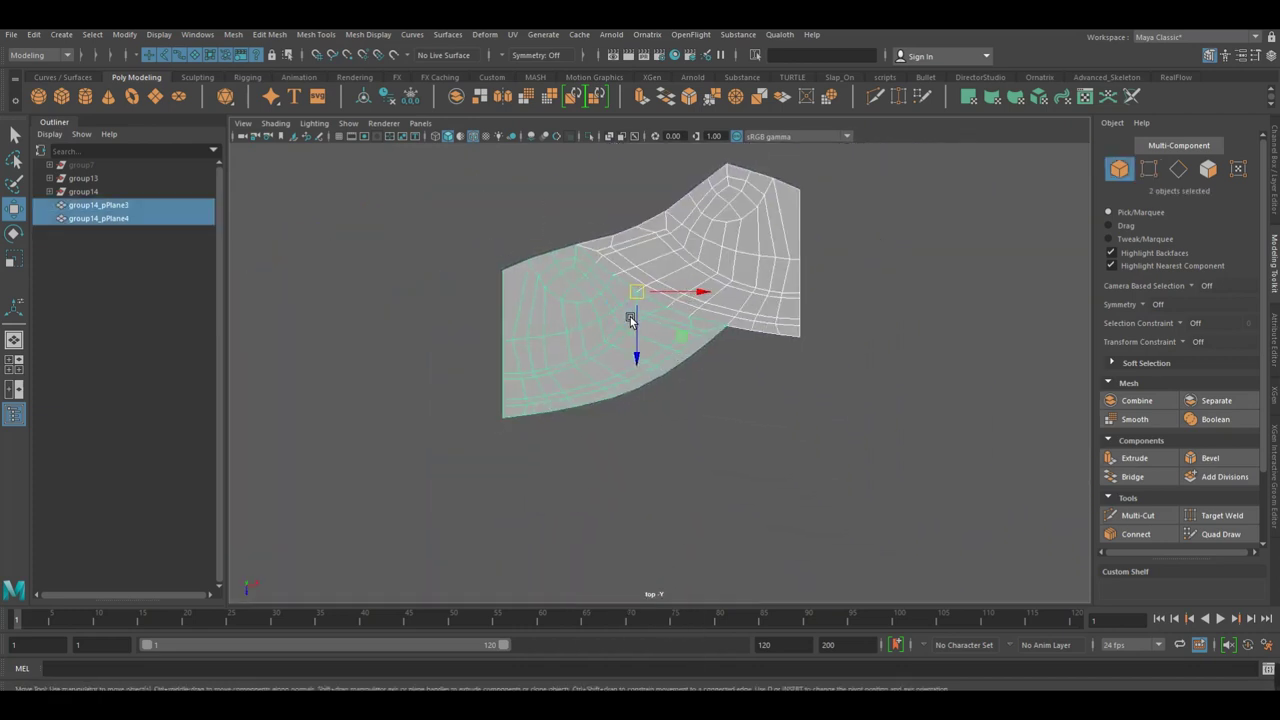
key(ctrl+g)
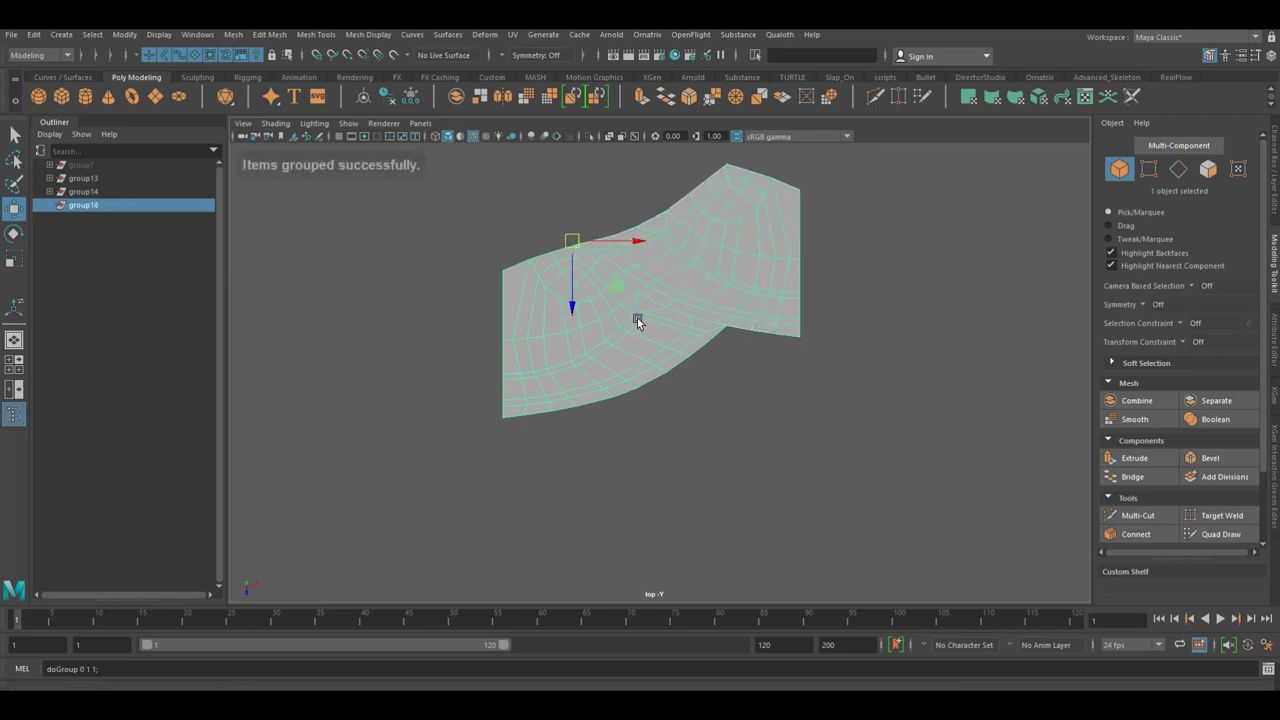
key(ctrl+d)
drag(586, 287, 616, 434)
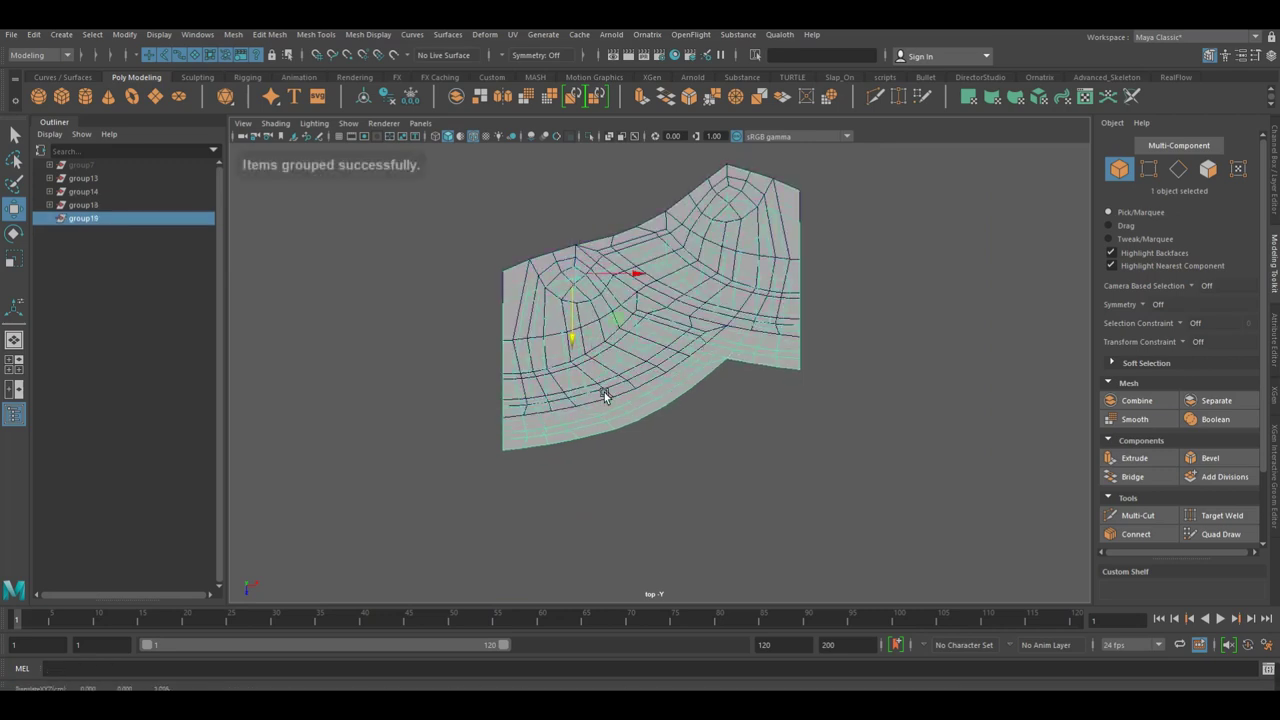
key(ctrl+z)
key(ctrl+z)
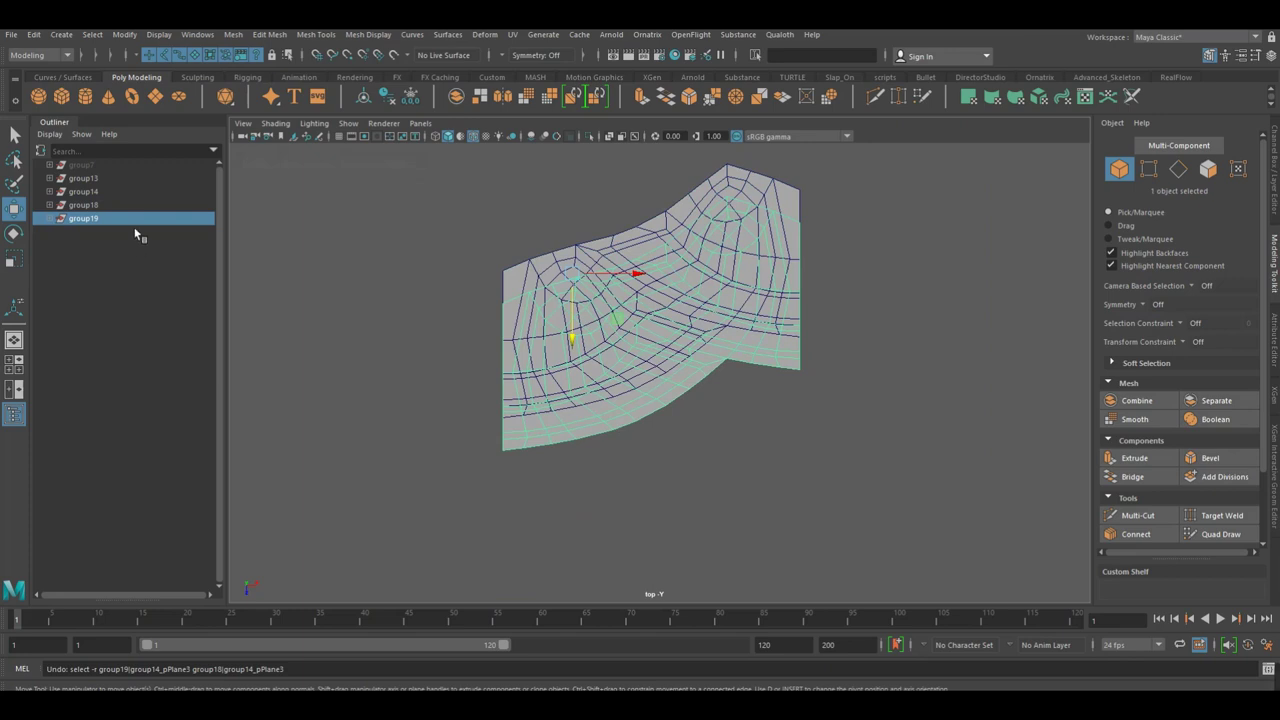
drag(588, 318, 589, 470)
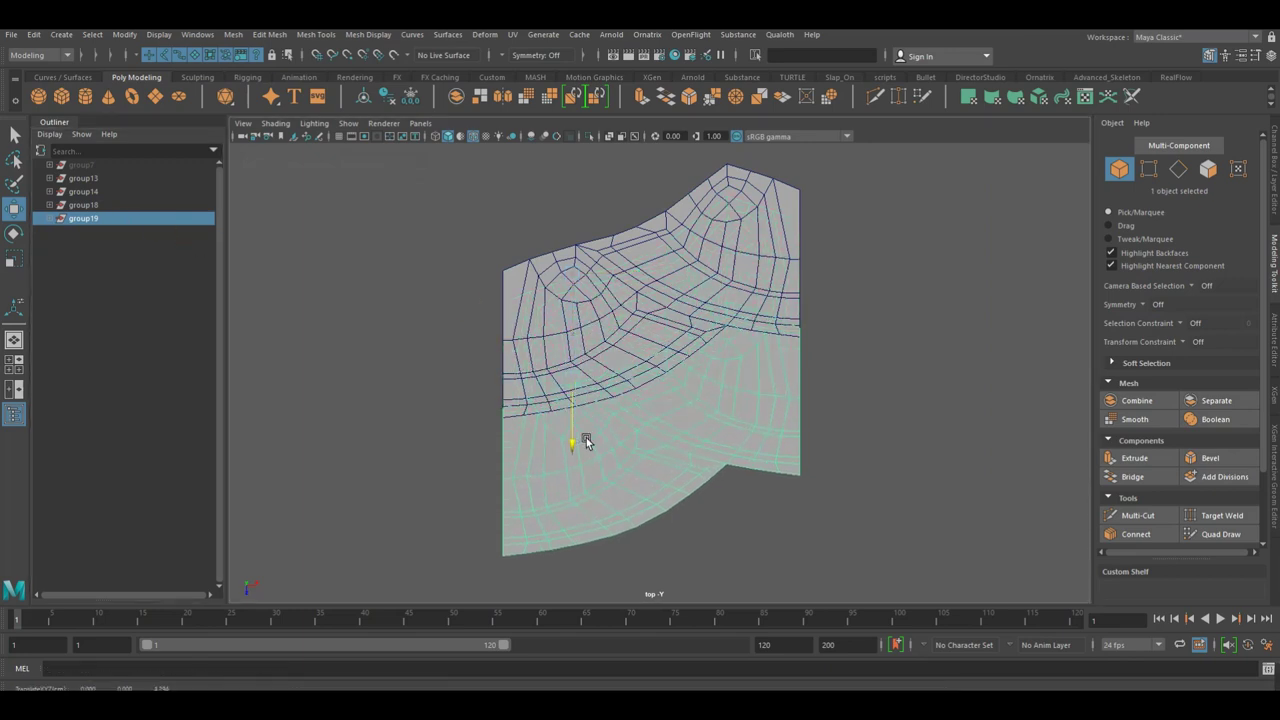
Vertex-snap group19's pivot up against the original's lower edge.
key(d)
drag(586, 428, 743, 338)
scroll(969, 363, up, 3)
scroll(874, 386, up, 2)
scroll(826, 397, down, 2)
scroll(717, 420, down, 3)
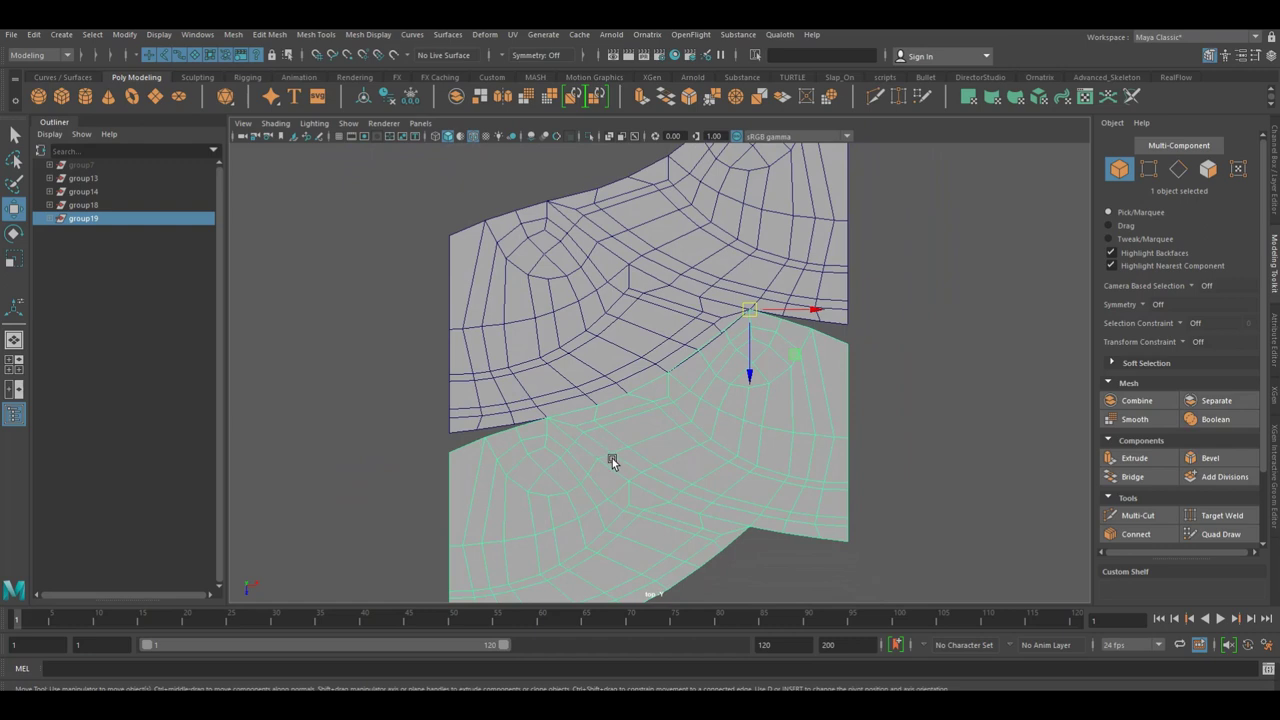
scroll(670, 450, up, 1)
scroll(770, 415, up, 1)
scroll(720, 393, up, 2)
scroll(620, 420, down, 2)
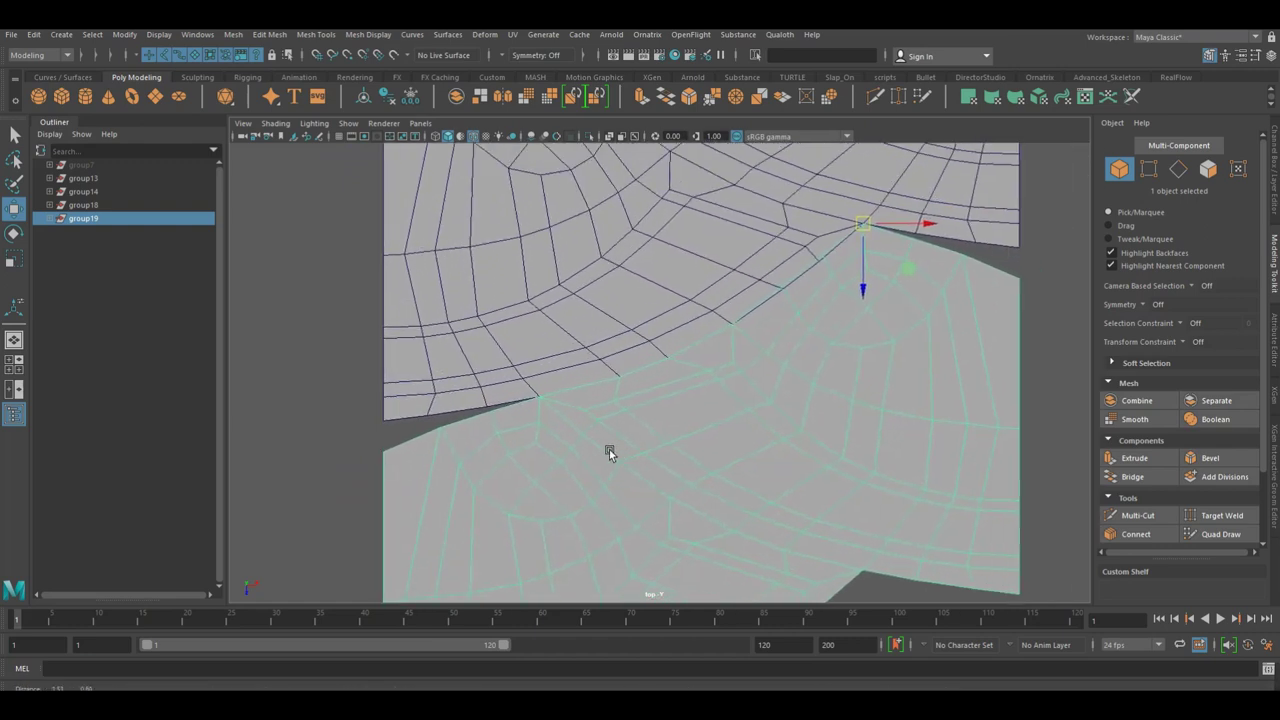
scroll(640, 425, up, 2)
scroll(670, 395, up, 2)
right_drag(634, 348, 583, 354)
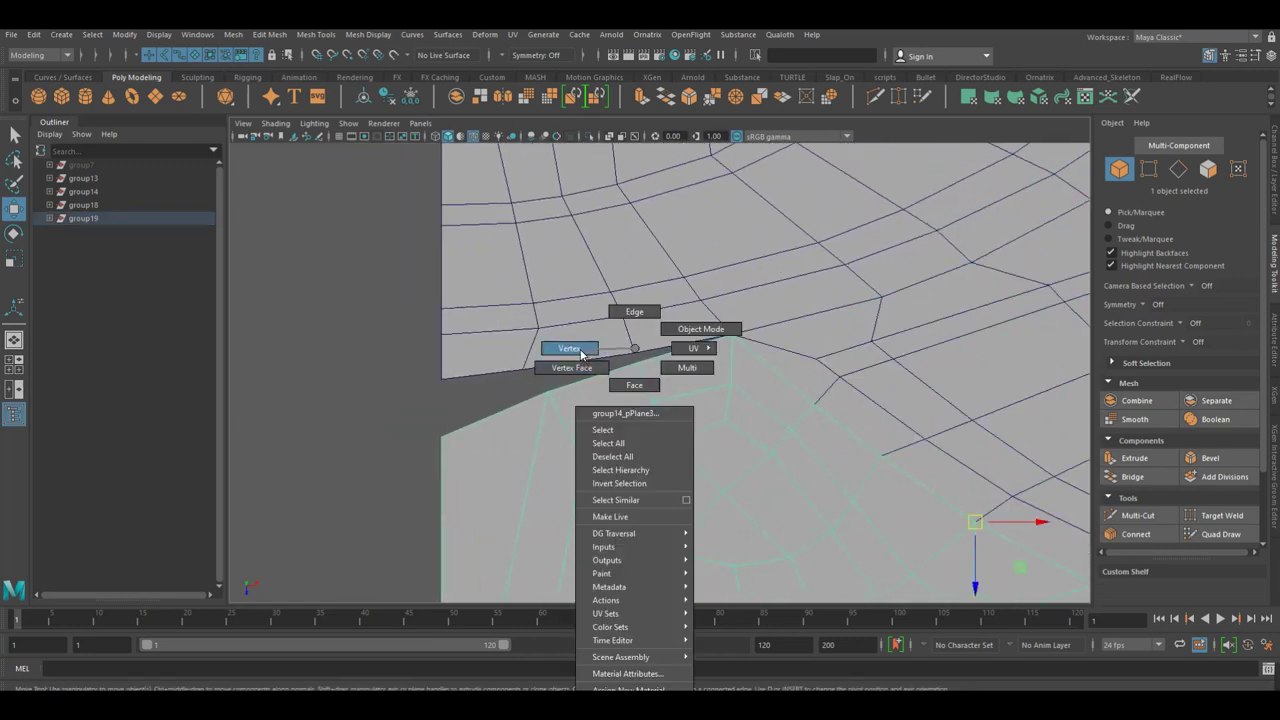
Snap the left seam vertices up onto the upper edge to close the left gap.
click(638, 363)
drag(648, 376, 644, 366)
mouse_move(551, 400)
middle_down()
mouse_move(530, 372)
mouse_move(489, 430)
middle_up()
key(ctrl+z)
click(549, 394)
click(442, 437)
middle_drag(465, 383, 452, 383)
Move the vertex at the next gap up to close it, then frame the mesh and deselect.
scroll(743, 400, down, 2)
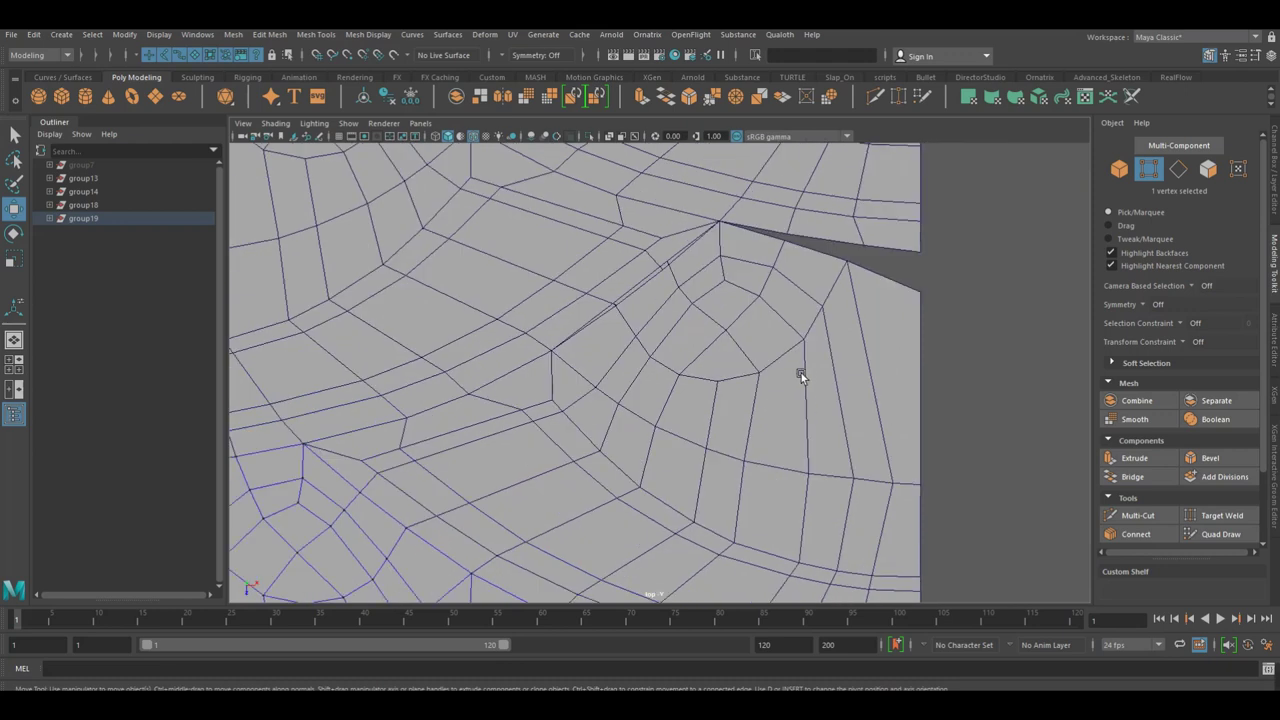
alt+middle_drag(743, 400, 770, 355)
scroll(727, 392, down, 1)
scroll(727, 392, up, 2)
mouse_move(674, 366)
alt+middle_down()
mouse_move(648, 400)
mouse_move(725, 361)
alt+middle_up()
scroll(648, 400, up, 3)
key(F8)
key(F9)
click(676, 361)
middle_drag(762, 305, 798, 330)
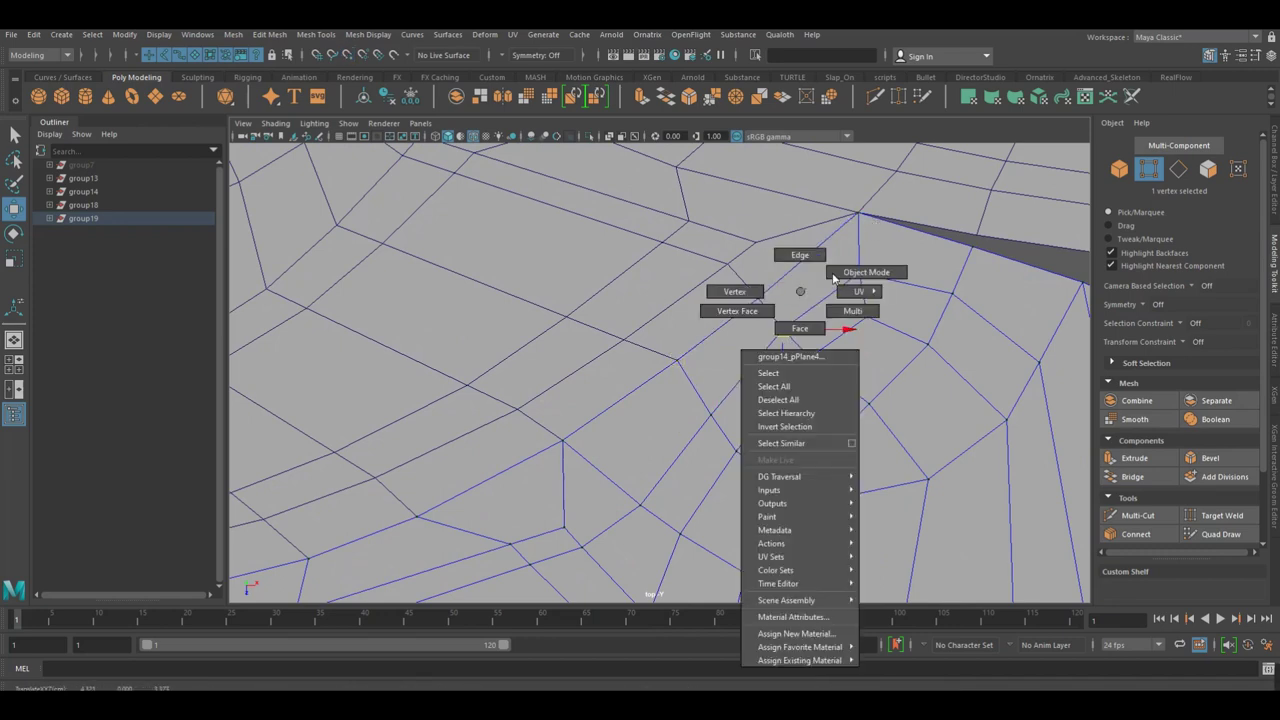
right_drag(785, 330, 862, 272)
key(f)
click(875, 489)
Undo recent steps, then pull the upper piece's notch vertex left to close the gap.
click(100, 219)
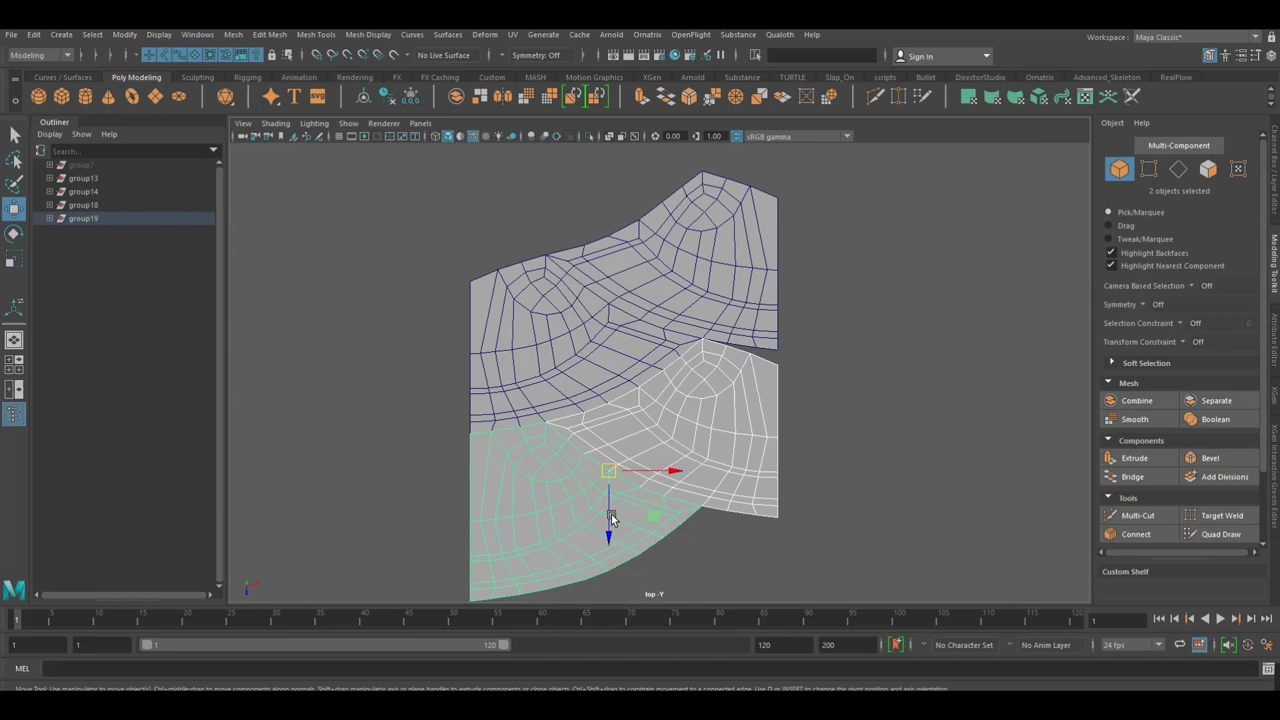
key(ctrl+z)
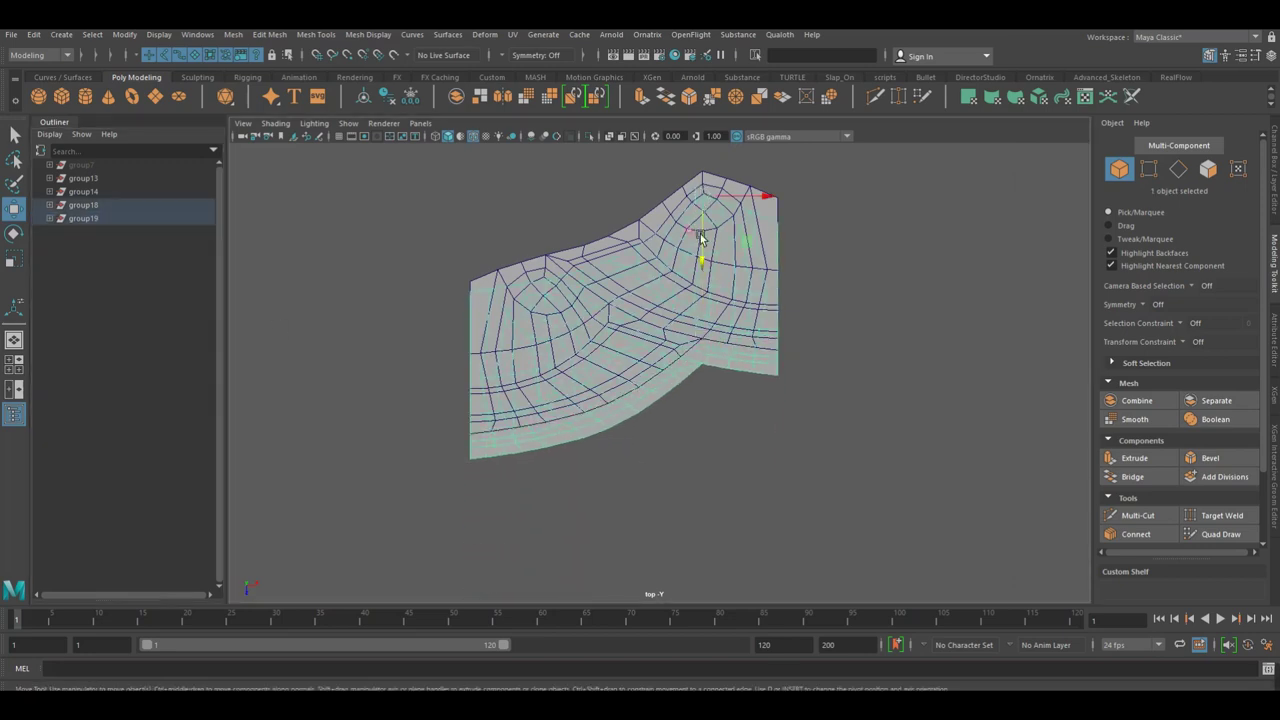
key(ctrl+z)
key(ctrl+z)
key(ctrl+z)
key(ctrl+z)
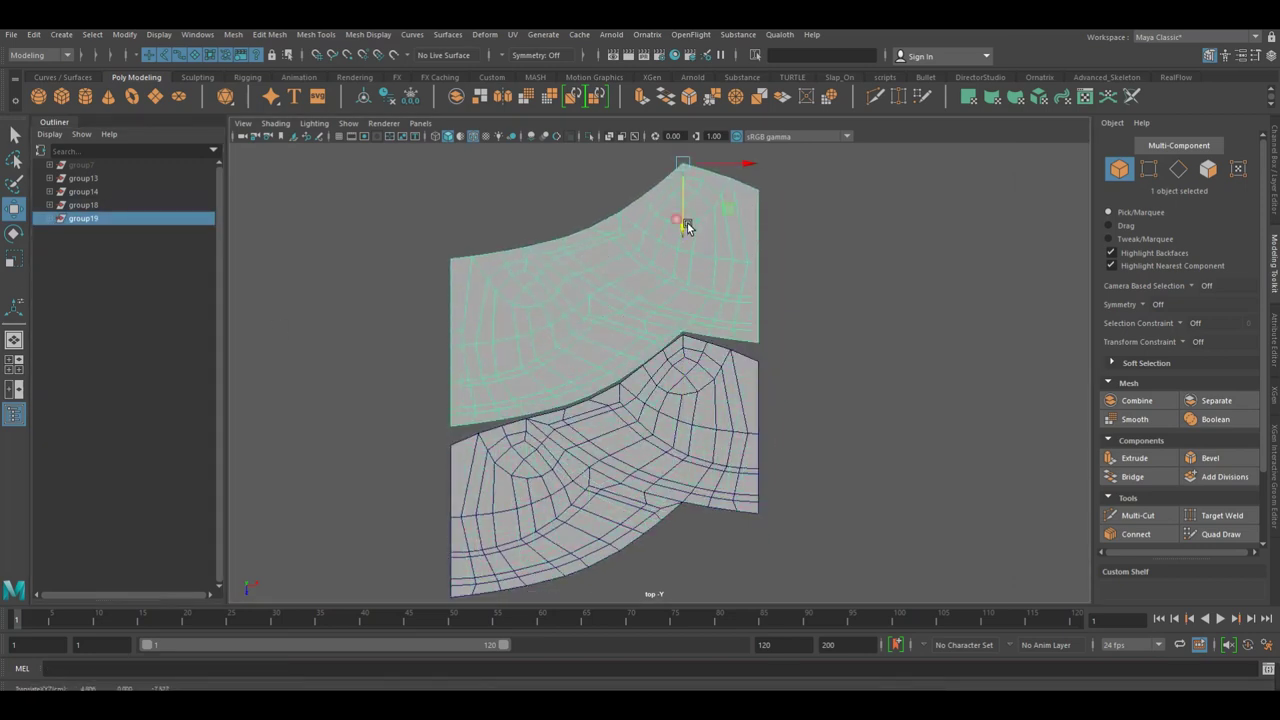
key(ctrl+z)
click(702, 390)
click(606, 446)
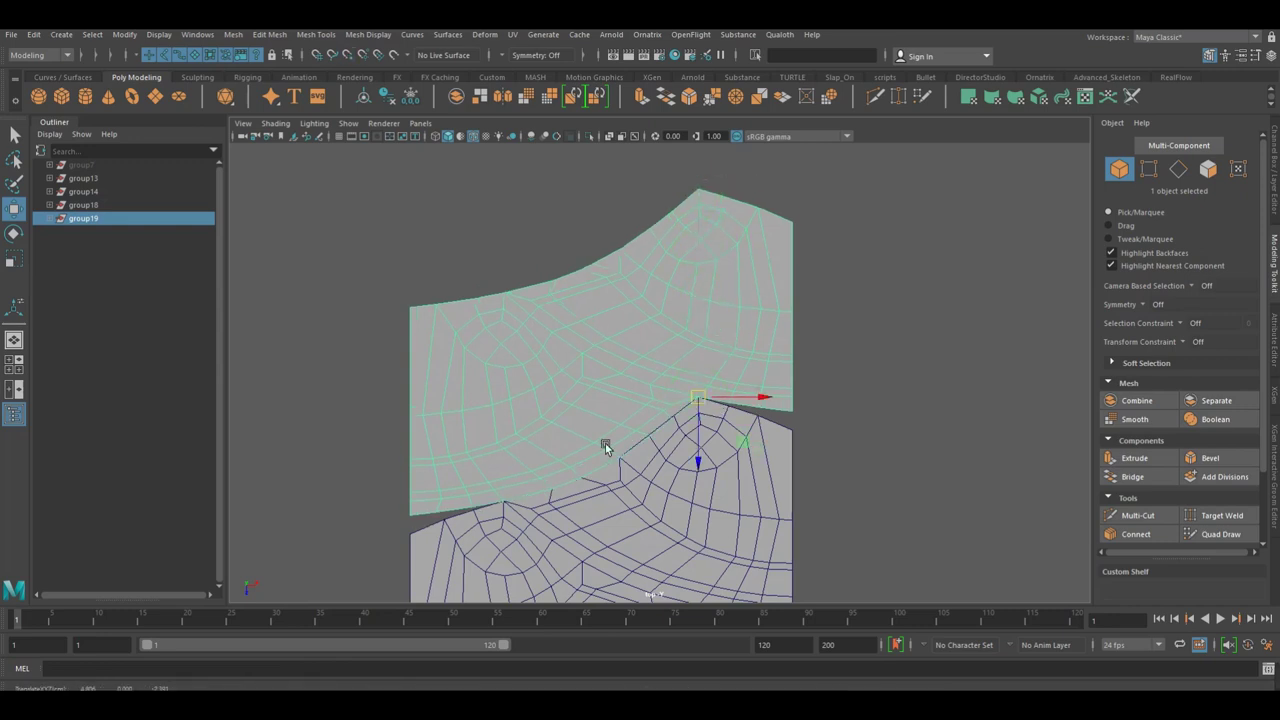
scroll(606, 446, up, 5)
scroll(662, 428, down, 3)
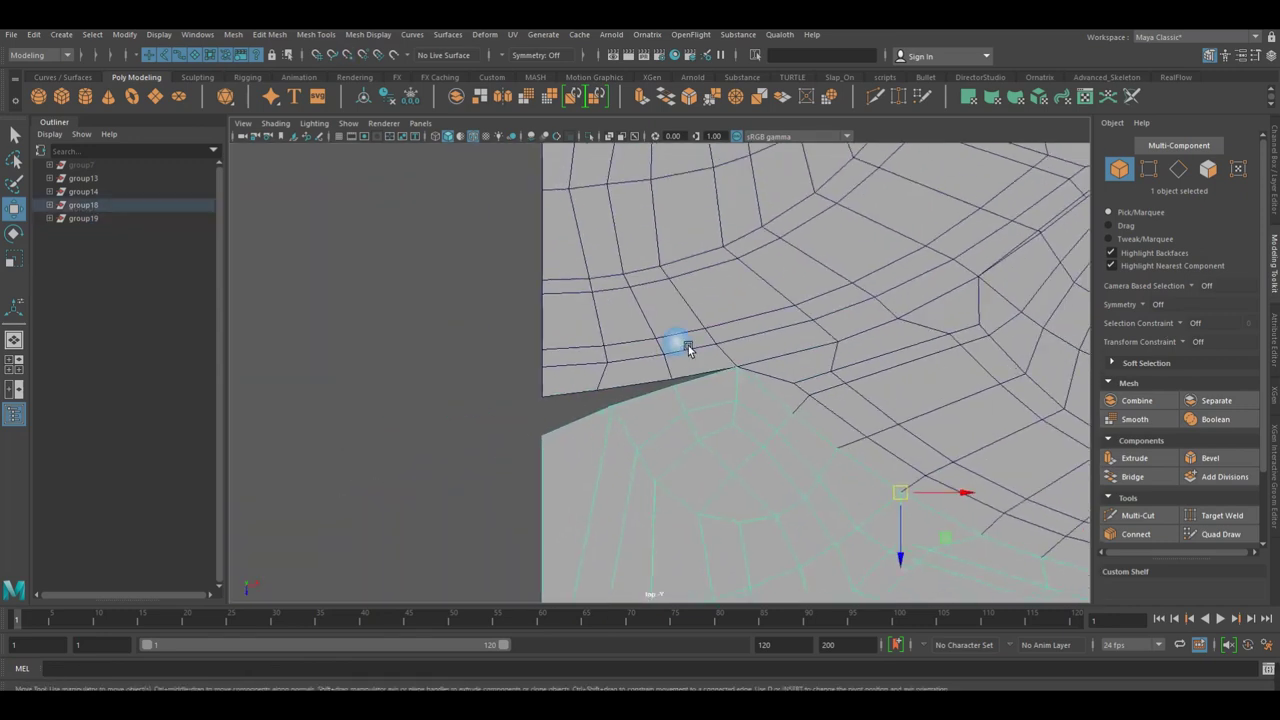
click(634, 362)
key(F9)
drag(683, 381, 543, 431)
alt+middle_drag(543, 431, 471, 423)
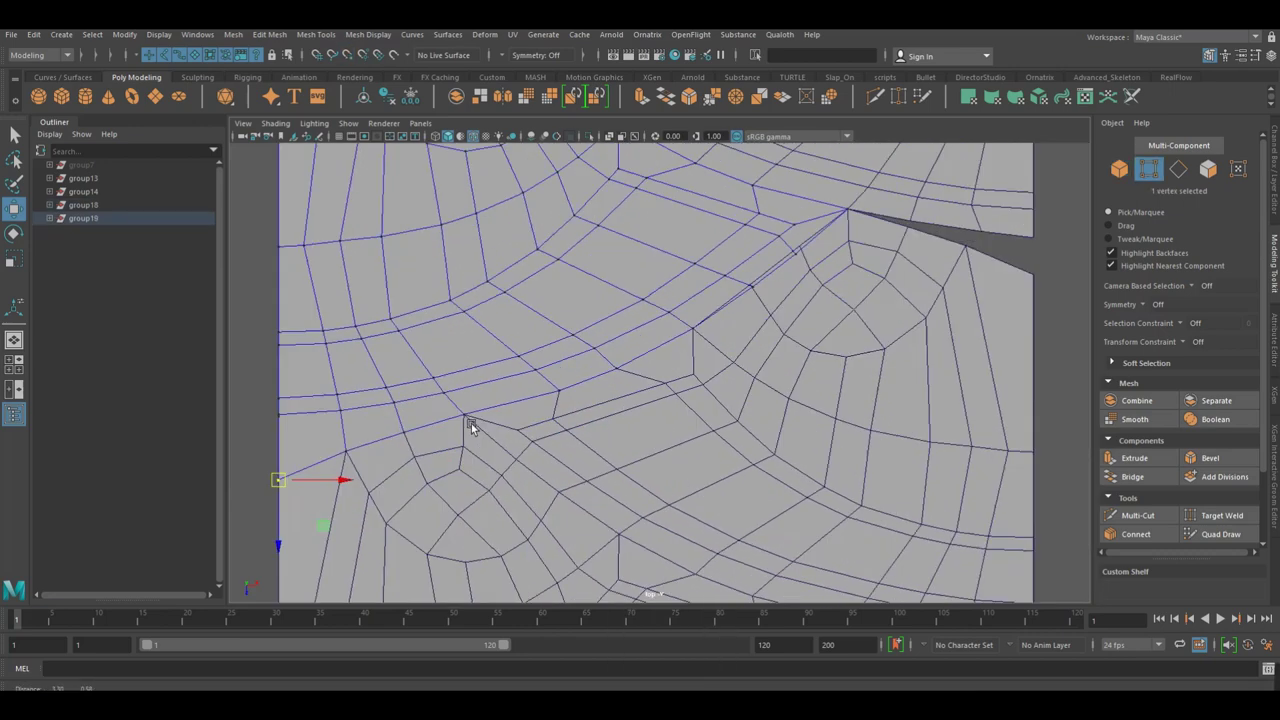
scroll(738, 274, down, 2)
Move the next notch vertex right to close that gap.
right_drag(563, 289, 623, 271)
scroll(837, 349, down, 3)
click(846, 358)
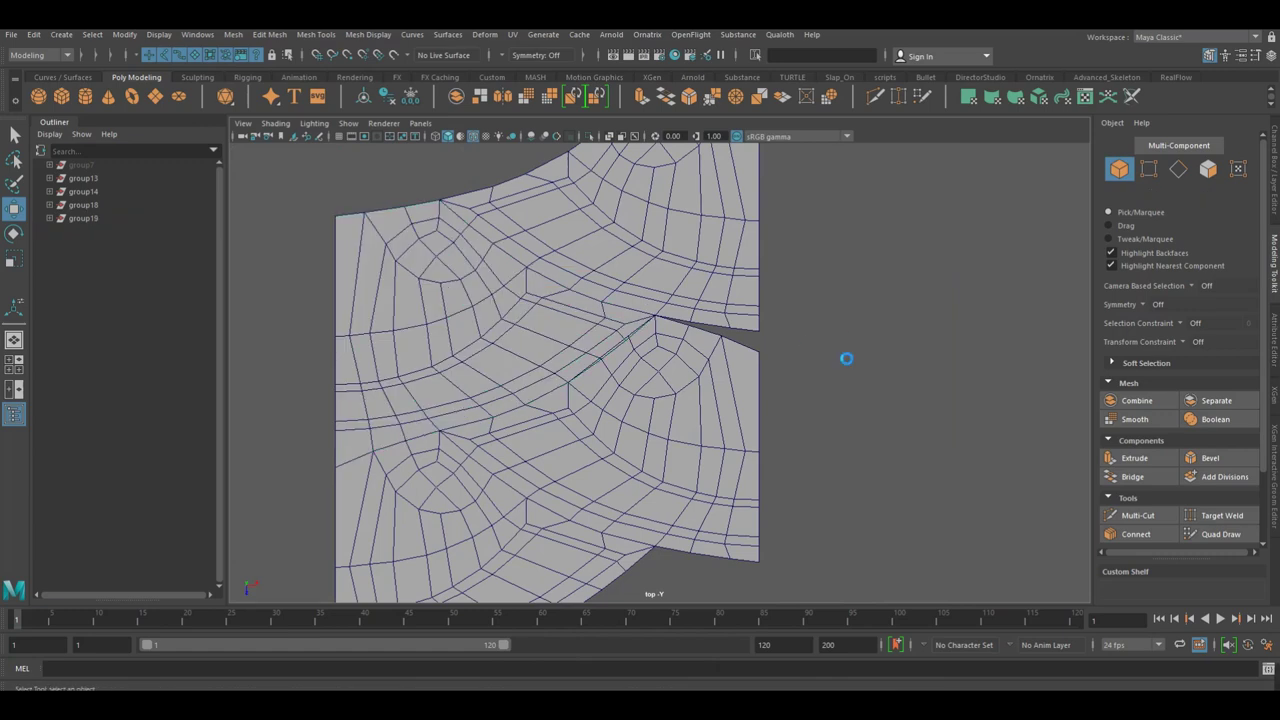
click(680, 290)
scroll(800, 320, up, 3)
right_drag(748, 283, 712, 287)
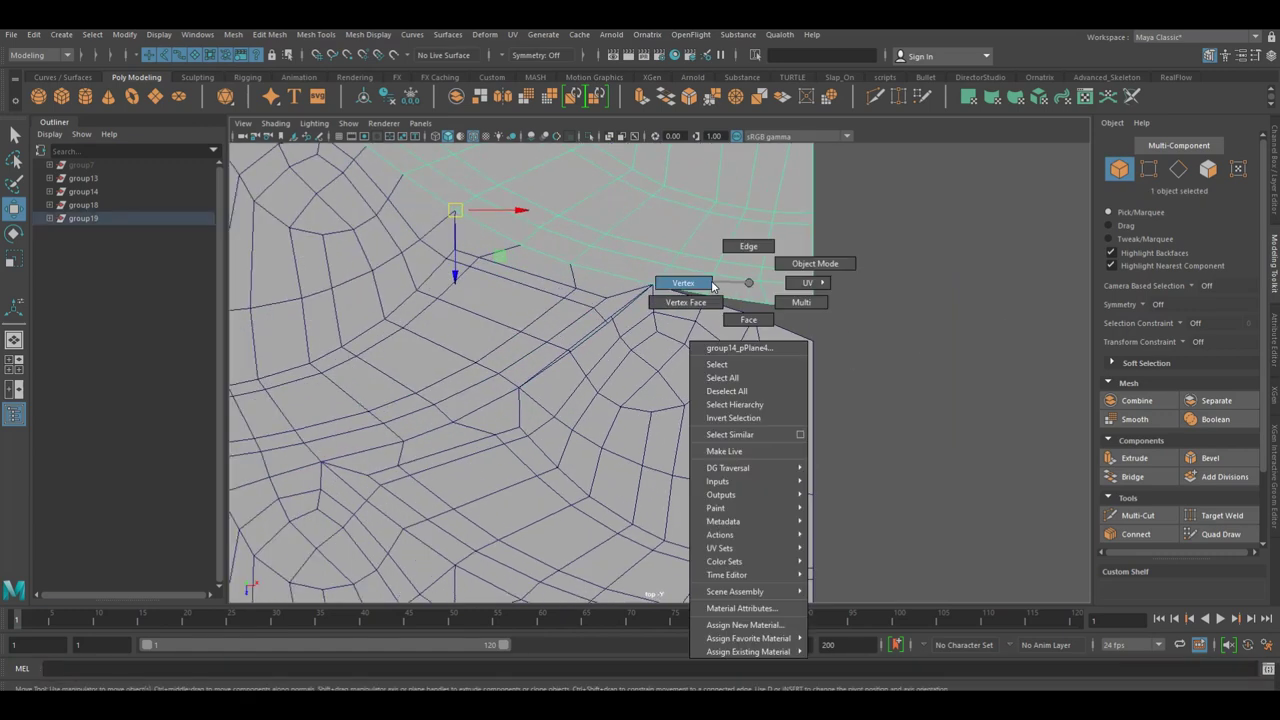
click(785, 317)
drag(798, 323, 828, 309)
right_drag(766, 277, 832, 260)
scroll(865, 312, down, 3)
click(865, 312)
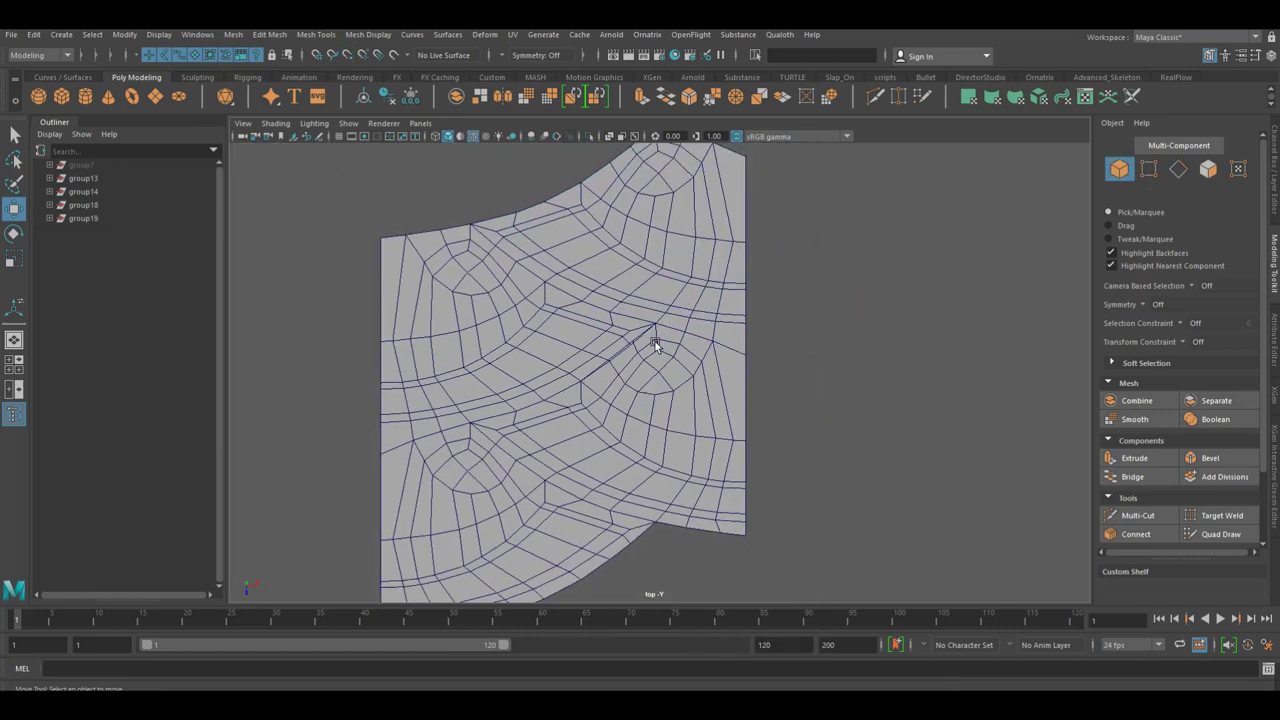
scroll(655, 345, up, 3)
Check the remaining seam vertices and delete the old piece group18.
click(480, 363)
scroll(720, 371, up, 3)
scroll(718, 395, up, 2)
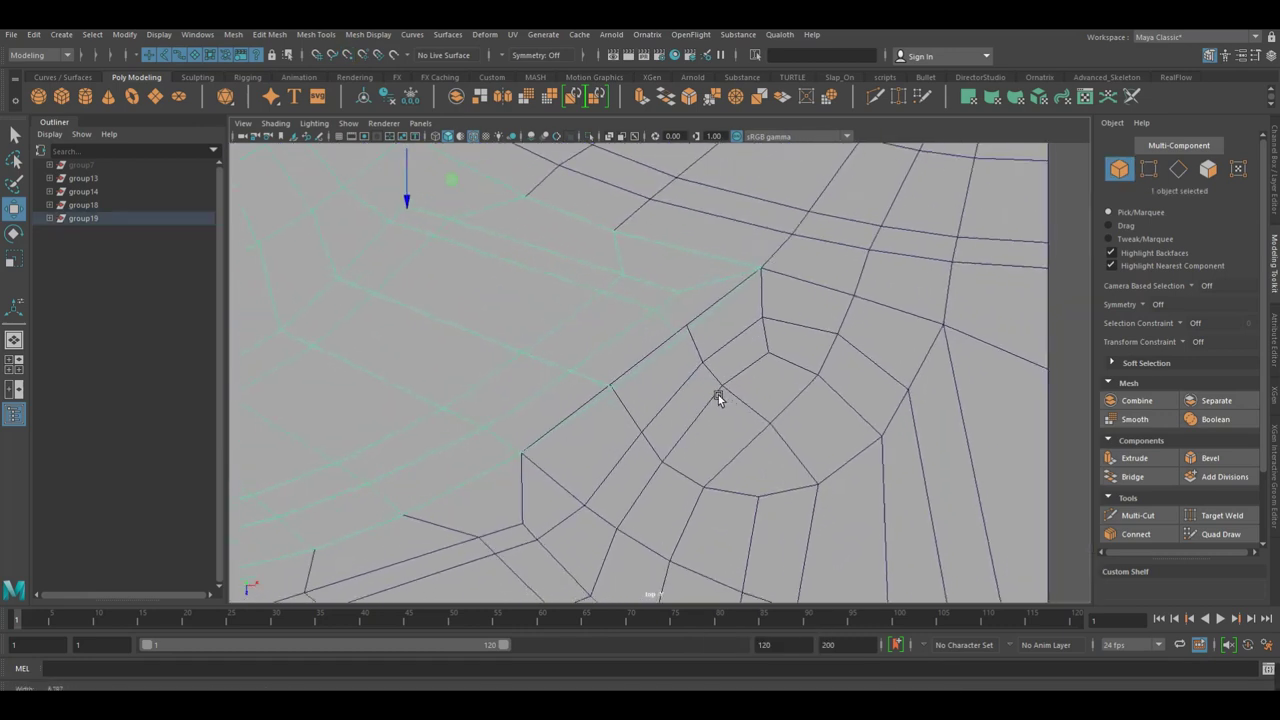
scroll(718, 395, down, 2)
right_drag(610, 372, 577, 366)
click(625, 389)
click(688, 332)
right_drag(644, 322, 680, 298)
scroll(917, 379, down, 3)
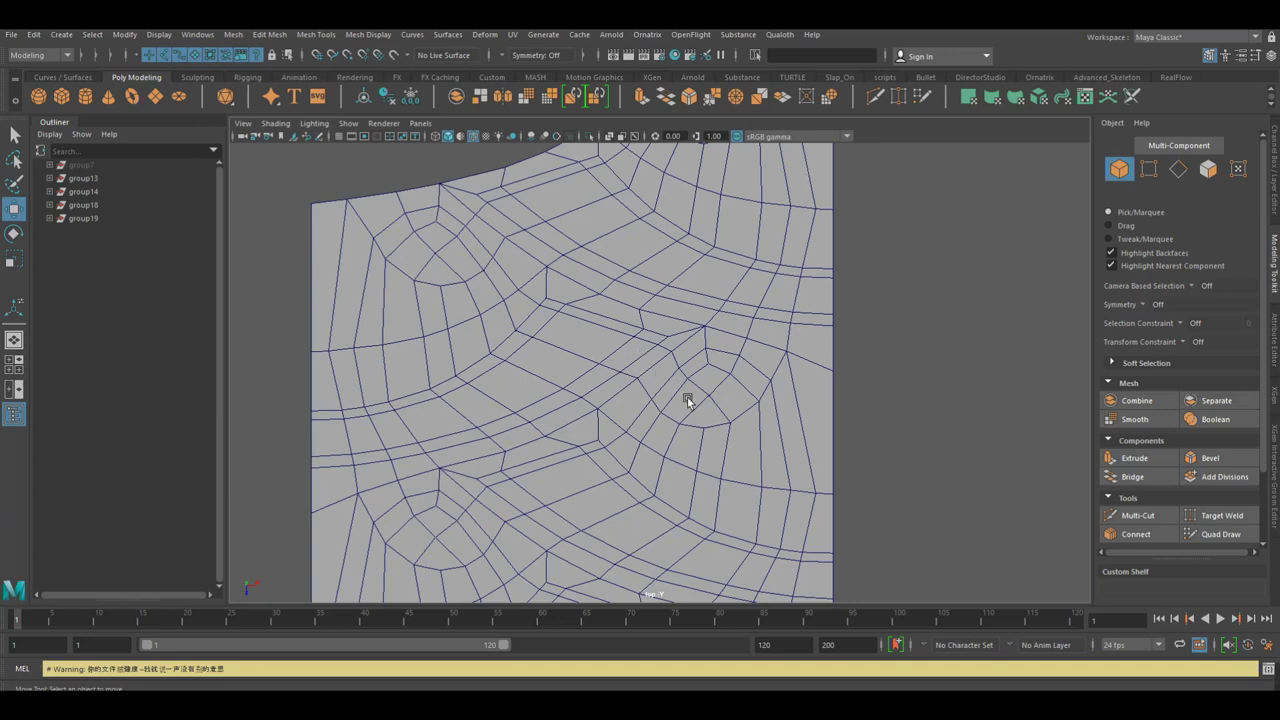
scroll(689, 400, down, 2)
click(83, 204)
key(Delete)
Duplicate the upper road piece and snap the copy against it from below.
click(83, 204)
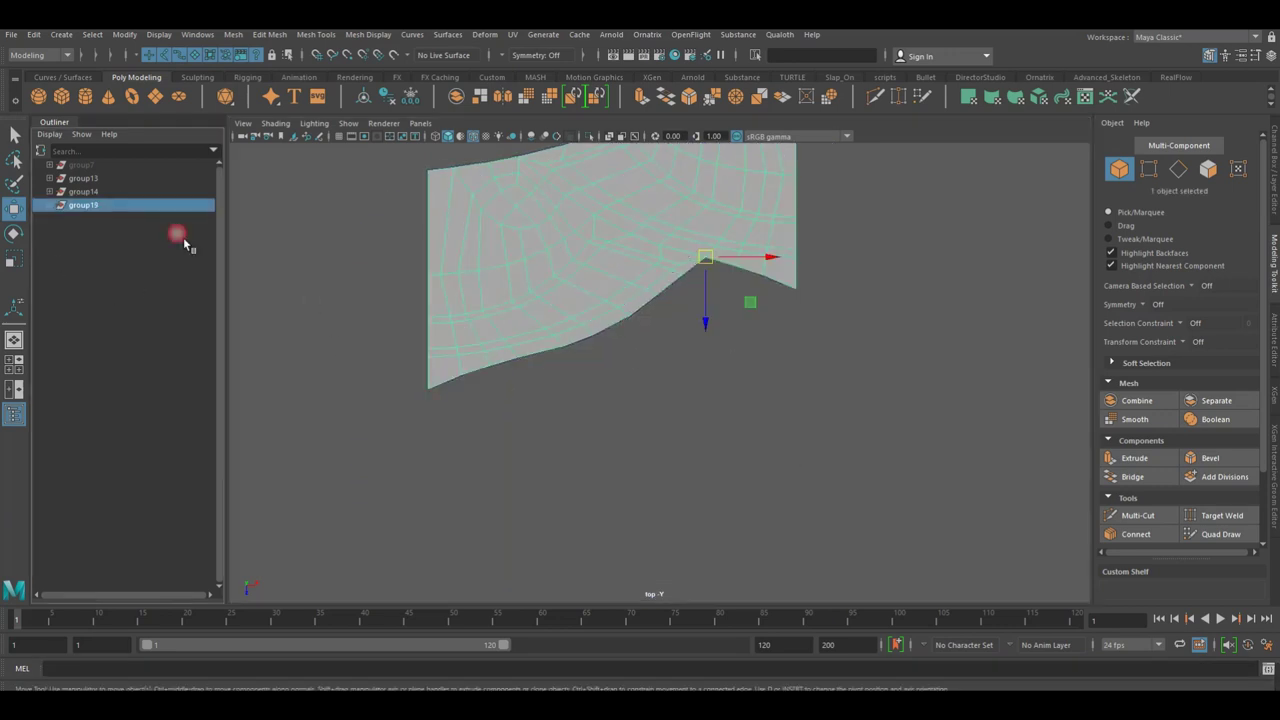
key(ctrl+d)
drag(716, 302, 716, 525)
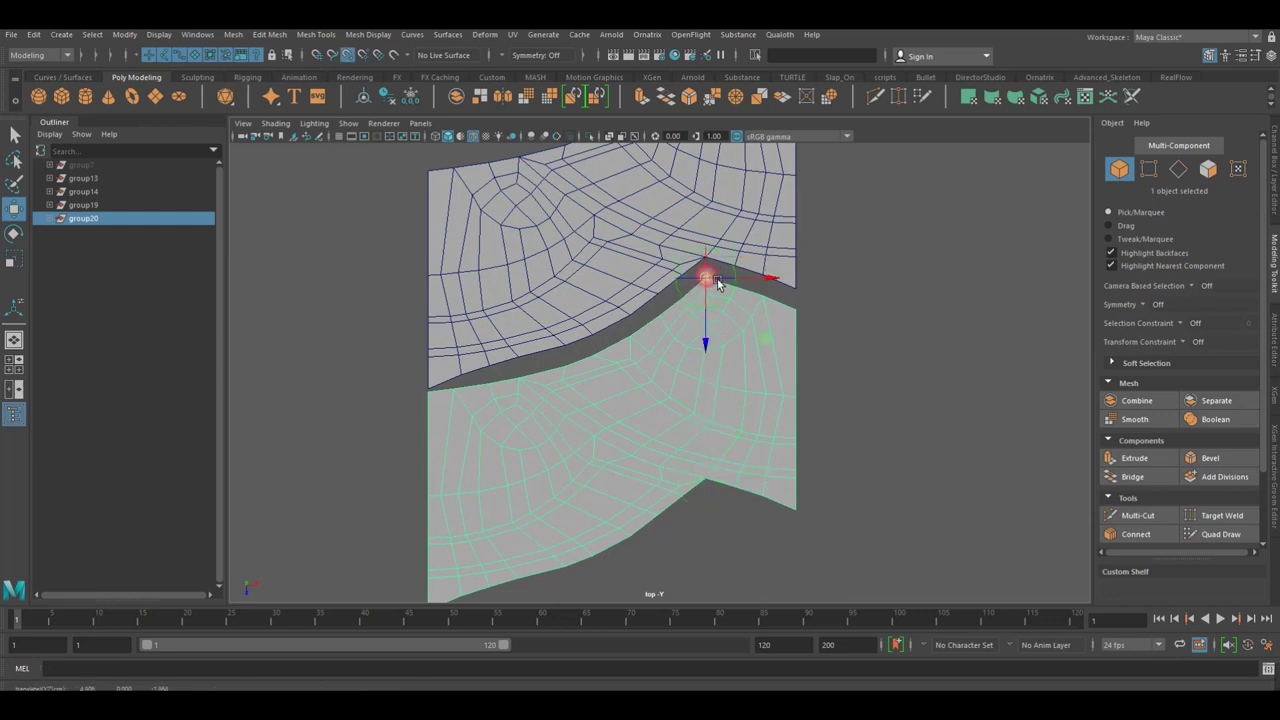
drag(720, 283, 706, 268)
scroll(700, 330, up, 2)
scroll(743, 337, up, 2)
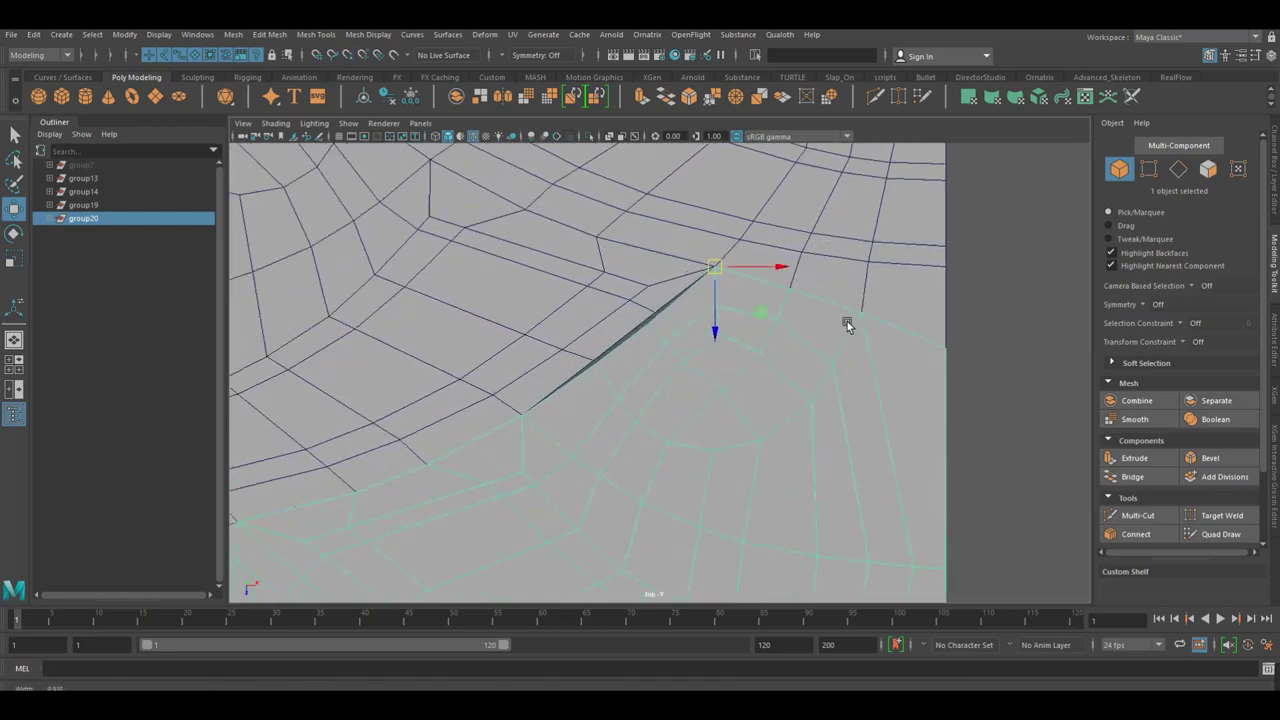
scroll(847, 321, up, 1)
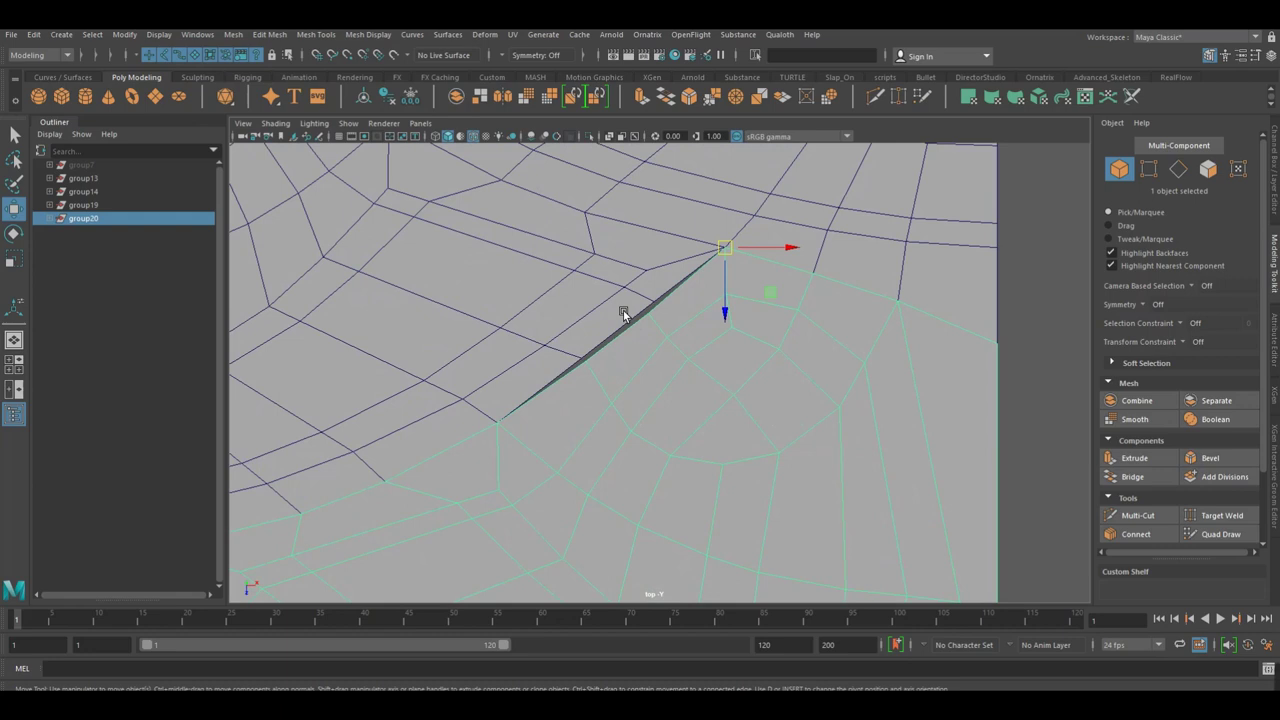
Inspect a seam vertex on the upper piece in vertex mode, then return to object mode.
click(623, 310)
right_drag(623, 310, 600, 310)
click(643, 297)
drag(660, 303, 605, 370)
key(F8)
scroll(933, 371, down, 3)
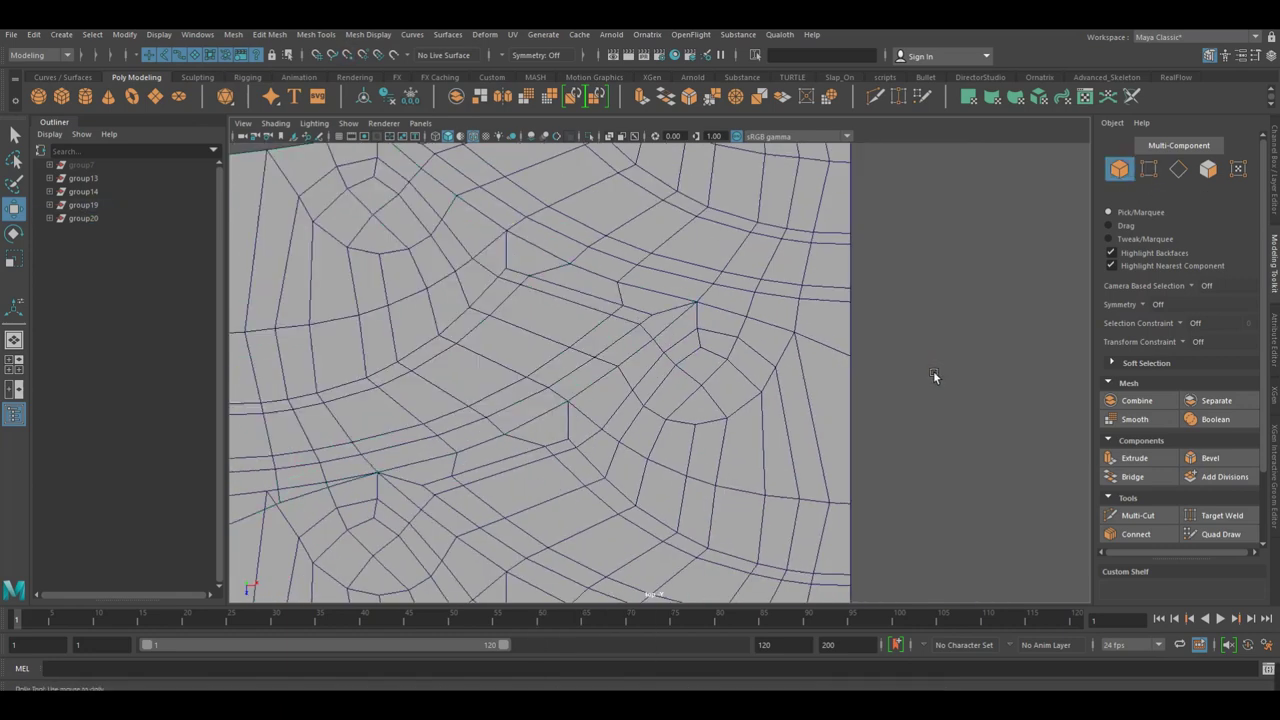
scroll(732, 445, down, 3)
Try a second duplicate of the lower copy, then undo its move and the extra duplicate.
click(525, 315)
key(ctrl+d)
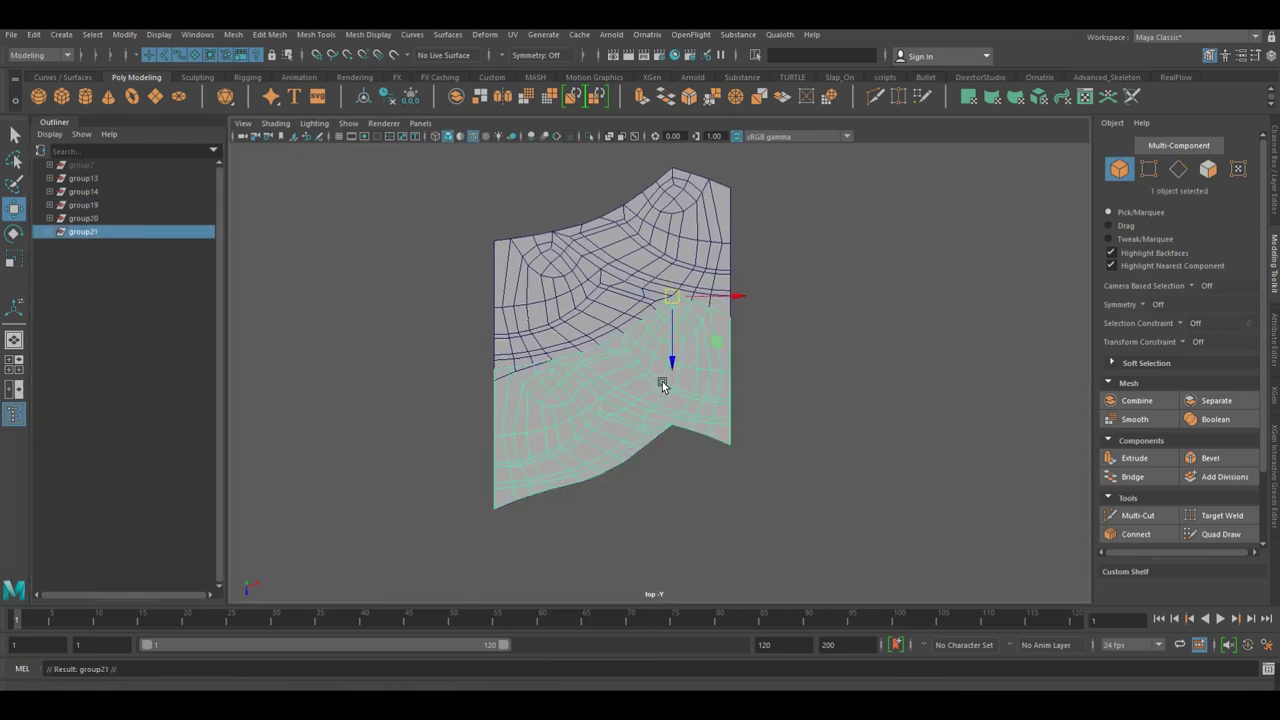
drag(670, 345, 677, 502)
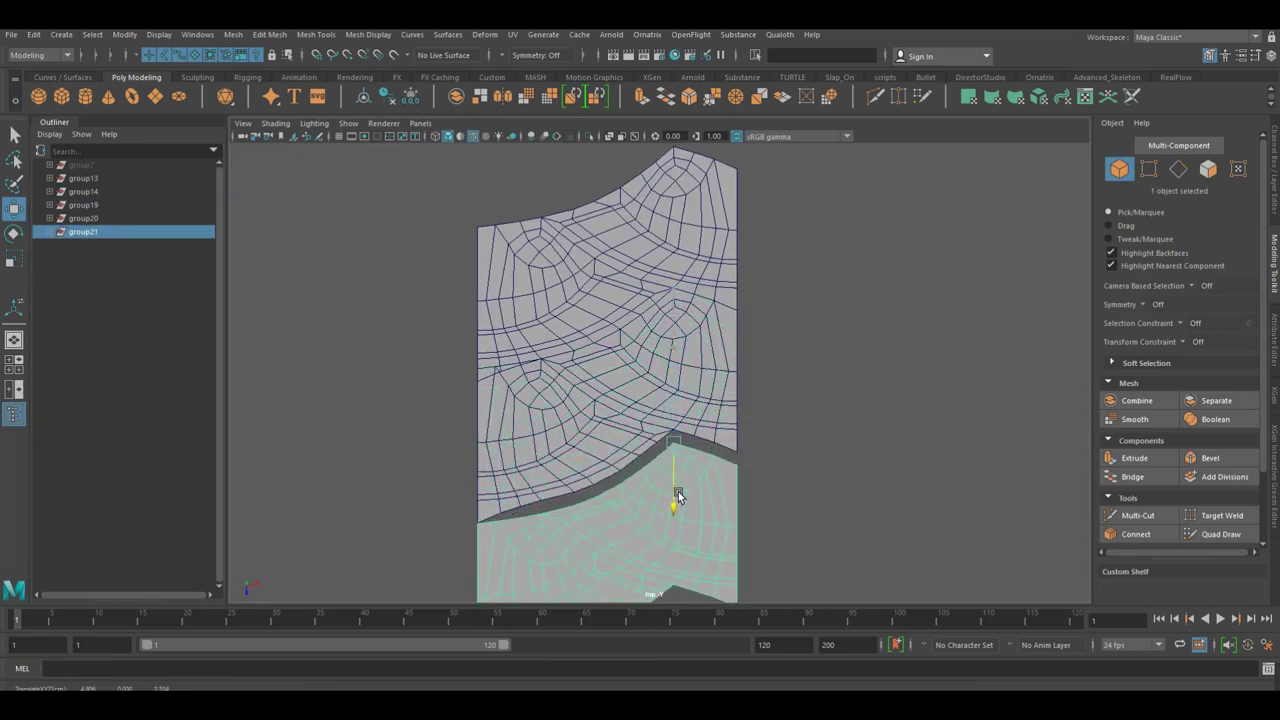
alt+middle_drag(677, 502, 708, 371)
scroll(712, 385, up, 1)
key(ctrl+z)
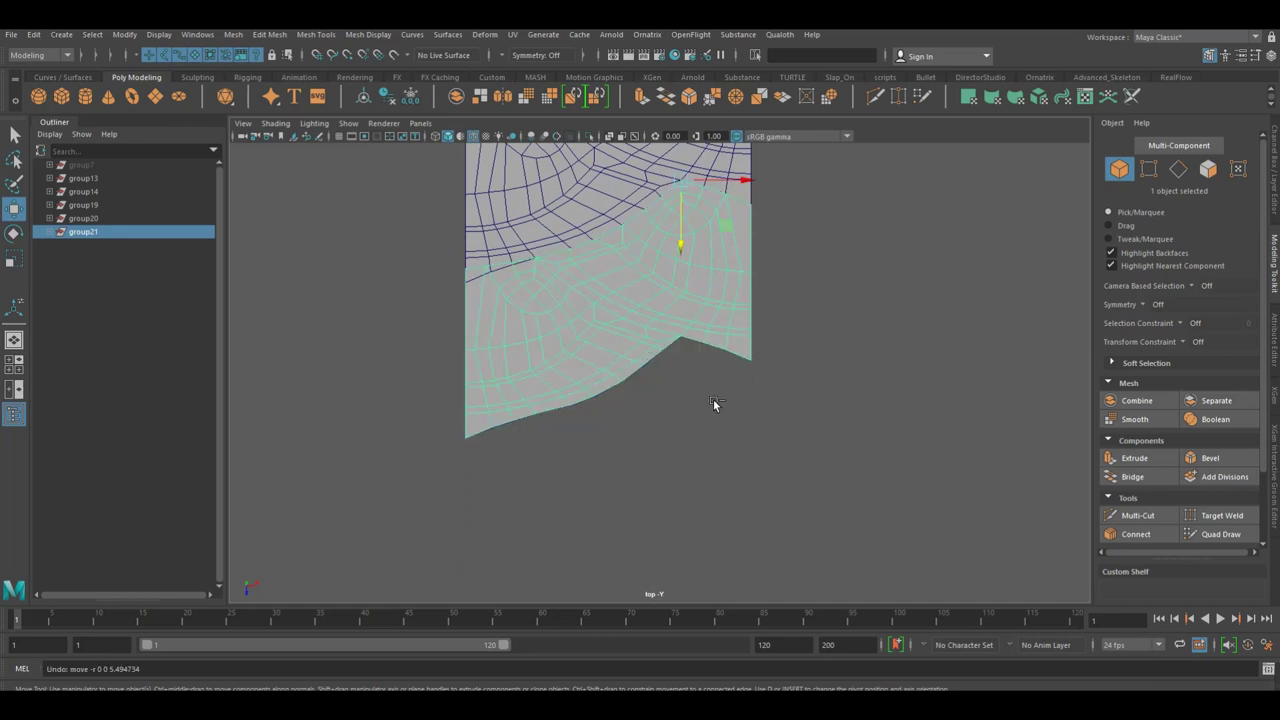
key(ctrl+z)
Reframe the view over the seam between the two road pieces.
alt+middle_drag(689, 442, 625, 342)
scroll(634, 360, up, 2)
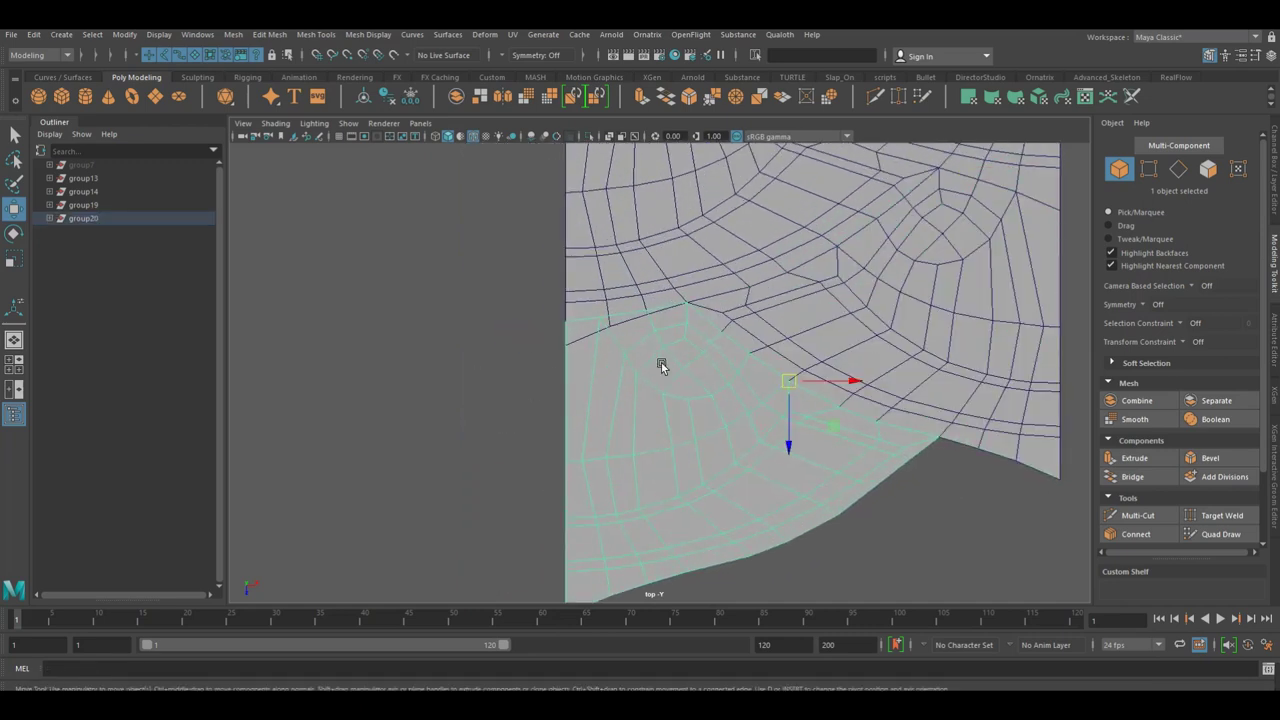
scroll(660, 365, down, 1)
right_click(628, 350)
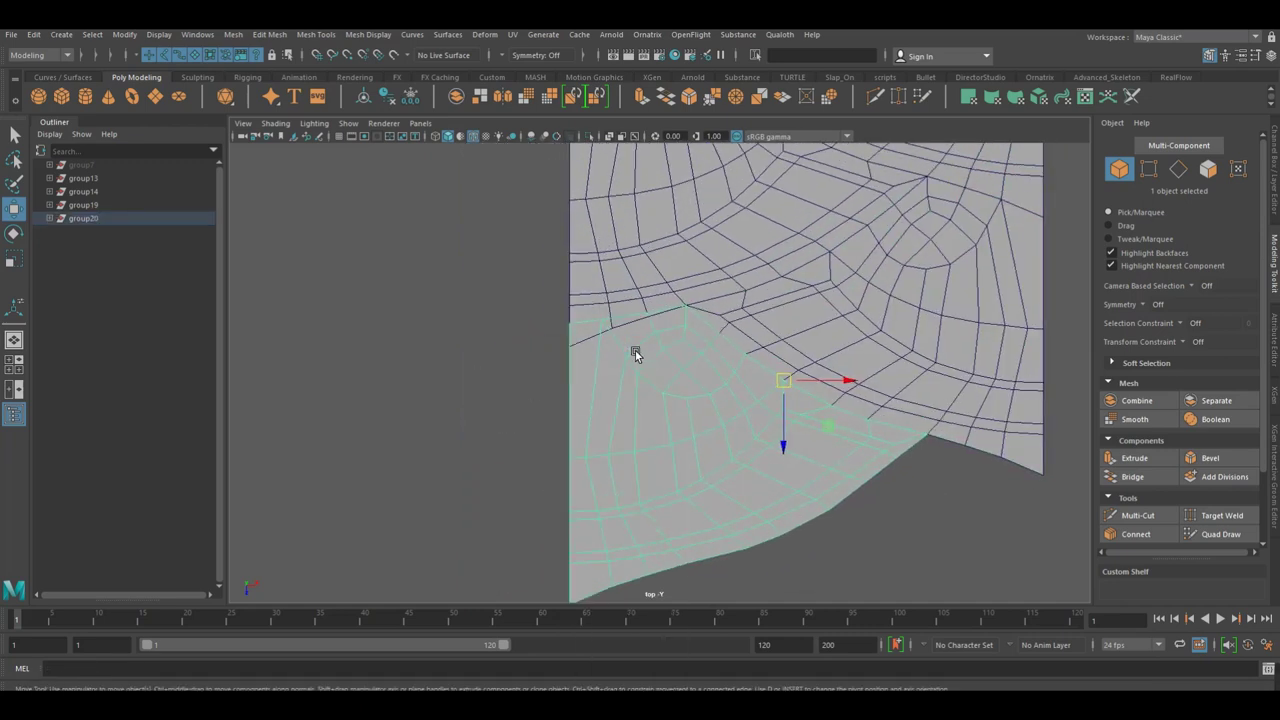
alt+middle_drag(658, 351, 651, 443)
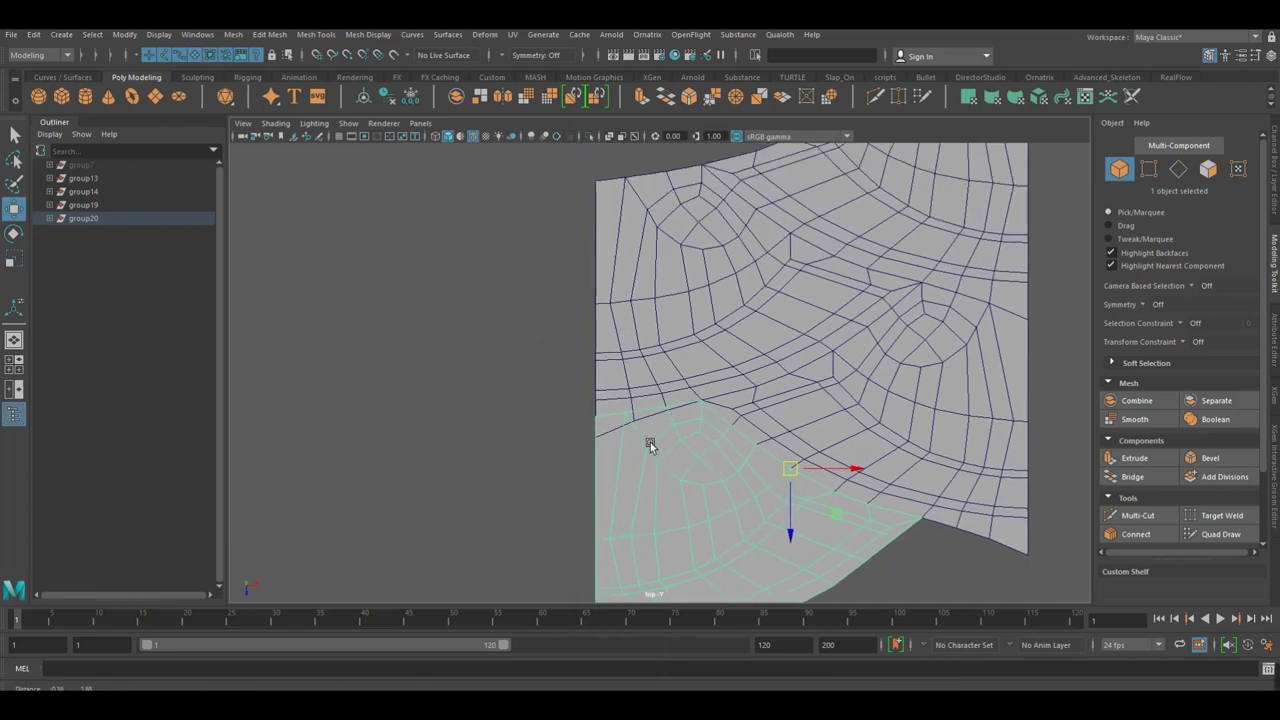
scroll(623, 435, down, 1)
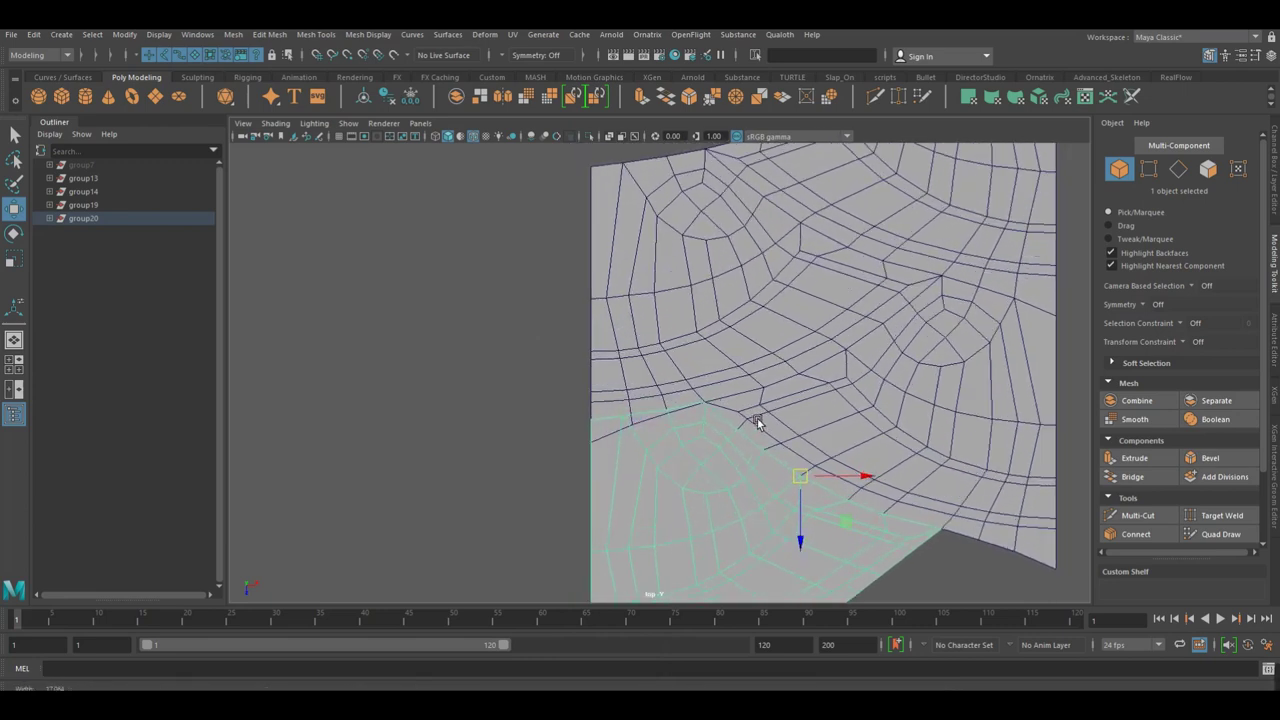
Check two neighbouring seam vertices on the upper piece, then return to object mode.
right_drag(620, 368, 561, 400)
click(672, 395)
click(630, 405)
right_drag(580, 394, 637, 334)
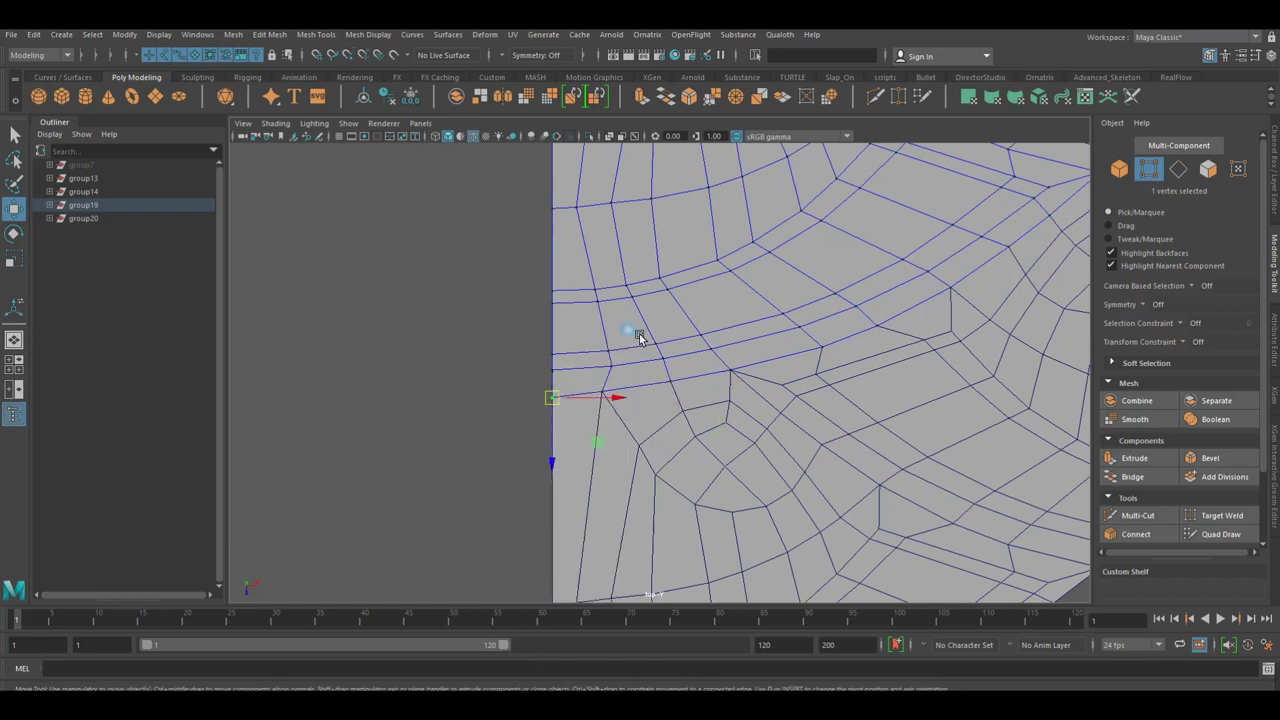
click(560, 406)
scroll(560, 406, down, 3)
scroll(559, 398, down, 1)
Delete the group20 copy and place a fresh duplicate of group19 below it.
click(655, 313)
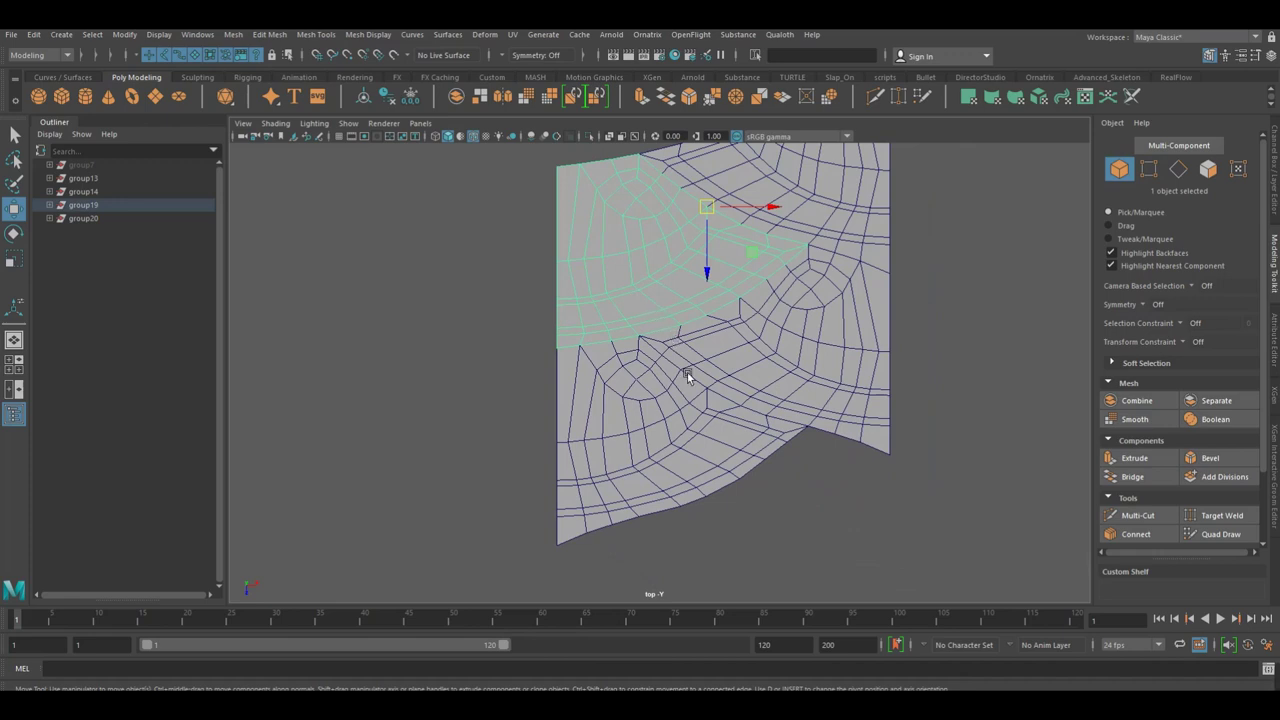
click(100, 219)
key(Delete)
click(88, 205)
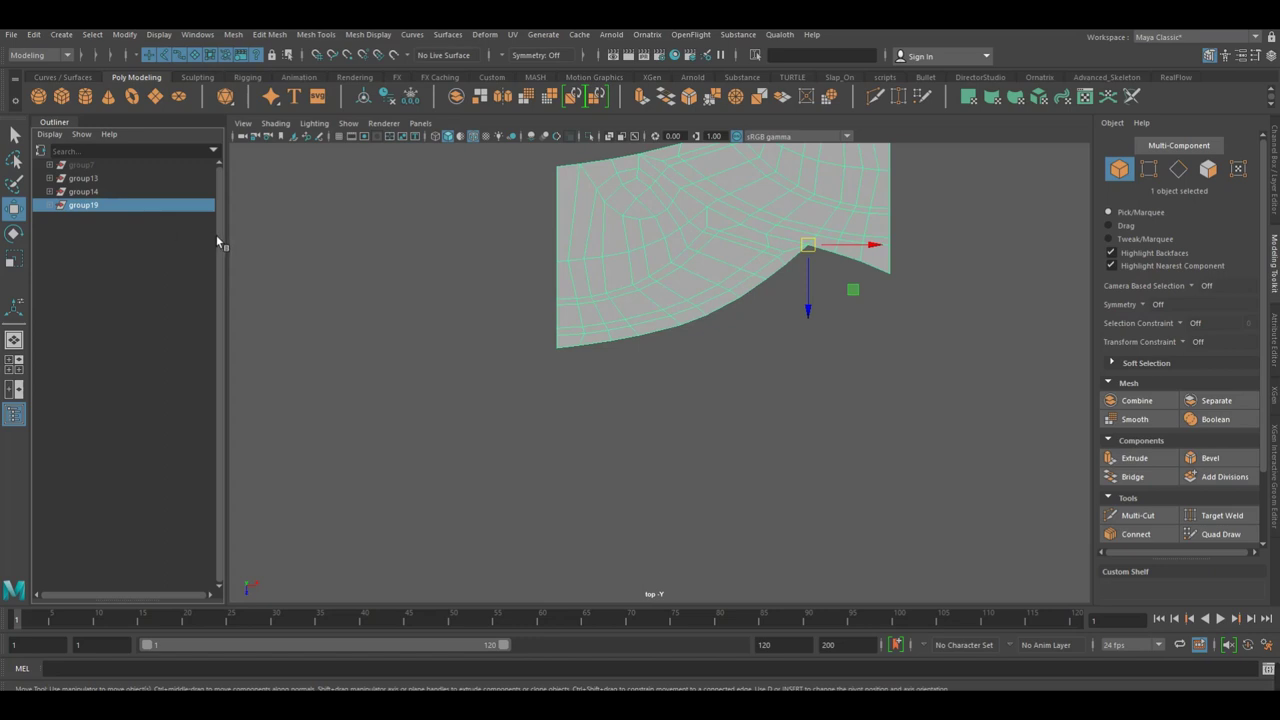
key(ctrl+d)
mouse_move(810, 280)
mouse_down()
mouse_move(826, 477)
mouse_move(818, 270)
mouse_up()
click(824, 479)
click(813, 451)
click(813, 469)
Reframe the pieces and delete the trial group20 copy, keeping group19.
alt+middle_drag(776, 476, 716, 504)
alt+drag(716, 504, 740, 496)
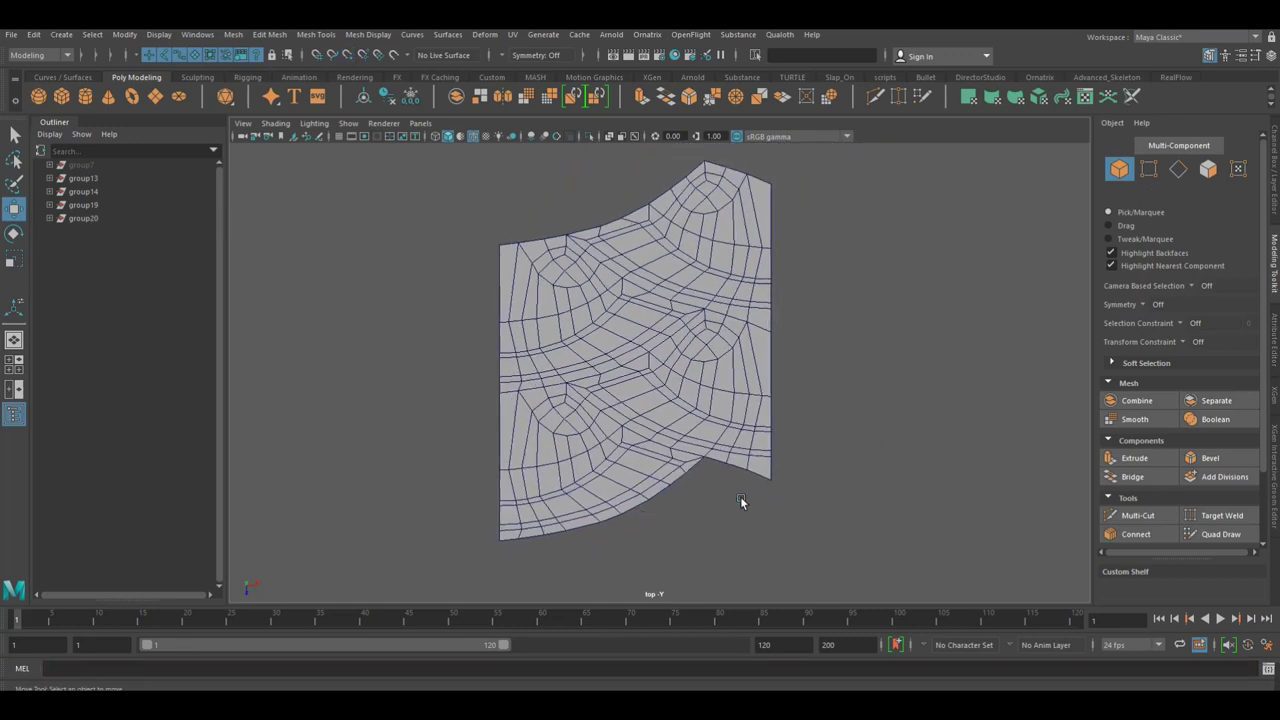
click(786, 428)
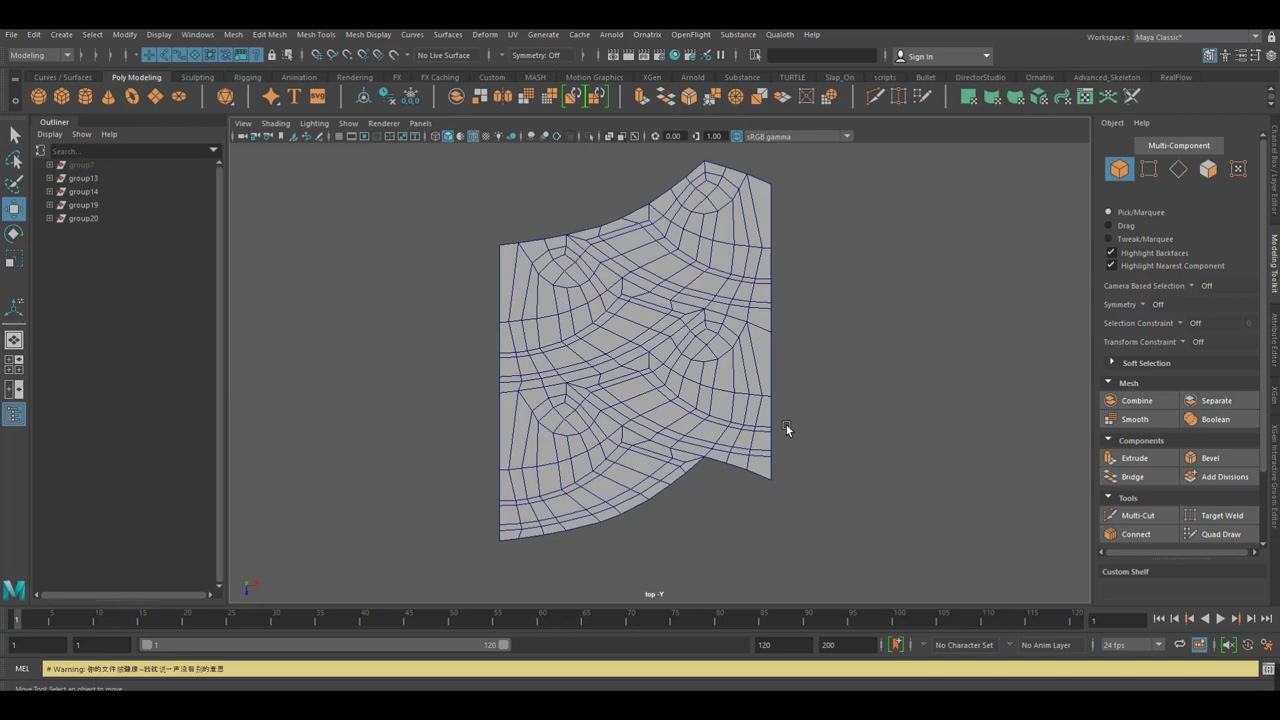
click(642, 452)
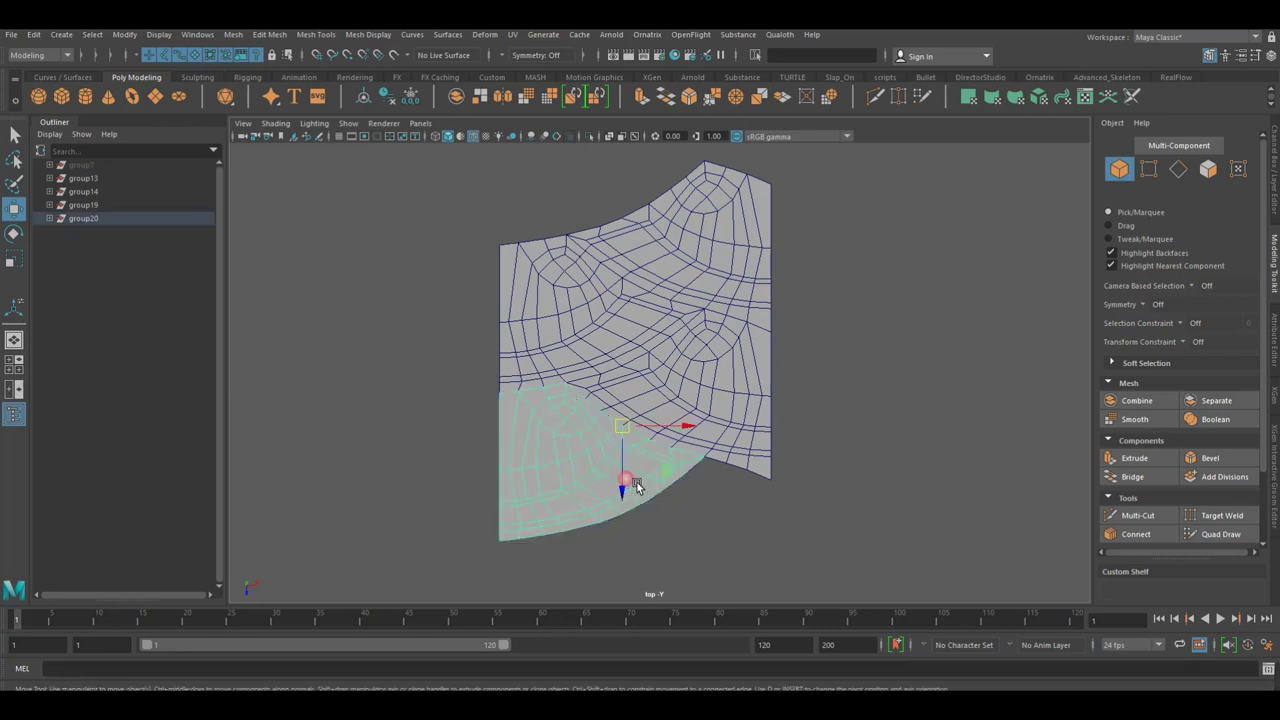
click(615, 324)
key(d)
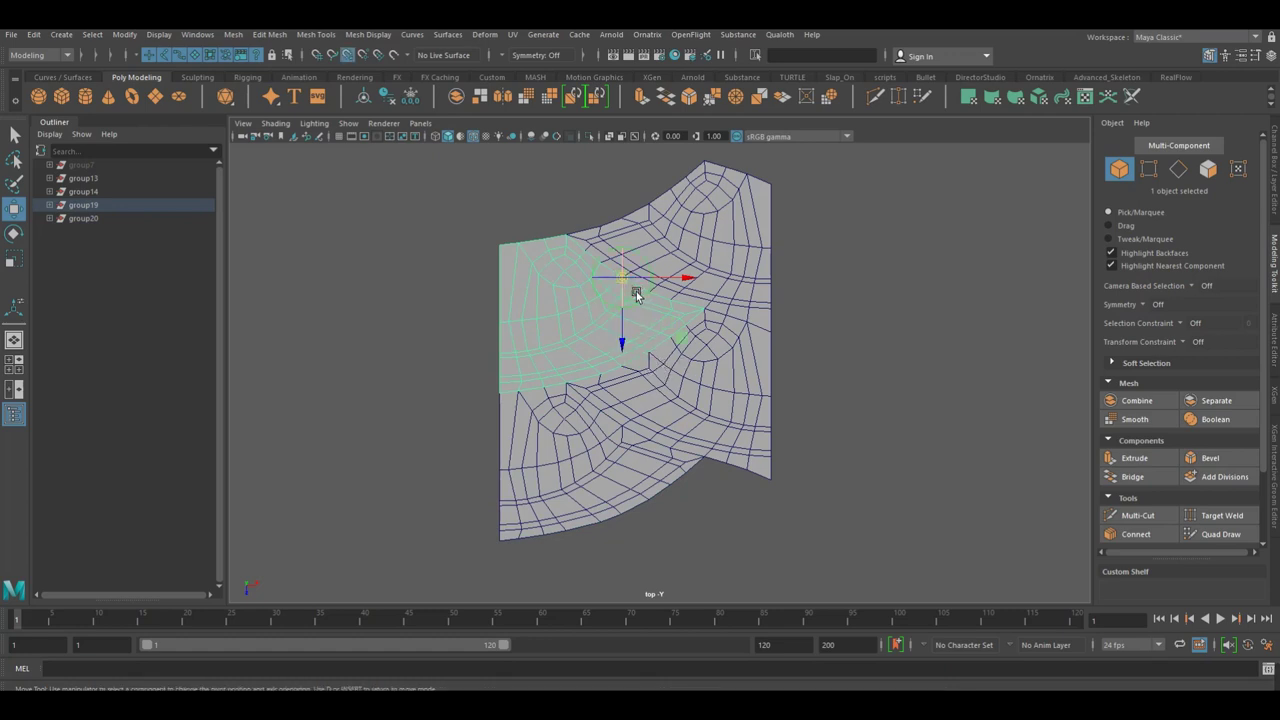
click(160, 219)
key(Delete)
Snap group19's pivot to its right corner and duplicate the piece.
click(543, 298)
mouse_move(543, 298)
alt+mouse_down()
mouse_move(595, 396)
mouse_move(683, 383)
mouse_move(665, 341)
alt+mouse_up()
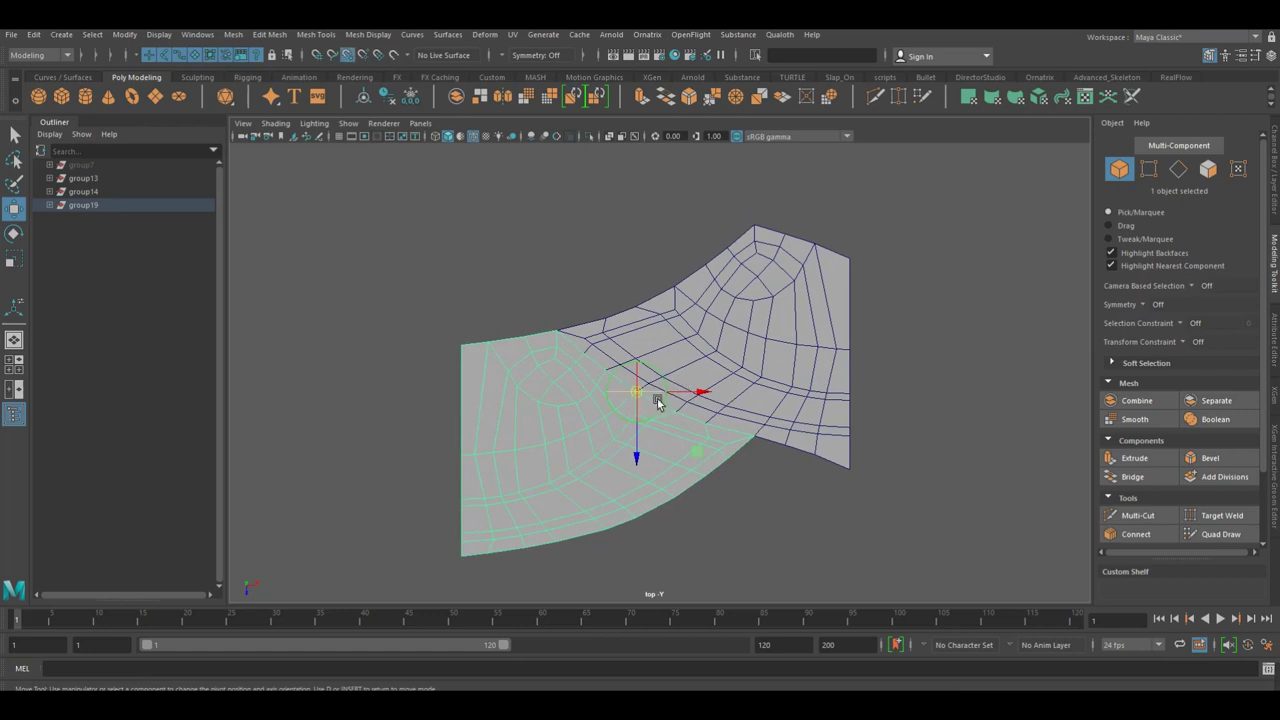
mouse_move(665, 341)
alt+mouse_down()
mouse_move(708, 399)
mouse_move(720, 243)
mouse_move(760, 294)
mouse_move(698, 357)
alt+mouse_up()
key(d)
key(ctrl+z)
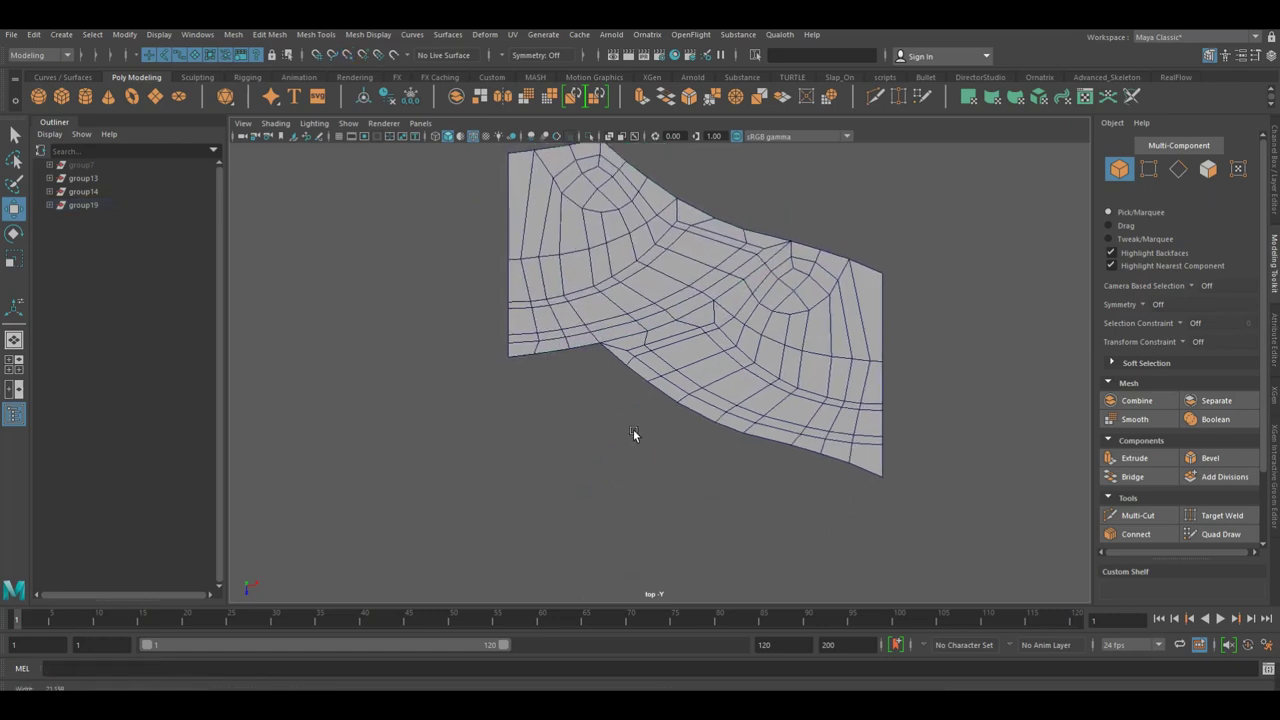
click(720, 271)
key(ctrl+d)
Move the copy below, snap its pivot with D+V, and butt its corner against the upper piece.
mouse_move(720, 399)
mouse_down()
mouse_move(716, 618)
mouse_move(657, 370)
mouse_up()
key(d)
key(v)
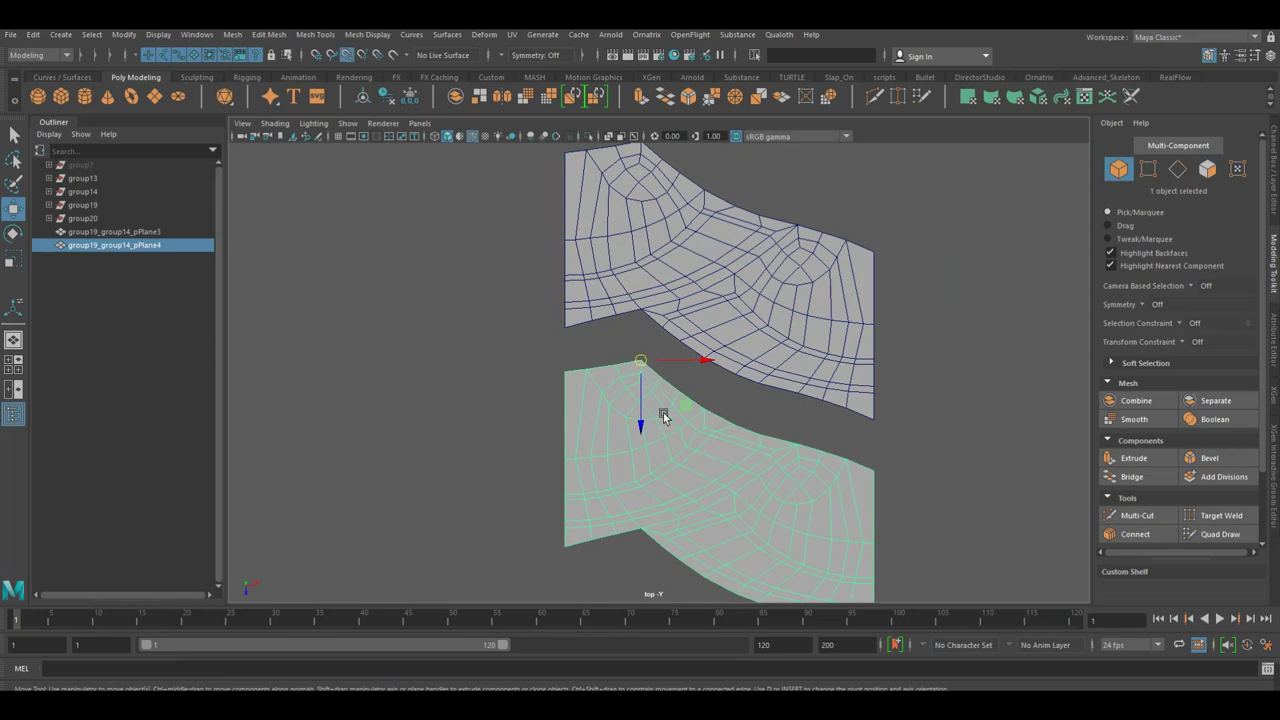
drag(654, 370, 655, 316)
scroll(795, 350, up, 2)
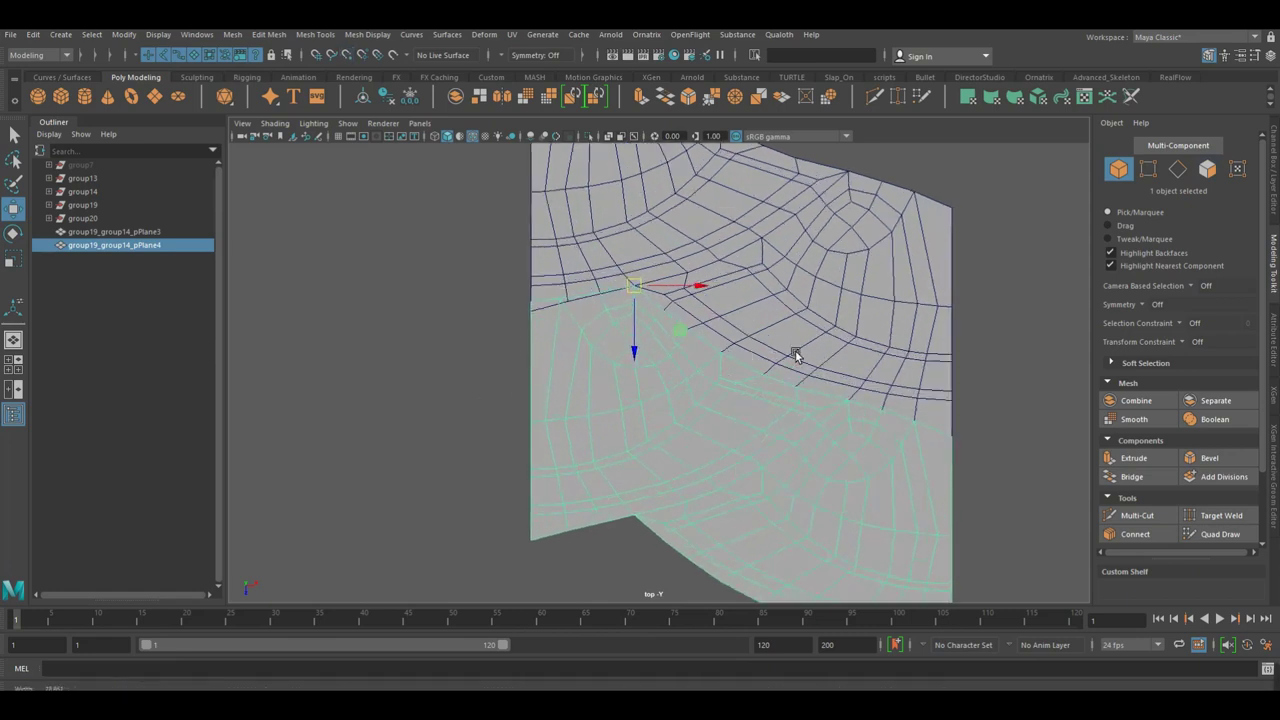
scroll(557, 384, up, 2)
scroll(557, 389, up, 2)
Slide the left-edge vertex right to close the seam, then select the lower plane.
right_drag(688, 350, 615, 330)
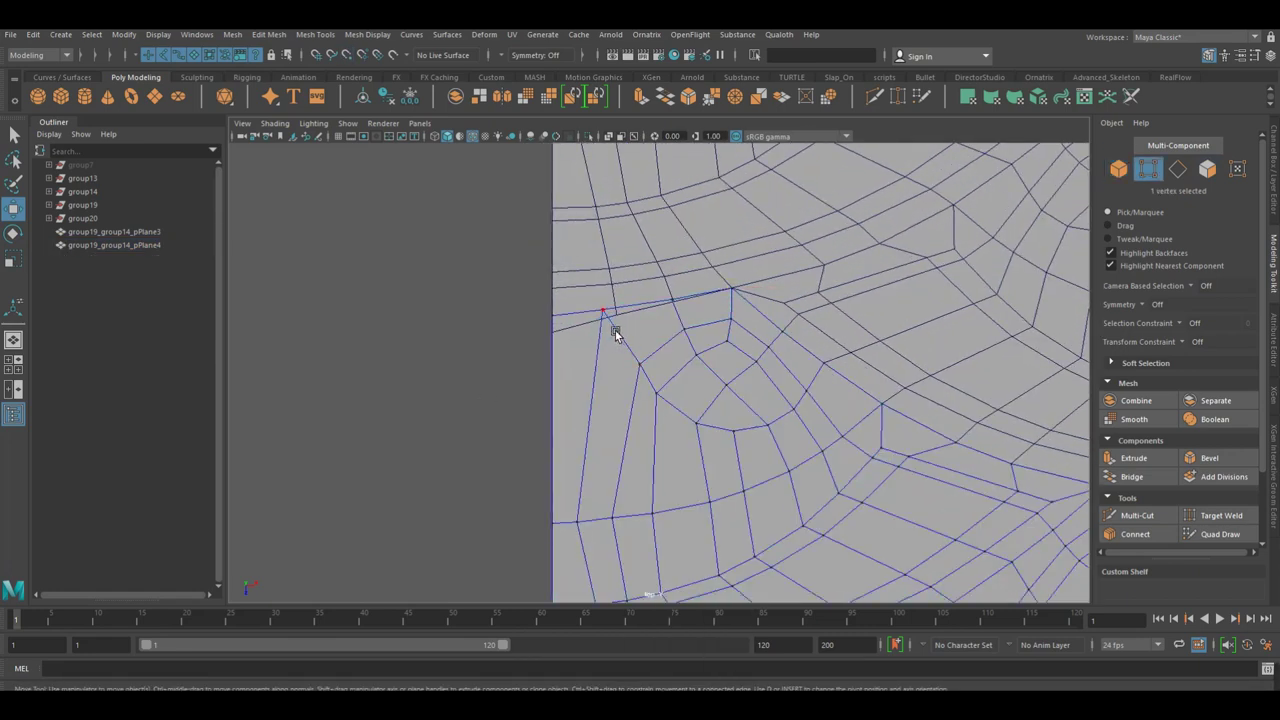
click(571, 325)
drag(568, 322, 723, 307)
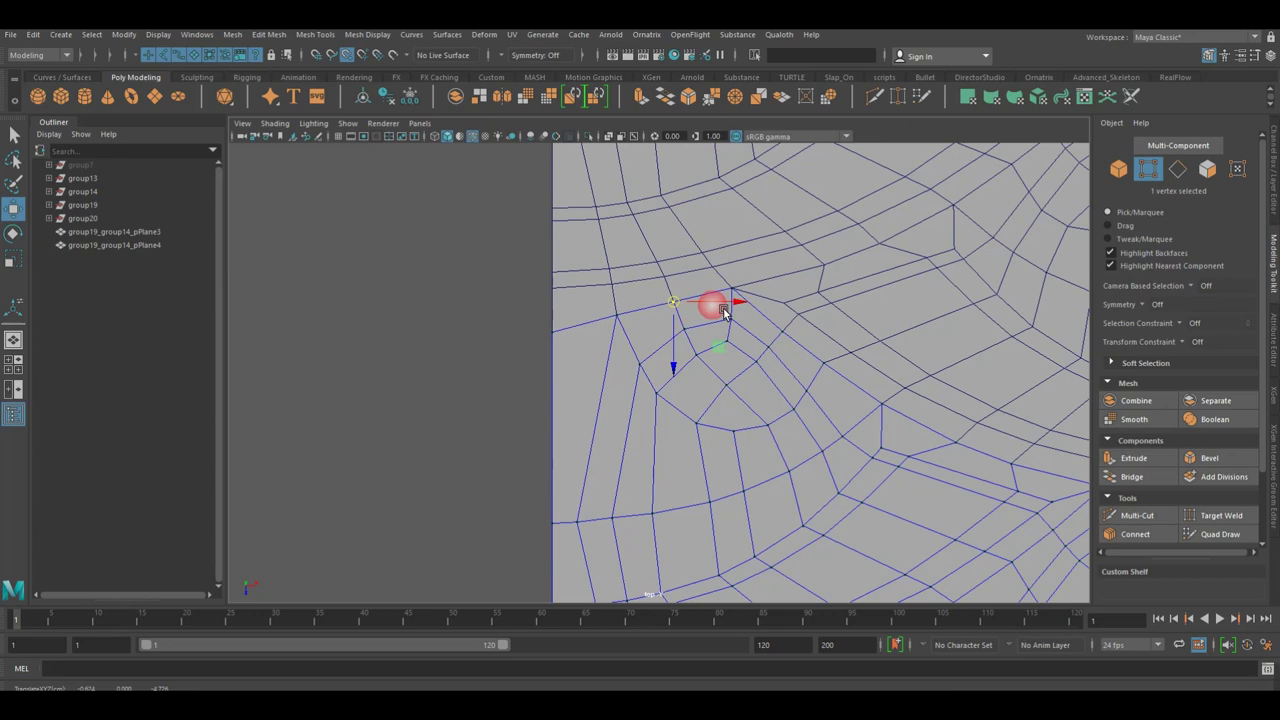
scroll(781, 281, down, 2)
key(F8)
scroll(657, 402, down, 3)
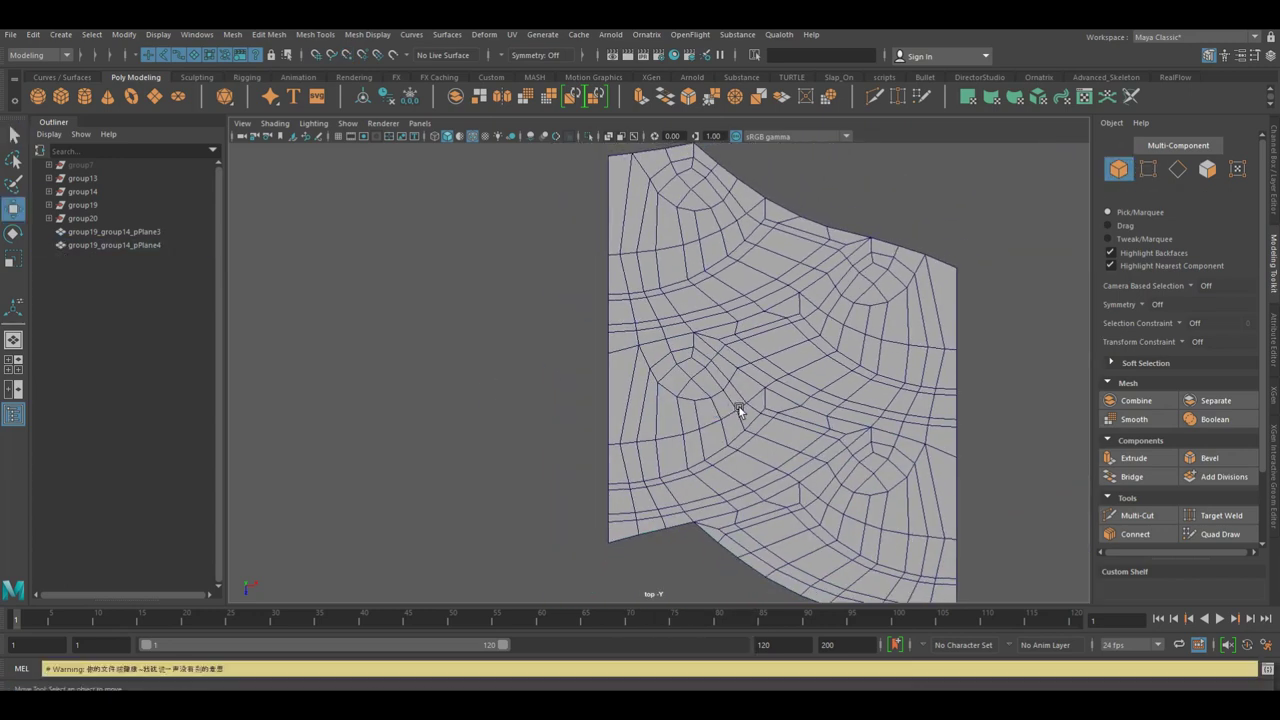
scroll(700, 410, down, 2)
click(722, 428)
scroll(650, 415, down, 2)
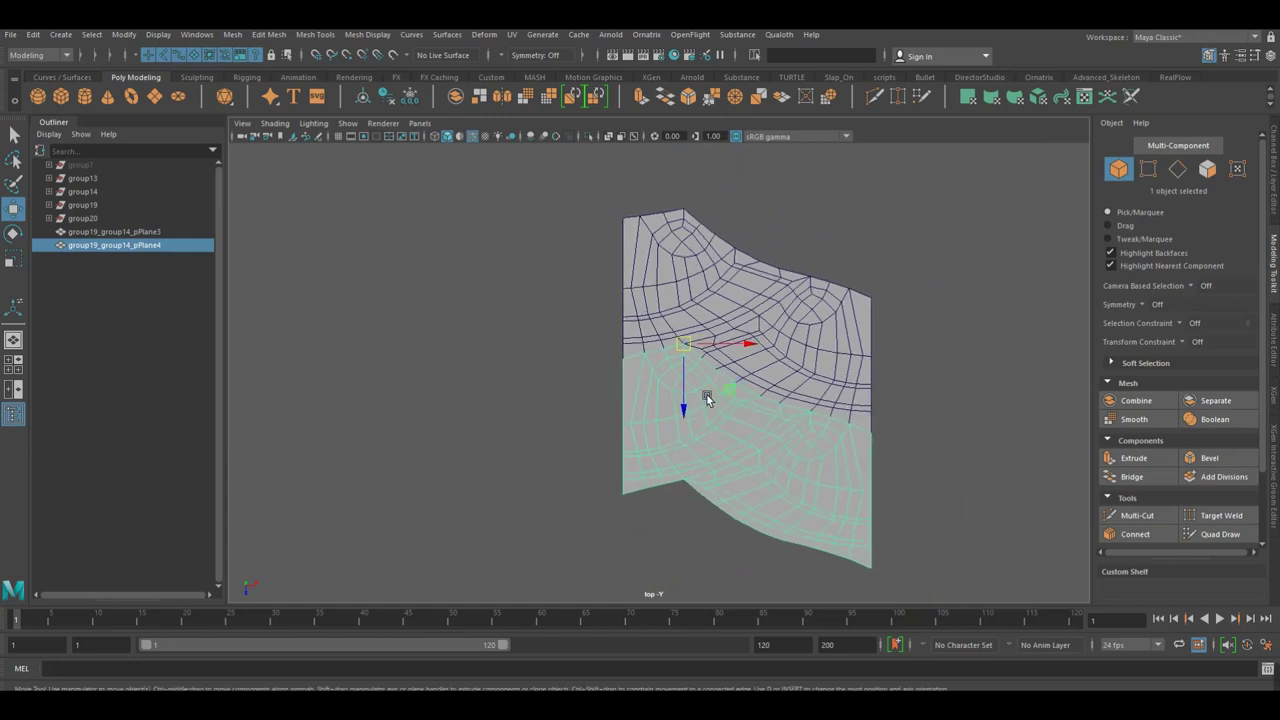
Snap the plane's pivot to its bottom edge vertex and snap it onto the other plane's edge.
mouse_move(694, 400)
mouse_down()
mouse_move(686, 286)
mouse_move(712, 148)
mouse_up()
alt+middle_drag(712, 148, 682, 412)
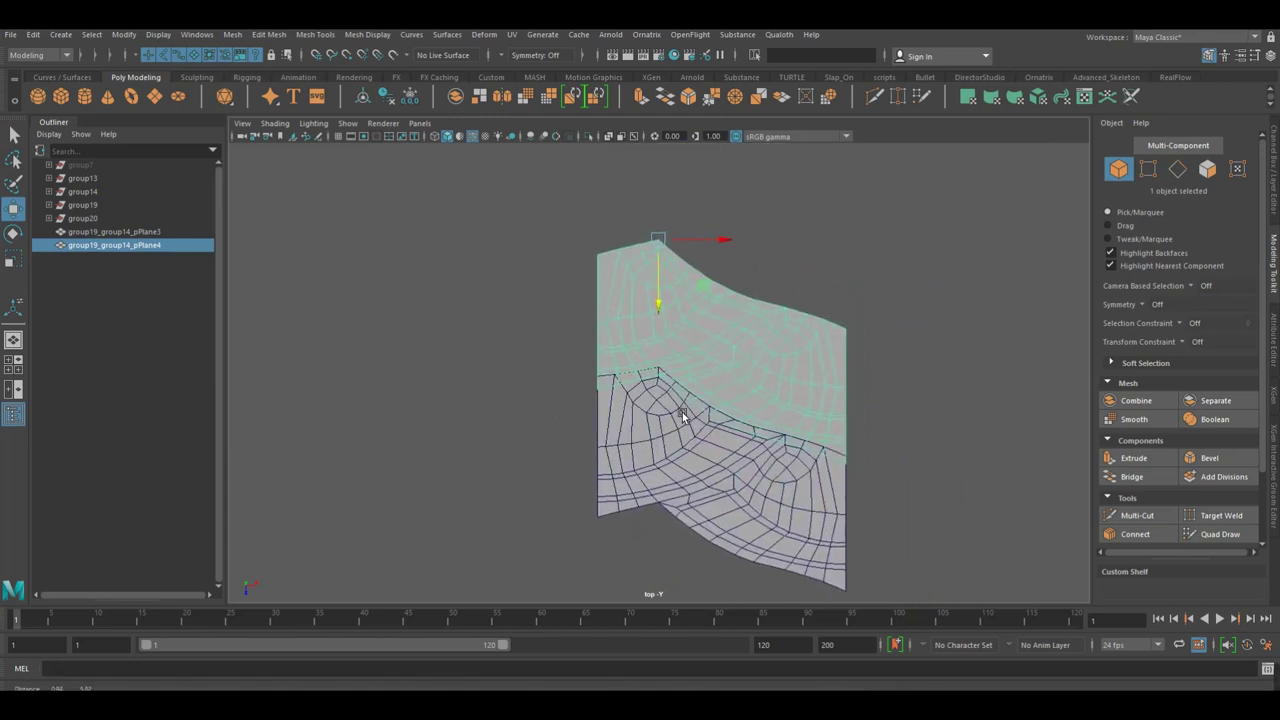
scroll(690, 310, up, 2)
mouse_move(668, 279)
mouse_down()
mouse_move(674, 229)
mouse_move(674, 243)
mouse_up()
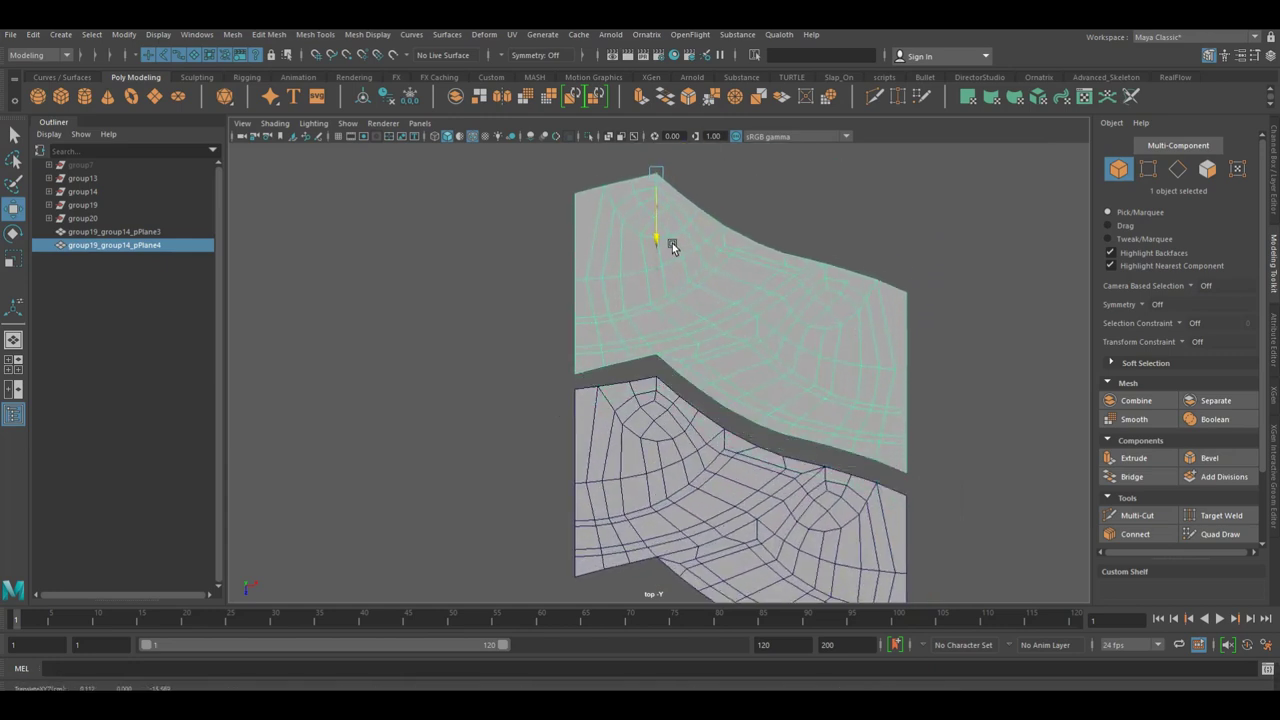
key(d)
key(v)
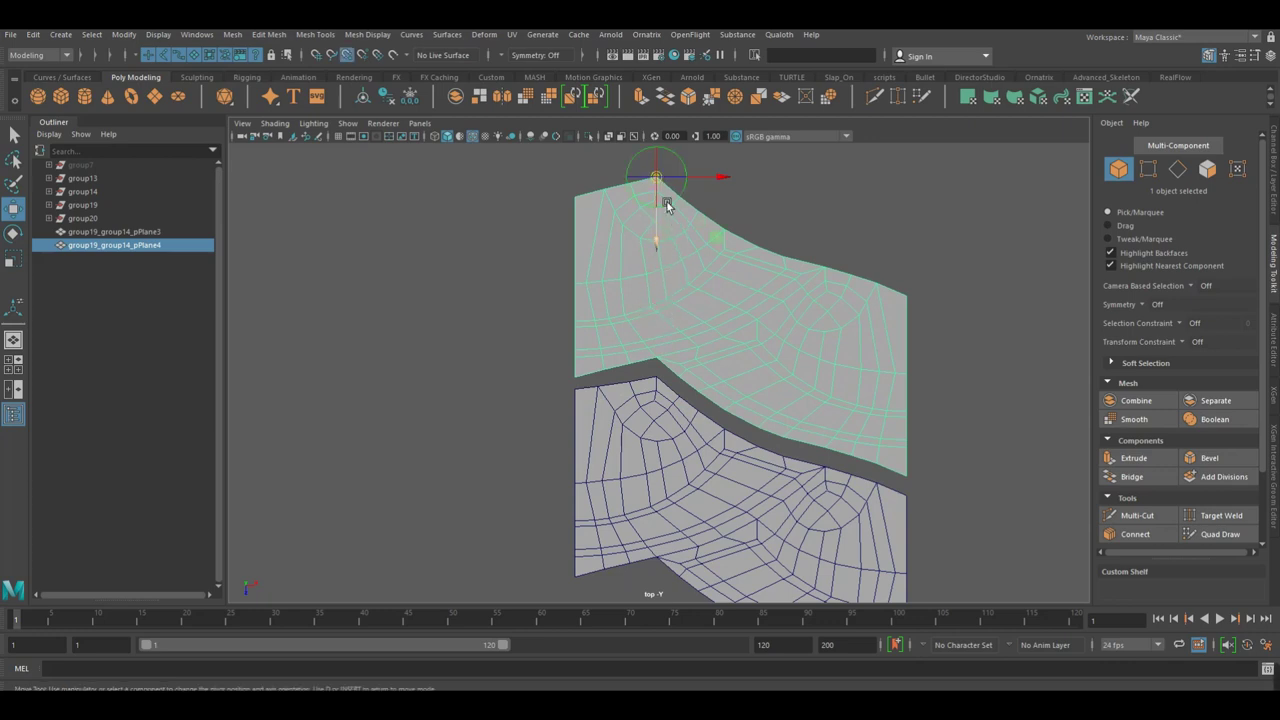
drag(664, 190, 670, 363)
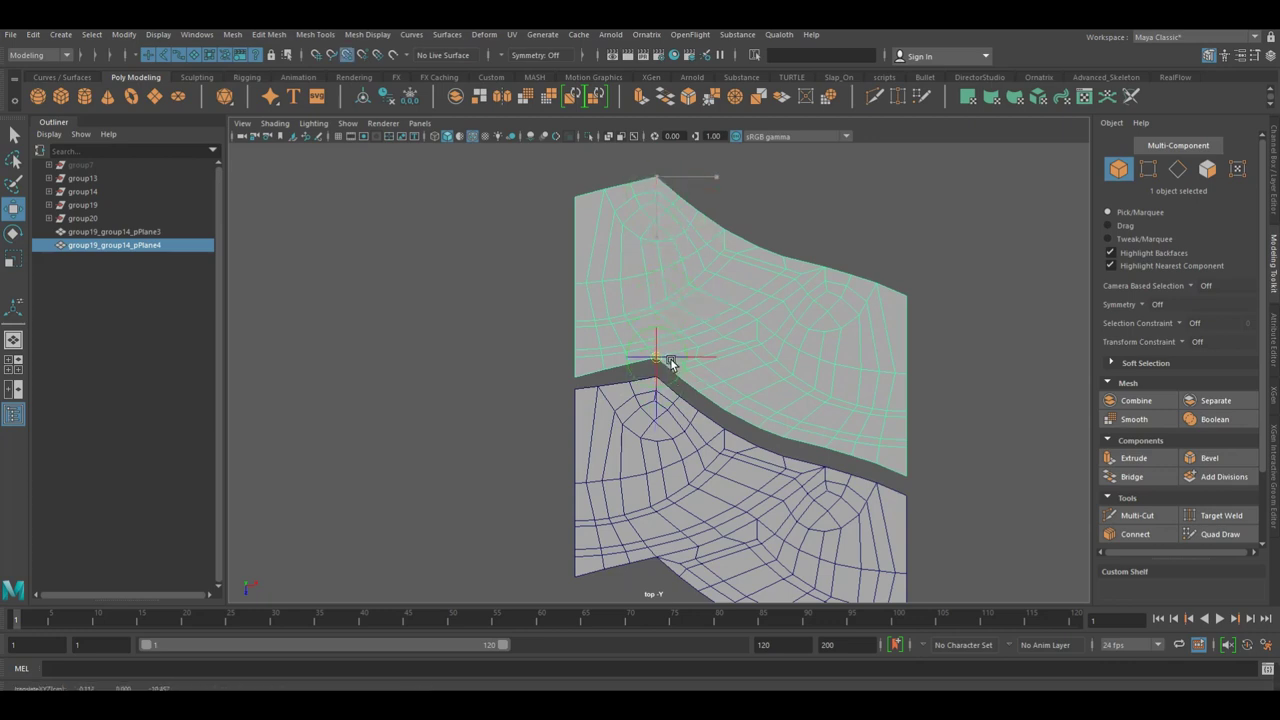
drag(670, 363, 670, 371)
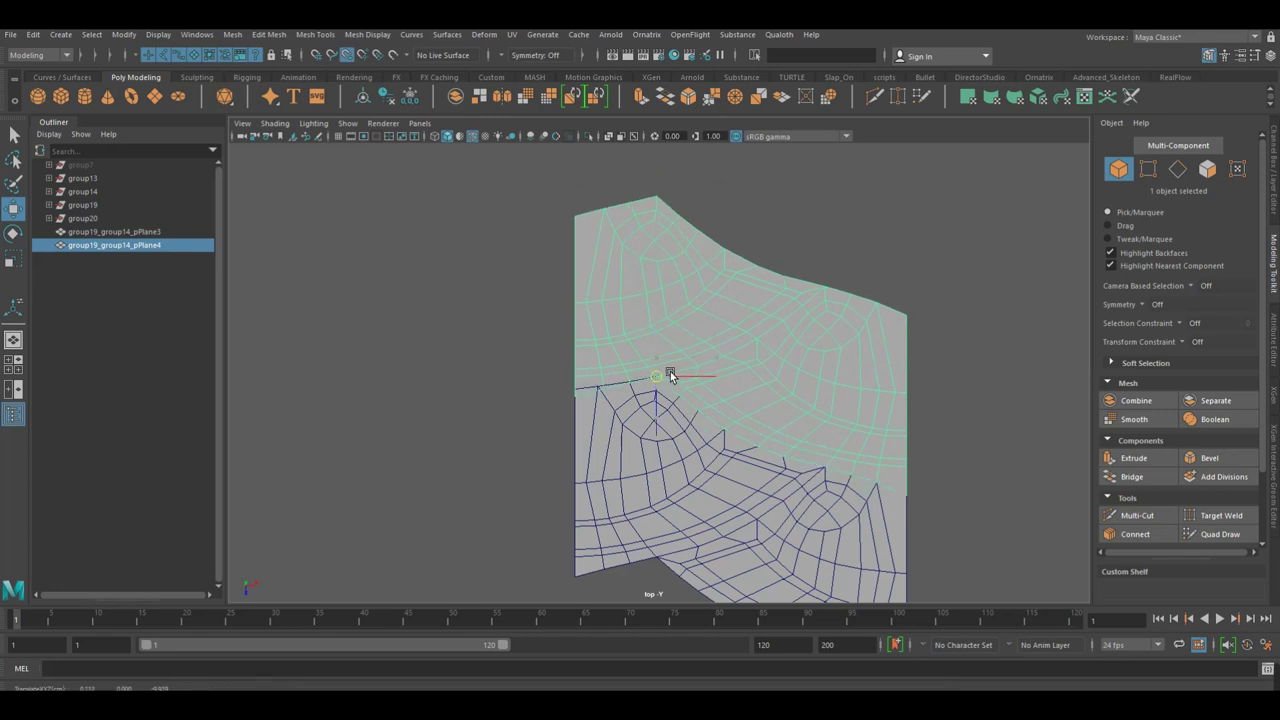
scroll(740, 406, up, 3)
alt+middle_drag(740, 406, 846, 374)
Pull the left-edge seam vertex down onto the seam.
right_click(634, 330)
click(575, 328)
click(670, 373)
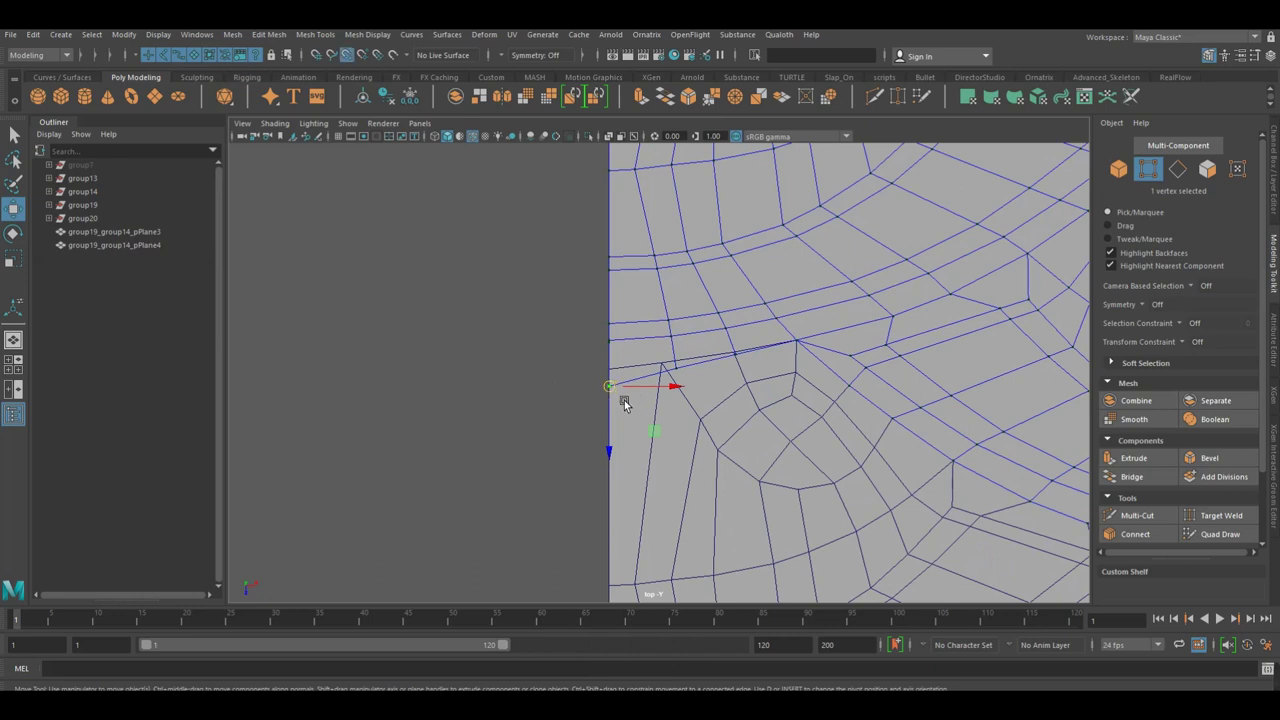
key(F8)
right_click(630, 347)
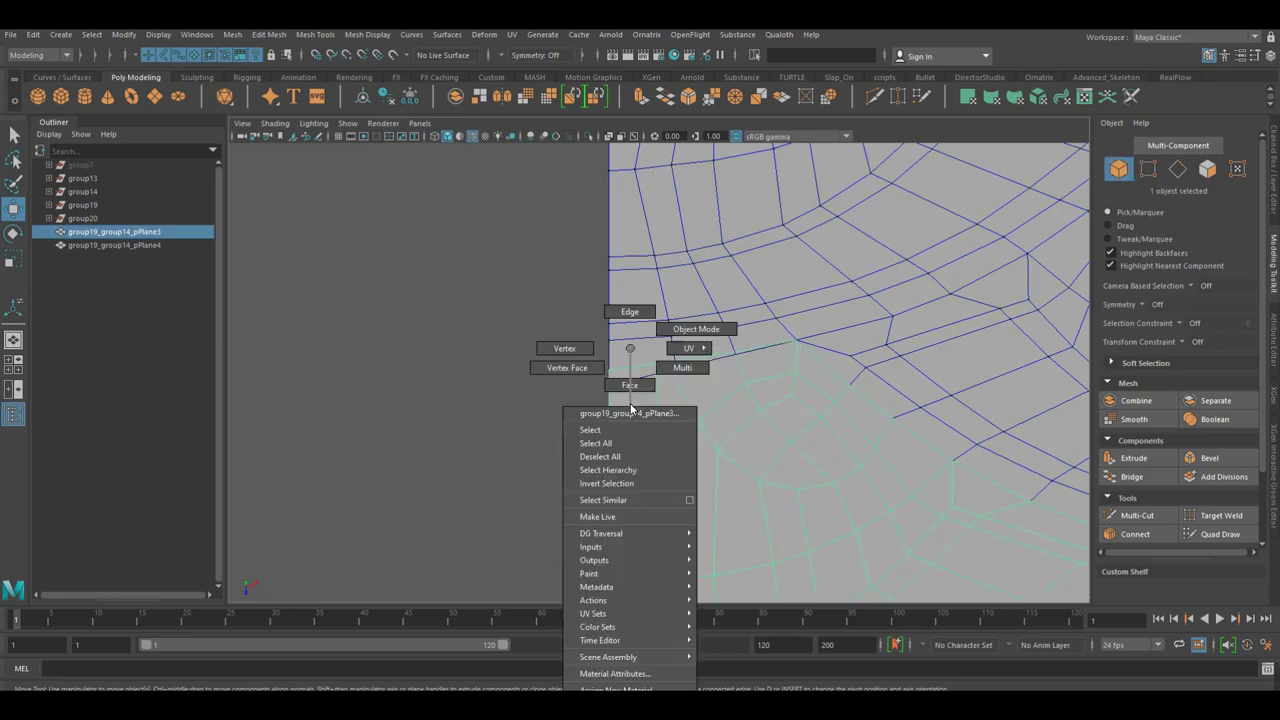
click(566, 349)
click(620, 374)
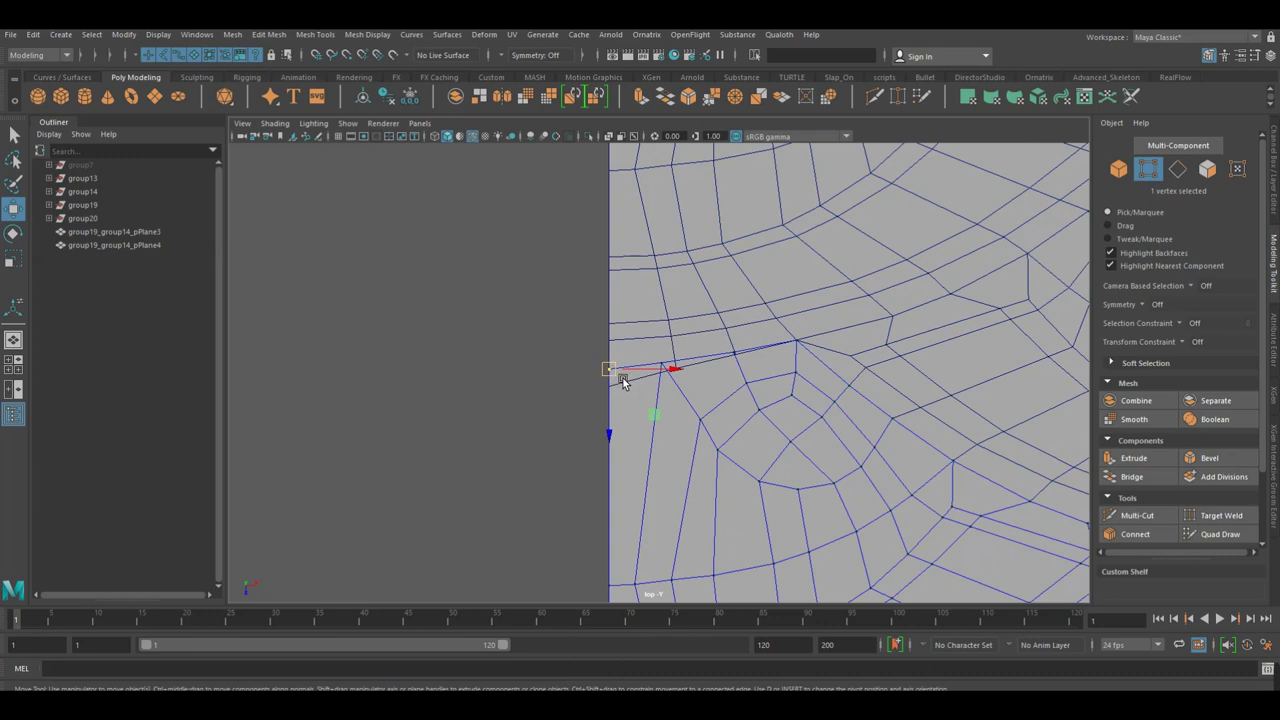
drag(620, 374, 620, 386)
Point-snap the next seam vertex onto its neighbour, then frame the plane in object mode.
click(663, 366)
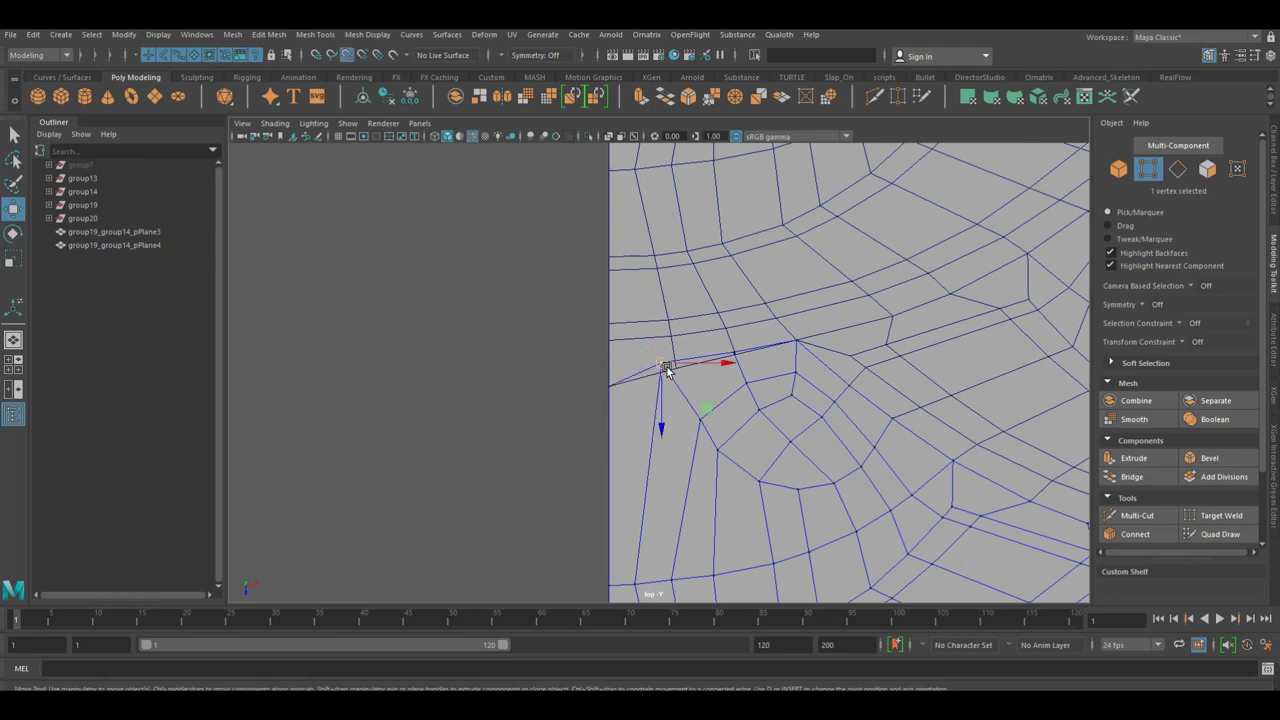
key(v)
middle_drag(677, 369, 678, 370)
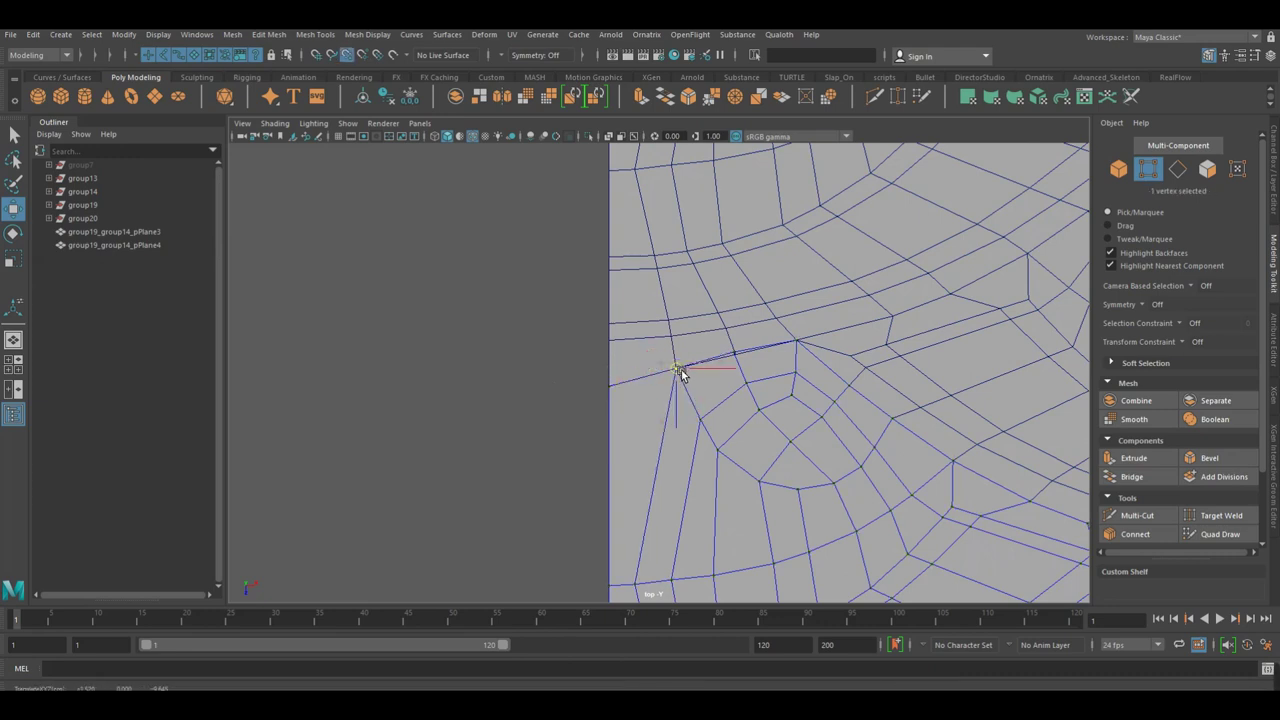
click(746, 356)
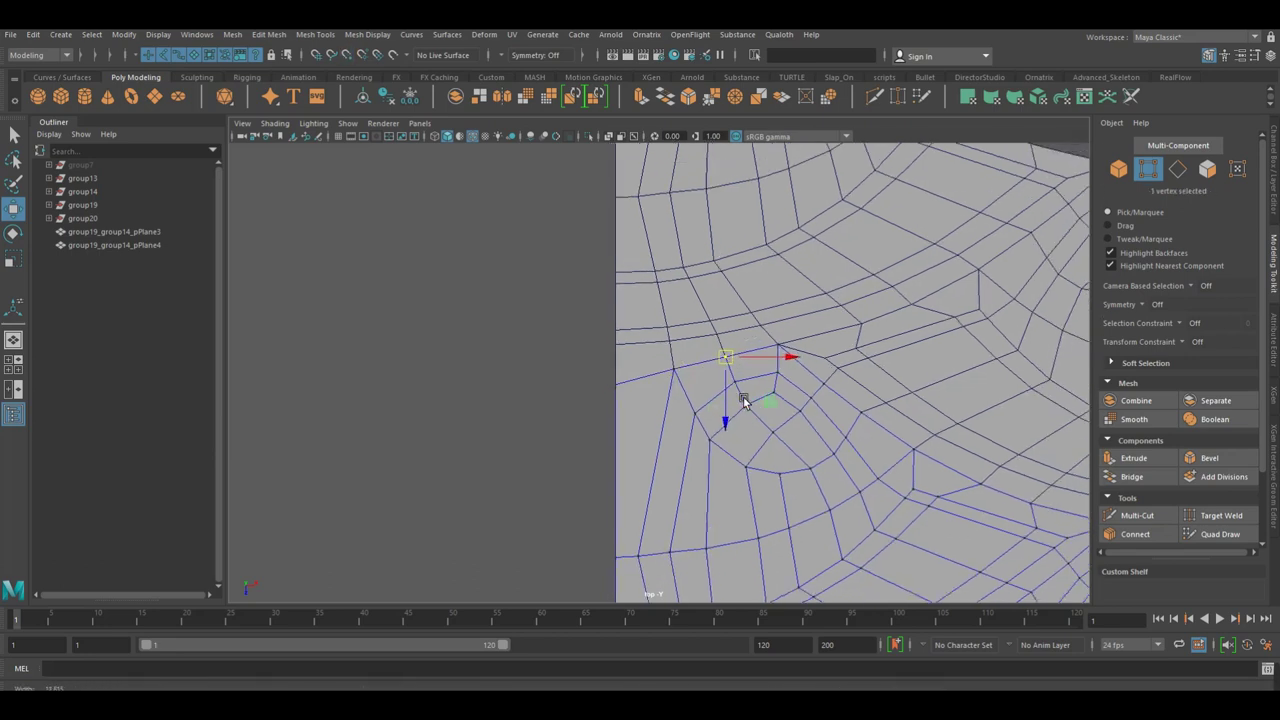
scroll(662, 360, down, 3)
right_drag(662, 360, 734, 329)
key(f)
click(646, 428)
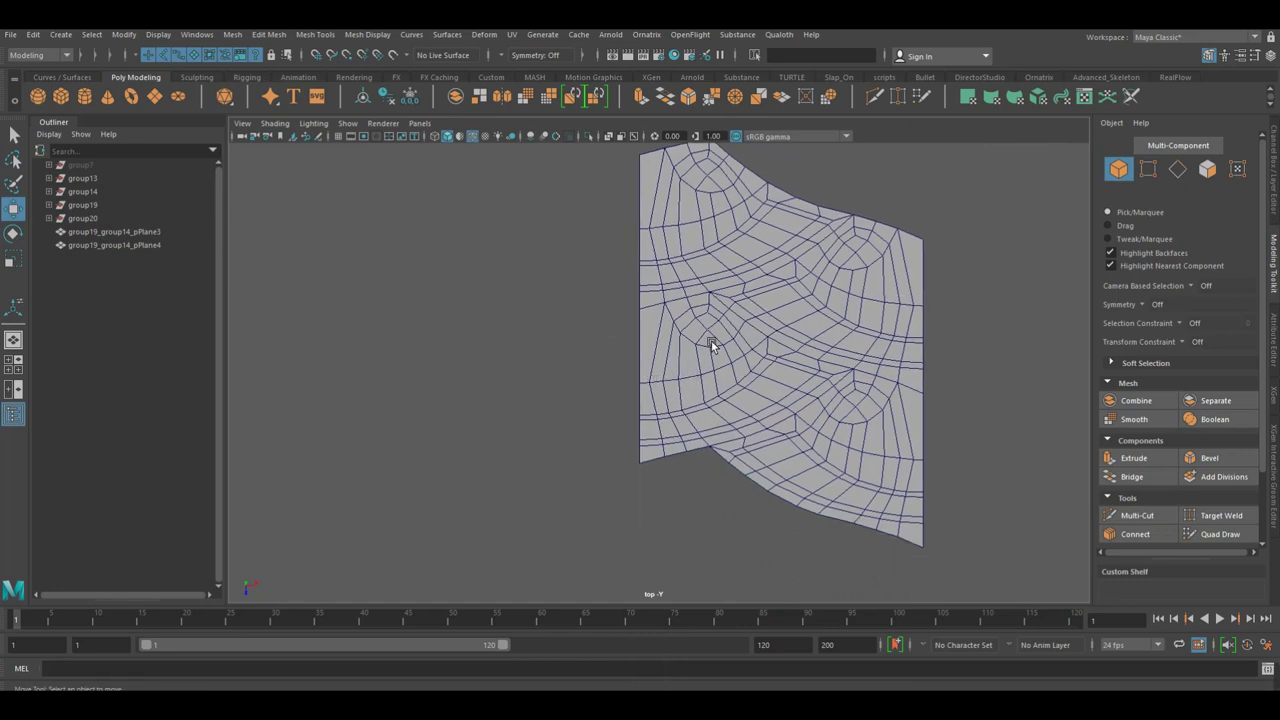
Move pPlane4 below the other mesh, set its pivot to the top corner, then delete it.
click(700, 291)
click(713, 216)
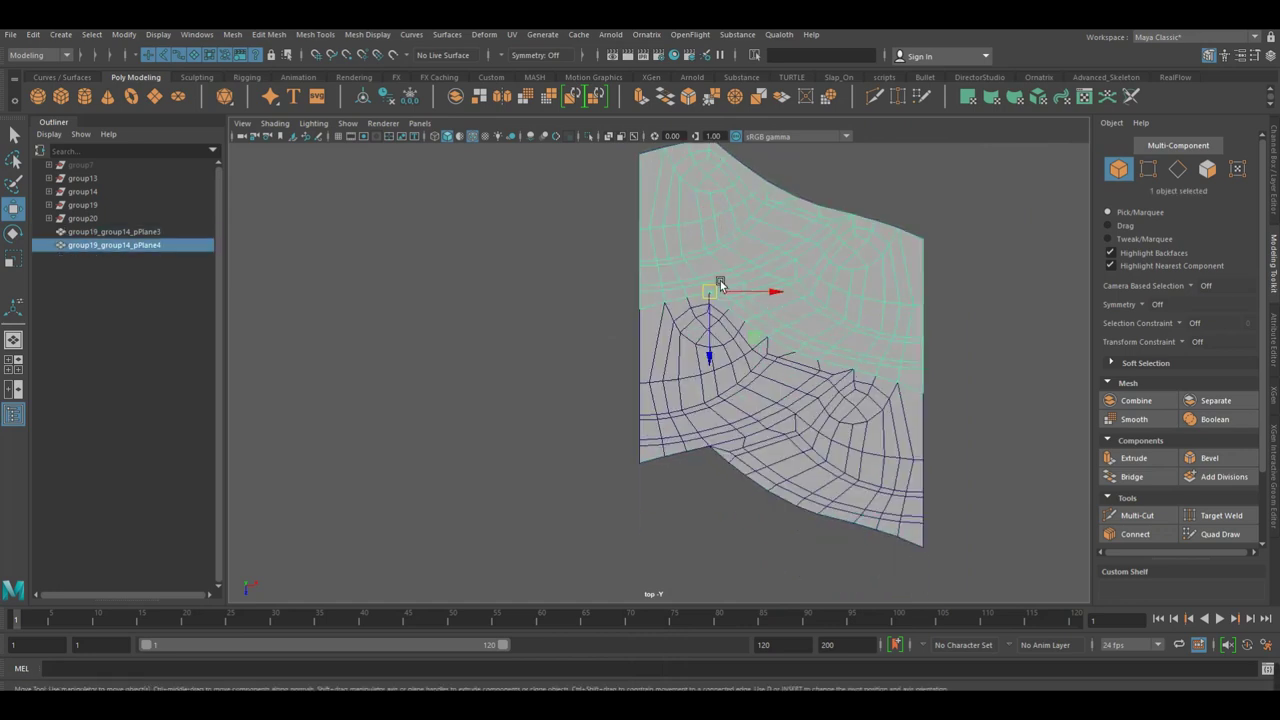
mouse_move(720, 311)
mouse_down()
mouse_move(721, 398)
mouse_move(769, 519)
mouse_up()
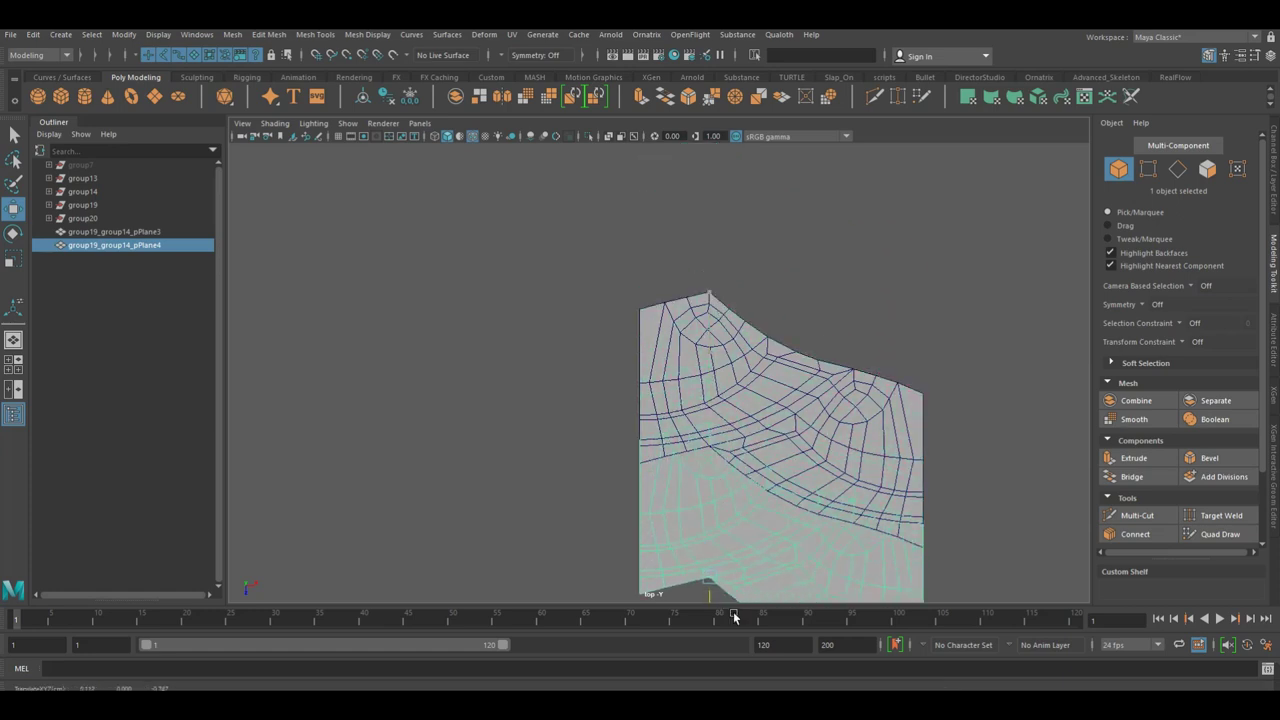
alt+middle_drag(769, 518, 776, 448)
key(d)
drag(726, 541, 726, 384)
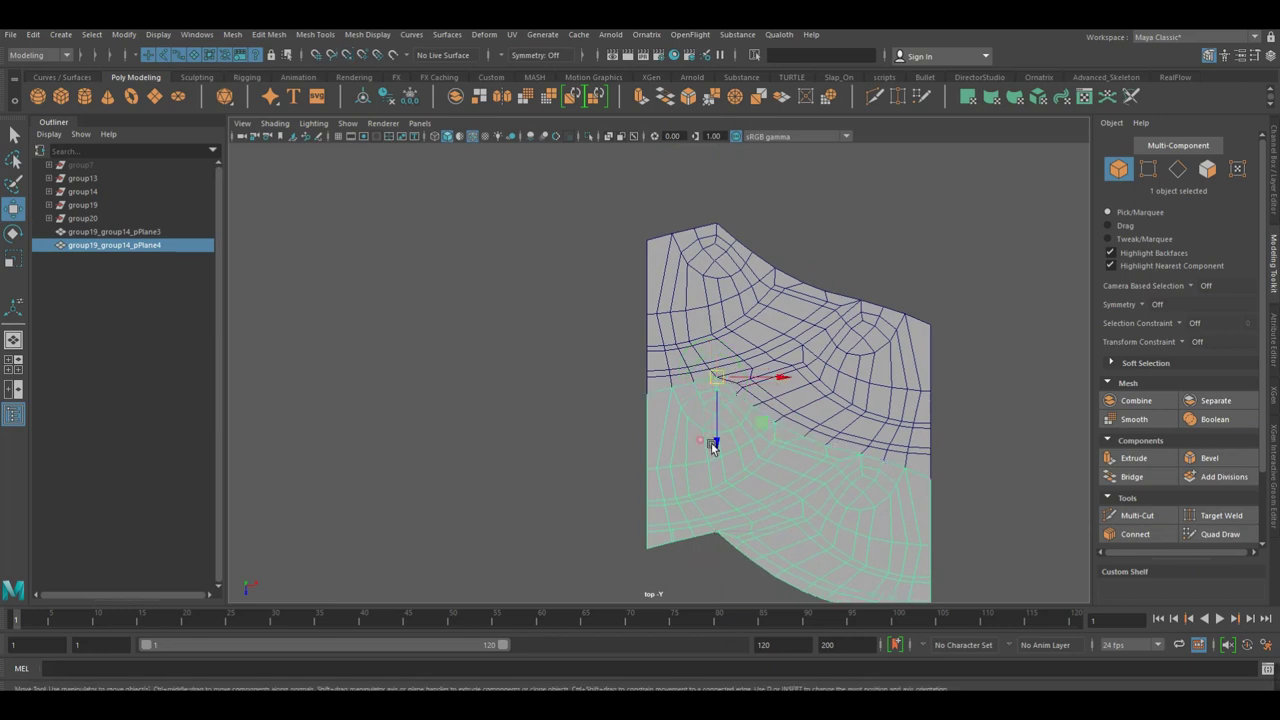
key(Delete)
Save the scene and restore pPlane4 by undoing its deletion.
click(737, 340)
key(ctrl+s)
key(ctrl+z)
key(ctrl+z)
click(598, 439)
Select pPlane4 and reframe the view around the seam.
scroll(766, 429, up, 2)
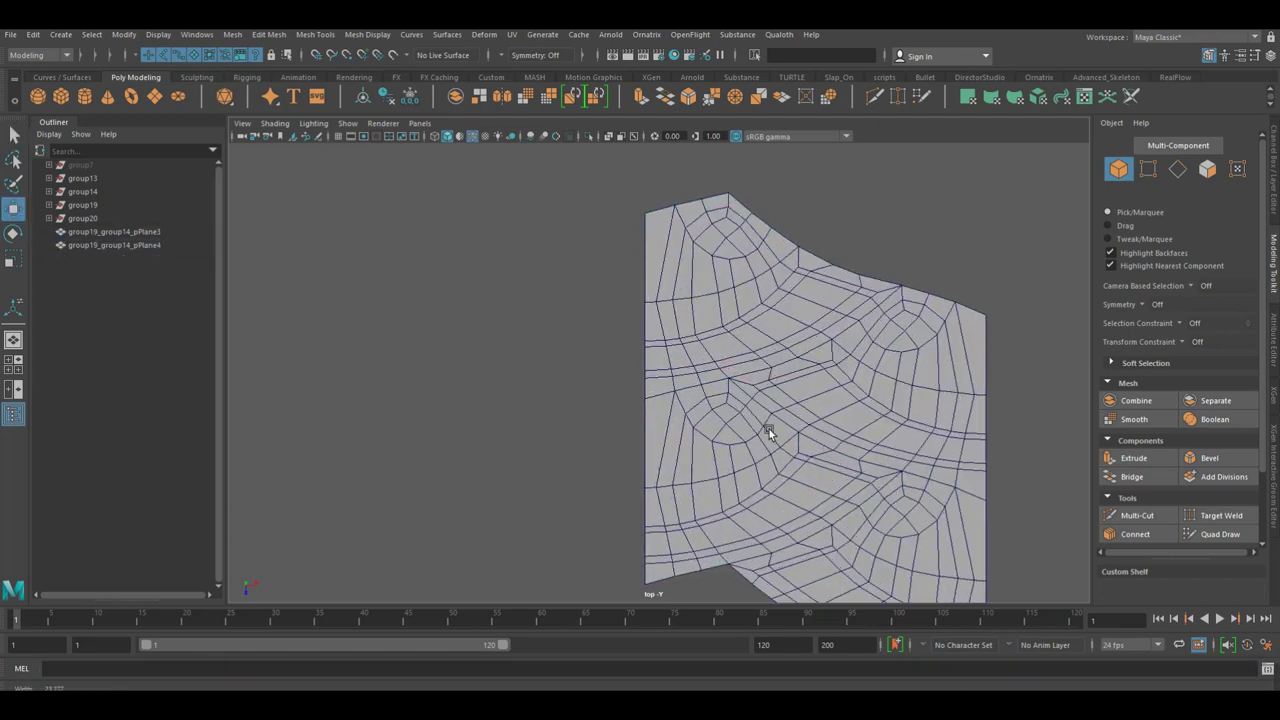
scroll(766, 429, up, 2)
click(730, 373)
scroll(742, 388, up, 2)
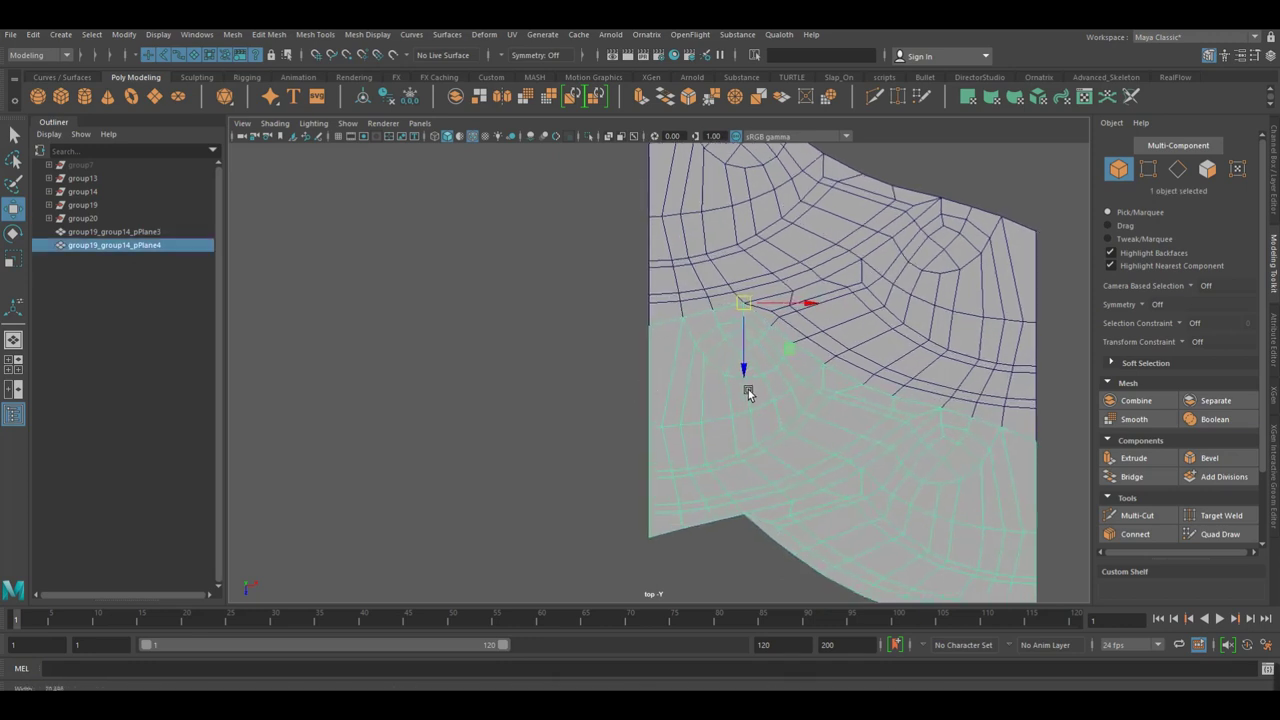
scroll(780, 355, up, 1)
alt+middle_drag(805, 328, 663, 334)
alt+right_drag(663, 334, 740, 325)
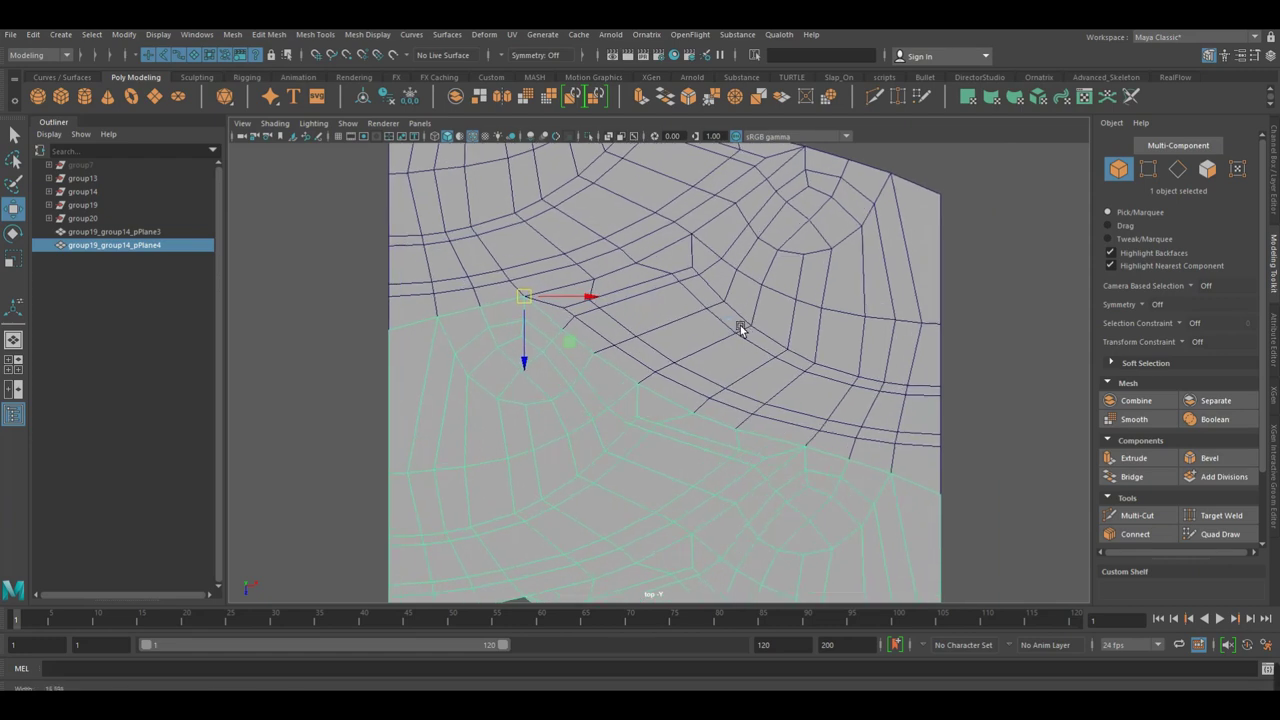
alt+middle_drag(740, 325, 744, 357)
Combine pPlane3 and pPlane4 into the single mesh pPlane5.
shift+click(447, 395)
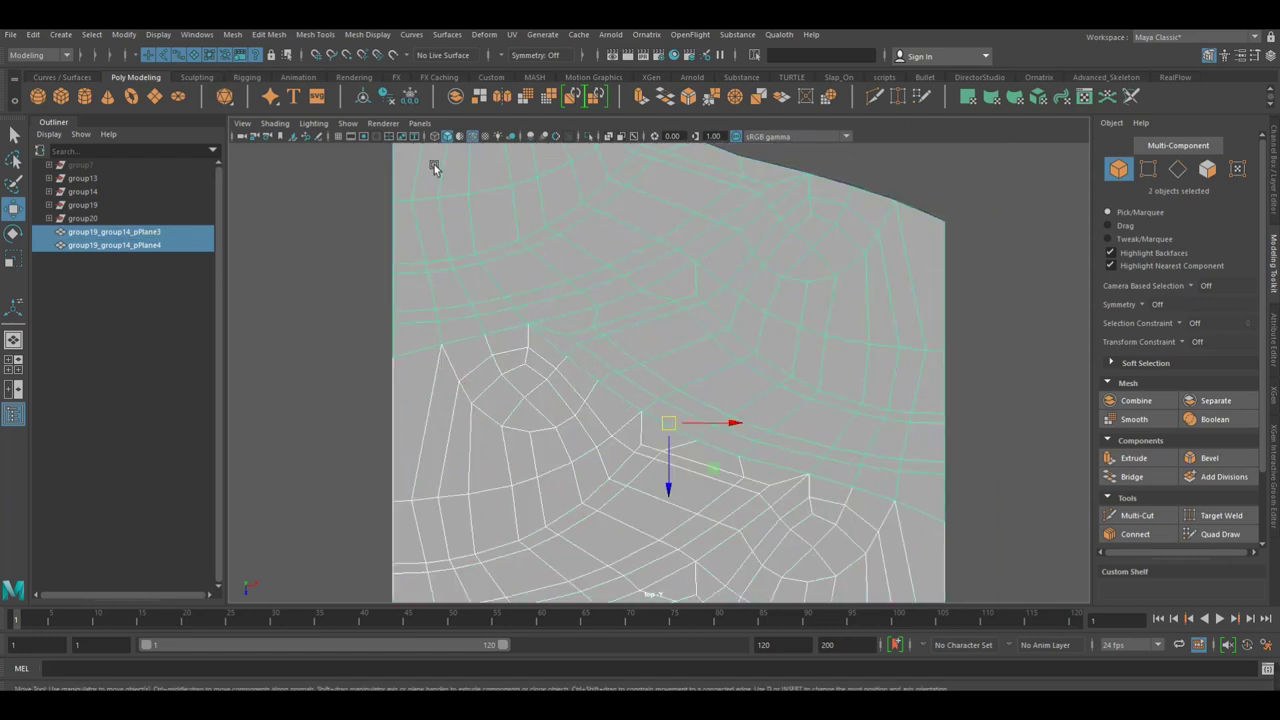
click(458, 97)
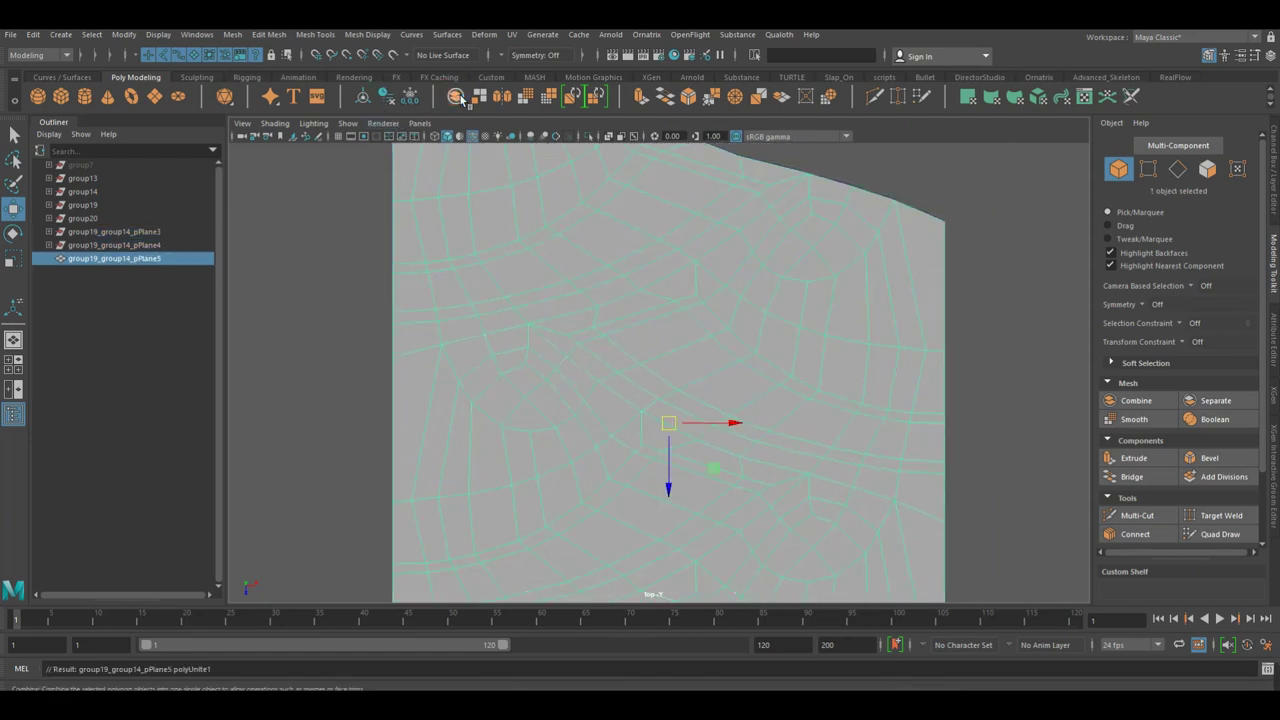
right_drag(398, 330, 340, 326)
Select the left-side seam vertices and merge them.
drag(367, 352, 410, 368)
shift+click(441, 347)
shift+click(500, 344)
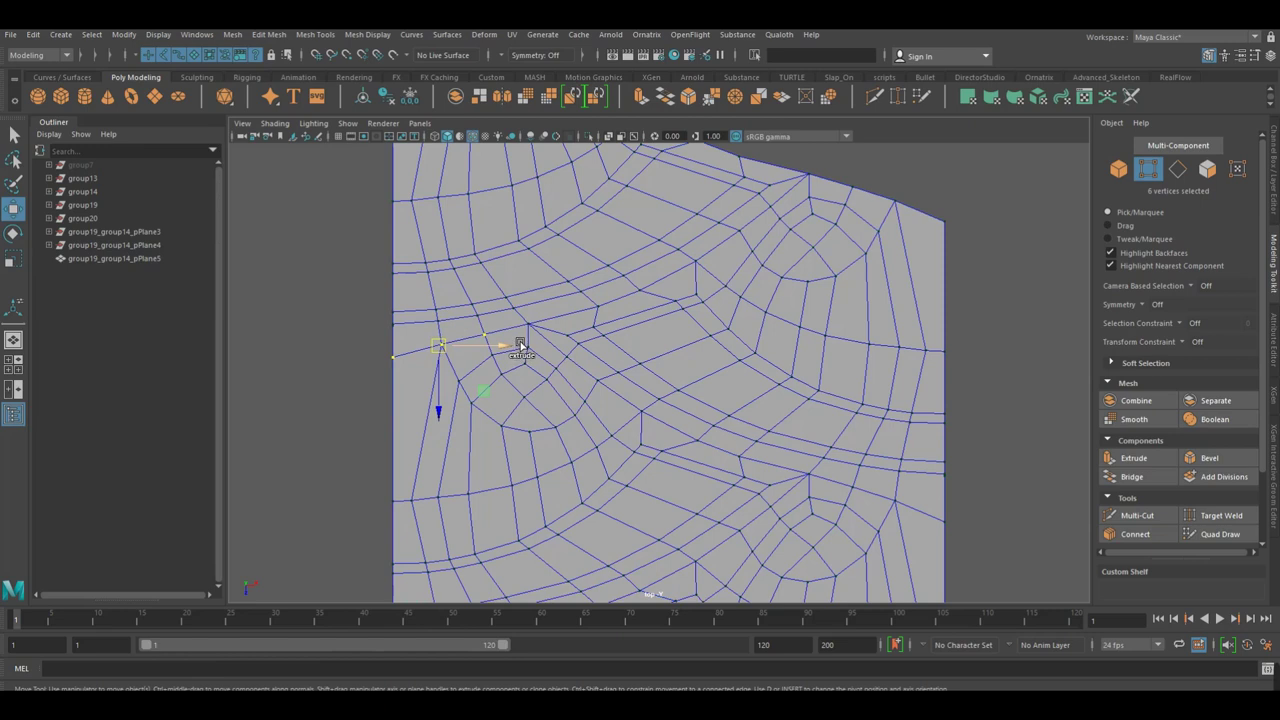
shift+click(545, 327)
shift+click(567, 336)
mouse_move(567, 338)
shift+right_down()
mouse_move(567, 306)
mouse_move(615, 290)
mouse_move(597, 281)
shift+right_up()
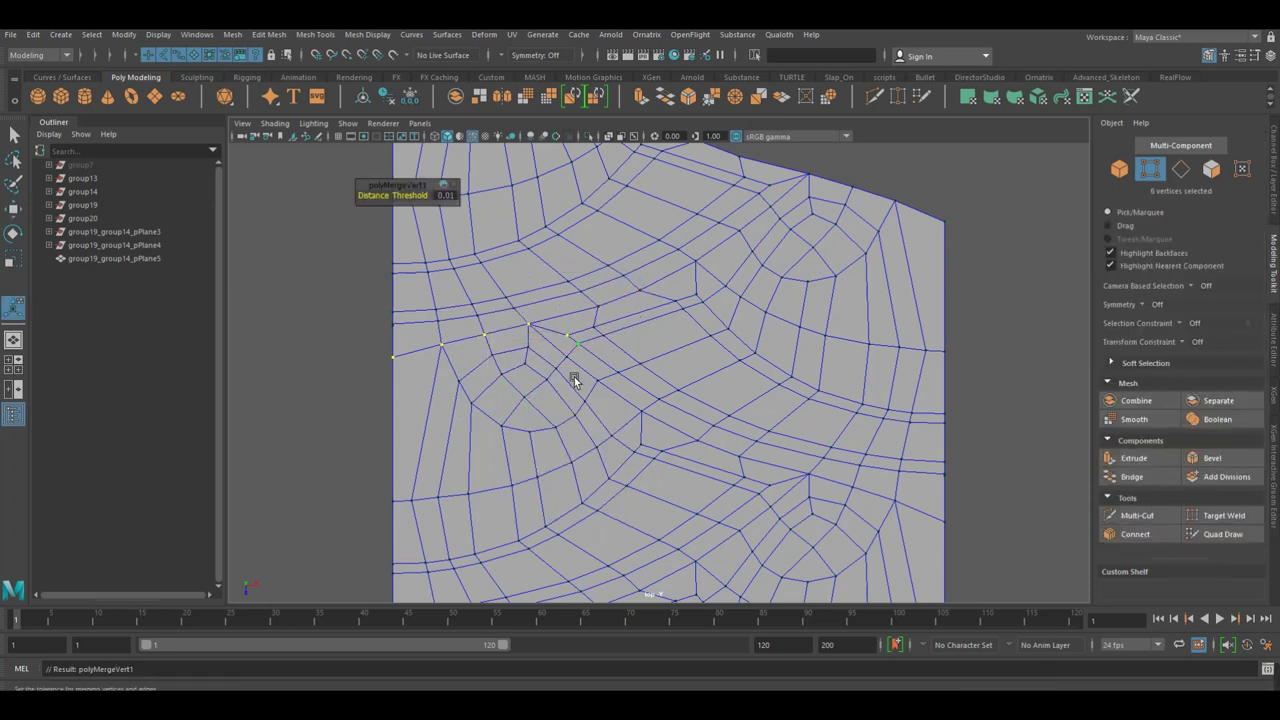
Box-select the remaining seam vertices on the right and merge them at 0.01 threshold.
scroll(574, 377, up, 2)
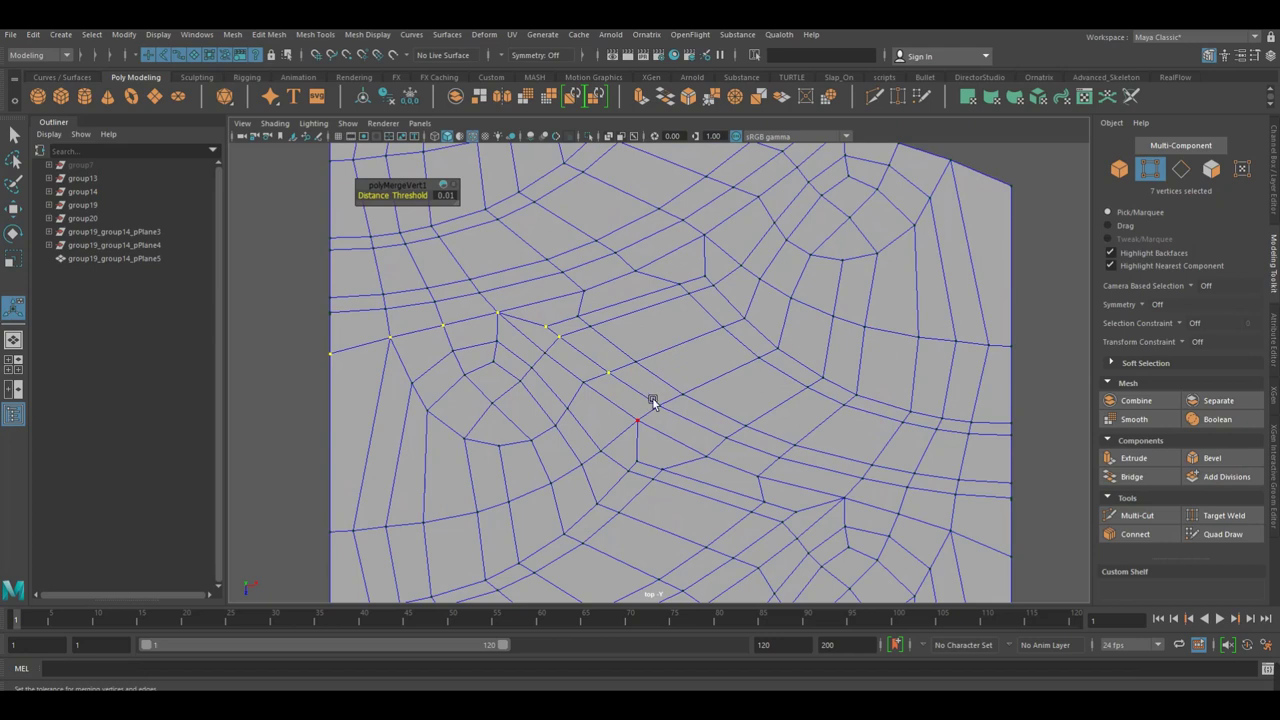
drag(708, 441, 760, 440)
alt+middle_drag(811, 473, 723, 417)
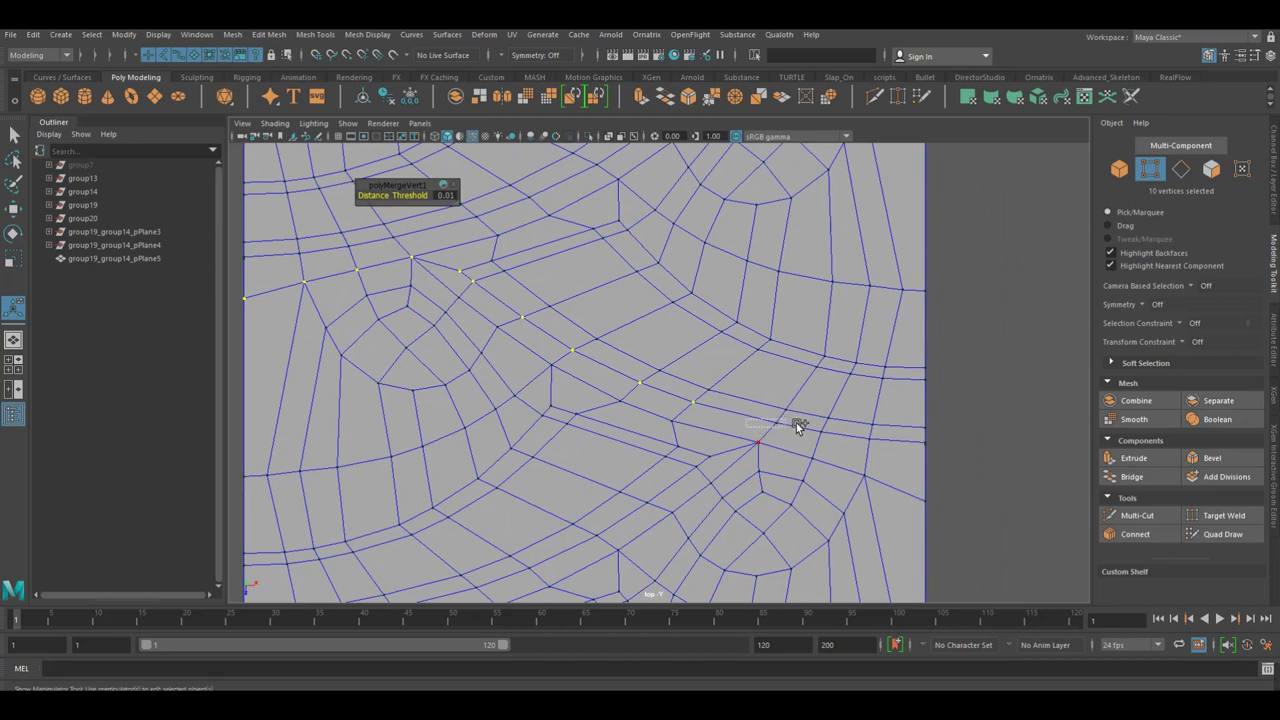
mouse_move(802, 437)
mouse_down()
mouse_move(944, 440)
mouse_move(892, 439)
mouse_up()
shift+right_drag(868, 443, 871, 365)
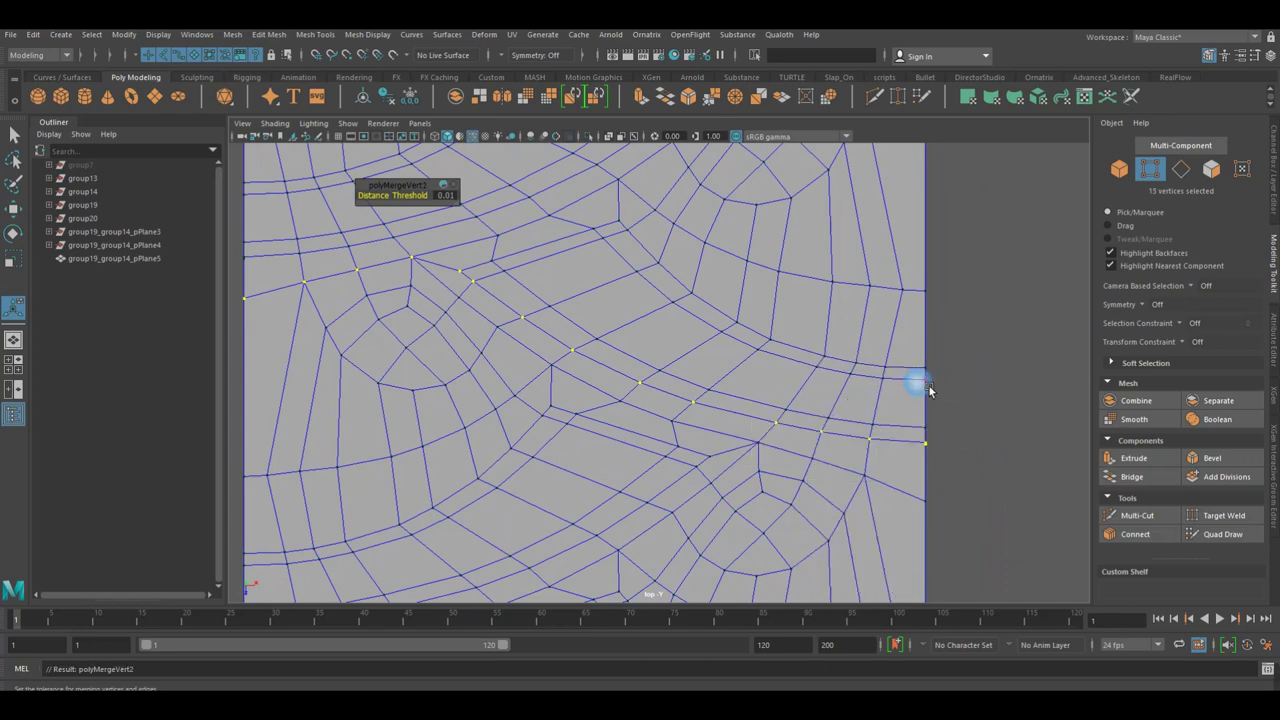
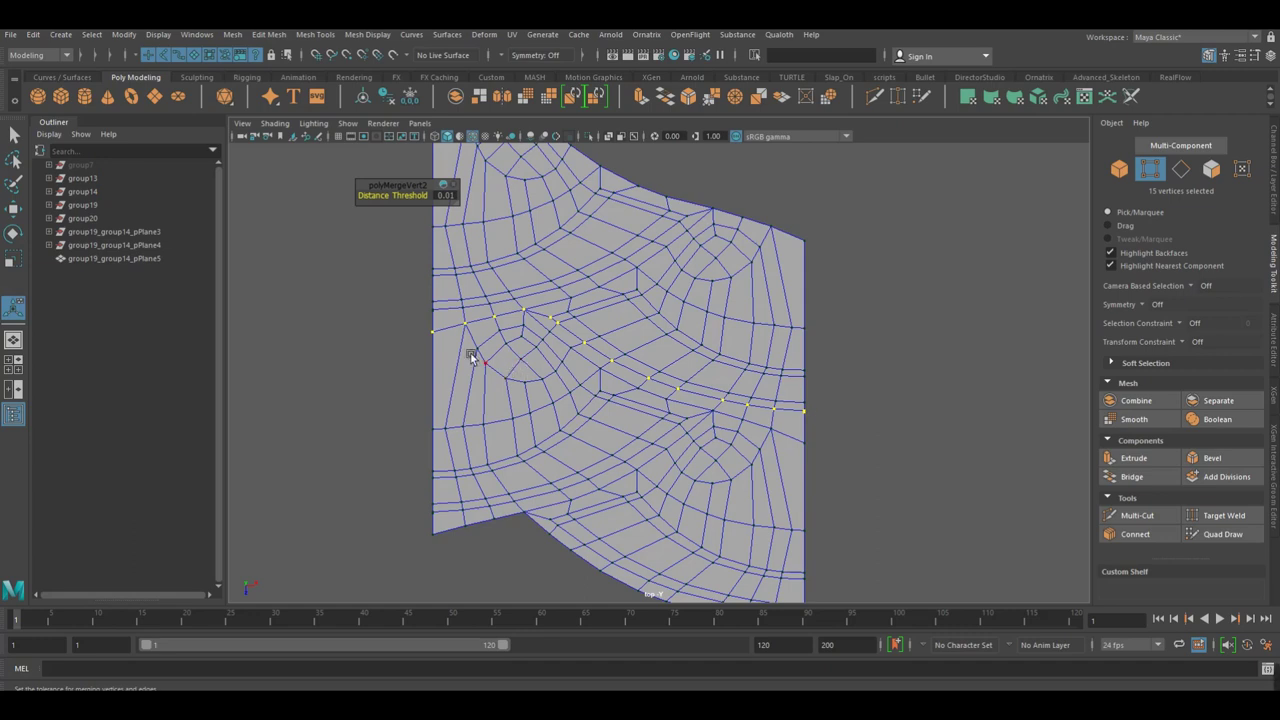
Zoom in on the seam and merge the remaining seam vertices with a 0.01 threshold.
mouse_move(466, 360)
alt+right_down()
mouse_move(720, 363)
mouse_move(594, 359)
alt+right_up()
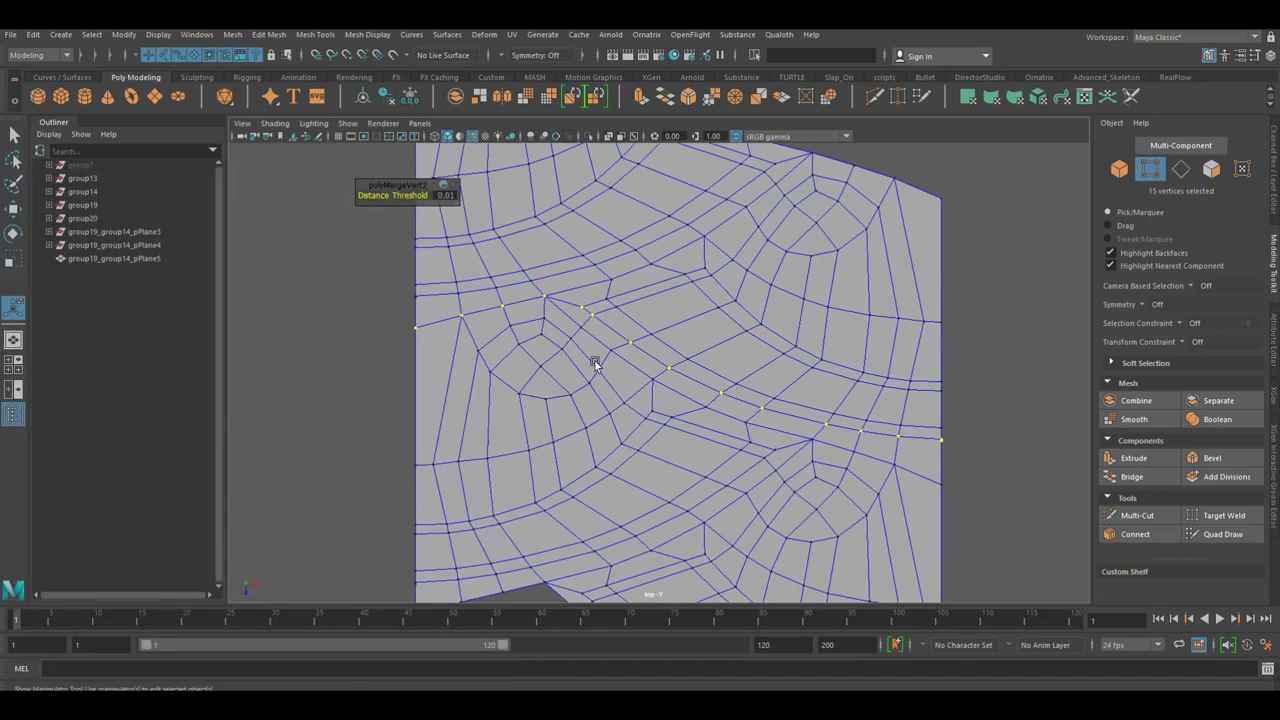
scroll(594, 359, up, 2)
drag(545, 338, 573, 313)
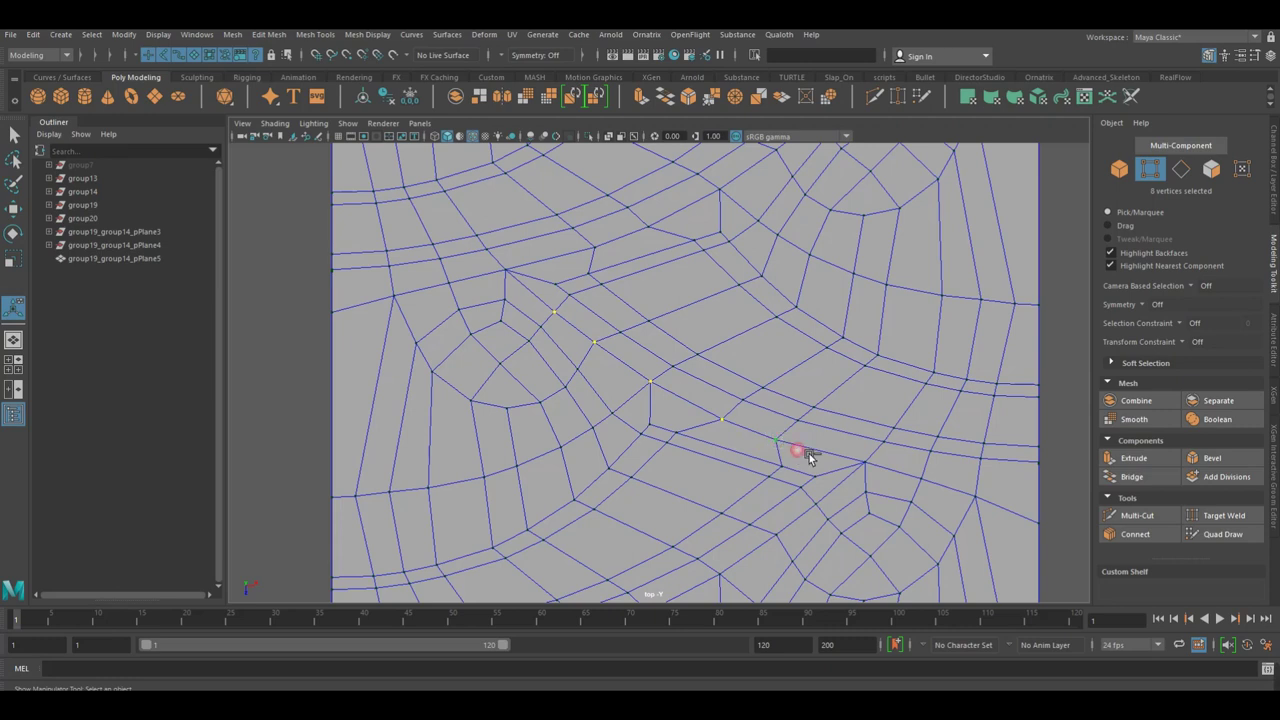
shift+drag(876, 471, 943, 497)
shift+right_drag(943, 443, 971, 380)
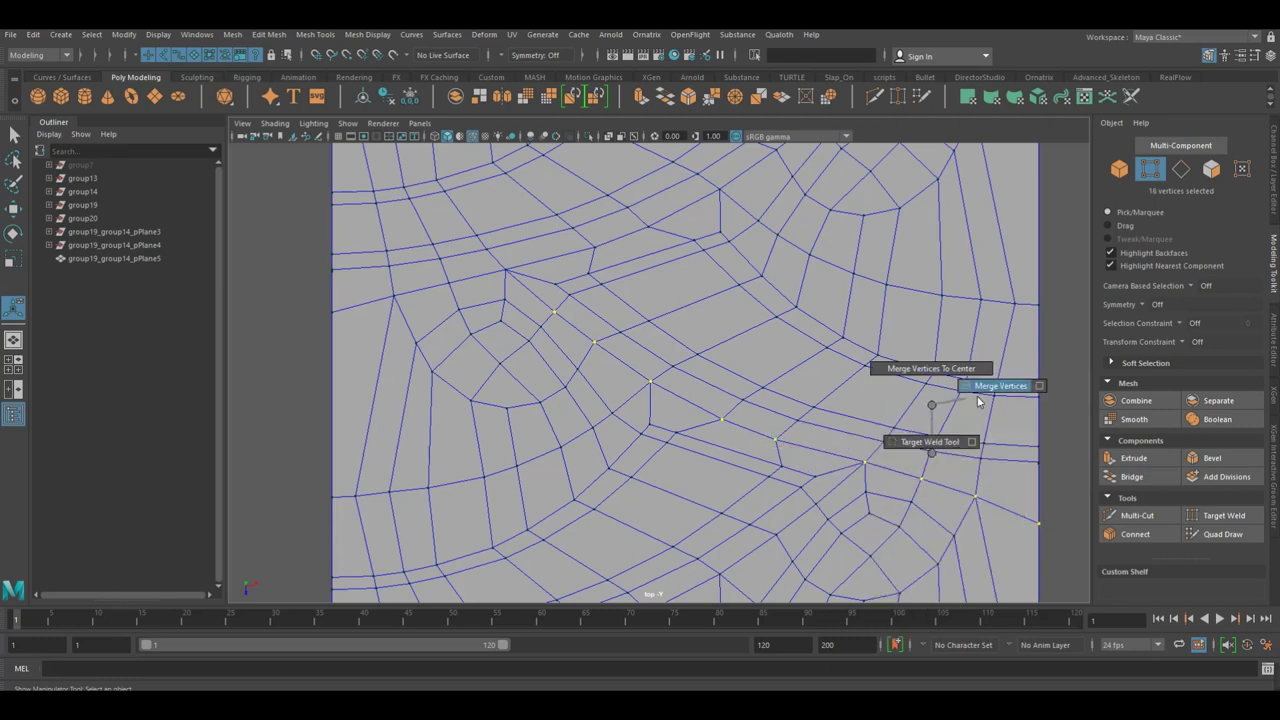
right_click(790, 350)
Return to object mode, clear the selection, and zoom out to frame the merged mesh.
right_drag(800, 370, 849, 330)
scroll(791, 349, down, 3)
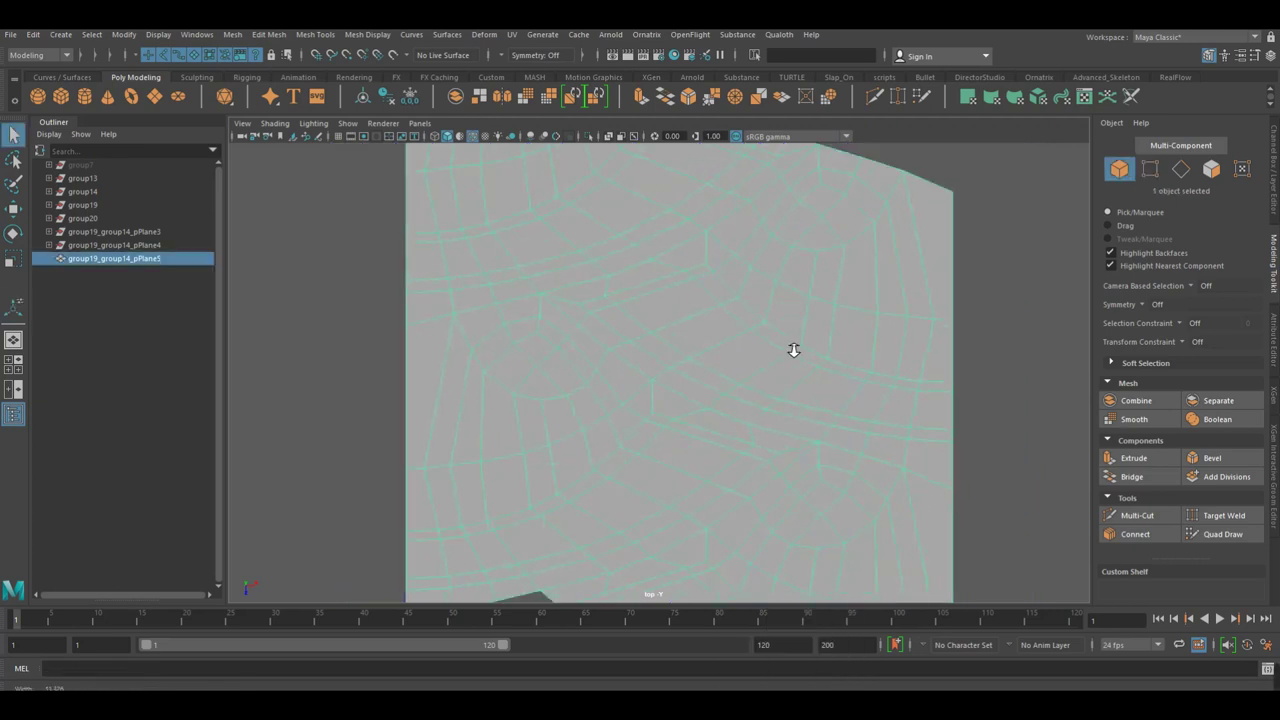
scroll(791, 349, down, 2)
click(449, 405)
scroll(665, 382, down, 1)
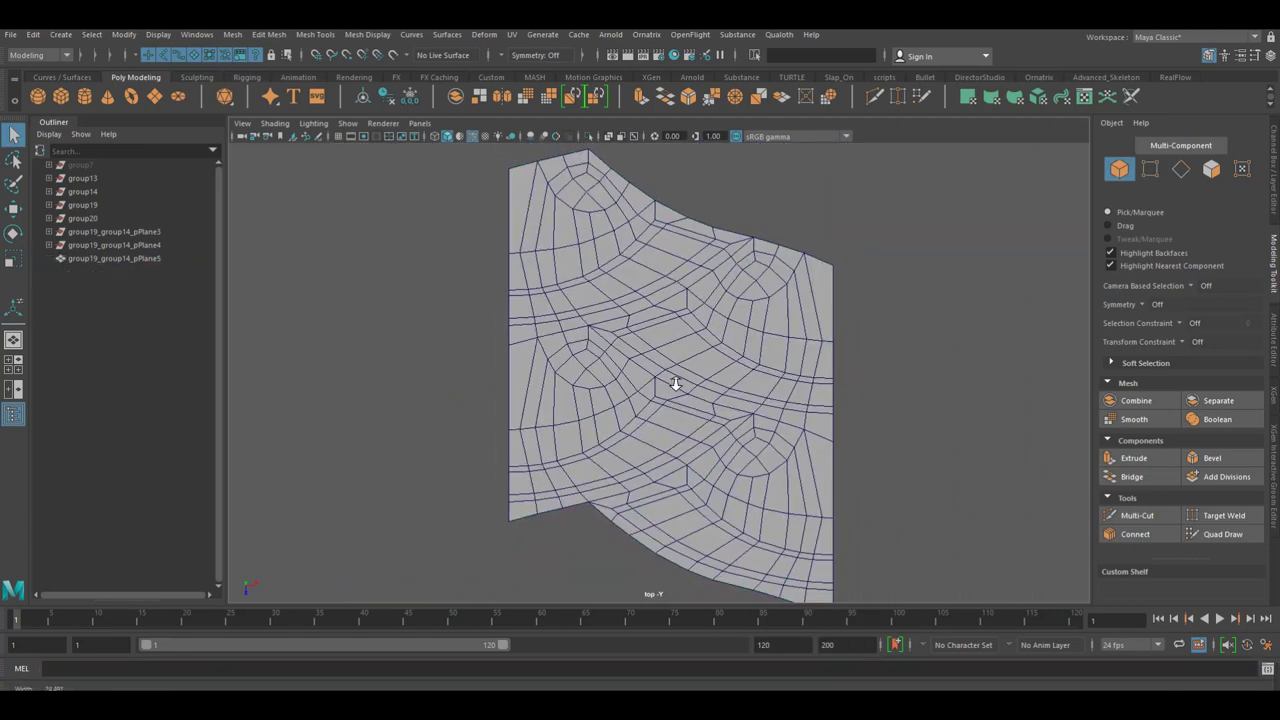
scroll(646, 400, down, 2)
scroll(769, 368, down, 1)
alt+middle_drag(769, 368, 771, 352)
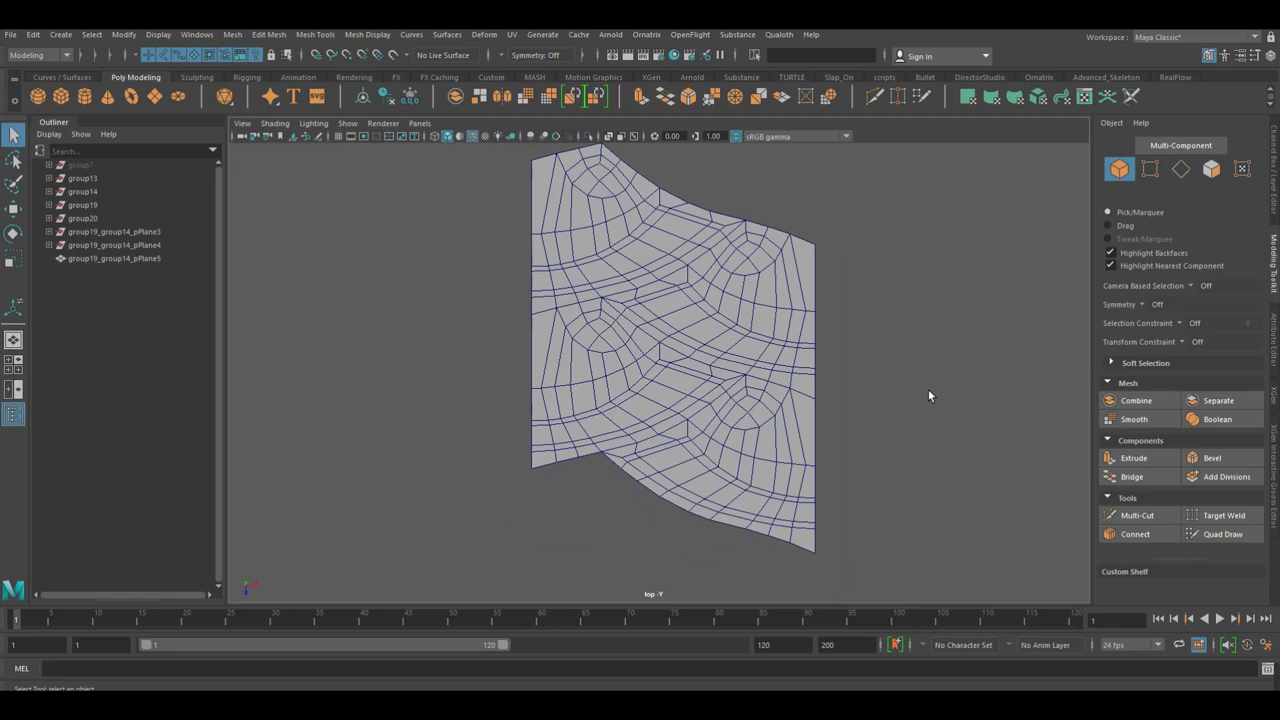
alt+middle_drag(780, 338, 715, 362)
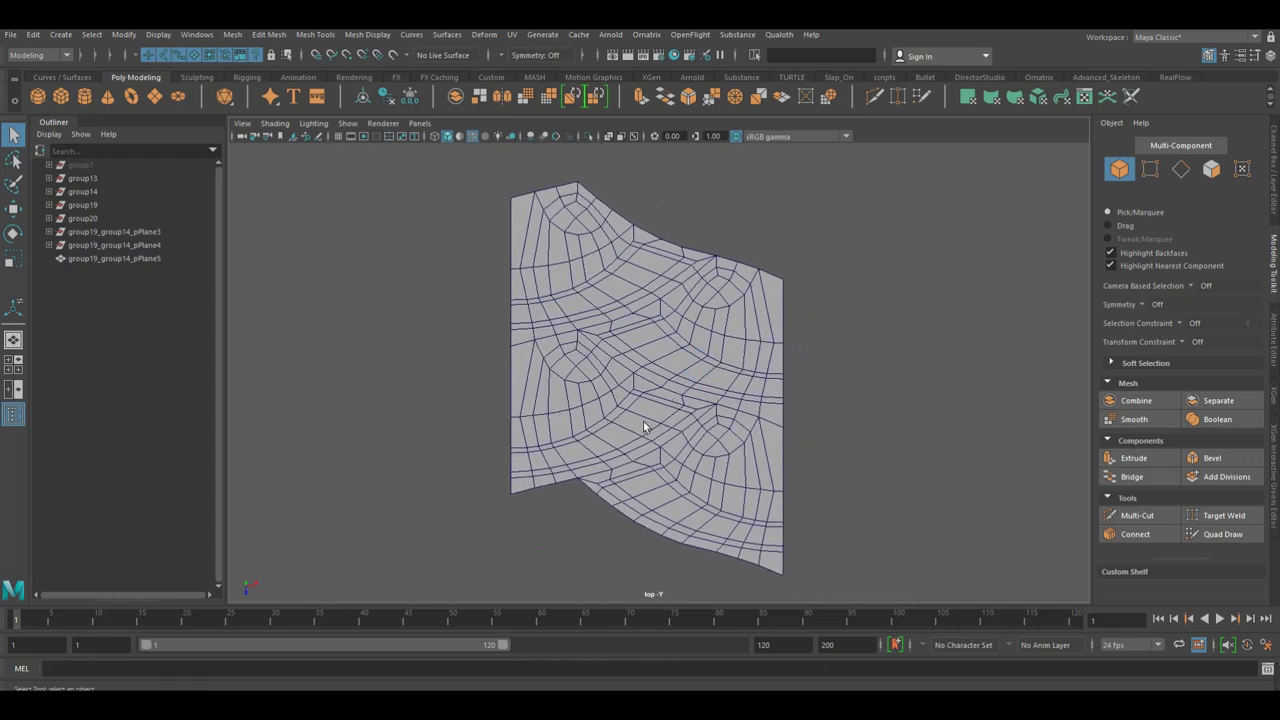
alt+drag(760, 440, 777, 400)
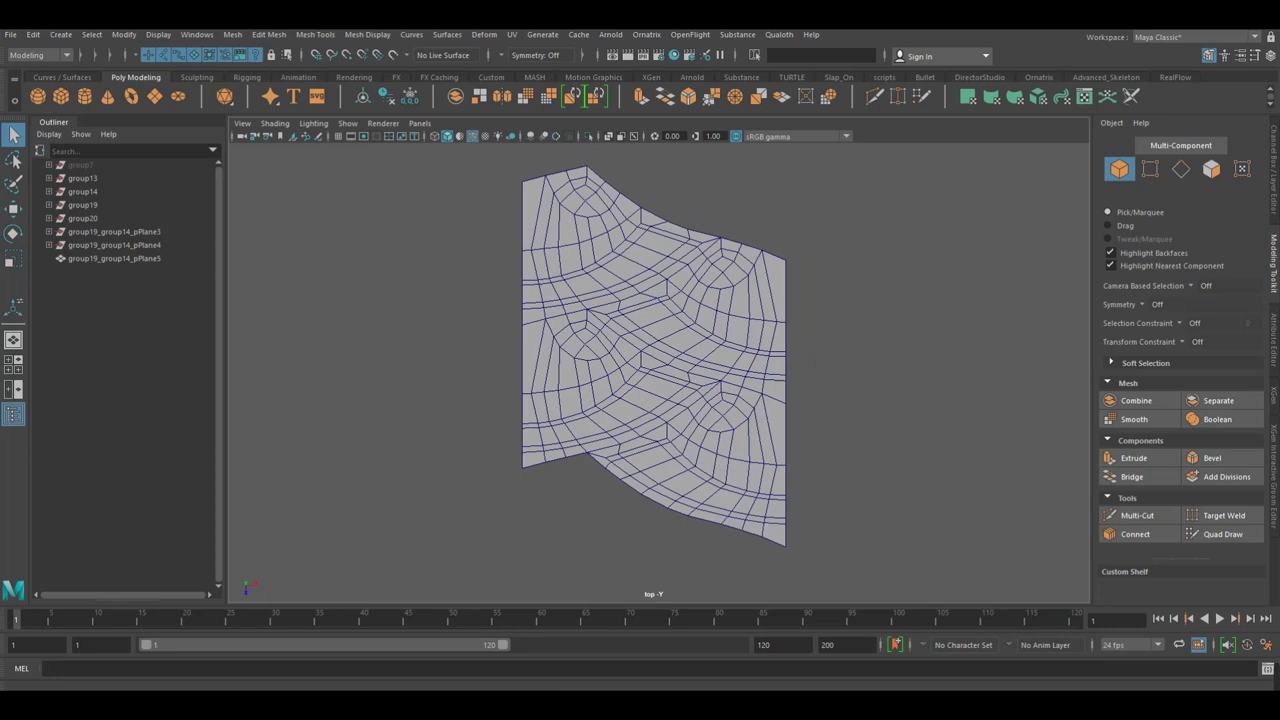
Select the shingle mesh and switch it to face component mode.
click(770, 400)
scroll(682, 309, up, 2)
scroll(616, 258, up, 2)
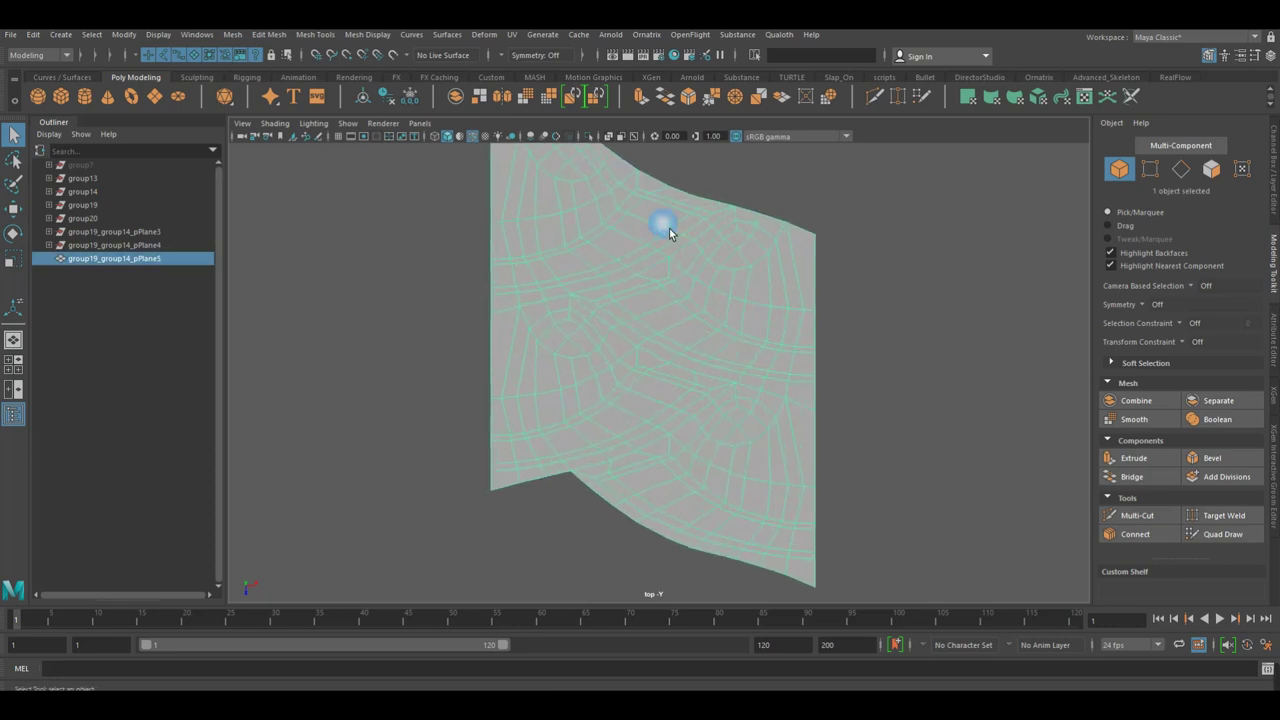
right_drag(669, 228, 668, 251)
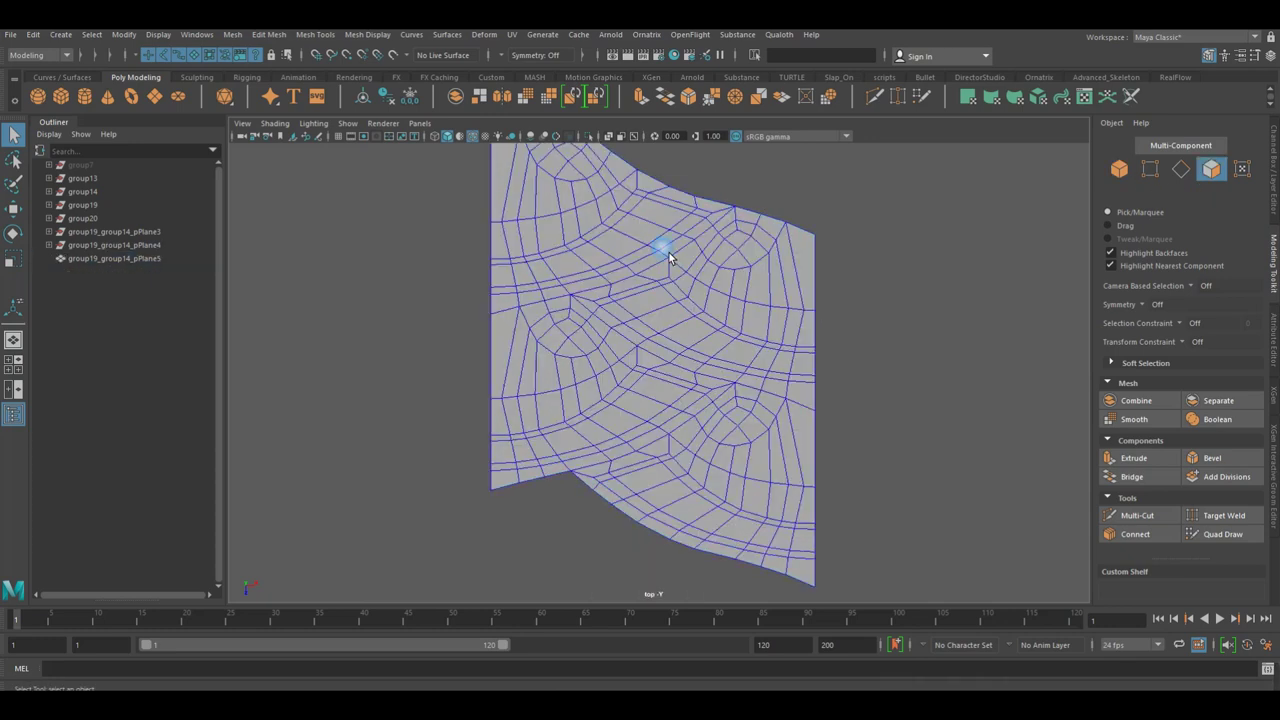
Drag-select the upper and lower overlapping shingle face bands.
alt+middle_drag(668, 251, 691, 268)
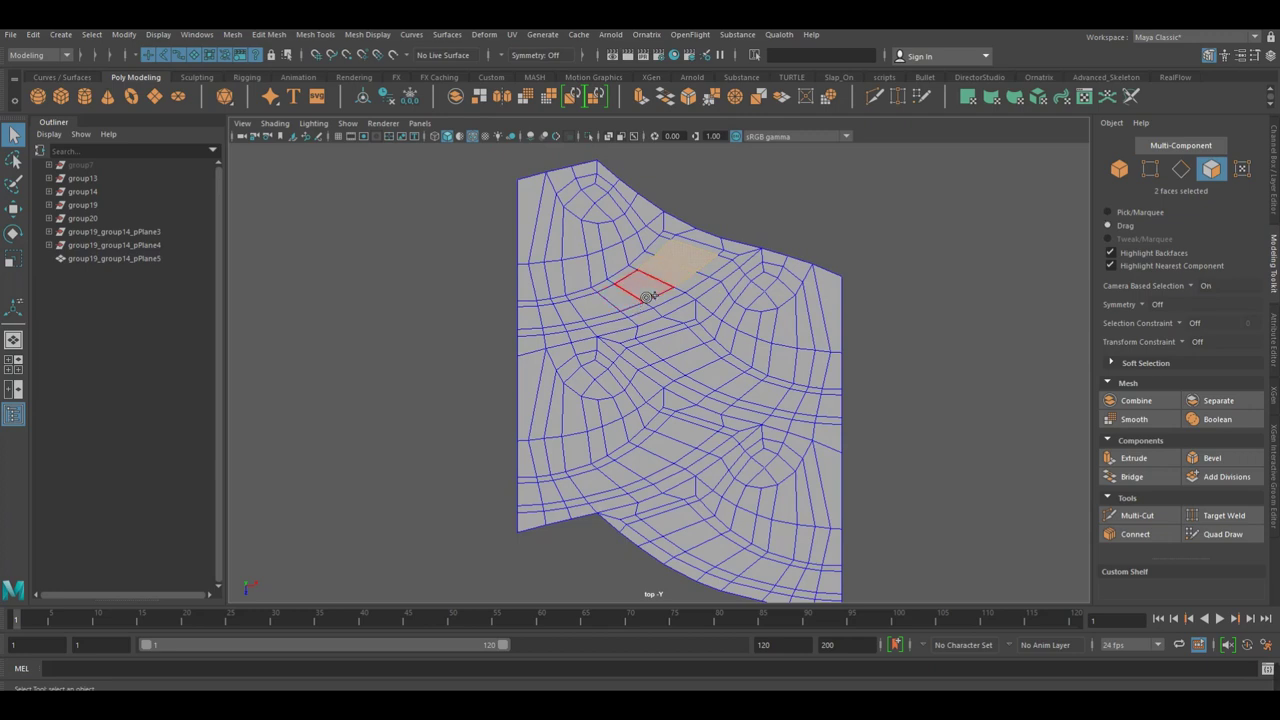
mouse_move(632, 306)
mouse_down()
mouse_move(540, 328)
mouse_move(522, 318)
mouse_up()
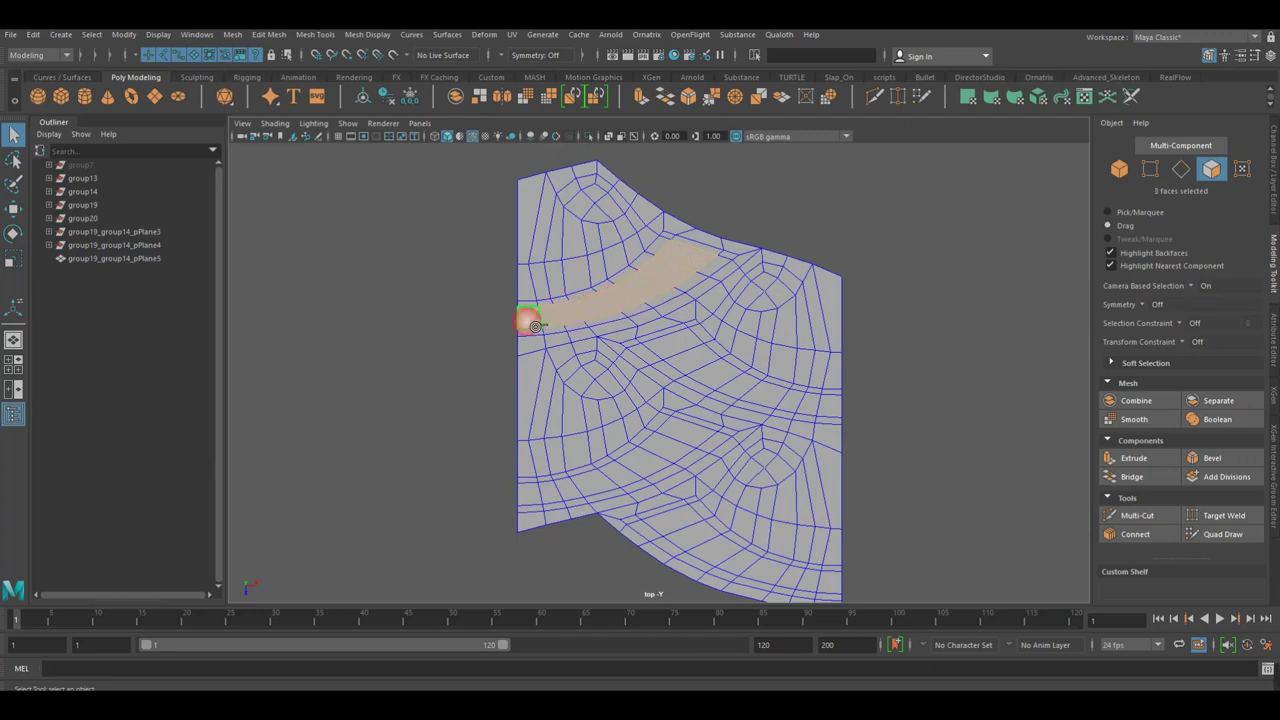
drag(534, 500, 706, 440)
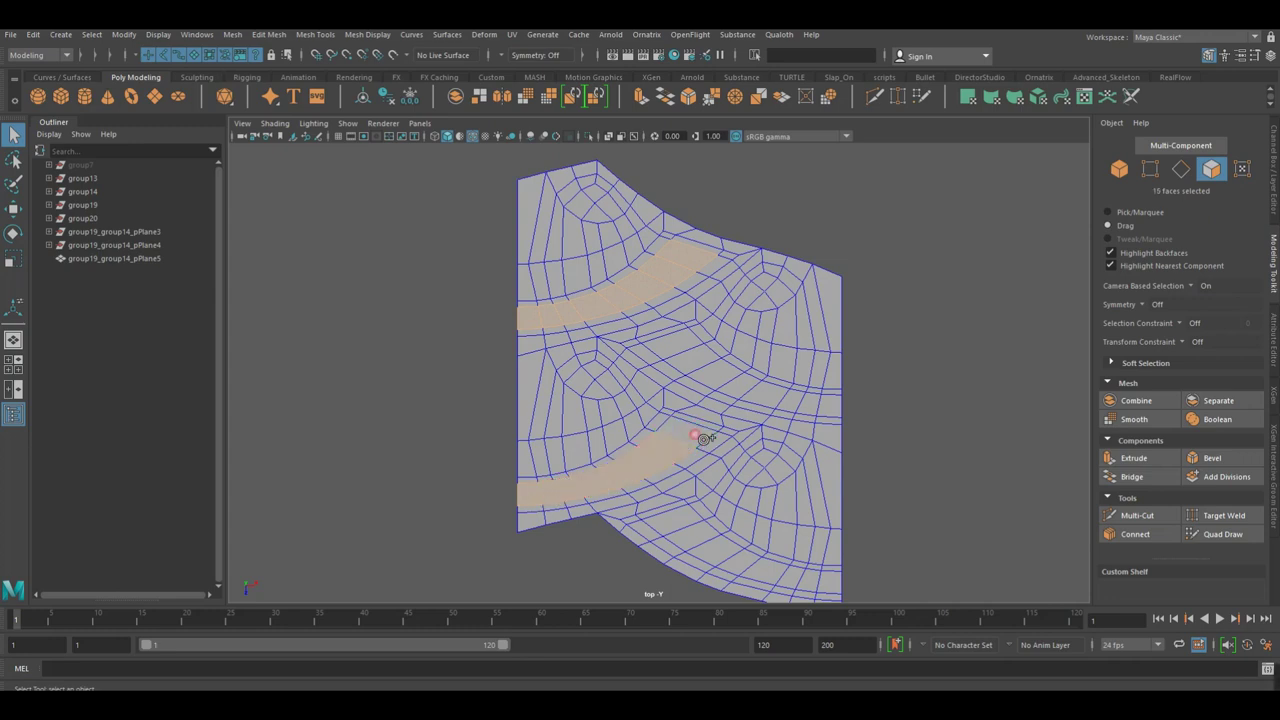
mouse_move(671, 515)
mouse_down()
mouse_move(738, 560)
mouse_move(840, 594)
mouse_up()
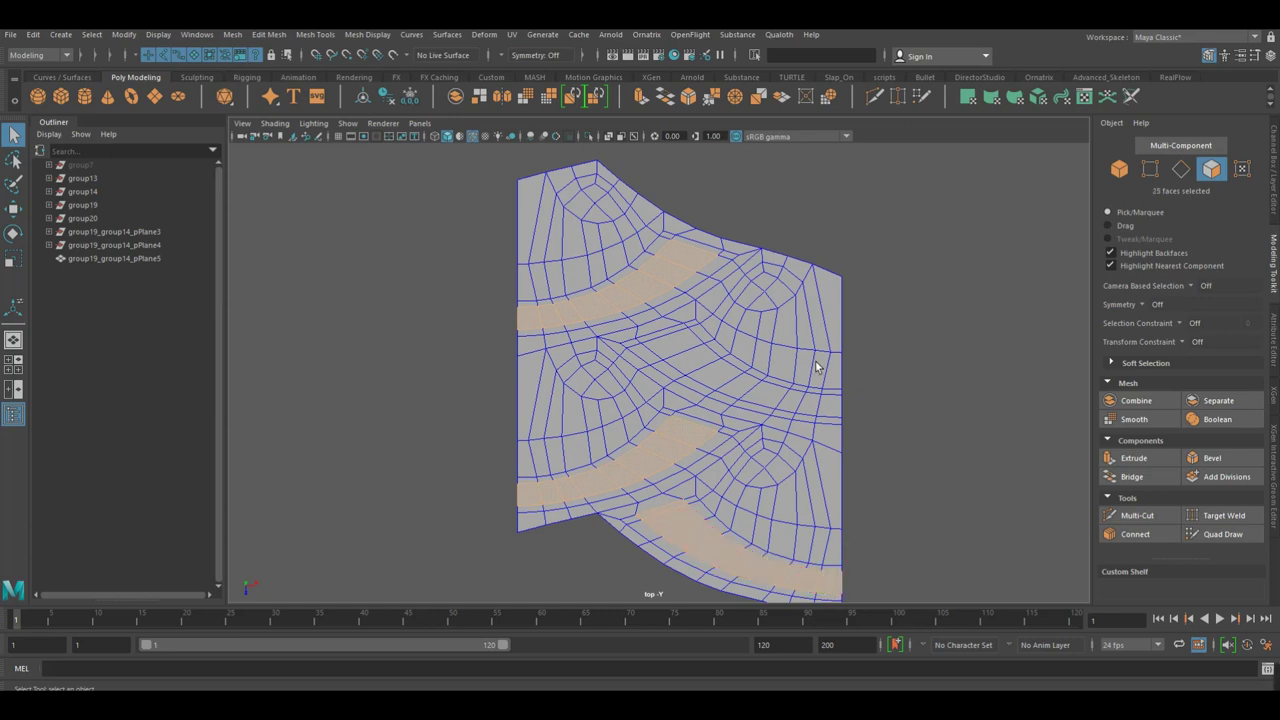
mouse_move(676, 345)
mouse_down()
mouse_move(797, 412)
mouse_move(833, 415)
mouse_up()
scroll(713, 436, up, 3)
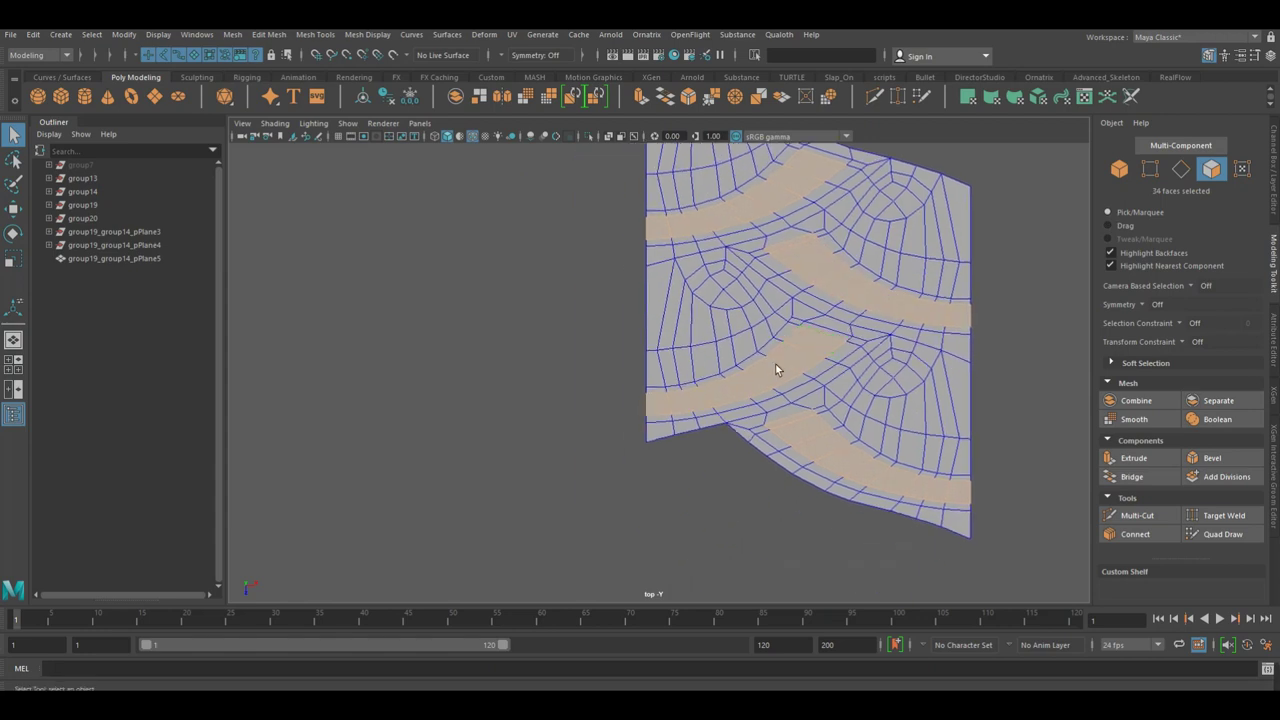
scroll(760, 423, up, 2)
scroll(656, 383, up, 1)
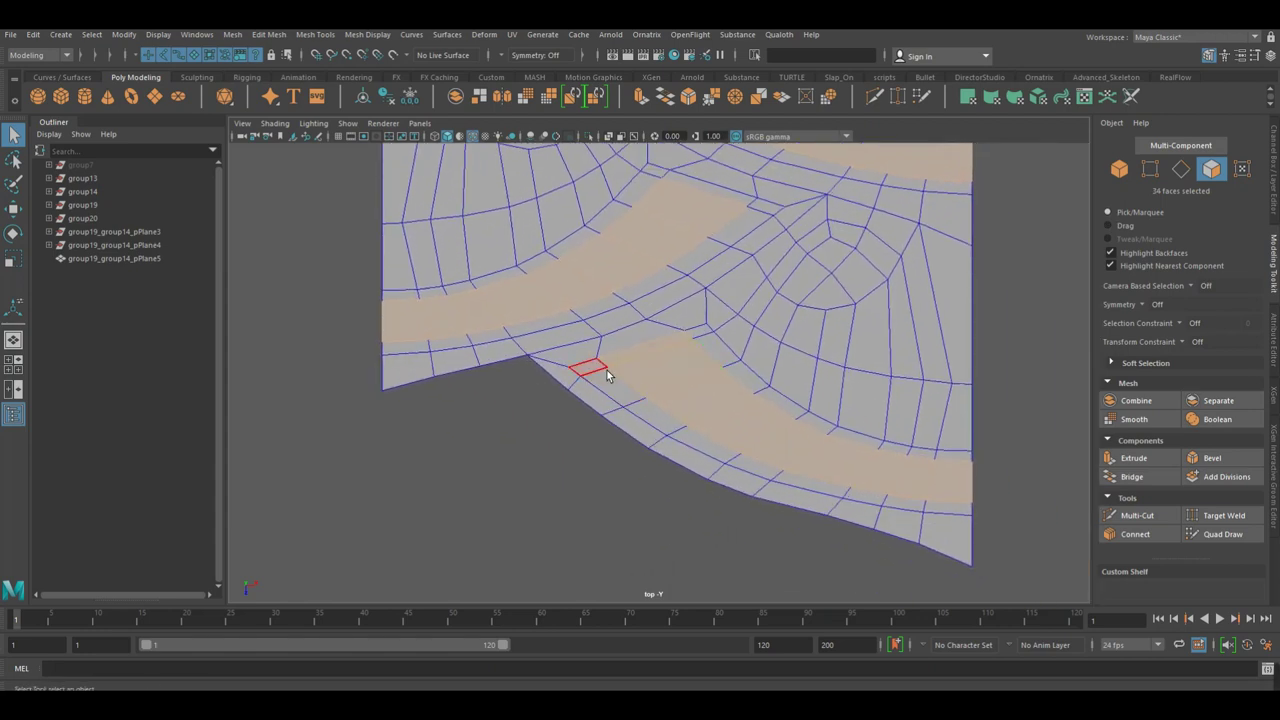
shift+drag(610, 380, 668, 425)
shift+click(610, 383)
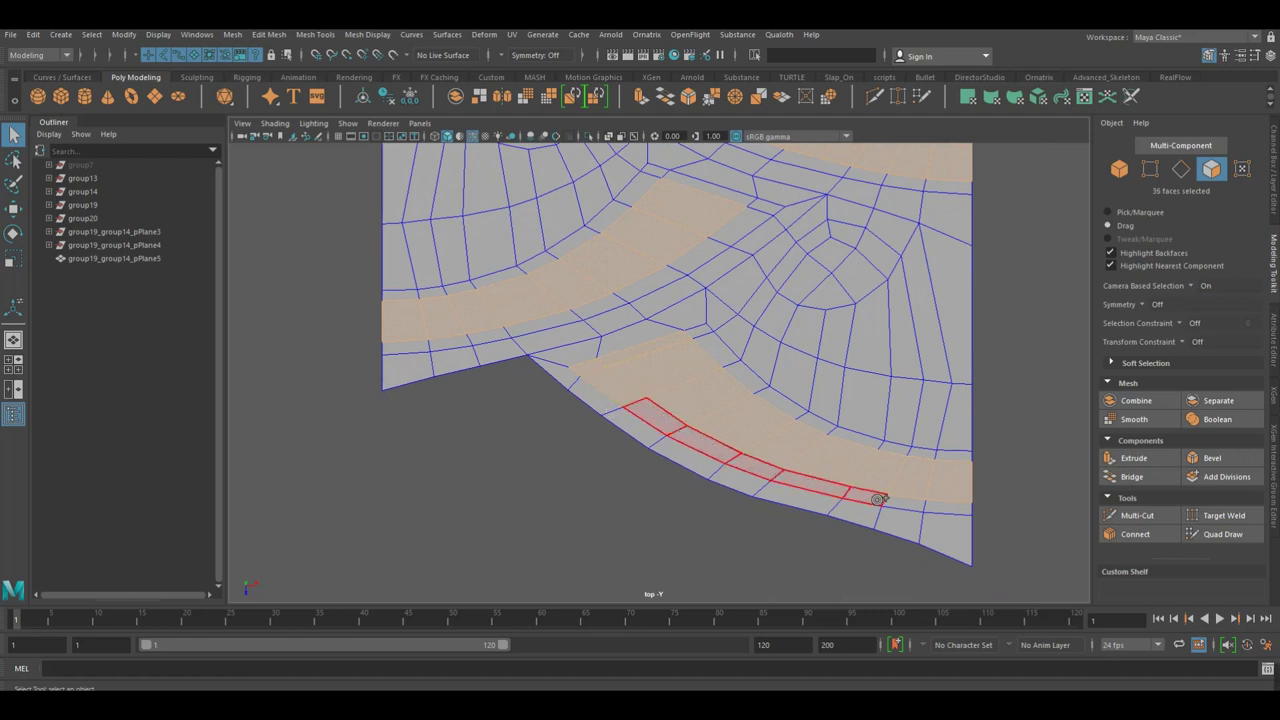
mouse_move(693, 438)
shift+mouse_down()
mouse_move(955, 500)
mouse_move(700, 336)
shift+mouse_up()
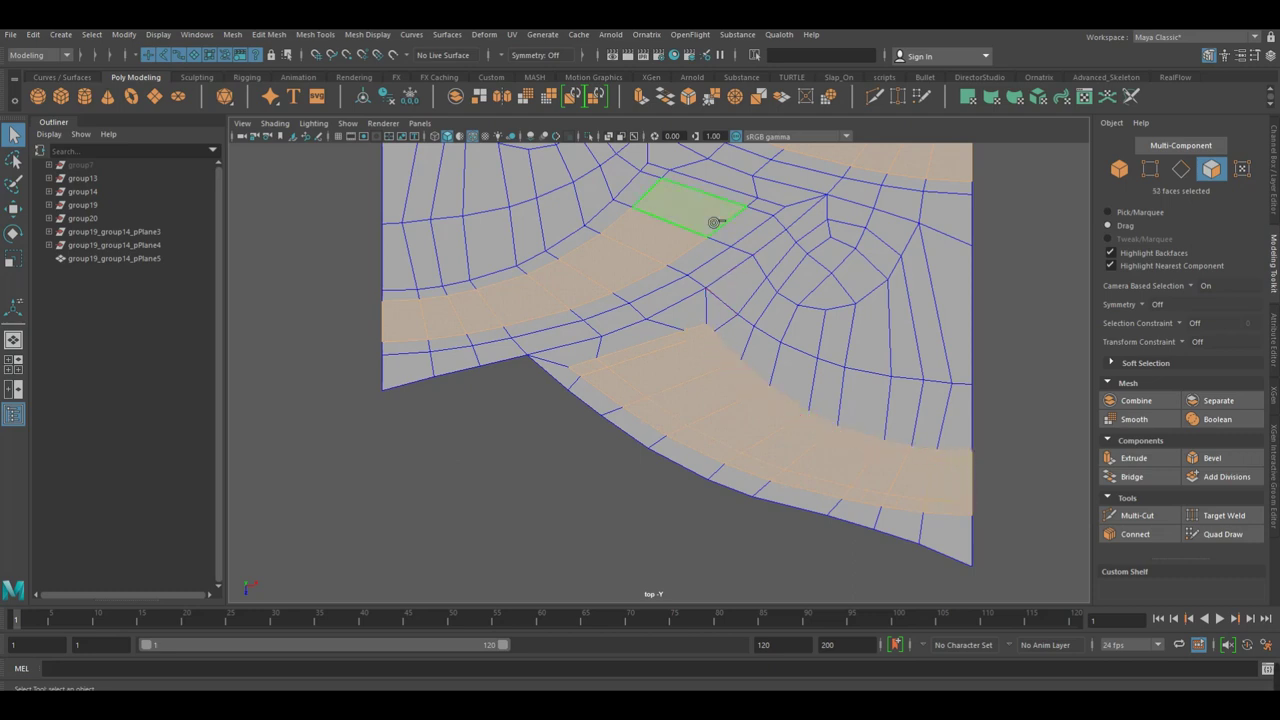
Add the left, middle and upper band face strips, reaching 108 selected faces.
mouse_move(403, 301)
shift+mouse_down()
mouse_move(540, 268)
mouse_move(645, 193)
mouse_move(713, 188)
mouse_move(700, 258)
mouse_move(667, 285)
shift+mouse_up()
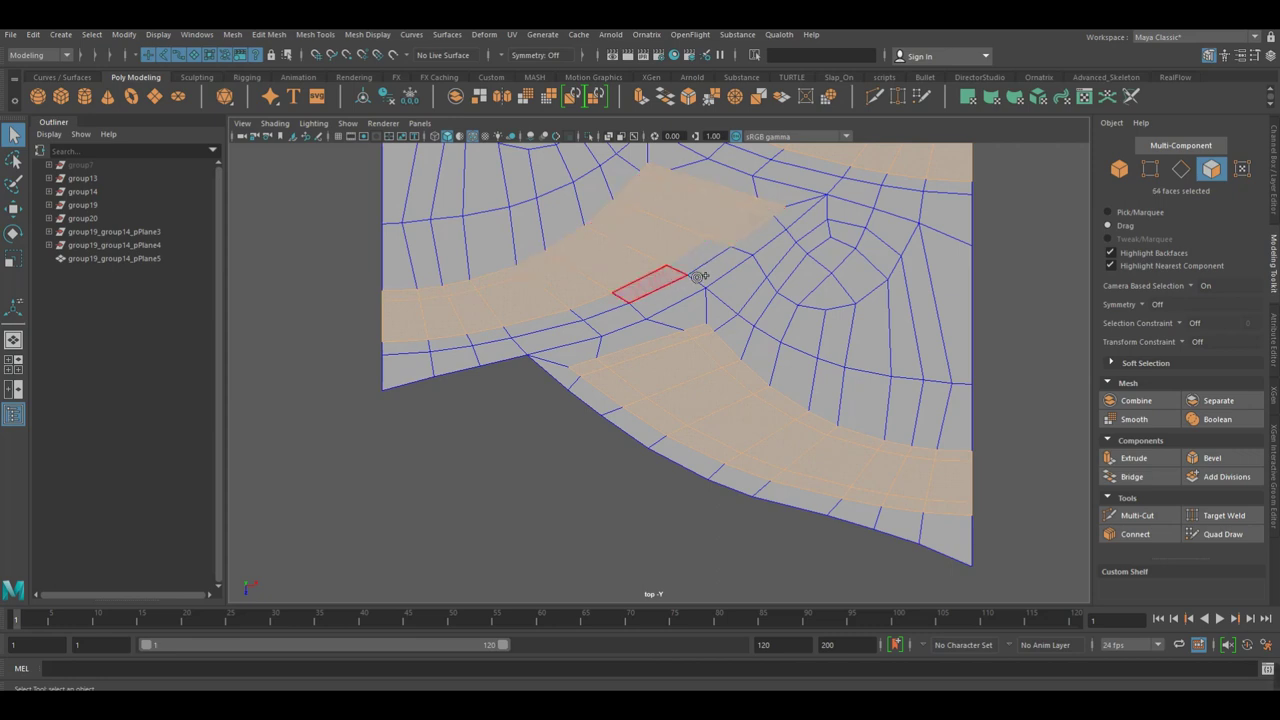
shift+click(444, 348)
scroll(614, 400, up, 2)
scroll(585, 428, up, 3)
shift+click(507, 316)
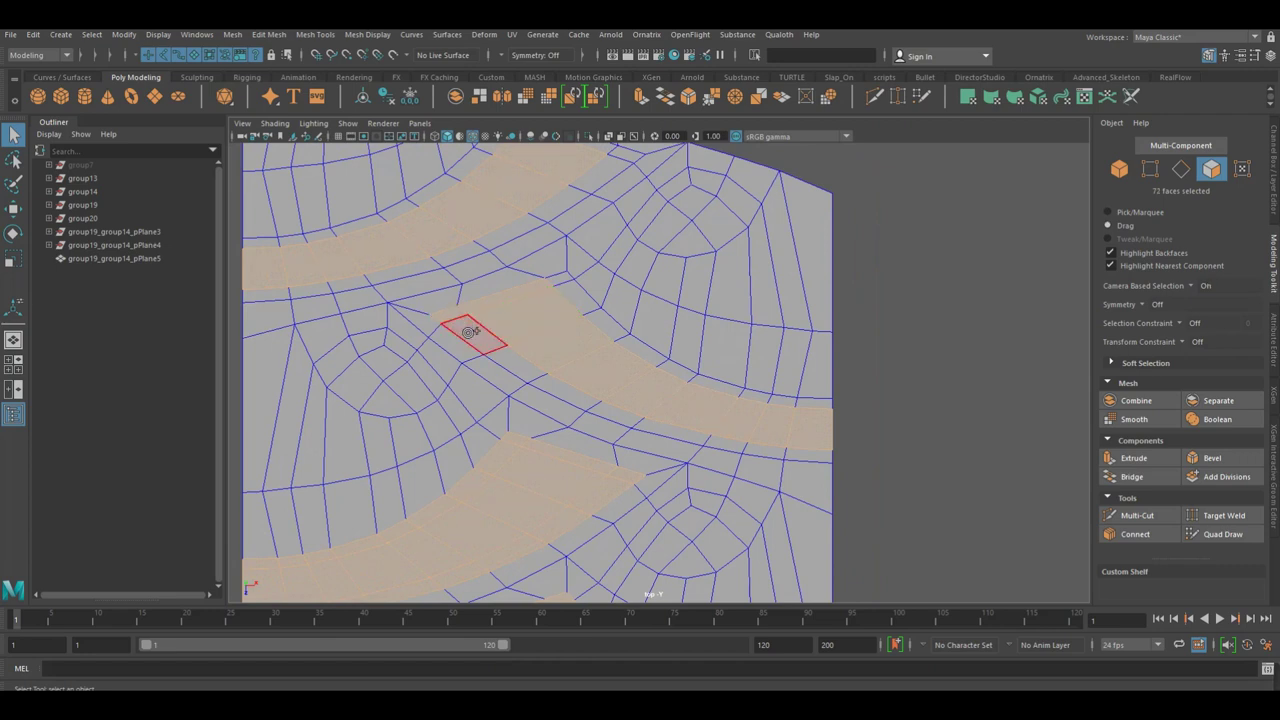
shift+click(810, 460)
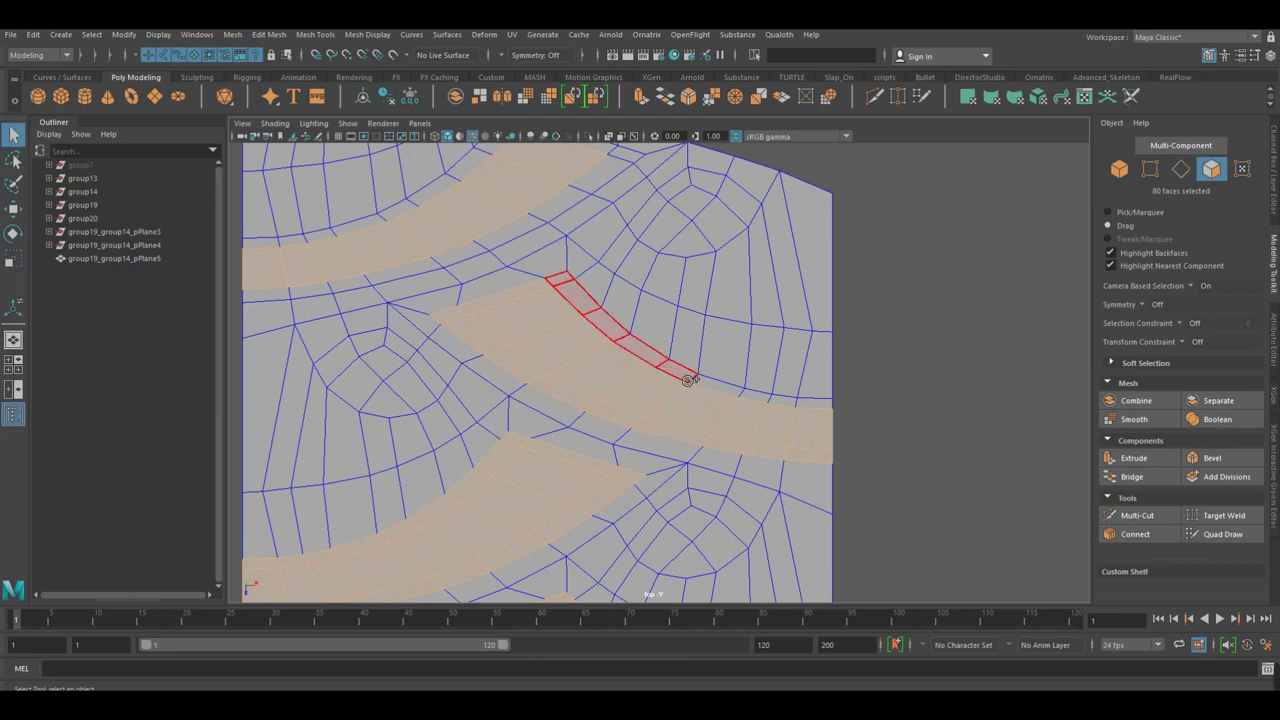
scroll(700, 390, down, 3)
scroll(766, 436, down, 1)
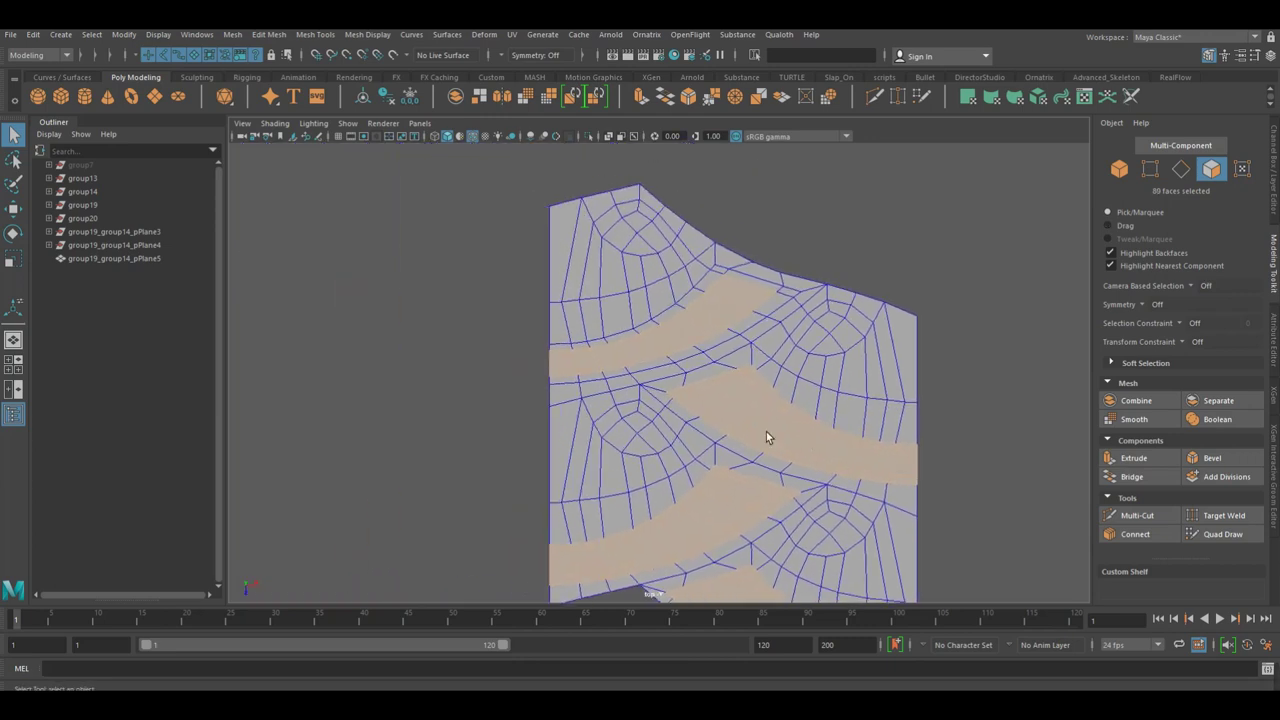
shift+double_click(731, 417)
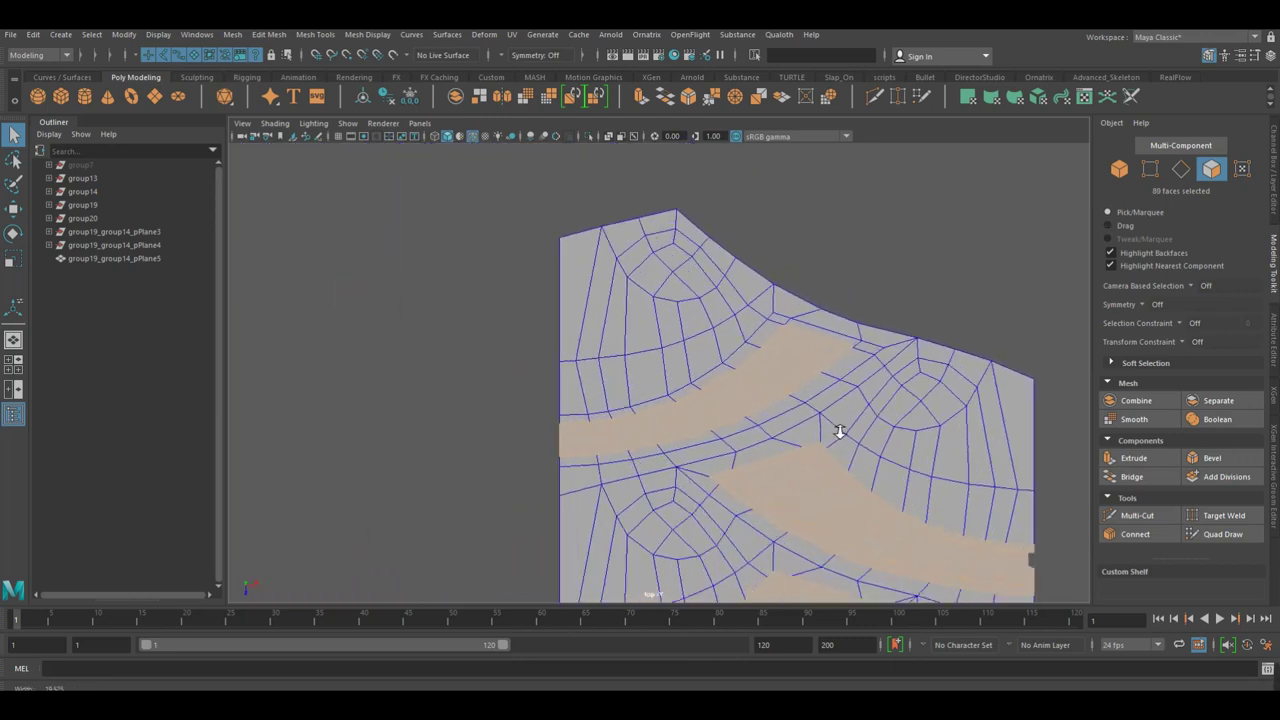
scroll(700, 420, up, 4)
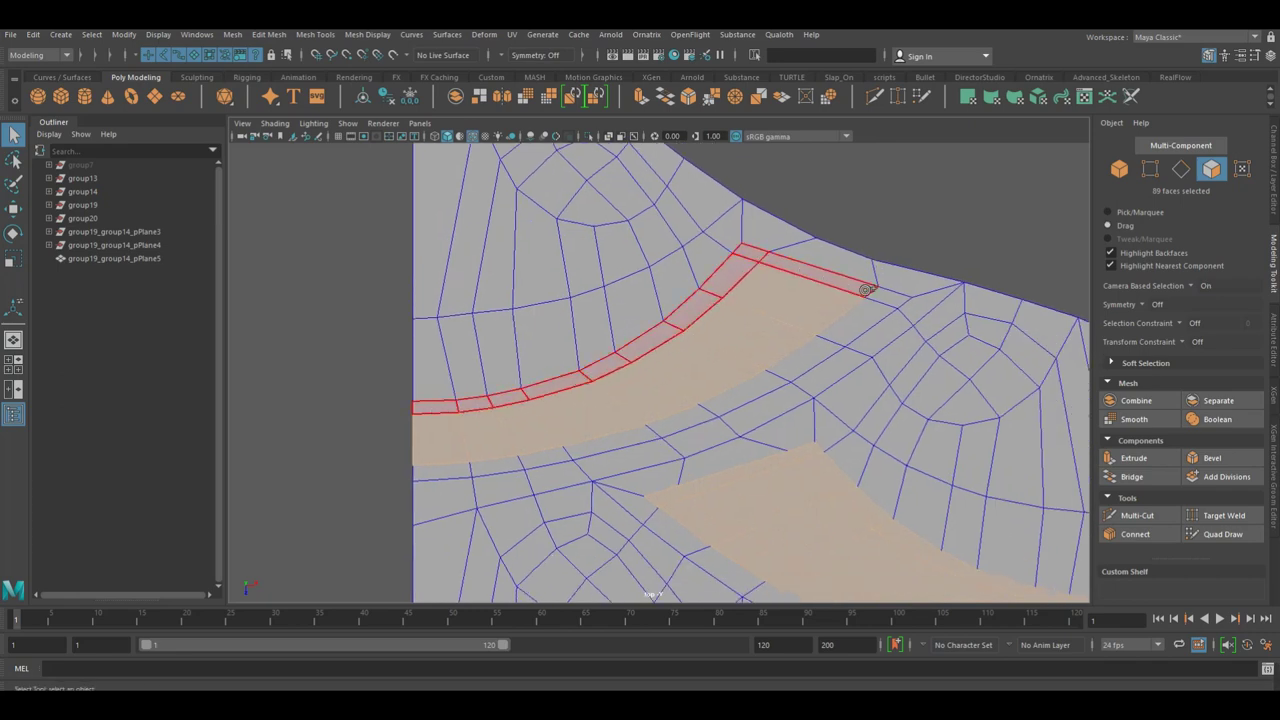
shift+double_click(455, 472)
scroll(608, 422, down, 4)
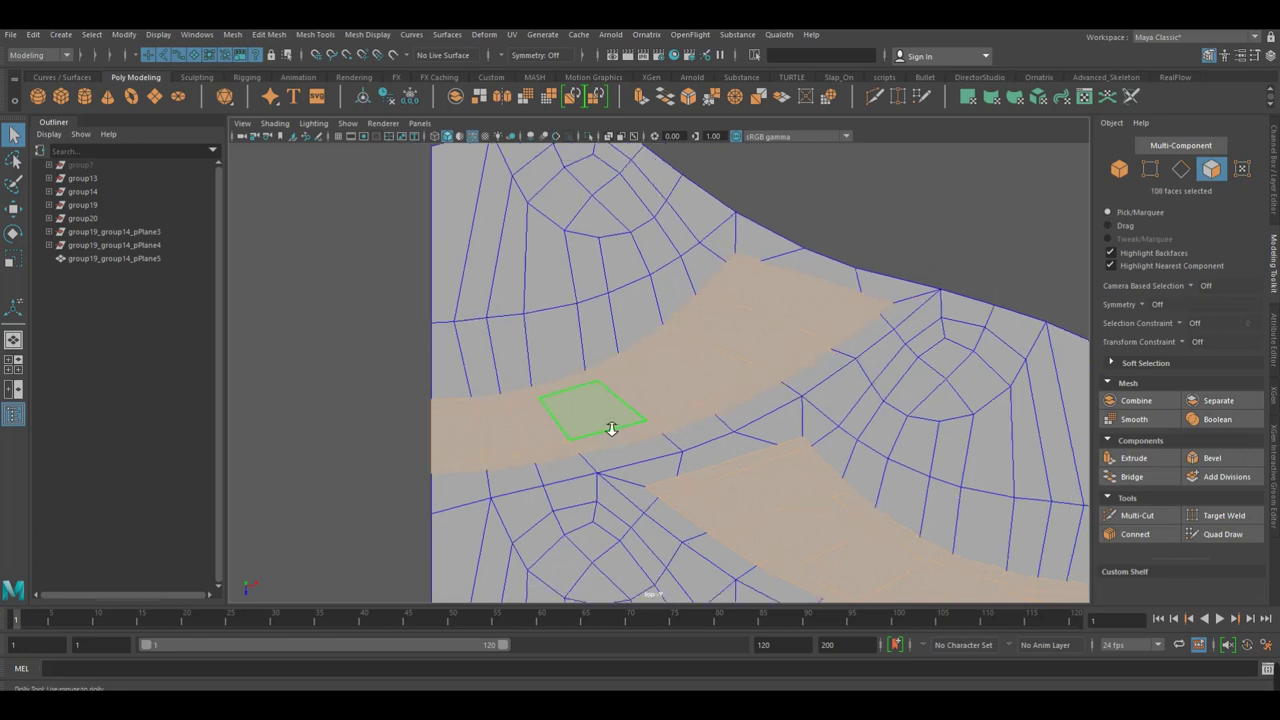
key(space)
Move the selected face bands up in Y to form raised shingle ridges.
alt+drag(640, 375, 668, 349)
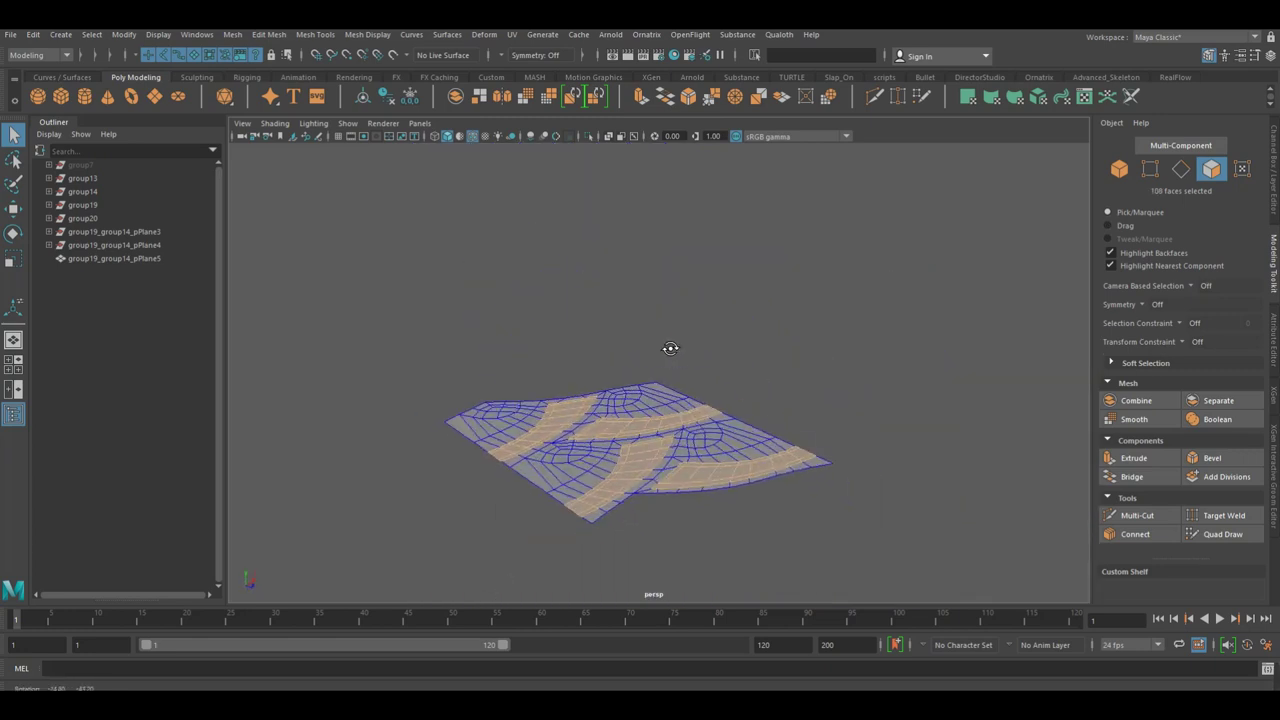
key(w)
mouse_move(632, 400)
mouse_down()
mouse_move(645, 375)
mouse_move(590, 385)
mouse_up()
key(space)
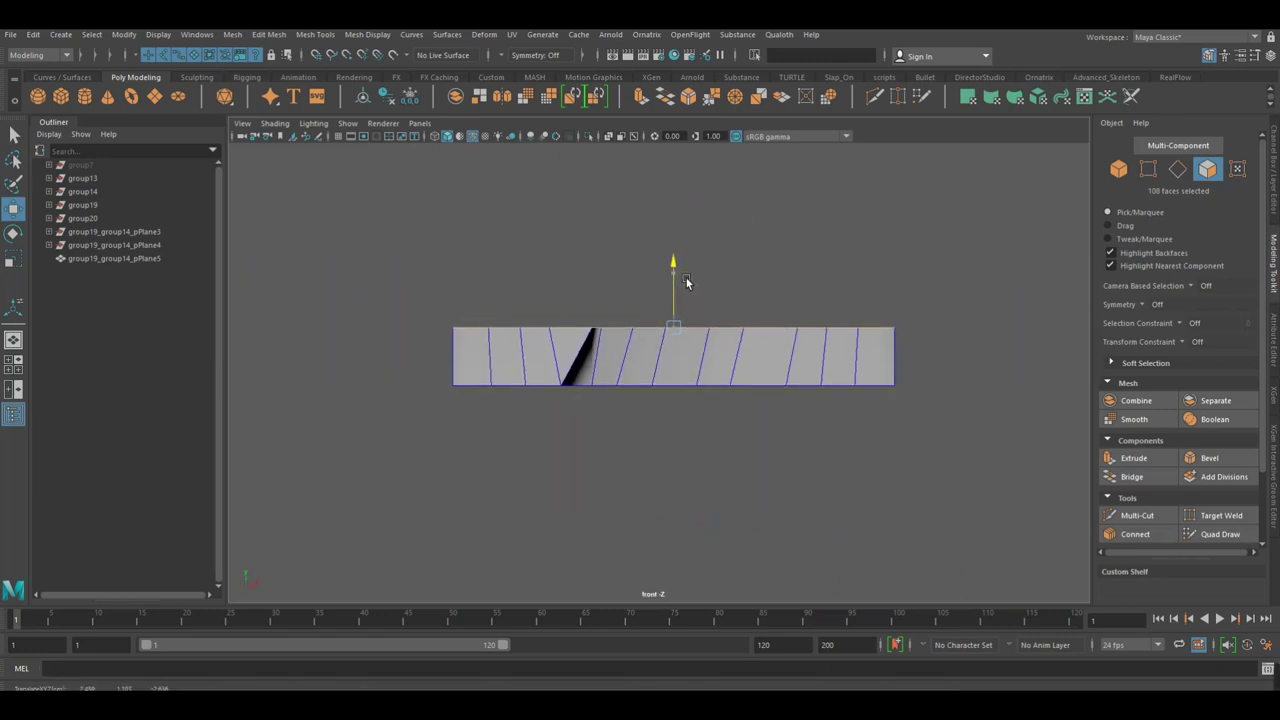
key(space)
mouse_move(605, 292)
mouse_down()
mouse_move(680, 336)
mouse_move(471, 337)
mouse_up()
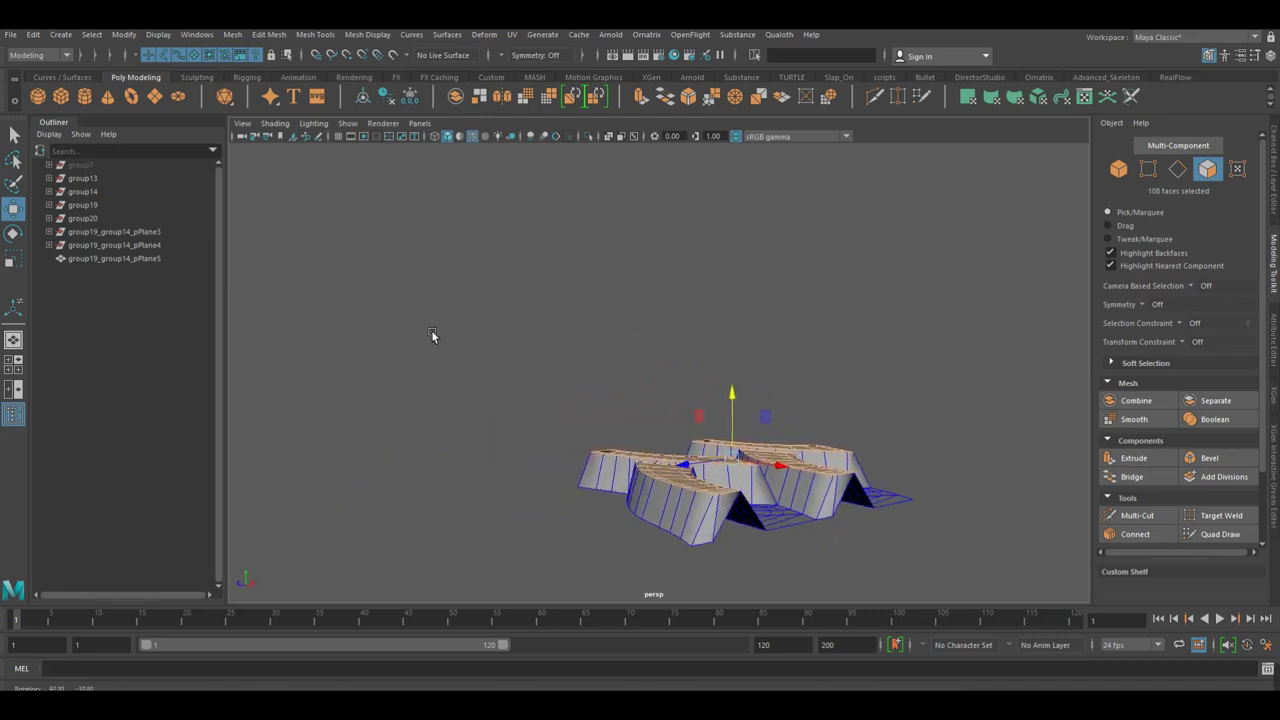
mouse_move(628, 401)
alt+mouse_down()
mouse_move(555, 398)
mouse_move(581, 412)
mouse_move(605, 323)
mouse_move(594, 417)
mouse_move(441, 417)
mouse_move(463, 429)
alt+mouse_up()
alt+right_drag(463, 429, 764, 447)
mouse_move(764, 447)
alt+mouse_down()
mouse_move(859, 403)
mouse_move(763, 462)
alt+mouse_up()
alt+right_drag(763, 462, 799, 412)
mouse_move(704, 436)
alt+mouse_down()
mouse_move(689, 424)
mouse_move(716, 405)
mouse_move(585, 349)
alt+mouse_up()
Select and delete the two stray triangular end faces.
right_click(585, 349)
click(574, 362)
shift+click(1020, 321)
key(Delete)
Find and delete the remaining stray end faces around the mesh.
mouse_move(720, 391)
alt+mouse_down()
mouse_move(582, 428)
mouse_move(564, 453)
alt+mouse_up()
click(564, 453)
shift+click(948, 421)
mouse_move(948, 421)
alt+mouse_down()
mouse_move(700, 461)
mouse_move(934, 432)
mouse_move(814, 433)
mouse_move(792, 454)
alt+mouse_up()
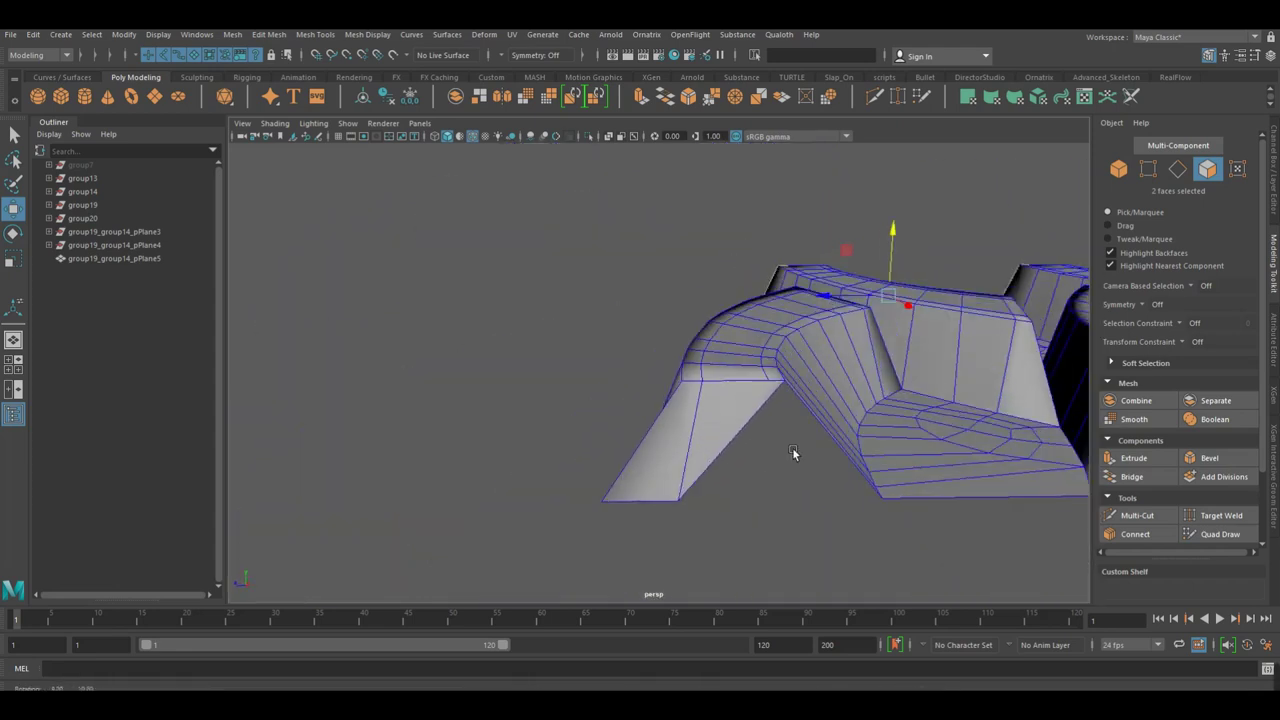
shift+click(680, 434)
mouse_move(905, 457)
alt+mouse_down()
mouse_move(701, 455)
mouse_move(824, 417)
alt+mouse_up()
key(Delete)
Return to object mode, clear the selection, and orbit around the finished shingles.
right_drag(853, 348, 890, 349)
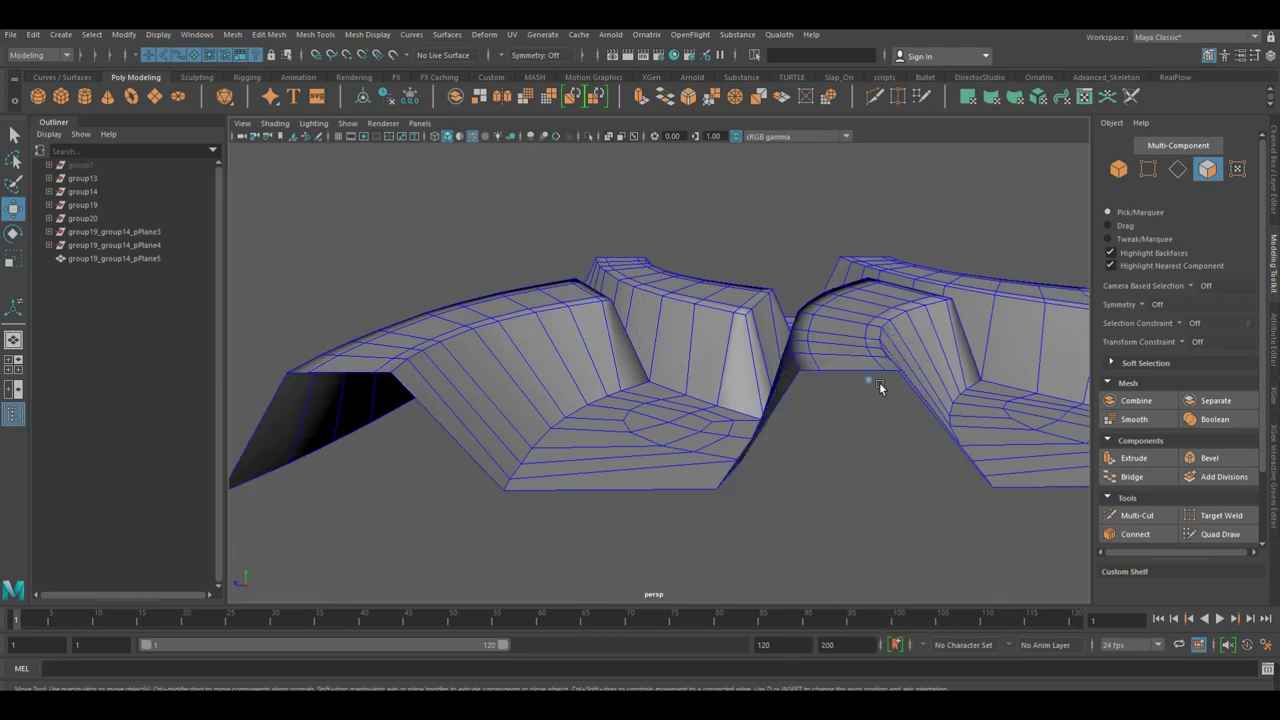
key(f)
click(797, 489)
mouse_move(774, 491)
alt+mouse_down()
mouse_move(829, 514)
mouse_move(903, 491)
mouse_move(599, 456)
mouse_move(587, 483)
mouse_move(598, 410)
alt+mouse_up()
Orbit and pan around the shingle mesh, switching between views to inspect it.
click(598, 410)
right_drag(586, 349, 675, 341)
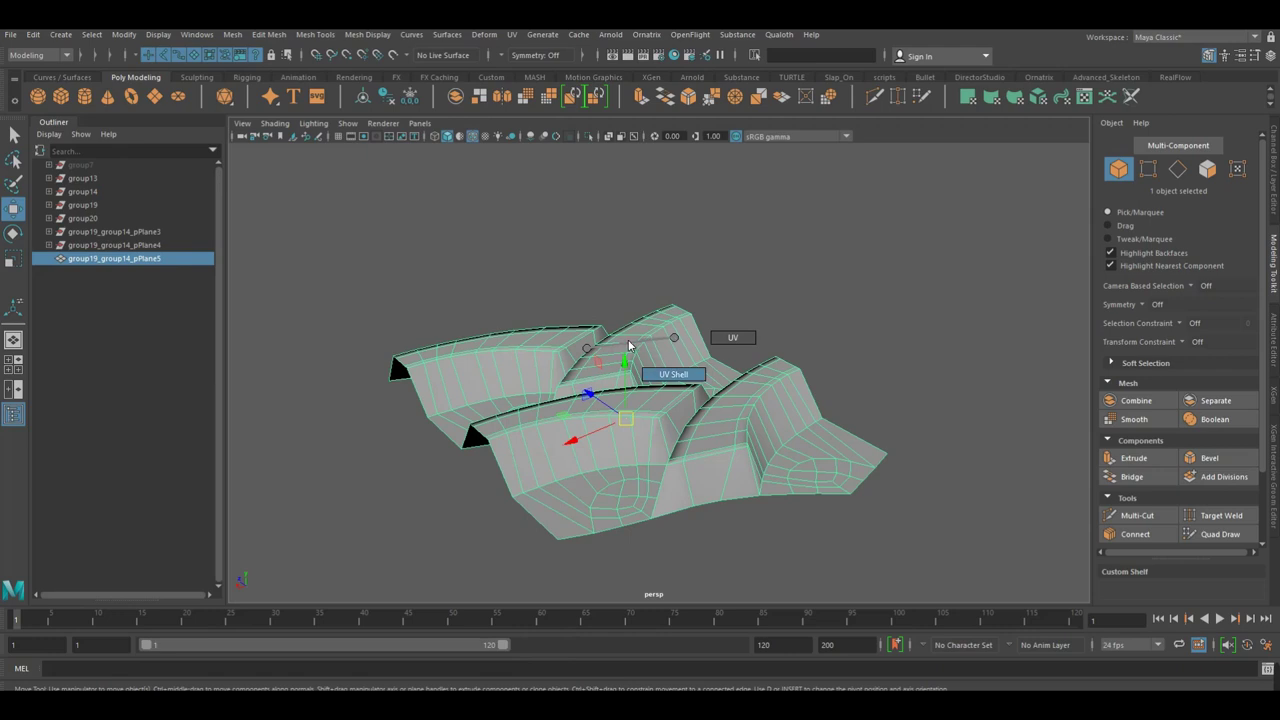
click(668, 325)
click(853, 342)
mouse_move(857, 346)
alt+mouse_down()
mouse_move(682, 430)
mouse_move(447, 418)
mouse_move(780, 441)
mouse_move(805, 460)
mouse_move(780, 465)
mouse_move(799, 441)
mouse_move(856, 437)
alt+mouse_up()
click(755, 416)
key(space)
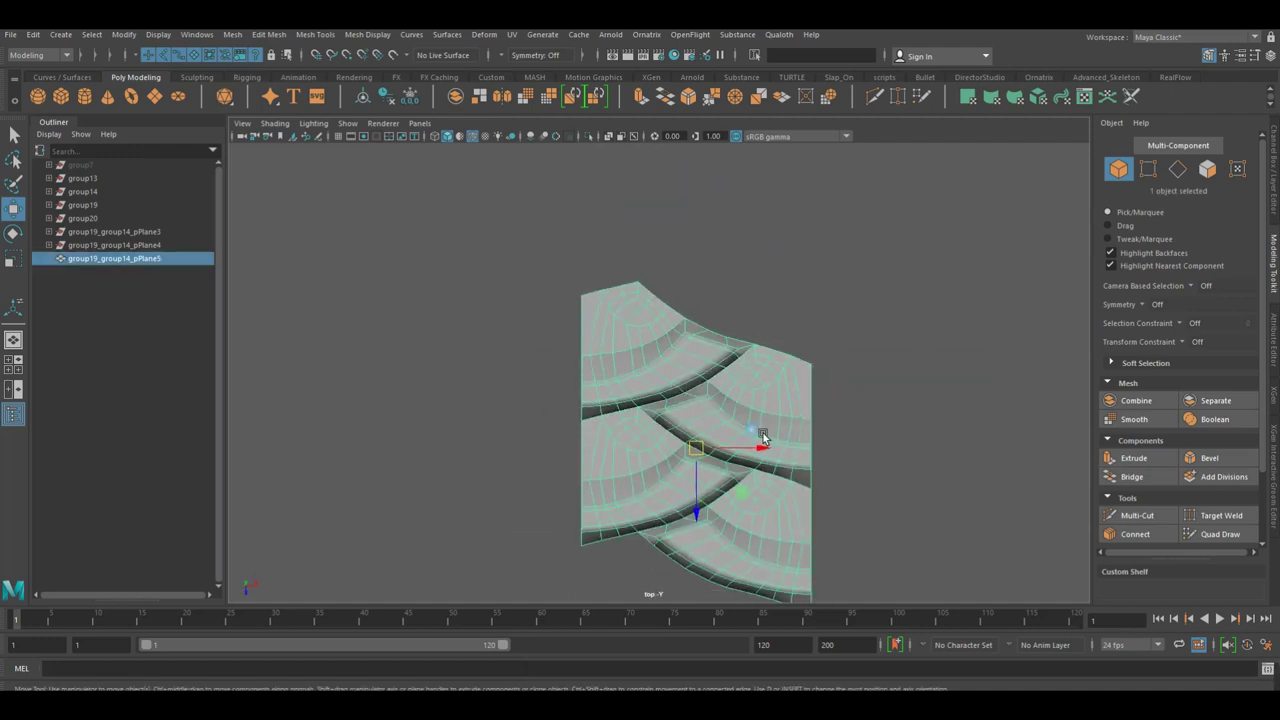
alt+middle_drag(786, 449, 787, 385)
key(space)
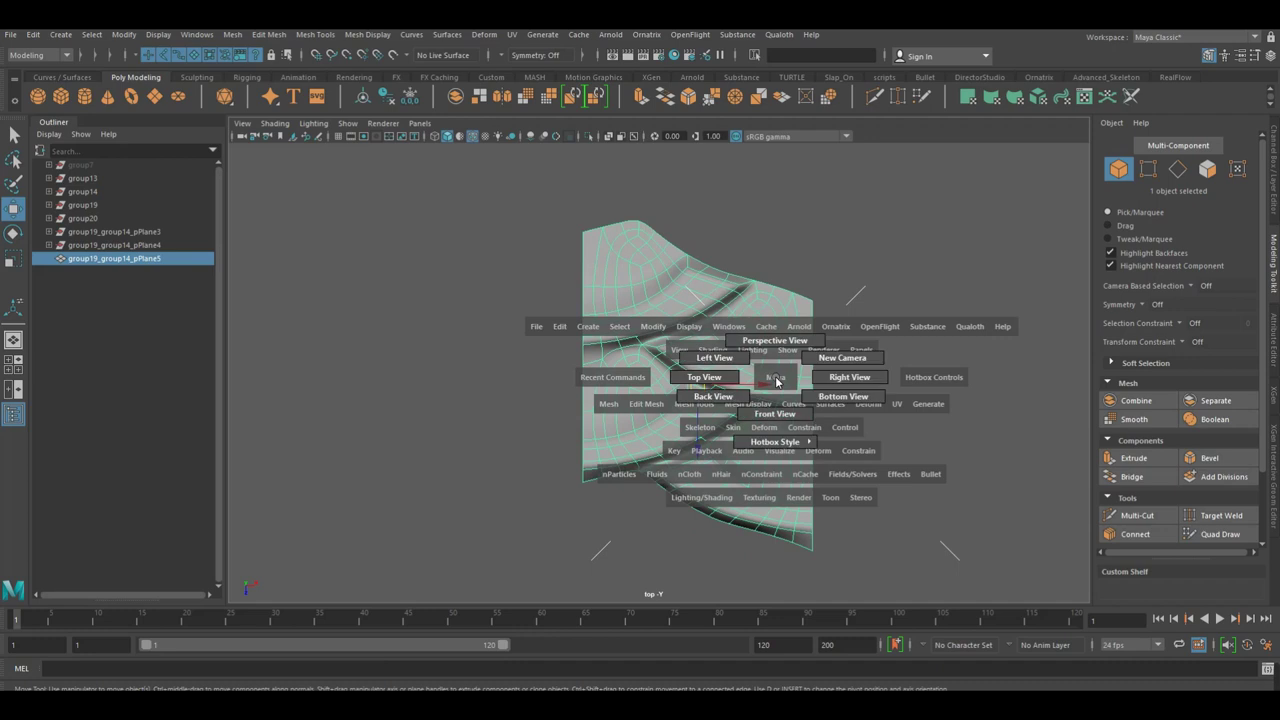
drag(787, 385, 775, 330)
mouse_move(714, 396)
alt+mouse_down()
mouse_move(717, 423)
mouse_move(623, 414)
alt+mouse_up()
Switch to Top View and toggle the mesh's smooth preview.
key(space)
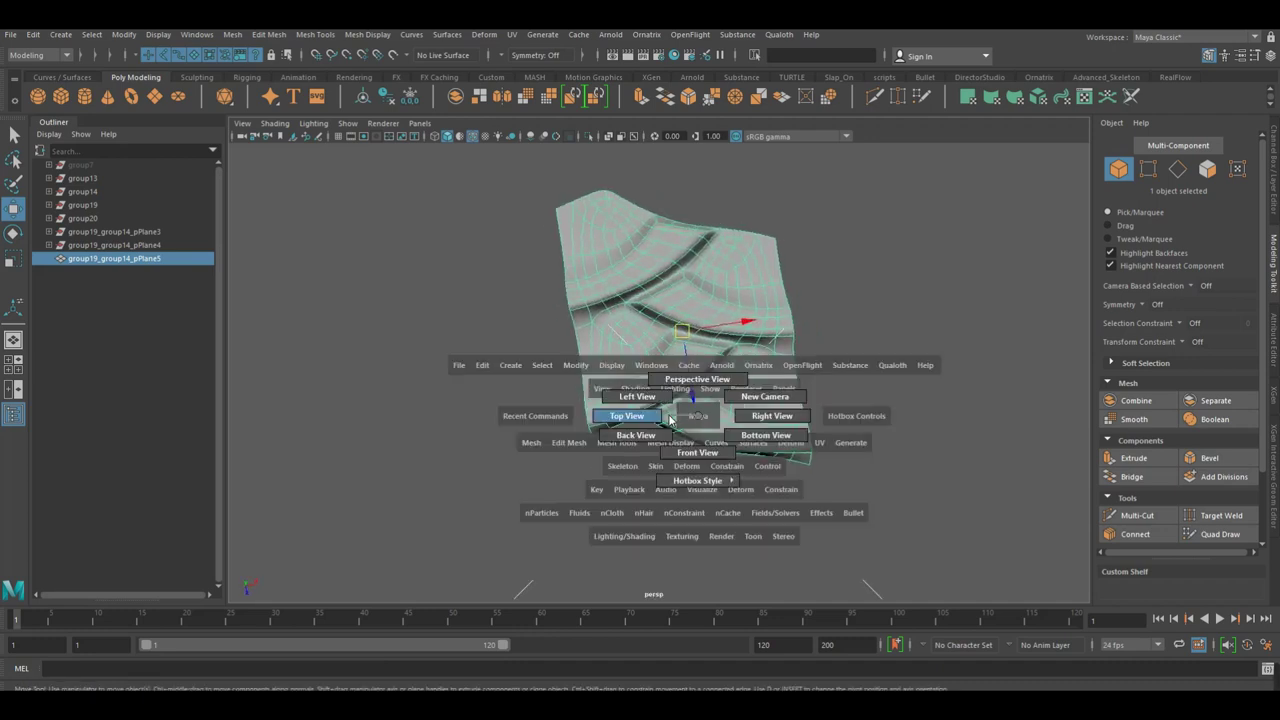
click(627, 482)
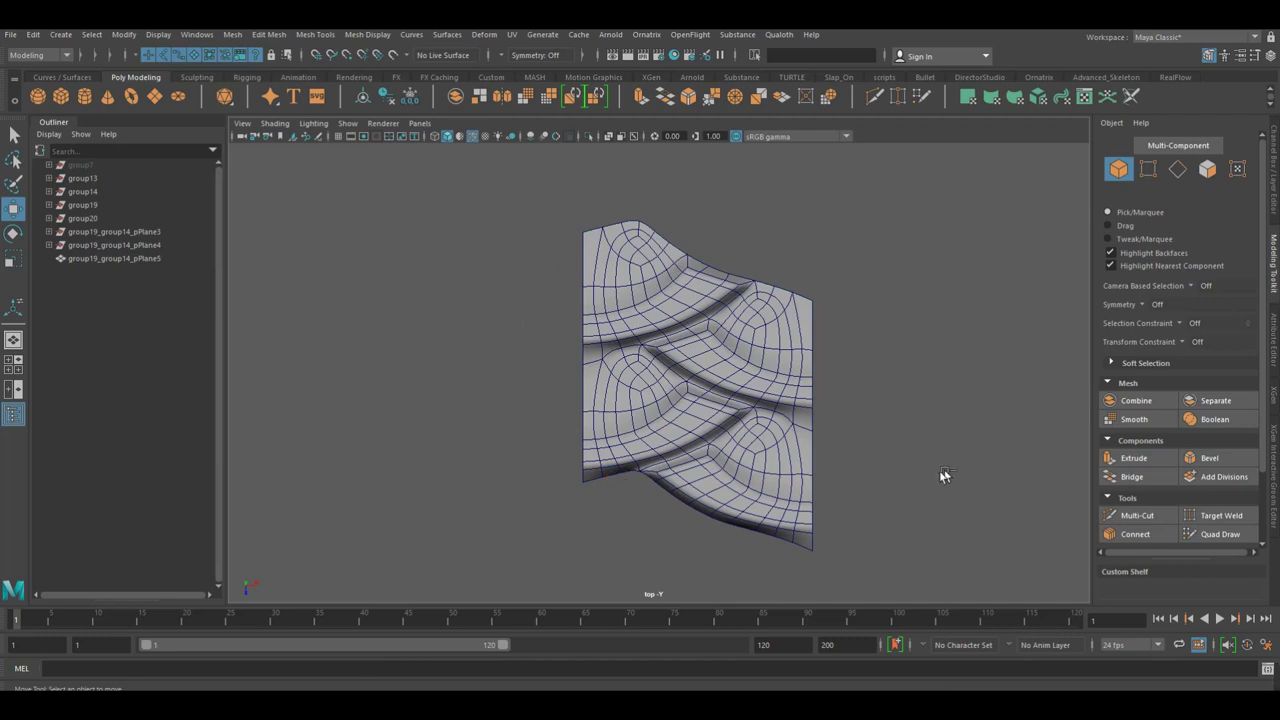
key(1)
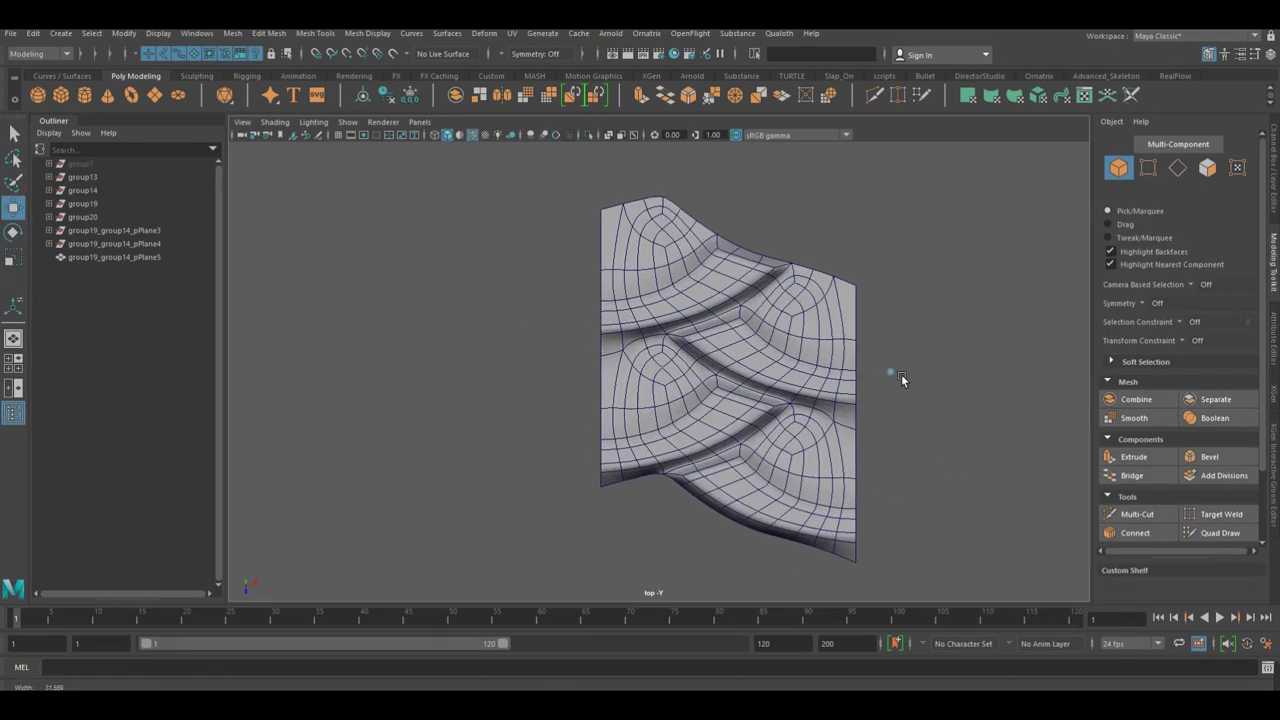
click(740, 378)
In Front View, wrap the top-edge vertices in lattice ffd1 with 7 S divisions.
key(space)
drag(723, 381, 654, 371)
key(space)
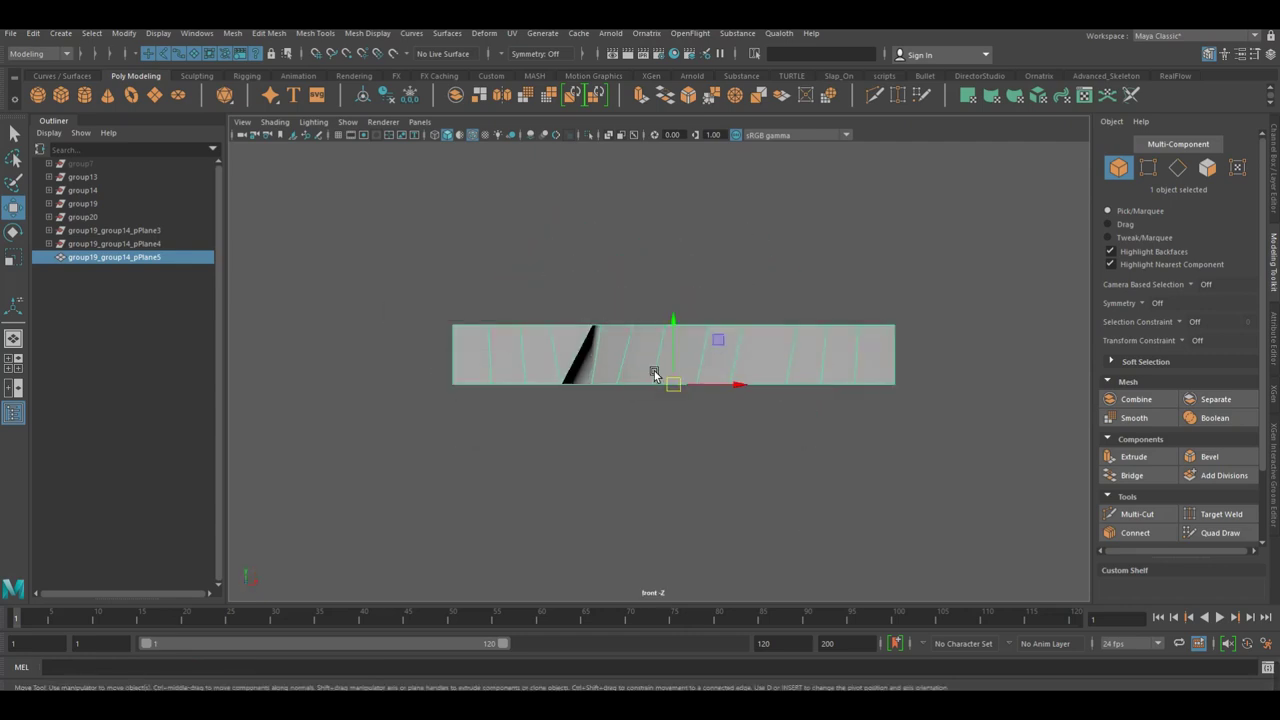
right_drag(478, 367, 417, 354)
drag(277, 308, 829, 366)
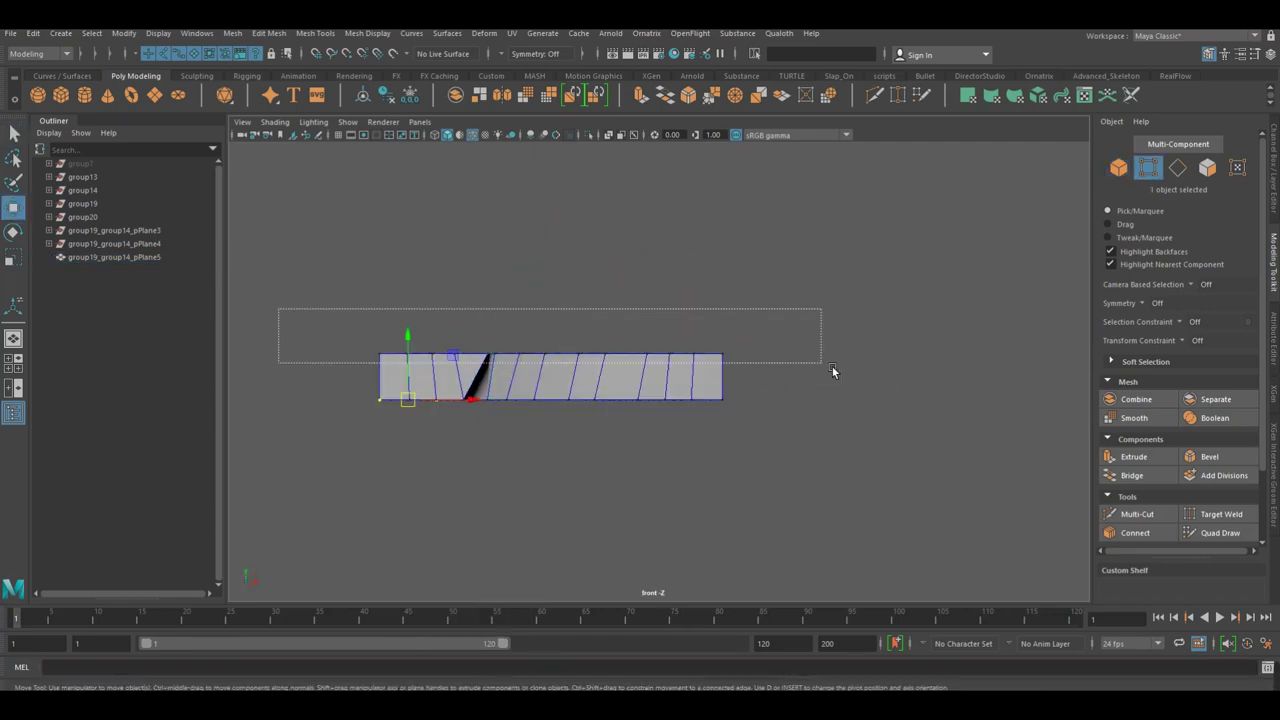
key(f)
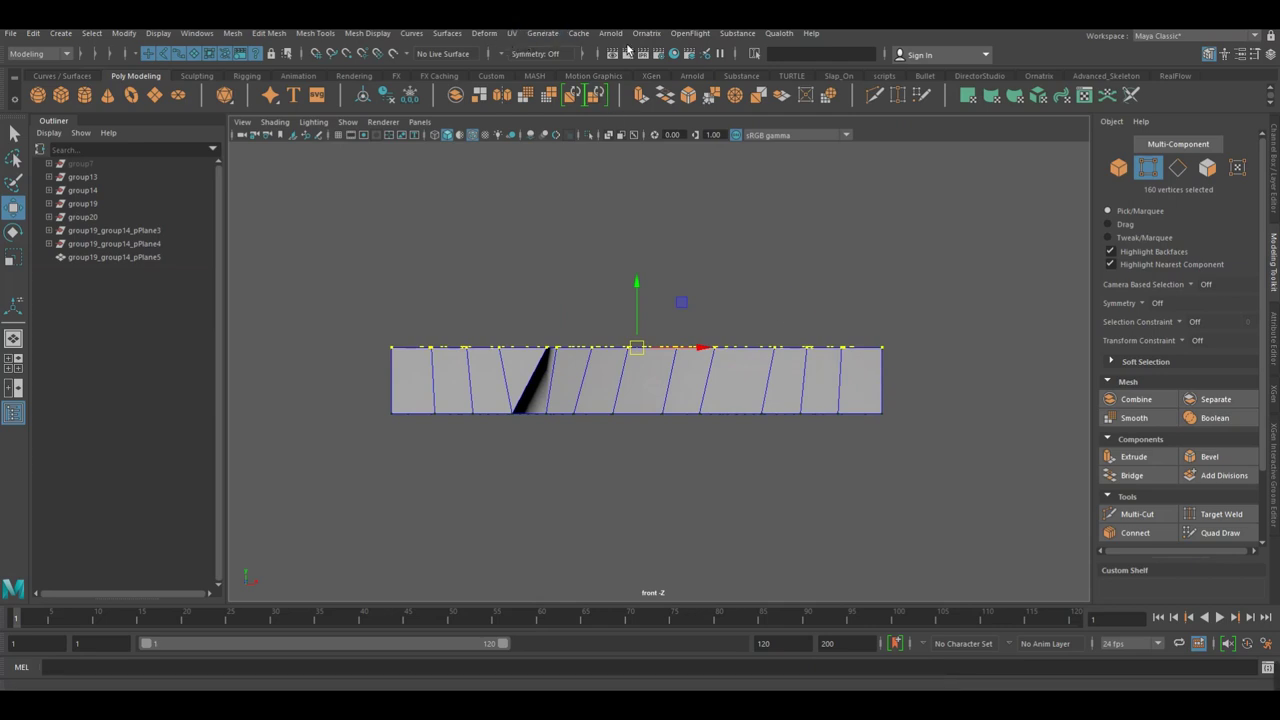
click(486, 34)
click(540, 118)
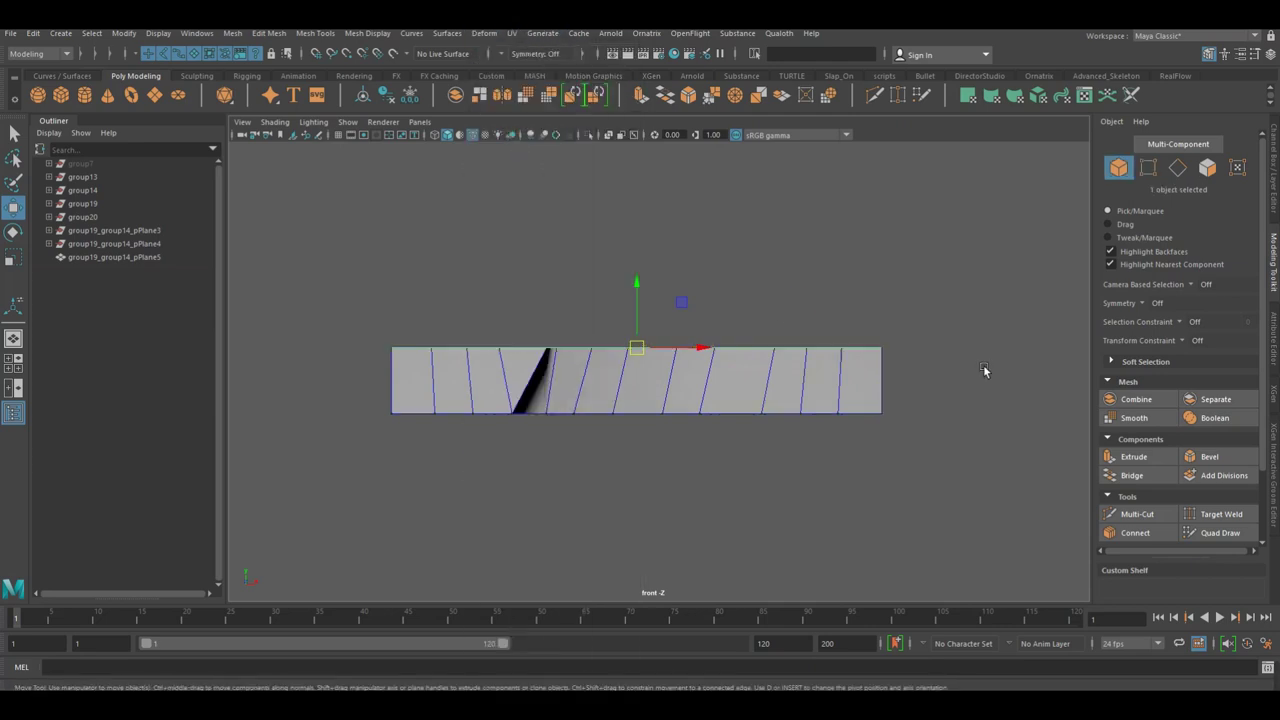
click(1275, 214)
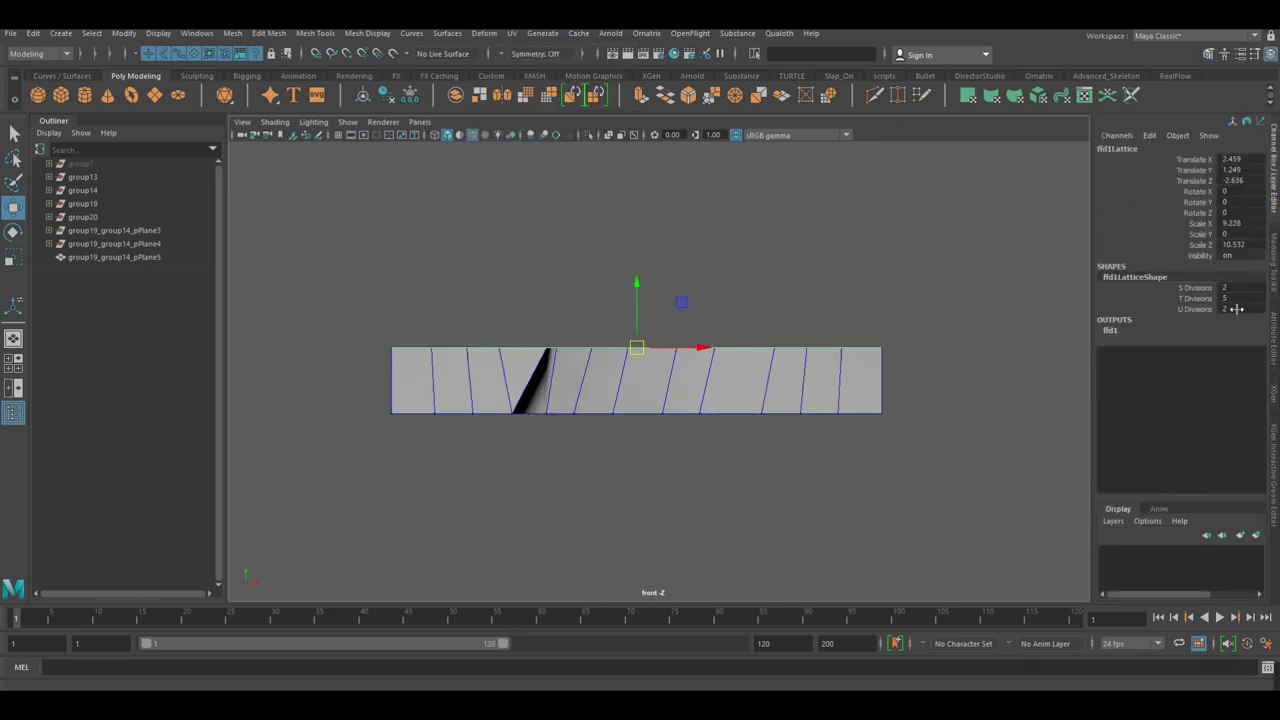
click(1150, 299)
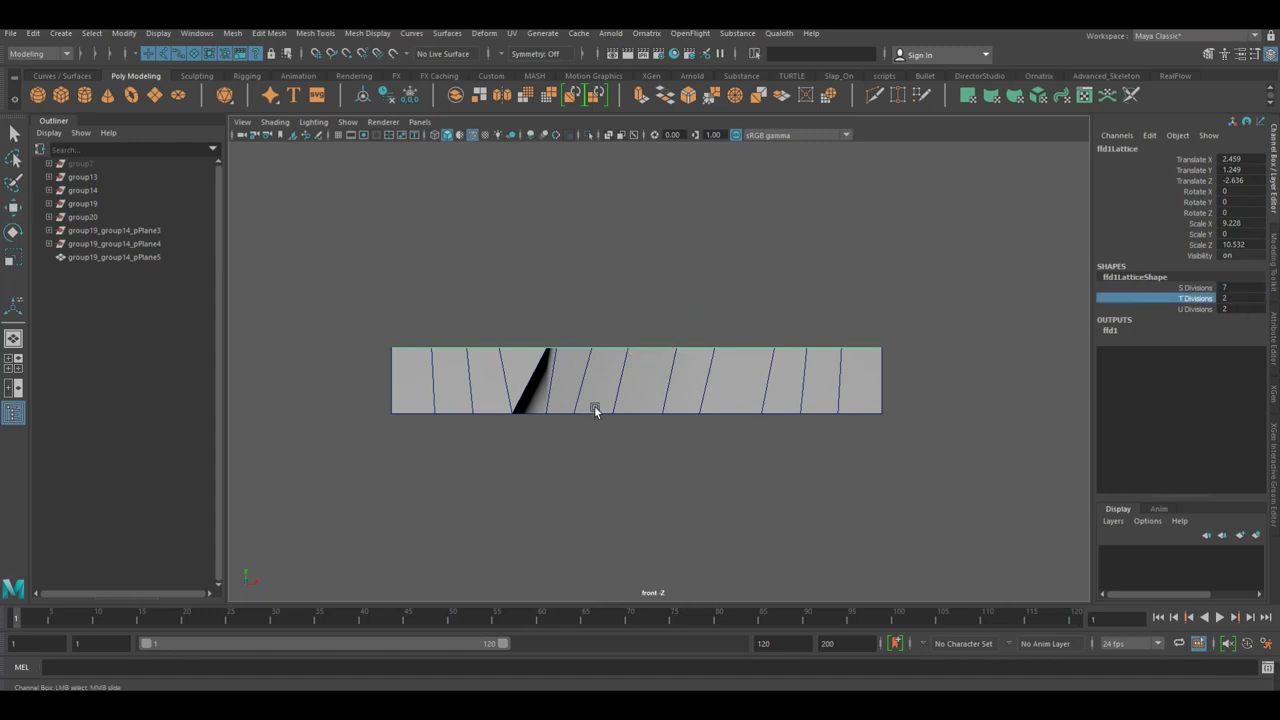
Wrap the bottom-edge vertices in lattice ffd2 with 7 S divisions.
click(567, 388)
key(w)
right_drag(543, 366, 485, 350)
drag(343, 397, 1031, 452)
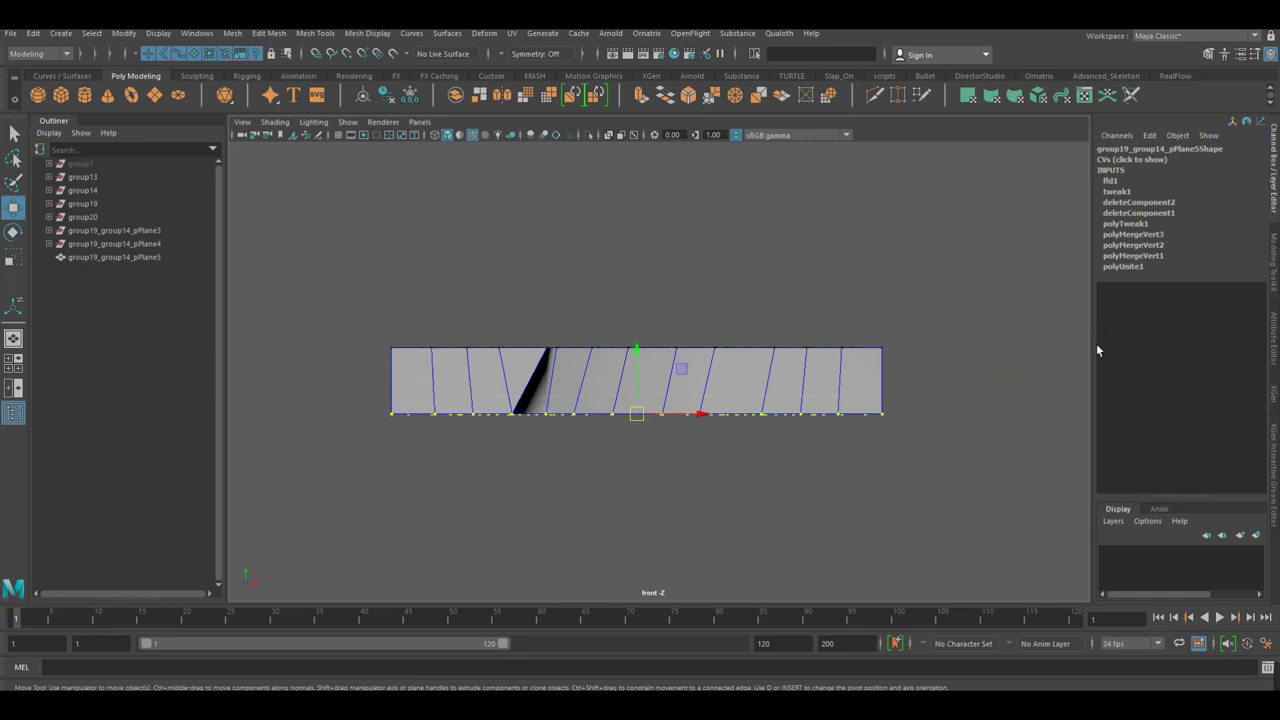
click(484, 33)
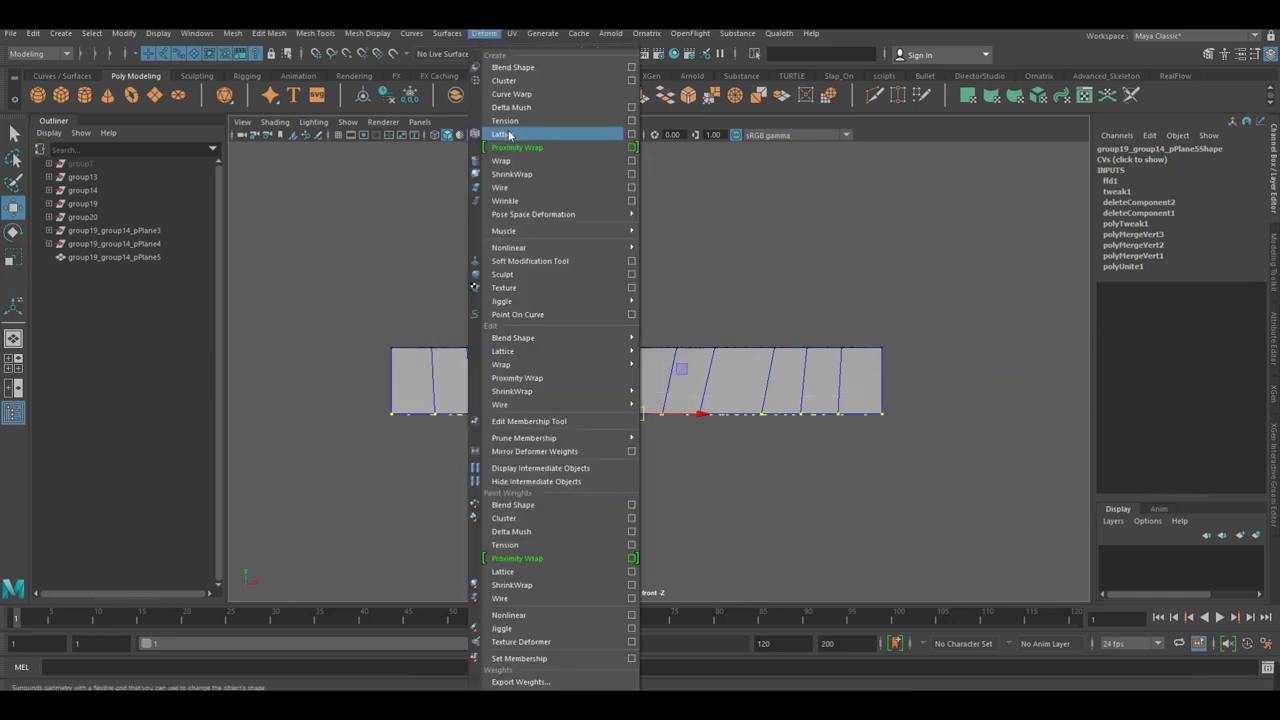
click(510, 131)
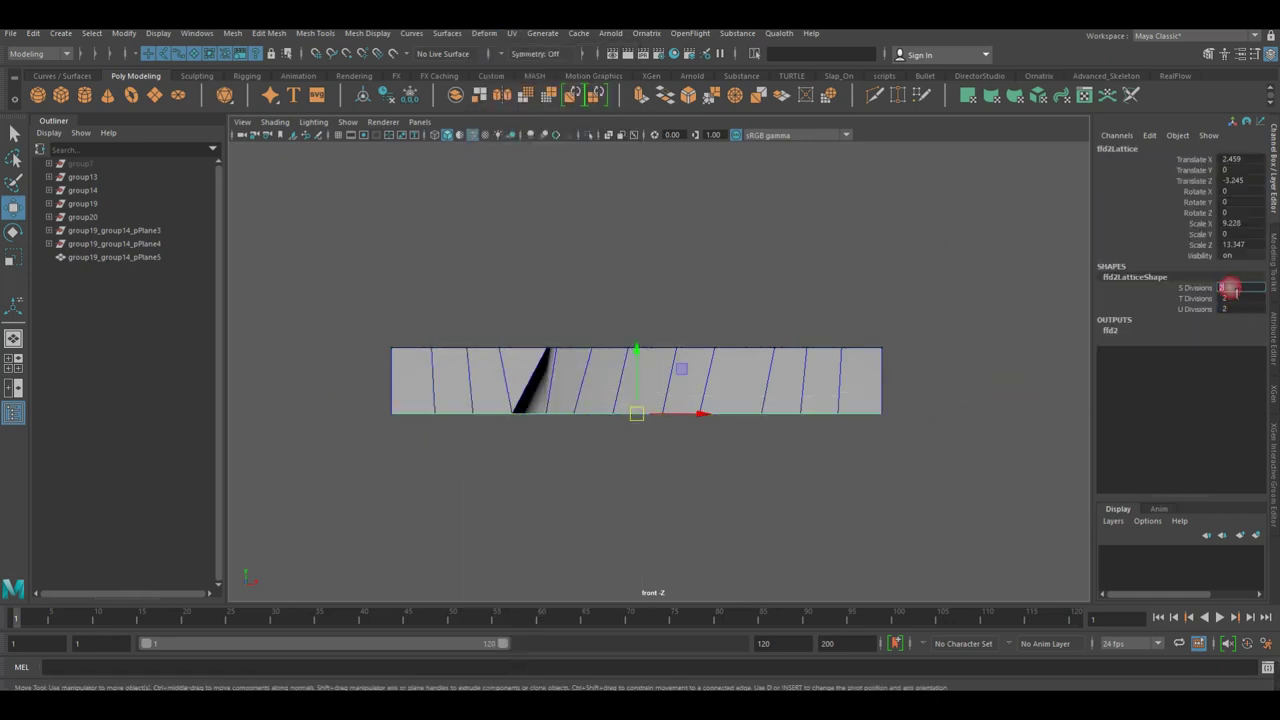
click(1190, 299)
key(space)
mouse_move(606, 417)
mouse_down()
mouse_move(655, 473)
mouse_move(657, 423)
mouse_move(846, 449)
mouse_move(654, 460)
mouse_move(609, 493)
mouse_move(600, 471)
mouse_up()
In Front View, try lowering the top lattice corners, undo it, and select the top lattice points.
key(space)
drag(630, 430, 662, 420)
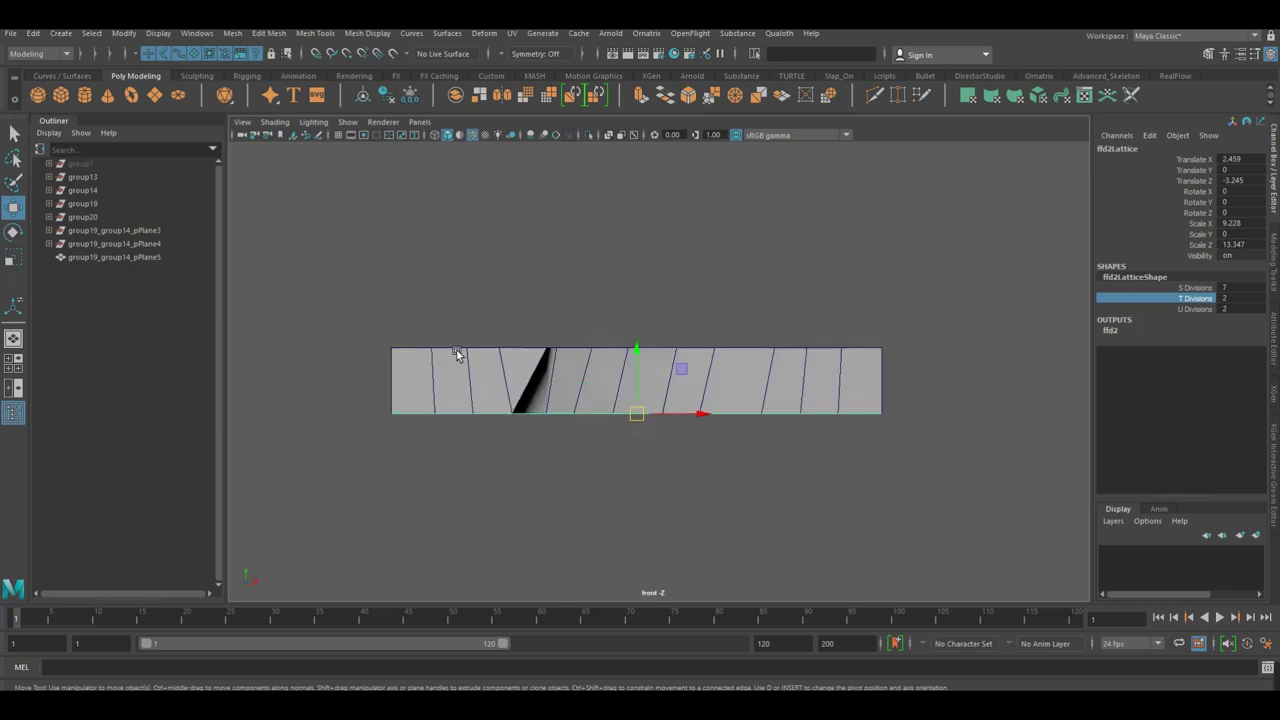
key(space)
drag(457, 320, 519, 375)
key(space)
right_drag(525, 365, 533, 310)
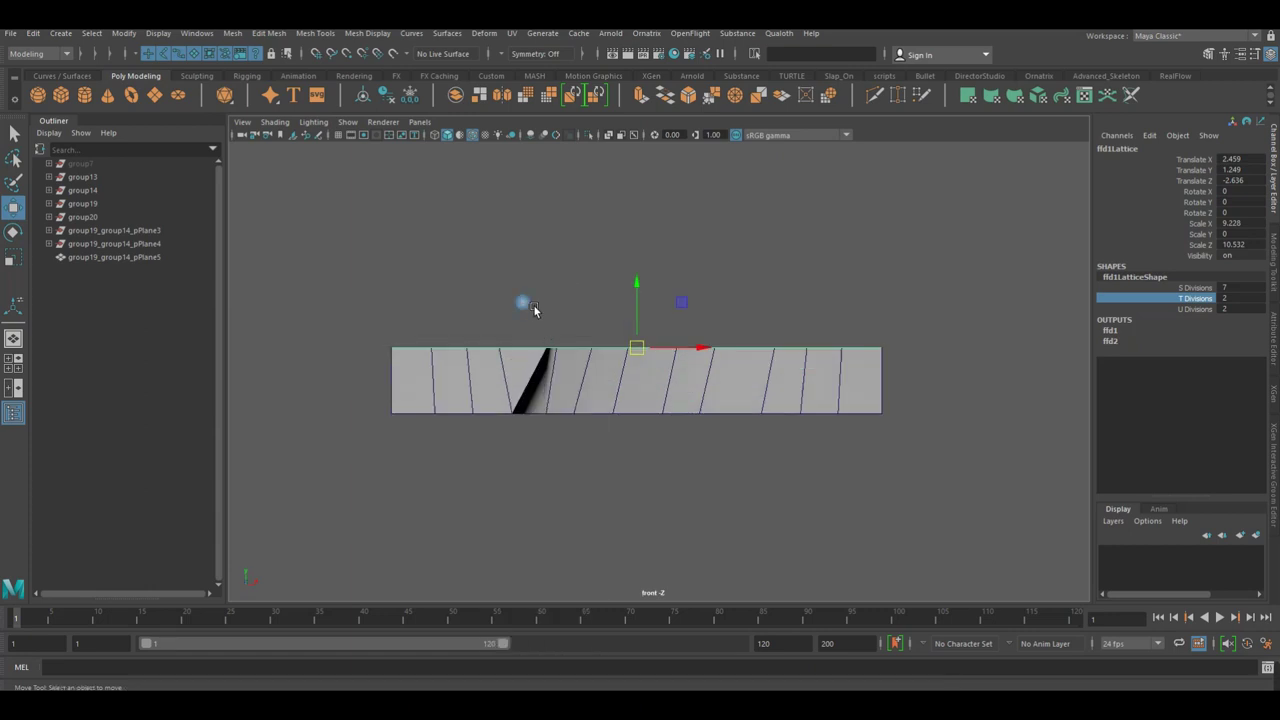
drag(342, 326, 412, 368)
shift+drag(860, 324, 925, 373)
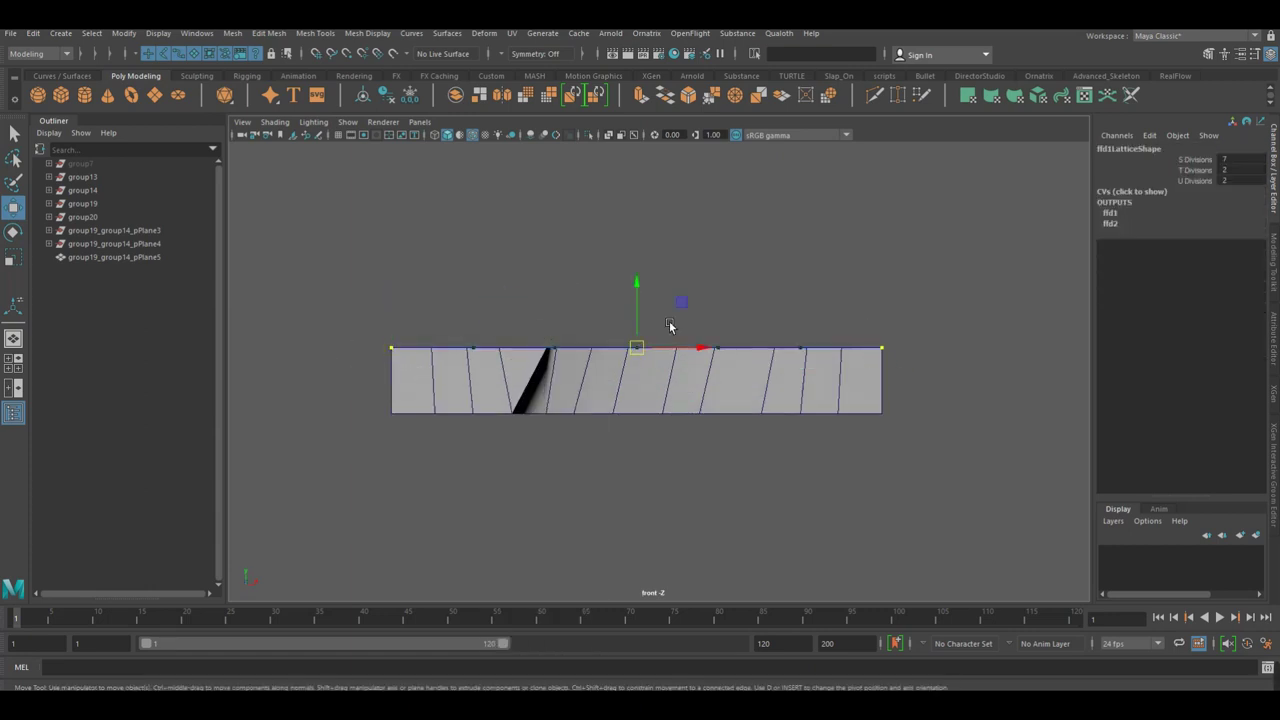
drag(650, 308, 651, 336)
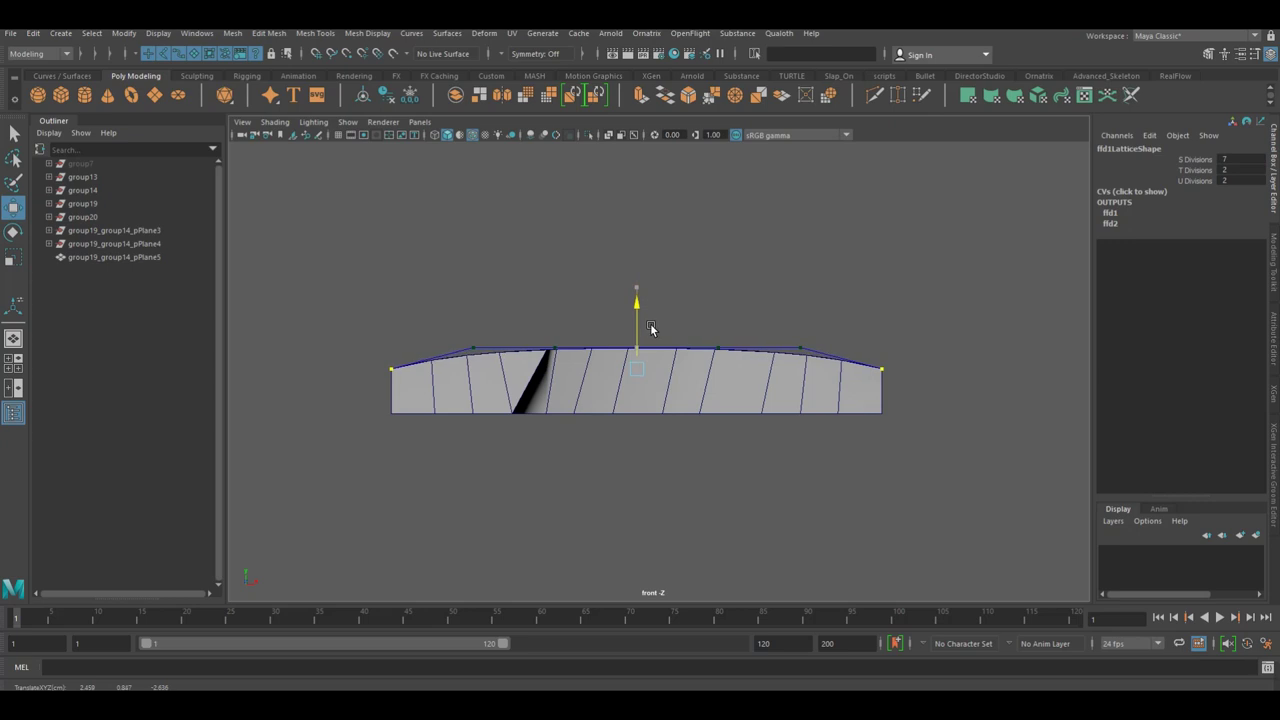
key(ctrl+z)
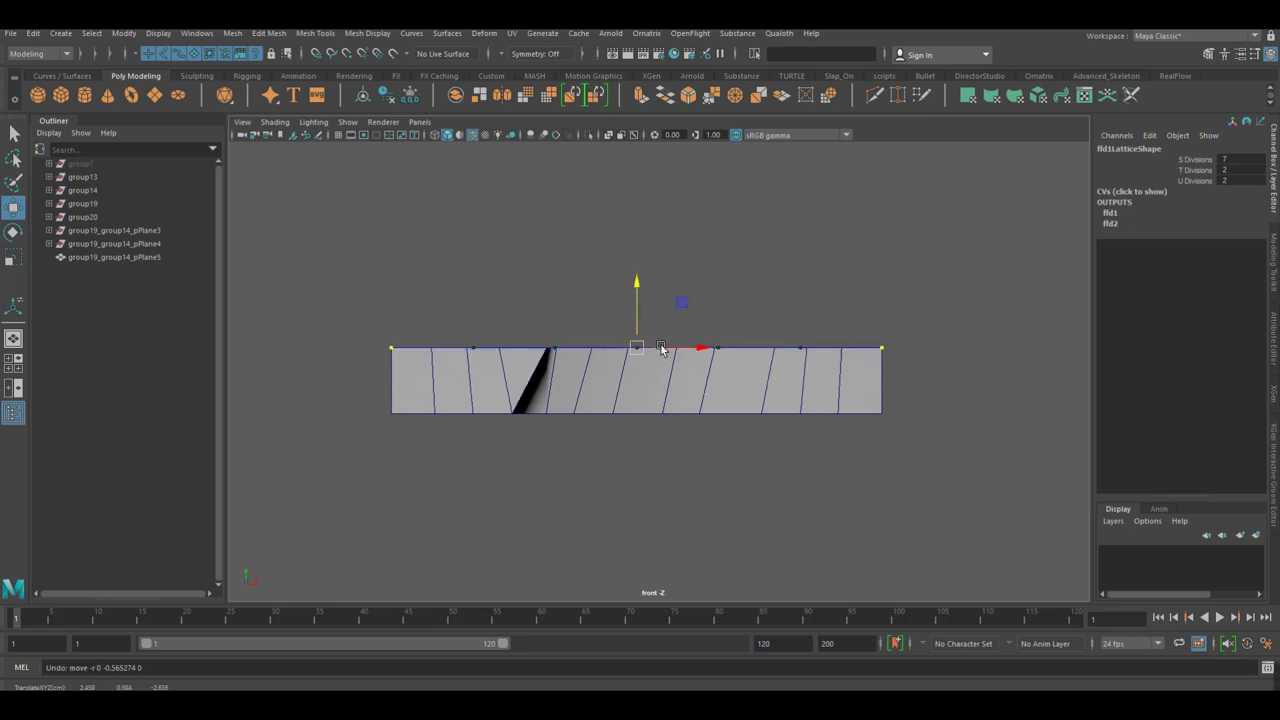
alt+middle_drag(660, 348, 699, 335)
drag(558, 294, 880, 318)
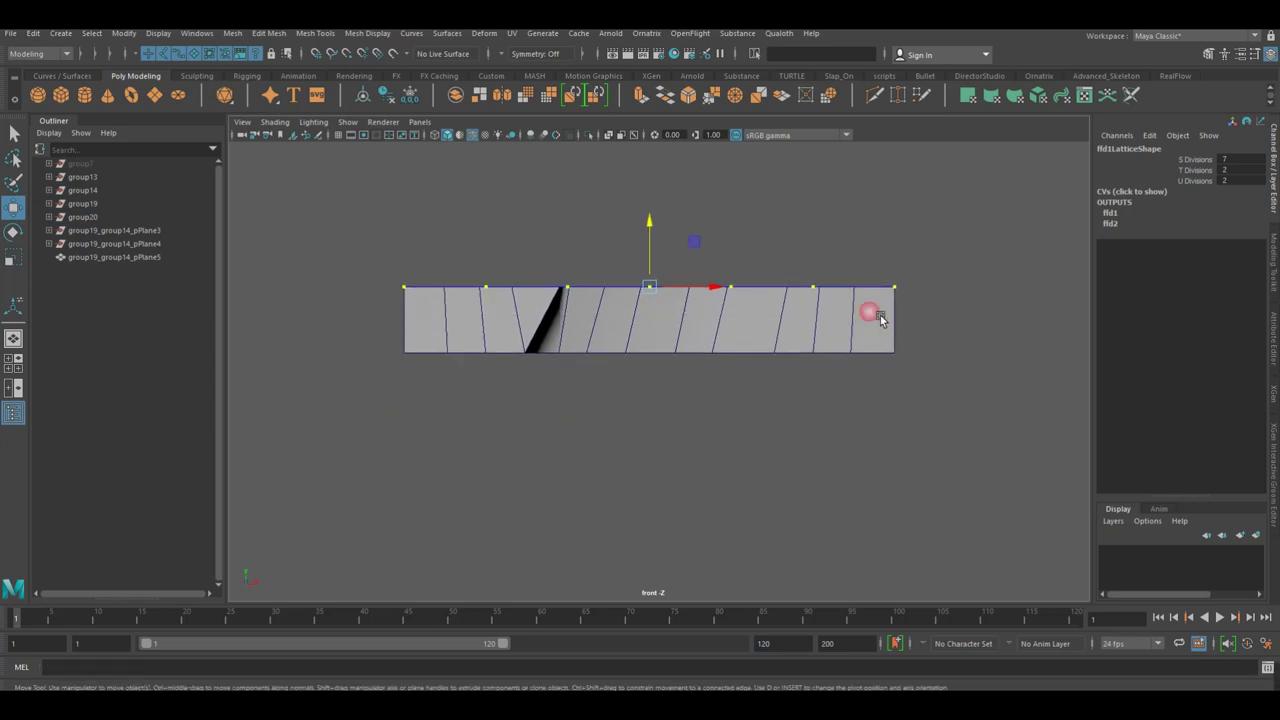
Scale the bottom ffd2 lattice points outward in X, with the grid on, into a trapezoid.
click(806, 355)
right_drag(797, 357, 791, 318)
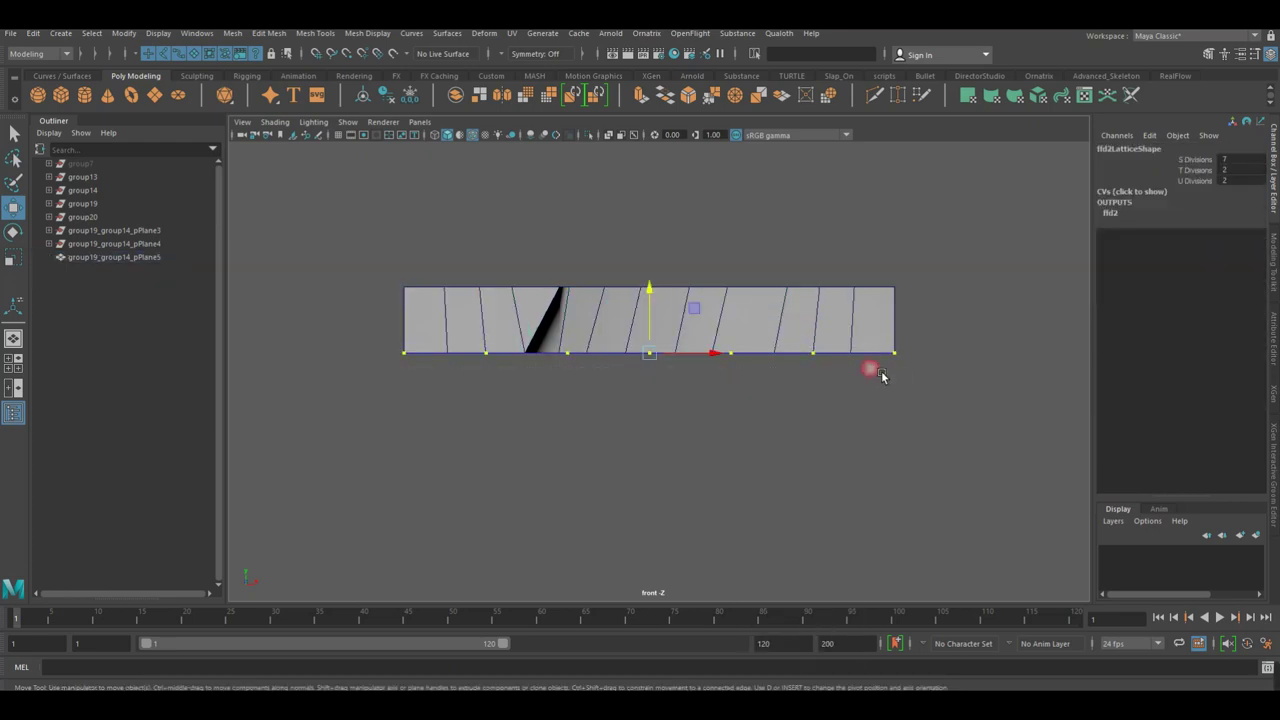
middle_drag(659, 320, 661, 324)
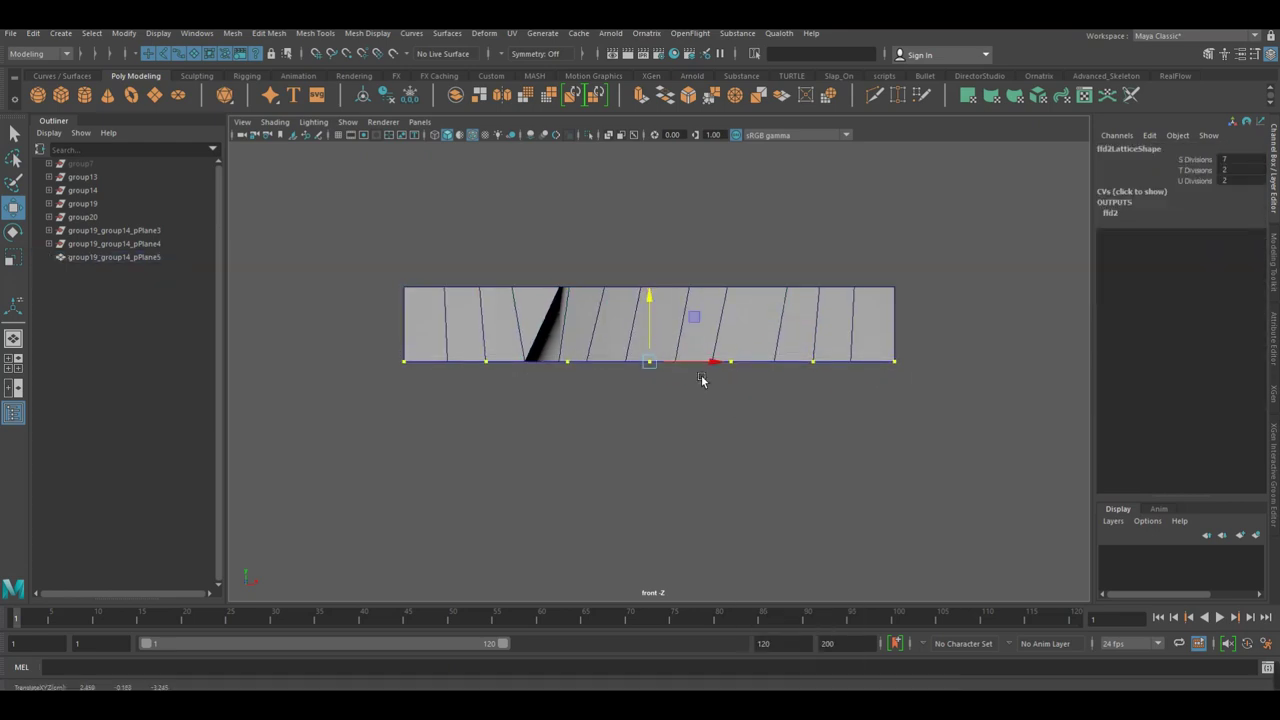
key(r)
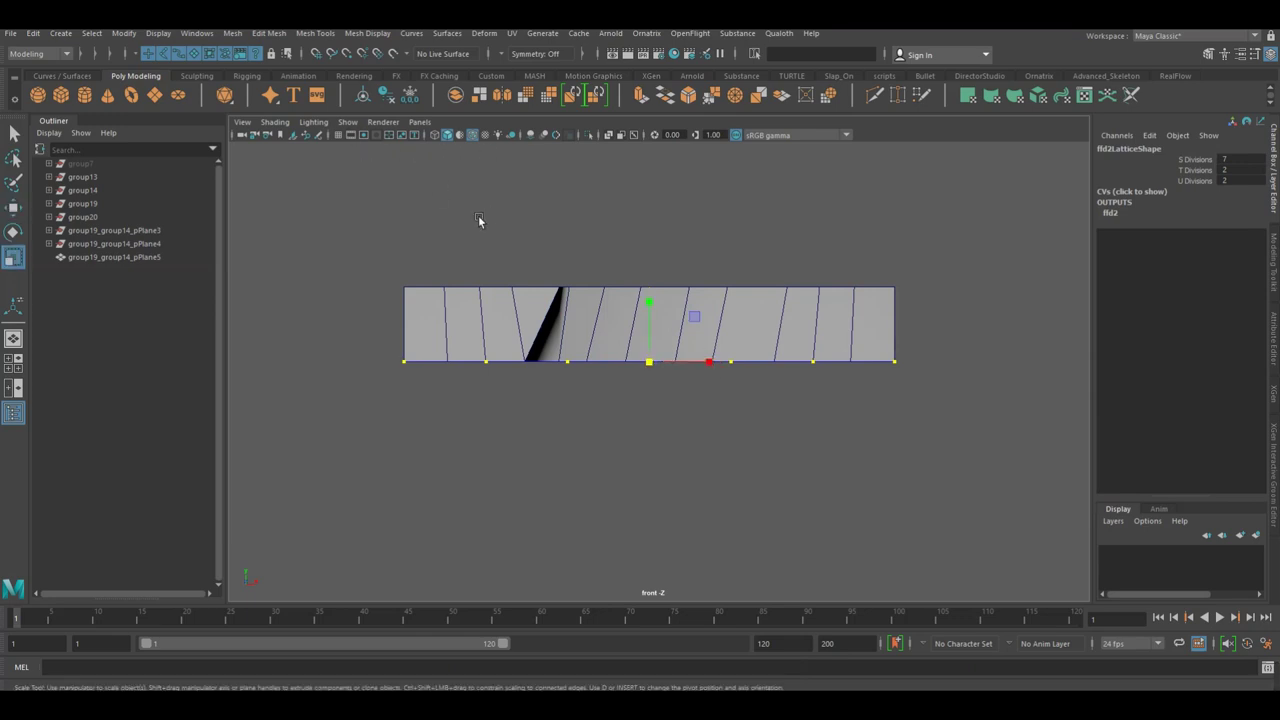
click(339, 134)
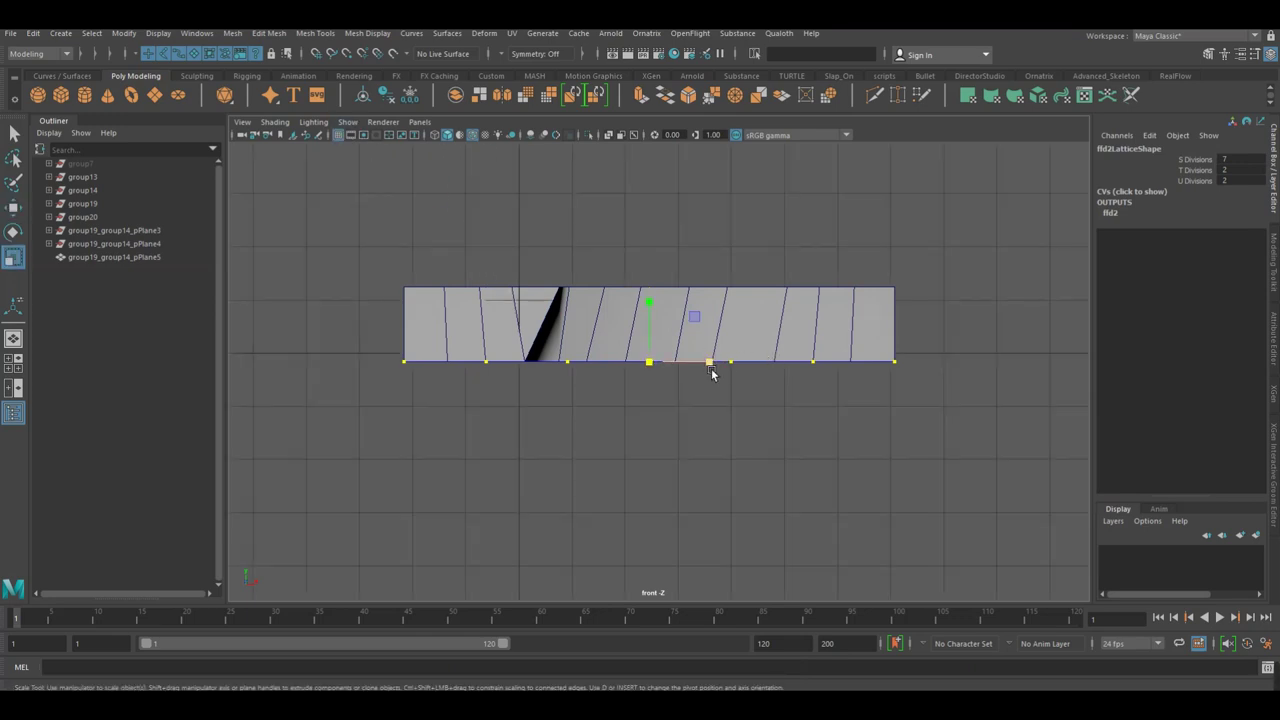
drag(711, 366, 716, 372)
key(ctrl+z)
key(ctrl+z)
key(ctrl+z)
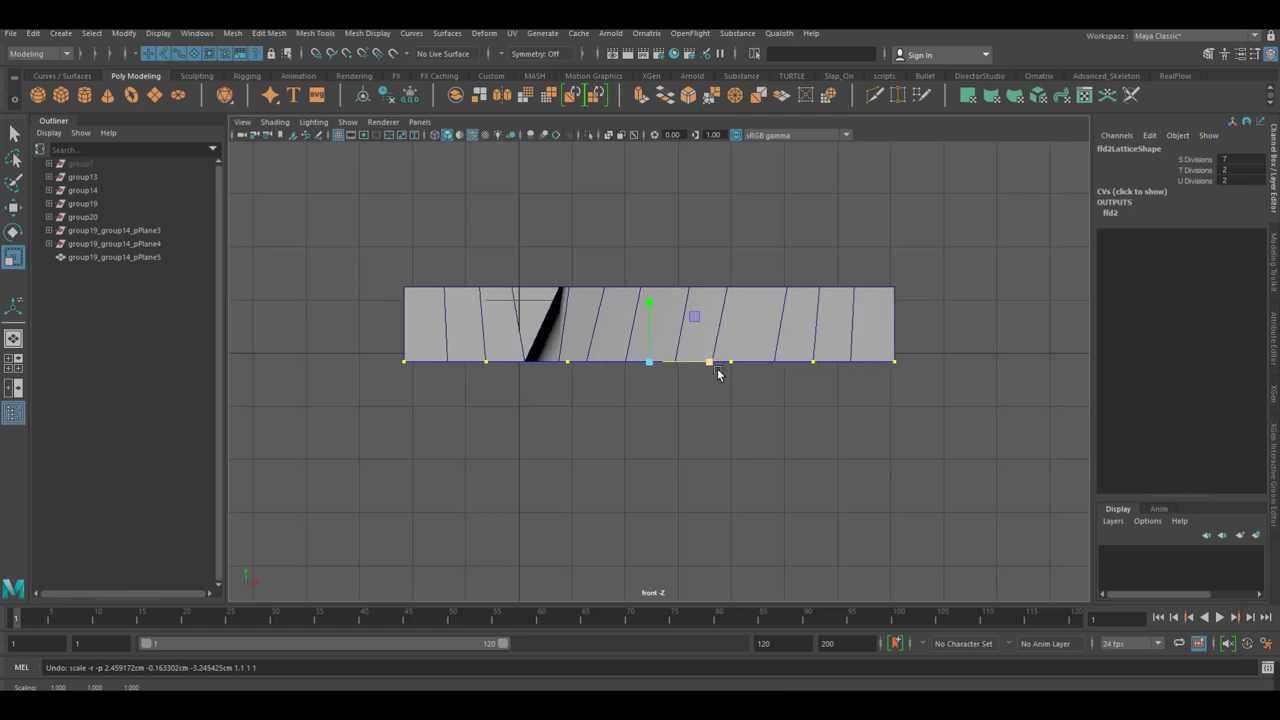
key(ctrl+z)
drag(711, 366, 717, 371)
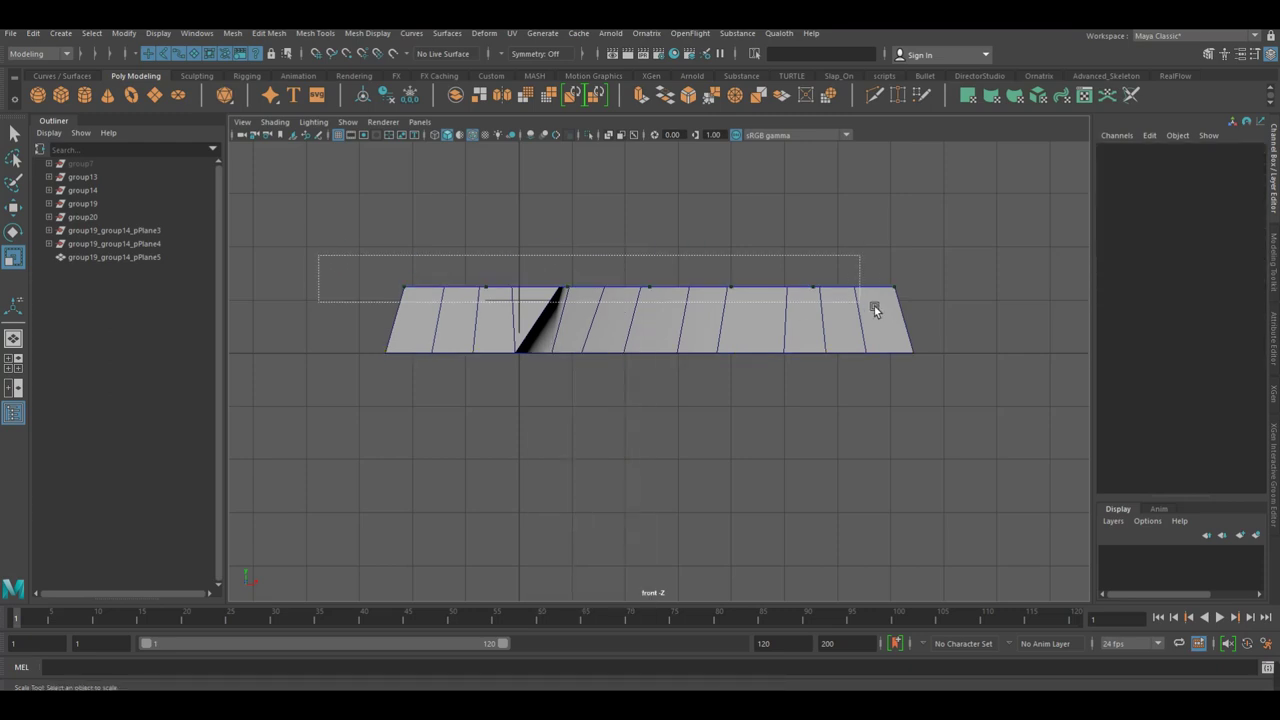
Raise the top row of lattice points and narrow it slightly.
drag(318, 256, 874, 306)
key(w)
drag(664, 248, 661, 236)
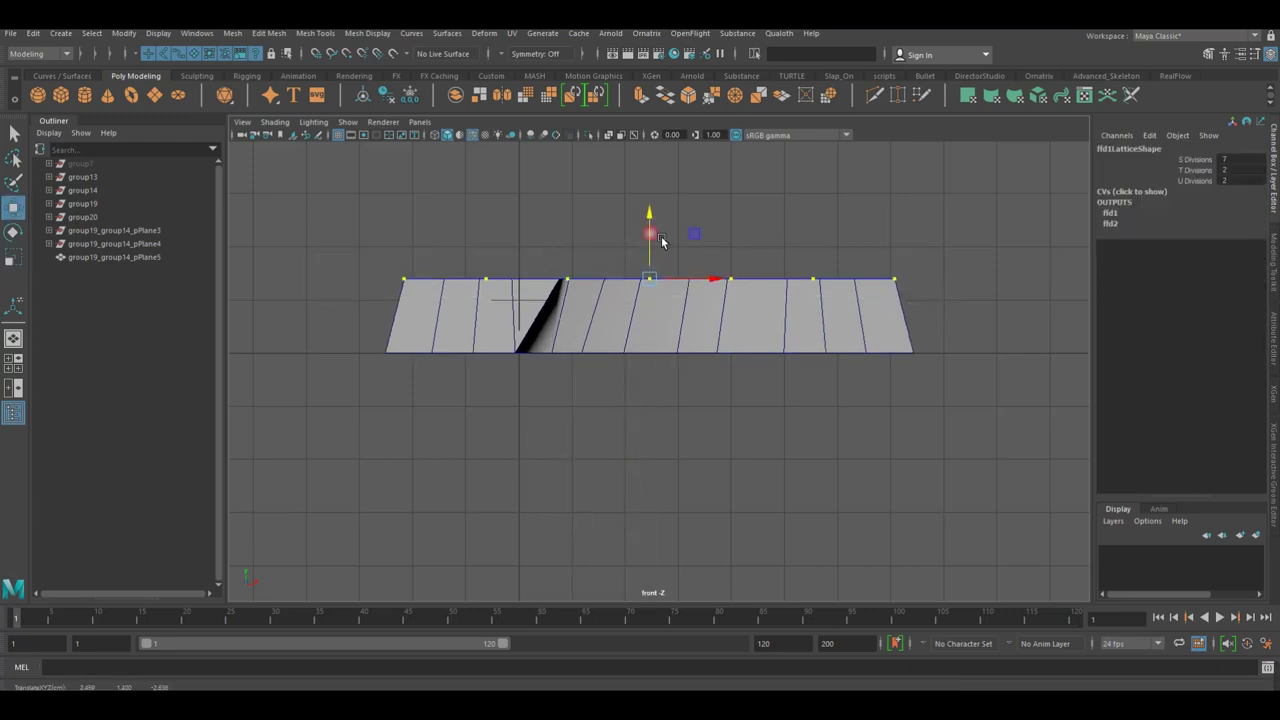
key(r)
drag(714, 283, 723, 288)
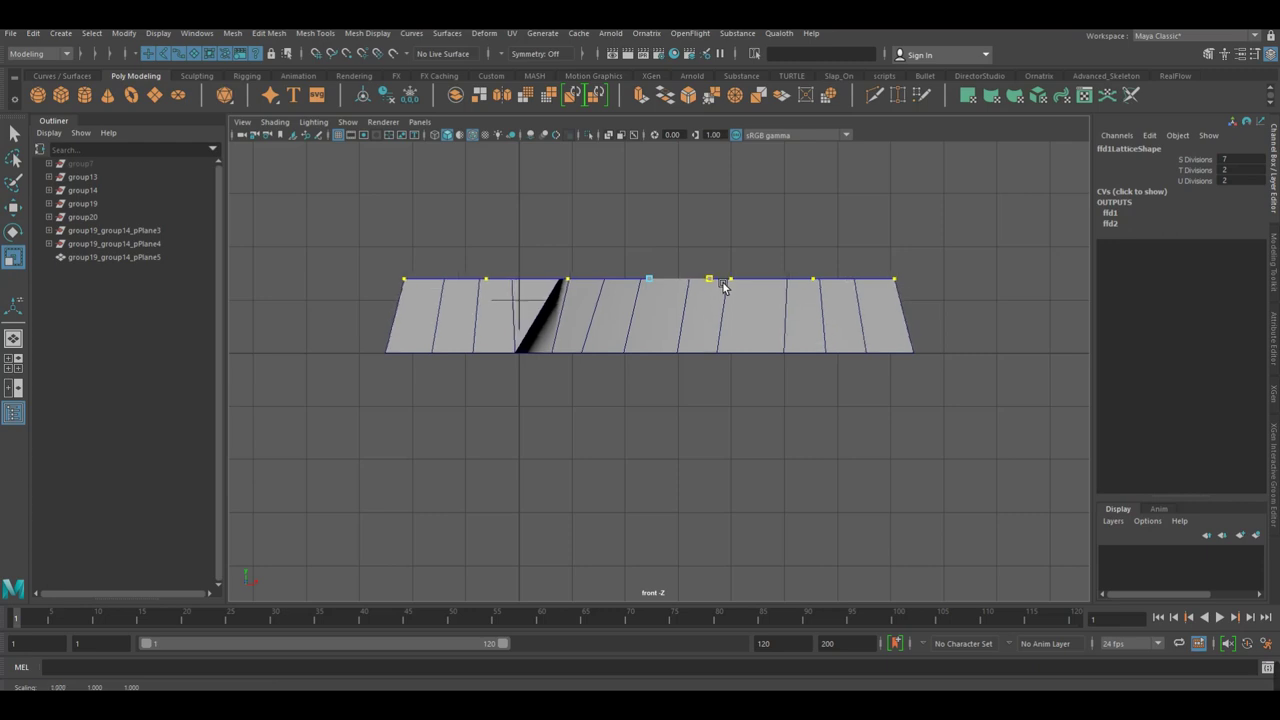
Pull the lower lattice points down to bend the tile's bottom edge.
drag(375, 255, 420, 295)
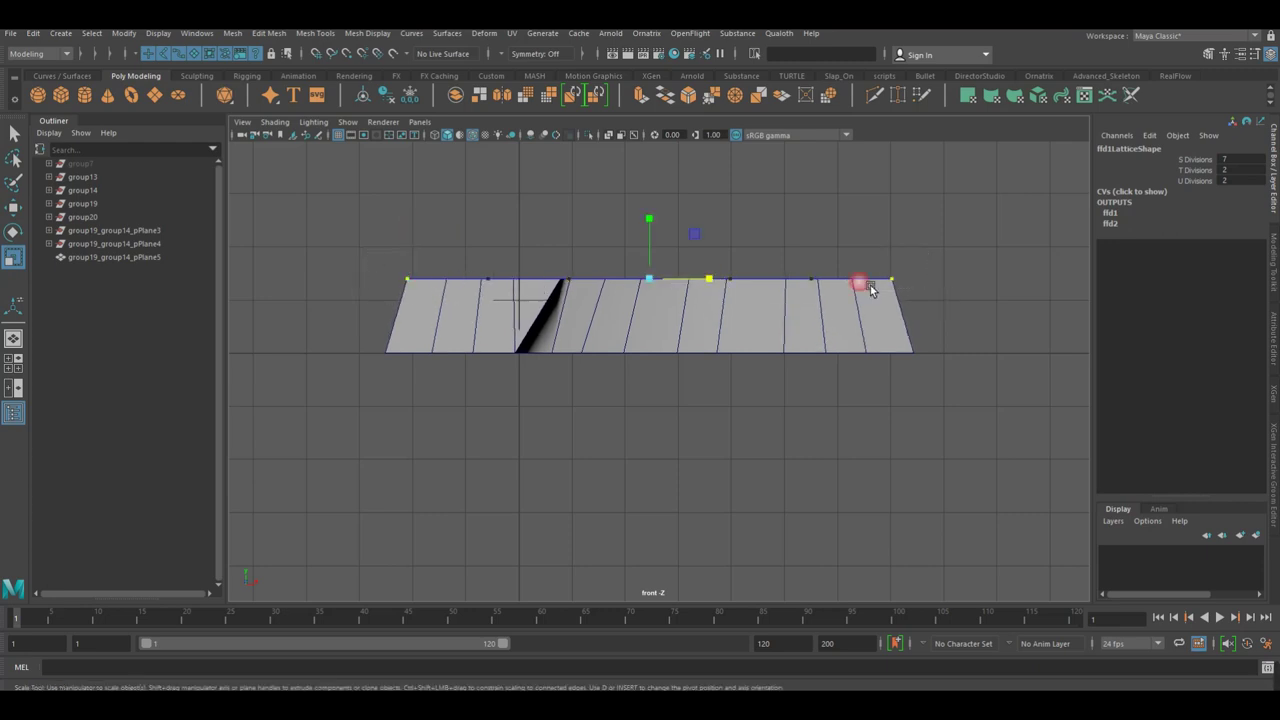
right_drag(404, 362, 366, 343)
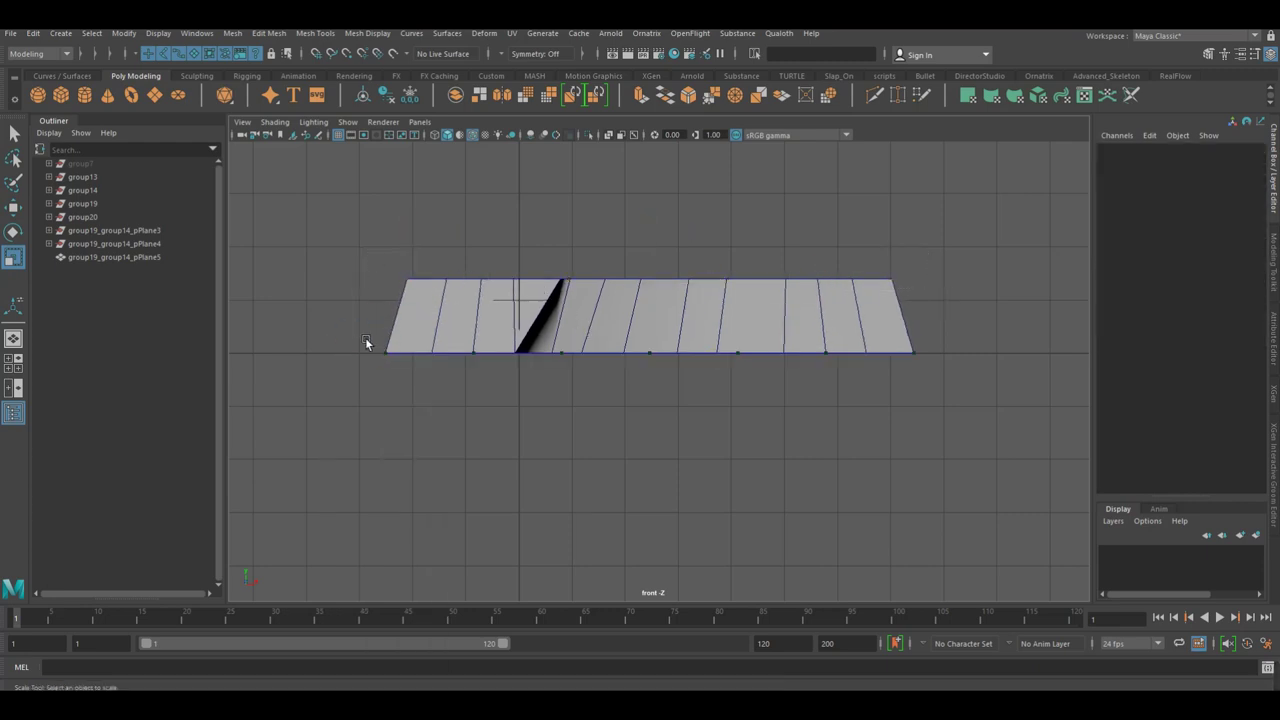
drag(366, 343, 402, 364)
key(w)
drag(660, 300, 668, 344)
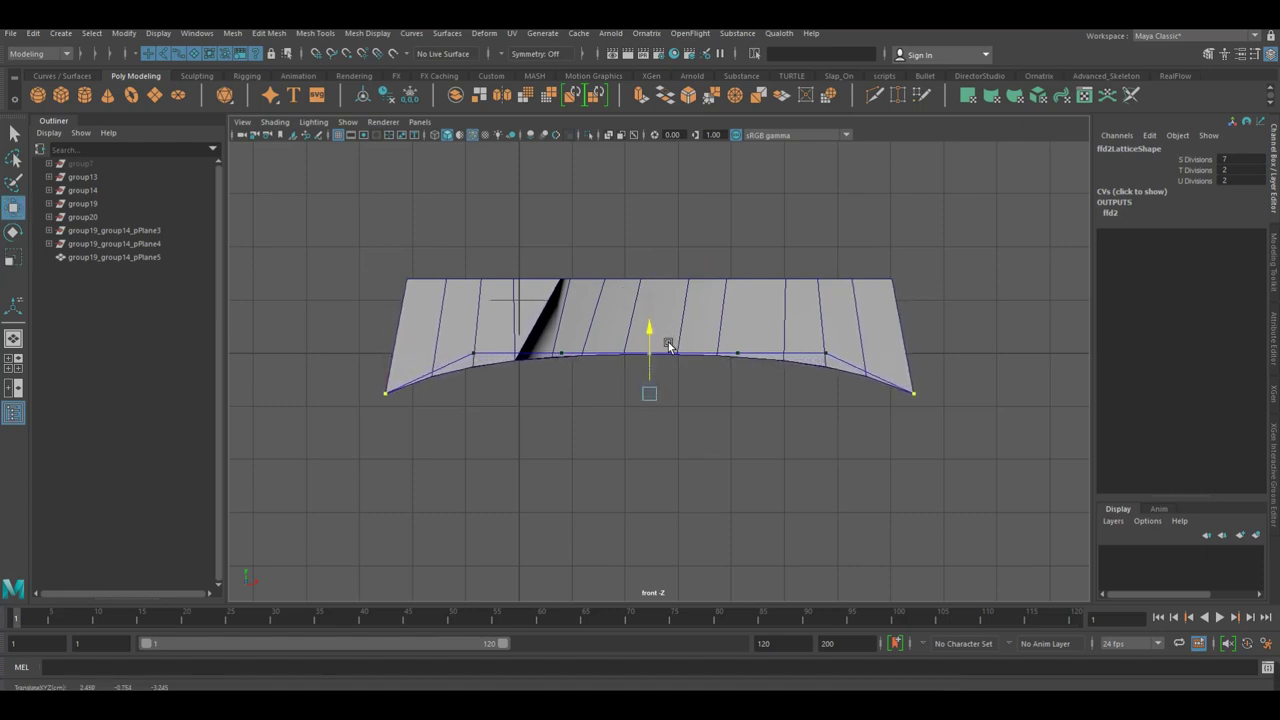
click(474, 352)
drag(659, 301, 664, 313)
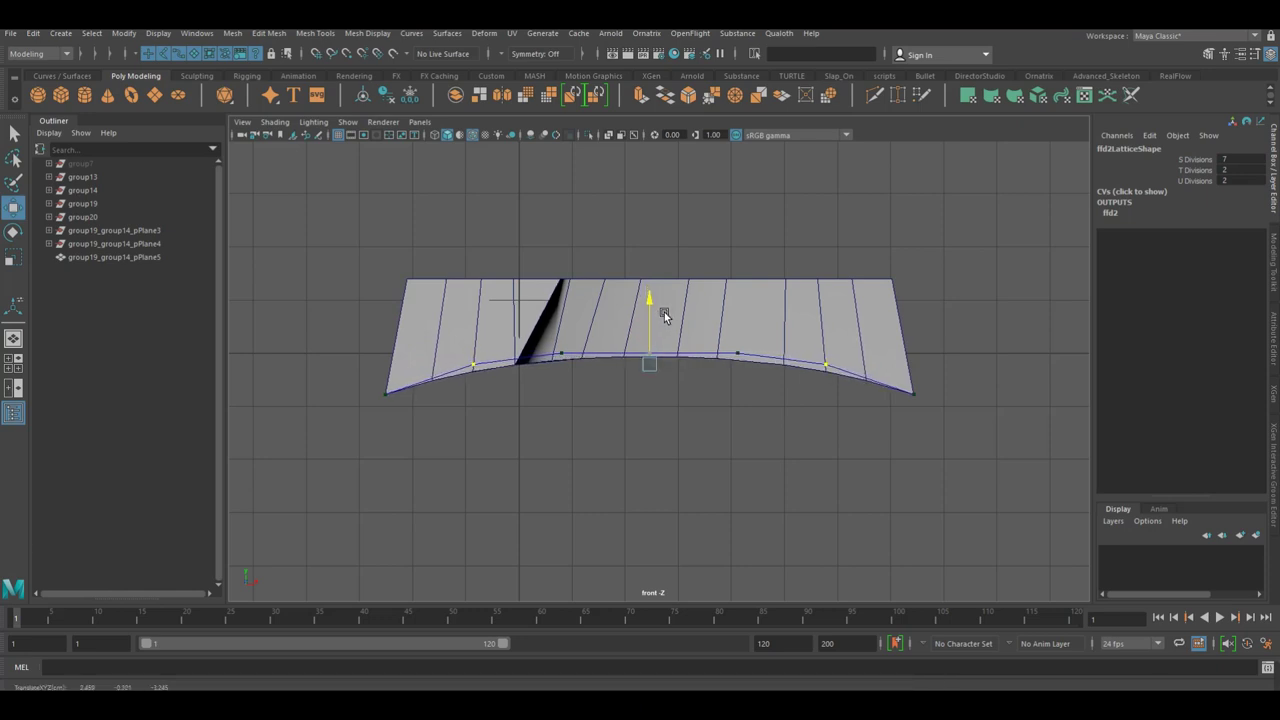
Lower the top-row lattice end points and inner points to arch the top edge.
click(458, 295)
right_drag(450, 281, 371, 247)
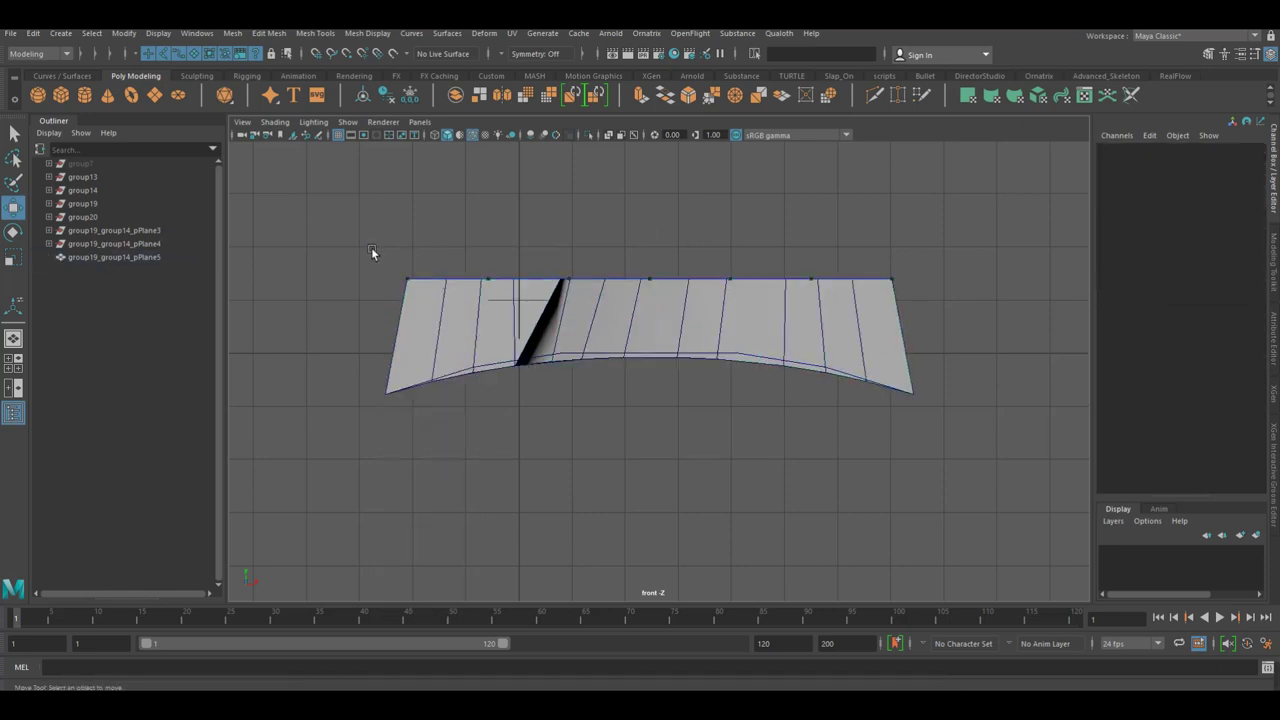
drag(371, 250, 422, 292)
drag(662, 216, 670, 244)
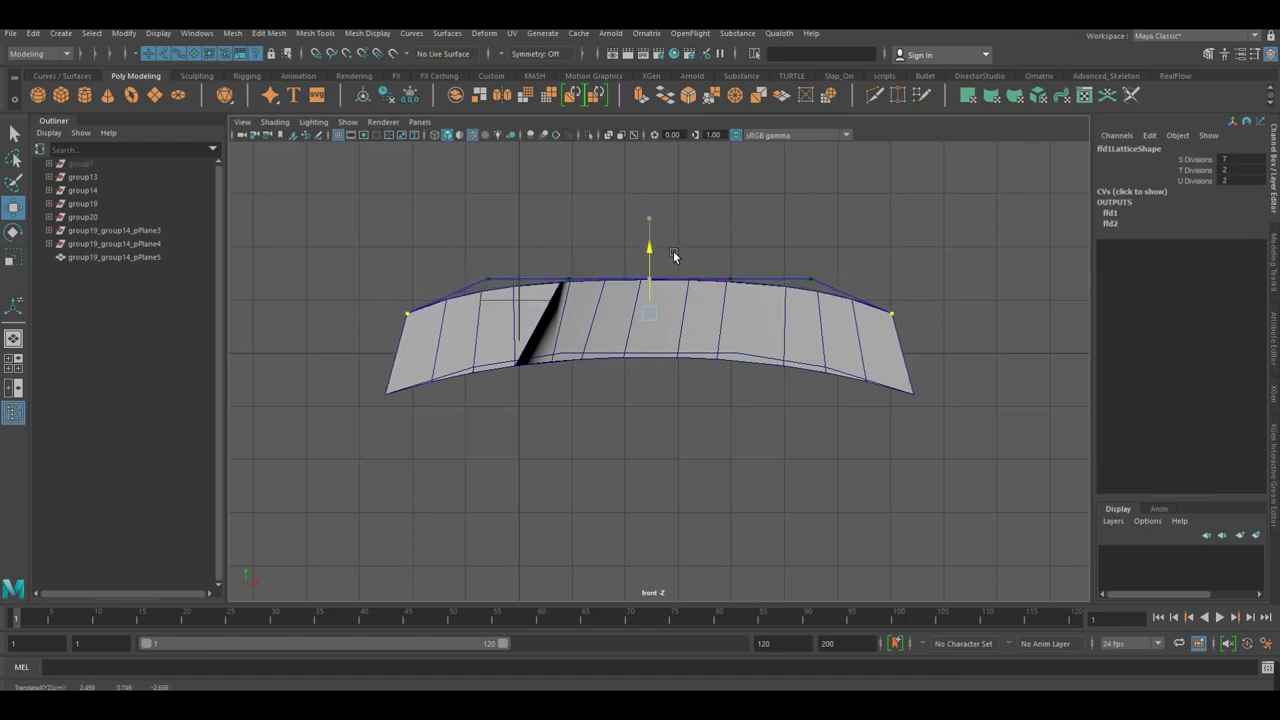
drag(671, 245, 673, 247)
drag(468, 258, 524, 299)
shift+drag(786, 243, 857, 300)
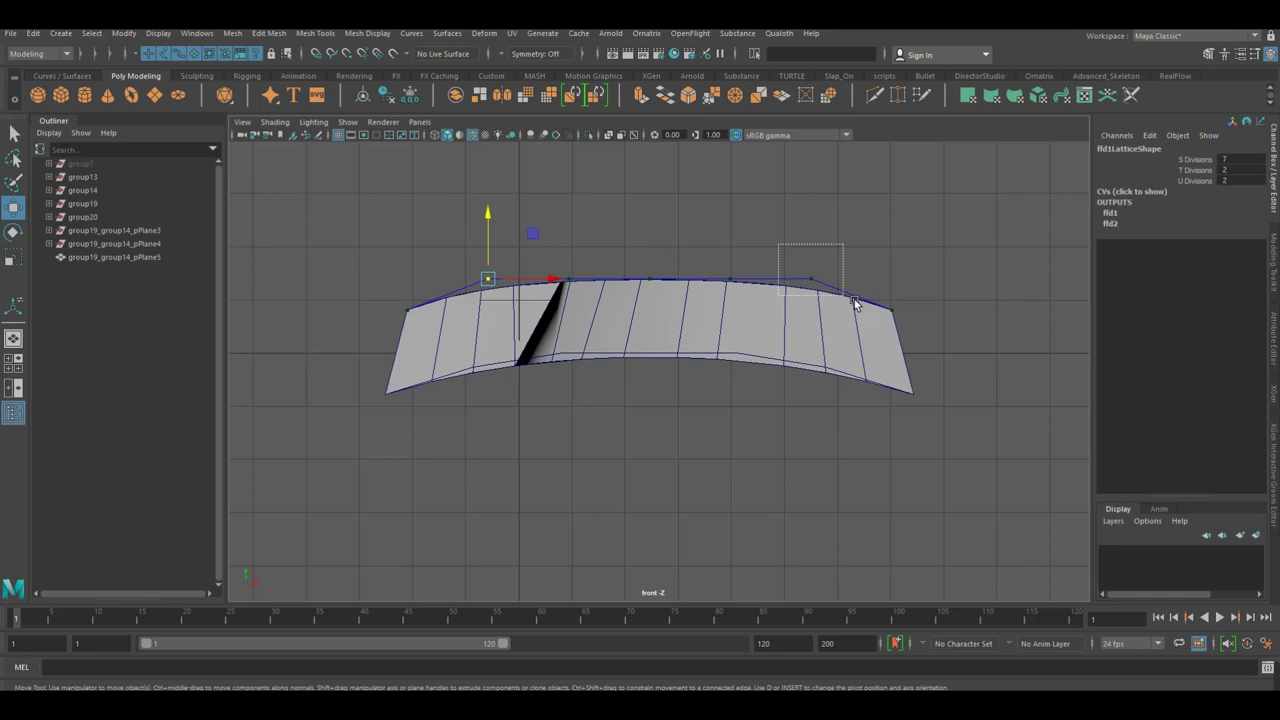
drag(660, 214, 666, 226)
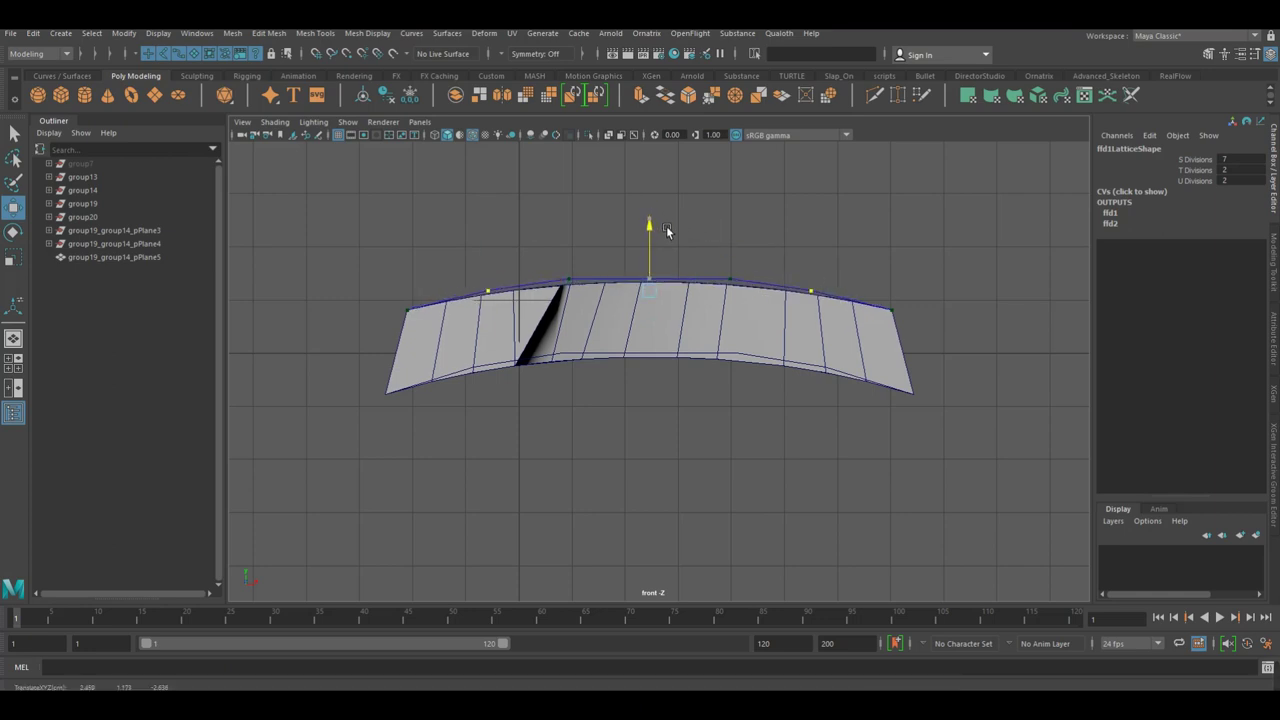
Return the lattice to object mode and orbit to inspect the arched tile.
right_drag(550, 248, 583, 233)
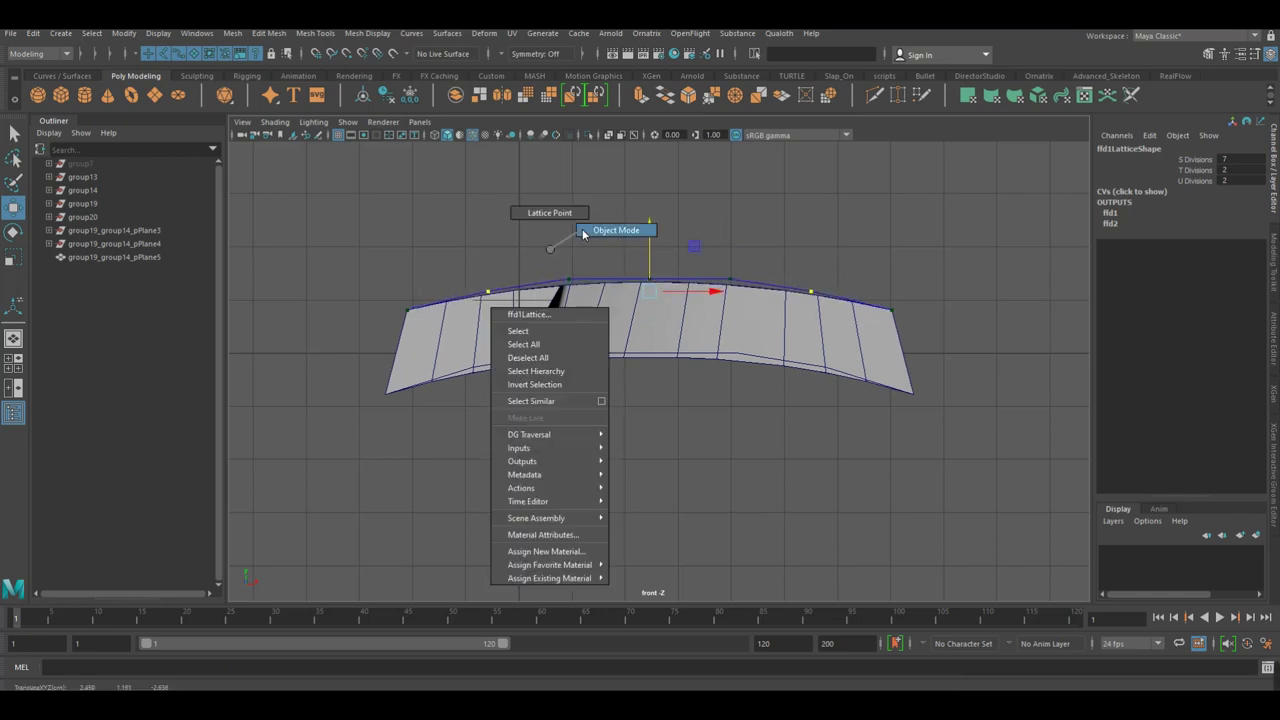
key(space)
click(545, 245)
mouse_move(588, 288)
alt+mouse_down()
mouse_move(641, 278)
mouse_move(528, 270)
mouse_move(677, 277)
alt+mouse_up()
Delete the shingle mesh's history to bake in the arched shape.
click(570, 411)
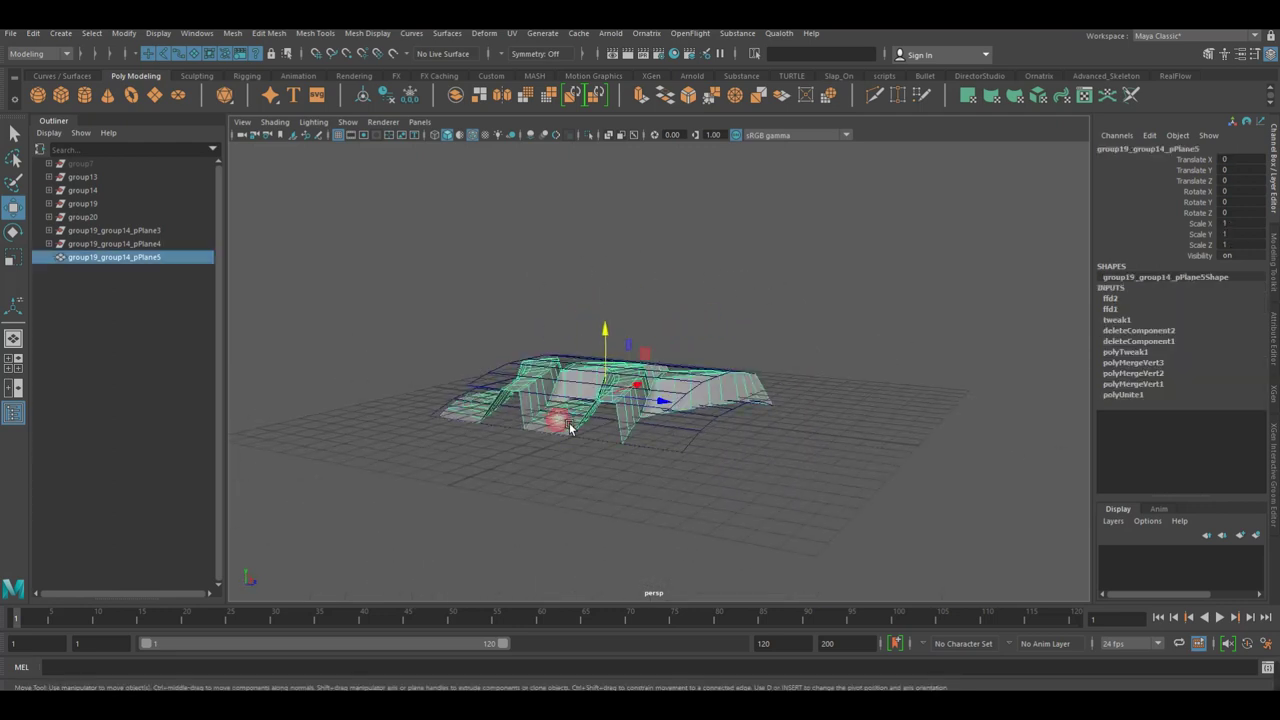
click(386, 95)
click(564, 240)
mouse_move(564, 240)
alt+mouse_down()
mouse_move(780, 400)
mouse_move(716, 373)
mouse_move(708, 409)
mouse_move(811, 410)
mouse_move(749, 366)
mouse_move(517, 369)
mouse_move(651, 430)
mouse_move(743, 423)
mouse_move(609, 423)
alt+mouse_up()
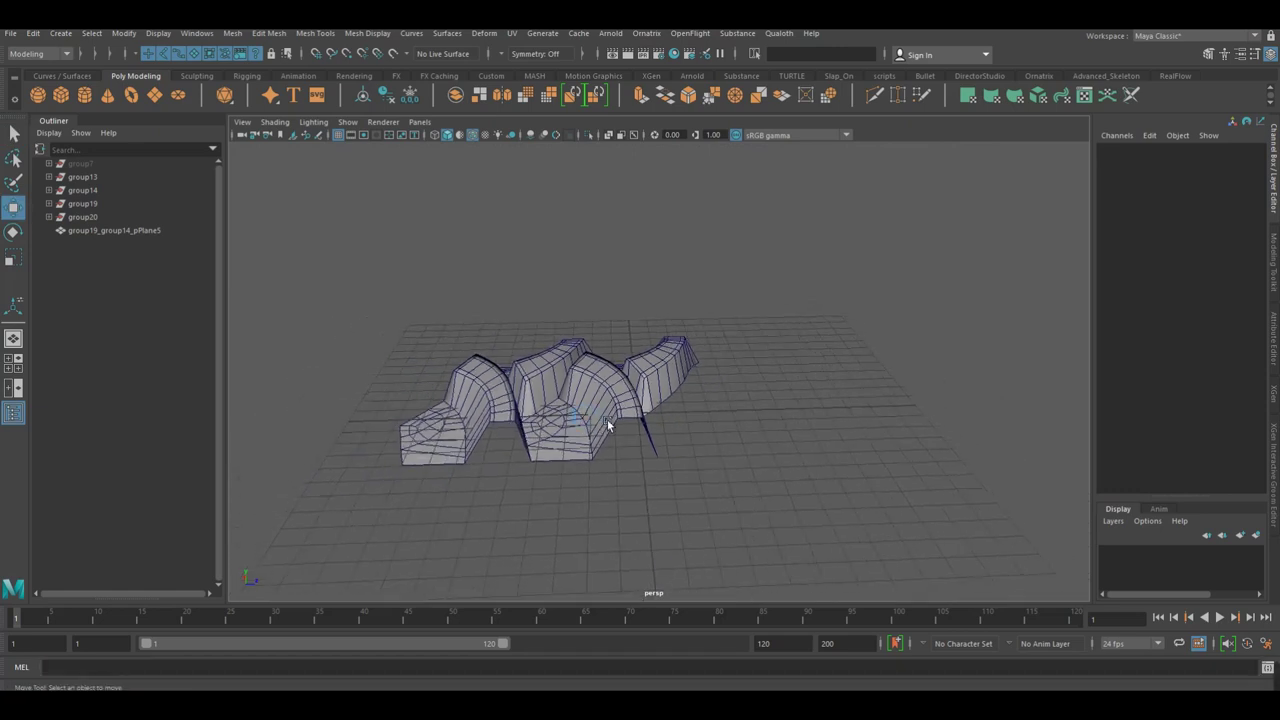
Raise the shingle mesh to about 0.78 in Y in the front view.
click(631, 409)
drag(571, 338, 571, 321)
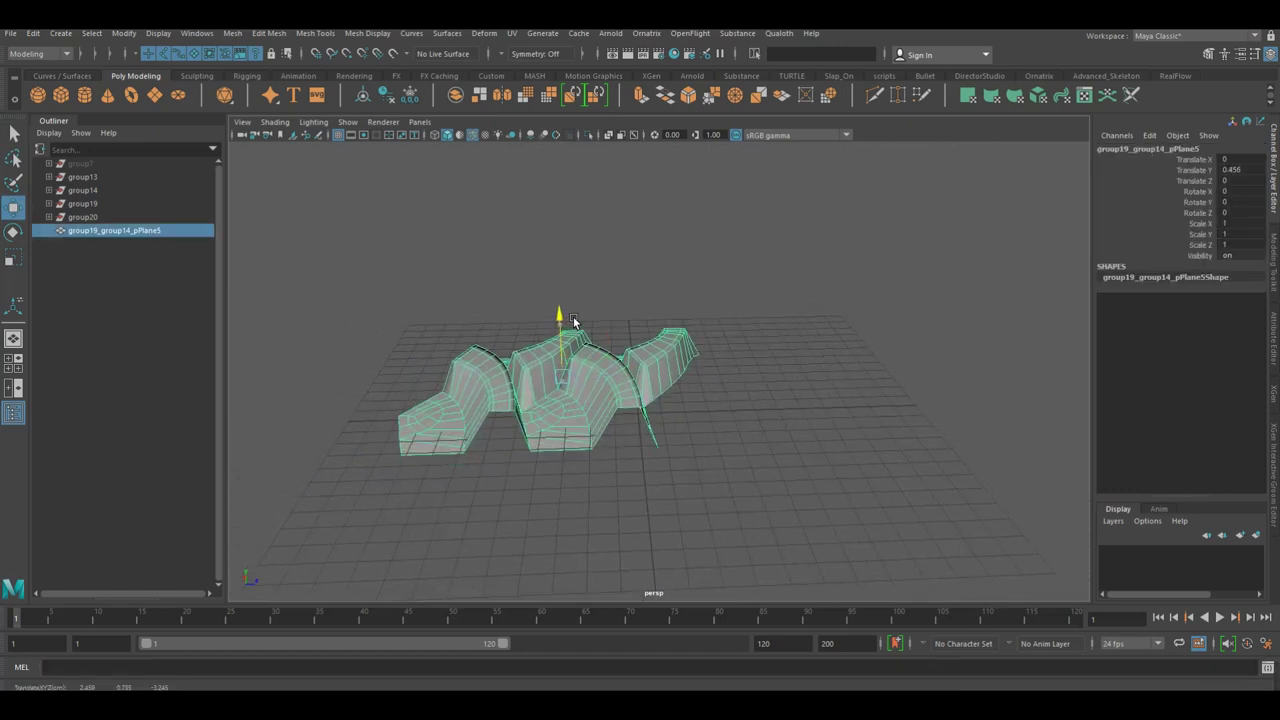
key(ctrl+z)
key(space)
drag(678, 417, 690, 444)
drag(651, 260, 660, 233)
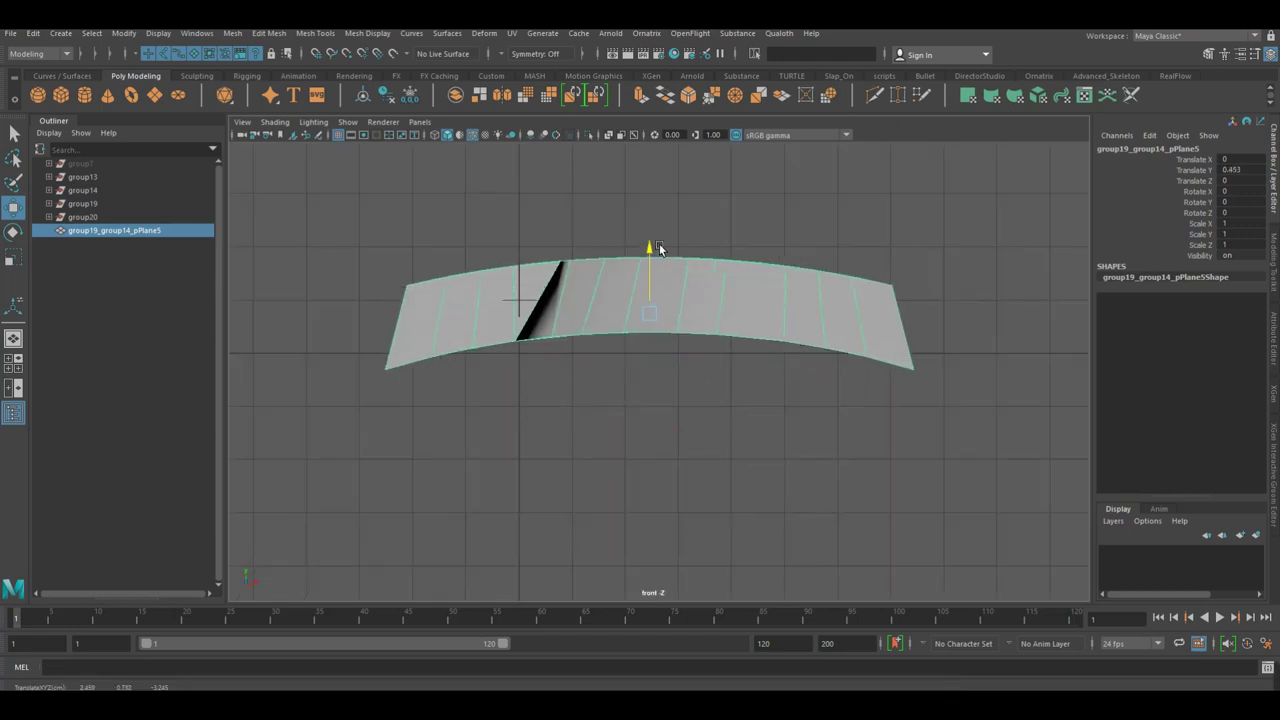
Move the mesh's pivot to the tile's lower-right corner.
key(d)
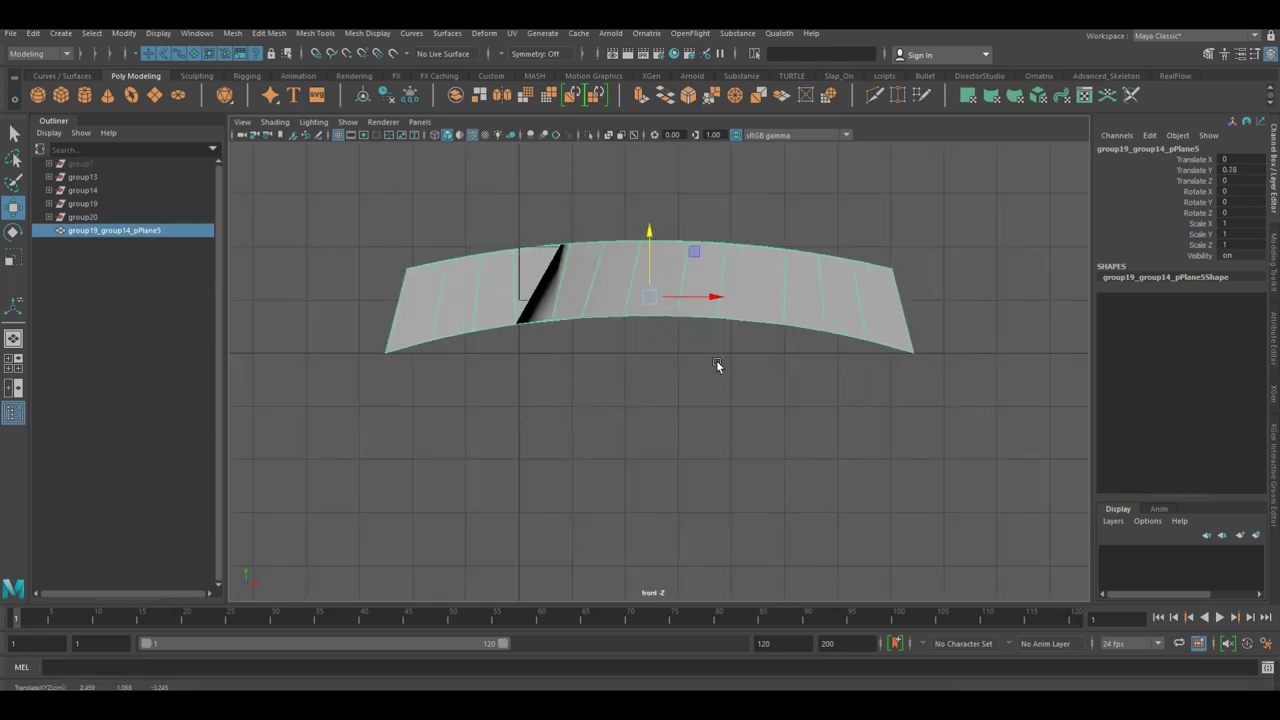
alt+right_drag(716, 360, 590, 367)
drag(591, 327, 673, 346)
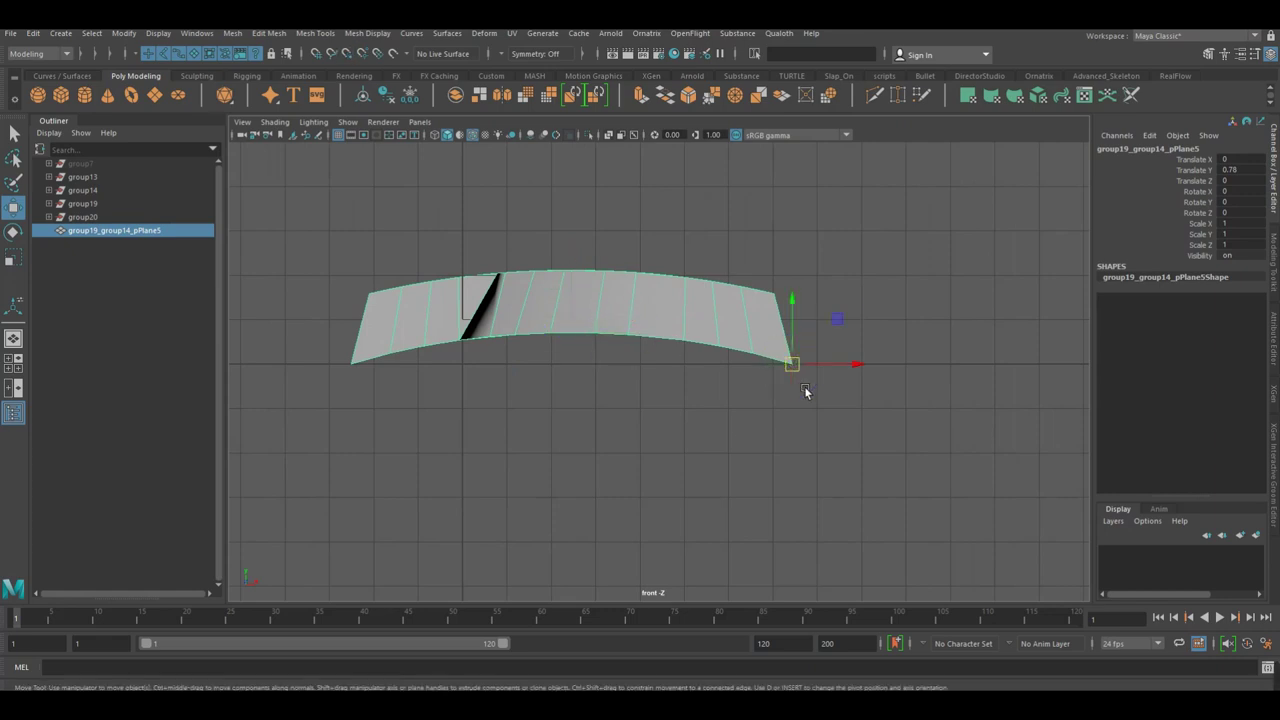
alt+right_drag(804, 386, 712, 405)
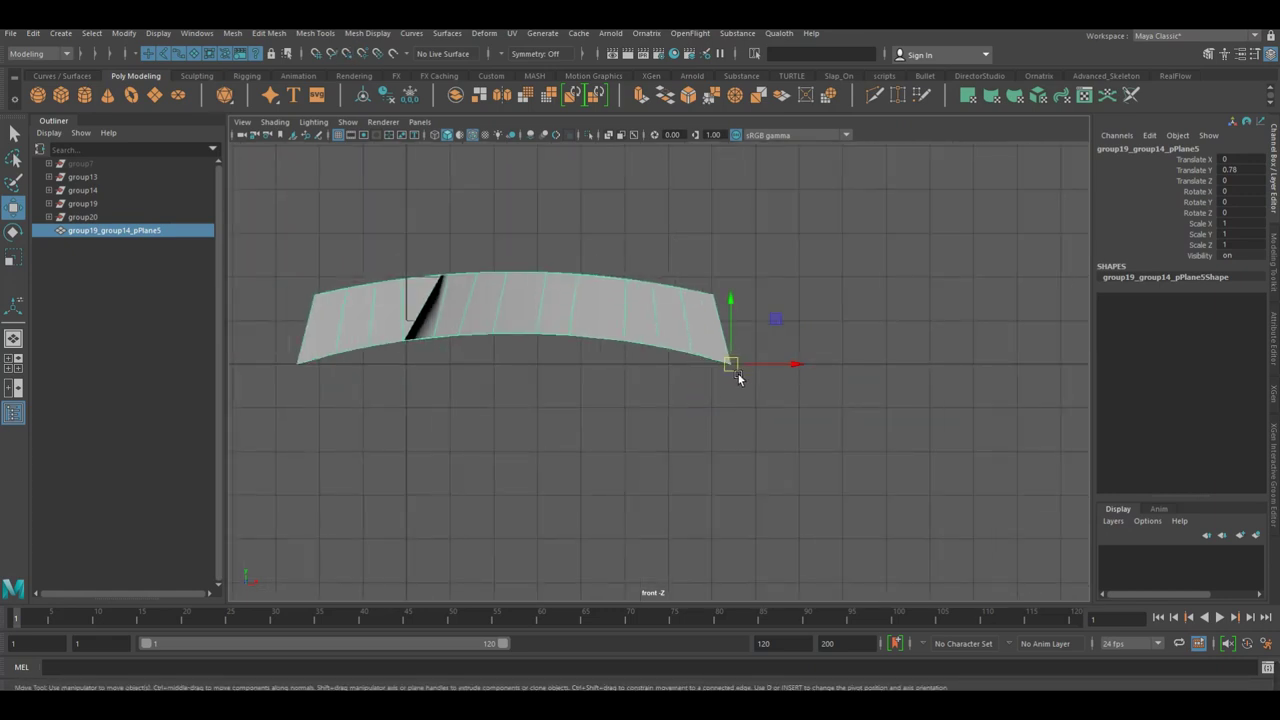
Shift the tile left to Translate X -2.432 and inspect the pattern.
click(729, 414)
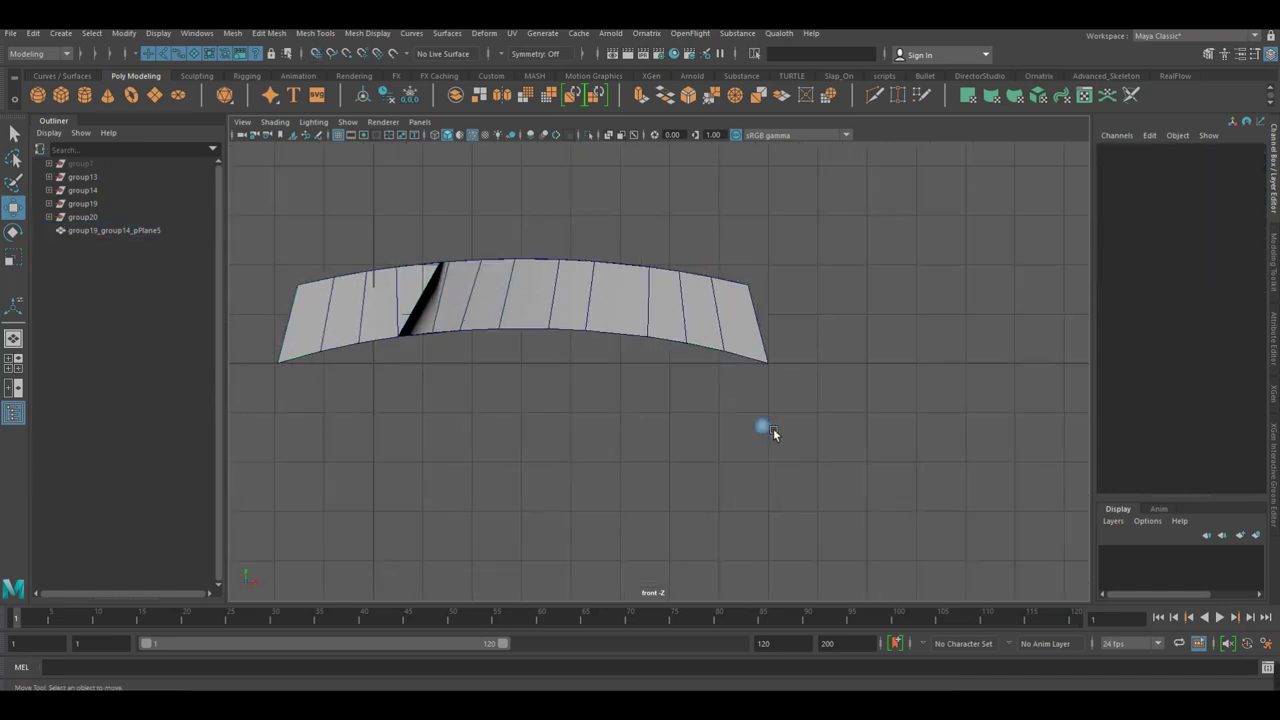
click(765, 366)
mouse_move(783, 375)
mouse_down()
mouse_move(650, 367)
mouse_move(570, 411)
mouse_up()
click(698, 369)
key(ctrl+z)
alt+middle_drag(570, 411, 731, 420)
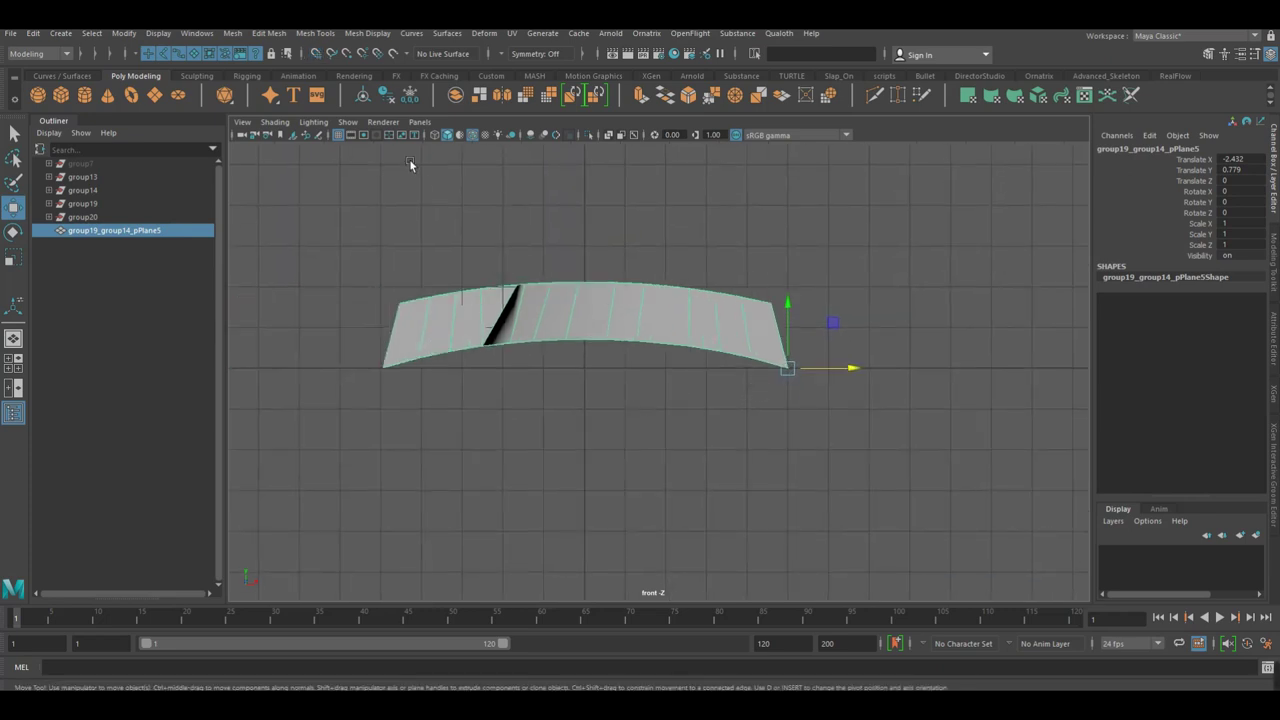
key(space)
drag(486, 253, 480, 250)
click(756, 339)
mouse_move(756, 334)
alt+mouse_down()
mouse_move(682, 392)
mouse_move(692, 420)
mouse_move(647, 440)
mouse_move(531, 409)
mouse_move(622, 466)
mouse_move(824, 446)
mouse_move(785, 459)
mouse_move(776, 443)
alt+mouse_up()
Frame the tiles from above, then orbit in close on the dark fin.
key(space)
drag(635, 436, 658, 436)
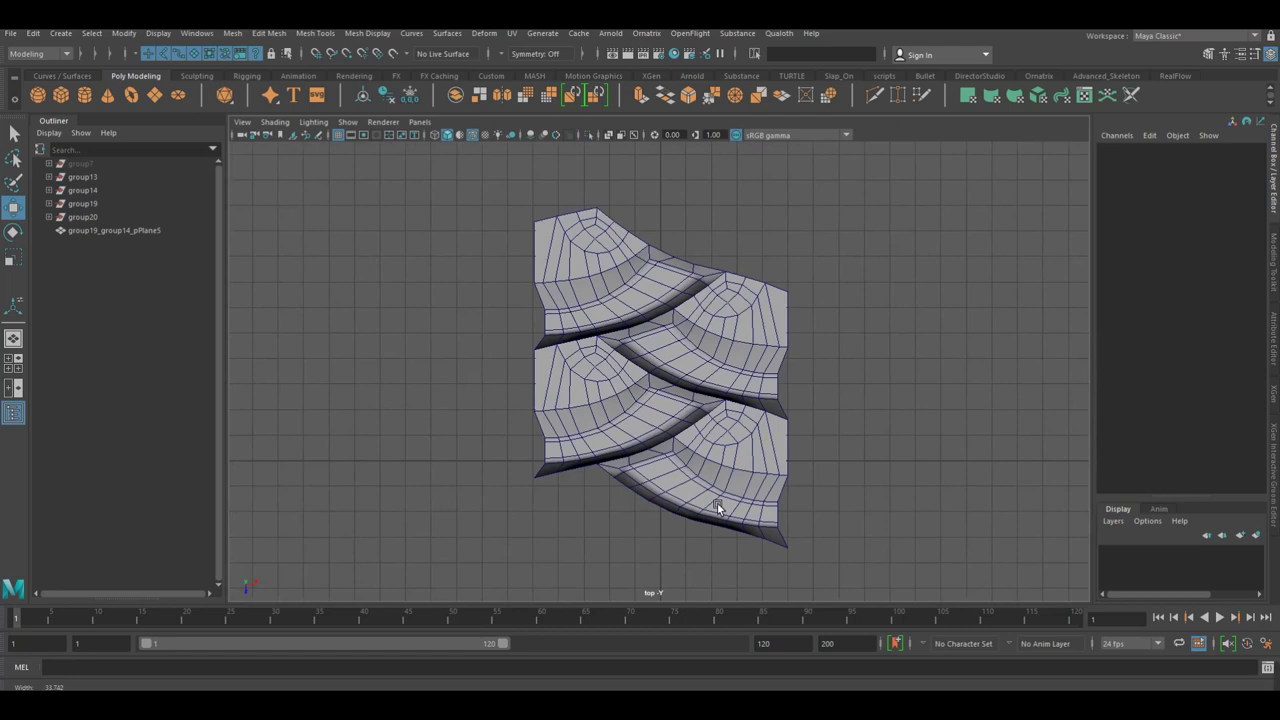
click(730, 431)
click(840, 418)
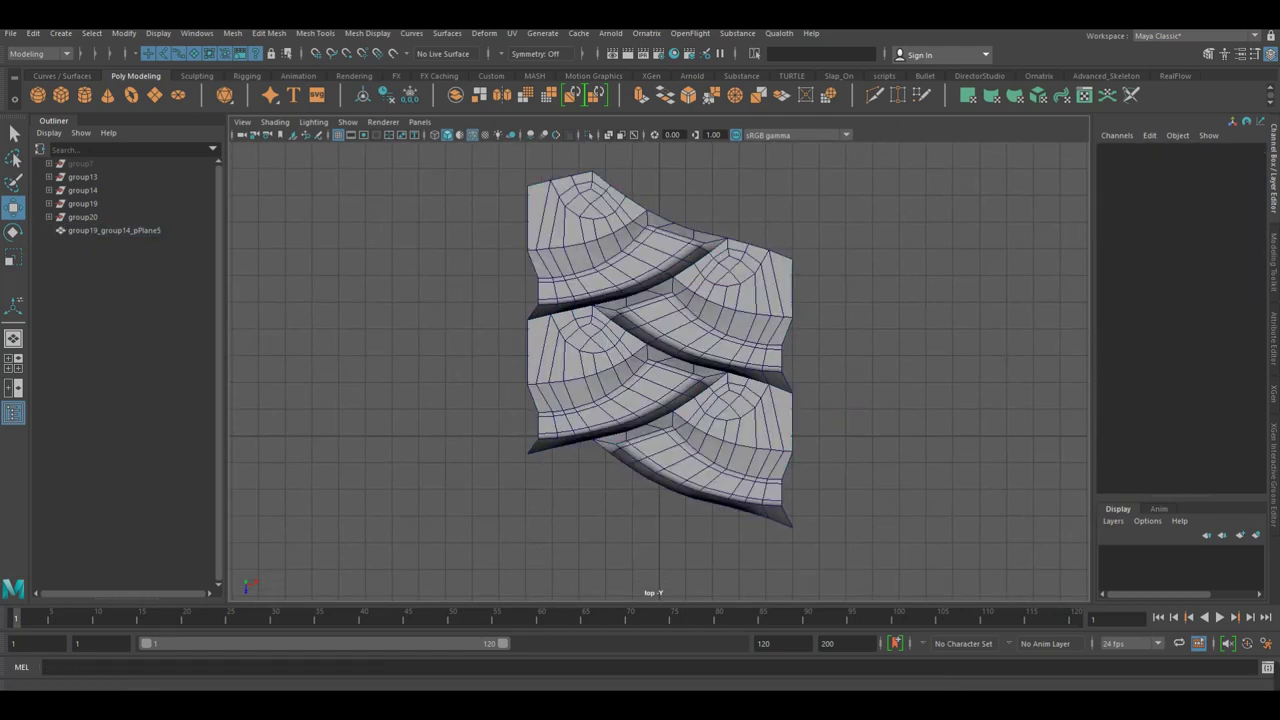
key(space)
mouse_move(833, 406)
alt+mouse_down()
mouse_move(508, 467)
mouse_move(511, 495)
mouse_move(489, 468)
alt+mouse_up()
alt+right_drag(489, 468, 628, 466)
mouse_move(628, 466)
alt+mouse_down()
mouse_move(694, 409)
mouse_move(557, 383)
alt+mouse_up()
mouse_move(557, 383)
alt+right_down()
mouse_move(706, 363)
mouse_move(837, 382)
alt+right_up()
alt+middle_drag(837, 382, 678, 388)
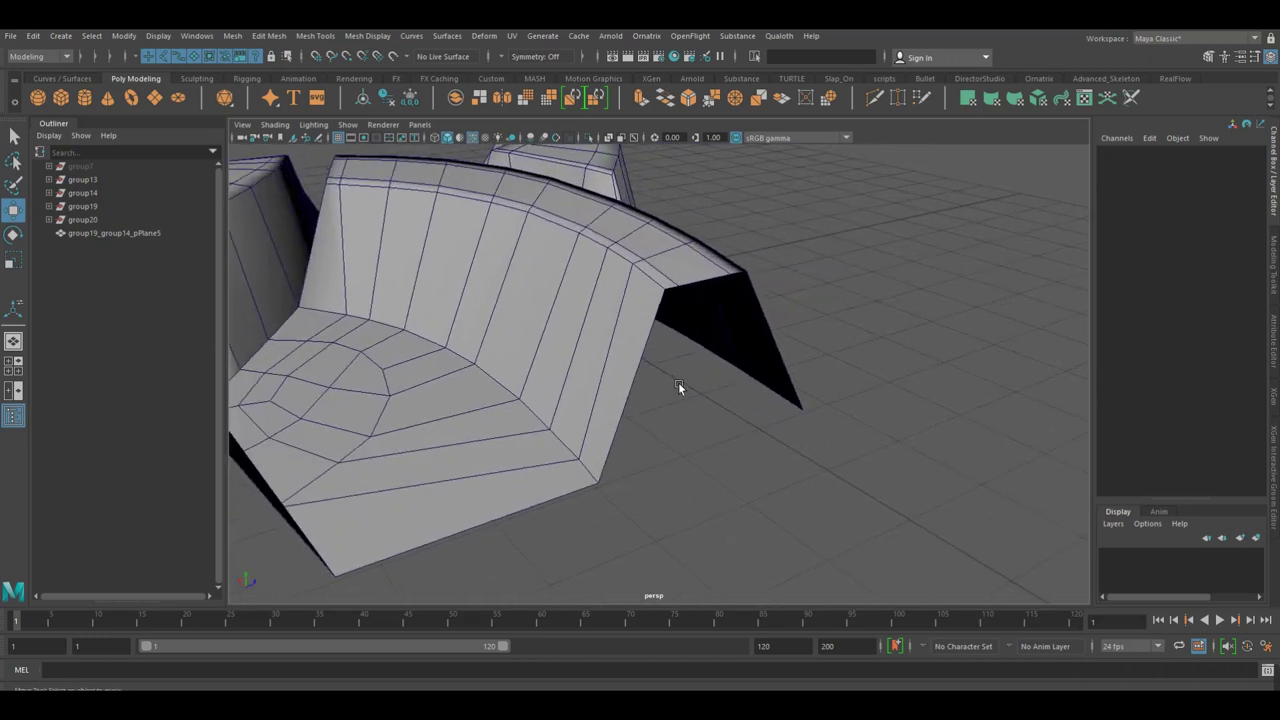
Select the fin's border edge loop and fill the hole with a face.
click(677, 308)
right_drag(657, 302, 664, 268)
click(724, 322)
double_click(782, 321)
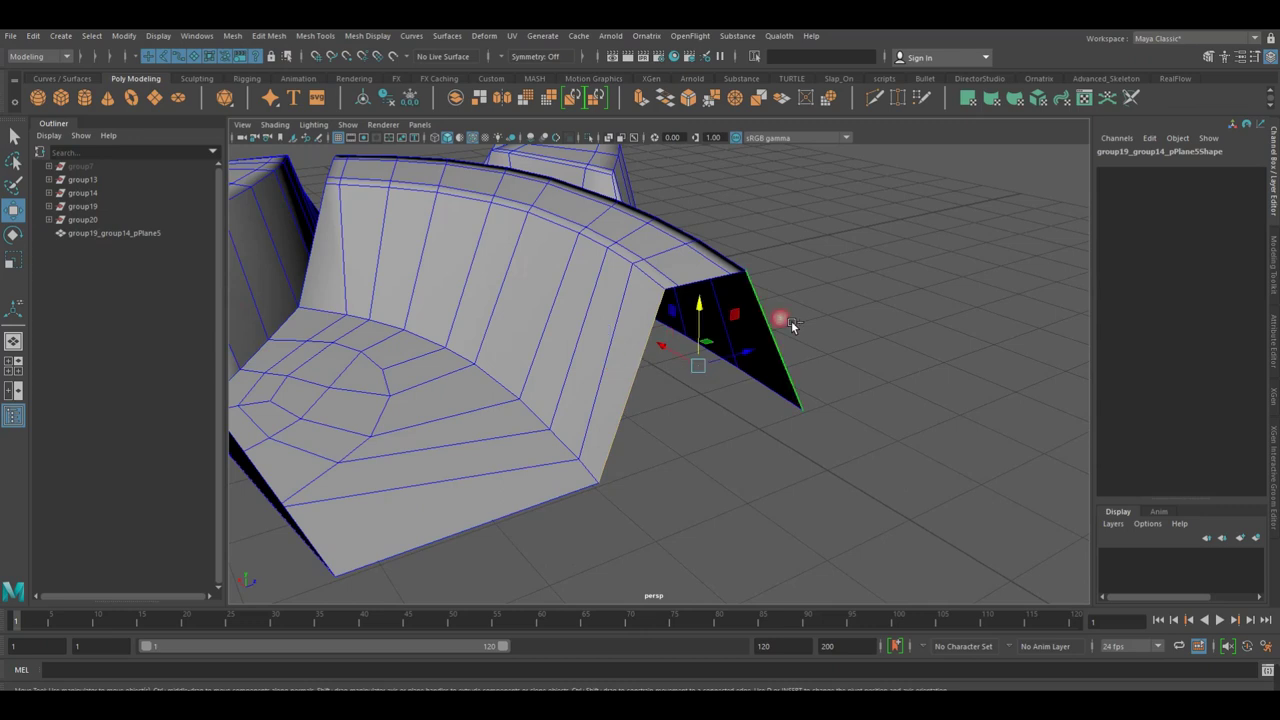
click(680, 106)
alt+right_drag(796, 438, 812, 404)
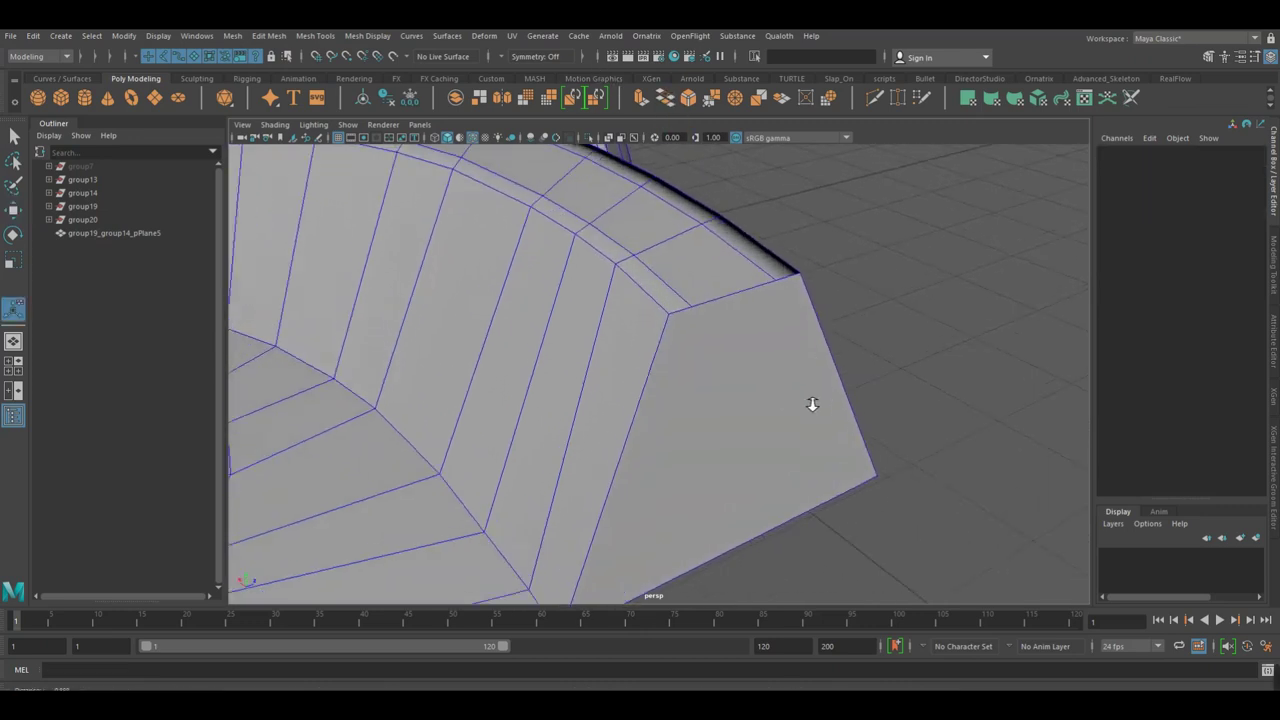
alt+drag(812, 404, 747, 336)
Insert a Multi-Cut edge loop near the tile's capped end.
click(1276, 278)
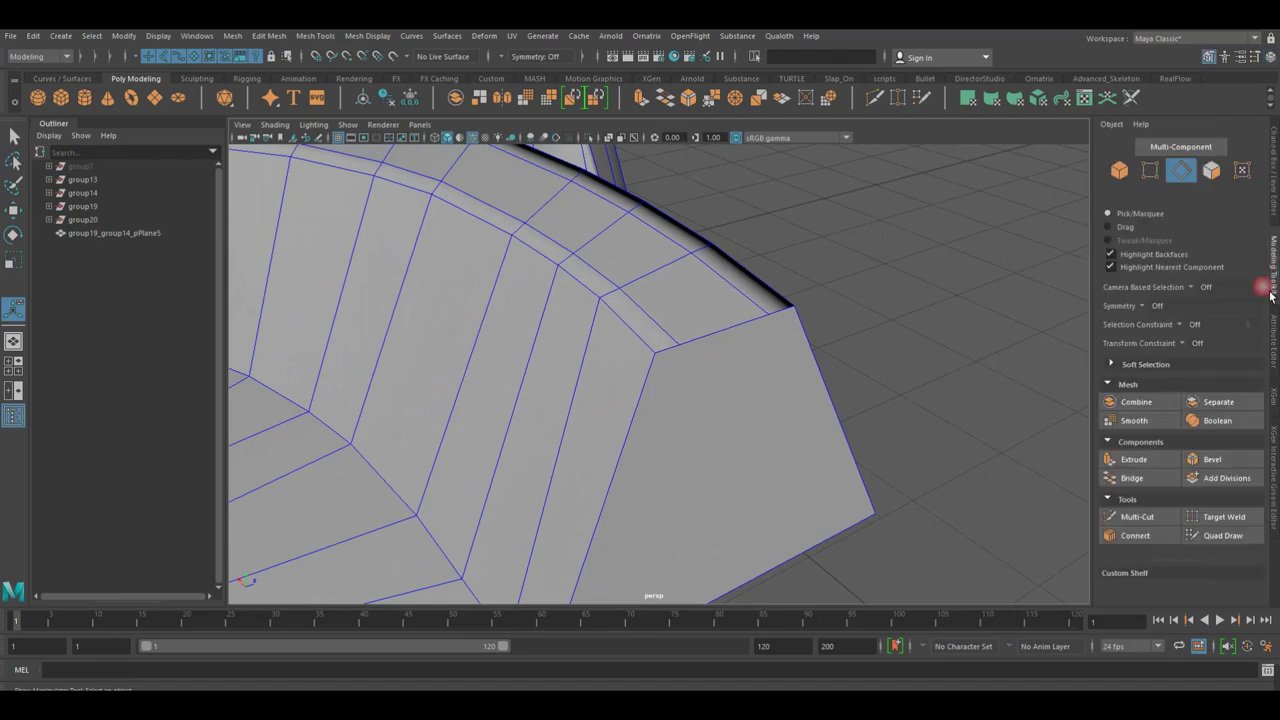
click(1137, 516)
scroll(706, 400, up, 3)
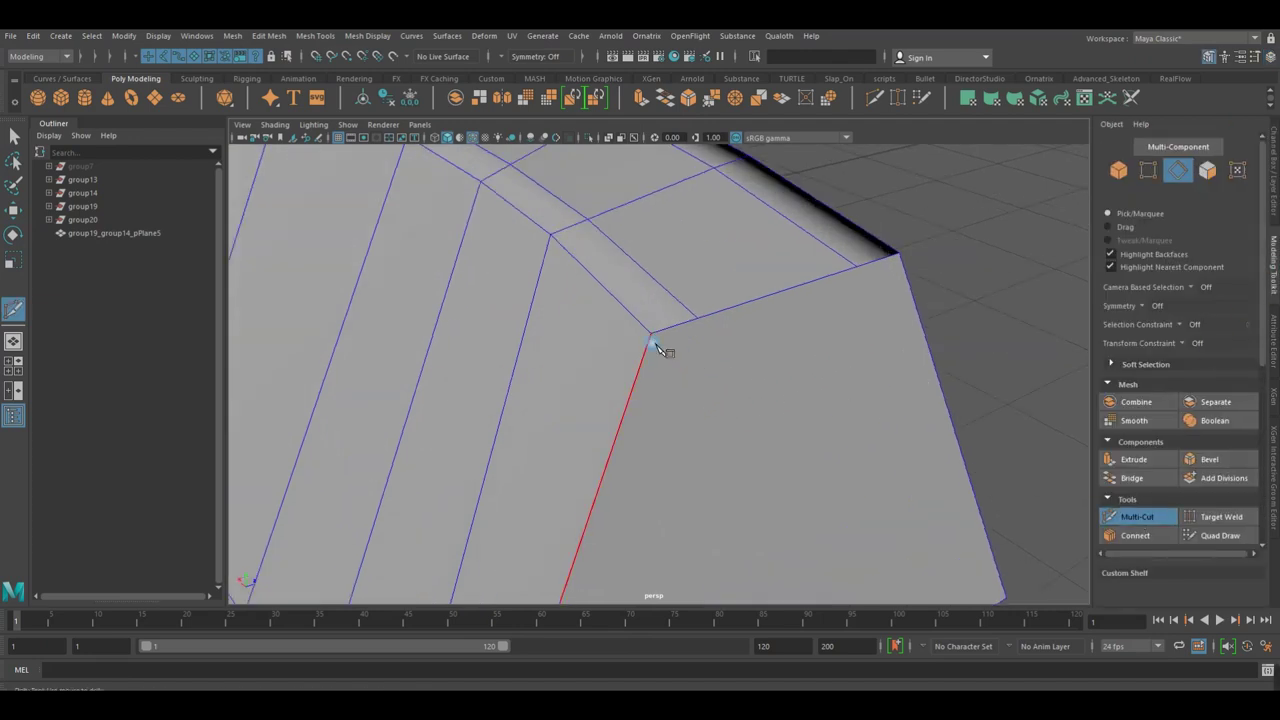
ctrl+click(707, 338)
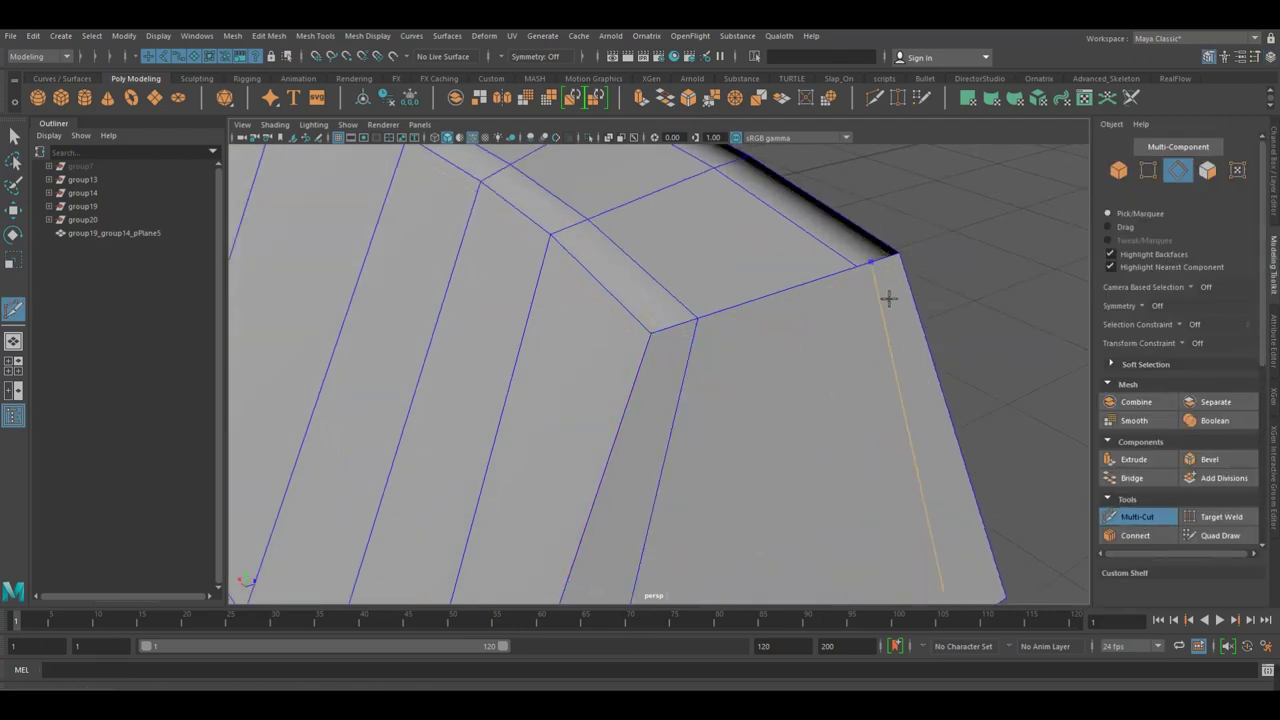
ctrl+click(871, 299)
Target-weld the stray cut vertex onto the corner vertex.
click(899, 254)
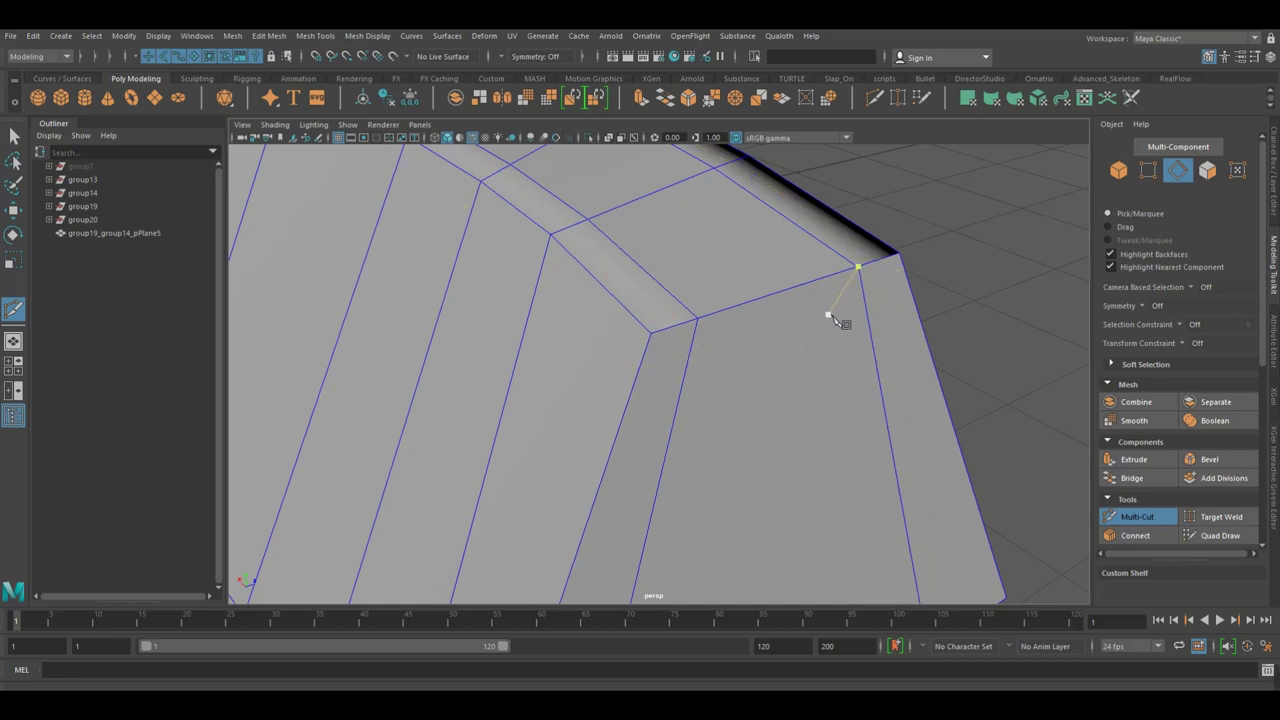
mouse_move(703, 326)
right_down()
mouse_move(708, 317)
mouse_move(709, 331)
right_up()
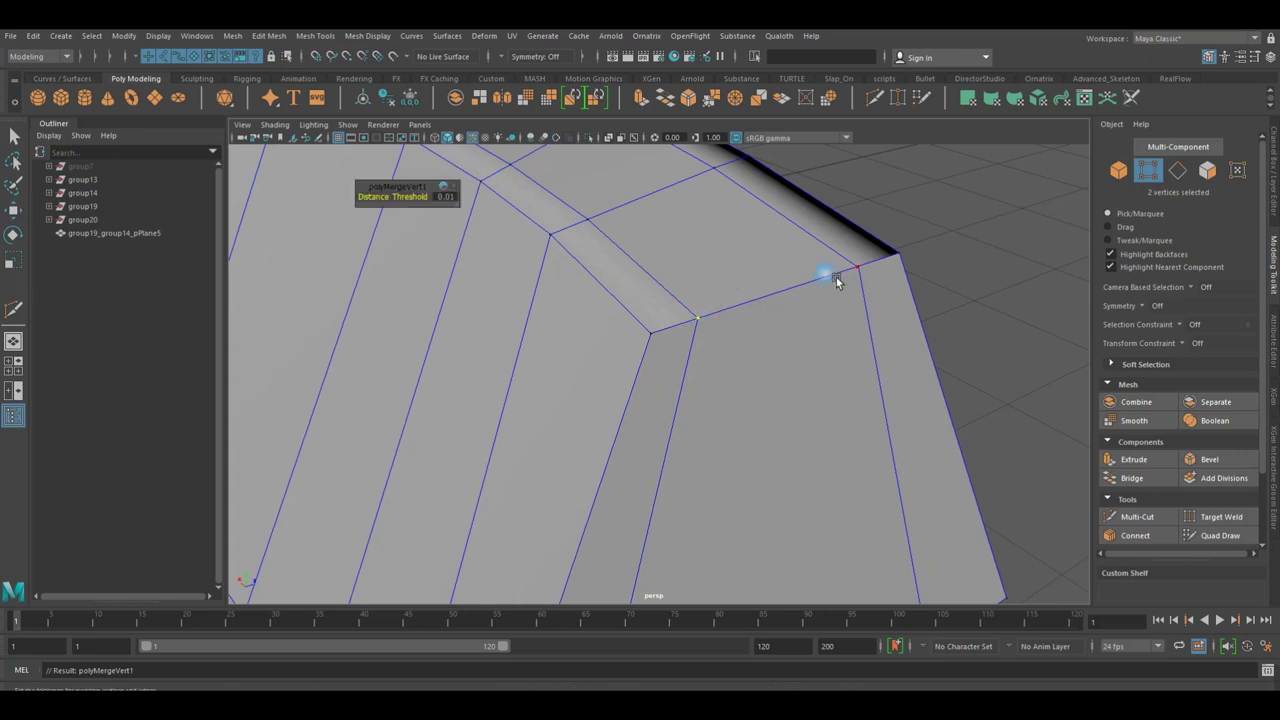
mouse_move(857, 268)
mouse_down()
mouse_move(899, 254)
mouse_move(833, 353)
mouse_move(714, 360)
mouse_move(843, 360)
mouse_move(780, 377)
mouse_up()
key(F8)
click(940, 234)
mouse_move(780, 377)
alt+right_down()
mouse_move(845, 397)
mouse_move(830, 405)
alt+right_up()
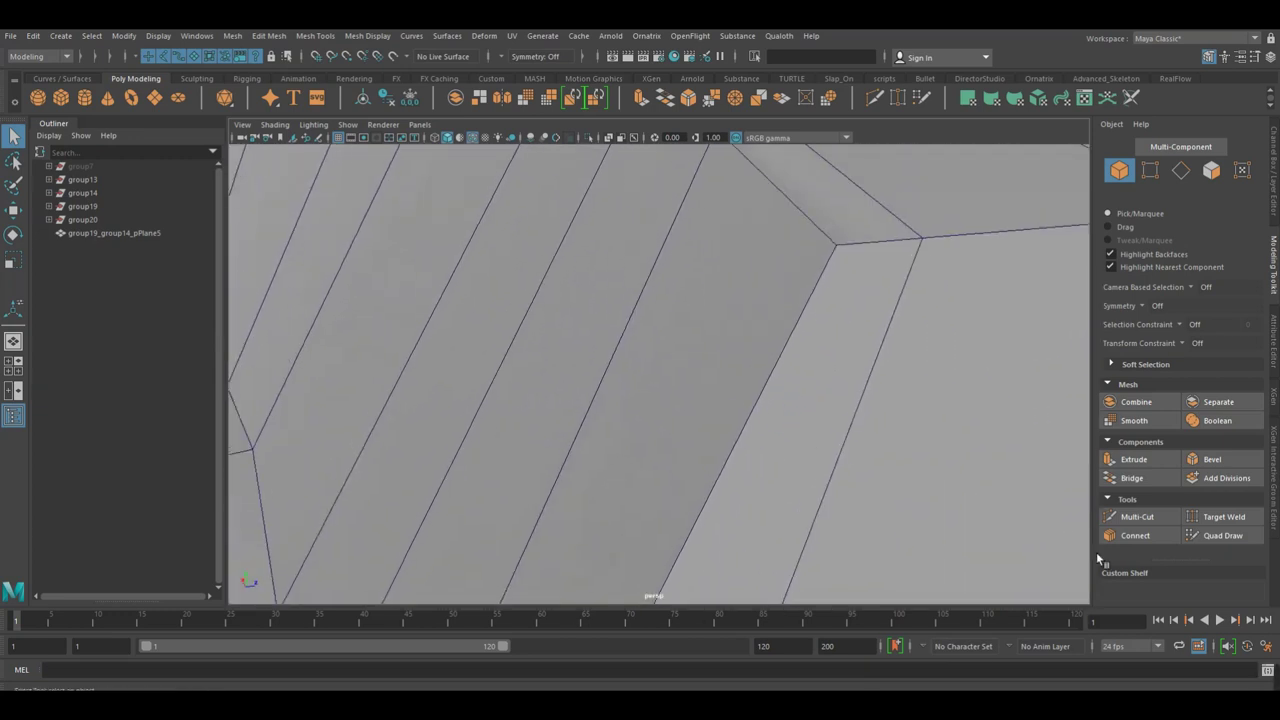
Cut another edge loop along the band's top edge.
click(1137, 516)
alt+drag(840, 430, 865, 450)
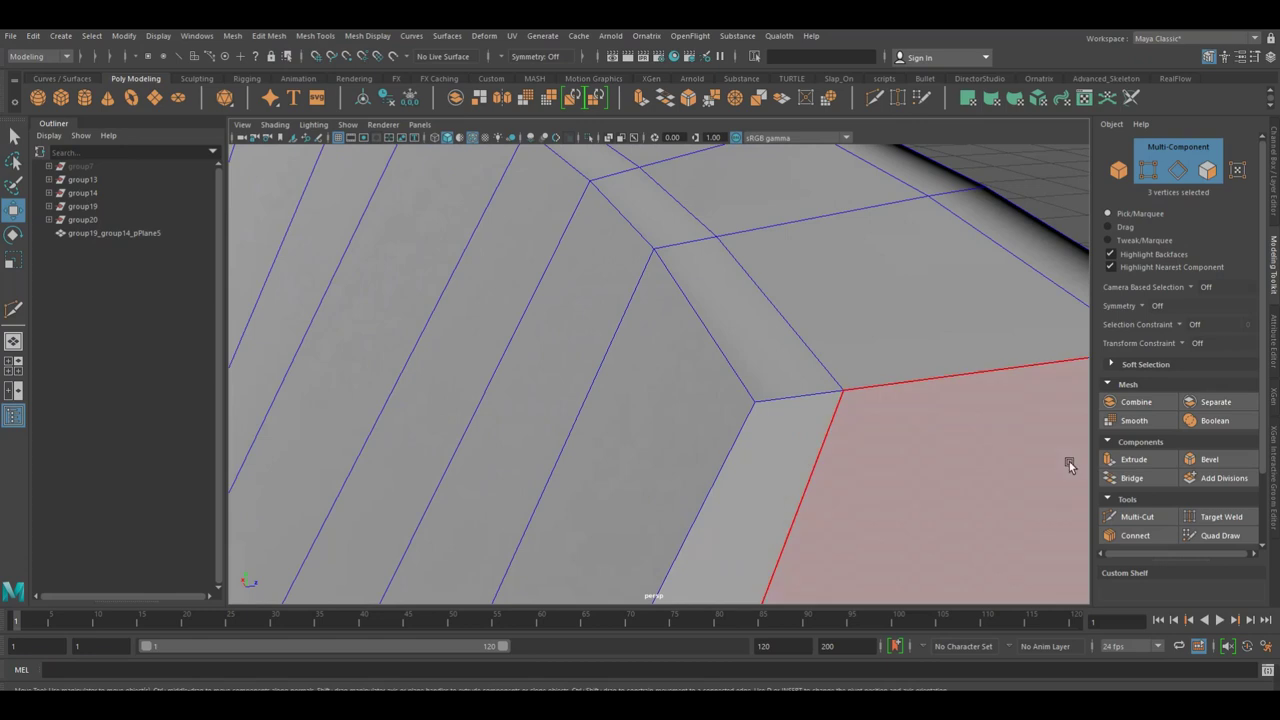
click(757, 429)
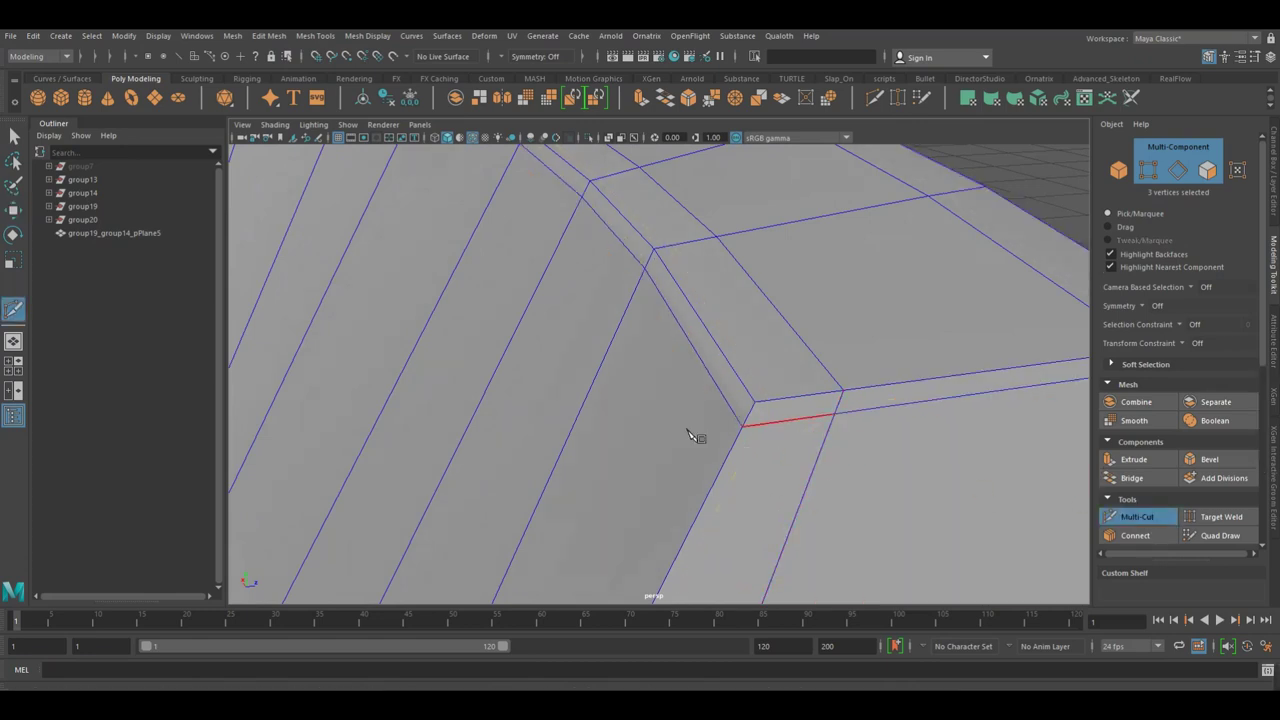
scroll(762, 435, down, 5)
mouse_move(760, 434)
alt+mouse_down()
mouse_move(900, 416)
mouse_move(700, 390)
alt+mouse_up()
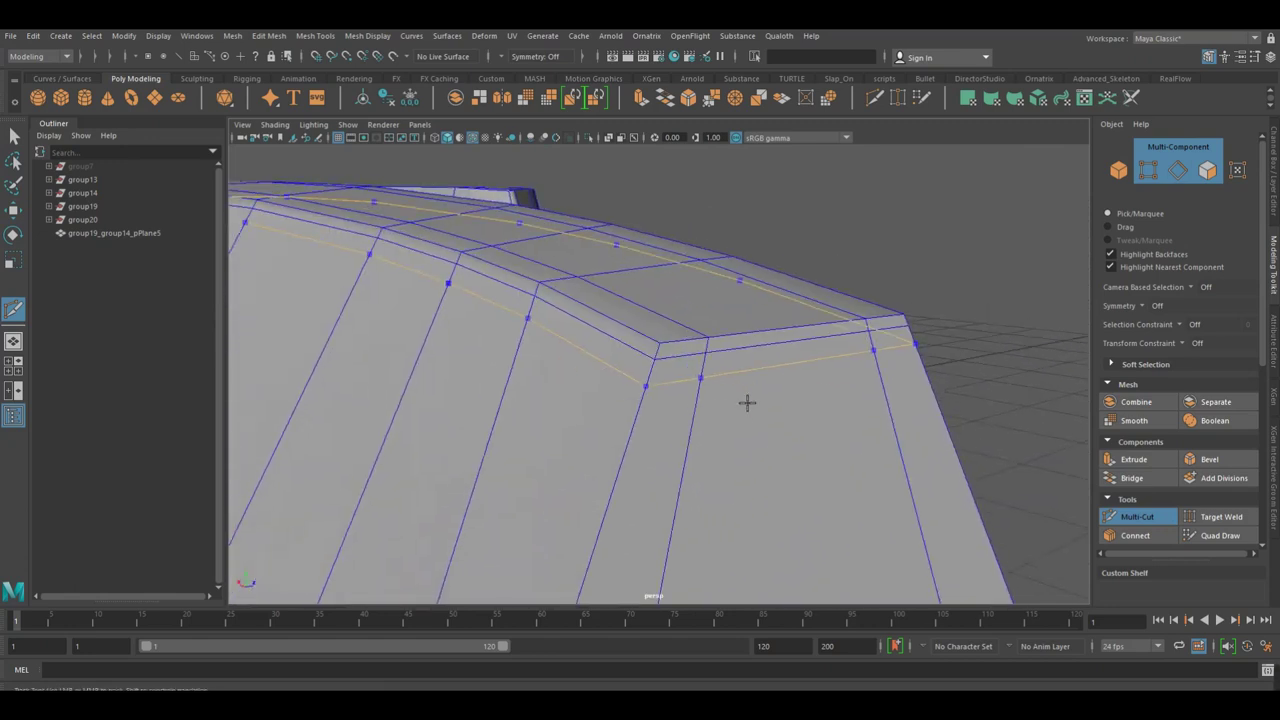
ctrl+click(667, 384)
alt+drag(799, 398, 789, 351)
Select the narrow end face of the band.
key(w)
right_drag(749, 325, 748, 361)
click(668, 308)
Extrude the end face and its neighbouring strip faces, then inset them.
mouse_move(685, 257)
shift+mouse_down()
mouse_move(865, 337)
mouse_move(732, 364)
shift+mouse_up()
key(ctrl+e)
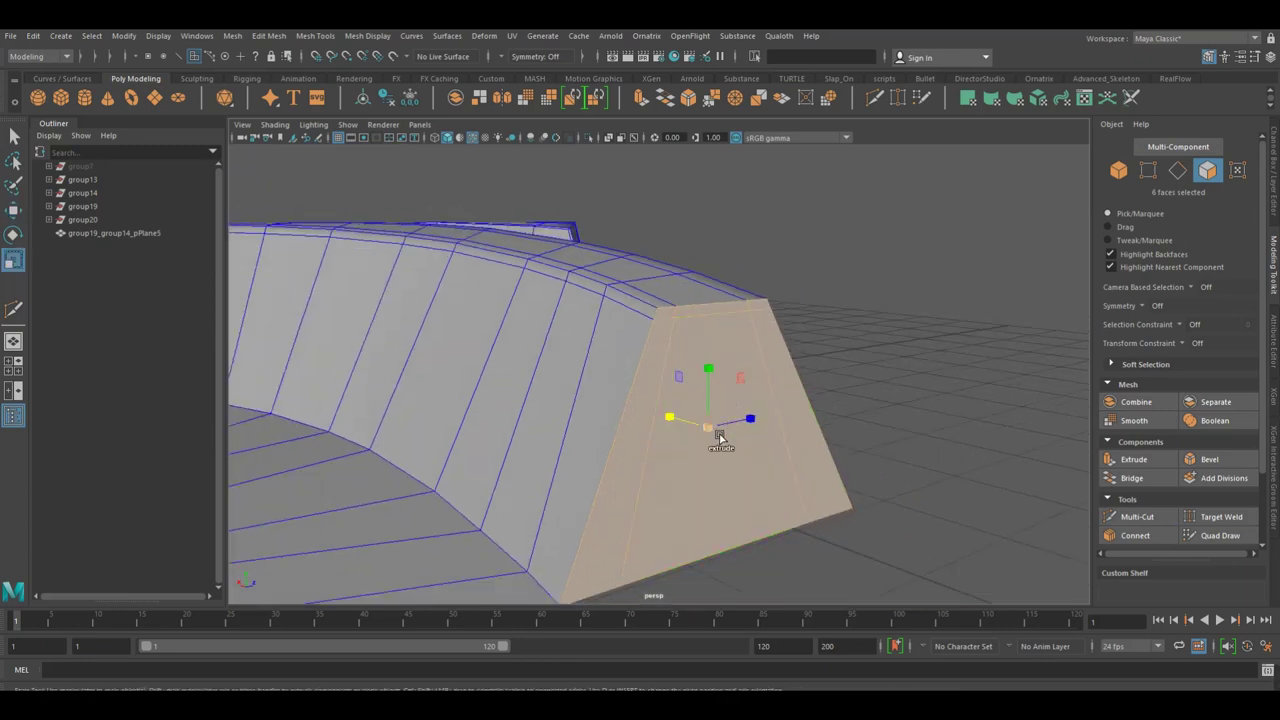
click(710, 436)
drag(697, 455, 690, 447)
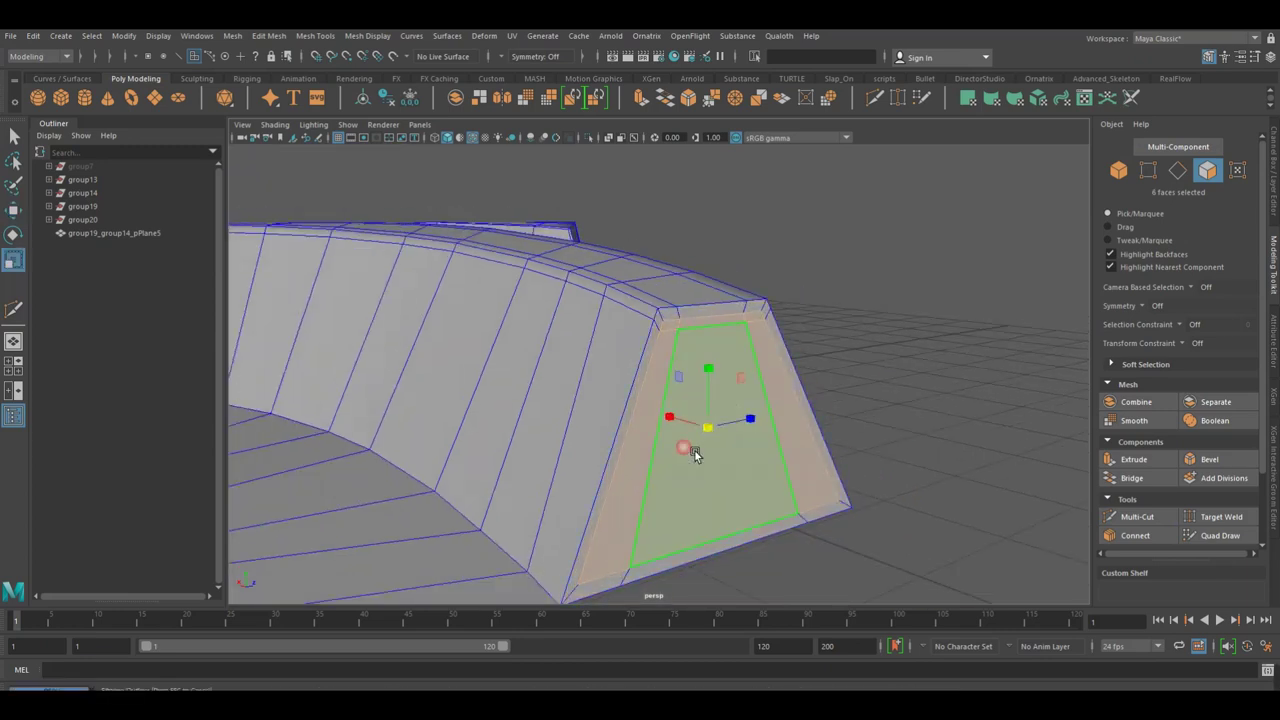
In the left side view, extrude the end face again and inset it smaller.
key(space)
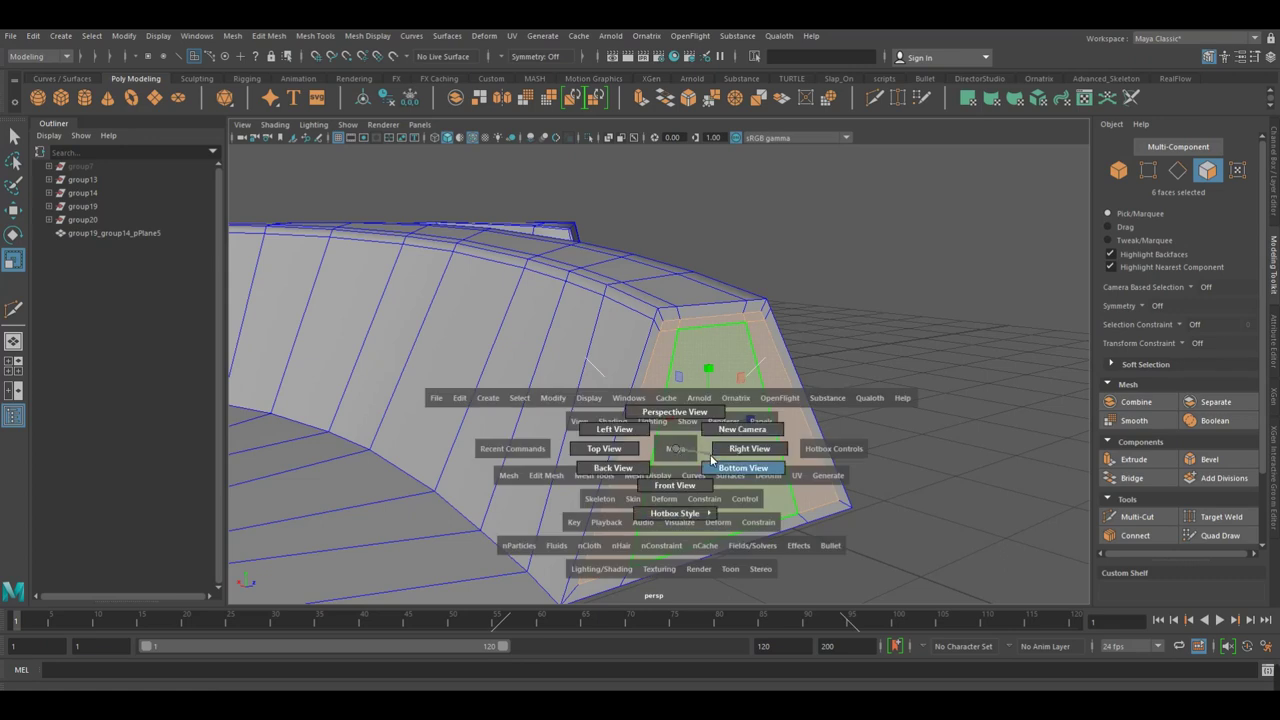
drag(707, 449, 748, 448)
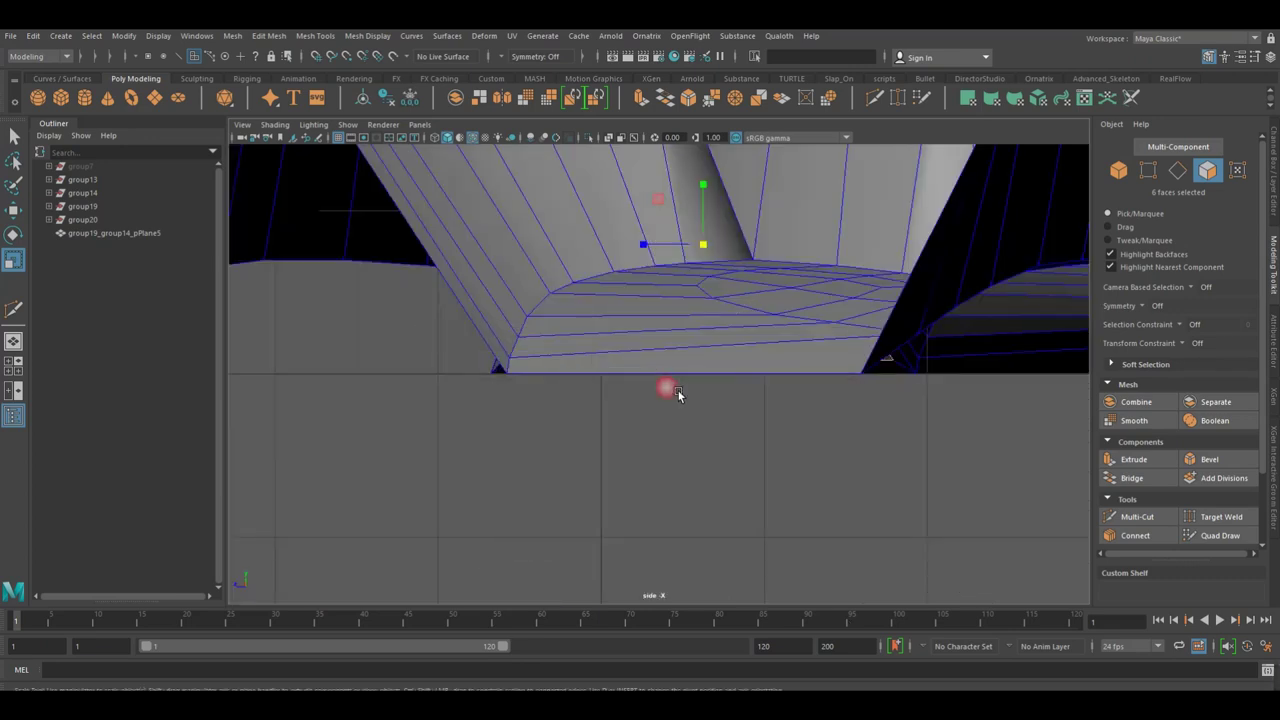
key(f)
key(space)
drag(491, 354, 485, 352)
key(space)
drag(633, 374, 739, 382)
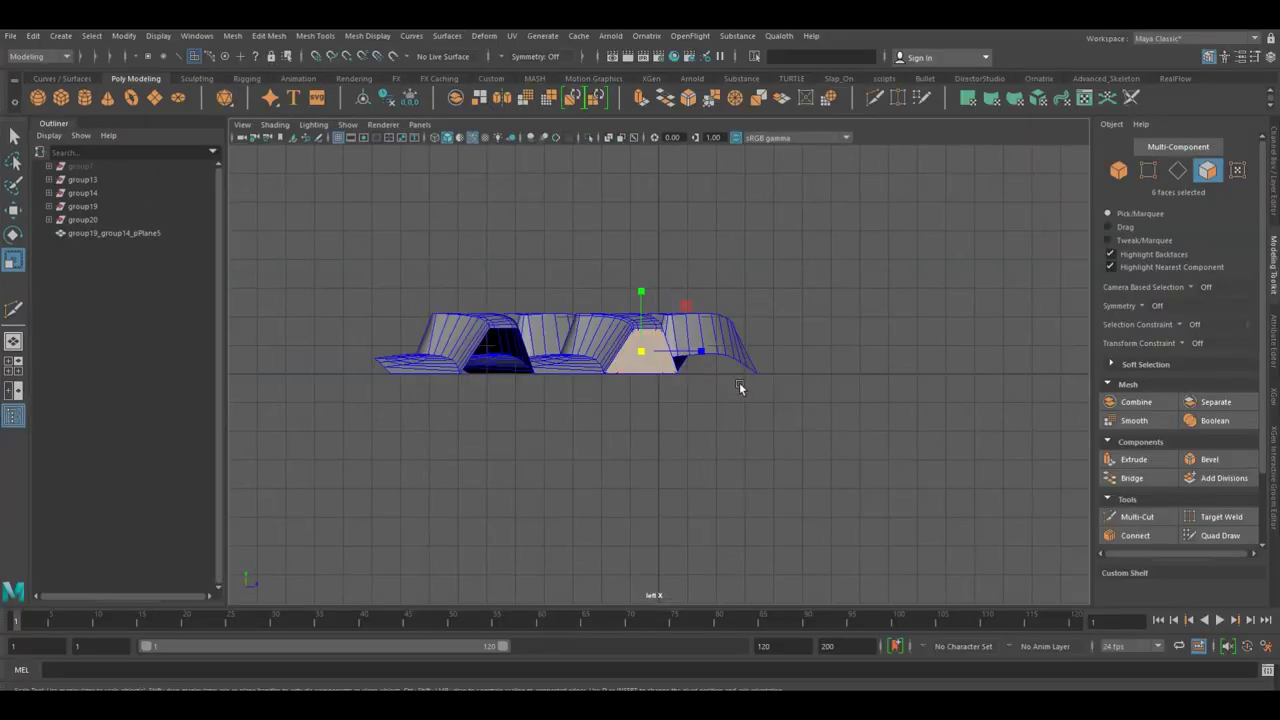
scroll(670, 377, up, 3)
scroll(800, 405, up, 3)
scroll(880, 430, up, 3)
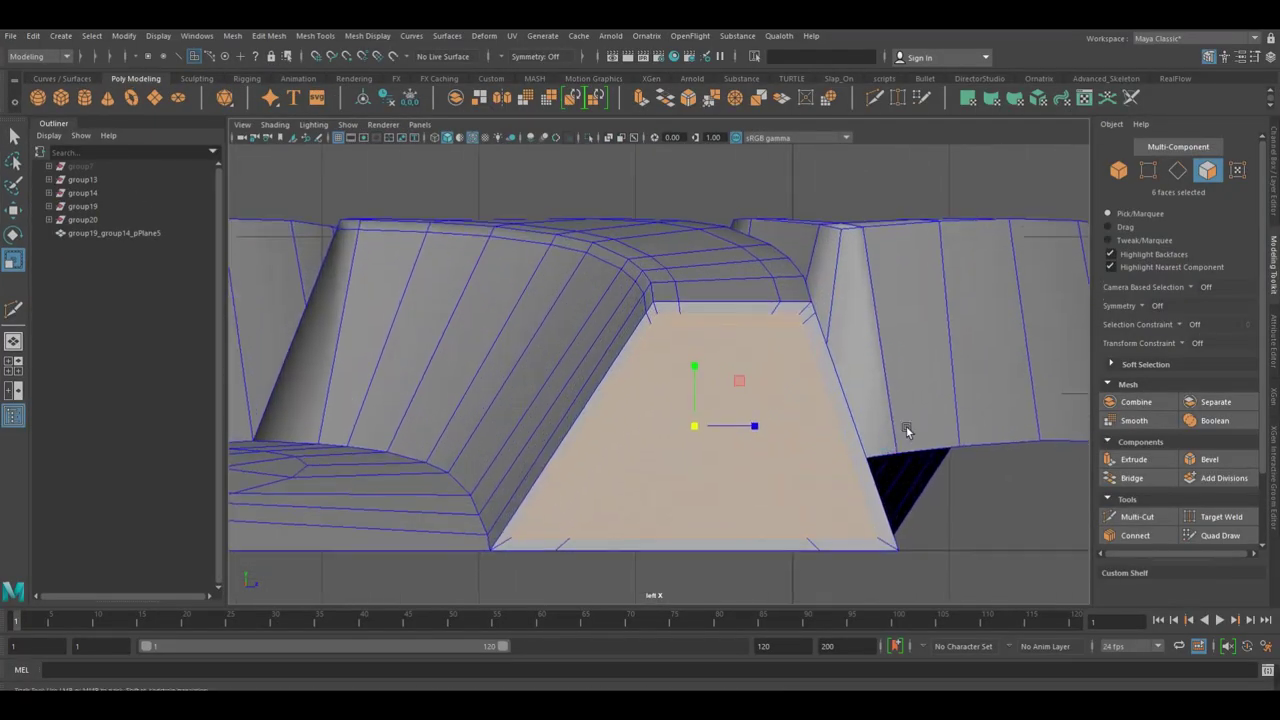
scroll(870, 410, up, 3)
scroll(840, 397, up, 2)
scroll(821, 391, down, 3)
scroll(821, 391, down, 1)
scroll(708, 414, up, 1)
drag(753, 359, 747, 361)
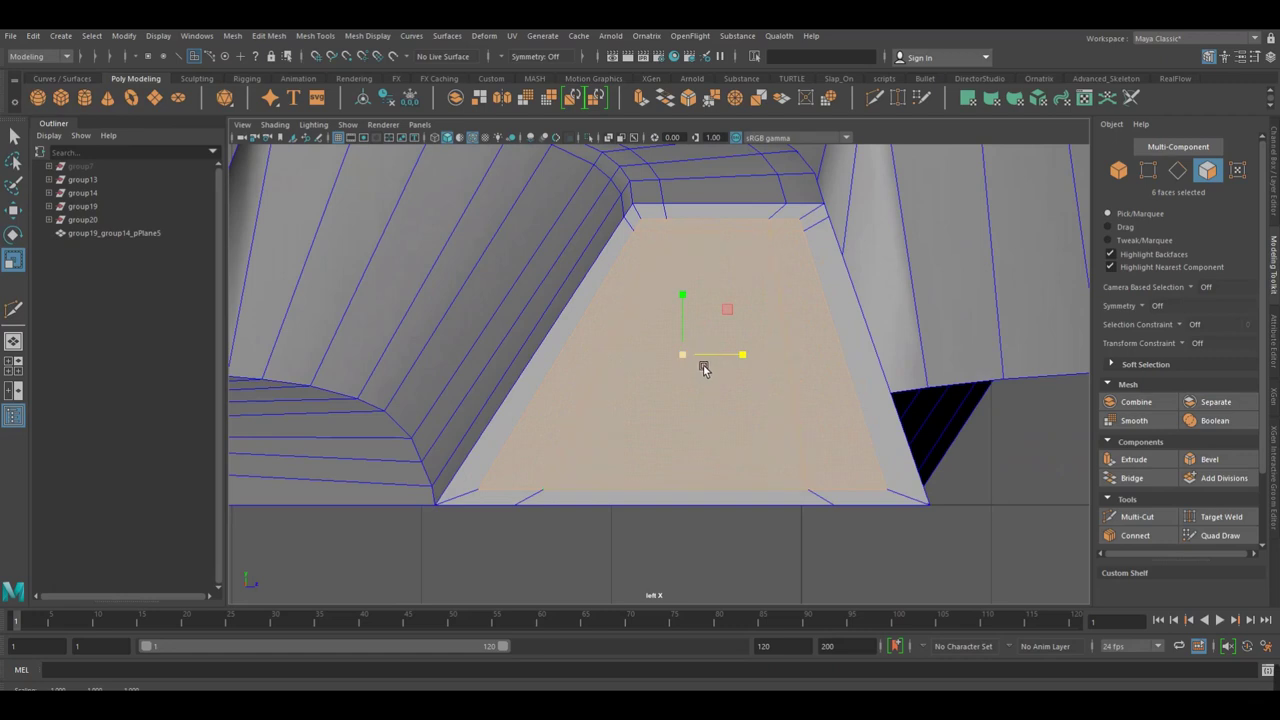
key(ctrl+e)
drag(654, 380, 716, 377)
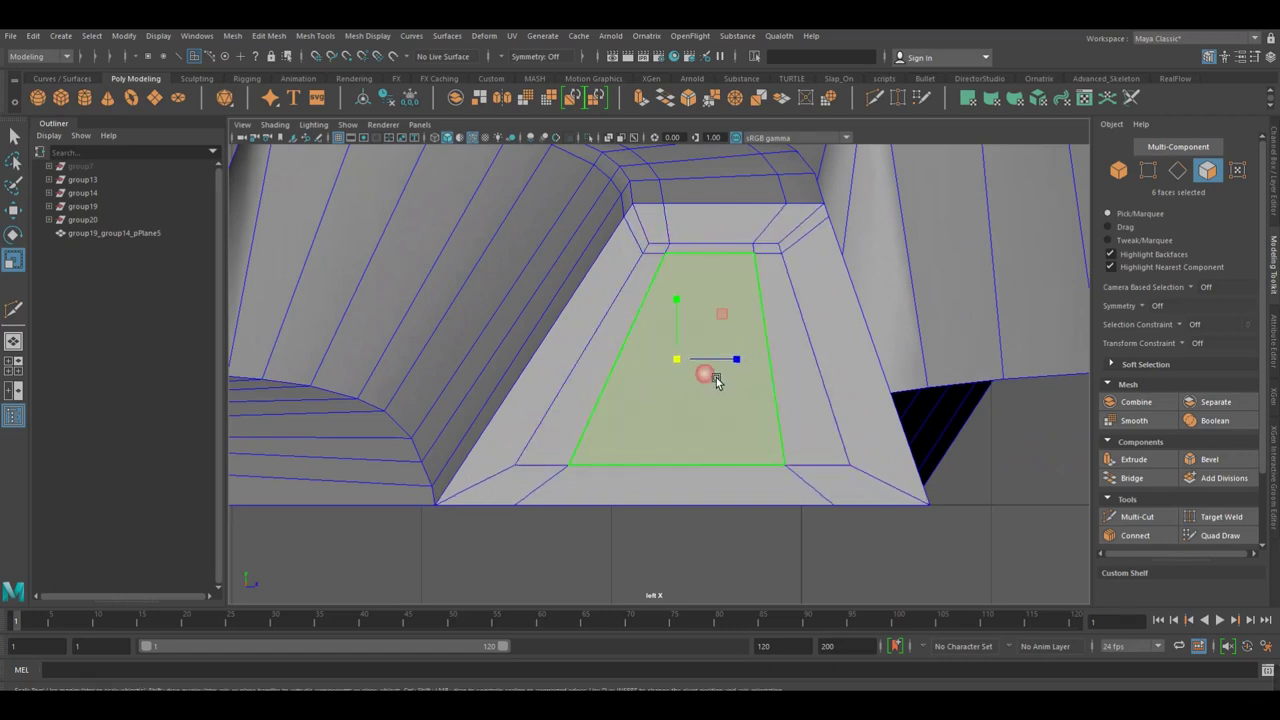
Grow the selection to the six floor faces and scale them slightly.
key(shift+period)
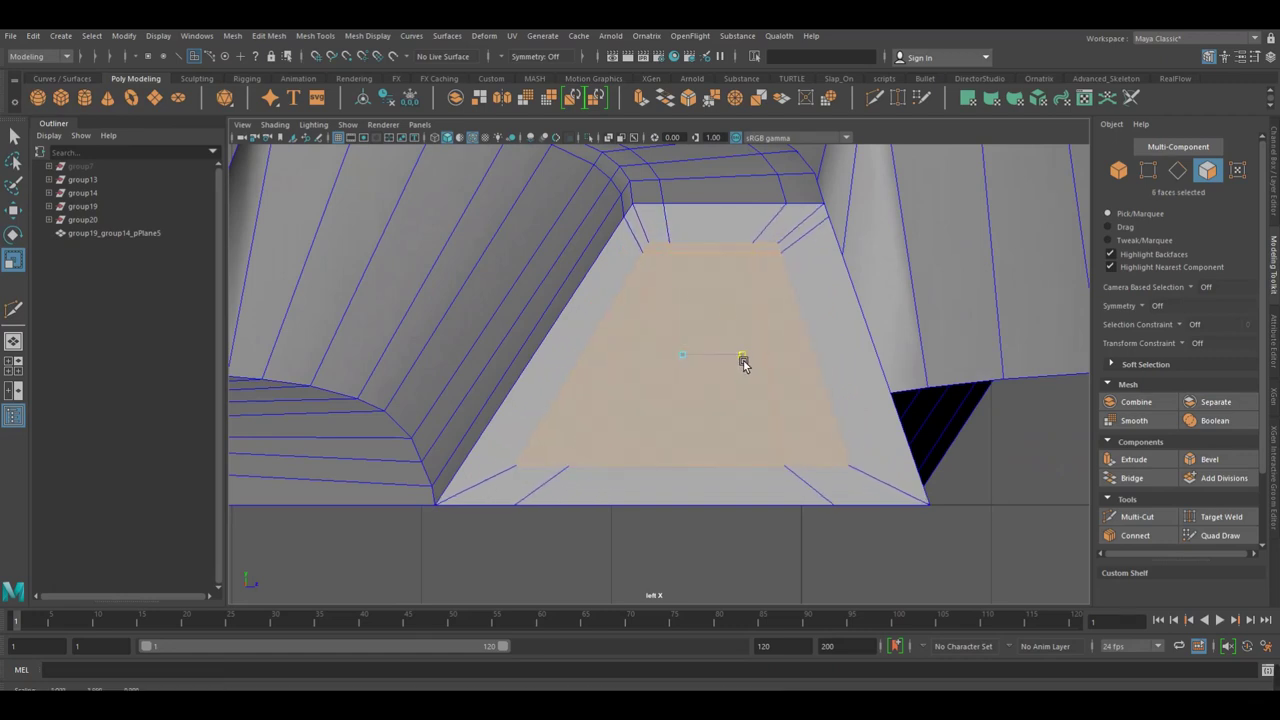
key(w)
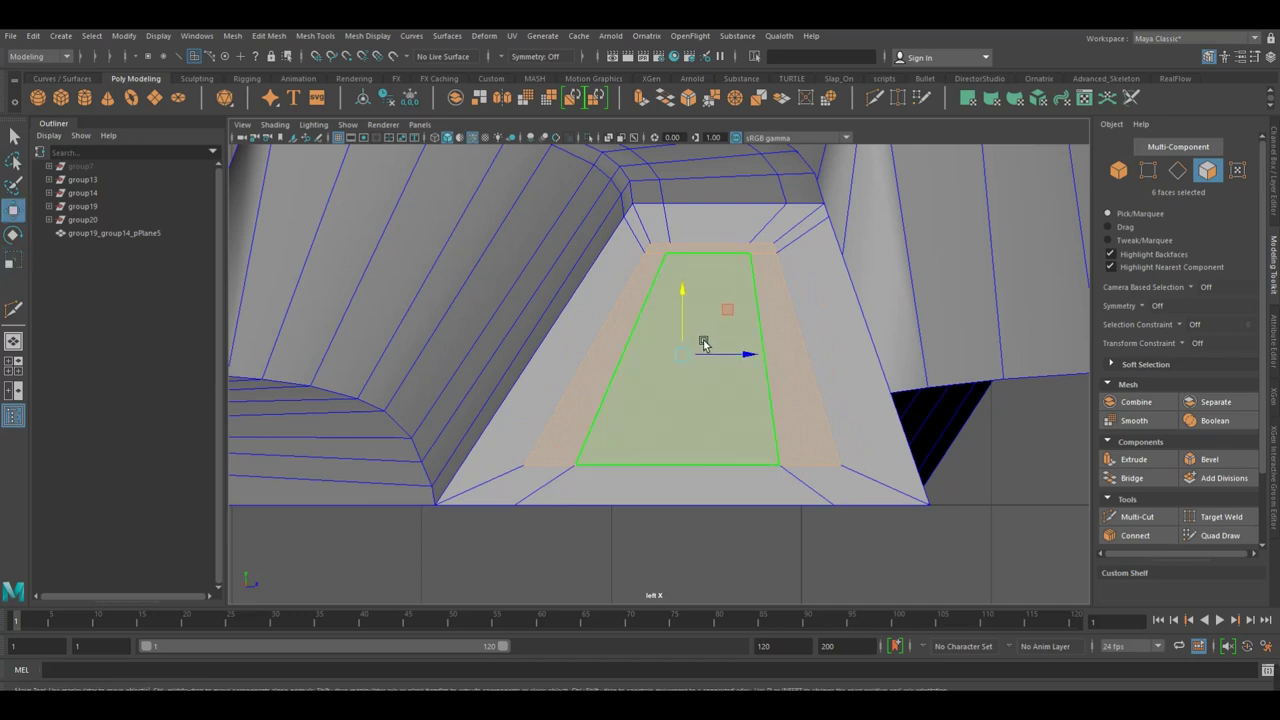
key(ctrl+z)
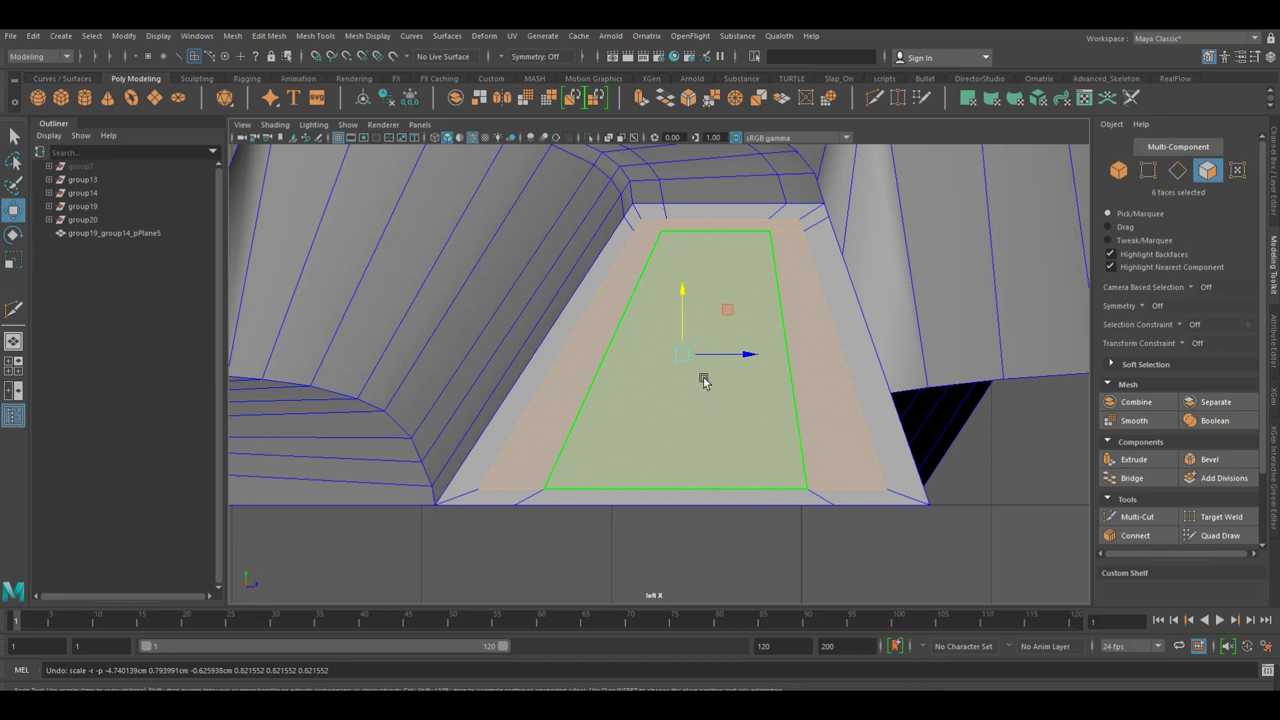
key(r)
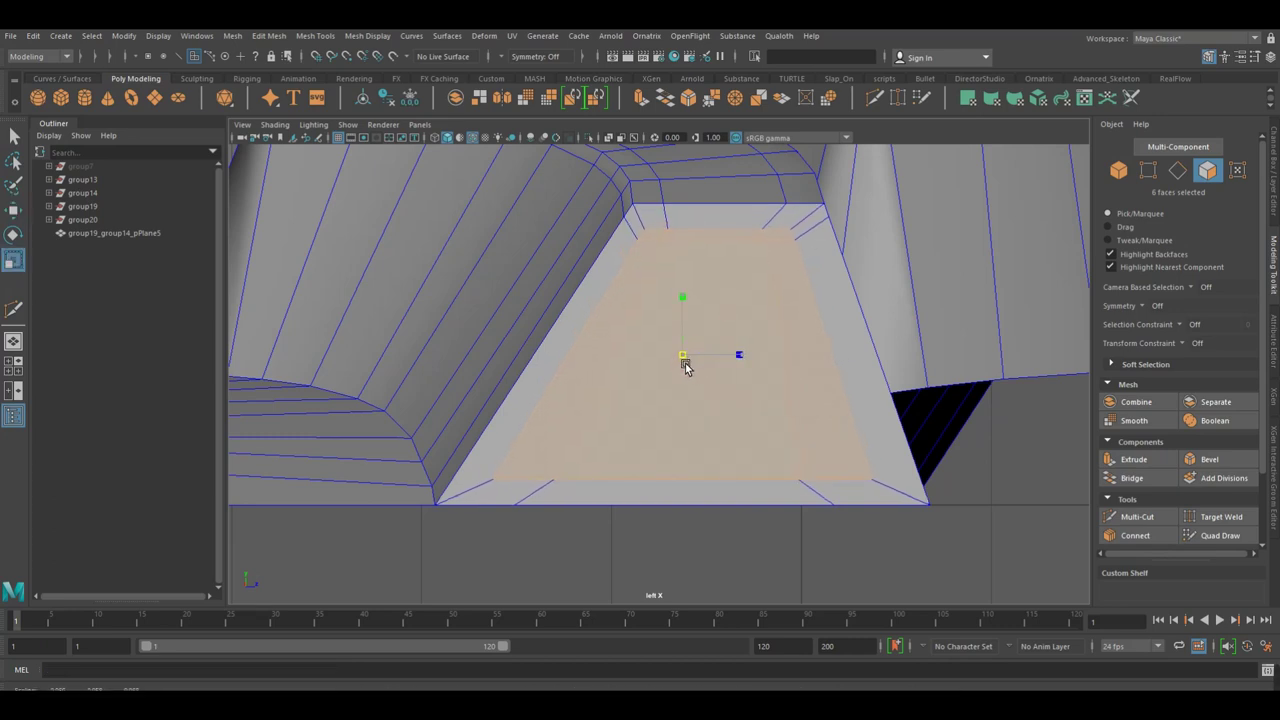
drag(684, 365, 691, 368)
click(699, 364)
Snap the pivot to the floor faces' bottom edge and scale them down toward it.
key(w)
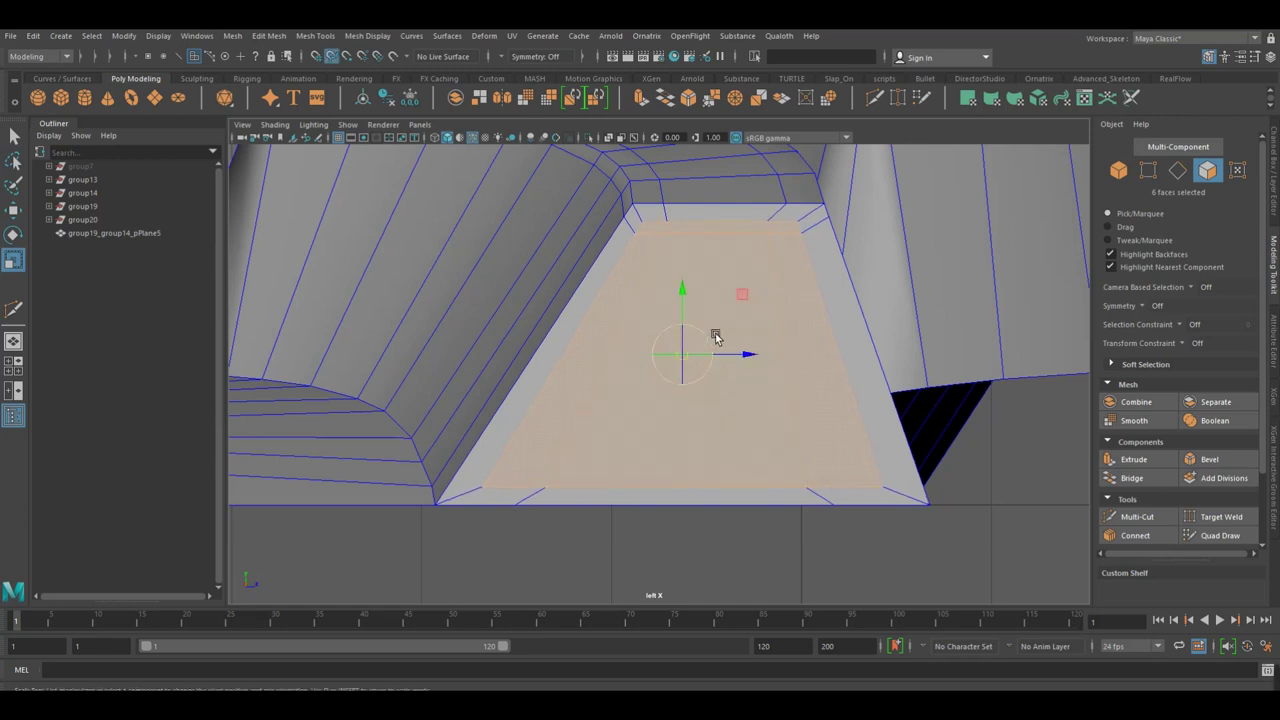
mouse_move(688, 298)
mouse_down()
mouse_move(690, 484)
mouse_move(697, 450)
mouse_up()
drag(694, 389, 693, 434)
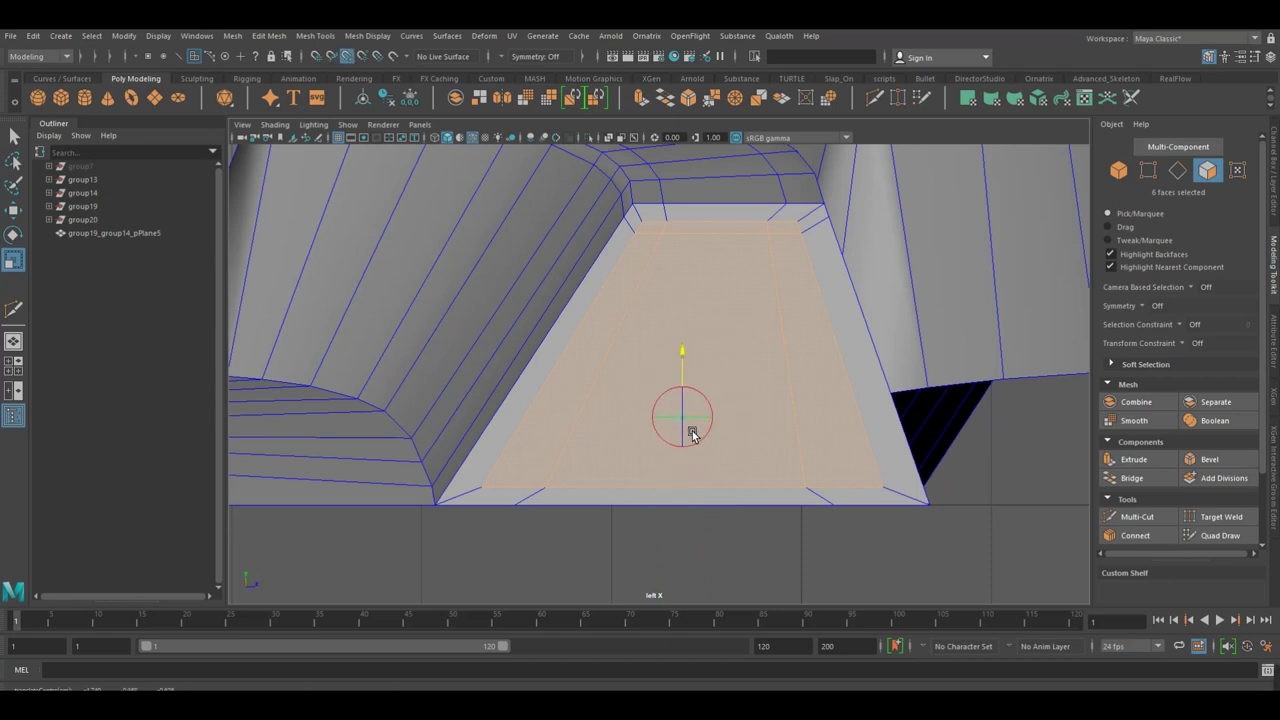
drag(697, 369, 691, 471)
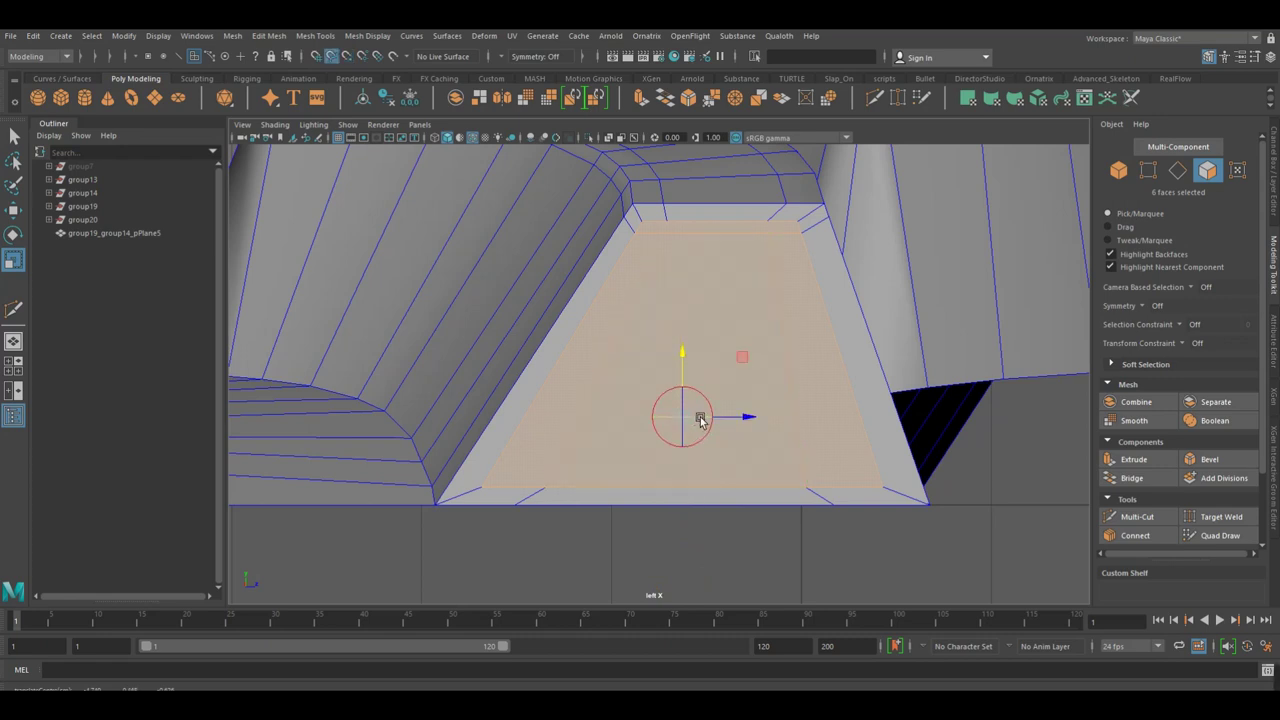
drag(697, 420, 697, 443)
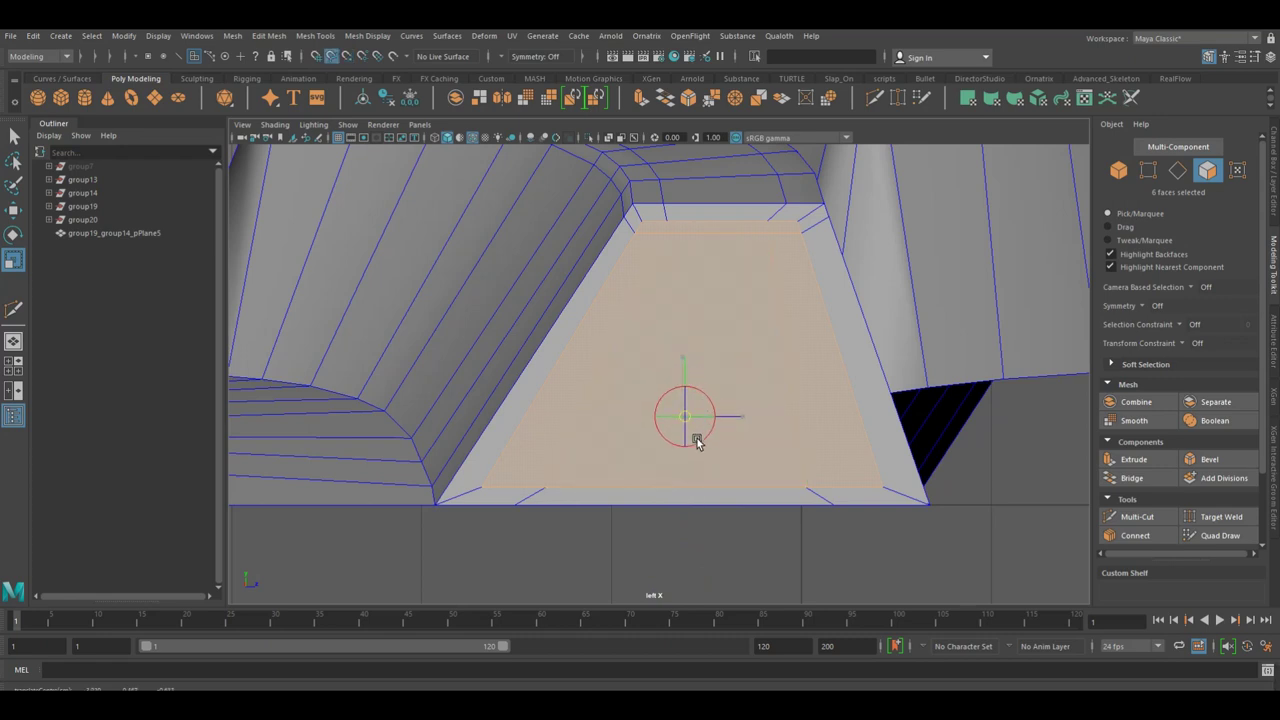
key(ctrl+z)
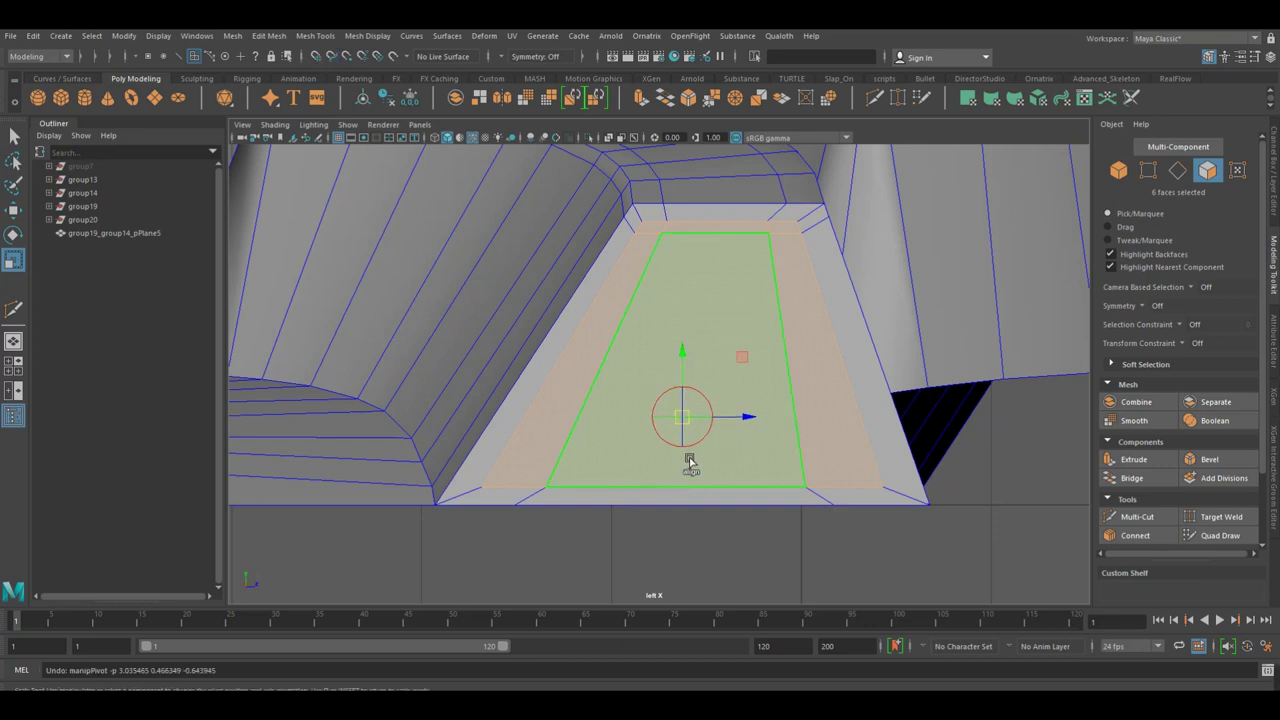
drag(694, 368, 692, 450)
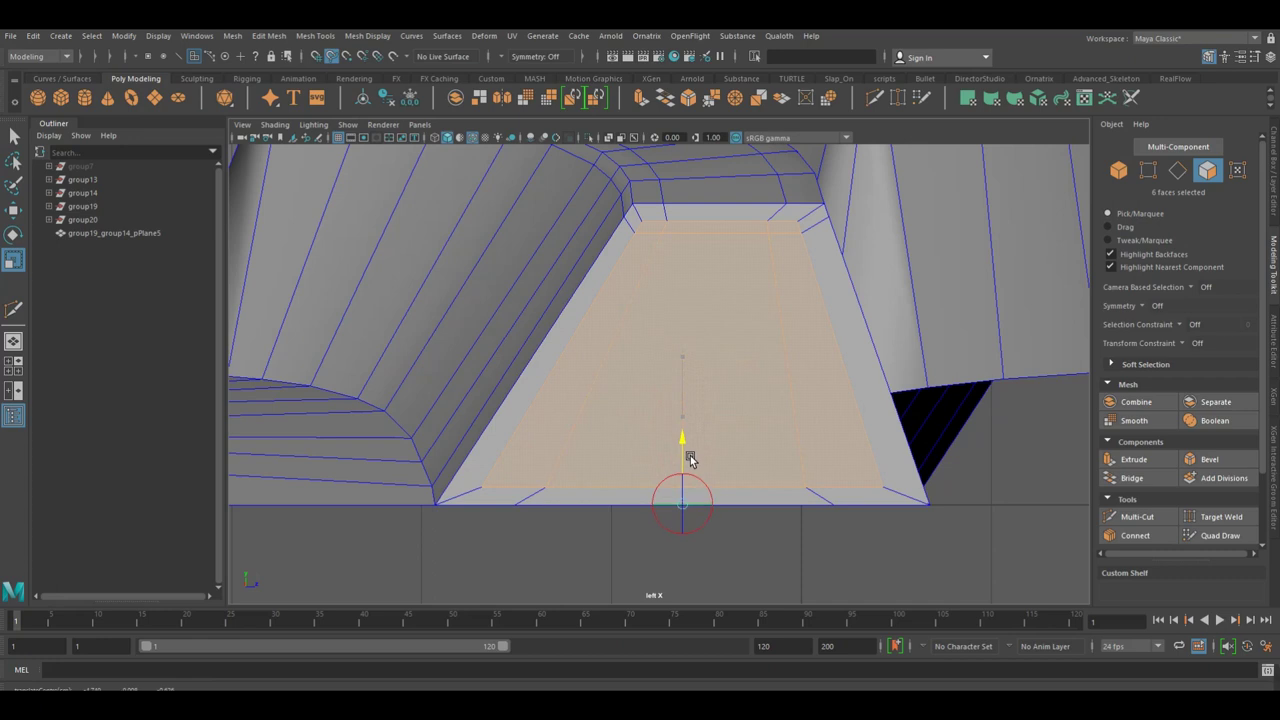
click(711, 499)
mouse_move(697, 508)
mouse_down()
mouse_move(538, 583)
mouse_move(650, 557)
mouse_up()
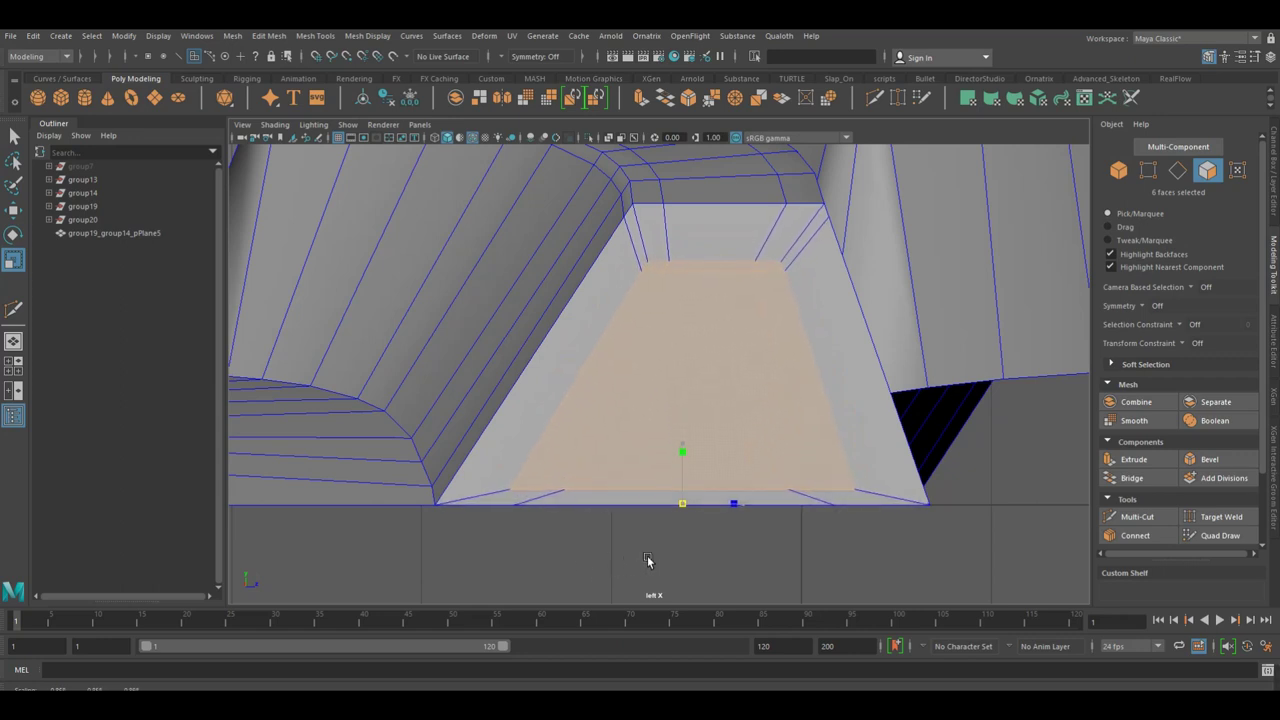
mouse_move(652, 442)
mouse_down()
mouse_move(717, 451)
mouse_move(591, 440)
mouse_move(828, 437)
mouse_move(808, 435)
mouse_up()
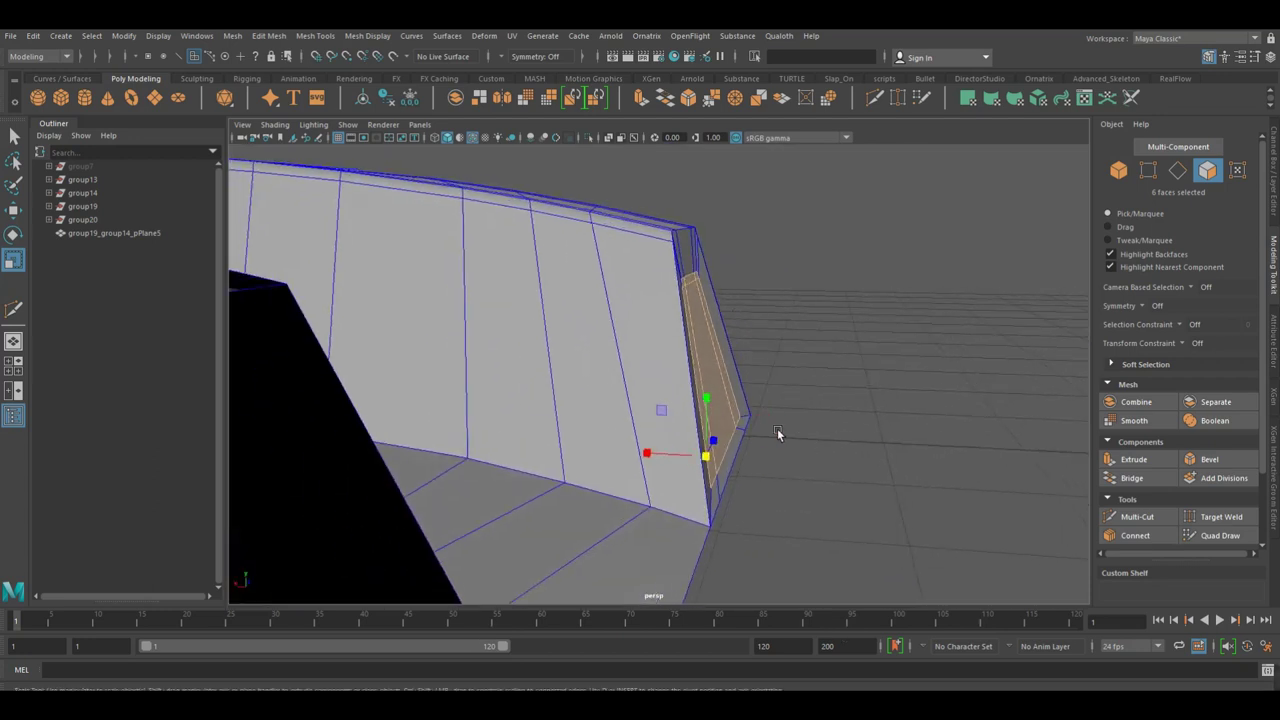
In front wireframe view, move the faces so their edge aligns with the tile's outer edge.
key(space)
click(767, 430)
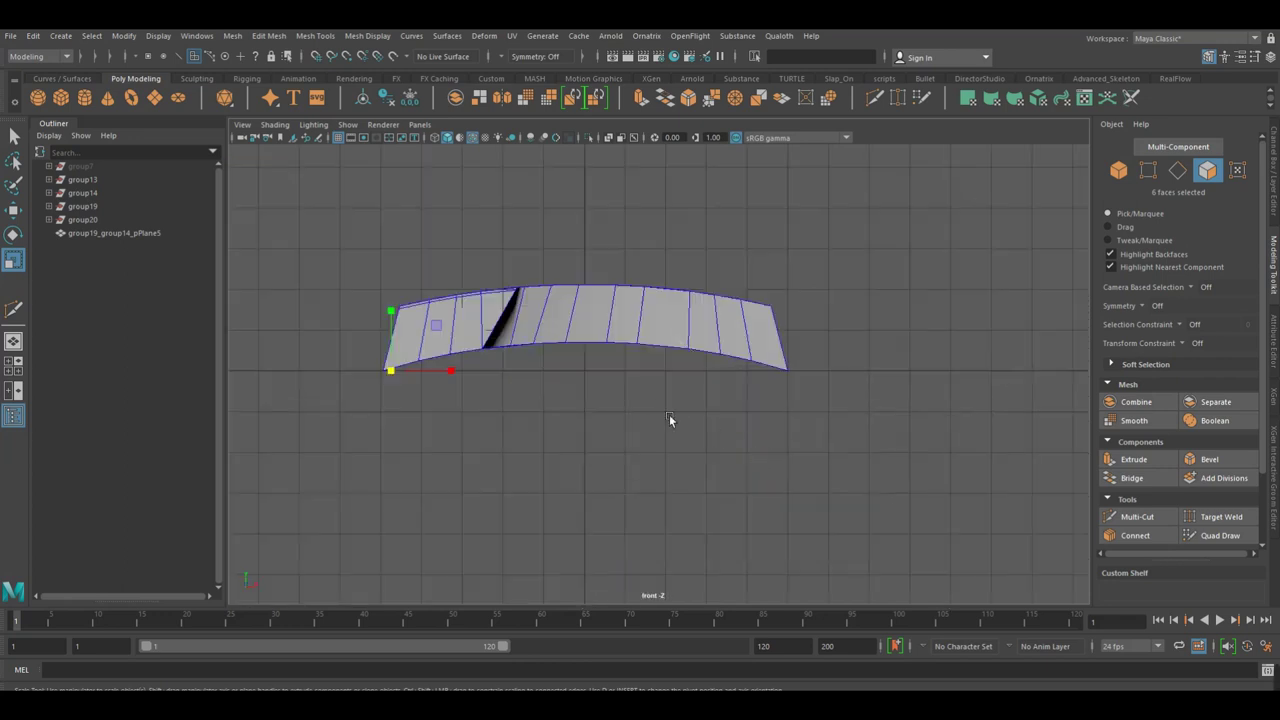
key(4)
key(f)
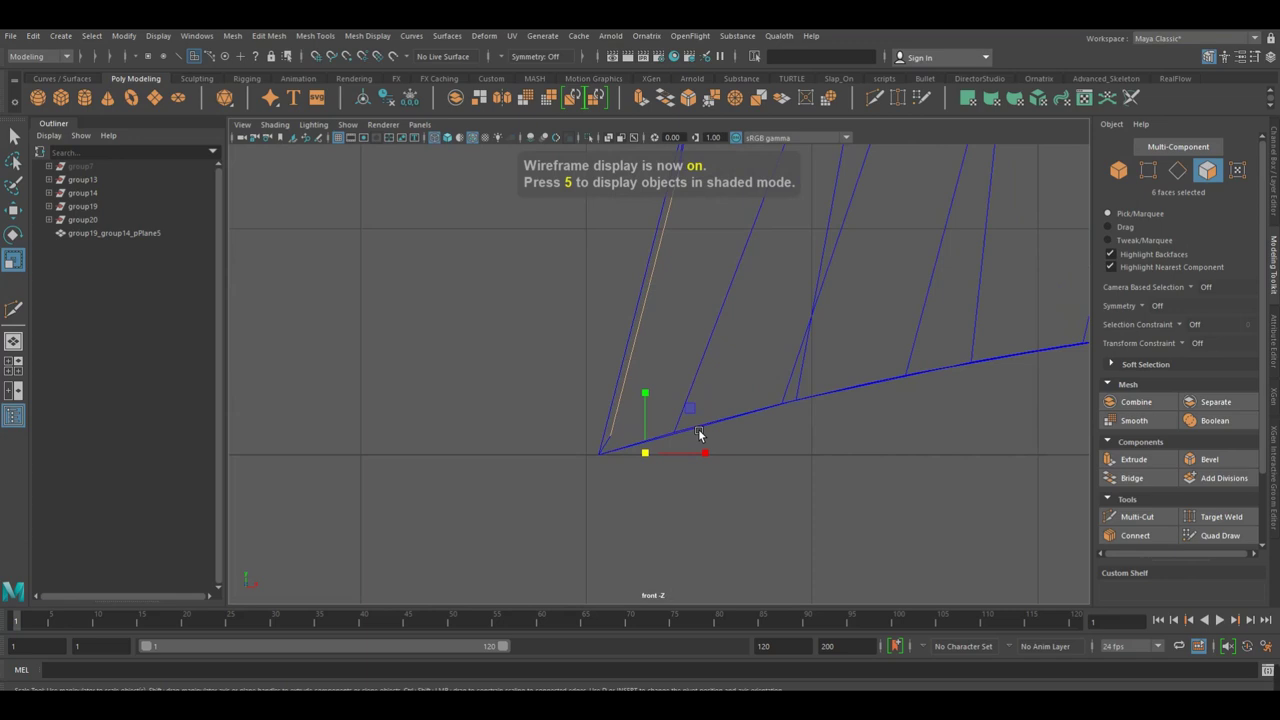
key(w)
drag(657, 456, 651, 452)
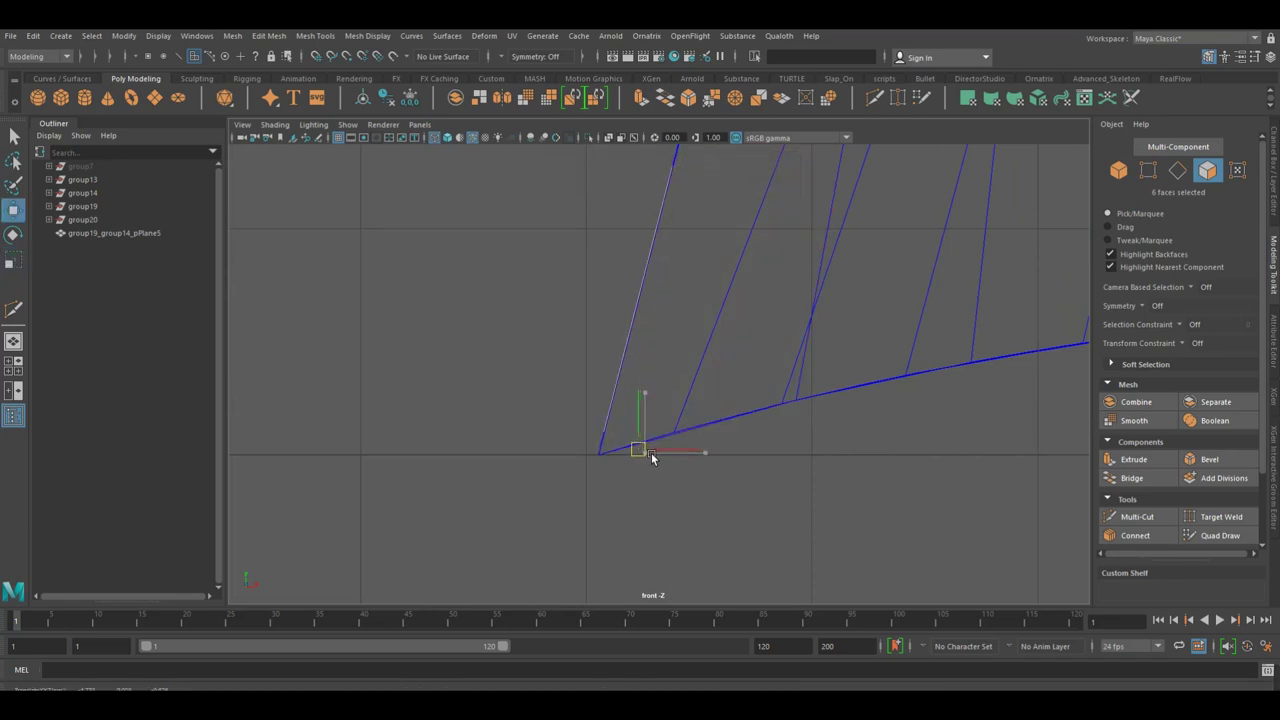
Return to the shaded perspective view and clear the face selection.
mouse_move(669, 295)
alt+mouse_down()
mouse_move(710, 308)
mouse_move(650, 268)
alt+mouse_up()
key(space)
mouse_move(760, 420)
alt+mouse_down()
mouse_move(789, 397)
mouse_move(857, 394)
mouse_move(846, 428)
mouse_move(780, 403)
mouse_move(650, 395)
alt+mouse_up()
key(5)
click(857, 394)
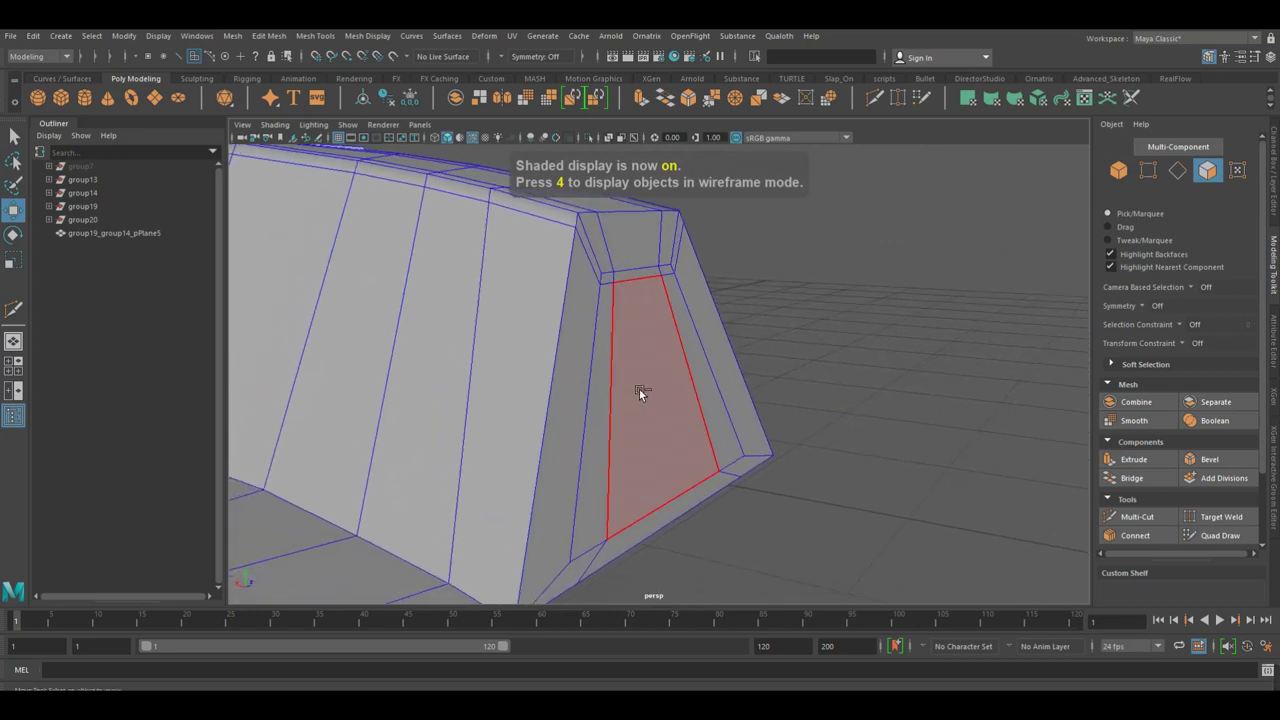
Restore the end faces, extrude them with Keep Faces Together on, and redo the earlier move.
key(ctrl+z)
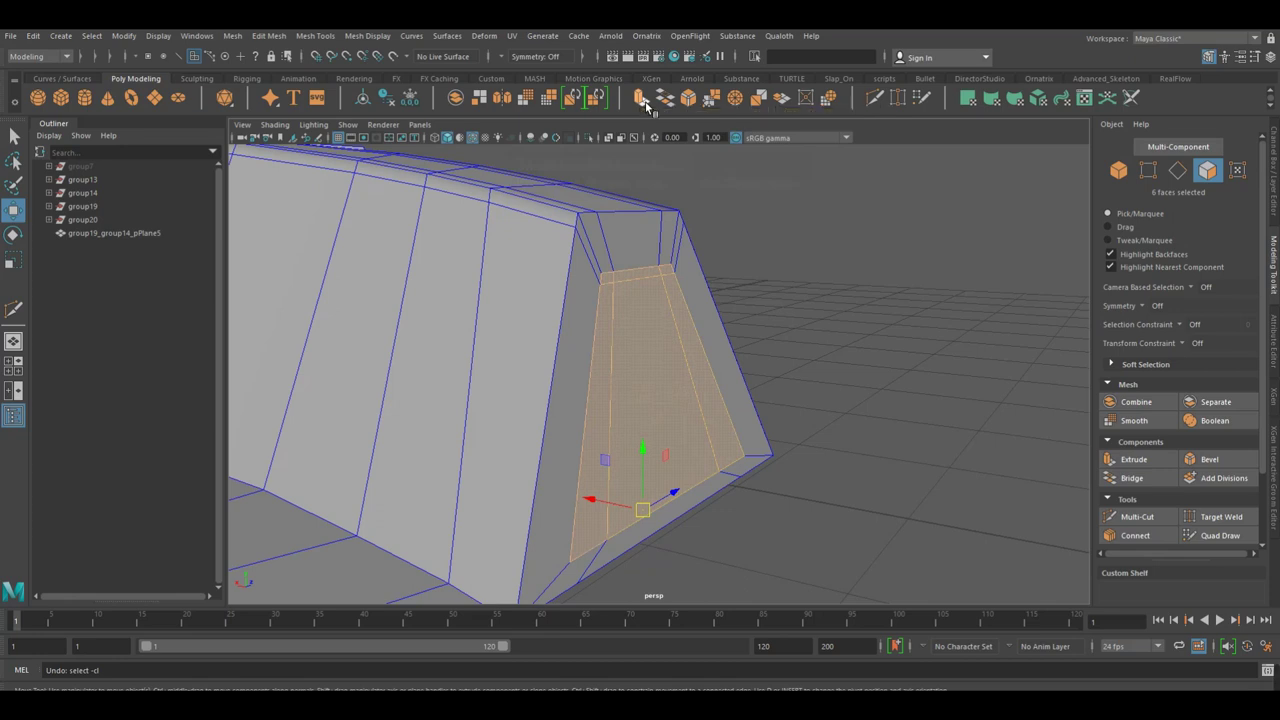
click(642, 100)
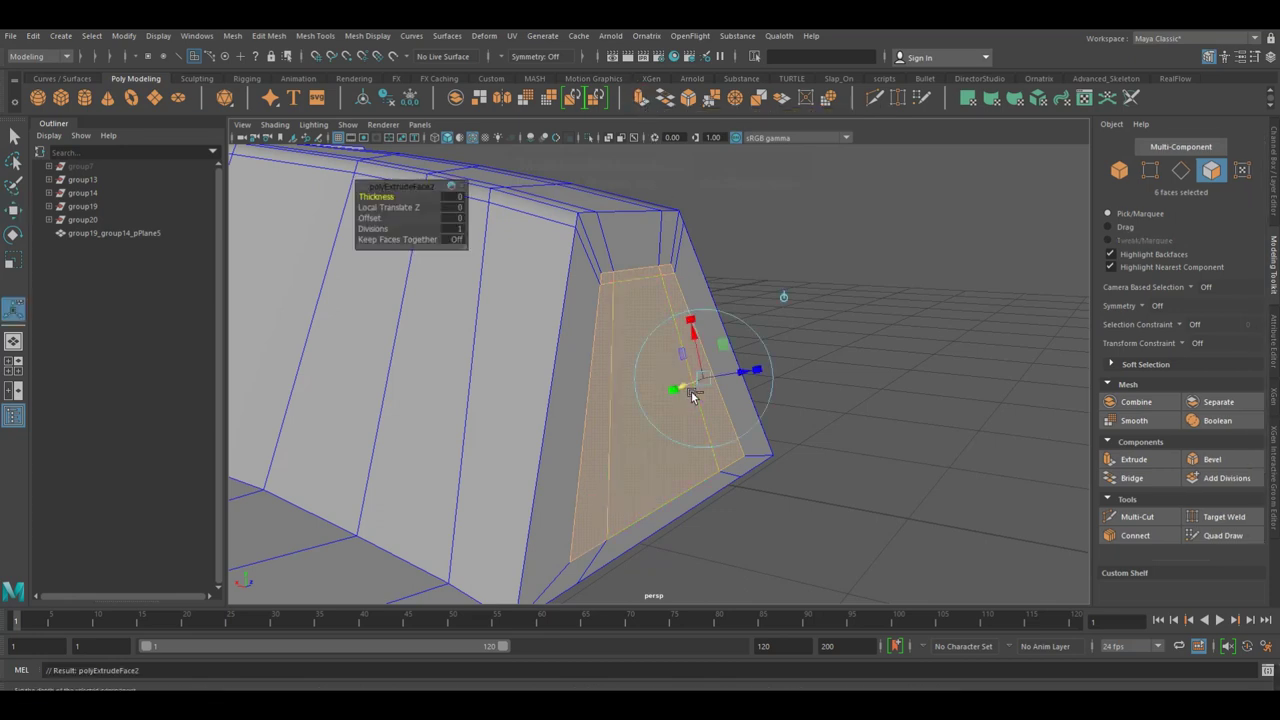
key(ctrl+z)
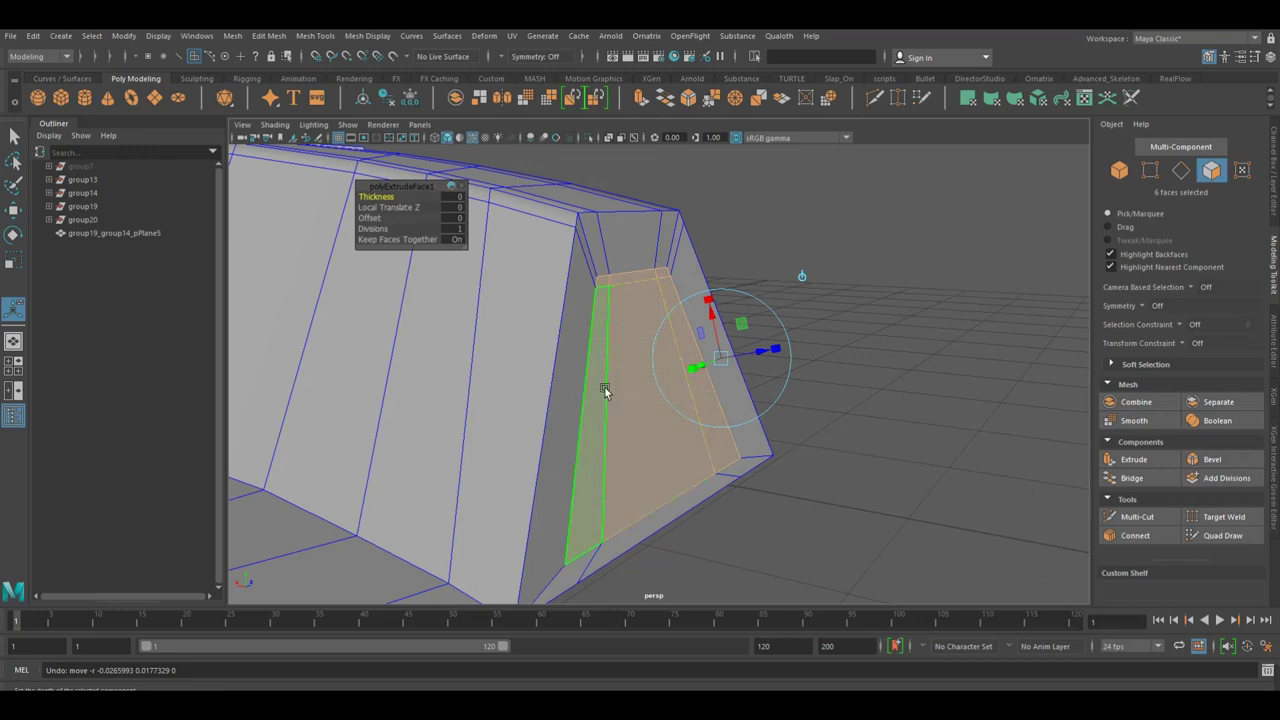
key(space)
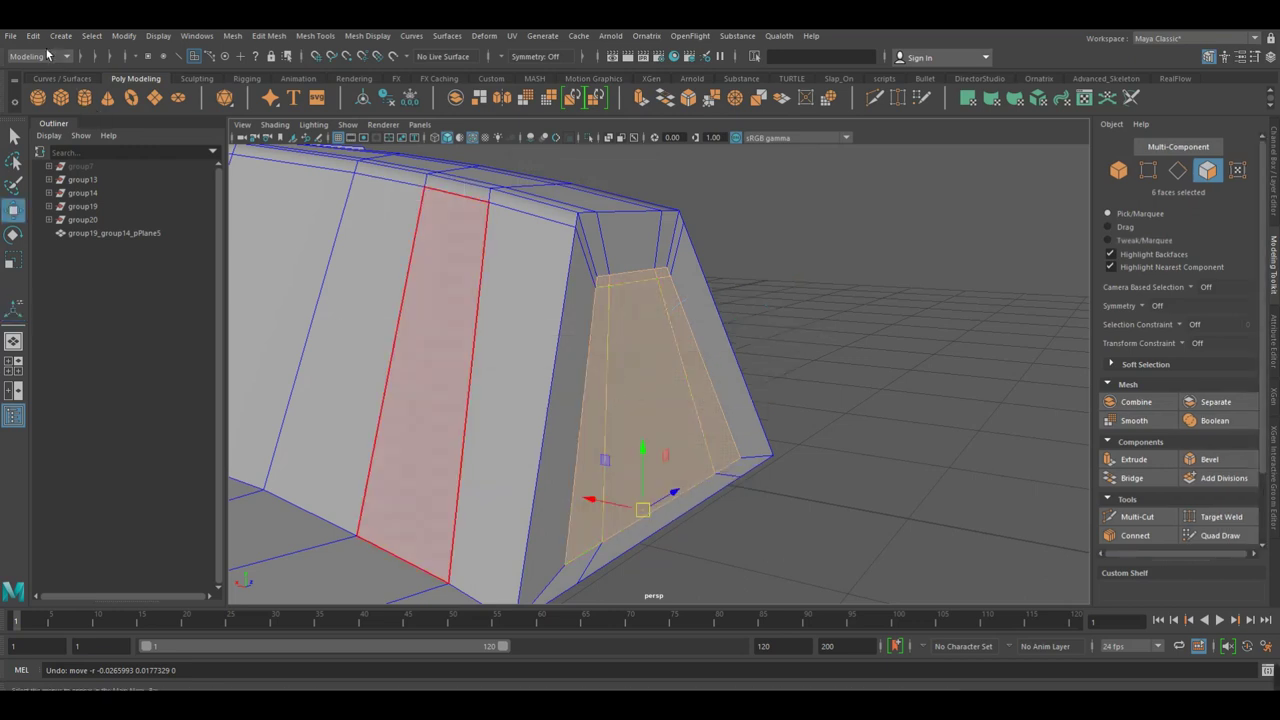
click(33, 35)
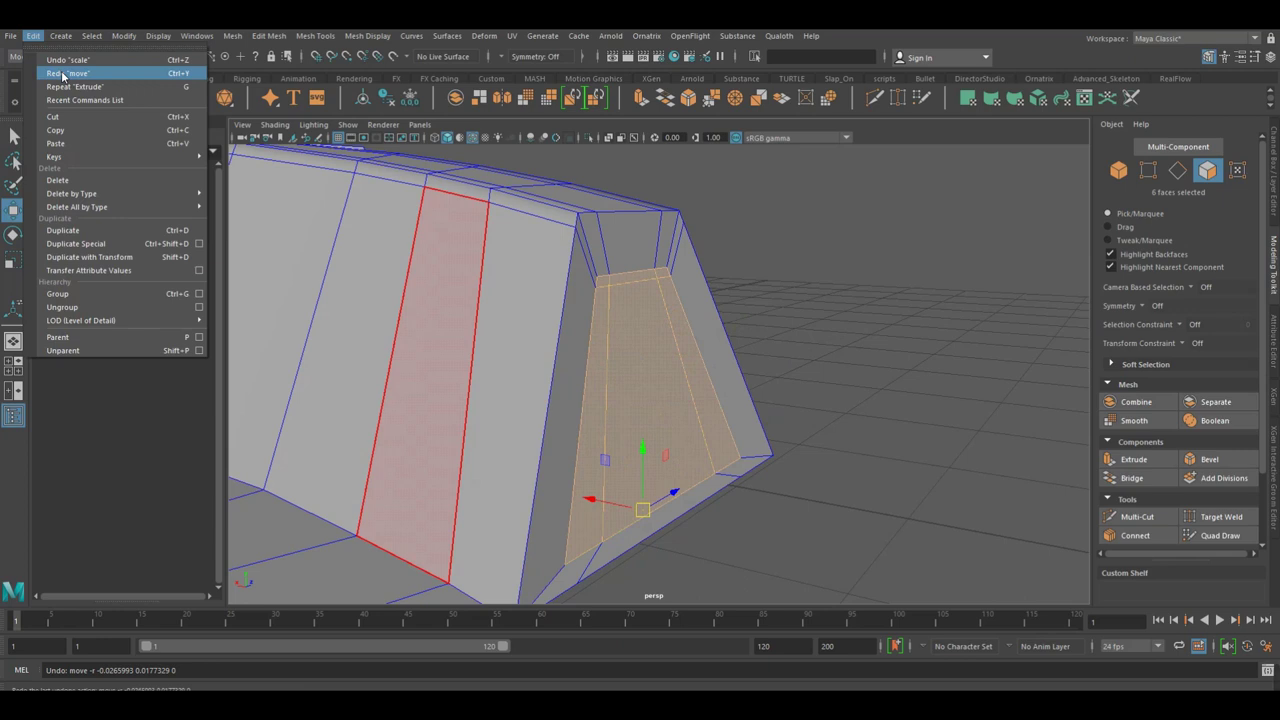
click(62, 74)
In the Left view, nudge the extruded faces sideways to realign the recessed panel.
key(space)
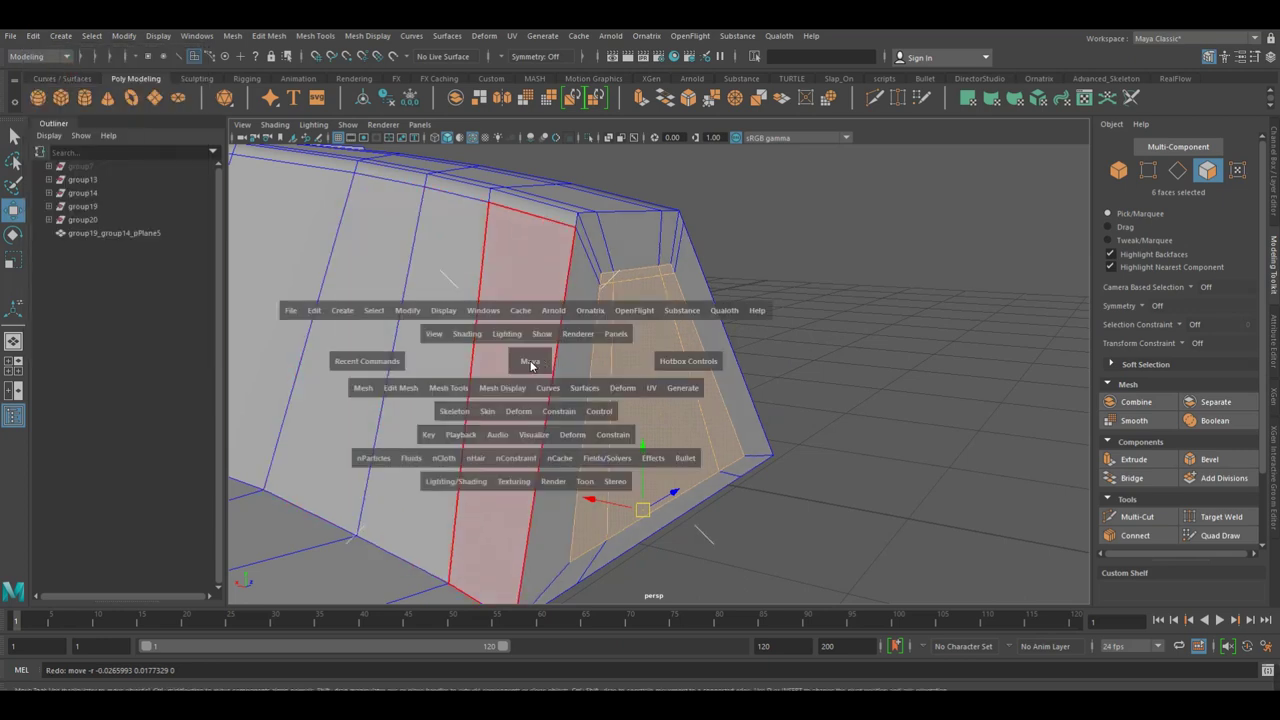
drag(530, 365, 488, 350)
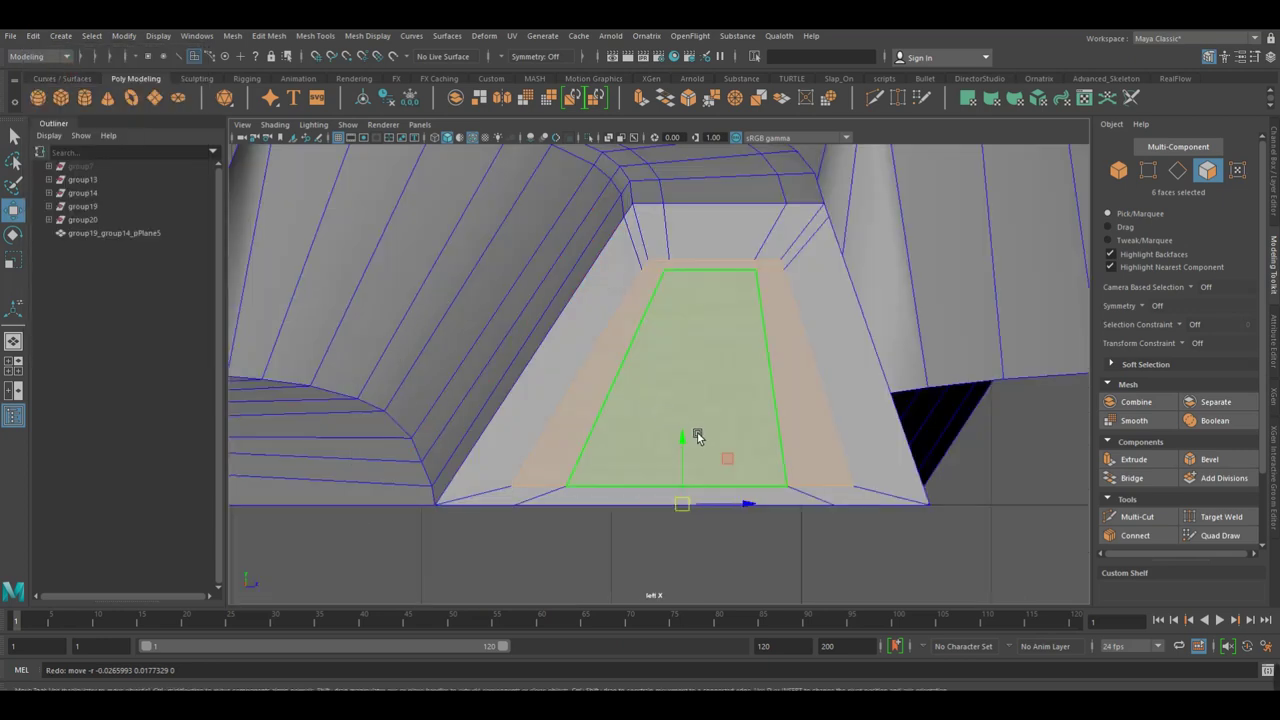
drag(754, 505, 757, 511)
key(w)
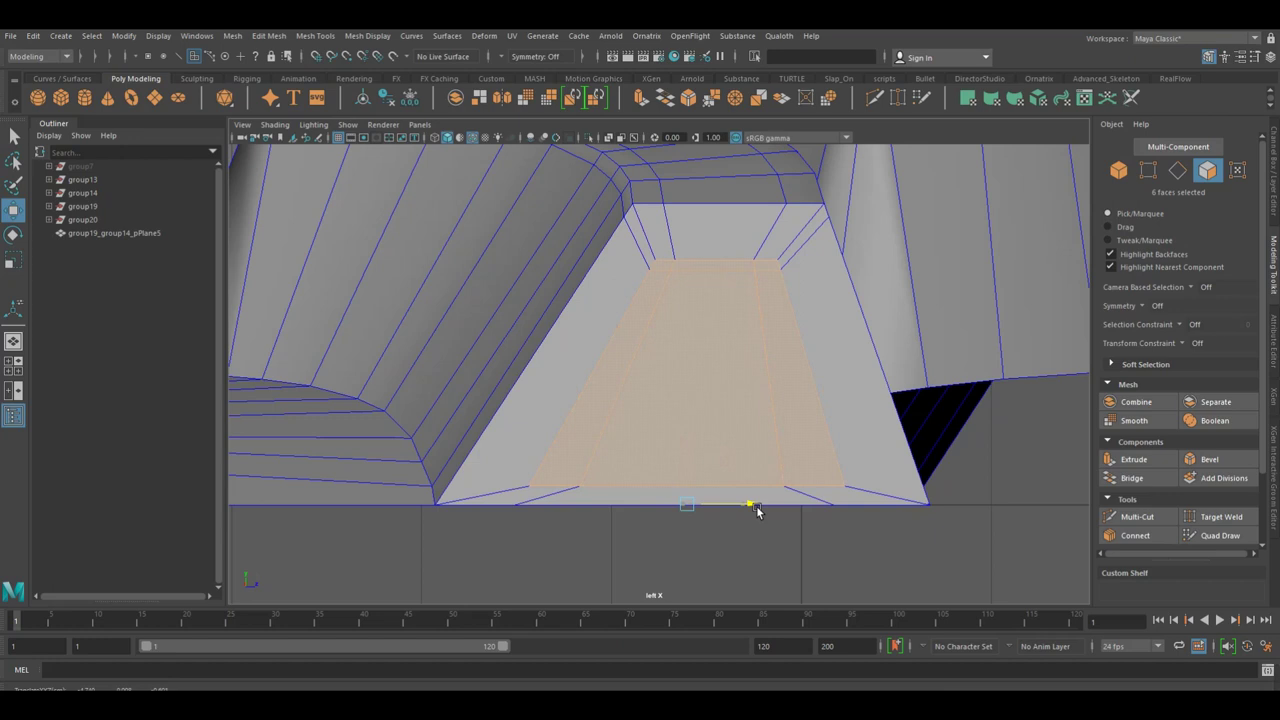
key(space)
drag(657, 376, 666, 410)
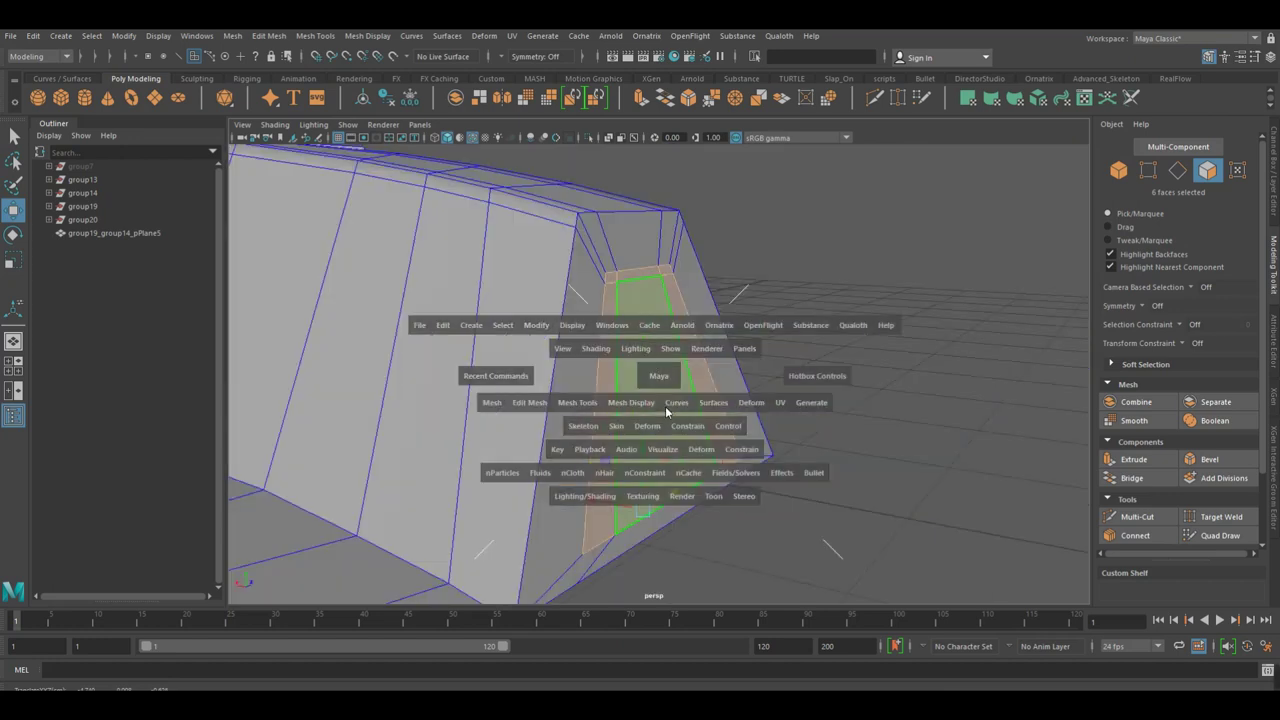
click(641, 110)
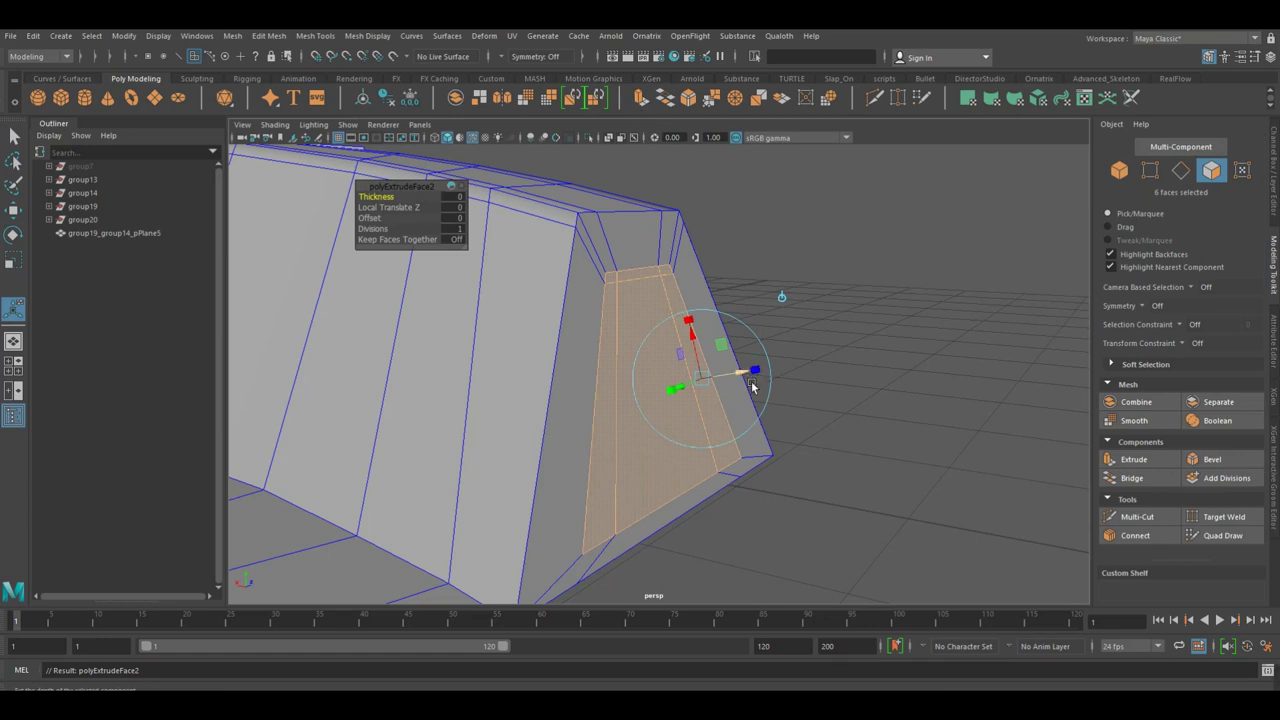
key(w)
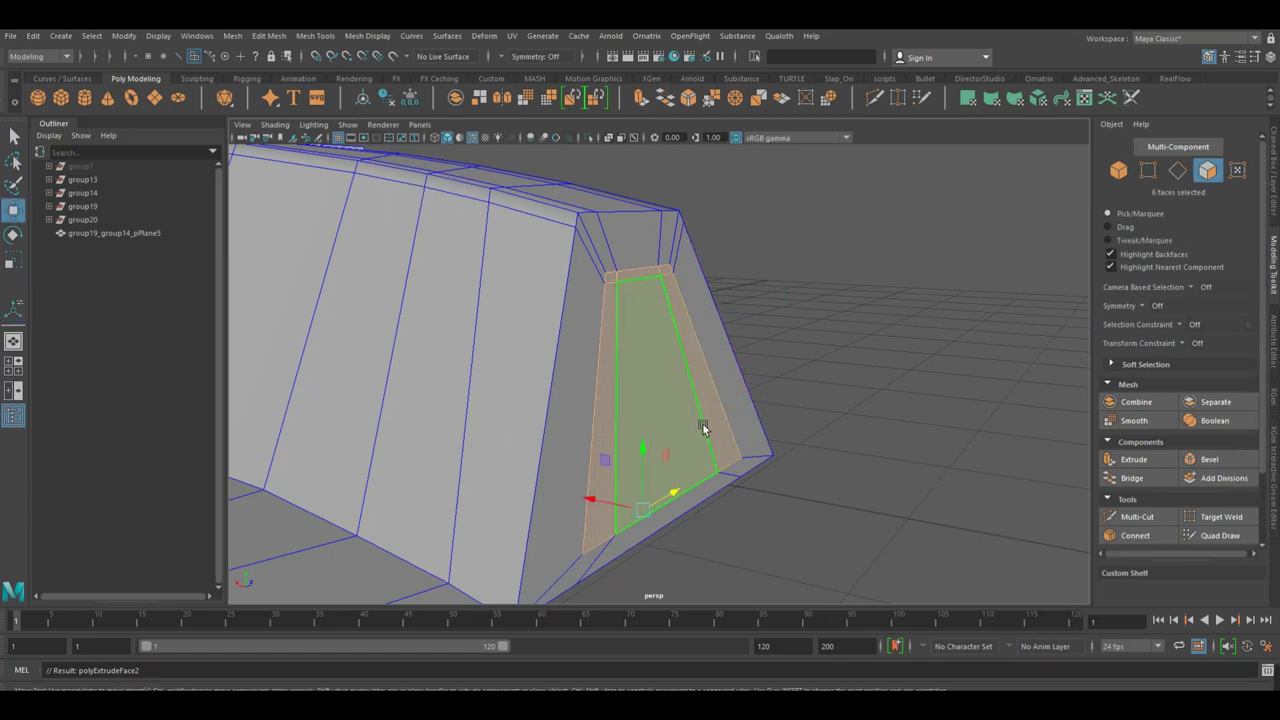
drag(652, 517, 658, 517)
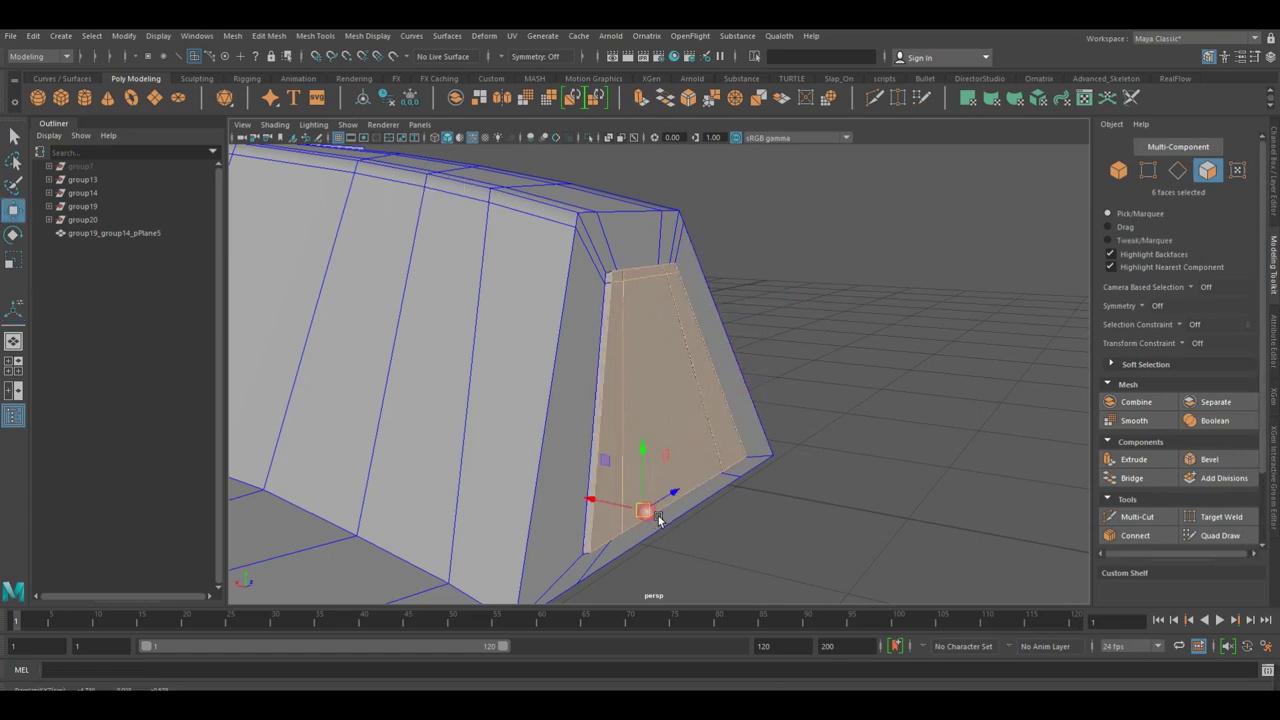
key(ctrl+z)
key(ctrl+z)
key(ctrl+z)
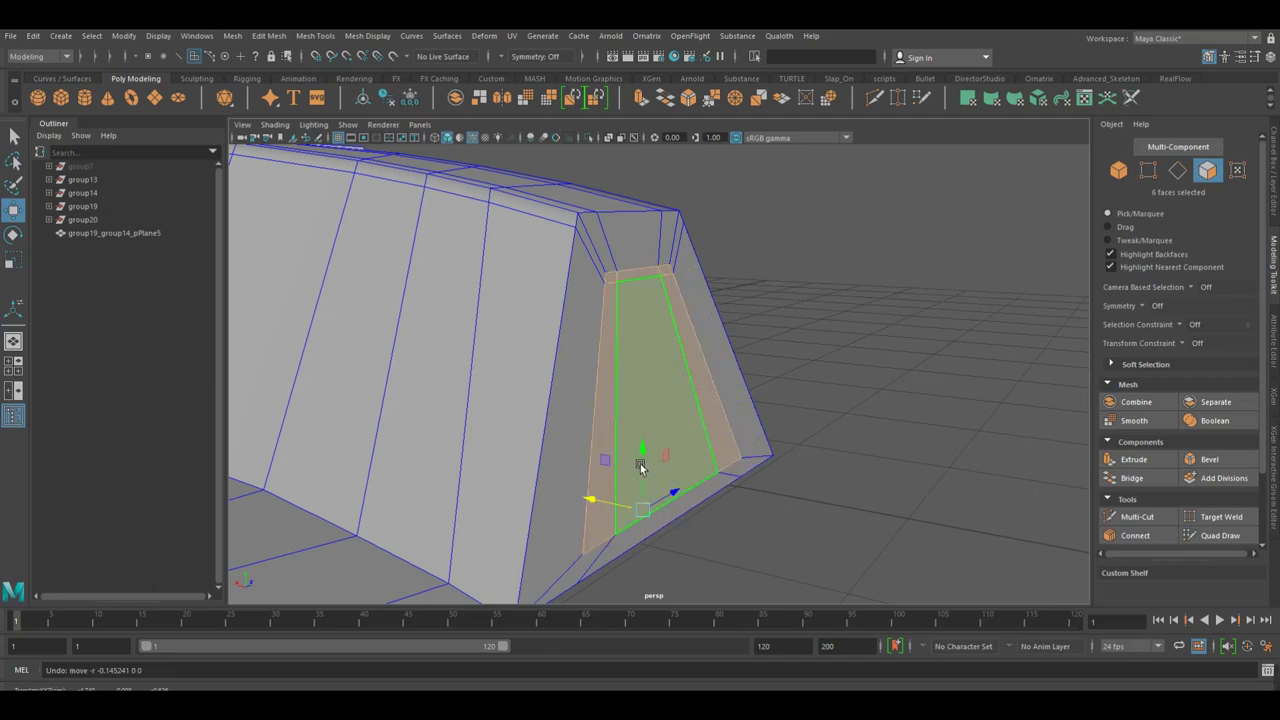
right_drag(646, 375, 613, 357)
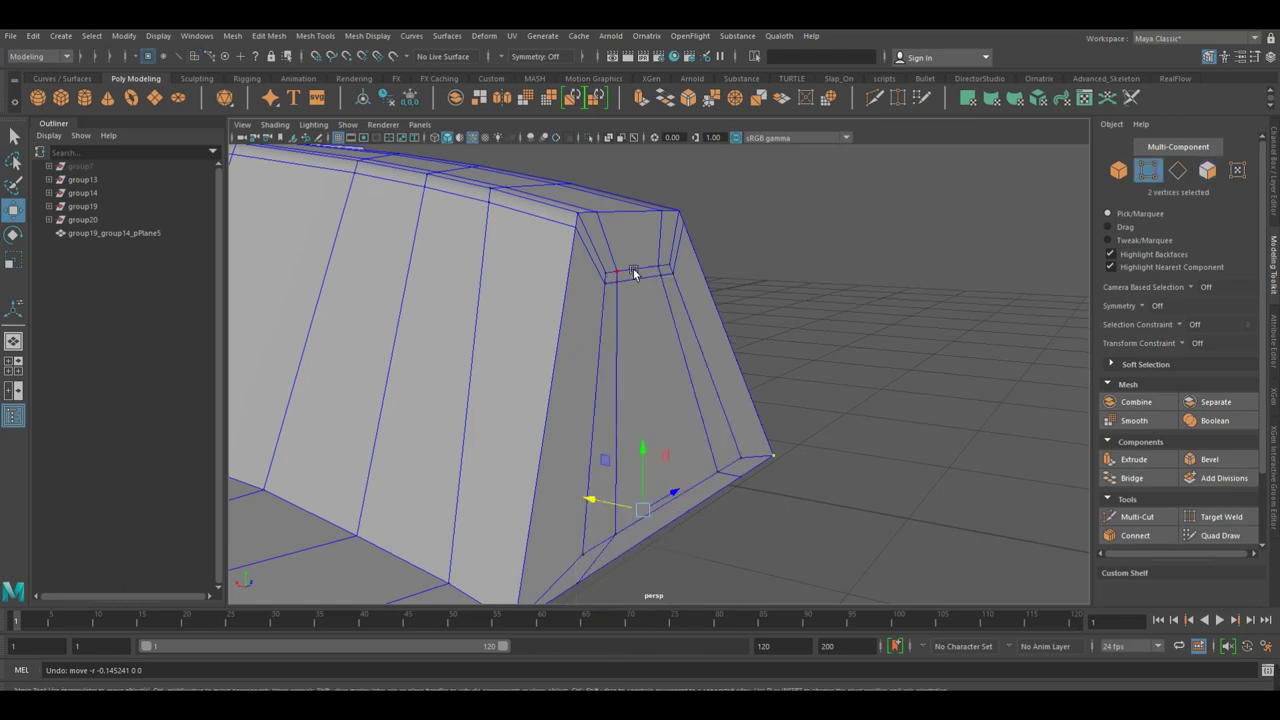
drag(600, 266, 654, 304)
key(ctrl+z)
key(F9)
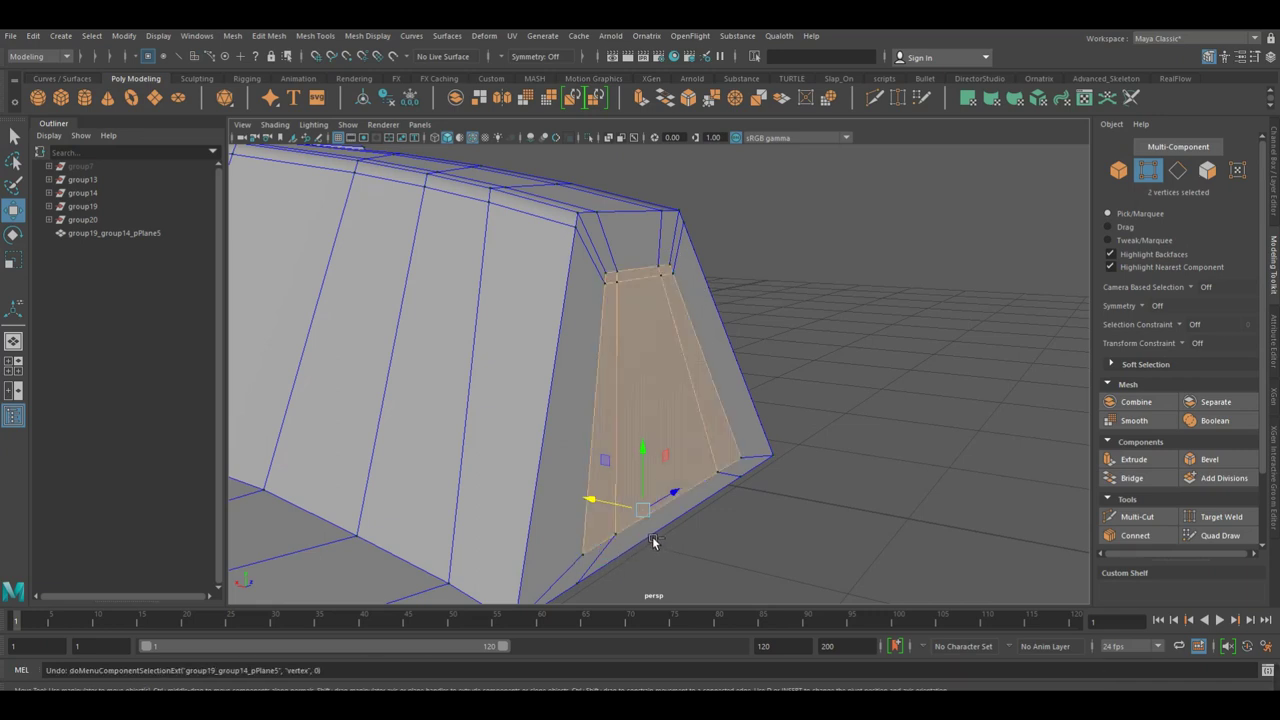
key(ctrl+e)
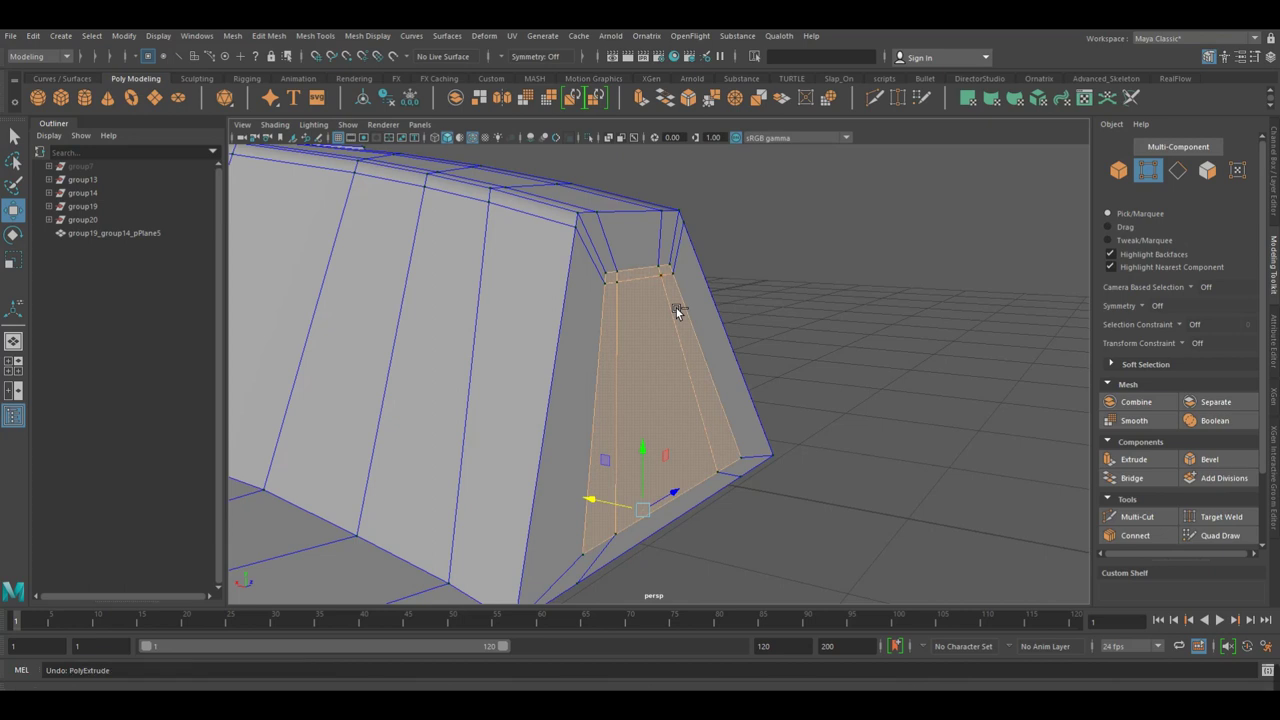
click(484, 36)
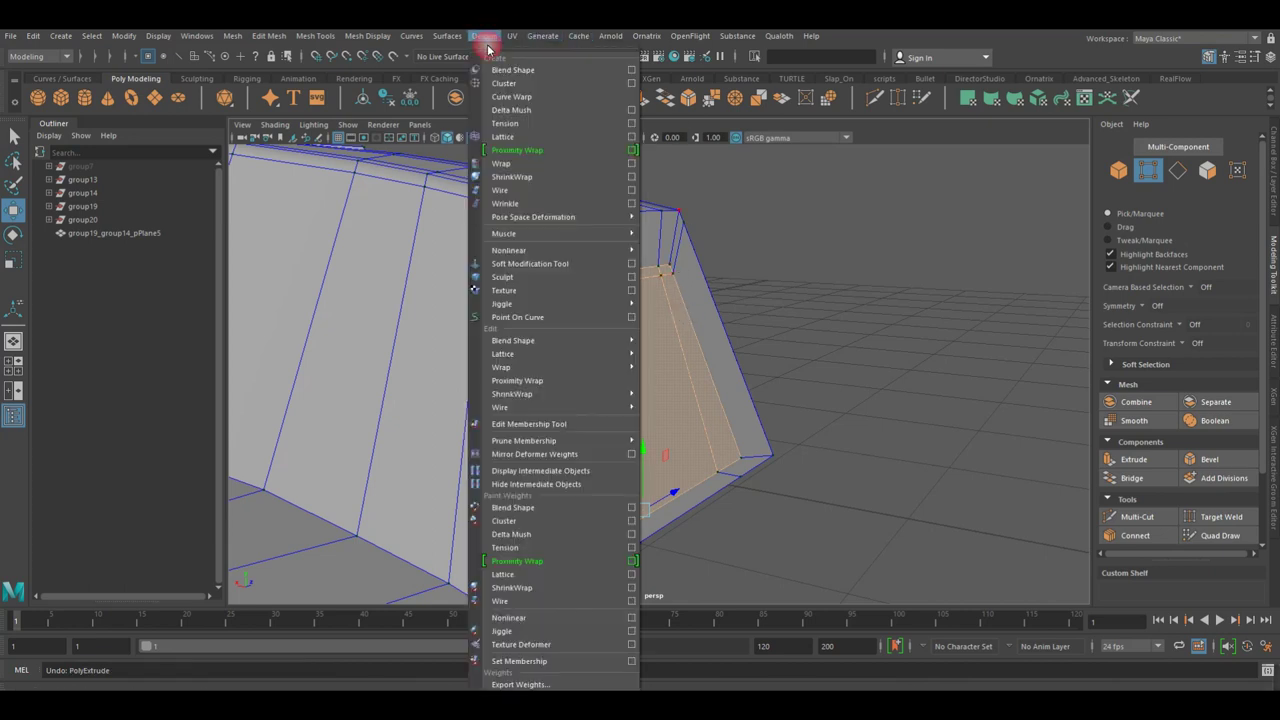
click(523, 136)
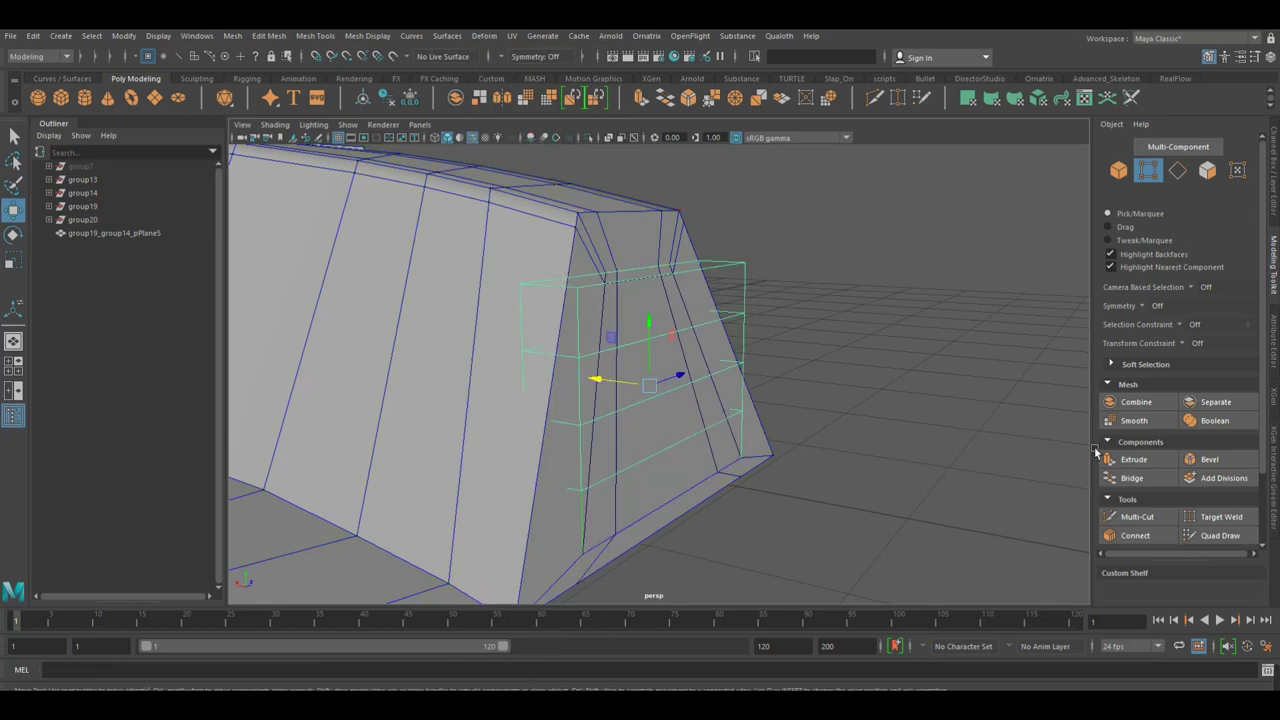
click(1276, 210)
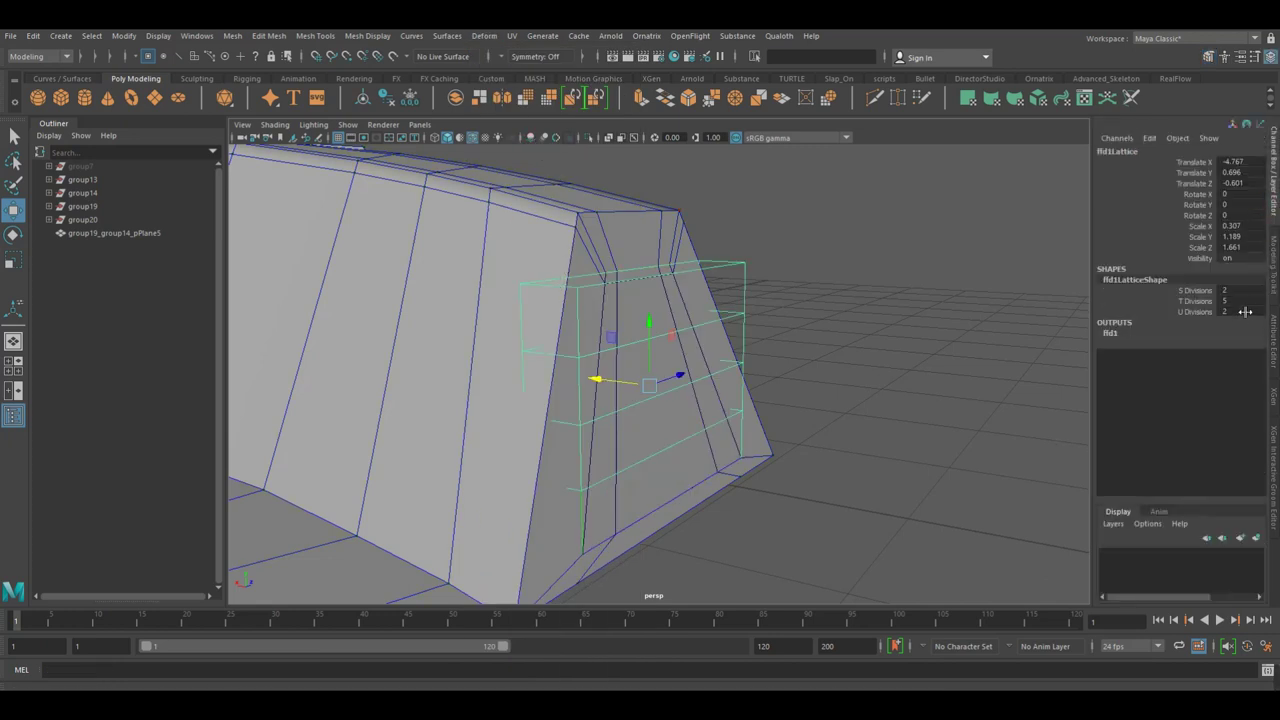
click(1172, 302)
key(space)
drag(751, 349, 789, 349)
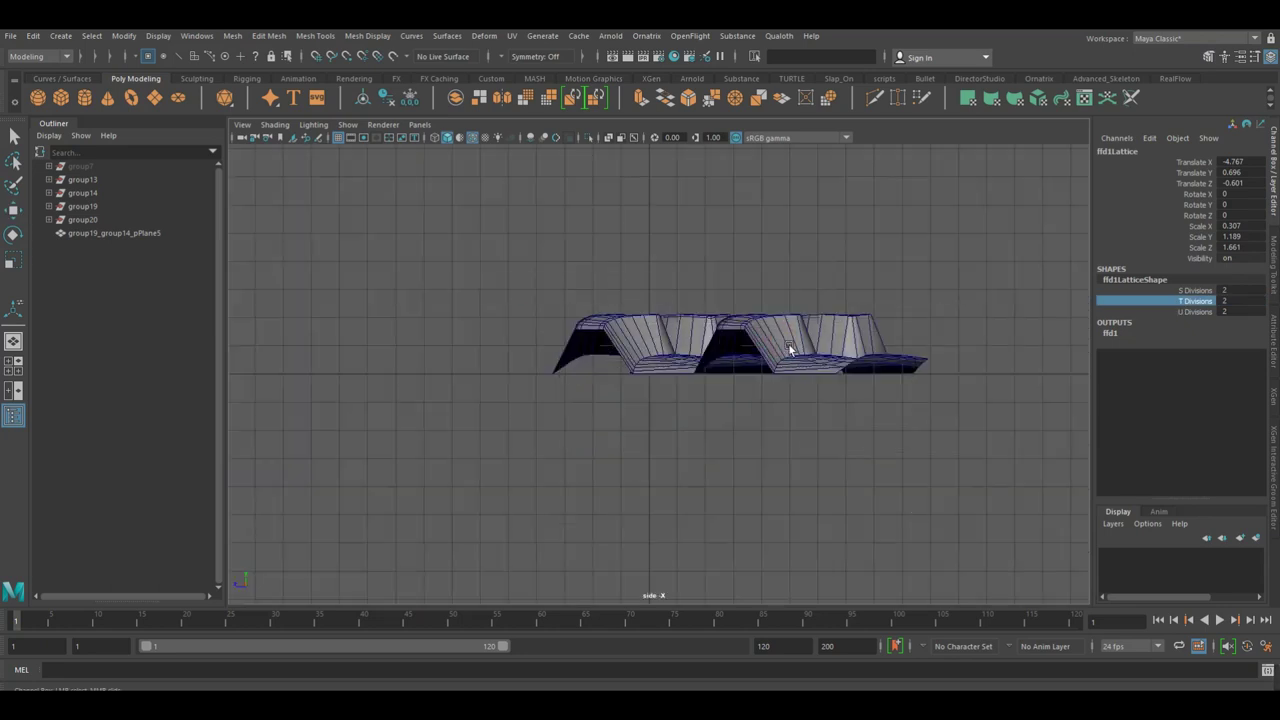
key(space)
drag(686, 337, 698, 365)
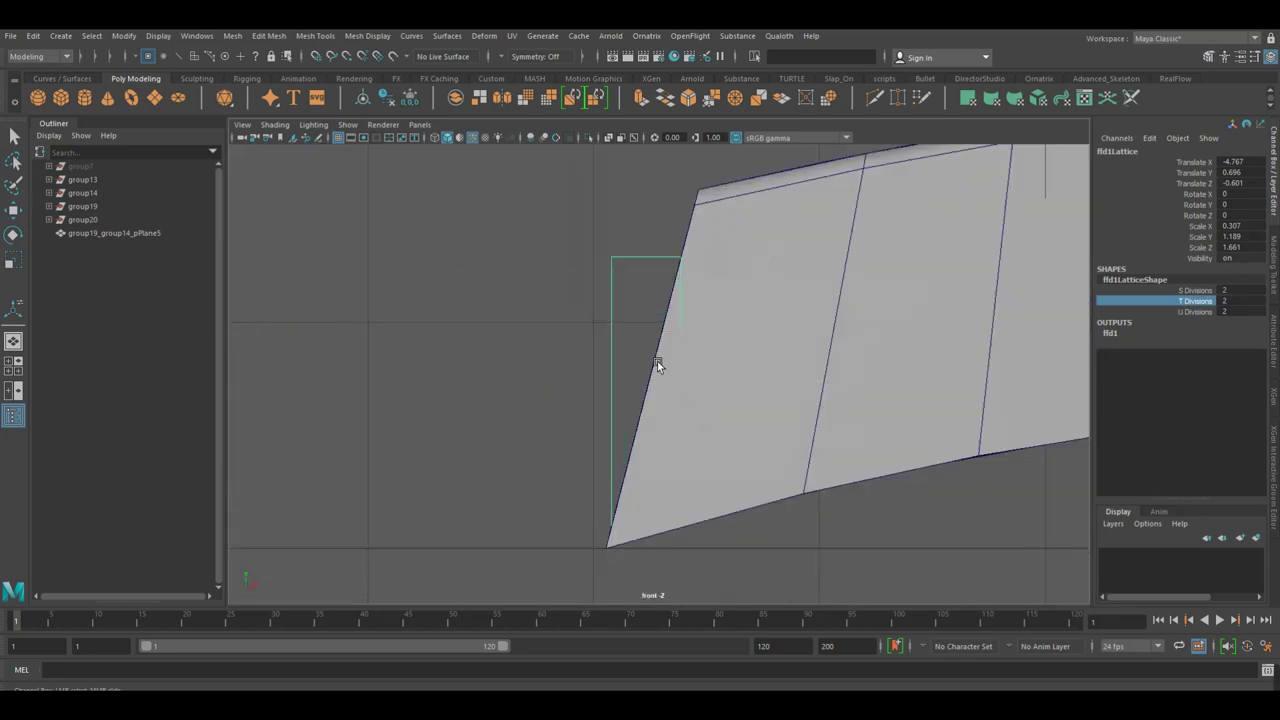
right_drag(610, 286, 607, 252)
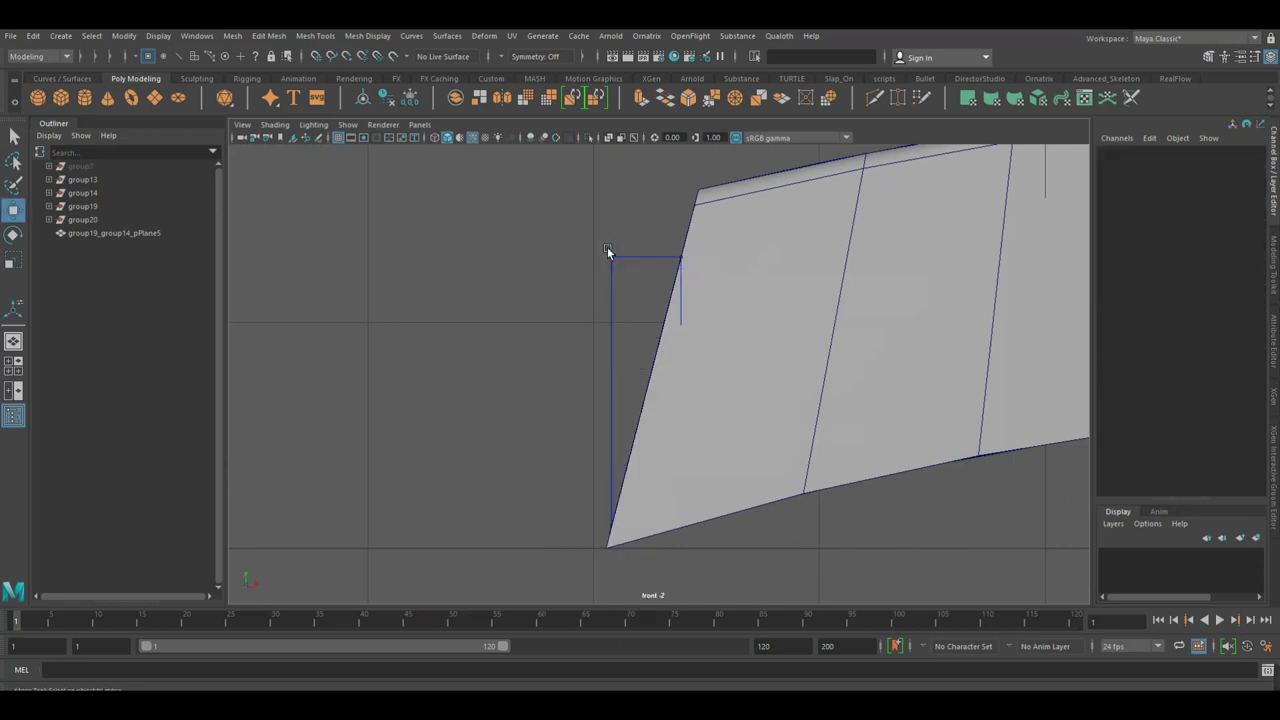
key(4)
drag(584, 240, 765, 300)
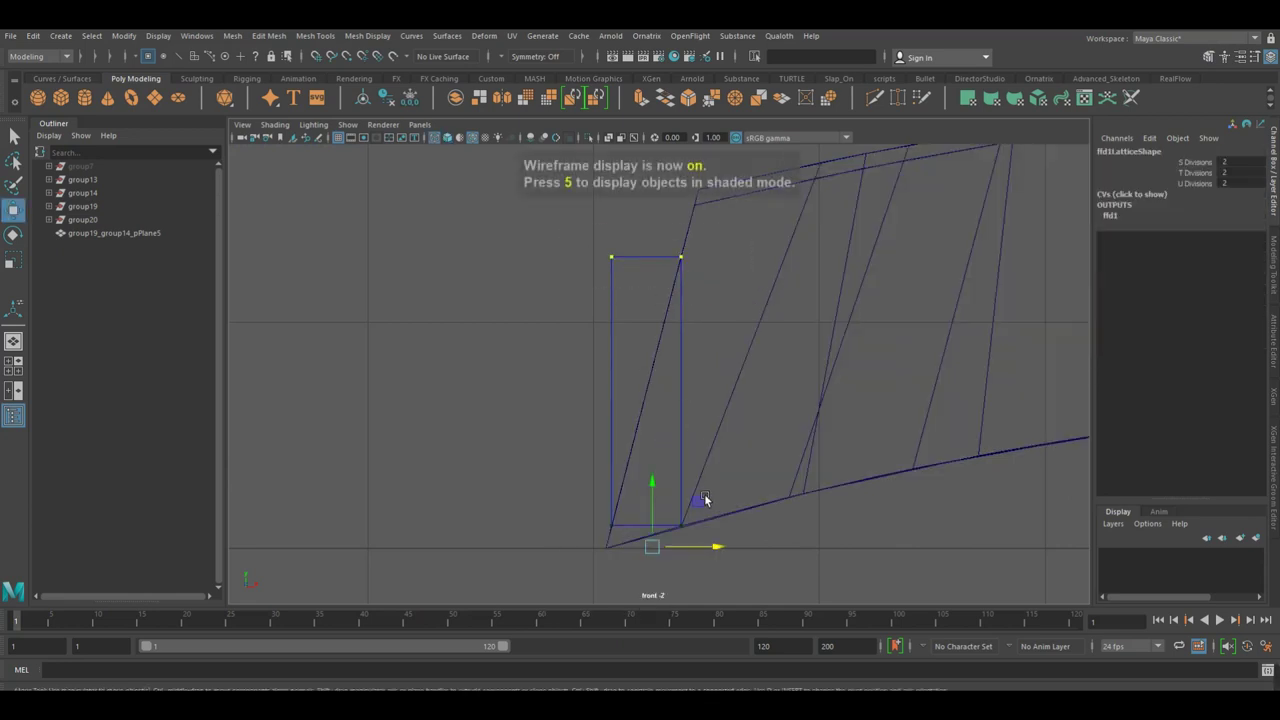
scroll(858, 457, down, 5)
alt+middle_drag(763, 457, 726, 485)
scroll(734, 434, up, 2)
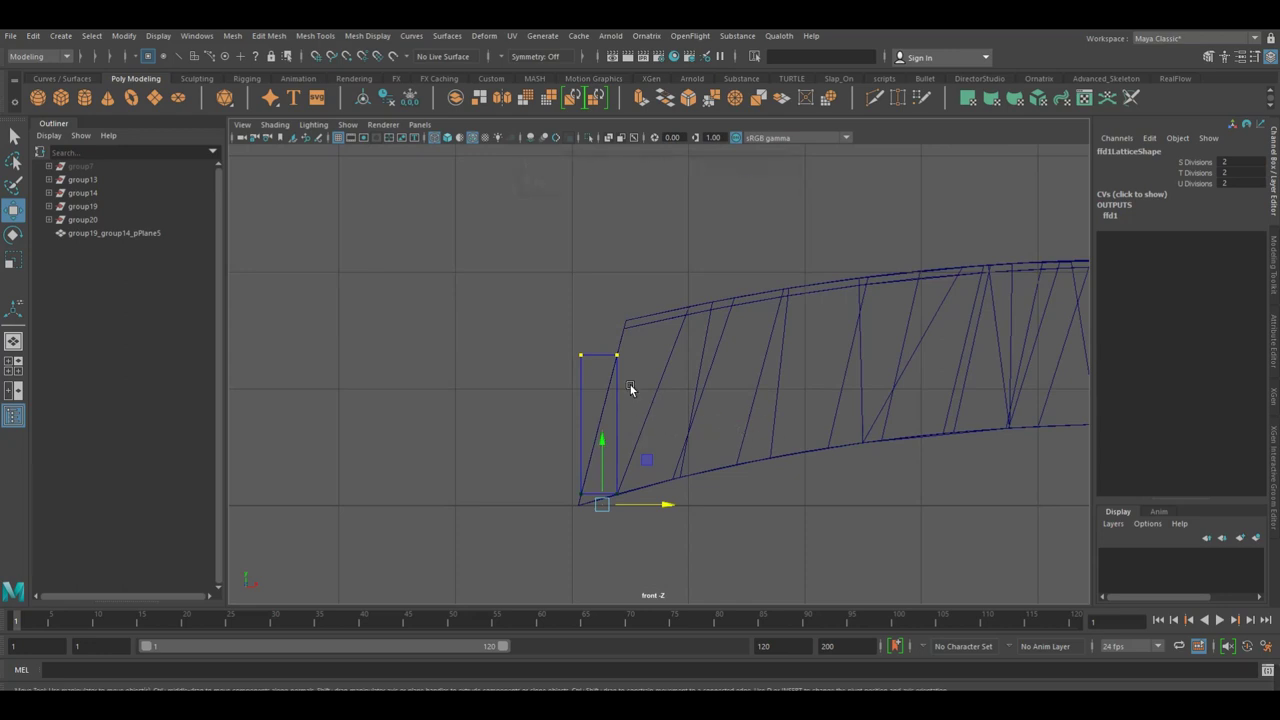
key(ctrl+z)
key(ctrl+z)
key(ctrl+z)
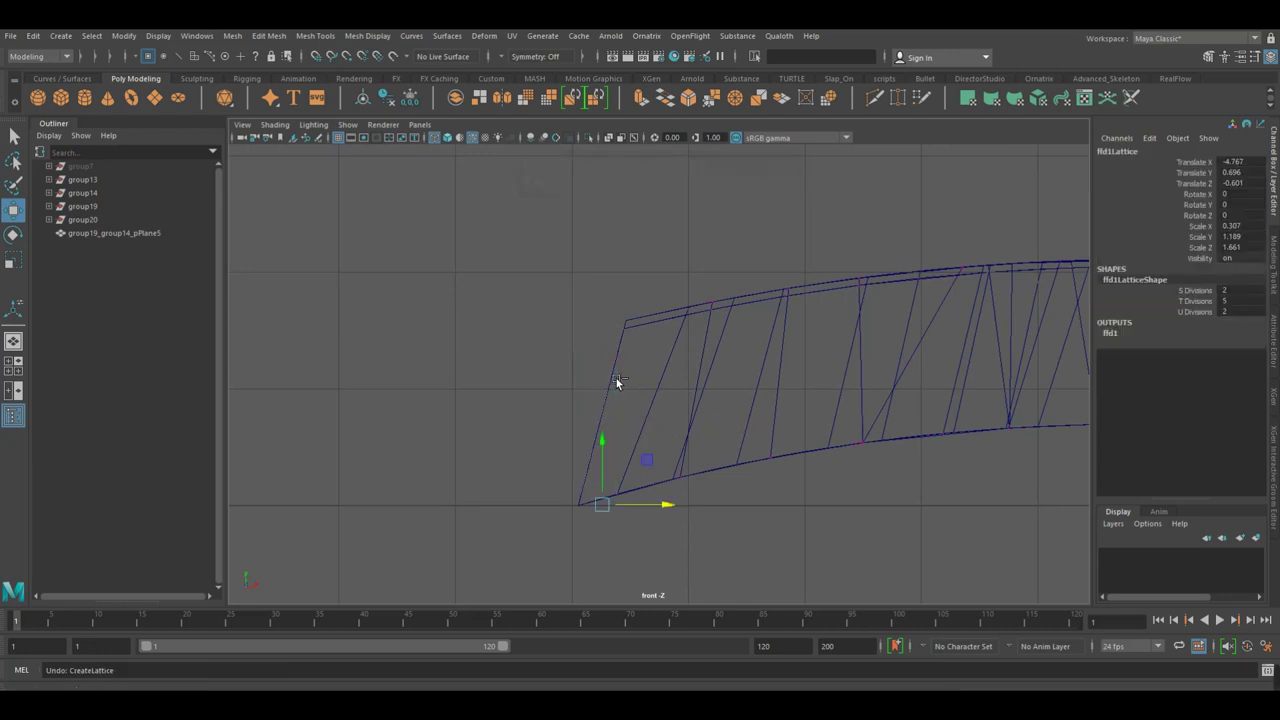
key(ctrl+z)
key(ctrl+z)
key(space)
drag(616, 378, 604, 340)
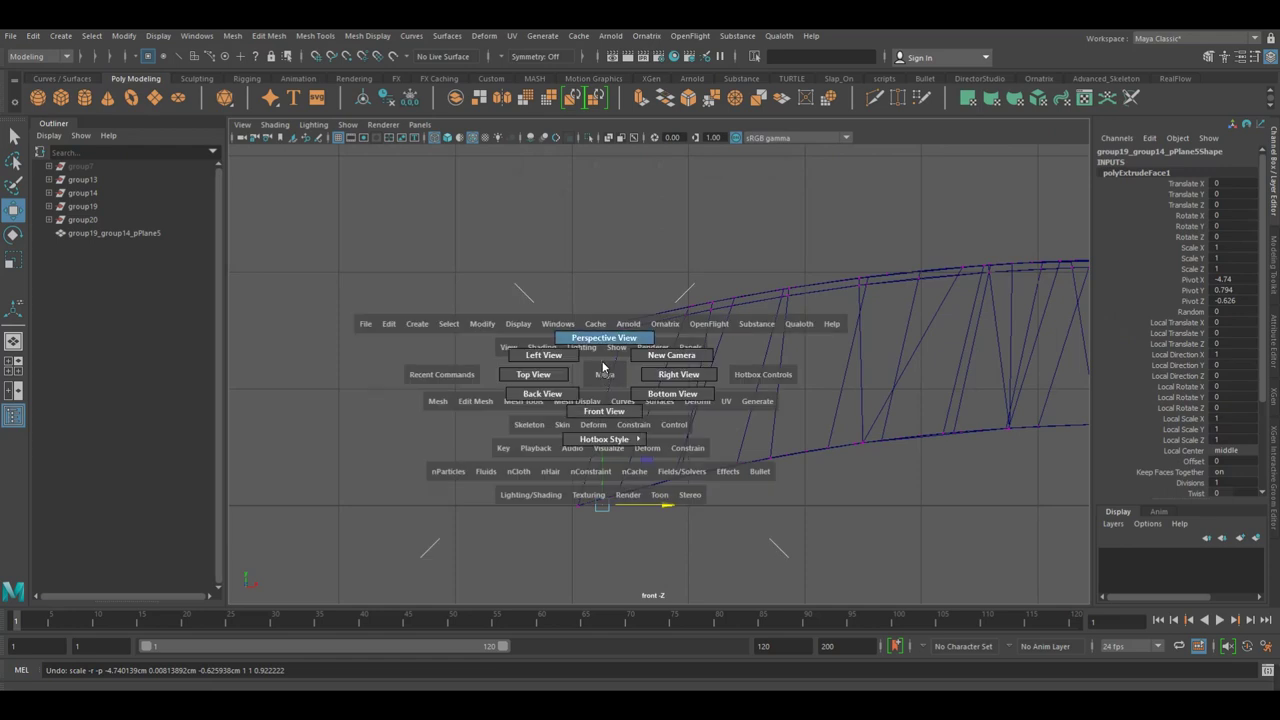
alt+drag(604, 413, 611, 416)
Return to shaded display and reset the tile mesh's selection and component mode.
key(5)
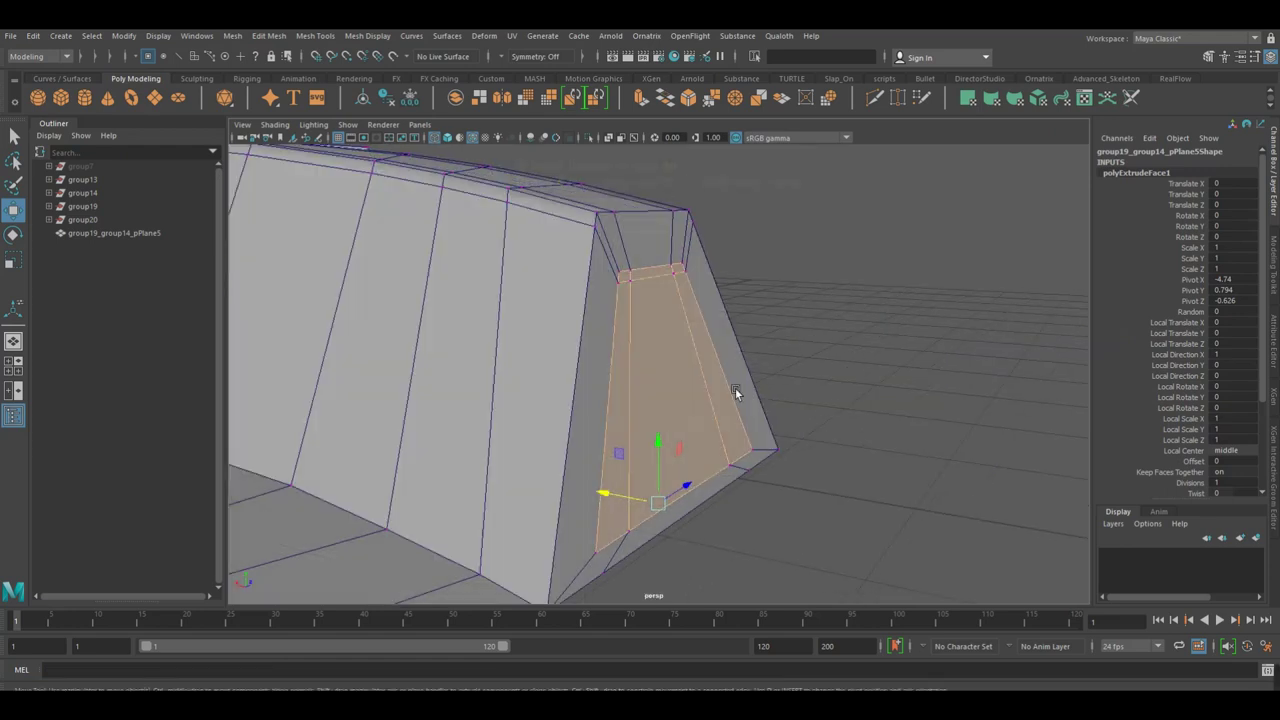
click(766, 326)
right_click(640, 318)
click(645, 320)
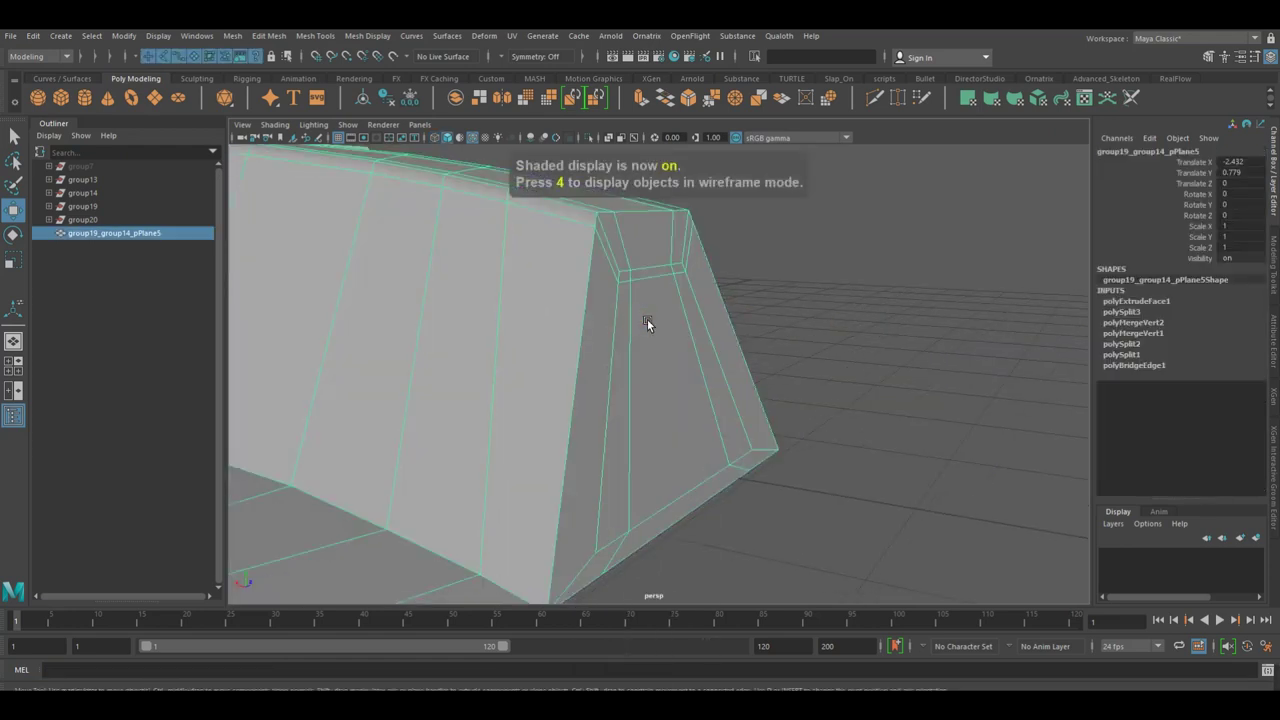
right_drag(647, 319, 649, 340)
click(649, 340)
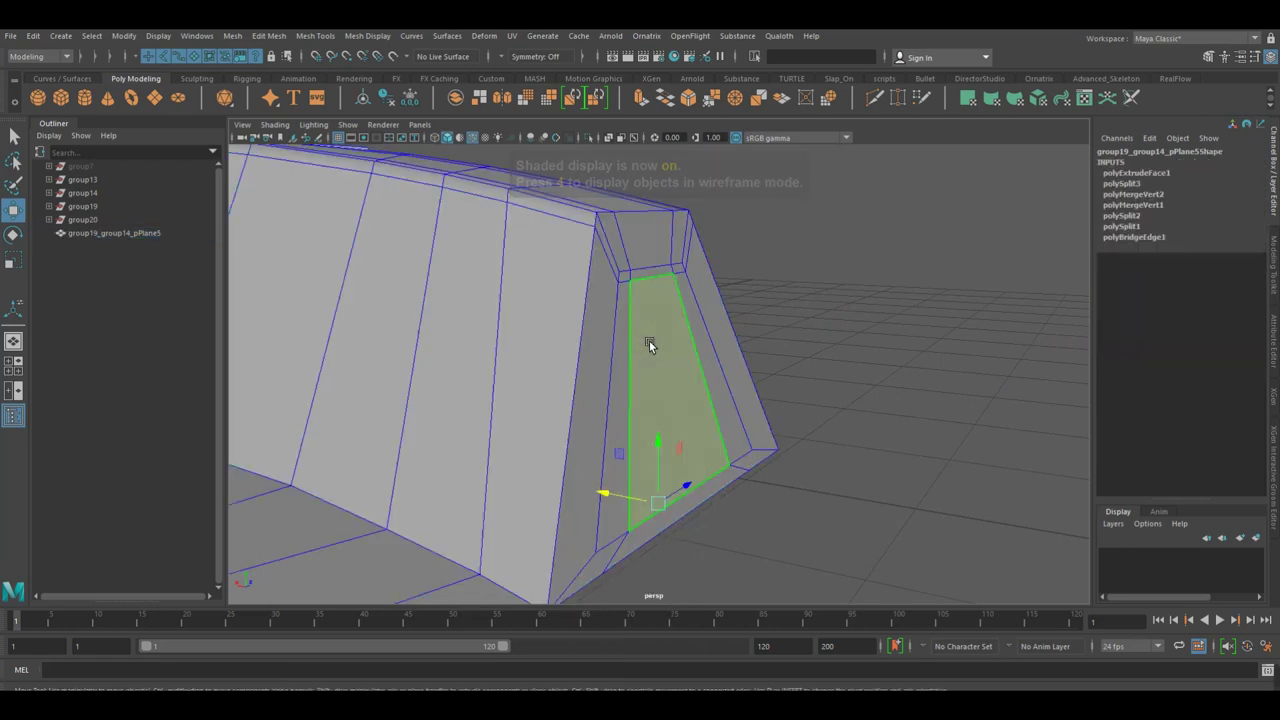
right_drag(586, 235, 650, 222)
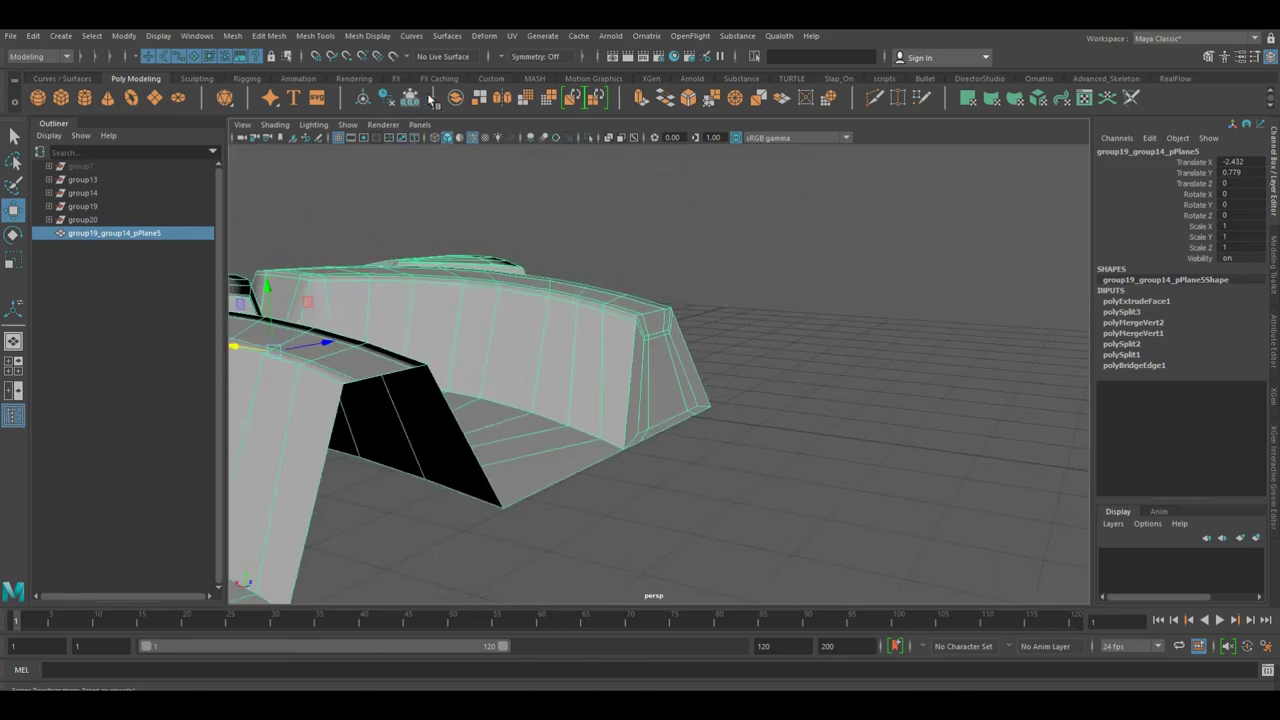
key(ctrl+z)
key(ctrl+z)
key(shift+z)
key(ctrl+z)
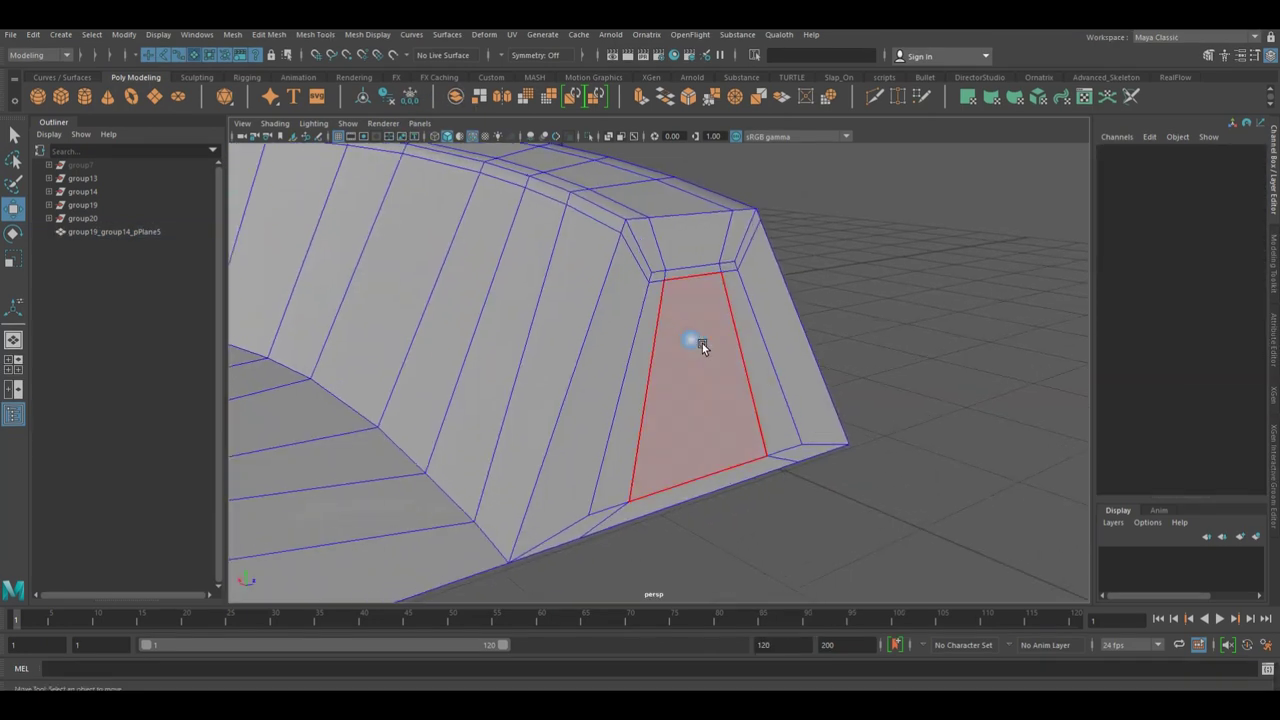
Select the side panel face plus its top row, right strip and centre loop faces.
click(641, 368)
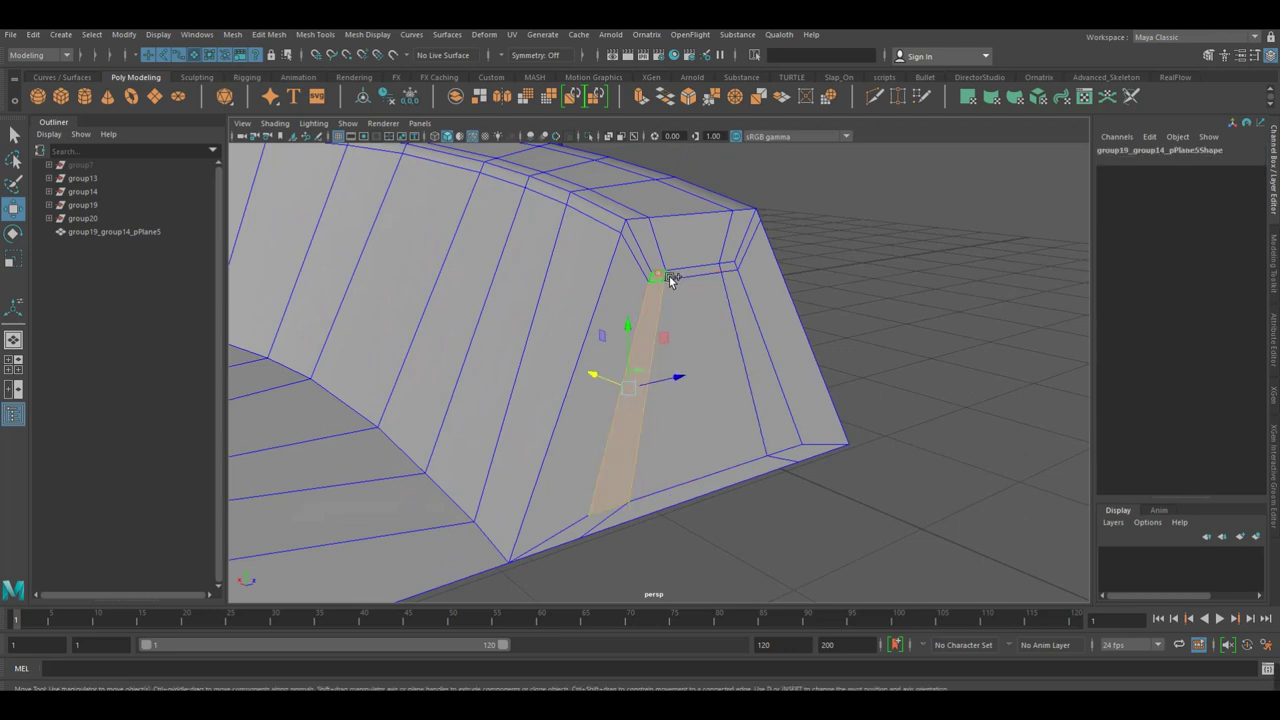
shift+double_click(750, 270)
key(ctrl+z)
shift+double_click(725, 305)
shift+double_click(718, 310)
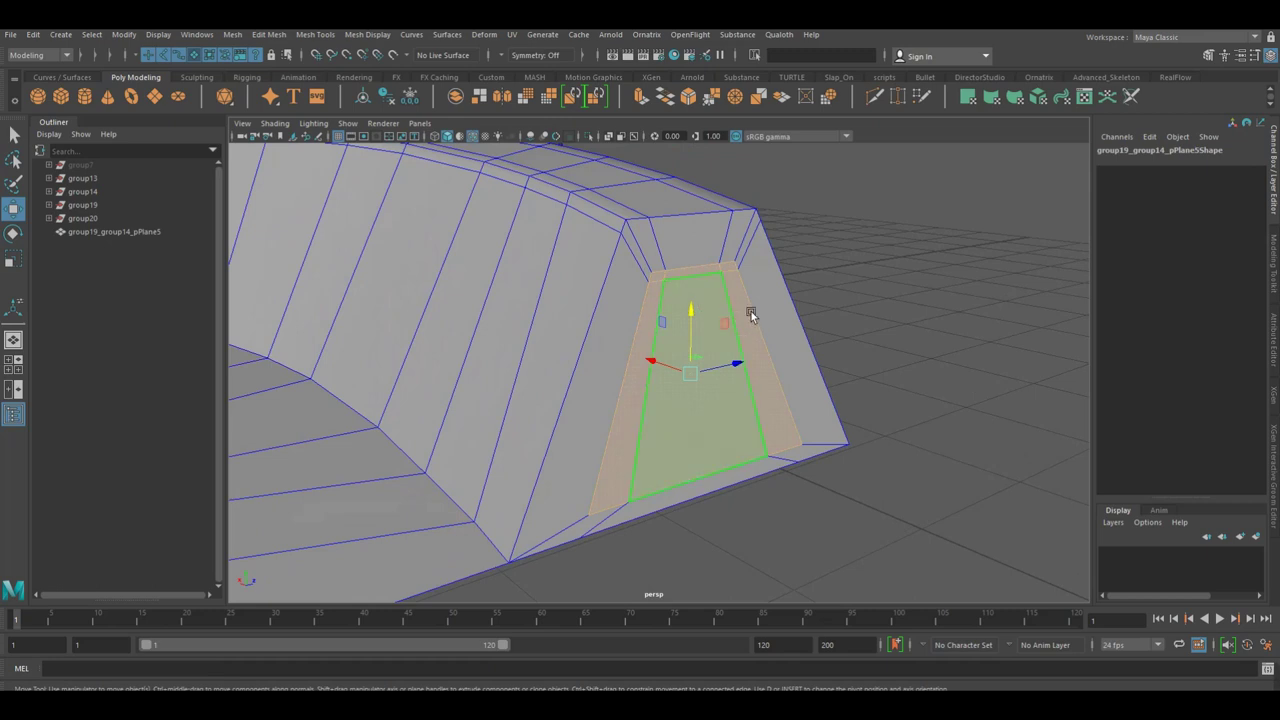
Extrude the selected panel faces and undo a trial inward push.
click(645, 100)
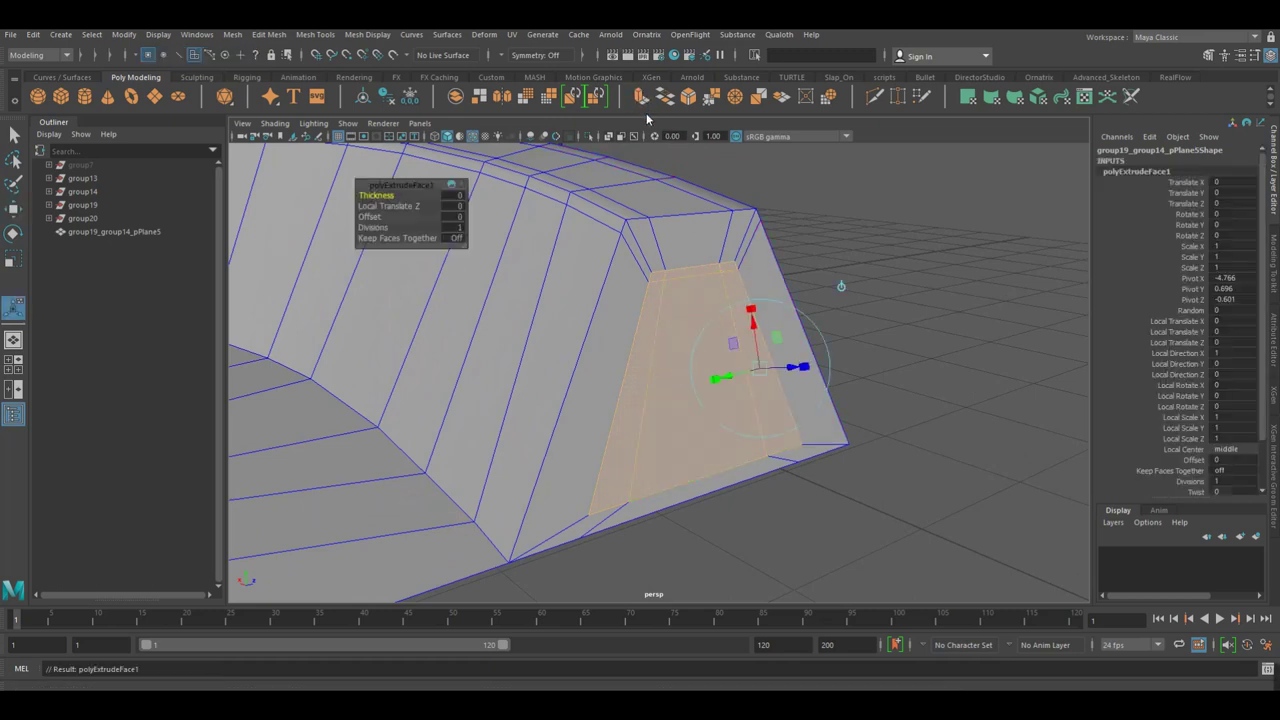
key(w)
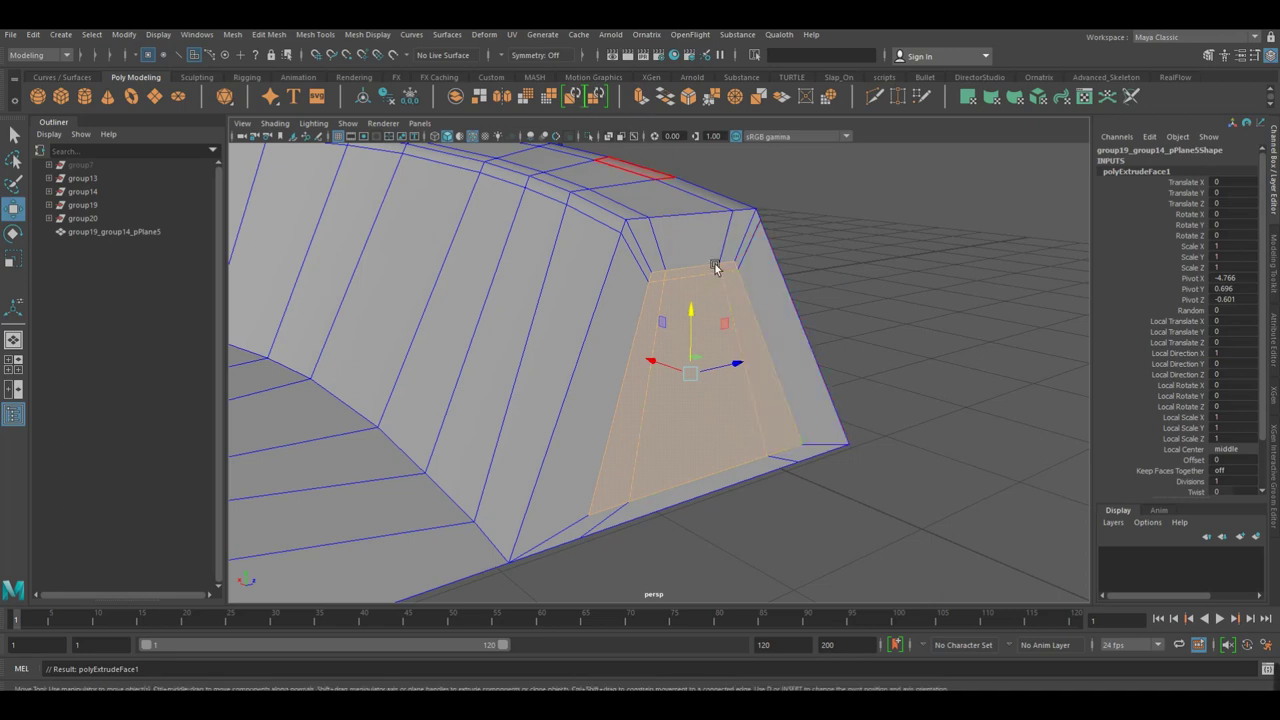
drag(669, 372, 657, 366)
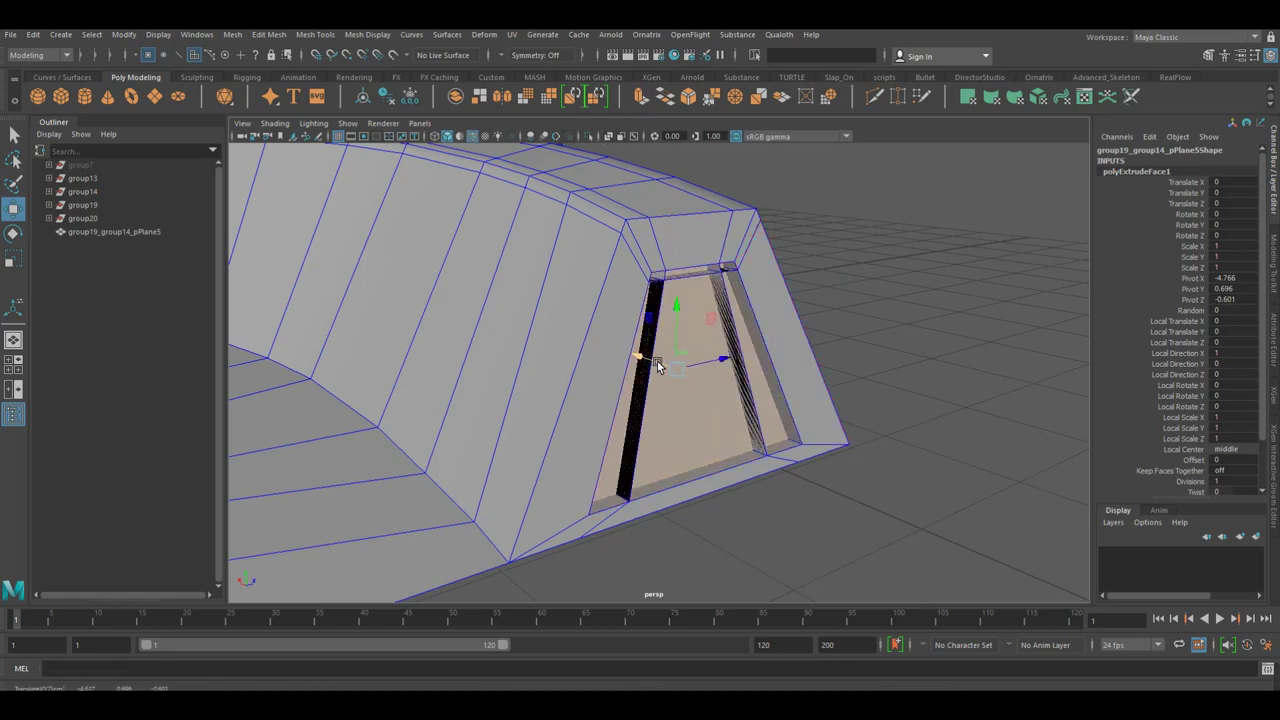
key(ctrl+z)
key(ctrl+z)
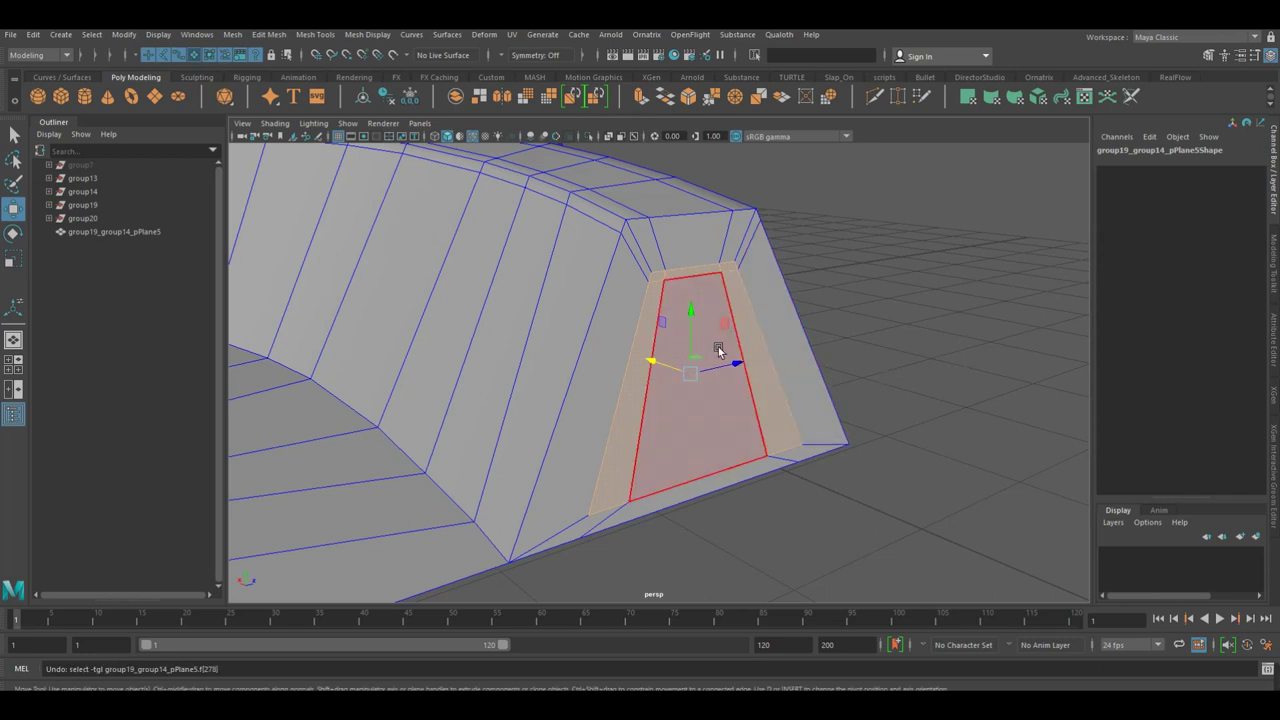
Extrude the face again, undo its trial moves to keep it flush, and open the Deform menu.
click(641, 97)
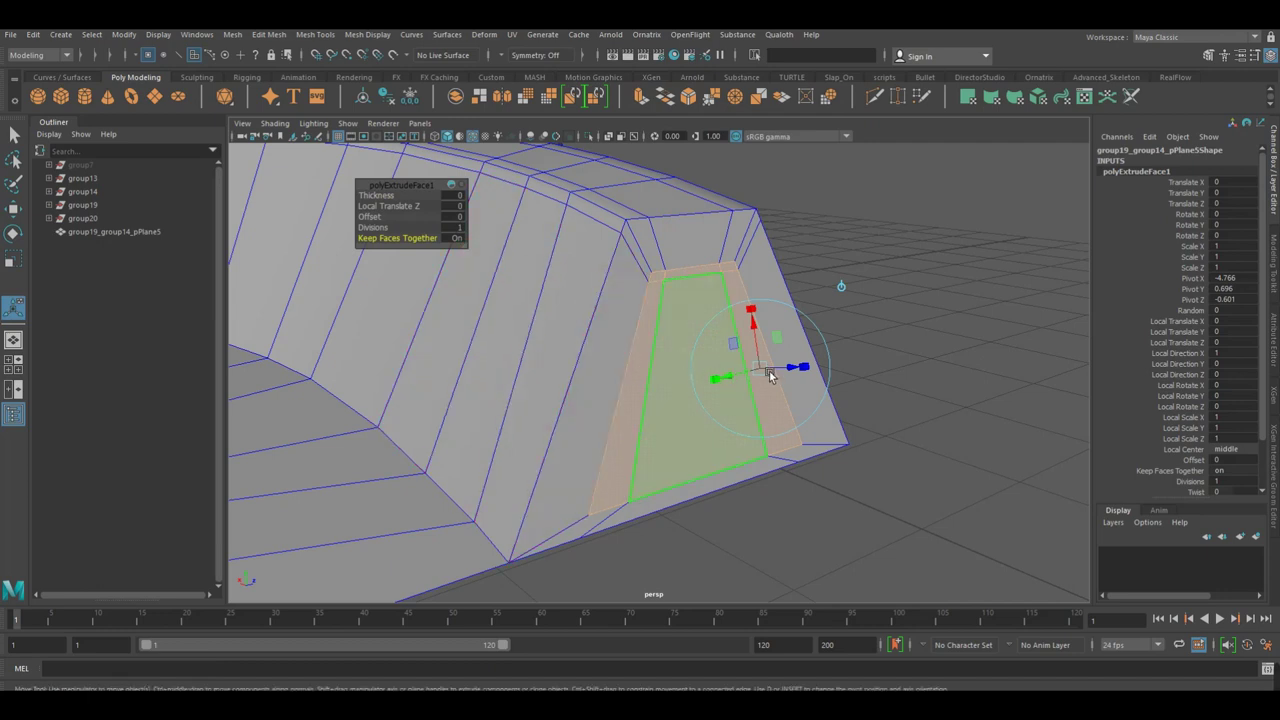
key(w)
key(ctrl+z)
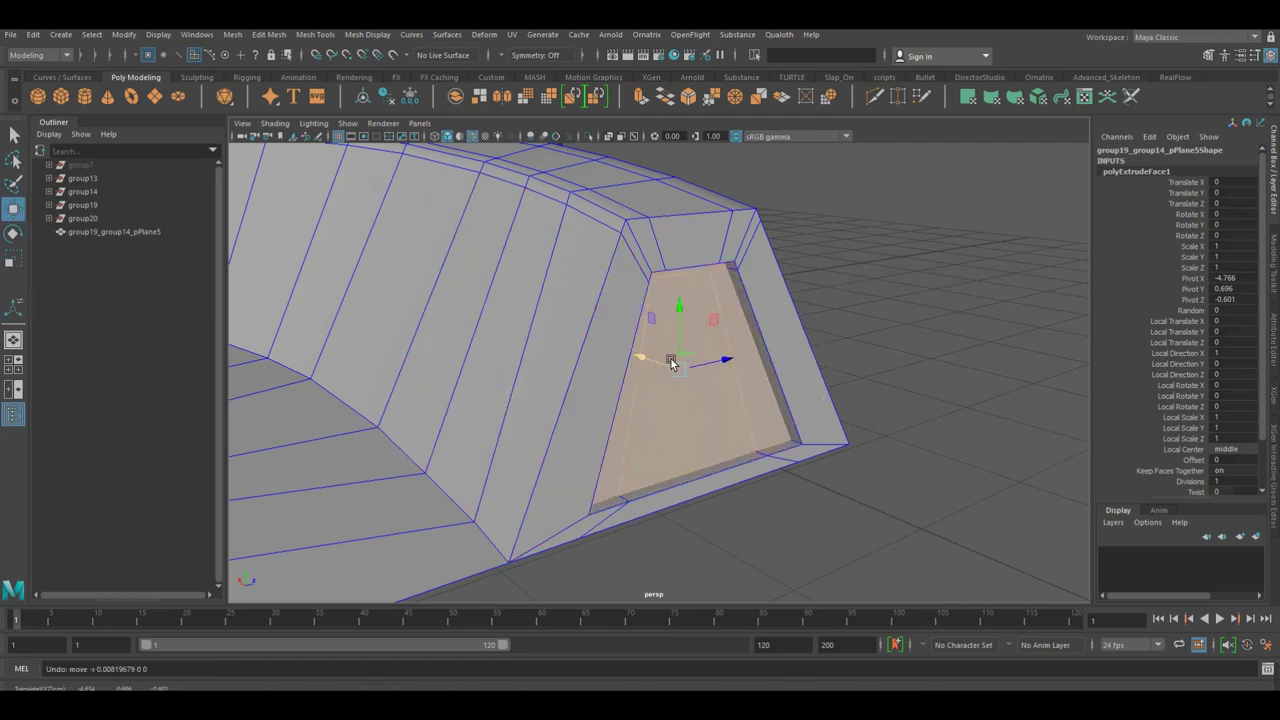
key(ctrl+z)
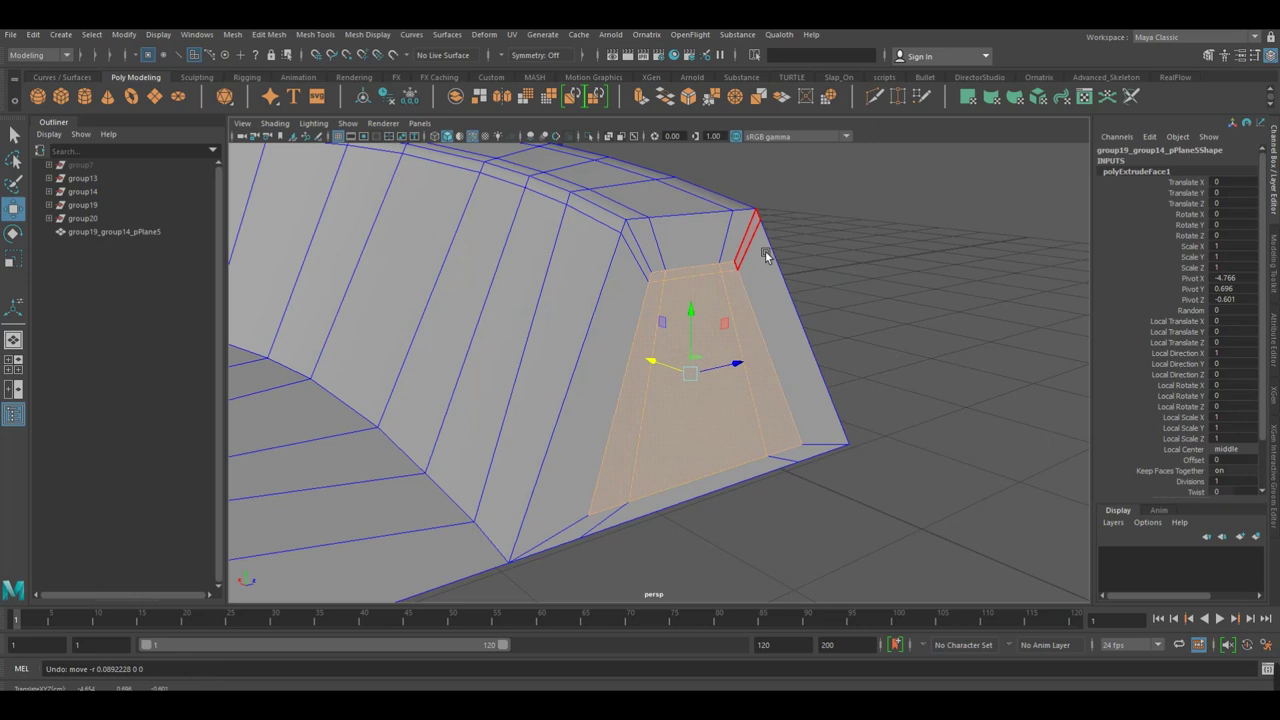
drag(666, 370, 661, 369)
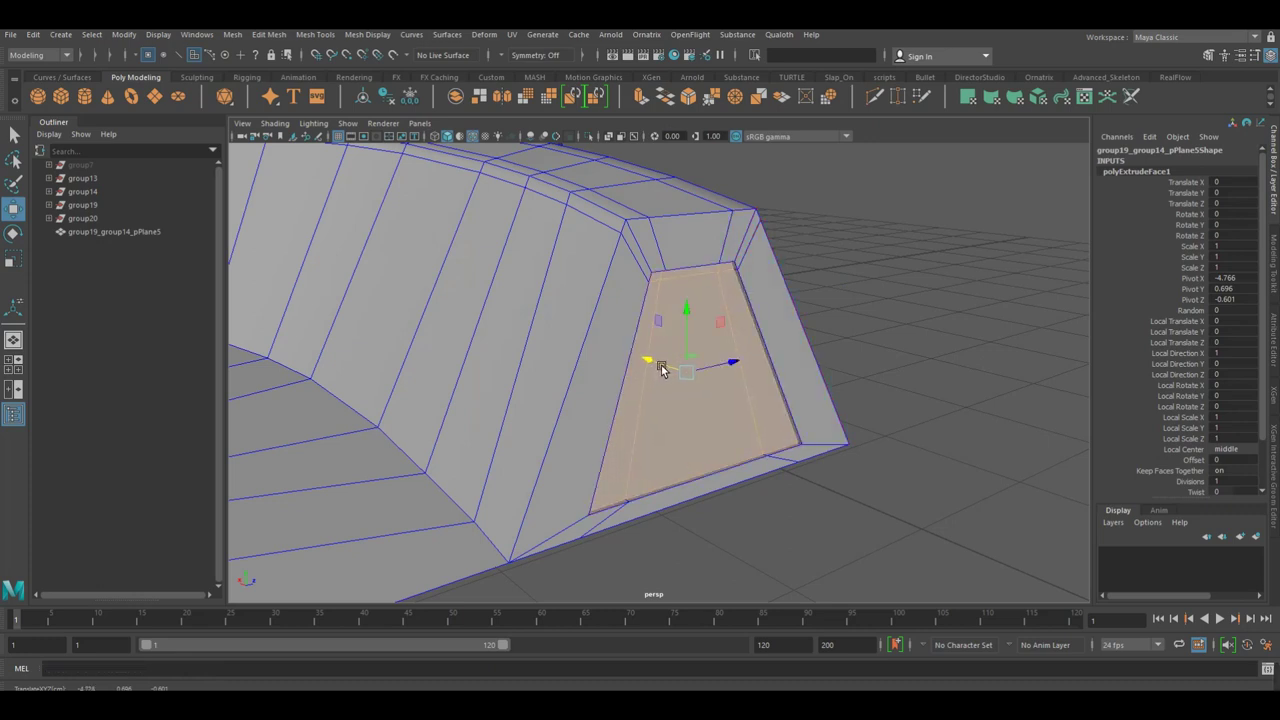
key(ctrl+z)
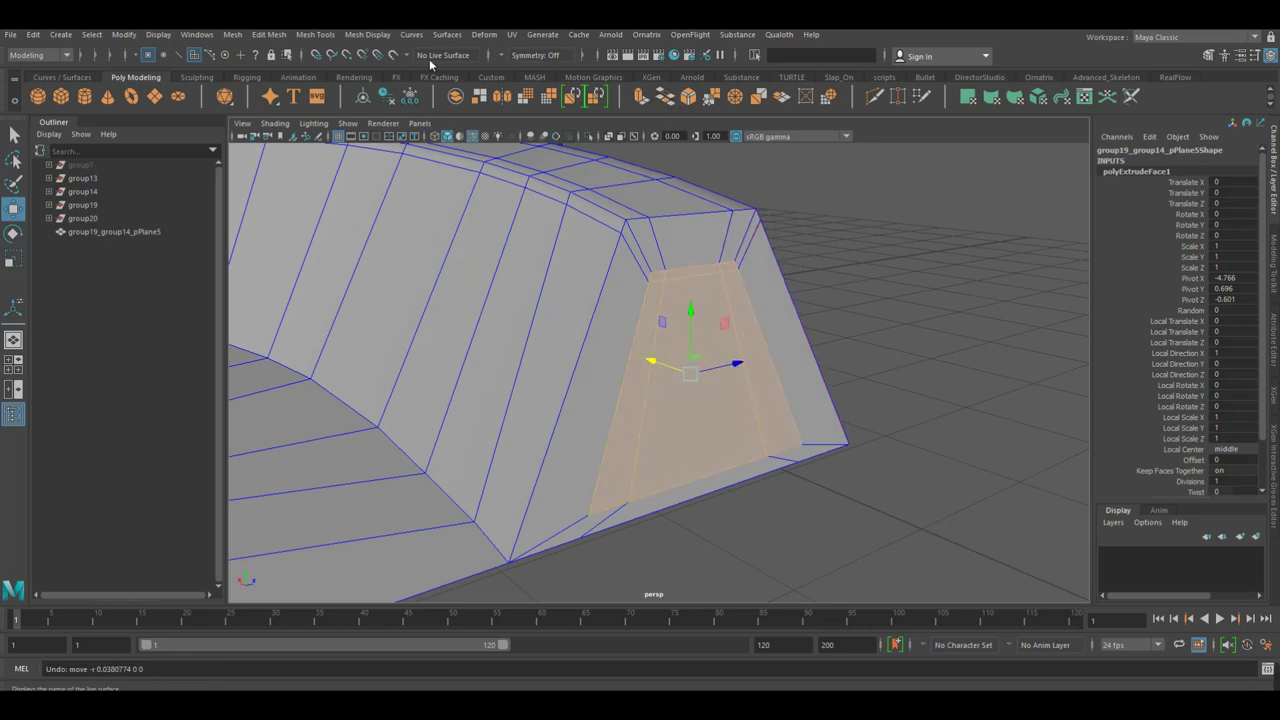
click(506, 36)
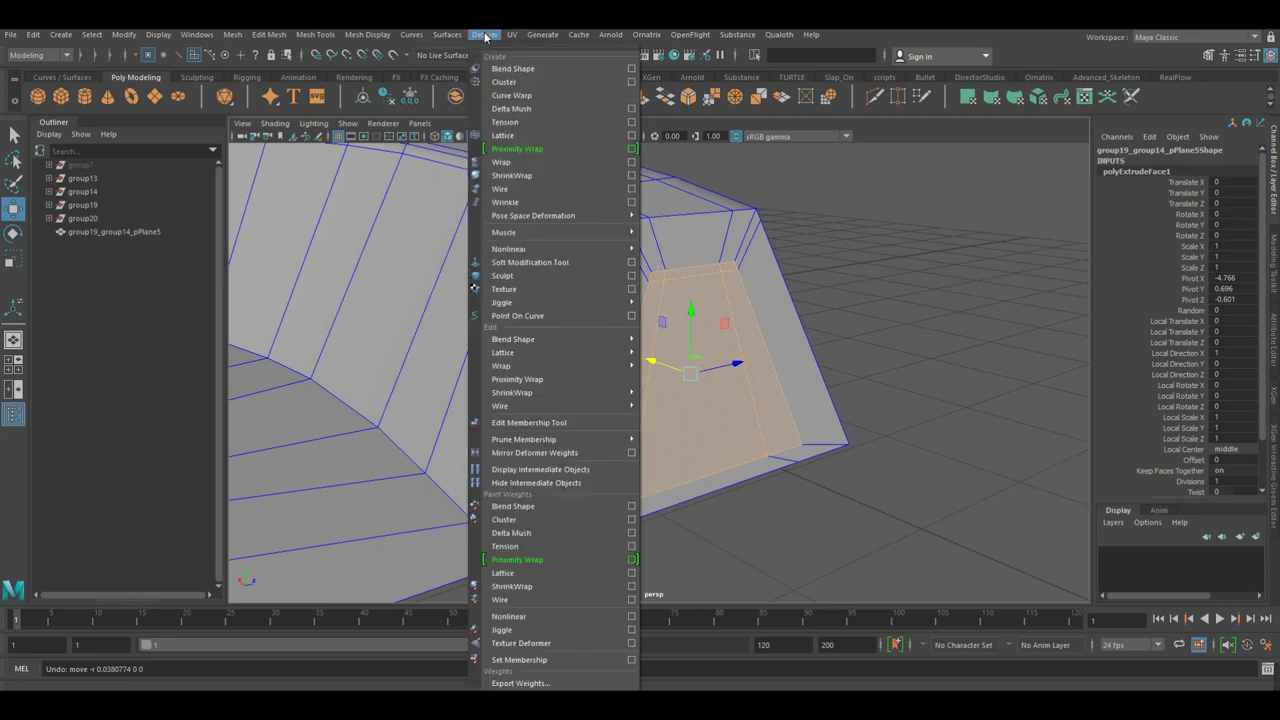
Add a lattice with S/T/U Divisions of 2 to the end face and enter Lattice Point mode.
click(515, 140)
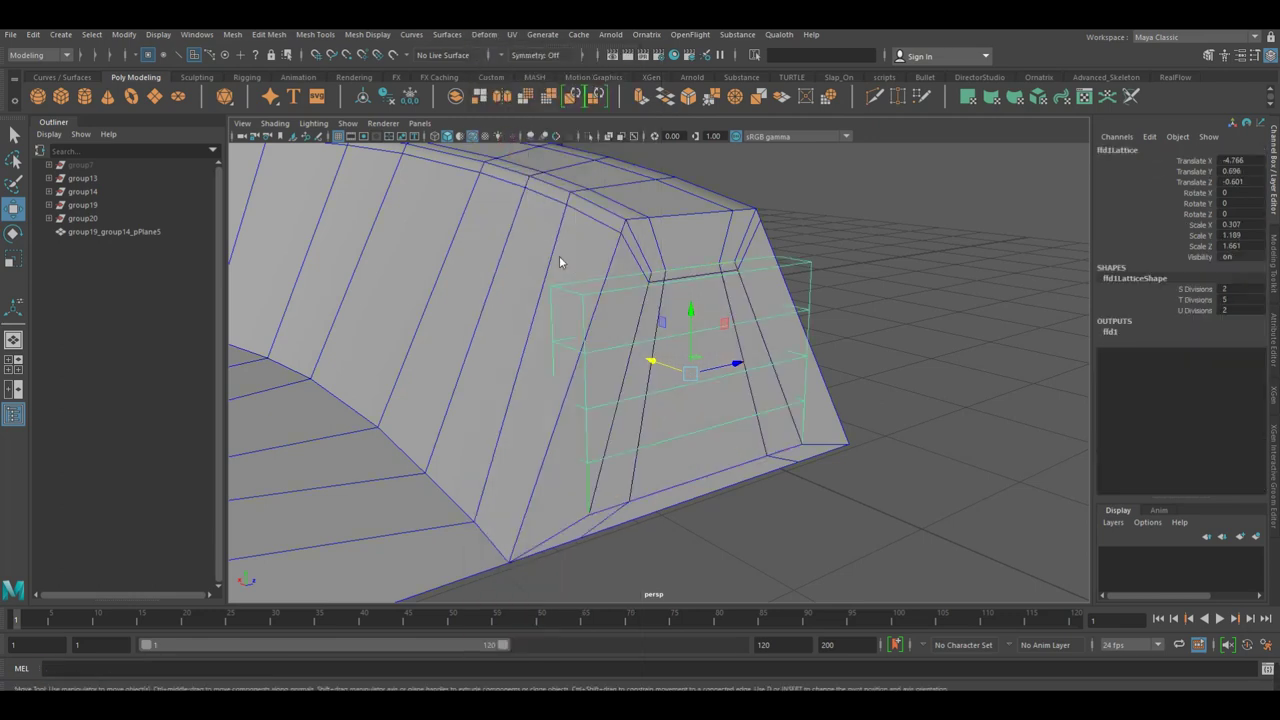
key(space)
drag(563, 262, 563, 292)
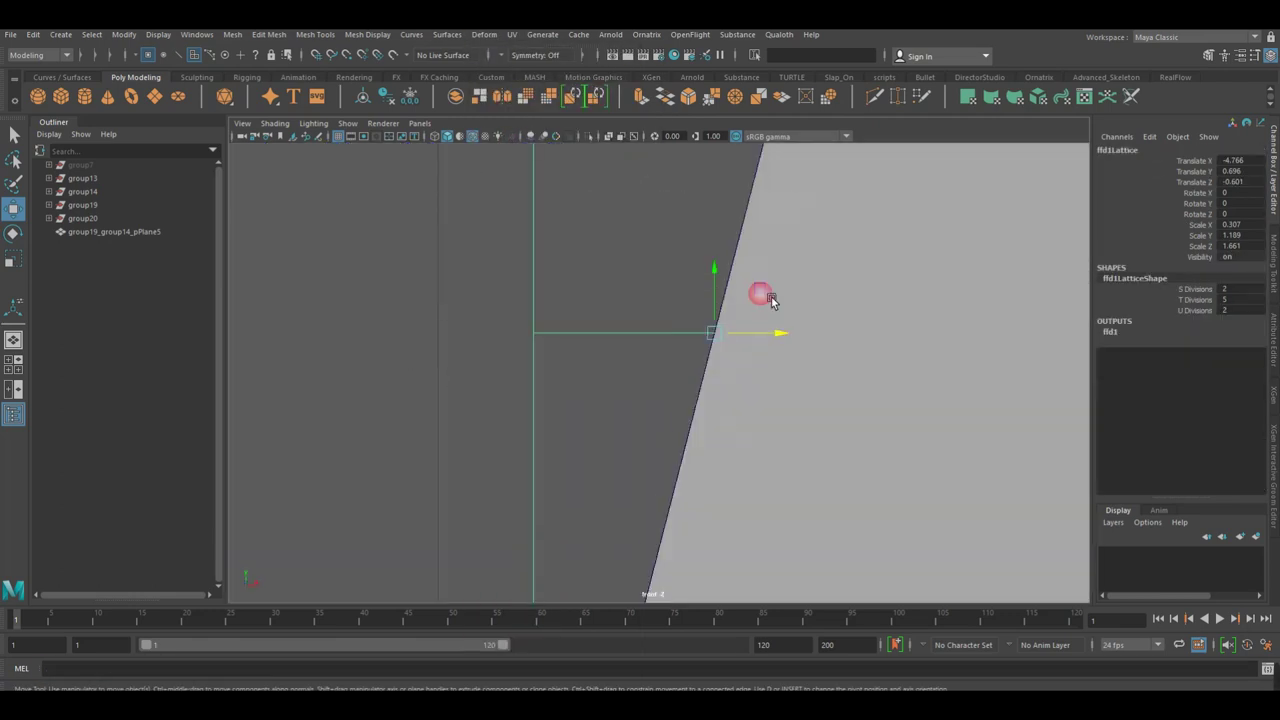
click(1200, 307)
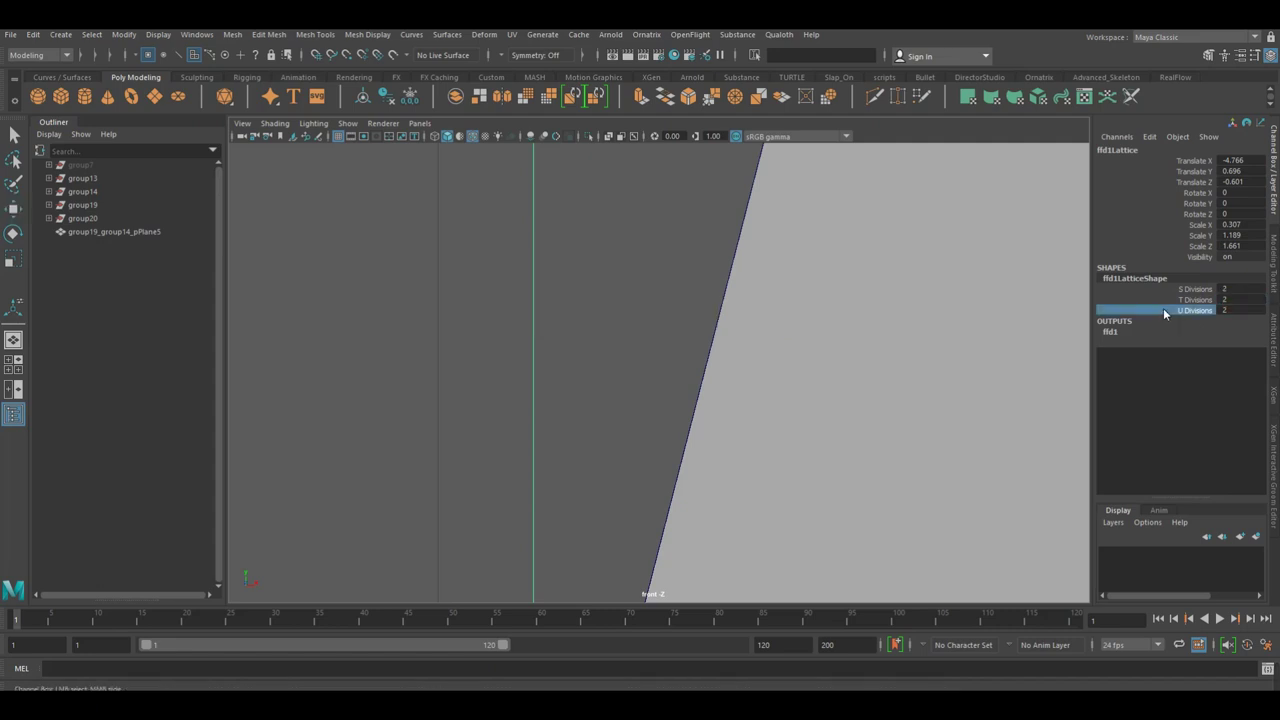
right_click(632, 353)
click(633, 318)
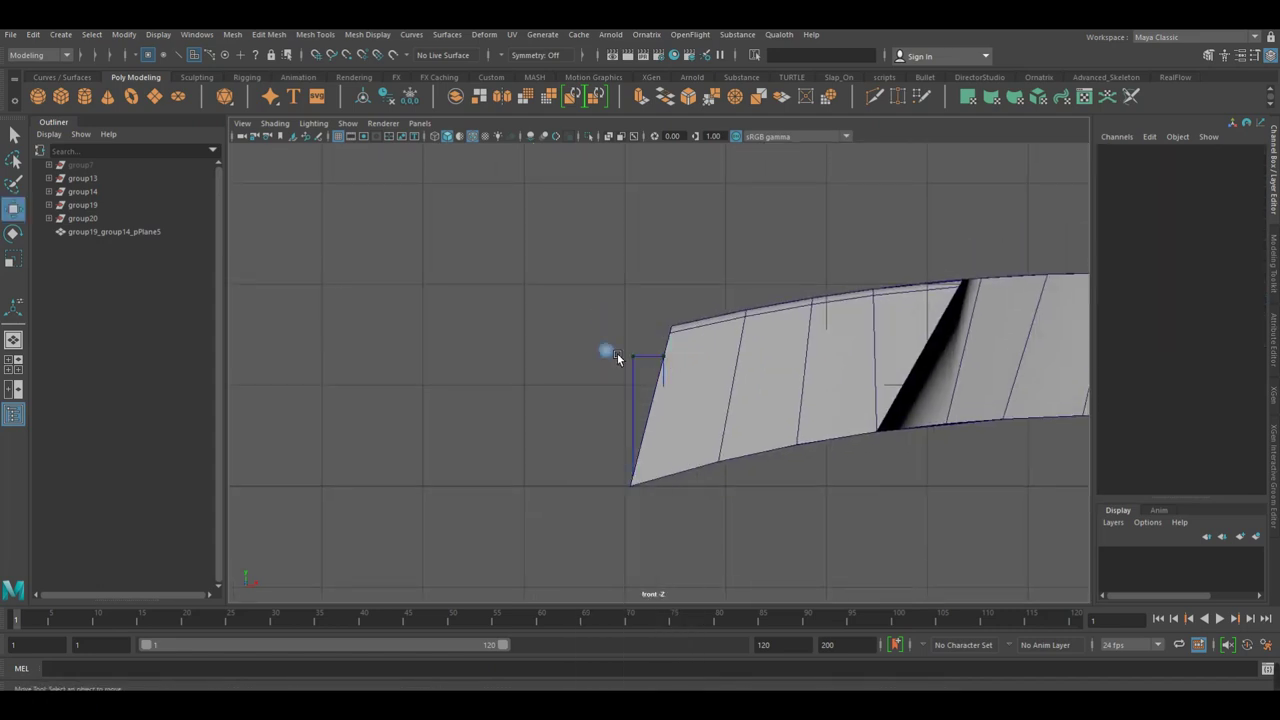
scroll(706, 352, up, 3)
key(4)
In the front view, shift the two top lattice points right and up, then save the scene.
mouse_move(575, 324)
mouse_down()
mouse_move(678, 360)
mouse_move(791, 358)
mouse_up()
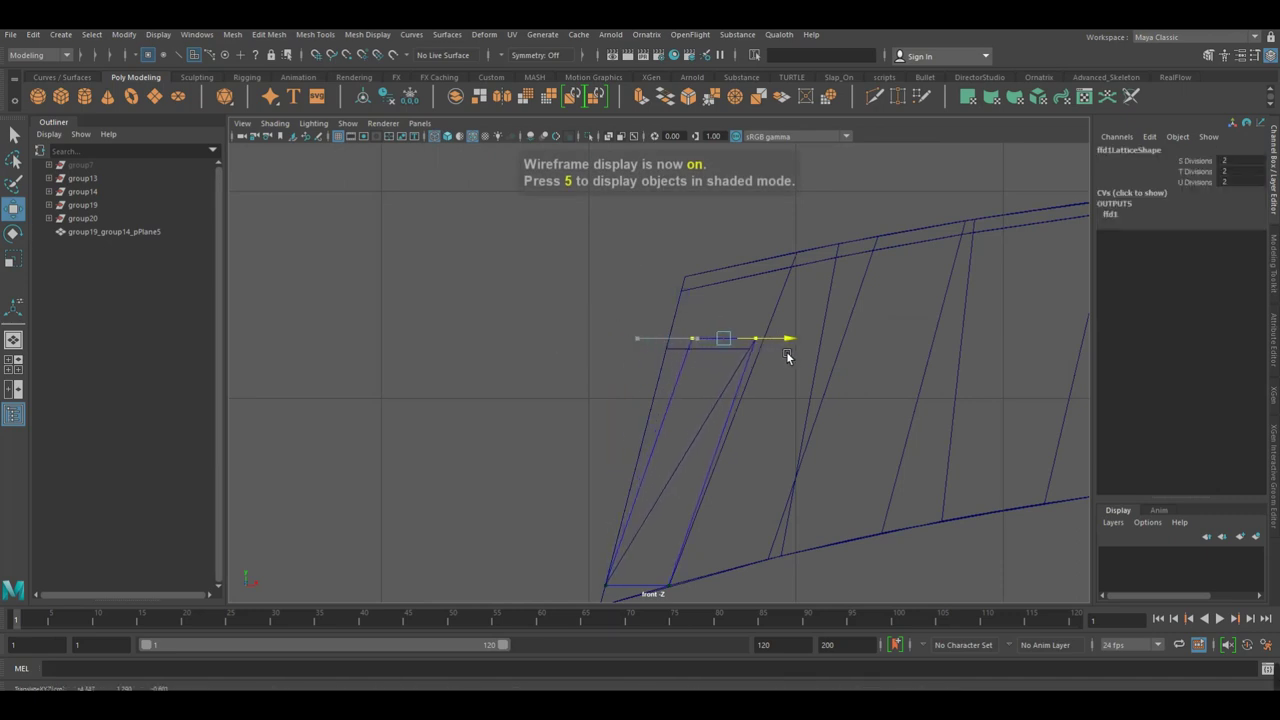
scroll(733, 329, down, 2)
scroll(733, 329, up, 3)
alt+middle_drag(848, 400, 531, 436)
scroll(500, 443, up, 2)
drag(645, 500, 672, 500)
drag(606, 465, 612, 454)
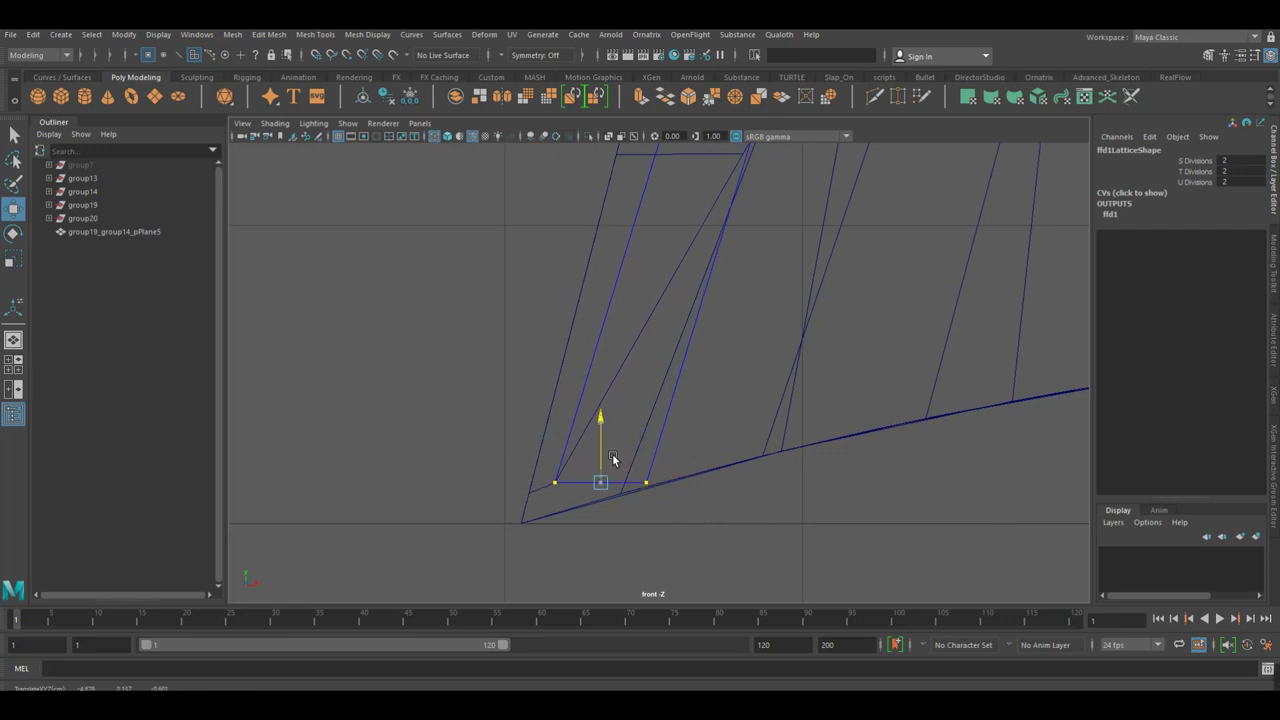
key(space)
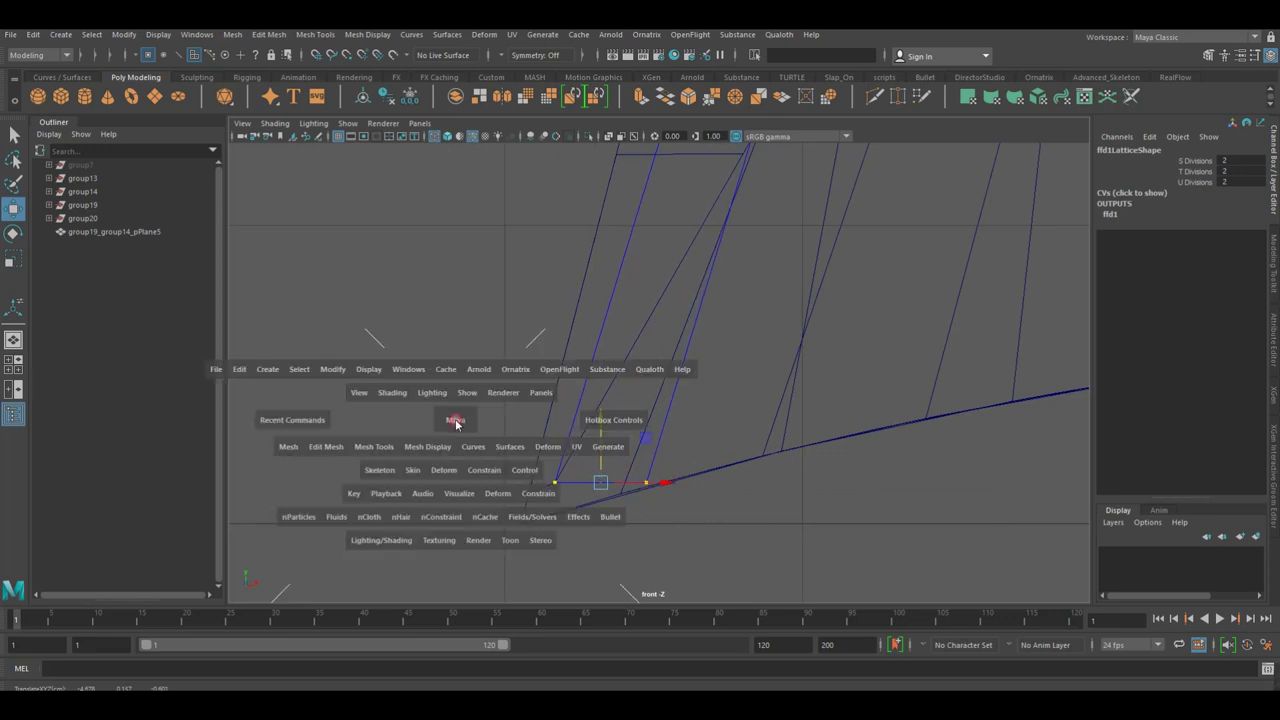
mouse_move(612, 462)
mouse_down()
mouse_move(616, 445)
mouse_move(645, 475)
mouse_up()
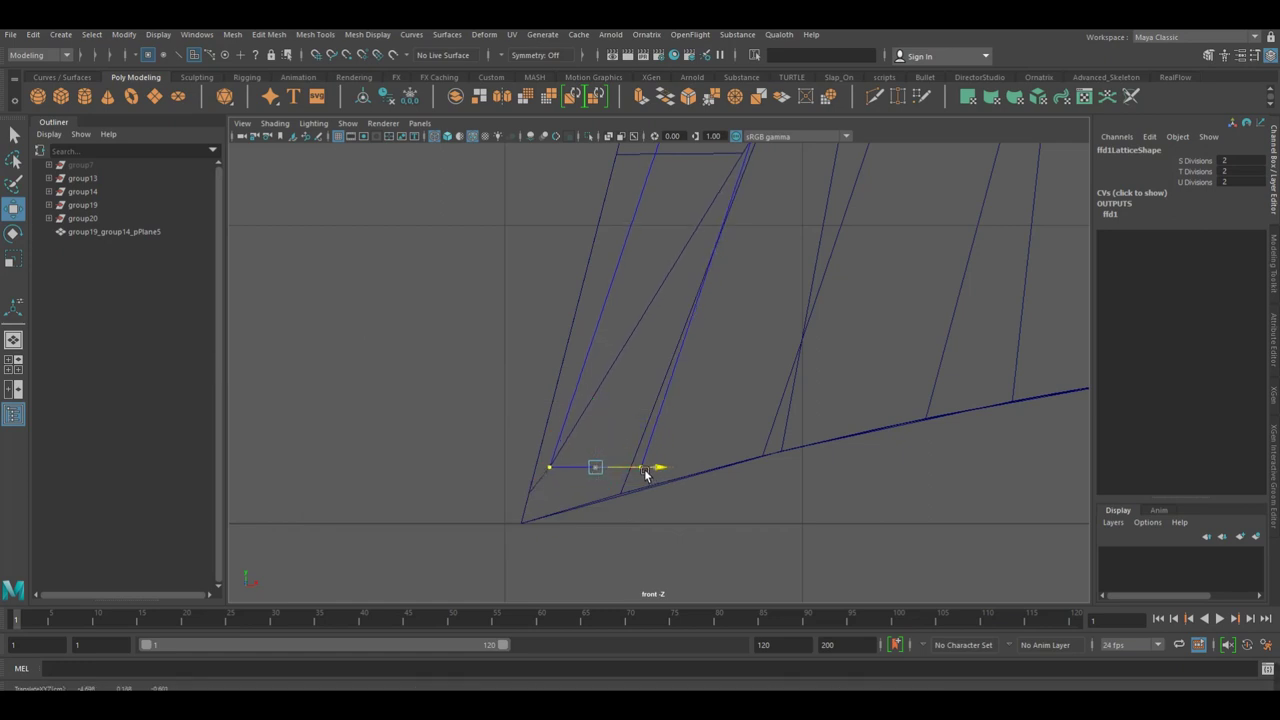
key(space)
key(ctrl+s)
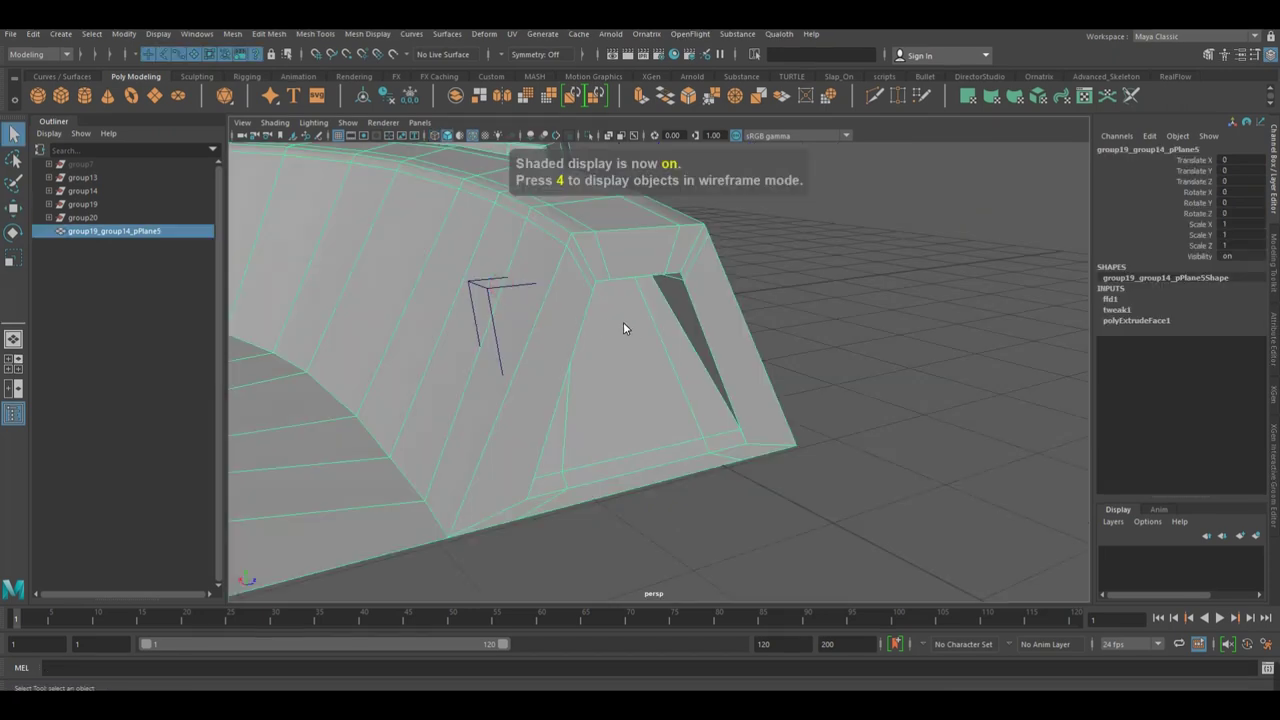
In the left view, scale the top lattice points inward to narrow the panel's top.
key(space)
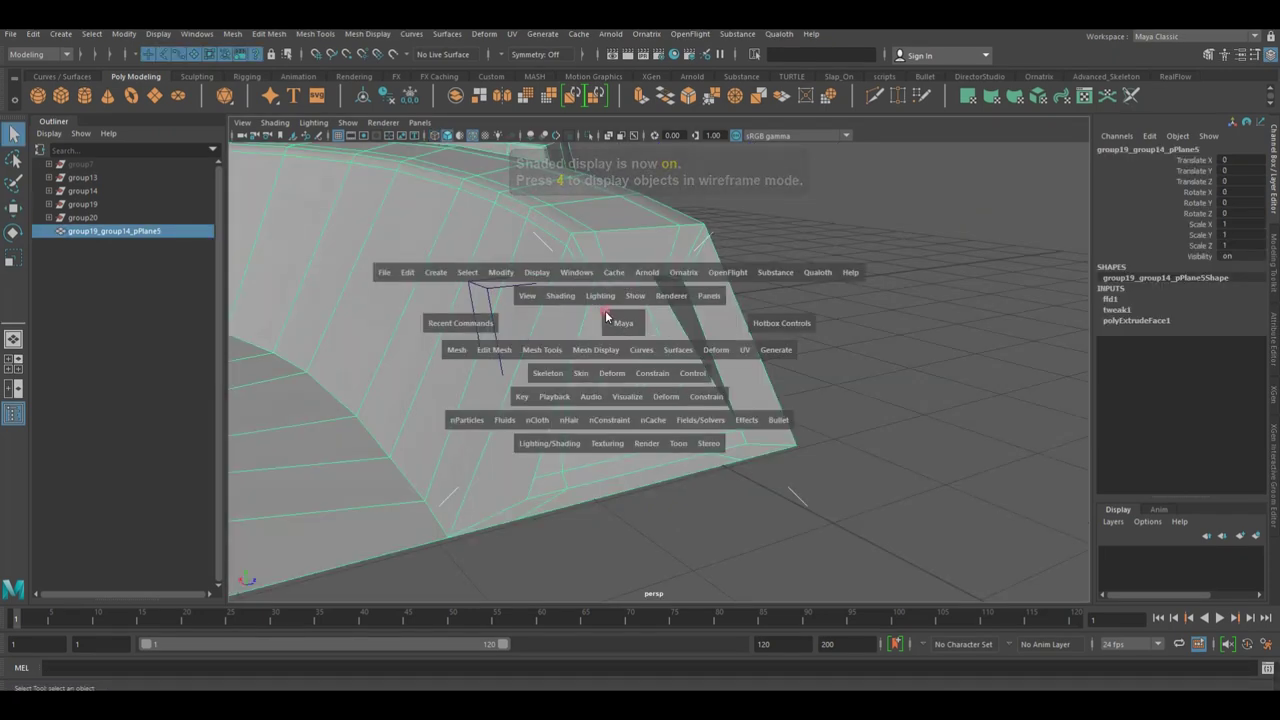
drag(606, 318, 540, 287)
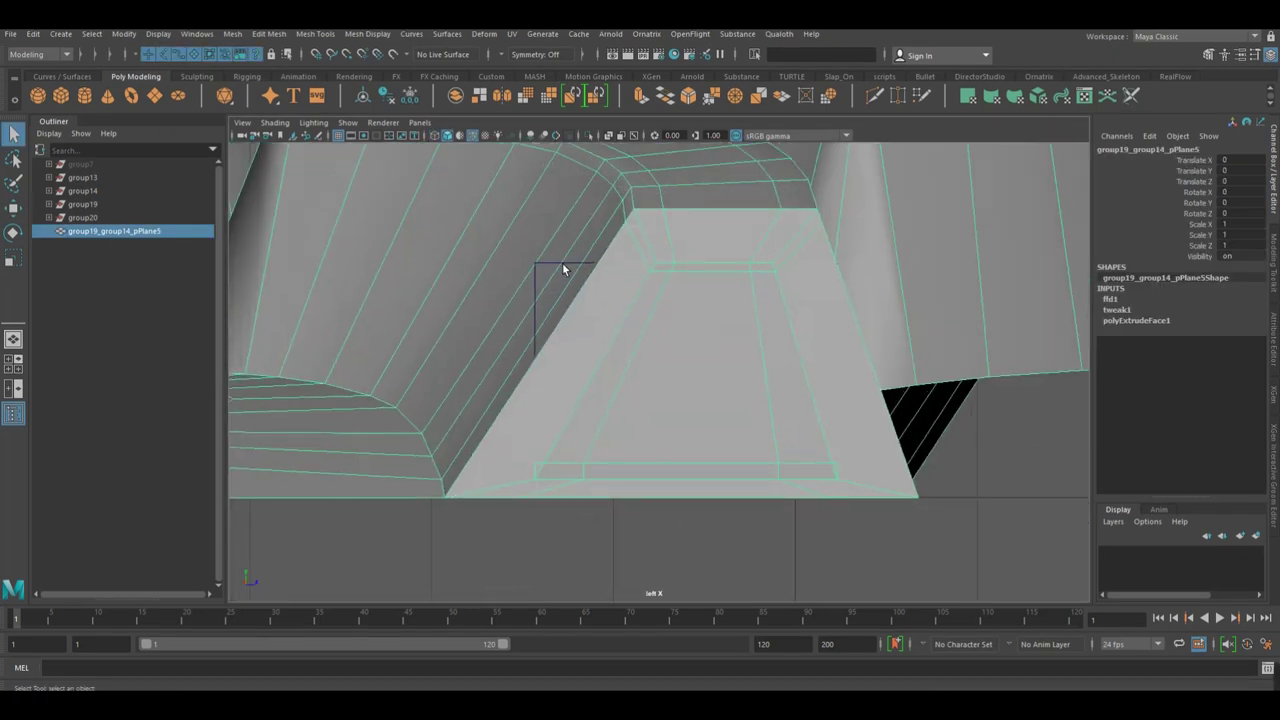
right_drag(563, 265, 563, 268)
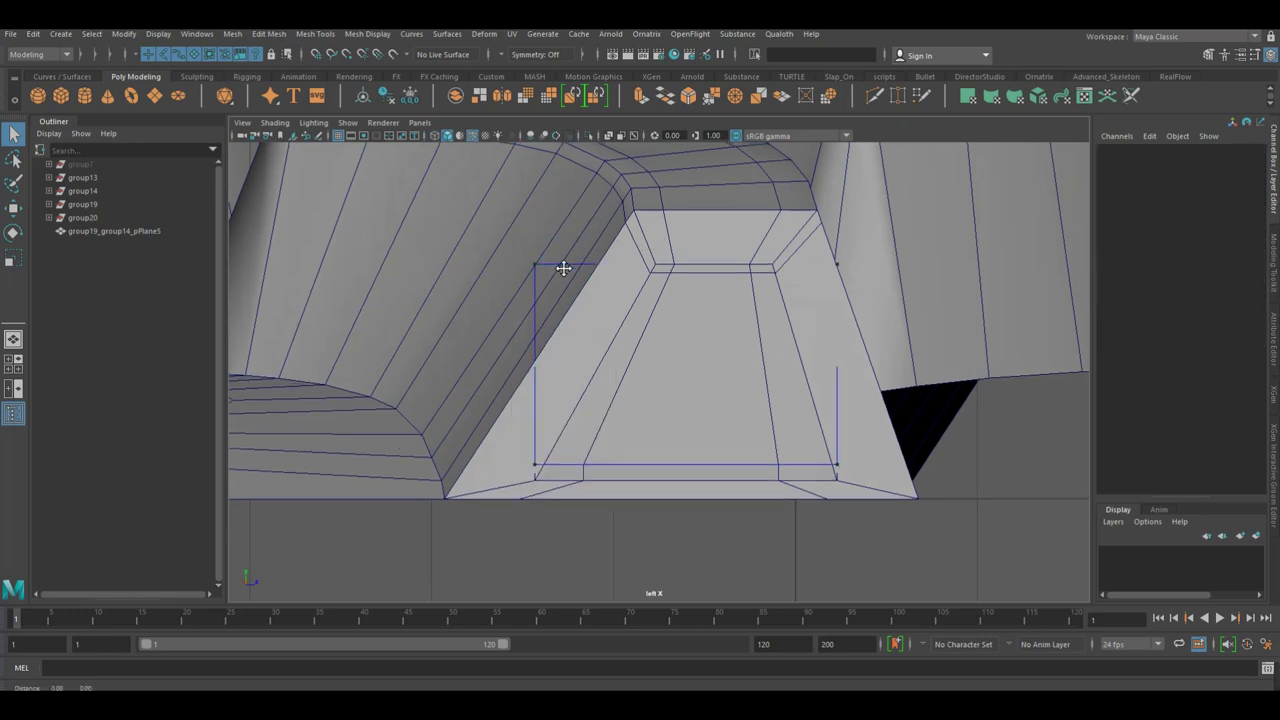
alt+middle_drag(563, 268, 556, 323)
drag(458, 286, 955, 334)
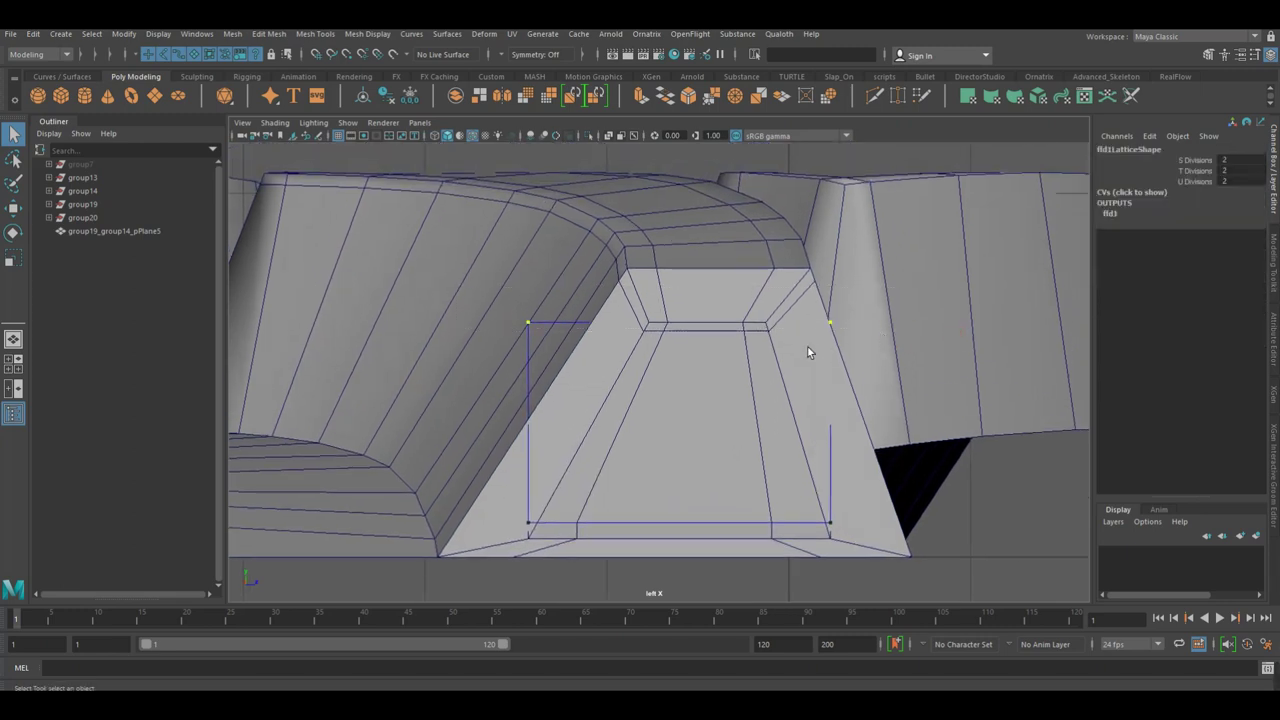
key(r)
drag(736, 328, 720, 332)
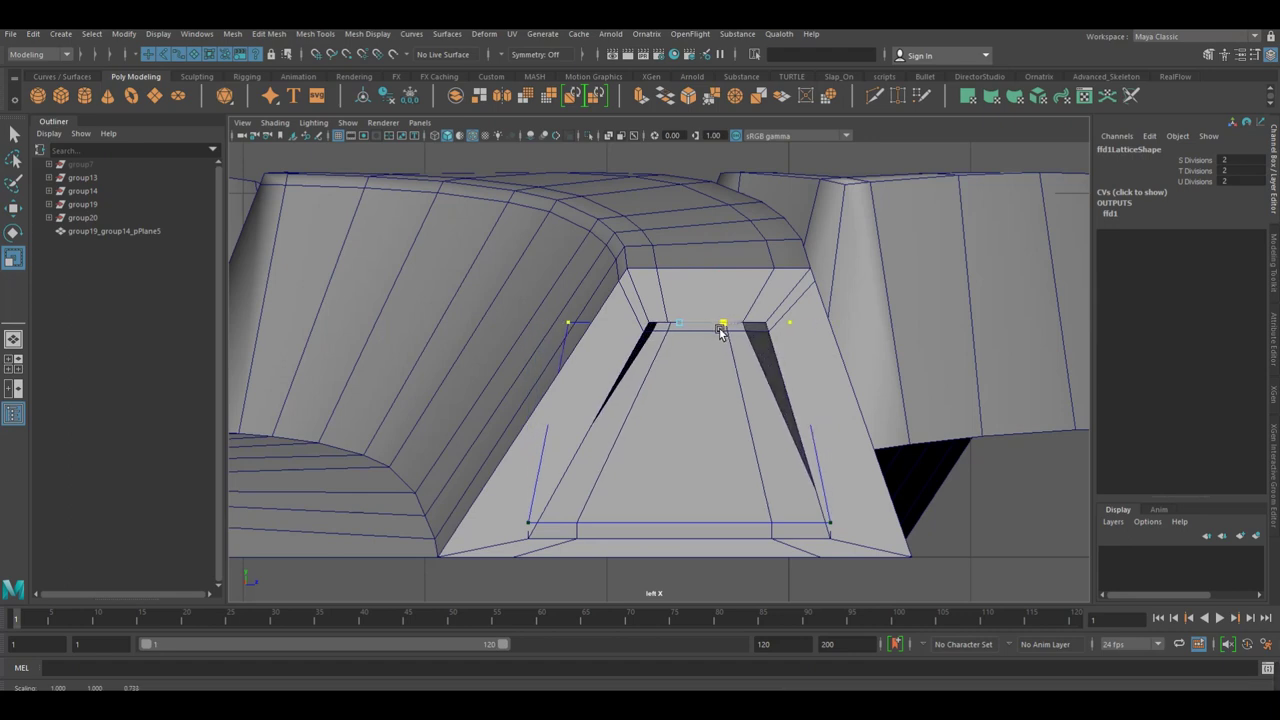
scroll(712, 350, down, 3)
Return to the perspective view, orbit around, and select the tile mesh.
key(space)
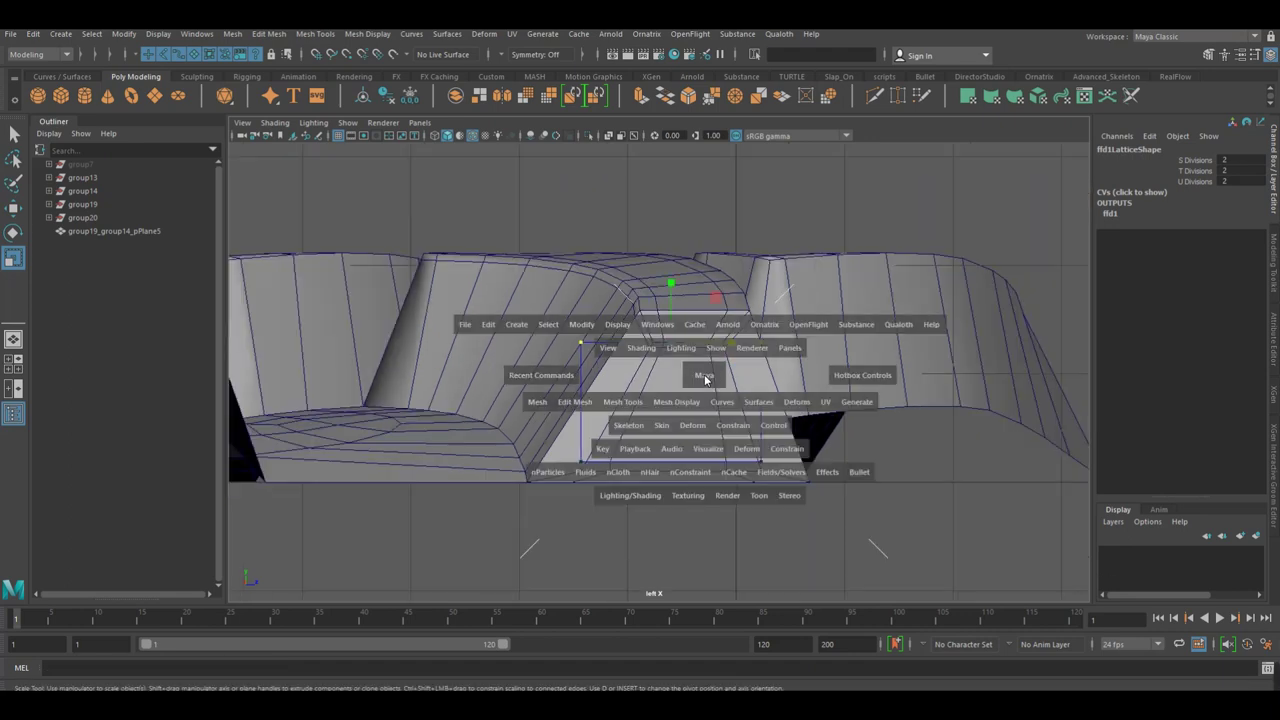
click(703, 338)
mouse_move(719, 383)
alt+mouse_down()
mouse_move(630, 378)
mouse_move(766, 391)
mouse_move(731, 406)
alt+mouse_up()
scroll(777, 363, up, 2)
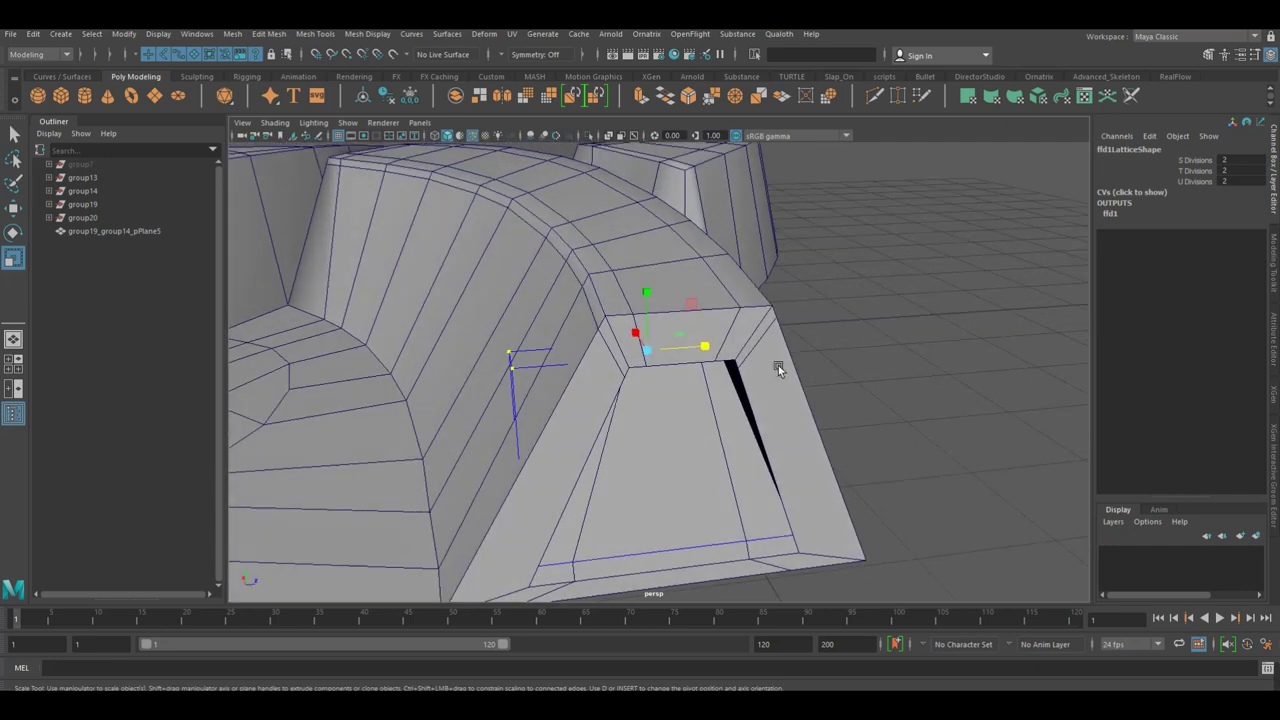
click(759, 332)
right_click(759, 332)
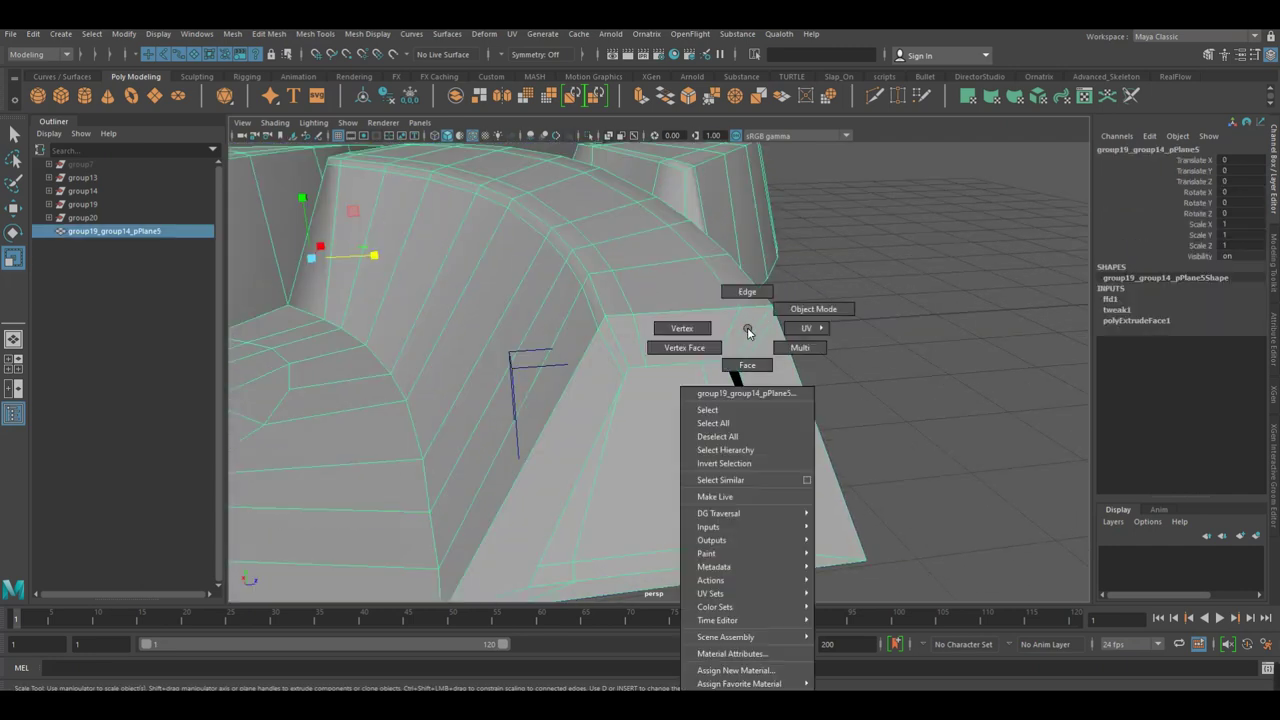
Delete the tile's construction history and select three side edges of the inset.
click(393, 112)
mouse_move(737, 340)
alt+mouse_down()
mouse_move(802, 312)
mouse_move(799, 368)
mouse_move(803, 337)
mouse_move(721, 430)
alt+mouse_up()
right_drag(700, 346, 700, 310)
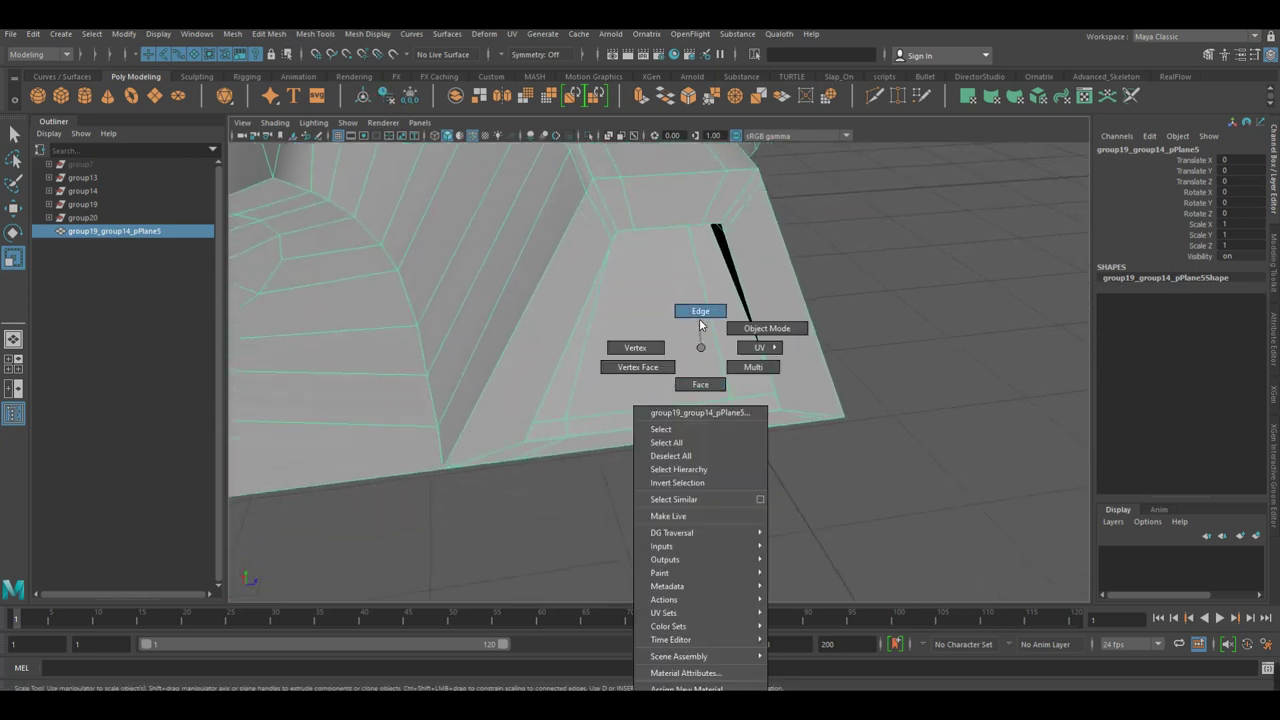
click(572, 422)
shift+click(651, 418)
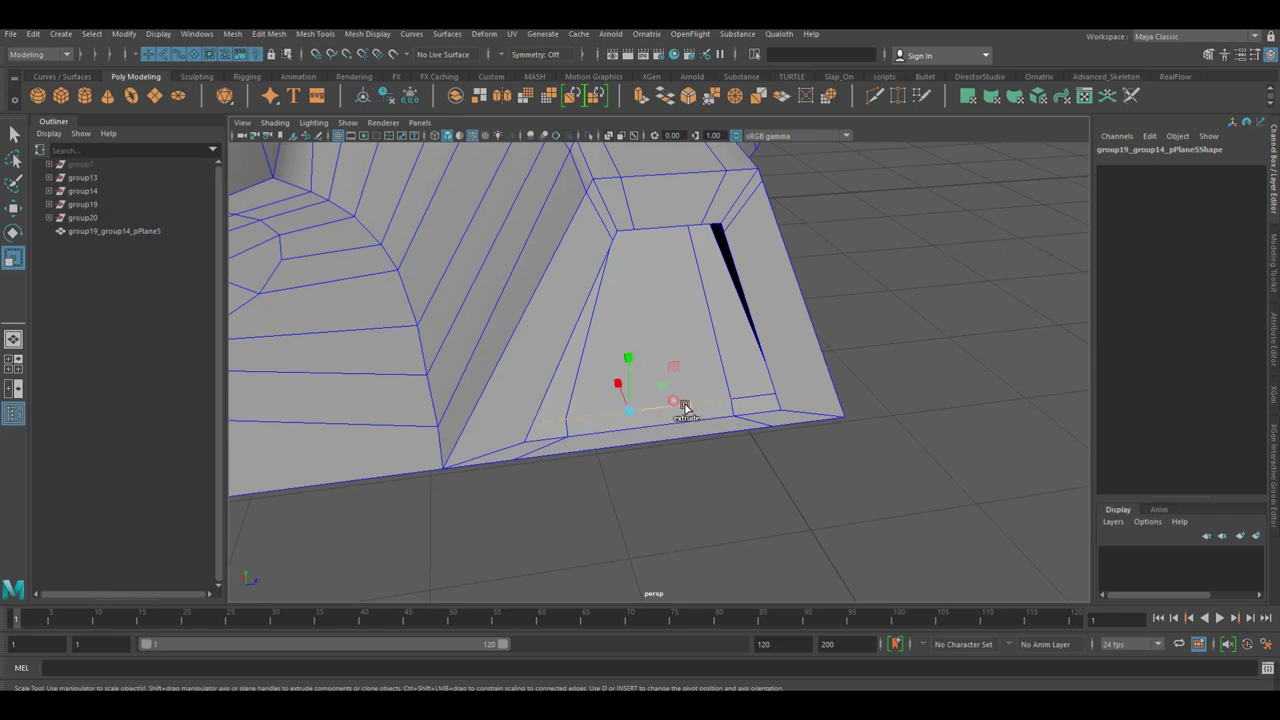
shift+click(757, 405)
In the left view, scale the selected edges apart and back to thin the gaps.
key(space)
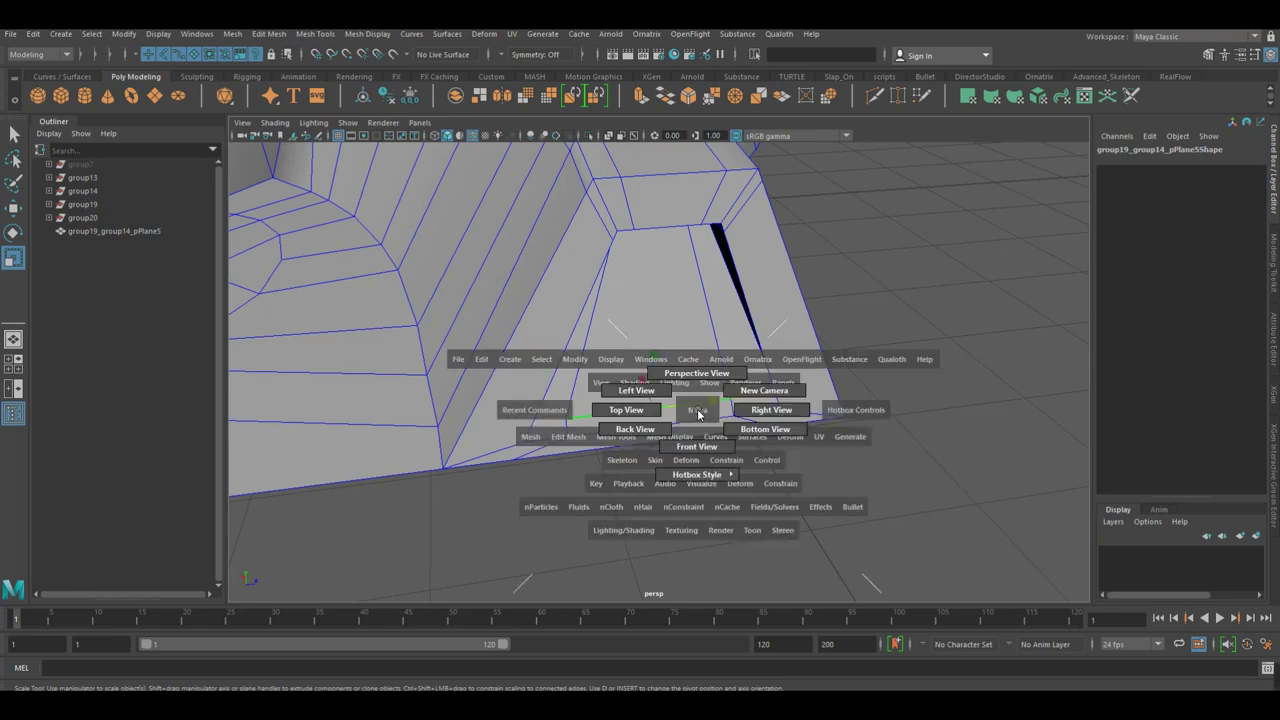
click(668, 400)
scroll(803, 466, up, 3)
scroll(803, 466, up, 2)
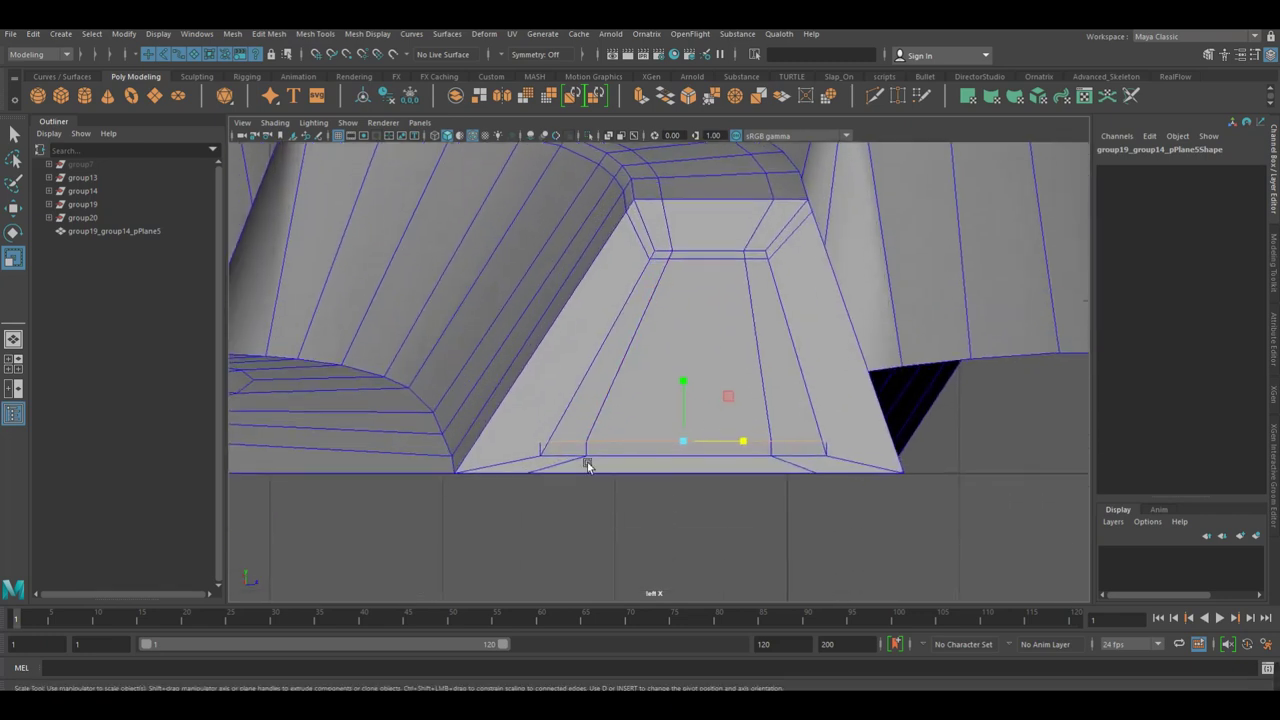
scroll(806, 457, up, 2)
alt+middle_drag(806, 457, 802, 433)
shift+drag(765, 444, 757, 444)
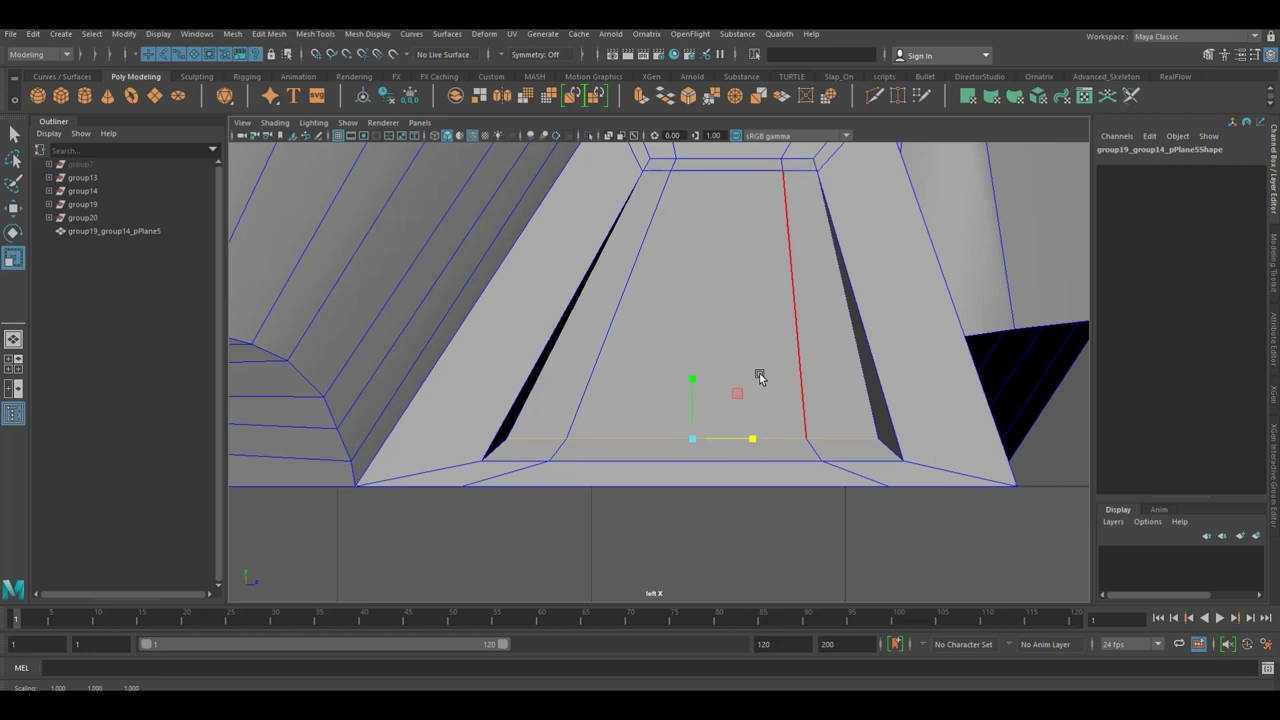
drag(763, 449, 763, 447)
From a perspective view above the opening, scale the edges further to narrow the gap.
key(space)
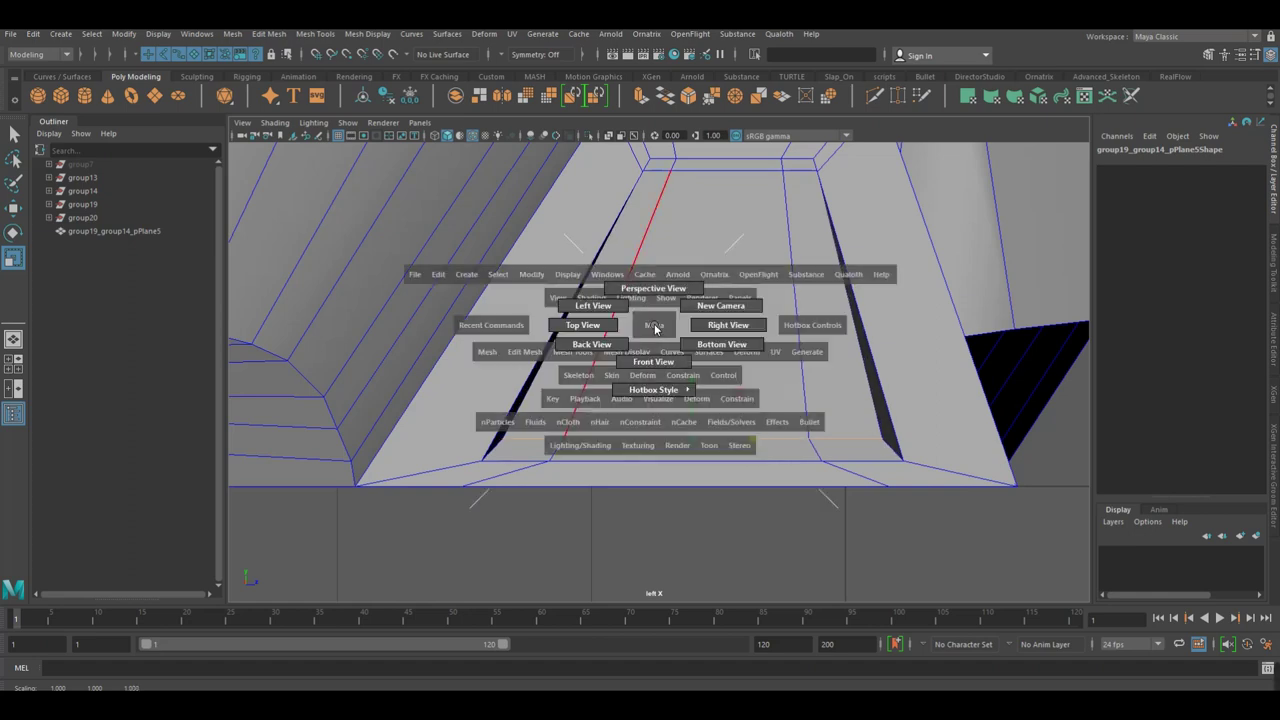
drag(654, 297, 654, 262)
mouse_move(703, 320)
alt+mouse_down()
mouse_move(724, 447)
mouse_move(759, 453)
mouse_move(782, 437)
alt+mouse_up()
scroll(759, 453, up, 3)
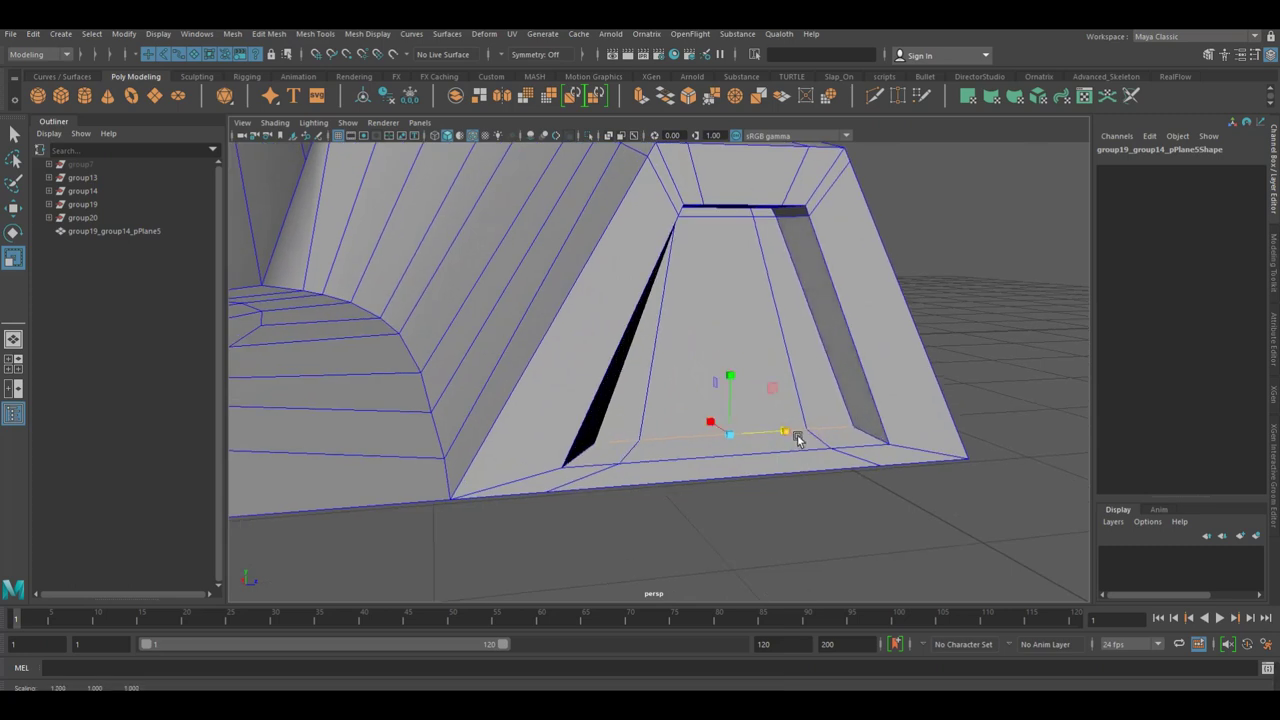
mouse_move(795, 437)
mouse_down()
mouse_move(681, 401)
mouse_move(790, 380)
mouse_up()
key(space)
key(space)
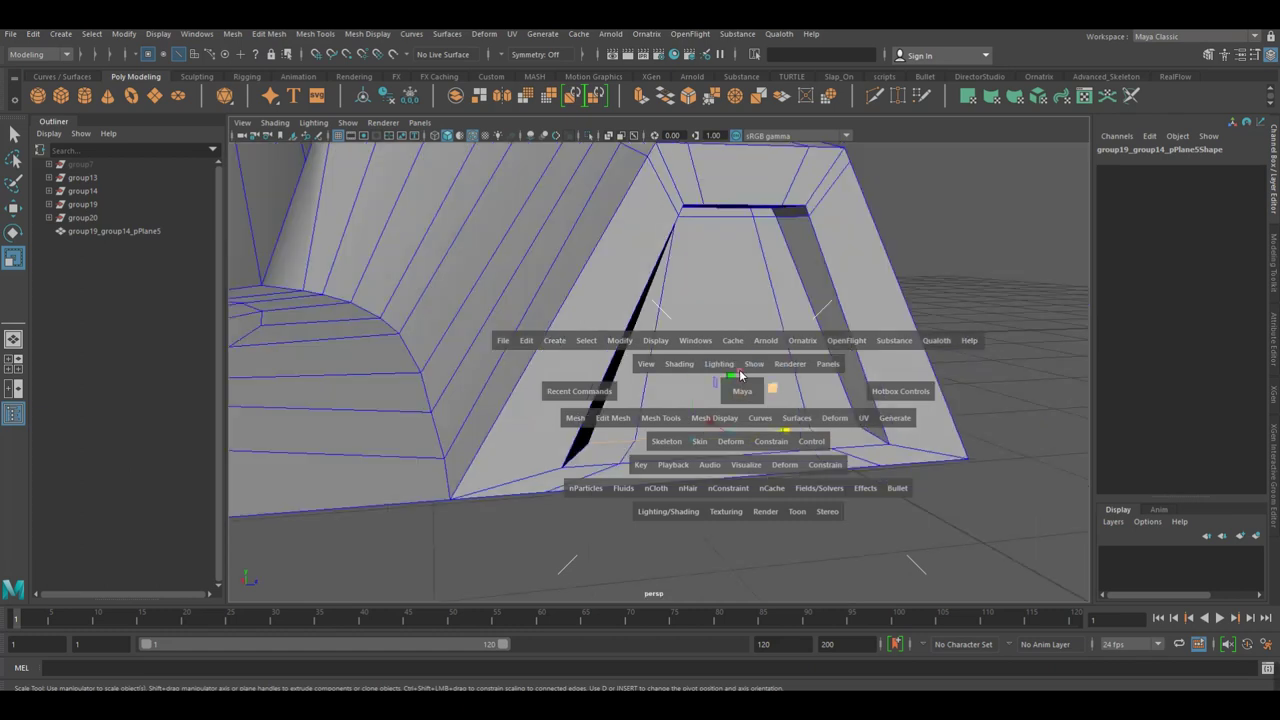
Return the tile to object mode, reselect it, and show the Modeling Toolkit tab.
key(w)
key(w)
right_drag(748, 362, 808, 326)
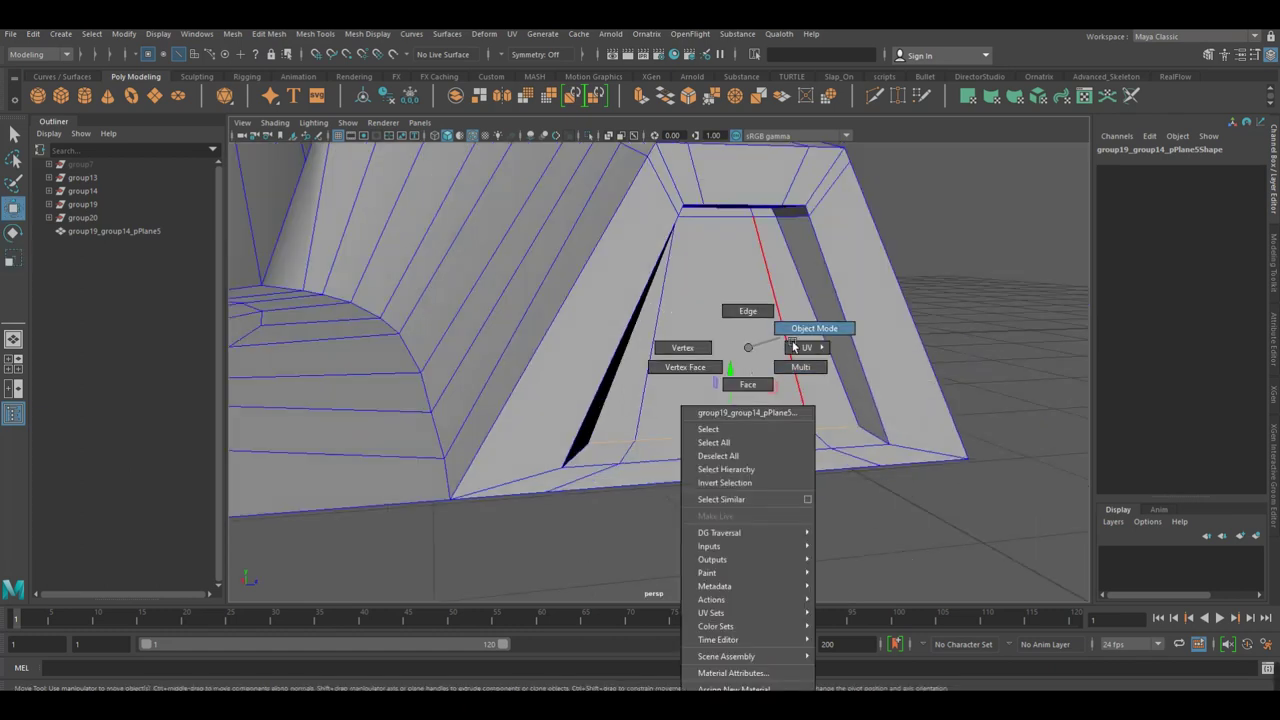
click(865, 515)
mouse_move(865, 515)
alt+mouse_down()
mouse_move(678, 518)
mouse_move(786, 477)
mouse_move(766, 471)
mouse_move(846, 471)
mouse_move(757, 486)
mouse_move(666, 480)
mouse_move(803, 457)
mouse_move(667, 352)
alt+mouse_up()
click(630, 301)
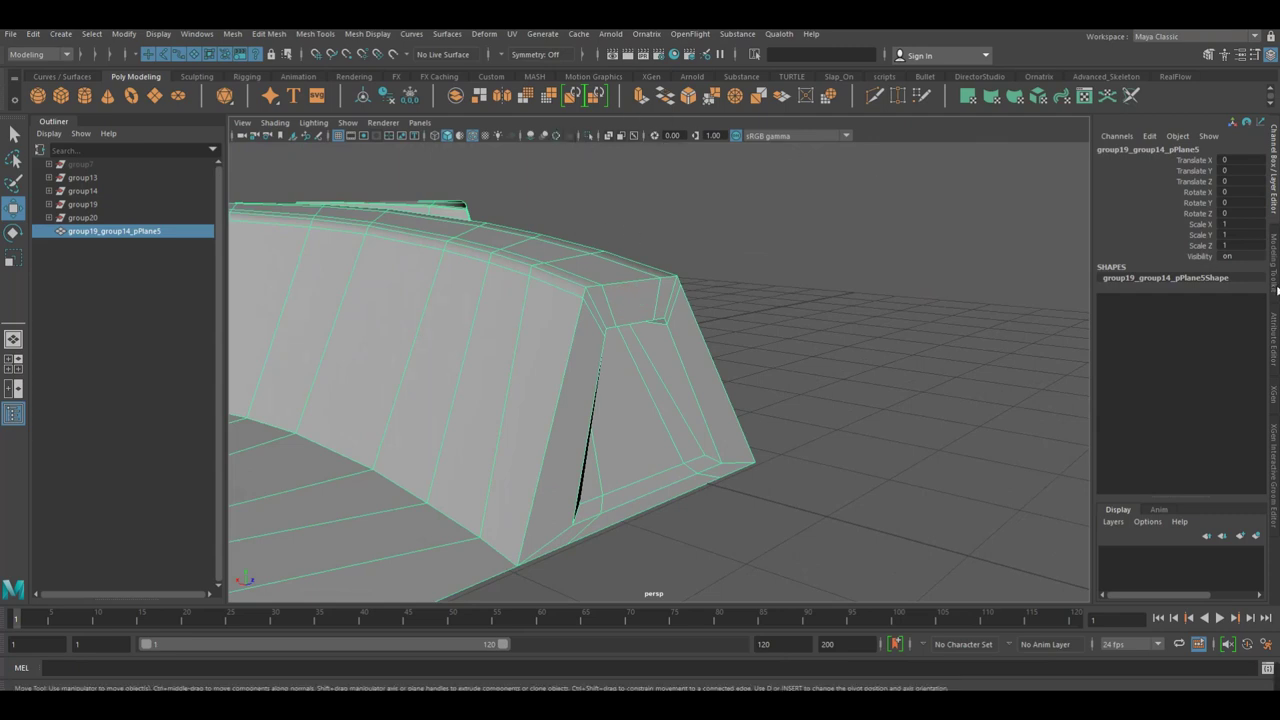
click(1274, 292)
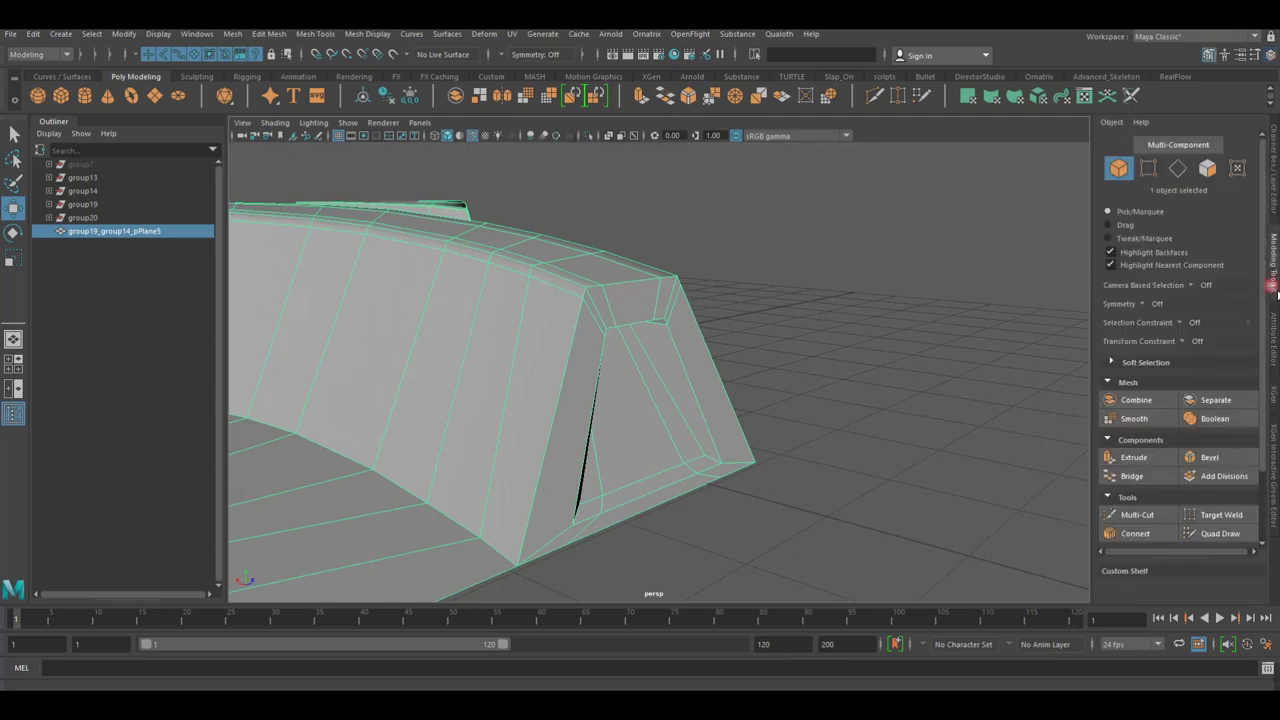
Use Multi-Cut to insert two edge loops around the wedge-shaped end.
click(1137, 516)
scroll(660, 320, up, 4)
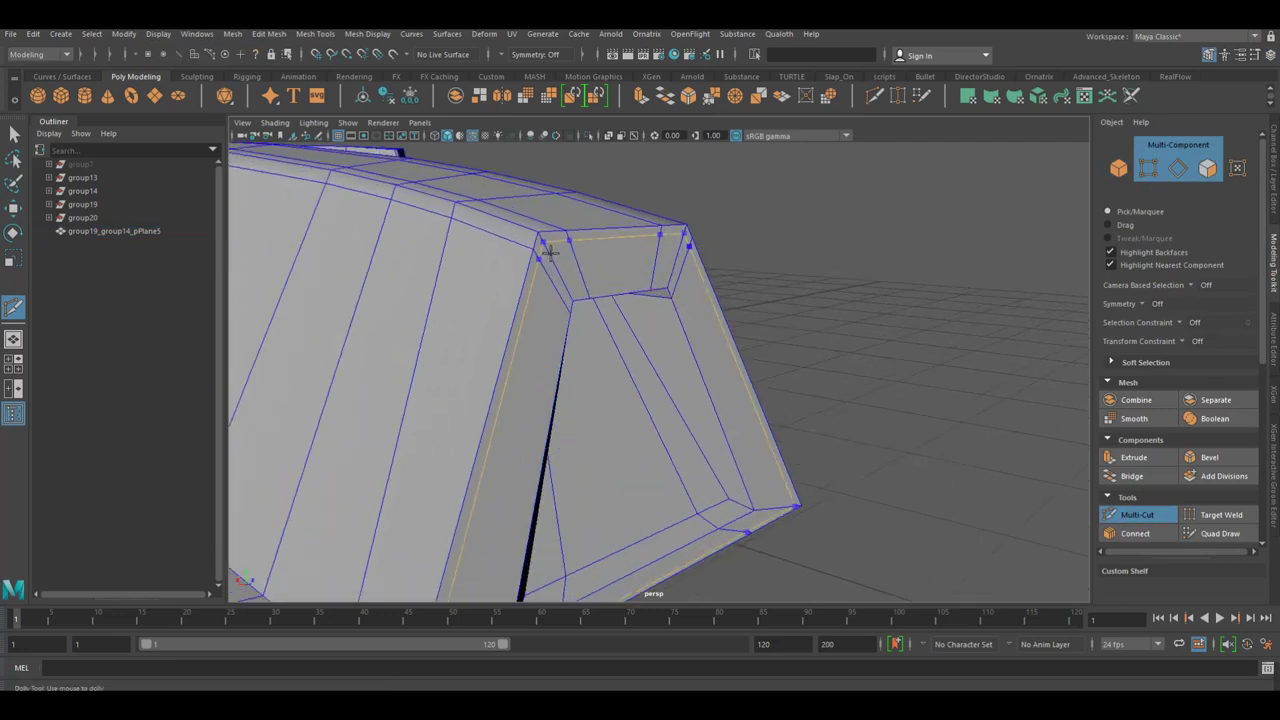
ctrl+click(556, 280)
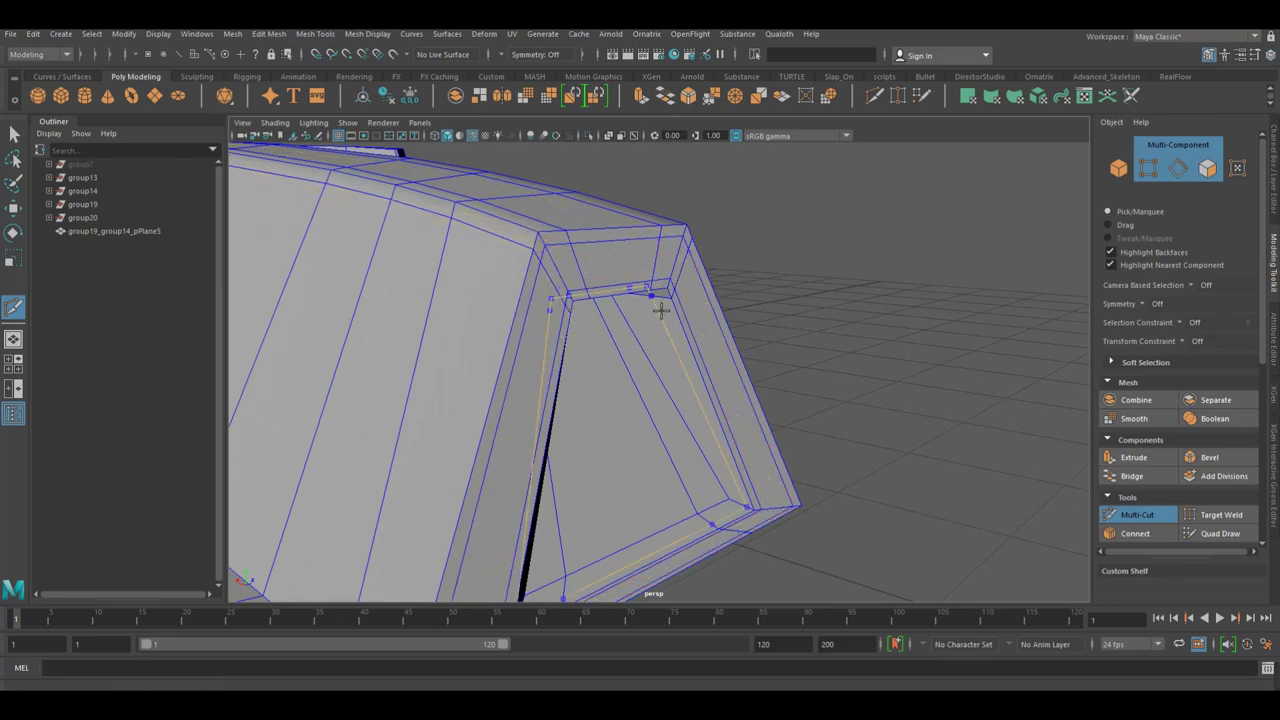
ctrl+click(750, 512)
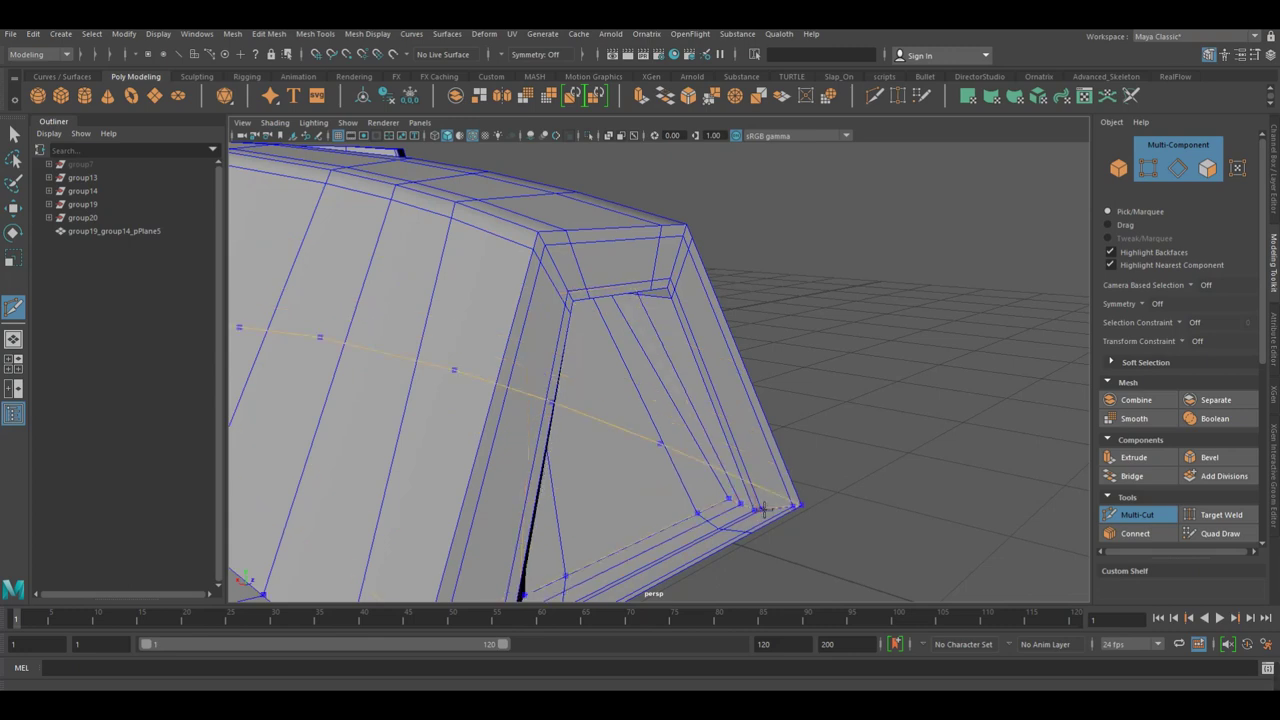
Preview the tile mesh smoothed and orbit the camera to inspect it.
key(3)
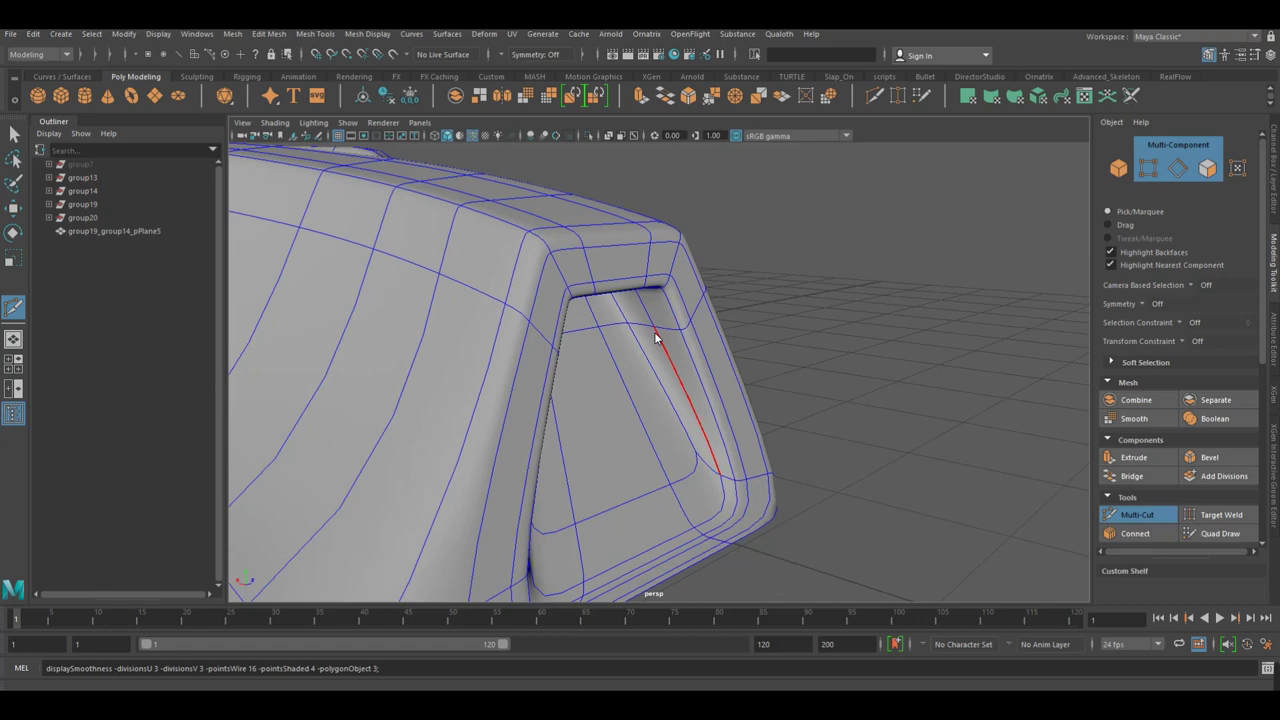
right_drag(655, 338, 726, 314)
click(870, 345)
alt+drag(827, 319, 660, 338)
key(w)
alt+drag(721, 369, 663, 352)
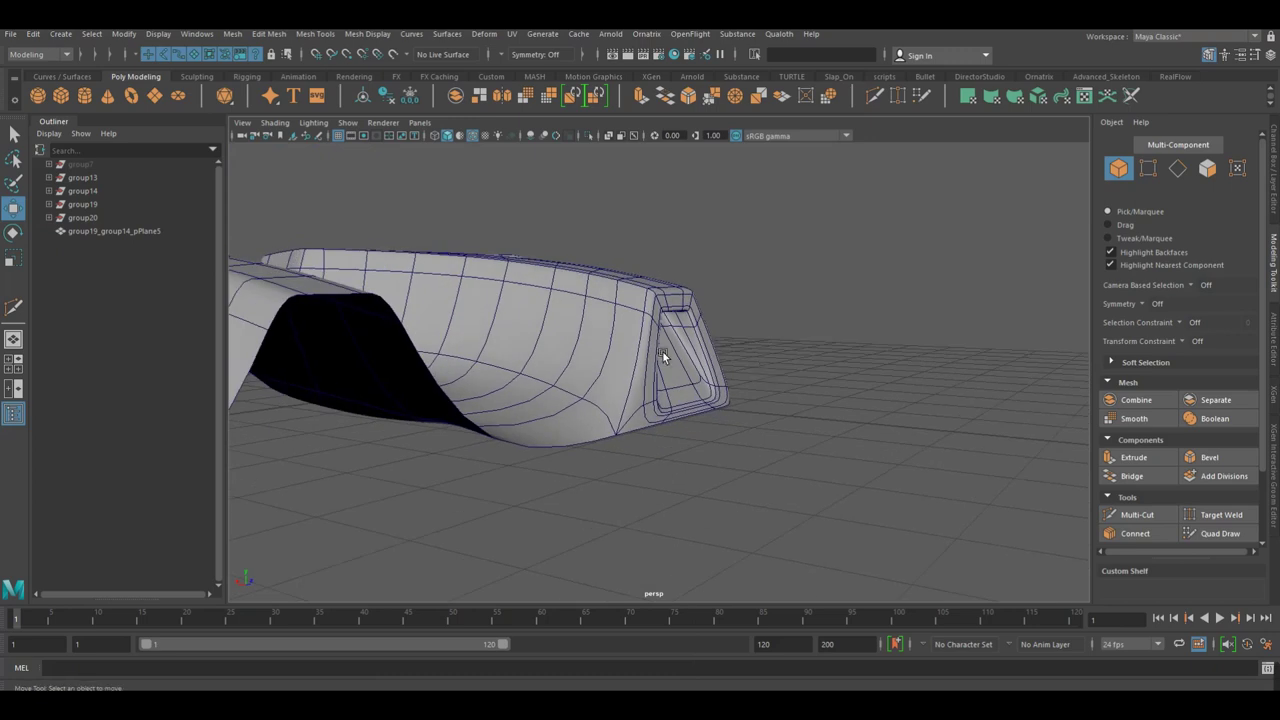
Turn off smooth preview, zoom in on the opening's bottom edge, and enter vertex mode.
click(663, 352)
key(1)
mouse_move(663, 352)
alt+mouse_down()
mouse_move(906, 396)
mouse_move(674, 433)
mouse_move(888, 385)
mouse_move(724, 391)
mouse_move(623, 374)
alt+mouse_up()
click(906, 396)
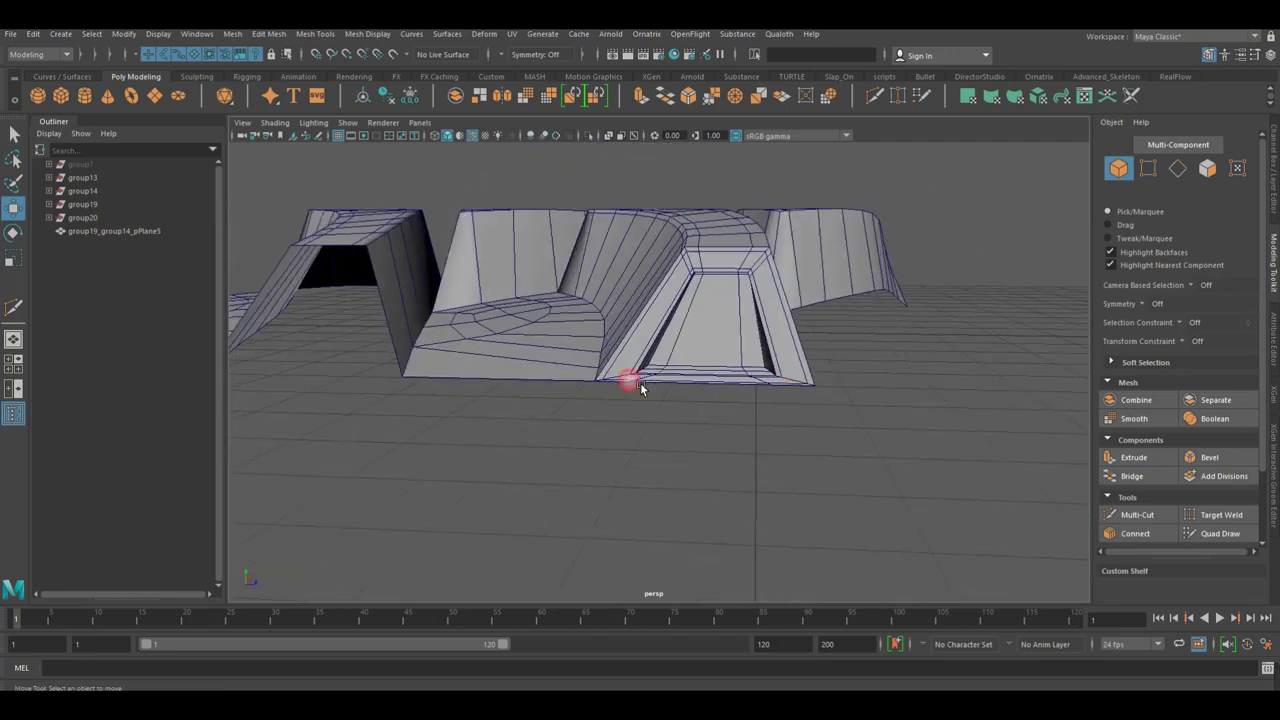
alt+right_drag(623, 374, 819, 387)
mouse_move(819, 387)
alt+mouse_down()
mouse_move(638, 420)
mouse_move(728, 451)
mouse_move(664, 289)
mouse_move(684, 373)
alt+mouse_up()
alt+right_drag(684, 373, 866, 414)
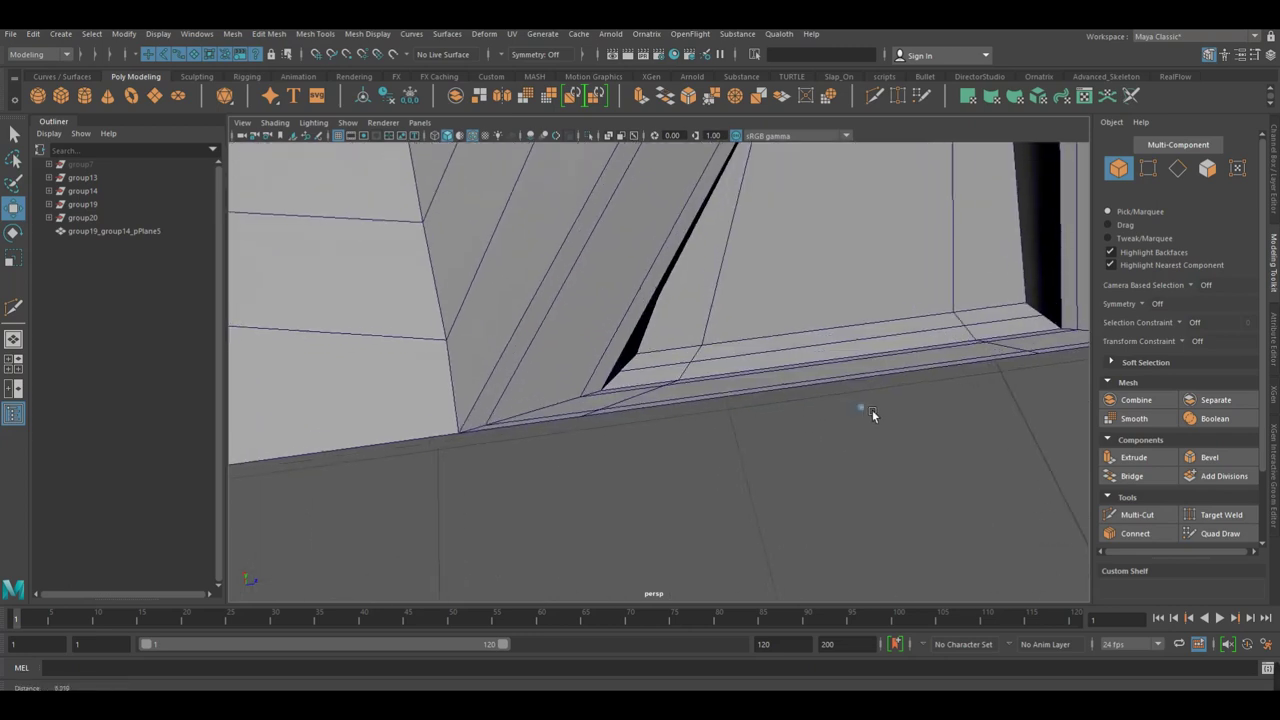
click(709, 390)
mouse_move(697, 348)
right_down()
mouse_move(694, 381)
mouse_move(640, 350)
right_up()
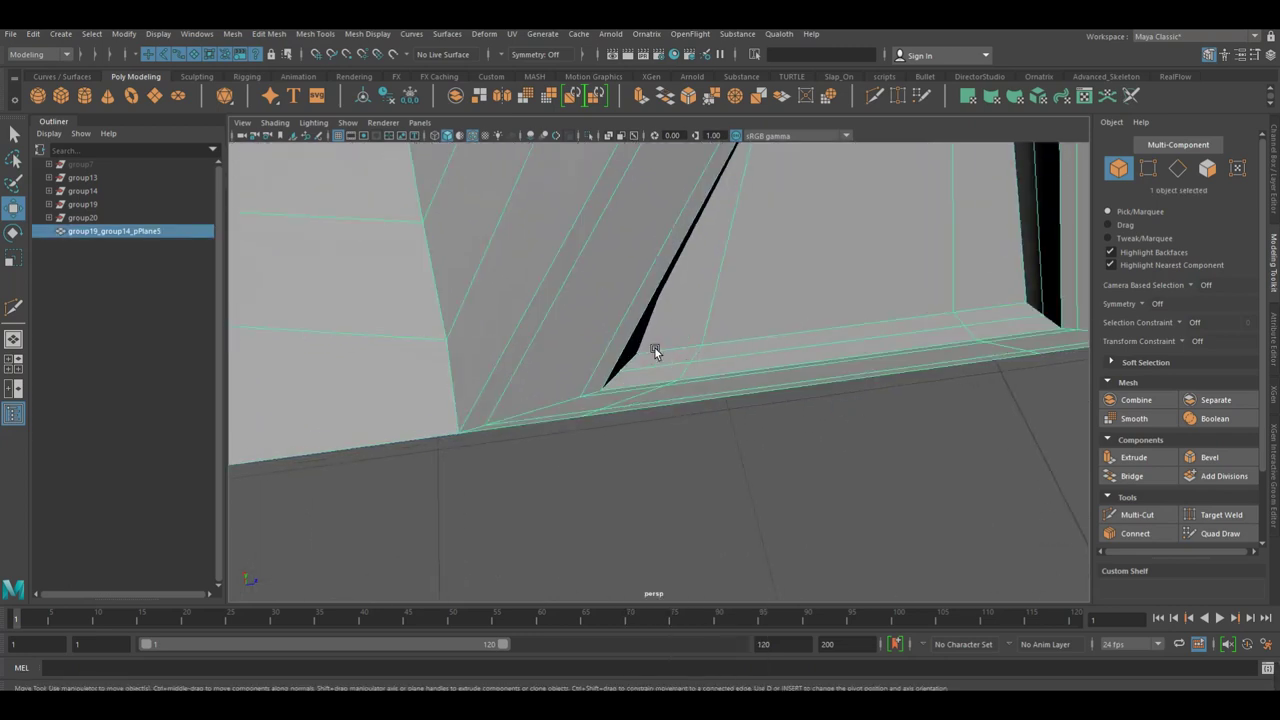
click(583, 425)
Select a pair of bottom-edge vertices and switch to the Scale tool.
alt+right_drag(606, 424, 685, 447)
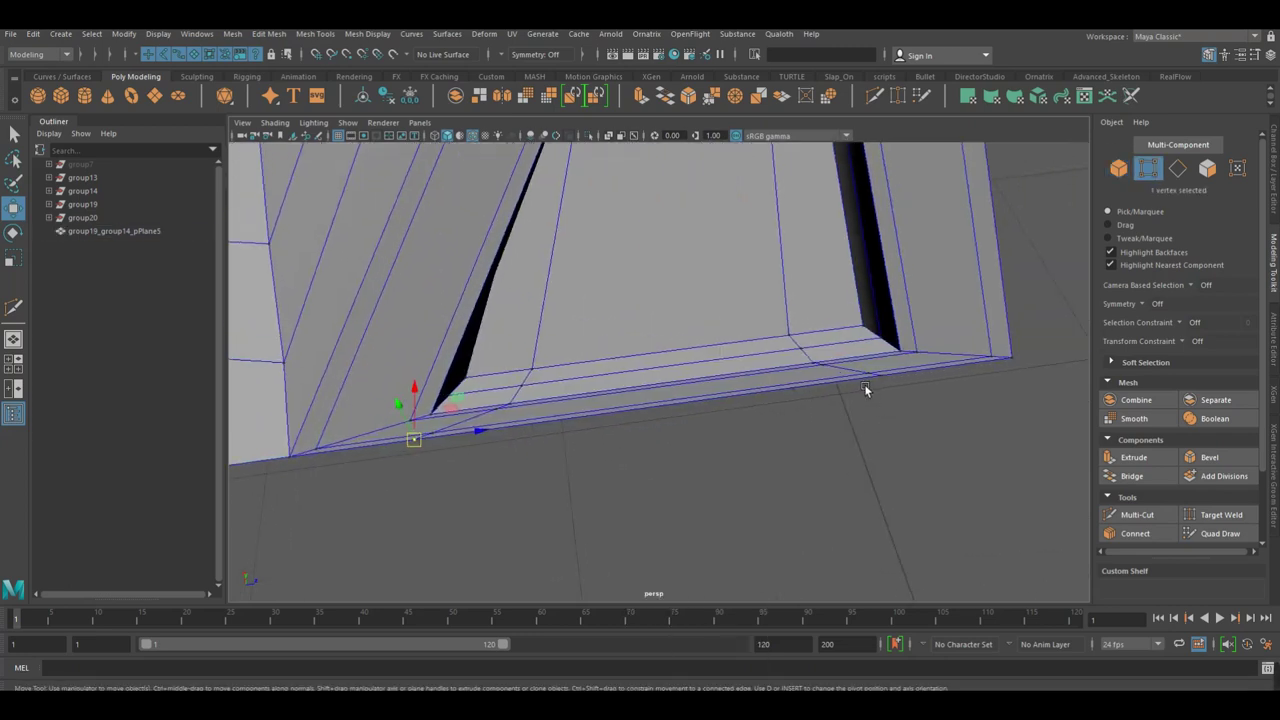
click(836, 369)
key(Left)
key(Right)
shift+click(509, 416)
key(r)
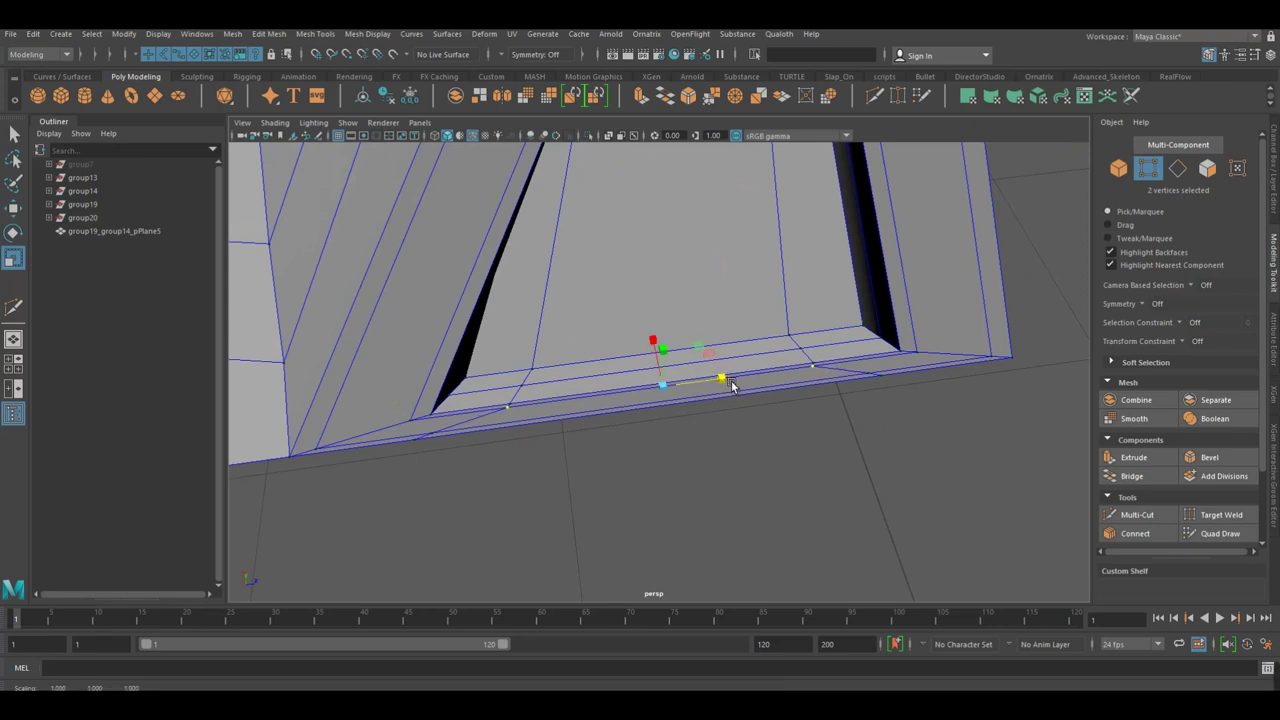
Scale two more bottom-edge vertex pairs closer together and inspect the result.
click(460, 433)
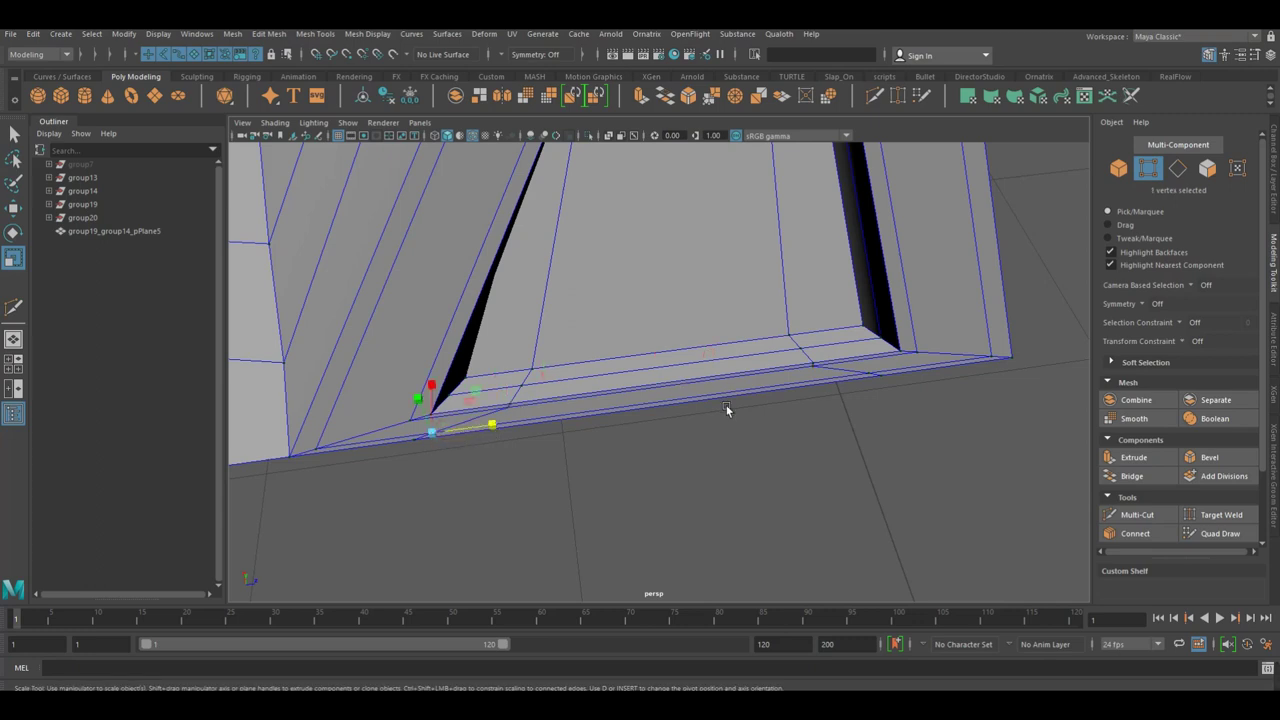
shift+click(869, 375)
drag(722, 394, 708, 402)
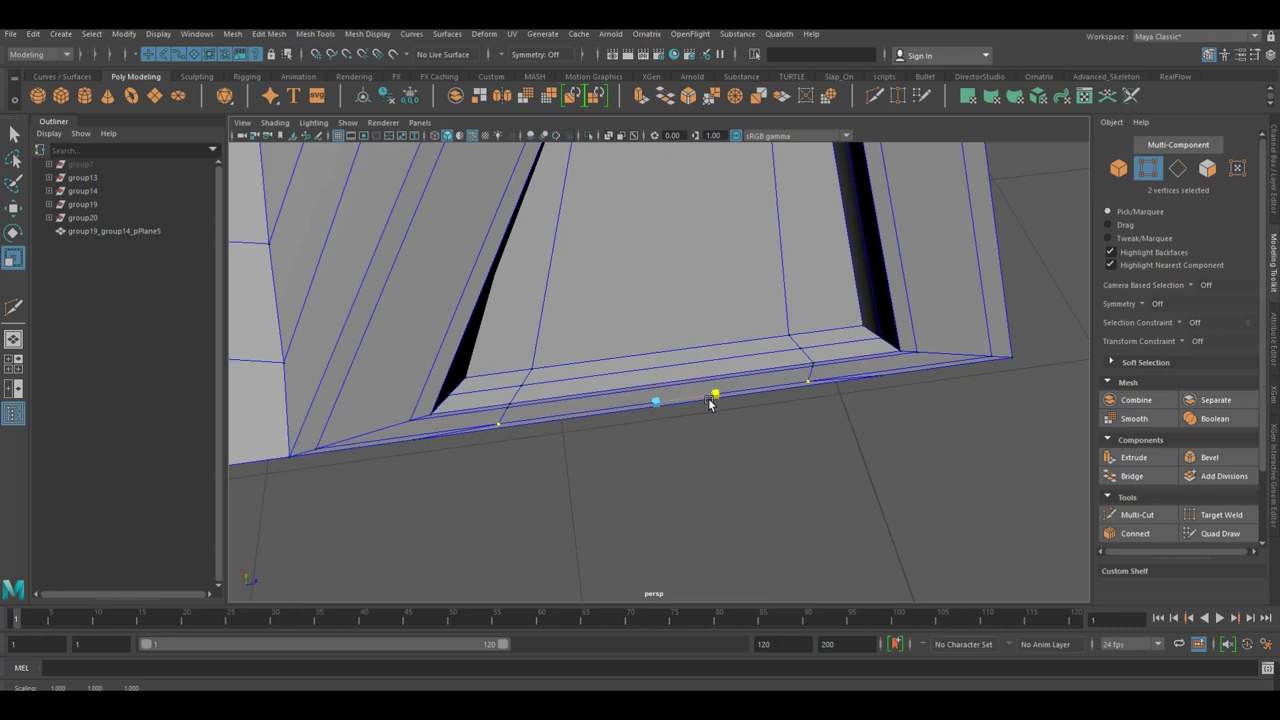
click(428, 447)
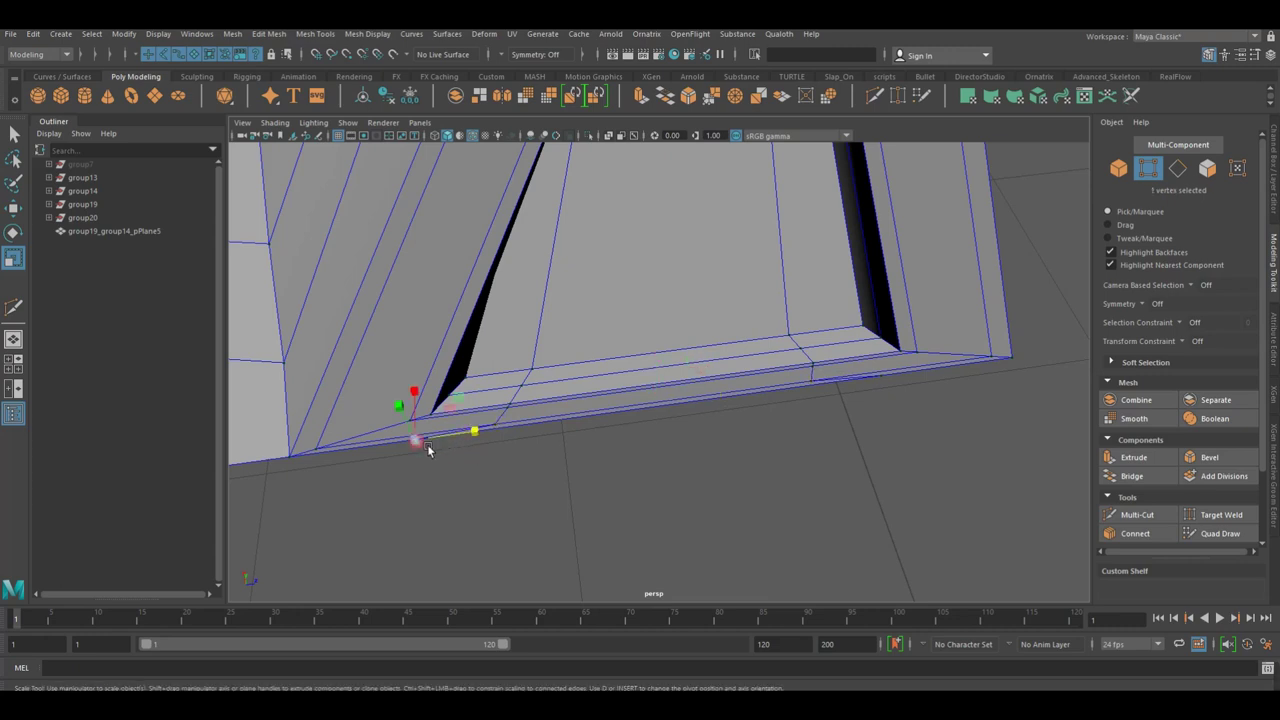
shift+click(884, 378)
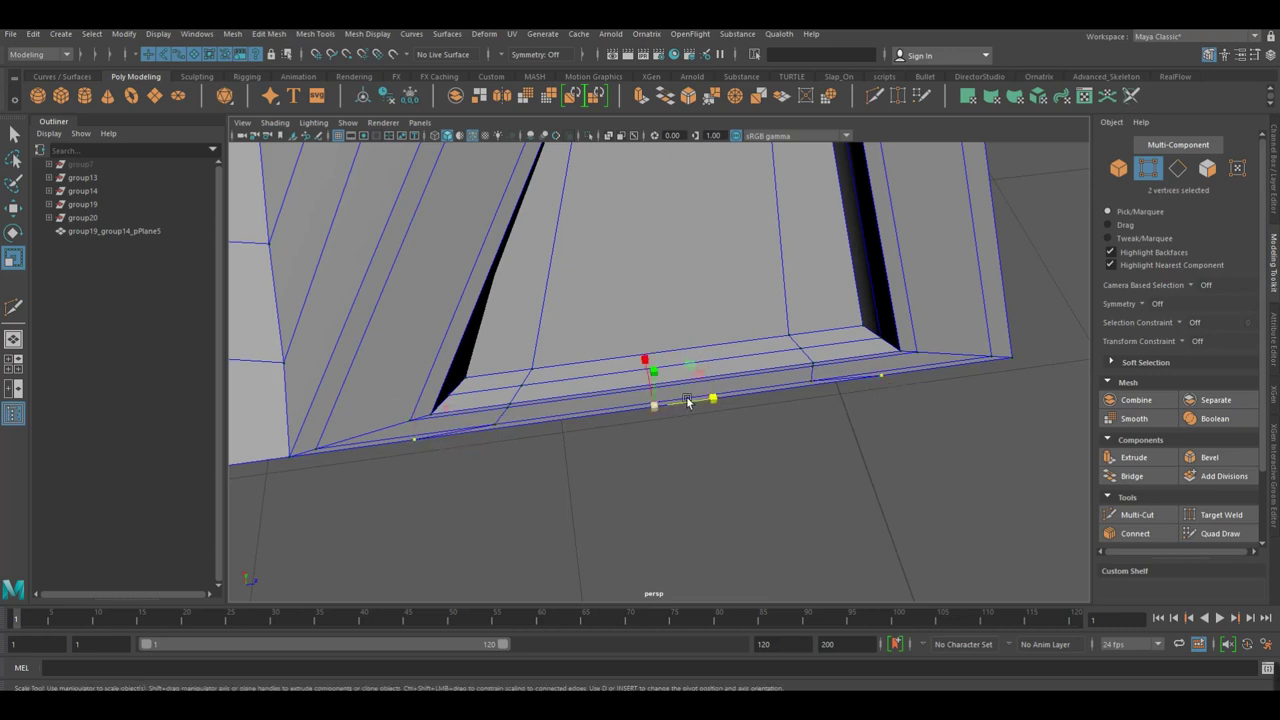
drag(723, 401, 707, 405)
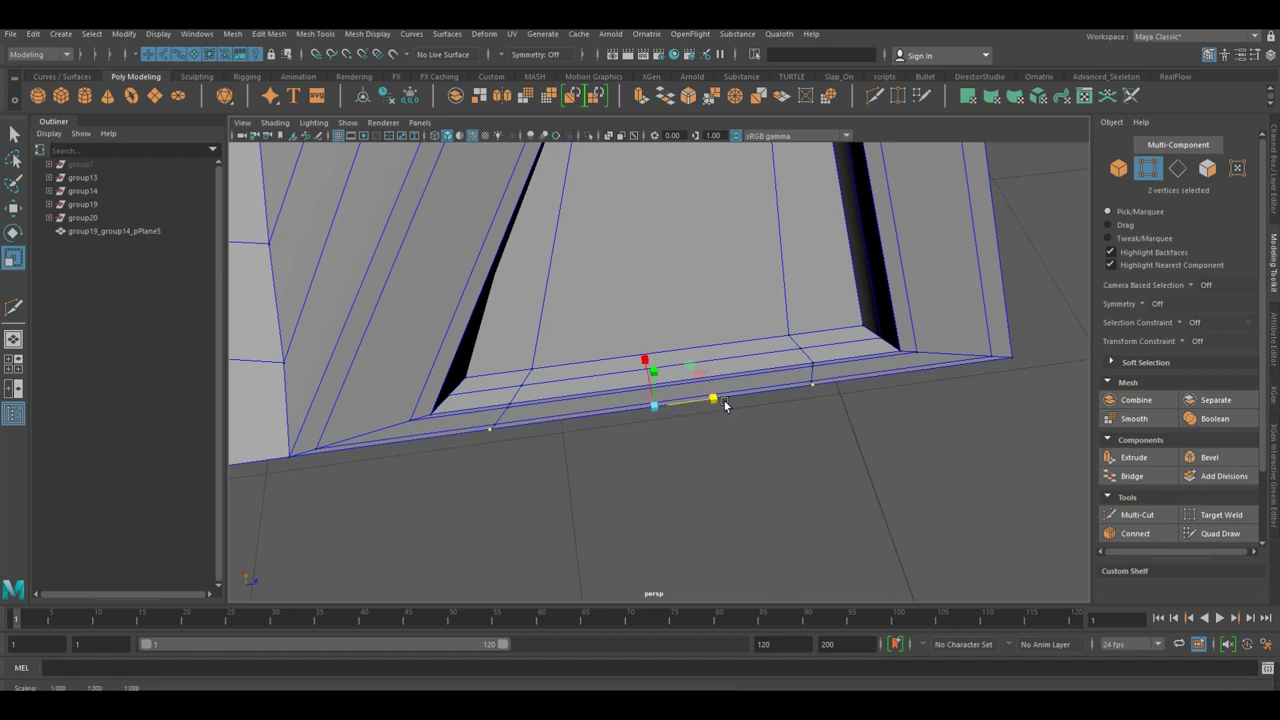
mouse_move(753, 410)
alt+mouse_down()
mouse_move(720, 443)
mouse_move(737, 380)
alt+mouse_up()
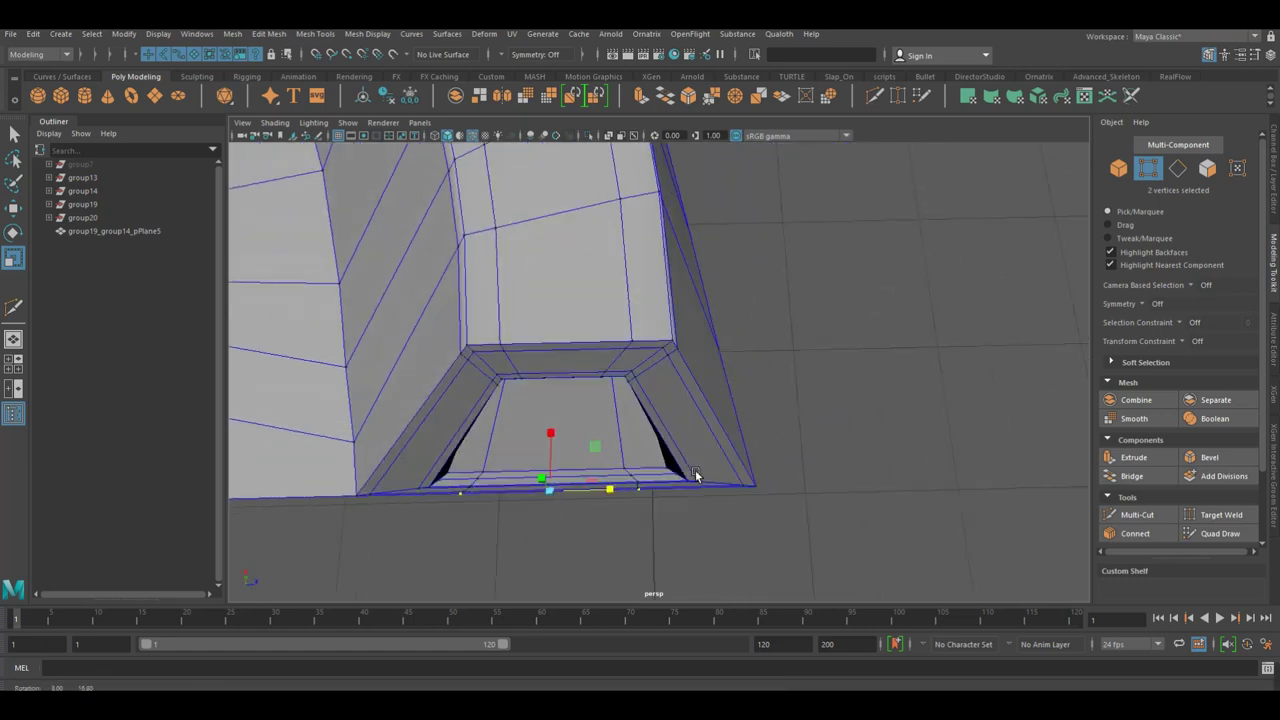
Move the end opening's bottom-edge vertex down to the lower edge, then back up to the upper edge.
alt+right_drag(737, 380, 1020, 427)
key(f)
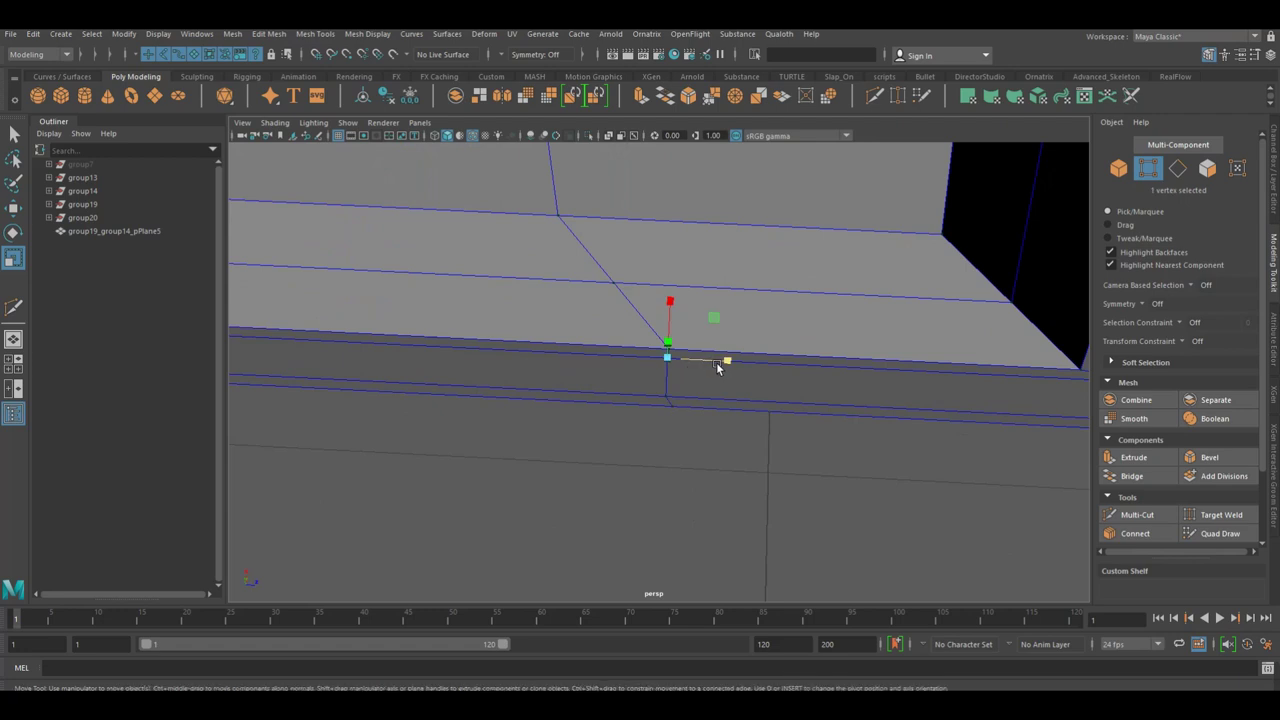
key(w)
click(675, 405)
middle_drag(675, 405, 730, 411)
click(696, 398)
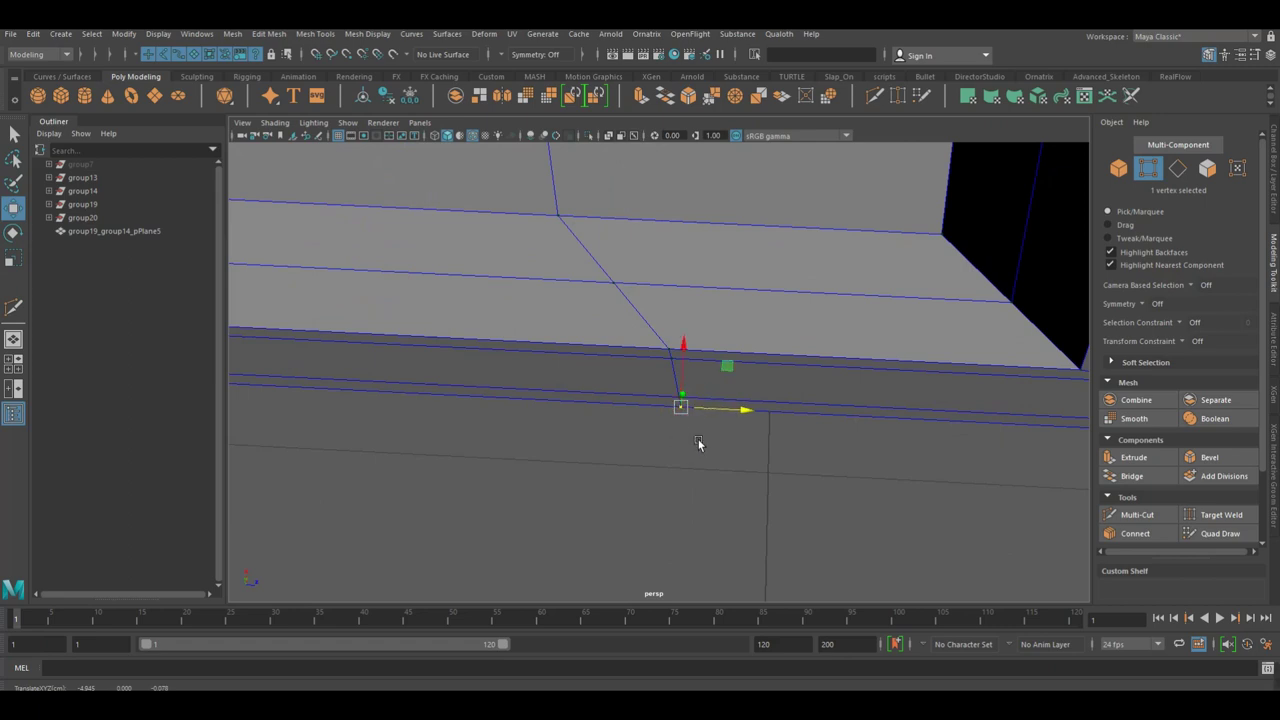
mouse_move(680, 344)
middle_down()
mouse_move(711, 354)
mouse_move(703, 370)
middle_up()
click(686, 367)
Return the tile to Object Mode and orbit to inspect the front bevels and opening.
mouse_move(709, 420)
alt+mouse_down()
mouse_move(526, 414)
mouse_move(837, 420)
alt+mouse_up()
alt+drag(520, 417, 668, 305)
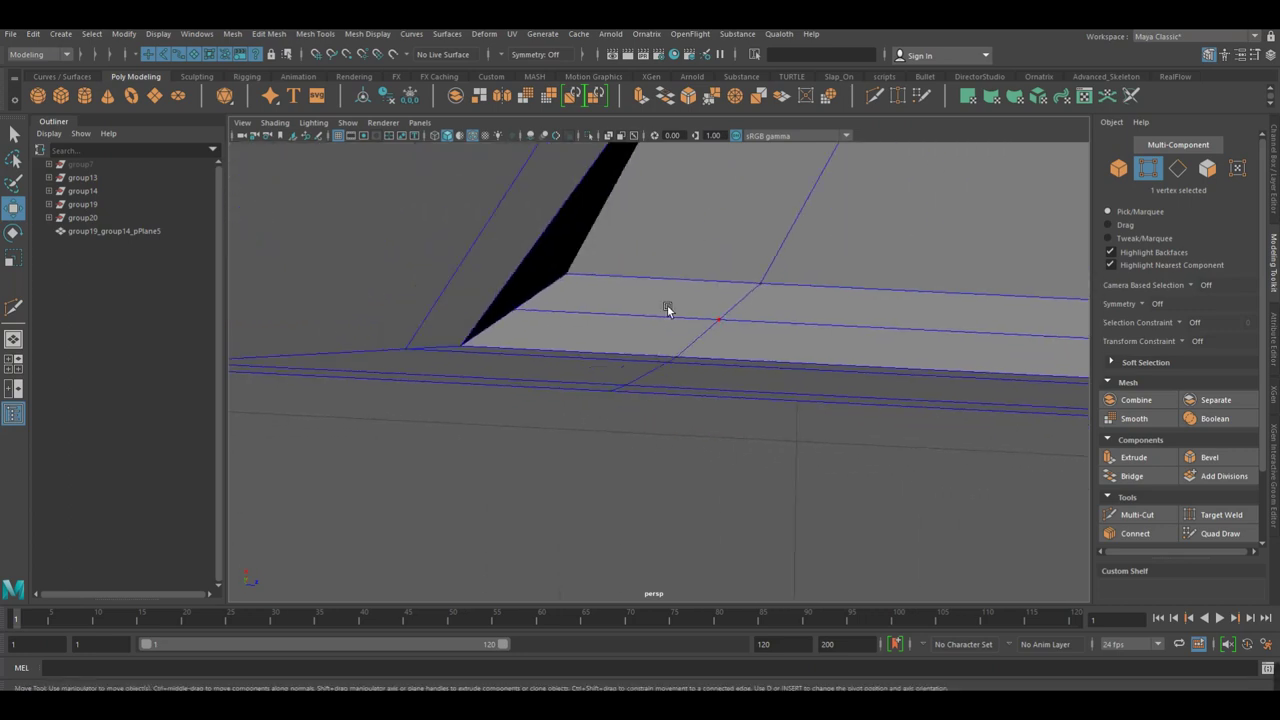
right_drag(668, 305, 714, 280)
click(875, 418)
mouse_move(900, 420)
alt+mouse_down()
mouse_move(651, 385)
mouse_move(741, 356)
mouse_move(762, 371)
alt+mouse_up()
mouse_move(762, 371)
alt+right_down()
mouse_move(746, 357)
mouse_move(780, 380)
alt+right_up()
mouse_move(691, 423)
alt+mouse_down()
mouse_move(720, 420)
mouse_move(594, 408)
alt+mouse_up()
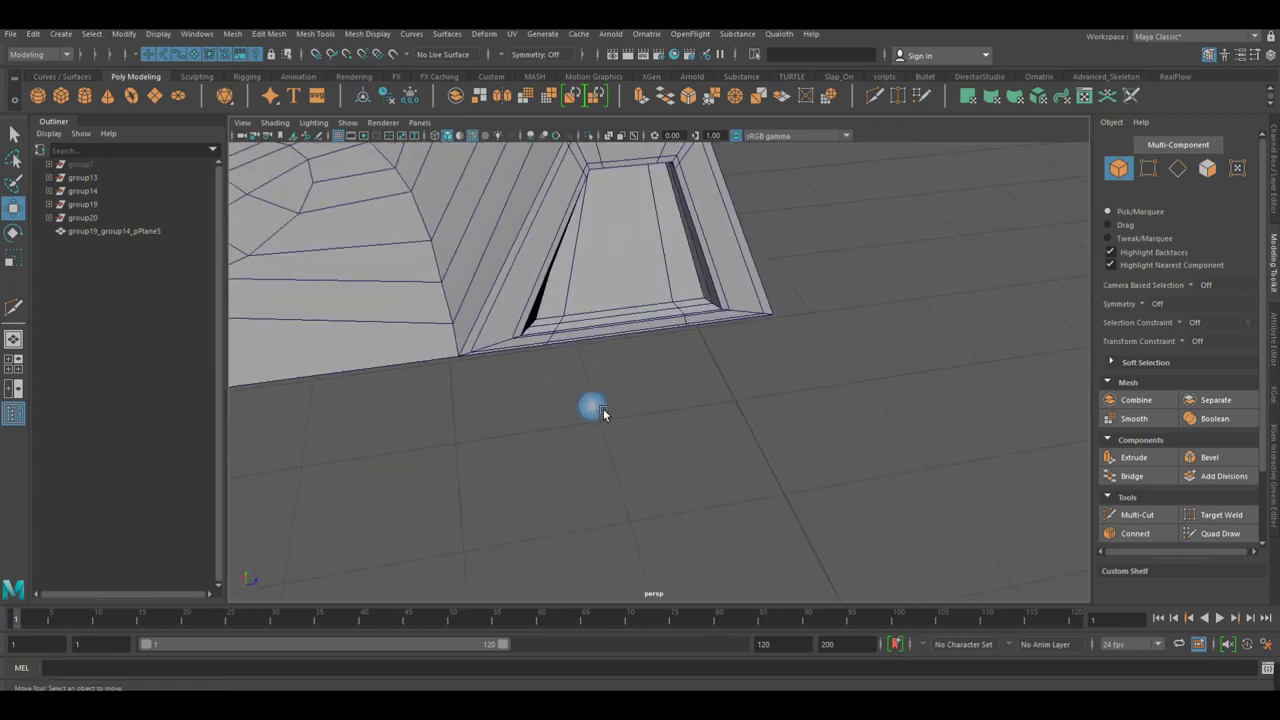
alt+right_drag(594, 408, 605, 380)
mouse_move(605, 380)
alt+mouse_down()
mouse_move(592, 491)
mouse_move(622, 470)
mouse_move(656, 473)
mouse_move(676, 419)
mouse_move(665, 490)
mouse_move(634, 472)
alt+mouse_up()
Switch to Top view, pan across the staggered shingle rows, and select the tile mesh.
key(space)
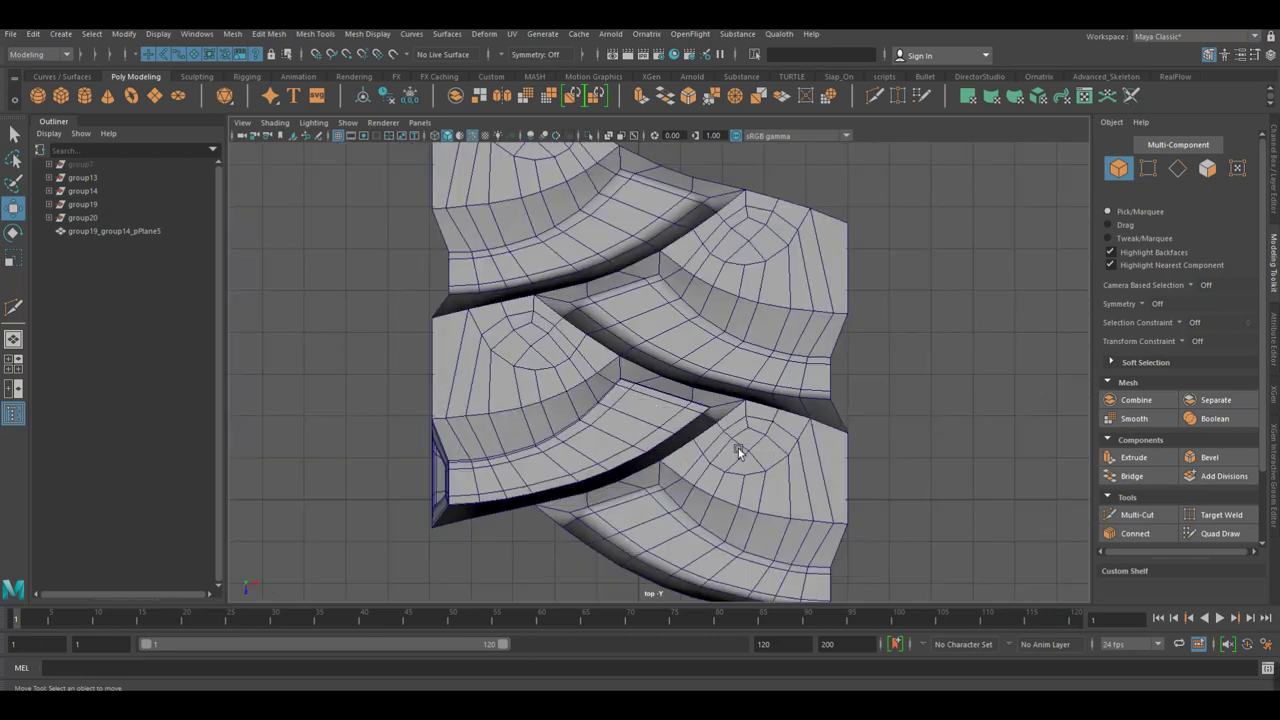
alt+drag(738, 451, 705, 408)
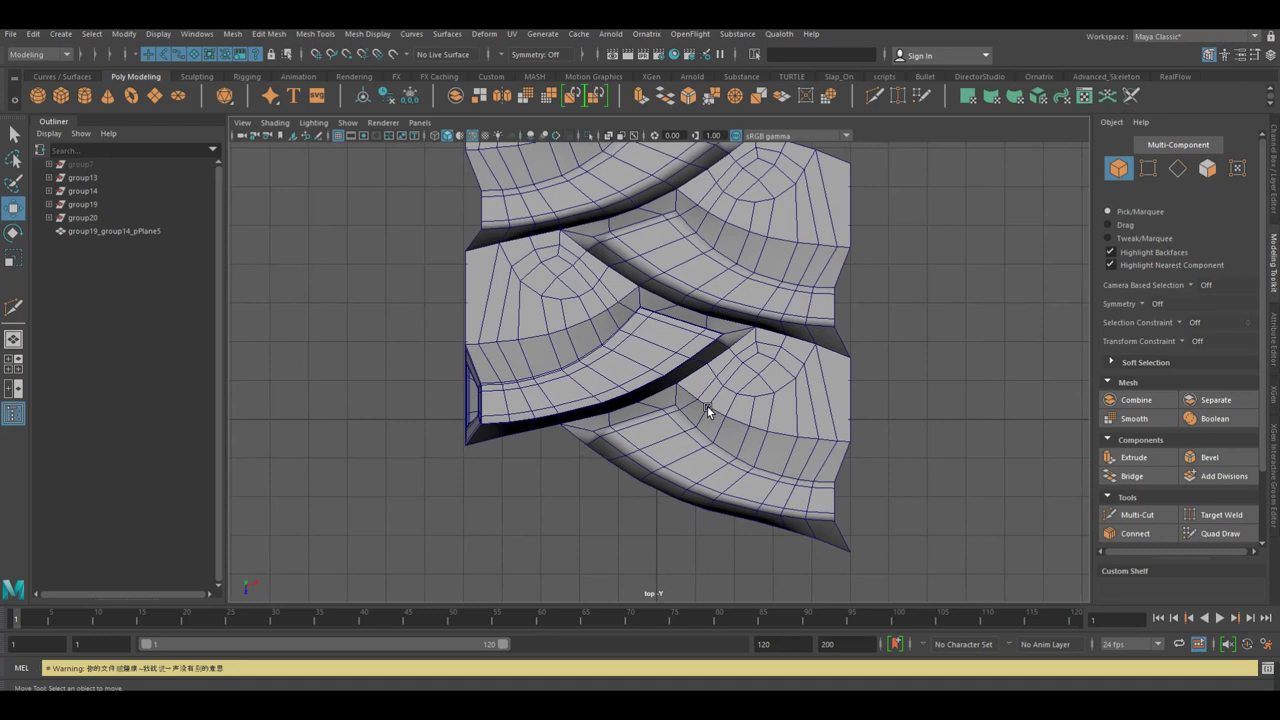
alt+drag(741, 405, 580, 416)
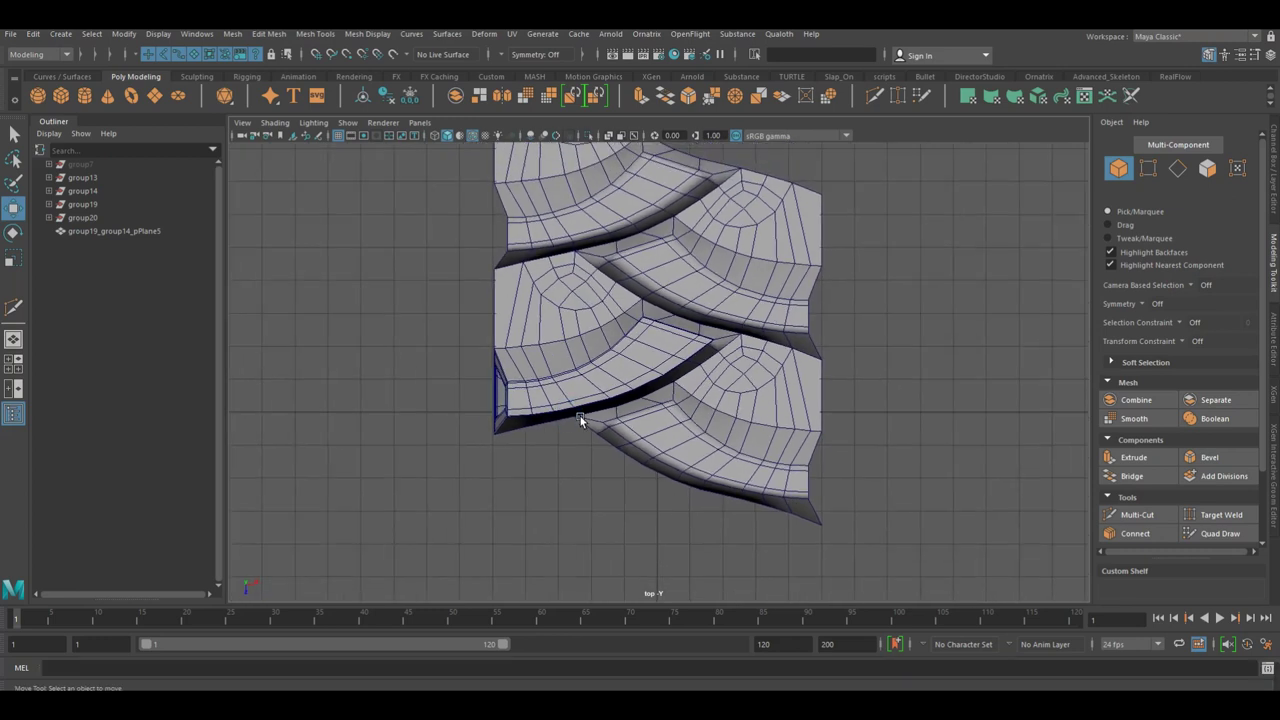
key(alt+Tab)
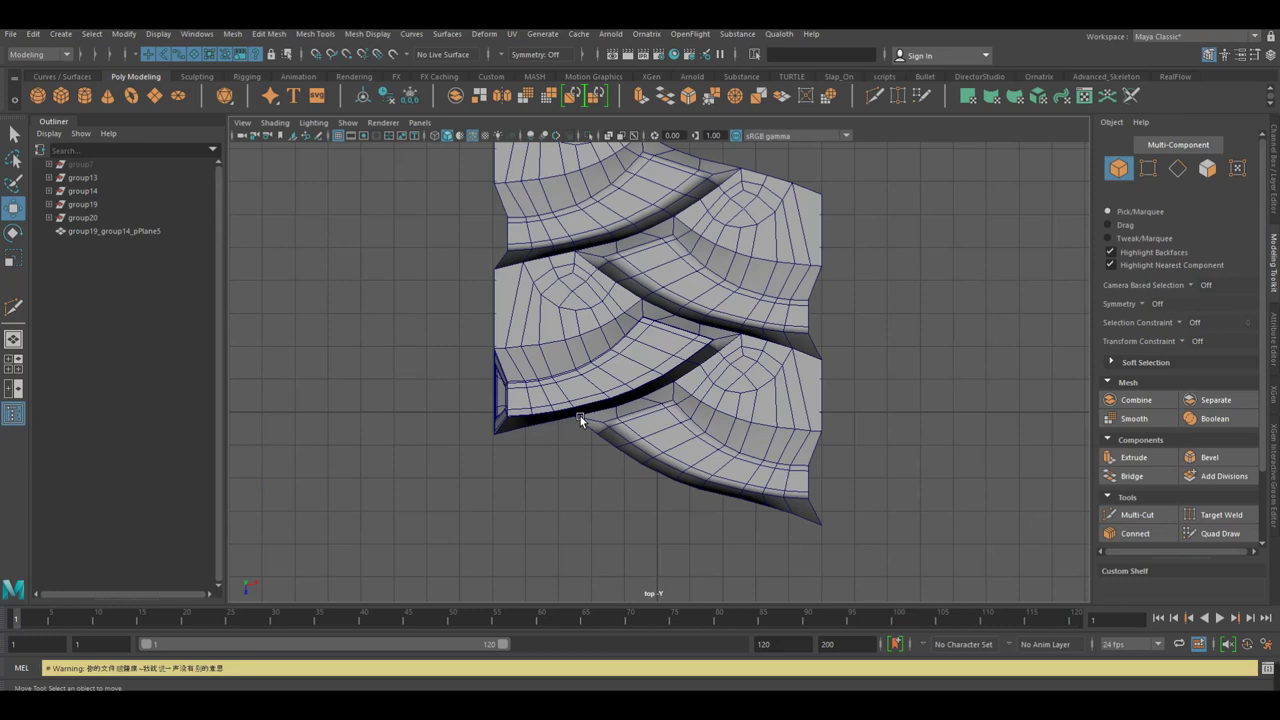
click(536, 412)
Box-select the bottom tile's lower faces in face mode and delete them.
alt+middle_drag(582, 454, 541, 453)
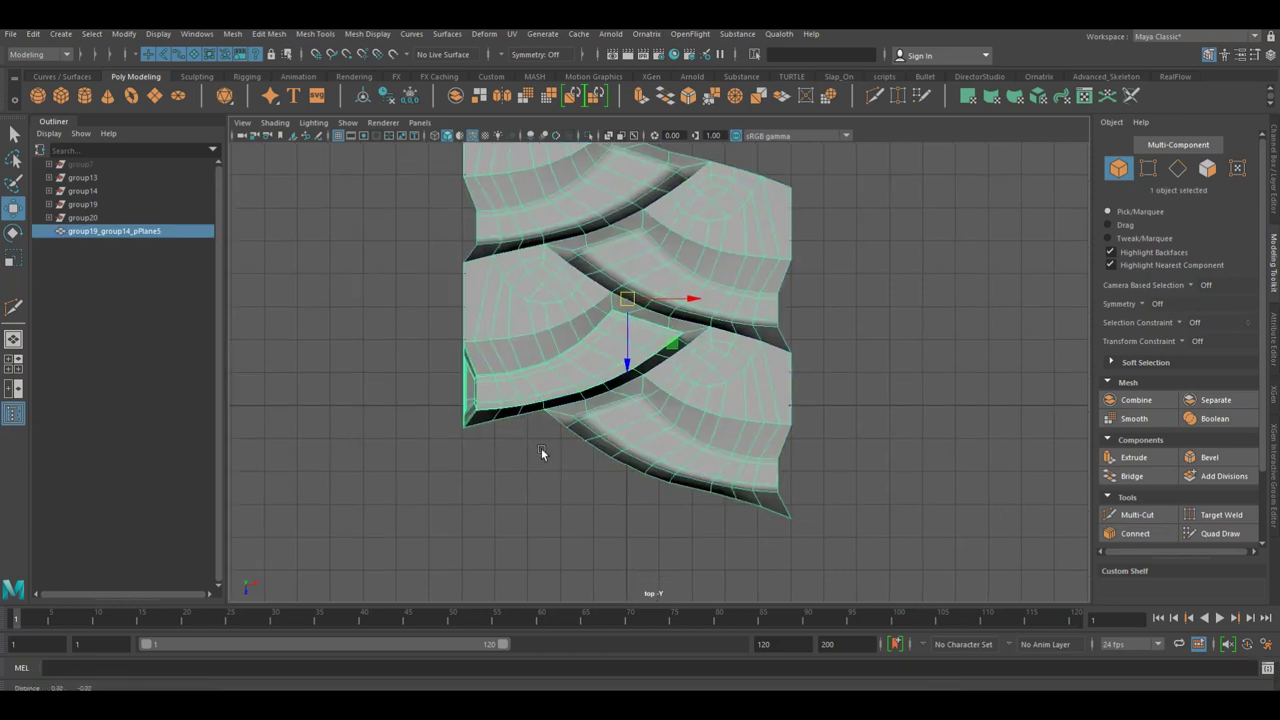
alt+right_drag(541, 453, 650, 434)
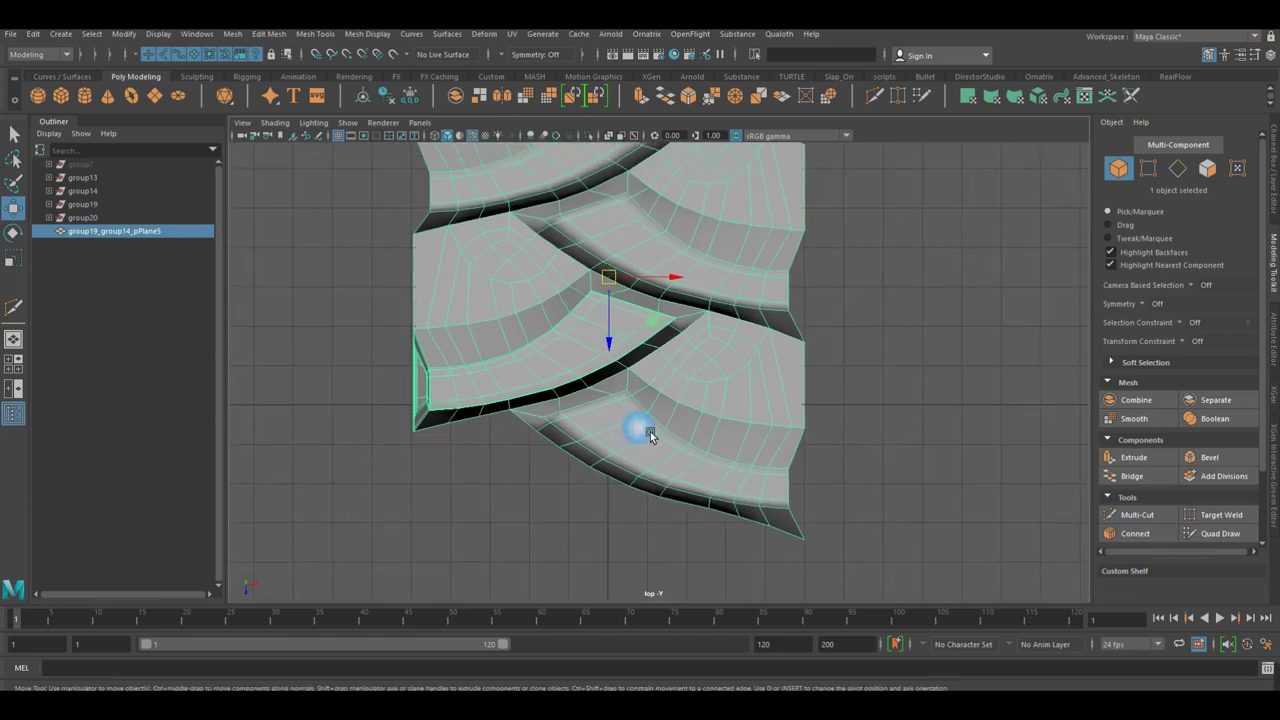
right_drag(666, 383, 678, 391)
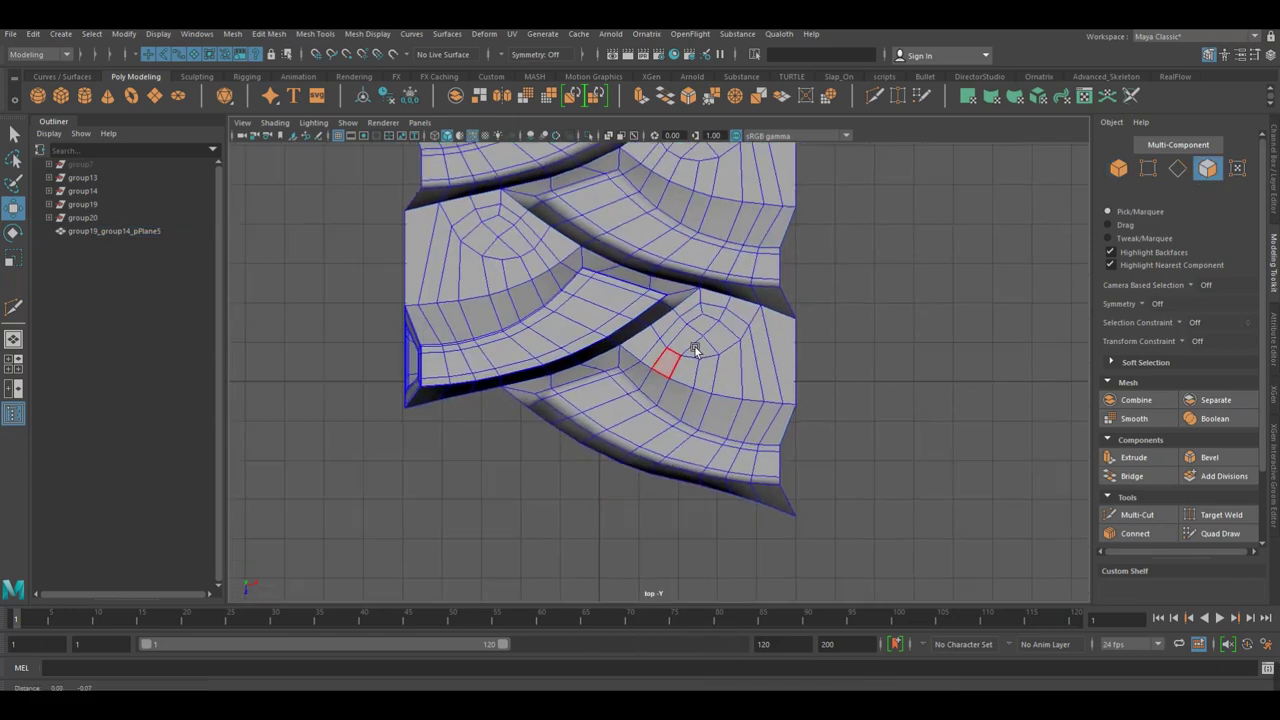
scroll(880, 478, down, 1)
scroll(864, 490, down, 1)
drag(853, 487, 537, 362)
scroll(531, 423, up, 3)
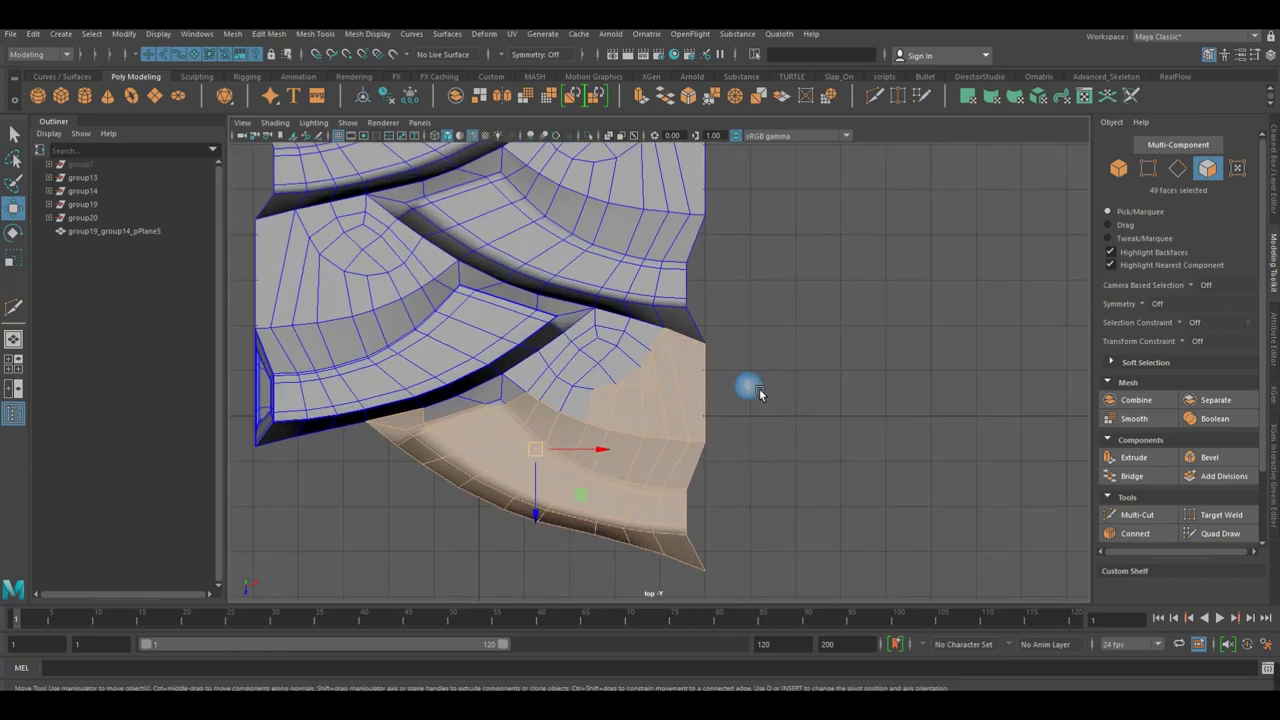
key(Delete)
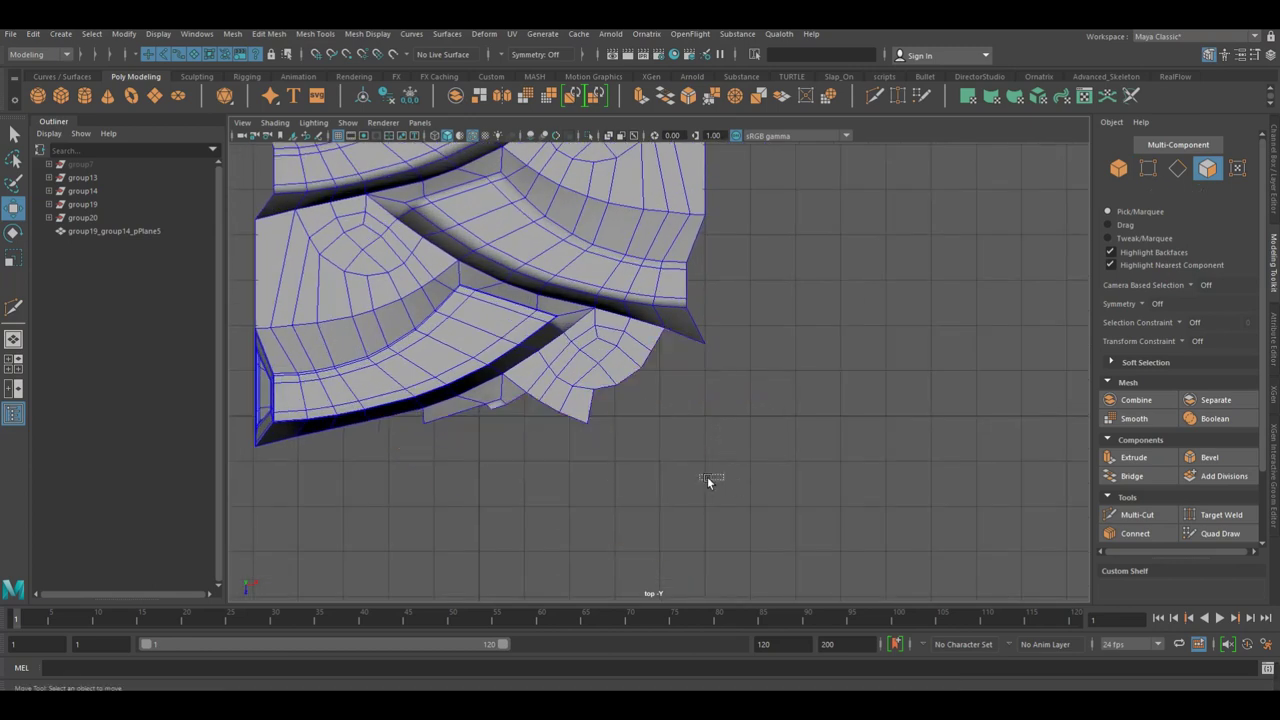
drag(707, 480, 480, 400)
key(Delete)
Delete the leftover triangular and flap faces, then select the whole mesh with F8.
click(527, 375)
key(Delete)
drag(672, 425, 610, 377)
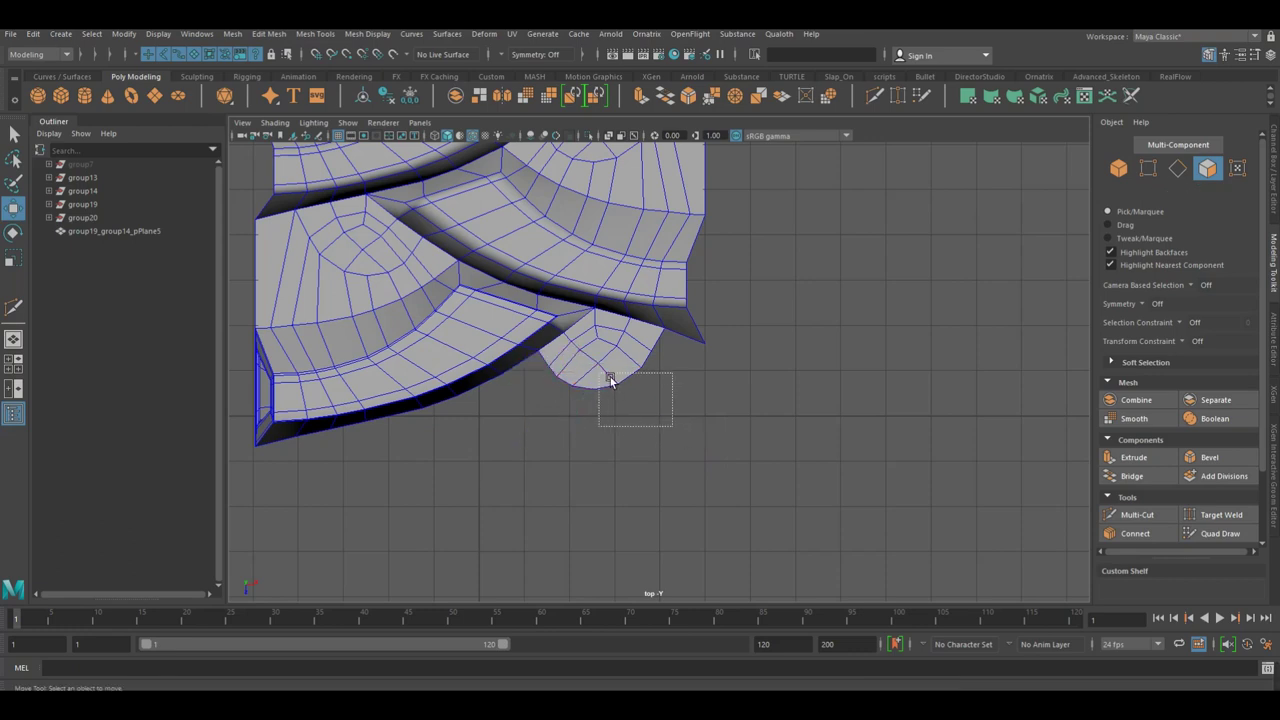
key(Delete)
click(625, 393)
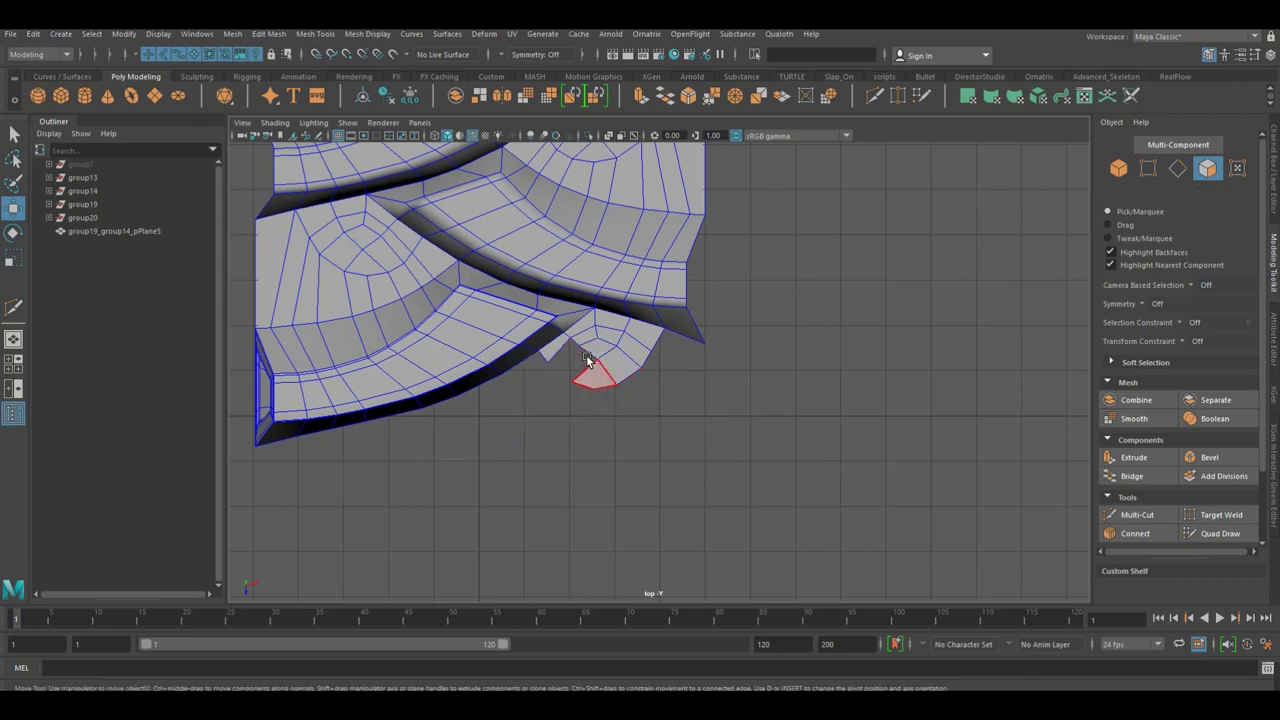
key(Delete)
click(532, 383)
scroll(676, 422, up, 2)
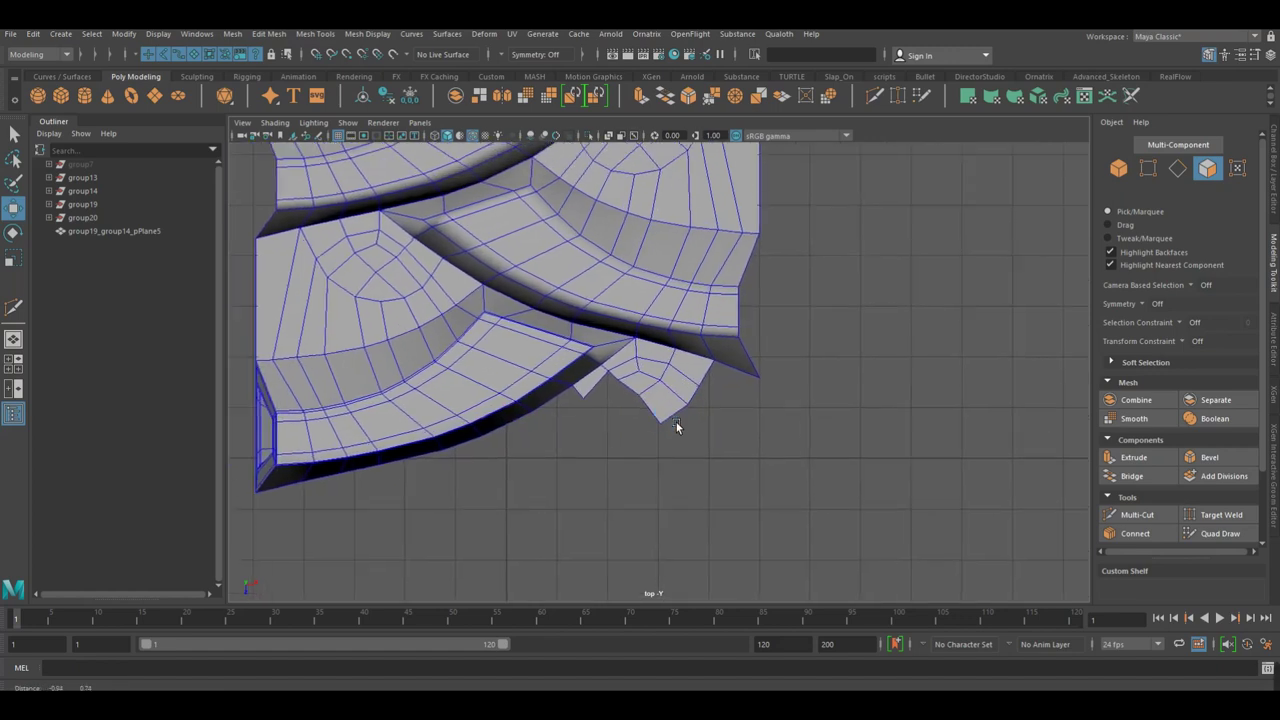
click(757, 480)
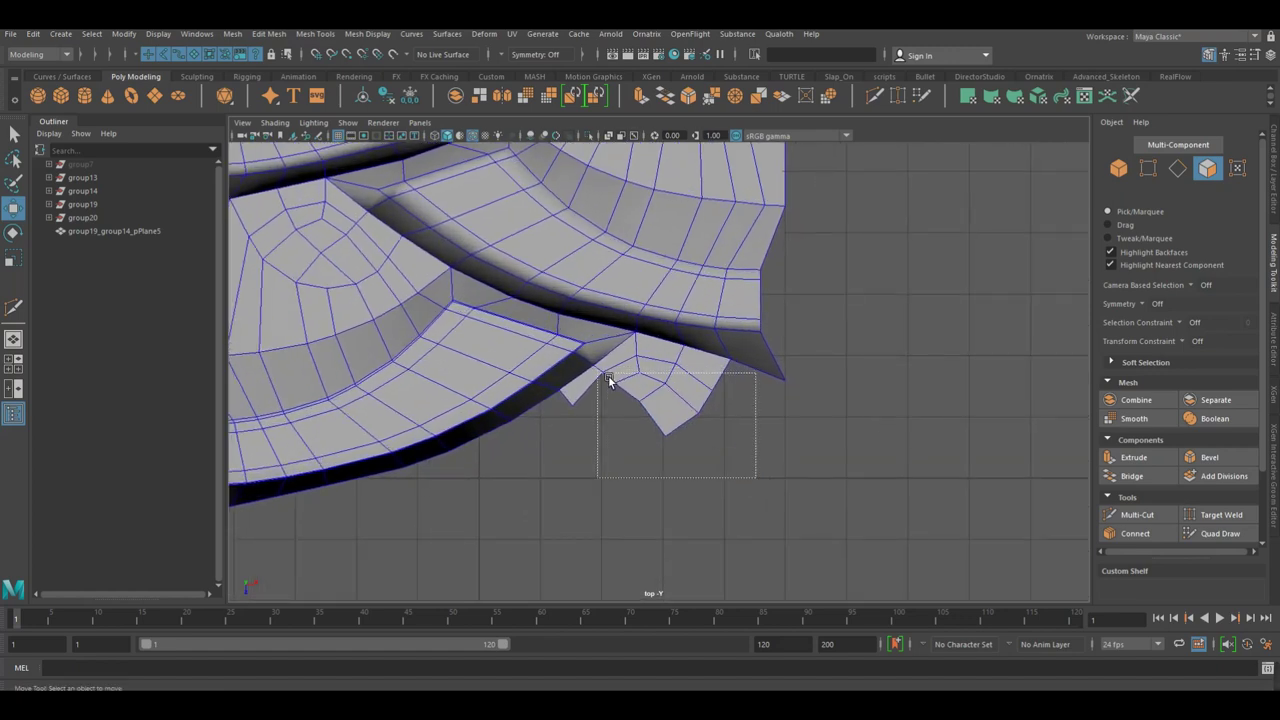
drag(647, 398, 605, 378)
key(Delete)
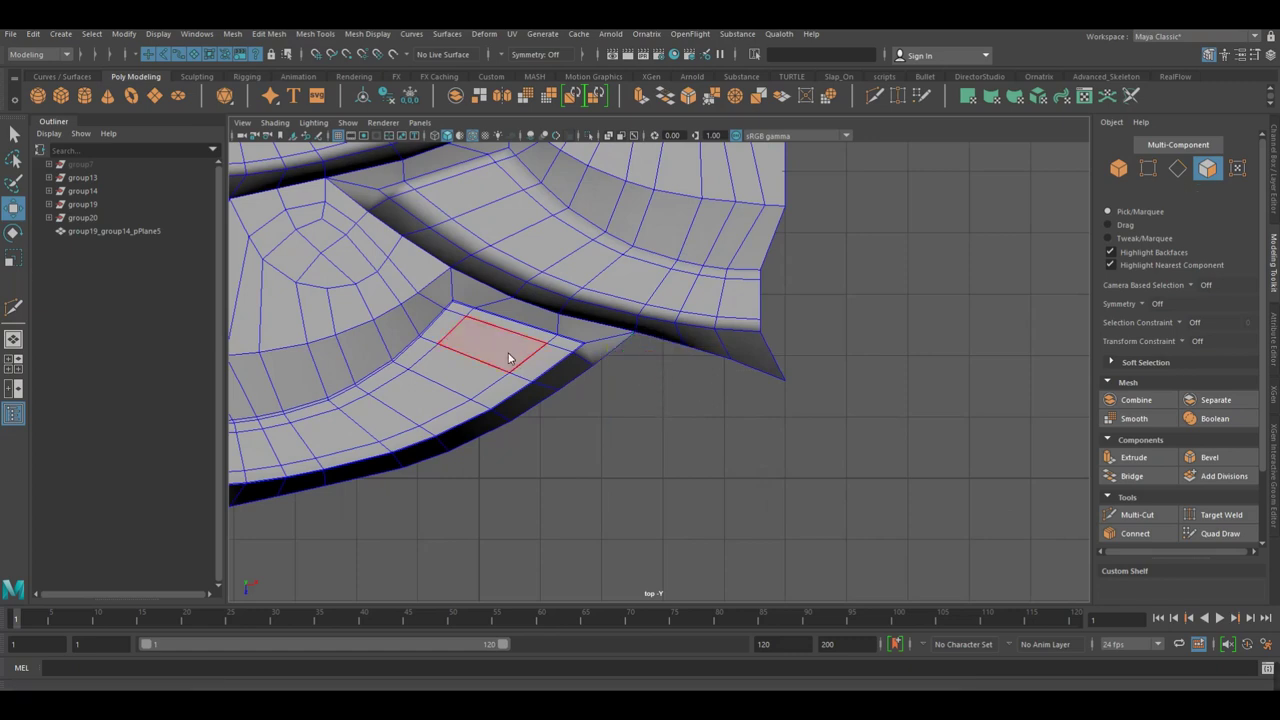
key(F8)
scroll(509, 341, down, 2)
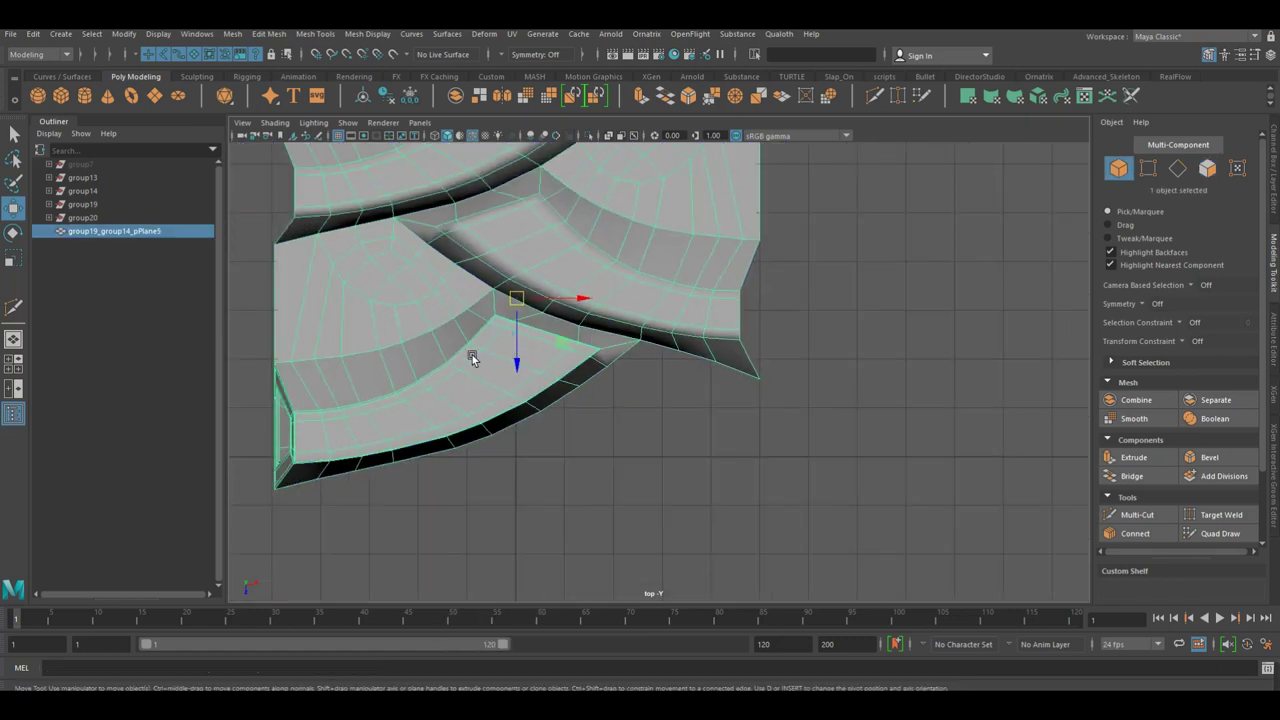
Select the top shingle's 48 faces in face mode and delete them.
click(678, 427)
mouse_move(658, 417)
alt+mouse_down()
mouse_move(624, 436)
mouse_move(525, 317)
mouse_move(543, 302)
alt+mouse_up()
click(525, 317)
right_click(543, 302)
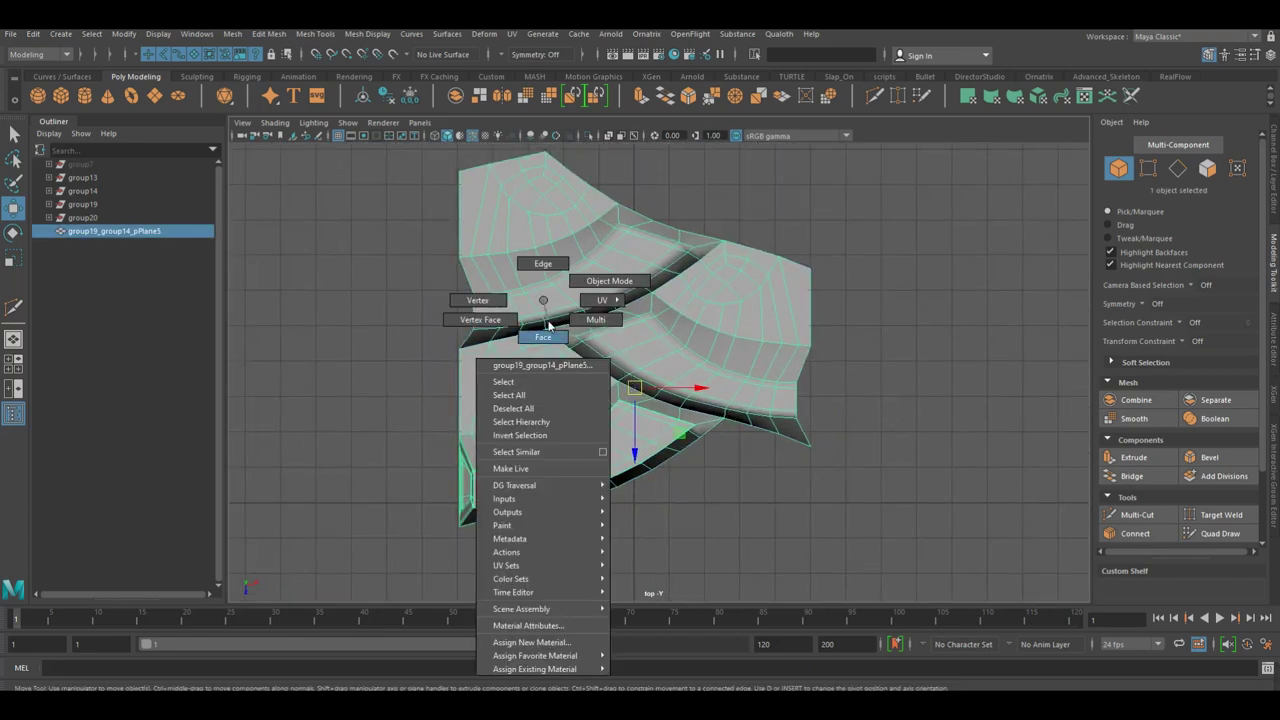
right_drag(543, 302, 574, 374)
drag(517, 223, 697, 376)
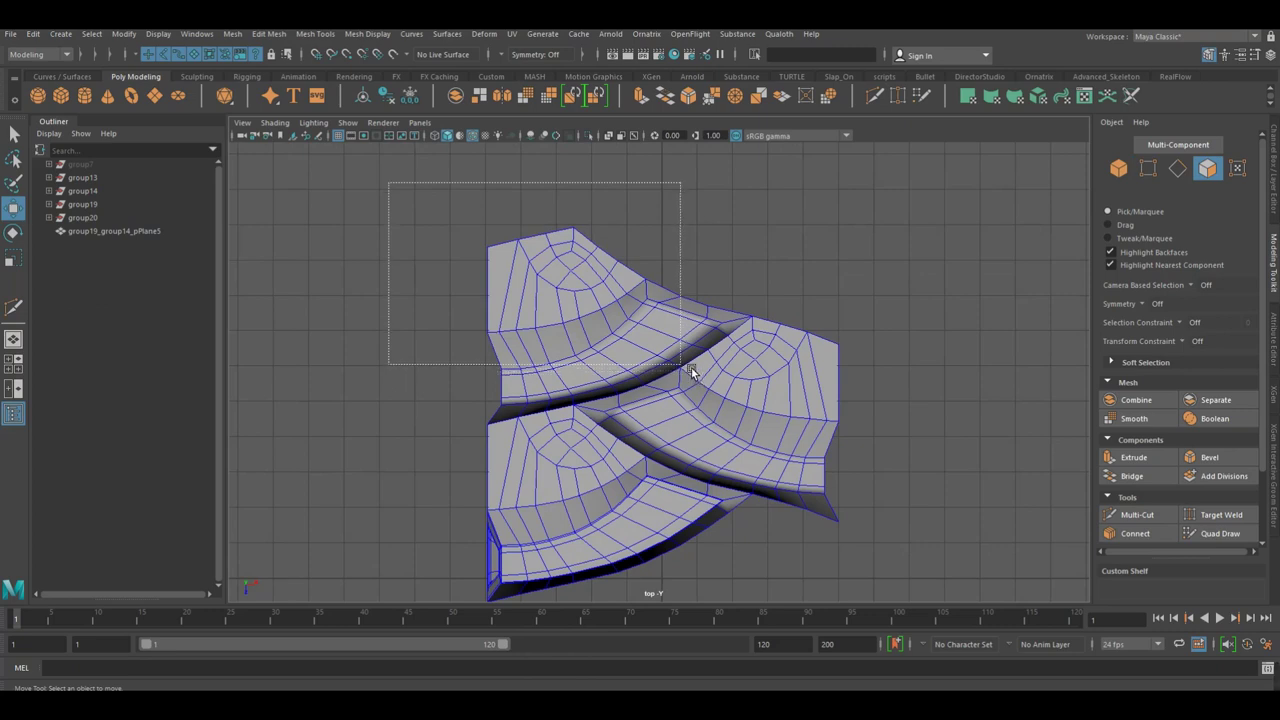
drag(697, 374, 689, 366)
scroll(761, 378, up, 2)
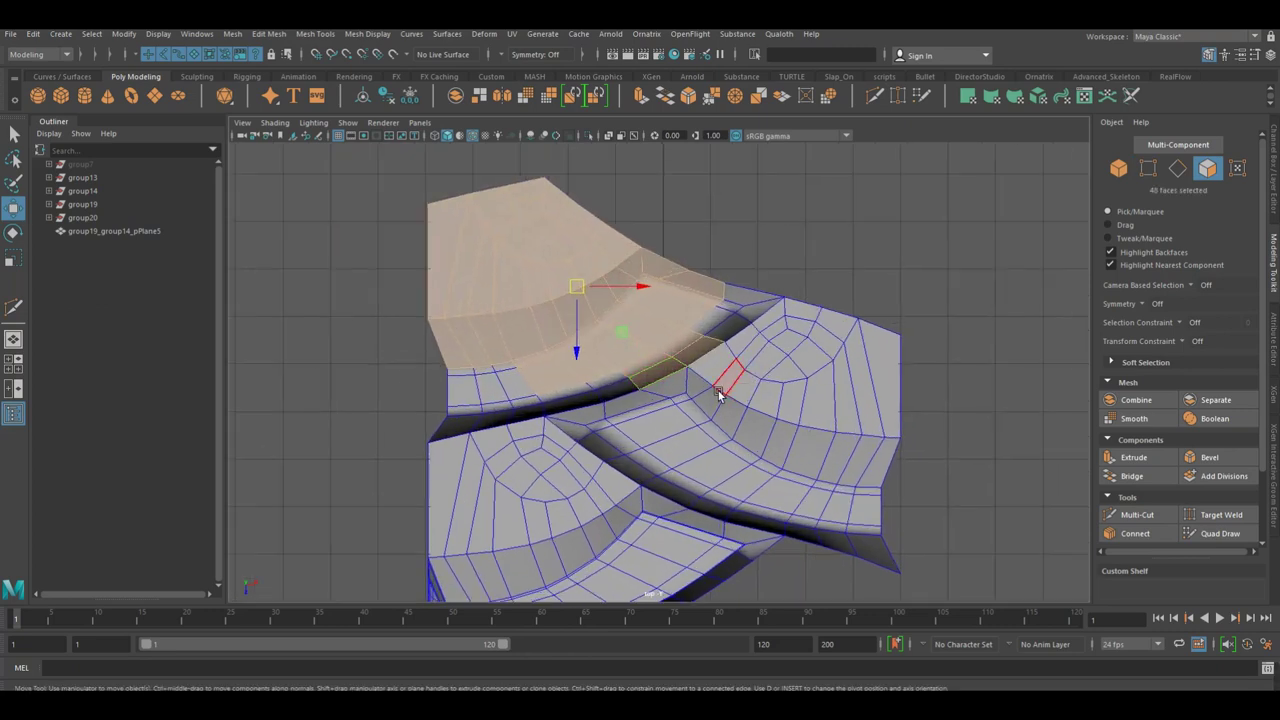
scroll(741, 338, up, 2)
key(Delete)
Delete the small left flap faces, the thin fin, and the dark edge-loop strip.
drag(396, 274, 533, 372)
double_click(588, 362)
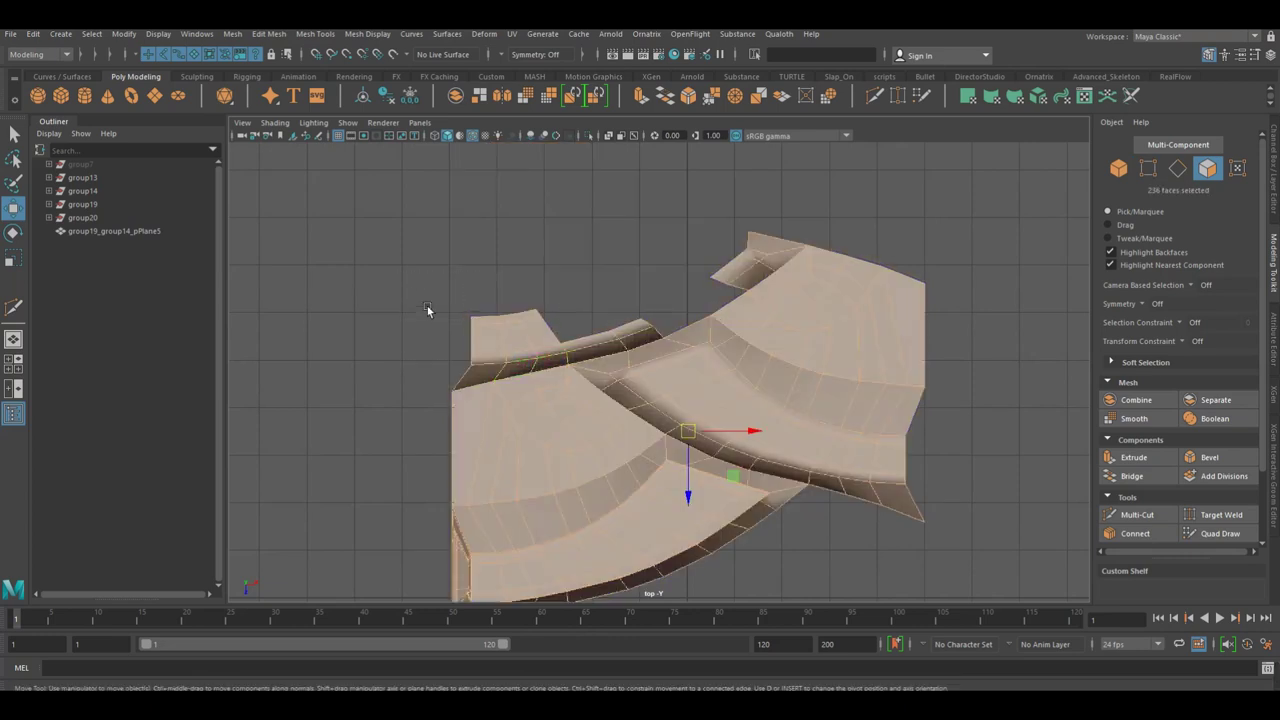
drag(390, 278, 506, 356)
mouse_move(371, 281)
mouse_down()
mouse_move(433, 322)
mouse_move(541, 358)
mouse_up()
click(489, 356)
key(Delete)
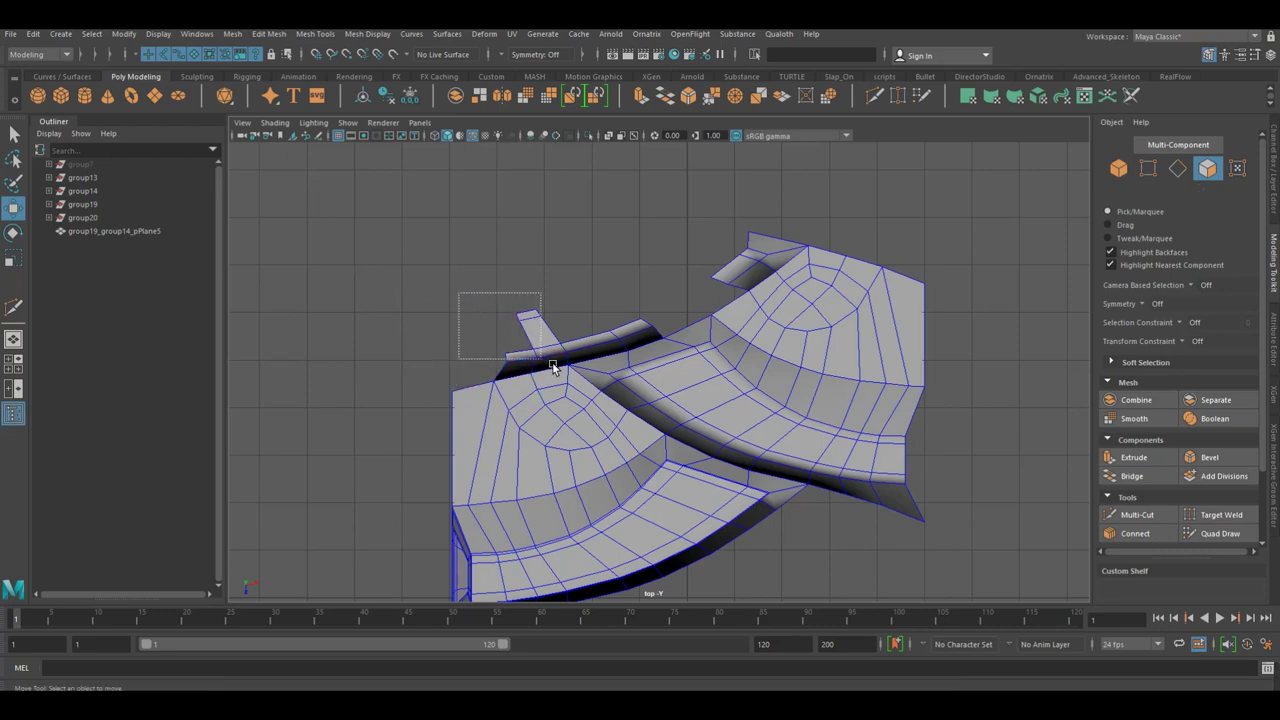
key(Delete)
key(Delete)
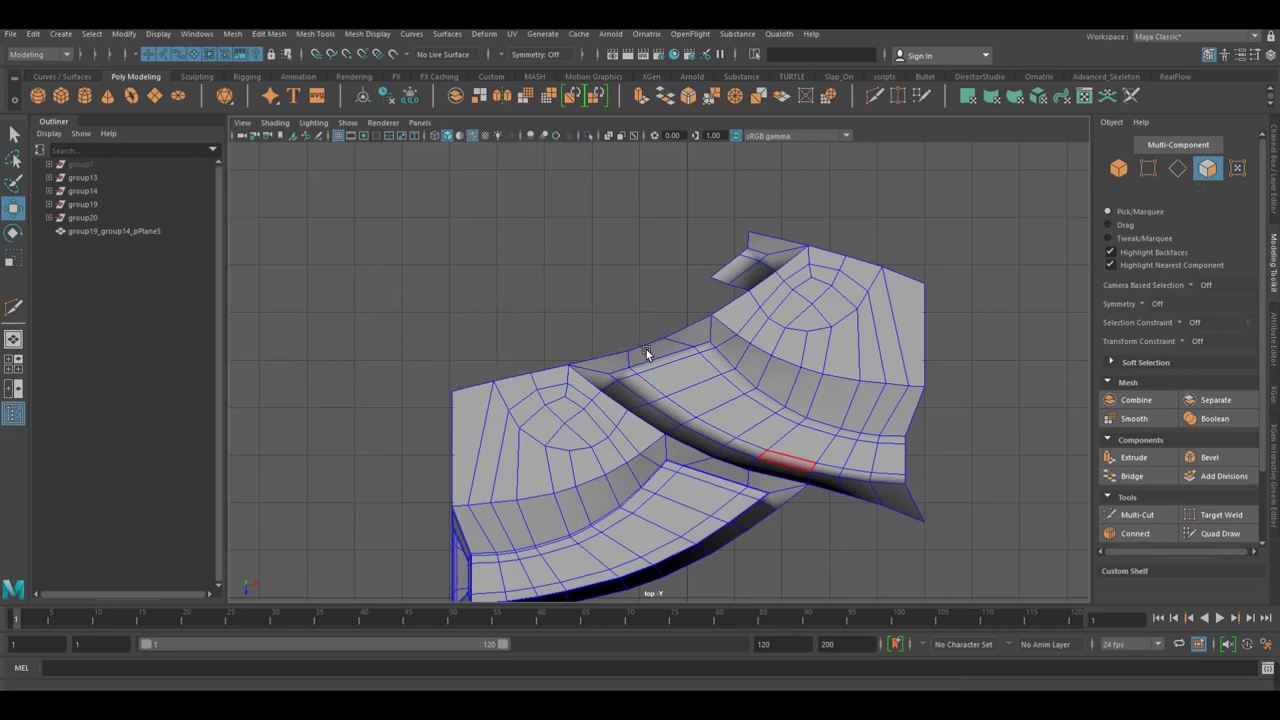
click(600, 378)
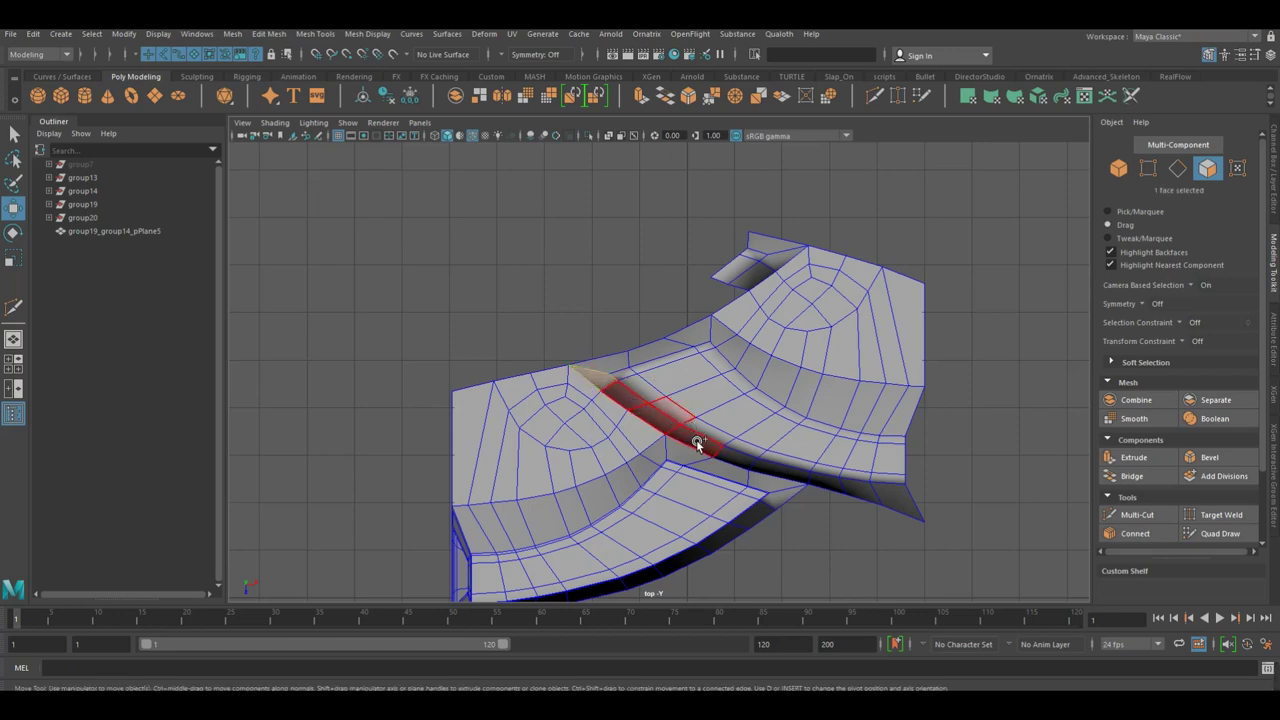
double_click(893, 497)
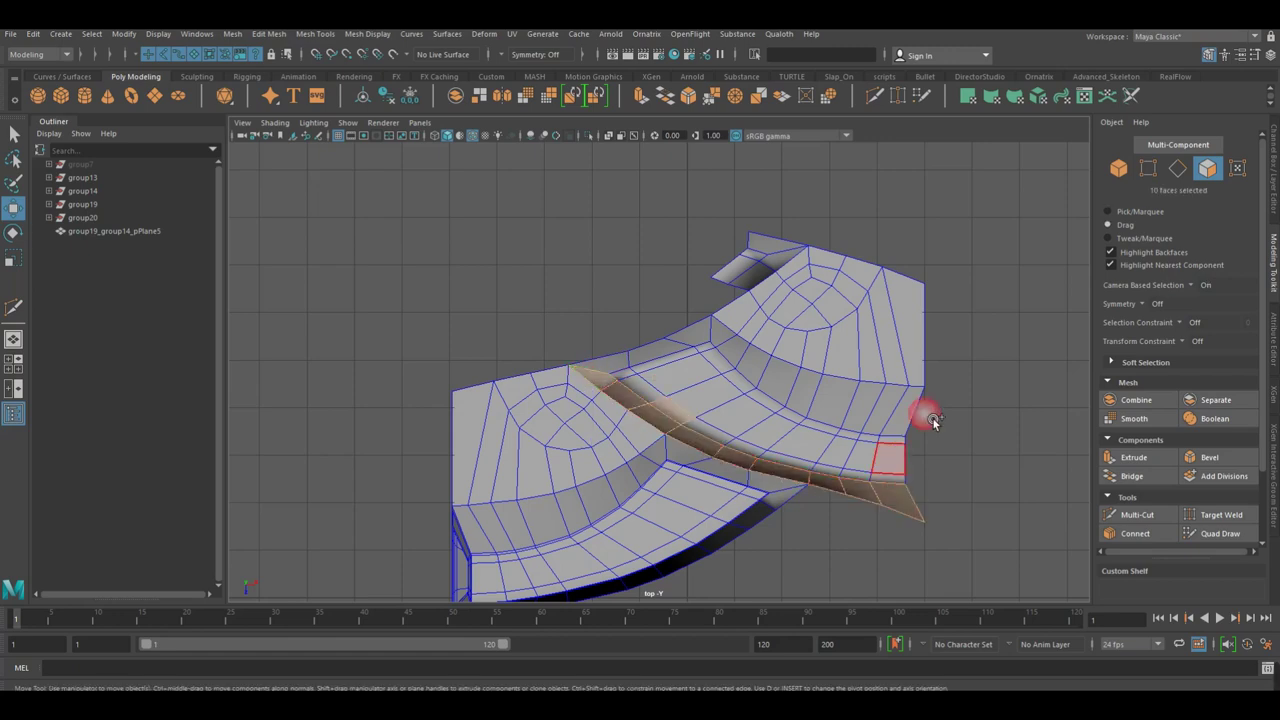
key(Delete)
click(860, 335)
key(ctrl+shift+a)
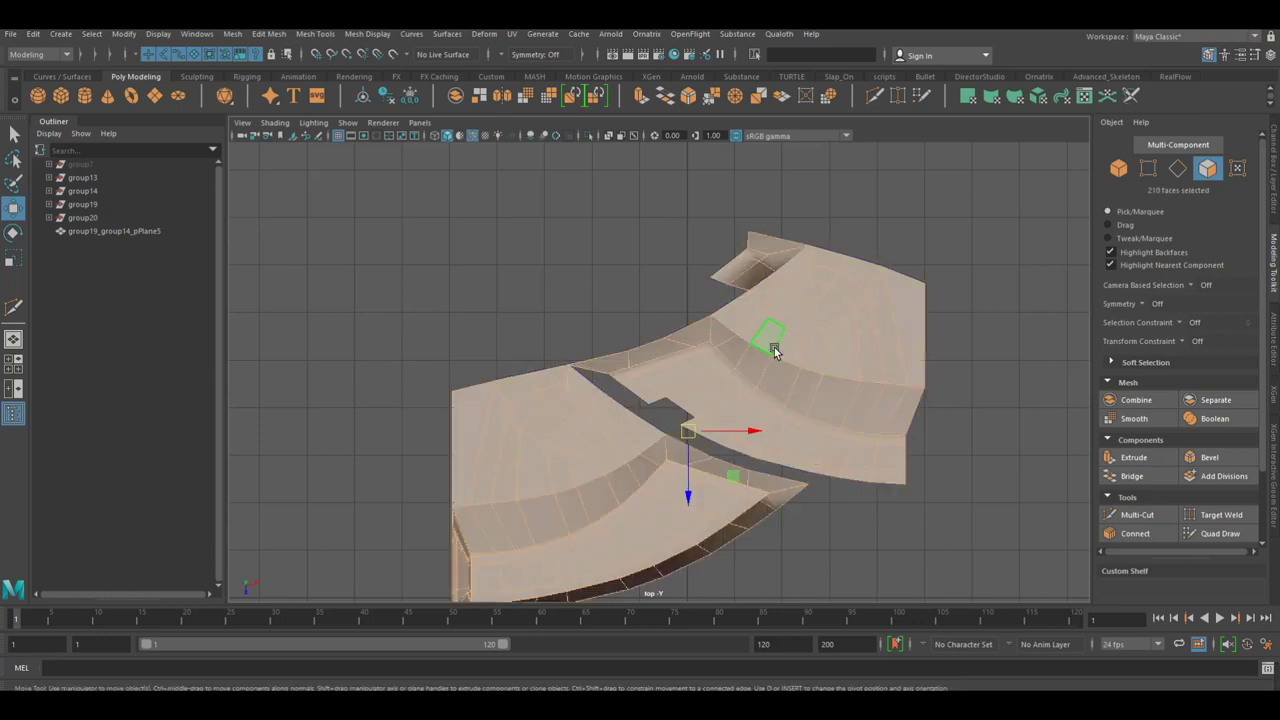
Delete the upper mesh piece and select the single remaining shingle tile.
click(613, 368)
double_click(735, 362)
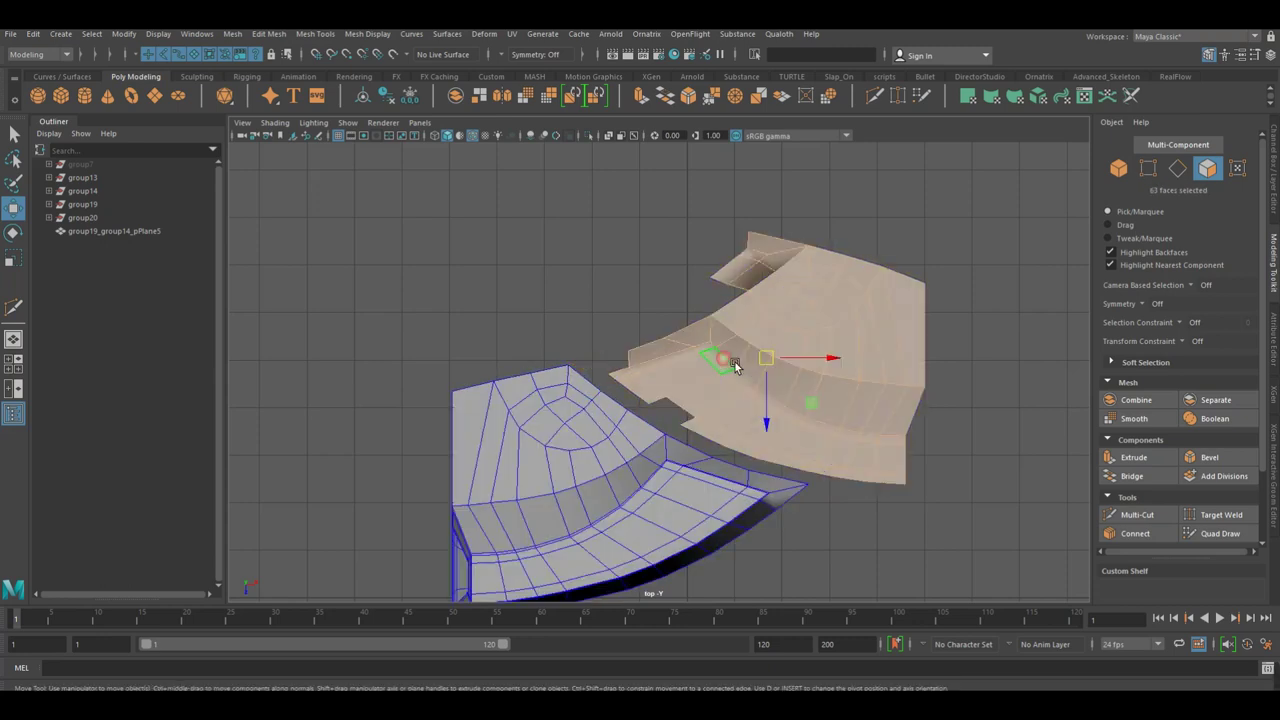
key(Delete)
right_drag(484, 347, 549, 339)
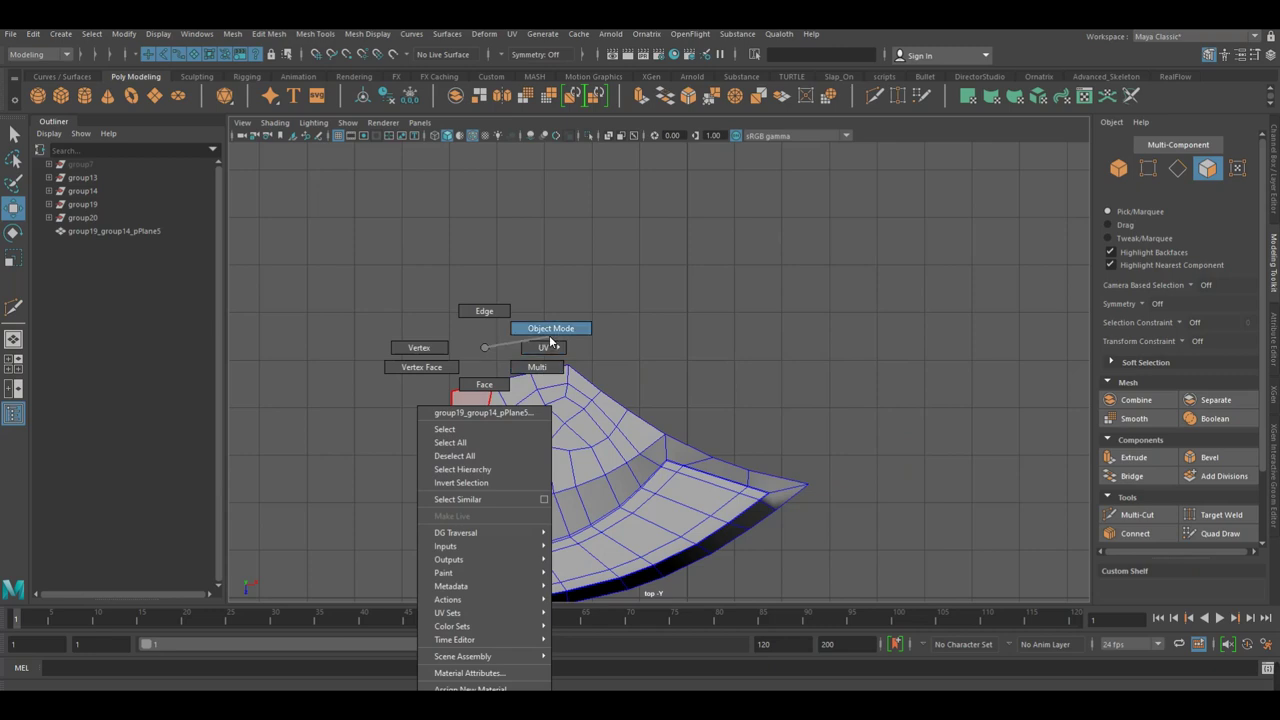
alt+drag(633, 362, 590, 342)
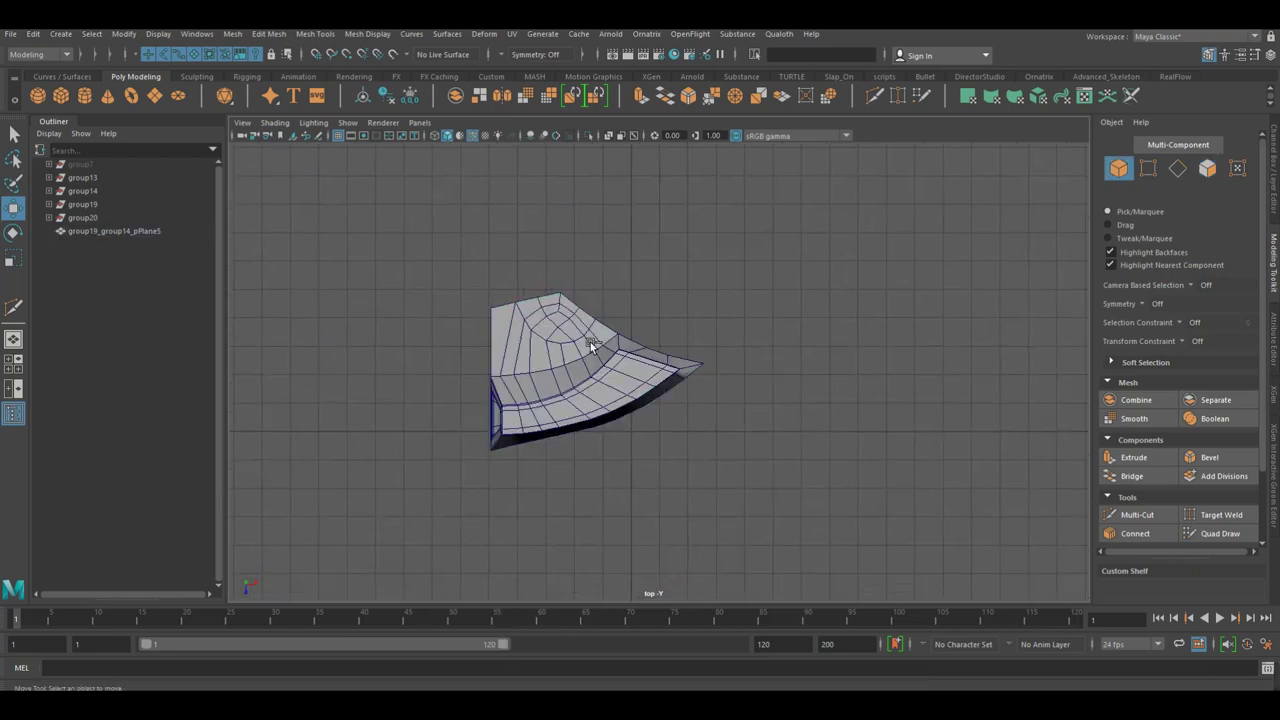
click(570, 340)
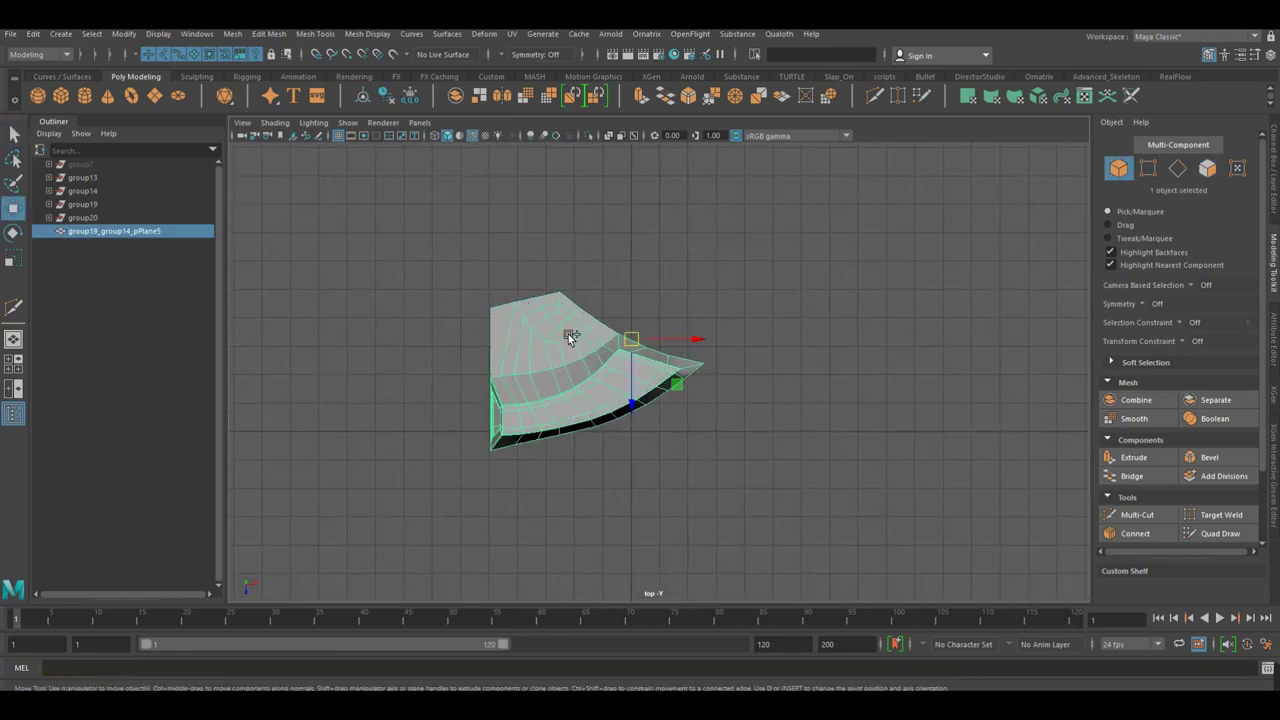
key(ctrl+g)
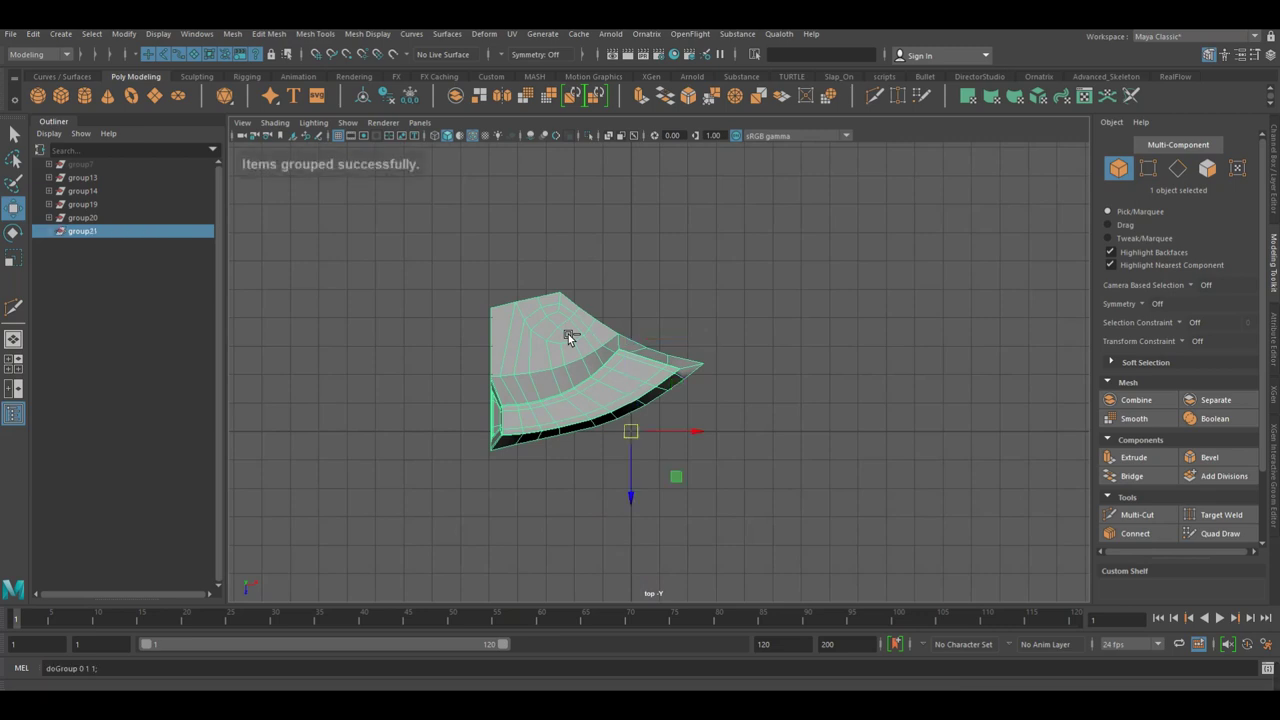
key(ctrl+z)
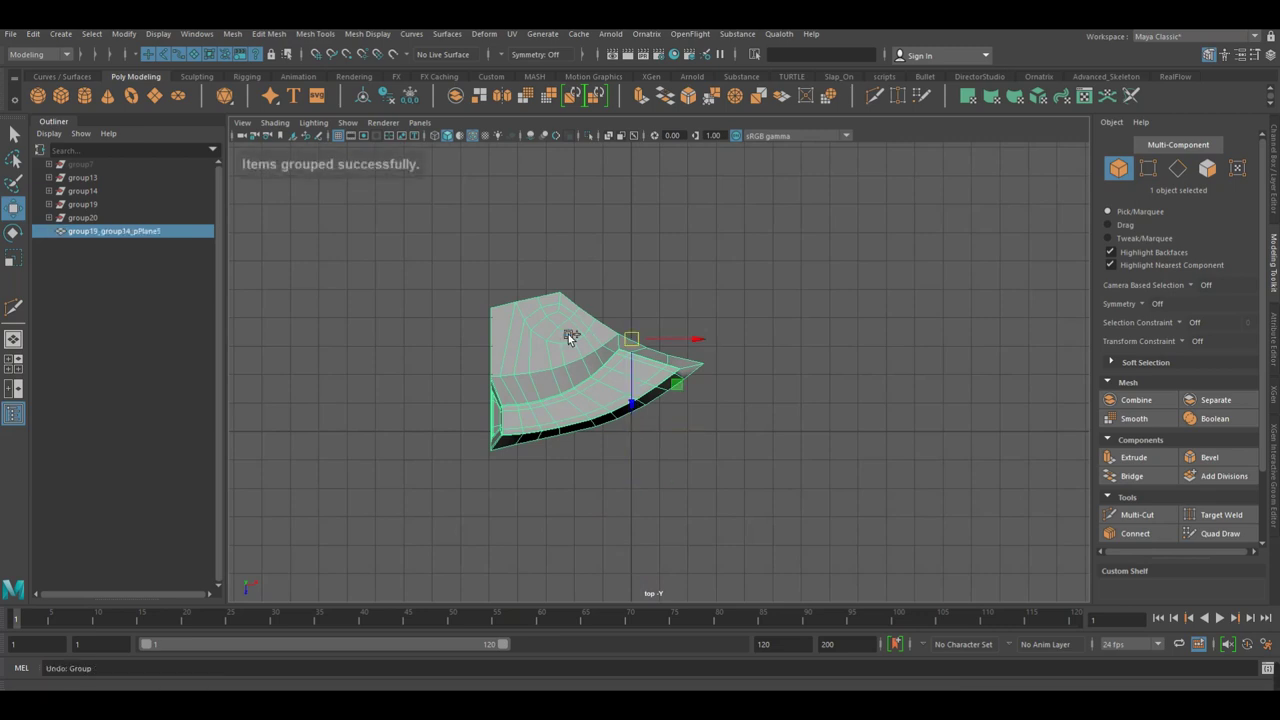
Make a mirrored duplicate, move it up, and point-snap its corner pivot onto the original tile.
key(ctrl+shift+d)
key(a)
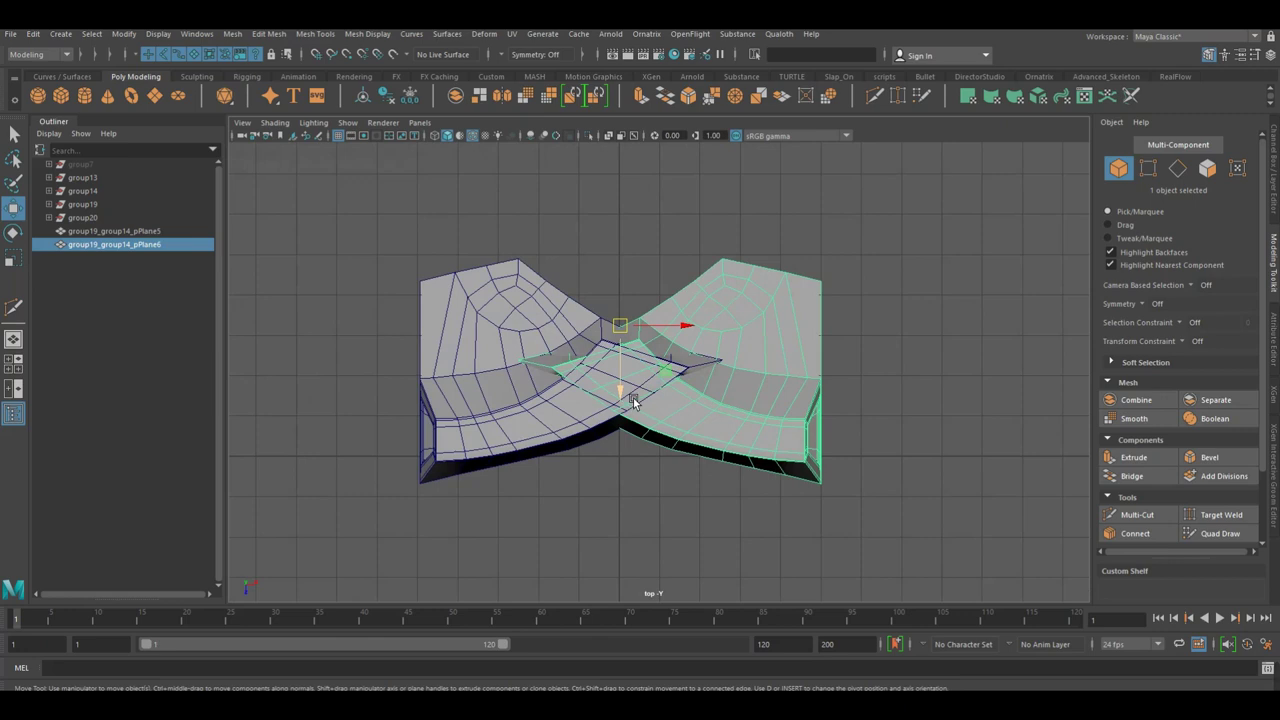
drag(633, 398, 645, 275)
alt+right_drag(565, 336, 732, 318)
mouse_move(732, 323)
alt+mouse_down()
mouse_move(680, 368)
mouse_move(639, 316)
mouse_move(615, 250)
mouse_move(621, 497)
mouse_move(519, 422)
mouse_move(650, 415)
alt+mouse_up()
key(d)
click(492, 400)
key(v)
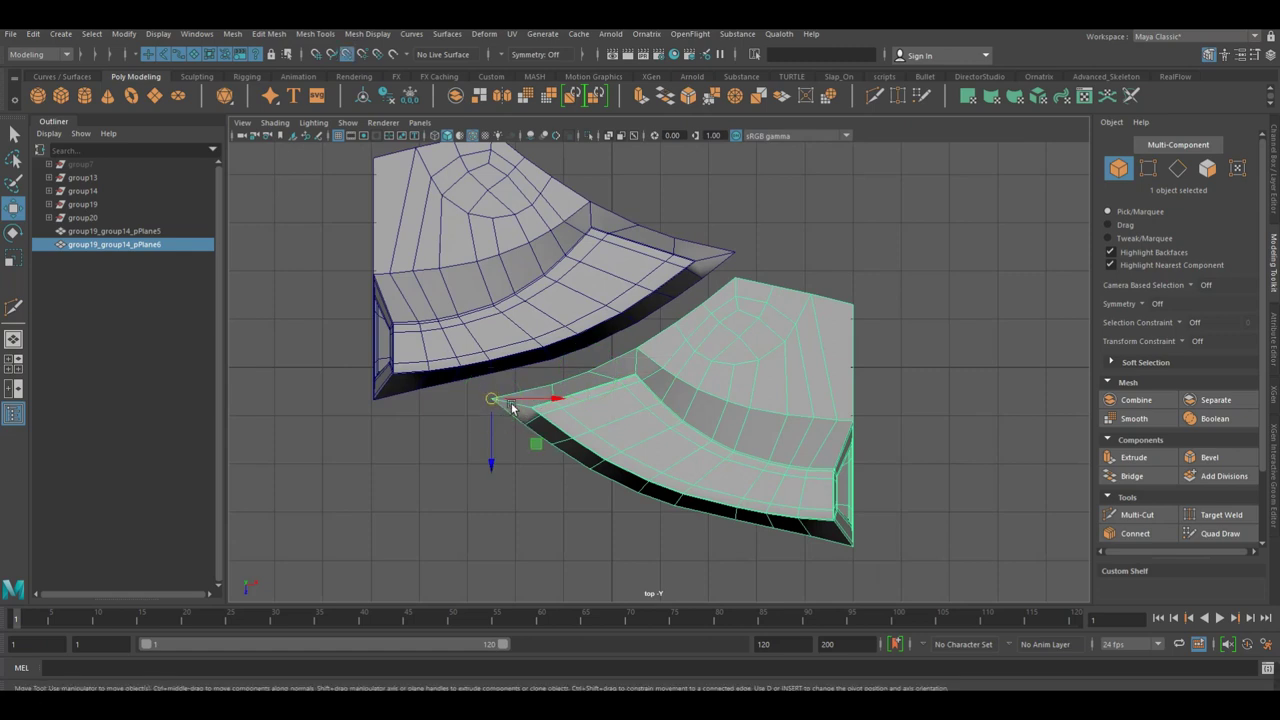
drag(504, 401, 503, 384)
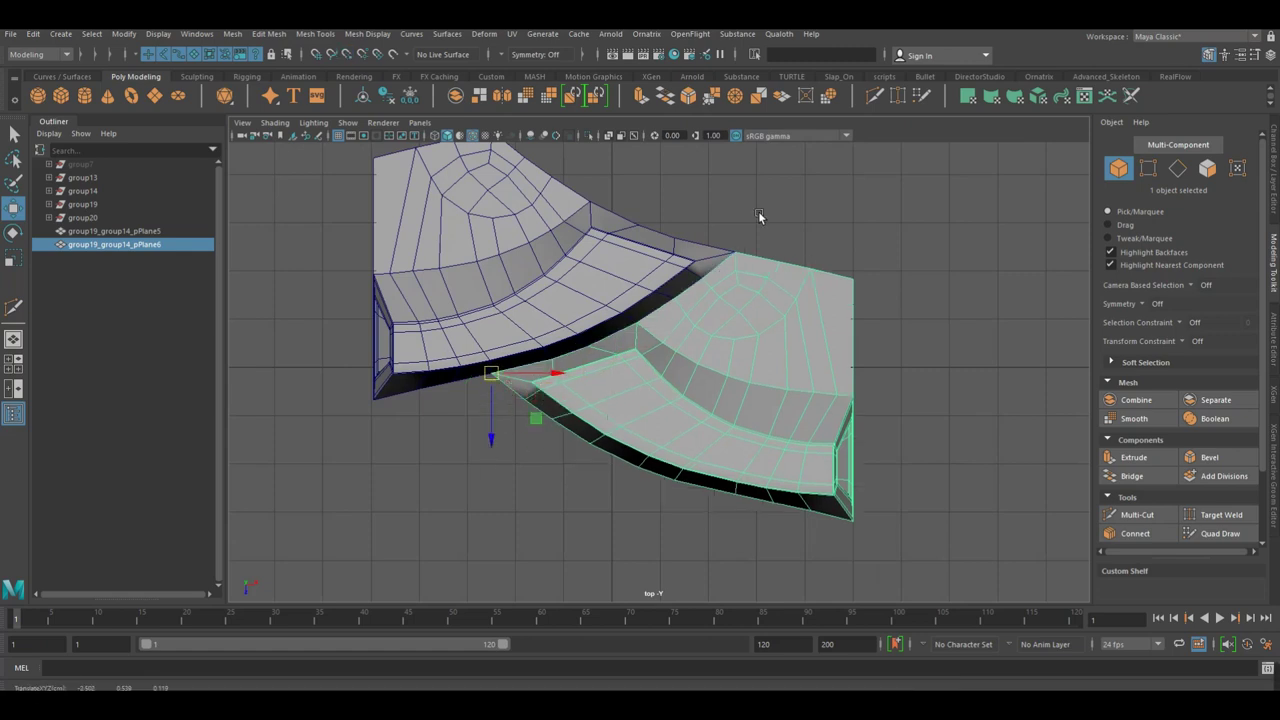
Save the scene and select both tiles in the perspective view.
click(832, 233)
scroll(694, 249, down, 3)
key(q)
key(ctrl+s)
key(w)
scroll(777, 366, up, 3)
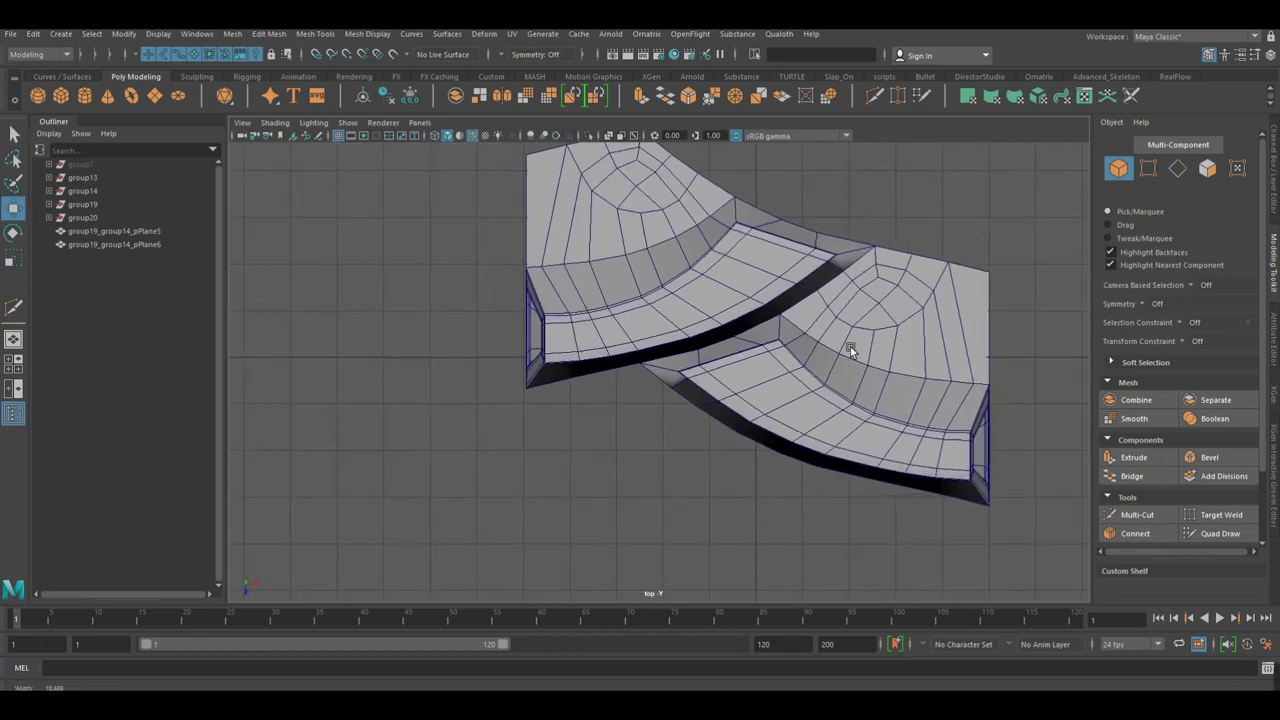
scroll(707, 329, up, 3)
click(707, 329)
shift+click(742, 361)
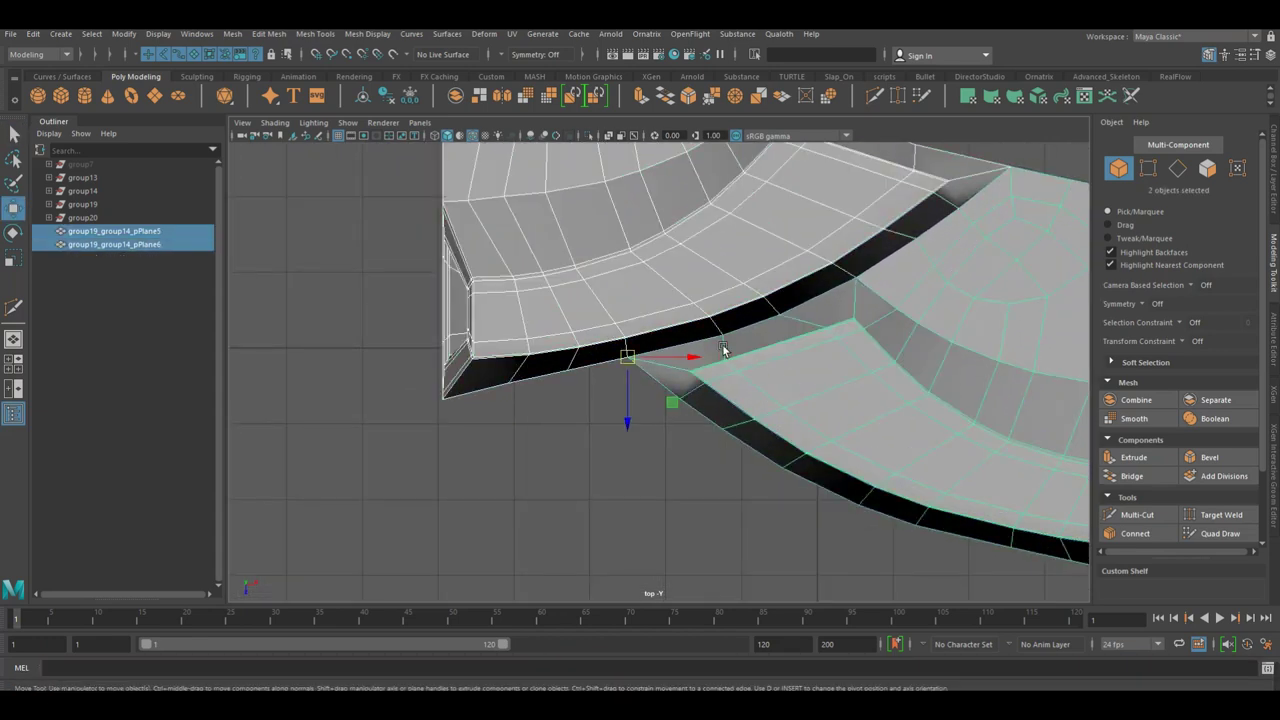
key(space)
drag(713, 345, 710, 305)
mouse_move(665, 349)
alt+mouse_down()
mouse_move(892, 336)
mouse_move(797, 429)
mouse_move(623, 494)
mouse_move(486, 400)
mouse_move(640, 423)
mouse_move(651, 403)
mouse_move(786, 420)
mouse_move(498, 422)
mouse_move(692, 440)
mouse_move(612, 461)
mouse_move(654, 507)
mouse_move(588, 461)
alt+mouse_up()
Combine the two tiles into one mesh and merge the first seam vertices.
key(space)
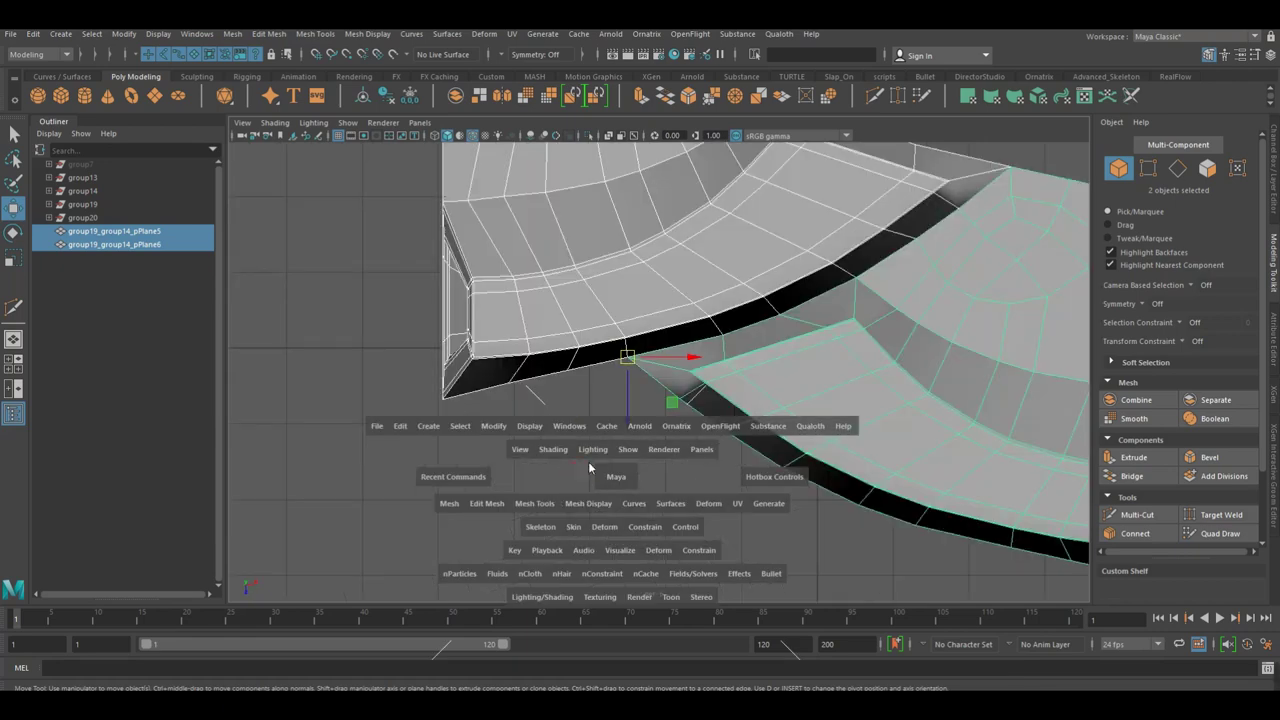
click(477, 98)
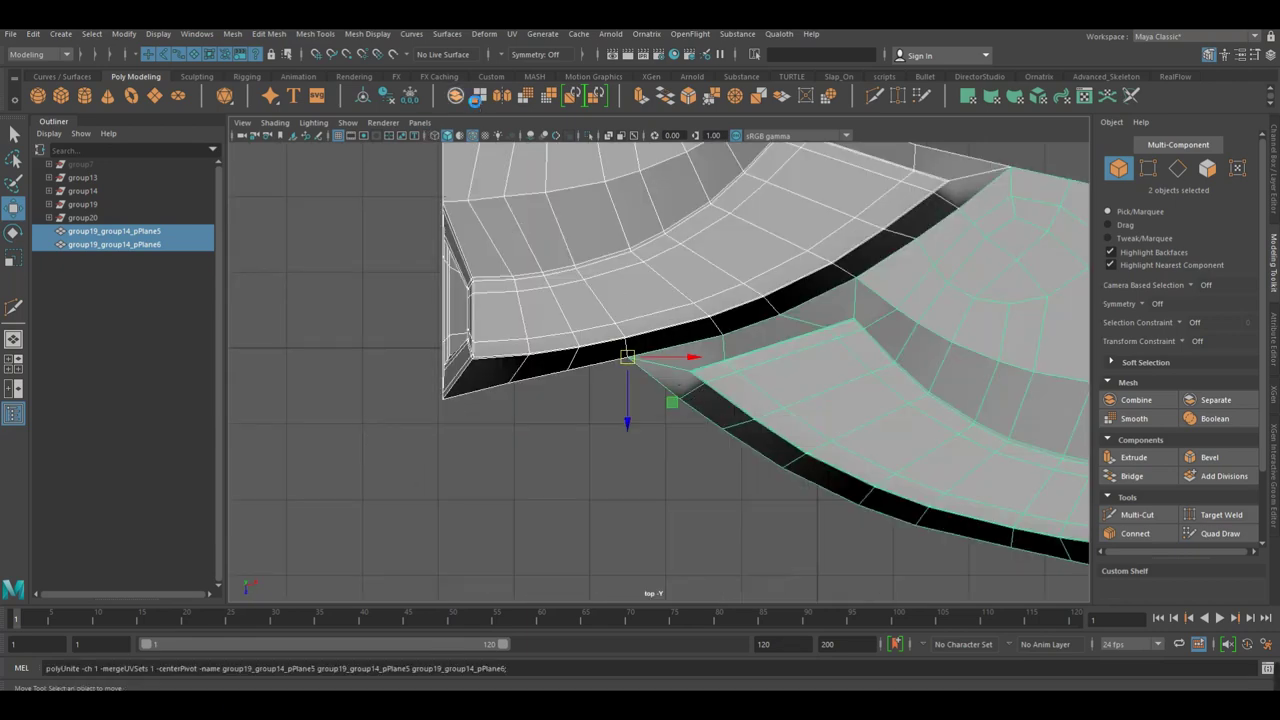
scroll(678, 302, up, 3)
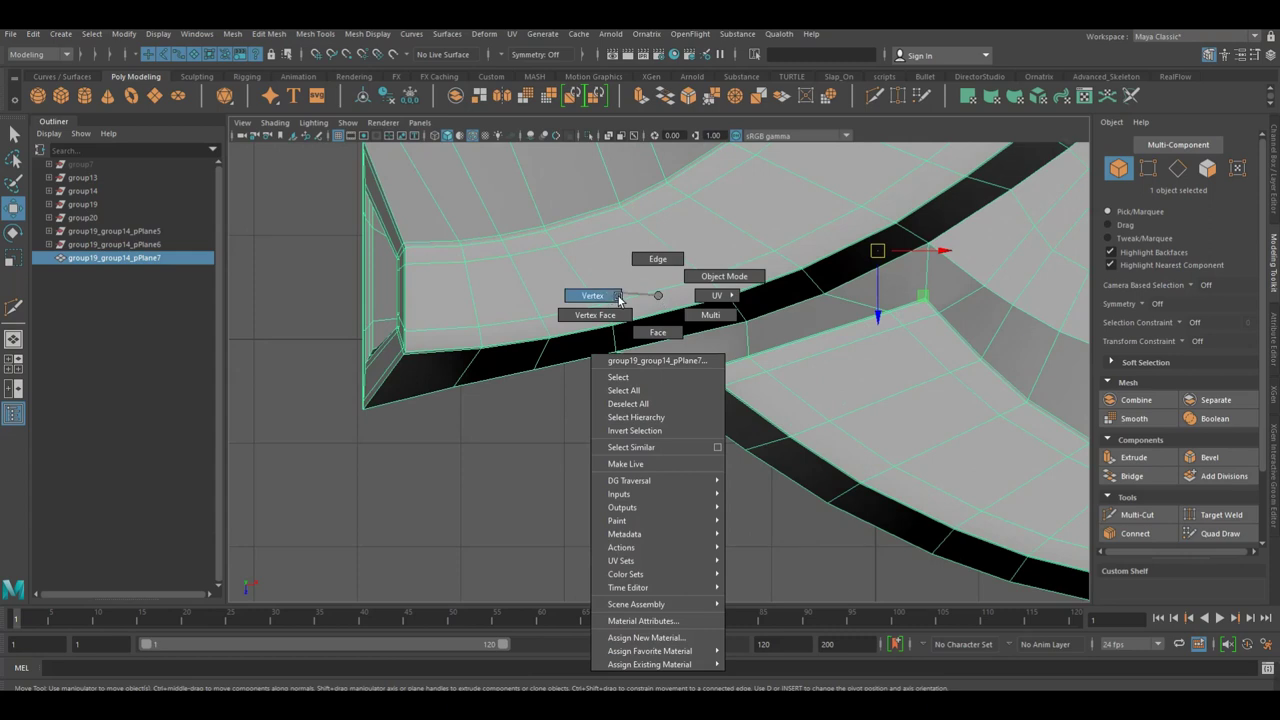
right_drag(658, 295, 586, 294)
alt+middle_drag(586, 294, 483, 301)
click(493, 339)
shift+click(643, 306)
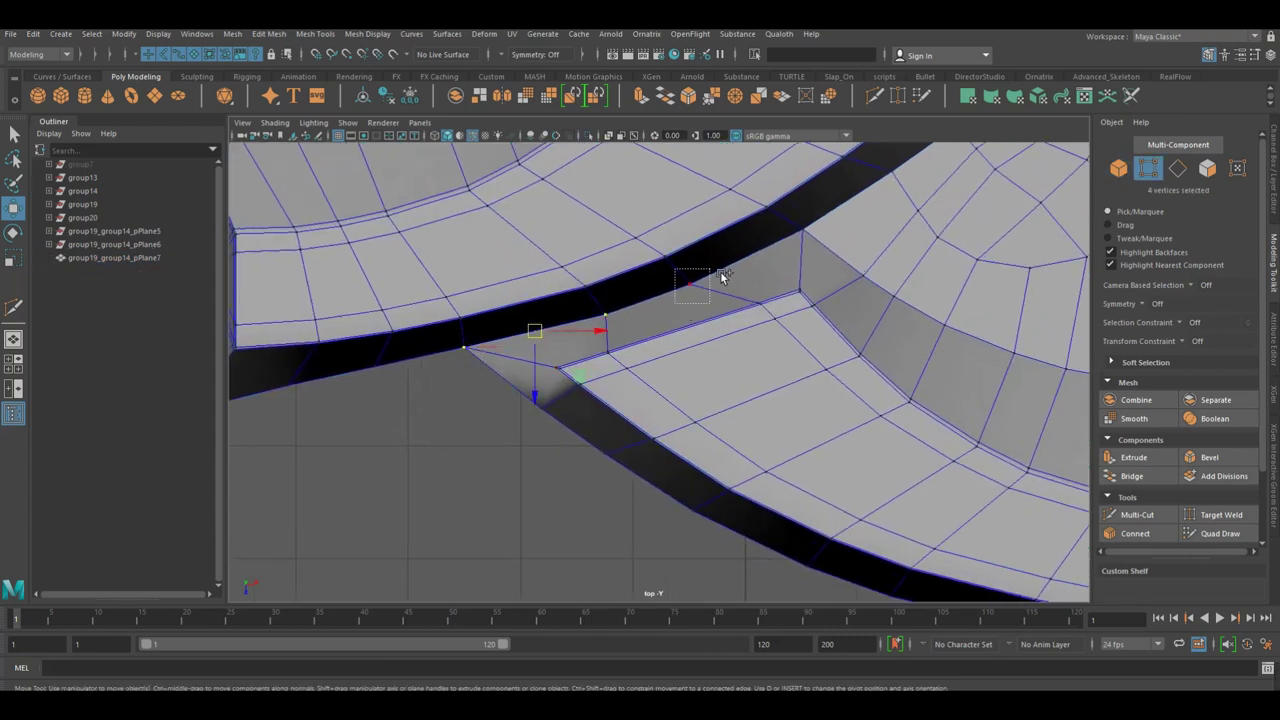
alt+middle_drag(590, 345, 640, 337)
shift+drag(637, 330, 679, 303)
shift+right_drag(618, 340, 686, 288)
Check the merged mesh in wireframe, shaded, and smooth-preview displays.
scroll(690, 340, down, 3)
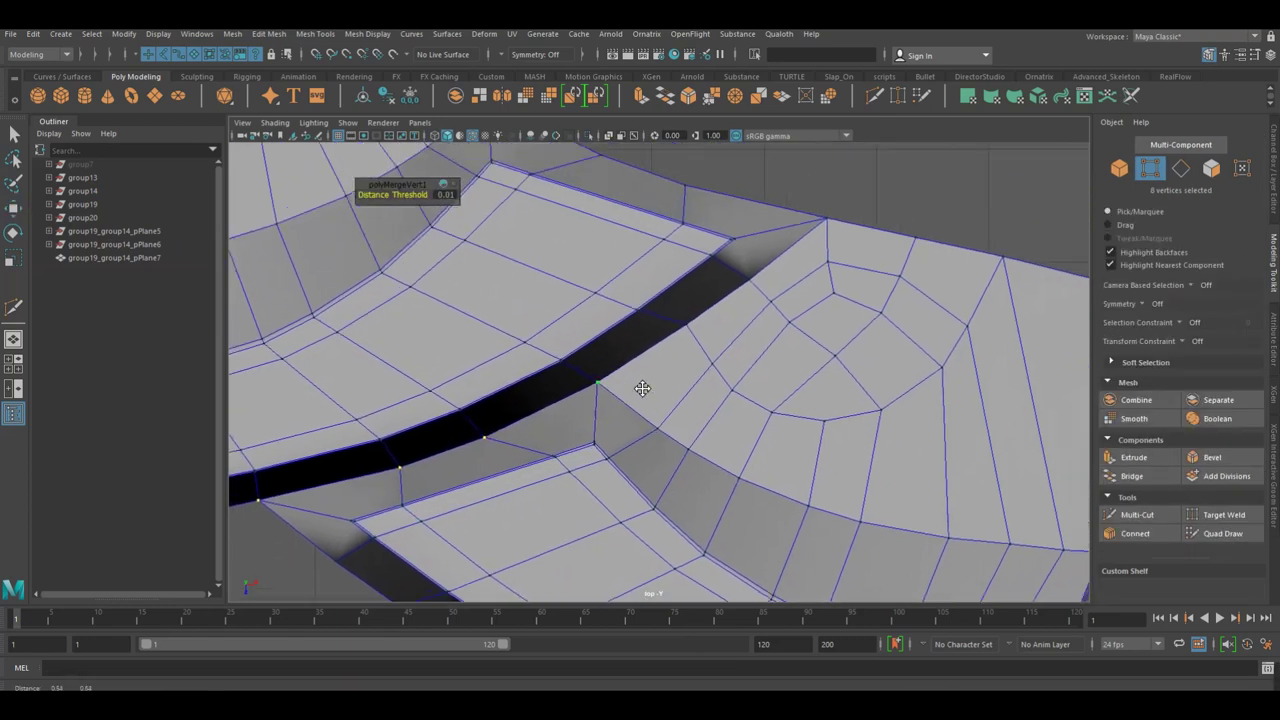
scroll(660, 370, down, 2)
key(4)
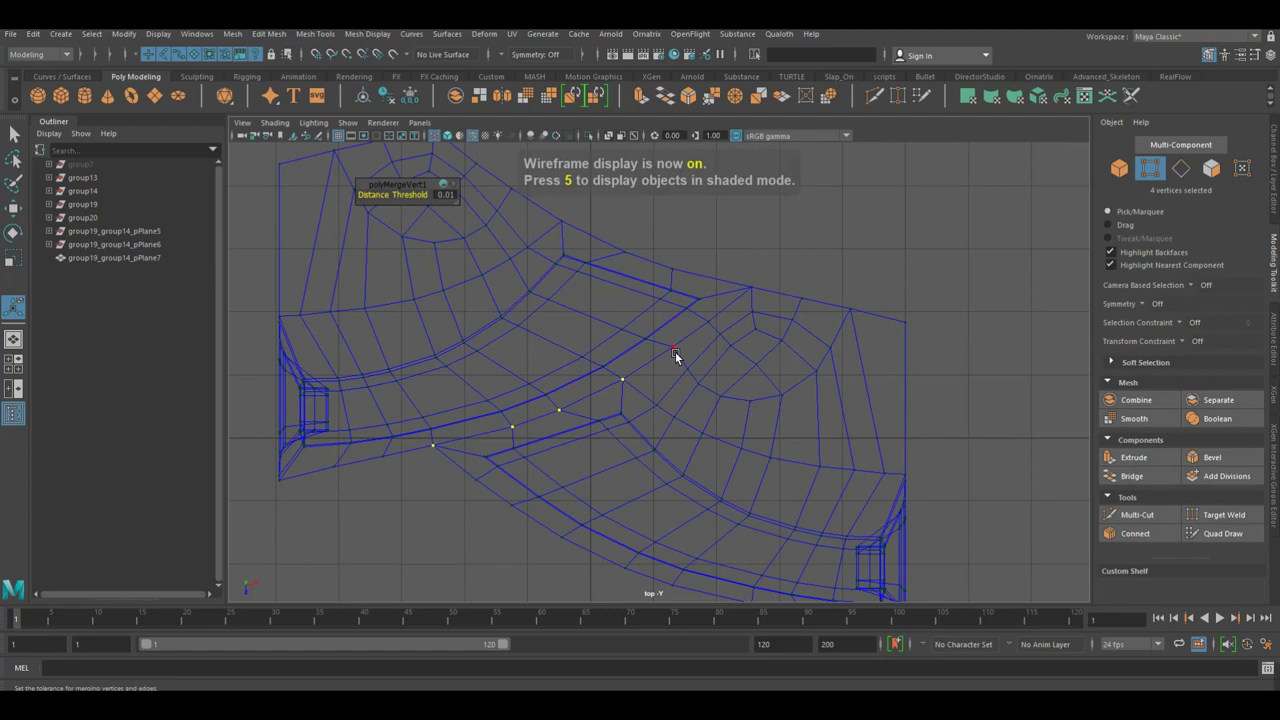
key(5)
key(3)
scroll(806, 349, up, 2)
scroll(707, 365, up, 2)
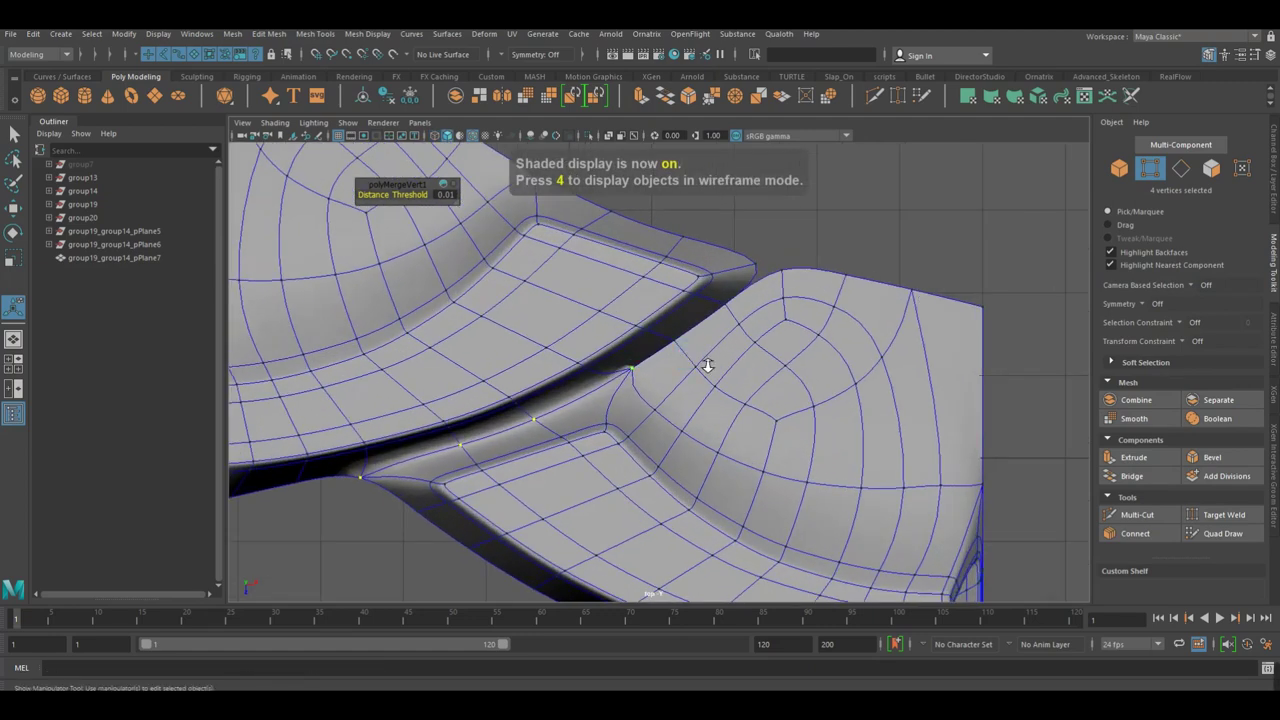
scroll(720, 340, up, 2)
key(1)
scroll(623, 409, up, 2)
scroll(895, 345, up, 2)
Merge the remaining seam vertex pairs and check the join in smooth preview.
click(661, 388)
shift+click(738, 337)
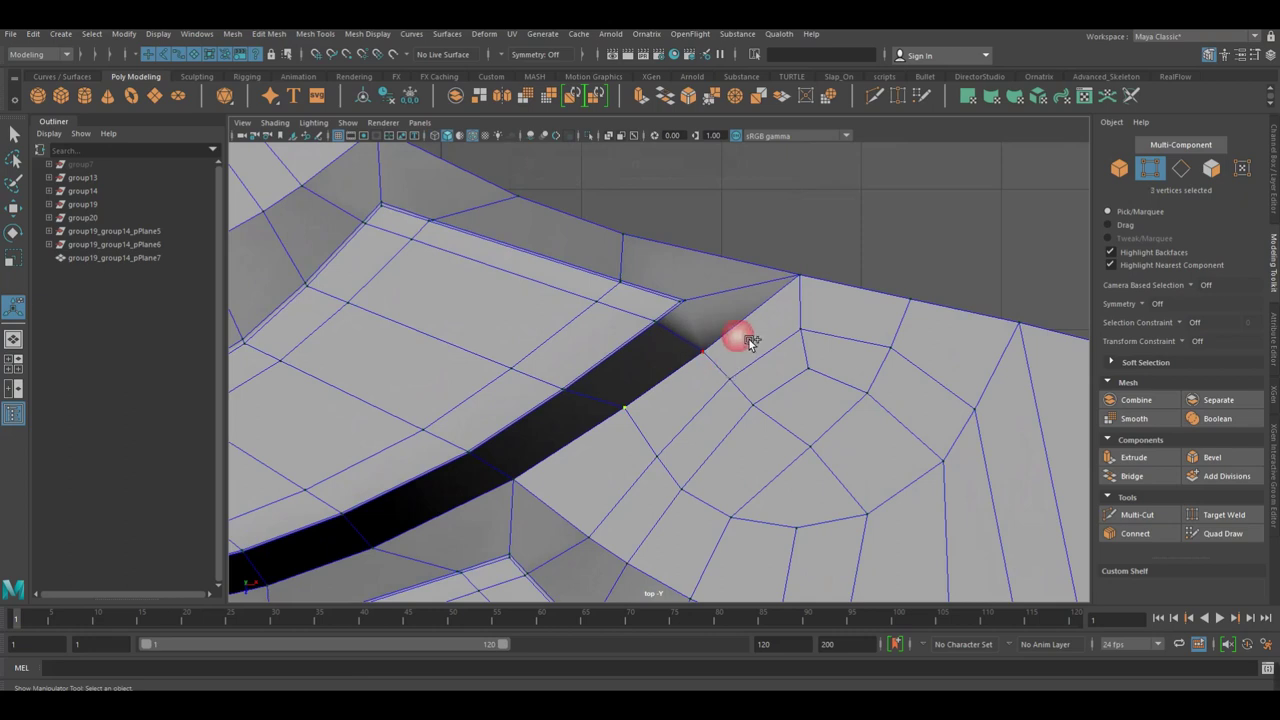
click(695, 367)
shift+right_drag(739, 289, 785, 228)
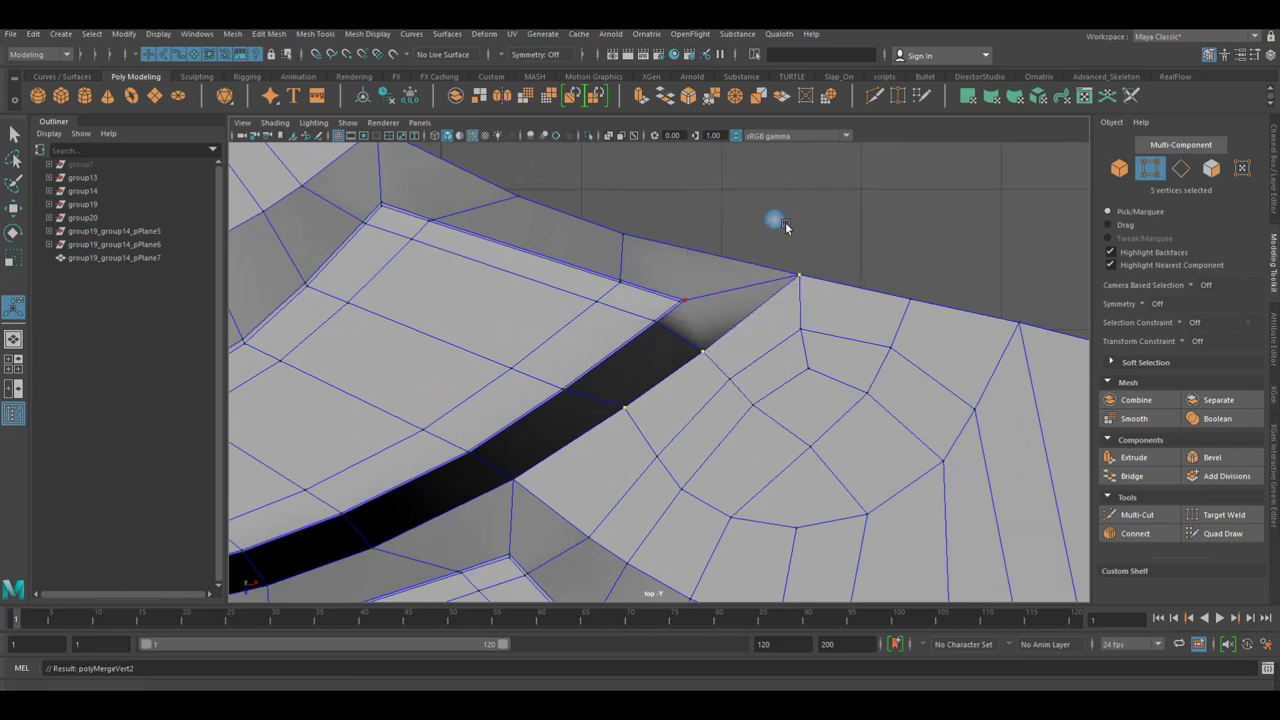
right_drag(680, 285, 720, 252)
key(3)
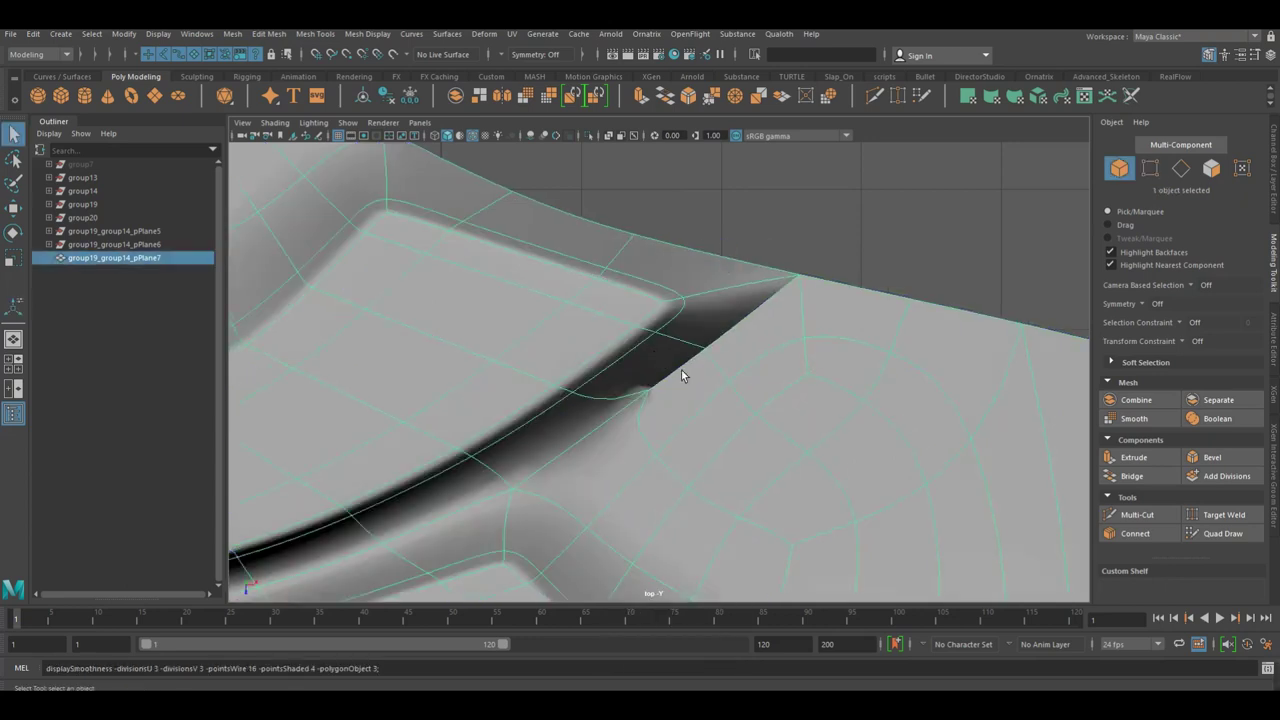
key(1)
right_drag(695, 355, 669, 329)
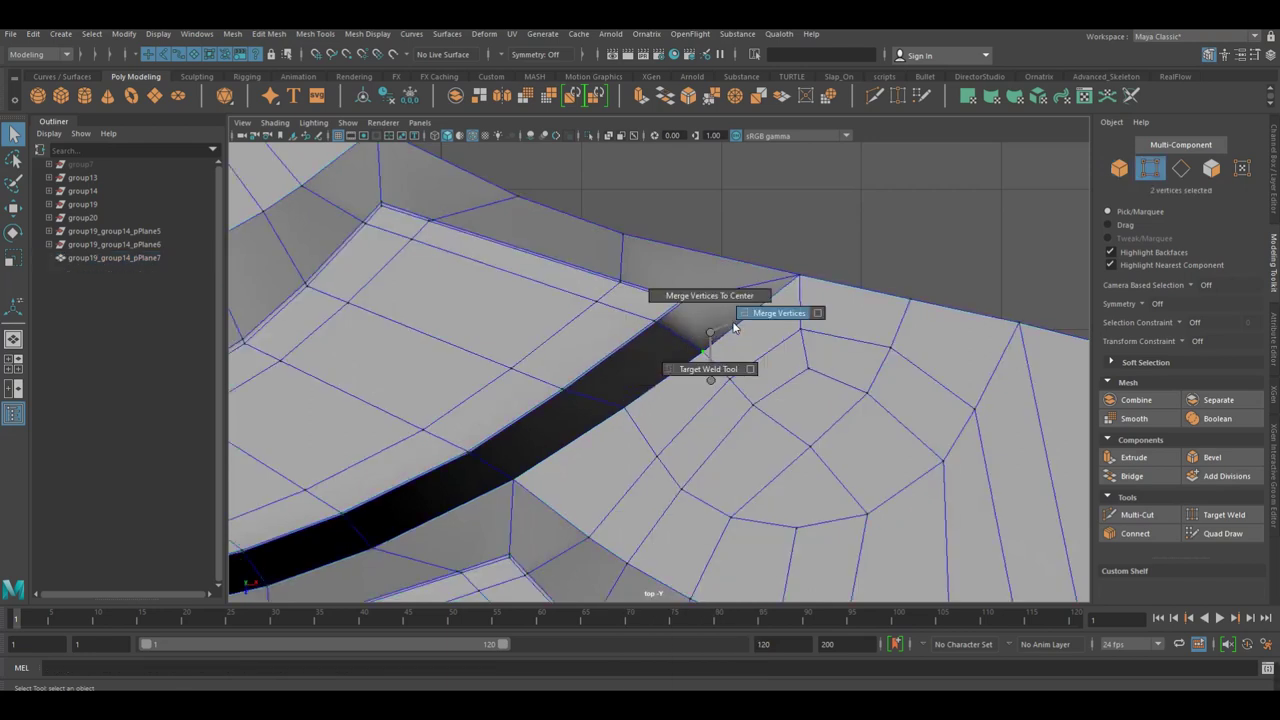
shift+right_drag(716, 376, 757, 322)
key(3)
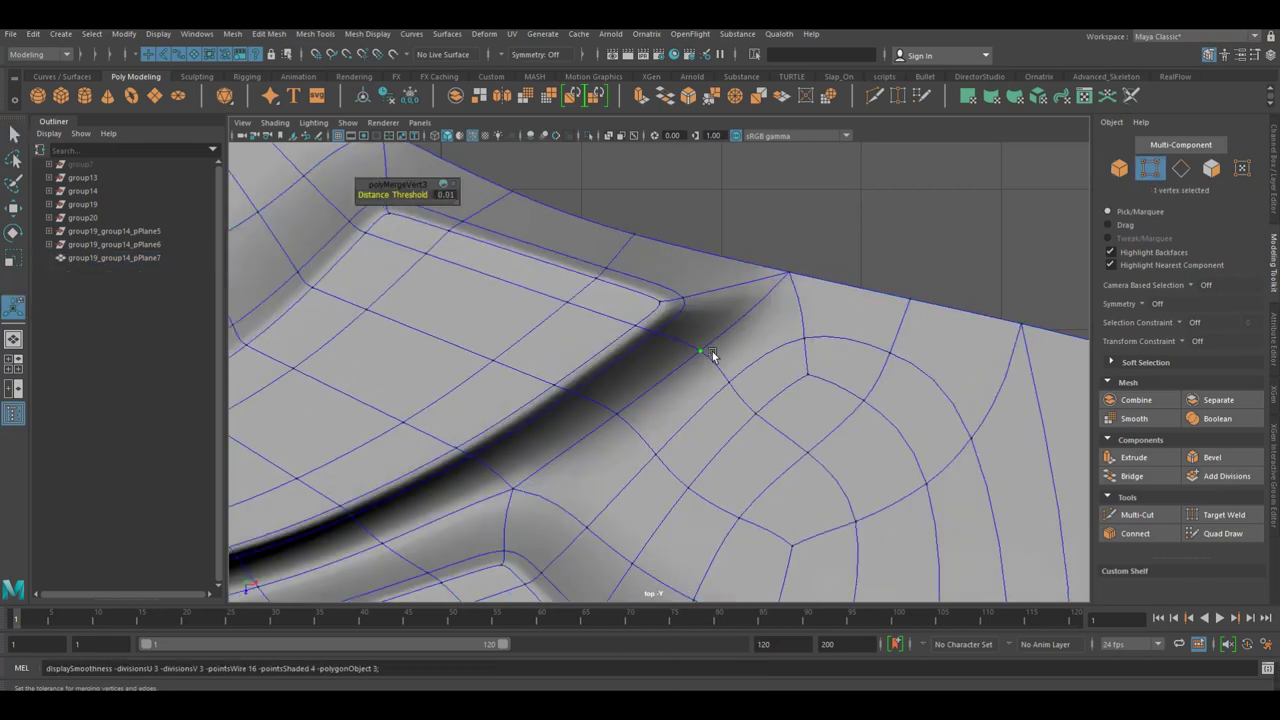
Inspect the seam in shaded perspective view, then select the whole shingle mesh.
key(space)
click(701, 322)
key(5)
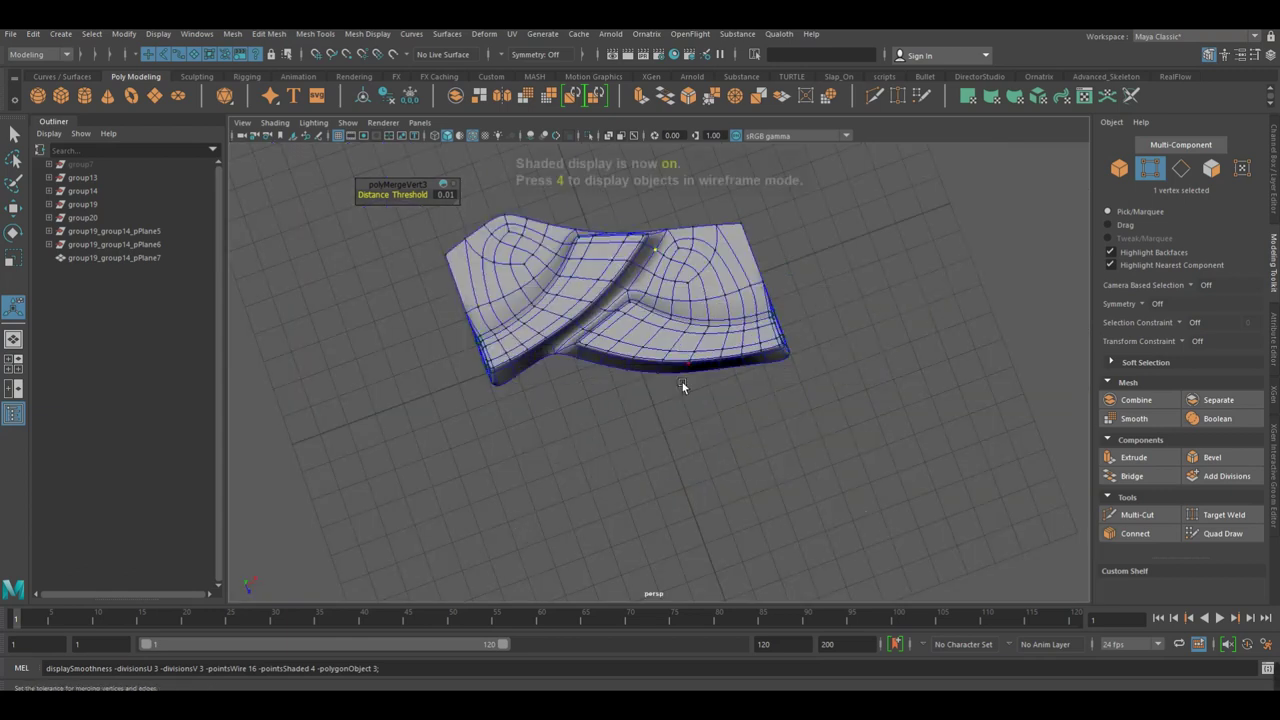
mouse_move(694, 409)
alt+mouse_down()
mouse_move(662, 316)
mouse_move(877, 343)
alt+mouse_up()
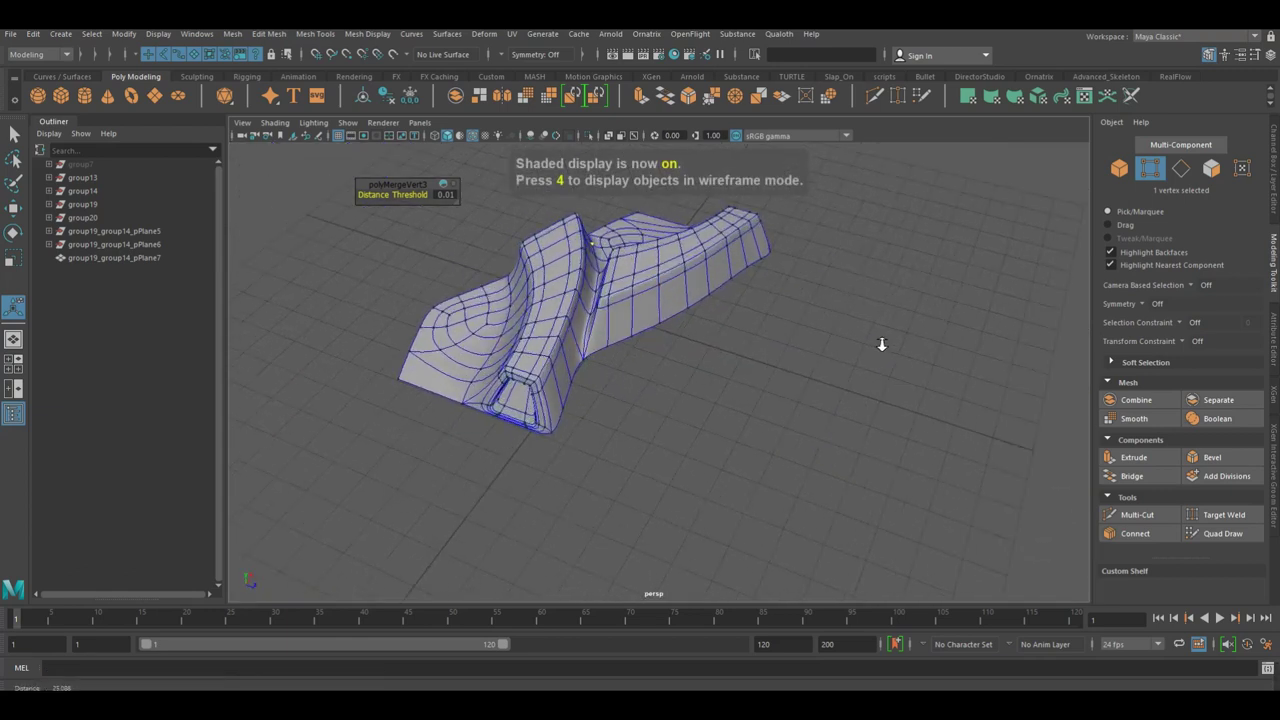
scroll(623, 394, up, 5)
scroll(664, 475, up, 3)
alt+drag(664, 475, 608, 337)
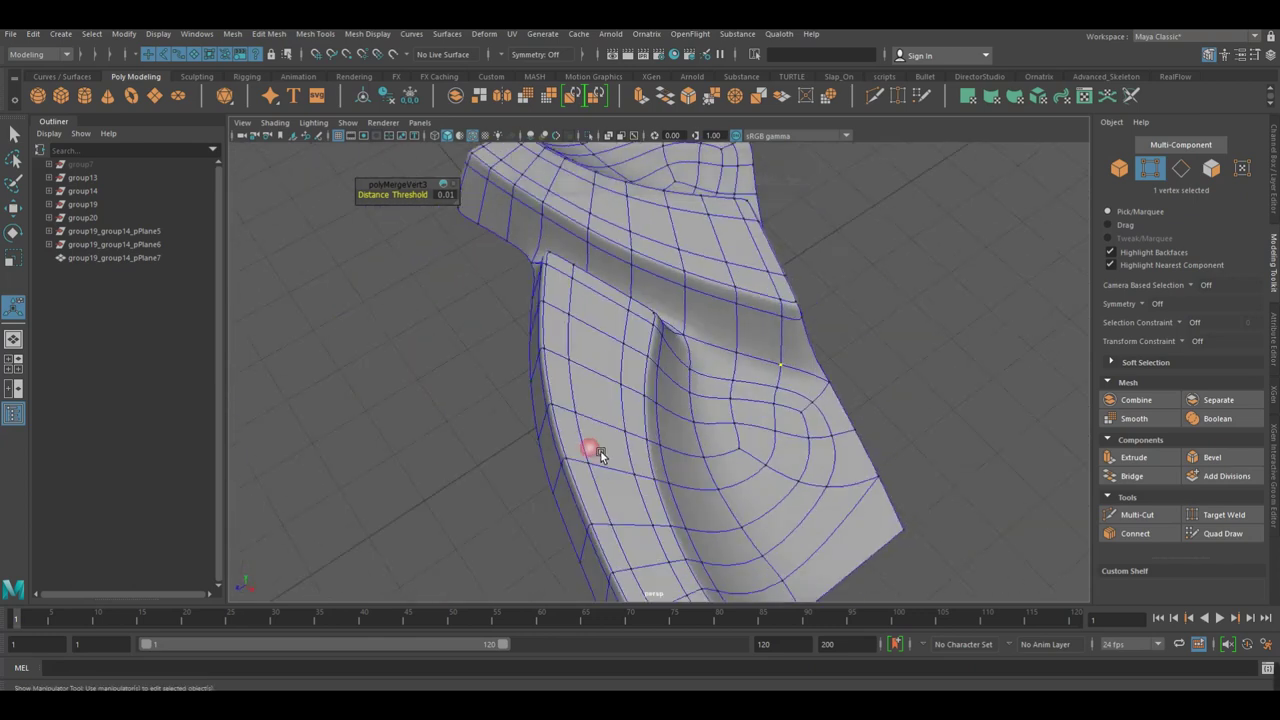
right_drag(608, 337, 645, 322)
scroll(426, 366, down, 4)
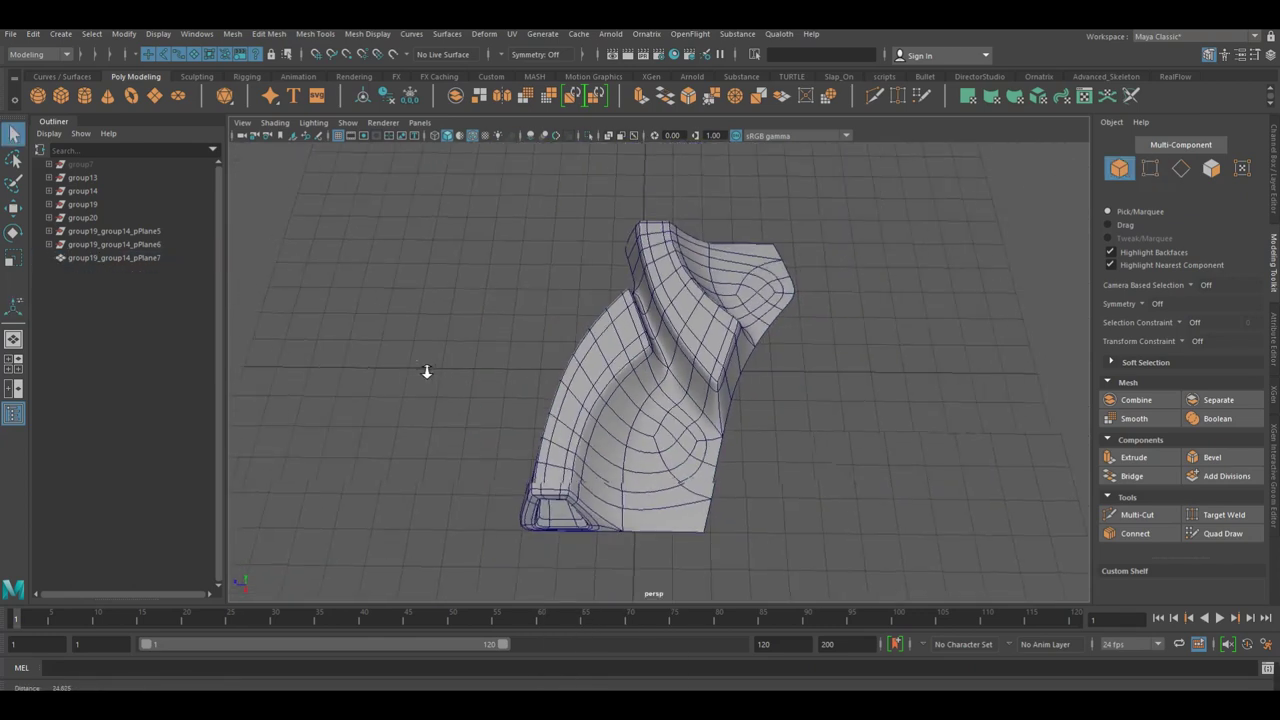
mouse_move(520, 366)
alt+mouse_down()
mouse_move(620, 320)
mouse_move(623, 451)
mouse_move(674, 452)
mouse_move(754, 423)
mouse_move(720, 366)
mouse_move(700, 363)
mouse_move(457, 385)
mouse_move(655, 385)
mouse_move(657, 423)
mouse_move(634, 366)
mouse_move(633, 403)
mouse_move(623, 366)
mouse_move(544, 377)
mouse_move(600, 380)
mouse_move(563, 378)
mouse_move(563, 418)
alt+mouse_up()
click(620, 320)
click(623, 451)
key(space)
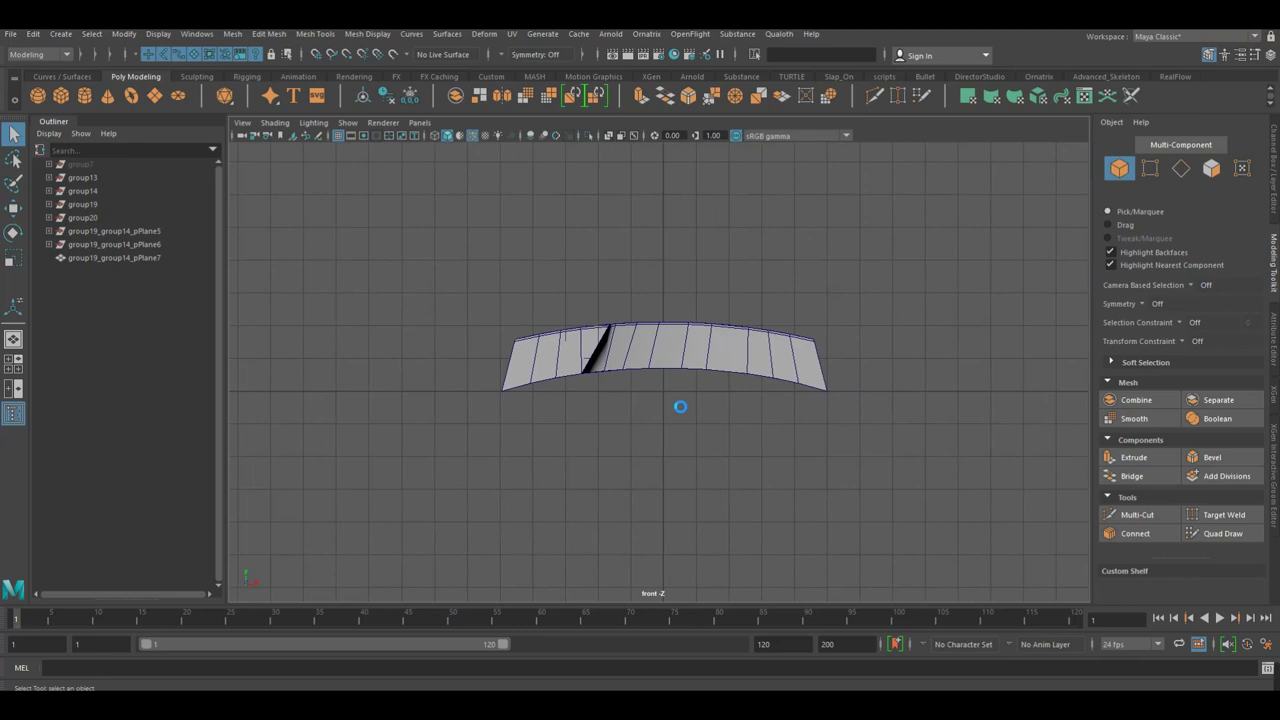
key(space)
mouse_move(676, 400)
mouse_down()
mouse_move(680, 382)
mouse_move(626, 434)
mouse_move(626, 489)
mouse_move(643, 429)
mouse_move(709, 434)
mouse_move(726, 491)
mouse_move(743, 480)
mouse_up()
click(636, 342)
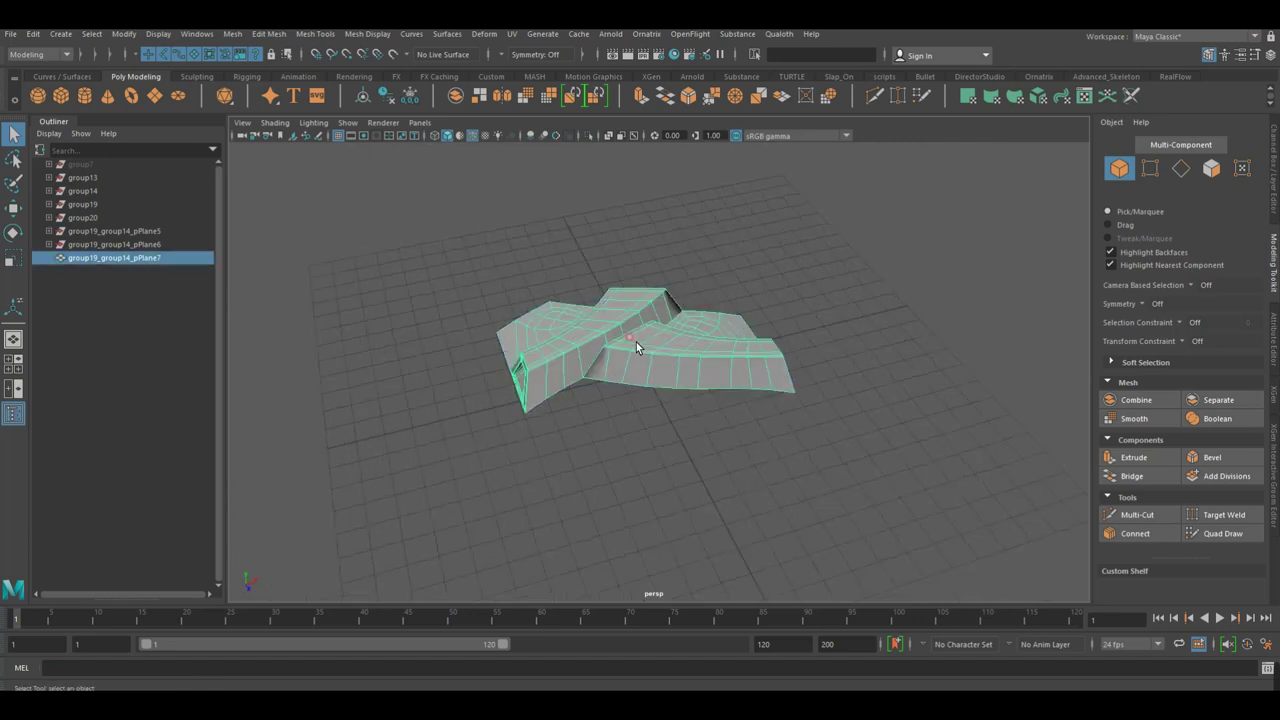
key(ctrl+d)
key(w)
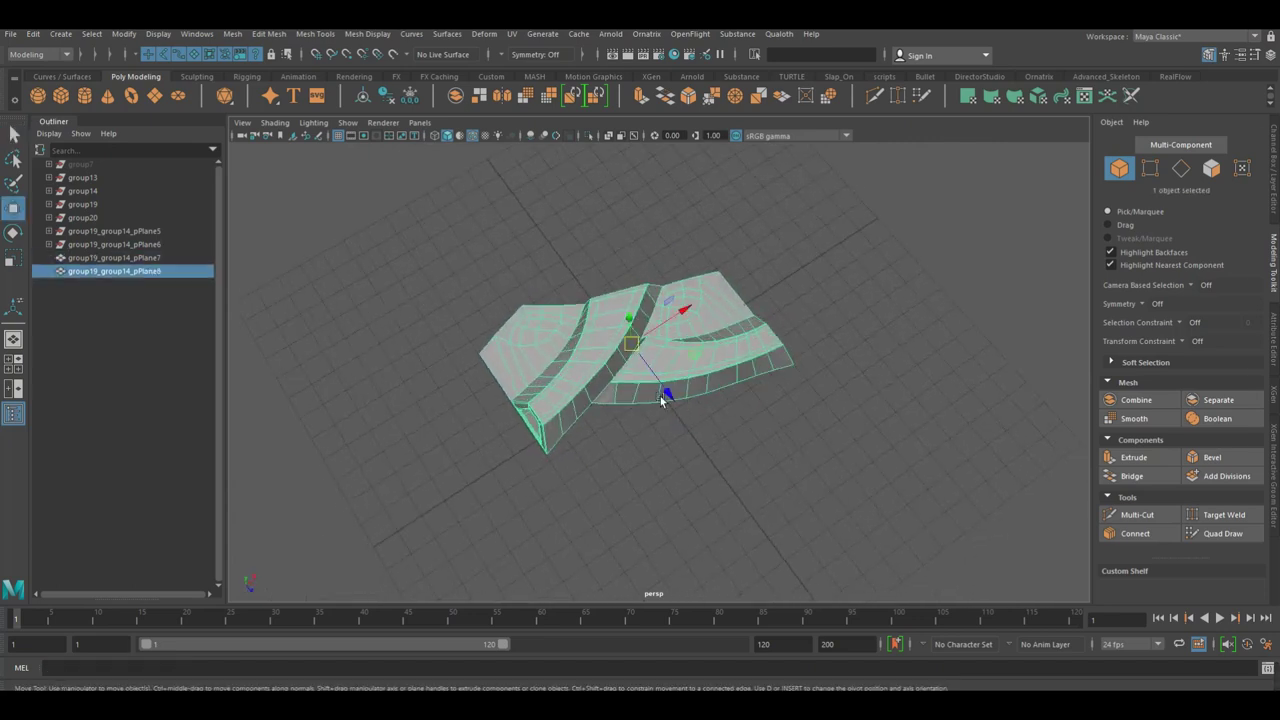
drag(665, 374, 746, 484)
click(724, 453)
click(694, 424)
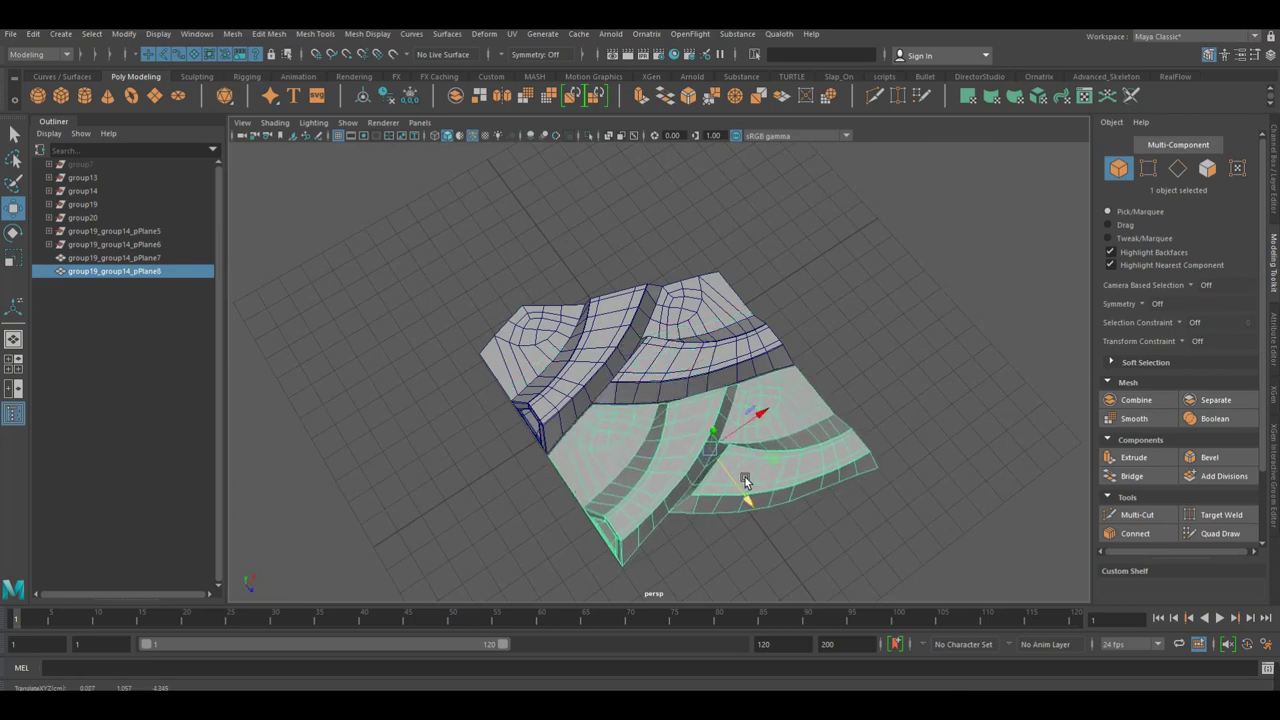
drag(743, 476, 743, 476)
alt+right_drag(743, 476, 608, 477)
alt+drag(608, 477, 563, 477)
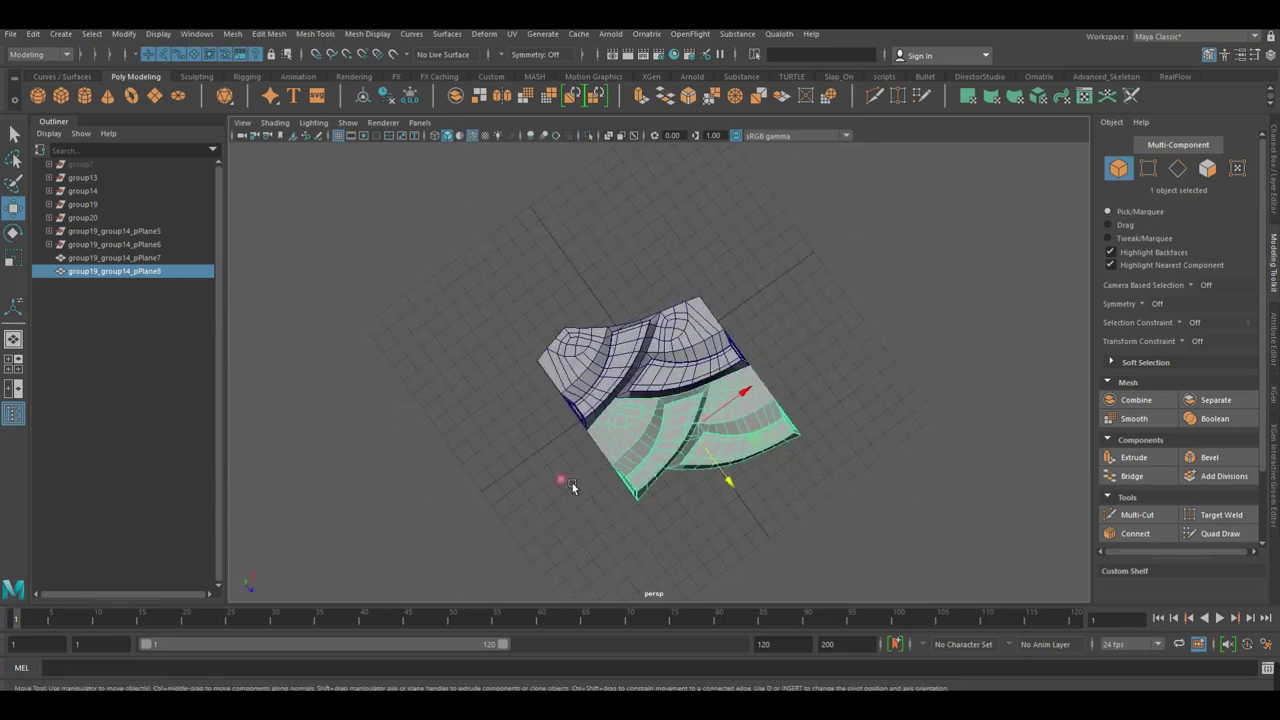
alt+right_drag(563, 477, 853, 472)
alt+drag(853, 472, 694, 446)
key(space)
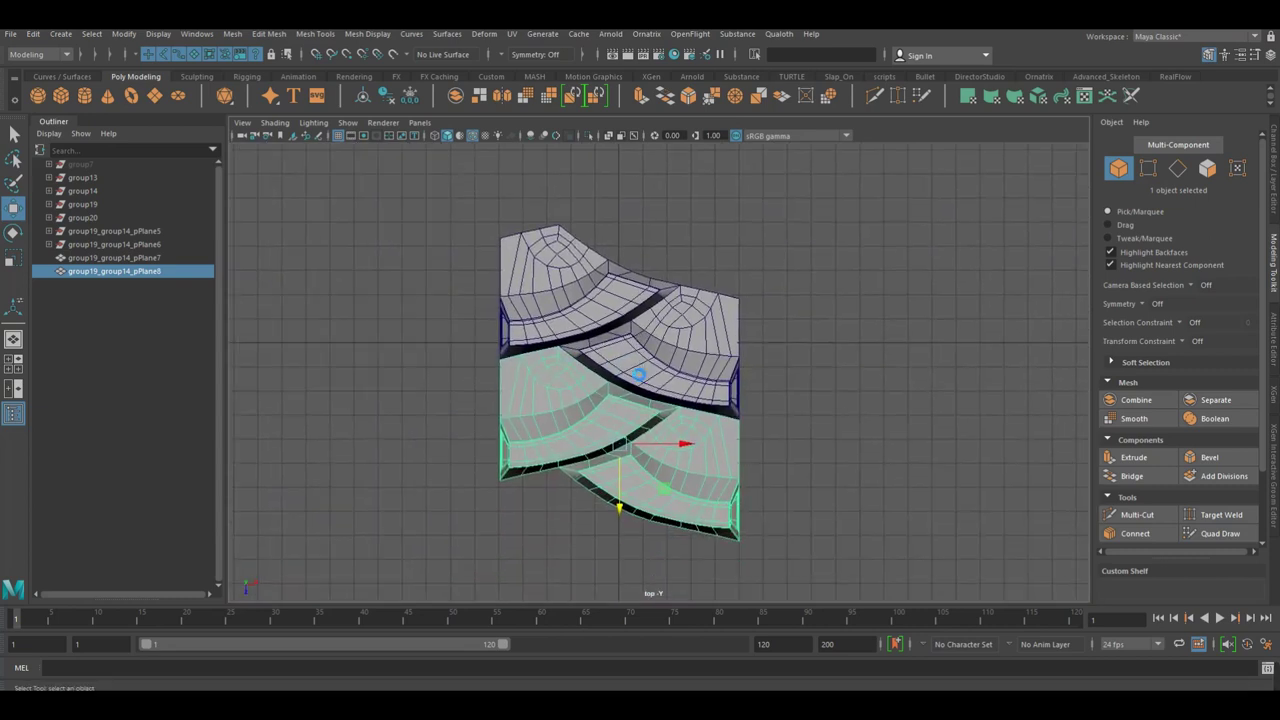
click(896, 382)
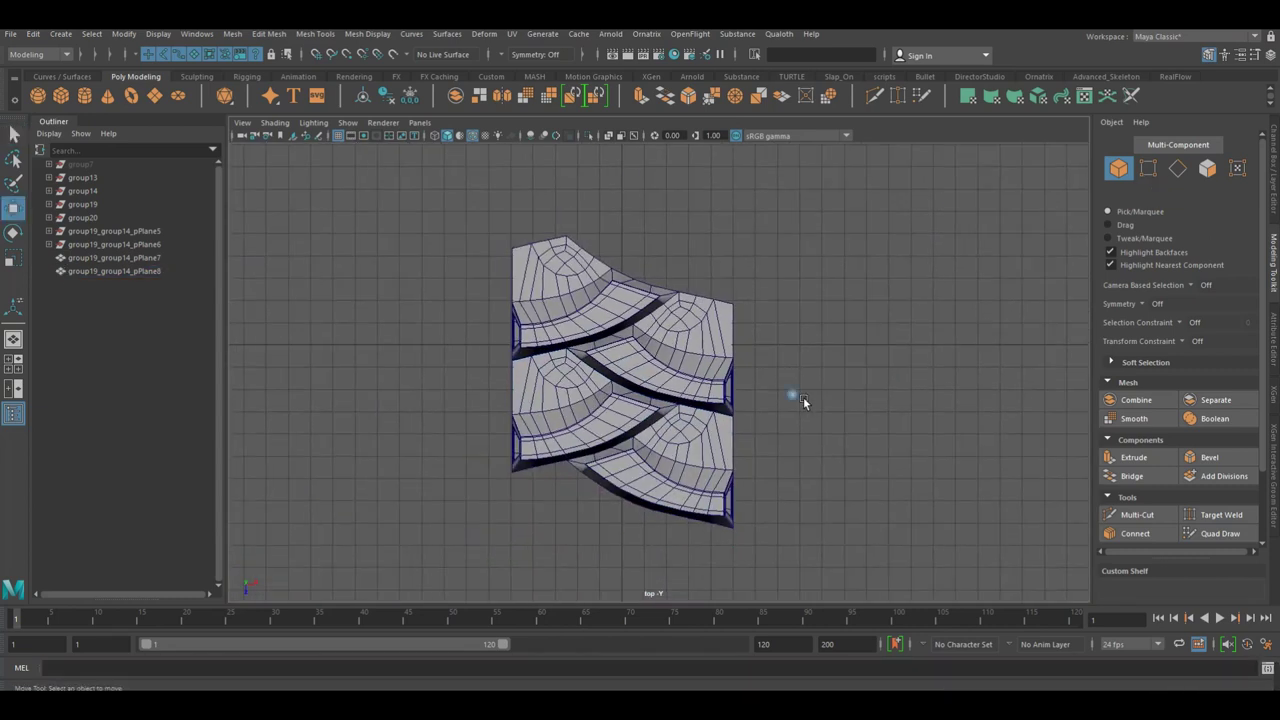
scroll(803, 397, down, 1)
alt+middle_drag(803, 397, 838, 358)
key(w)
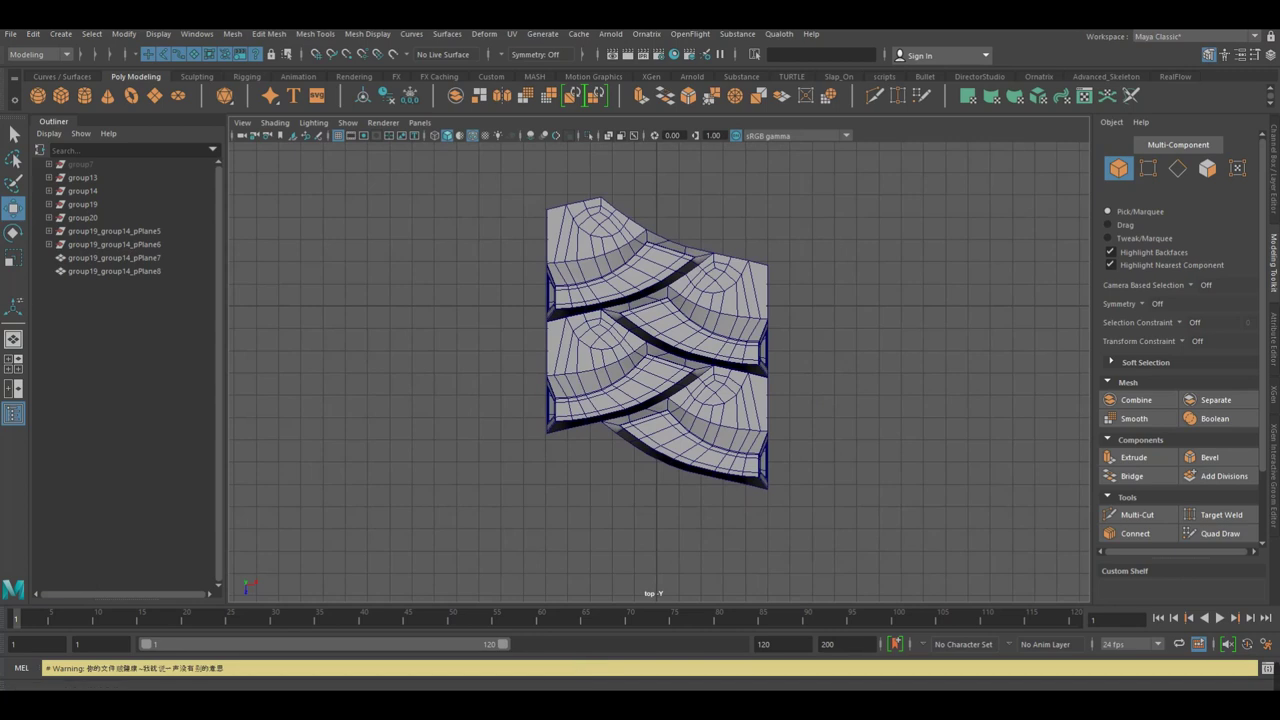
key(space)
drag(816, 350, 811, 324)
click(811, 324)
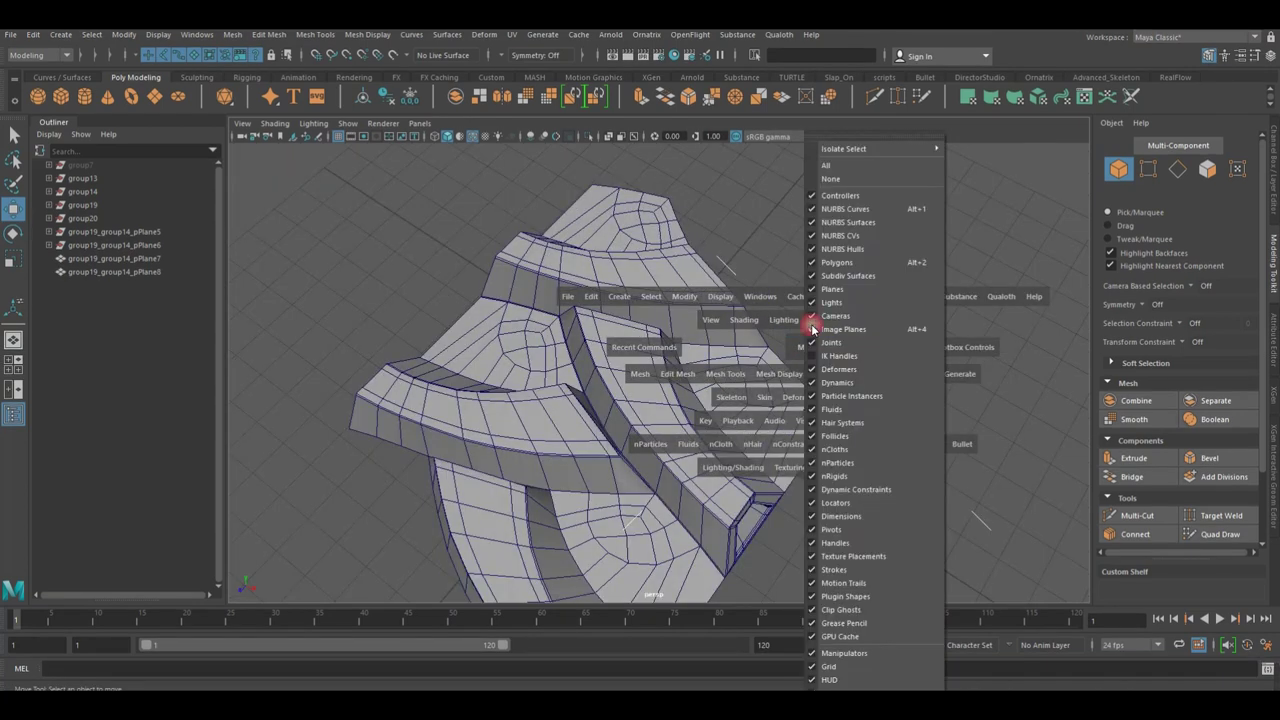
mouse_move(908, 286)
alt+mouse_down()
mouse_move(771, 286)
mouse_move(815, 253)
mouse_move(632, 346)
mouse_move(668, 410)
alt+mouse_up()
click(690, 444)
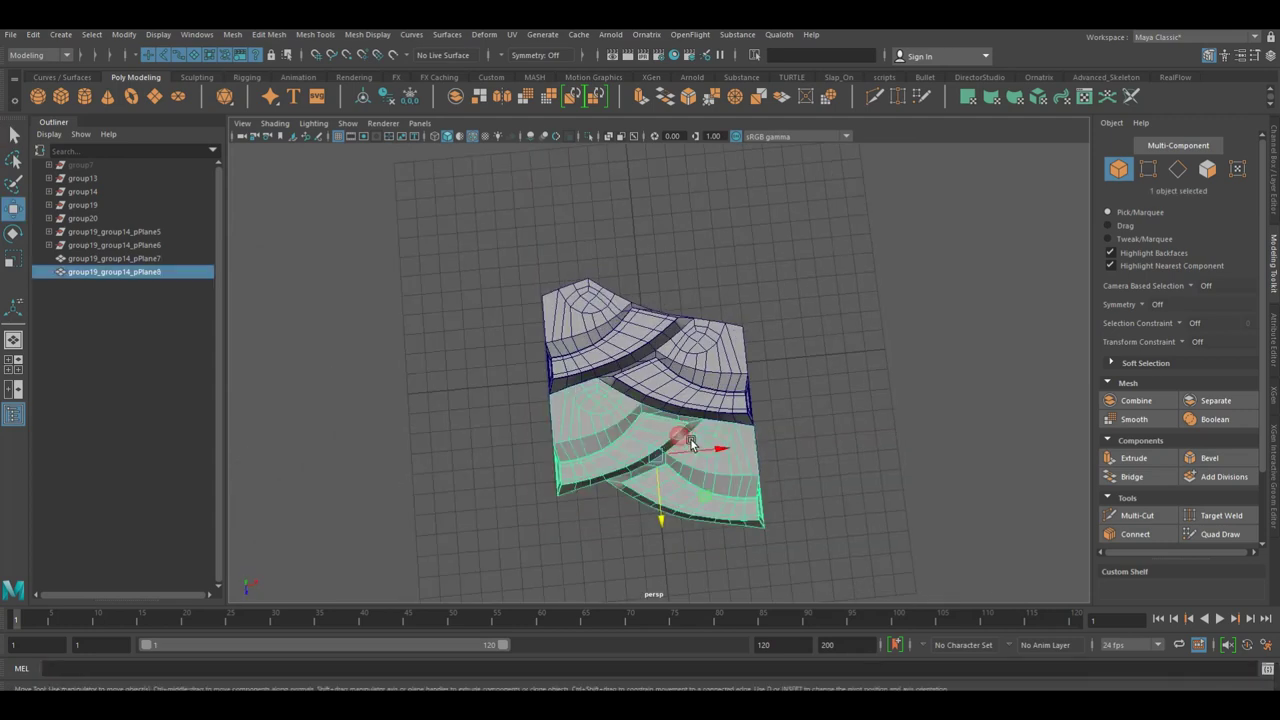
key(Delete)
mouse_move(748, 435)
alt+mouse_down()
mouse_move(745, 410)
mouse_move(799, 387)
mouse_move(736, 247)
mouse_move(667, 338)
mouse_move(644, 279)
alt+mouse_up()
Select the merged shingle mesh and freeze its transforms.
click(644, 279)
click(413, 100)
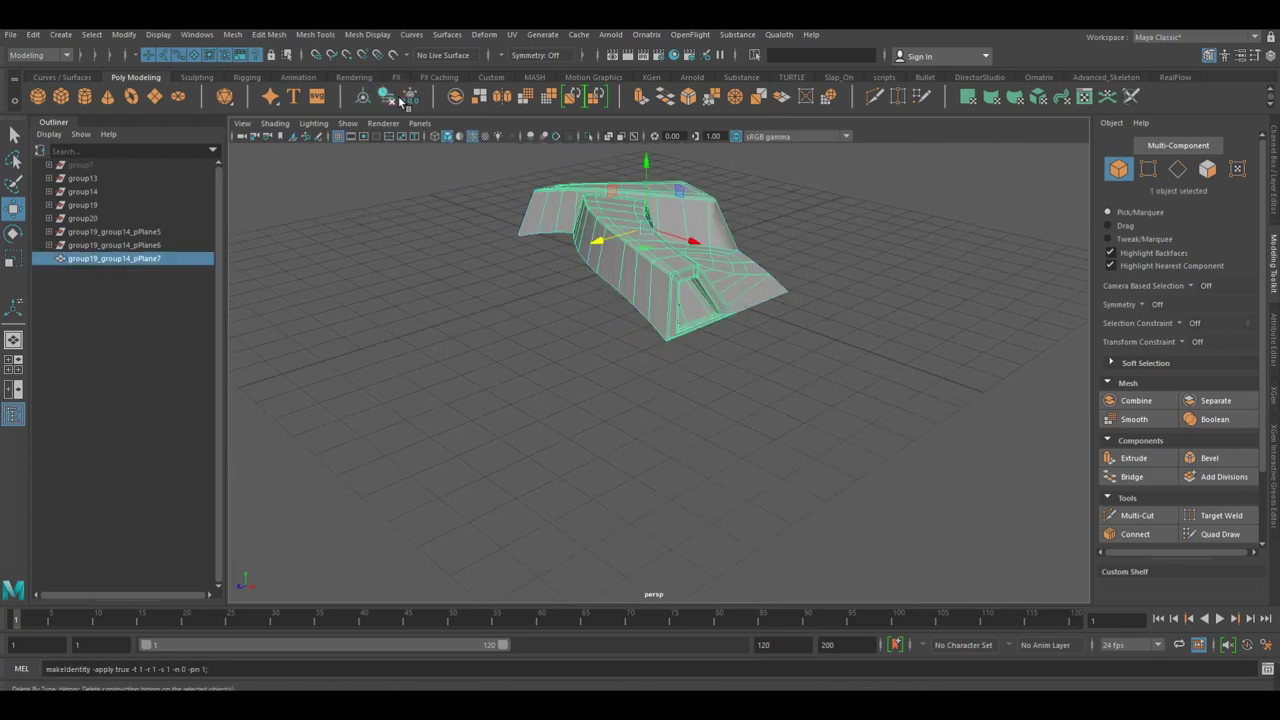
scroll(806, 351, up, 3)
alt+middle_drag(806, 351, 775, 380)
alt+right_drag(775, 378, 791, 363)
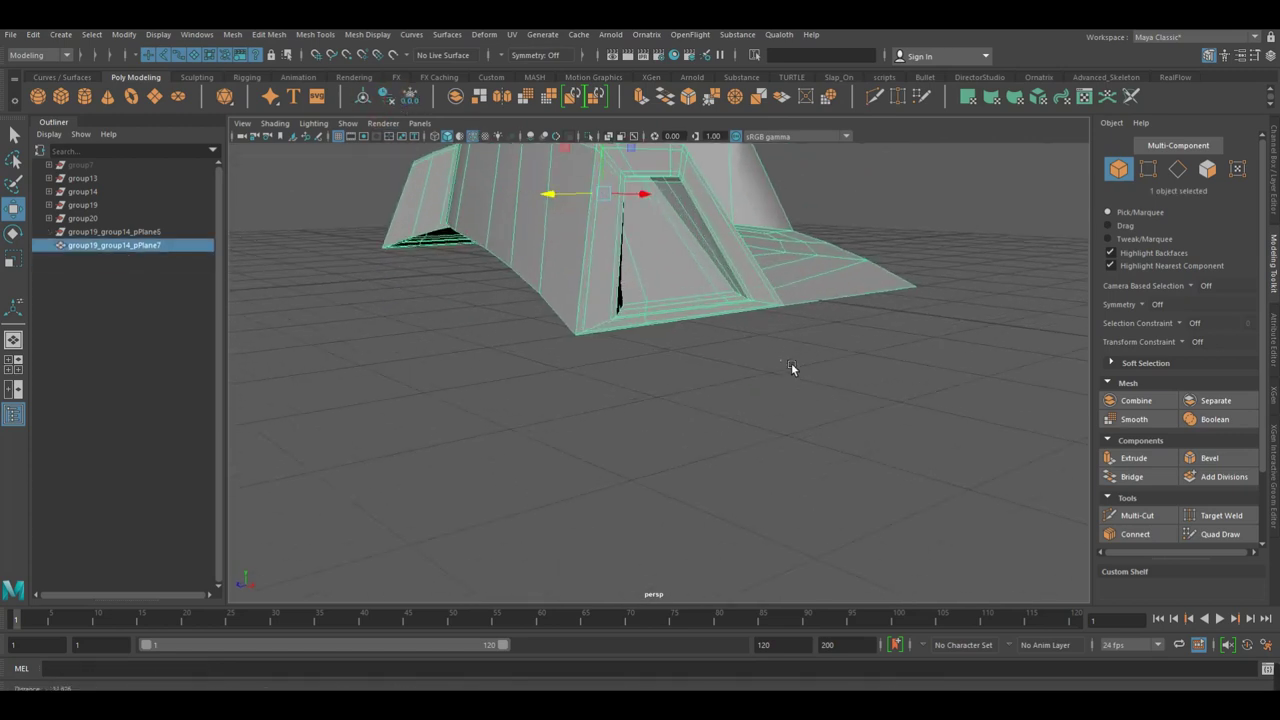
Select the four bottom border edges and extrude them downward into a wall.
right_drag(630, 226, 736, 347)
alt+drag(736, 347, 612, 301)
click(612, 301)
shift+click(752, 280)
shift+click(816, 286)
shift+click(876, 275)
shift+drag(852, 222, 850, 352)
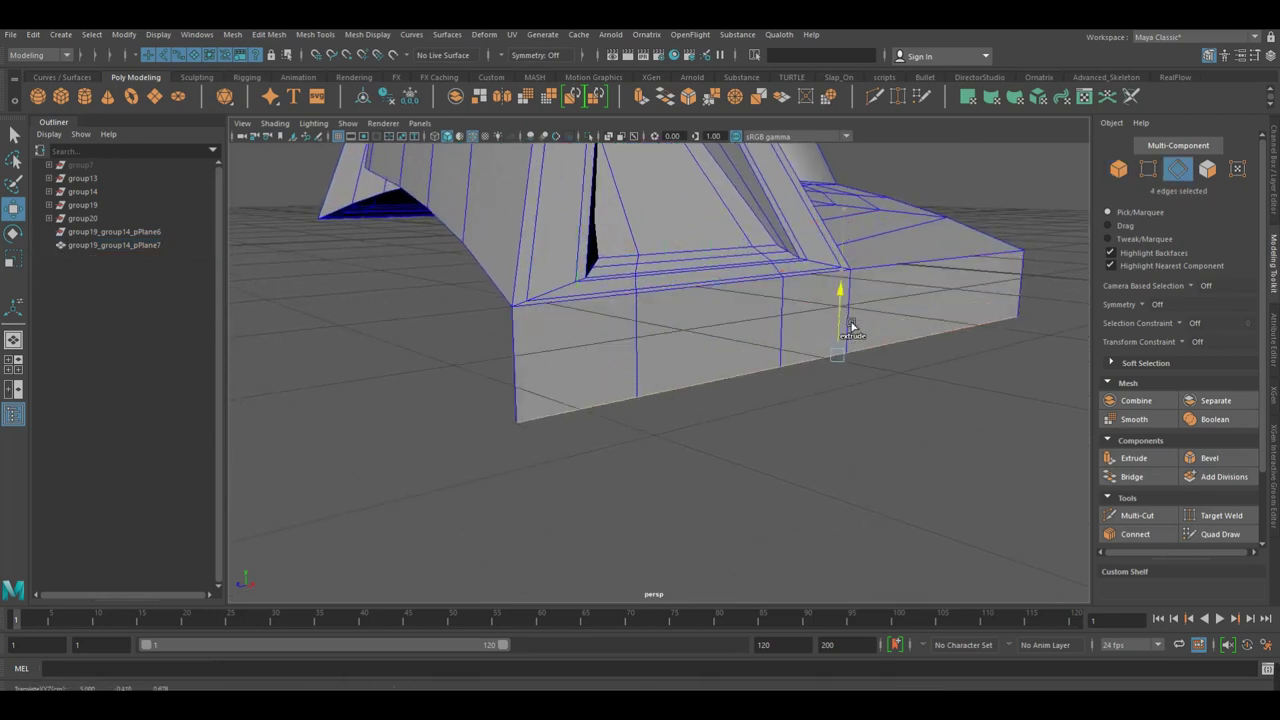
In Front view, pull the extruded wall further down and shift its bottom edge left.
key(space)
drag(607, 324, 607, 330)
scroll(523, 283, down, 2)
alt+middle_drag(790, 362, 778, 262)
drag(776, 240, 776, 322)
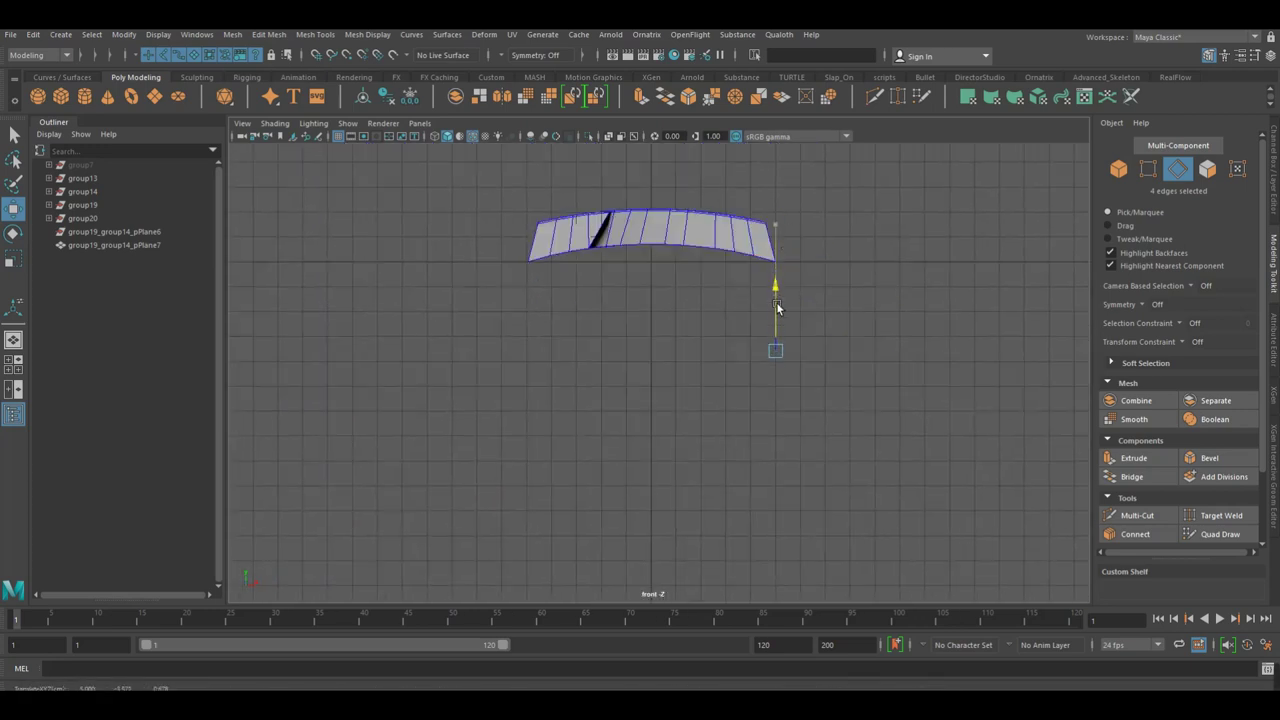
scroll(680, 350, up, 2)
alt+middle_drag(847, 378, 806, 354)
drag(806, 353, 790, 352)
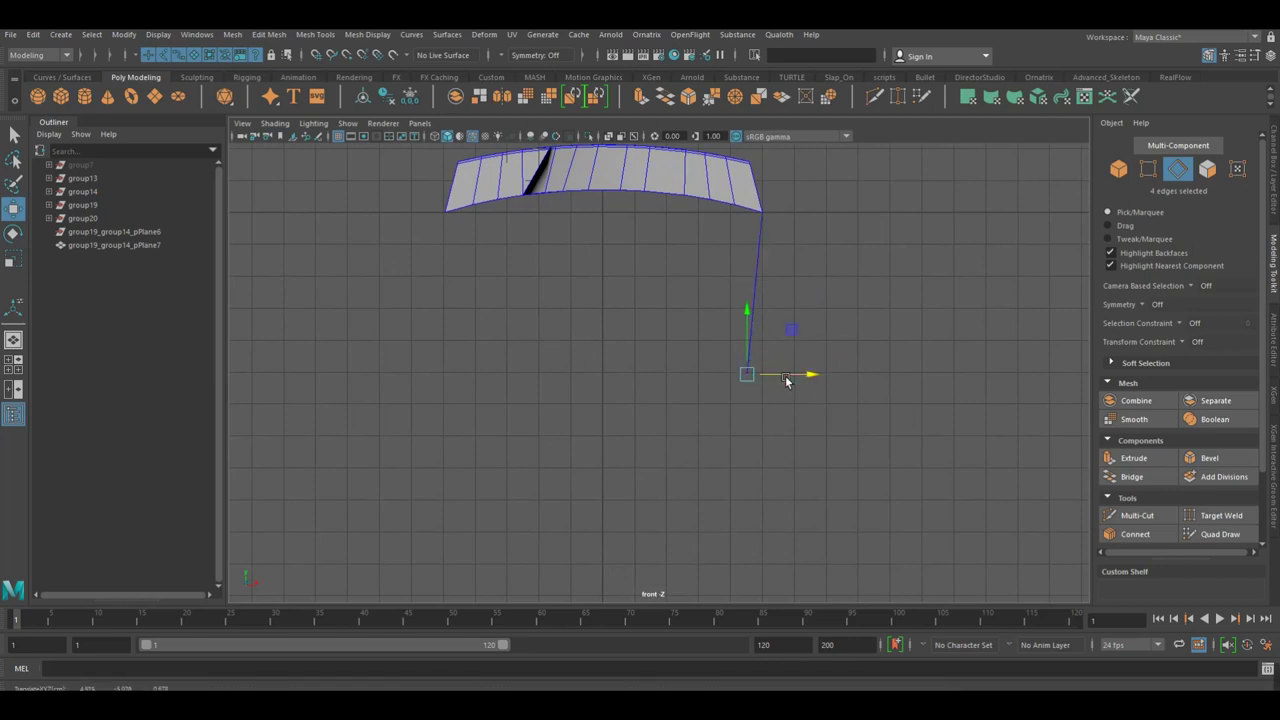
drag(800, 381, 767, 348)
Nudge the bottom edge right, then extrude the edges again and move the extrusion left and down.
scroll(780, 370, up, 2)
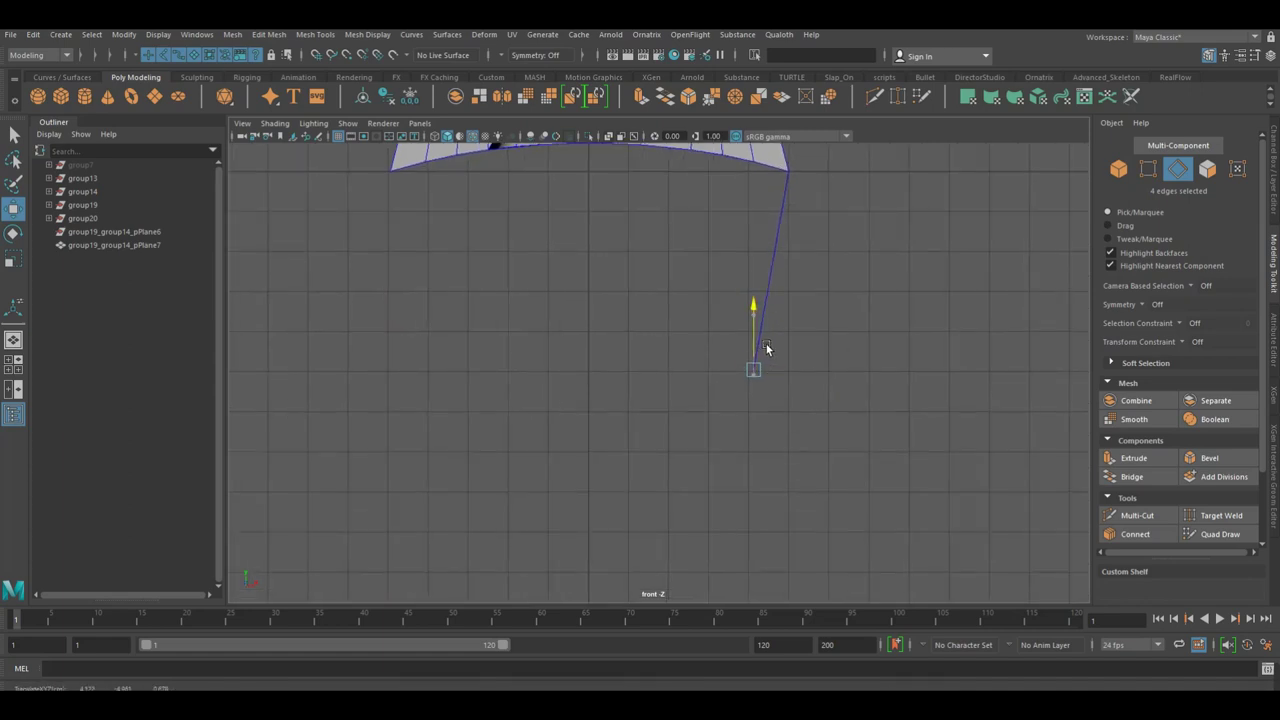
scroll(865, 383, up, 2)
scroll(850, 392, up, 1)
drag(838, 371, 843, 371)
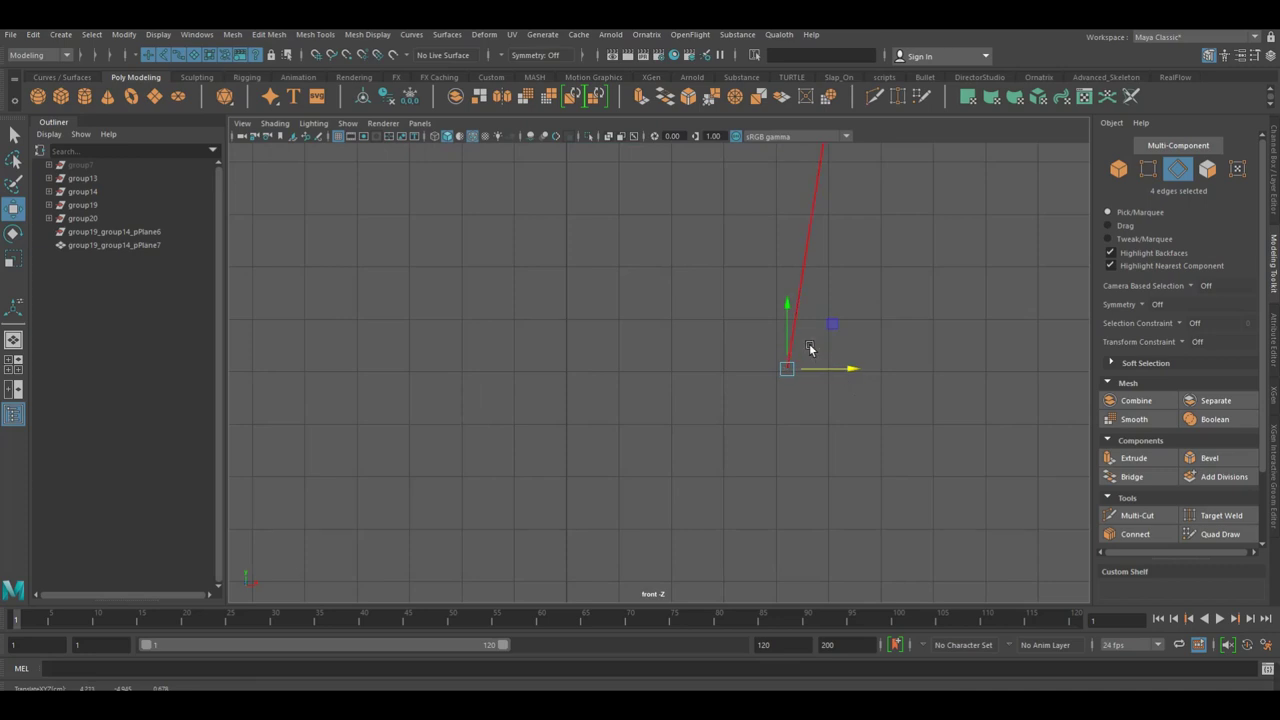
key(ctrl+e)
drag(848, 374, 817, 371)
drag(781, 347, 780, 359)
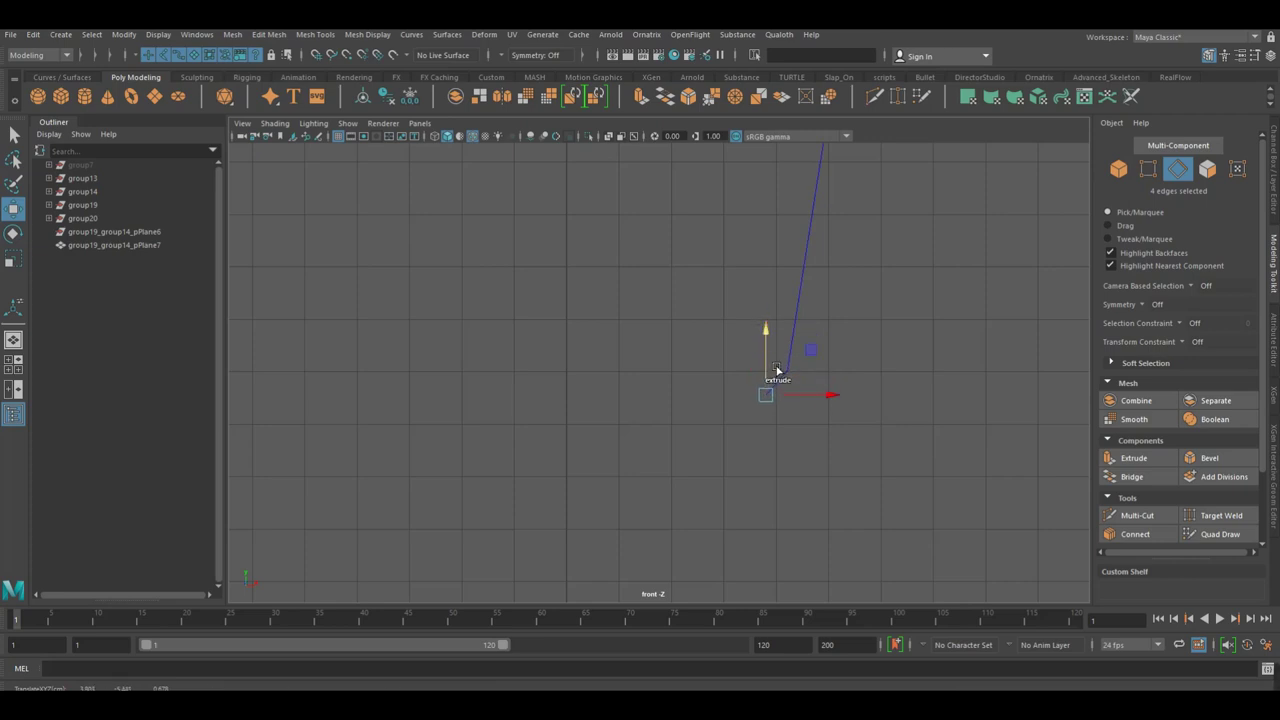
In front view, pull the extruded end edge downward and nudge it slightly right.
drag(774, 368, 776, 387)
click(769, 408)
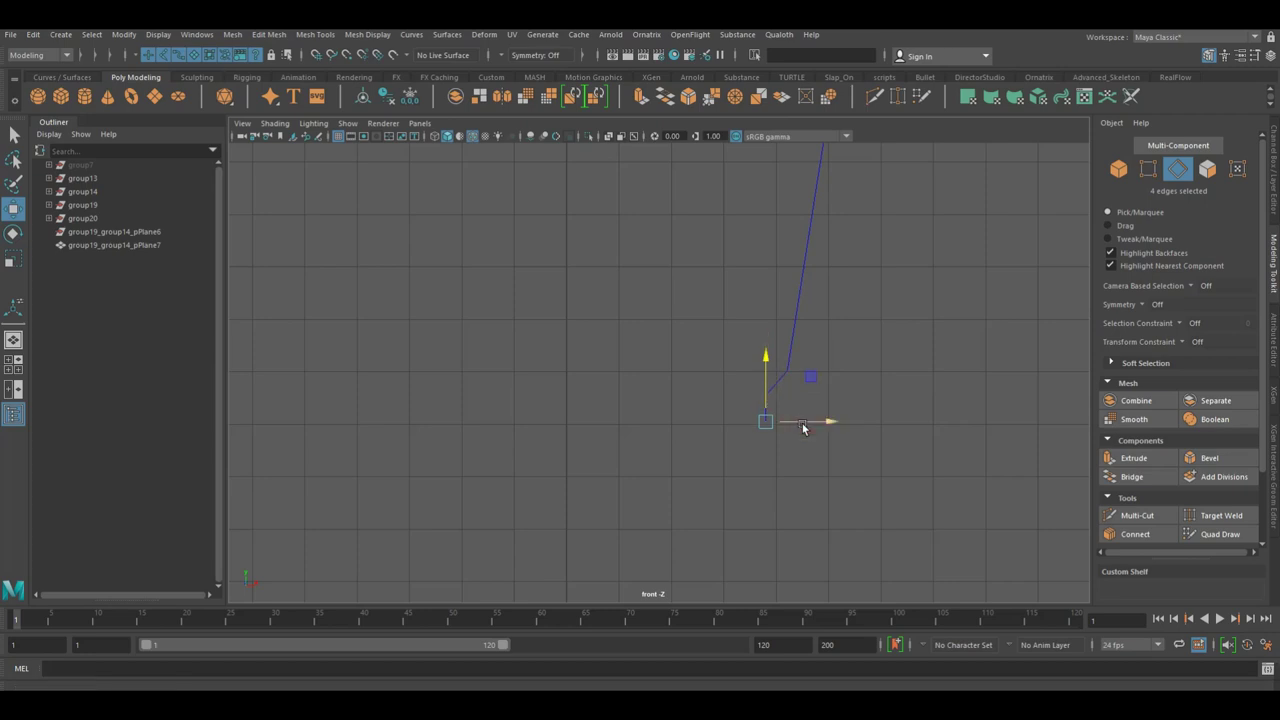
drag(779, 405, 820, 432)
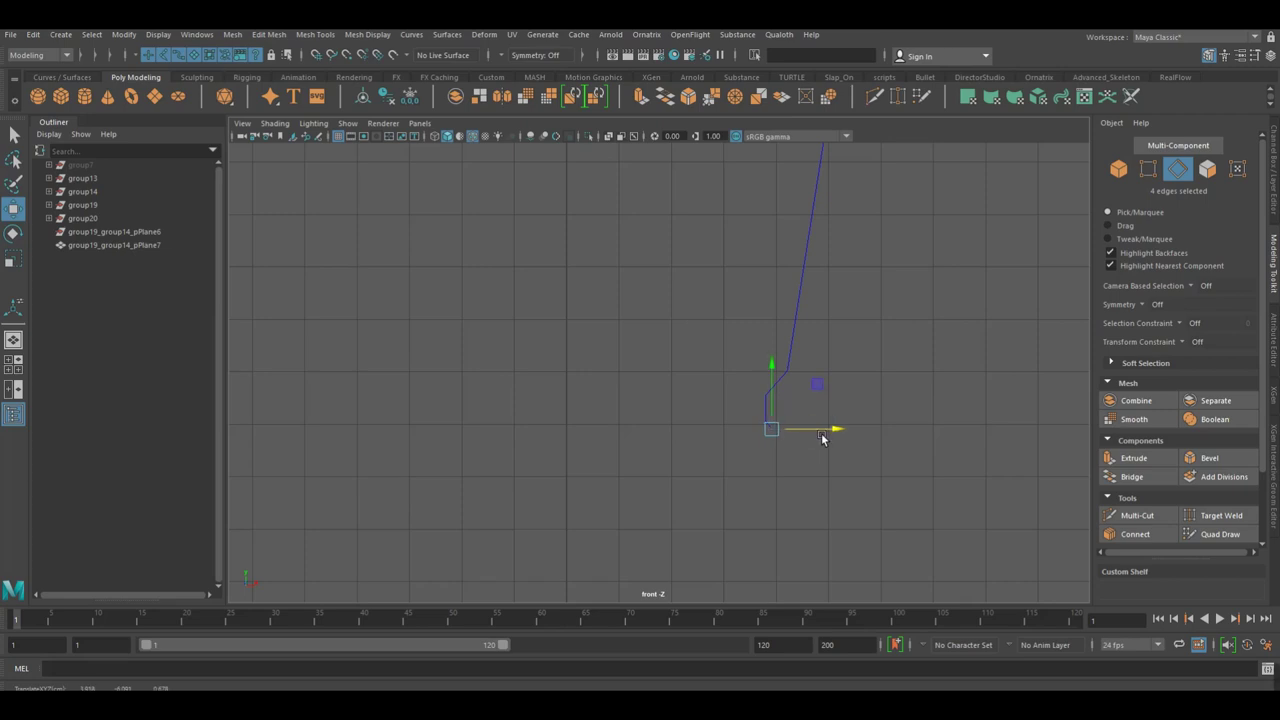
drag(808, 431, 788, 408)
drag(808, 453, 812, 452)
Extrude another edge section downward and fine-tune its height and horizontal position.
middle_drag(792, 405, 795, 428)
key(ctrl+z)
middle_drag(821, 470, 810, 478)
mouse_move(780, 448)
mouse_down()
mouse_move(810, 473)
mouse_move(791, 458)
mouse_up()
mouse_move(805, 470)
mouse_down()
mouse_move(826, 470)
mouse_move(780, 448)
mouse_up()
scroll(903, 486, up, 2)
Extrude the strip's end edge left and then upward, curling it into a small hook.
alt+middle_drag(903, 486, 880, 443)
scroll(704, 411, up, 3)
drag(738, 398, 720, 380)
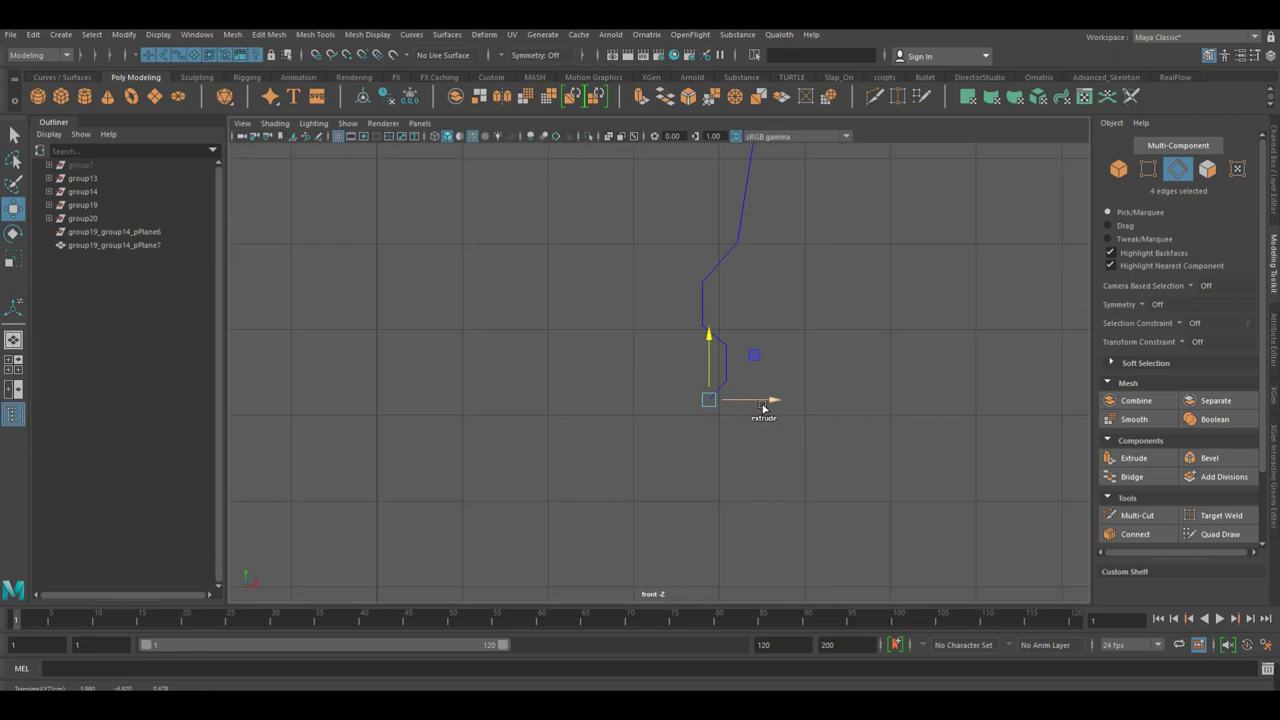
drag(762, 398, 770, 408)
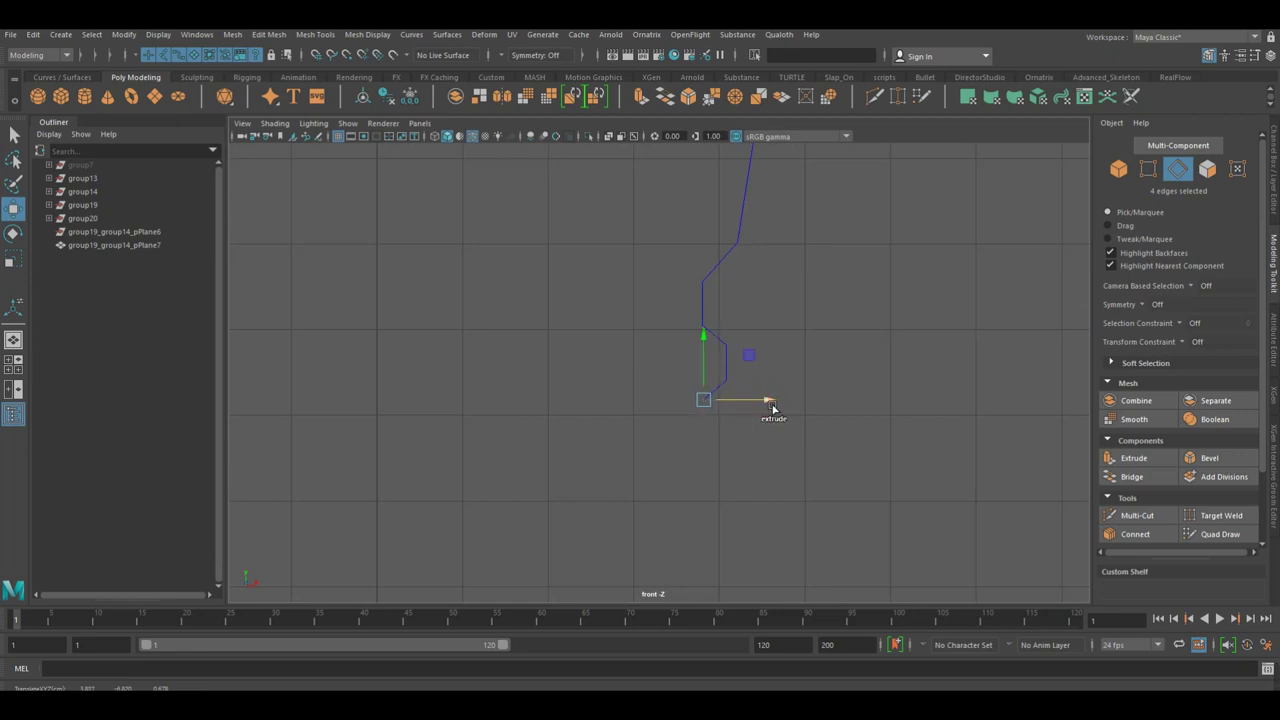
drag(769, 405, 745, 402)
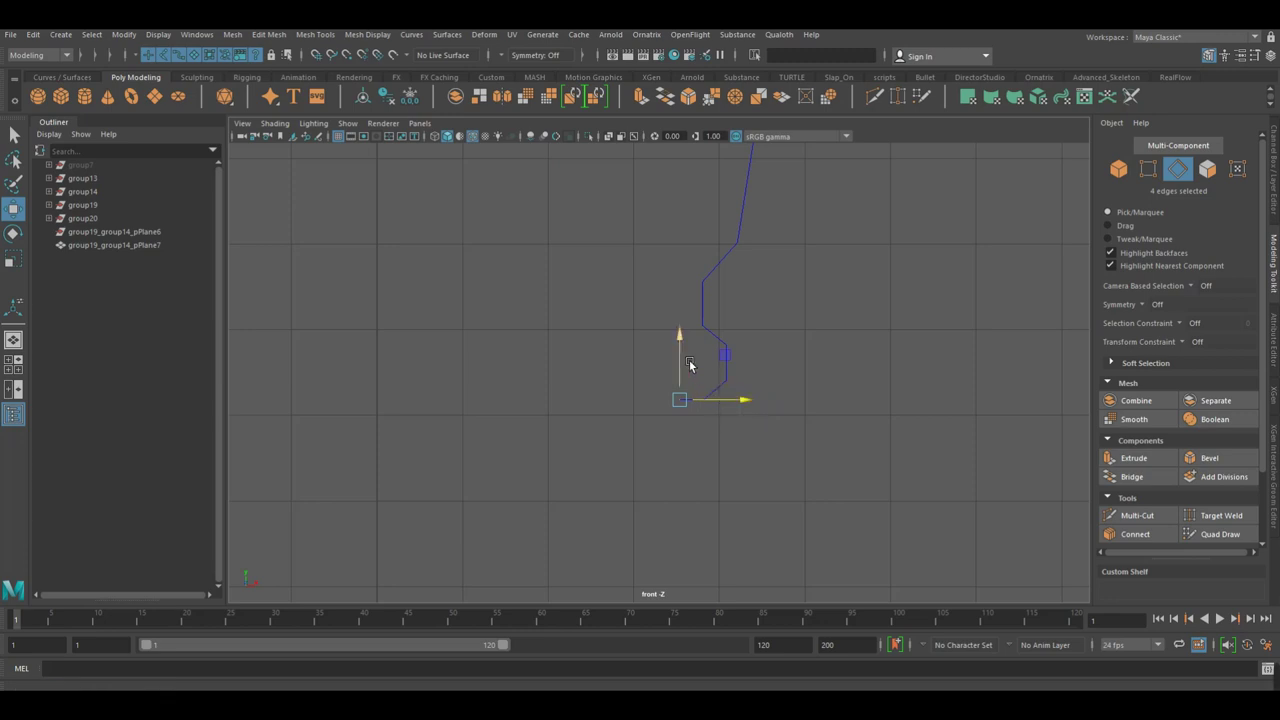
drag(693, 366, 691, 349)
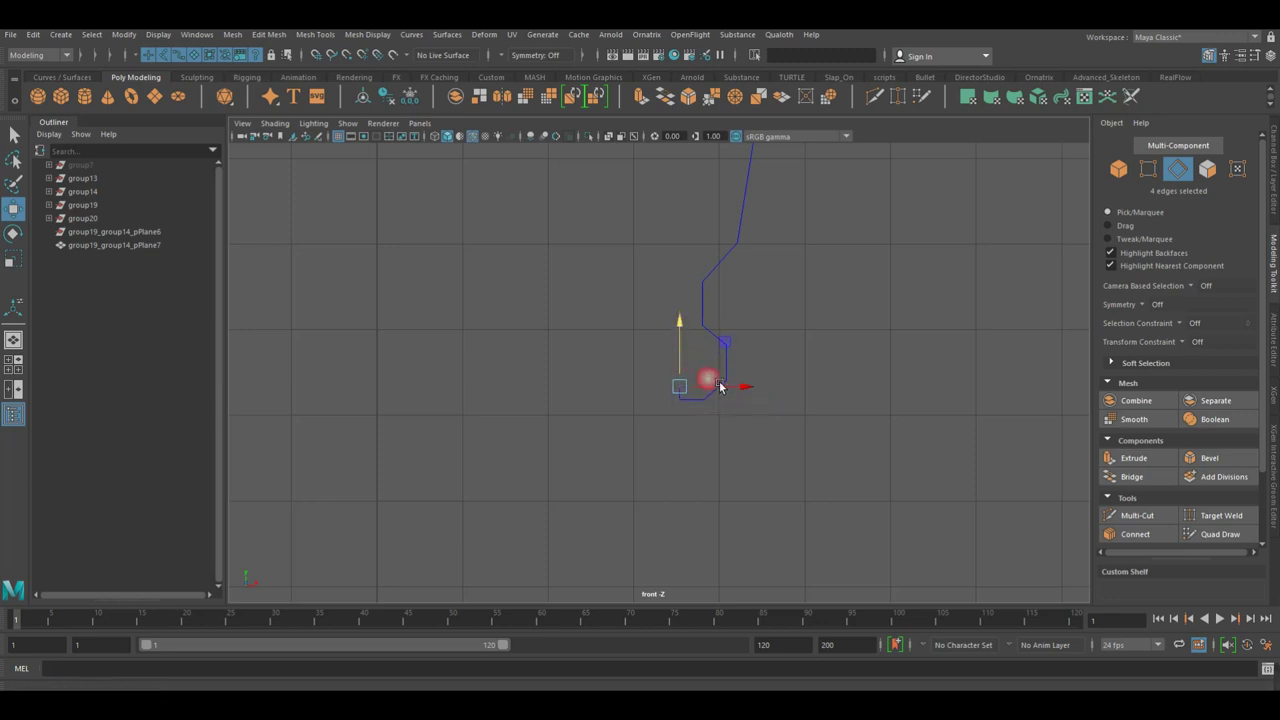
key(ctrl+z)
drag(755, 405, 730, 407)
drag(674, 362, 708, 388)
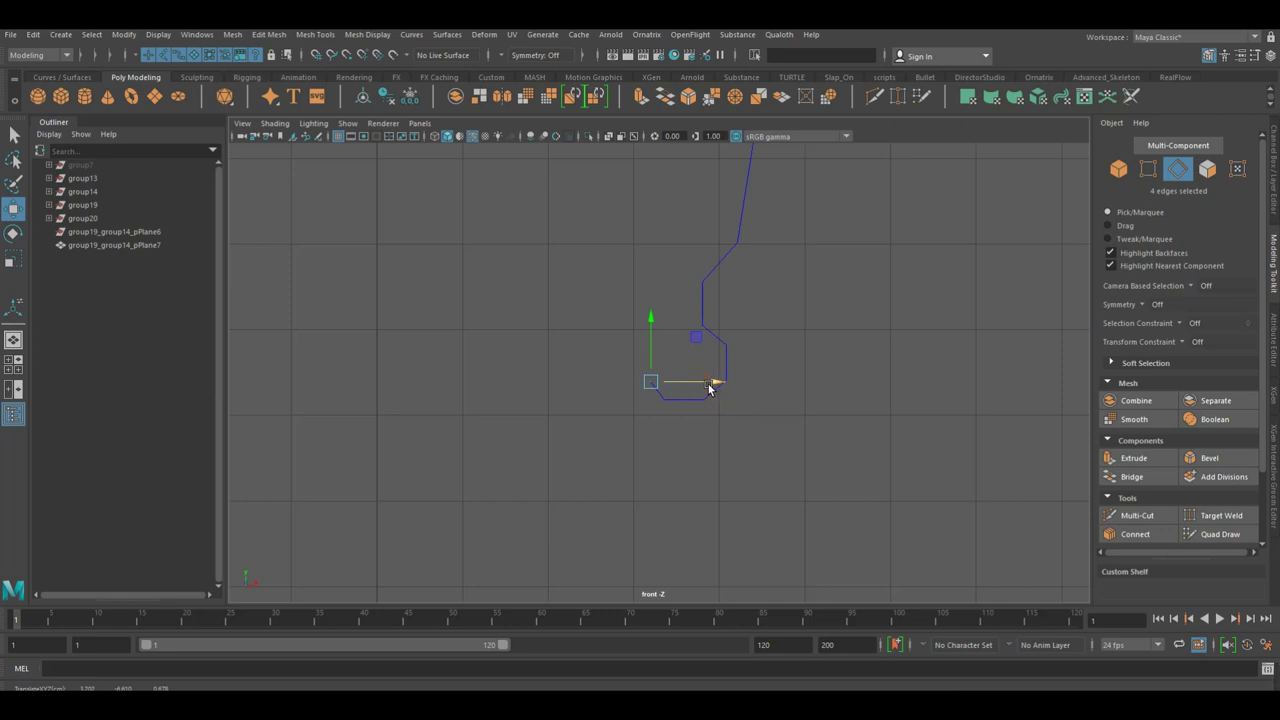
drag(713, 391, 715, 390)
Switch the viewport to the perspective view via the spacebar hotbox.
key(space)
drag(591, 317, 589, 270)
mouse_move(696, 359)
alt+mouse_down()
mouse_move(567, 399)
mouse_move(590, 377)
alt+mouse_up()
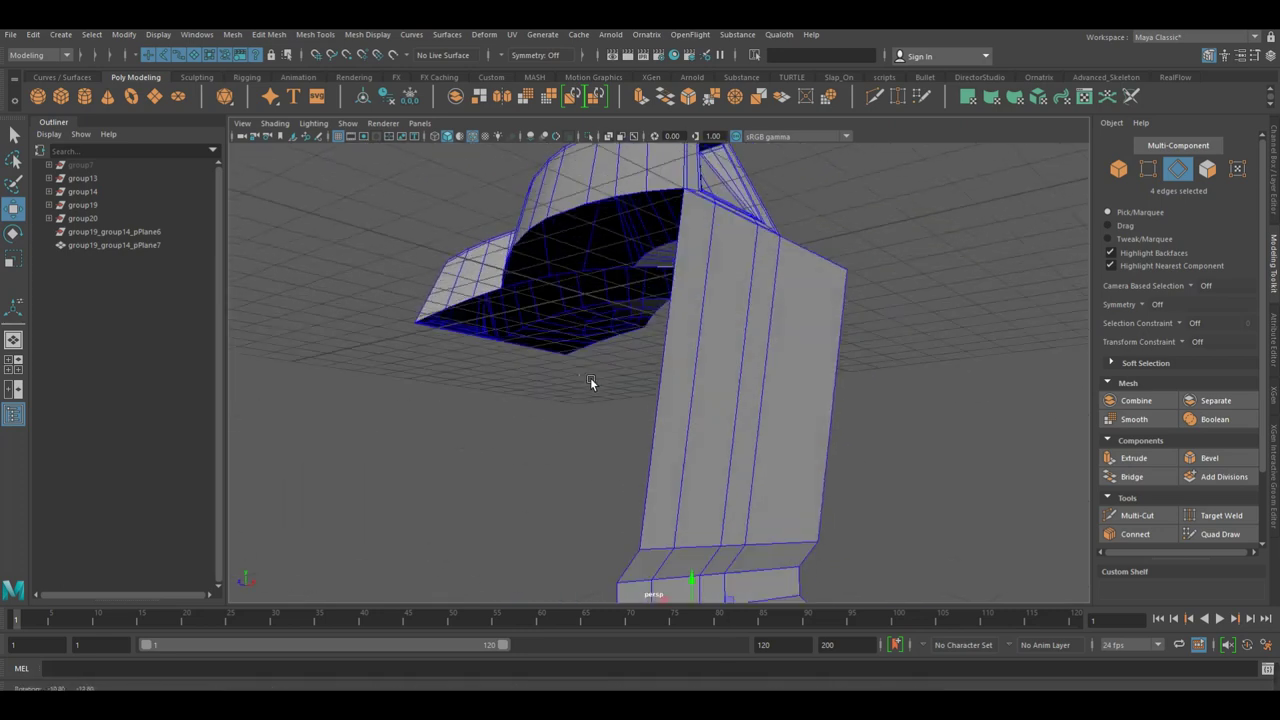
Hide the viewport grid, select the strip mesh and switch it to face selection.
alt+right_drag(590, 377, 465, 391)
alt+drag(465, 391, 600, 421)
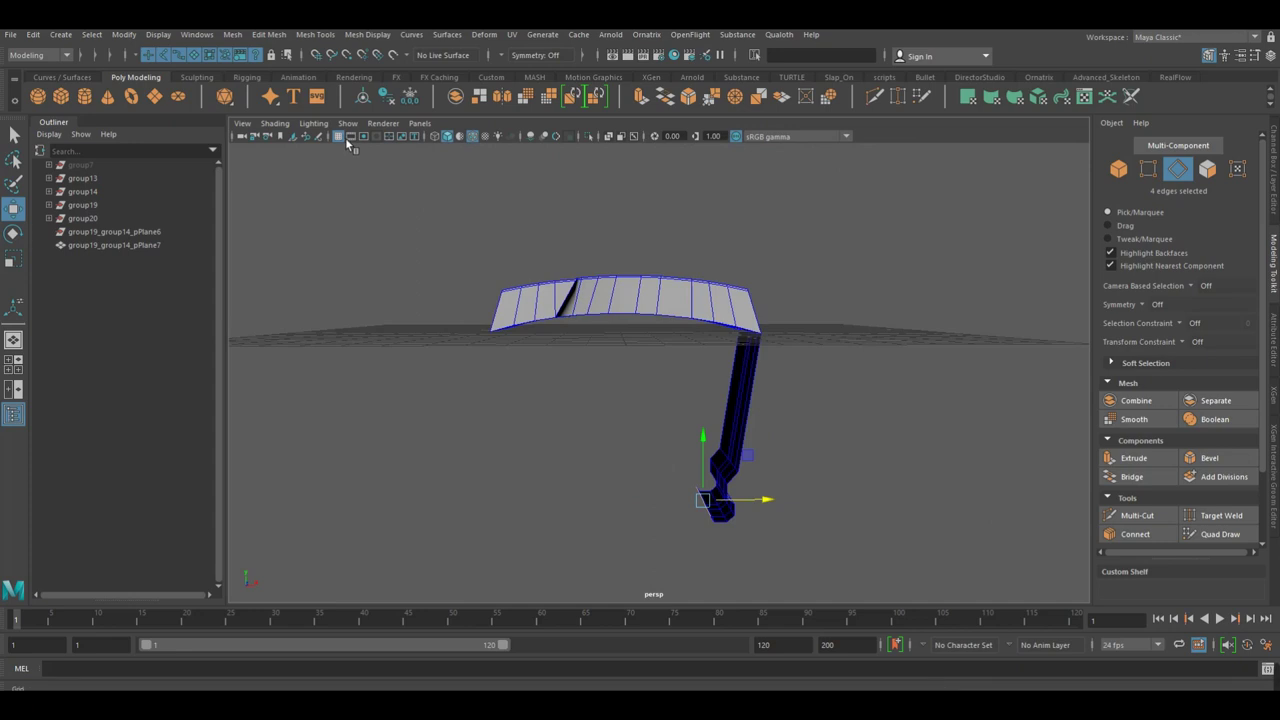
click(345, 137)
mouse_move(587, 315)
alt+mouse_down()
mouse_move(569, 379)
mouse_move(857, 400)
mouse_move(785, 394)
alt+mouse_up()
mouse_move(696, 380)
alt+mouse_down()
mouse_move(778, 402)
mouse_move(652, 482)
alt+mouse_up()
mouse_move(652, 482)
alt+right_down()
mouse_move(886, 457)
mouse_move(582, 429)
mouse_move(766, 423)
alt+right_up()
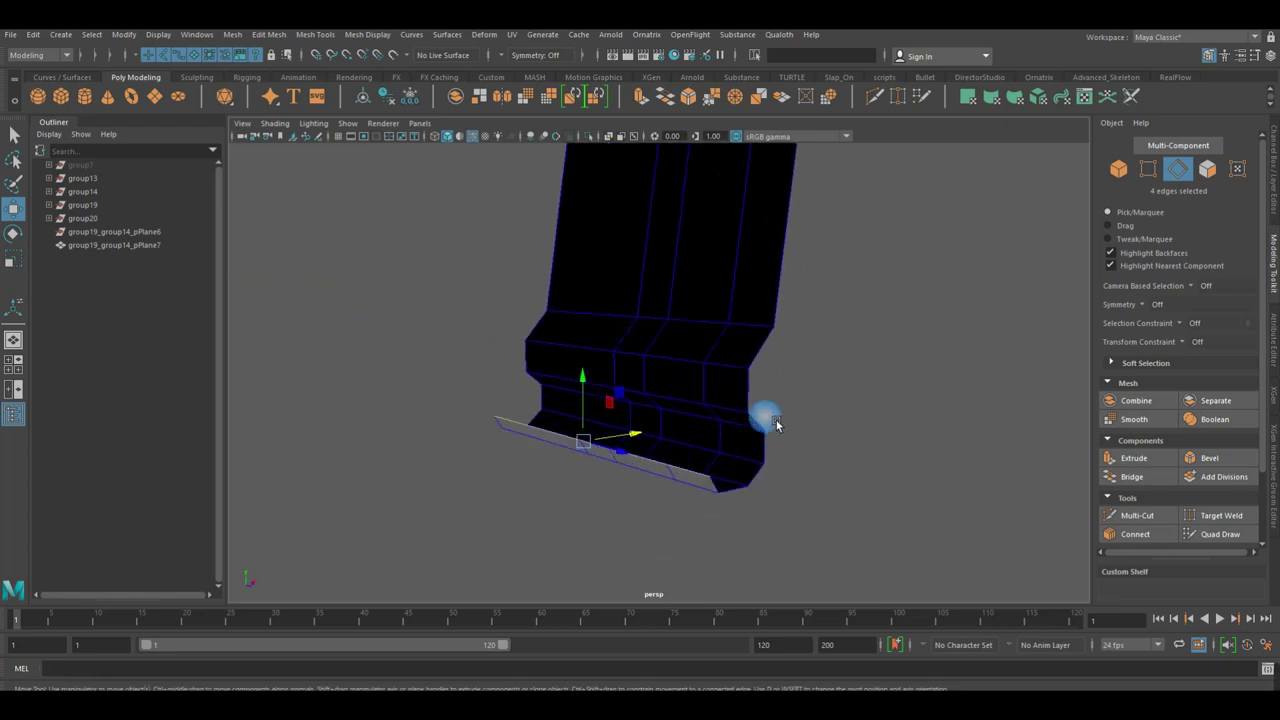
right_drag(663, 343, 666, 302)
mouse_move(760, 370)
alt+right_down()
mouse_move(703, 366)
mouse_move(837, 357)
alt+right_up()
mouse_move(837, 357)
alt+mouse_down()
mouse_move(599, 390)
mouse_move(554, 453)
mouse_move(507, 431)
mouse_move(625, 445)
alt+mouse_up()
alt+right_drag(625, 445, 769, 350)
right_drag(620, 318, 612, 345)
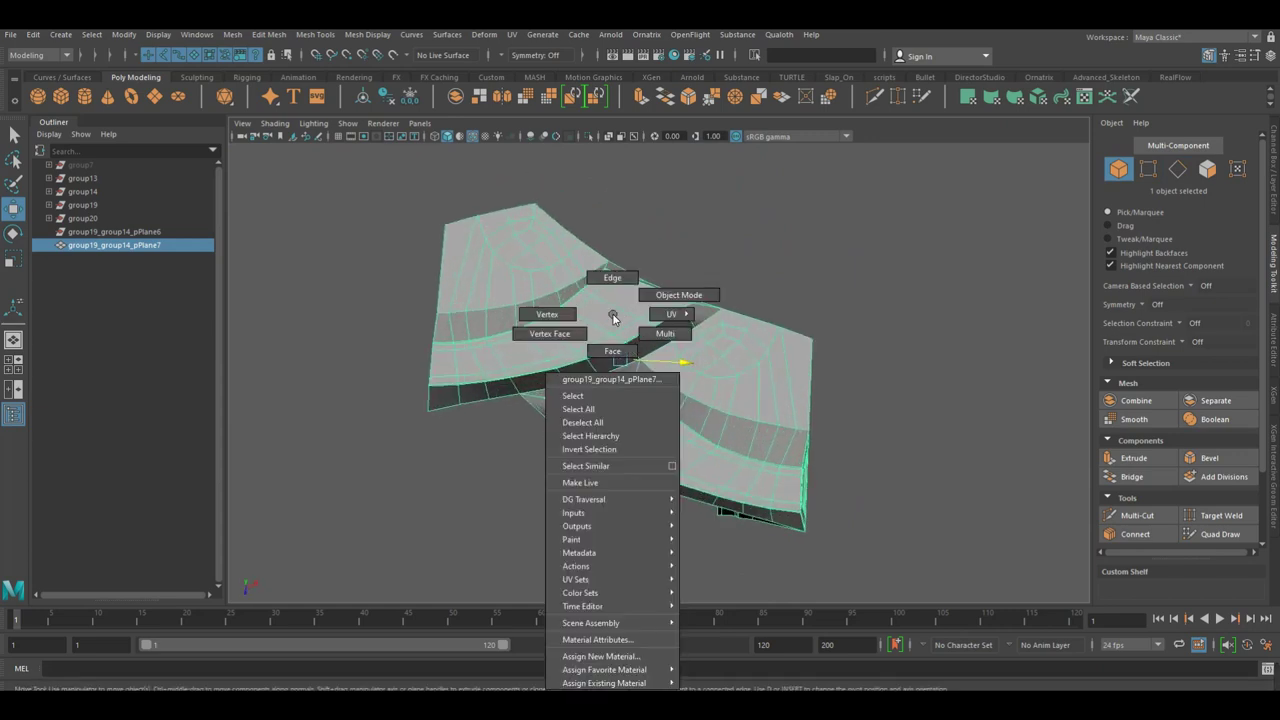
click(610, 315)
In top view, delete the corner faces at the mesh's left end.
key(space)
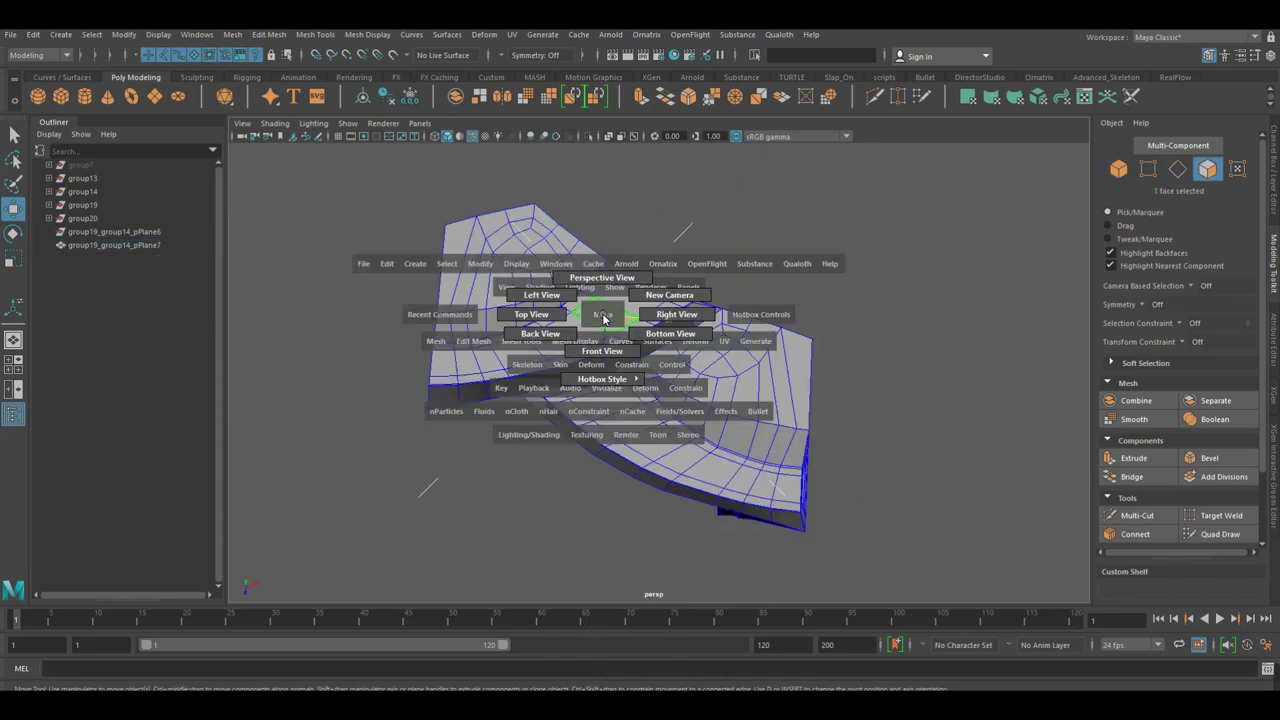
click(567, 316)
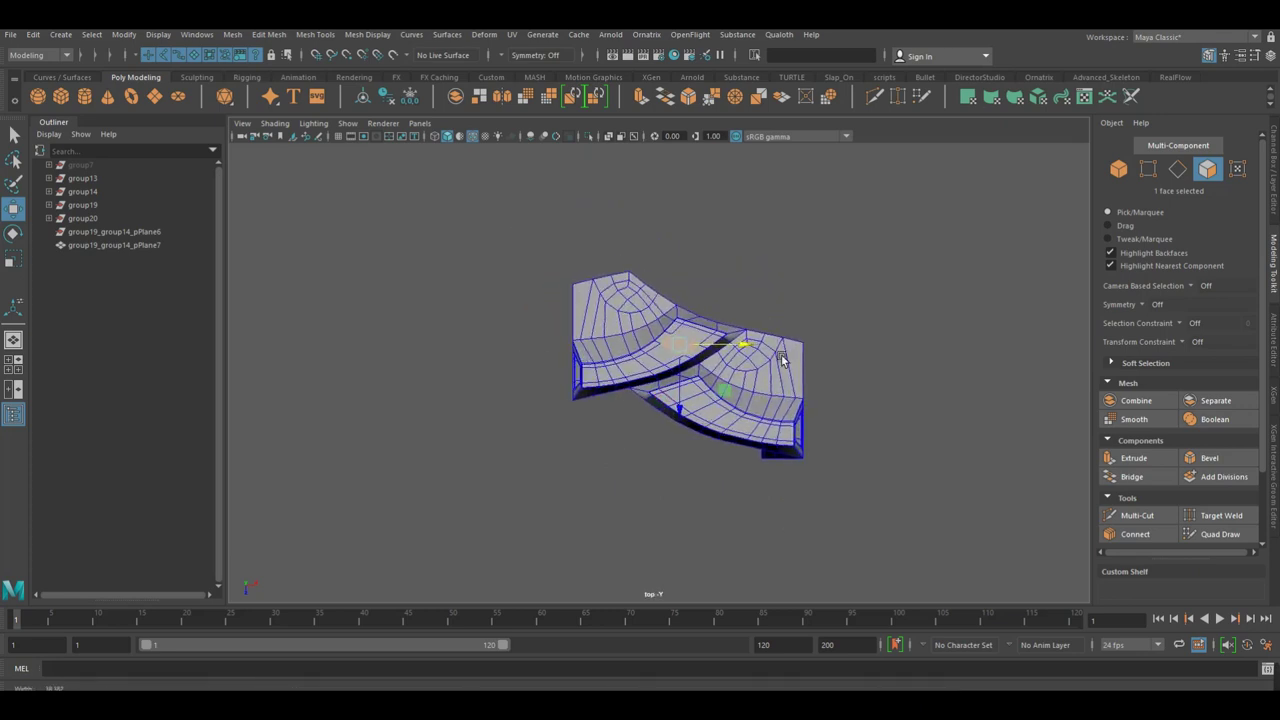
drag(606, 438, 606, 443)
click(655, 428)
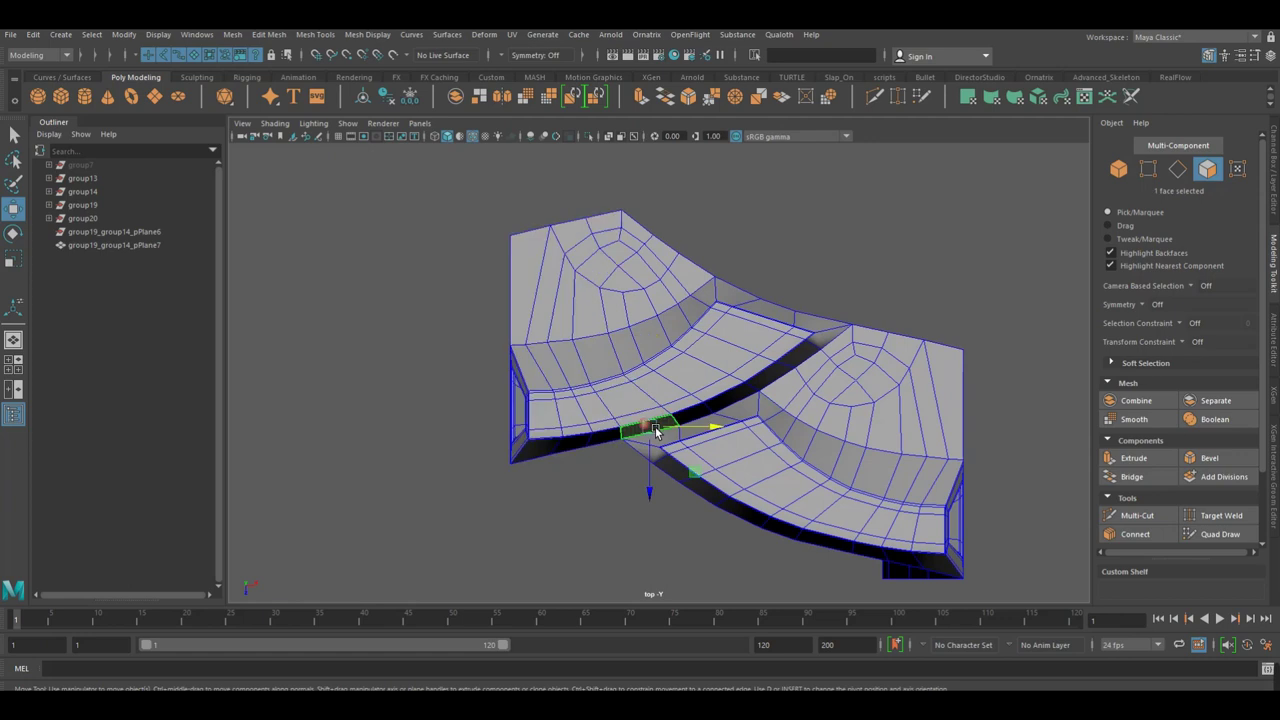
click(540, 445)
key(Delete)
Delete the centre face strip and then the entire left-hand piece.
click(588, 448)
drag(620, 448, 648, 440)
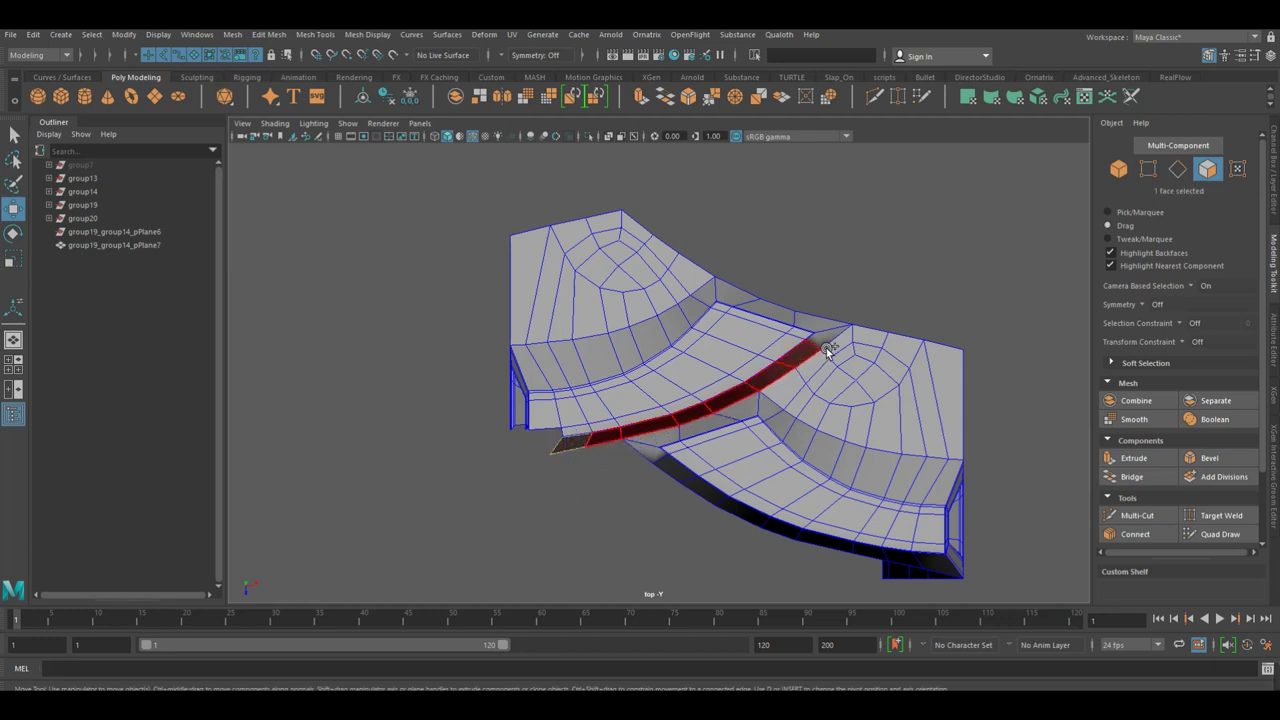
drag(840, 335, 857, 300)
key(Delete)
click(620, 302)
shift+drag(622, 302, 622, 303)
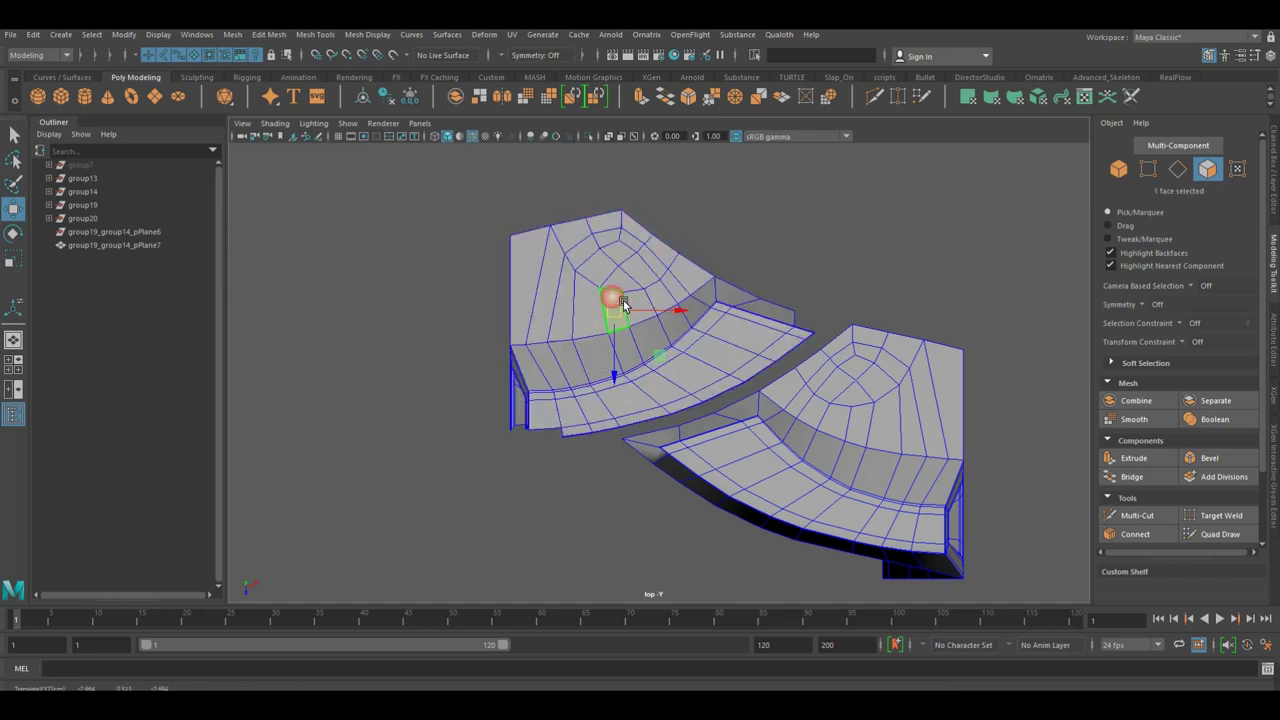
double_click(512, 287)
key(Delete)
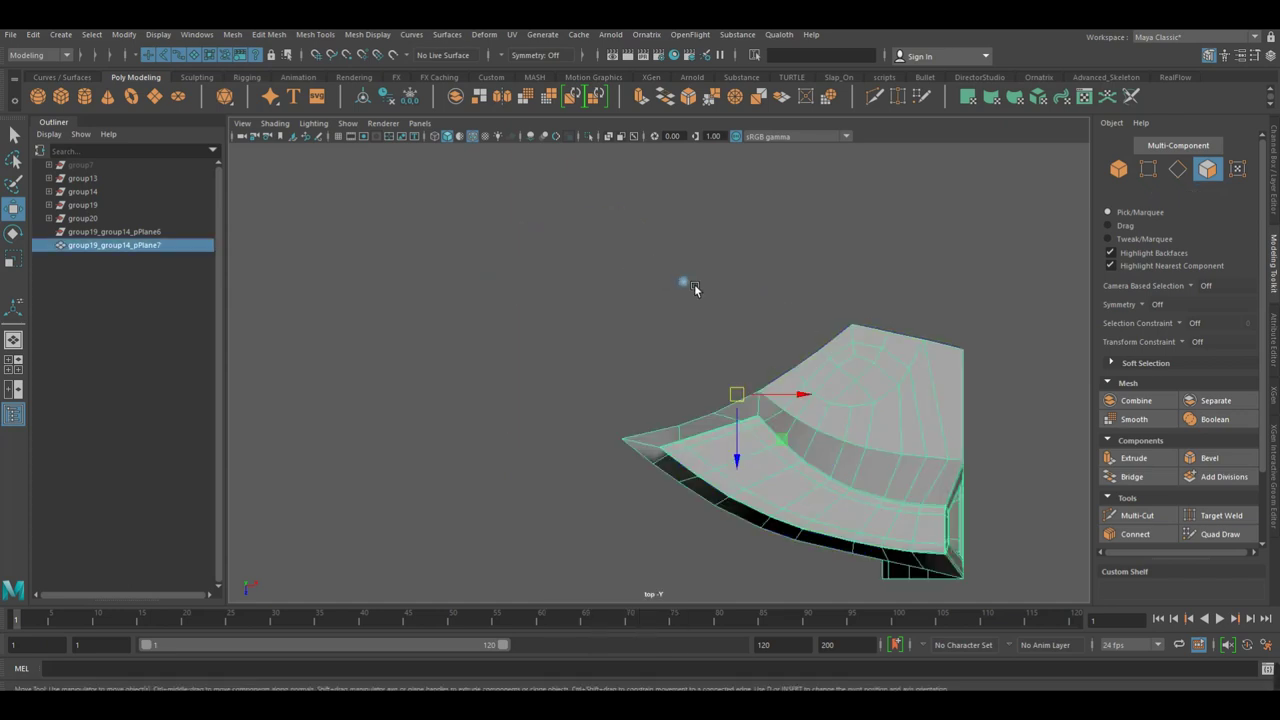
Return to object mode, frame the remaining piece and view it in perspective.
key(F8)
key(f)
key(space)
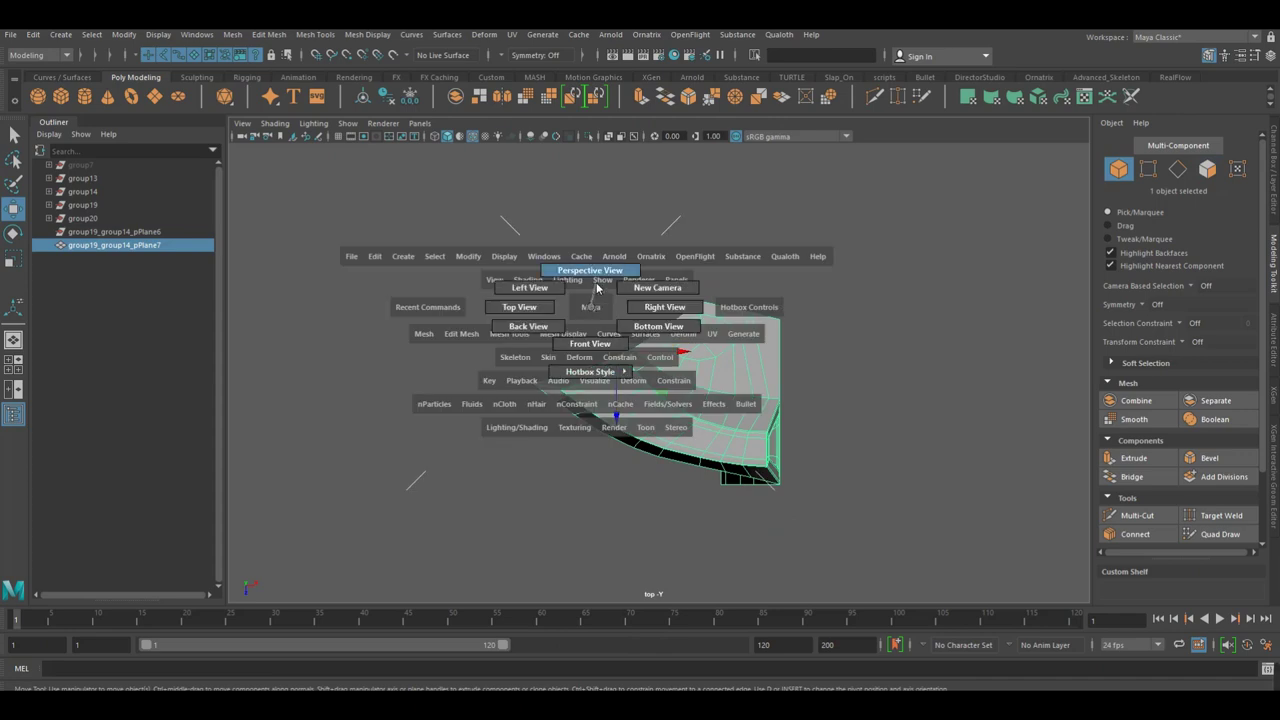
drag(596, 282, 596, 279)
click(856, 411)
mouse_move(852, 448)
alt+mouse_down()
mouse_move(645, 395)
mouse_move(520, 398)
mouse_move(680, 444)
mouse_move(765, 445)
alt+mouse_up()
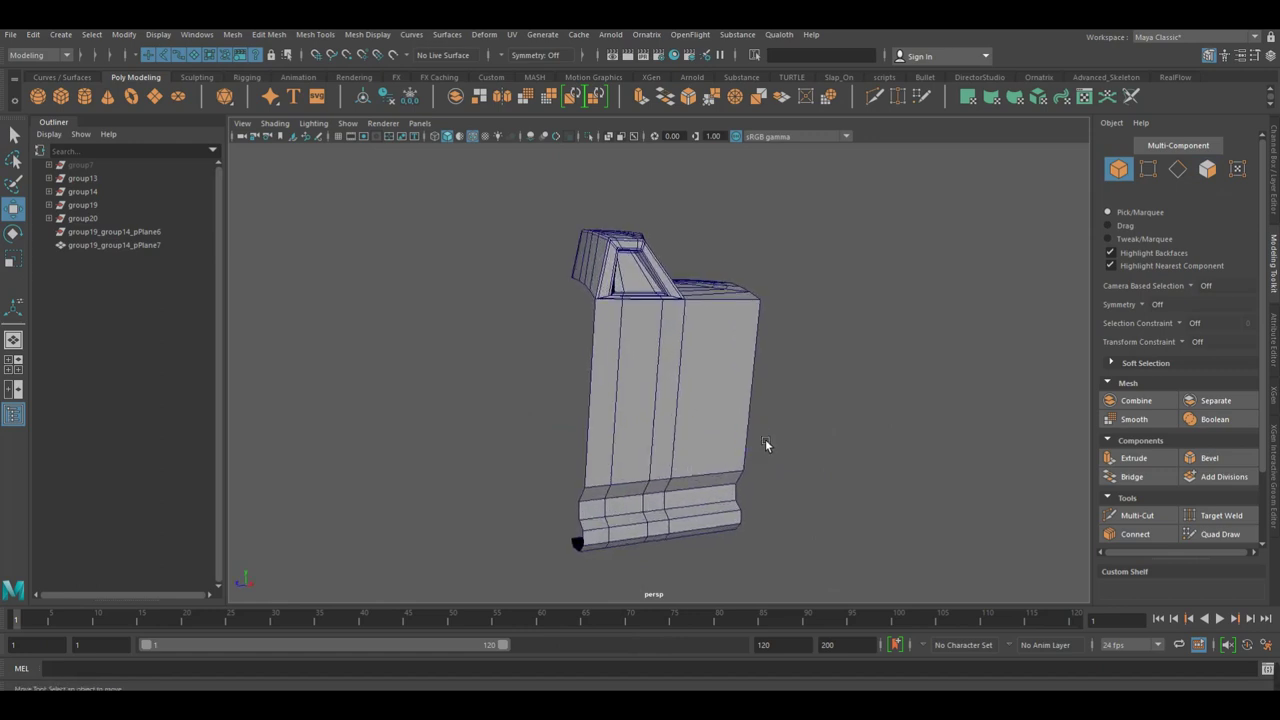
Connect the front face's vertical edges with 3 segments, adding three horizontal edge loops.
click(660, 395)
right_drag(657, 392, 664, 325)
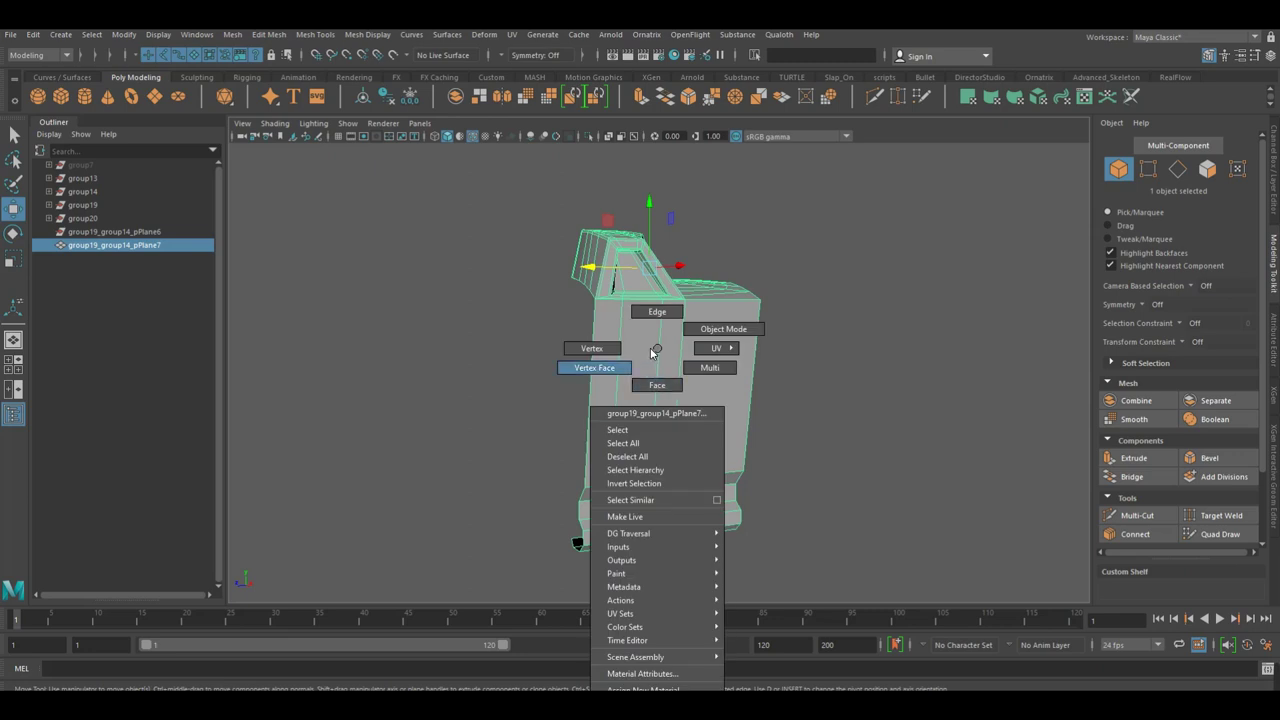
click(603, 387)
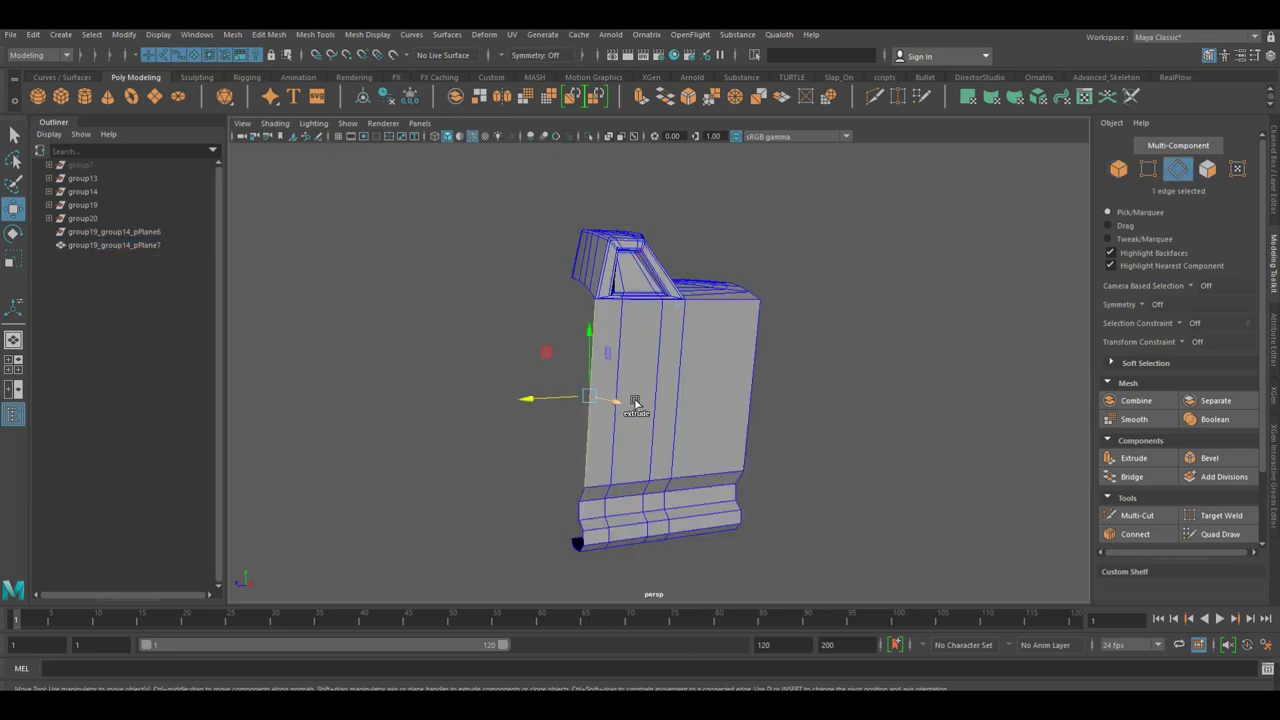
right_drag(619, 378, 683, 617)
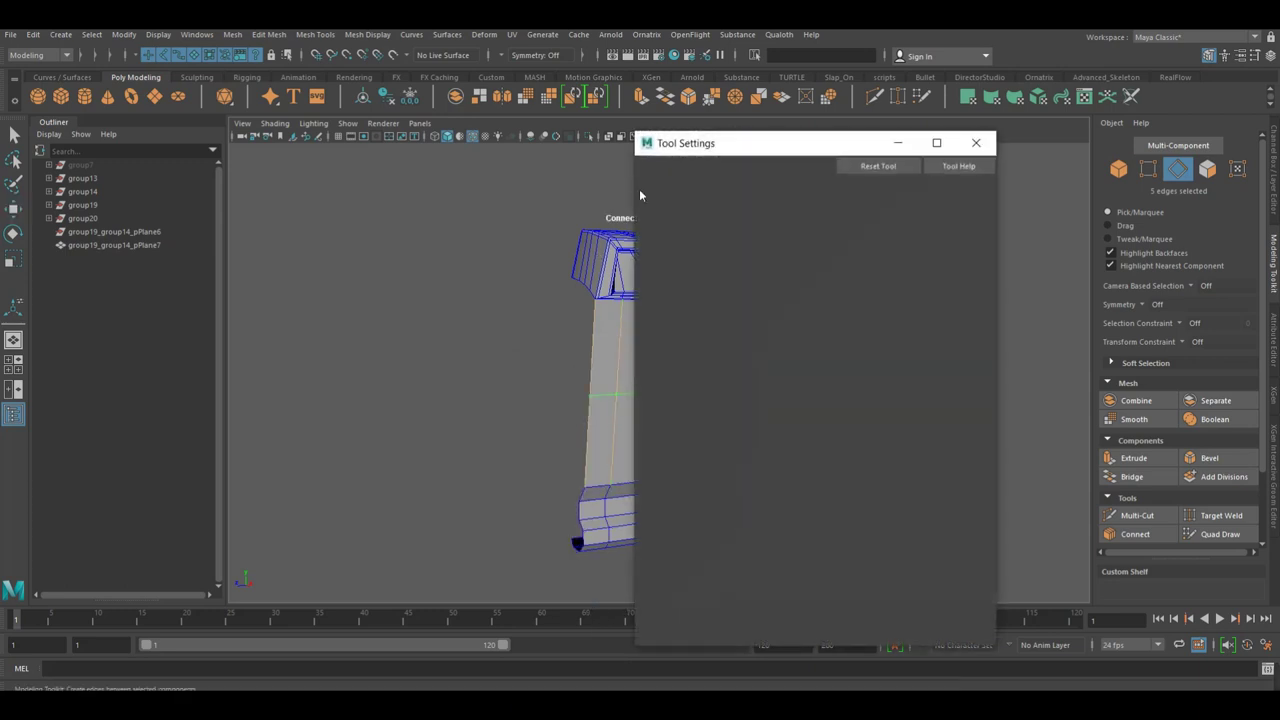
text(3)
click(975, 143)
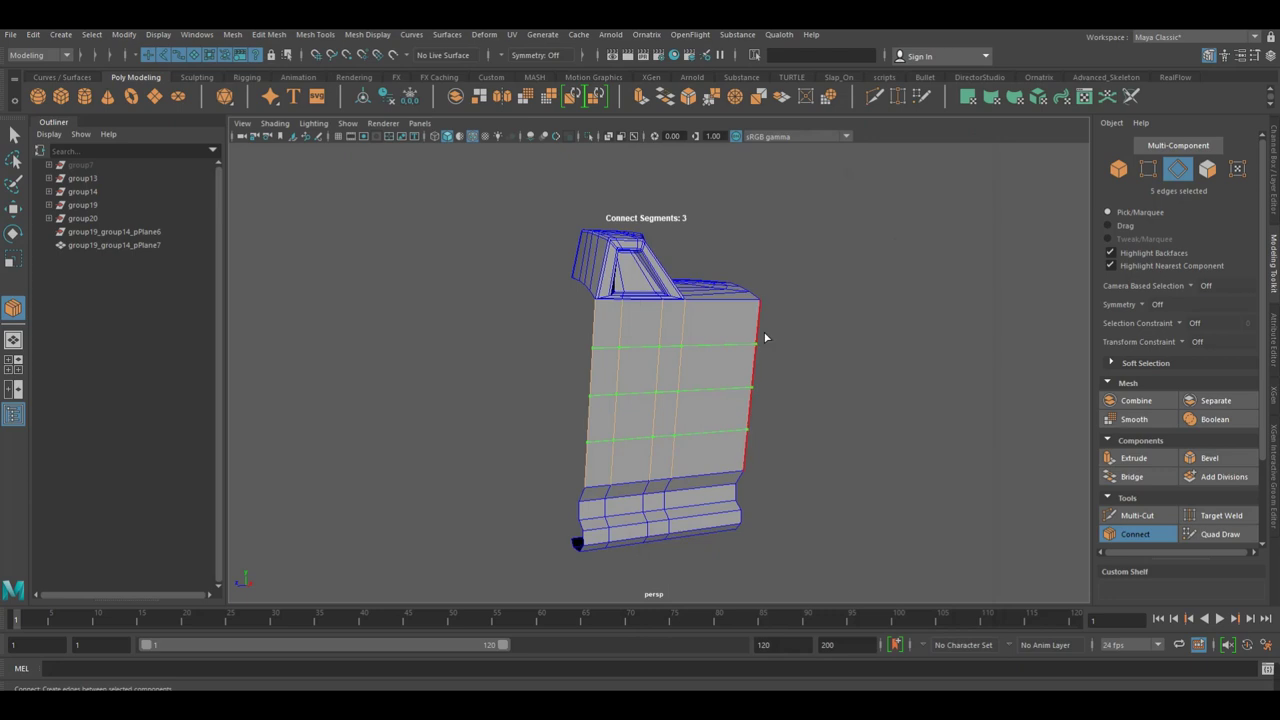
right_drag(686, 380, 833, 345)
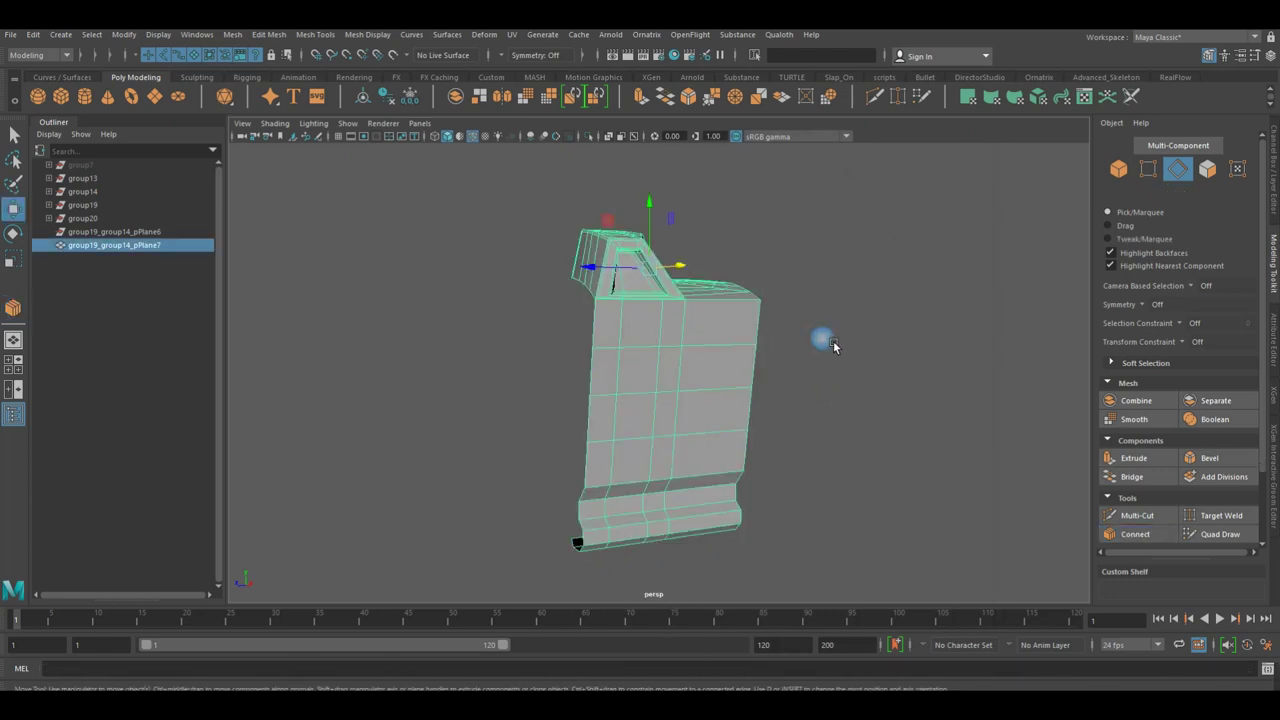
alt+drag(833, 345, 907, 368)
mouse_move(842, 392)
alt+mouse_down()
mouse_move(745, 376)
mouse_move(648, 387)
mouse_move(757, 371)
mouse_move(747, 387)
mouse_move(724, 385)
mouse_move(734, 364)
alt+mouse_up()
click(839, 369)
Multi-Cut a new edge loop just below the top ledge and preview it smoothed.
click(734, 364)
click(1137, 515)
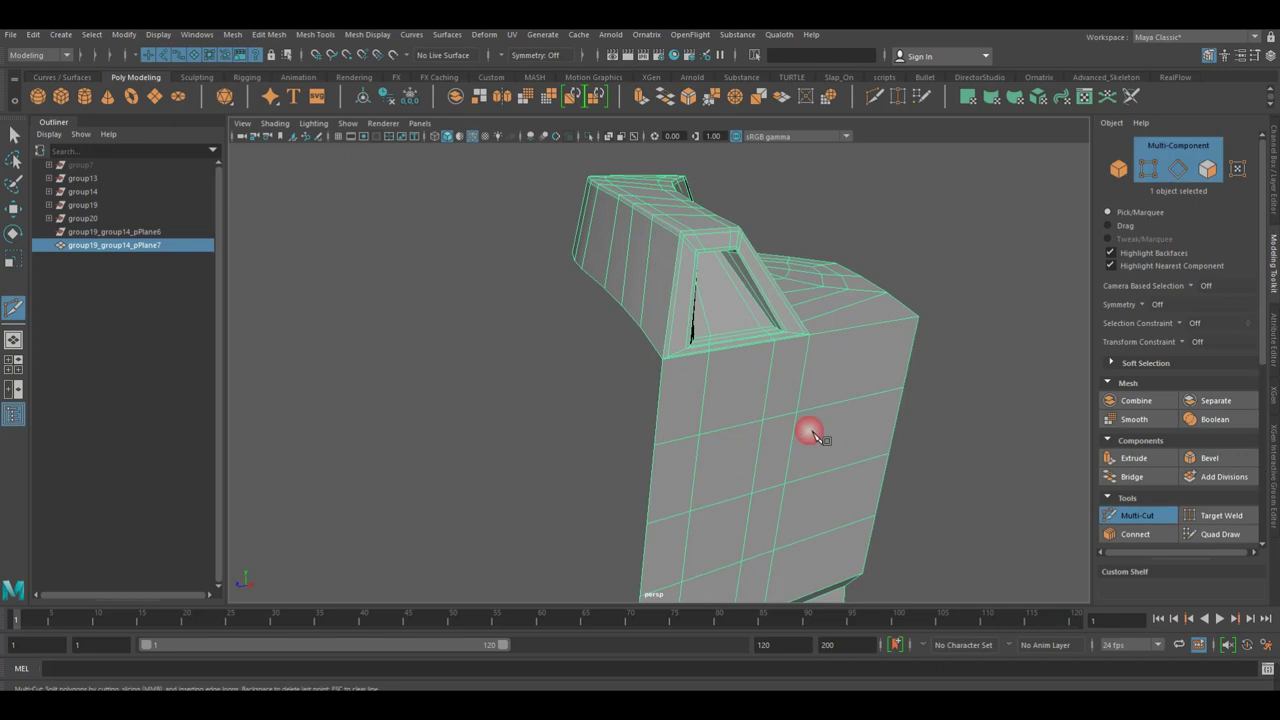
click(815, 437)
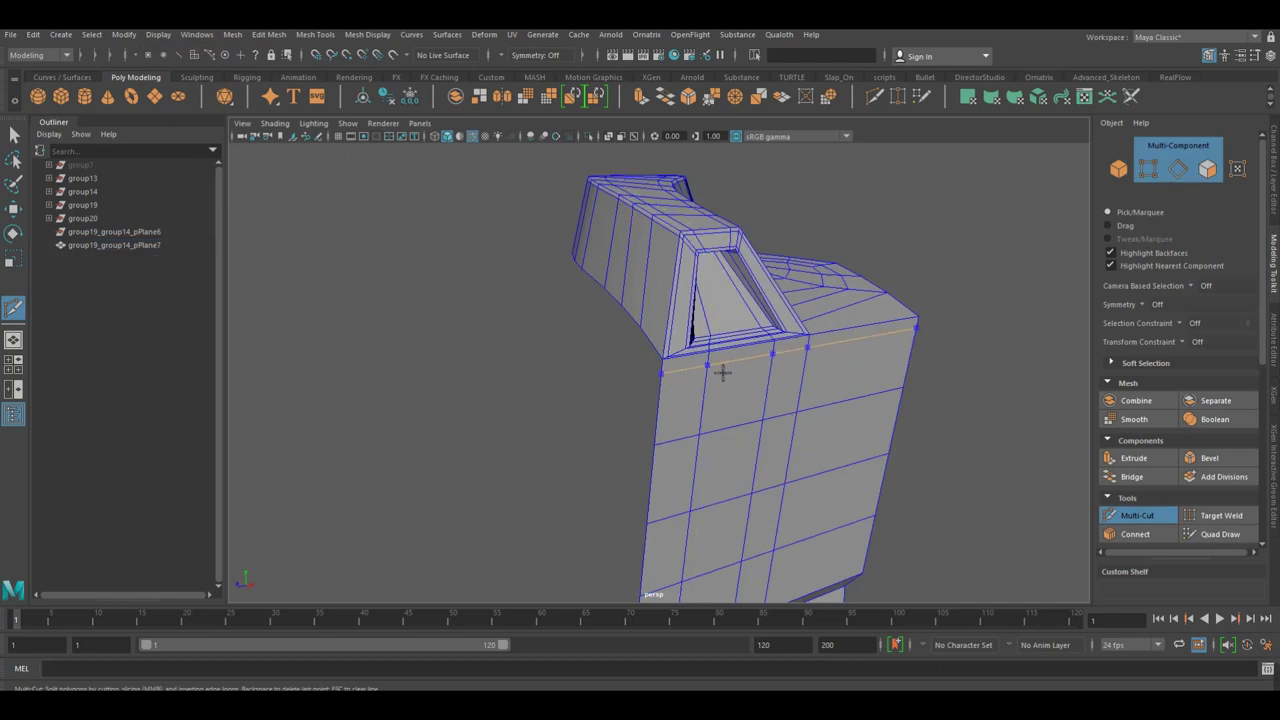
click(916, 327)
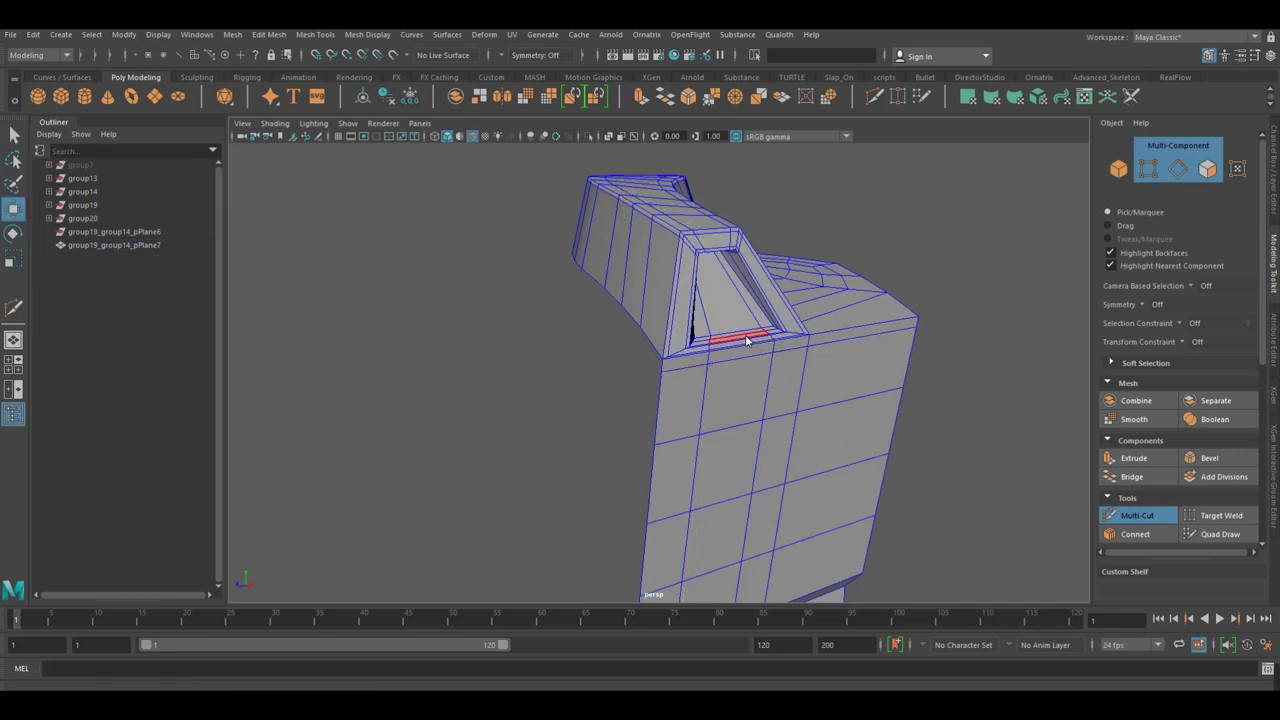
key(Return)
key(w)
key(3)
alt+drag(869, 300, 914, 277)
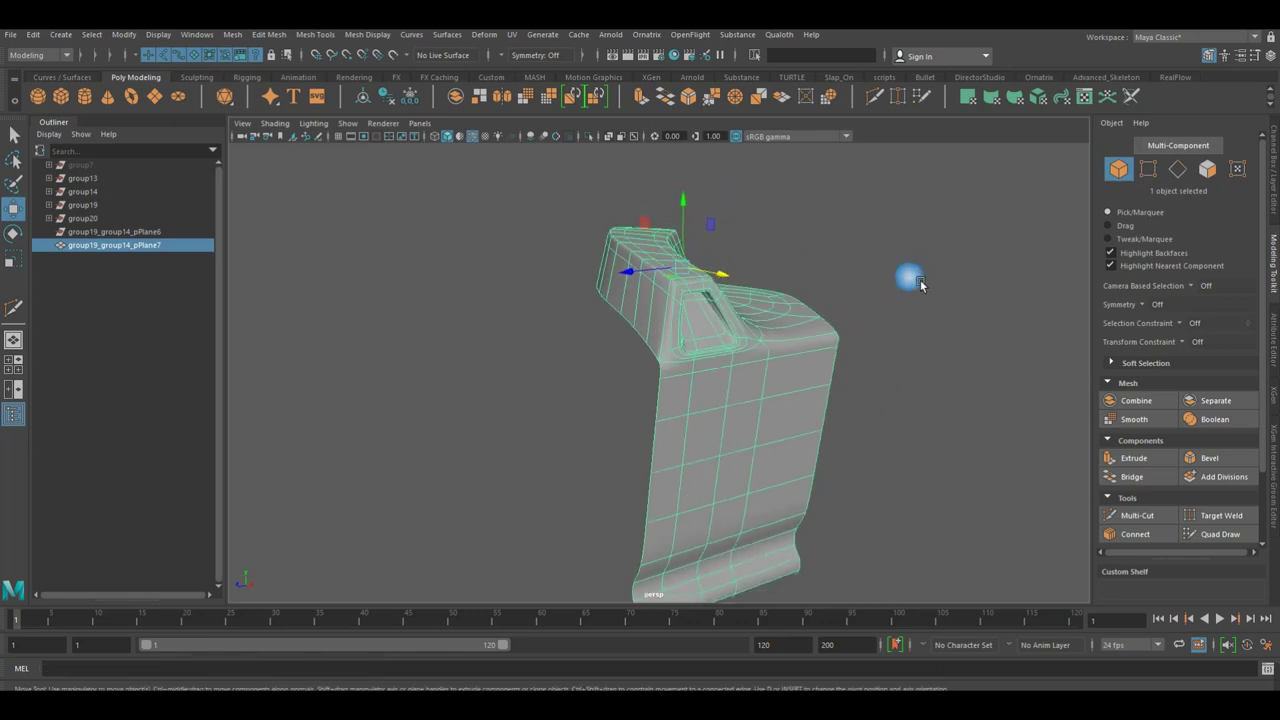
click(914, 277)
mouse_move(880, 321)
alt+mouse_down()
mouse_move(808, 360)
mouse_move(694, 368)
mouse_move(743, 341)
mouse_move(707, 393)
mouse_move(650, 395)
alt+mouse_up()
Save the scene and lift the mesh upward to Translate Y 7.777.
key(q)
key(ctrl+s)
key(w)
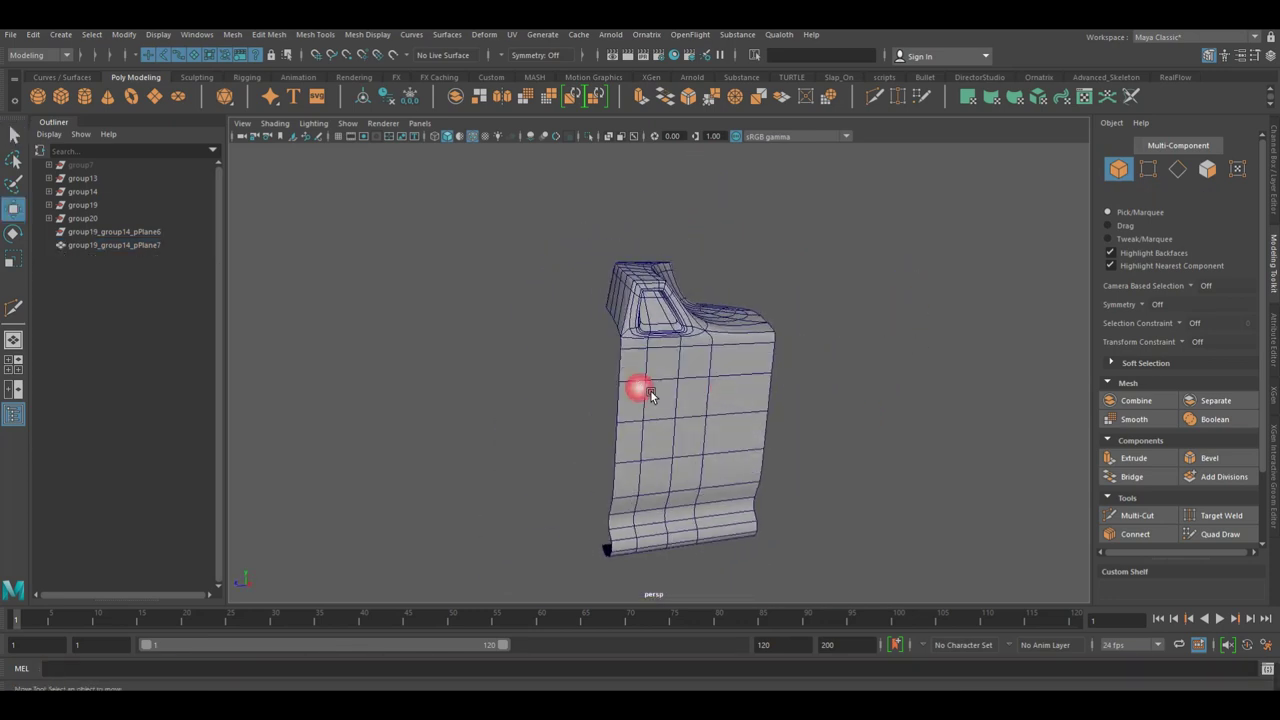
mouse_move(715, 423)
alt+mouse_down()
mouse_move(563, 422)
mouse_move(790, 420)
mouse_move(439, 216)
alt+mouse_up()
mouse_move(347, 151)
alt+mouse_down()
mouse_move(714, 308)
mouse_move(663, 343)
mouse_move(688, 183)
alt+mouse_up()
click(695, 362)
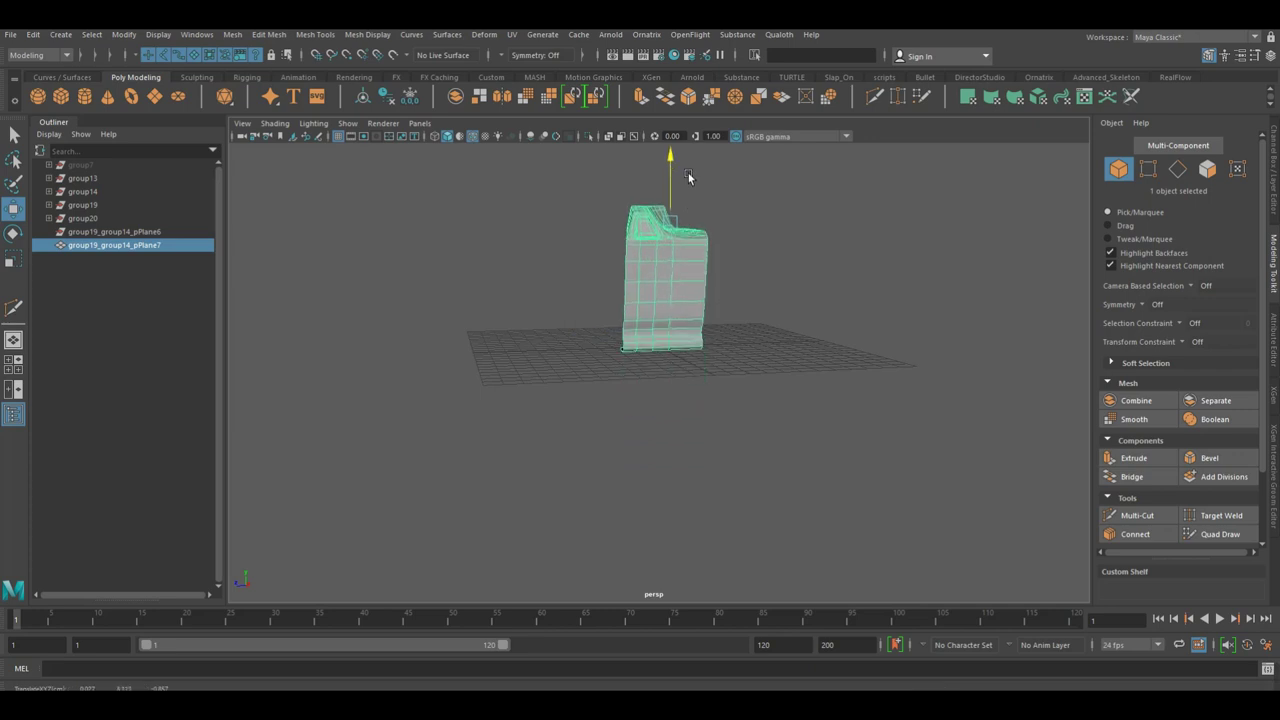
click(684, 189)
mouse_move(626, 156)
mouse_down()
mouse_move(669, 191)
mouse_move(680, 175)
mouse_up()
Turn off the smoothed preview and save the scene again.
key(1)
mouse_move(590, 358)
alt+mouse_down()
mouse_move(795, 365)
mouse_move(850, 348)
mouse_move(826, 385)
mouse_move(708, 412)
mouse_move(537, 379)
mouse_move(649, 363)
mouse_move(854, 363)
mouse_move(836, 400)
mouse_move(634, 394)
mouse_move(757, 377)
alt+mouse_up()
click(790, 363)
key(ctrl+s)
key(q)
key(w)
Create a polygon plane, rotate it to Z -90 and scale it to 4.079.
key(ctrl+z)
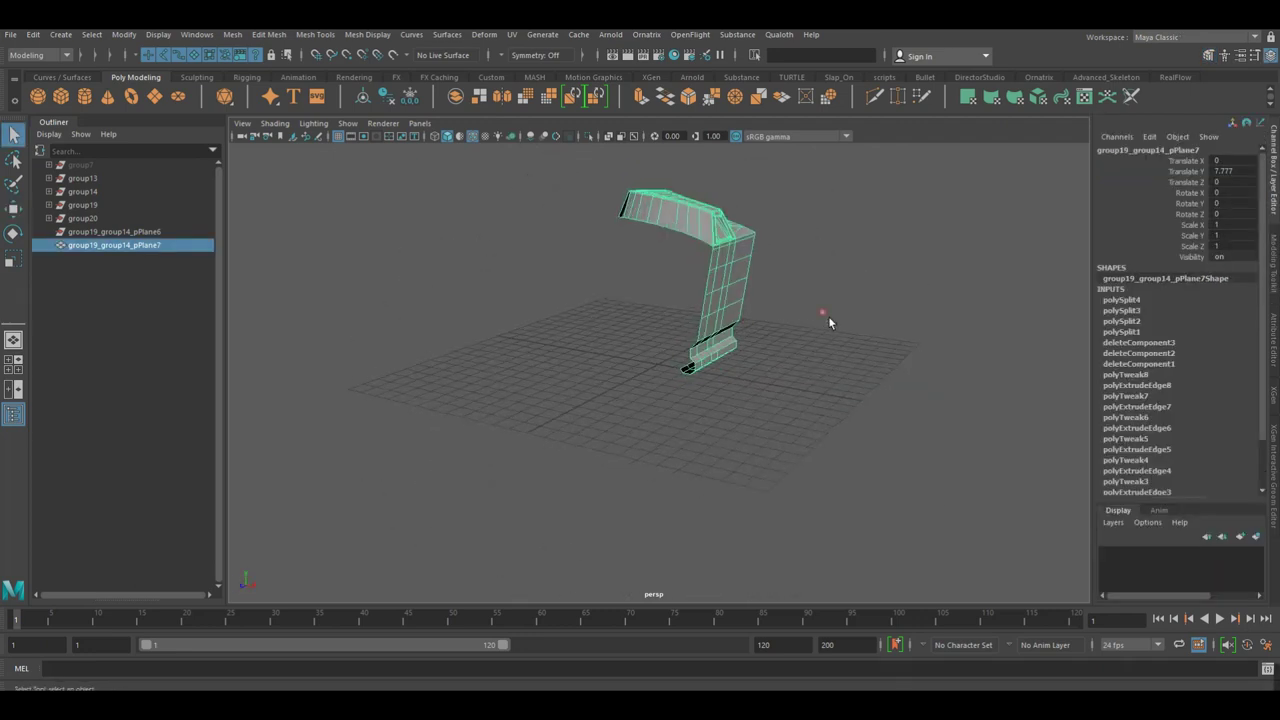
click(155, 96)
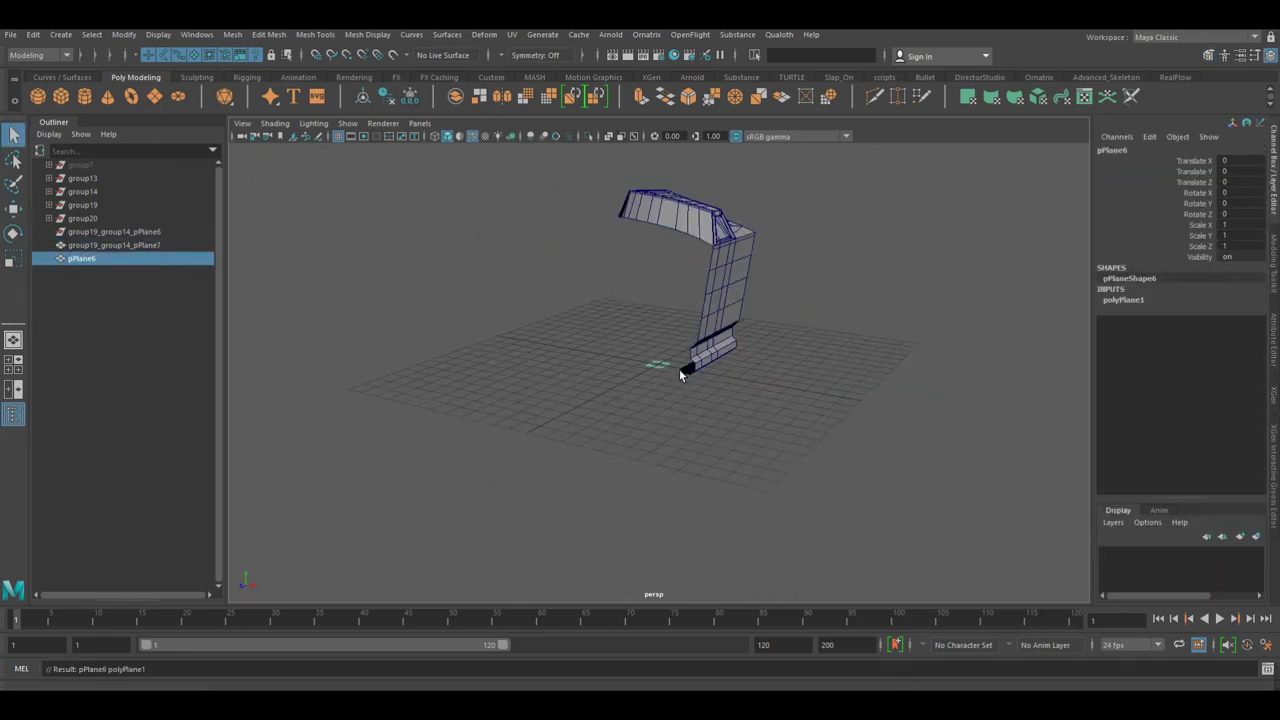
key(w)
drag(730, 378, 855, 398)
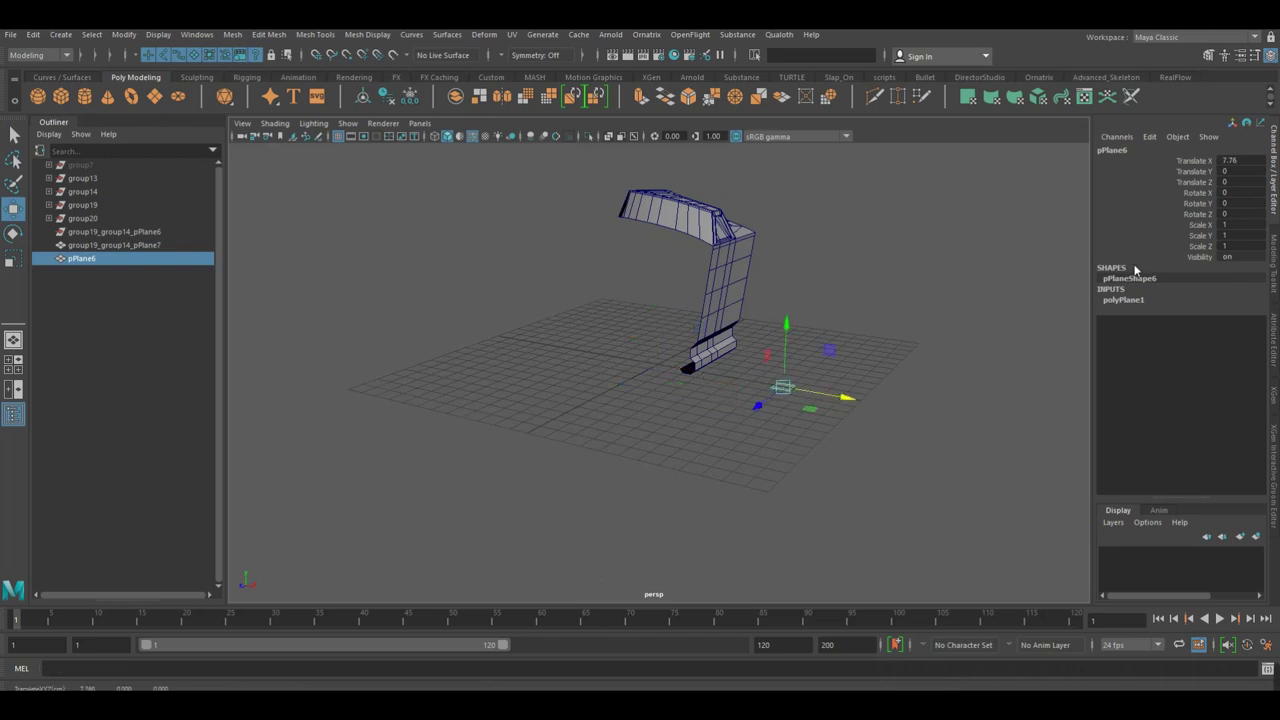
key(e)
drag(821, 335, 1158, 236)
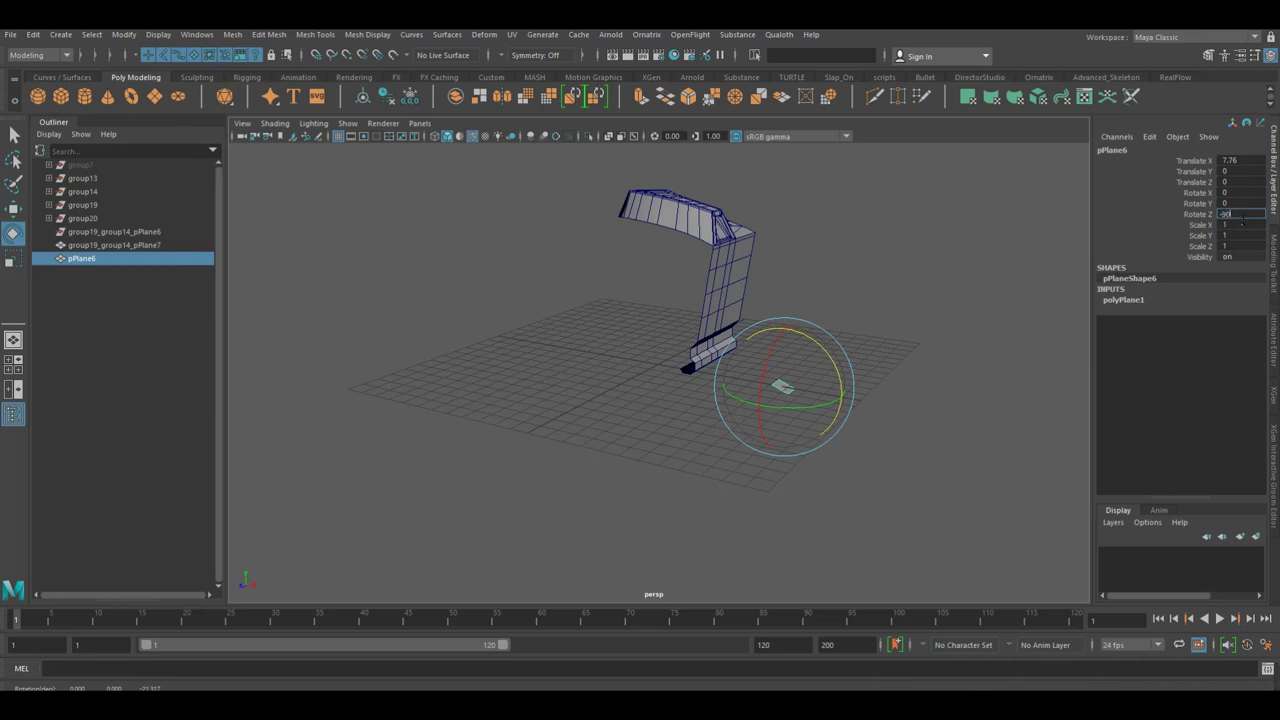
key(r)
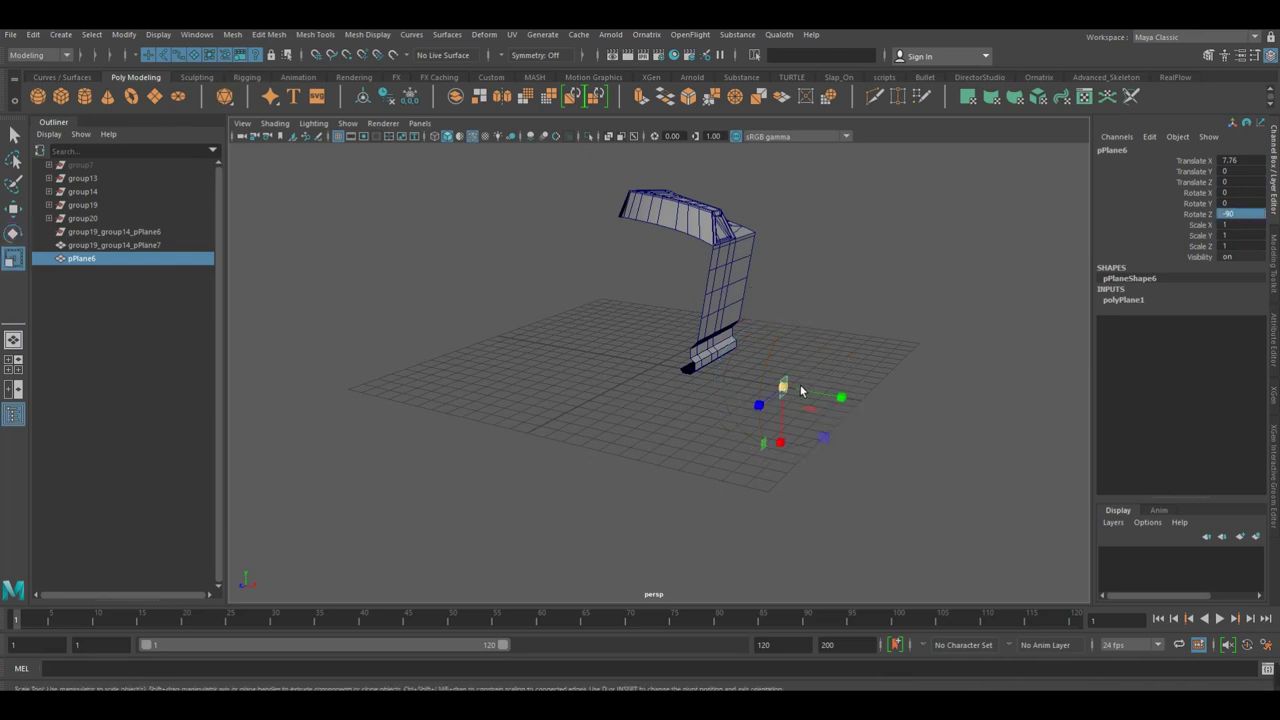
mouse_move(783, 387)
mouse_down()
mouse_move(749, 376)
mouse_move(752, 356)
mouse_up()
In side view, place the plane over the strip at Translate Y 2.345, Z 0.819, in wireframe.
key(space)
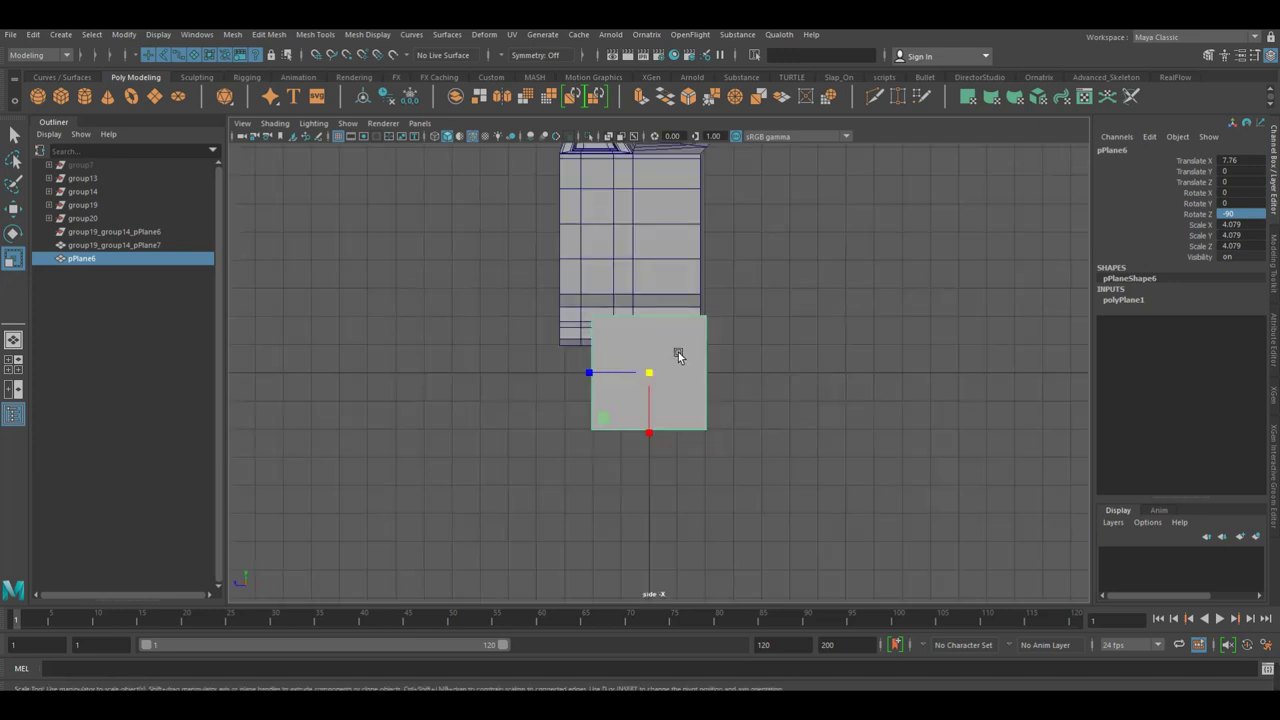
key(w)
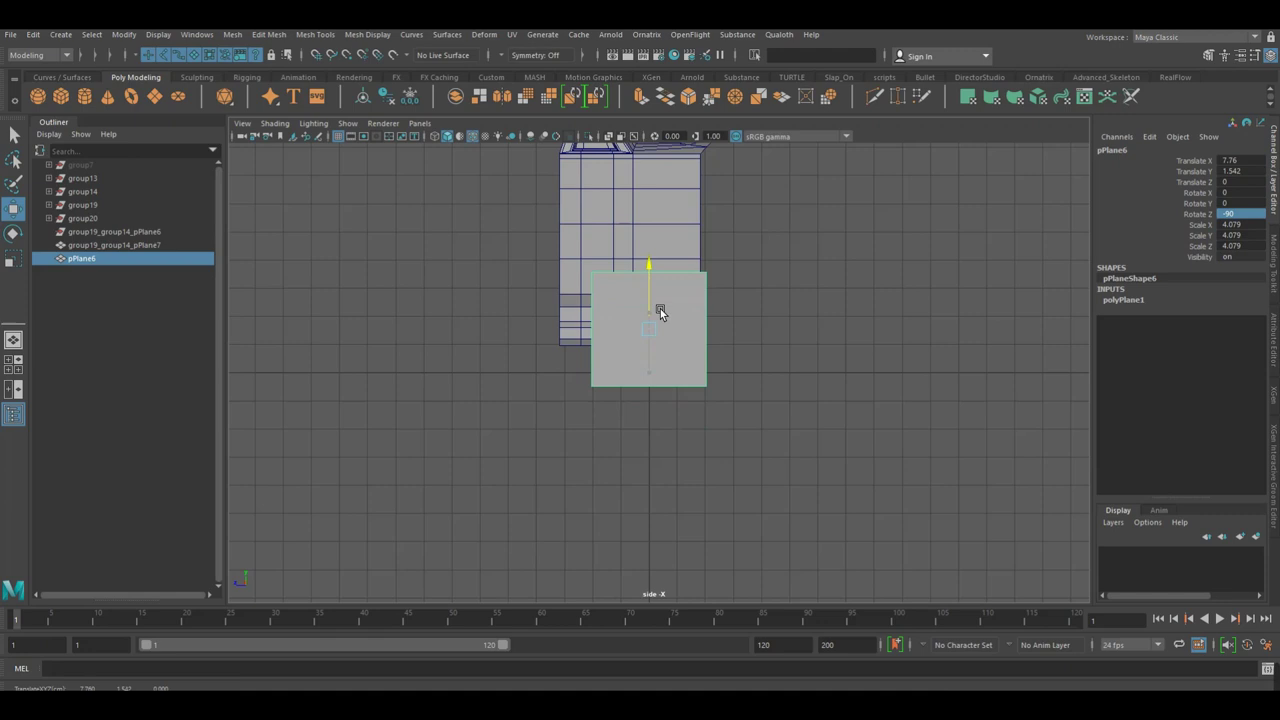
drag(661, 359, 657, 277)
scroll(657, 277, up, 3)
scroll(710, 372, up, 1)
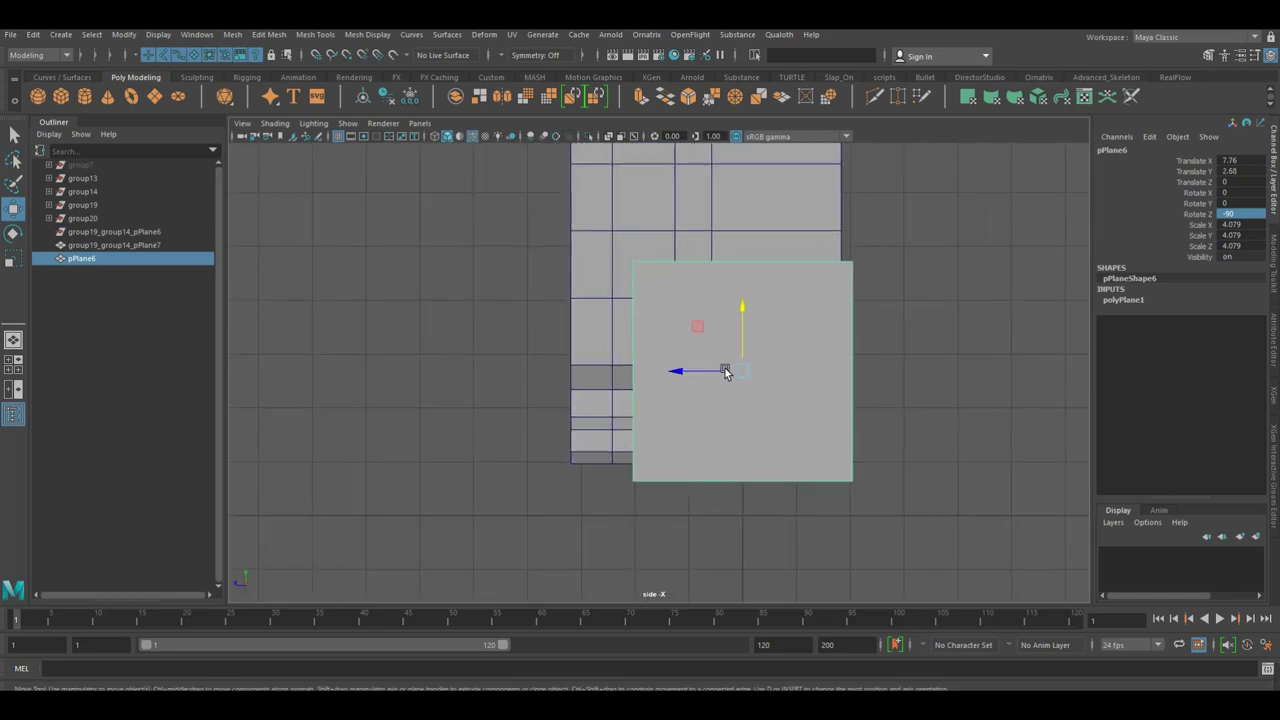
drag(703, 374, 674, 377)
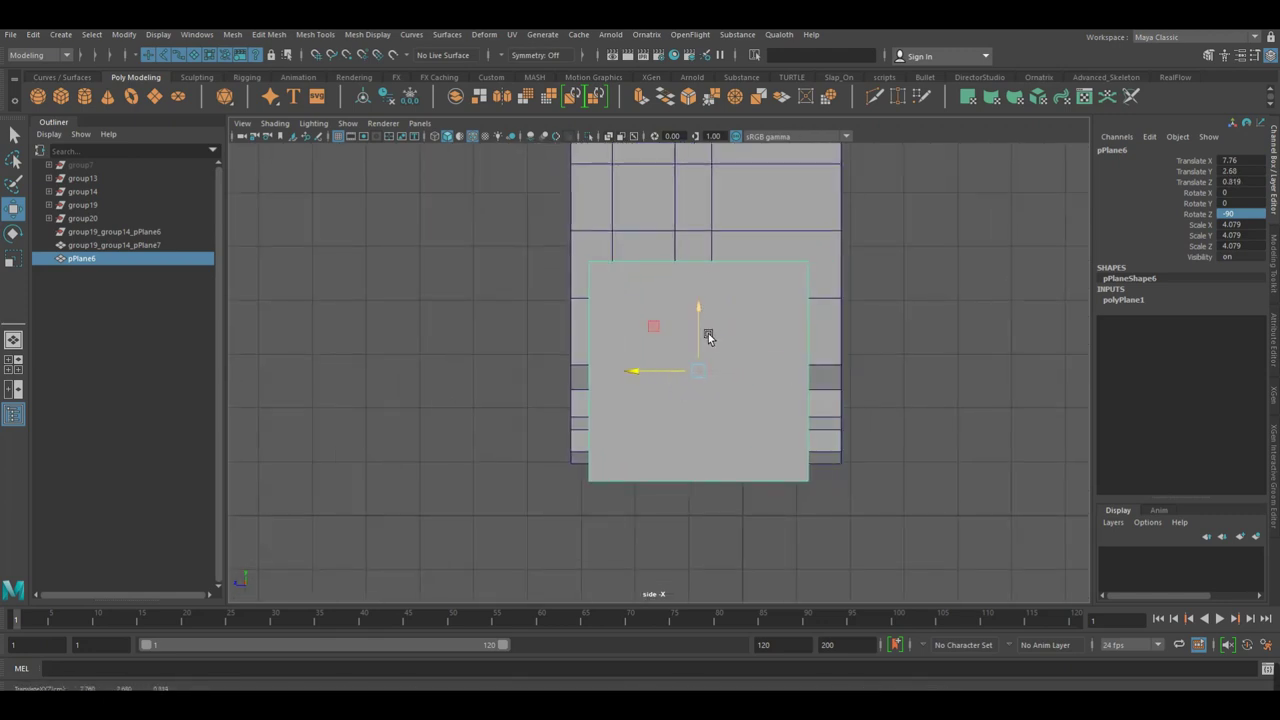
drag(708, 334, 708, 353)
key(4)
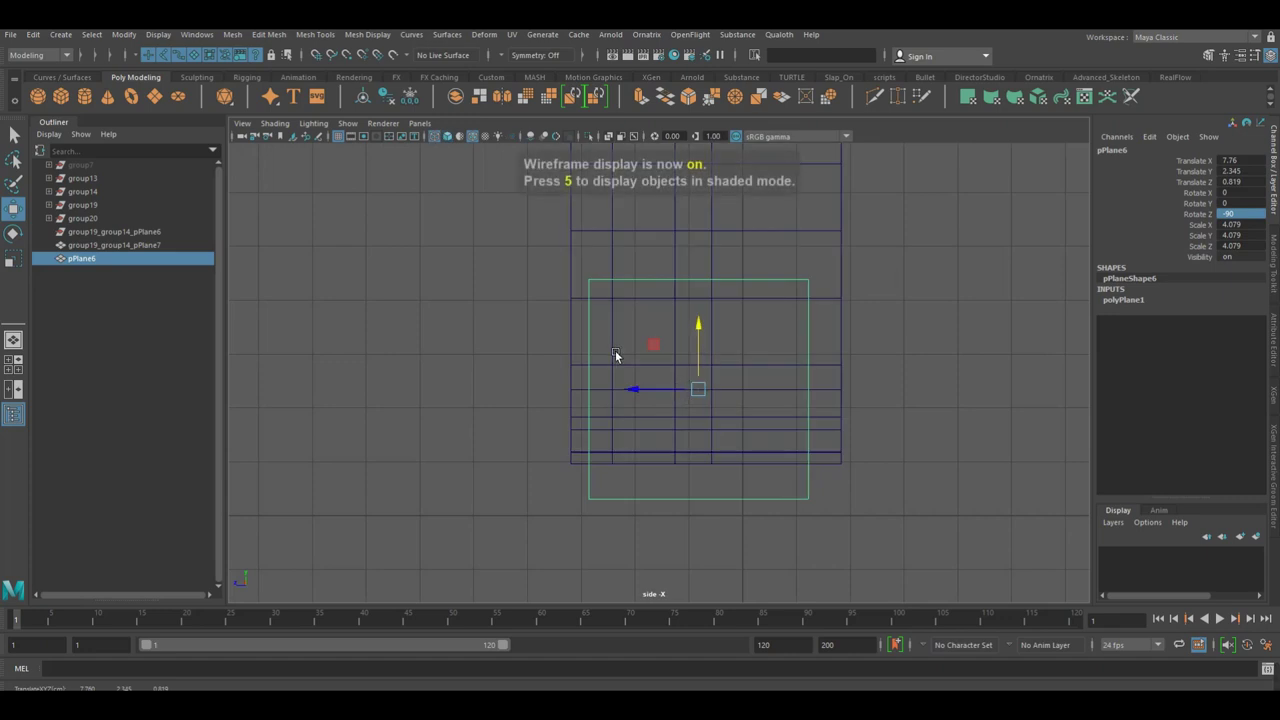
Move the plane's left edge further left toward the strip's side.
click(589, 330)
scroll(744, 372, up, 2)
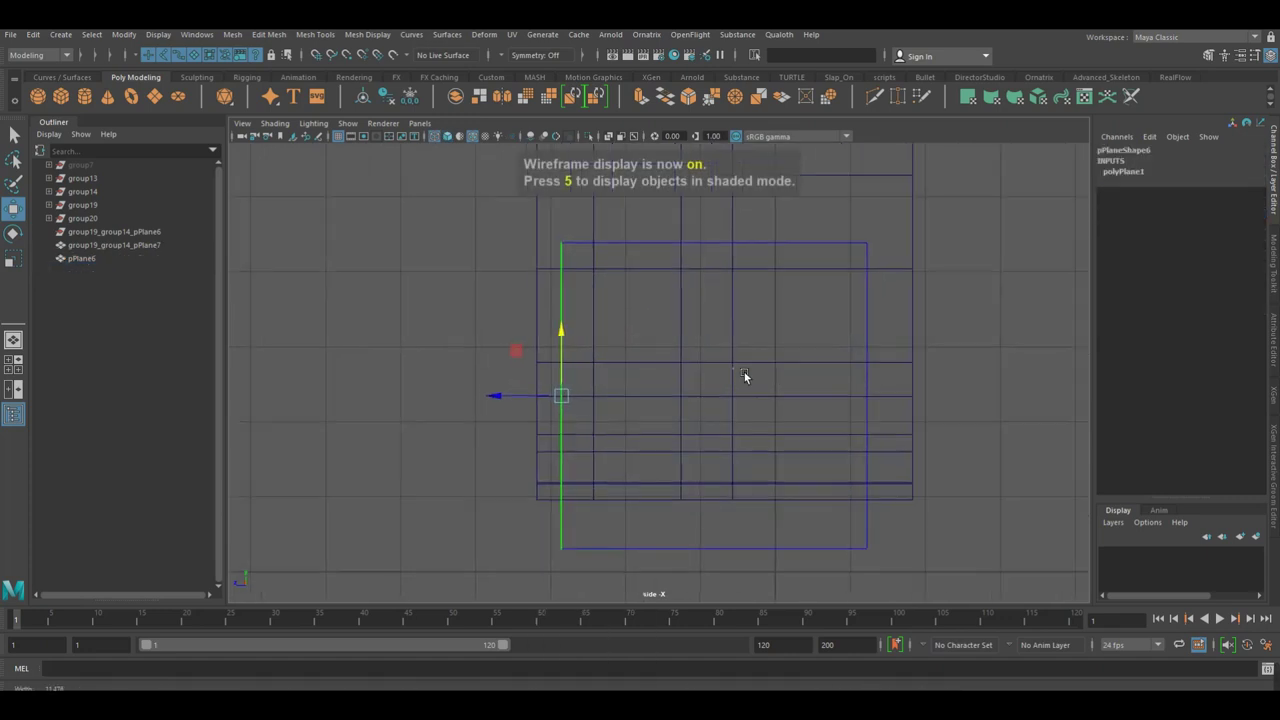
scroll(852, 363, up, 1)
scroll(643, 370, up, 2)
drag(645, 370, 620, 369)
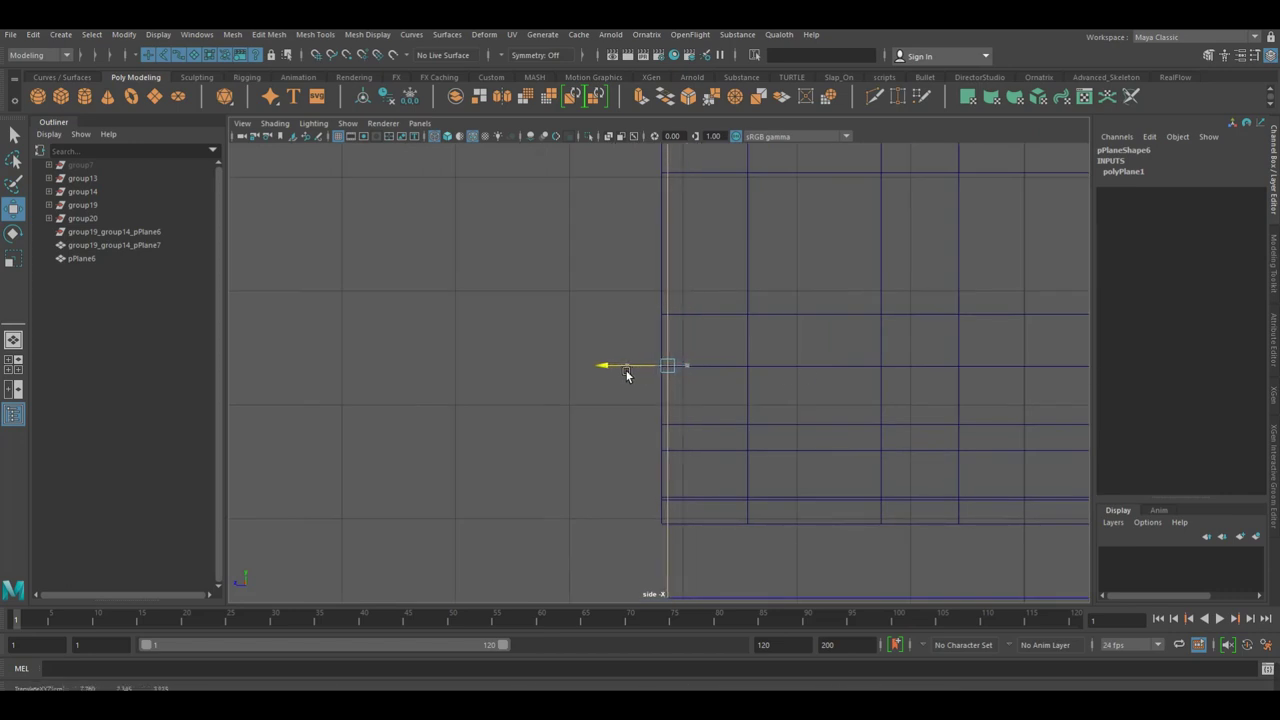
Move the plane's right edge outward and point-snap both top corners onto the strip.
key(f)
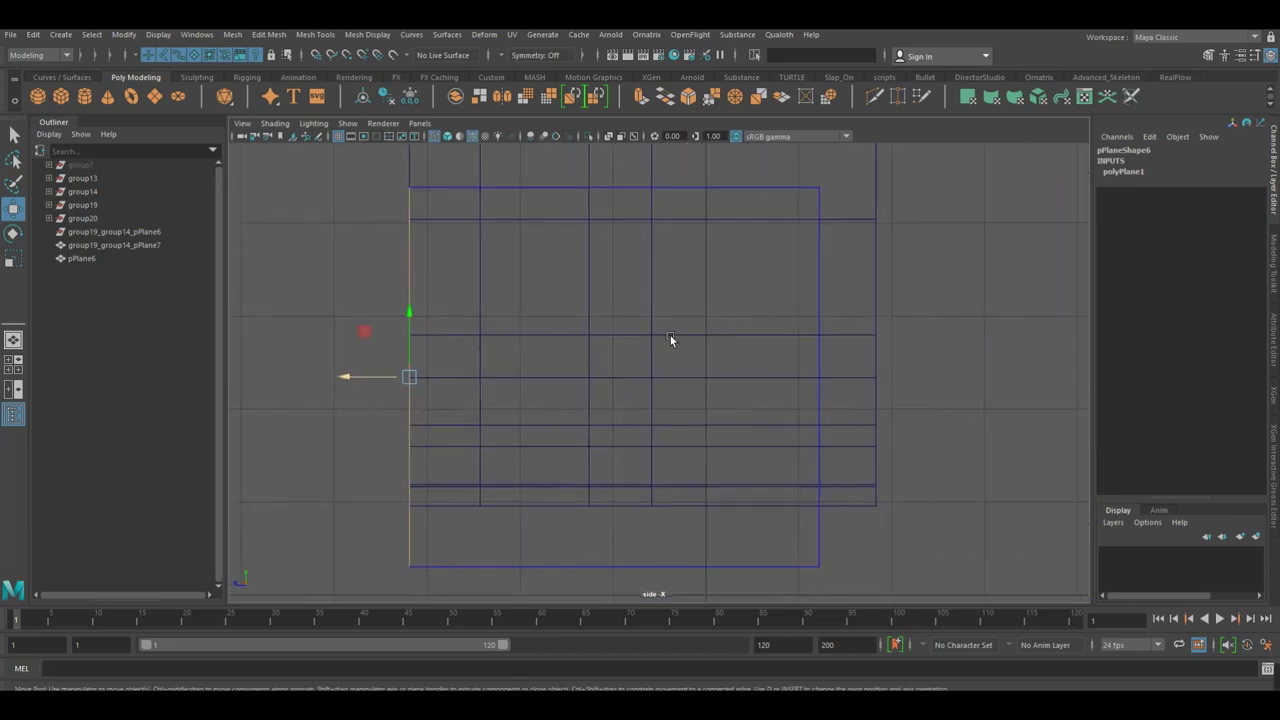
click(810, 305)
drag(779, 380, 830, 381)
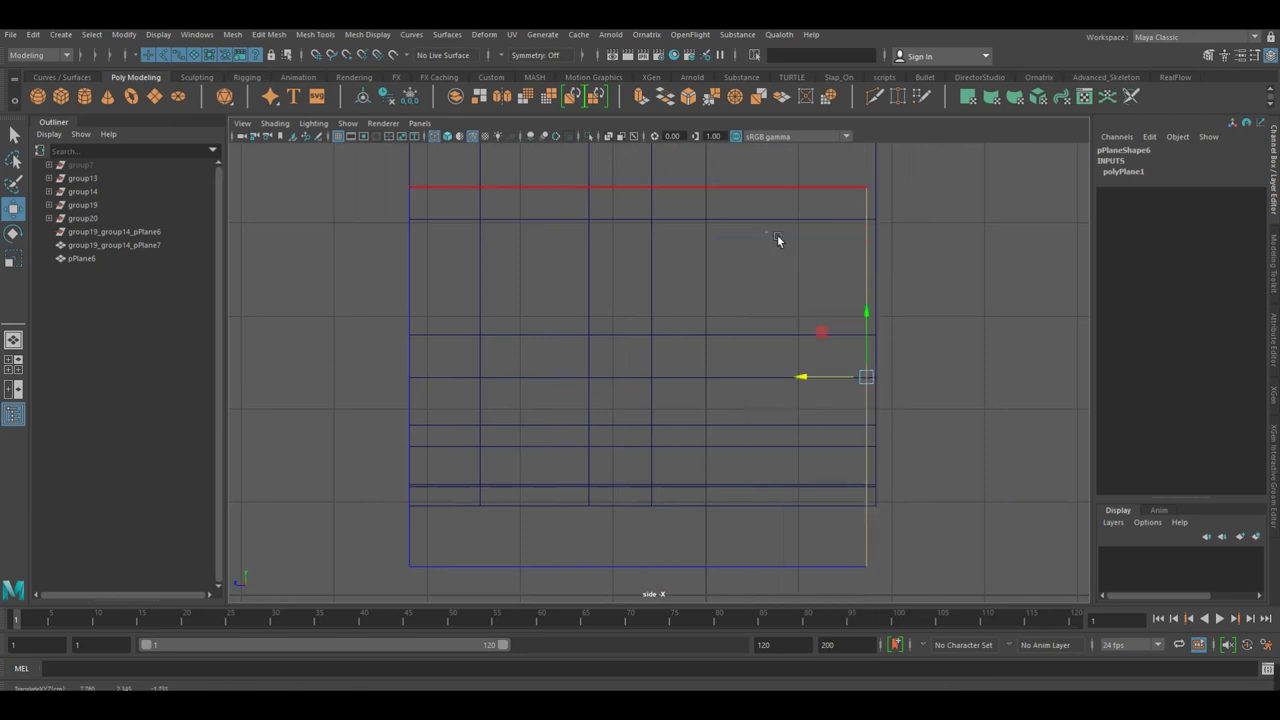
click(427, 197)
key(v)
middle_drag(427, 195, 421, 211)
click(875, 191)
key(v)
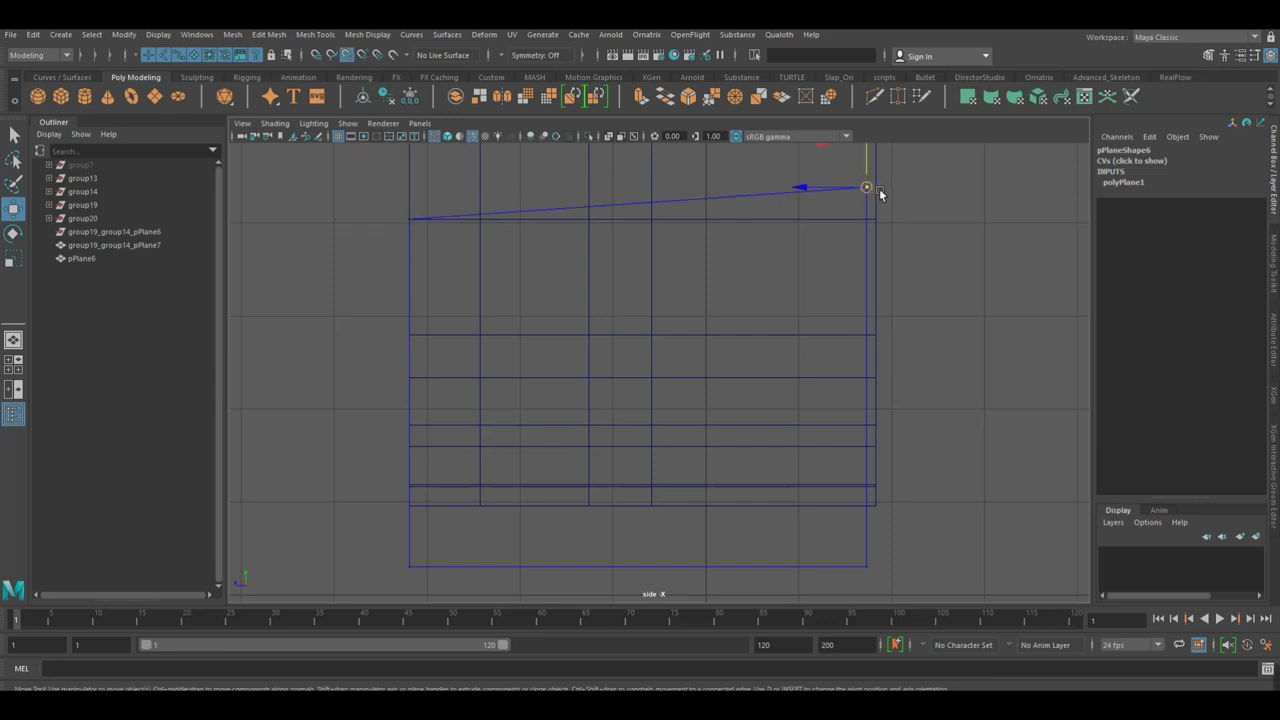
key(v)
middle_drag(880, 199, 881, 203)
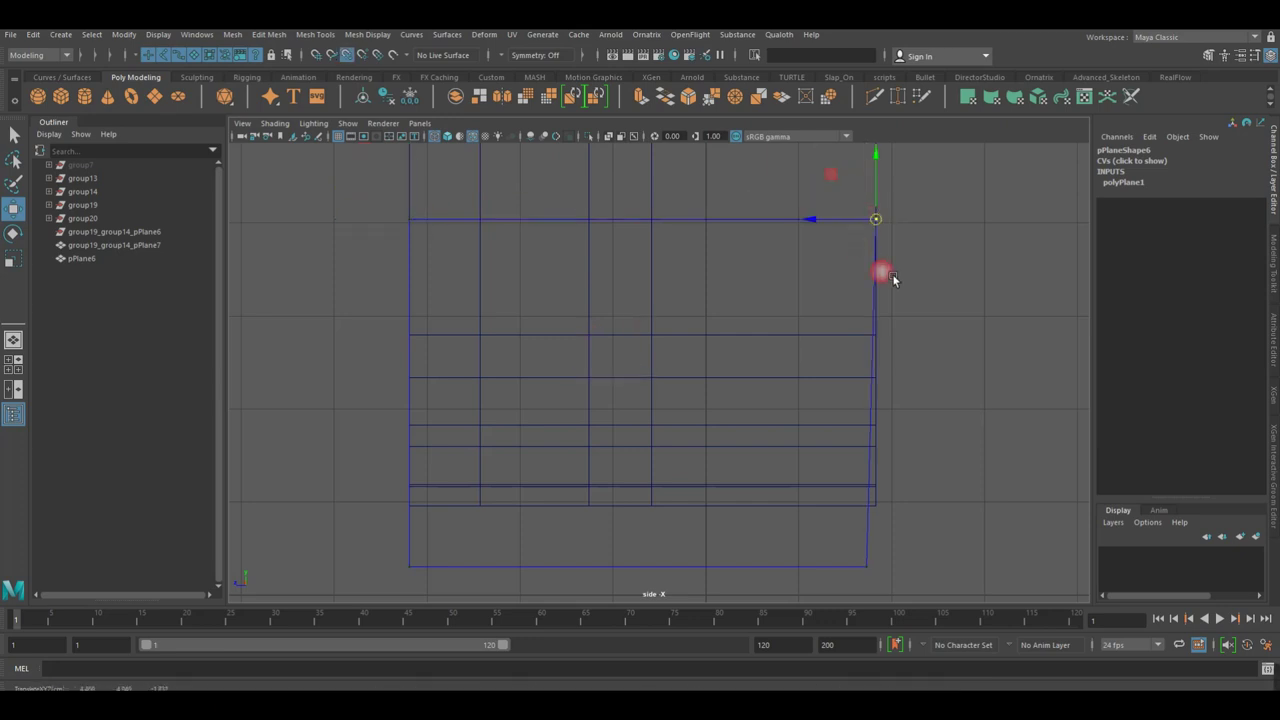
middle_drag(921, 461, 928, 425)
Point-snap the plane's bottom corners up onto the strip's edge vertices.
key(ctrl+z)
key(ctrl+z)
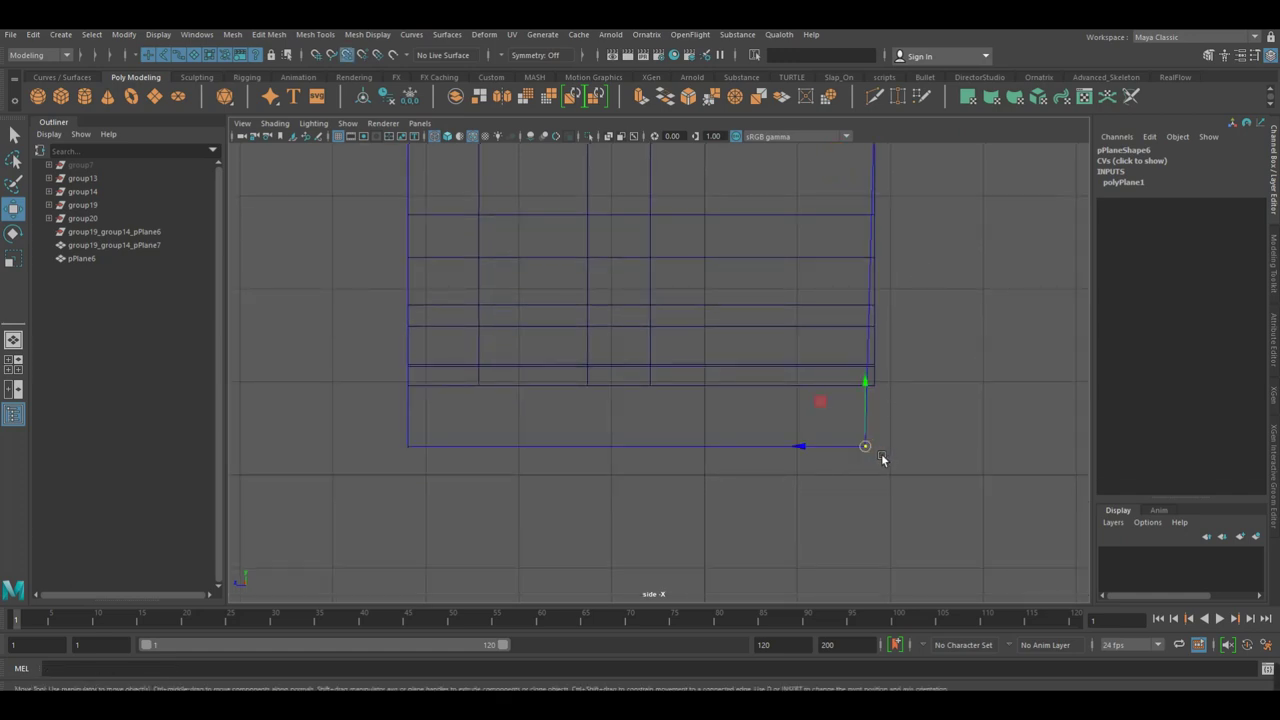
middle_drag(882, 459, 870, 420)
click(873, 424)
click(412, 455)
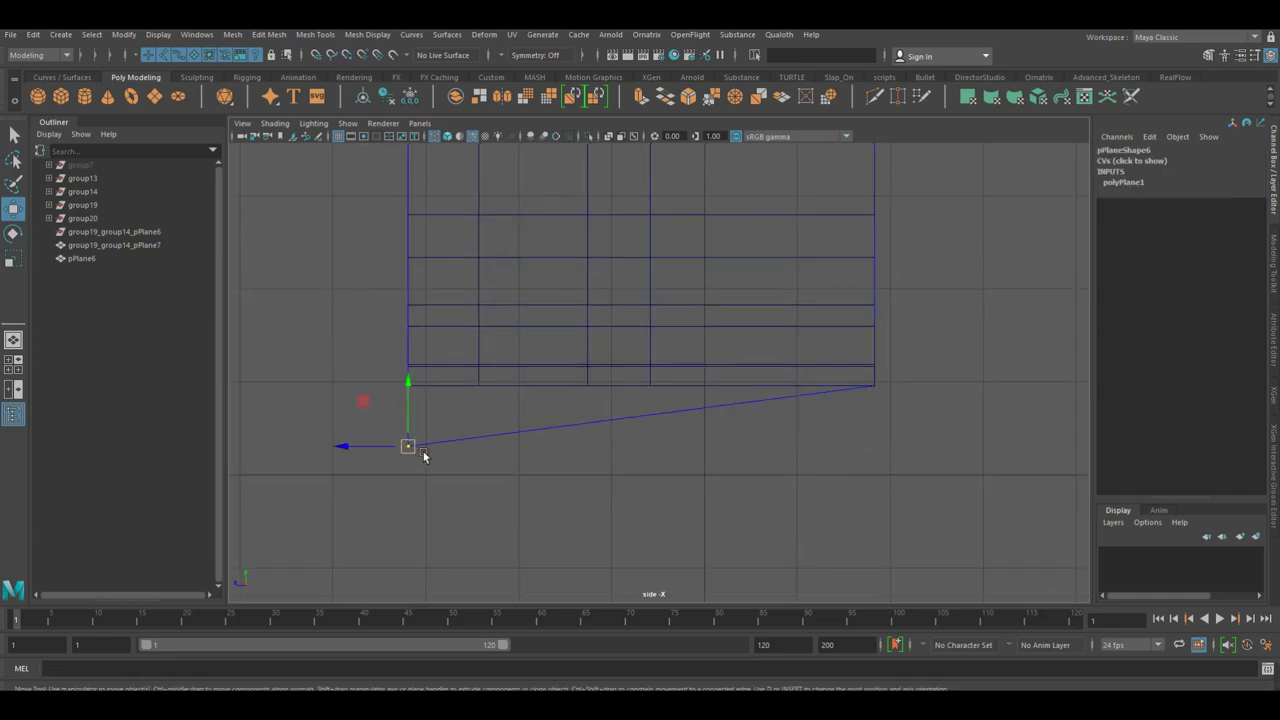
key(ctrl+z)
key(ctrl+z)
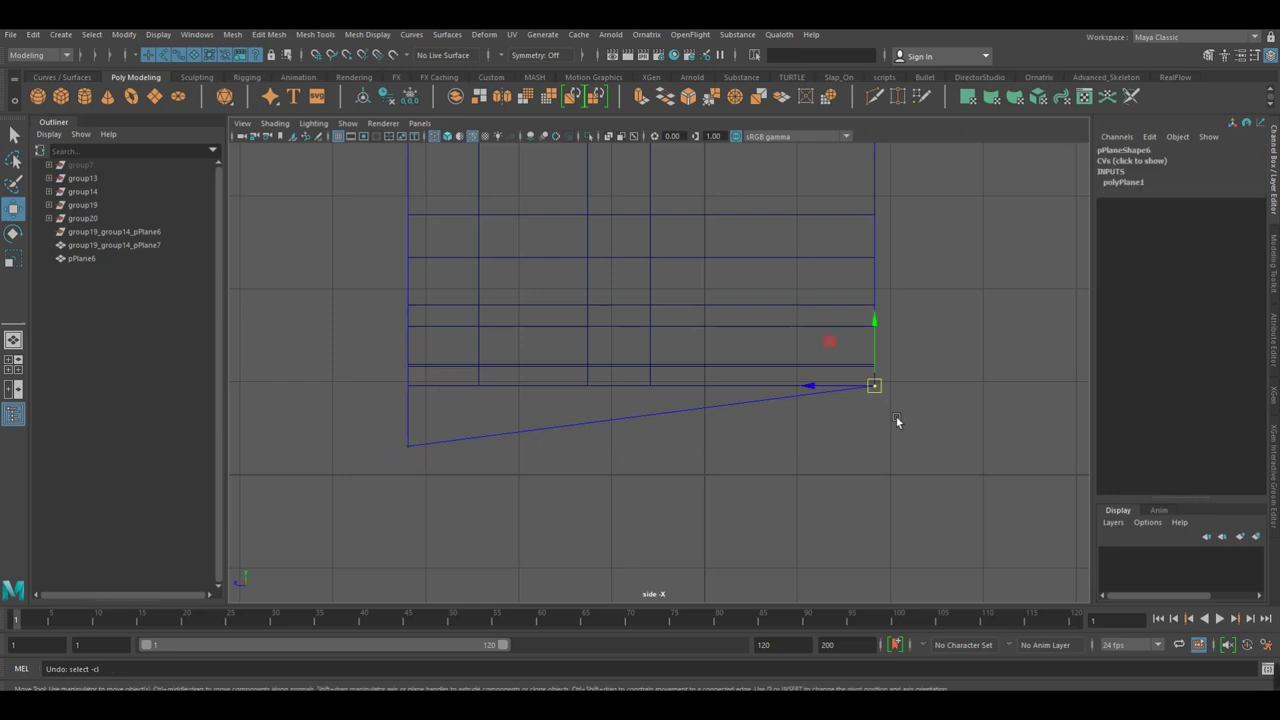
drag(883, 392, 893, 304)
click(422, 445)
drag(431, 462, 422, 218)
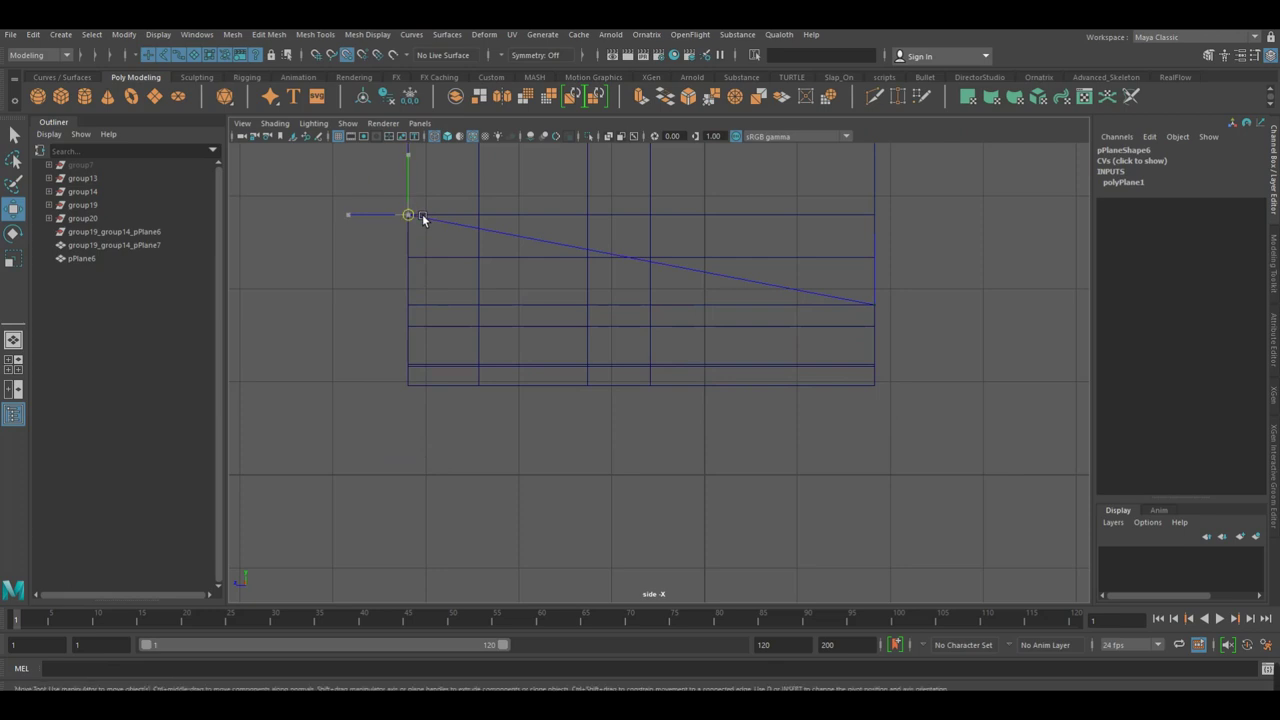
click(889, 306)
drag(889, 306, 892, 224)
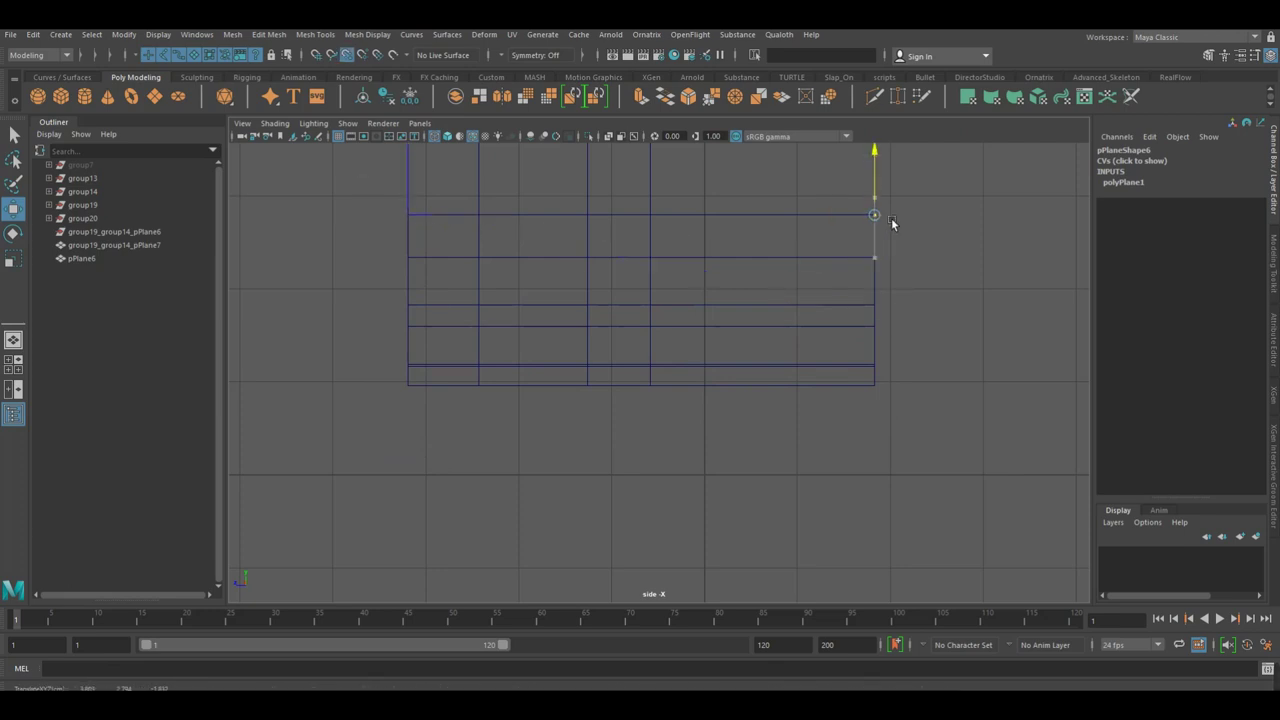
scroll(905, 256, up, 5)
Select the plane's top and bottom edges, try a single connecting edge, then delete it.
right_click(700, 310)
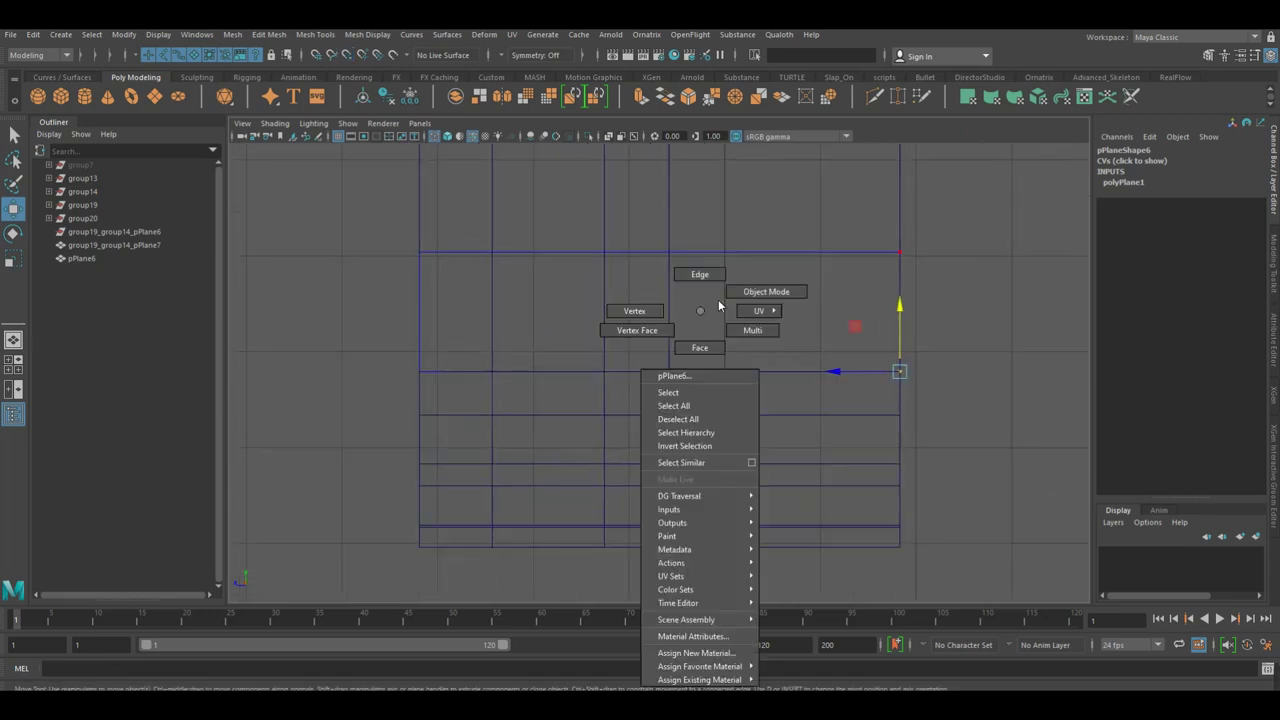
click(752, 290)
right_click(764, 291)
click(766, 251)
click(765, 254)
shift+click(728, 370)
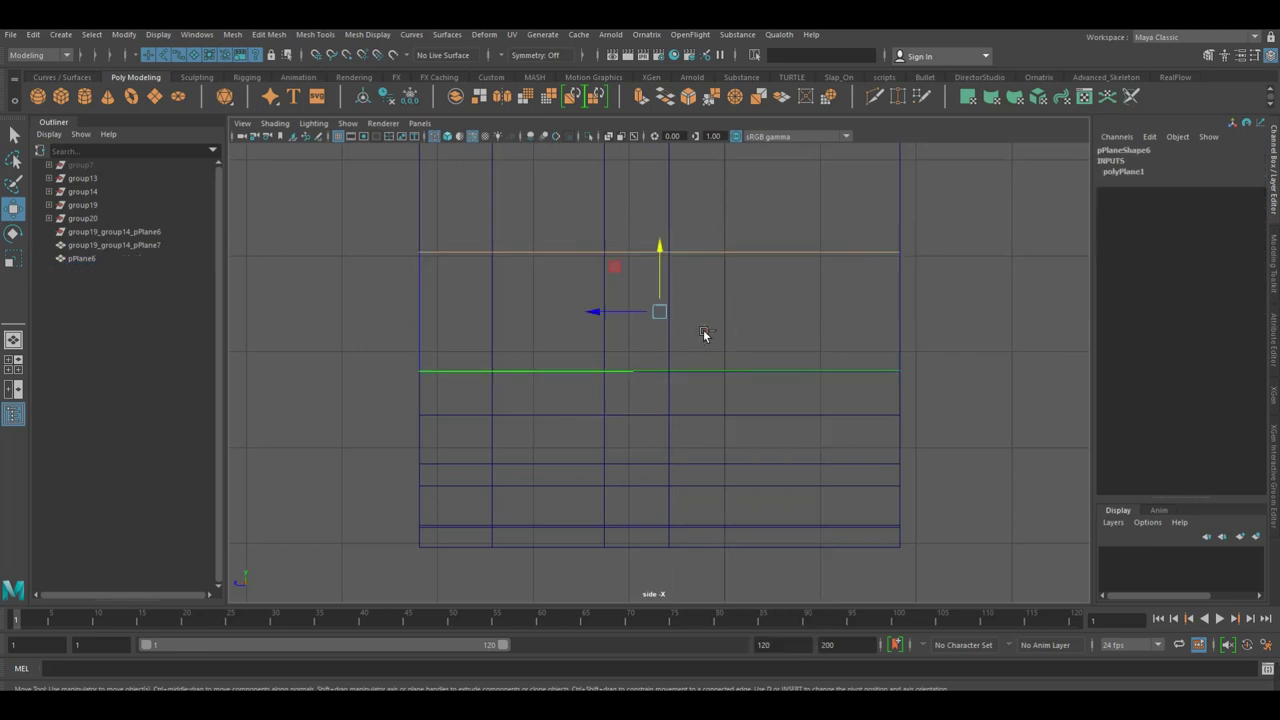
shift+right_drag(692, 326, 692, 566)
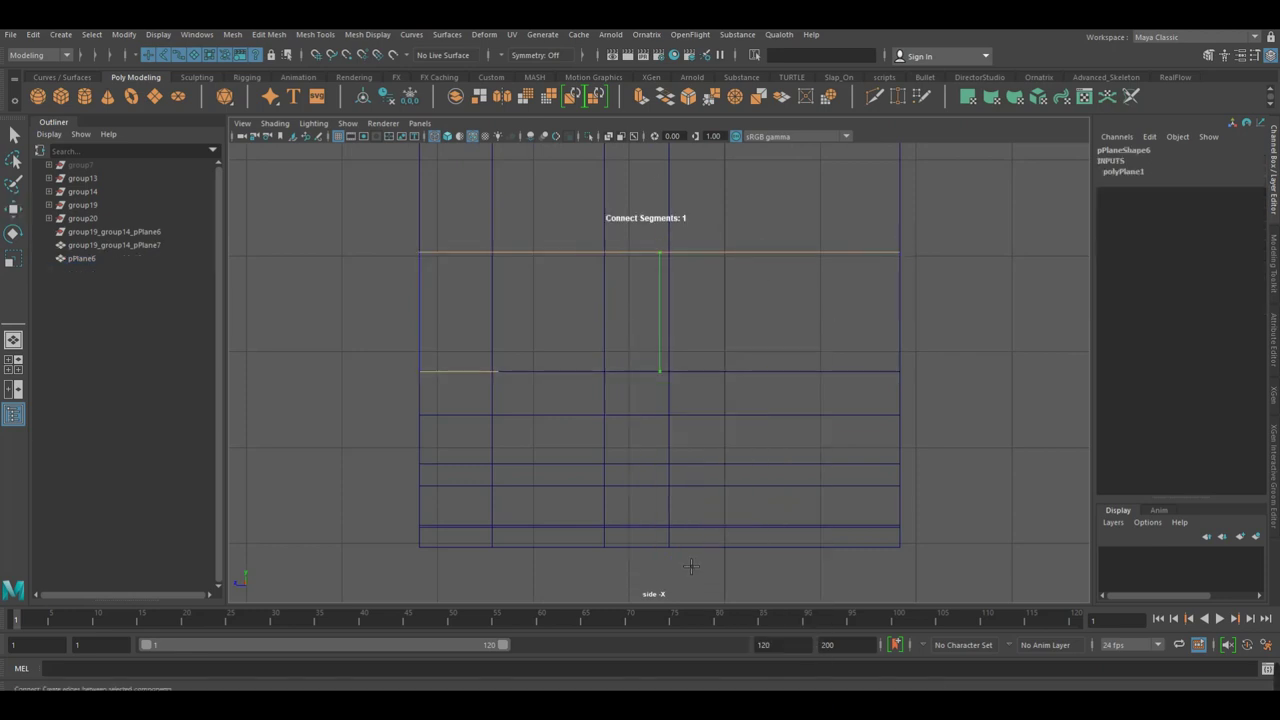
click(699, 546)
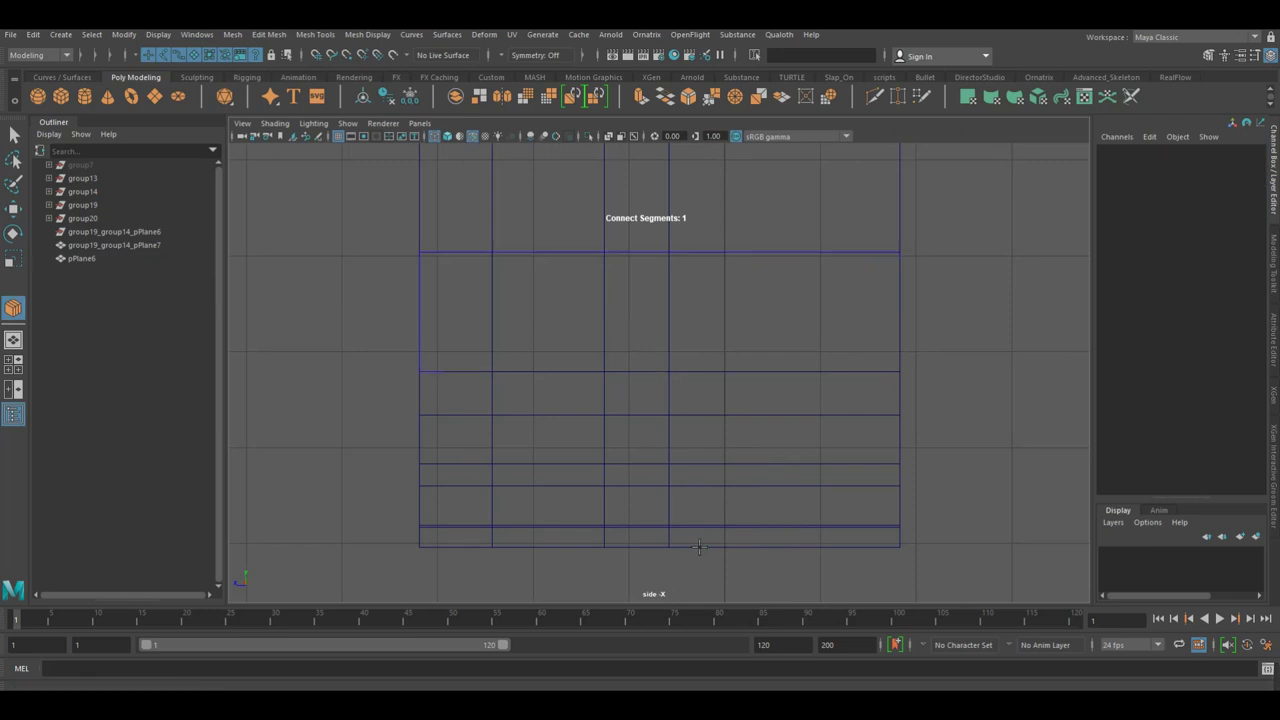
key(ctrl+z)
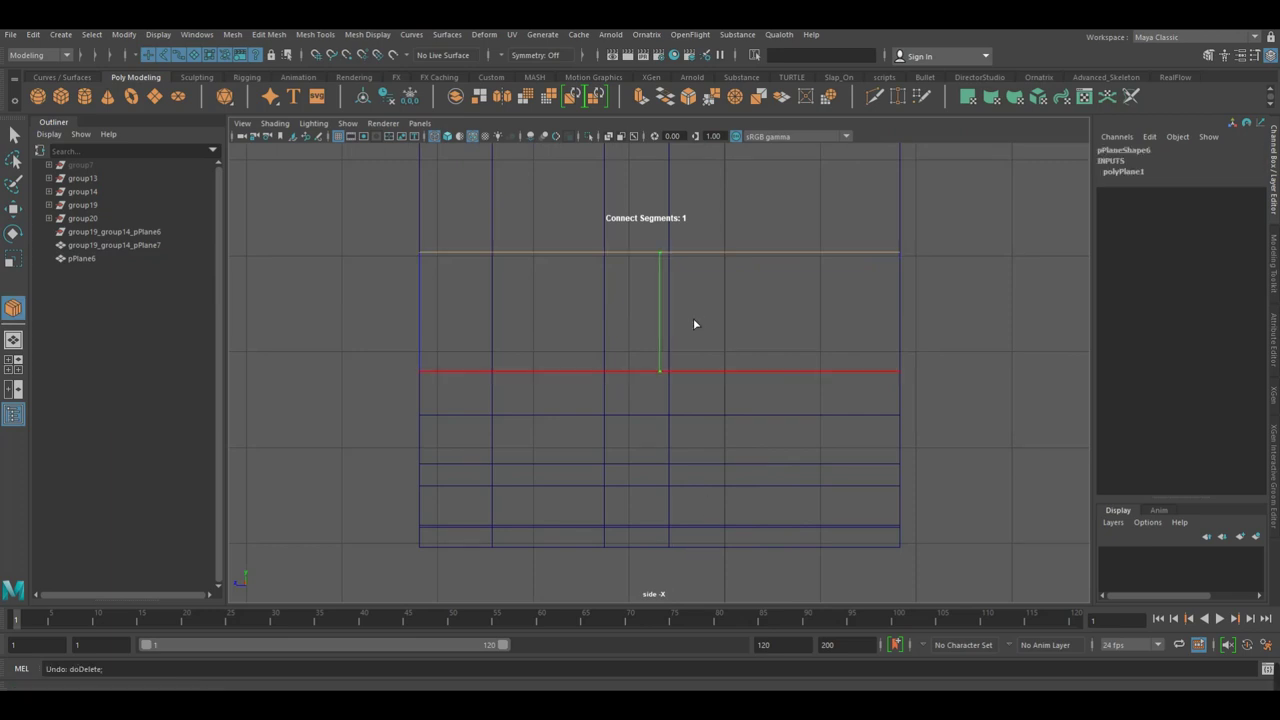
key(Delete)
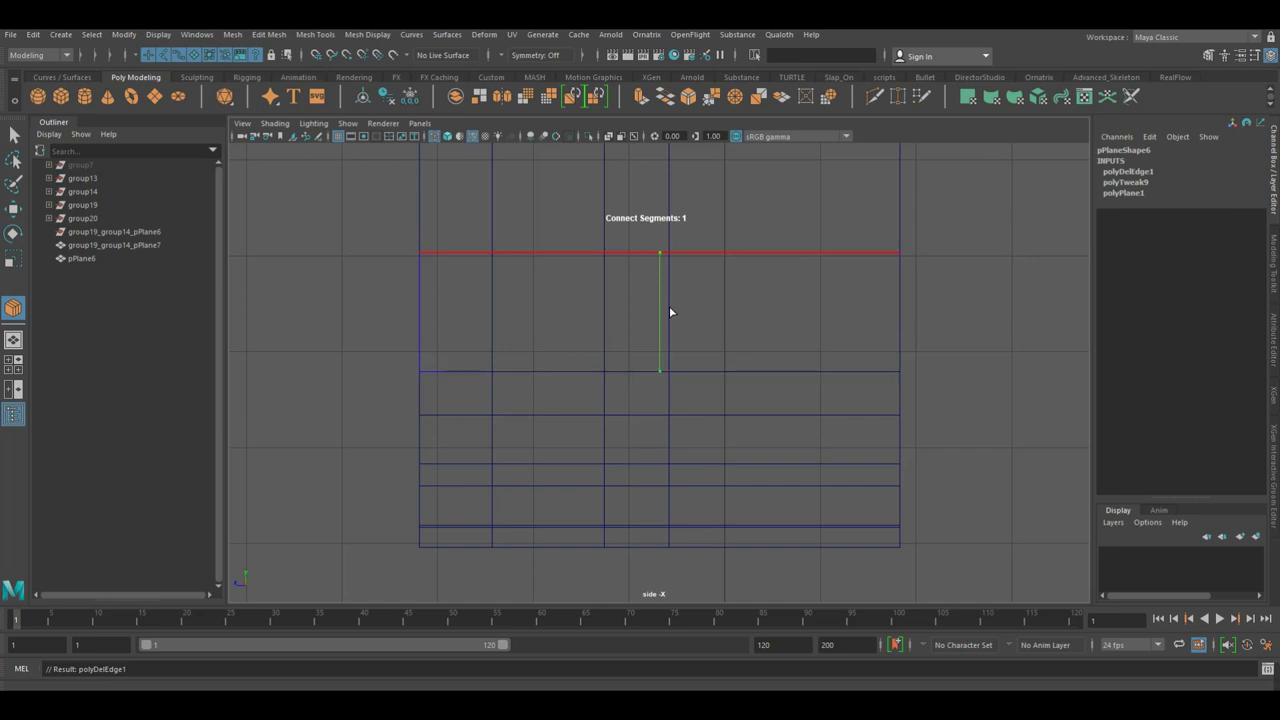
key(w)
key(Delete)
Reselect the top and bottom edges and connect them with three edges (Segments 3).
click(680, 277)
shift+click(652, 371)
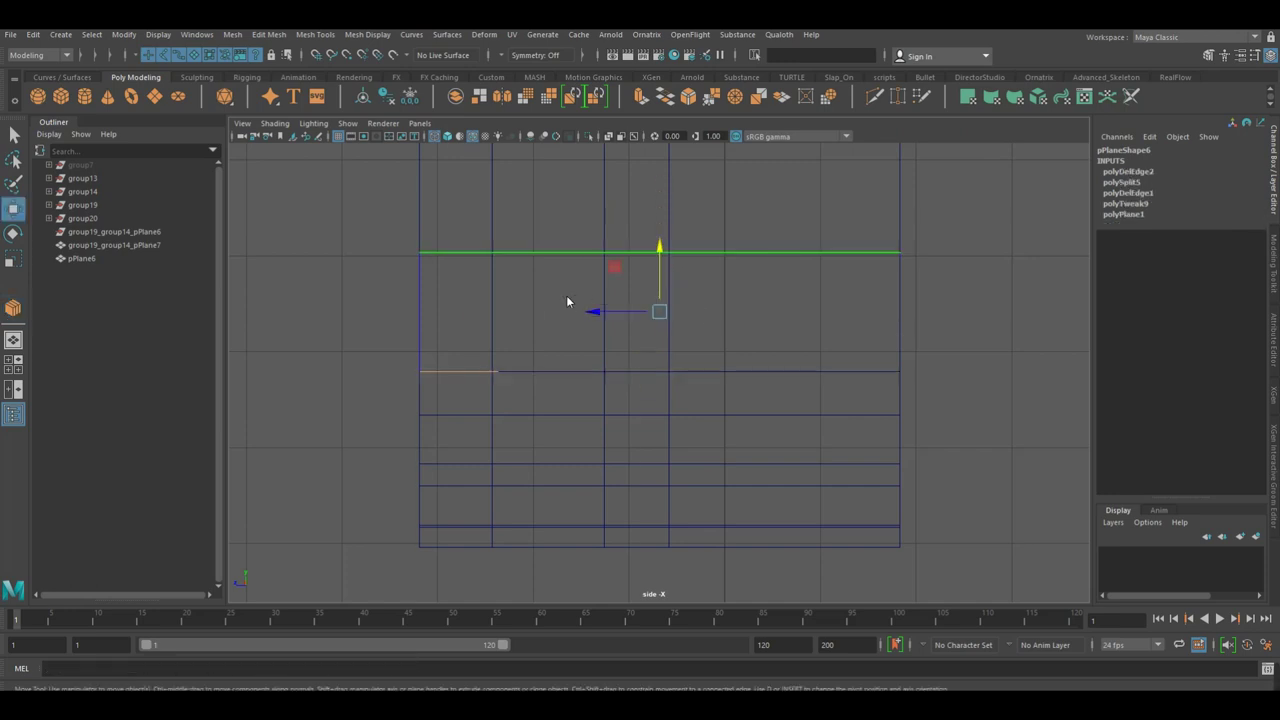
shift+right_drag(566, 295, 617, 528)
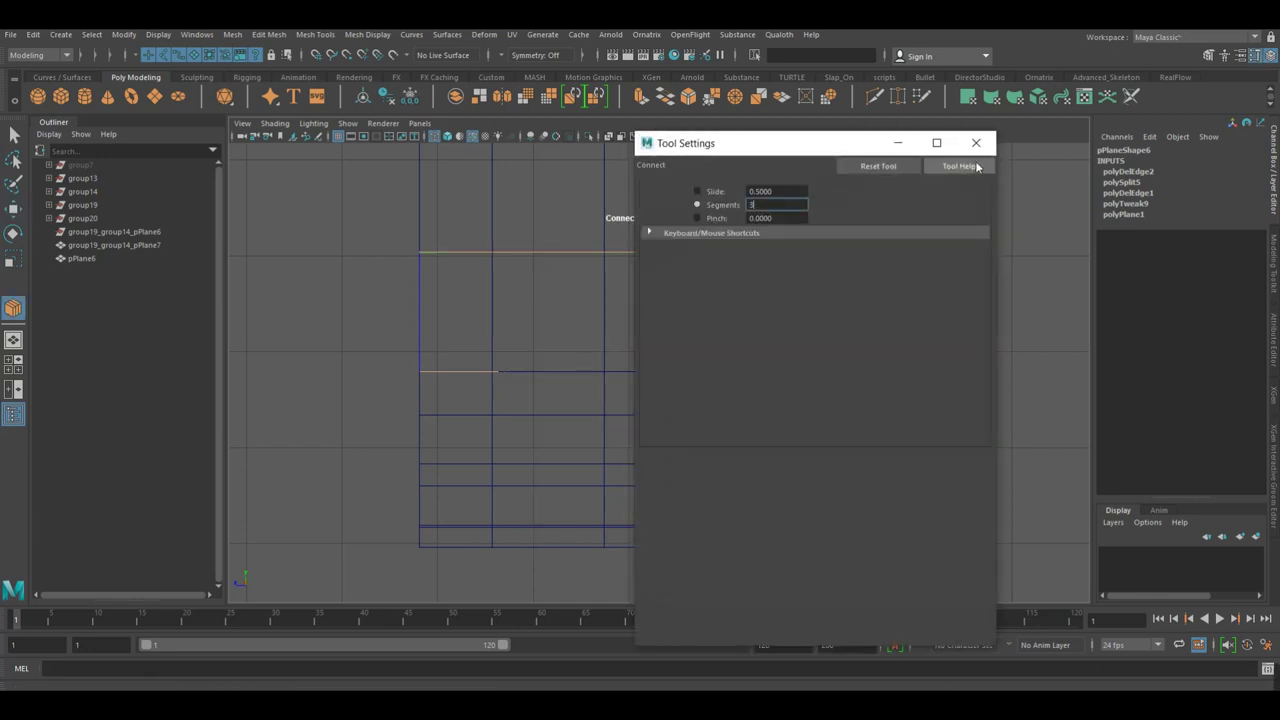
click(976, 142)
key(w)
Return to object mode and view the model shaded in the perspective camera.
scroll(738, 319, down, 1)
click(927, 310)
right_click(805, 300)
scroll(912, 370, down, 1)
key(space)
drag(800, 350, 795, 306)
mouse_move(805, 352)
alt+mouse_down()
mouse_move(843, 361)
mouse_move(732, 407)
mouse_move(732, 378)
alt+mouse_up()
key(5)
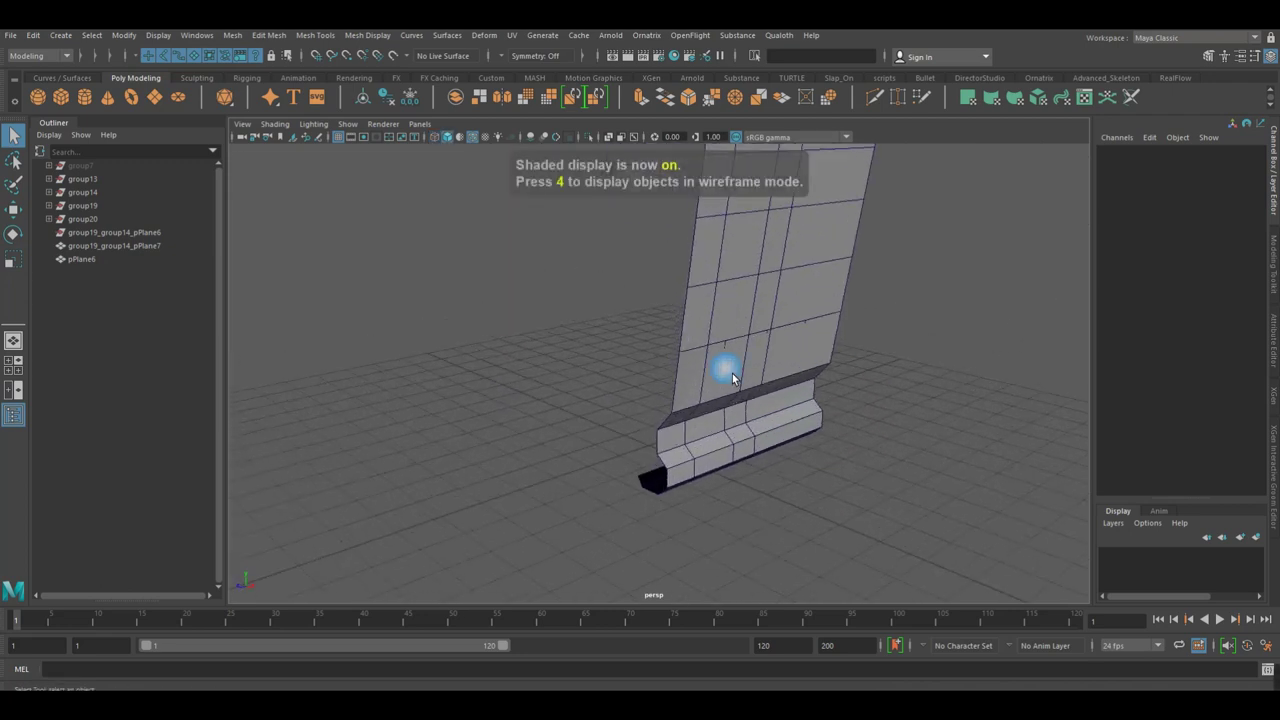
Select pPlane6 and nudge it along X, undoing the stray move and deselection.
click(113, 262)
key(w)
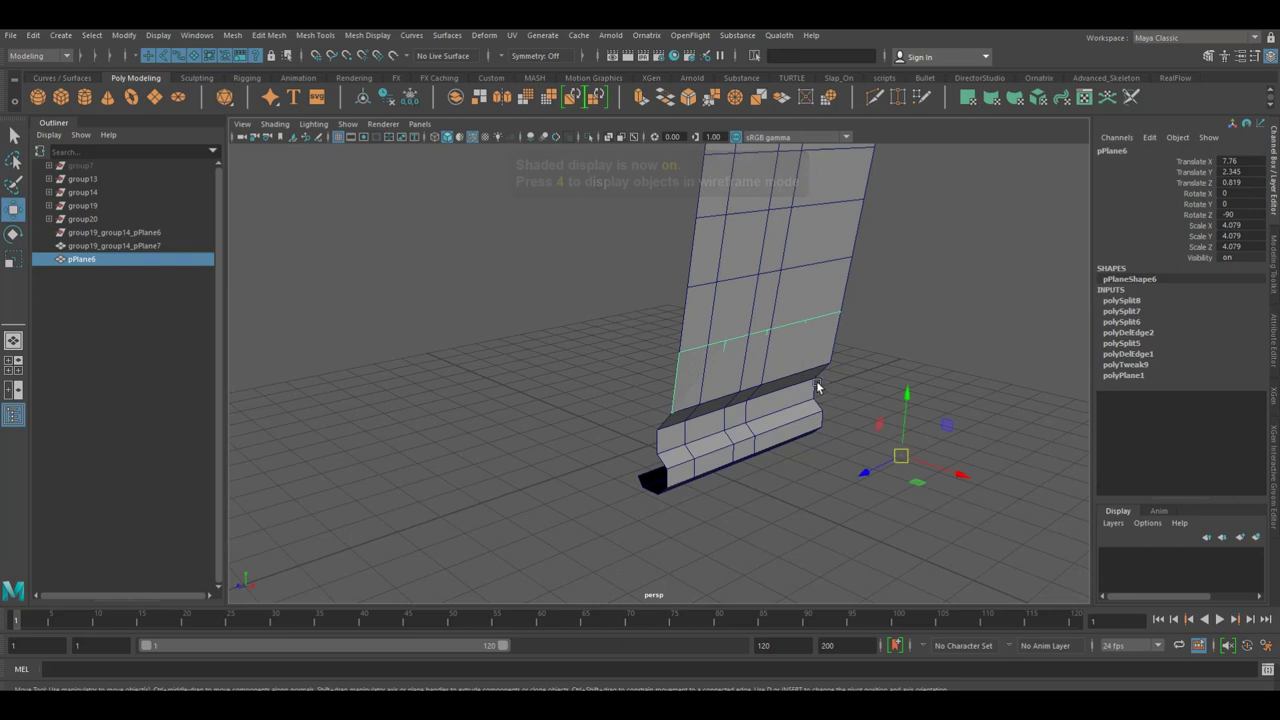
drag(960, 477, 993, 490)
click(1000, 486)
key(ctrl+z)
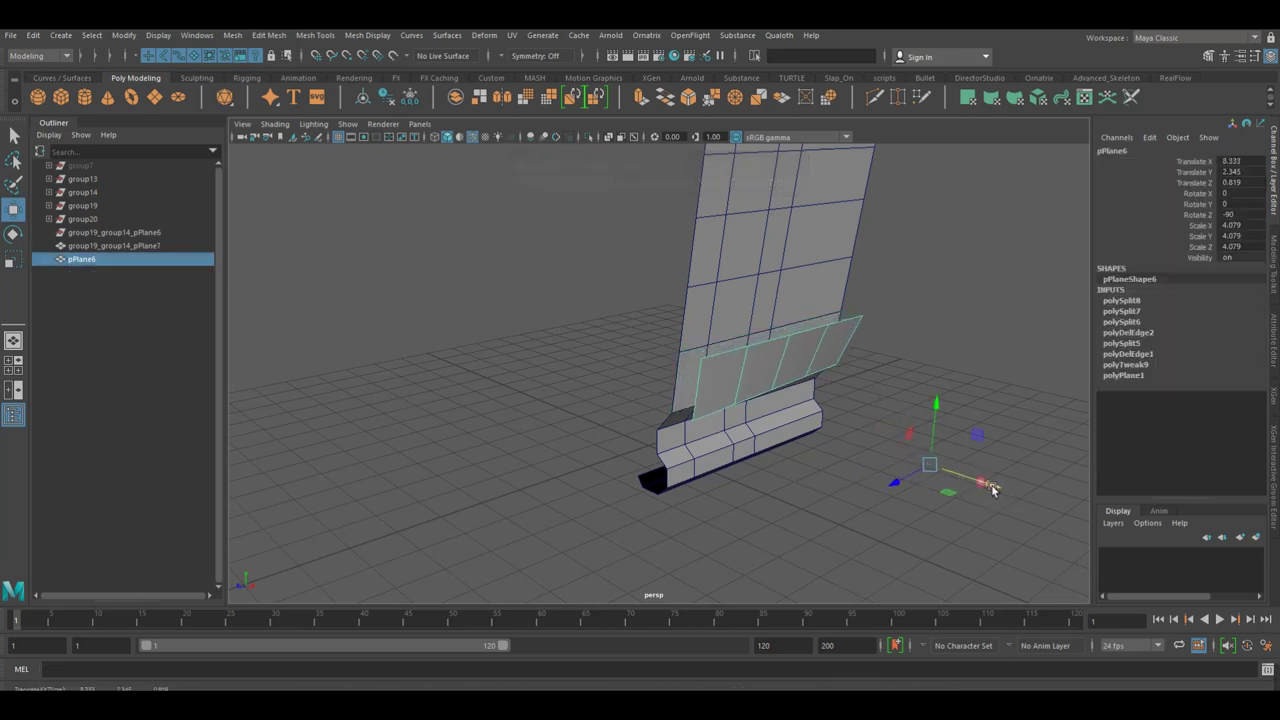
key(ctrl+z)
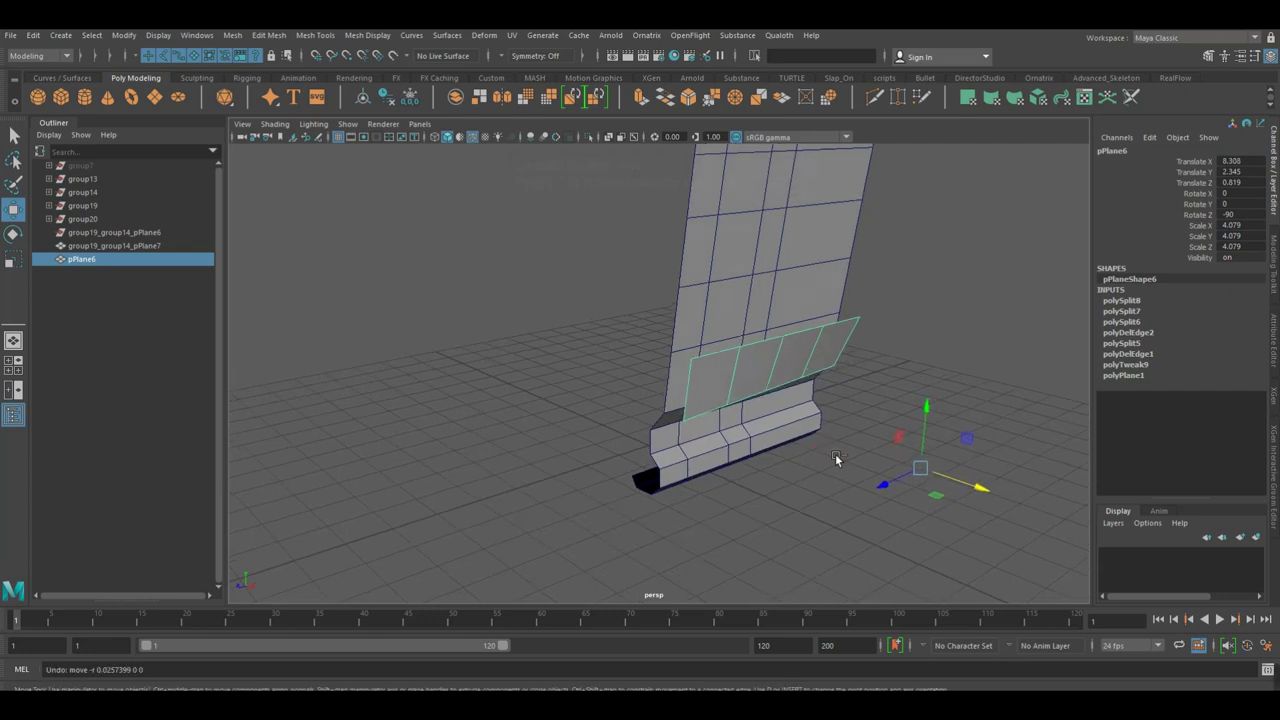
Switch the viewport to the Right side view using the hotbox view menu.
mouse_move(667, 349)
right_down()
mouse_move(667, 384)
mouse_move(643, 353)
right_up()
key(space)
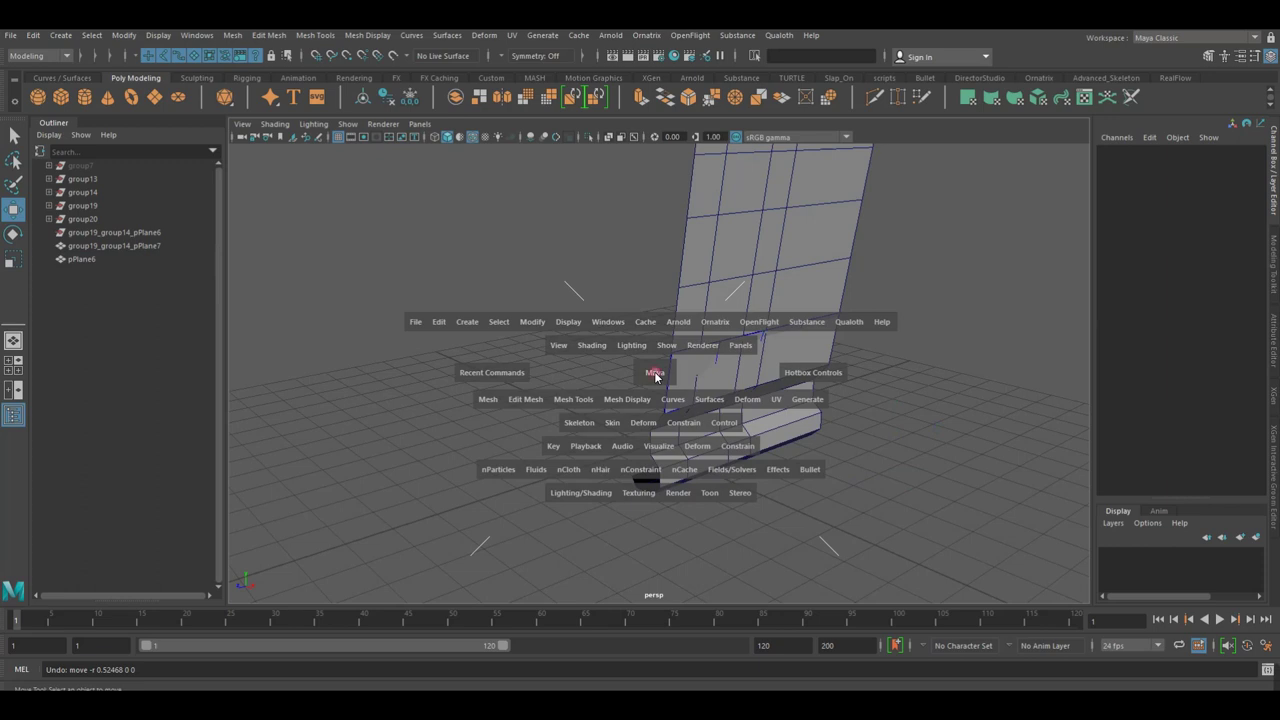
key(space)
drag(669, 374, 678, 376)
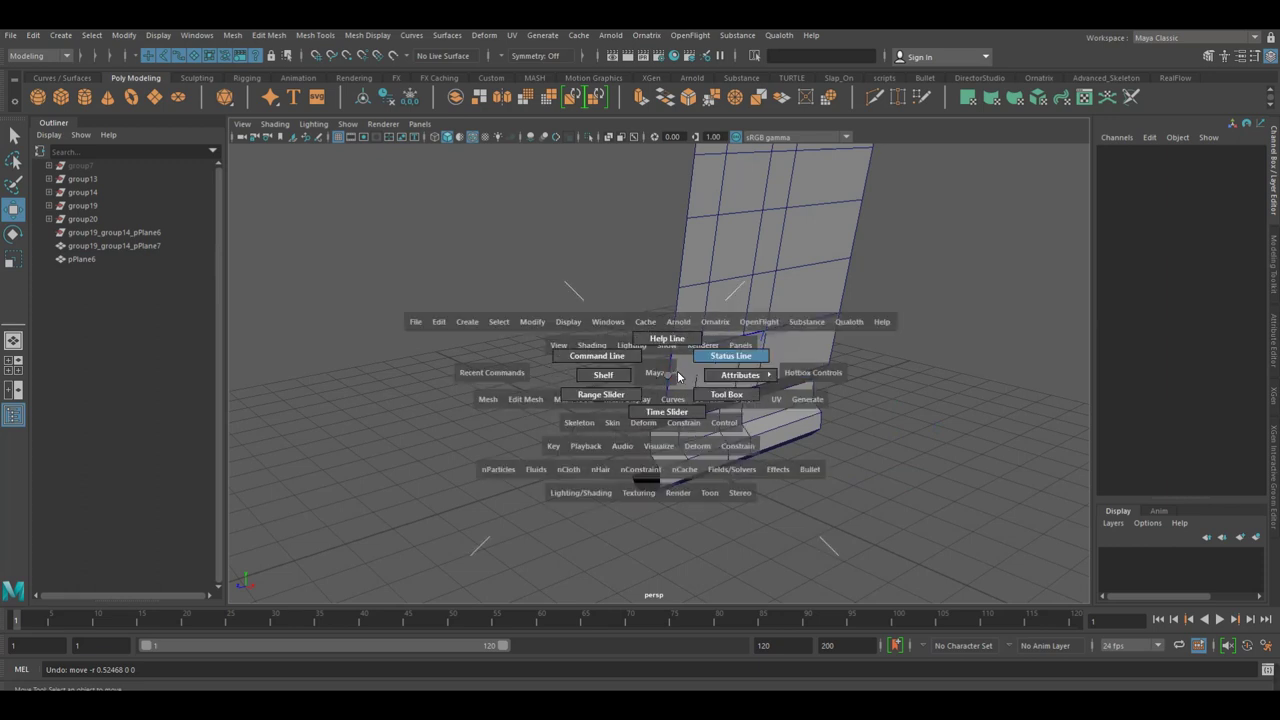
key(space)
click(644, 362)
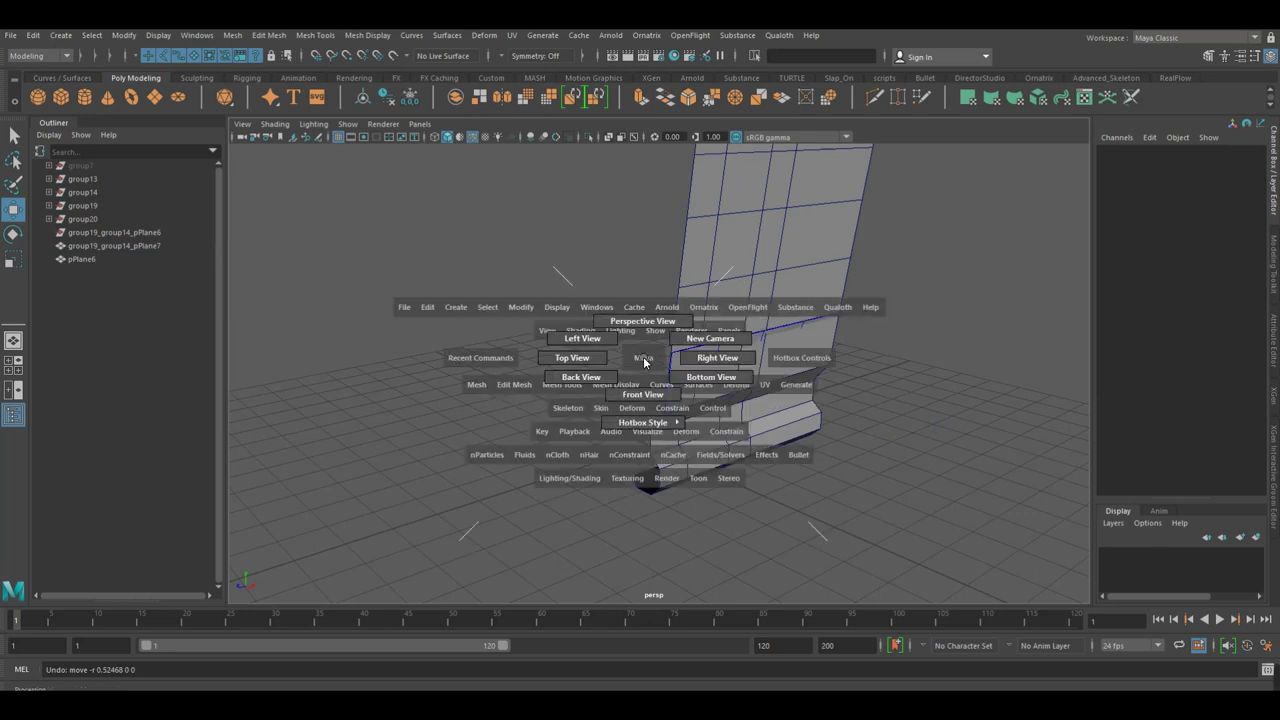
click(688, 357)
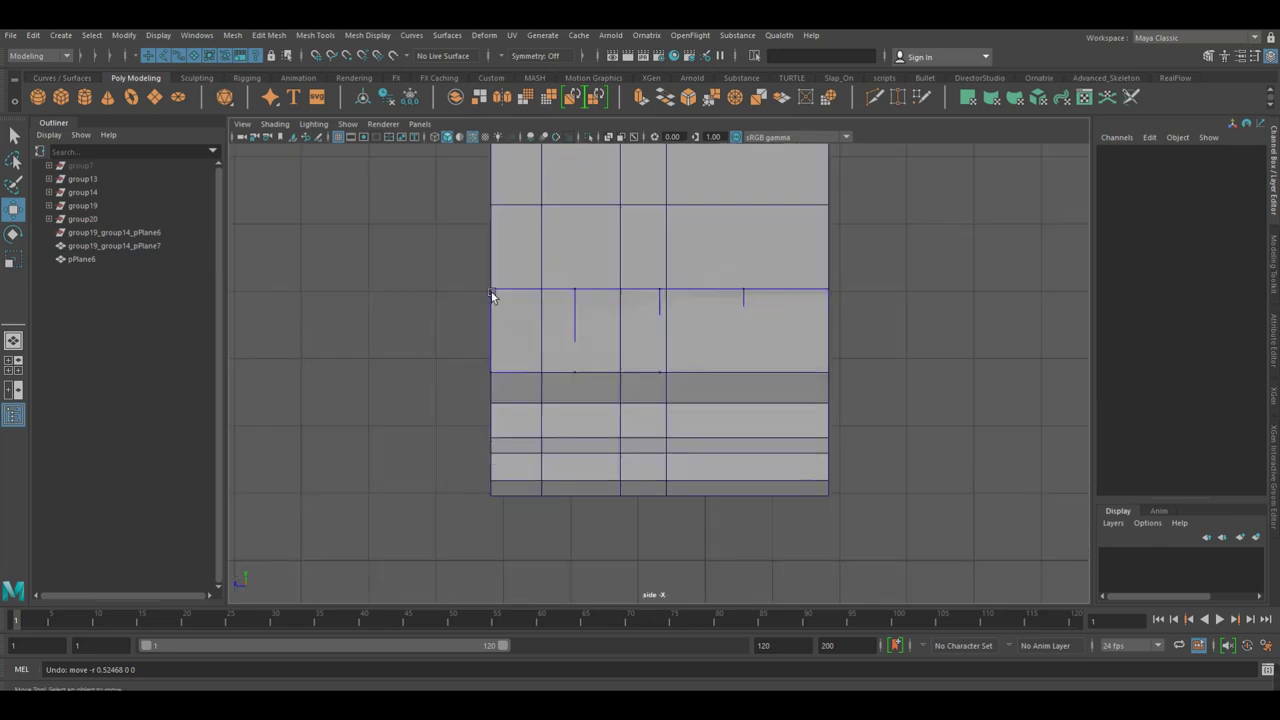
Select the two short edge stubs on the upper row and delete them.
drag(442, 272, 864, 300)
drag(813, 298, 751, 297)
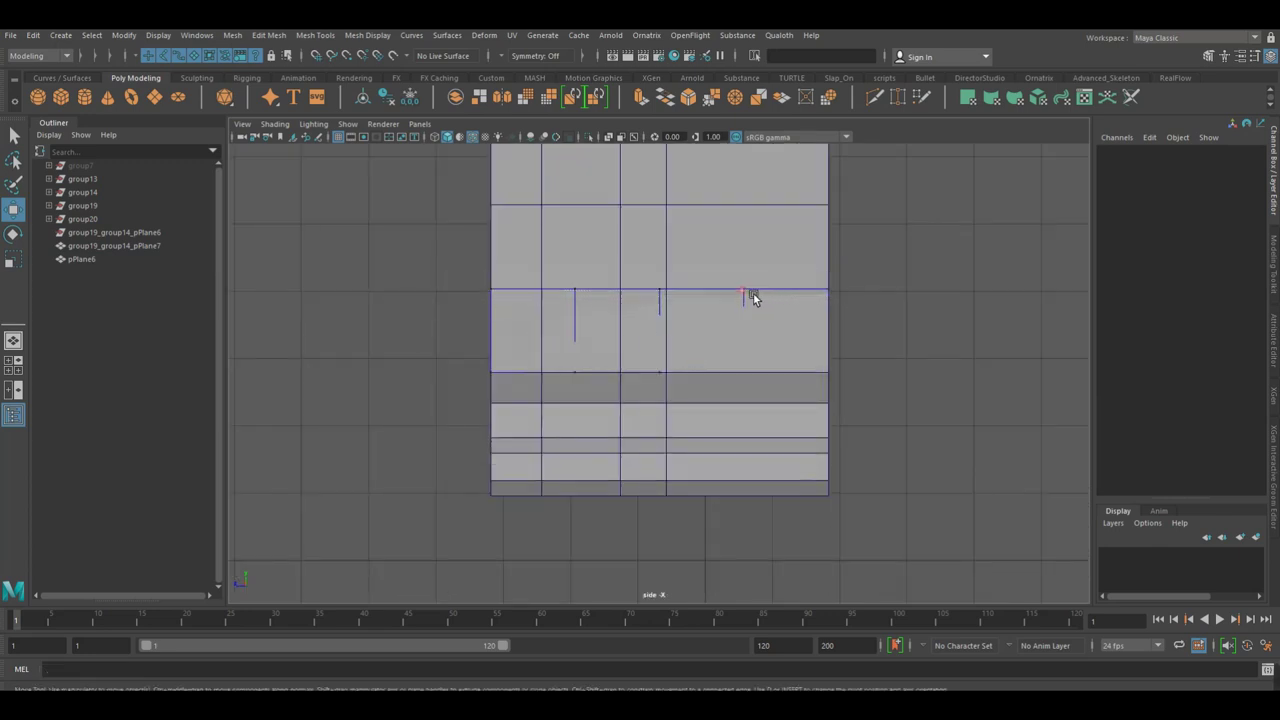
right_drag(651, 297, 655, 269)
click(597, 318)
shift+click(657, 314)
shift+click(762, 315)
key(ctrl+Delete)
Snap the upper-left vertex across to the right and raise the lower-left vertex to the upper row.
right_drag(603, 334, 560, 335)
click(502, 293)
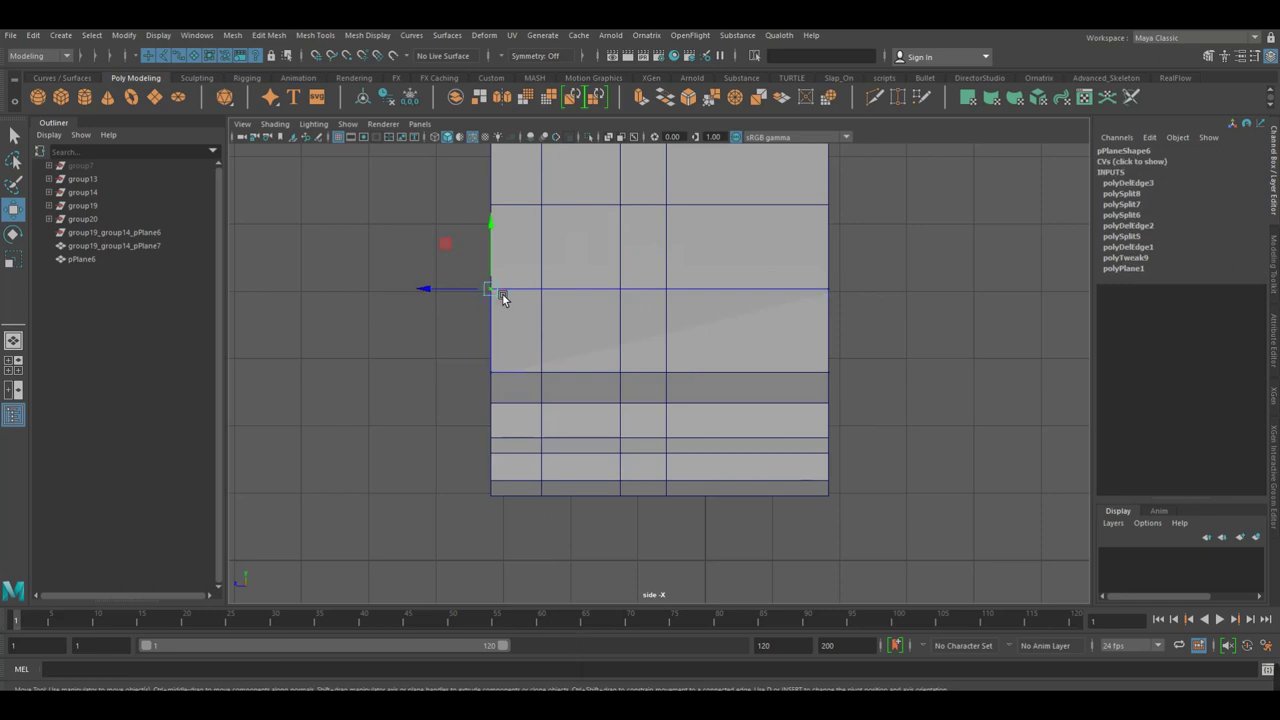
mouse_move(502, 293)
mouse_down()
mouse_move(826, 292)
mouse_move(841, 226)
mouse_up()
click(509, 380)
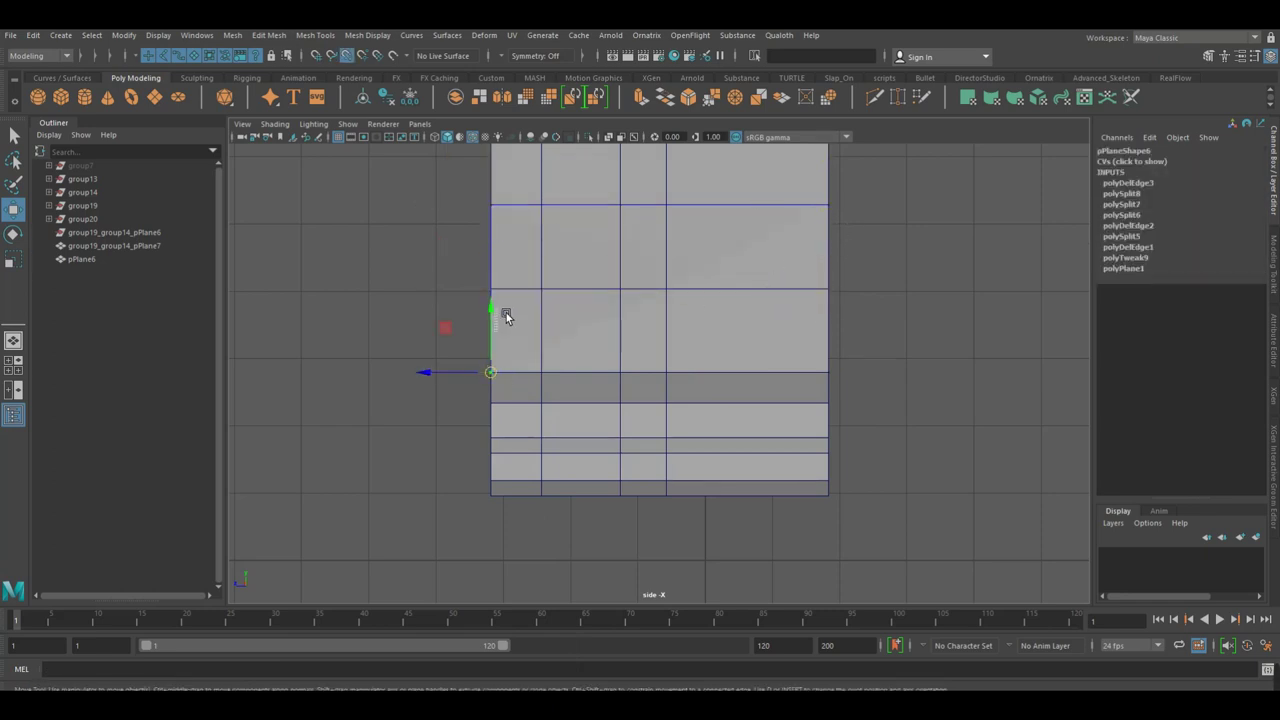
drag(501, 375, 497, 296)
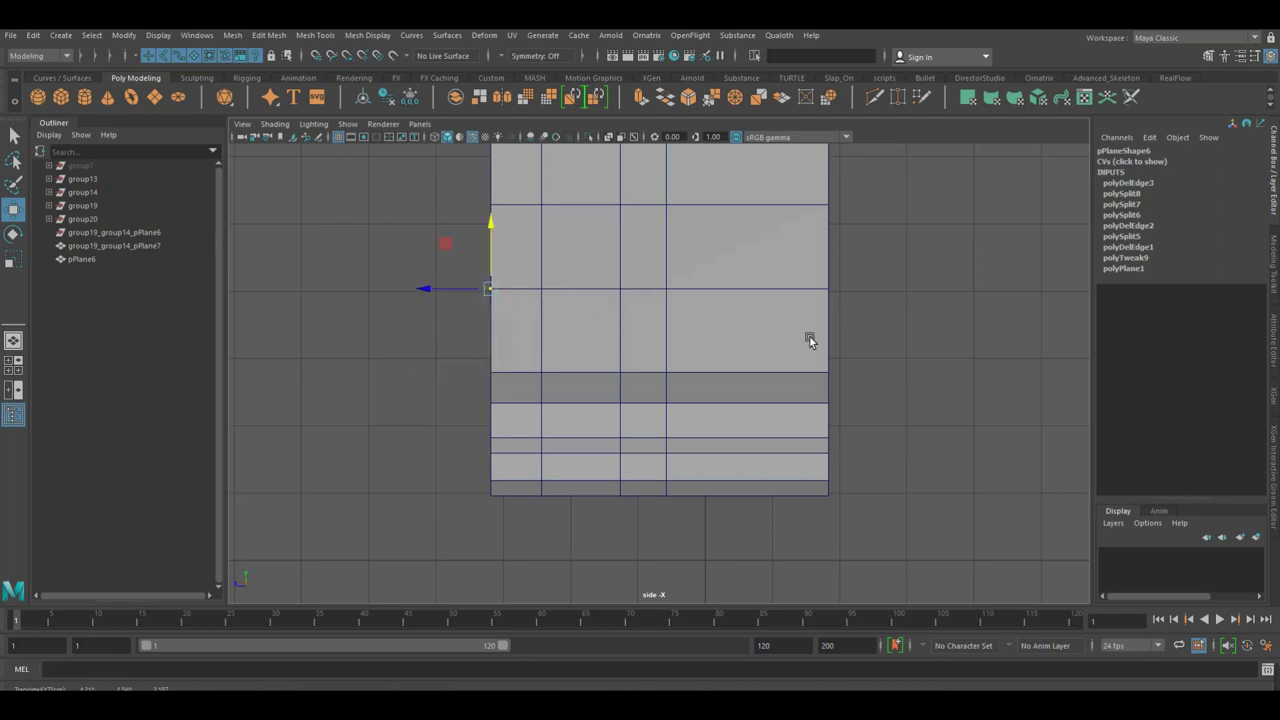
Undo stray selections of the overlapping meshes and switch to wireframe display.
right_drag(862, 375, 875, 376)
key(ctrl+z)
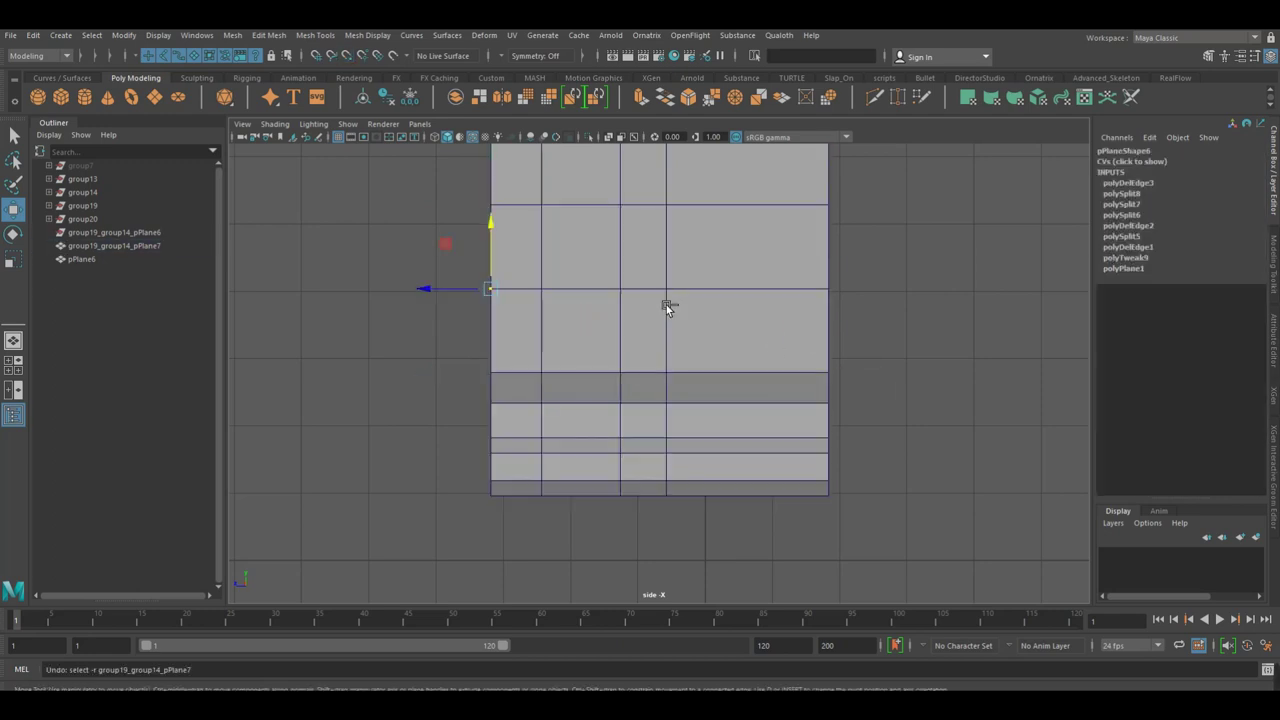
right_click(474, 247)
drag(866, 314, 798, 416)
key(ctrl+z)
drag(893, 352, 793, 444)
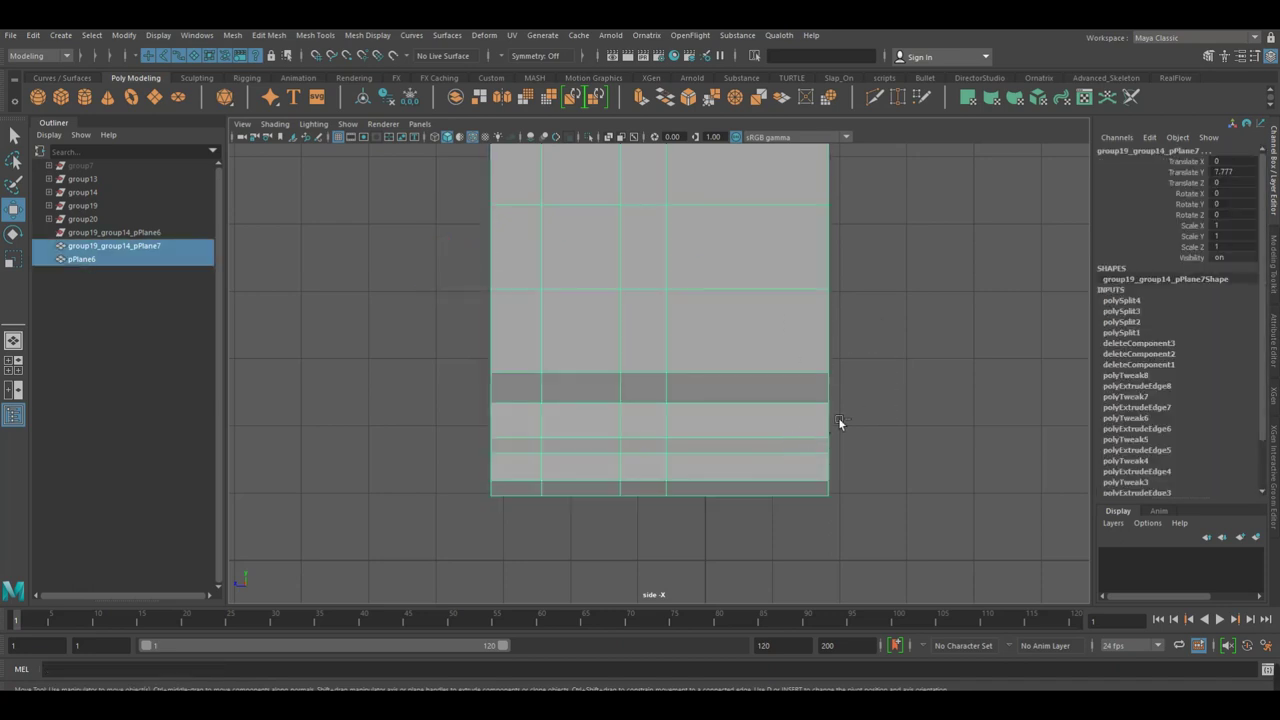
key(ctrl+z)
key(4)
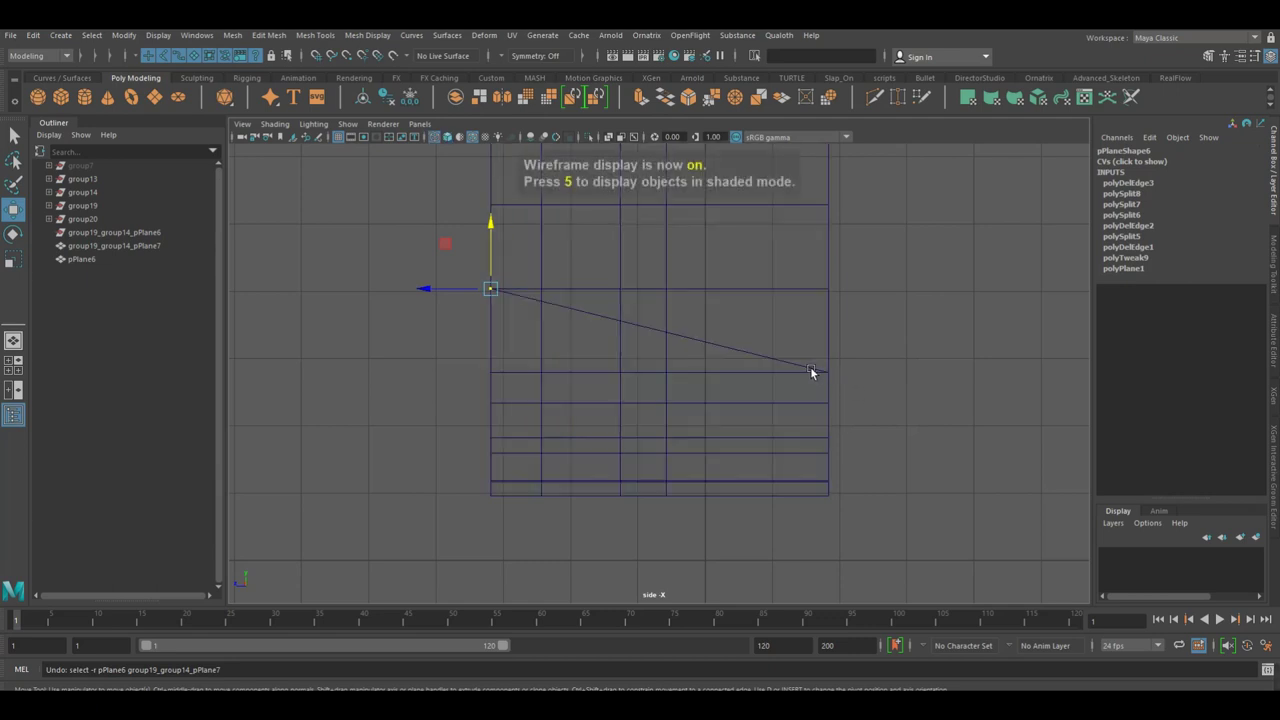
Move the small plane's right-end vertex vertically, then return to object mode.
click(810, 368)
right_drag(800, 362, 735, 348)
click(850, 385)
middle_drag(853, 390, 838, 342)
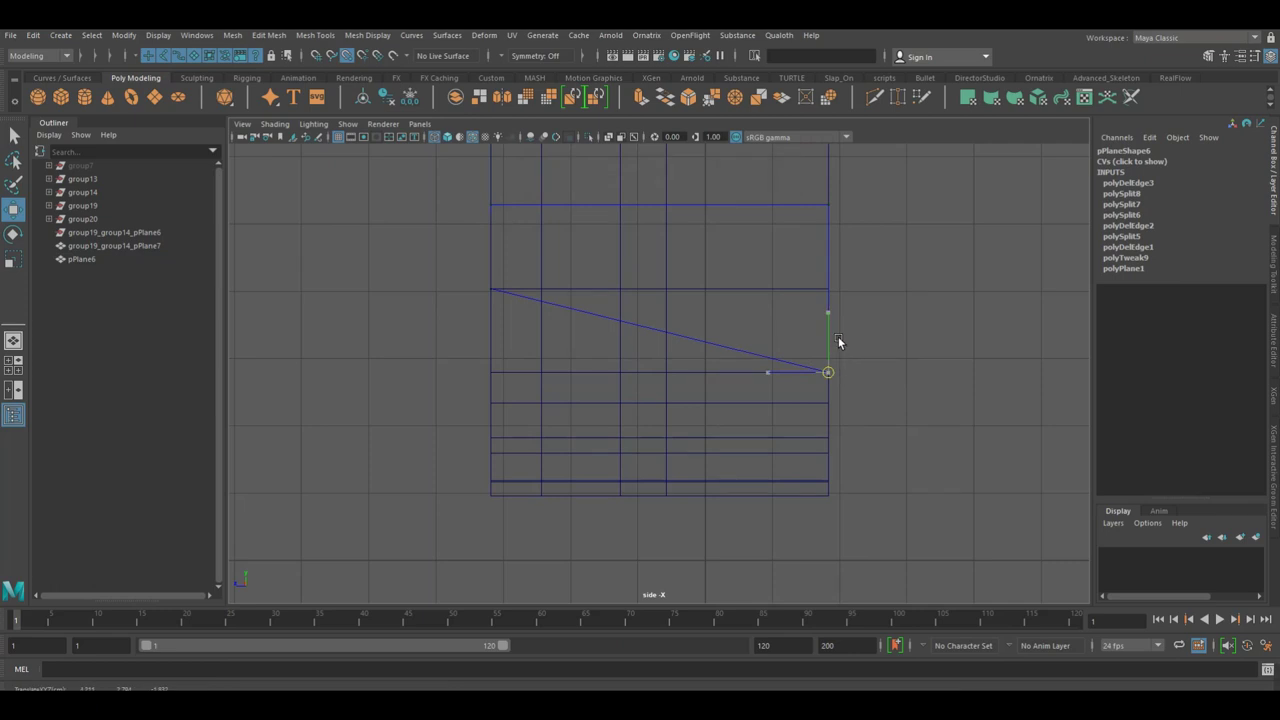
mouse_move(734, 264)
right_down()
mouse_move(765, 248)
mouse_move(698, 213)
right_up()
In shaded view, connect the tread strip's edges with 3 segments, then delete the result.
key(5)
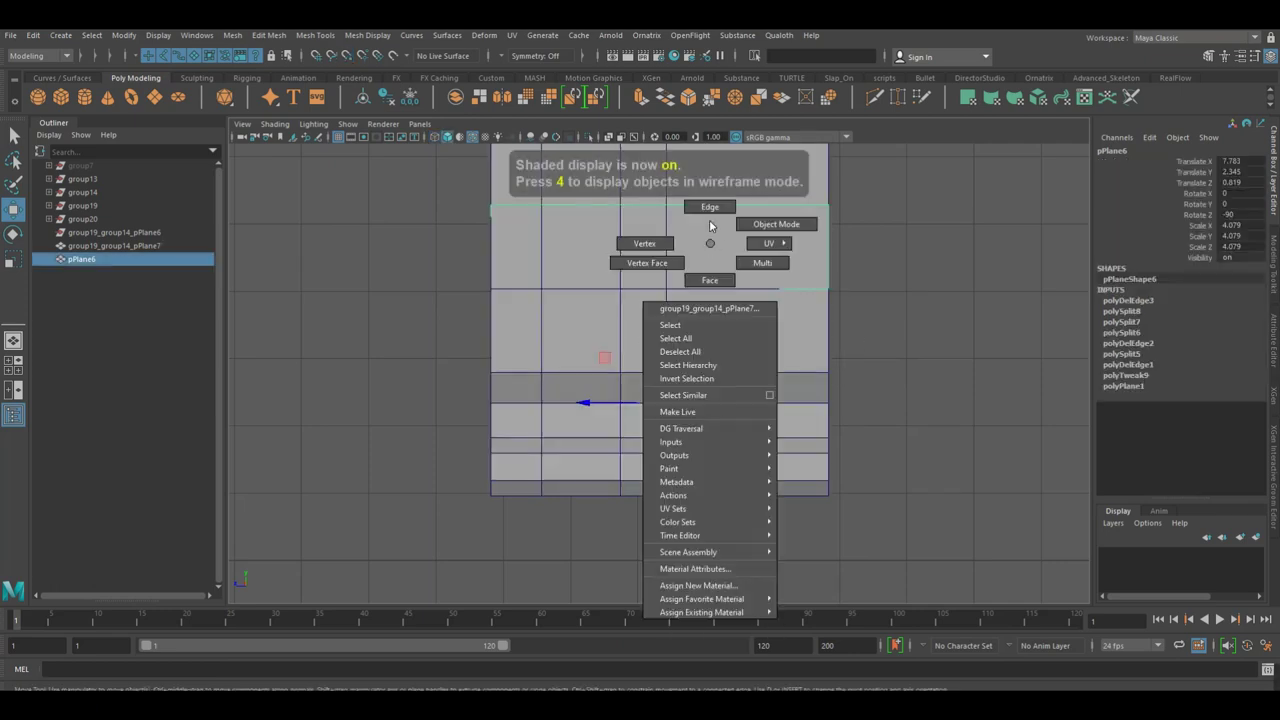
click(703, 245)
click(704, 280)
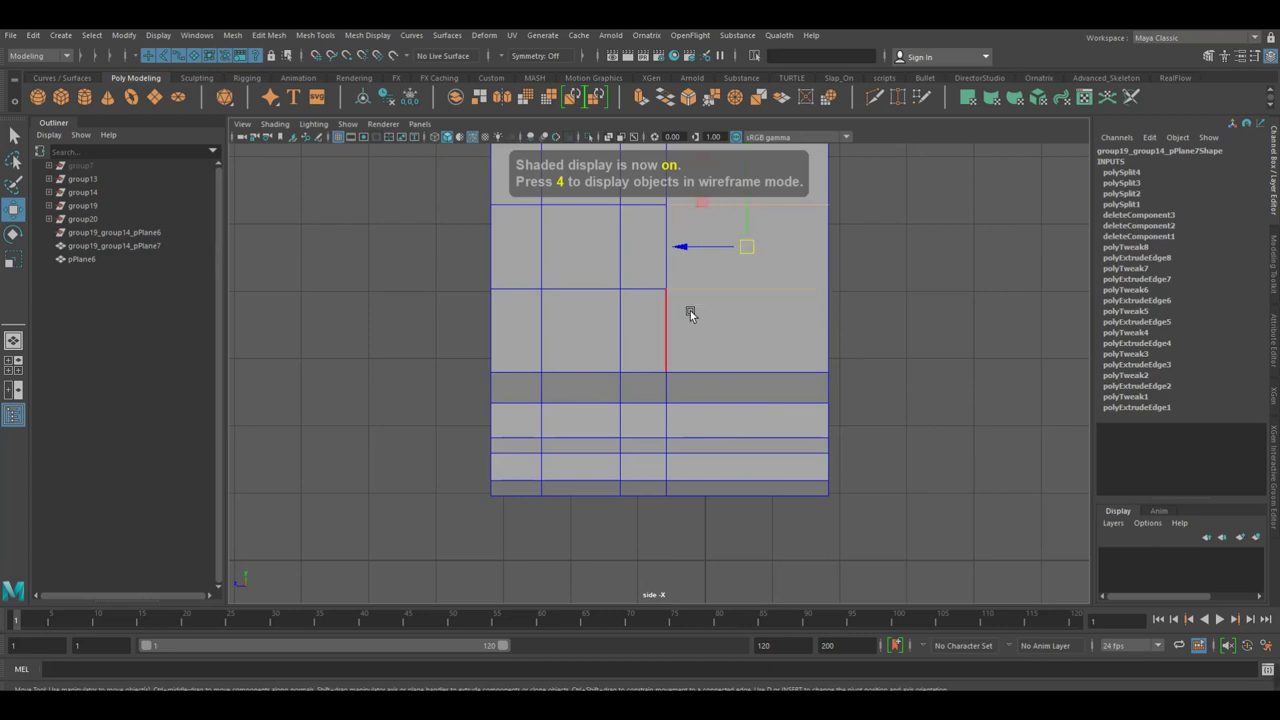
key(a)
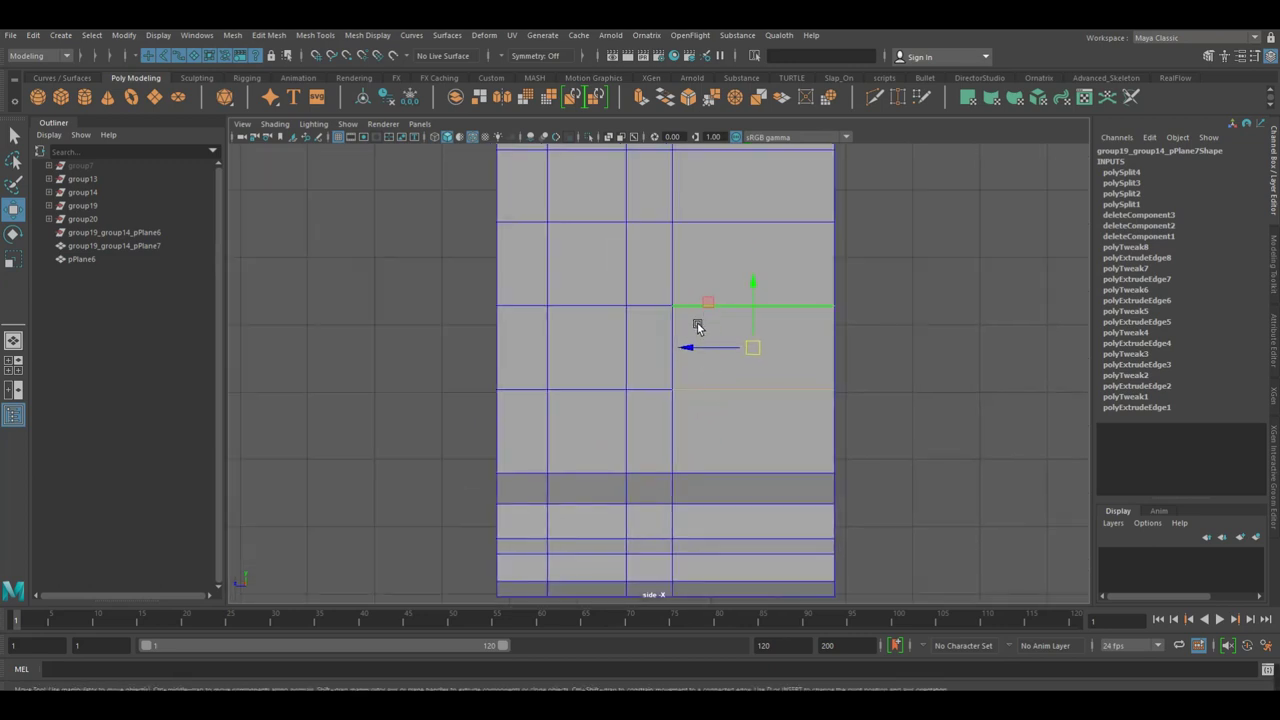
shift+right_click(670, 340)
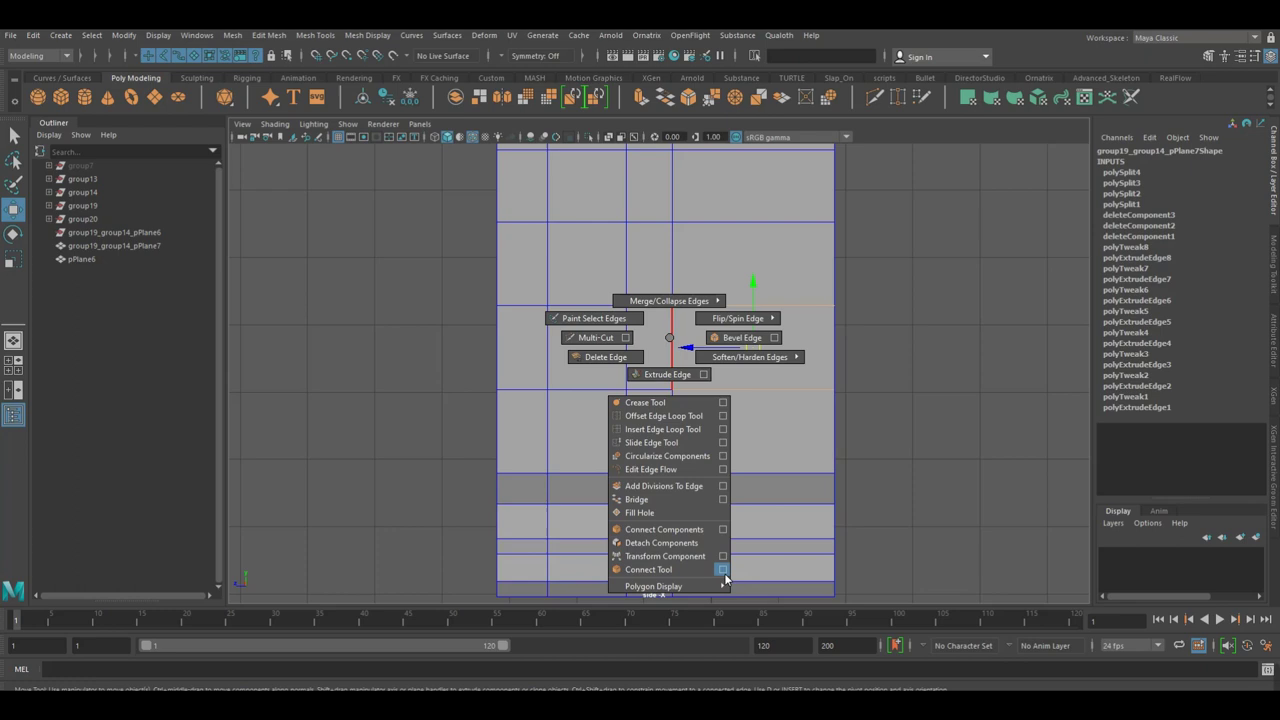
shift+right_drag(670, 340, 722, 569)
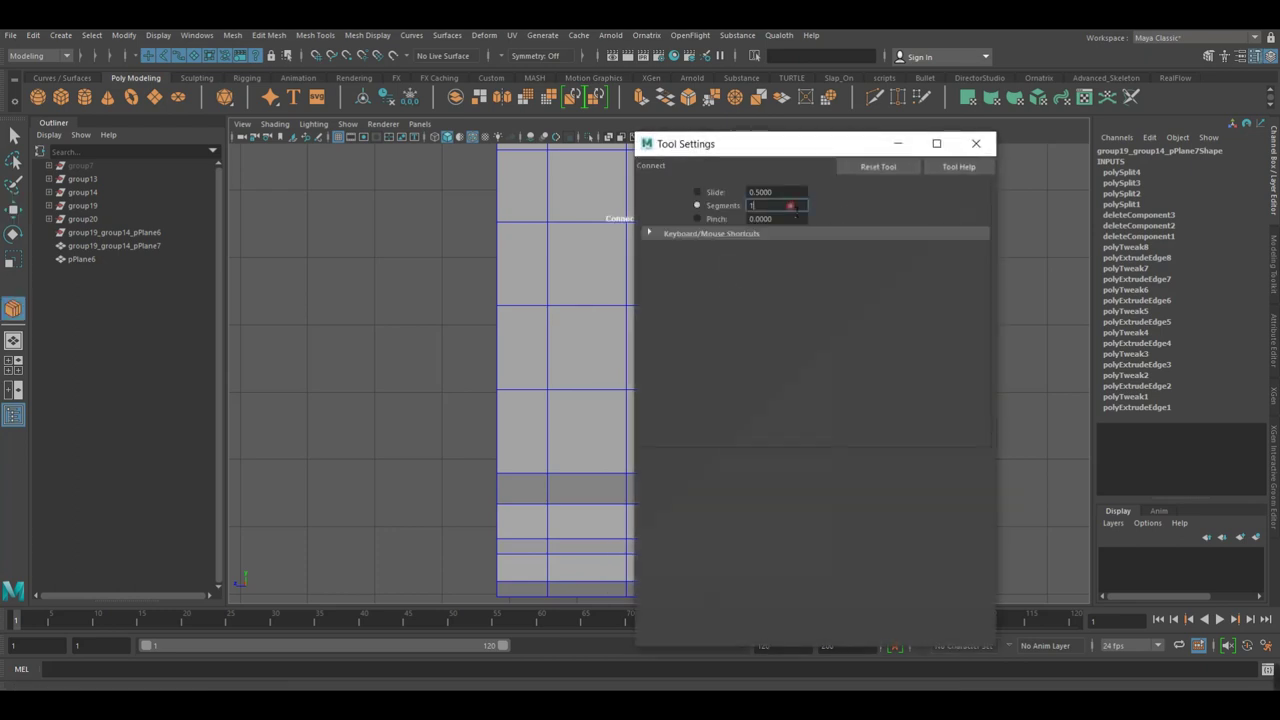
click(985, 146)
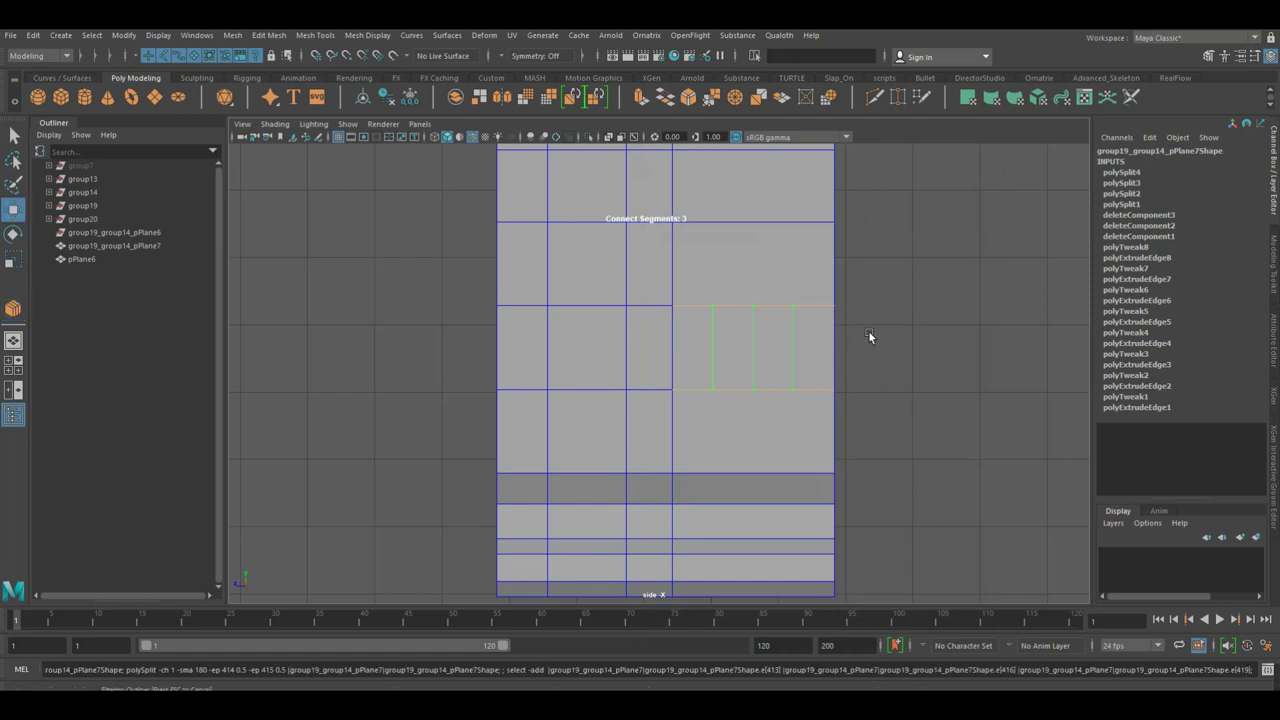
key(Return)
key(Delete)
double_click(680, 365)
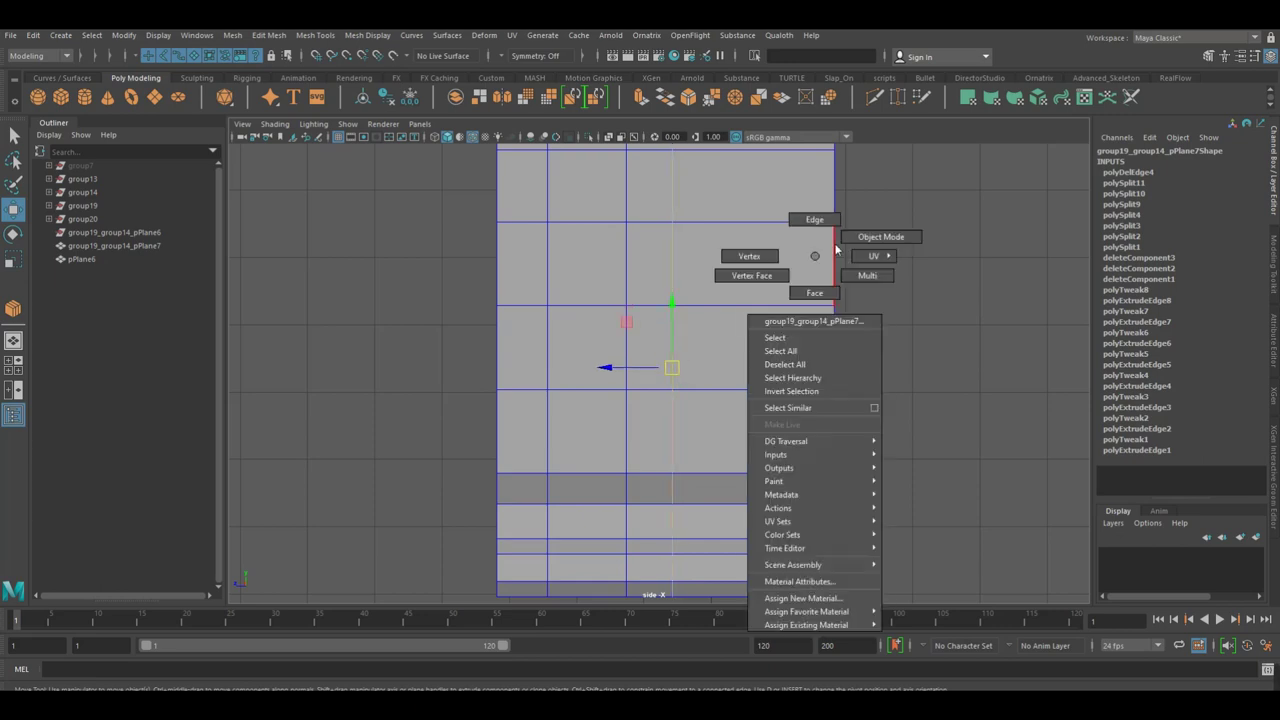
right_drag(808, 258, 878, 236)
Select pPlane6 and switch the viewport to perspective.
click(876, 312)
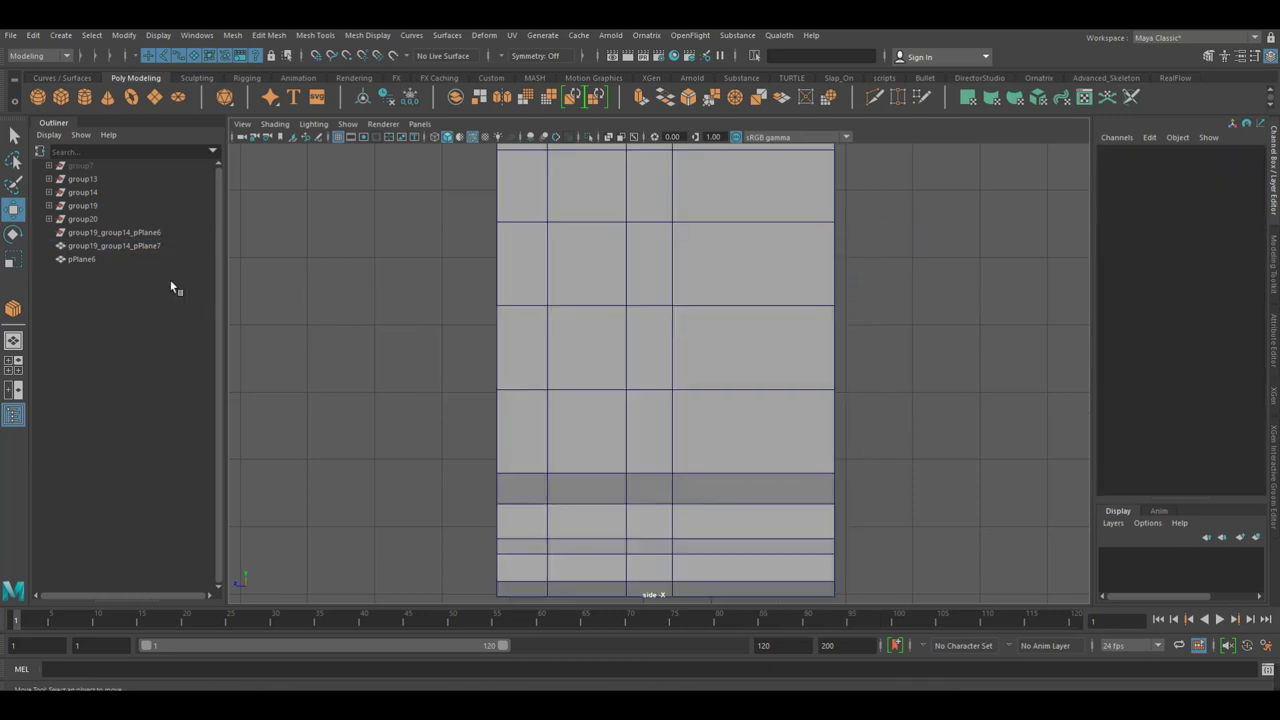
click(145, 265)
right_drag(615, 326, 545, 318)
click(615, 318)
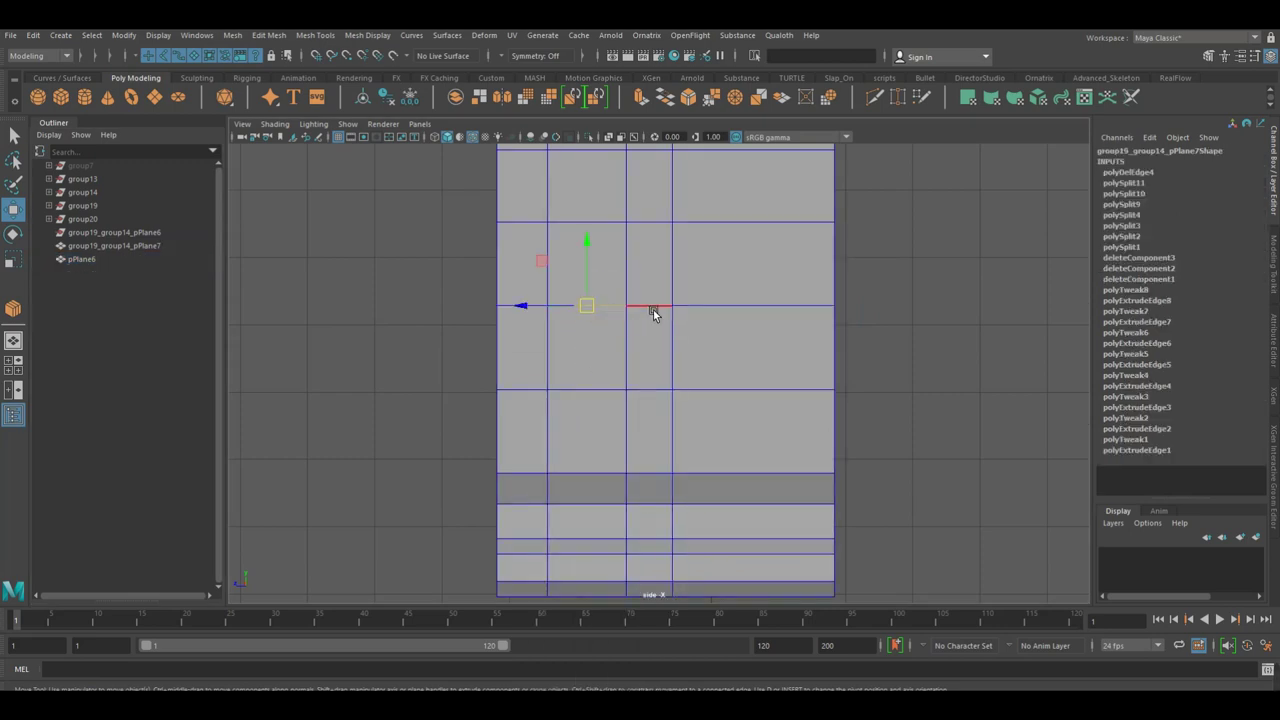
key(space)
drag(653, 310, 650, 295)
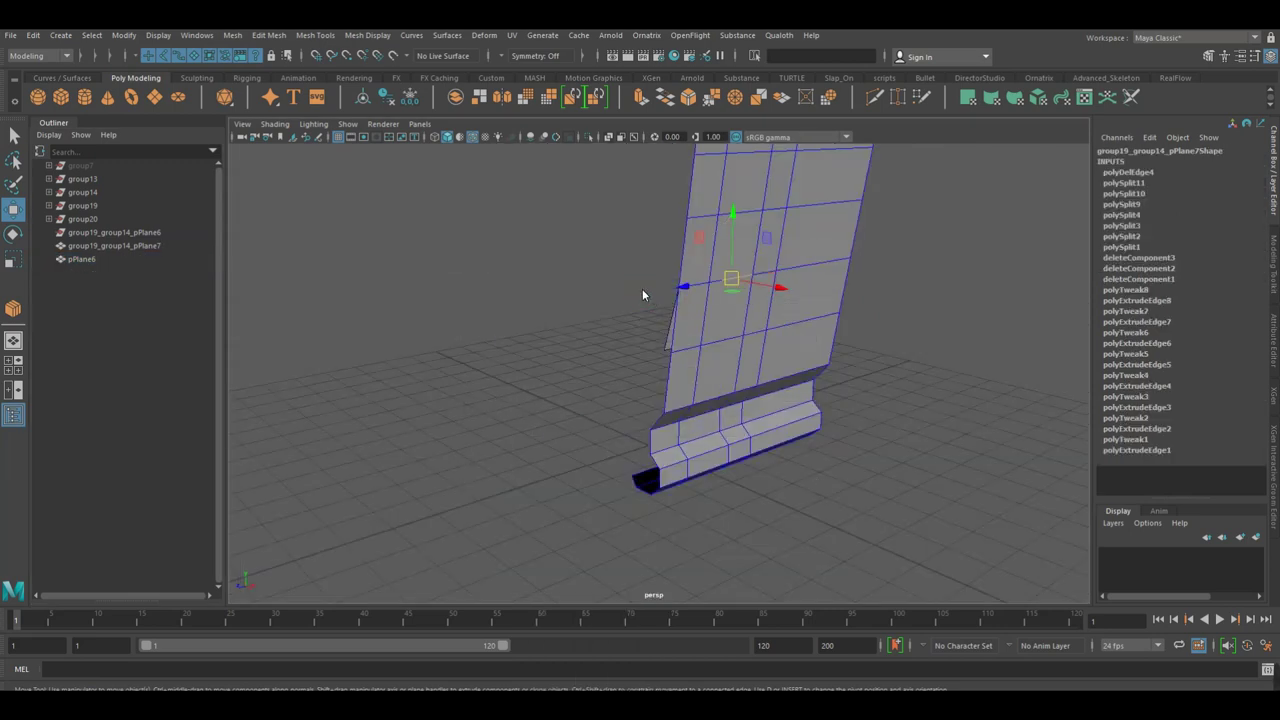
right_drag(663, 334, 692, 302)
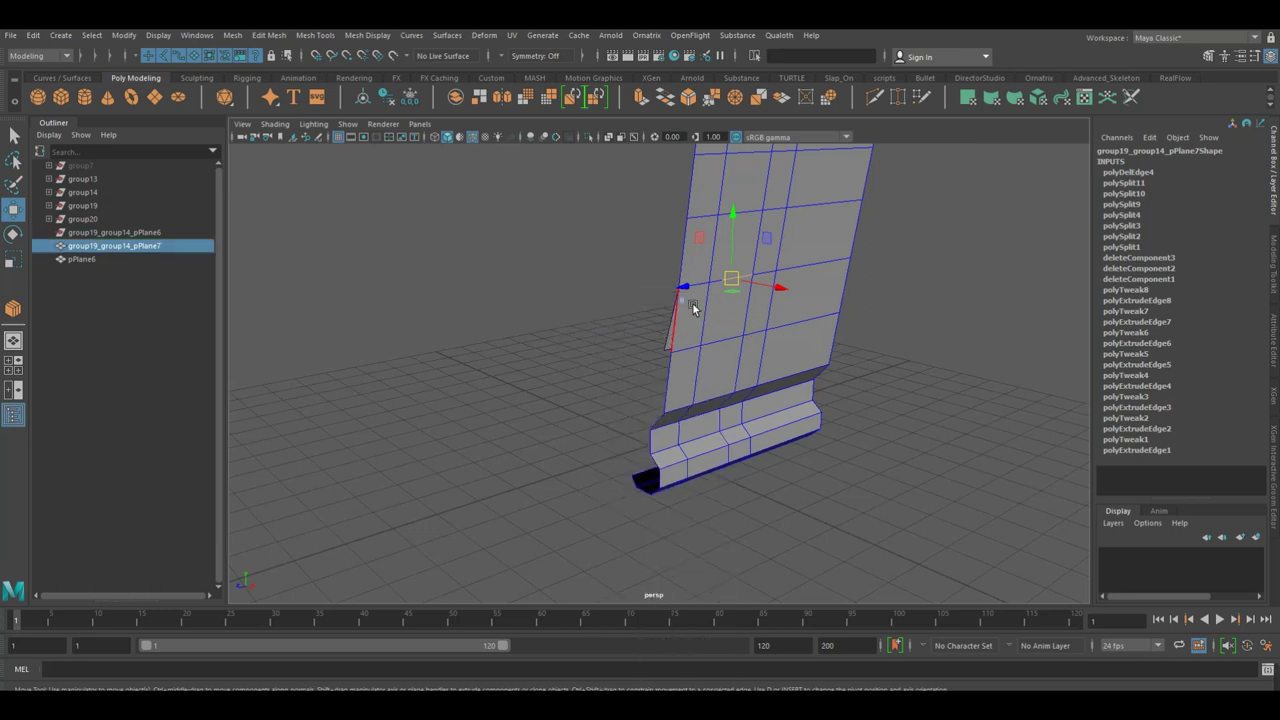
Pull pPlane6 out to the right and connect its long edges with three segments.
click(682, 334)
drag(932, 462, 990, 500)
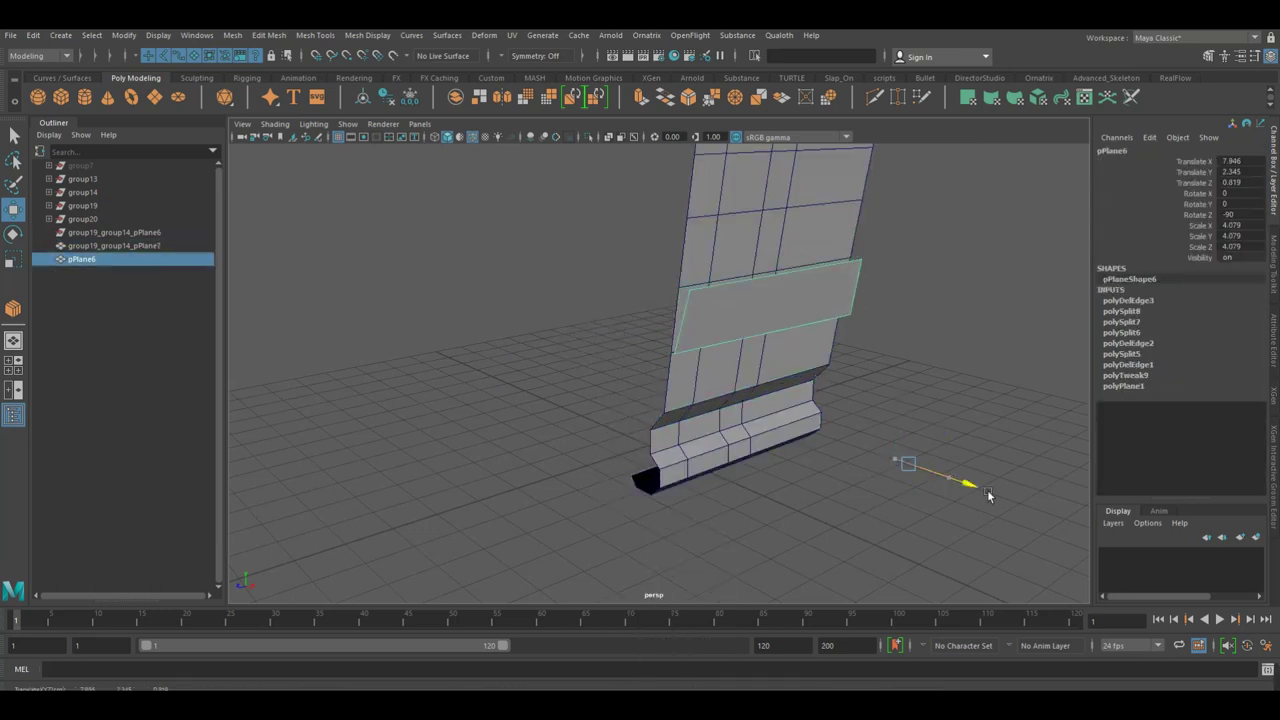
mouse_move(846, 357)
right_down()
mouse_move(848, 310)
mouse_move(828, 568)
right_up()
click(846, 343)
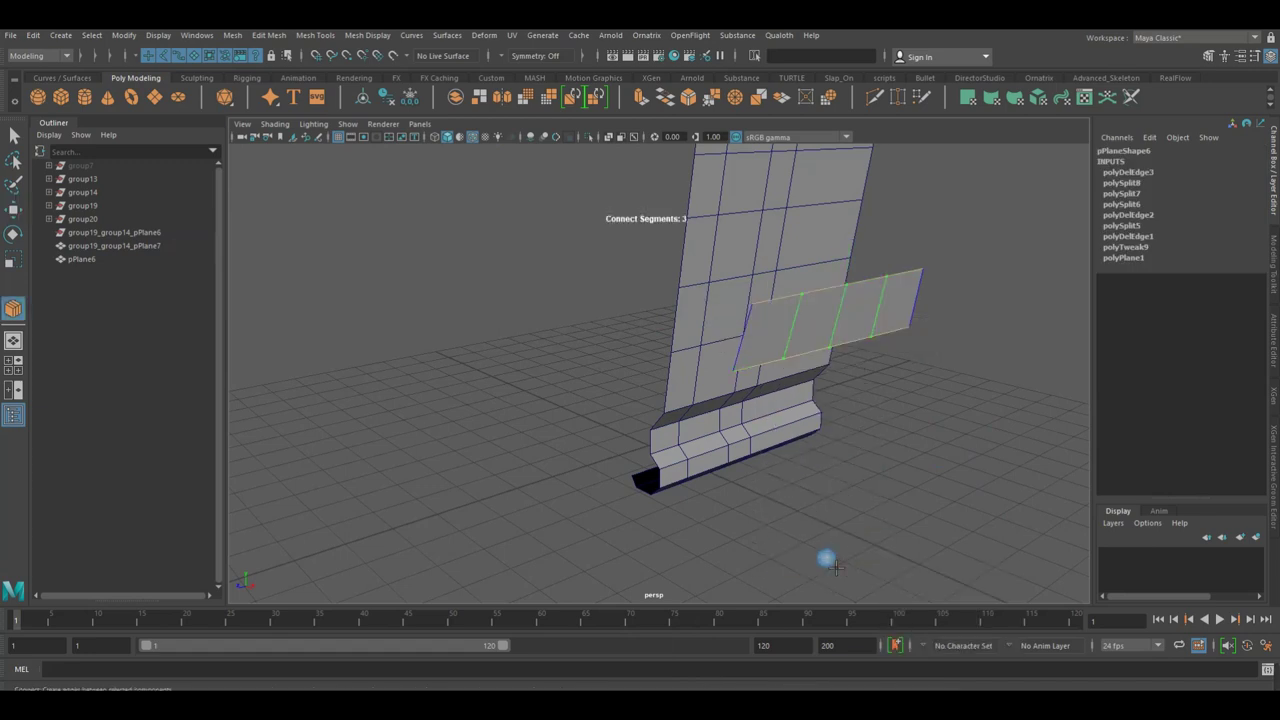
click(809, 393)
Switch the viewport to the front view through the hotbox.
key(space)
click(804, 402)
click(802, 393)
key(space)
click(805, 390)
key(space)
click(803, 388)
mouse_move(803, 388)
mouse_down()
mouse_move(814, 418)
mouse_move(798, 394)
mouse_up()
In the side view, select pPlane7's left vertex column and shift it right in wireframe.
key(space)
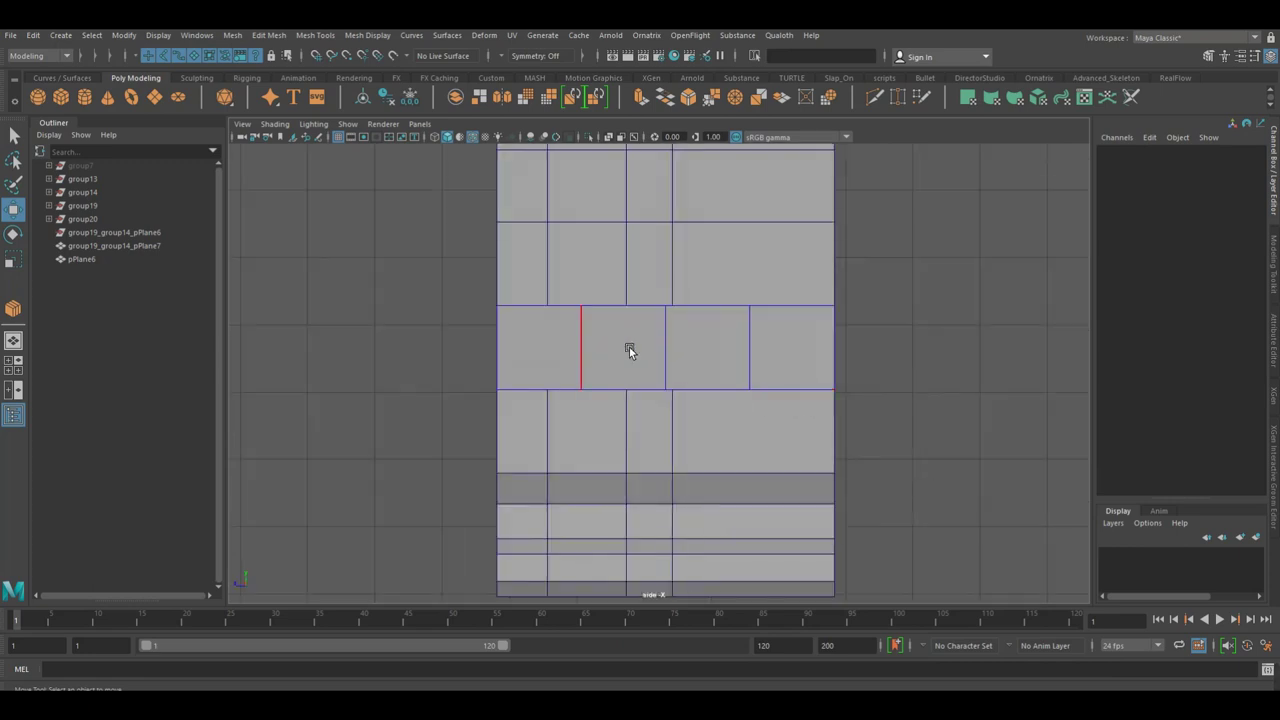
right_drag(629, 349, 654, 326)
click(651, 271)
alt+right_drag(693, 273, 534, 289)
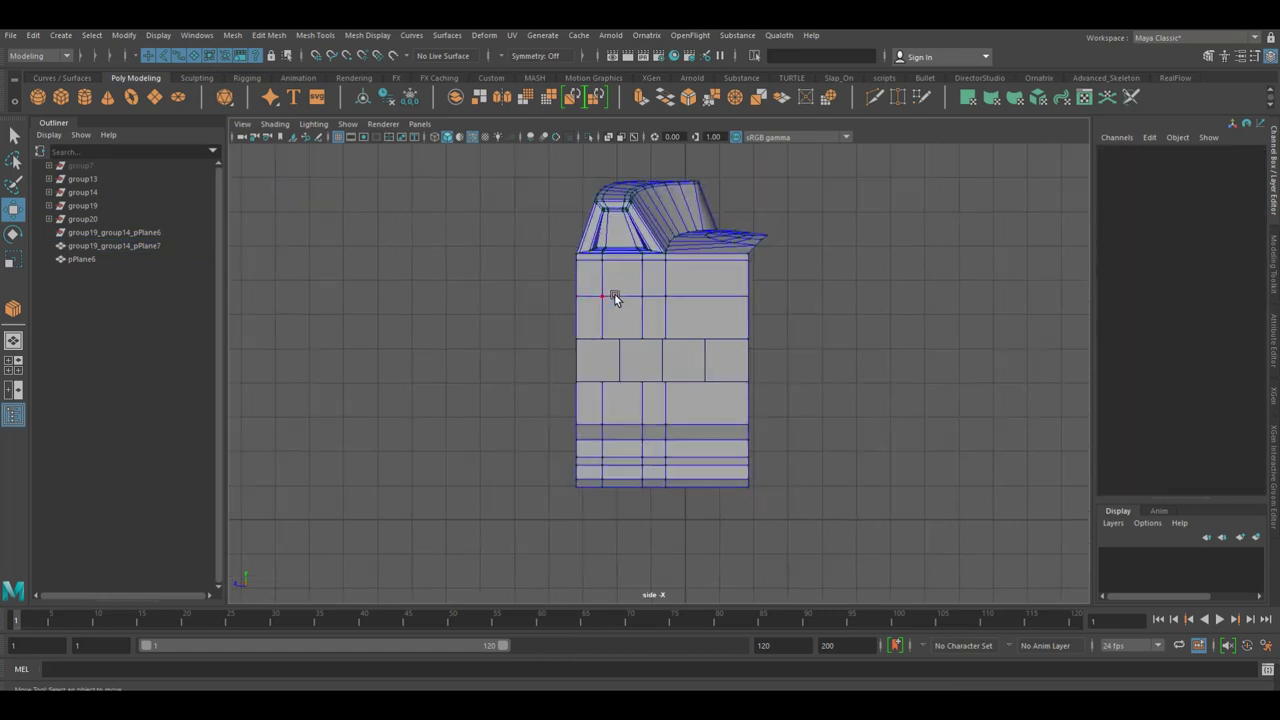
drag(601, 297, 630, 524)
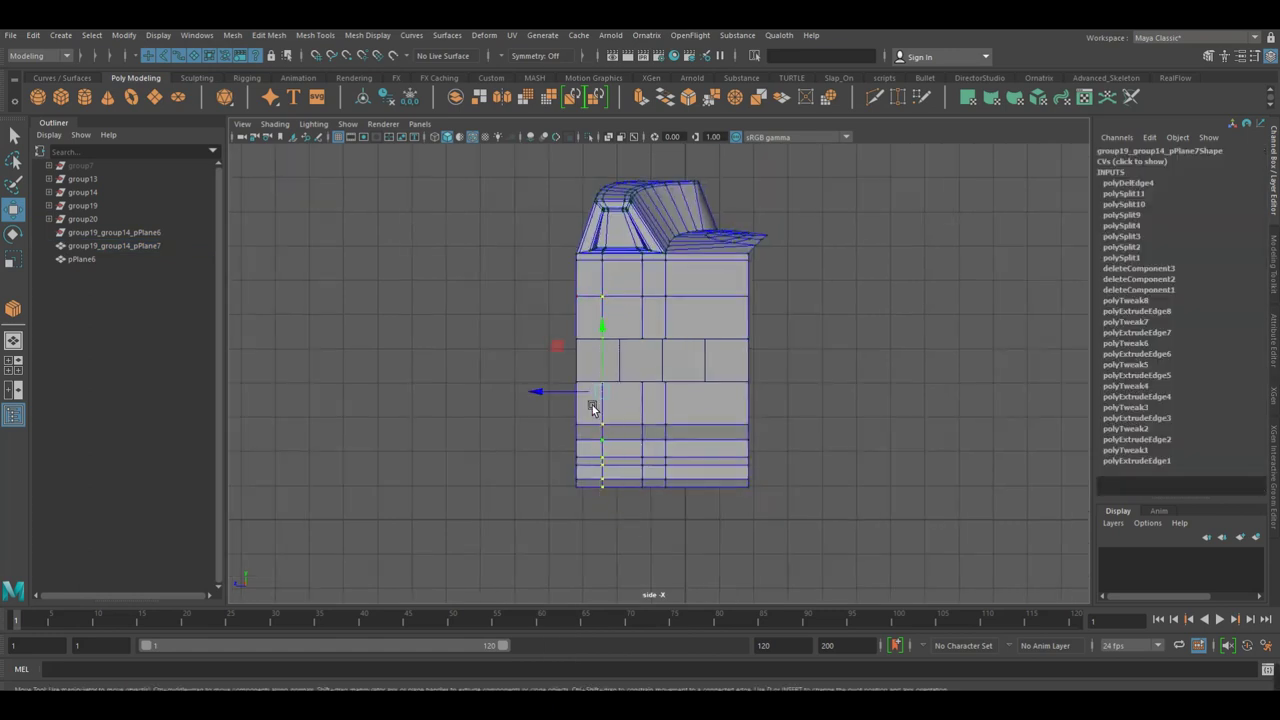
scroll(586, 405, up, 5)
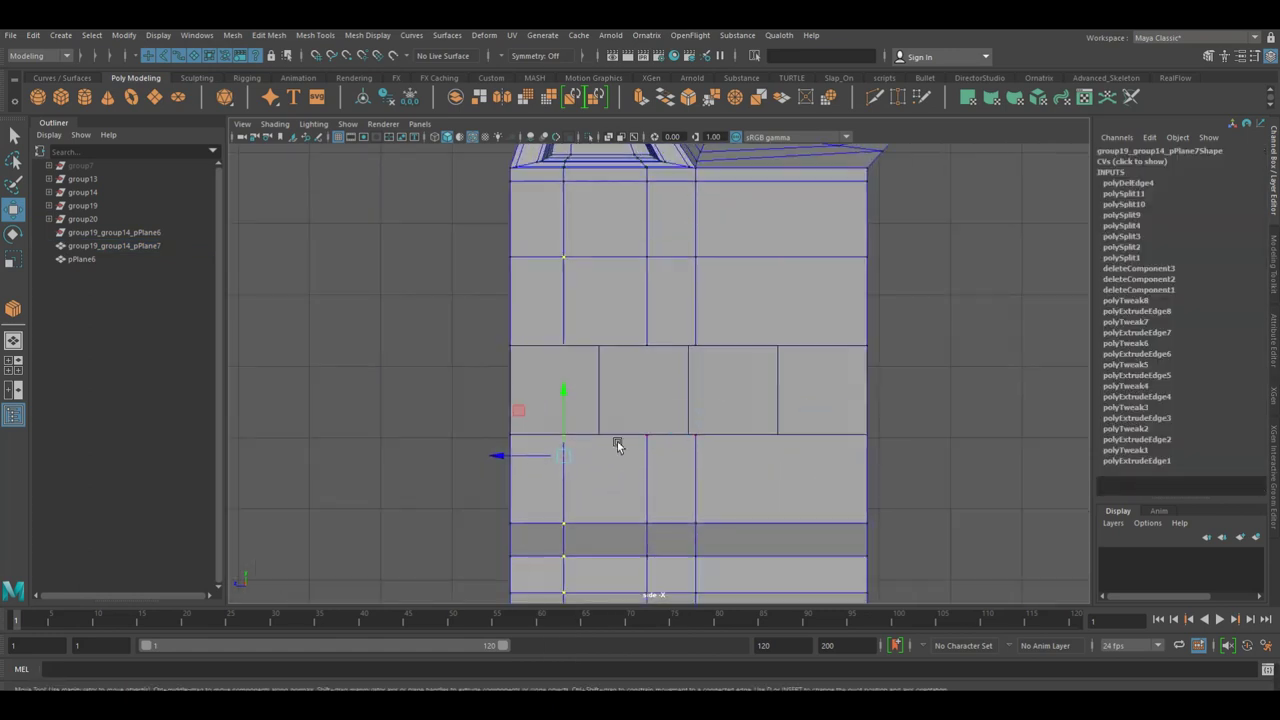
key(4)
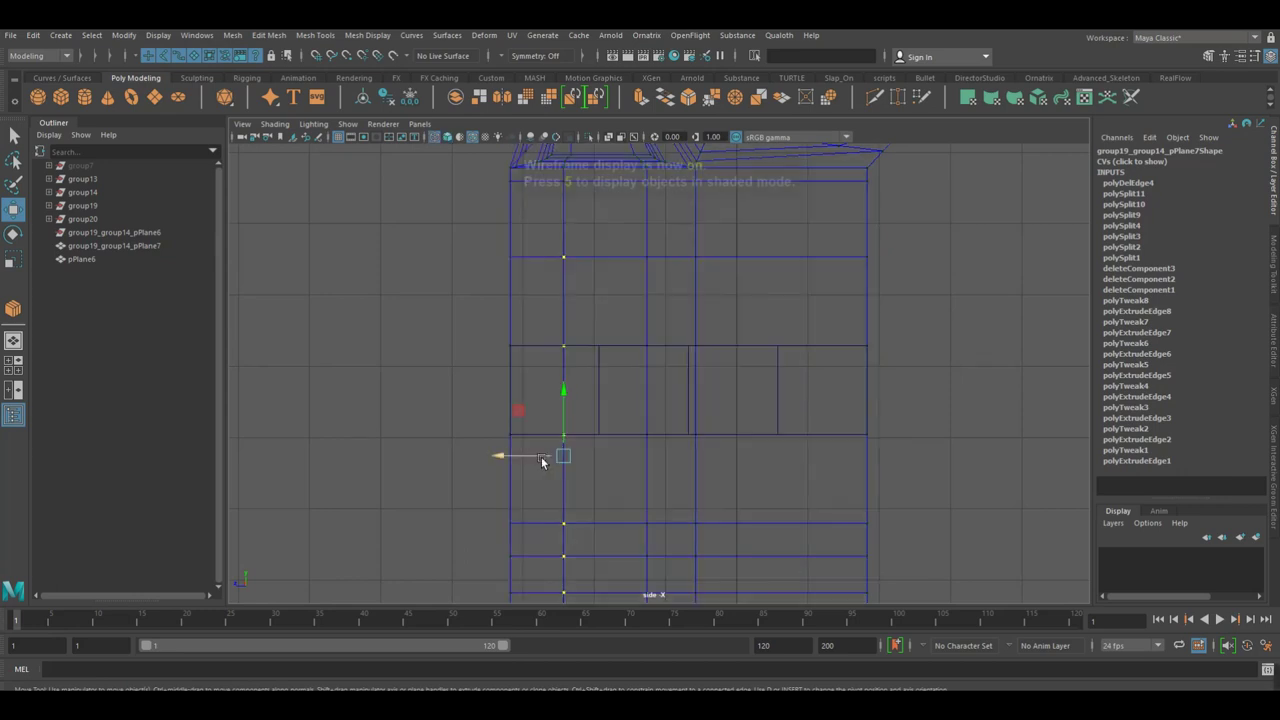
drag(535, 458, 571, 457)
scroll(682, 298, down, 1)
alt+middle_drag(682, 298, 672, 199)
Shift the middle-seam vertex column slightly to the right.
scroll(672, 199, down, 1)
drag(693, 516, 692, 512)
scroll(692, 331, up, 2)
drag(636, 342, 711, 260)
scroll(713, 203, down, 1)
alt+middle_drag(713, 203, 703, 238)
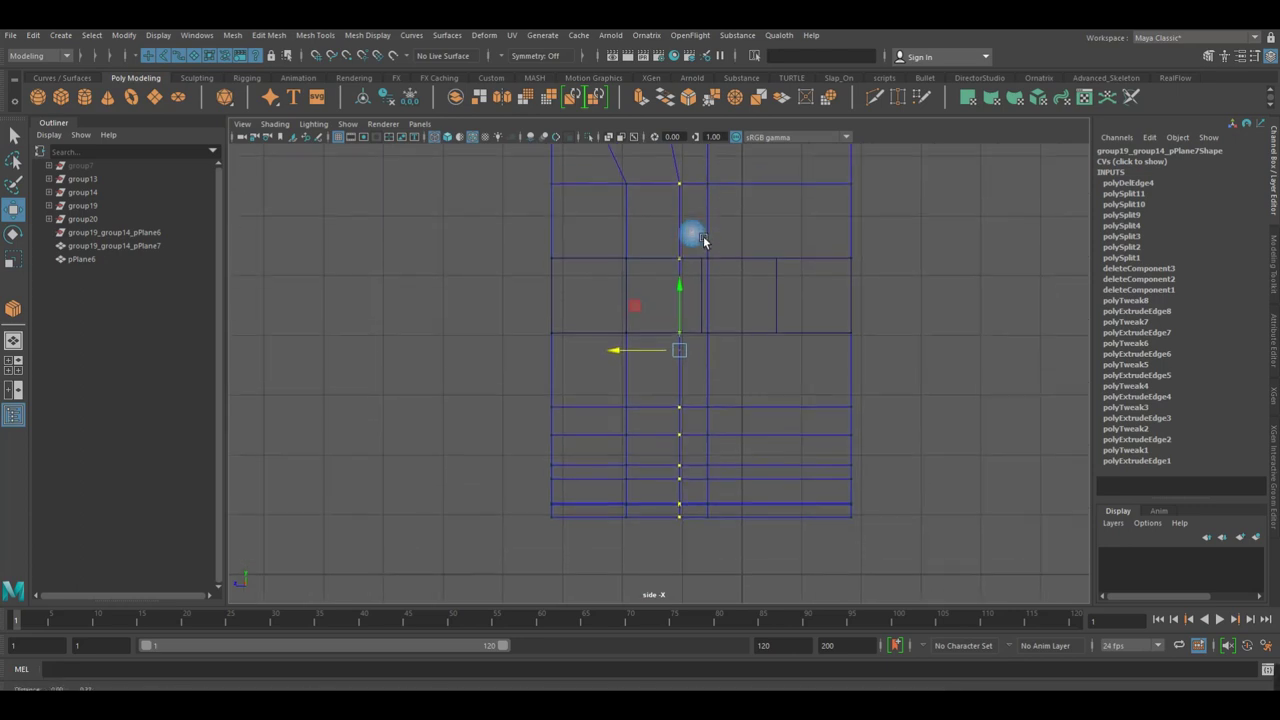
Slide the next two vertex columns right, then return to the perspective view.
mouse_move(735, 340)
mouse_down()
mouse_move(733, 528)
mouse_move(745, 436)
mouse_up()
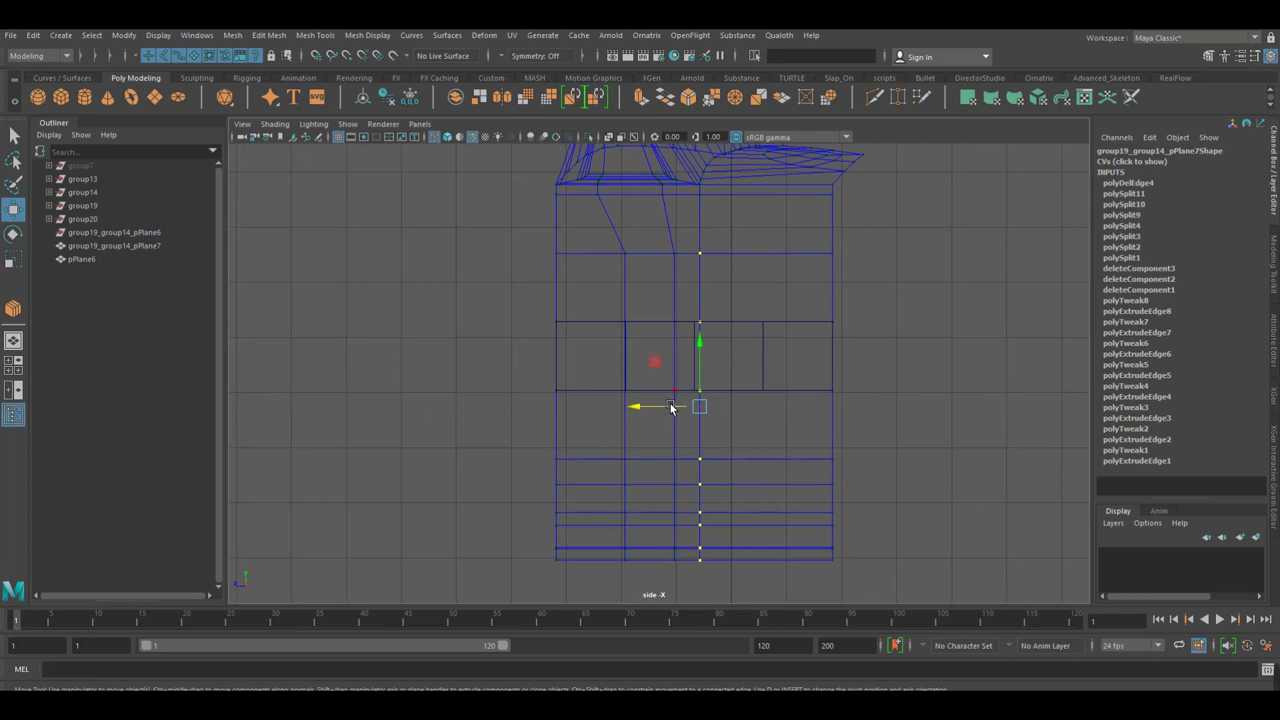
drag(658, 412, 720, 412)
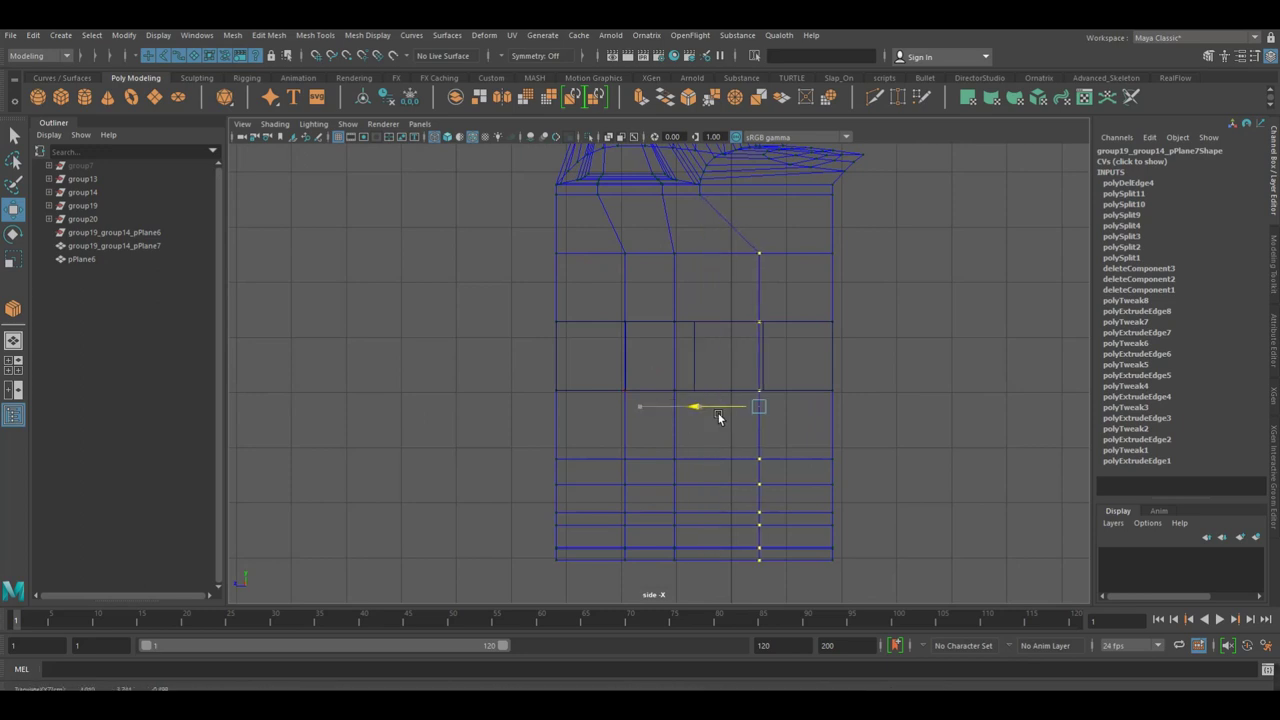
drag(655, 240, 709, 586)
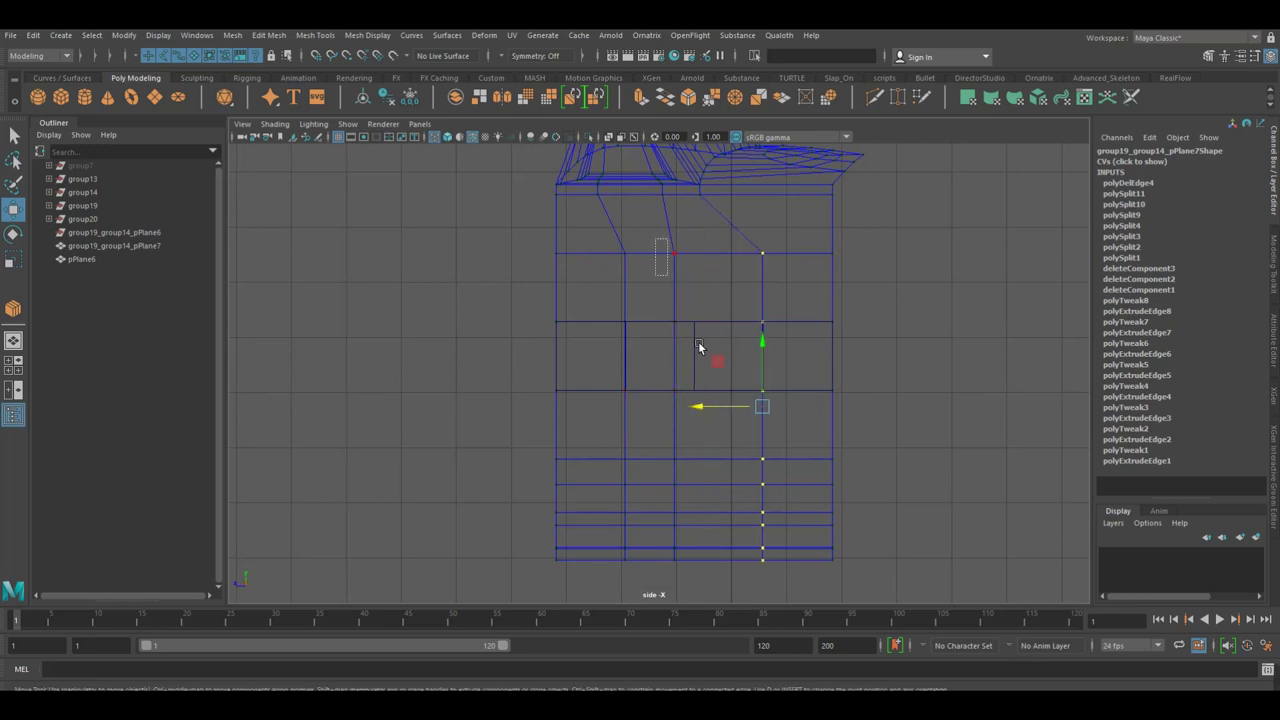
drag(650, 413, 669, 408)
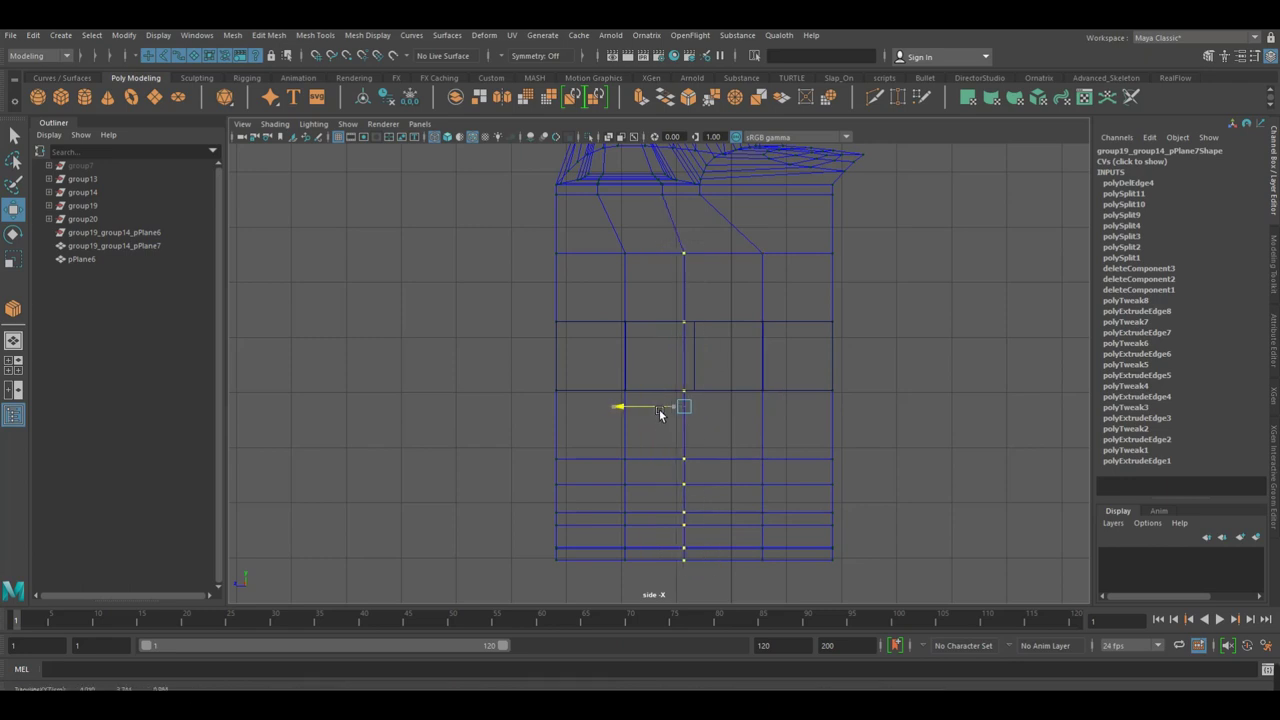
scroll(728, 365, down, 1)
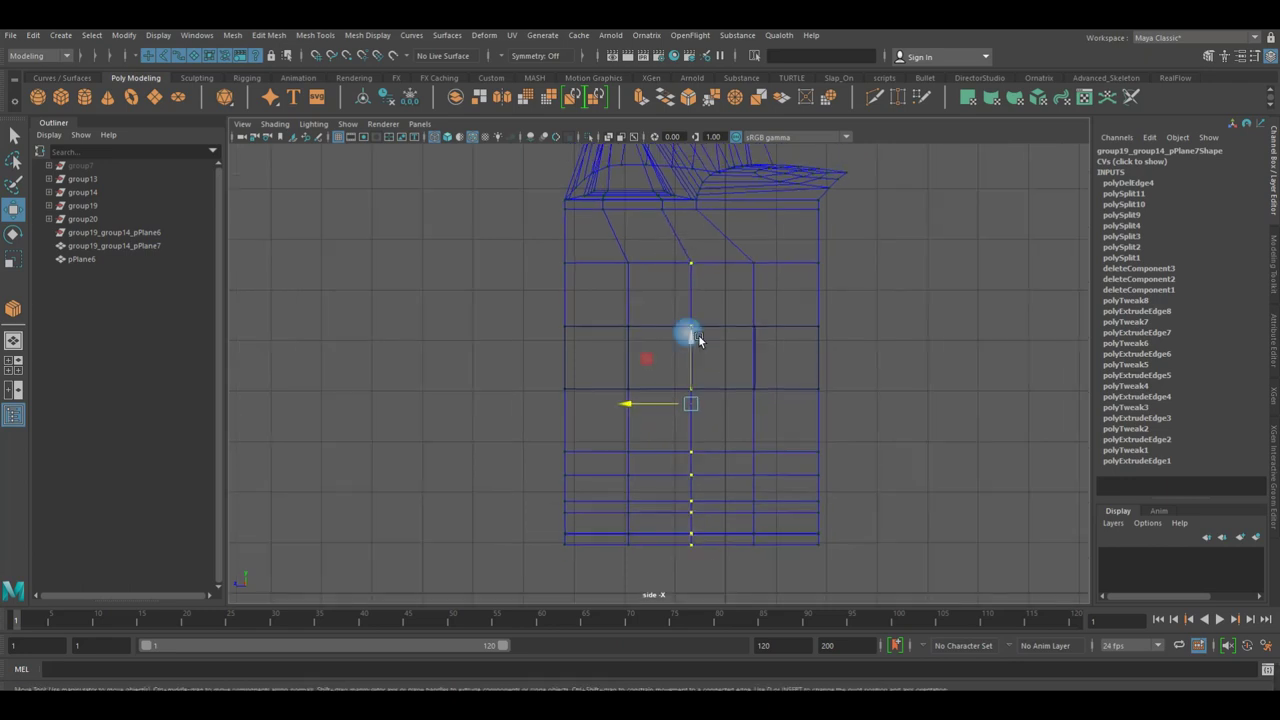
key(space)
drag(673, 318, 673, 290)
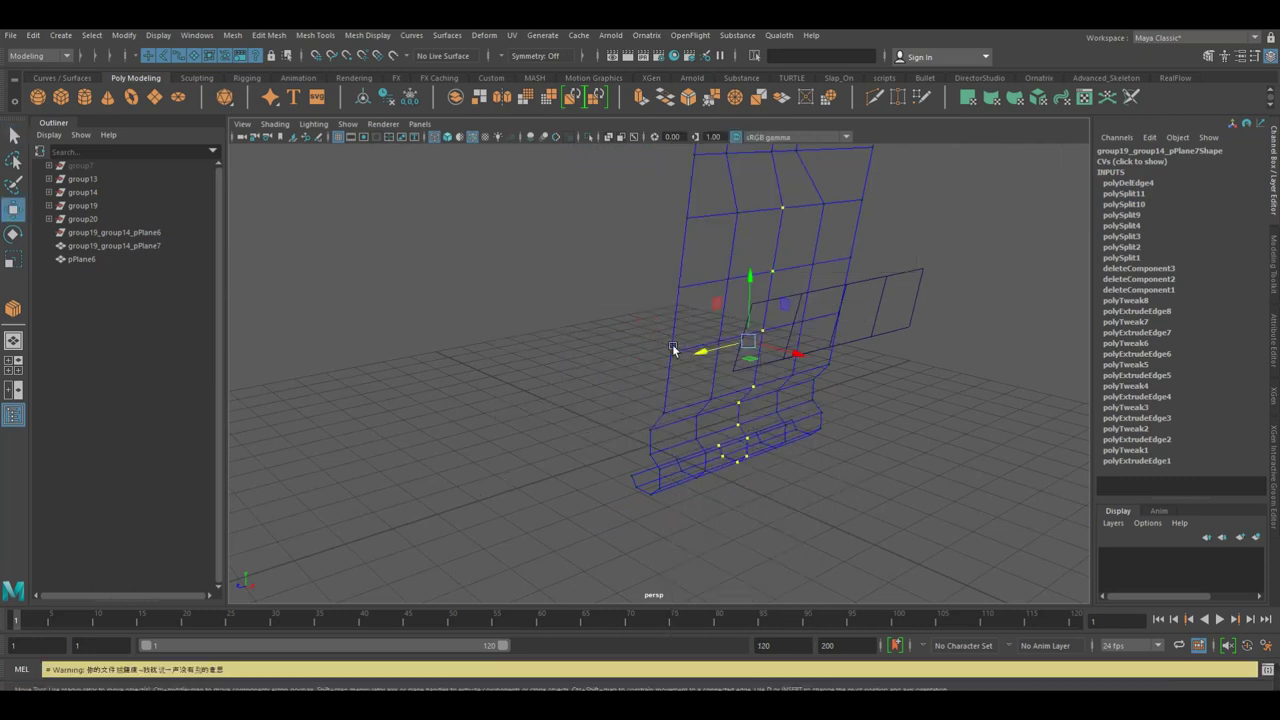
Switch to shaded display and delete the leftover flat plane pPlane6.
key(5)
right_drag(829, 305, 875, 280)
click(896, 320)
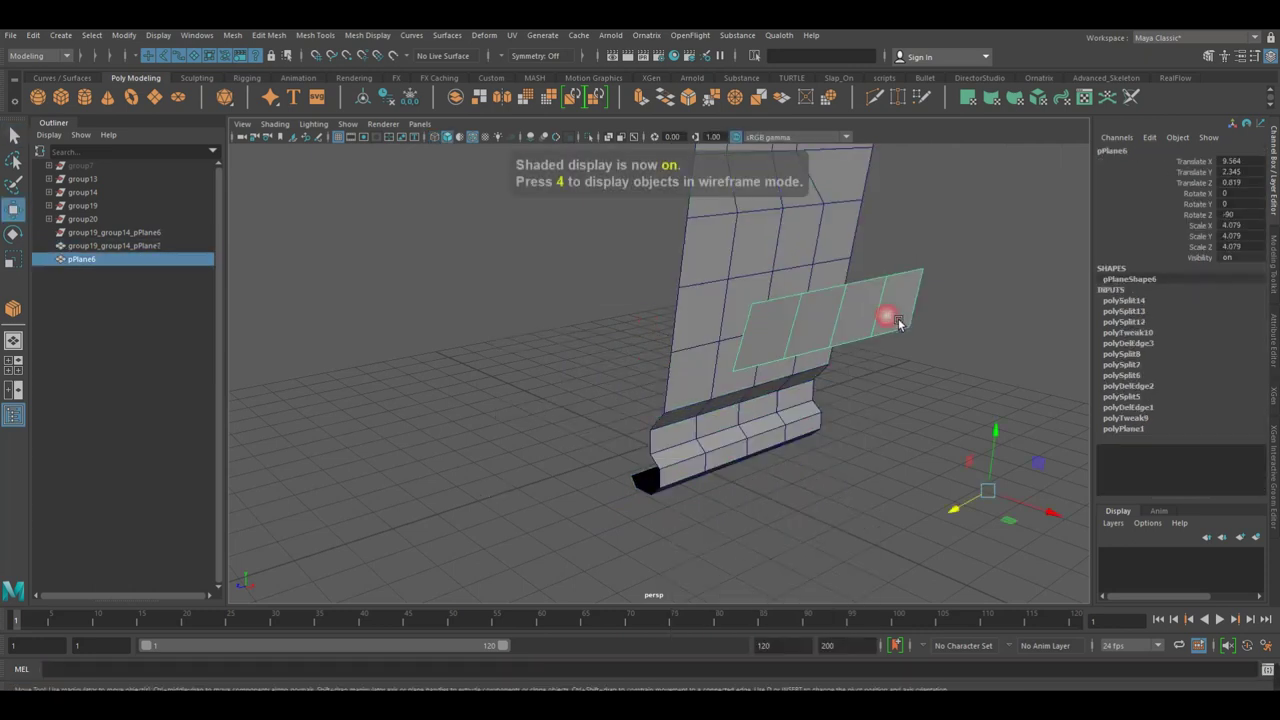
key(Delete)
Nudge one edge vertex of the tall tread block slightly along X.
mouse_move(889, 351)
alt+mouse_down()
mouse_move(829, 349)
mouse_move(791, 424)
mouse_move(561, 356)
alt+mouse_up()
alt+right_drag(561, 356, 809, 369)
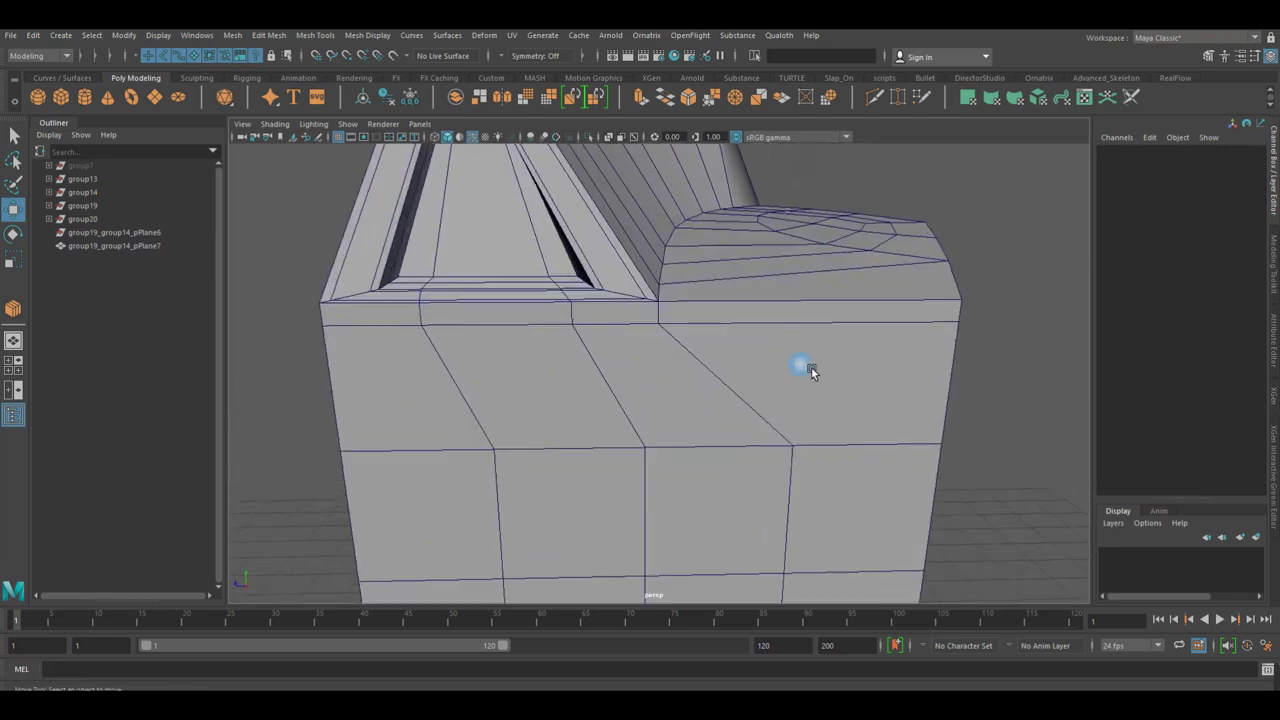
alt+drag(809, 369, 755, 381)
click(755, 381)
right_drag(734, 354, 686, 358)
click(697, 386)
mouse_move(630, 392)
mouse_down()
mouse_move(648, 394)
mouse_move(440, 395)
mouse_up()
Orbit around the shaded tread piece to inspect it from several sides.
scroll(623, 400, down, 5)
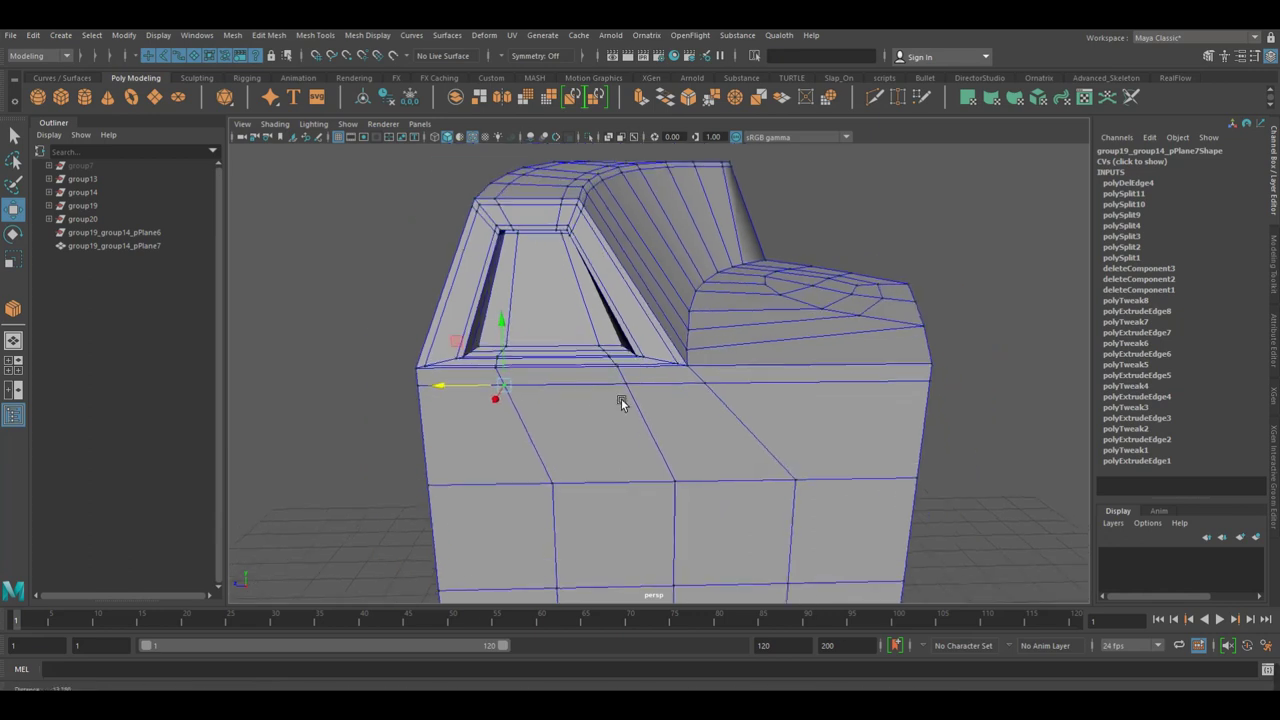
alt+drag(623, 400, 623, 366)
right_drag(623, 366, 683, 330)
alt+drag(683, 330, 538, 345)
click(917, 403)
mouse_move(917, 403)
alt+mouse_down()
mouse_move(872, 424)
mouse_move(920, 423)
mouse_move(795, 424)
mouse_move(877, 414)
alt+mouse_up()
click(788, 400)
click(850, 462)
mouse_move(878, 468)
alt+mouse_down()
mouse_move(903, 471)
mouse_move(720, 471)
mouse_move(940, 467)
mouse_move(485, 472)
mouse_move(703, 478)
mouse_move(656, 508)
mouse_move(766, 529)
mouse_move(509, 459)
mouse_move(614, 495)
mouse_move(798, 500)
mouse_move(749, 526)
mouse_move(483, 473)
mouse_move(541, 460)
mouse_move(708, 510)
mouse_move(728, 499)
mouse_move(602, 461)
alt+mouse_up()
alt+right_drag(602, 461, 824, 458)
Toggle the wireframe overlay and orbit until the tread piece stands upright.
click(474, 138)
mouse_move(634, 288)
alt+mouse_down()
mouse_move(554, 286)
mouse_move(646, 276)
mouse_move(771, 291)
mouse_move(840, 334)
mouse_move(619, 346)
mouse_move(404, 337)
mouse_move(564, 370)
mouse_move(804, 393)
mouse_move(597, 374)
mouse_move(883, 374)
alt+mouse_up()
click(823, 373)
click(975, 395)
alt+drag(975, 395, 829, 400)
mouse_move(906, 423)
alt+mouse_down()
mouse_move(582, 233)
mouse_move(763, 424)
mouse_move(786, 424)
mouse_move(792, 470)
alt+mouse_up()
Switch to the top view and select tread mesh pPlane7 with the Move tool.
key(space)
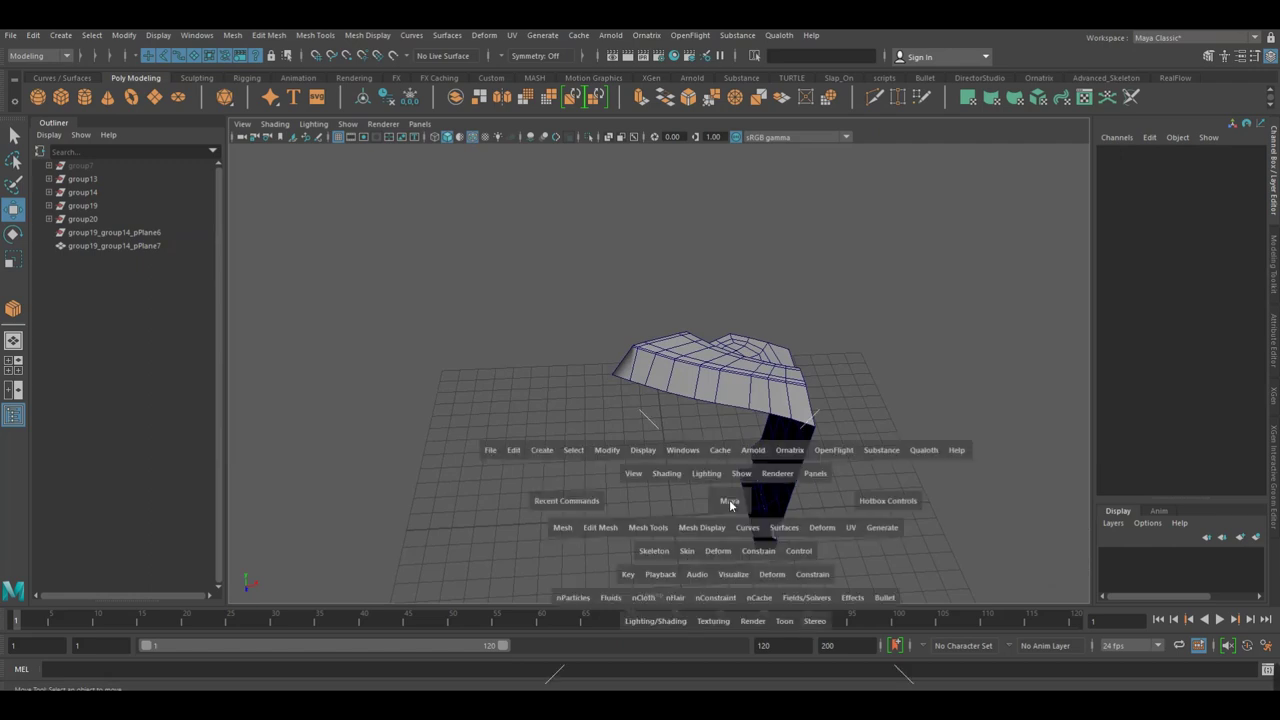
drag(740, 503, 663, 503)
alt+drag(763, 474, 735, 474)
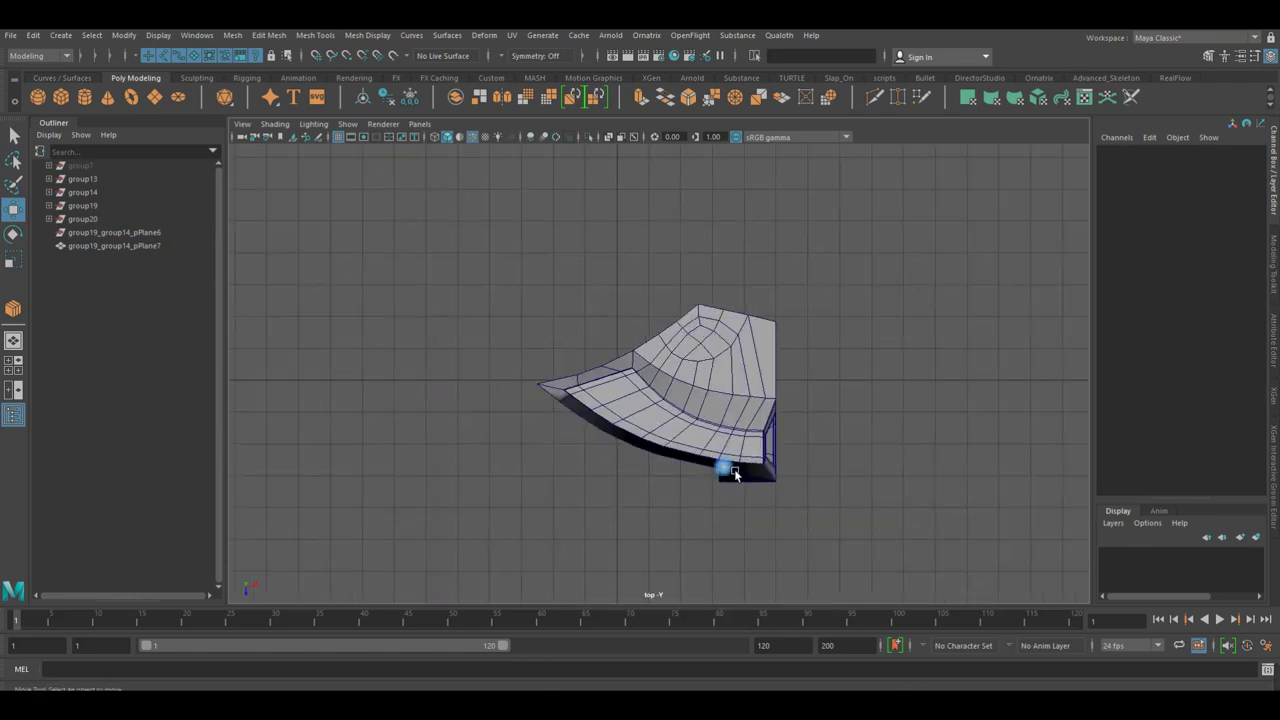
click(695, 349)
key(w)
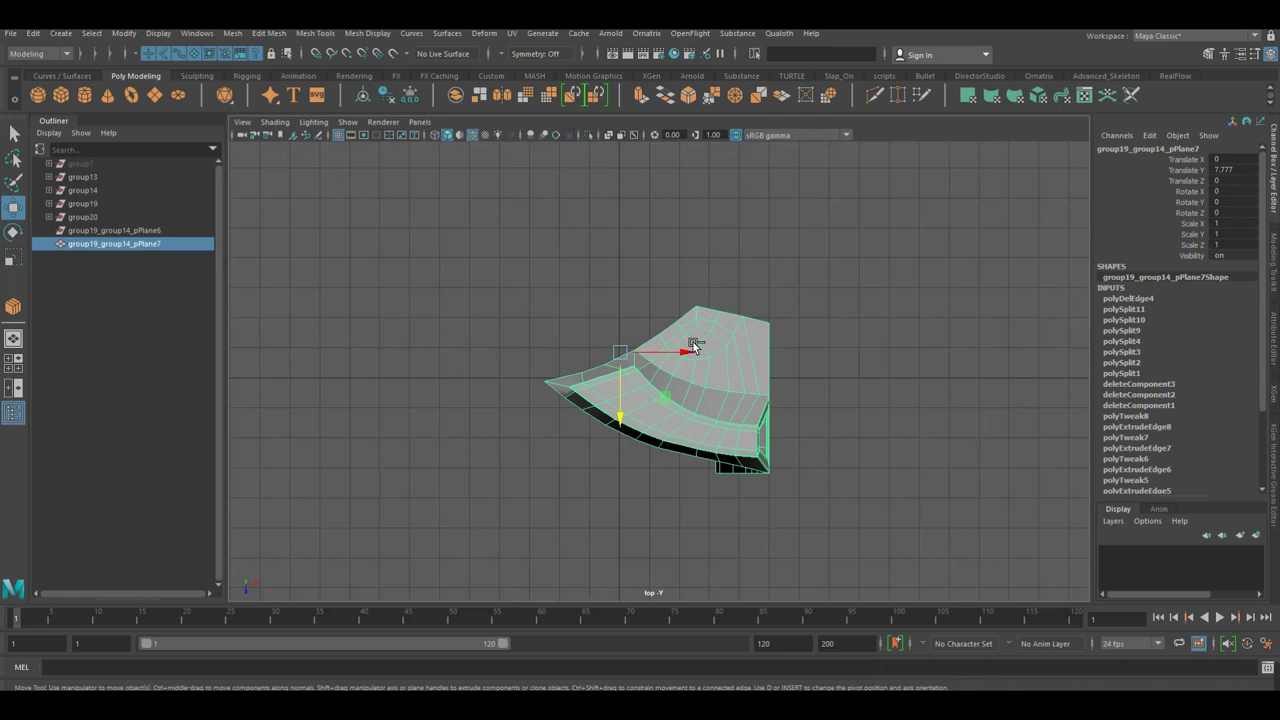
Create a mirrored duplicate of pPlane7 with Scale X -1 and move it upward.
key(ctrl+shift+d)
drag(629, 400, 648, 290)
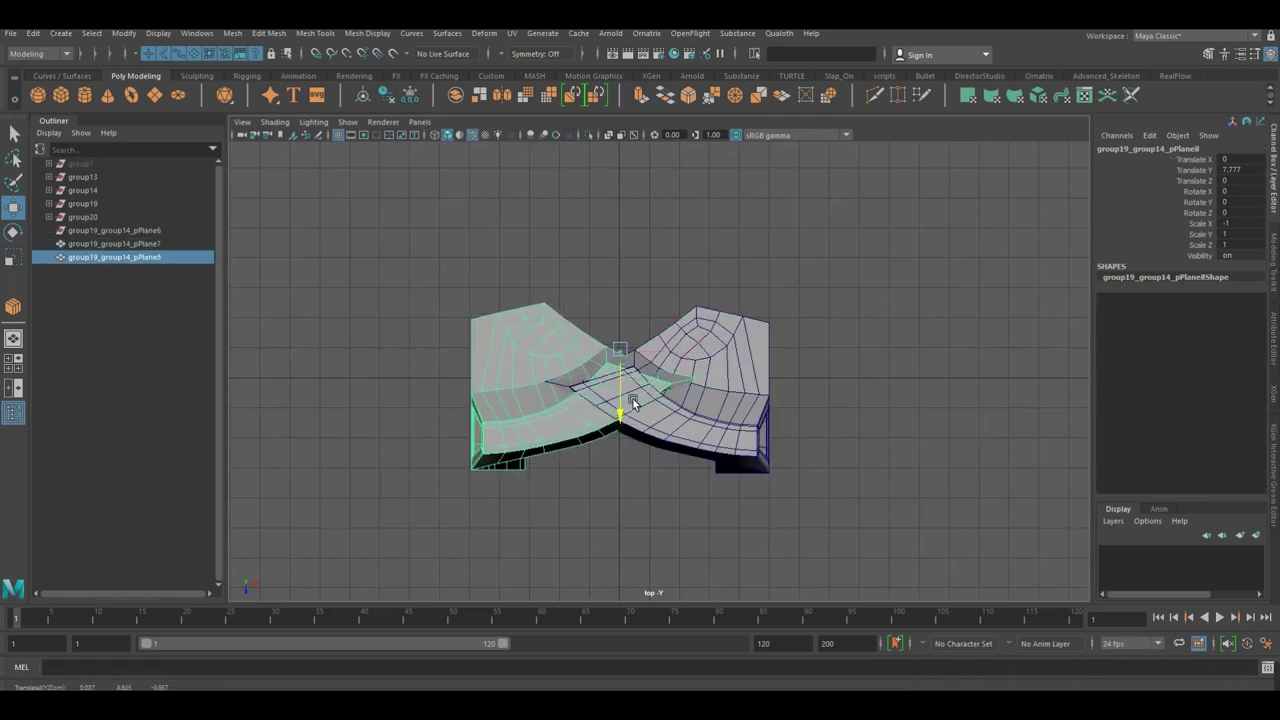
scroll(585, 345, up, 3)
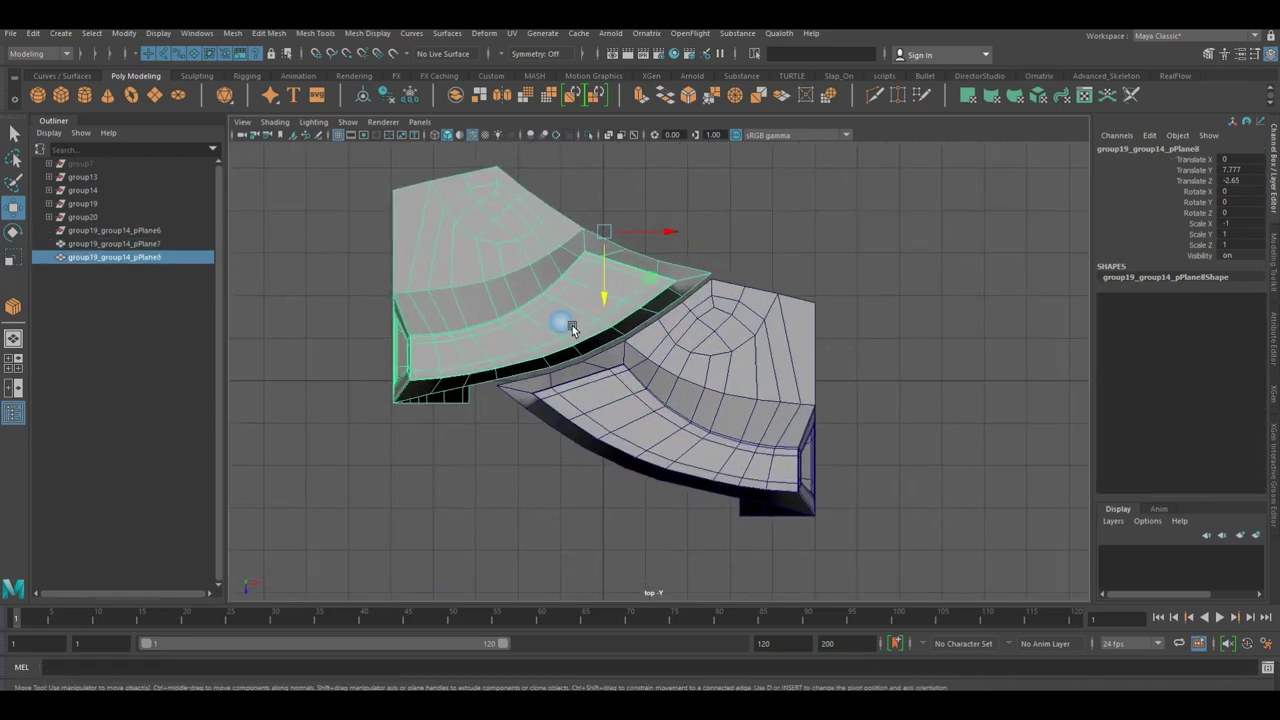
scroll(609, 268, up, 3)
Vertex-snap pPlane8's corner onto the original's corner, then select both pieces.
key(d)
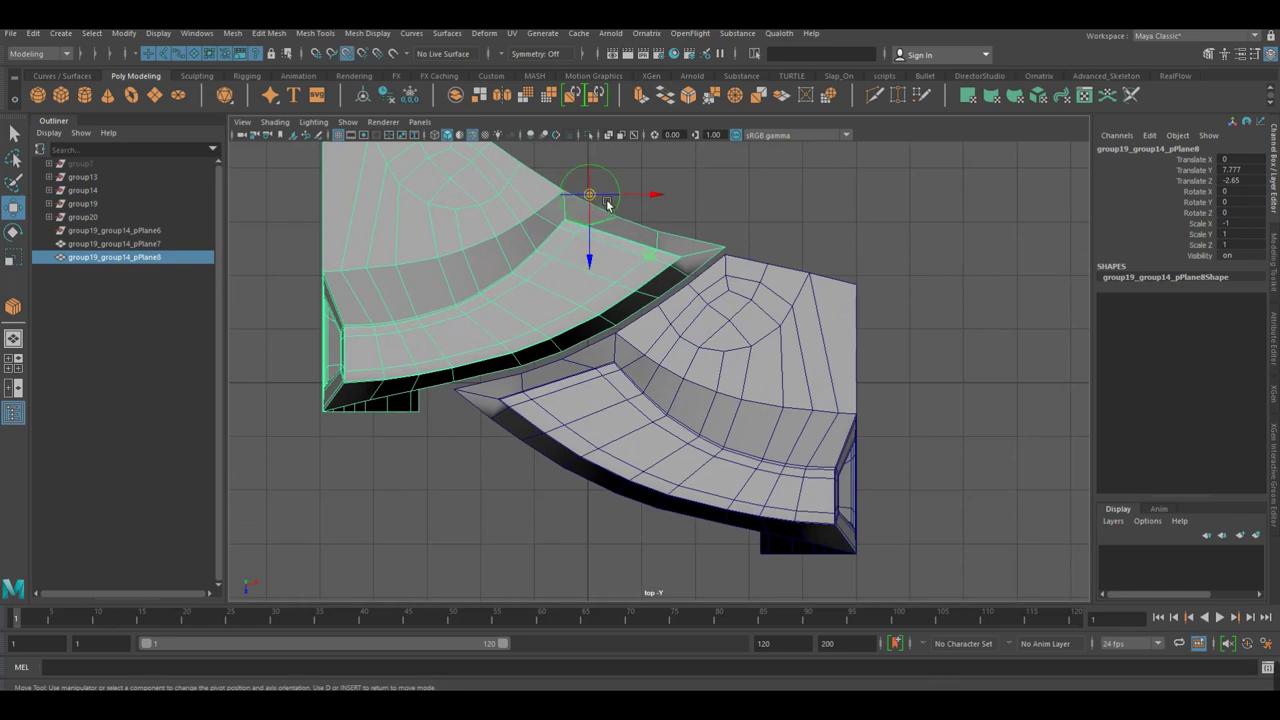
click(743, 252)
click(580, 225)
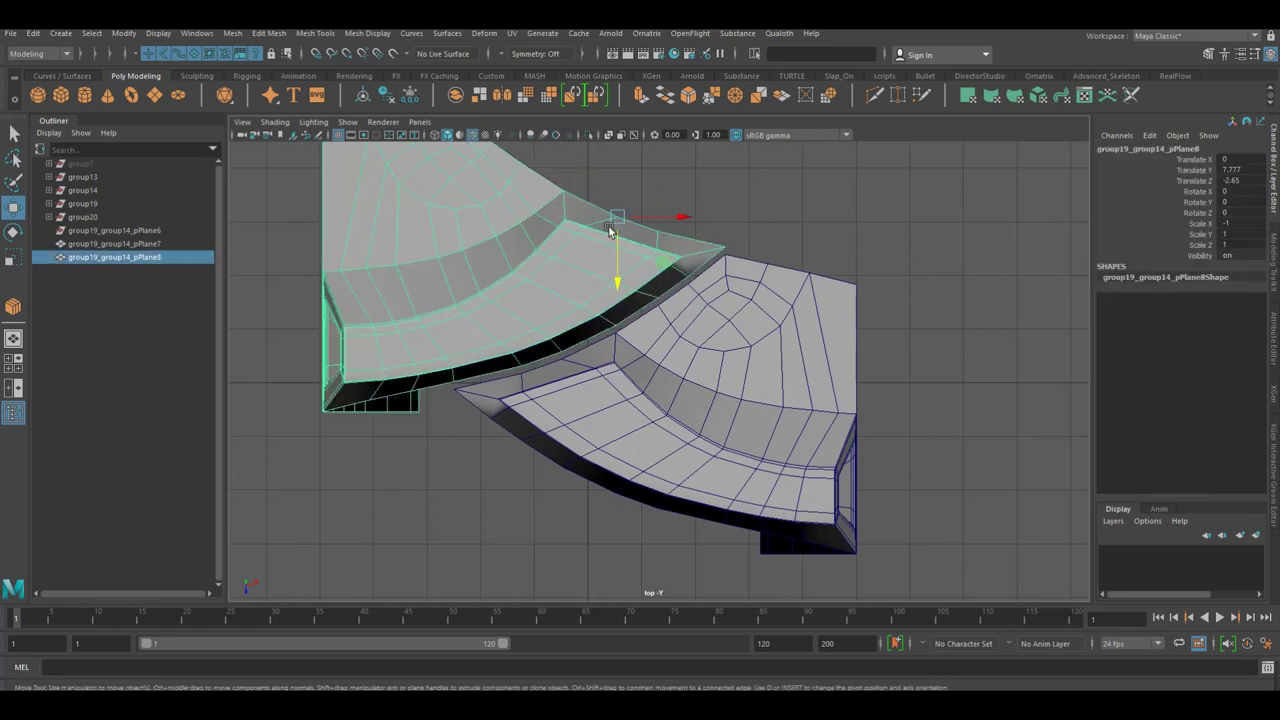
key(d)
key(v)
drag(647, 226, 735, 262)
key(d)
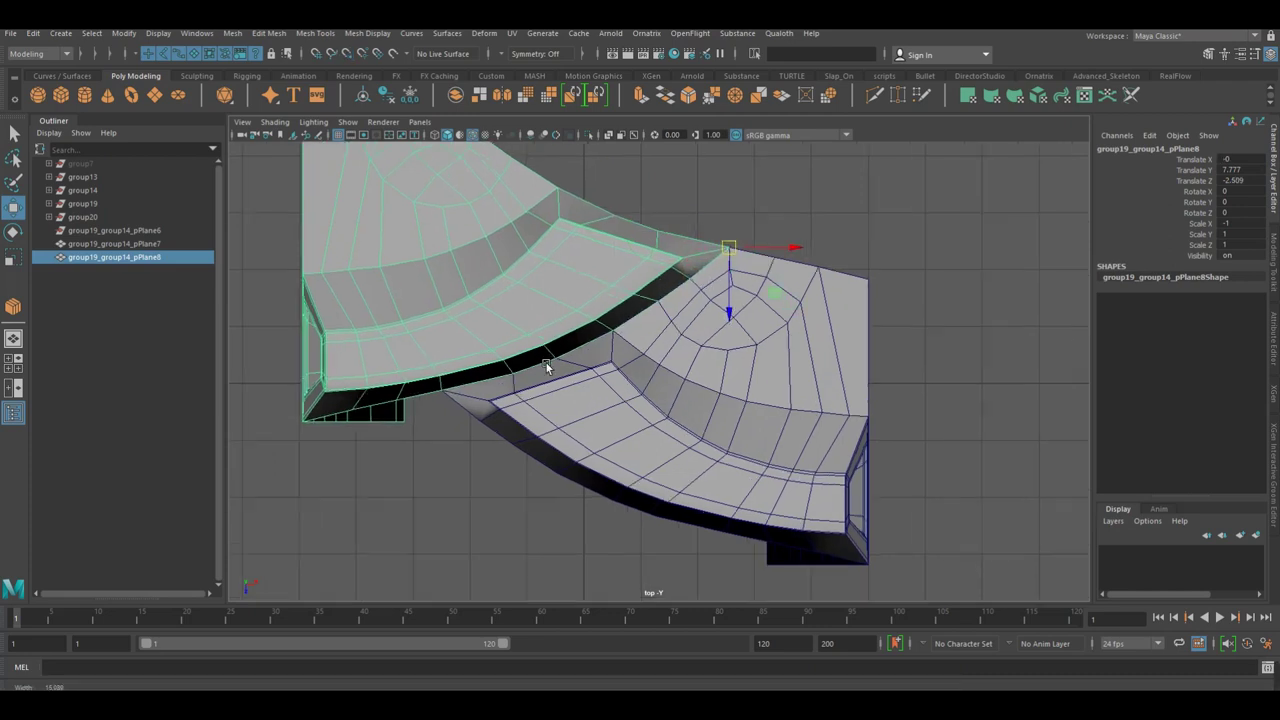
scroll(546, 363, up, 3)
scroll(818, 302, up, 3)
scroll(723, 313, up, 2)
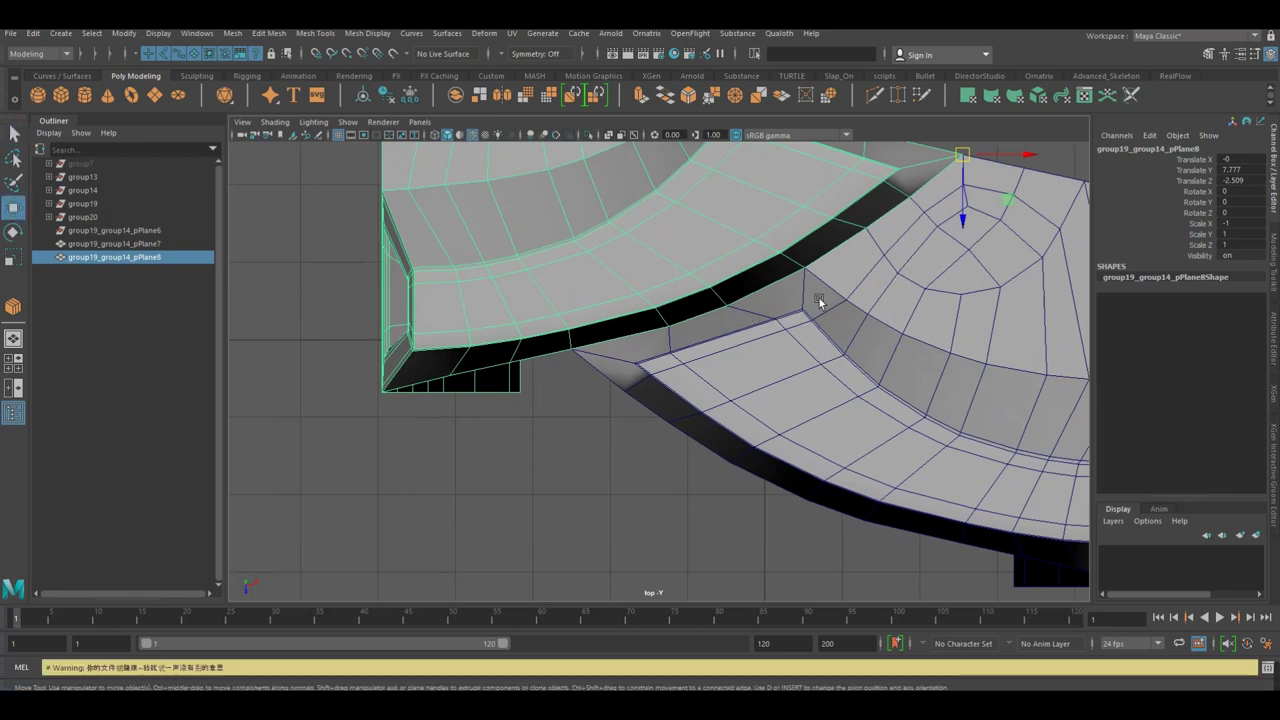
scroll(820, 300, down, 1)
shift+click(777, 331)
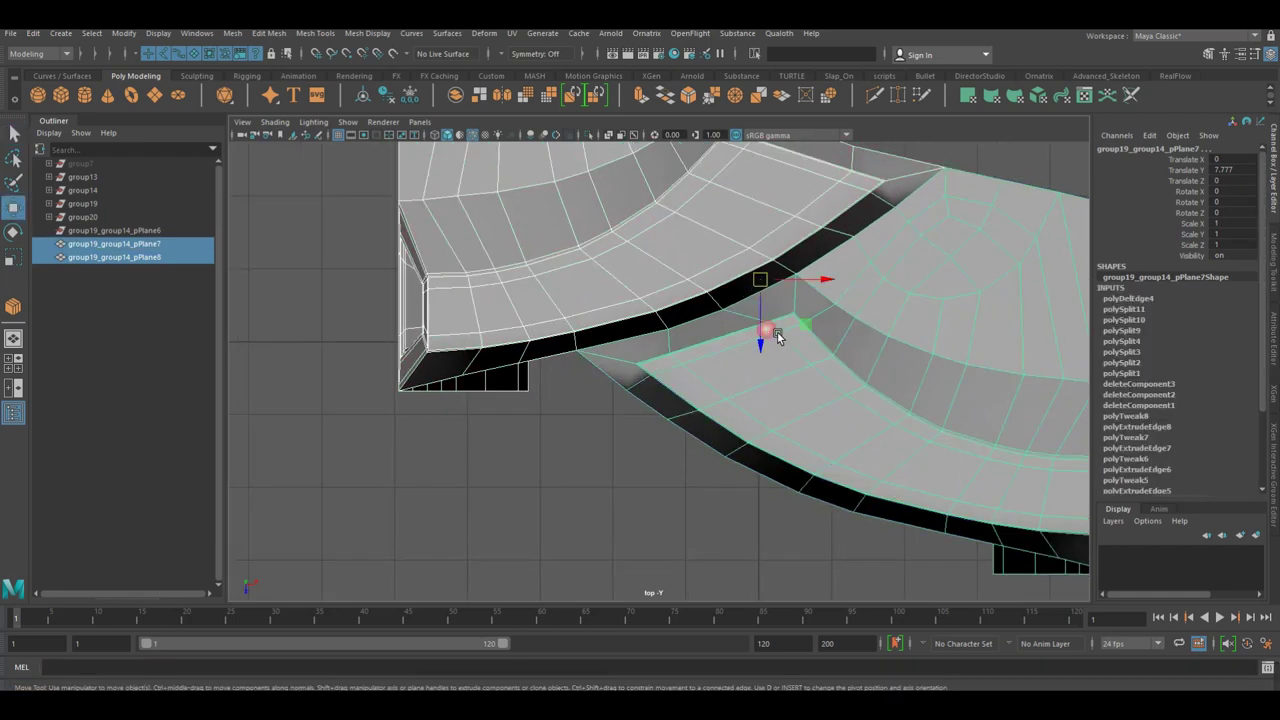
Combine the two tread pieces into one mesh, pPlane9, and enter vertex mode.
click(455, 95)
scroll(534, 263, up, 2)
scroll(550, 320, up, 2)
right_click(548, 337)
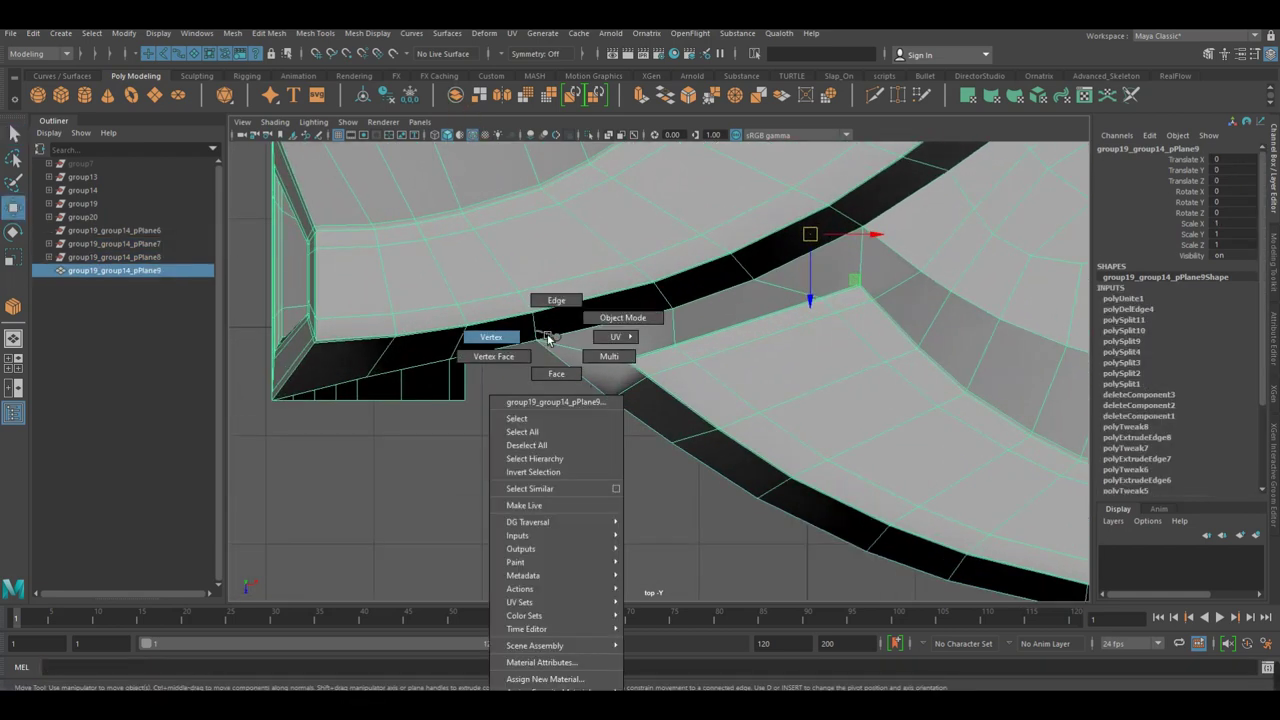
drag(526, 378, 557, 338)
click(561, 393)
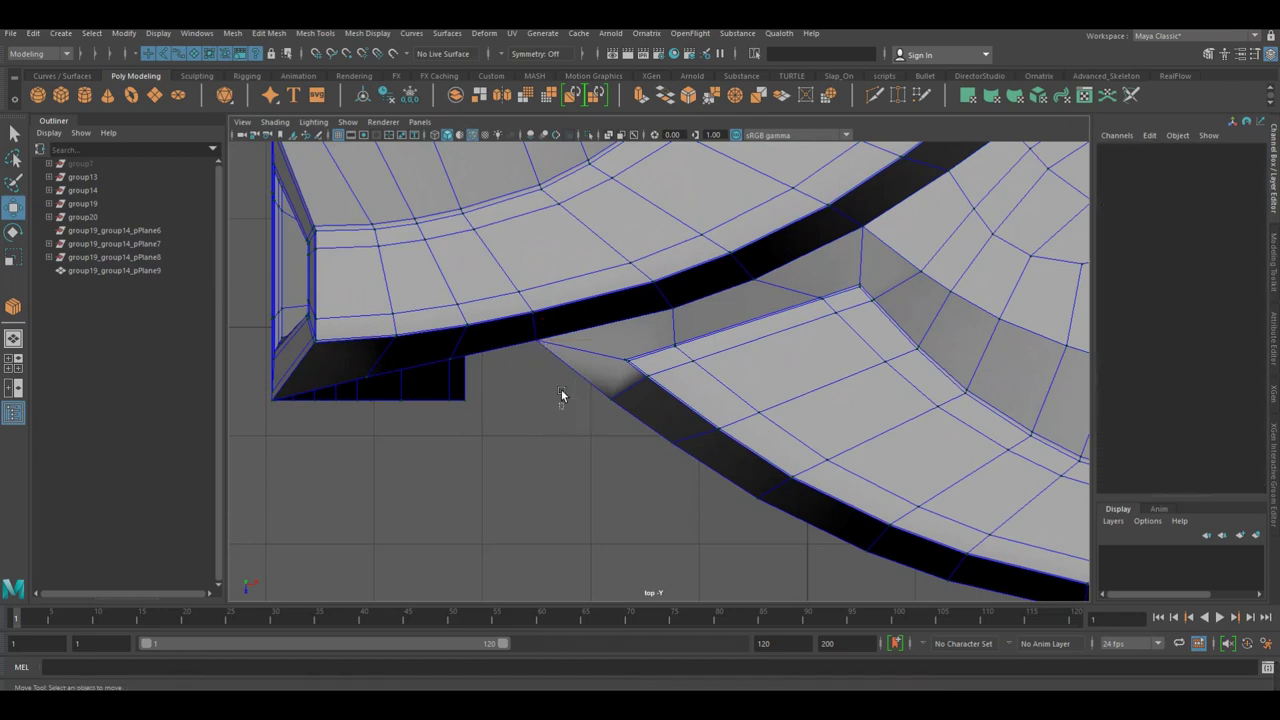
Merge the matching seam vertex pairs at a 0.01 distance threshold.
drag(561, 337, 612, 330)
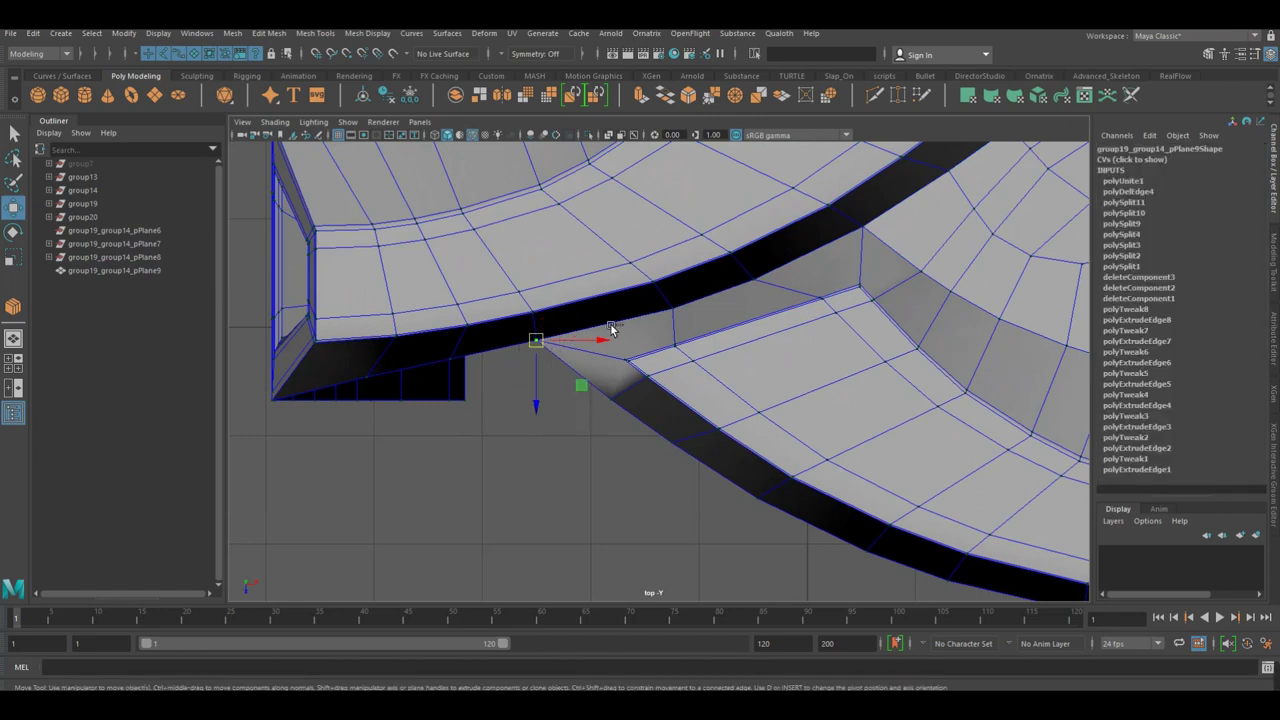
shift+drag(697, 330, 748, 298)
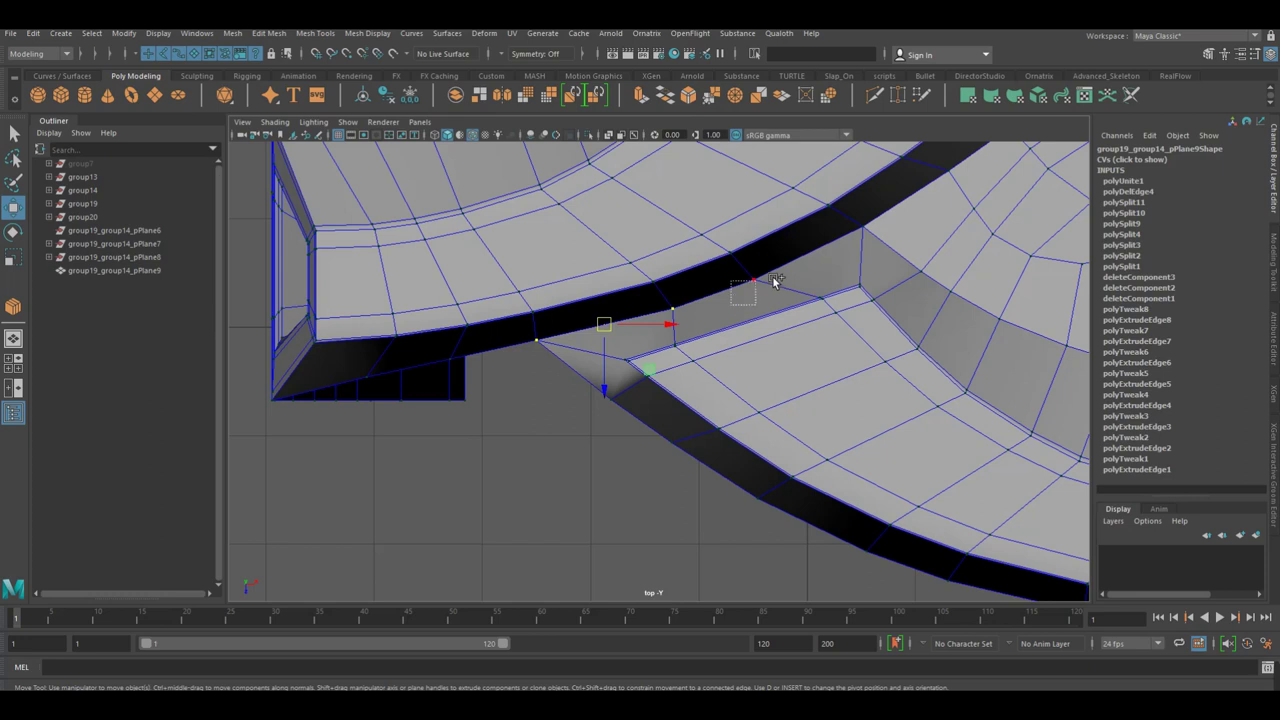
shift+right_drag(730, 280, 795, 225)
mouse_move(790, 284)
alt+mouse_down()
mouse_move(534, 412)
mouse_move(580, 395)
alt+mouse_up()
click(590, 389)
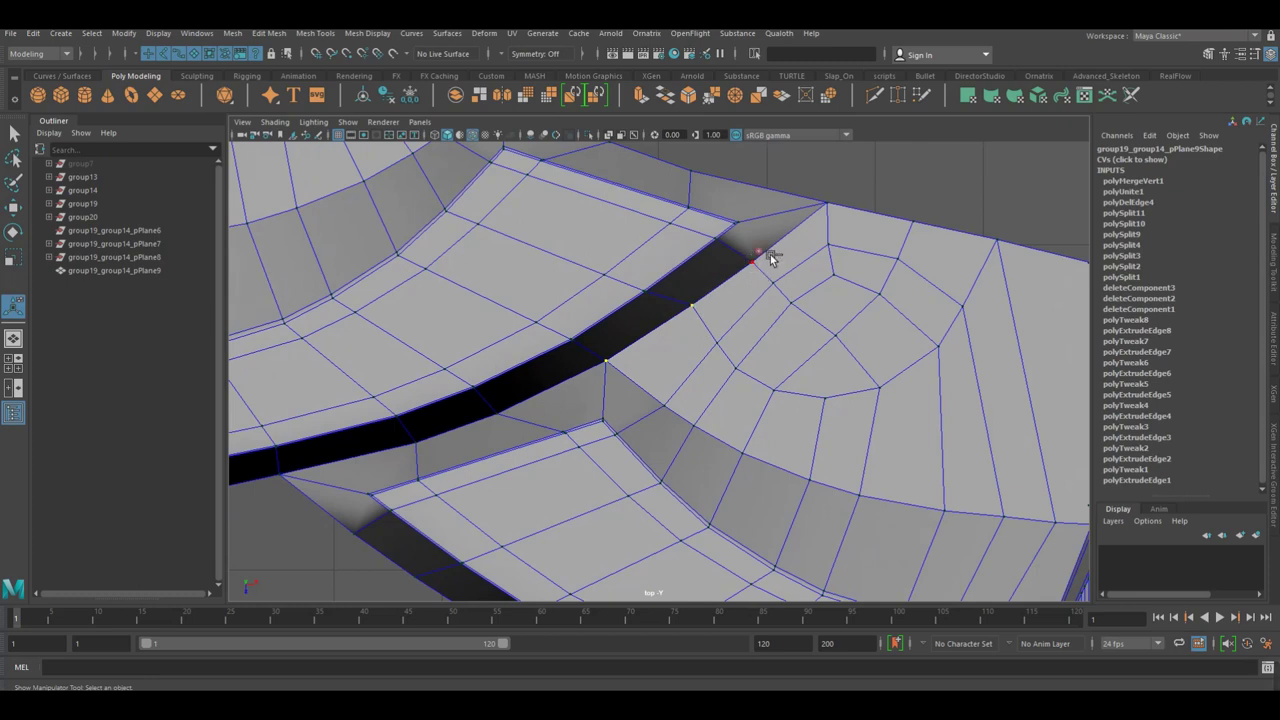
shift+right_drag(757, 243, 790, 180)
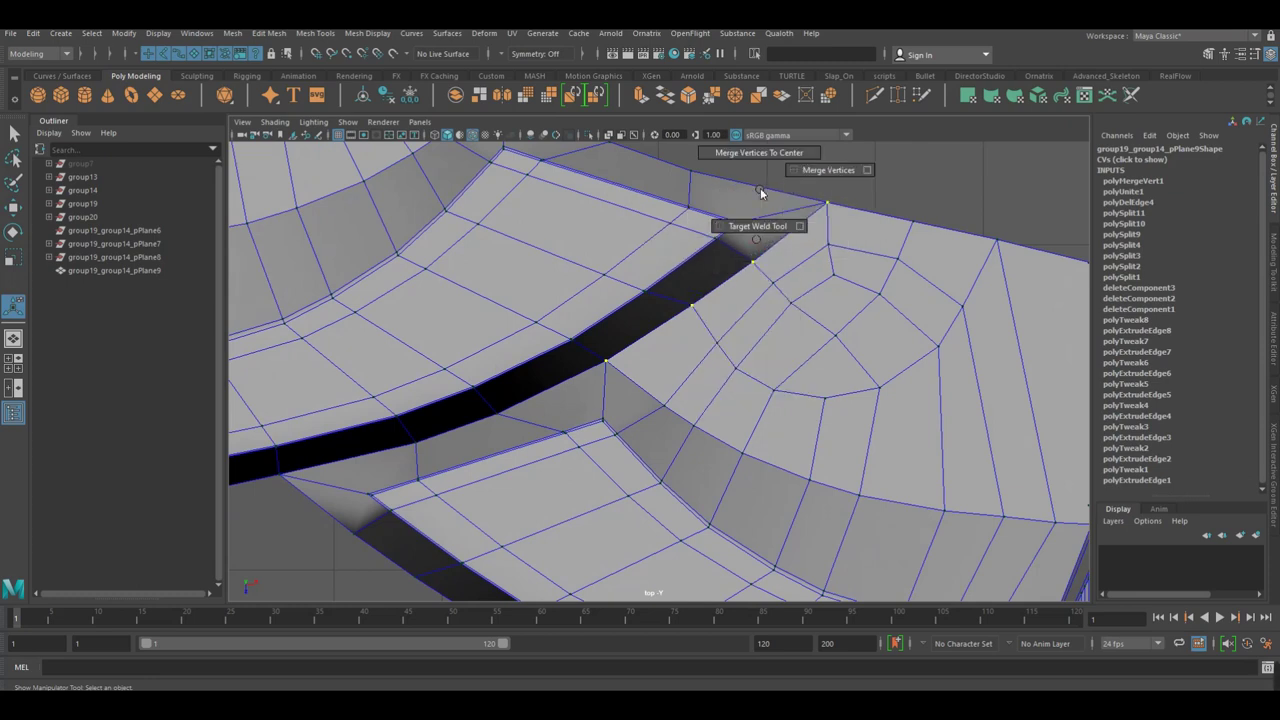
Preview the mesh smoothed, return to object mode and frame it.
key(3)
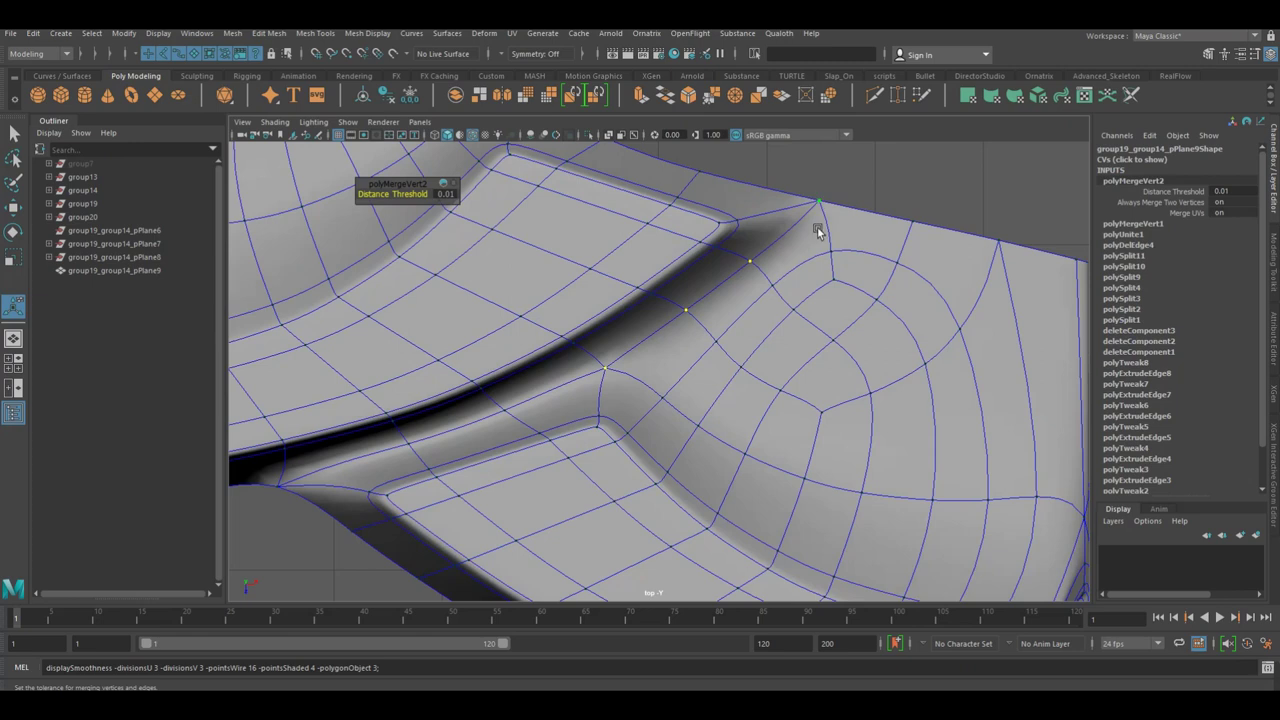
right_click(643, 279)
click(676, 268)
key(f)
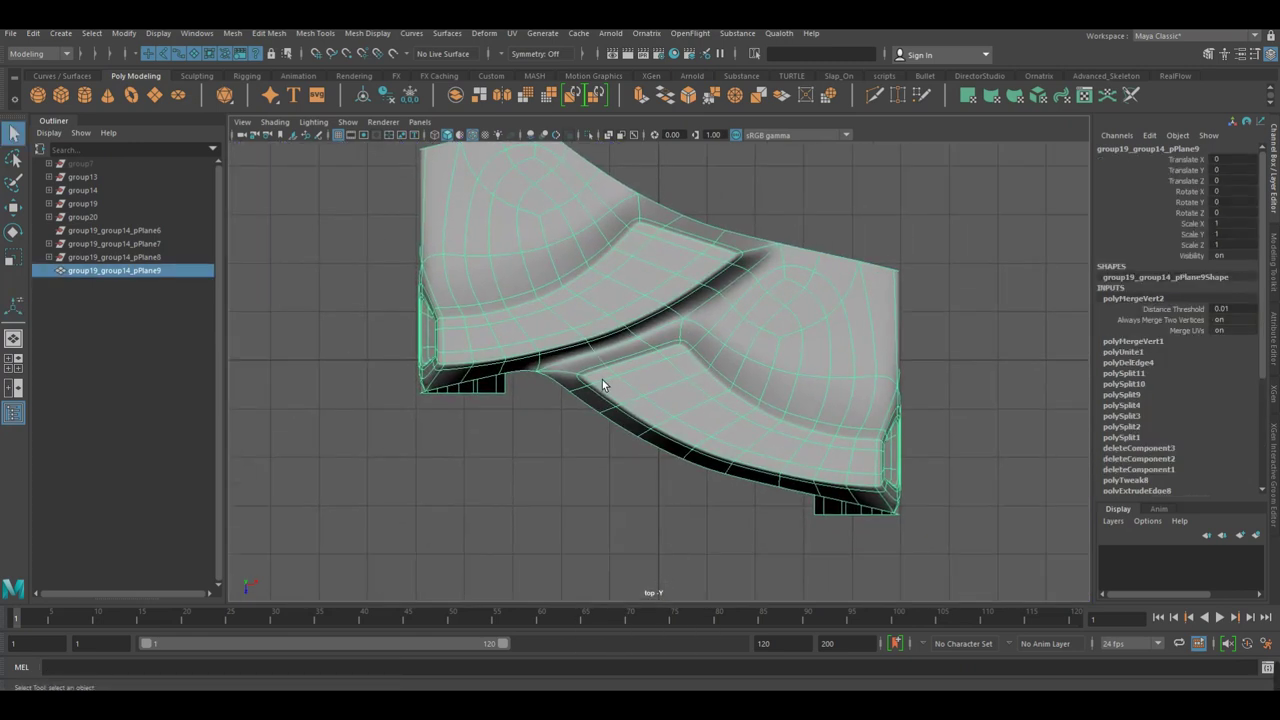
Return to cage display, duplicate the combined tread piece and move the copy below it.
key(1)
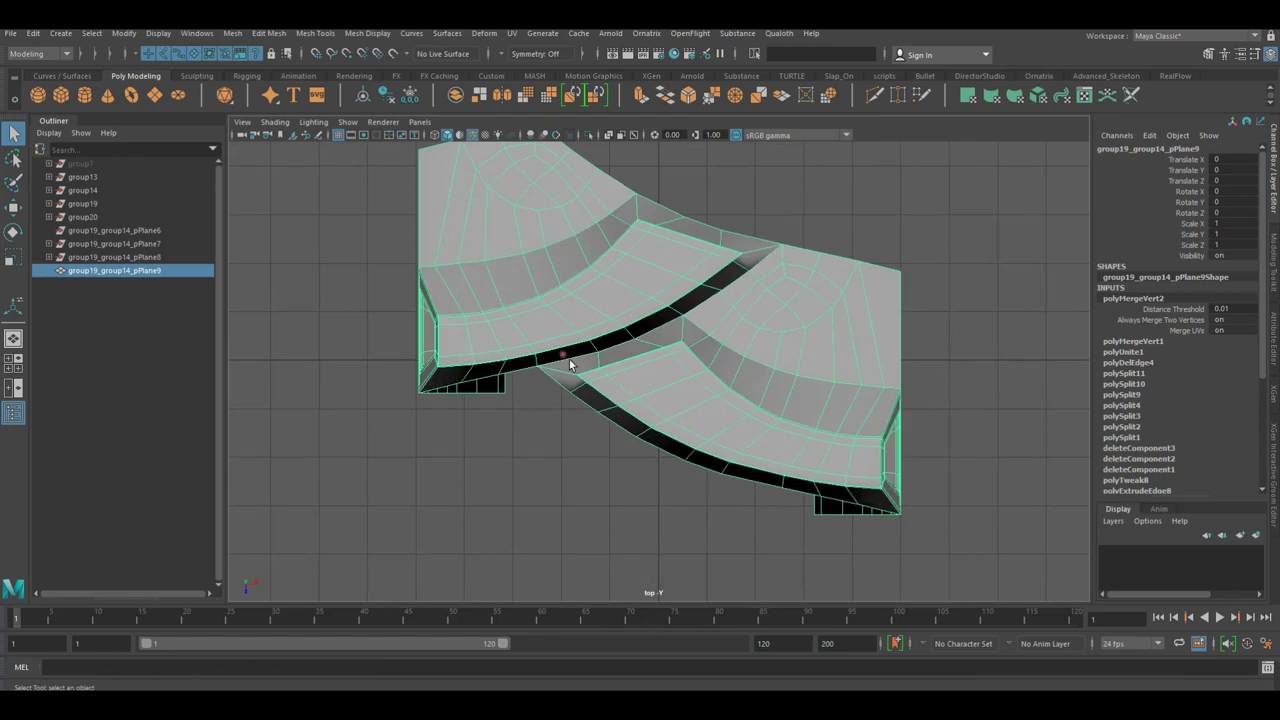
key(ctrl+d)
scroll(520, 330, down, 3)
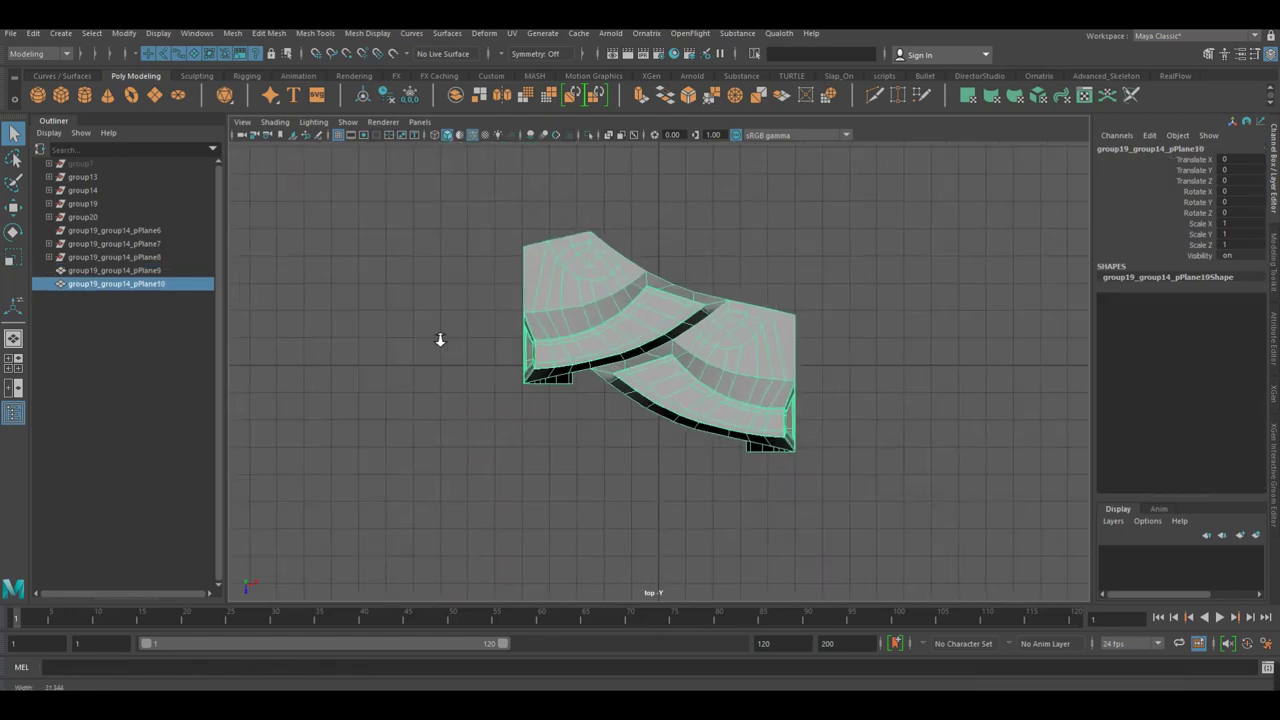
key(w)
drag(673, 369, 655, 503)
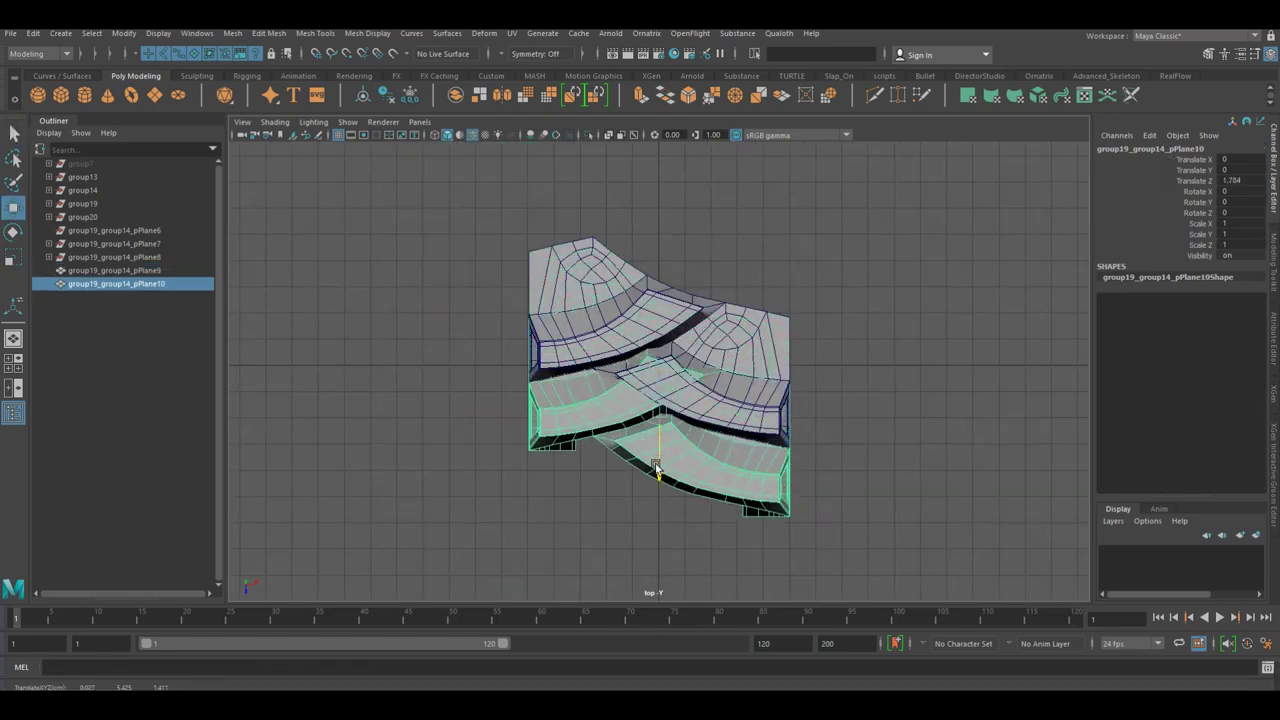
Set the duplicate's pivot to its top-left corner and butt it against the upper piece at Z 5.019.
key(d)
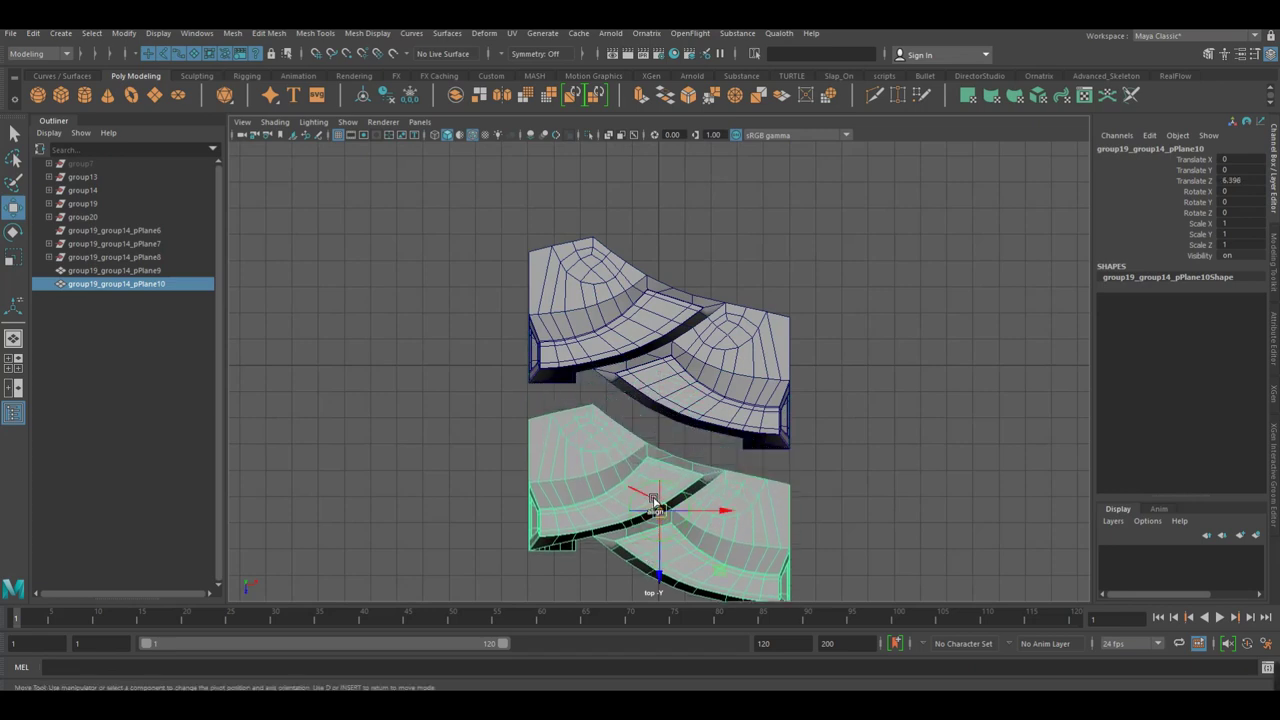
drag(668, 525, 605, 418)
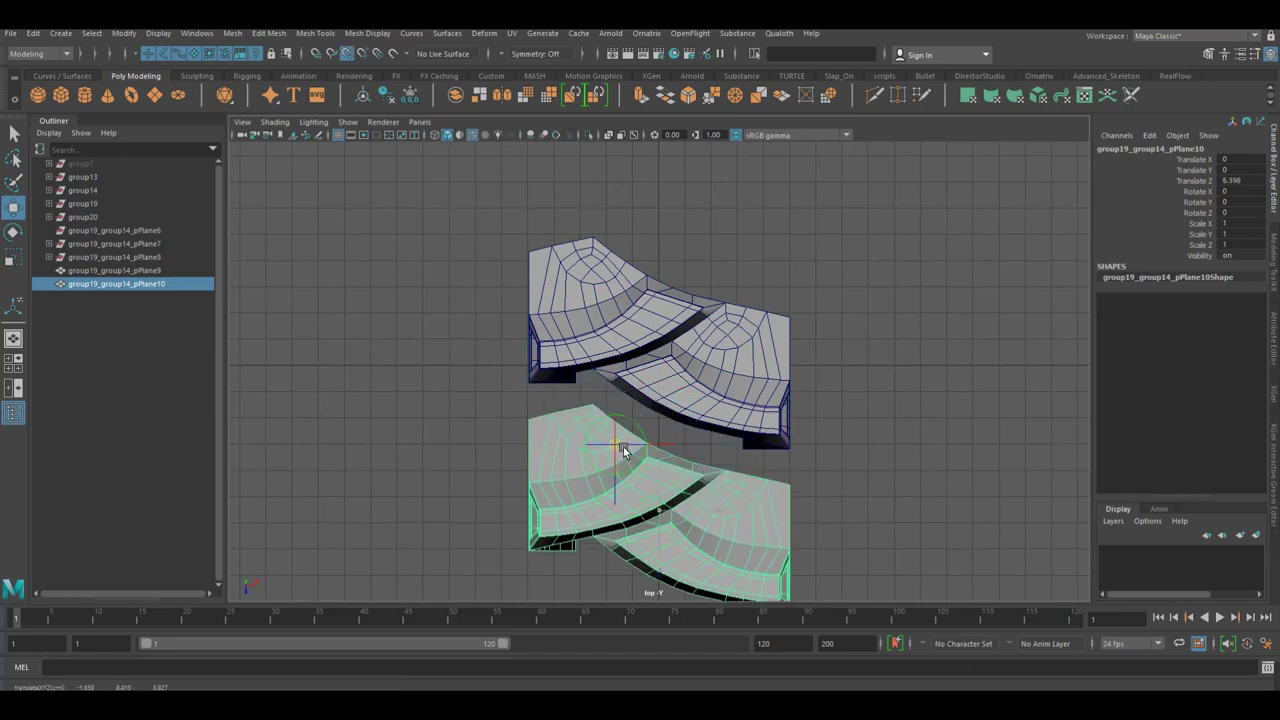
key(d)
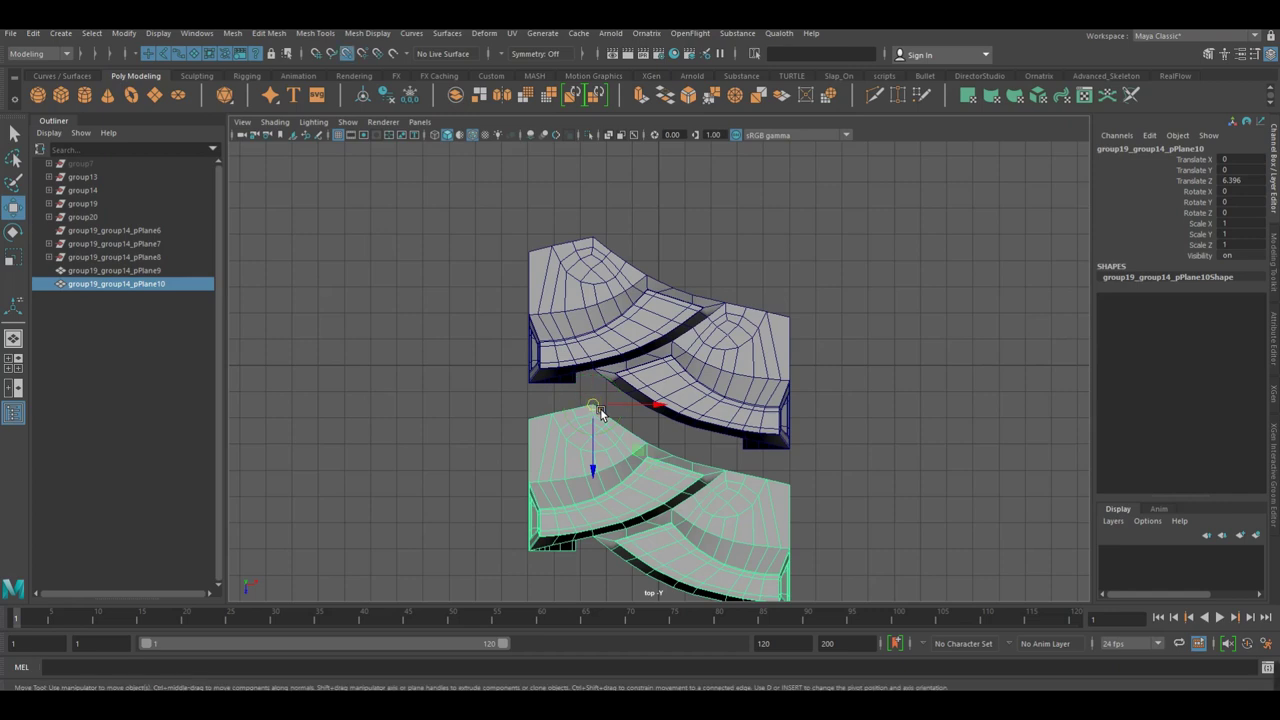
drag(600, 412, 607, 378)
alt+right_drag(491, 423, 658, 390)
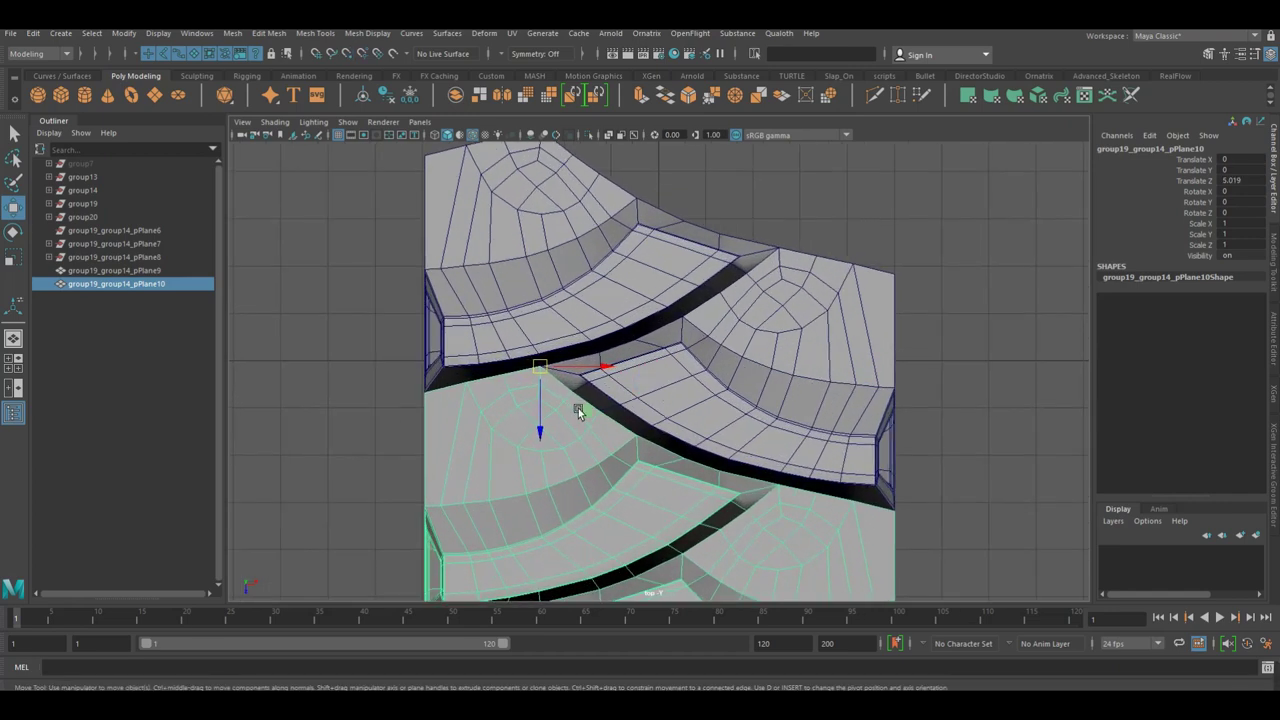
Combine duplicate pPlane10 with pPlane9 into a single mesh, pPlane11.
shift+click(611, 332)
click(458, 102)
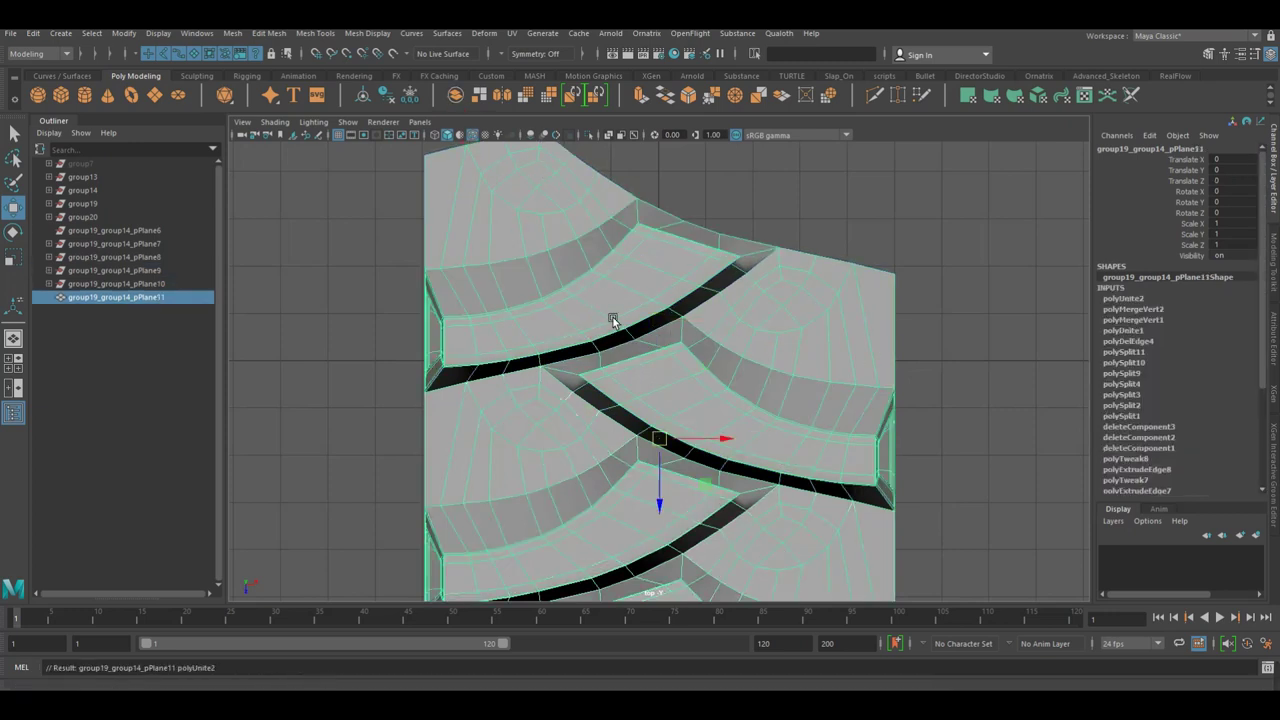
alt+right_drag(608, 320, 886, 371)
mouse_move(771, 347)
right_down()
mouse_move(773, 370)
mouse_move(957, 400)
right_up()
click(737, 357)
mouse_move(971, 437)
mouse_down()
mouse_move(942, 414)
mouse_move(946, 434)
mouse_up()
key(ctrl+z)
Switch the viewport to the persp camera.
key(space)
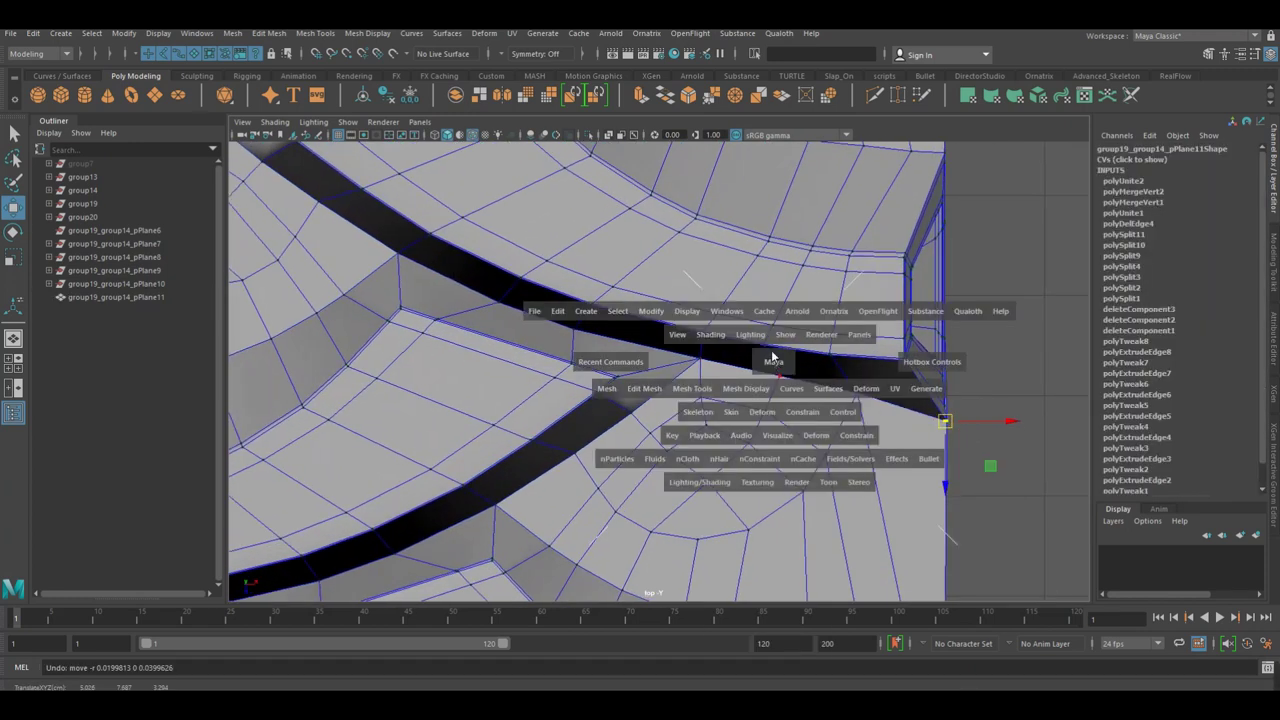
click(775, 336)
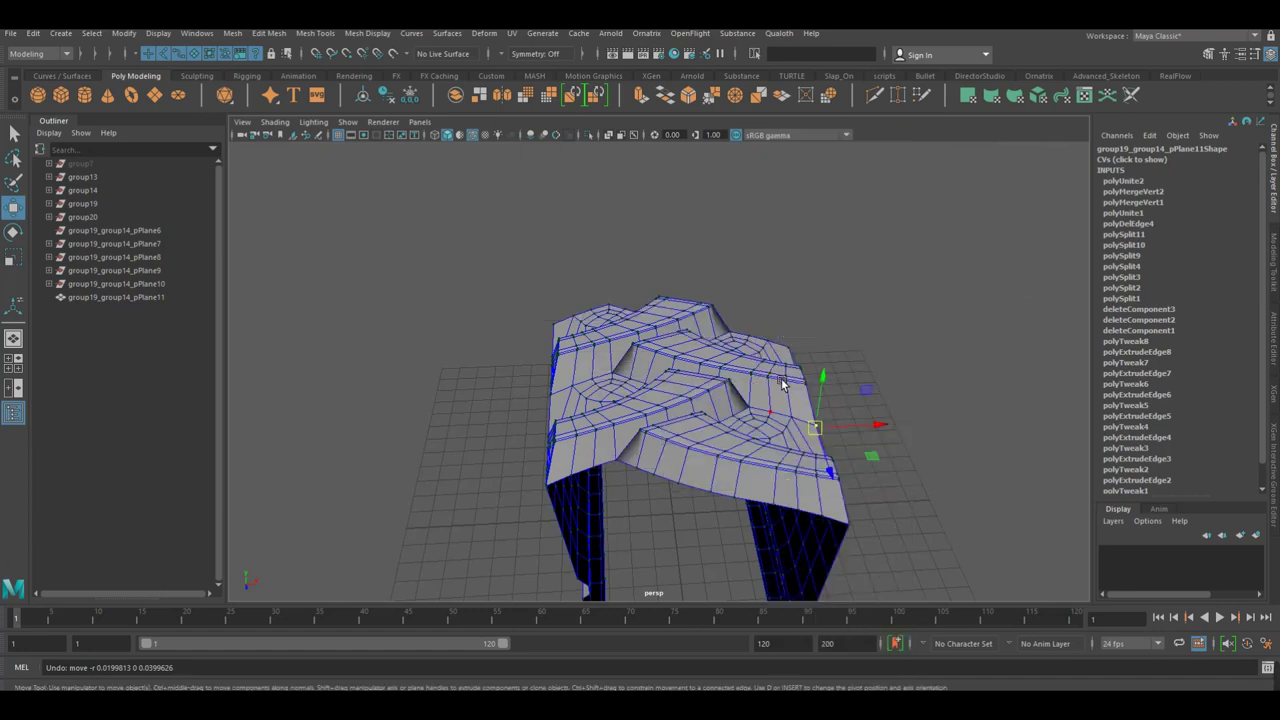
key(space)
click(778, 378)
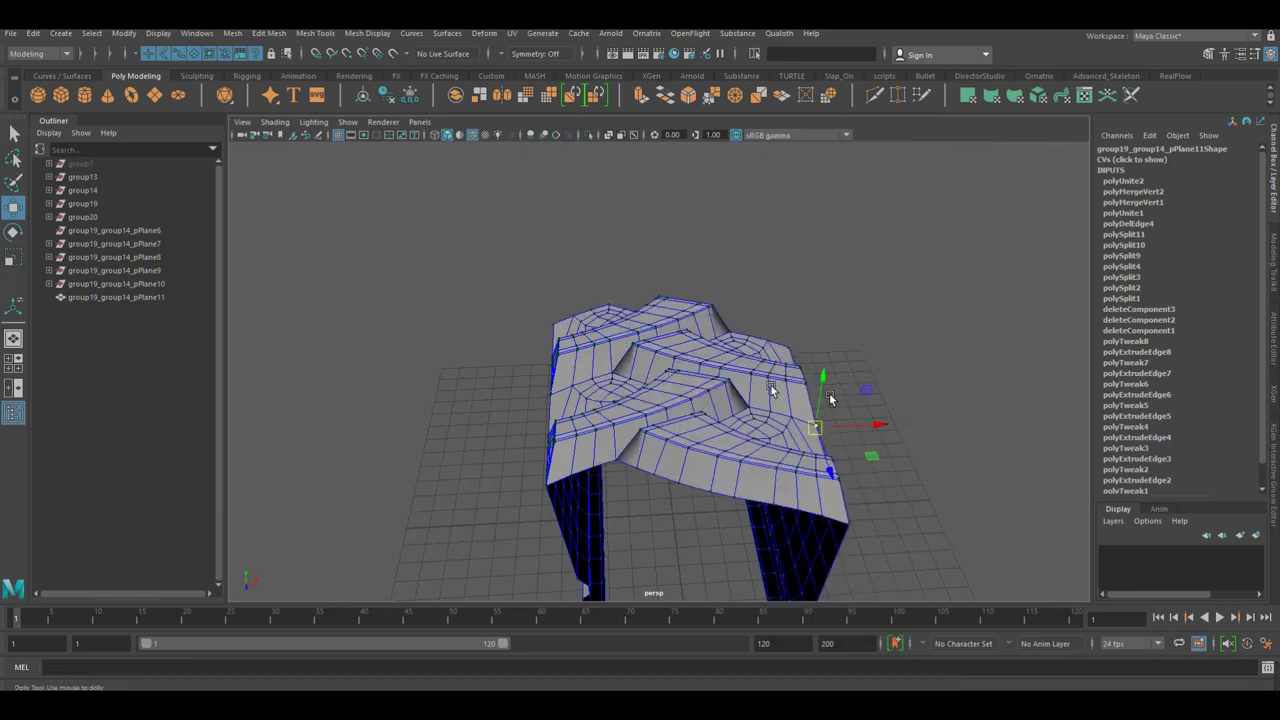
Orbit and zoom in to look down closely on the top of the combined tread patch.
alt+drag(771, 385, 585, 388)
scroll(886, 391, up, 3)
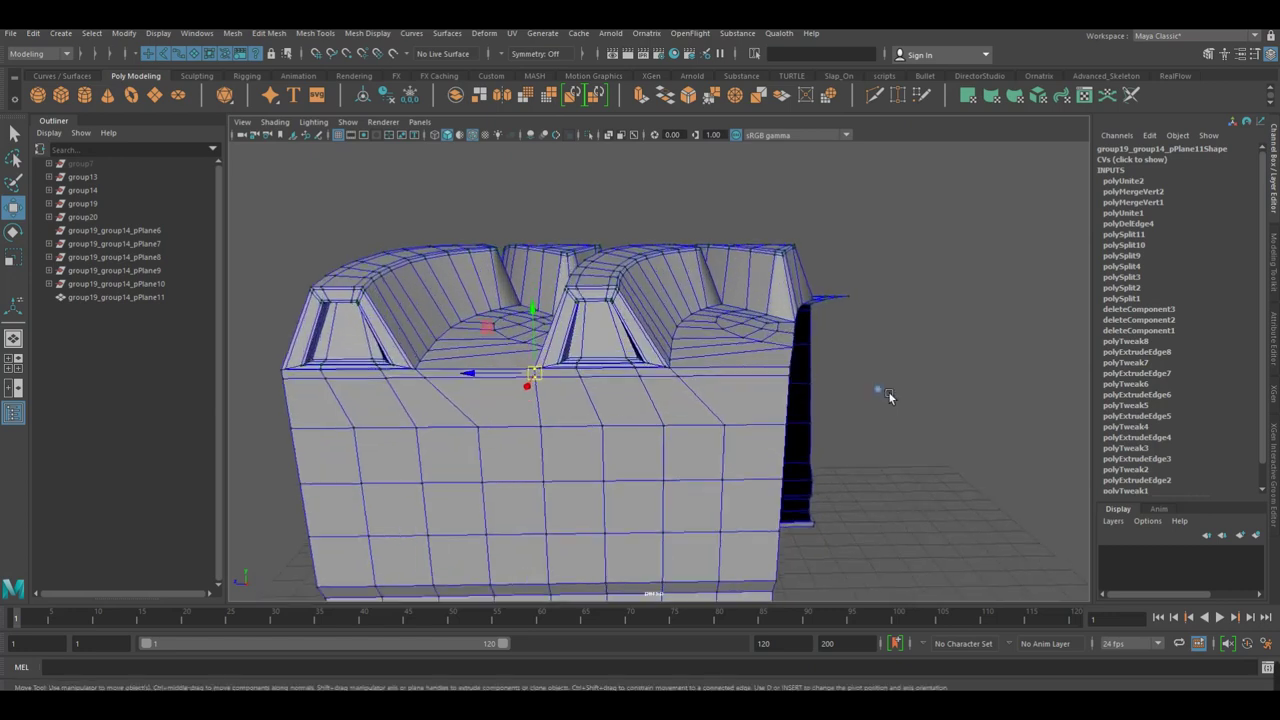
scroll(843, 346, up, 3)
scroll(817, 380, up, 3)
scroll(1067, 386, up, 3)
alt+right_drag(1067, 386, 712, 413)
alt+drag(686, 518, 713, 540)
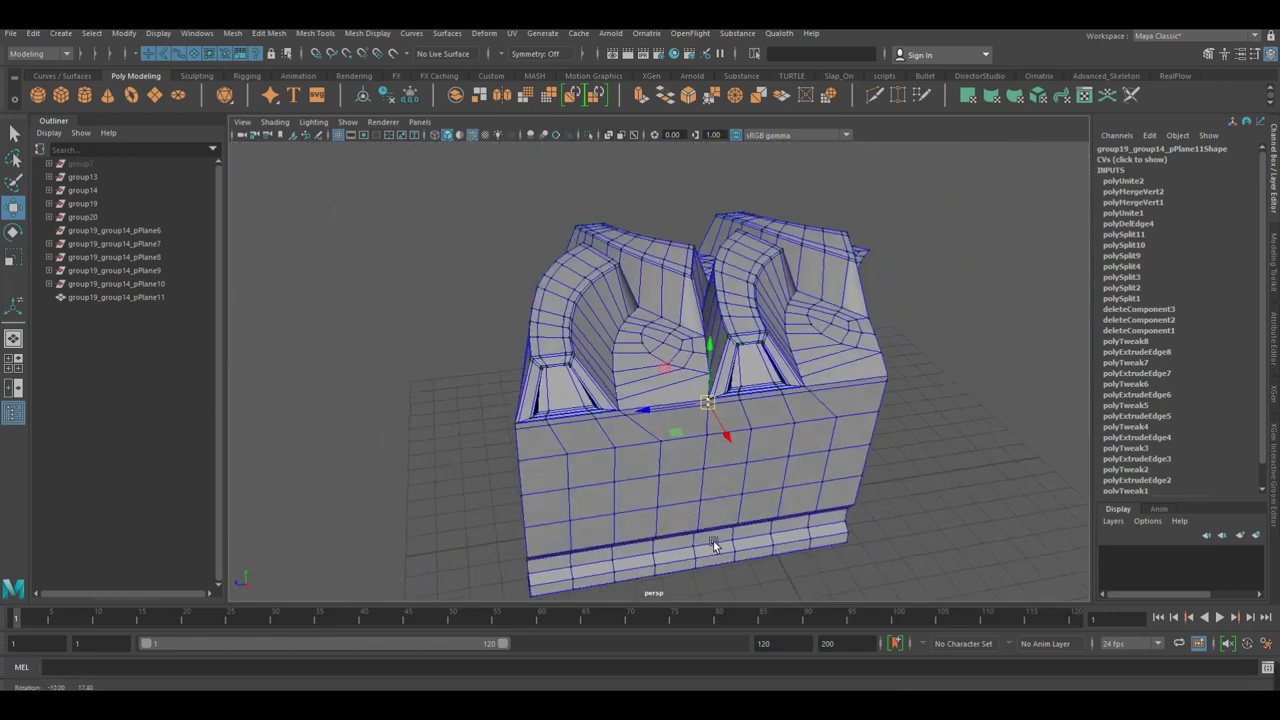
alt+right_drag(713, 540, 792, 516)
mouse_move(792, 516)
alt+mouse_down()
mouse_move(710, 447)
mouse_move(686, 402)
alt+mouse_up()
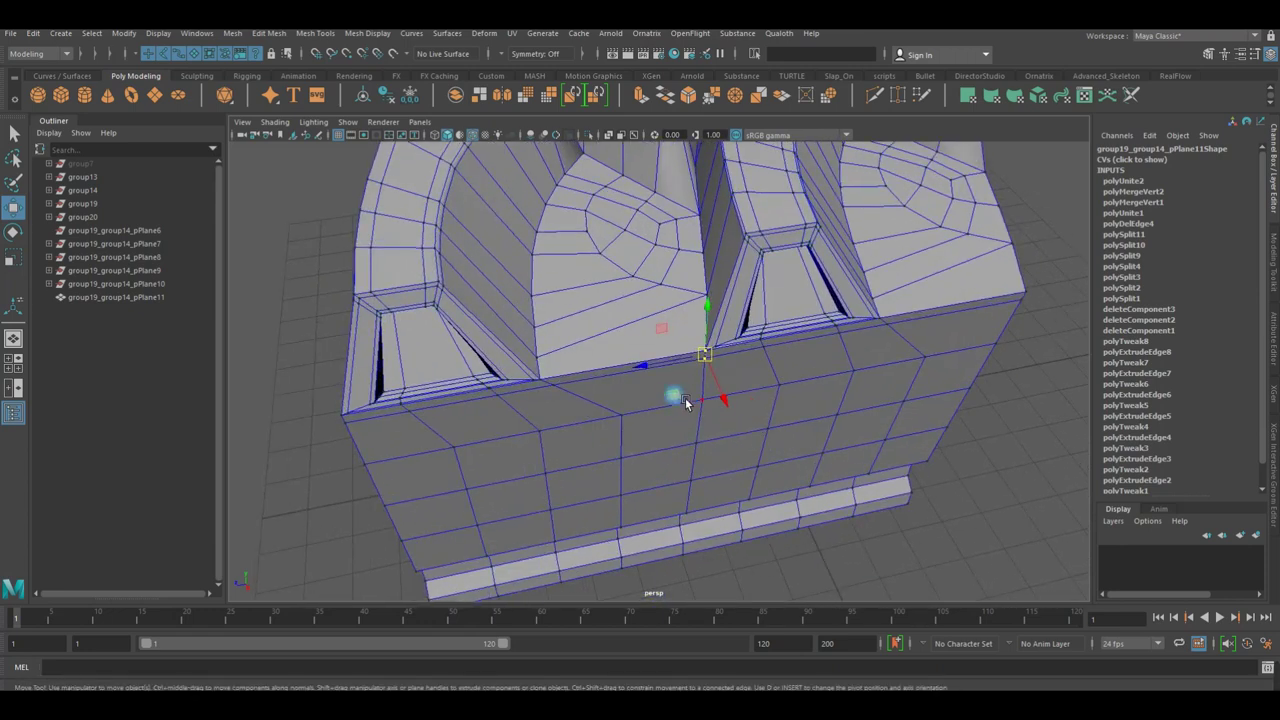
Merge the first seam vertex pair on the front wall, undoing an accidental select-all.
click(698, 441)
shift+right_click(716, 466)
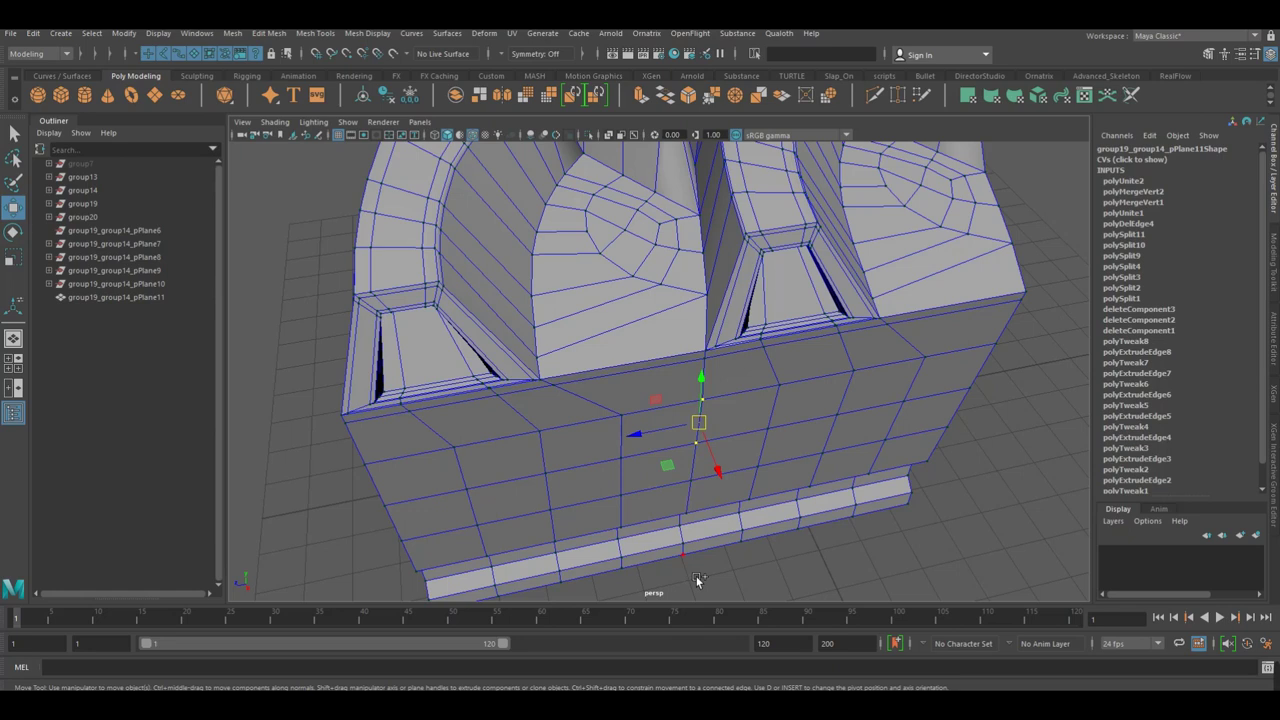
right_drag(673, 498, 685, 503)
key(ctrl+z)
key(ctrl+z)
scroll(604, 429, up, 3)
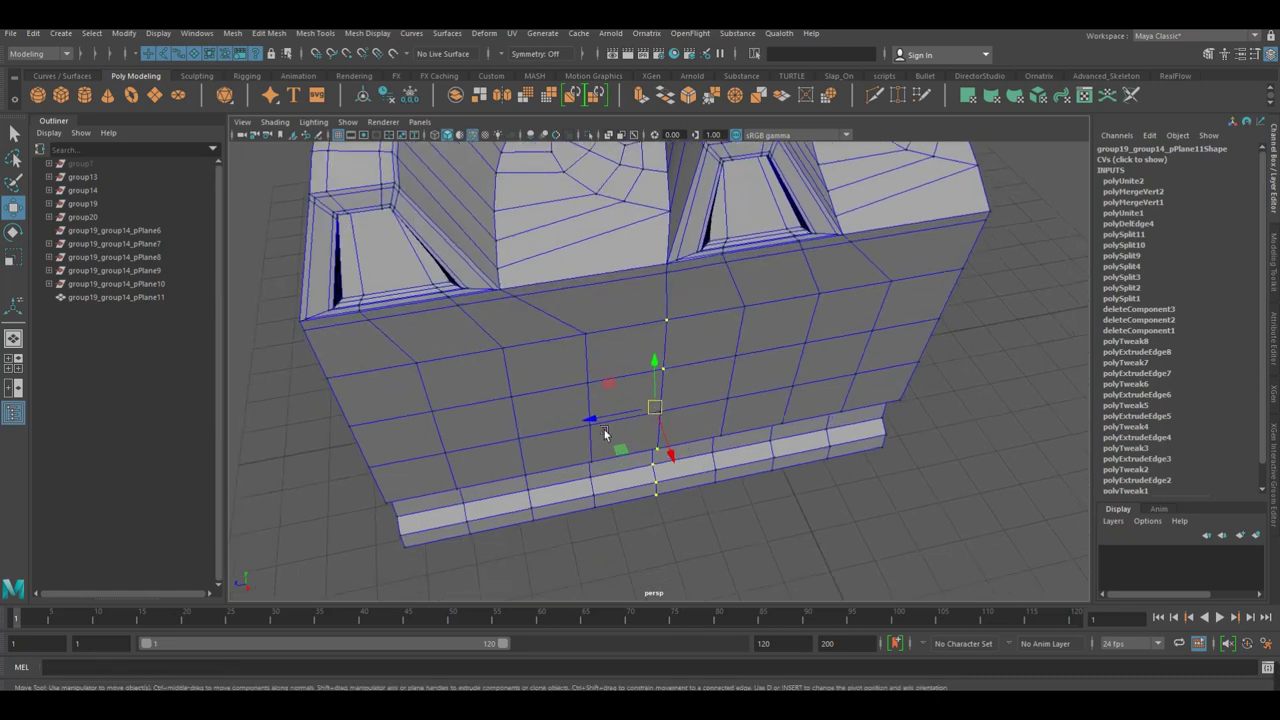
scroll(733, 405, up, 3)
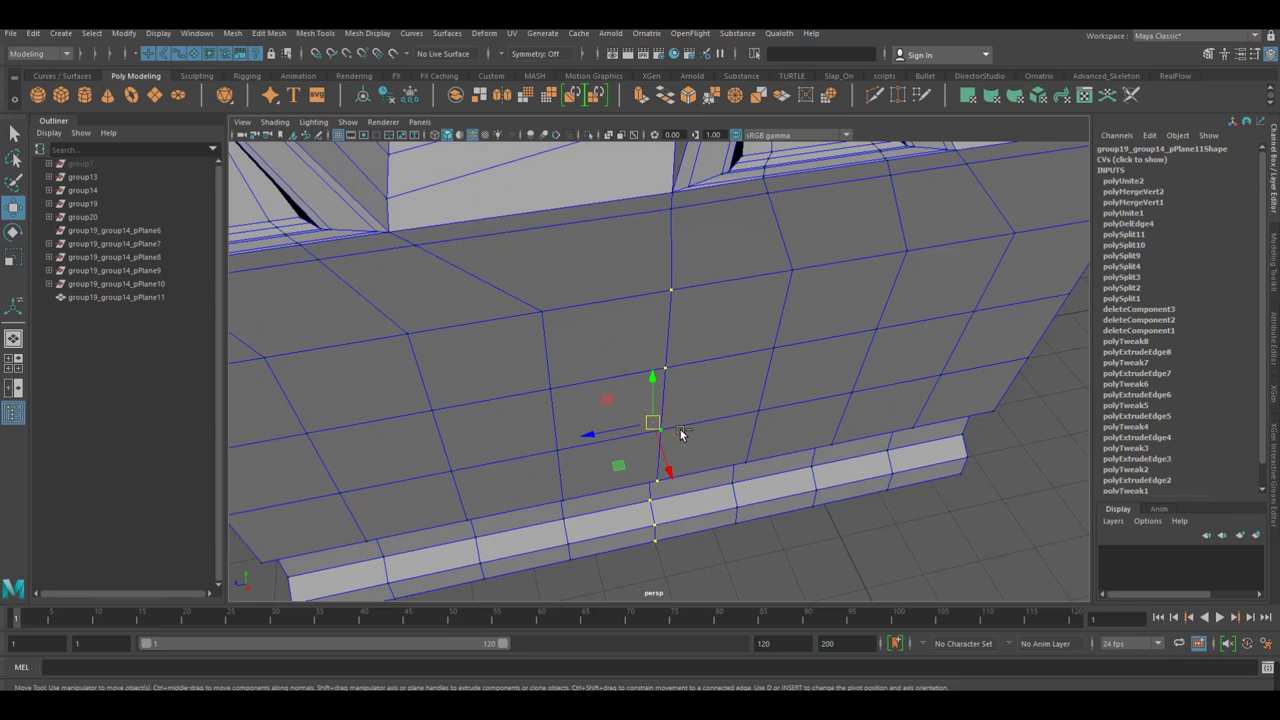
shift+right_drag(680, 433, 720, 365)
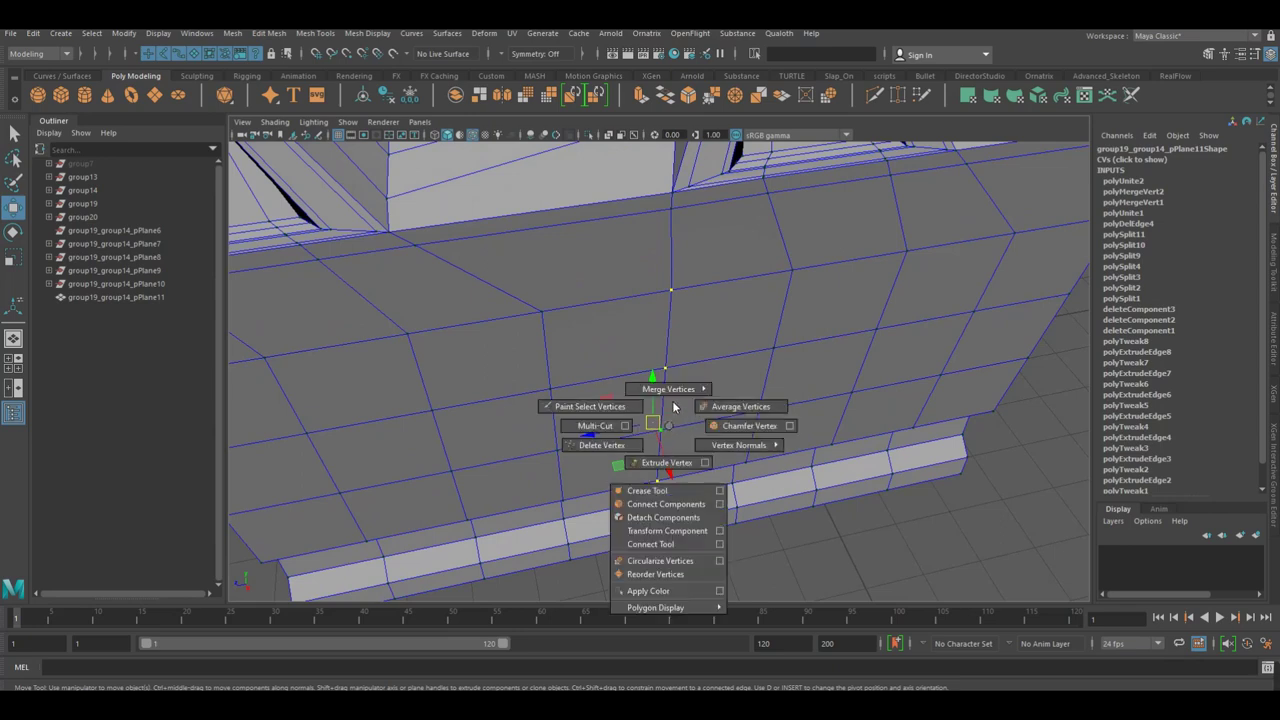
Merge the next seam vertex pair at the corner beside the recess.
scroll(642, 370, down, 3)
alt+drag(642, 370, 634, 491)
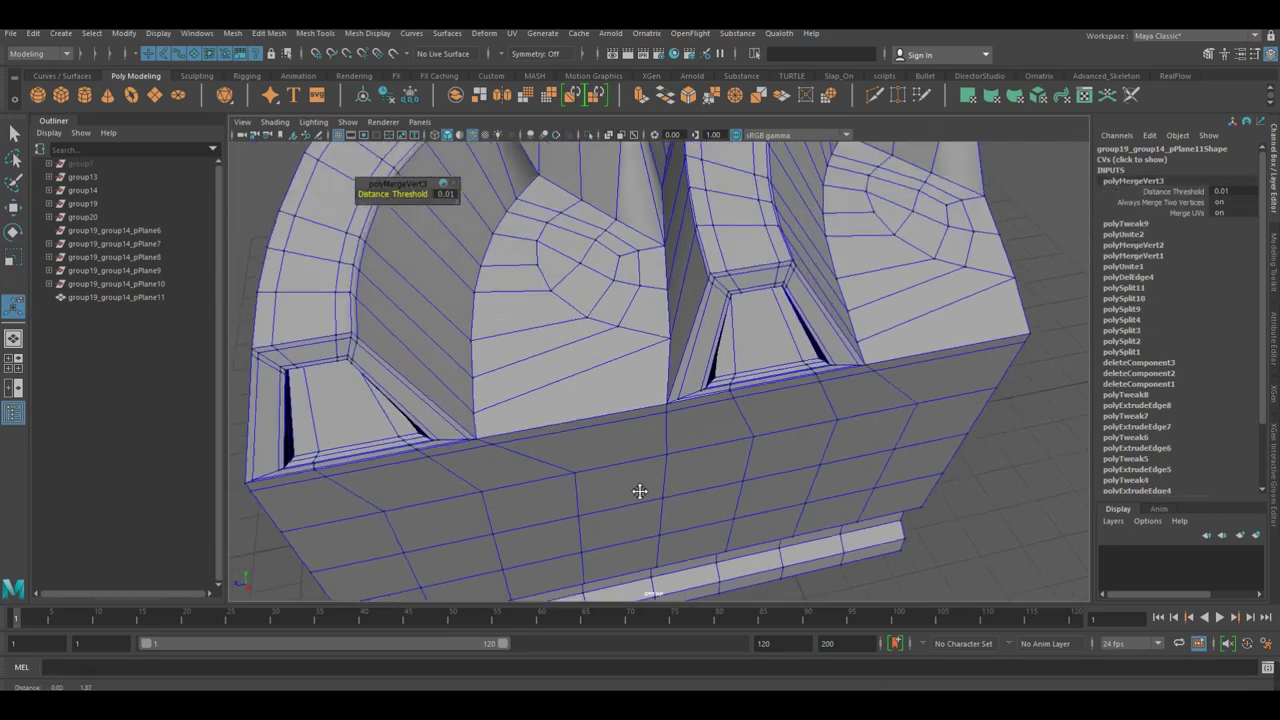
scroll(771, 443, up, 3)
scroll(688, 441, up, 2)
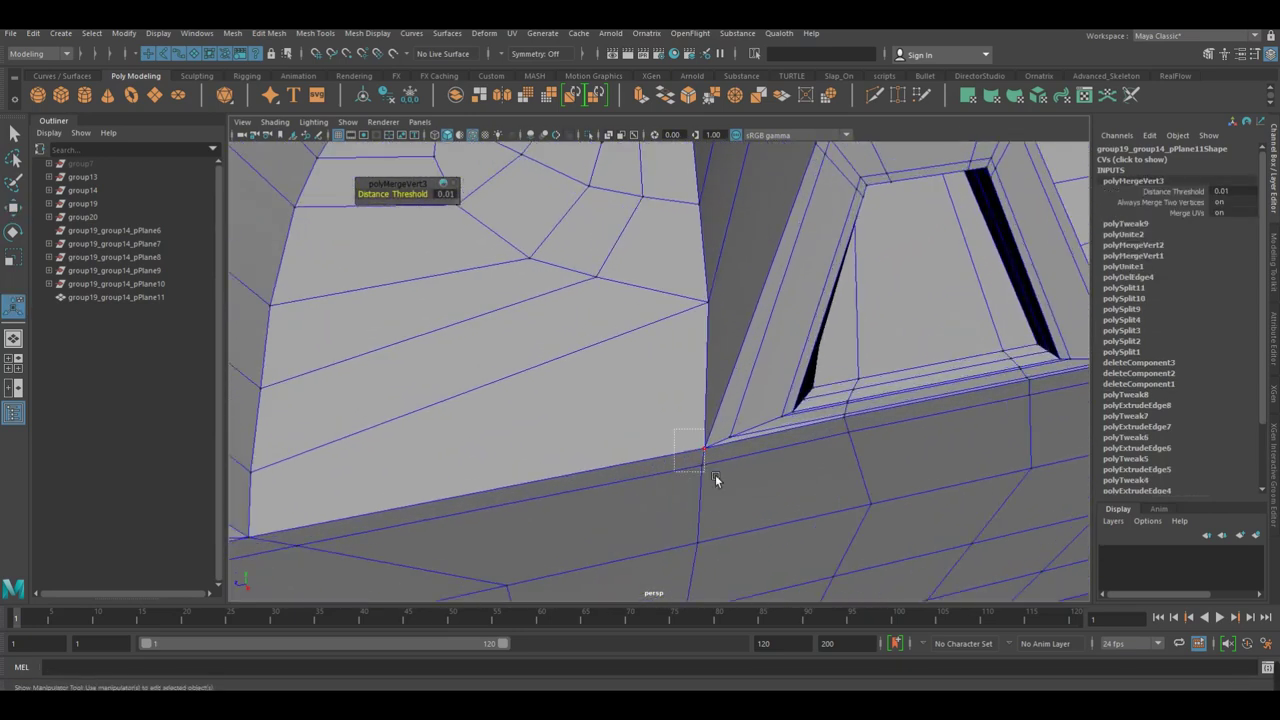
click(700, 460)
shift+right_drag(693, 456, 730, 403)
mouse_move(730, 403)
alt+mouse_down()
mouse_move(657, 403)
mouse_move(723, 403)
mouse_move(810, 428)
alt+mouse_up()
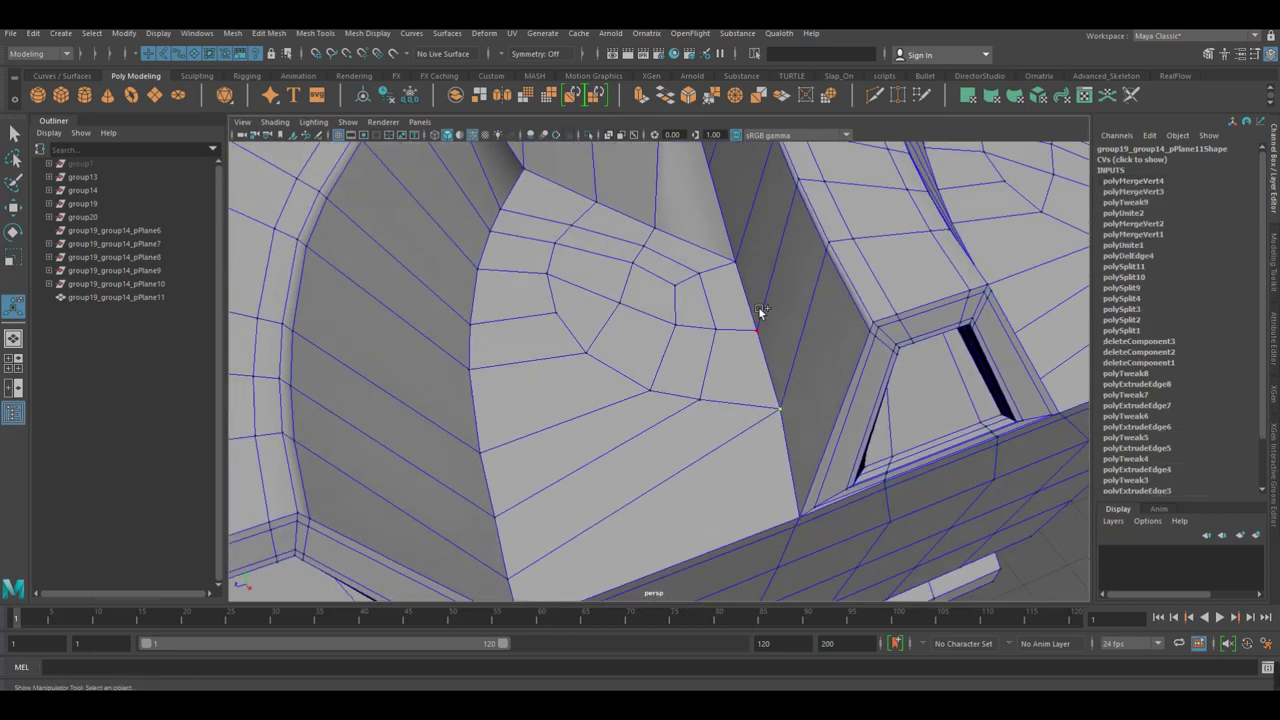
key(ctrl+z)
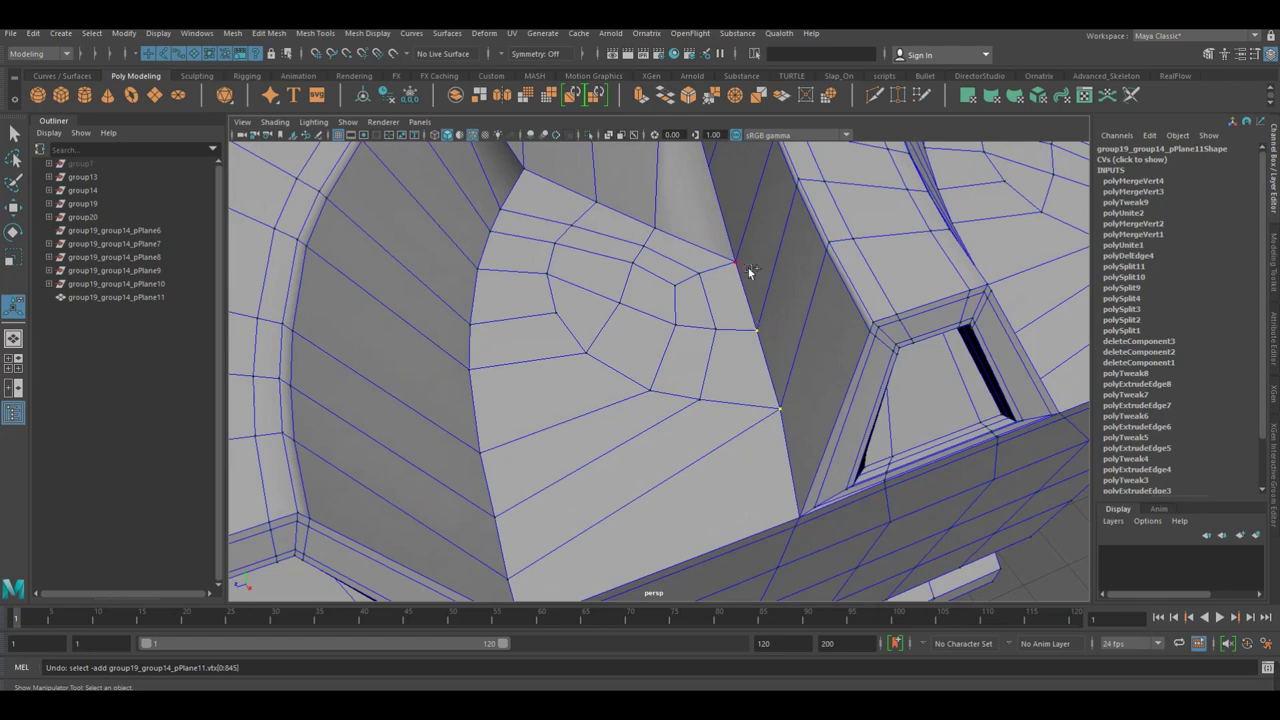
Merge the loose seam vertex at the wedge-shaped gap.
mouse_move(754, 320)
mouse_down()
mouse_move(780, 352)
mouse_move(754, 374)
mouse_move(779, 409)
mouse_move(732, 420)
mouse_up()
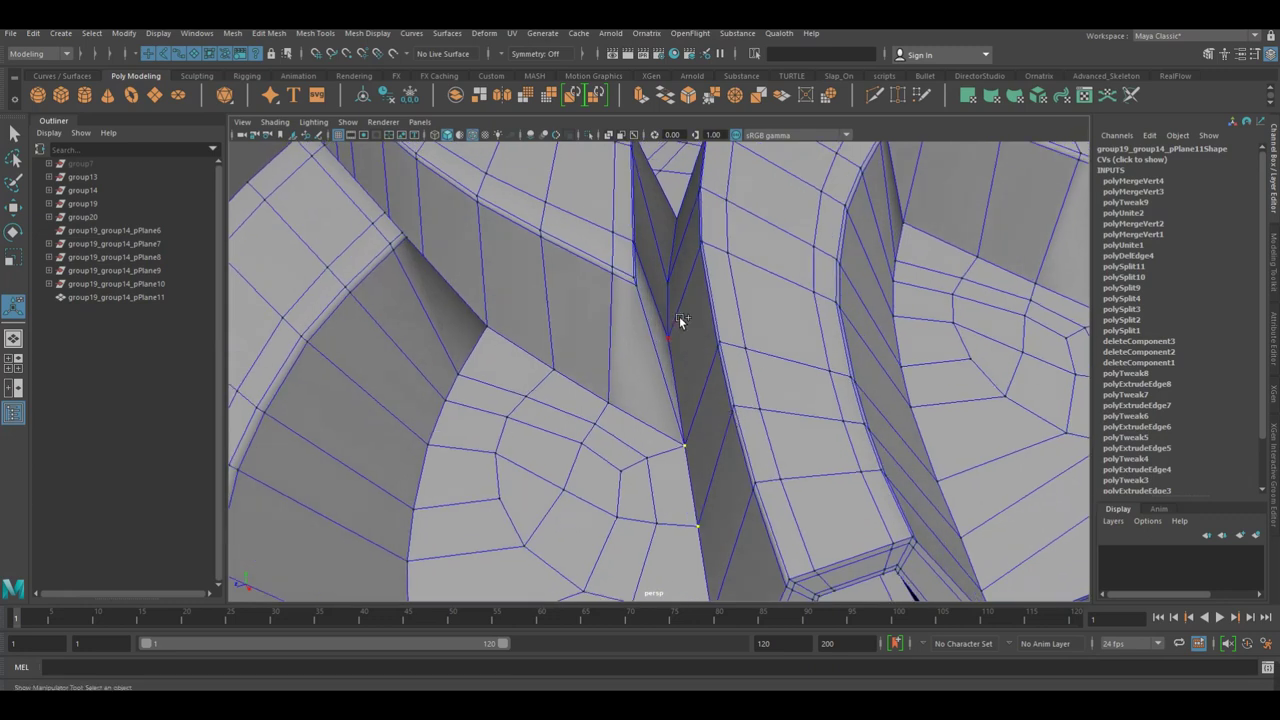
alt+drag(682, 355, 668, 364)
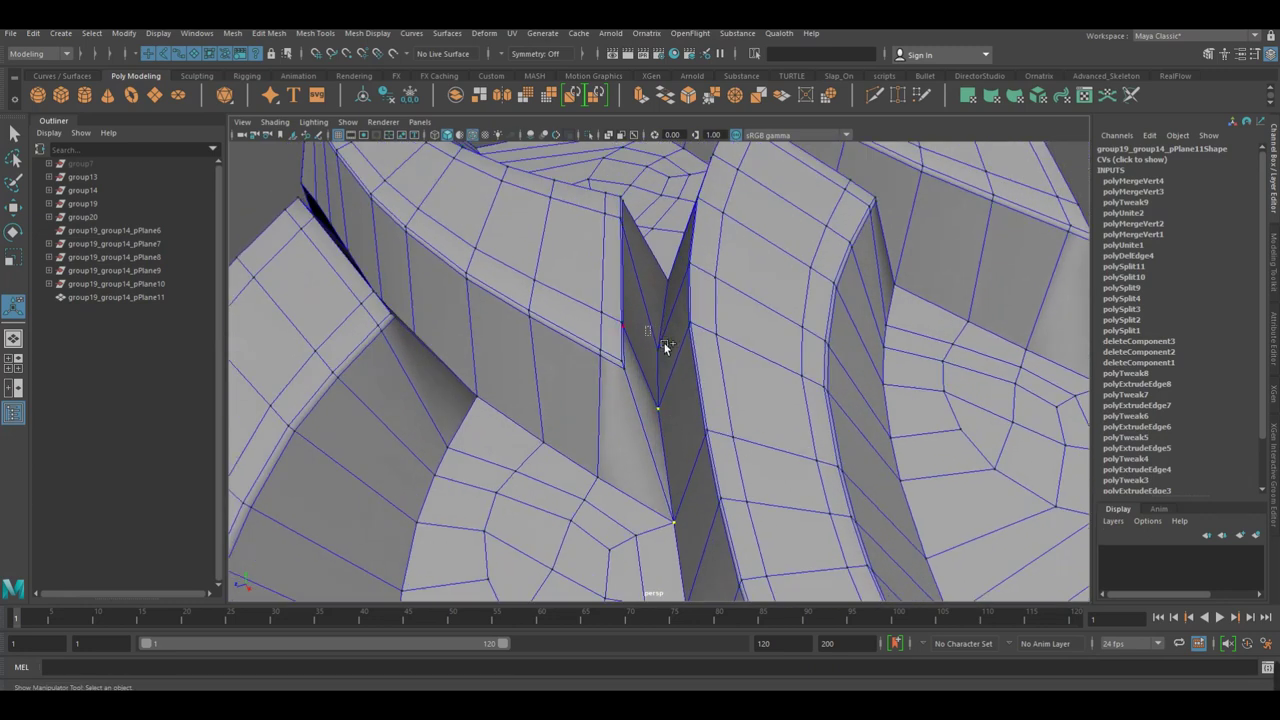
shift+right_drag(664, 350, 726, 286)
mouse_move(726, 286)
alt+mouse_down()
mouse_move(580, 309)
mouse_move(545, 348)
mouse_move(728, 357)
mouse_move(614, 251)
alt+mouse_up()
mouse_move(614, 251)
alt+right_down()
mouse_move(757, 329)
mouse_move(704, 336)
alt+right_up()
Select the next unwelded seam vertex and bring up the merge options.
click(570, 408)
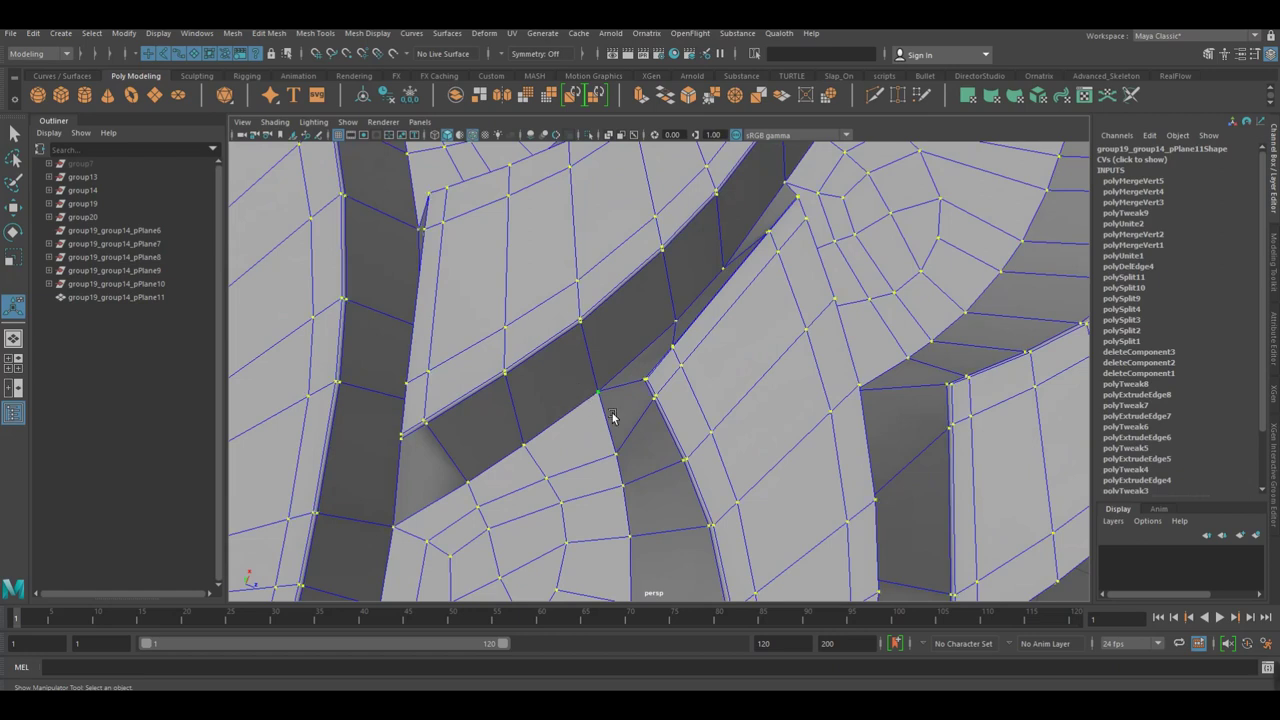
click(596, 409)
alt+right_drag(606, 414, 686, 457)
mouse_move(686, 457)
alt+mouse_down()
mouse_move(586, 437)
mouse_move(757, 414)
alt+mouse_up()
alt+right_drag(757, 414, 645, 293)
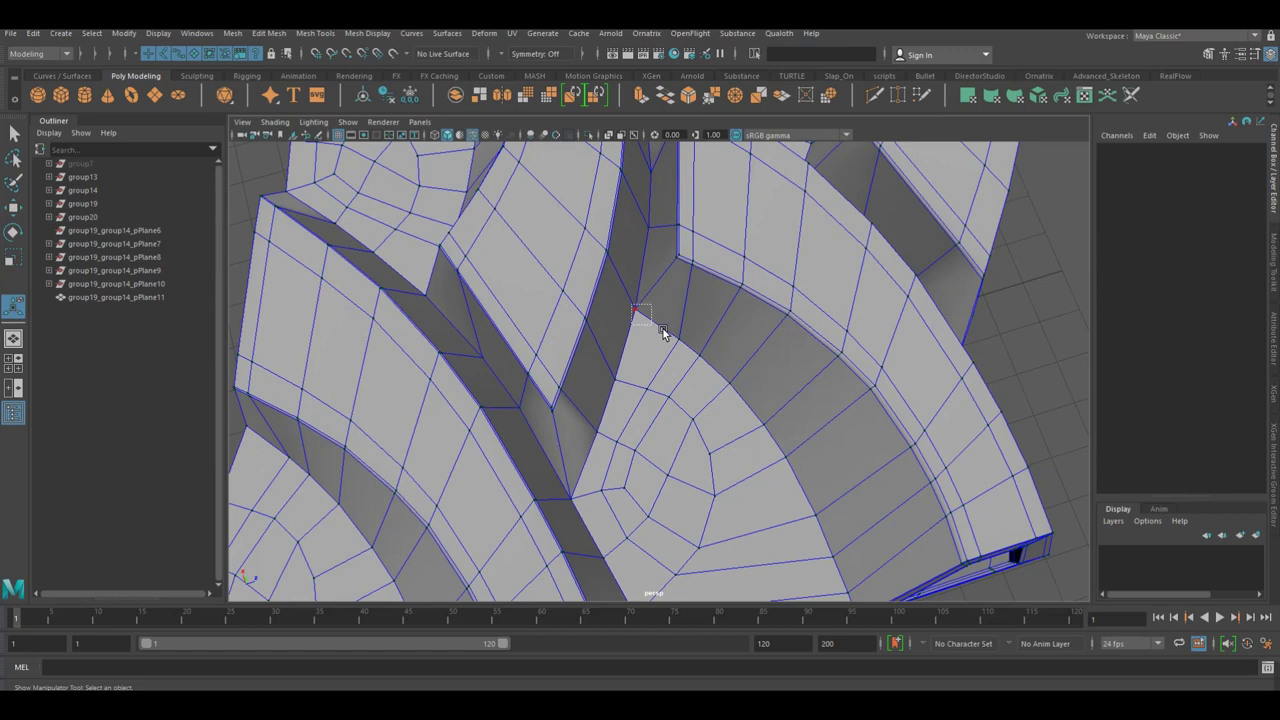
drag(661, 328, 662, 331)
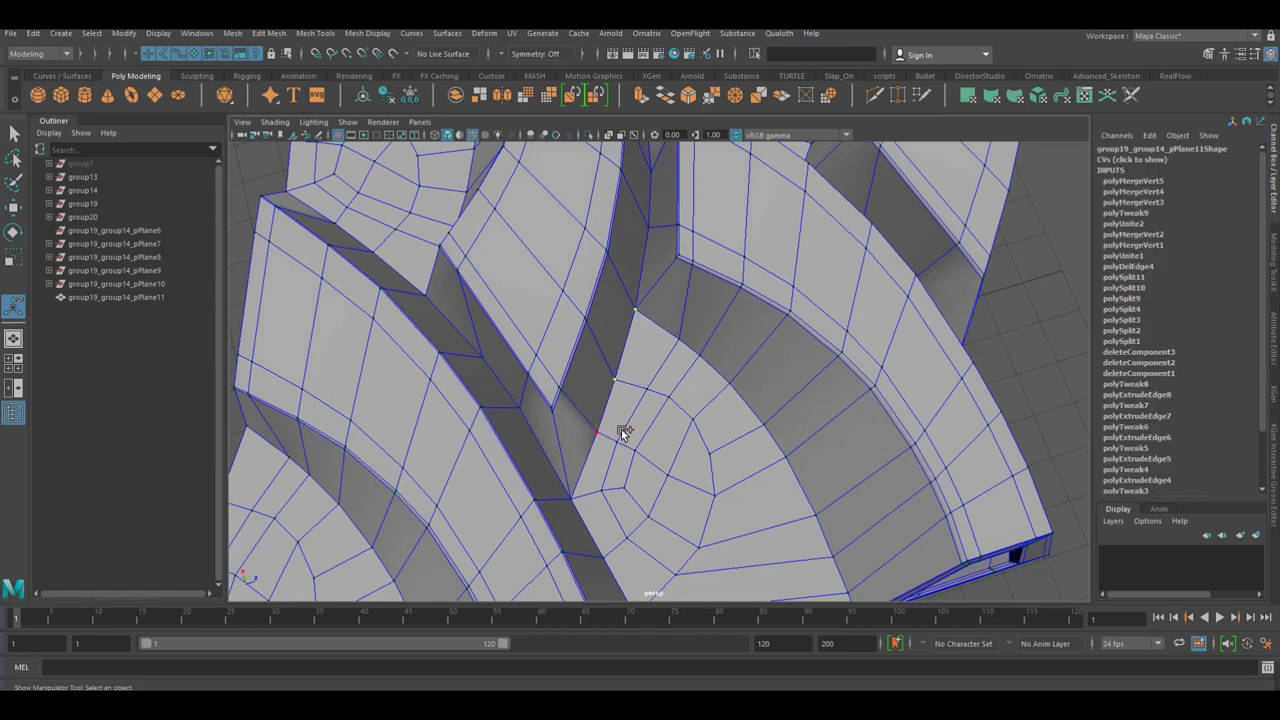
mouse_move(589, 504)
alt+mouse_down()
mouse_move(580, 443)
mouse_move(591, 428)
alt+mouse_up()
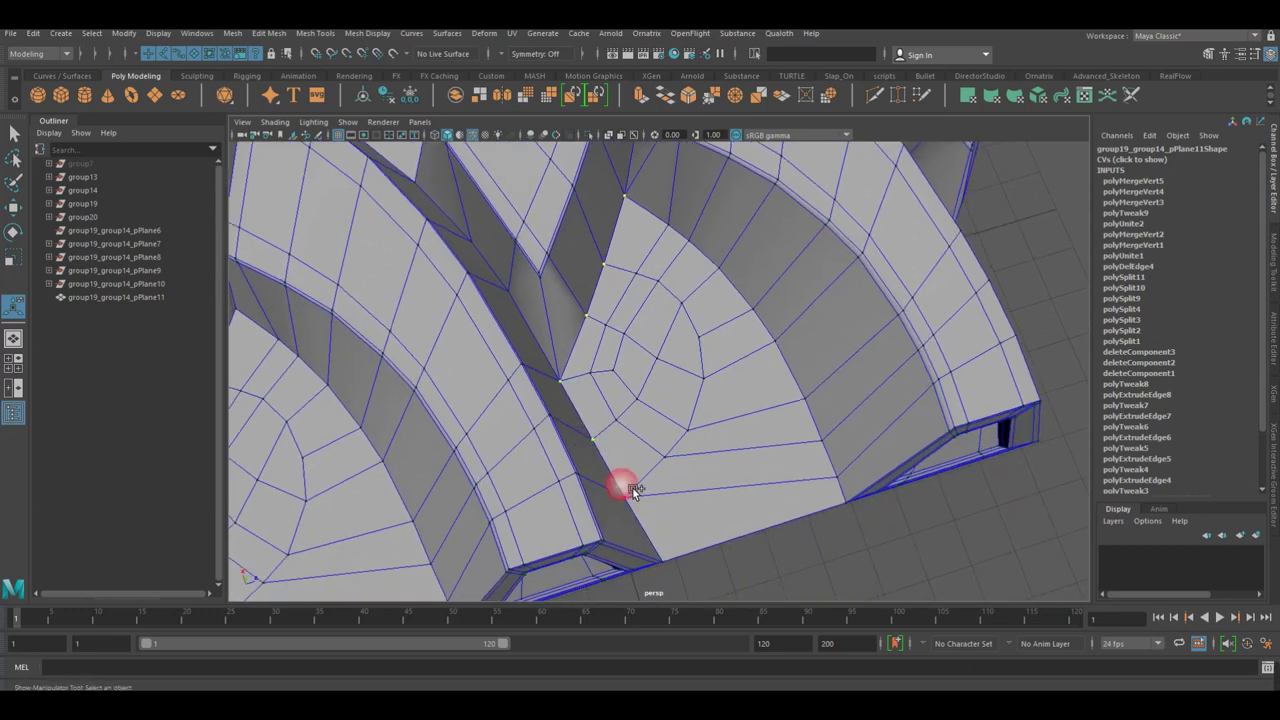
mouse_move(622, 477)
shift+right_down()
mouse_move(659, 424)
mouse_move(608, 428)
mouse_move(648, 395)
mouse_move(610, 372)
shift+right_up()
Weld the vertices at the corner of the gap between tread blocks.
key(3)
mouse_move(610, 372)
alt+mouse_down()
mouse_move(529, 366)
mouse_move(814, 386)
alt+mouse_up()
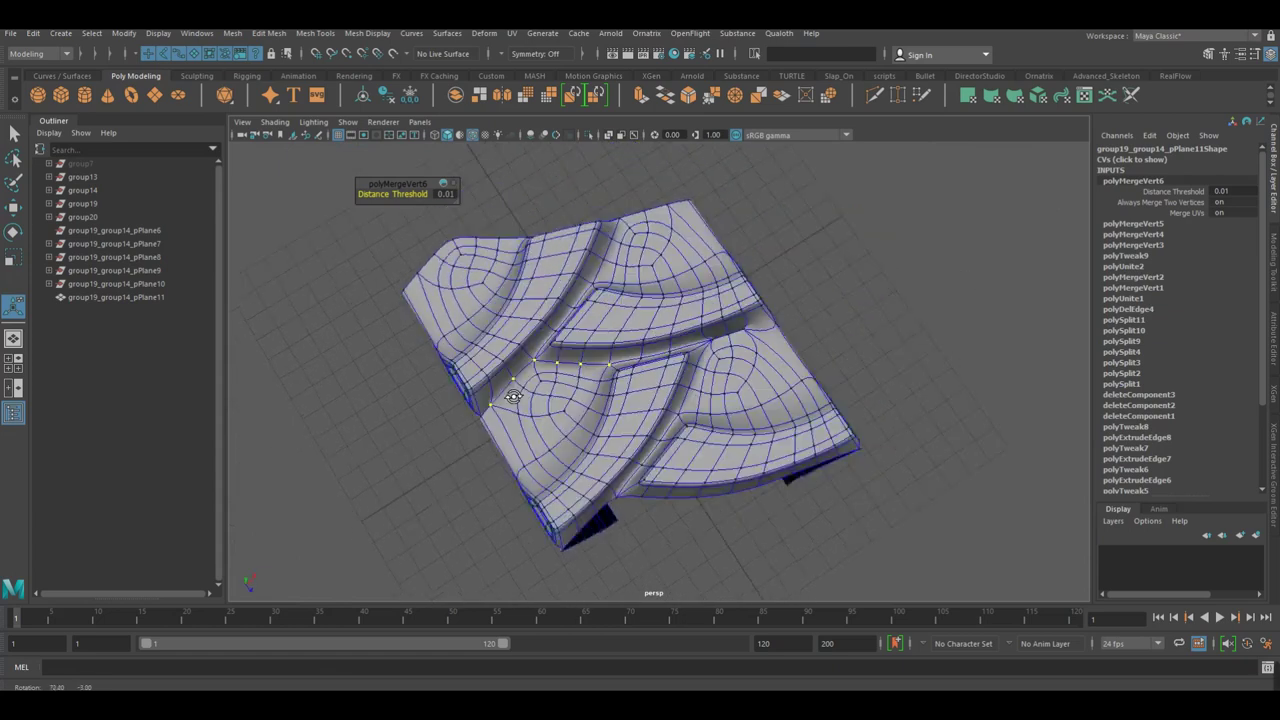
mouse_move(814, 386)
alt+right_down()
mouse_move(877, 391)
mouse_move(748, 380)
alt+right_up()
alt+middle_drag(748, 380, 561, 348)
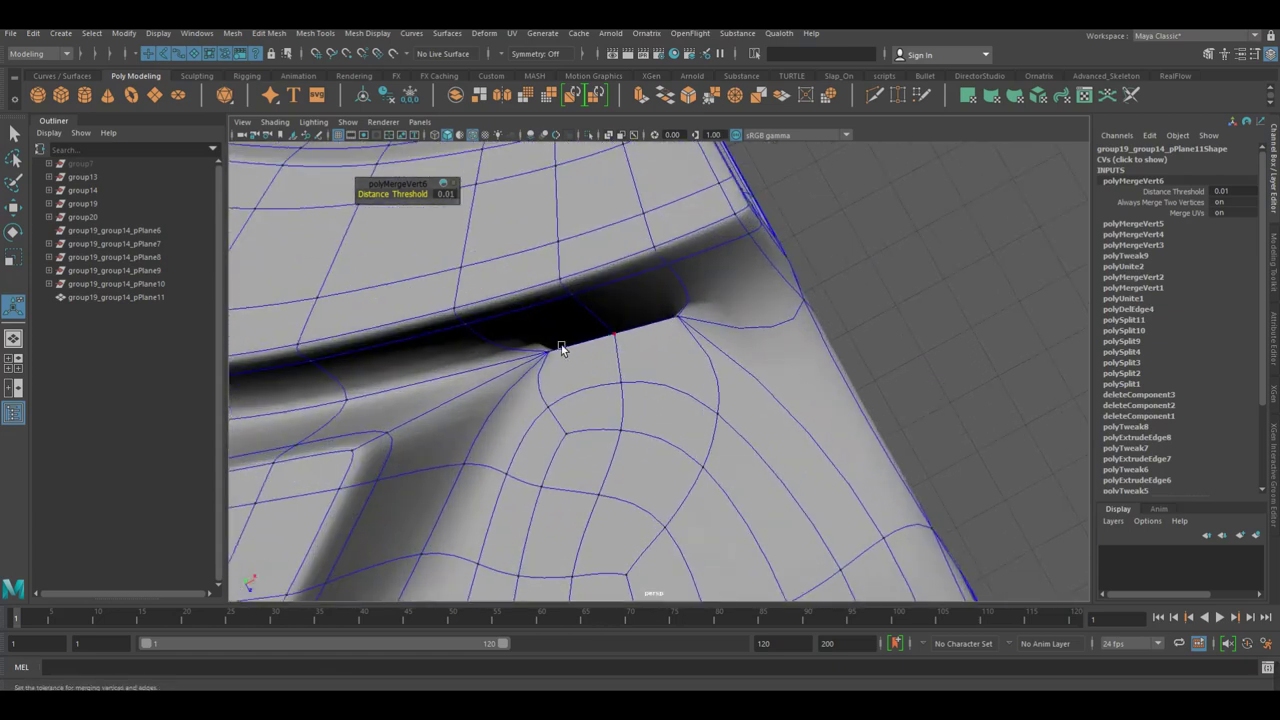
click(609, 345)
mouse_move(609, 340)
shift+right_down()
mouse_move(652, 300)
mouse_move(692, 290)
shift+right_up()
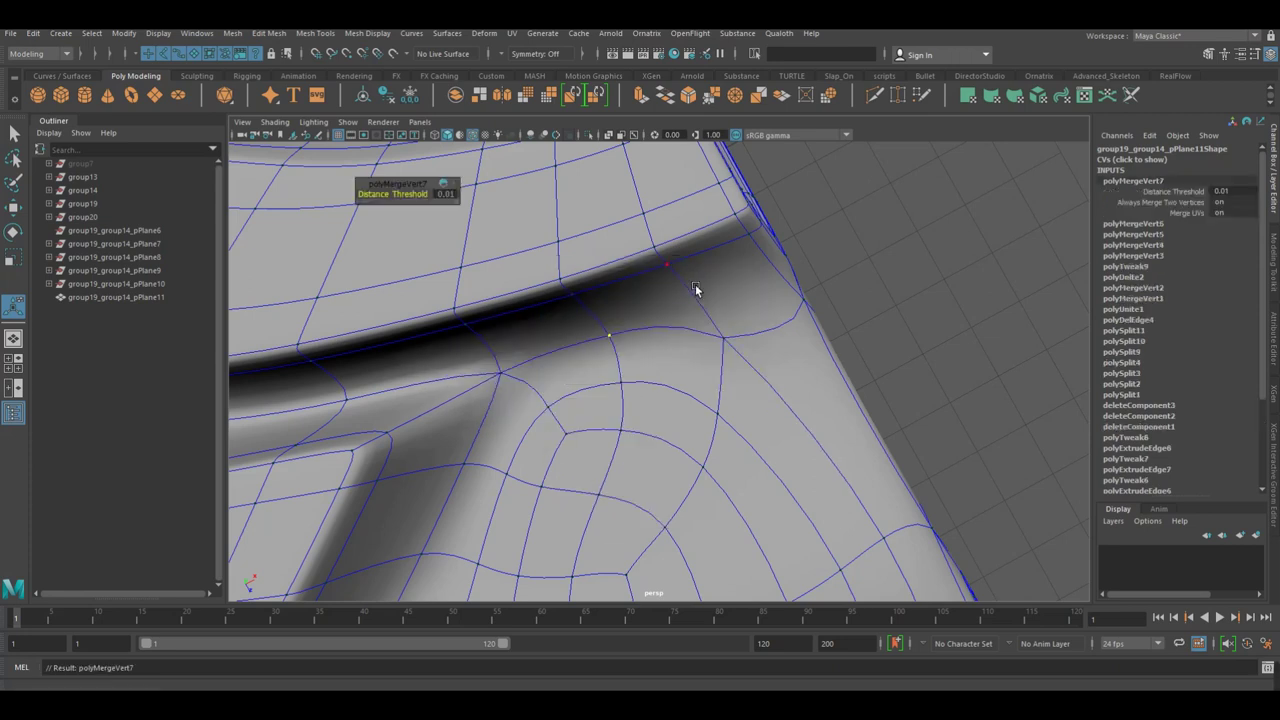
Snap the stray front-wall vertex up onto the top edge.
alt+right_drag(665, 354, 399, 455)
mouse_move(399, 455)
alt+mouse_down()
mouse_move(556, 403)
mouse_move(557, 380)
mouse_move(560, 400)
alt+mouse_up()
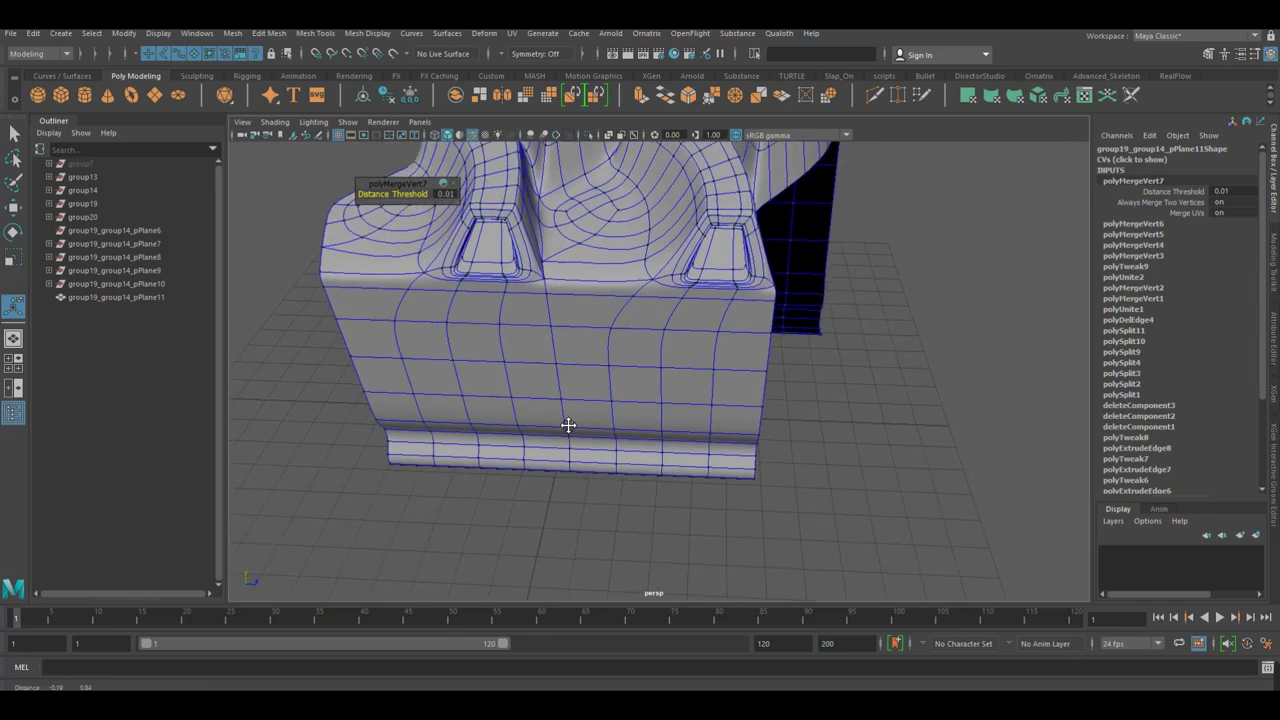
alt+right_drag(560, 400, 692, 335)
alt+drag(692, 335, 642, 358)
alt+right_drag(642, 358, 654, 334)
alt+drag(654, 334, 634, 337)
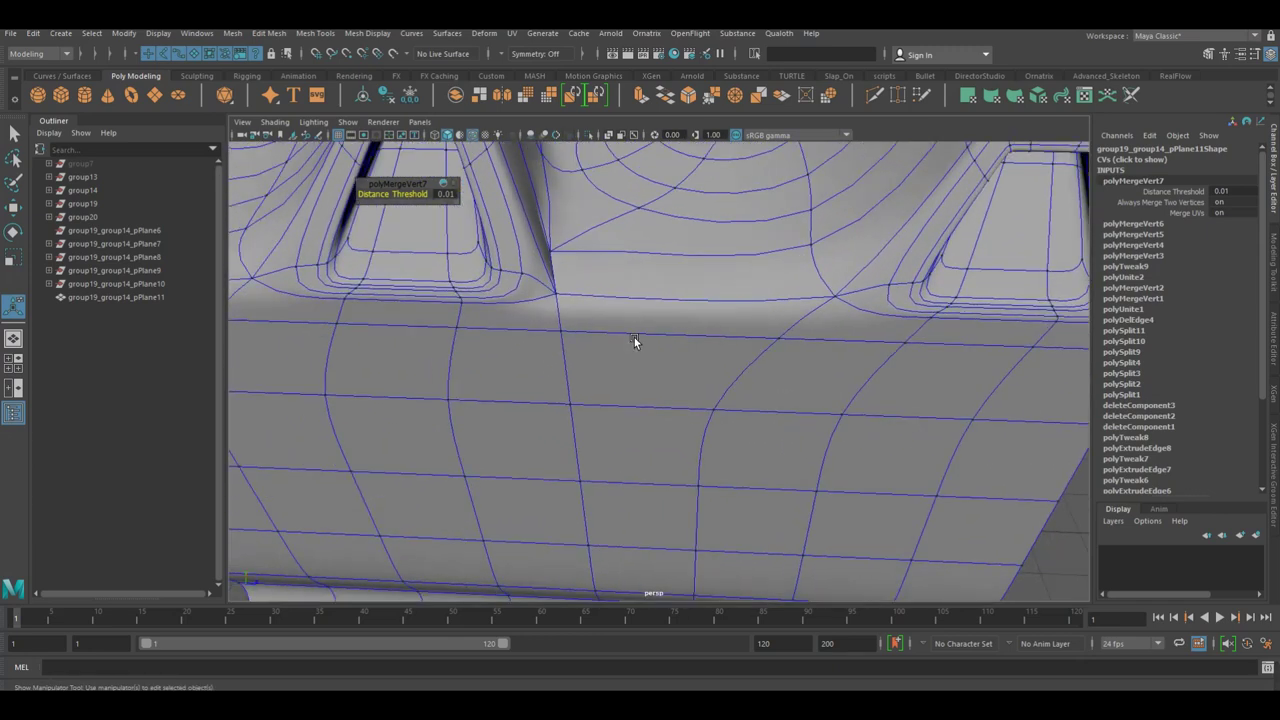
key(1)
click(562, 317)
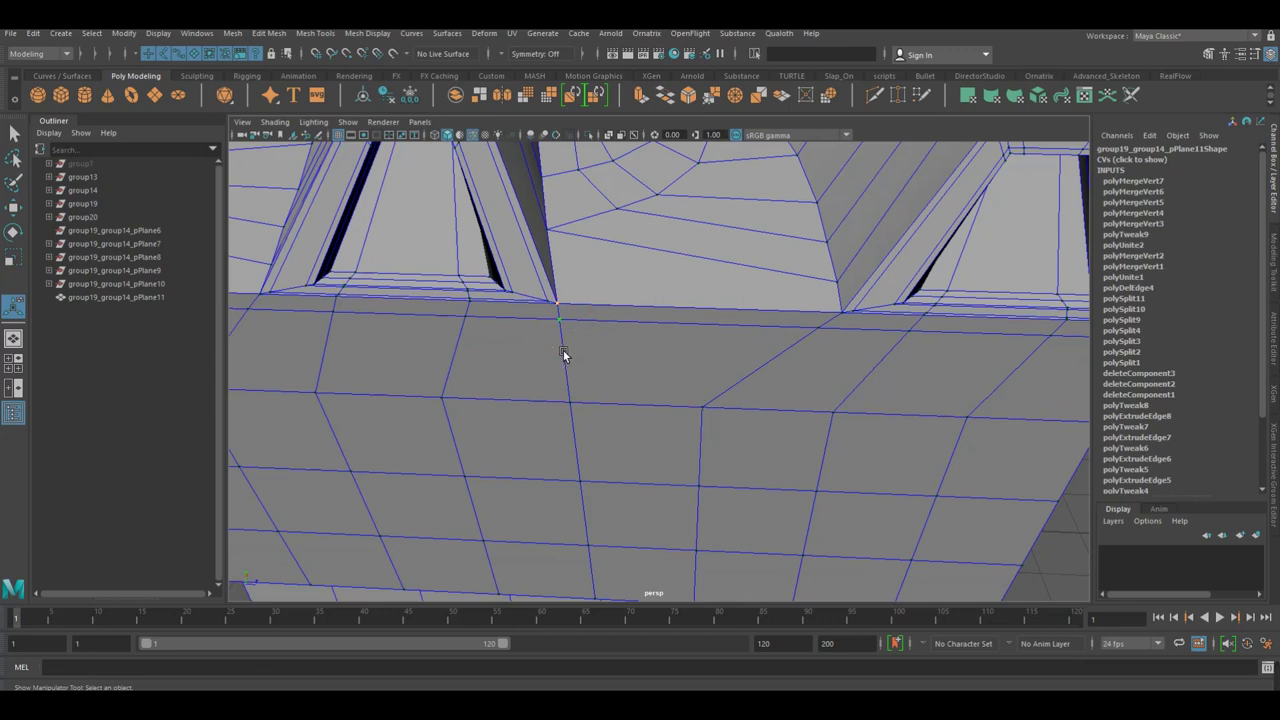
click(588, 293)
drag(557, 364, 587, 304)
Merge the centre seam vertices down the side wall and lower lip.
scroll(697, 334, down, 5)
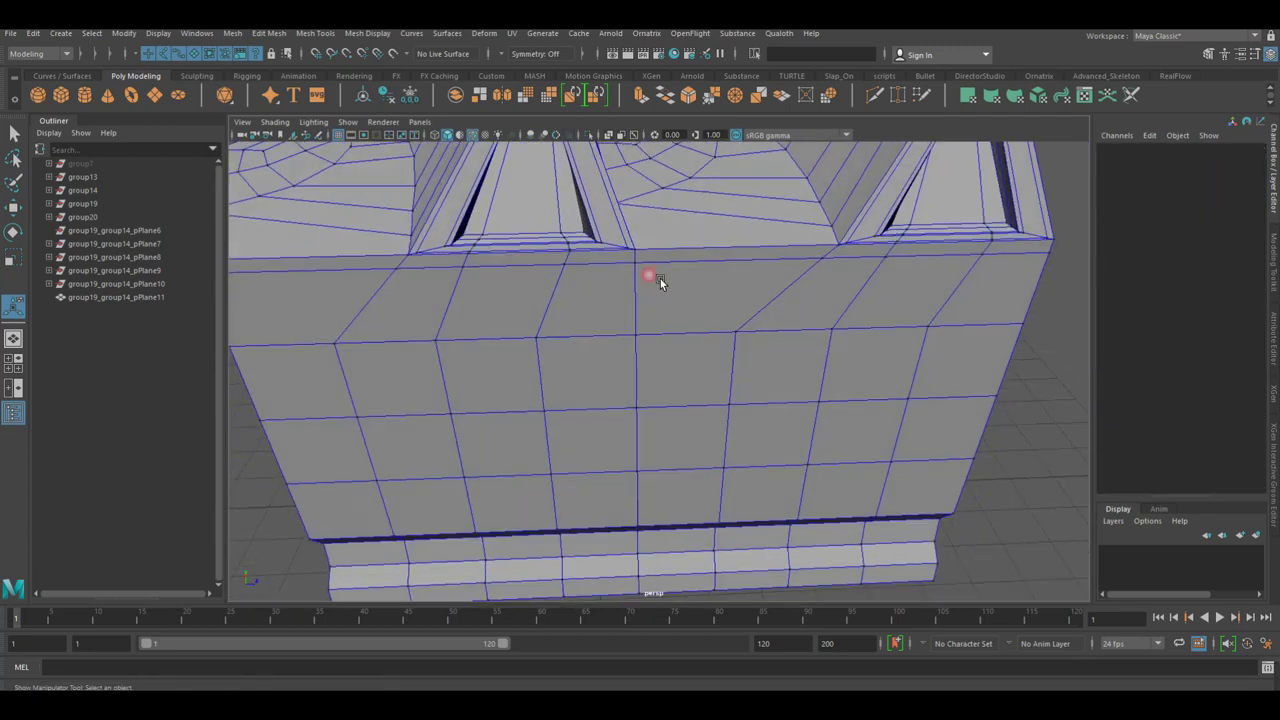
scroll(672, 290, up, 1)
click(640, 350)
mouse_move(613, 376)
mouse_down()
mouse_move(686, 570)
mouse_move(680, 455)
mouse_move(651, 405)
mouse_up()
shift+drag(632, 346, 674, 477)
shift+right_drag(609, 414, 703, 294)
click(932, 376)
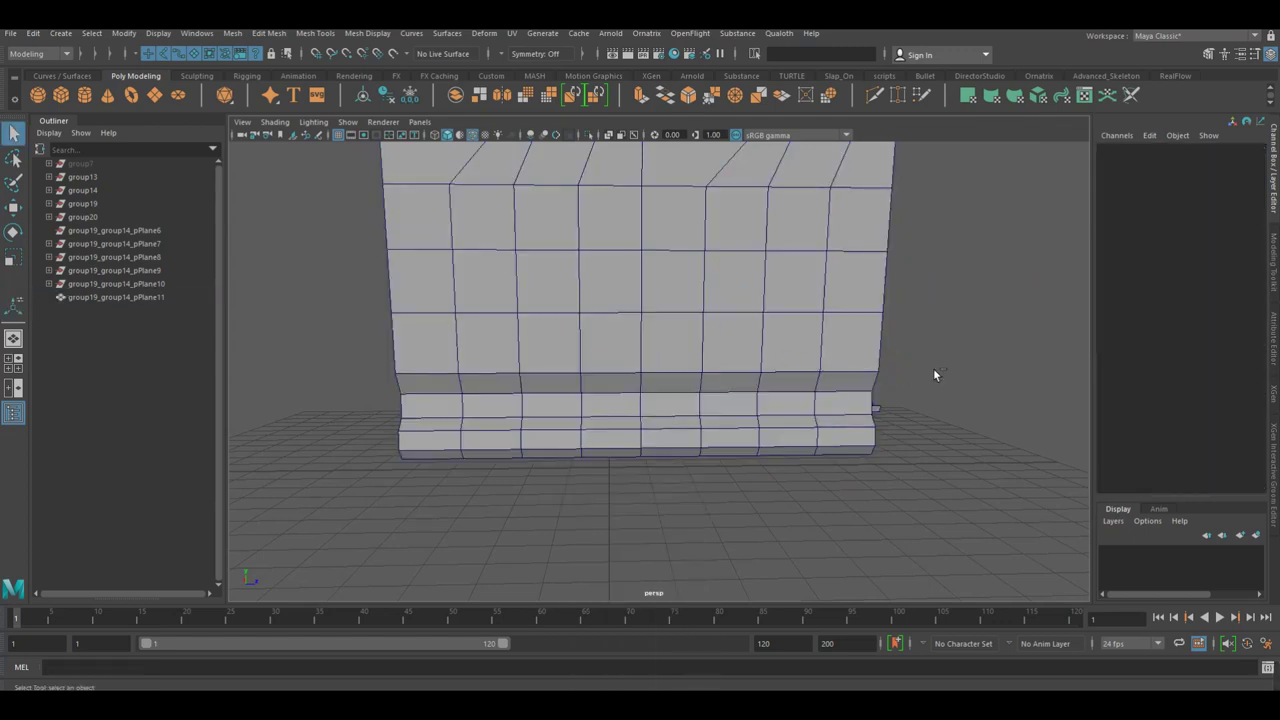
Return to object mode and select the pPlane11 tread mesh.
mouse_move(933, 370)
alt+mouse_down()
mouse_move(711, 390)
mouse_move(725, 421)
alt+mouse_up()
click(606, 413)
scroll(606, 413, down, 3)
scroll(598, 437, down, 2)
click(675, 472)
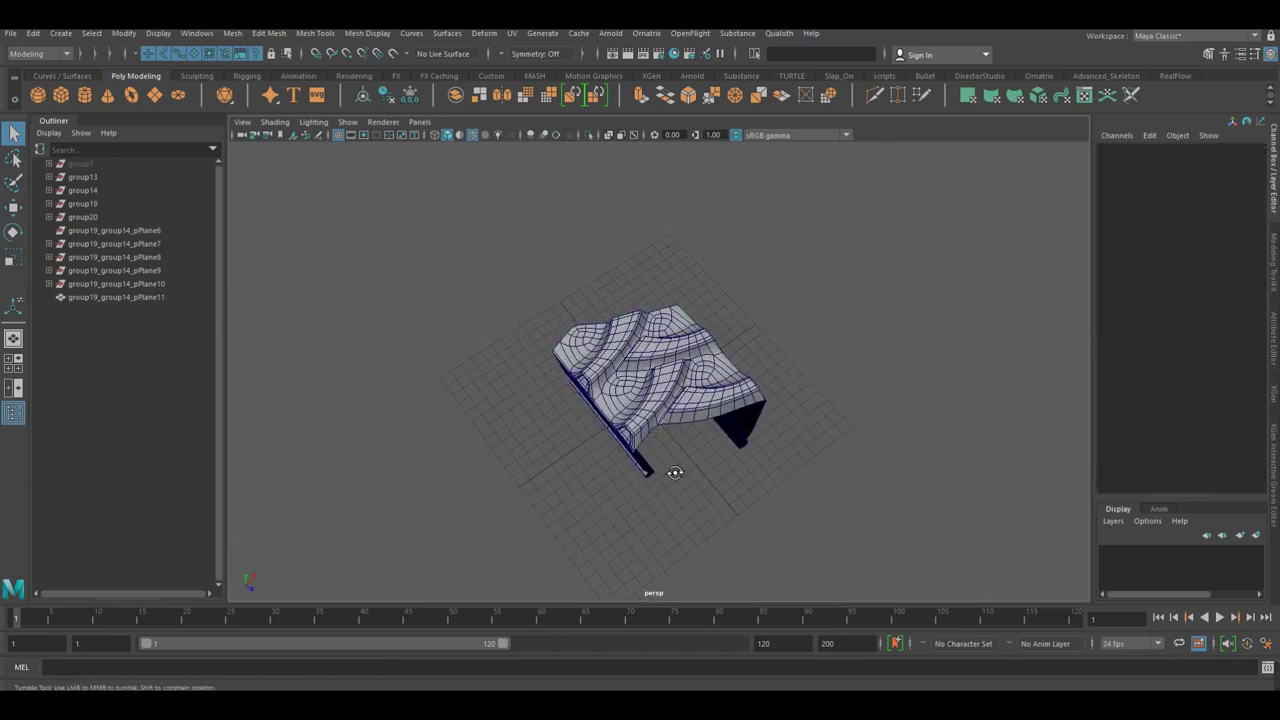
alt+drag(675, 472, 732, 450)
click(648, 390)
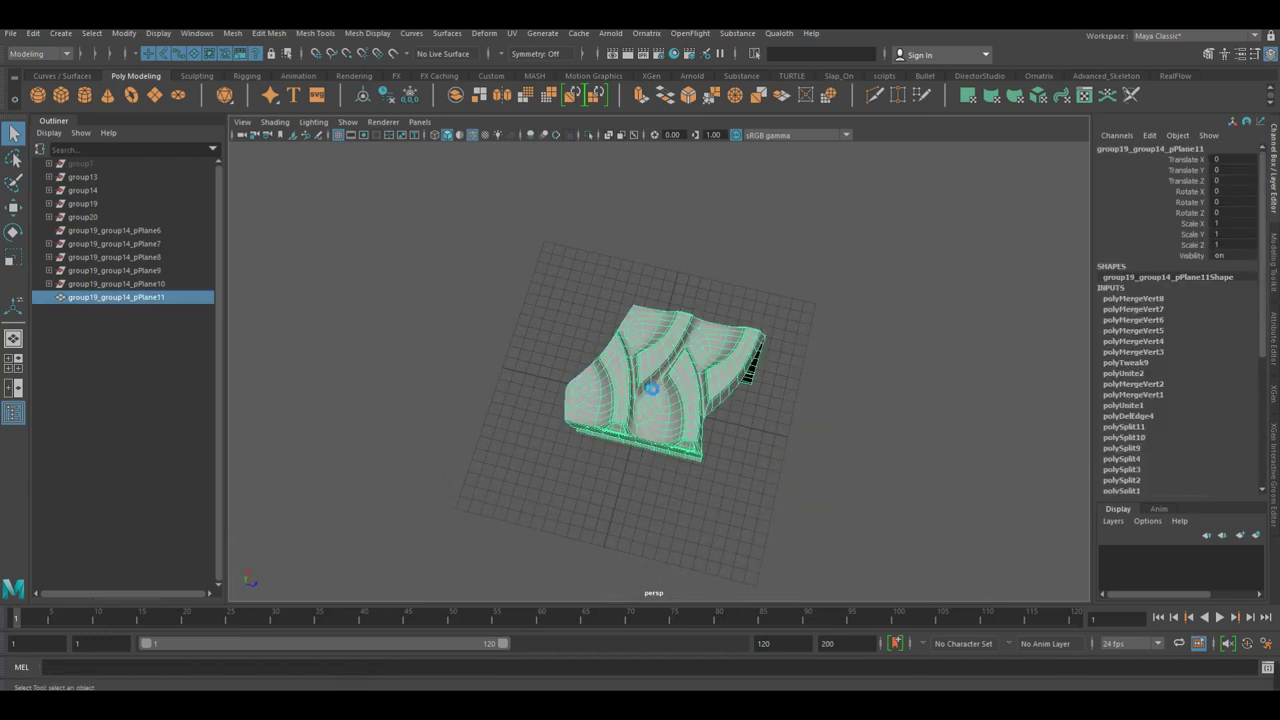
Duplicate the tread patch and butt pPlane12 against pPlane11 along Z.
key(ctrl+d)
key(w)
drag(700, 397, 852, 434)
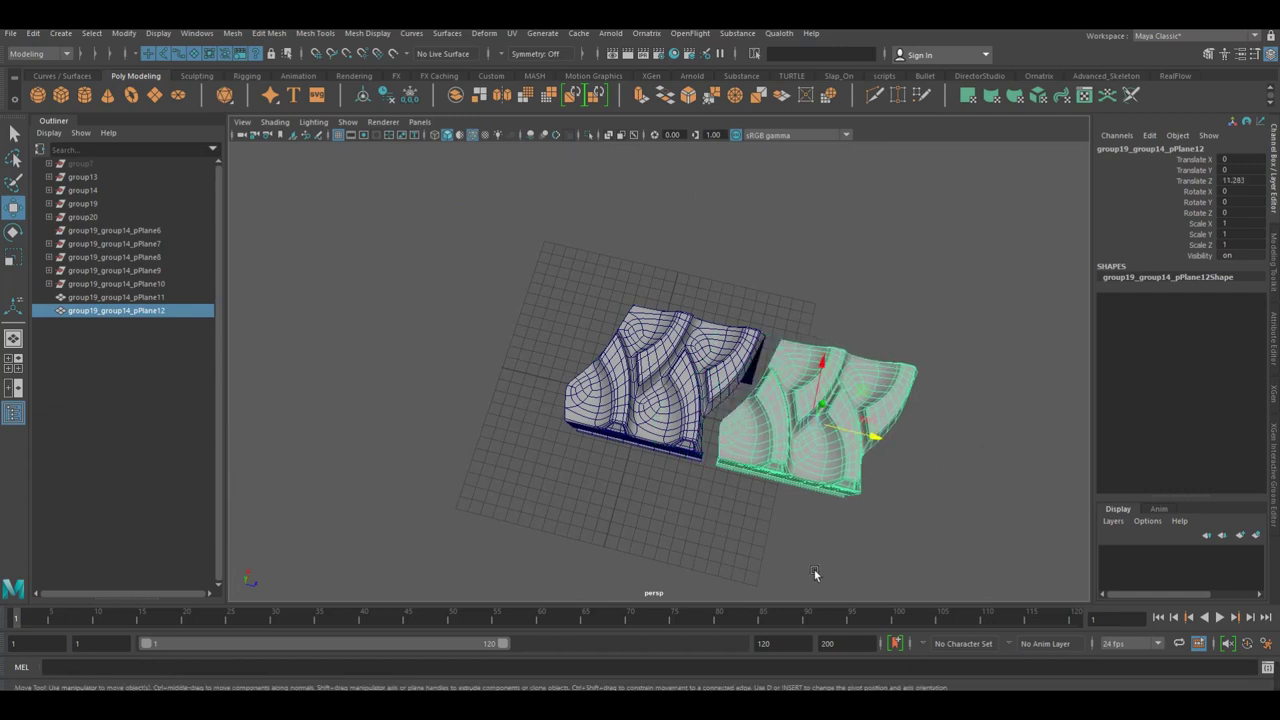
alt+drag(740, 478, 553, 385)
key(1)
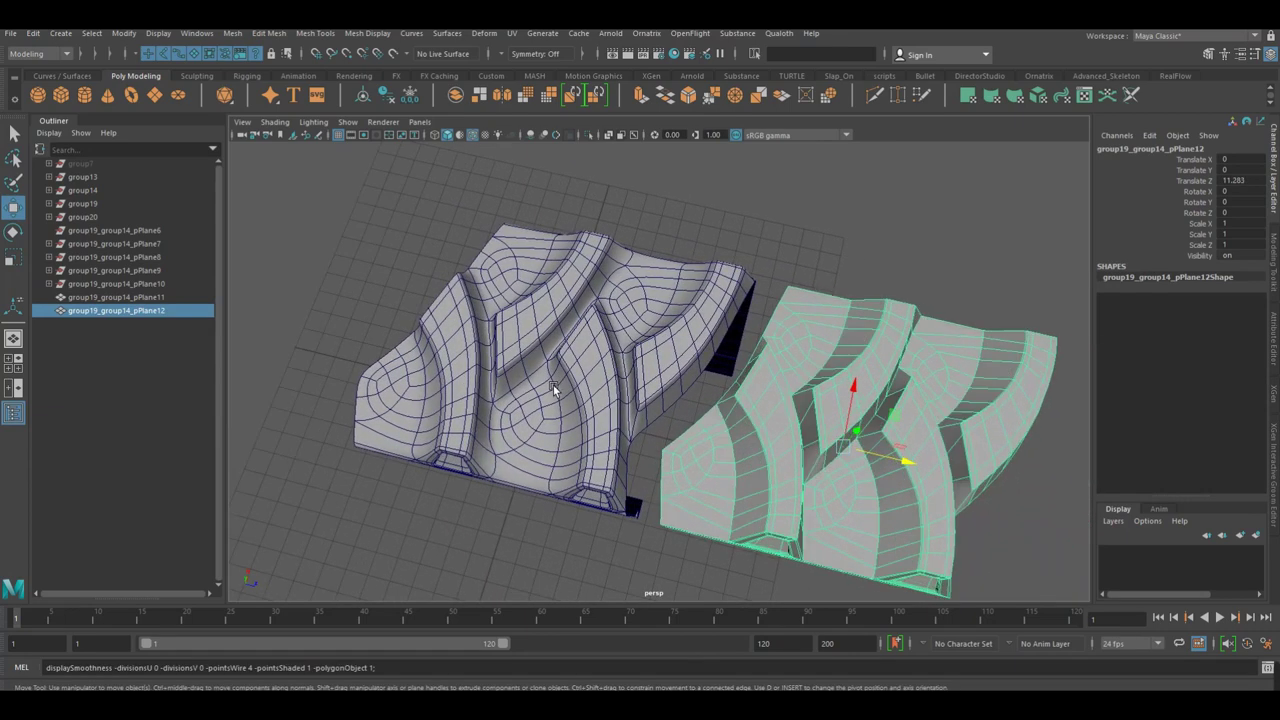
click(633, 398)
click(722, 448)
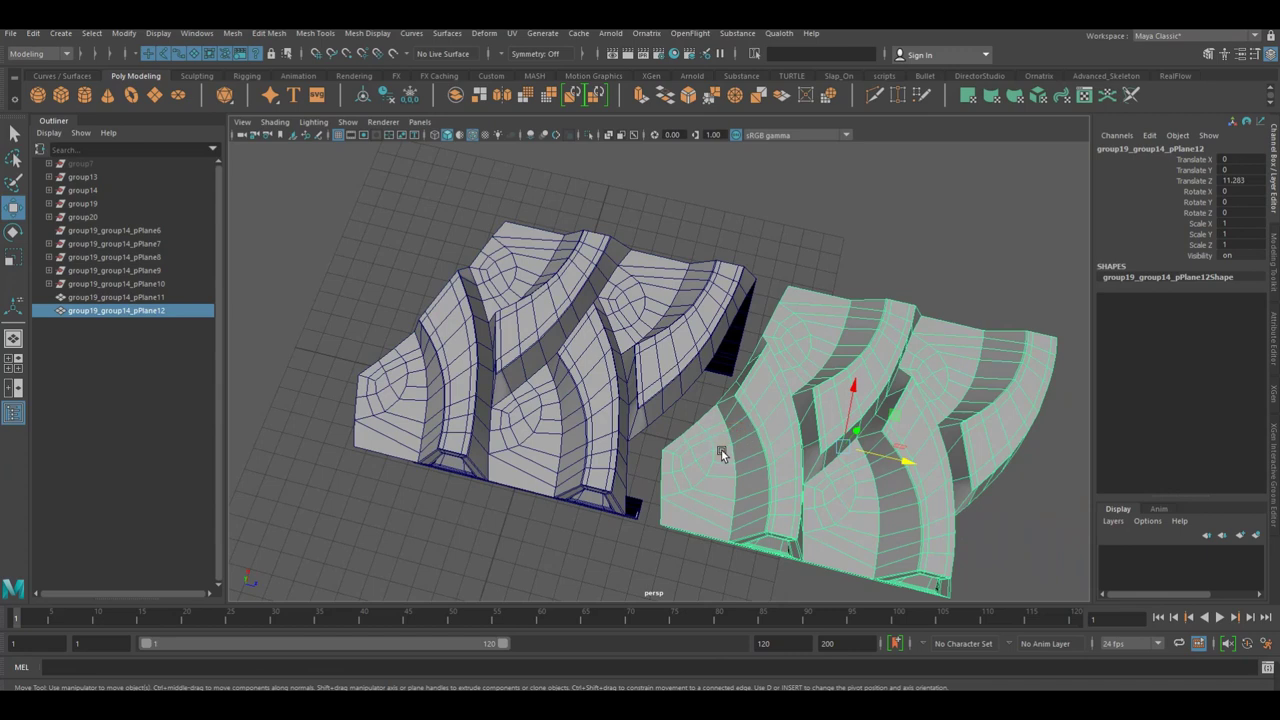
mouse_move(848, 457)
mouse_down()
mouse_move(729, 471)
mouse_move(649, 457)
mouse_move(666, 446)
mouse_move(670, 461)
mouse_move(703, 453)
mouse_move(613, 508)
mouse_move(678, 492)
mouse_move(610, 496)
mouse_move(502, 441)
mouse_move(603, 471)
mouse_move(684, 452)
mouse_move(549, 448)
mouse_move(627, 444)
mouse_up()
Select both tread sections and undo the stray move.
click(640, 500)
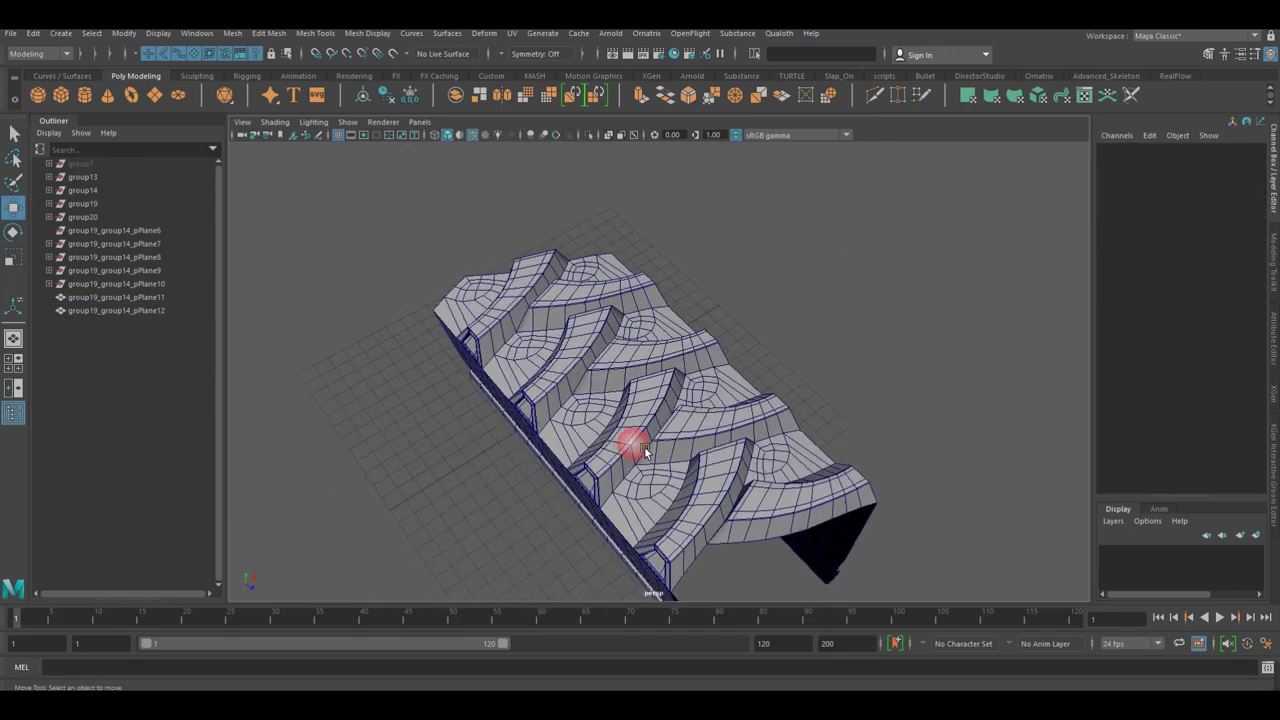
click(627, 444)
mouse_move(553, 360)
alt+mouse_down()
mouse_move(580, 325)
mouse_move(642, 372)
mouse_move(620, 416)
alt+mouse_up()
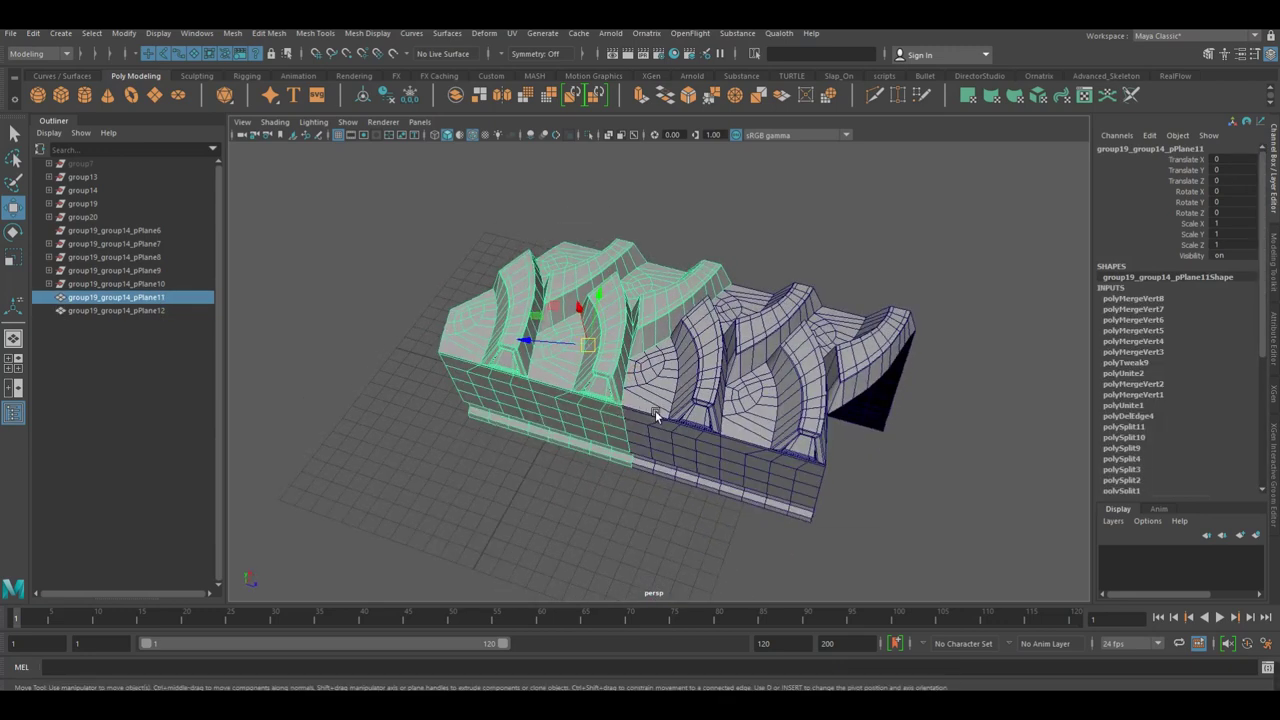
shift+click(745, 355)
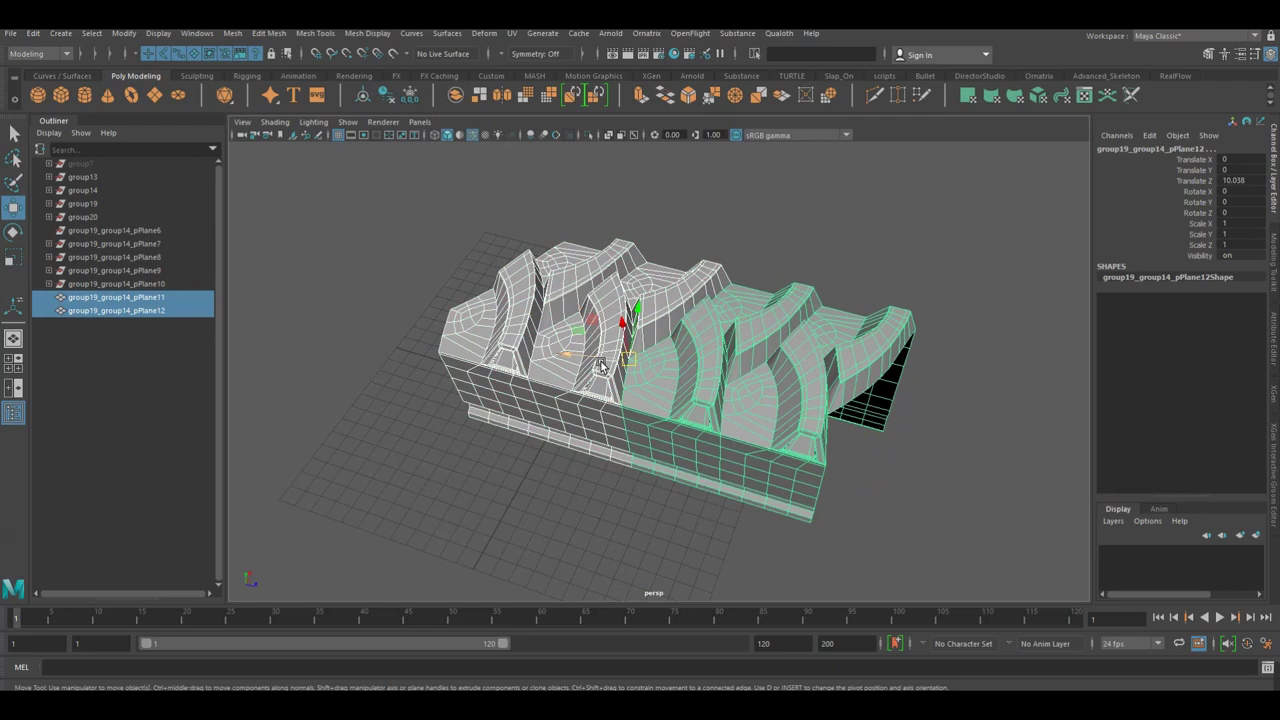
key(ctrl+z)
key(ctrl+z)
key(ctrl+z)
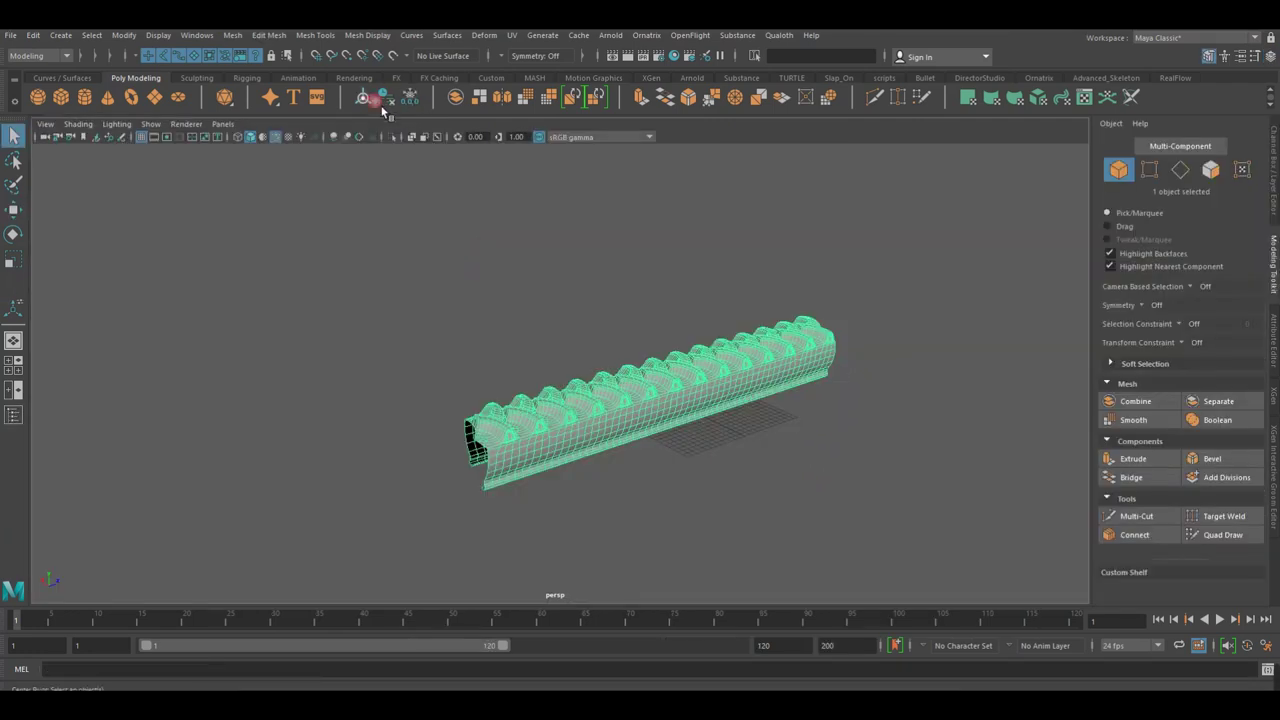
Switch to the side view and centre the tread strip.
alt+drag(480, 230, 545, 268)
key(w)
mouse_move(636, 318)
alt+mouse_down()
mouse_move(630, 396)
mouse_move(697, 389)
alt+mouse_up()
key(space)
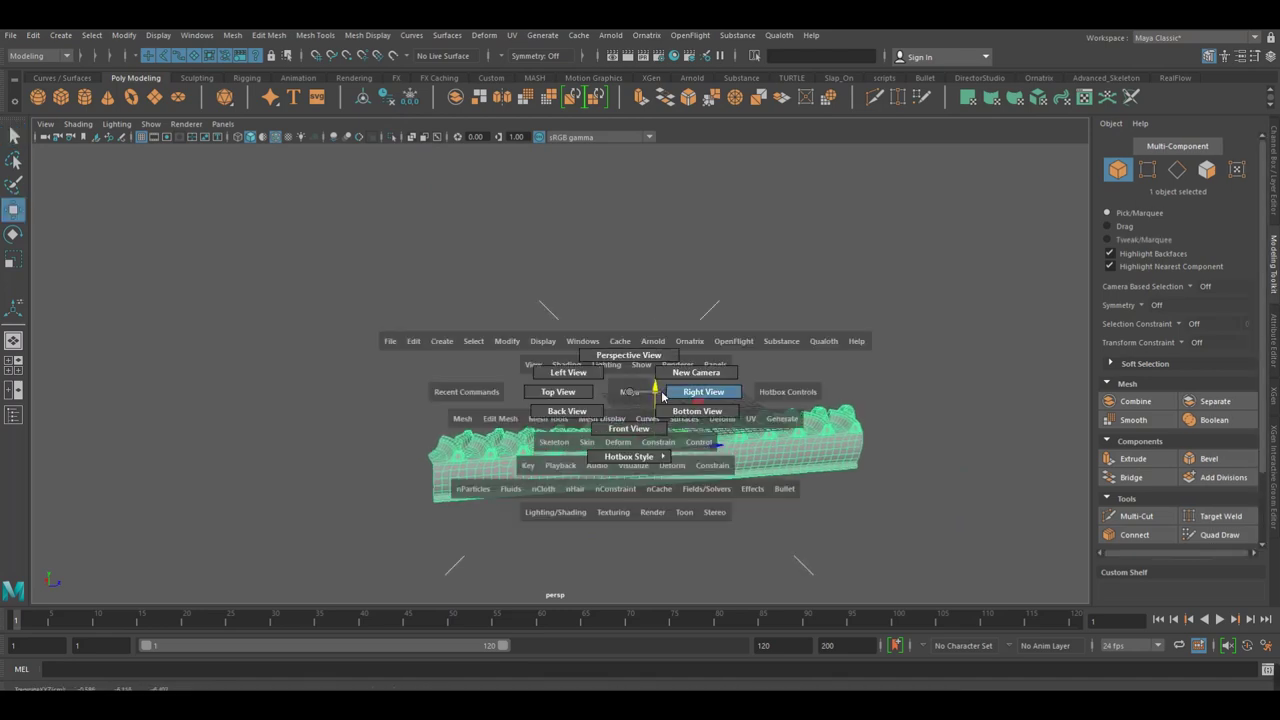
alt+middle_drag(534, 370, 671, 314)
scroll(671, 314, down, 1)
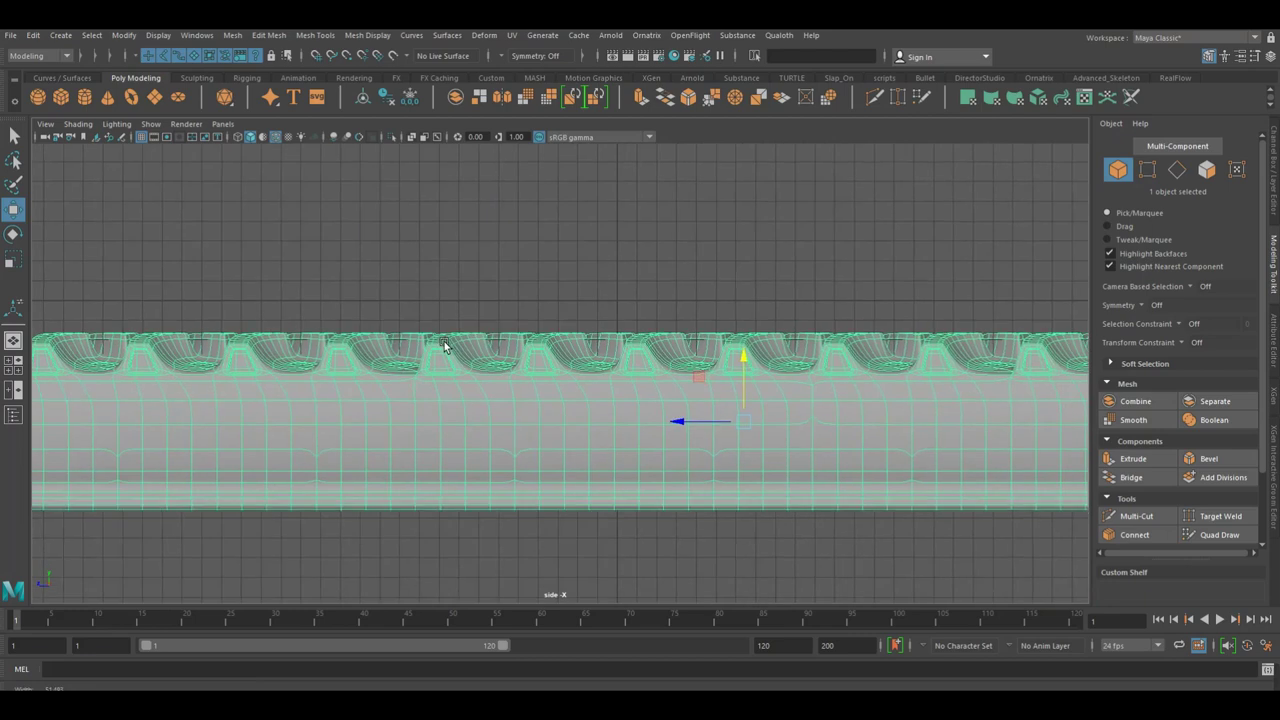
drag(716, 430, 595, 435)
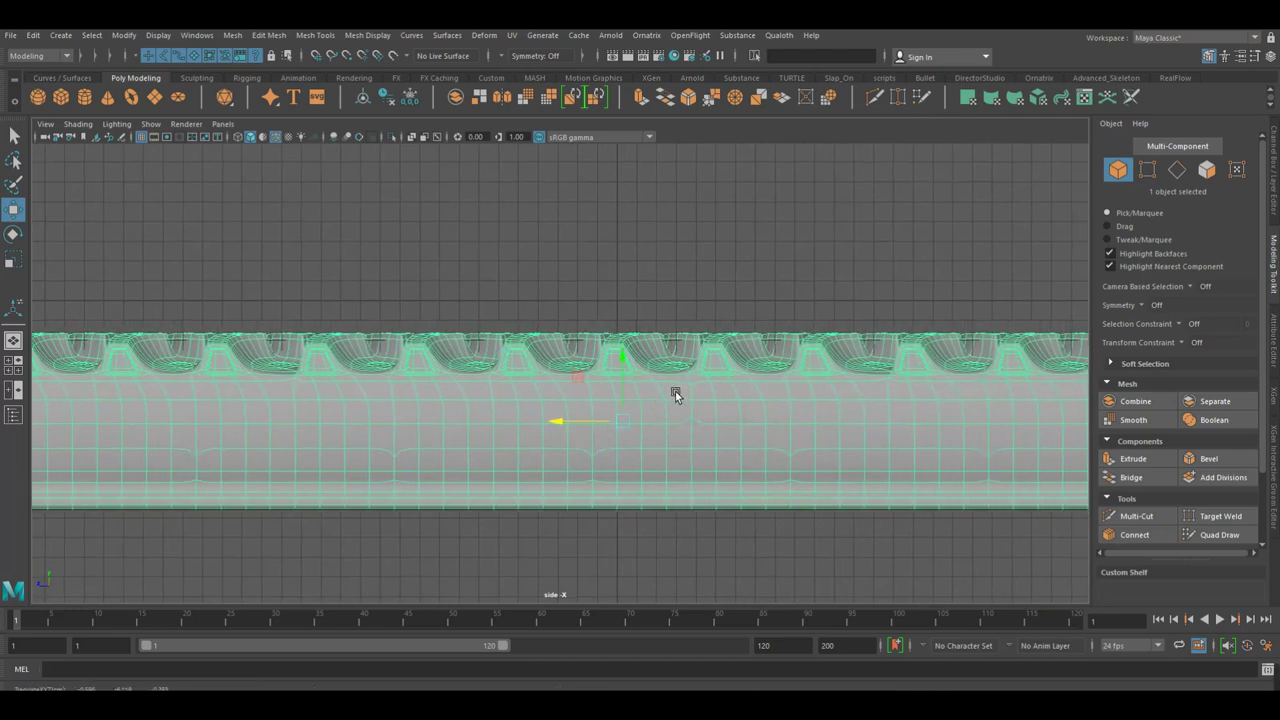
Move the strip's pivot onto its top edge.
key(d)
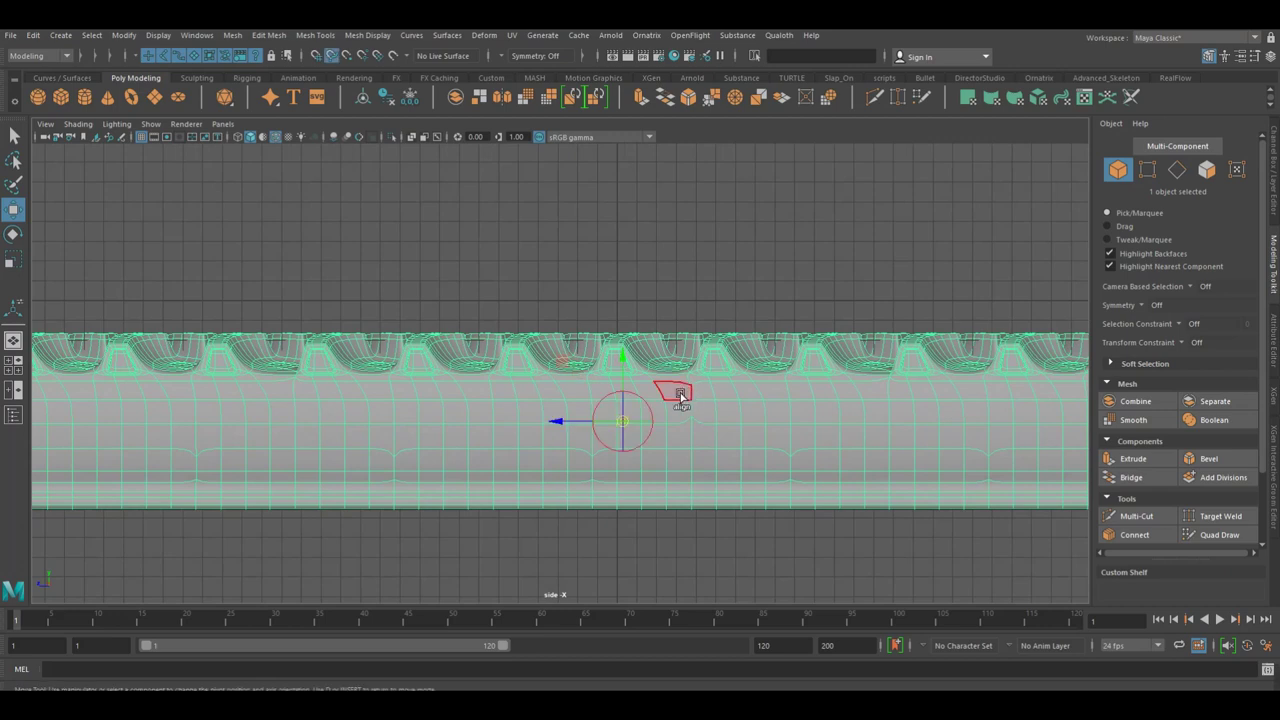
click(636, 374)
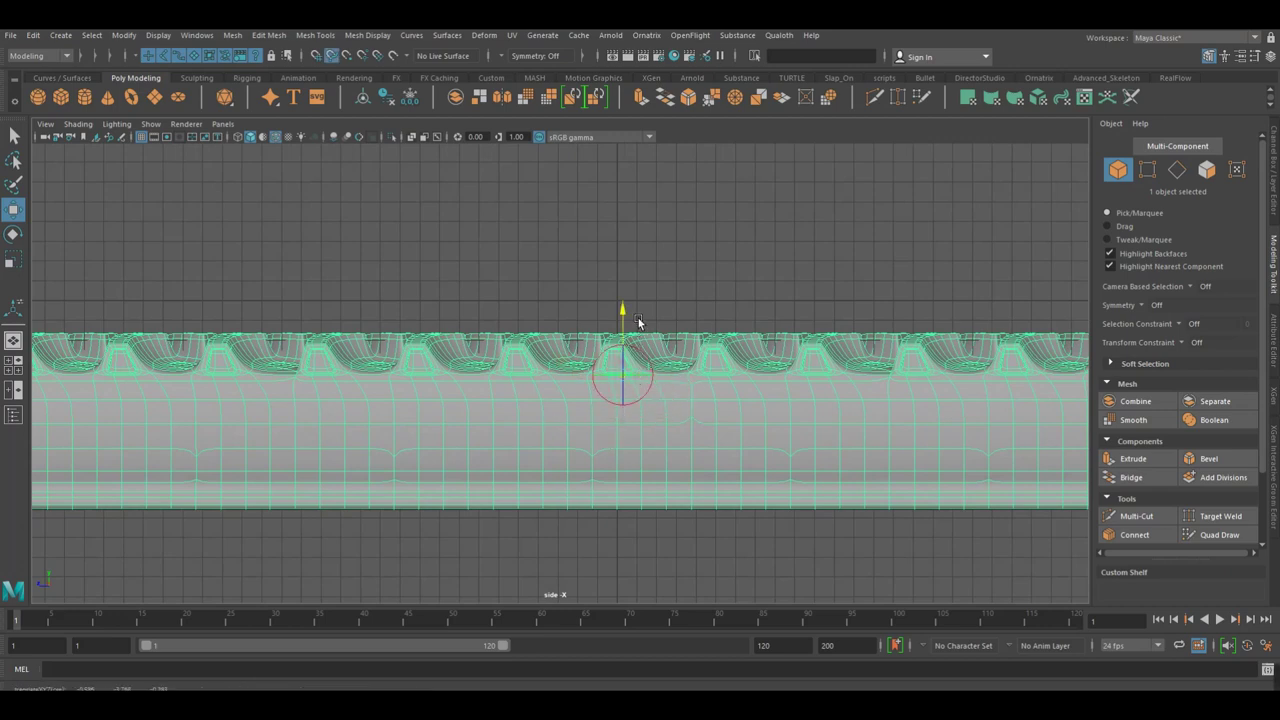
drag(638, 321, 643, 257)
scroll(806, 327, up, 3)
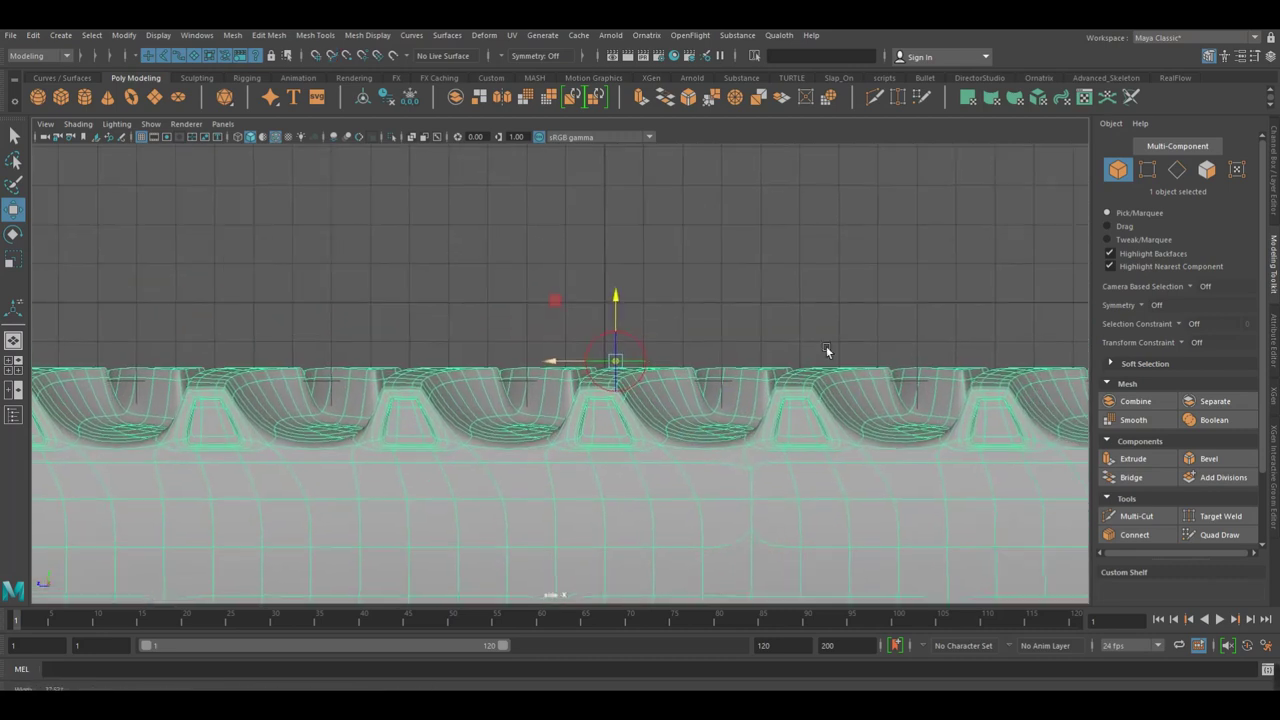
scroll(695, 328, up, 2)
middle_drag(643, 324, 655, 331)
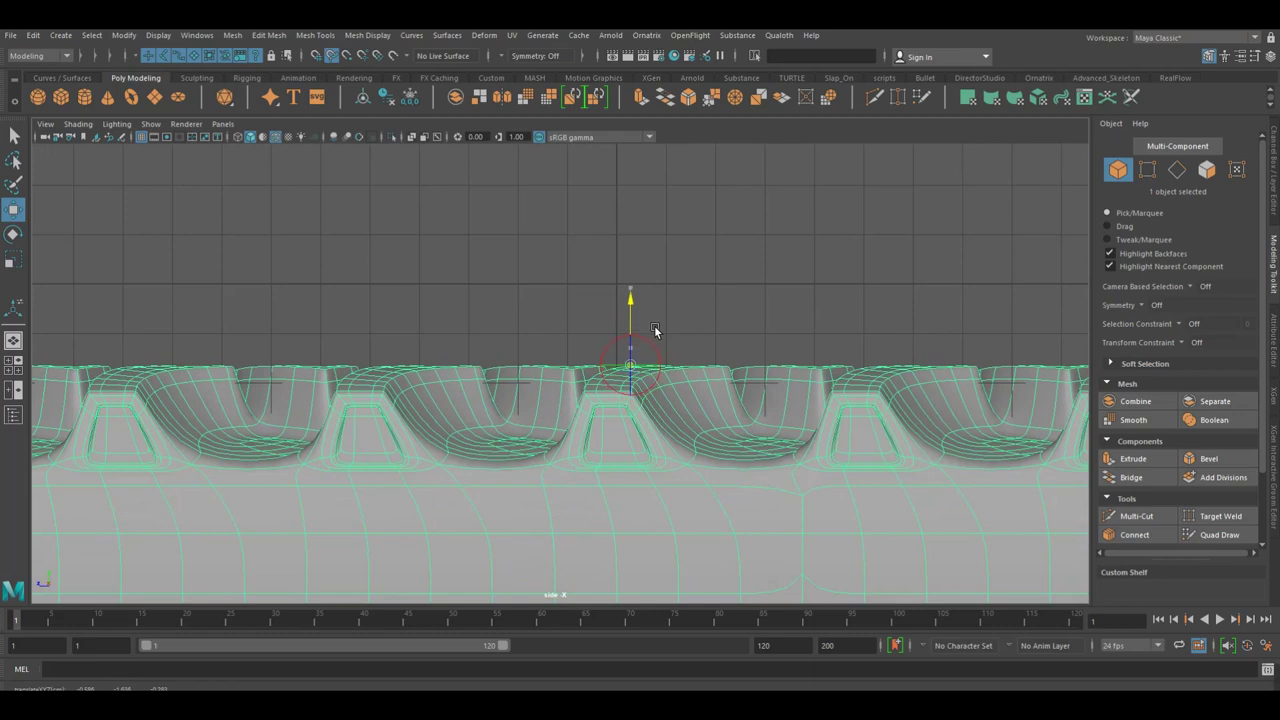
click(664, 328)
click(654, 385)
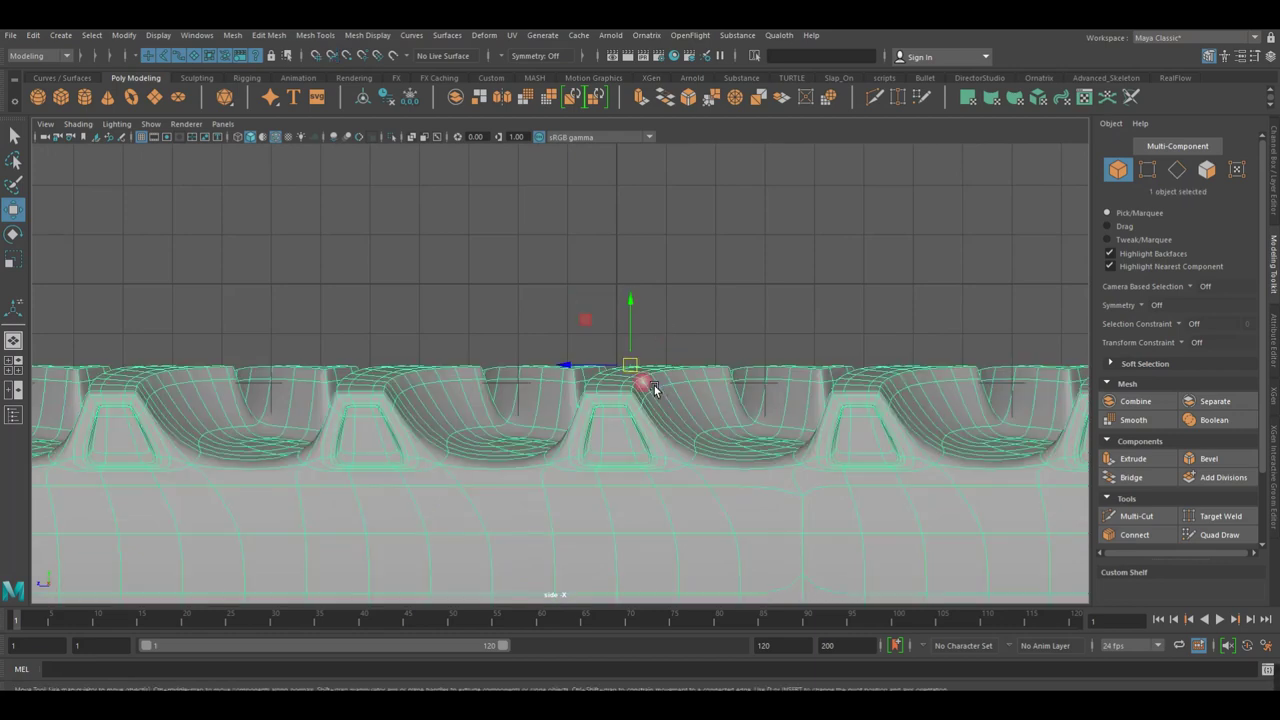
Vertex-snap the strip upward along Y onto a vertex.
key(d)
key(v)
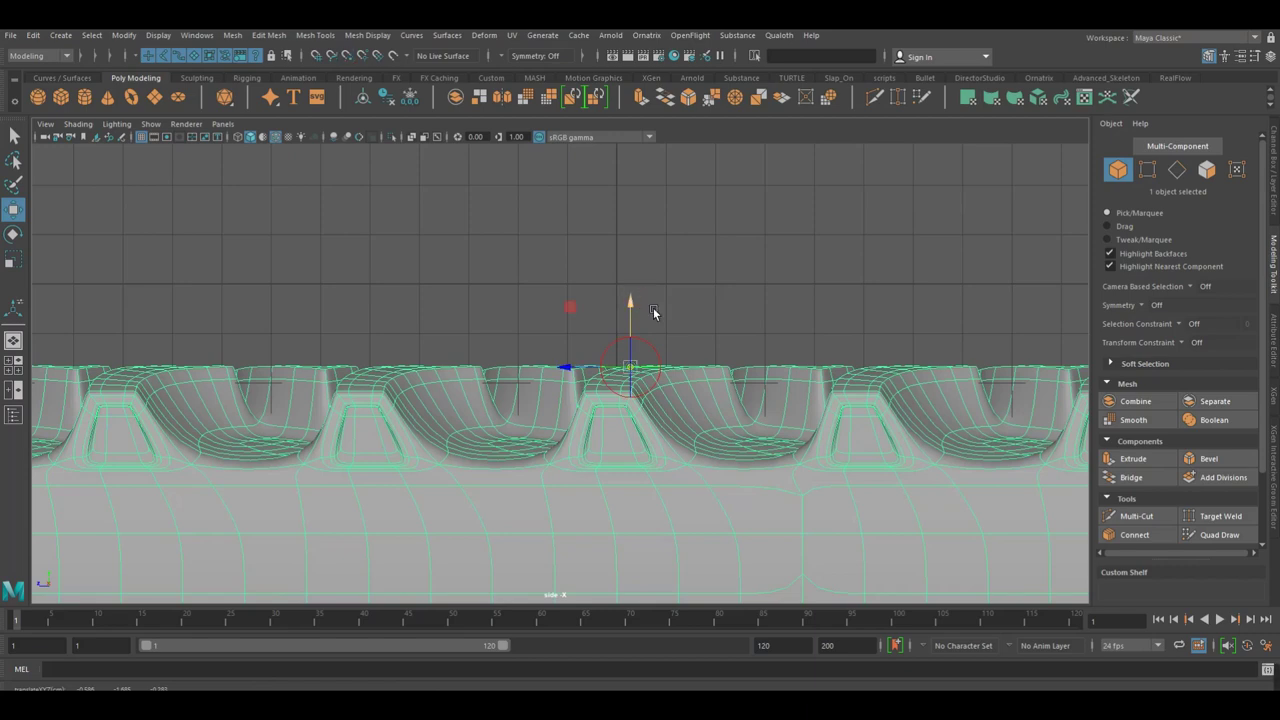
scroll(523, 320, down, 1)
scroll(776, 336, down, 1)
scroll(509, 343, down, 1)
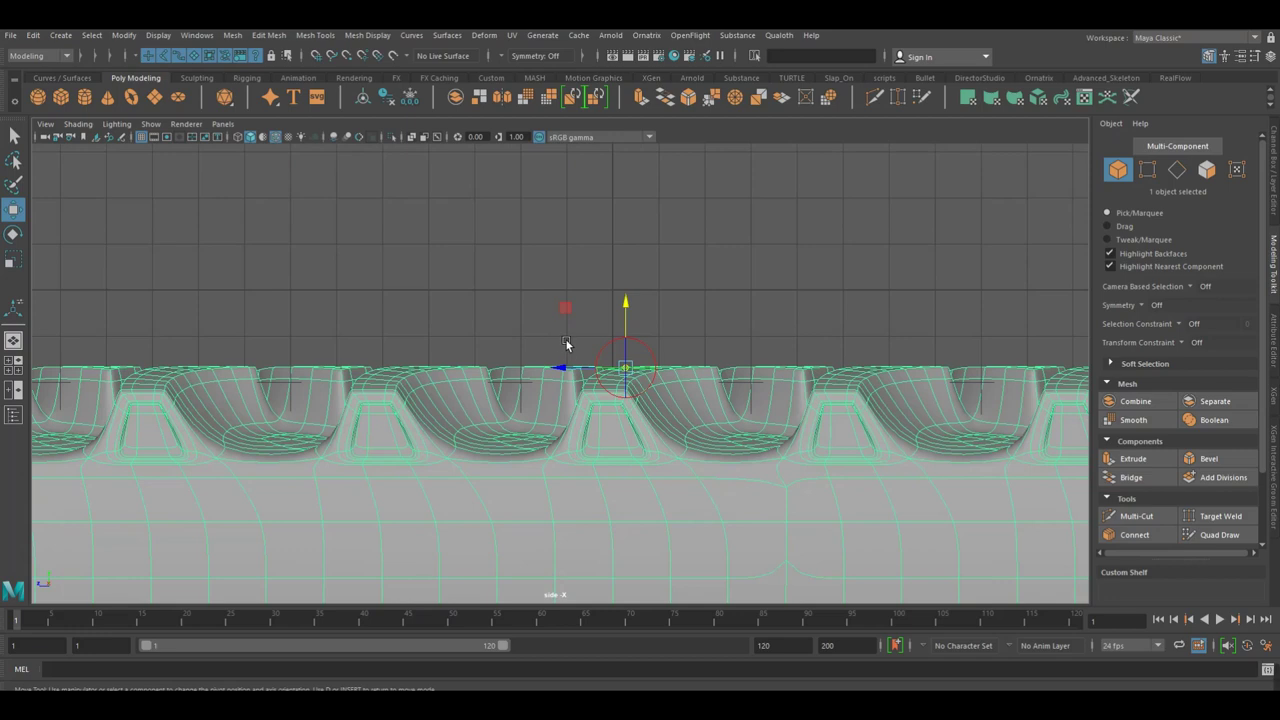
drag(632, 366, 624, 310)
scroll(655, 313, down, 2)
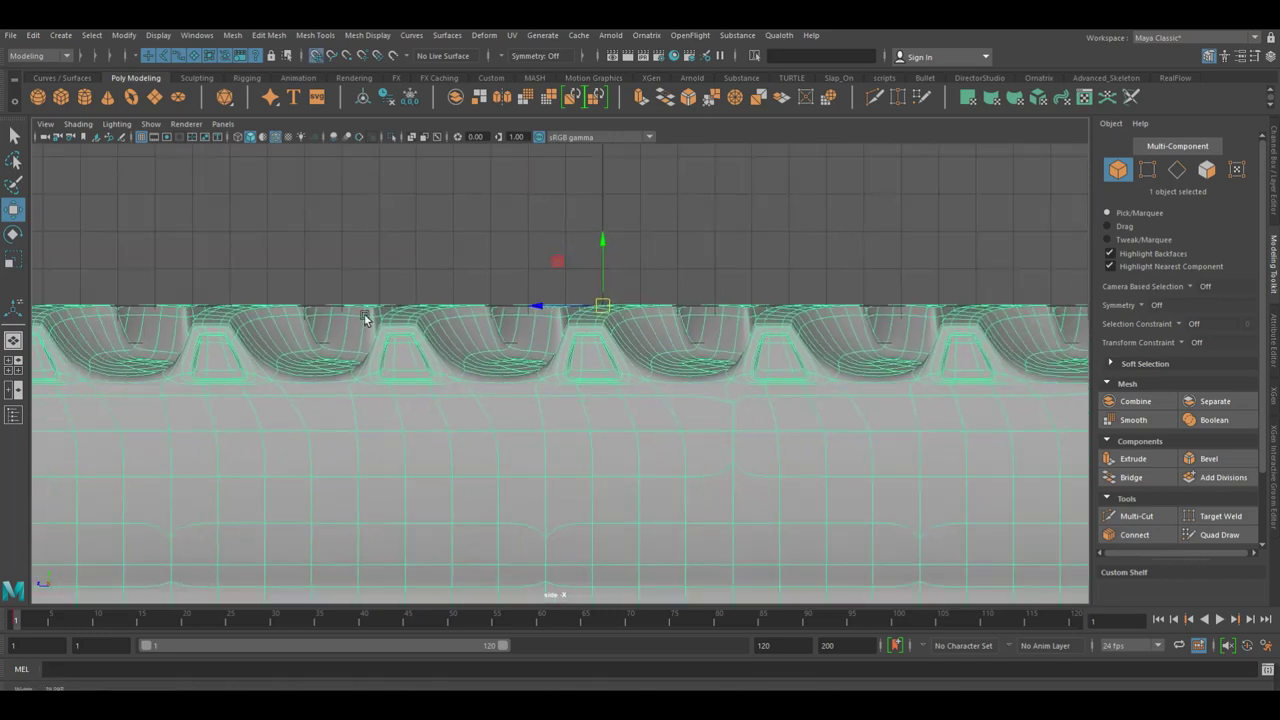
scroll(640, 316, down, 2)
scroll(690, 305, down, 2)
key(space)
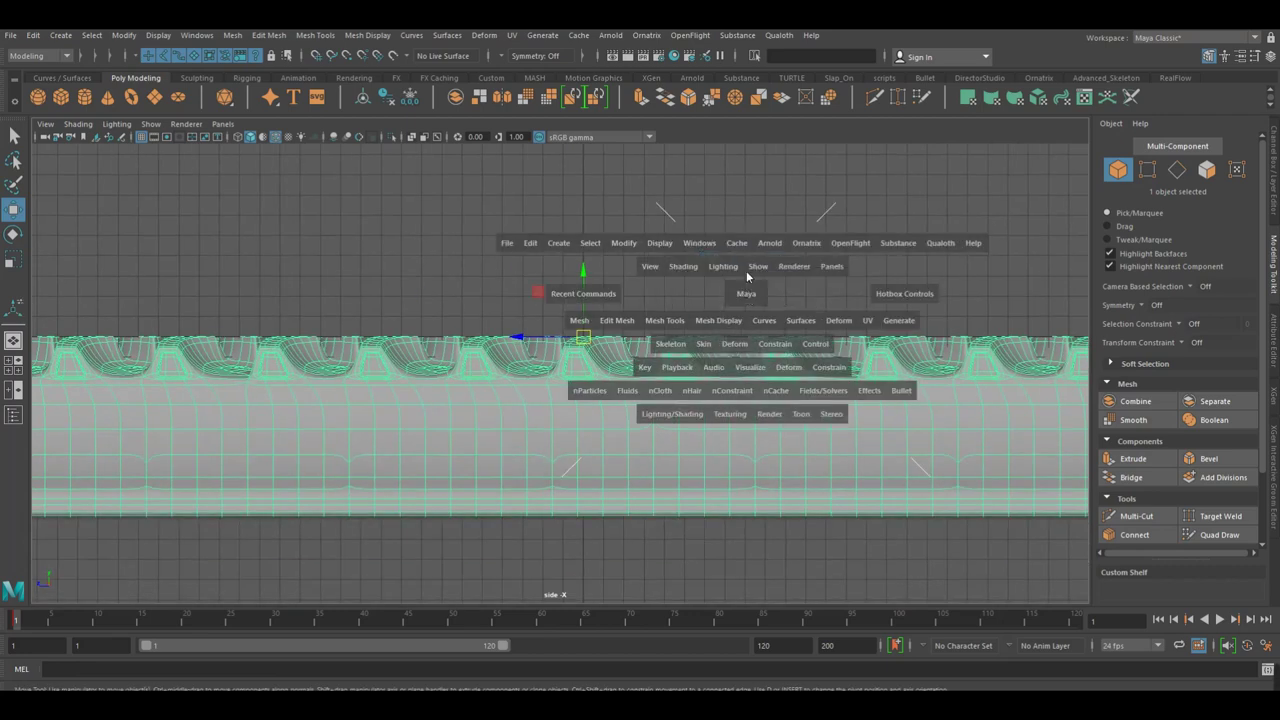
Back in perspective view, undo the three accidental rotations of the strip.
click(746, 292)
click(758, 266)
mouse_move(636, 350)
alt+mouse_down()
mouse_move(735, 403)
mouse_move(768, 345)
alt+mouse_up()
key(e)
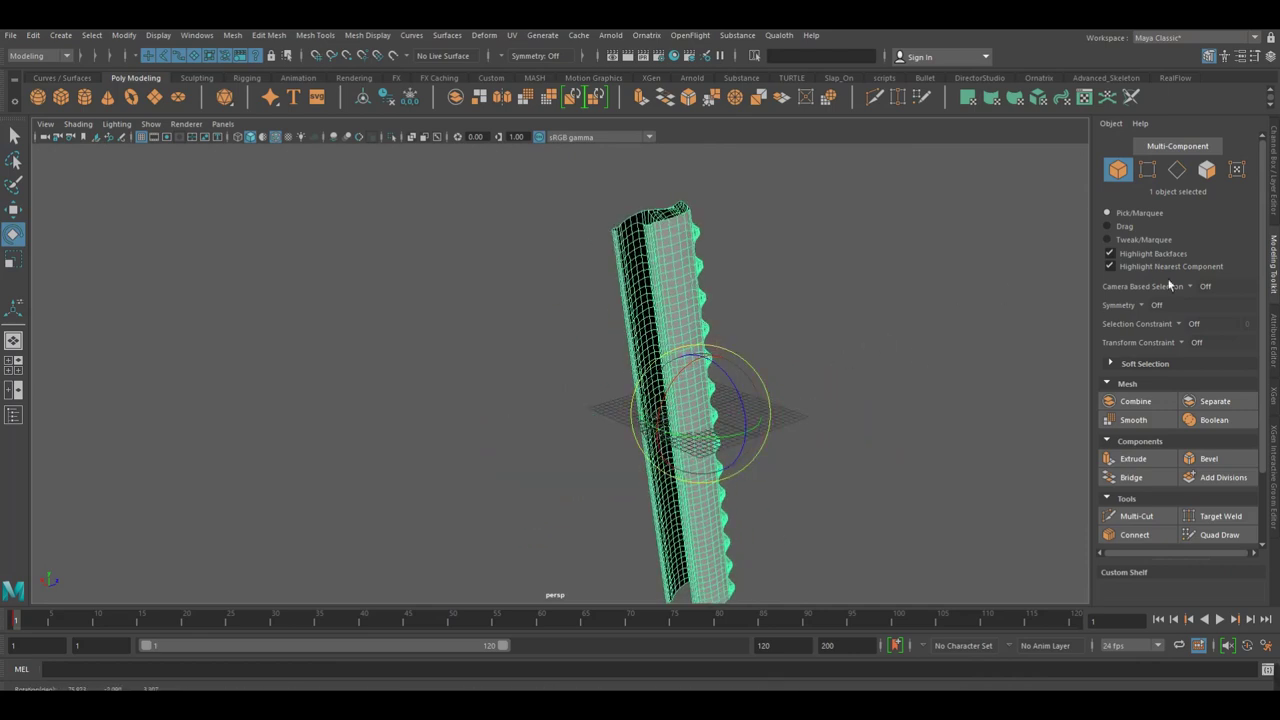
click(1271, 198)
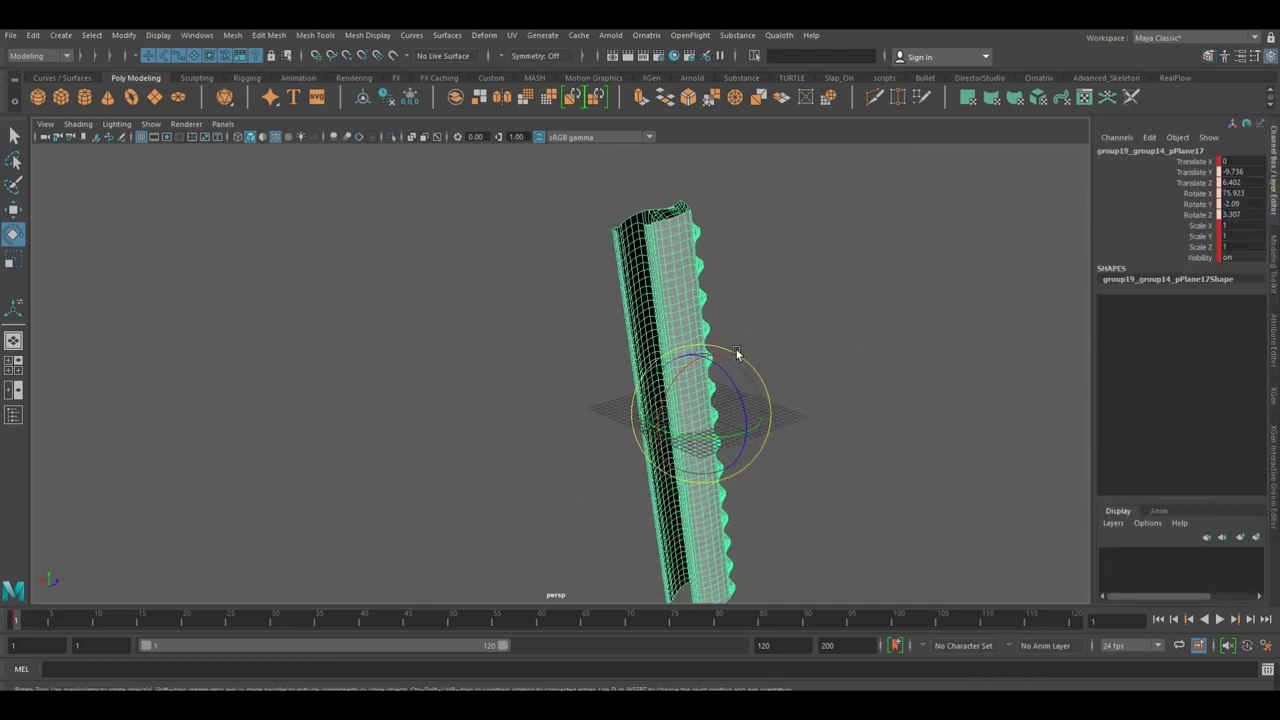
key(ctrl+z)
key(ctrl+z)
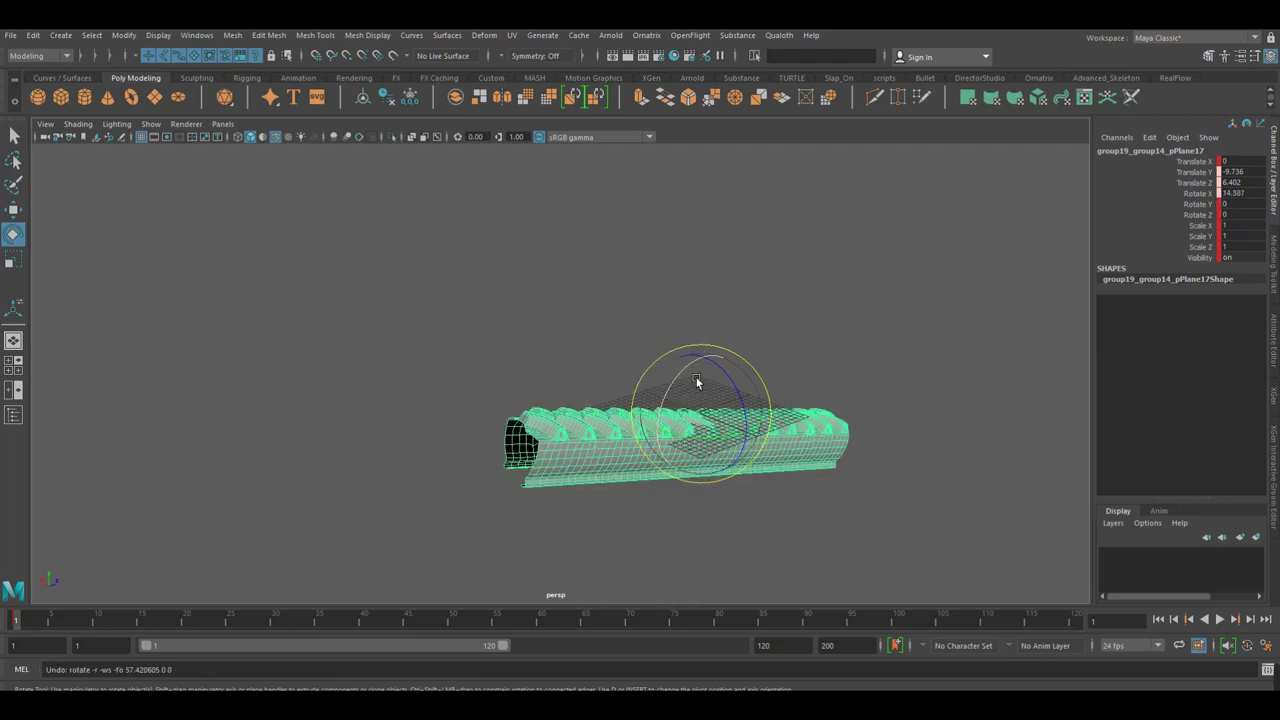
key(ctrl+z)
key(ctrl+z)
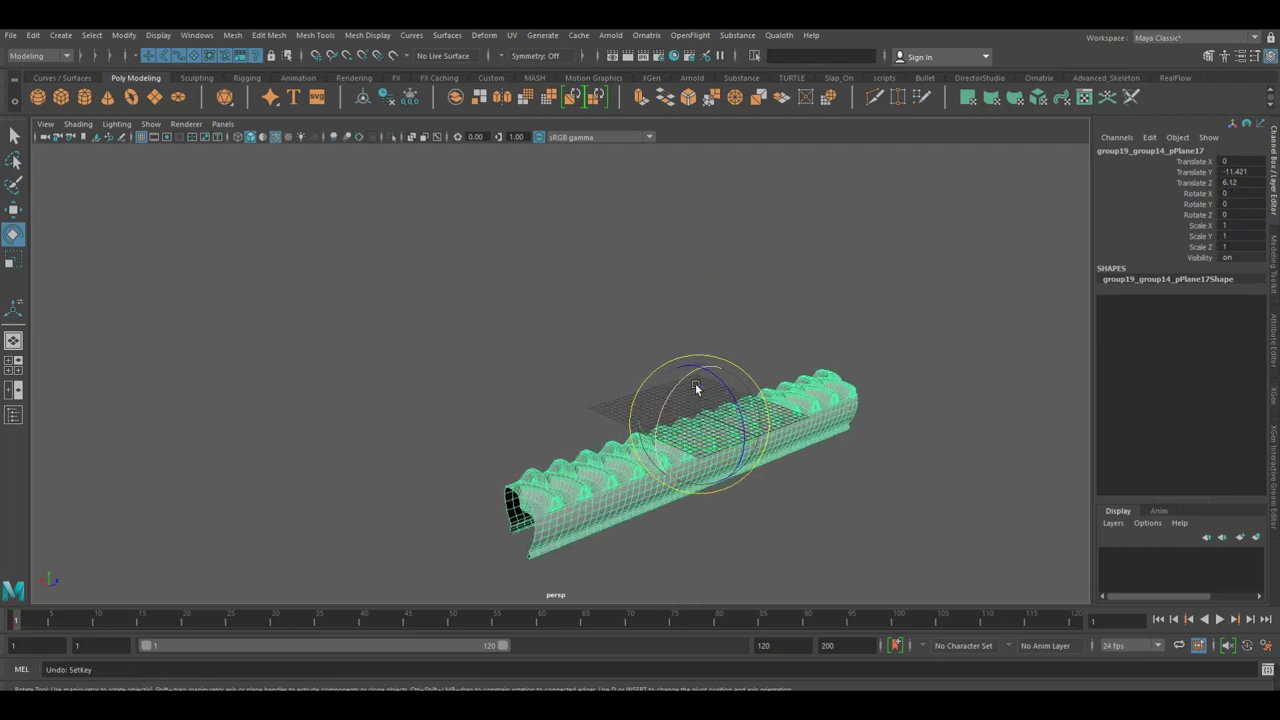
key(ctrl+z)
key(ctrl+z)
Set the strip's Rotate X to 180 so the treads face downward.
click(658, 413)
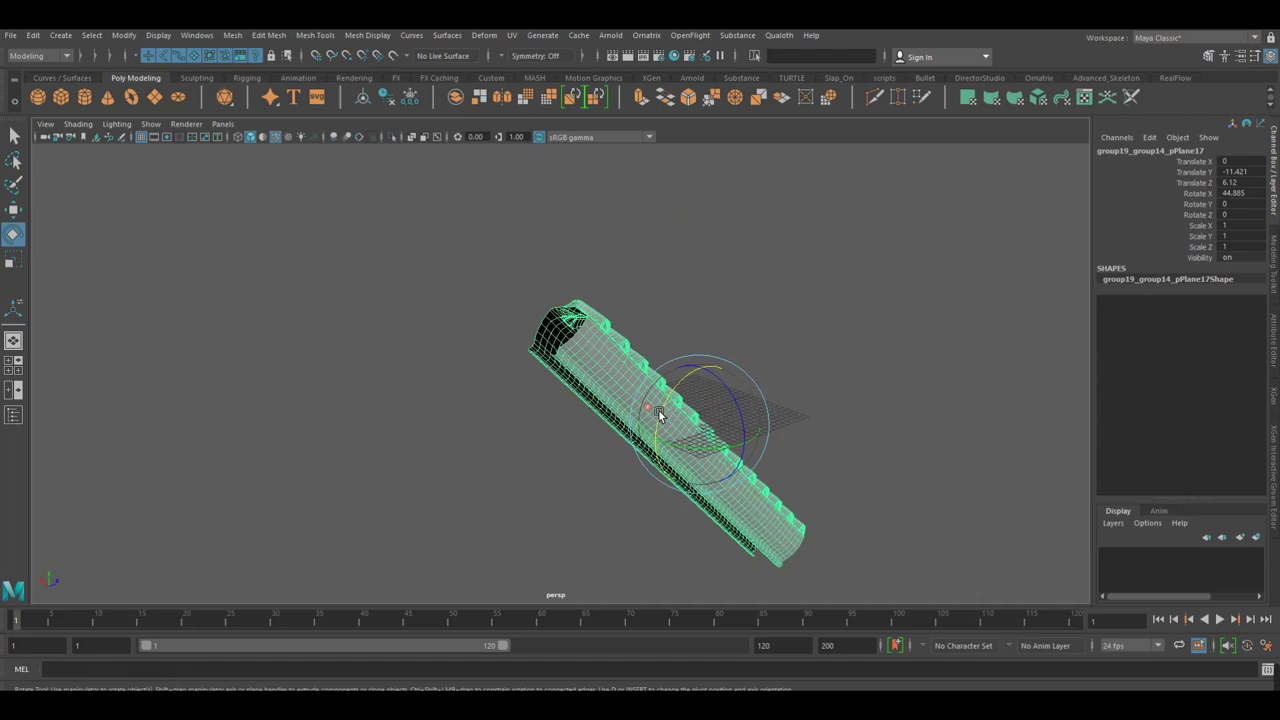
double_click(1238, 194)
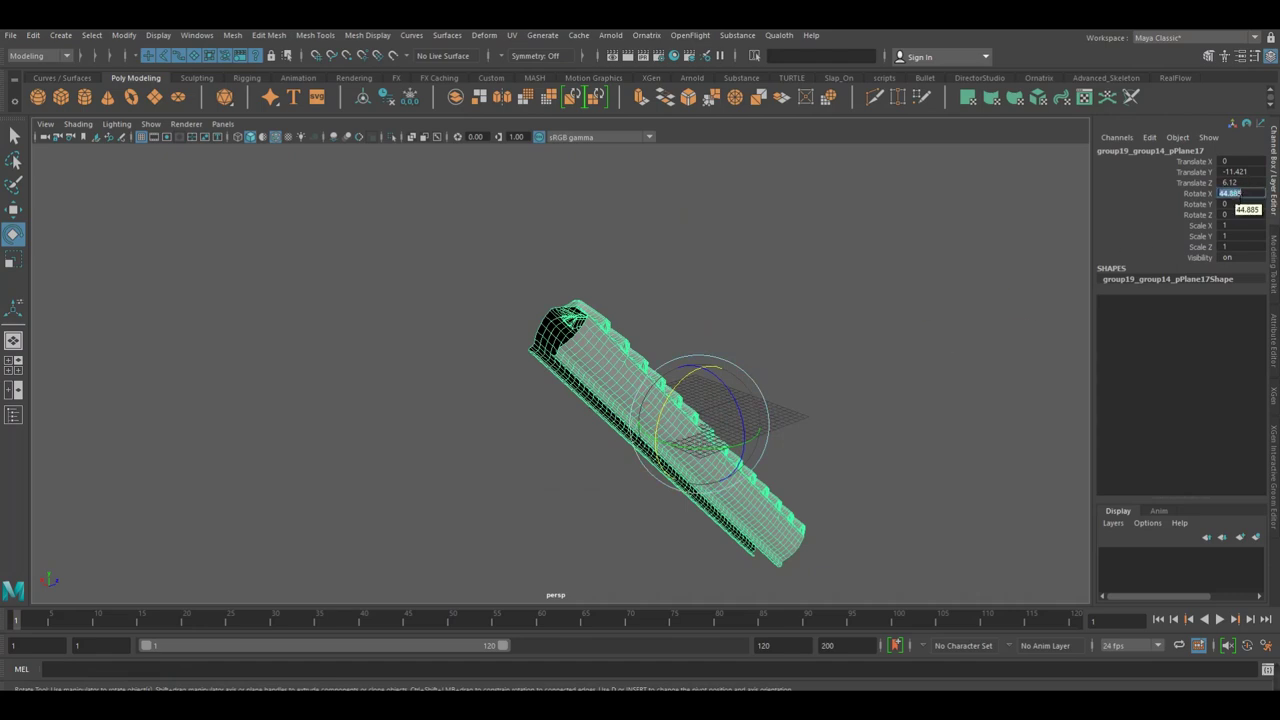
text(180)
key(Return)
alt+drag(600, 370, 758, 366)
key(space)
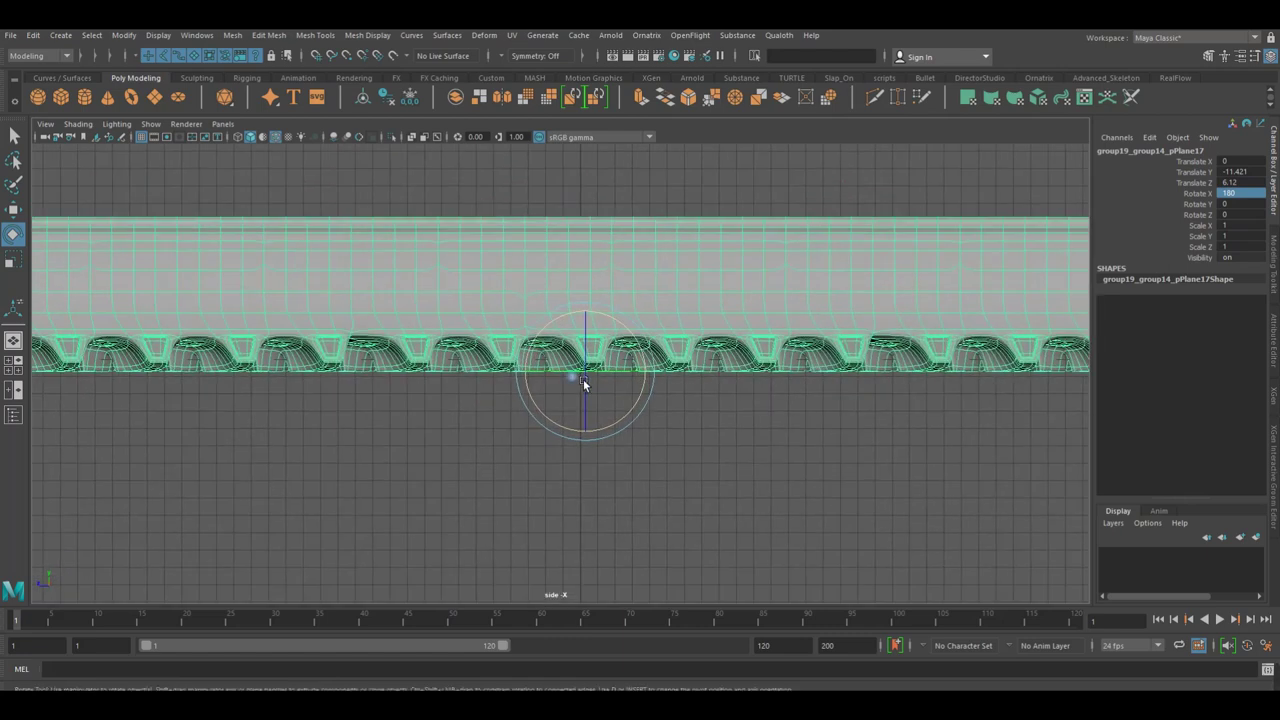
scroll(585, 385, down, 2)
scroll(517, 394, down, 2)
scroll(706, 394, down, 1)
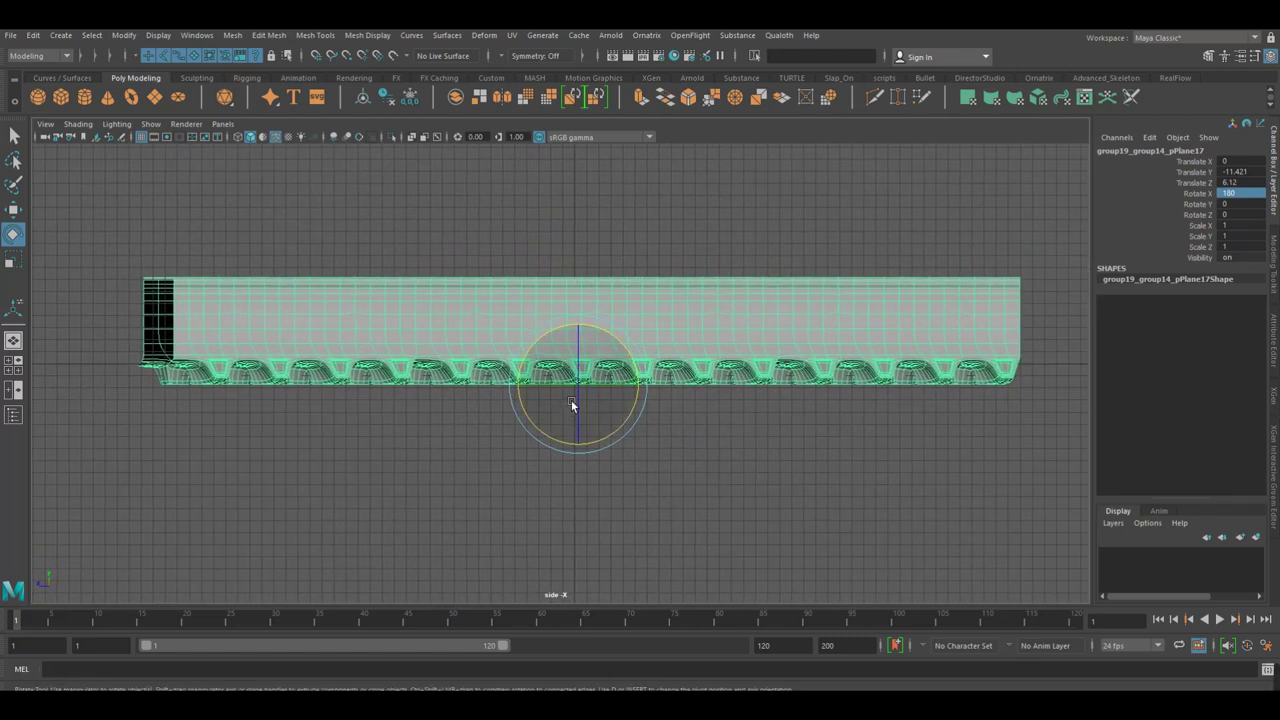
click(608, 396)
key(space)
mouse_move(616, 370)
mouse_down()
mouse_move(508, 385)
mouse_move(622, 416)
mouse_move(519, 434)
mouse_move(756, 423)
mouse_move(709, 426)
mouse_move(704, 412)
mouse_move(784, 437)
mouse_up()
Add a Nonlinear Bend deformer to the flipped tread strip.
click(562, 378)
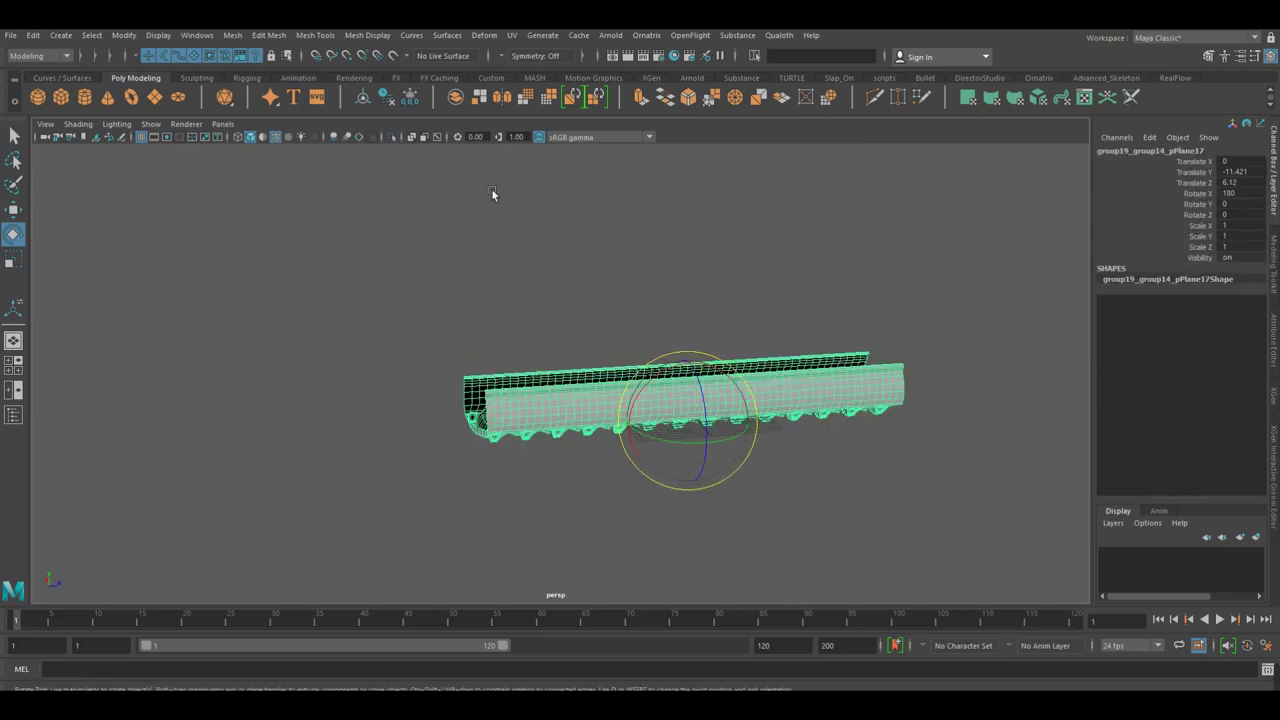
key(r)
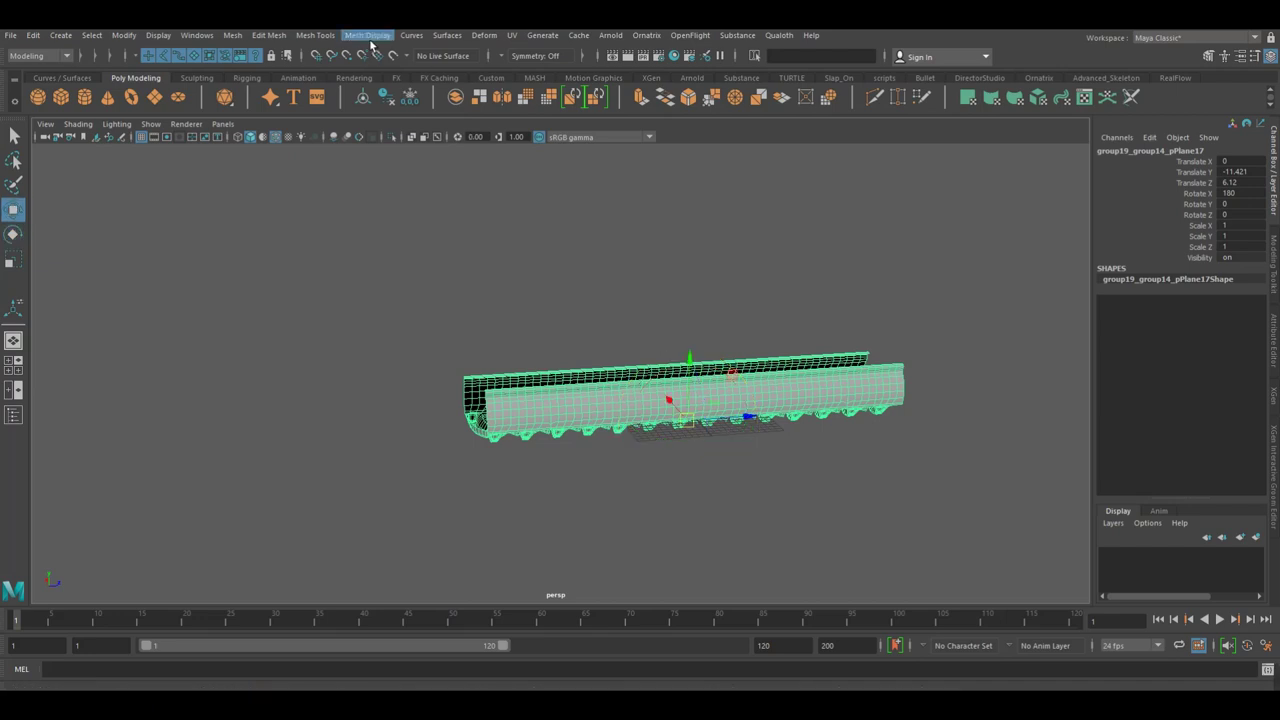
click(485, 36)
mouse_move(509, 249)
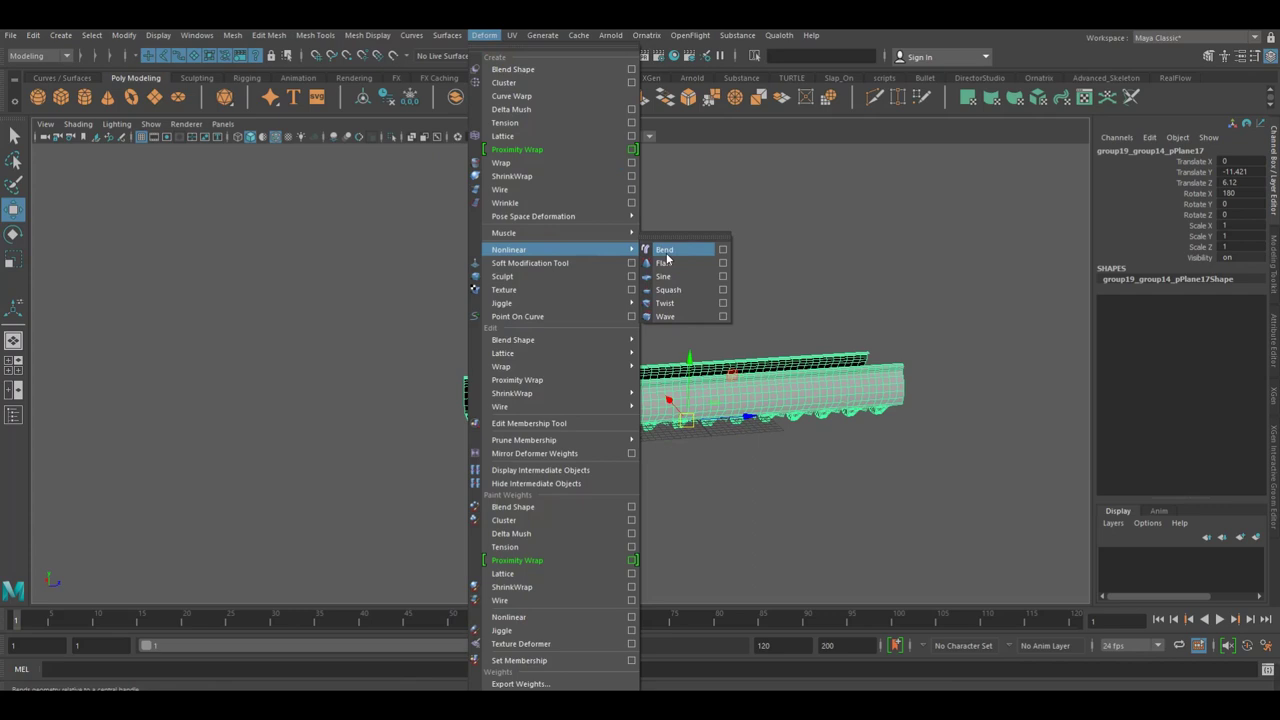
click(666, 251)
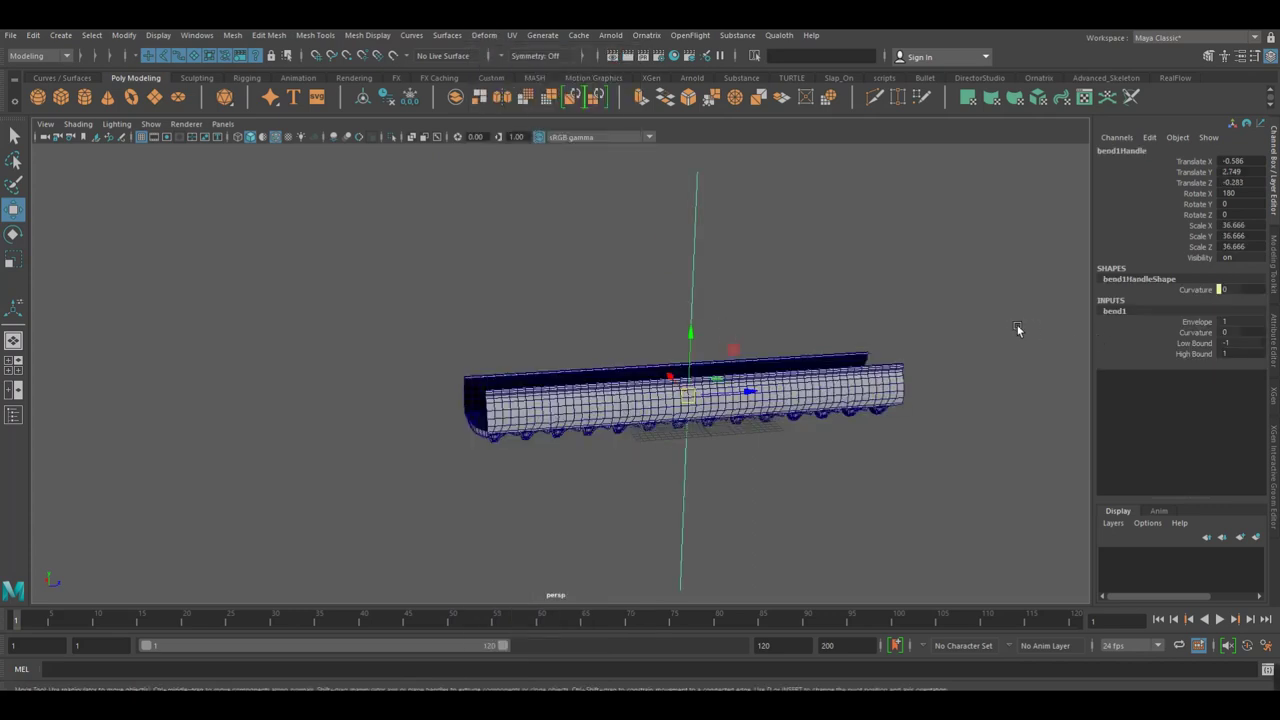
Set bend1Handle Rotate X to 90 and bend Curvature to 180.
key(e)
drag(680, 362, 724, 356)
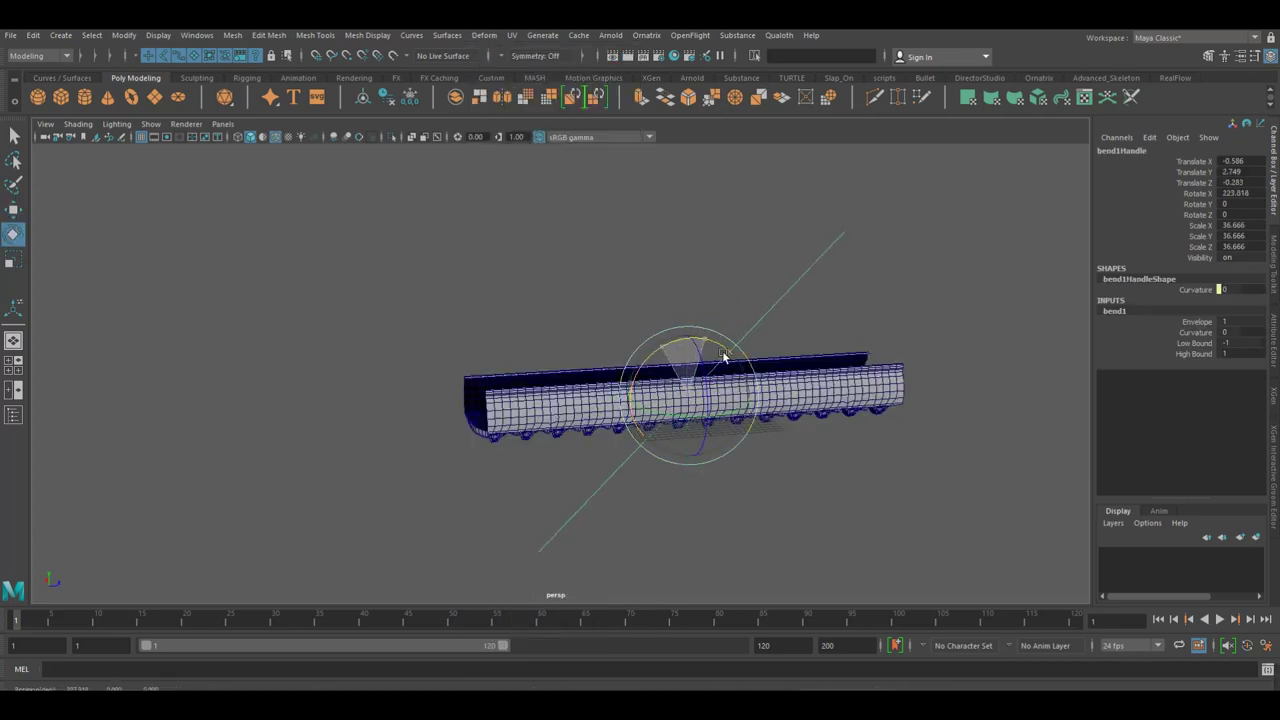
click(1234, 193)
text(90)
key(Return)
mouse_move(700, 390)
alt+mouse_down()
mouse_move(781, 380)
mouse_move(886, 398)
mouse_move(1160, 354)
alt+mouse_up()
key(w)
double_click(1240, 334)
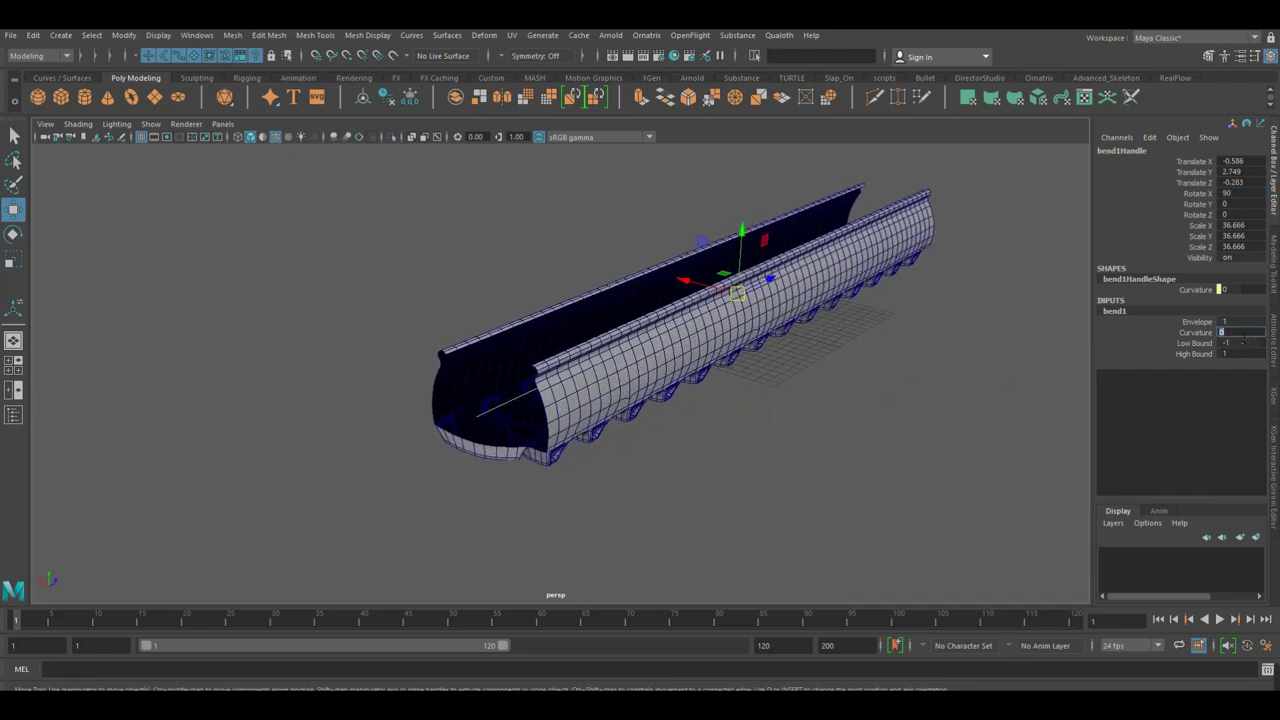
text(180)
key(Return)
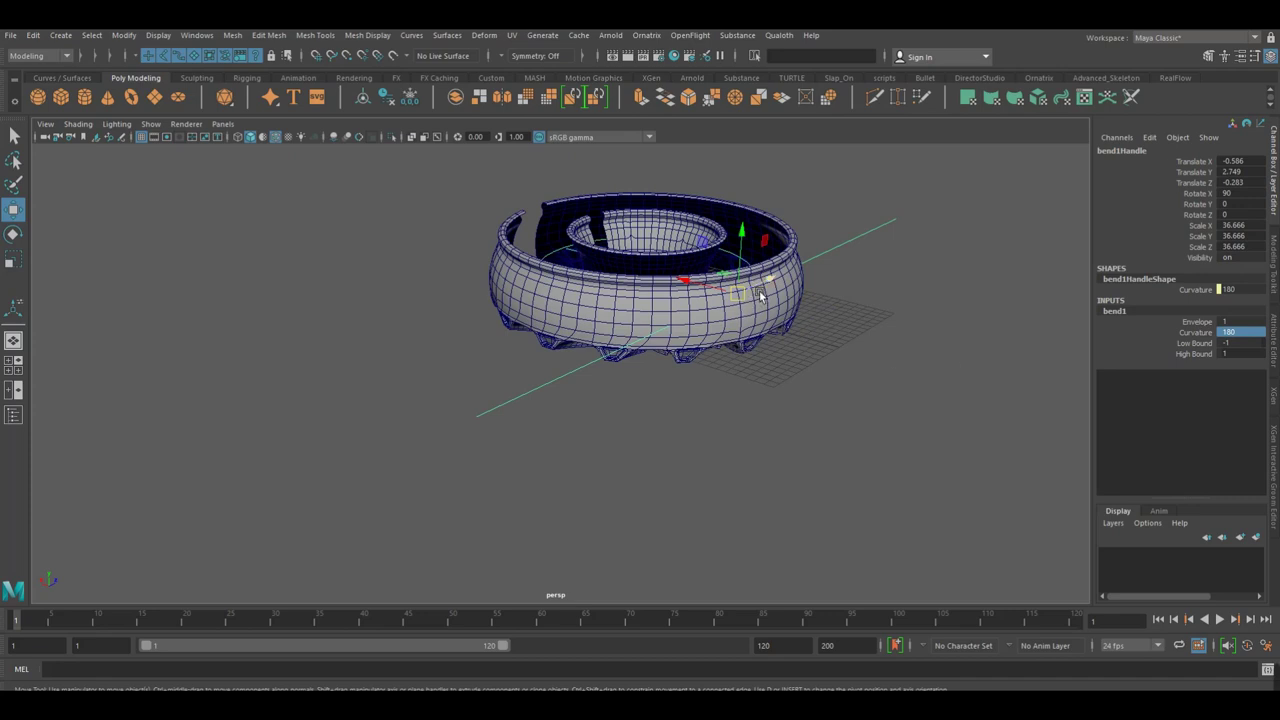
Set bend1Handle Rotate Z to 90 to stand the tire upright.
key(e)
drag(778, 262, 1020, 294)
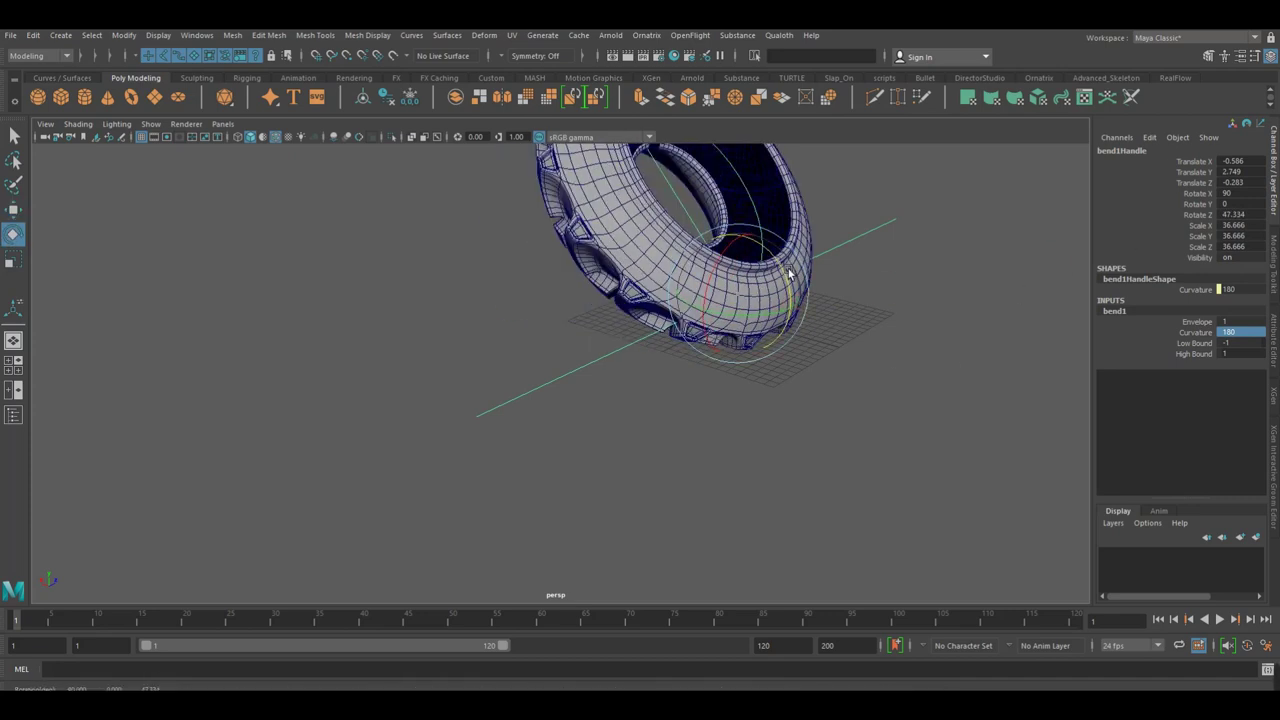
drag(800, 271, 791, 275)
click(1257, 216)
double_click(1256, 217)
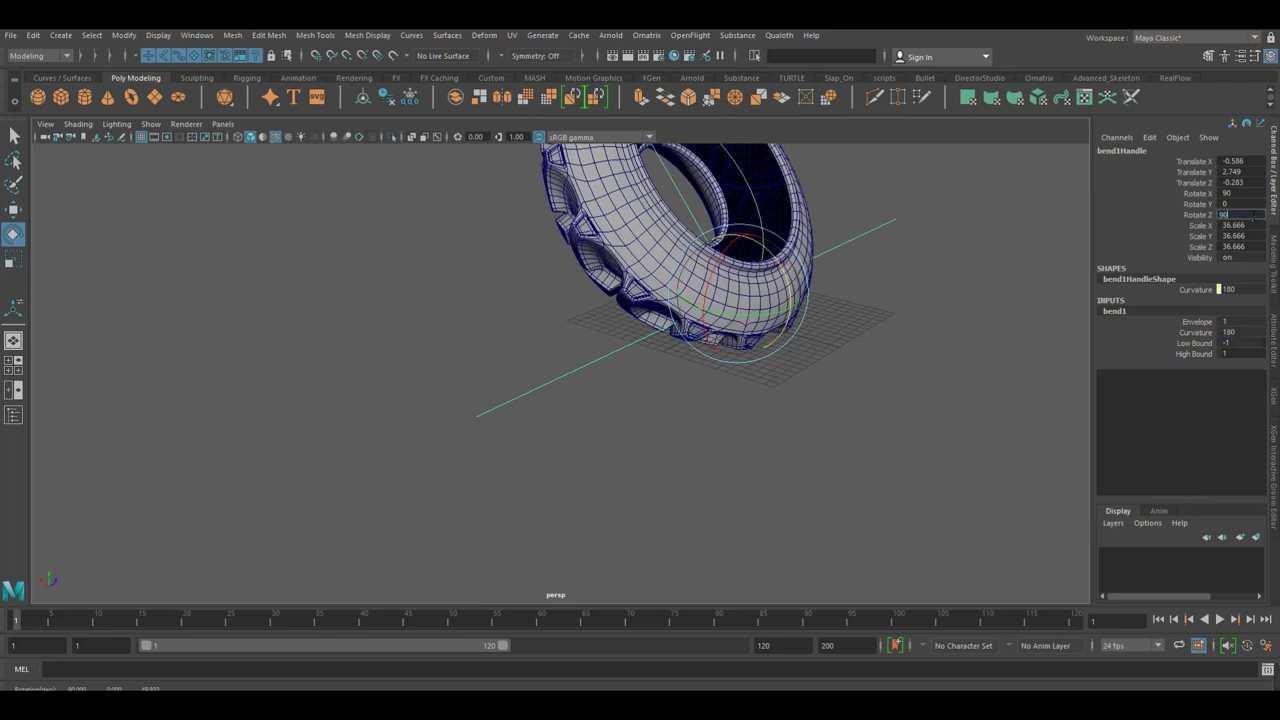
key(Return)
mouse_move(882, 330)
alt+mouse_down()
mouse_move(877, 347)
mouse_move(583, 370)
mouse_move(791, 371)
mouse_move(758, 487)
mouse_move(806, 462)
mouse_move(894, 451)
mouse_move(540, 460)
mouse_move(686, 457)
mouse_move(646, 457)
mouse_move(776, 487)
mouse_move(800, 478)
alt+mouse_up()
Test Low Bound values -4, 0 and -1, and High Bound 0.
double_click(1228, 342)
text(-4)
key(Return)
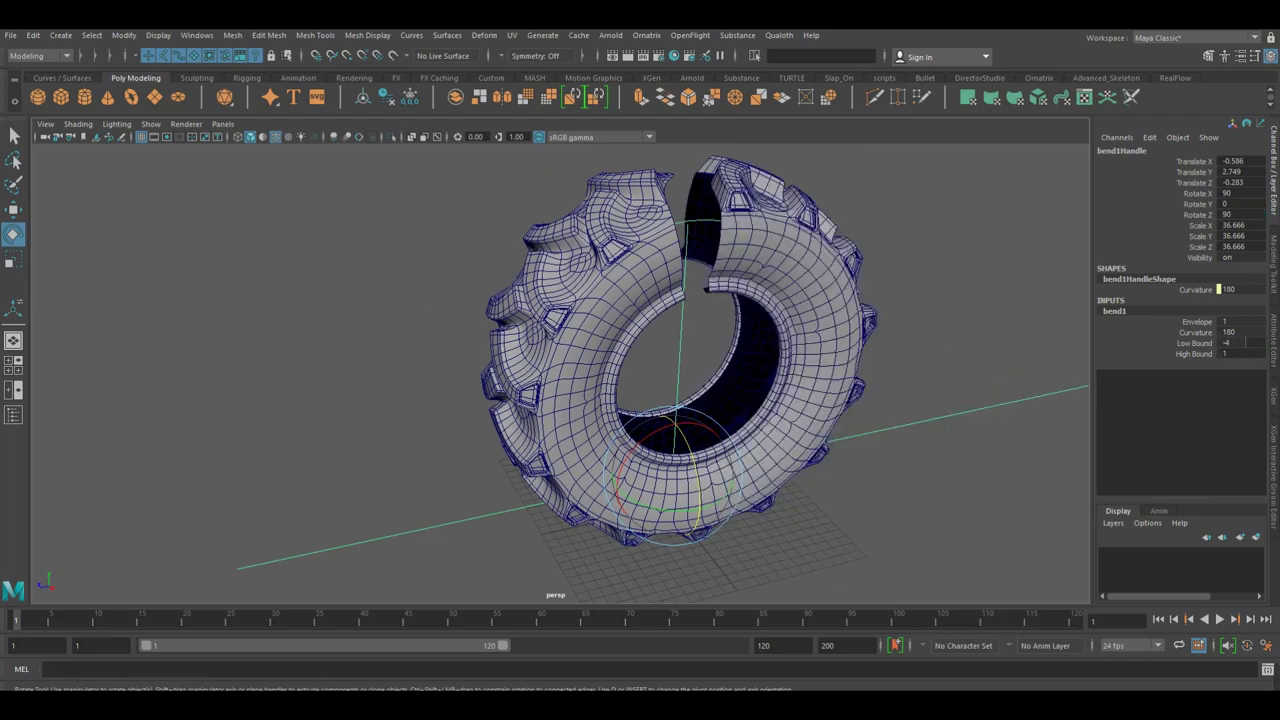
double_click(1255, 345)
text(0)
key(Return)
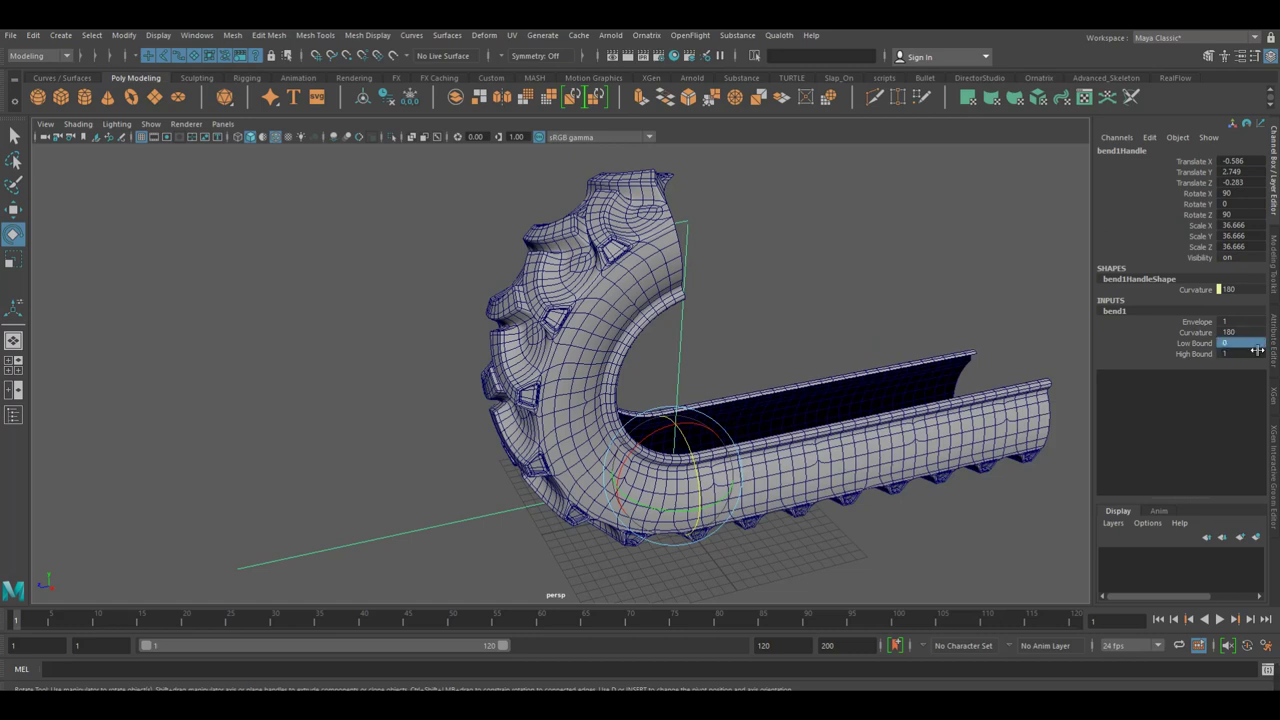
double_click(1257, 348)
text(-1)
key(Return)
double_click(1245, 355)
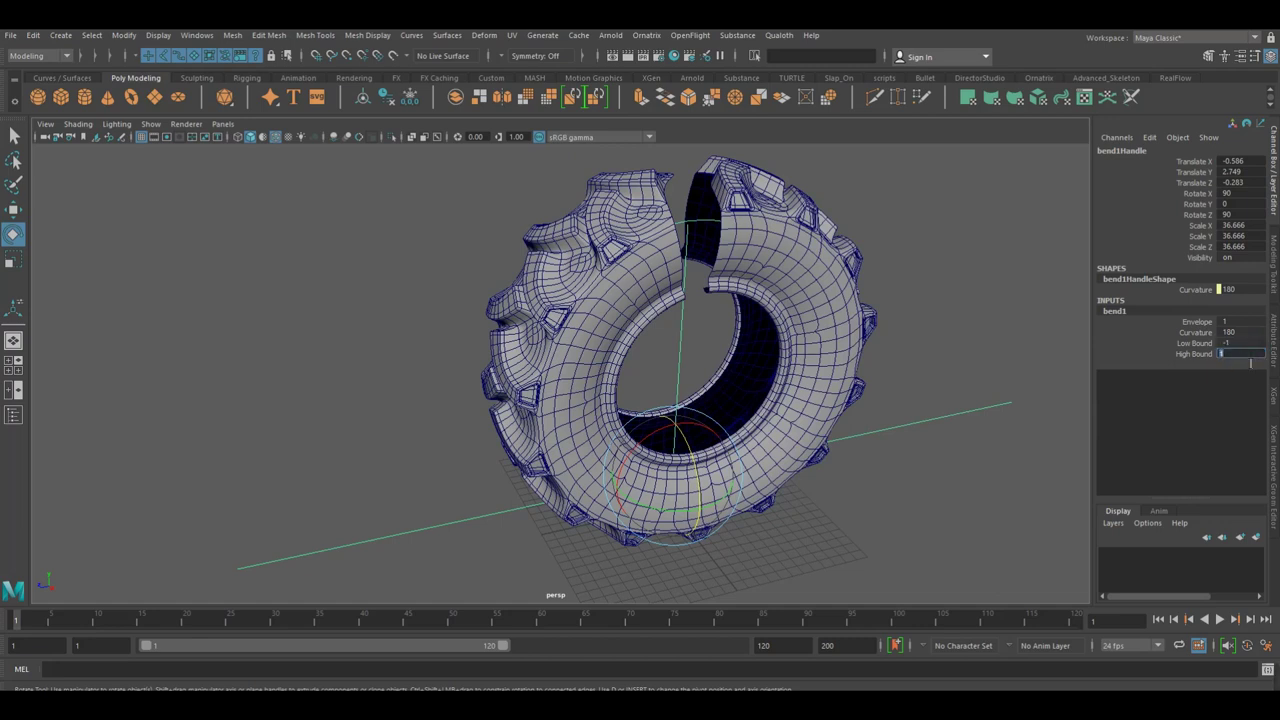
key(Return)
double_click(1251, 363)
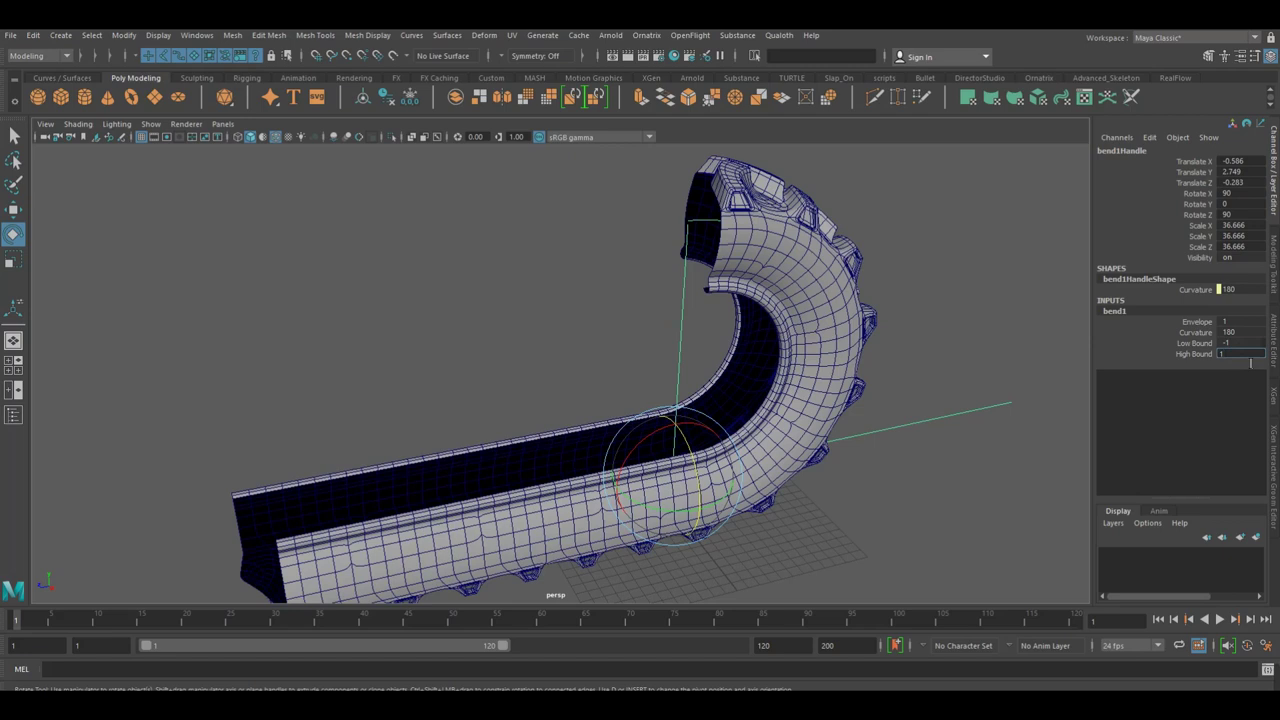
text(-1)
key(Return)
Set High Bound to 1 and try a Low Bound of -2.
double_click(1251, 363)
key(Return)
double_click(1242, 361)
text(1)
key(Return)
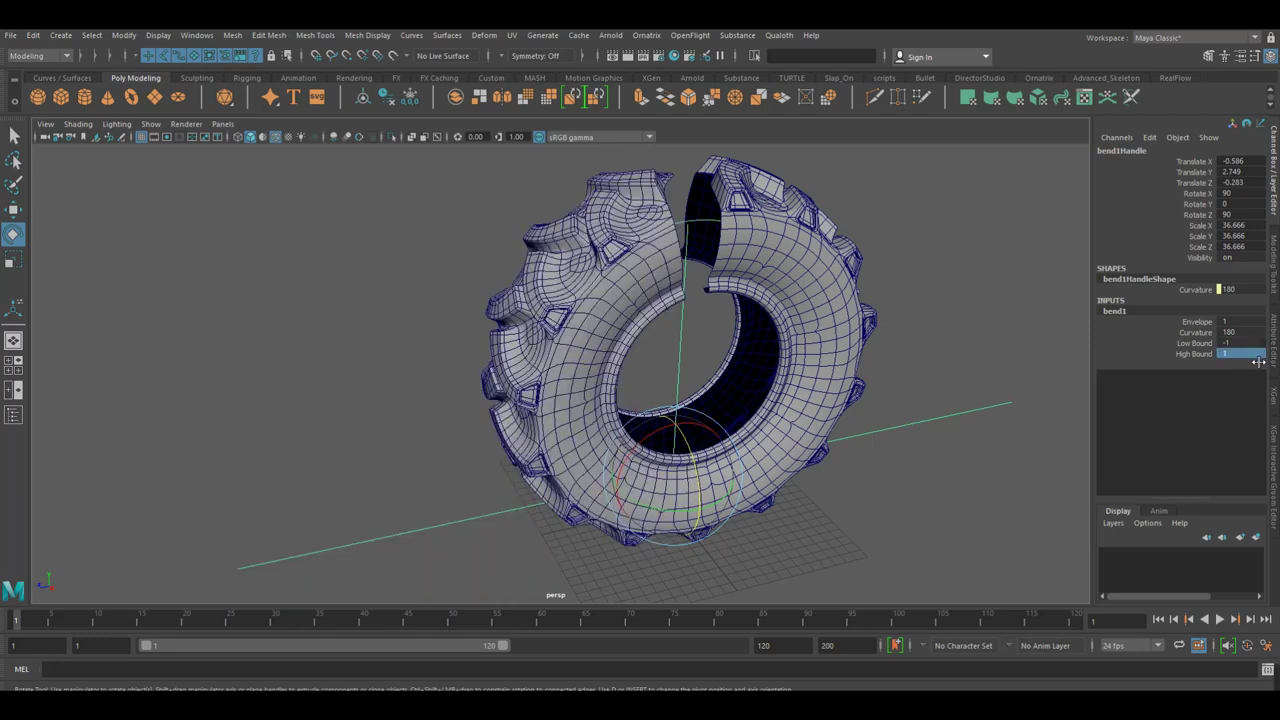
double_click(1240, 343)
text(-2)
key(Return)
double_click(1241, 355)
double_click(1245, 322)
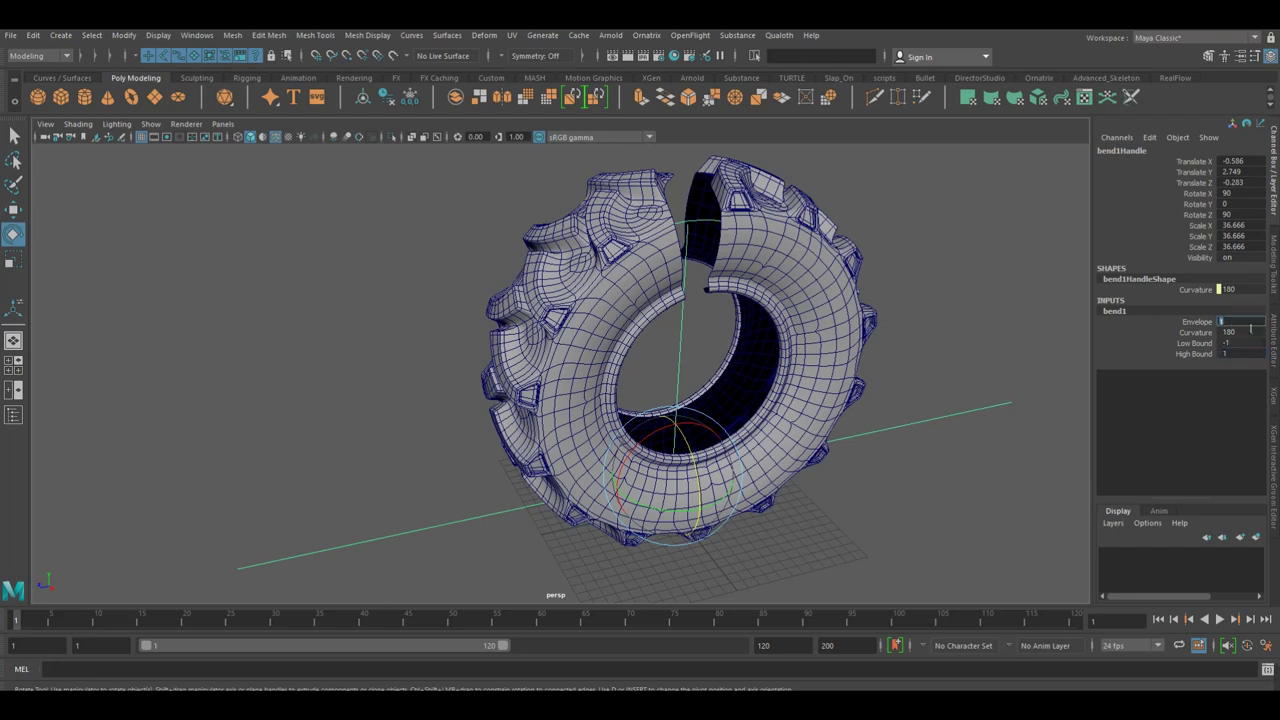
text(0)
key(Return)
double_click(1250, 328)
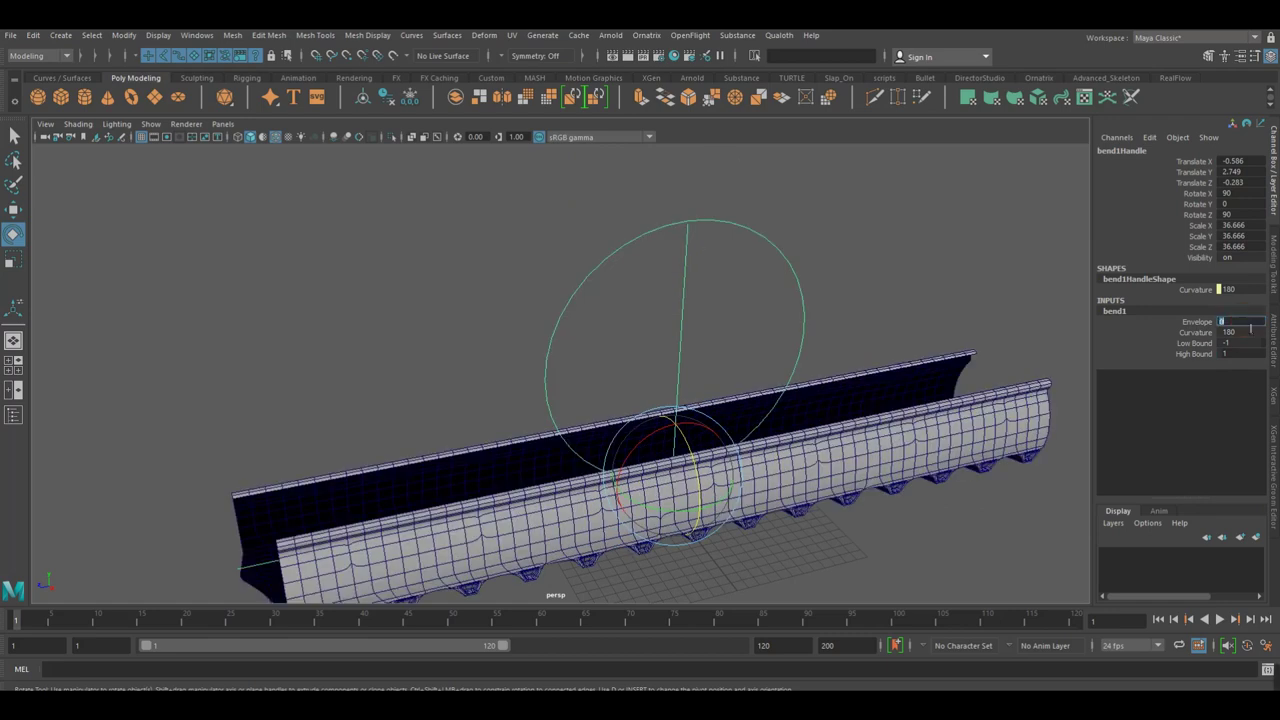
text(1)
key(Return)
double_click(1251, 330)
text(1)
key(Return)
mouse_move(923, 366)
alt+mouse_down()
mouse_move(879, 403)
mouse_move(948, 421)
mouse_move(884, 426)
alt+mouse_up()
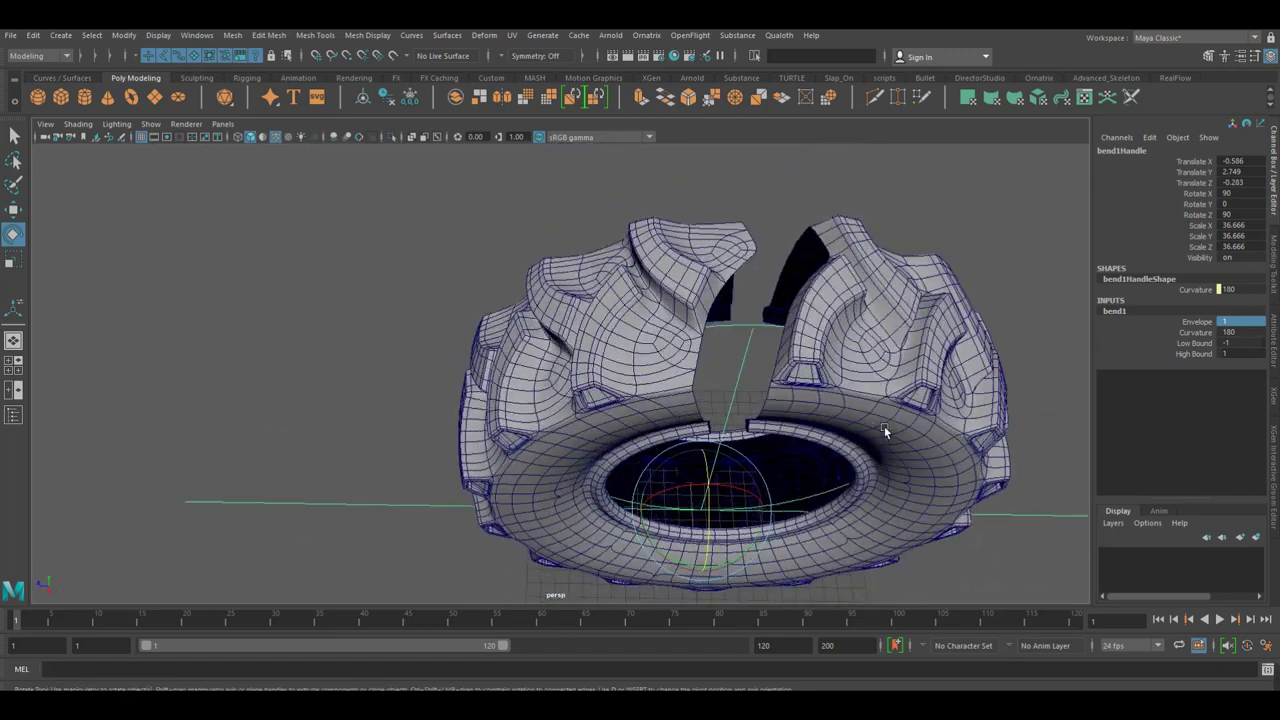
double_click(1251, 343)
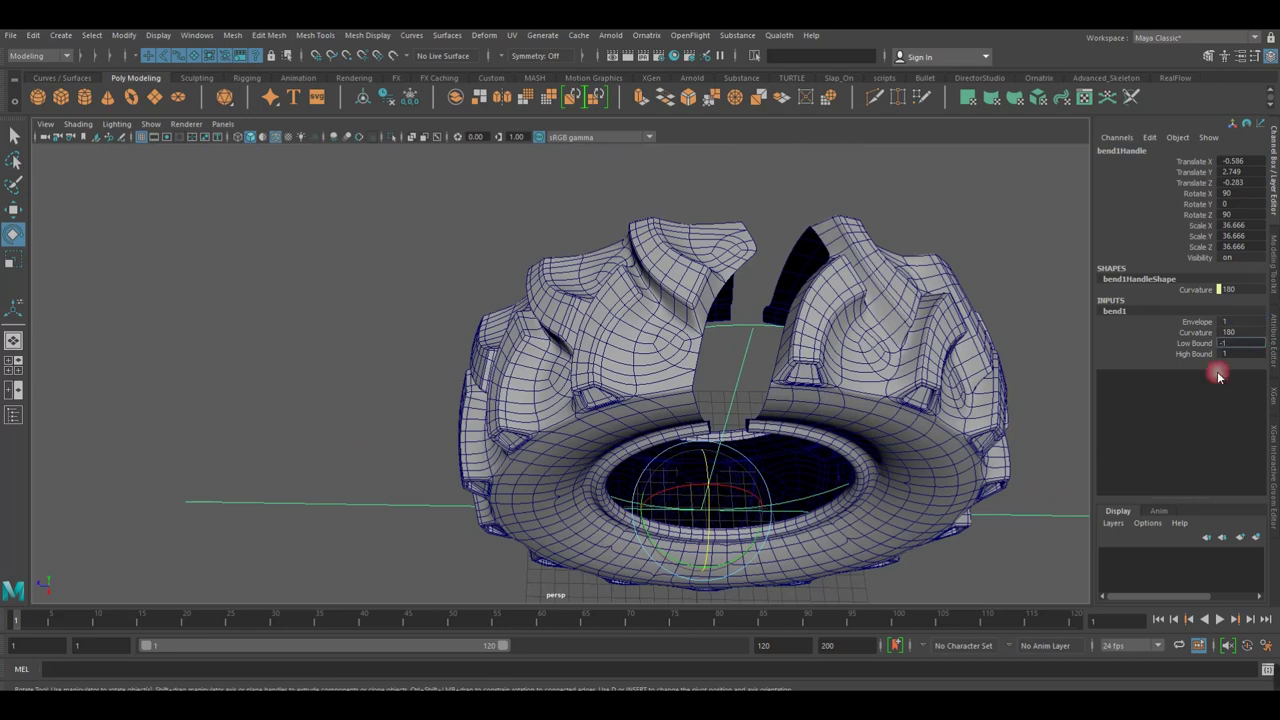
click(1183, 343)
click(1214, 379)
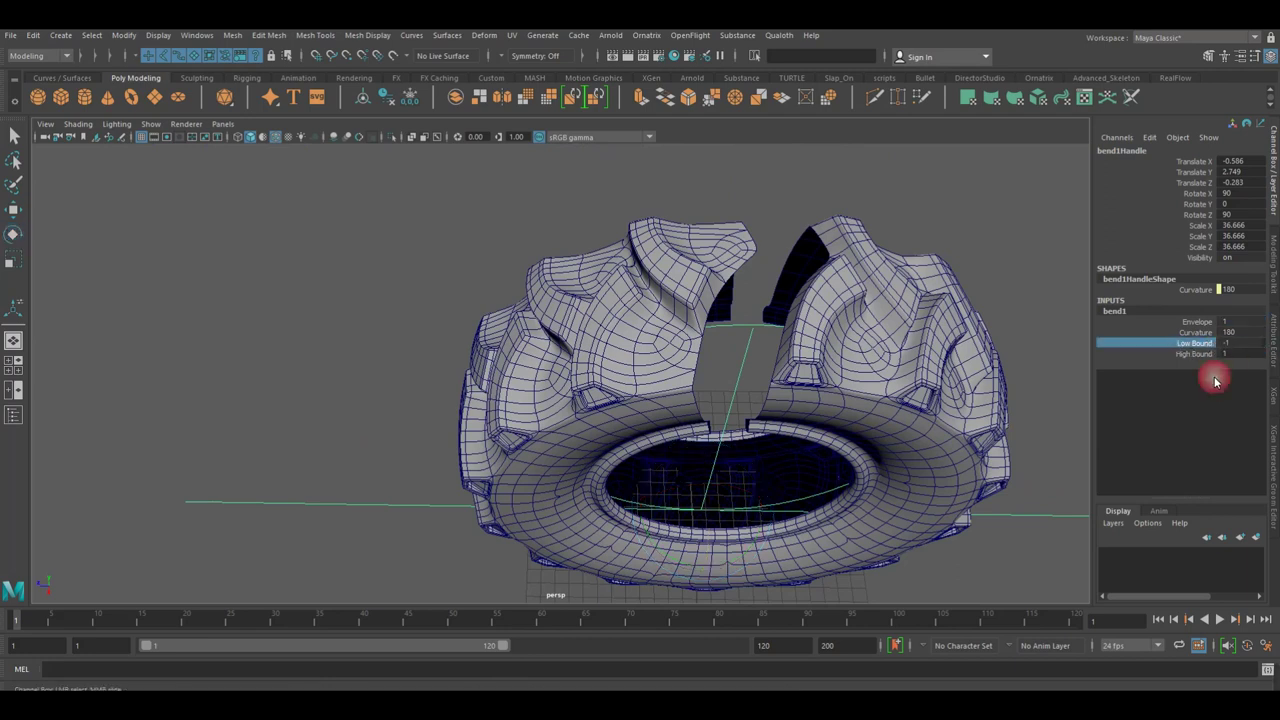
double_click(1229, 343)
text(0)
key(Return)
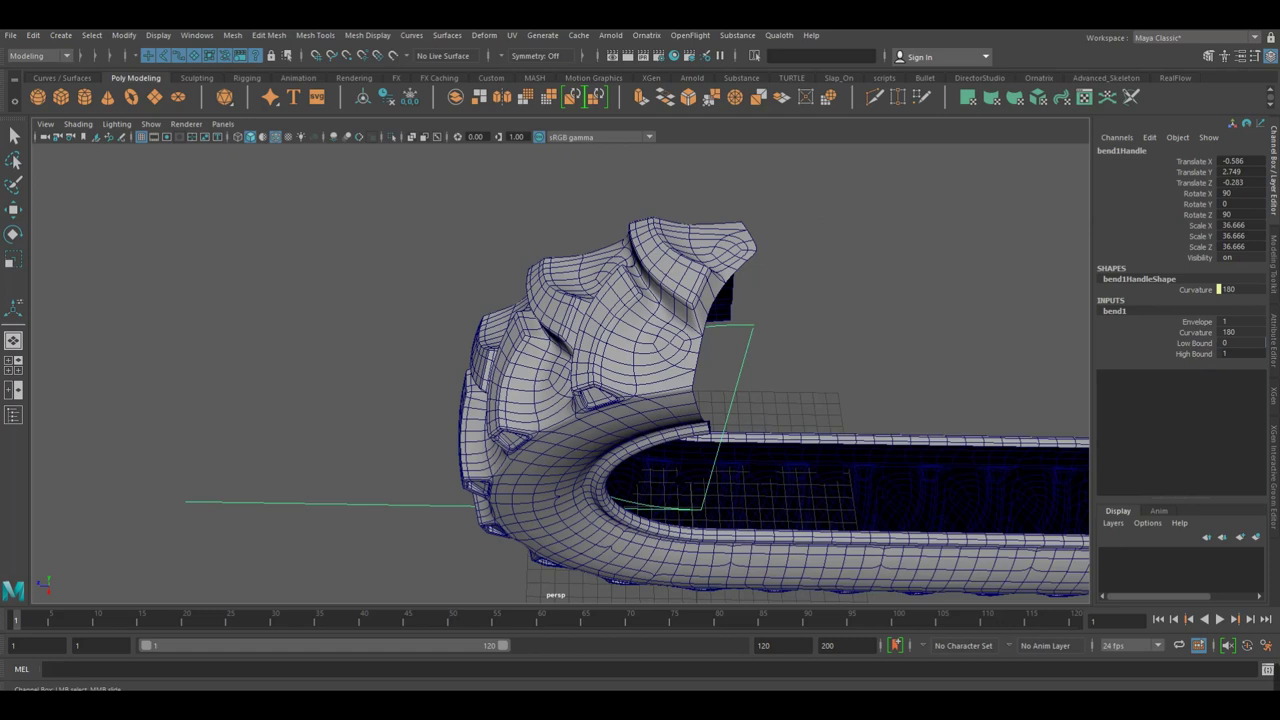
text(-8)
key(Return)
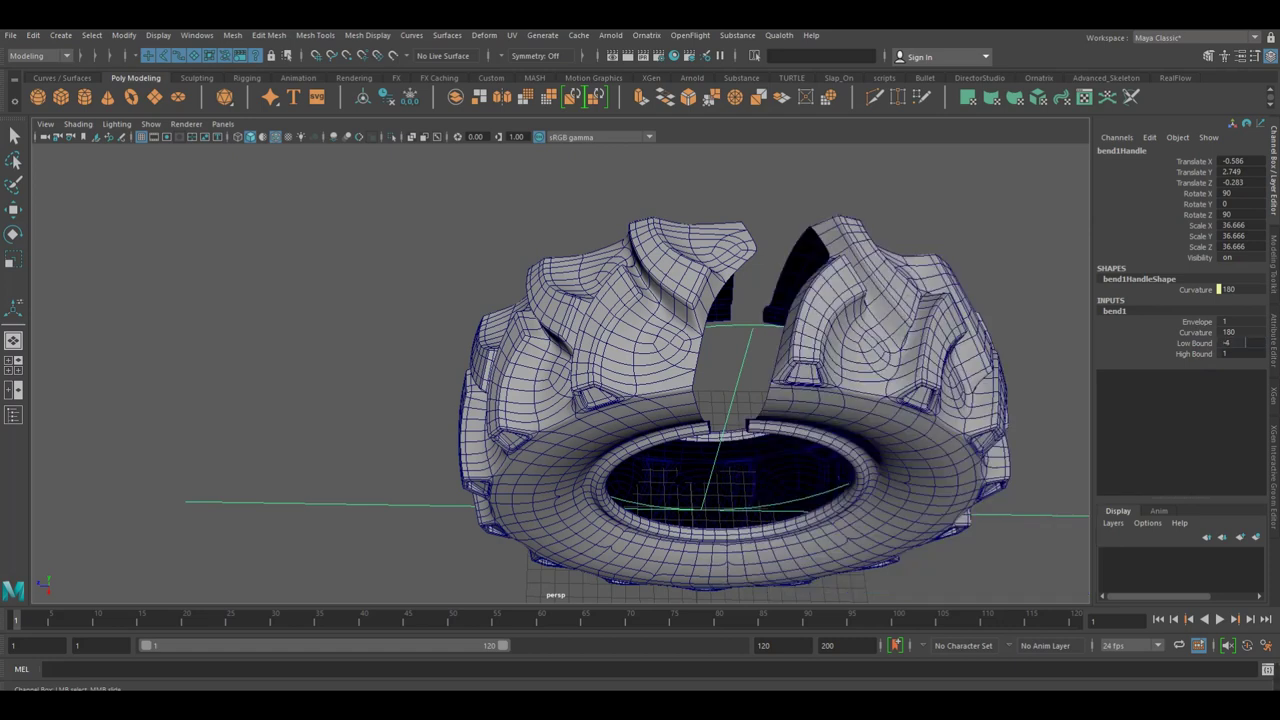
double_click(1226, 355)
click(1150, 360)
mouse_move(906, 397)
alt+mouse_down()
mouse_move(694, 371)
mouse_move(766, 371)
mouse_move(717, 351)
mouse_move(776, 357)
mouse_move(691, 366)
alt+mouse_up()
scroll(776, 357, down, 3)
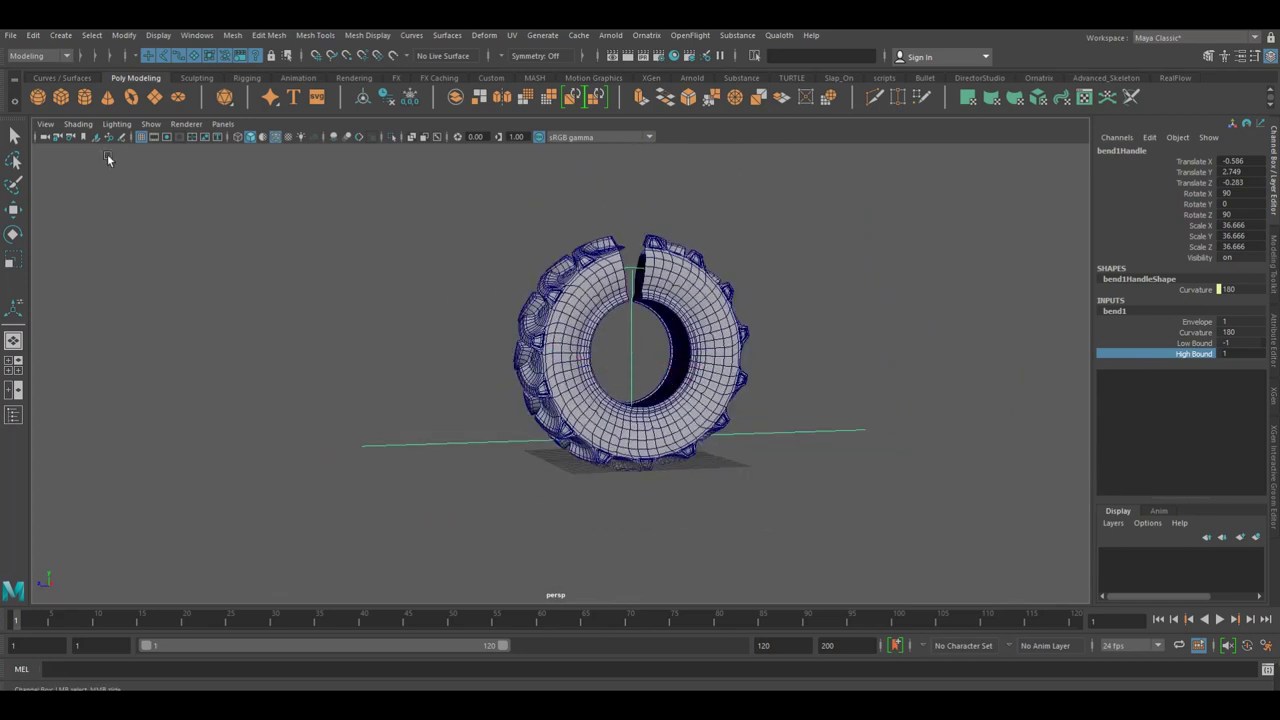
Select the tire mesh group19_group14_pPlane17 in the Outliner and centre its pivot.
click(124, 36)
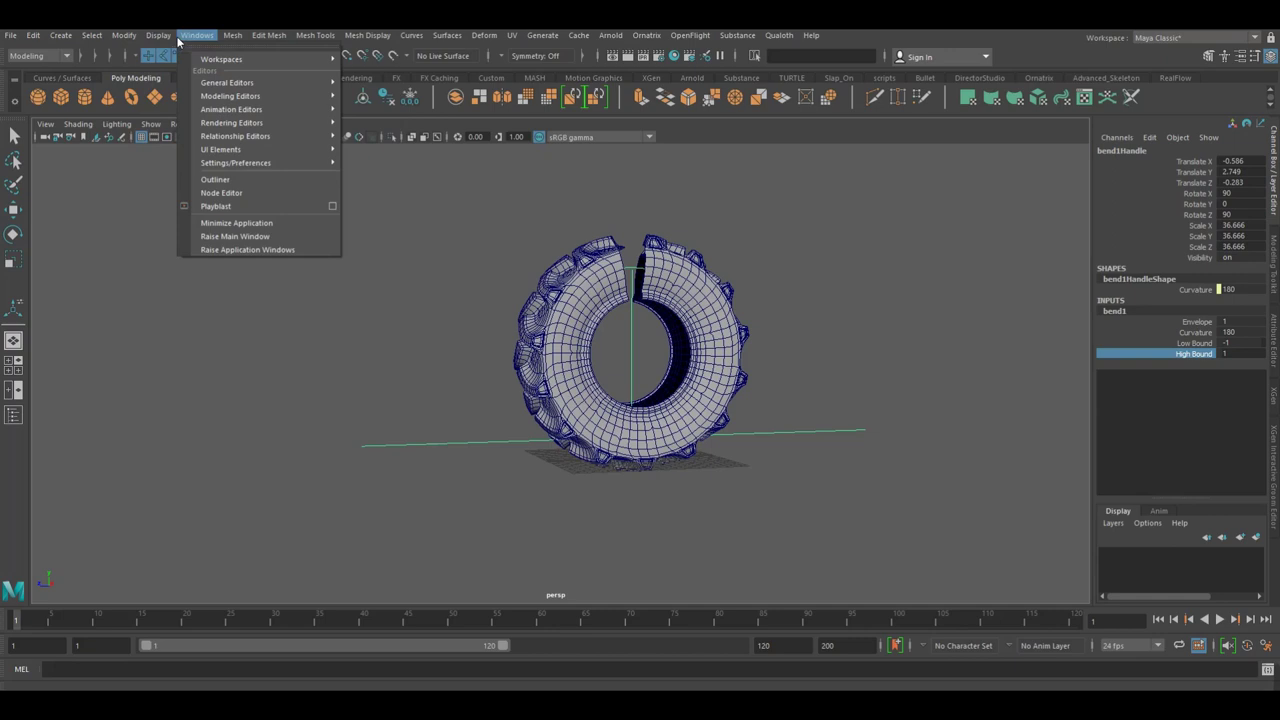
click(220, 180)
click(315, 257)
key(e)
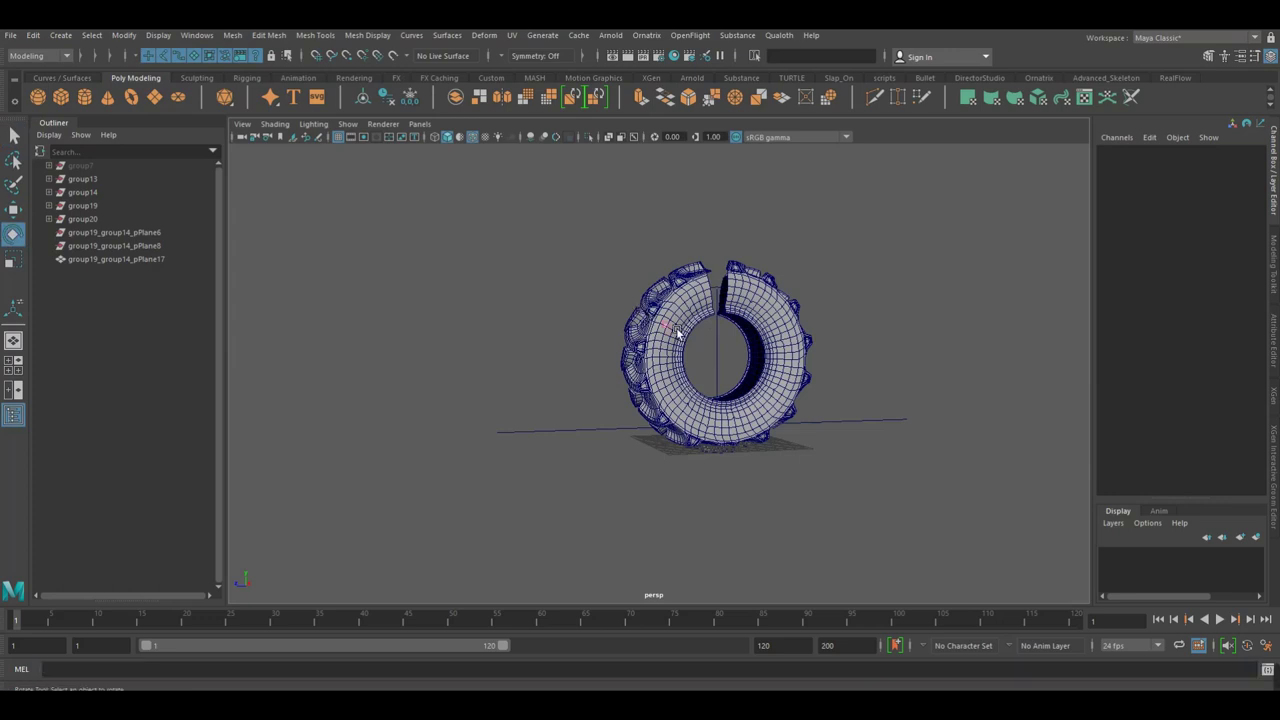
click(678, 330)
mouse_move(683, 336)
alt+mouse_down()
mouse_move(616, 343)
mouse_move(612, 360)
alt+mouse_up()
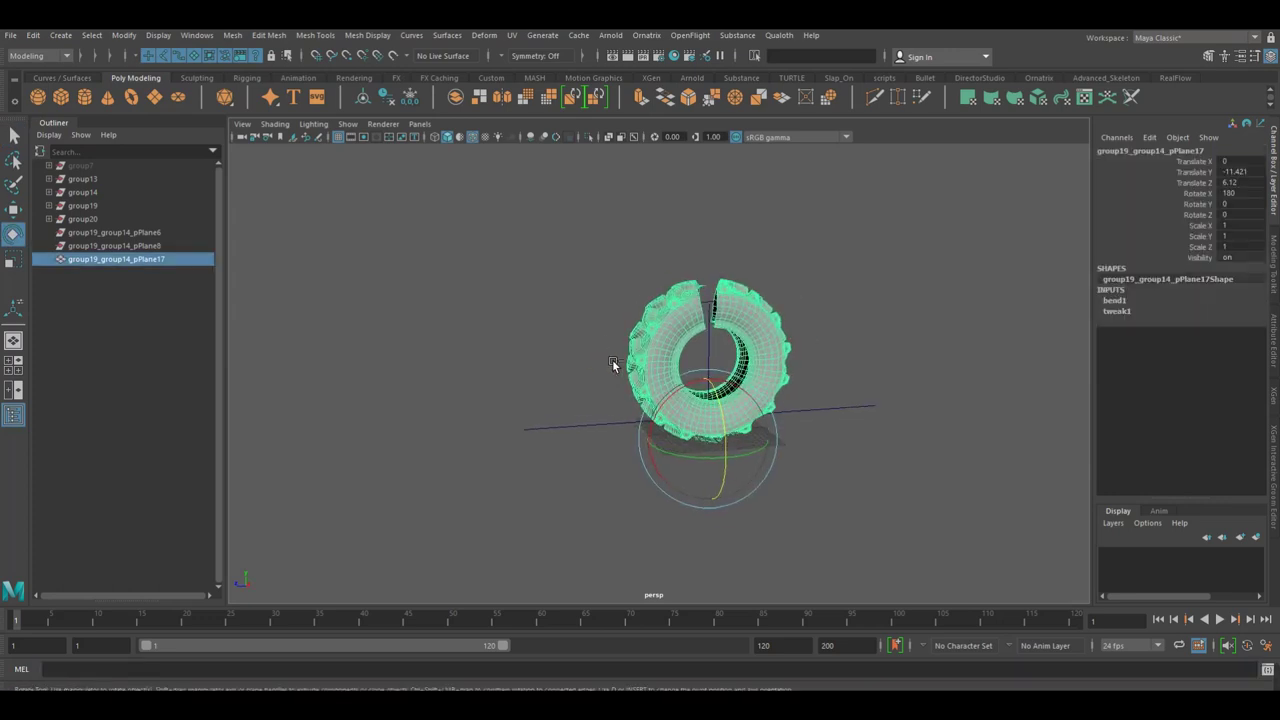
key(ctrl+g)
key(ctrl+z)
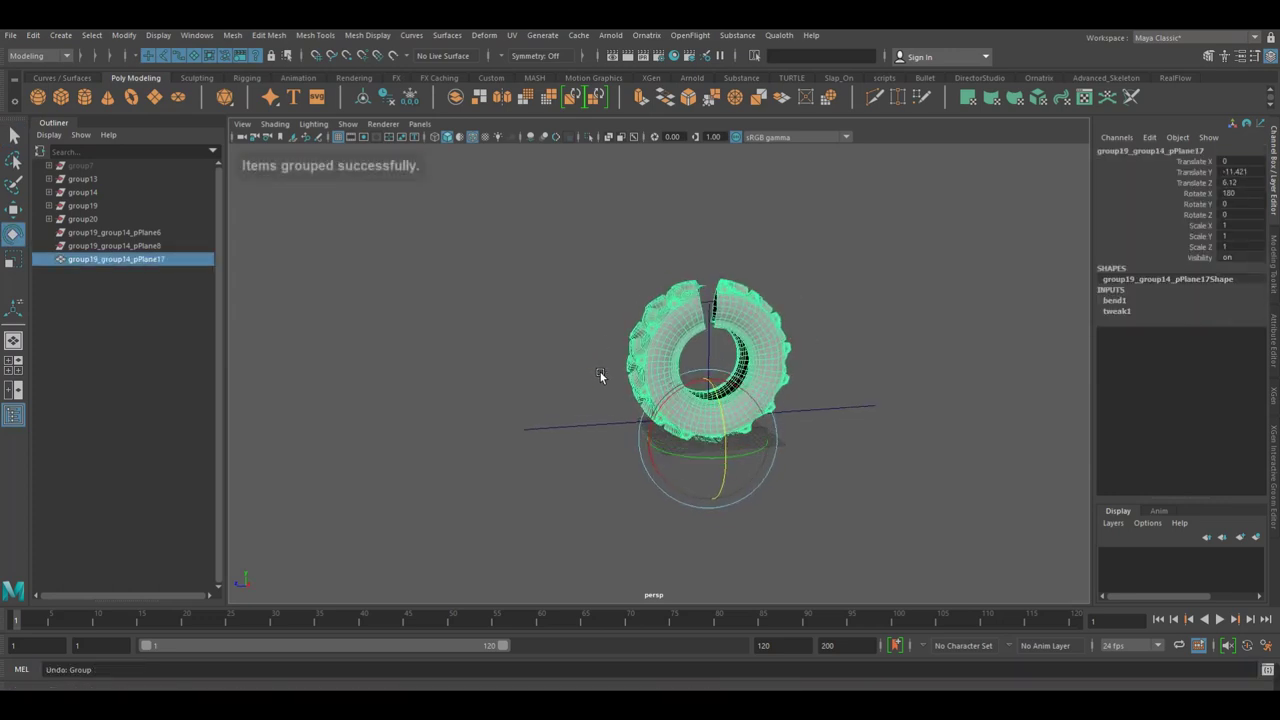
mouse_move(645, 375)
alt+mouse_down()
mouse_move(578, 371)
mouse_move(457, 400)
mouse_move(635, 388)
mouse_move(379, 245)
mouse_move(477, 208)
mouse_move(487, 217)
alt+mouse_up()
click(363, 96)
mouse_move(730, 274)
alt+mouse_down()
mouse_move(677, 280)
mouse_move(784, 298)
alt+mouse_up()
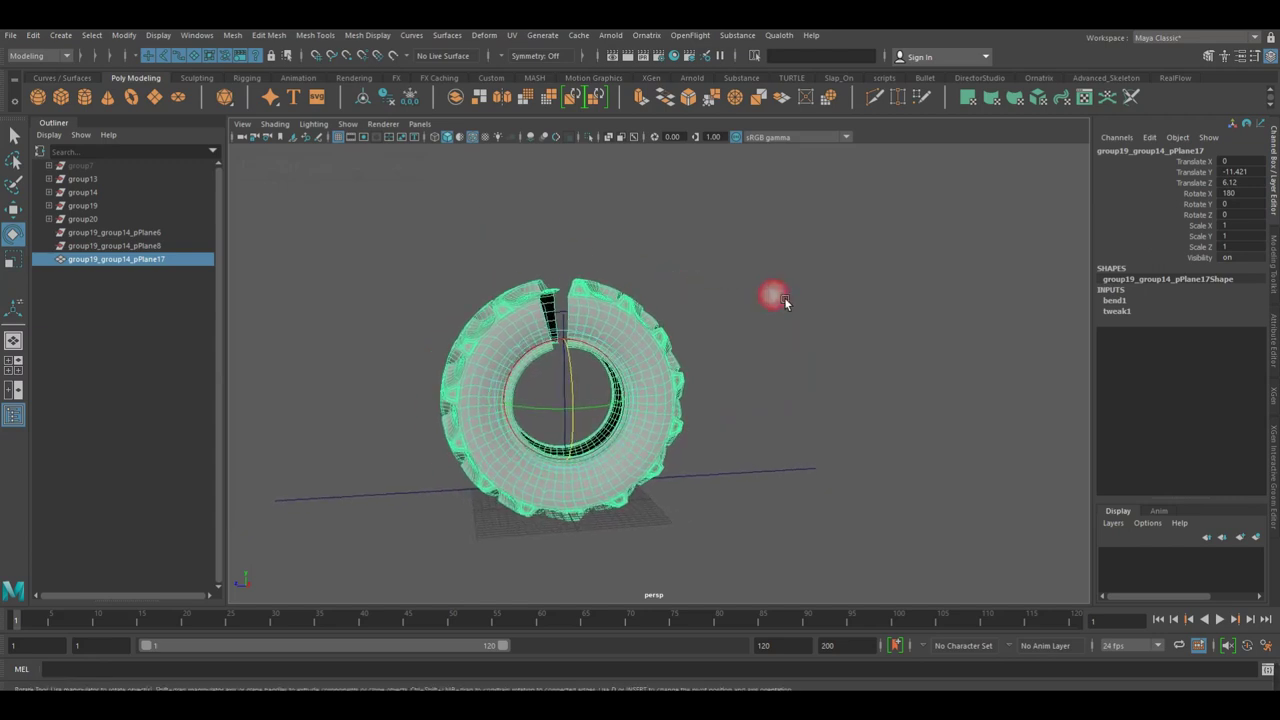
Try several bend1 Curvature values and set Low Bound to -1 for a full ring.
click(1114, 301)
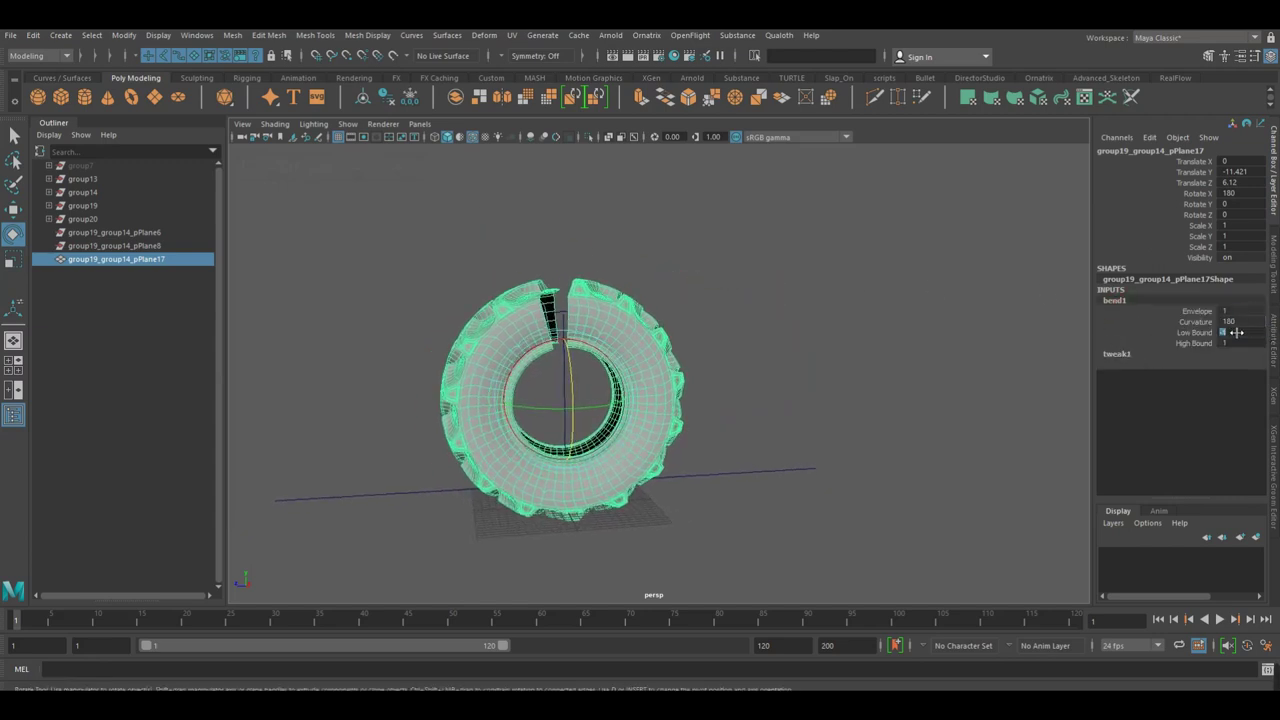
click(1195, 332)
click(1232, 332)
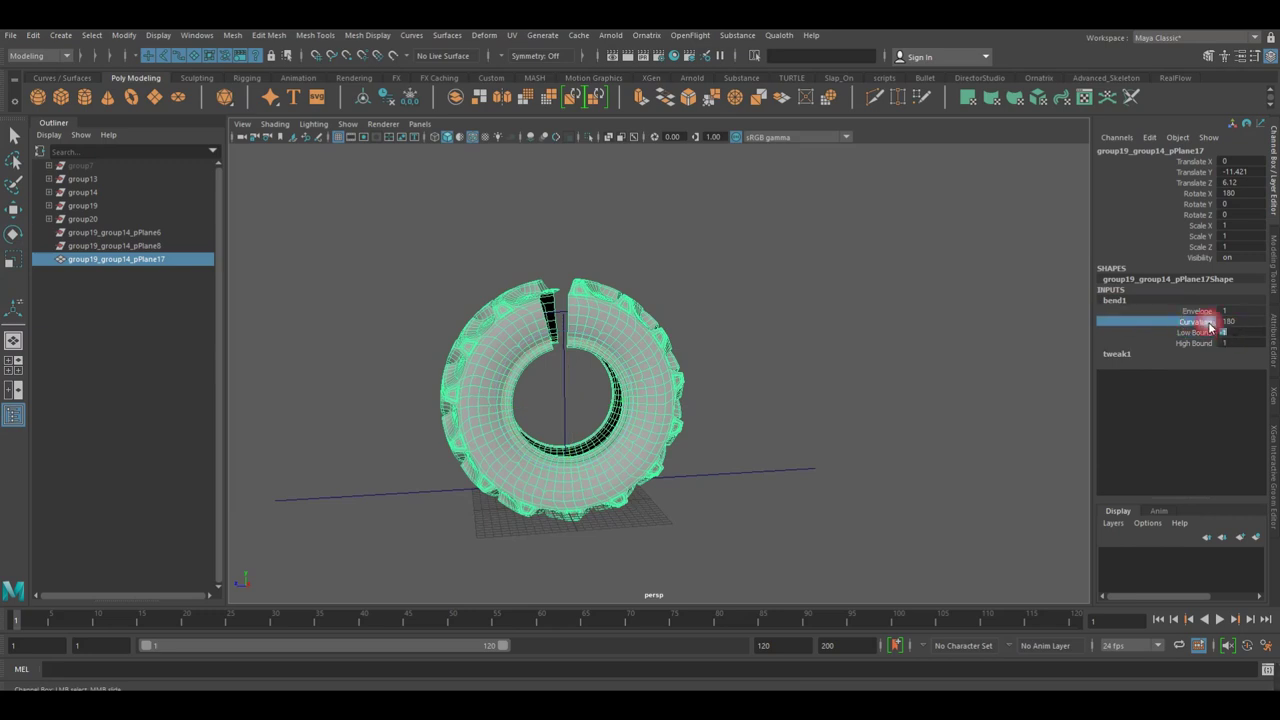
click(1232, 321)
text(2)
key(Return)
click(1238, 321)
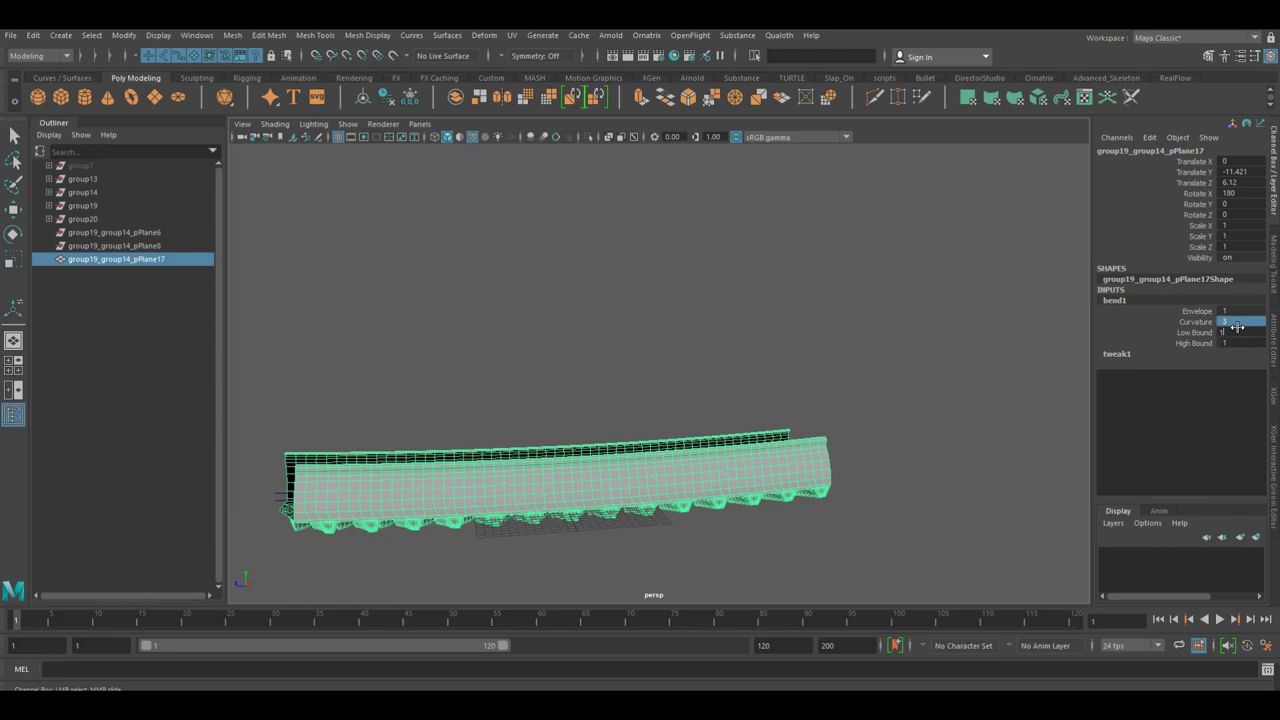
middle_drag(1238, 327, 1236, 327)
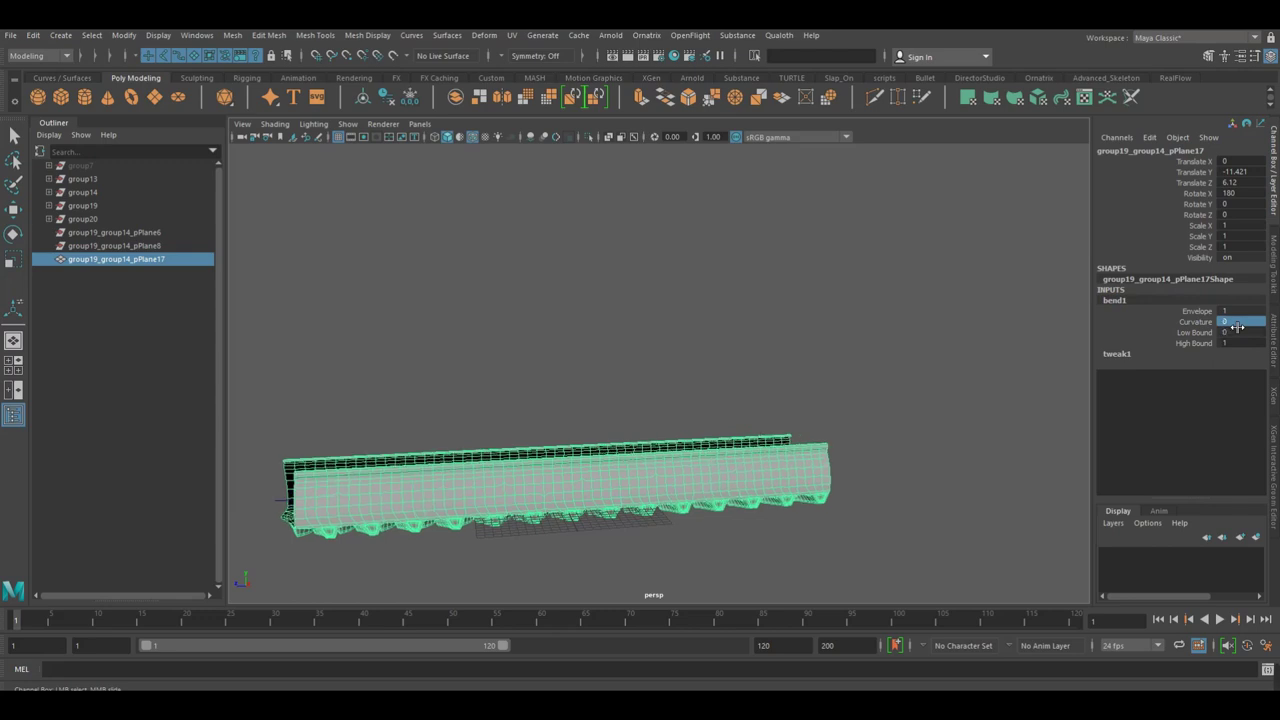
double_click(1240, 322)
text(0)
key(Return)
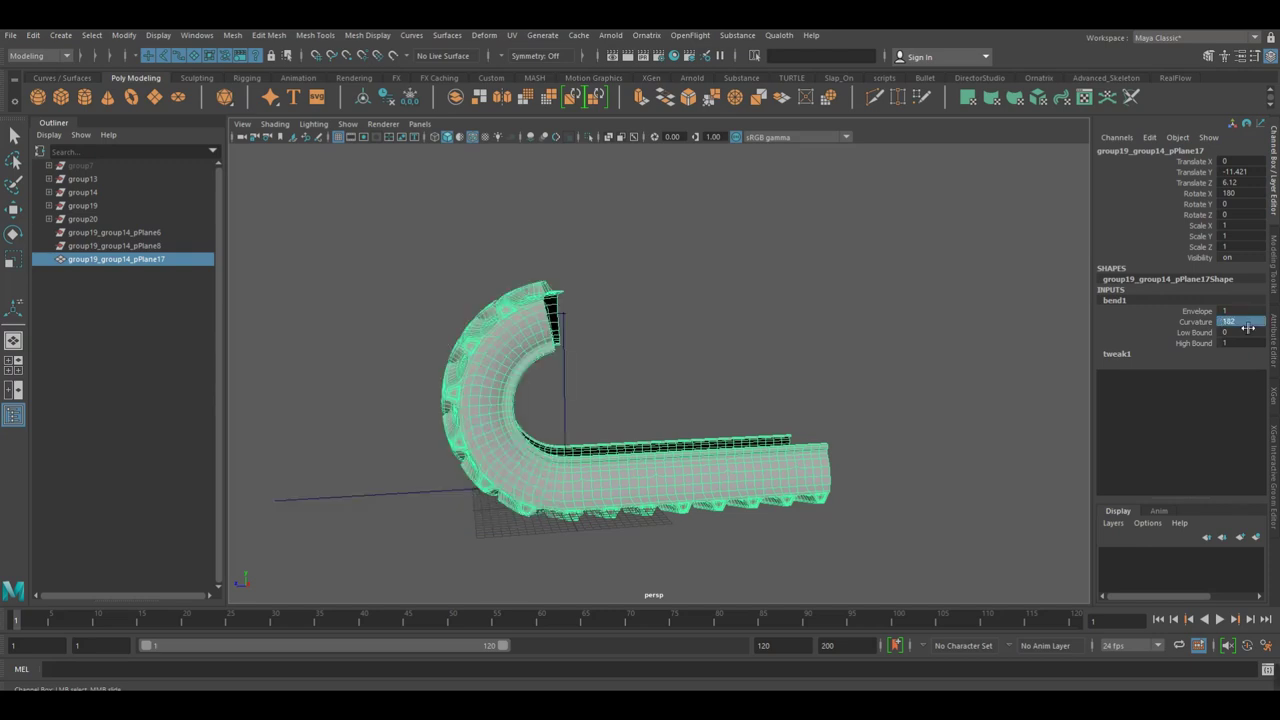
double_click(1238, 332)
text(-1)
key(Return)
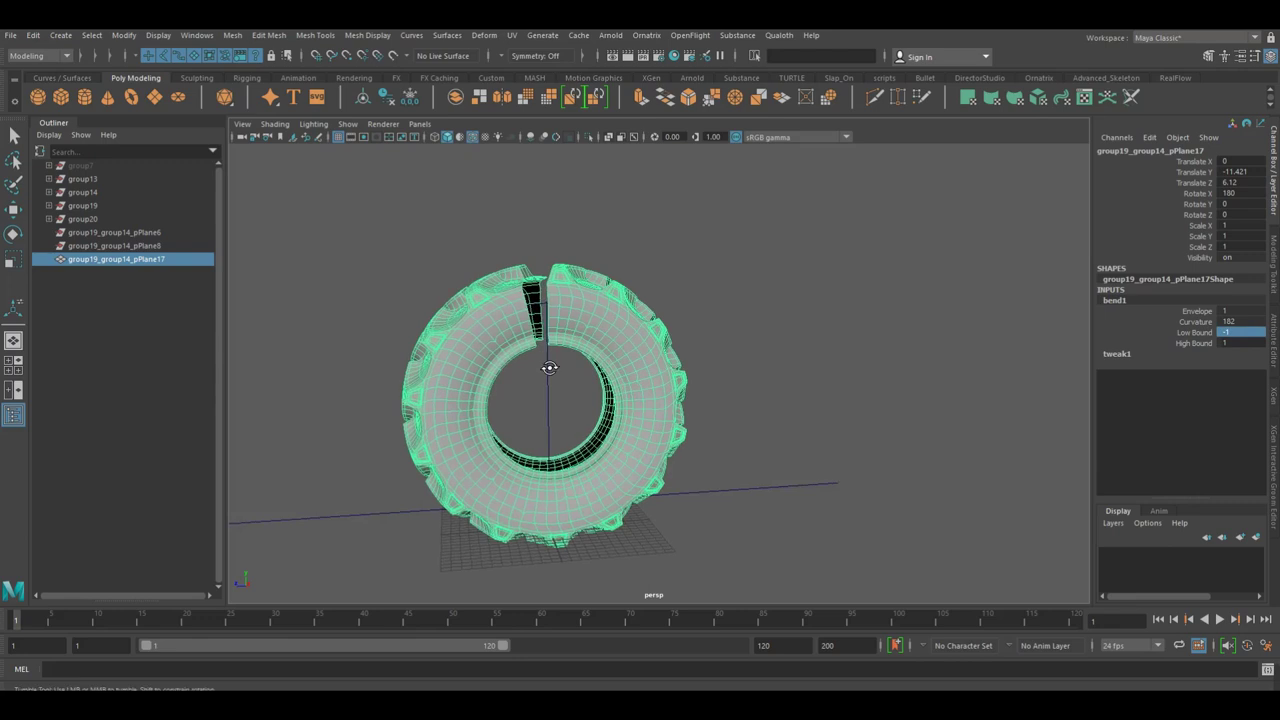
Step bend1 Curvature up through 184 and 187 to 188 until the tread ends meet.
alt+drag(475, 357, 457, 400)
alt+right_drag(457, 400, 793, 427)
mouse_move(793, 427)
alt+mouse_down()
mouse_move(661, 419)
mouse_move(689, 409)
alt+mouse_up()
double_click(1232, 321)
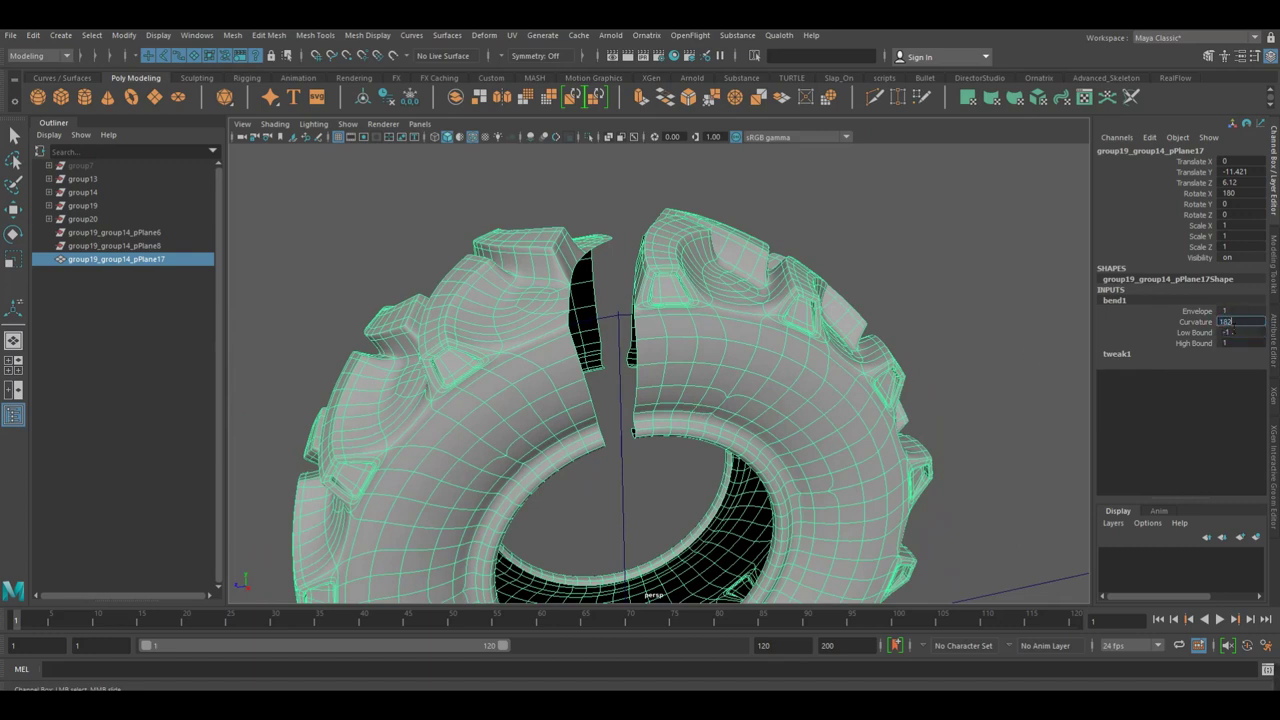
text(4)
key(Return)
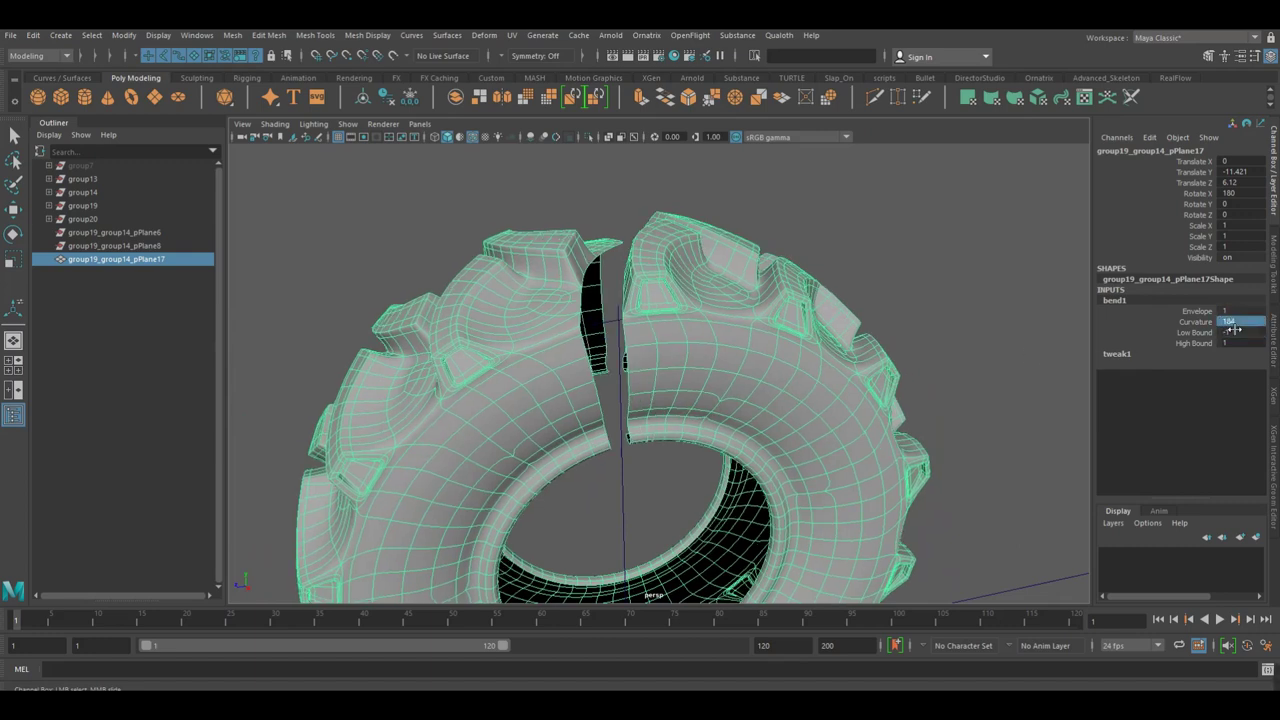
double_click(1233, 327)
text(187)
key(Return)
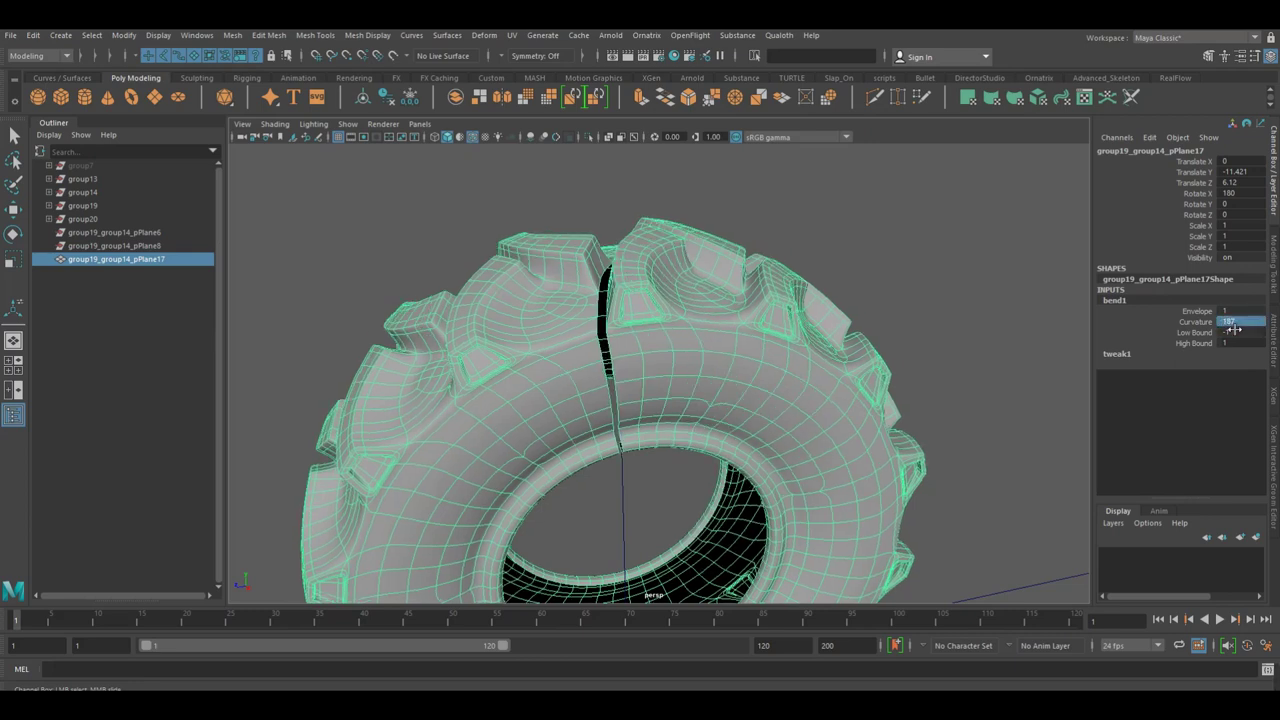
double_click(1234, 328)
text(0)
key(Return)
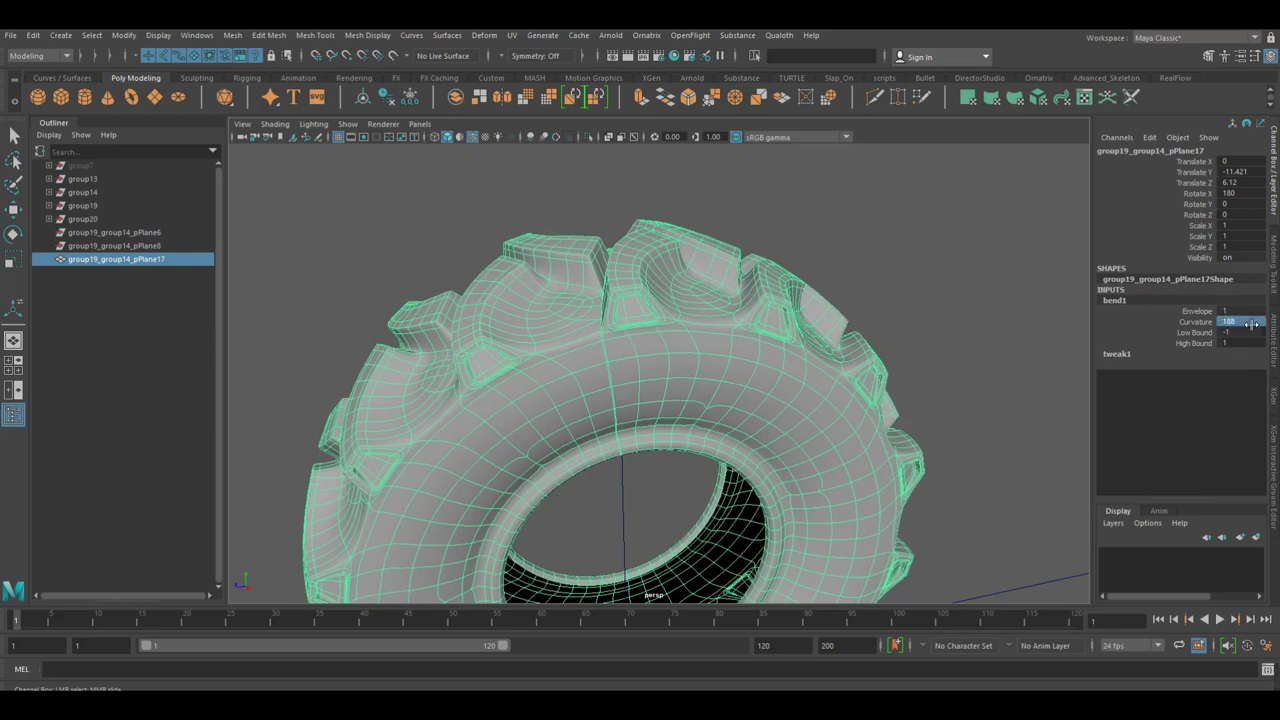
scroll(836, 396, down, 3)
mouse_move(714, 400)
alt+mouse_down()
mouse_move(657, 391)
mouse_move(648, 430)
mouse_move(629, 434)
alt+mouse_up()
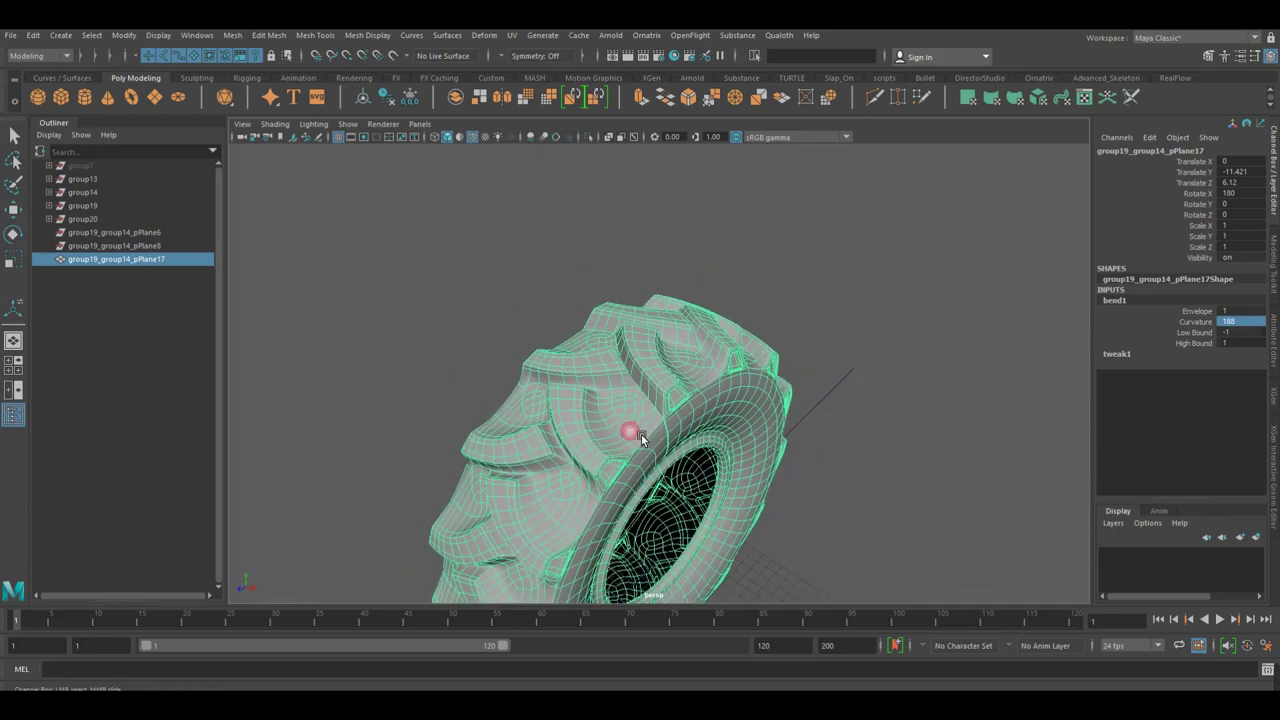
mouse_move(629, 434)
alt+right_down()
mouse_move(820, 449)
mouse_move(837, 391)
mouse_move(848, 420)
alt+right_up()
alt+drag(848, 420, 820, 423)
text(187)
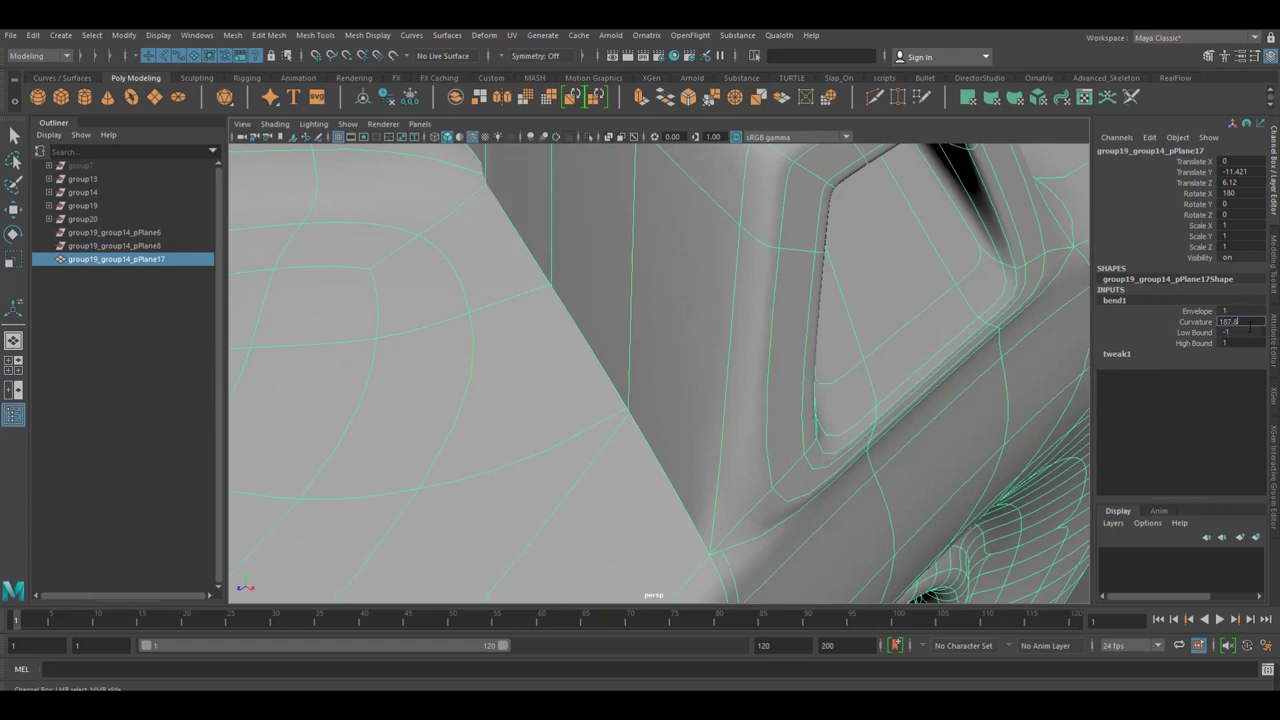
key(Return)
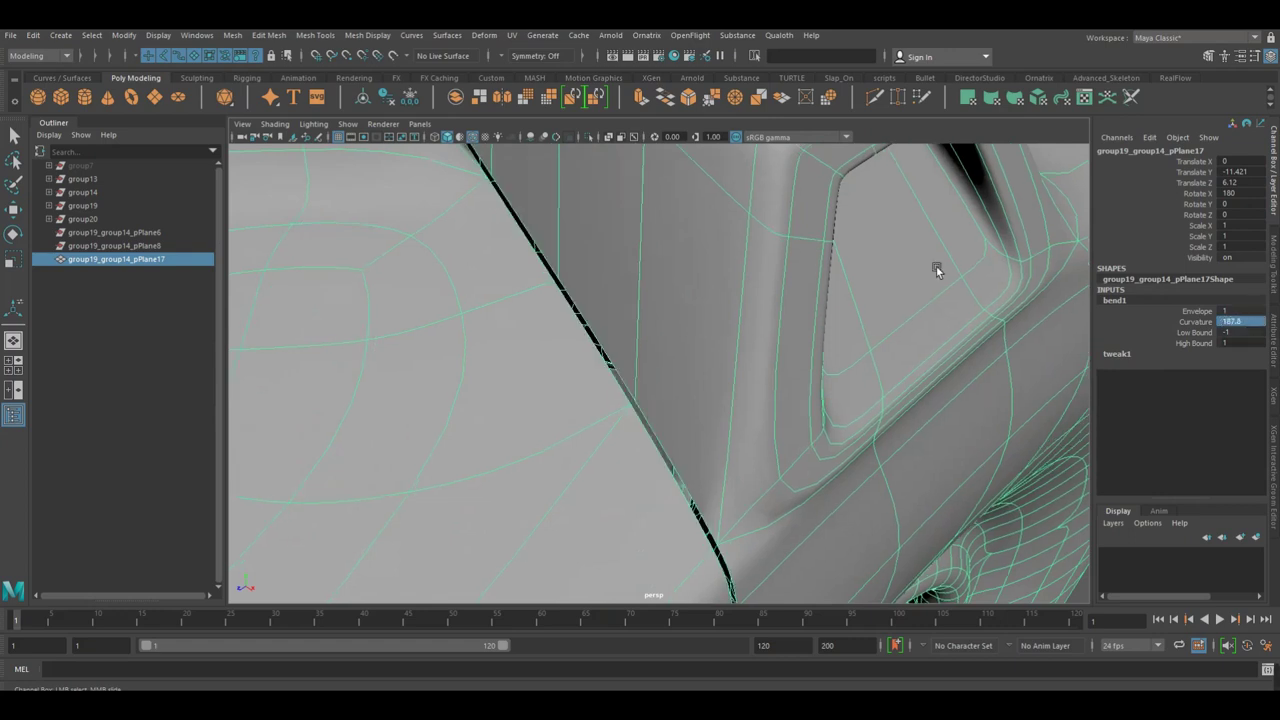
alt+right_drag(936, 266, 842, 271)
key(f)
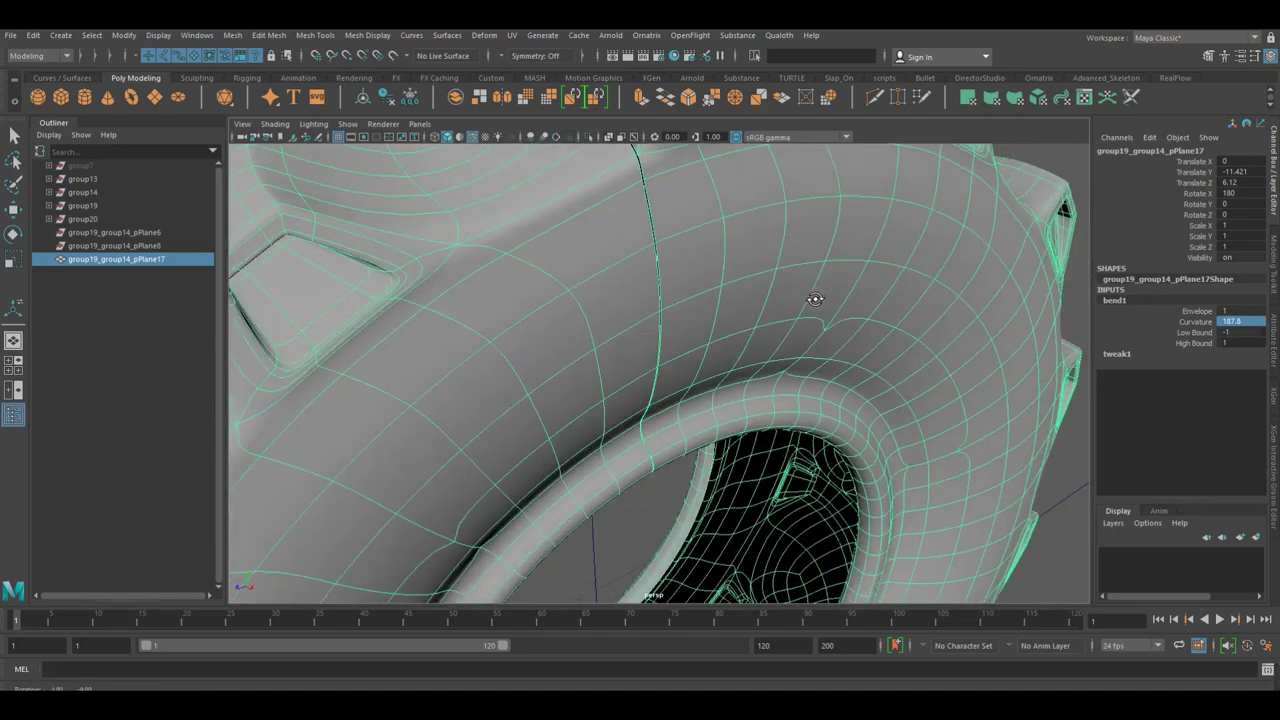
alt+drag(814, 280, 634, 316)
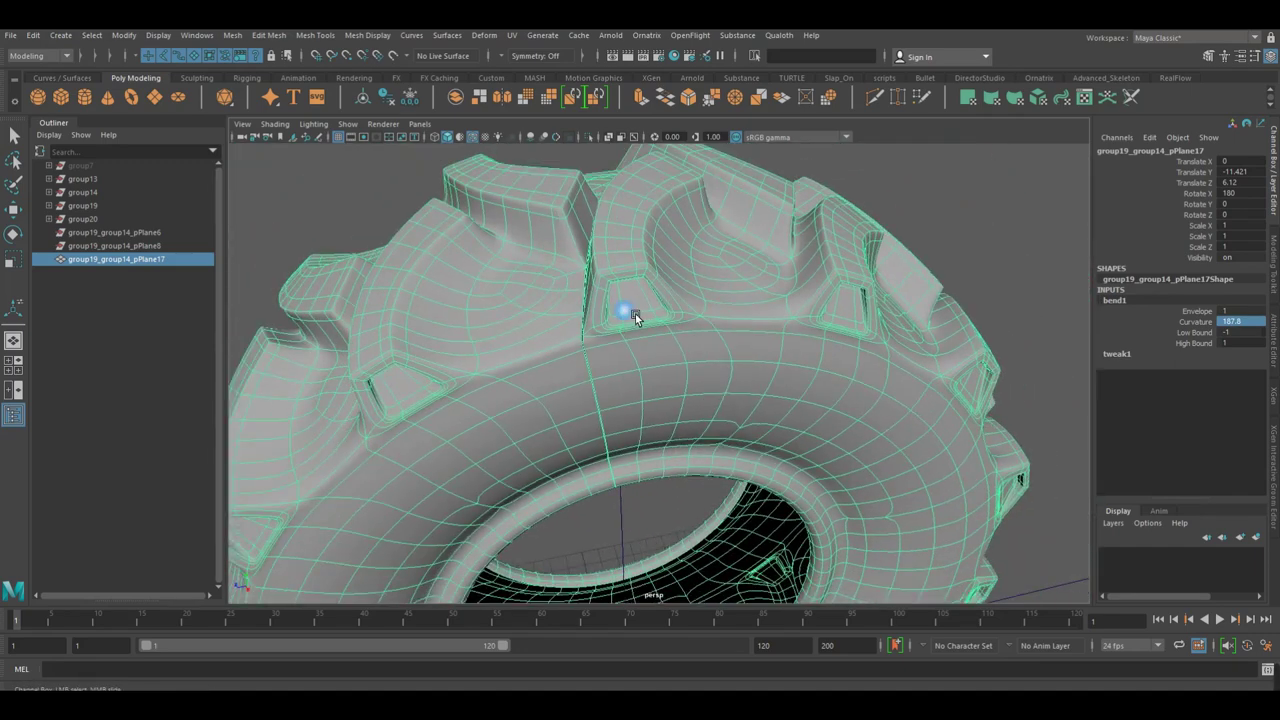
alt+right_drag(833, 318, 537, 314)
mouse_move(643, 297)
alt+mouse_down()
mouse_move(737, 286)
mouse_move(640, 305)
alt+mouse_up()
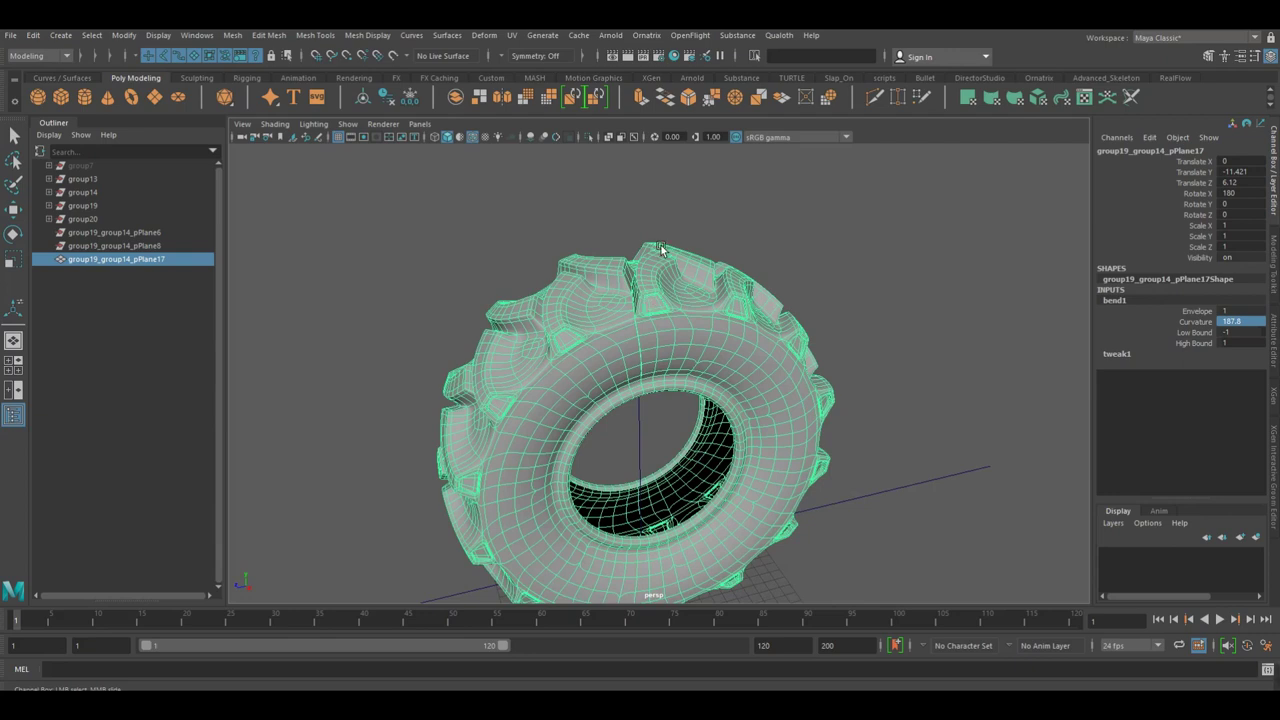
alt+drag(494, 335, 621, 360)
alt+right_drag(621, 360, 764, 372)
mouse_move(764, 372)
alt+mouse_down()
mouse_move(644, 365)
mouse_move(637, 346)
mouse_move(631, 363)
mouse_move(597, 366)
alt+mouse_up()
scroll(694, 363, up, 3)
alt+middle_drag(597, 366, 620, 361)
mouse_move(620, 361)
alt+mouse_down()
mouse_move(590, 376)
mouse_move(618, 384)
alt+mouse_up()
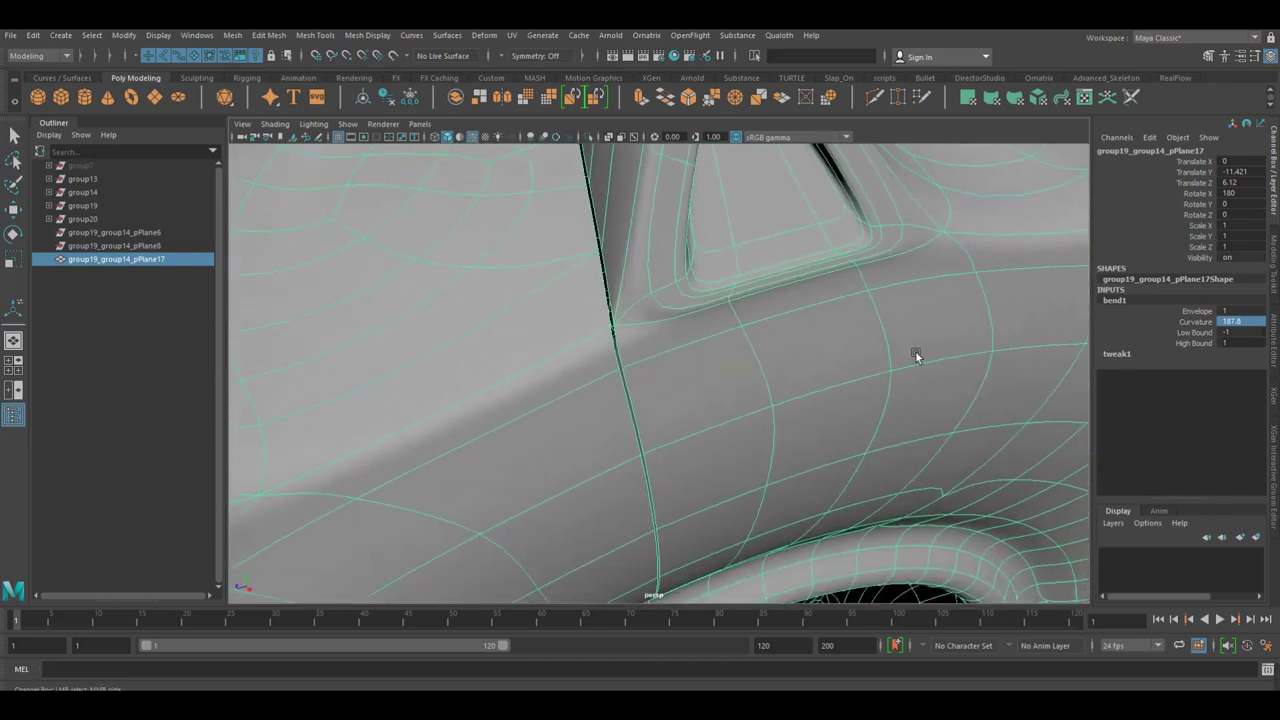
alt+drag(916, 356, 480, 337)
scroll(480, 337, down, 5)
mouse_move(608, 346)
alt+mouse_down()
mouse_move(672, 323)
mouse_move(615, 368)
mouse_move(803, 351)
mouse_move(740, 366)
mouse_move(454, 377)
mouse_move(623, 434)
mouse_move(666, 429)
alt+mouse_up()
alt+right_drag(666, 429, 614, 417)
mouse_move(614, 417)
alt+mouse_down()
mouse_move(829, 417)
mouse_move(549, 429)
mouse_move(714, 471)
mouse_move(806, 429)
mouse_move(621, 477)
mouse_move(592, 430)
alt+mouse_up()
mouse_move(826, 433)
alt+mouse_down()
mouse_move(500, 426)
mouse_move(691, 429)
mouse_move(560, 432)
alt+mouse_up()
scroll(790, 431, up, 3)
alt+right_drag(560, 432, 491, 438)
mouse_move(491, 438)
alt+mouse_down()
mouse_move(763, 440)
mouse_move(636, 446)
mouse_move(786, 471)
mouse_move(857, 443)
mouse_move(677, 431)
mouse_move(730, 455)
mouse_move(764, 491)
alt+mouse_up()
scroll(764, 491, up, 5)
scroll(743, 472, up, 4)
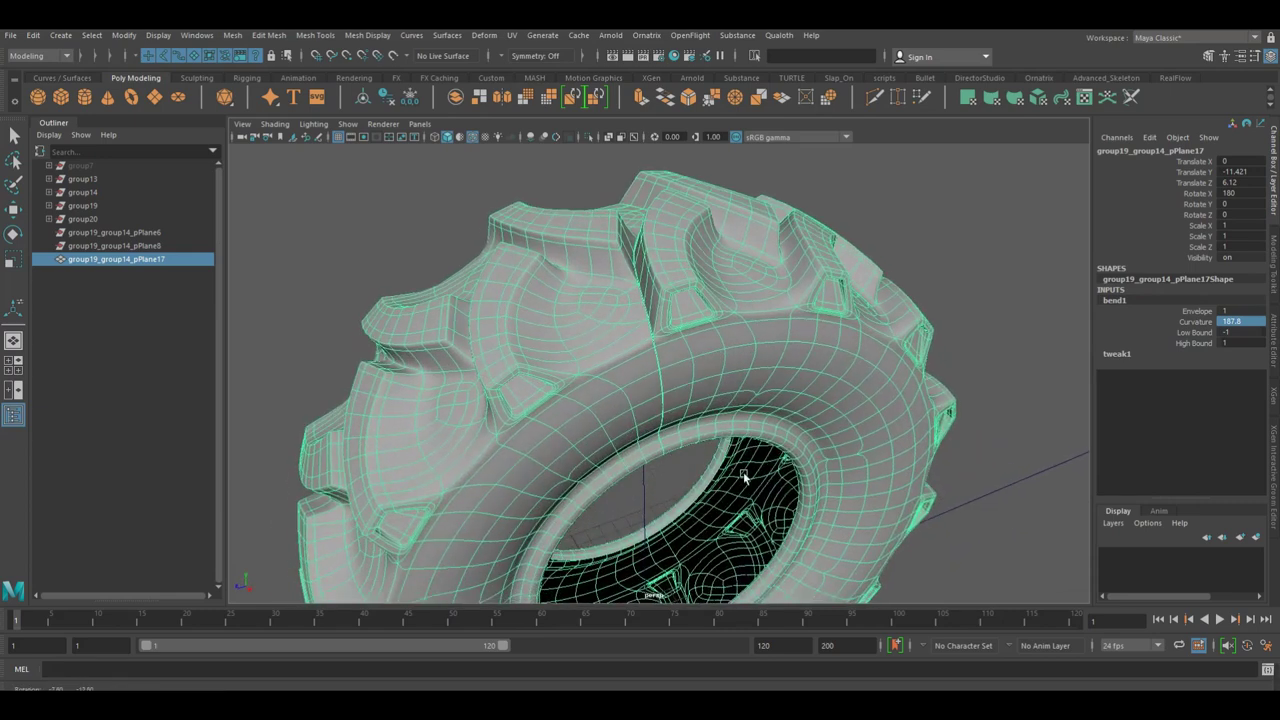
alt+right_drag(743, 472, 855, 460)
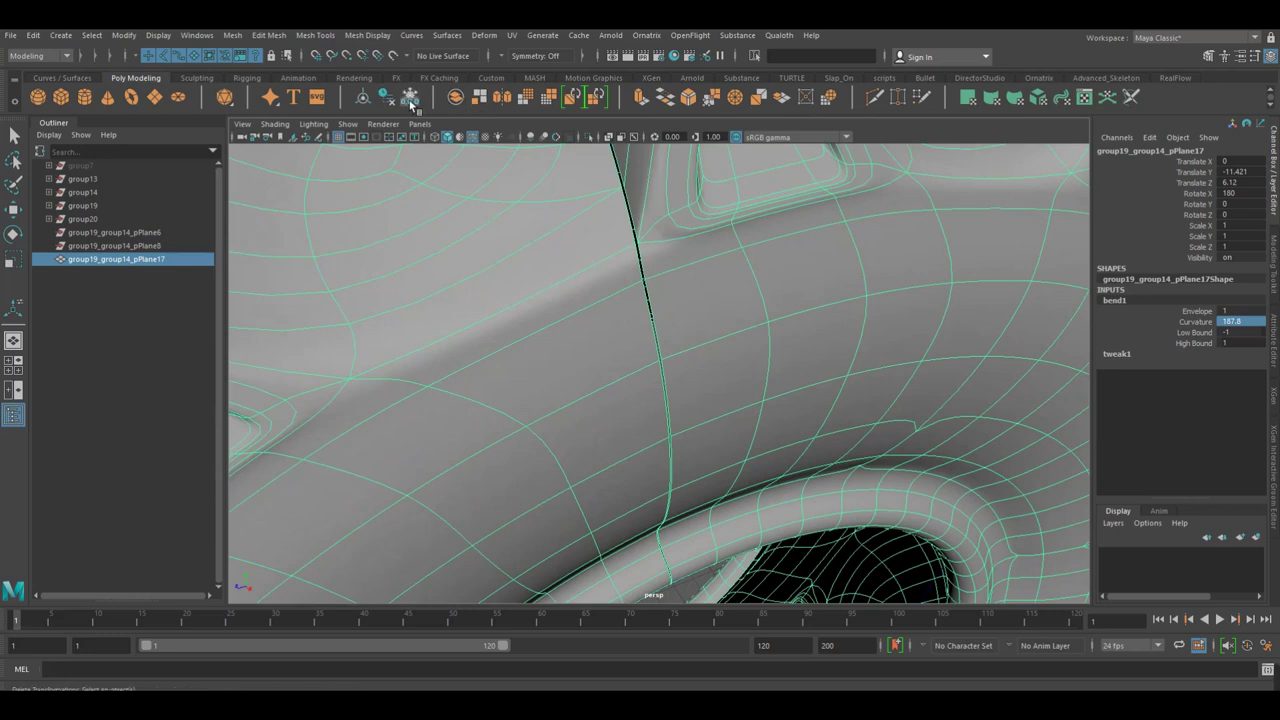
Zoom to the tread seam in vertex mode and merge the first pair of seam vertices.
mouse_move(427, 118)
alt+right_down()
mouse_move(541, 239)
mouse_move(458, 160)
mouse_move(437, 224)
alt+right_up()
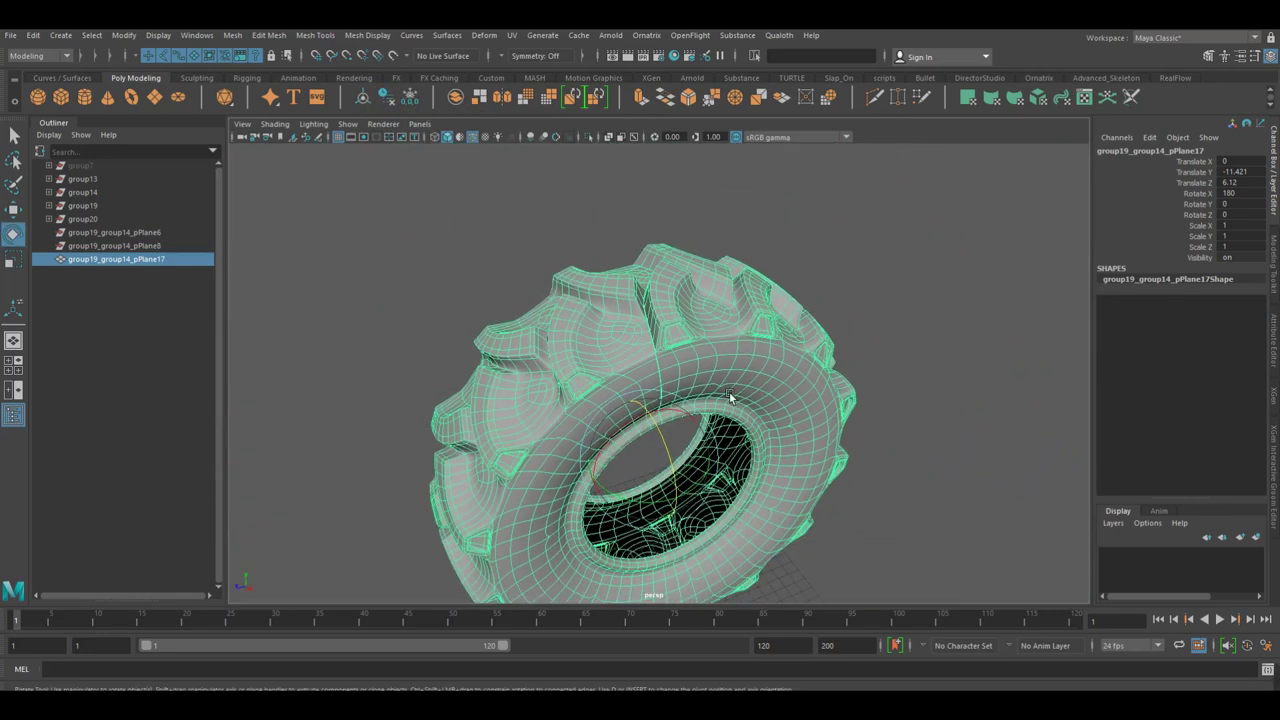
mouse_move(829, 434)
alt+mouse_down()
mouse_move(836, 386)
mouse_move(529, 371)
alt+mouse_up()
alt+right_drag(529, 371, 758, 363)
alt+drag(758, 363, 609, 356)
right_drag(620, 347, 558, 341)
scroll(669, 366, up, 5)
scroll(600, 361, down, 2)
click(617, 334)
shift+click(630, 420)
right_drag(590, 386, 659, 320)
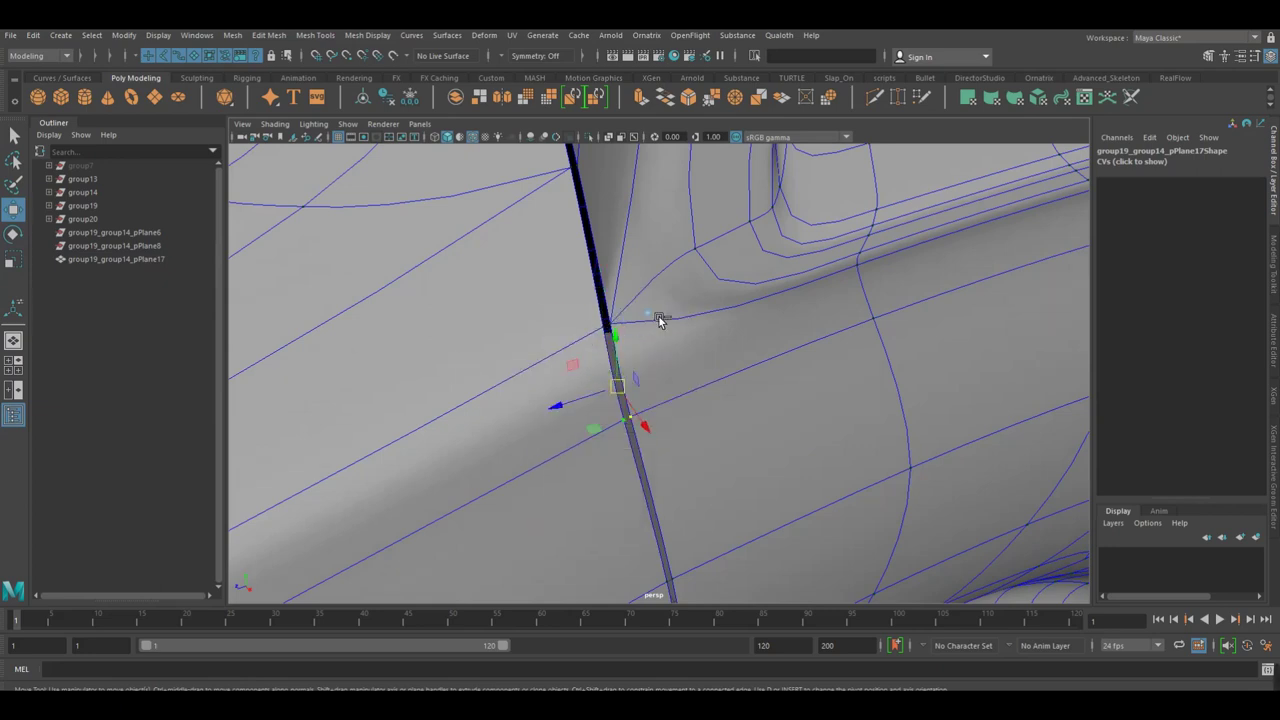
key(1)
shift+right_drag(608, 280, 643, 276)
Merge several more pairs of vertices along the tread seam.
mouse_move(578, 229)
alt+mouse_down()
mouse_move(699, 399)
mouse_move(666, 389)
alt+mouse_up()
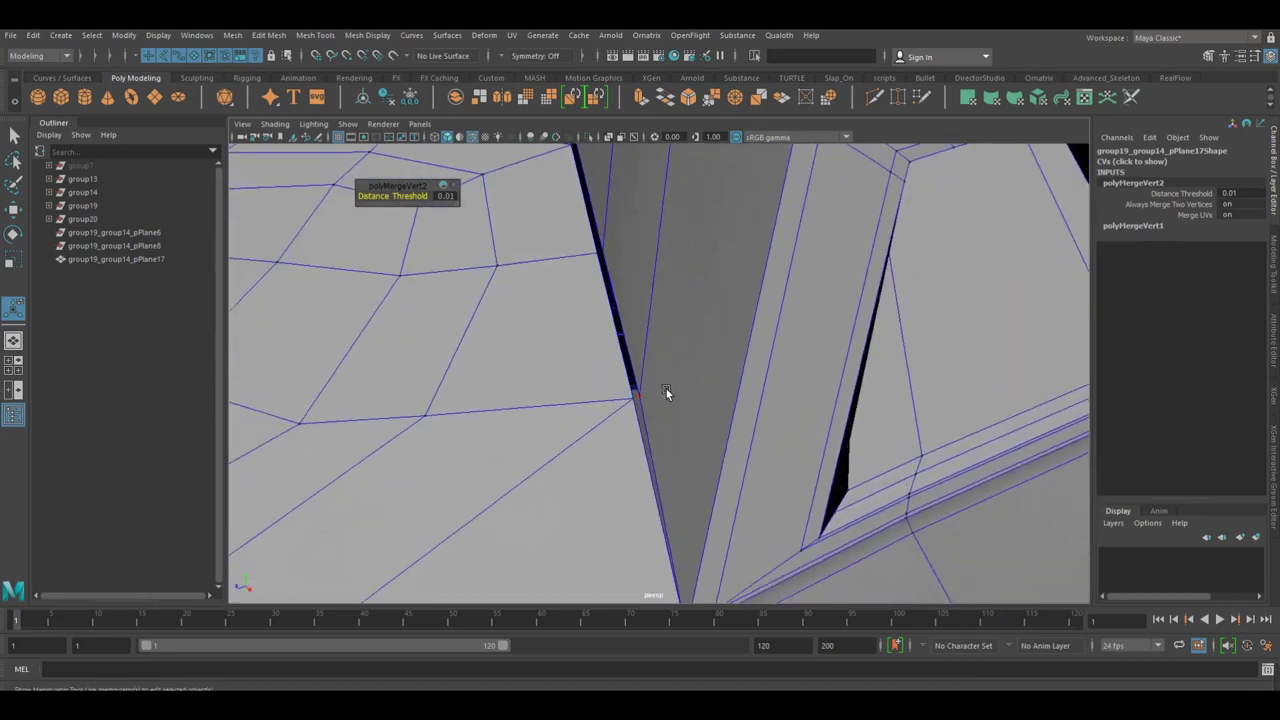
alt+drag(683, 337, 657, 373)
key(g)
shift+right_drag(632, 330, 674, 313)
alt+drag(674, 313, 648, 356)
shift+right_drag(633, 366, 630, 340)
alt+drag(663, 340, 639, 344)
shift+right_drag(620, 337, 620, 316)
mouse_move(663, 294)
alt+mouse_down()
mouse_move(634, 363)
mouse_move(660, 397)
mouse_move(672, 230)
mouse_move(714, 318)
alt+mouse_up()
Reselect the vertices at the open seam gap and merge them.
click(686, 313)
click(700, 313)
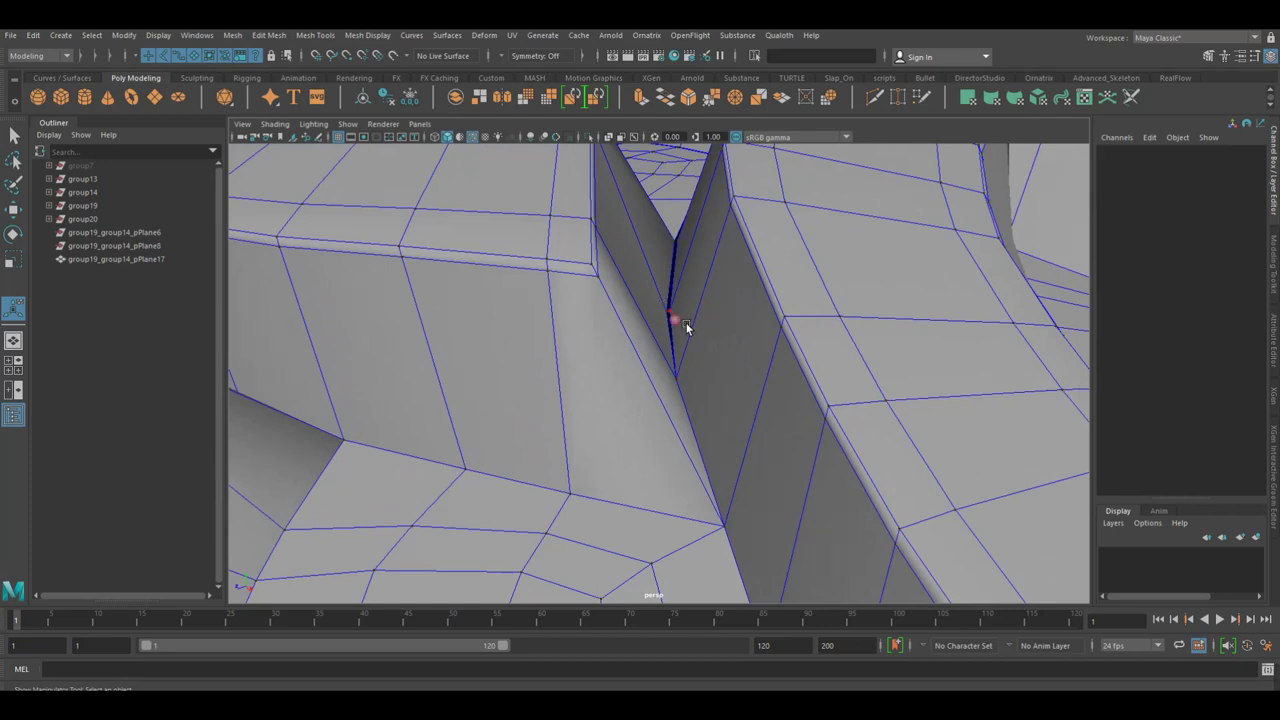
click(686, 324)
alt+right_drag(685, 324, 736, 375)
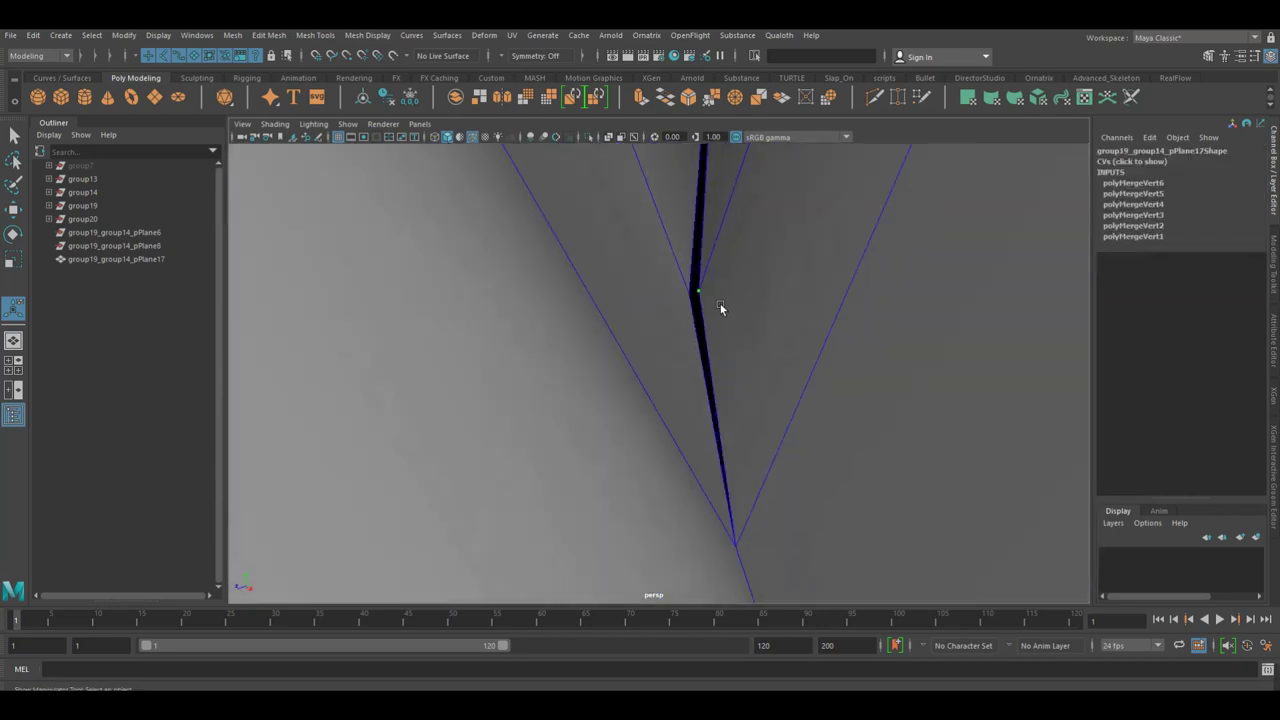
mouse_move(676, 281)
shift+right_down()
mouse_move(729, 233)
mouse_move(693, 212)
mouse_move(714, 329)
shift+right_up()
mouse_move(714, 329)
alt+mouse_down()
mouse_move(812, 433)
mouse_move(766, 400)
alt+mouse_up()
mouse_move(766, 400)
alt+right_down()
mouse_move(714, 451)
mouse_move(731, 466)
mouse_move(685, 395)
alt+right_up()
Merge the corner seam vertices with Merge Vertices from the right-click menu.
shift+right_click(689, 474)
shift+right_drag(631, 307, 672, 246)
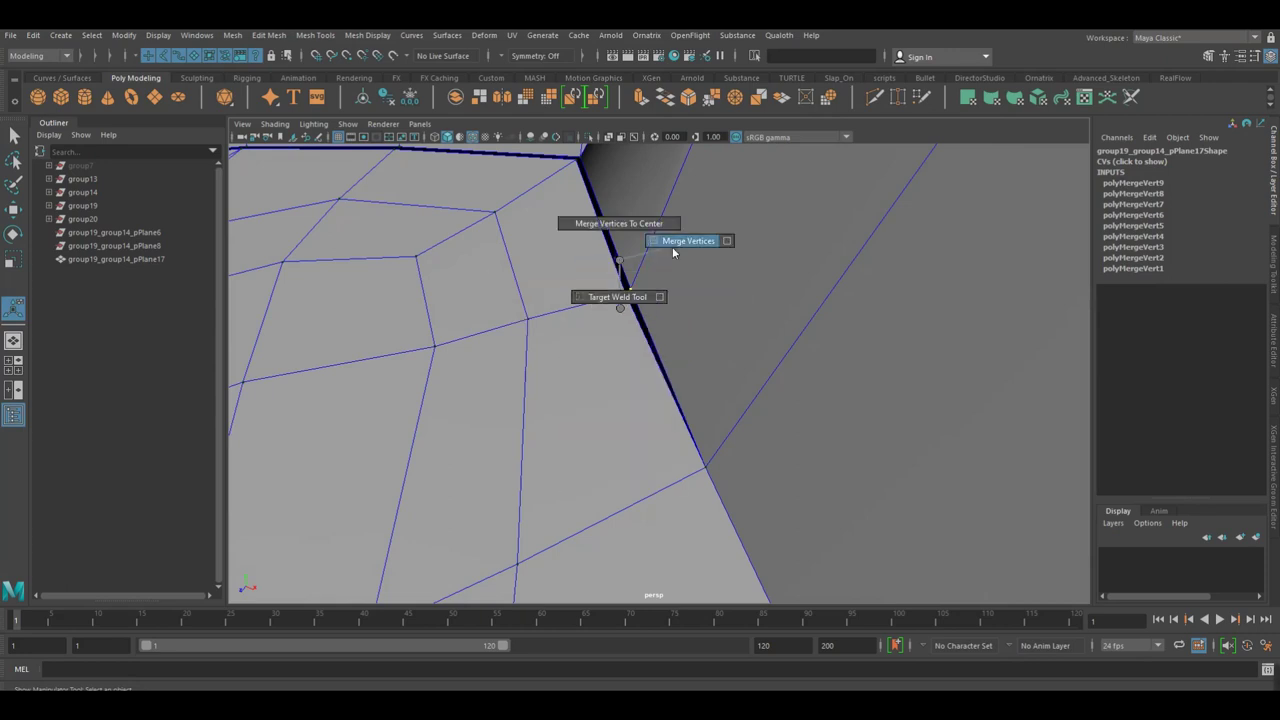
alt+drag(672, 246, 678, 281)
shift+right_drag(676, 253, 589, 255)
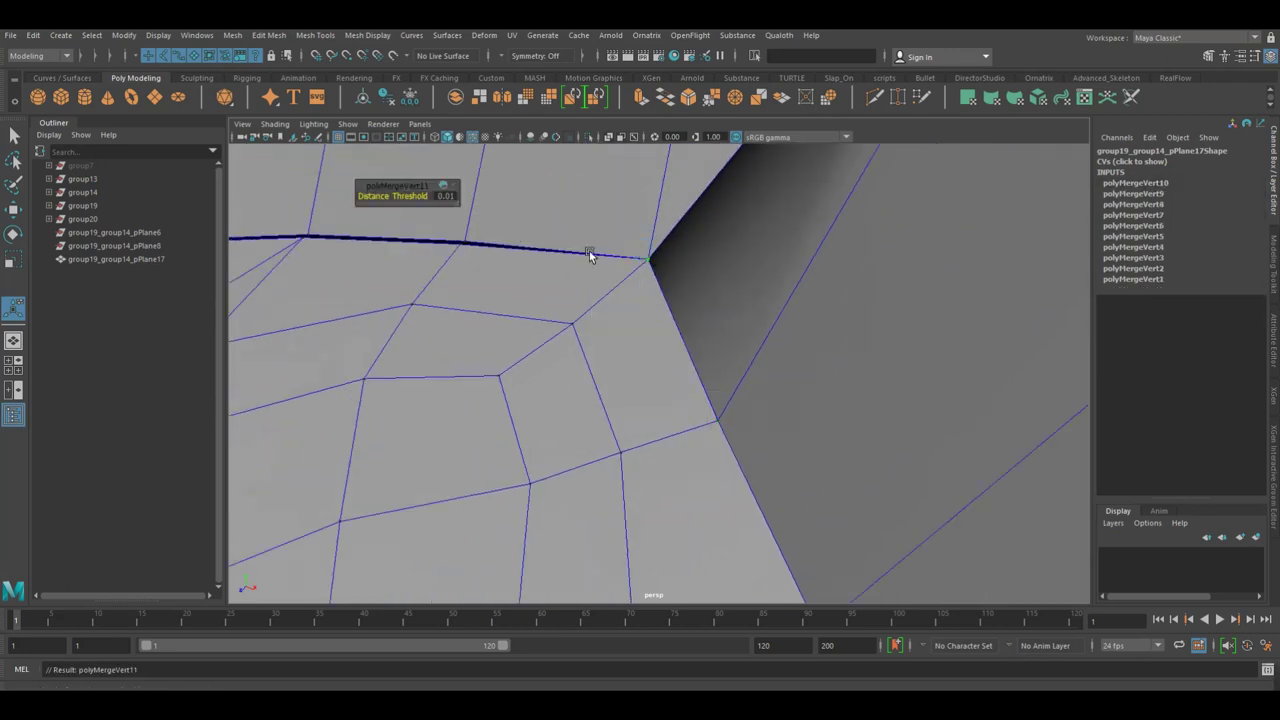
shift+right_drag(472, 250, 472, 214)
alt+drag(472, 214, 552, 299)
shift+right_click(539, 300)
click(538, 264)
Move a stray seam vertex onto its adjacent corner with the Move tool.
scroll(423, 394, down, 5)
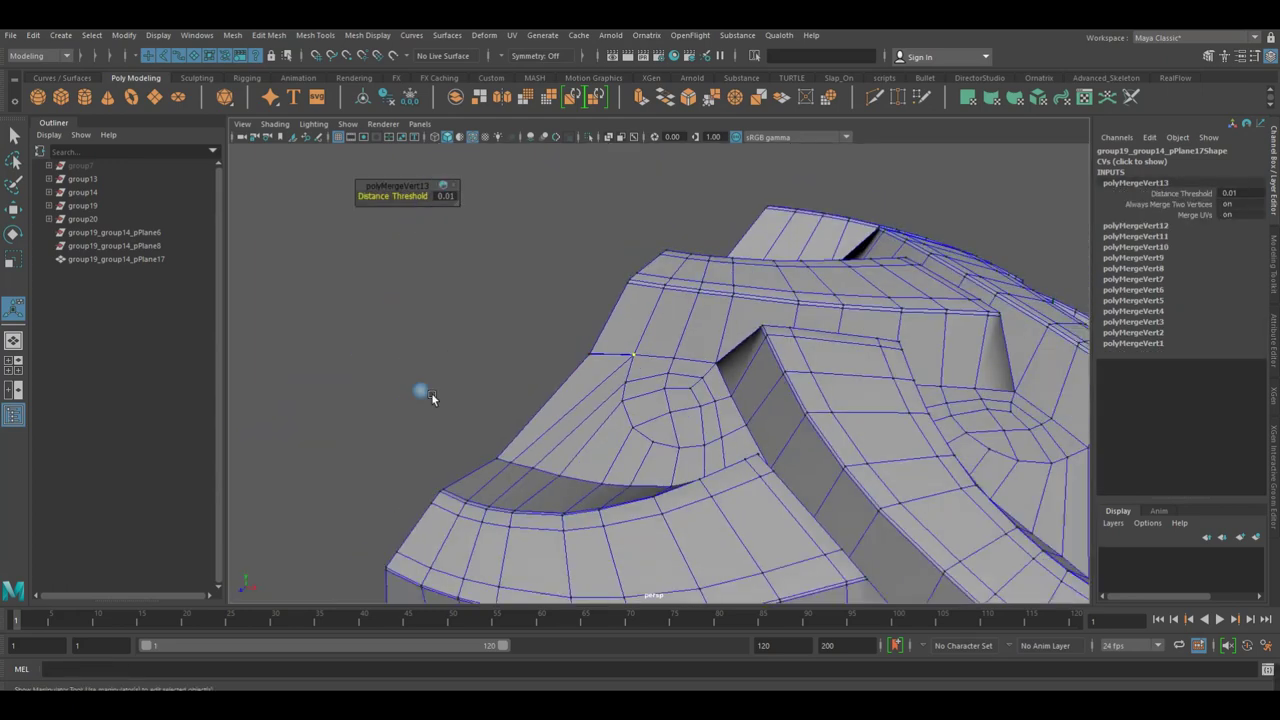
alt+drag(423, 394, 654, 420)
scroll(654, 420, up, 5)
mouse_move(614, 380)
alt+mouse_down()
mouse_move(659, 357)
mouse_move(643, 354)
alt+mouse_up()
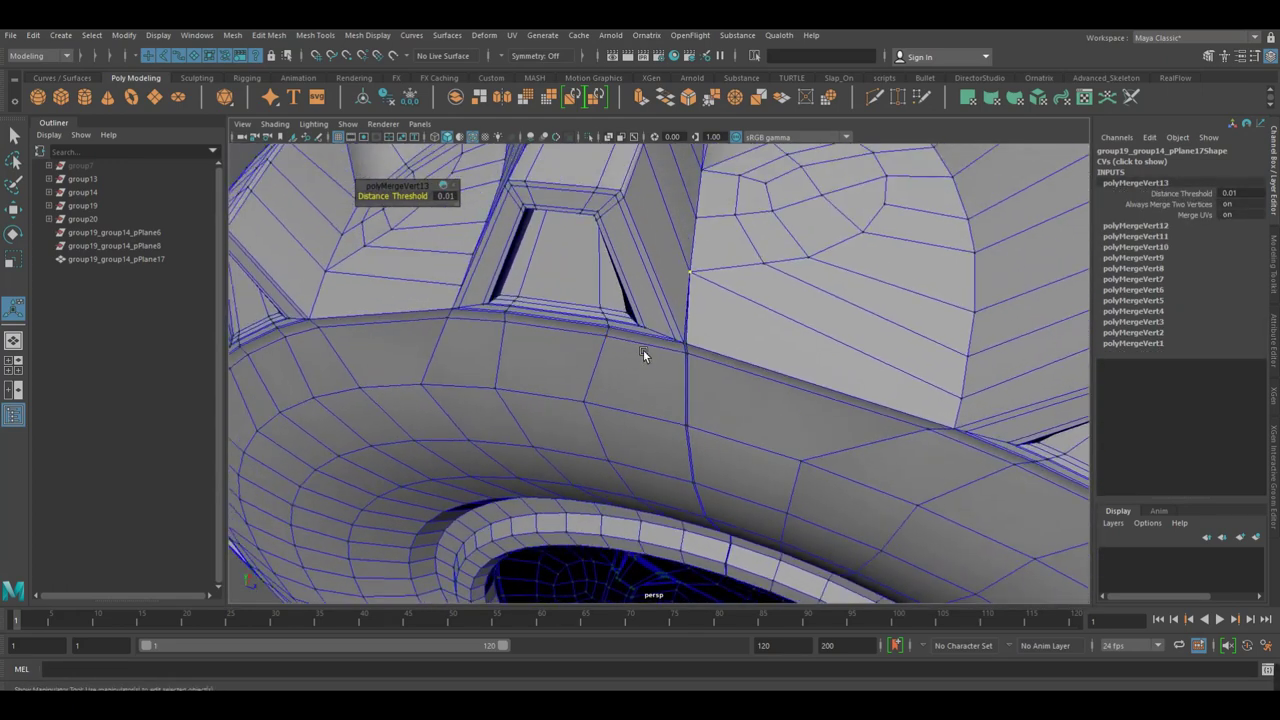
scroll(702, 358, up, 3)
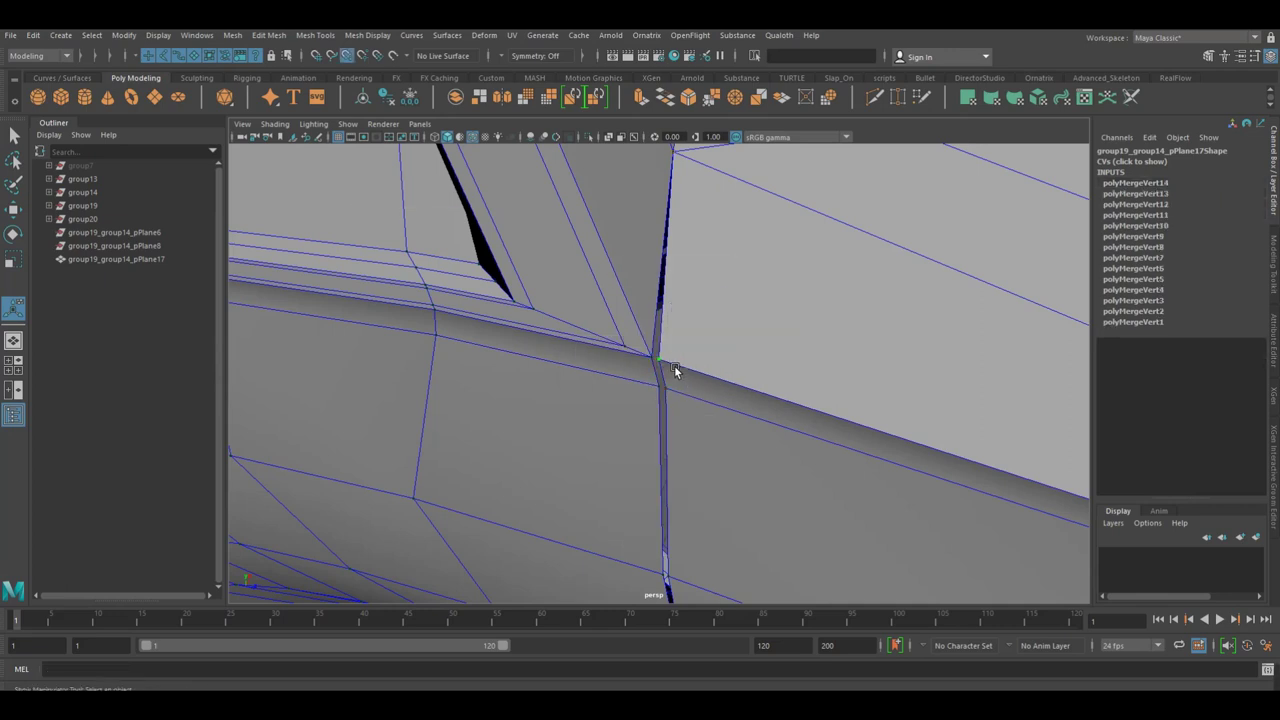
key(w)
middle_drag(674, 365, 650, 372)
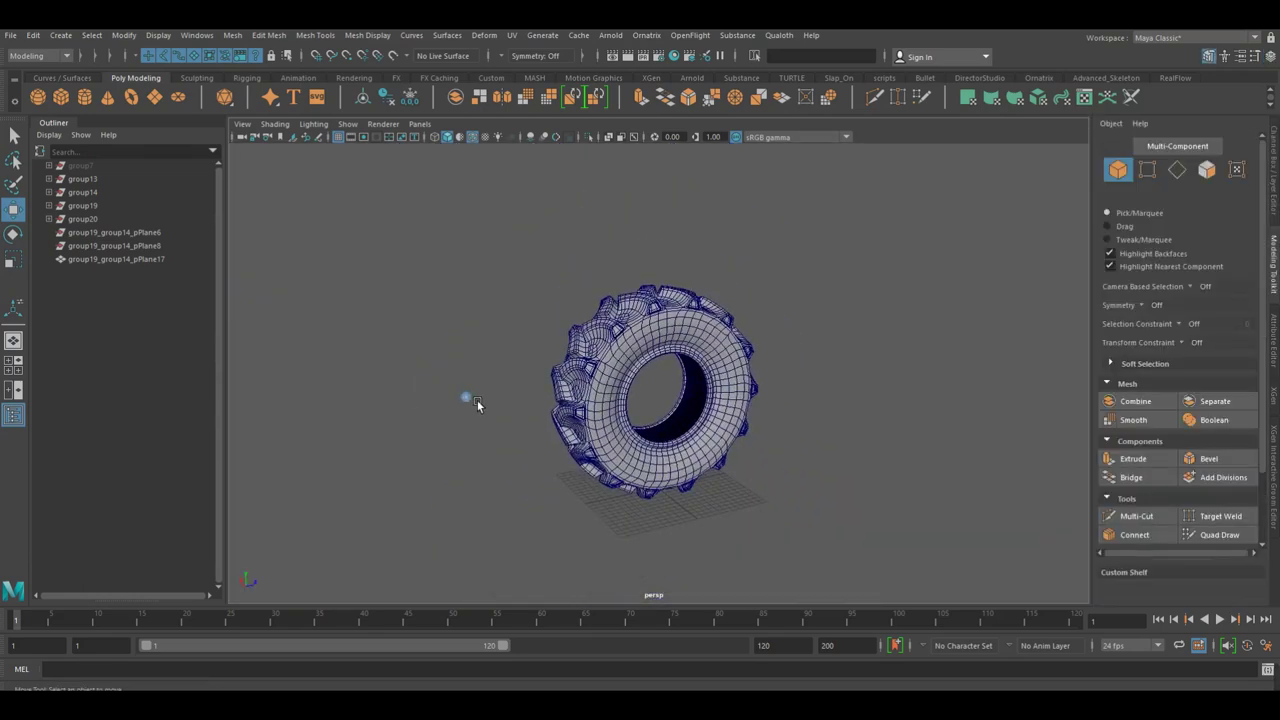
mouse_move(466, 394)
alt+mouse_down()
mouse_move(829, 380)
mouse_move(607, 384)
mouse_move(656, 417)
mouse_move(530, 425)
mouse_move(569, 397)
mouse_move(485, 373)
alt+mouse_up()
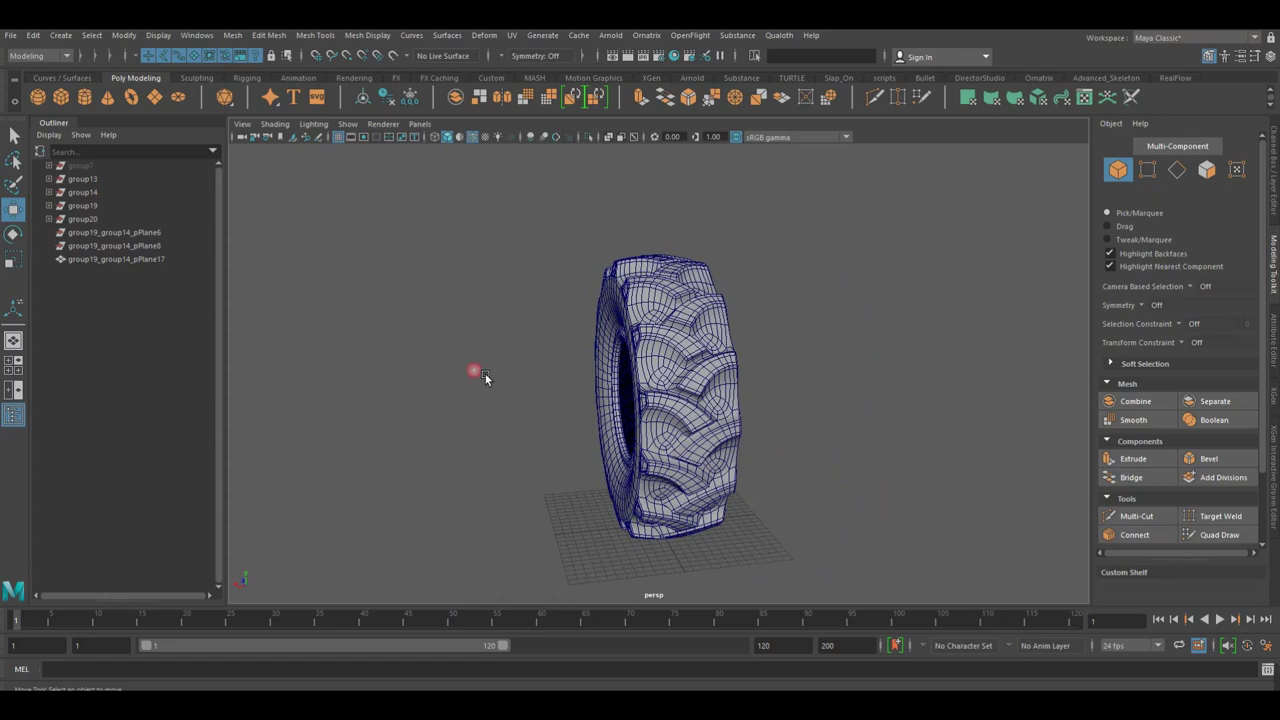
Turn on smooth shading and orbit around the tire to inspect the tread lugs and rim hole.
key(5)
mouse_move(548, 284)
alt+mouse_down()
mouse_move(711, 334)
mouse_move(582, 372)
mouse_move(680, 393)
mouse_move(657, 457)
mouse_move(622, 403)
alt+mouse_up()
alt+right_drag(622, 403, 823, 374)
mouse_move(823, 374)
alt+mouse_down()
mouse_move(655, 382)
mouse_move(686, 400)
alt+mouse_up()
alt+right_drag(686, 400, 563, 400)
alt+drag(563, 400, 680, 414)
mouse_move(680, 414)
alt+right_down()
mouse_move(890, 437)
mouse_move(893, 450)
alt+right_up()
mouse_move(893, 450)
alt+mouse_down()
mouse_move(688, 459)
mouse_move(714, 443)
mouse_move(561, 431)
mouse_move(849, 432)
alt+mouse_up()
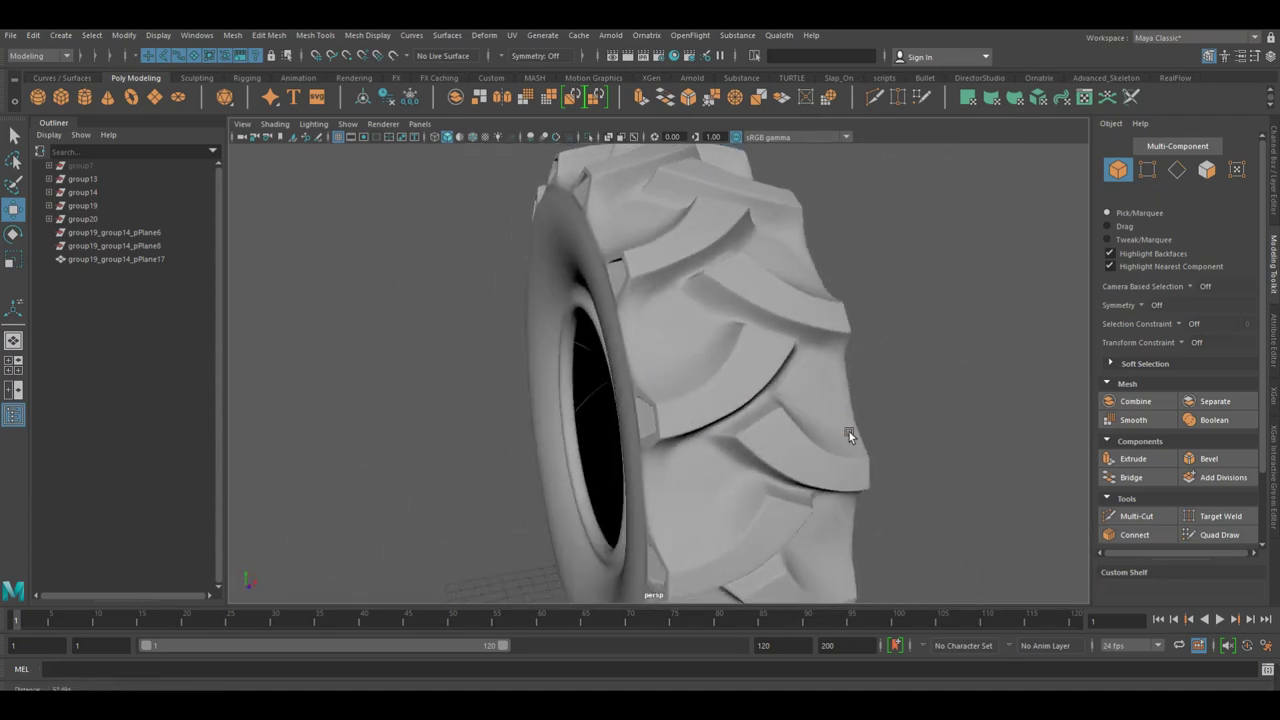
alt+right_drag(849, 432, 768, 349)
mouse_move(768, 354)
alt+mouse_down()
mouse_move(721, 432)
mouse_move(651, 466)
mouse_move(732, 520)
mouse_move(544, 440)
mouse_move(580, 449)
alt+mouse_up()
mouse_move(580, 449)
alt+right_down()
mouse_move(1061, 386)
mouse_move(1067, 447)
alt+right_up()
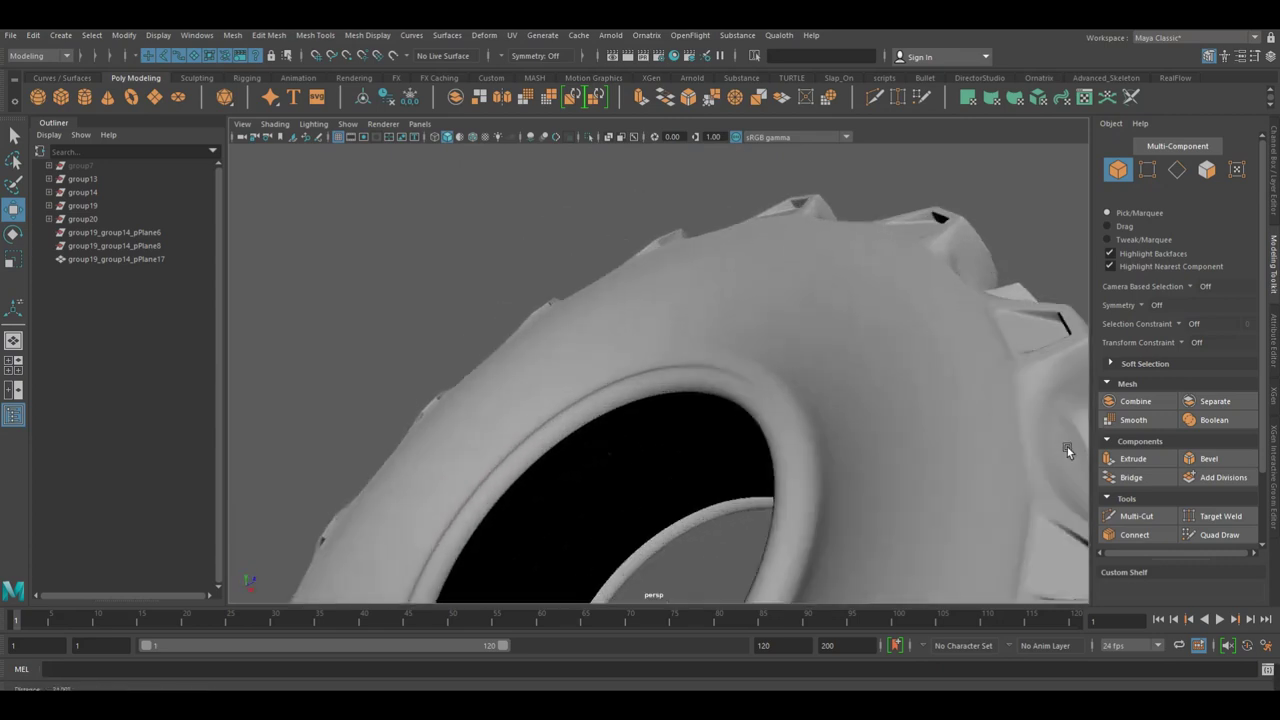
alt+middle_drag(1067, 447, 856, 357)
alt+right_drag(856, 357, 766, 371)
mouse_move(766, 371)
alt+mouse_down()
mouse_move(505, 409)
mouse_move(773, 429)
mouse_move(797, 477)
alt+mouse_up()
alt+right_drag(797, 477, 651, 423)
mouse_move(651, 423)
alt+mouse_down()
mouse_move(614, 386)
mouse_move(781, 397)
mouse_move(655, 426)
mouse_move(683, 404)
alt+mouse_up()
alt+right_drag(683, 404, 838, 419)
alt+drag(838, 419, 707, 429)
alt+right_drag(707, 429, 579, 434)
mouse_move(579, 434)
alt+mouse_down()
mouse_move(743, 430)
mouse_move(797, 443)
alt+mouse_up()
alt+right_drag(797, 443, 656, 443)
mouse_move(656, 443)
alt+mouse_down()
mouse_move(685, 405)
mouse_move(760, 408)
alt+mouse_up()
alt+right_drag(760, 408, 836, 410)
mouse_move(836, 410)
alt+mouse_down()
mouse_move(636, 426)
mouse_move(634, 449)
mouse_move(651, 434)
alt+mouse_up()
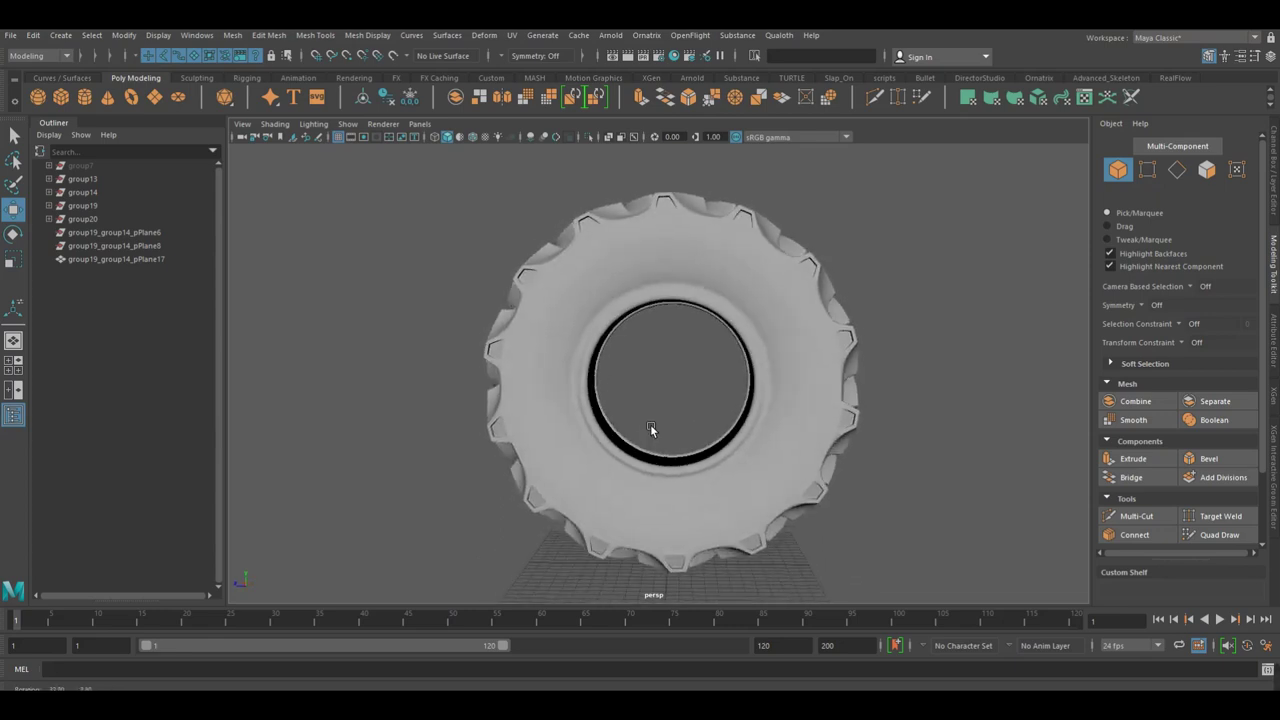
Switch to the orthographic Side View and frame the tire.
key(space)
click(697, 424)
key(f)
alt+right_drag(577, 476, 805, 478)
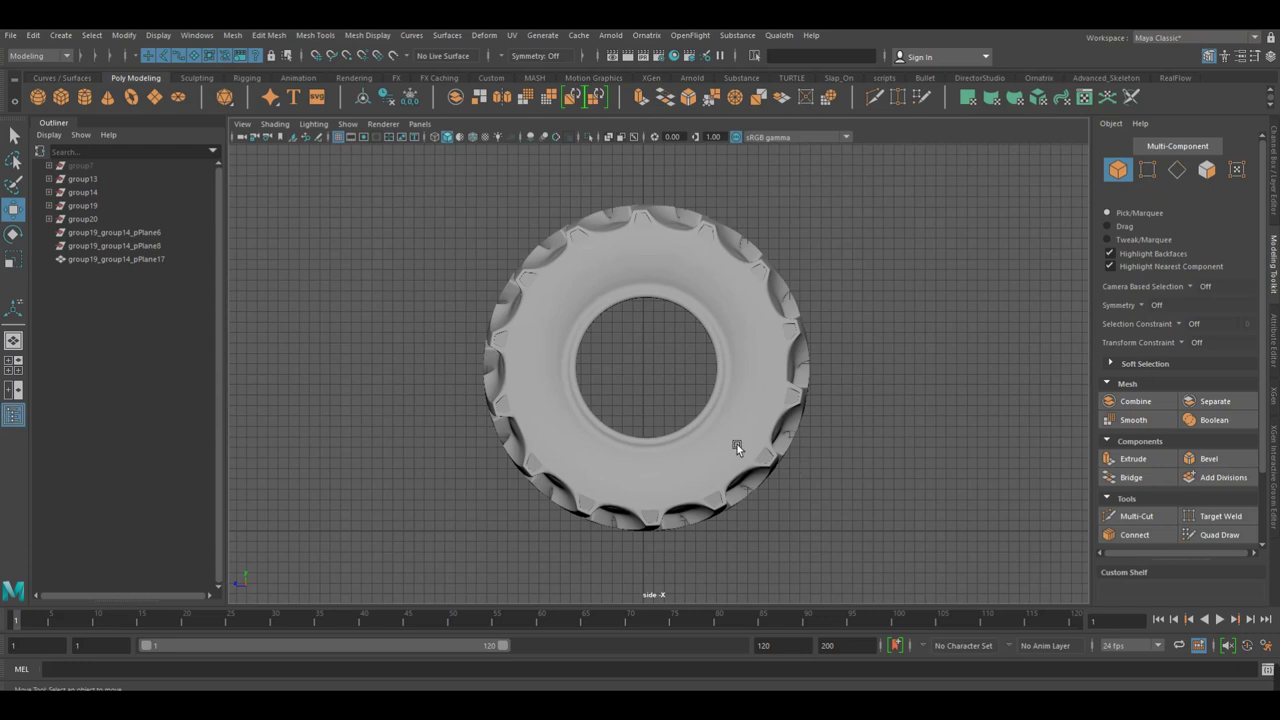
Return to Perspective View, select the tire and centre its pivot.
key(space)
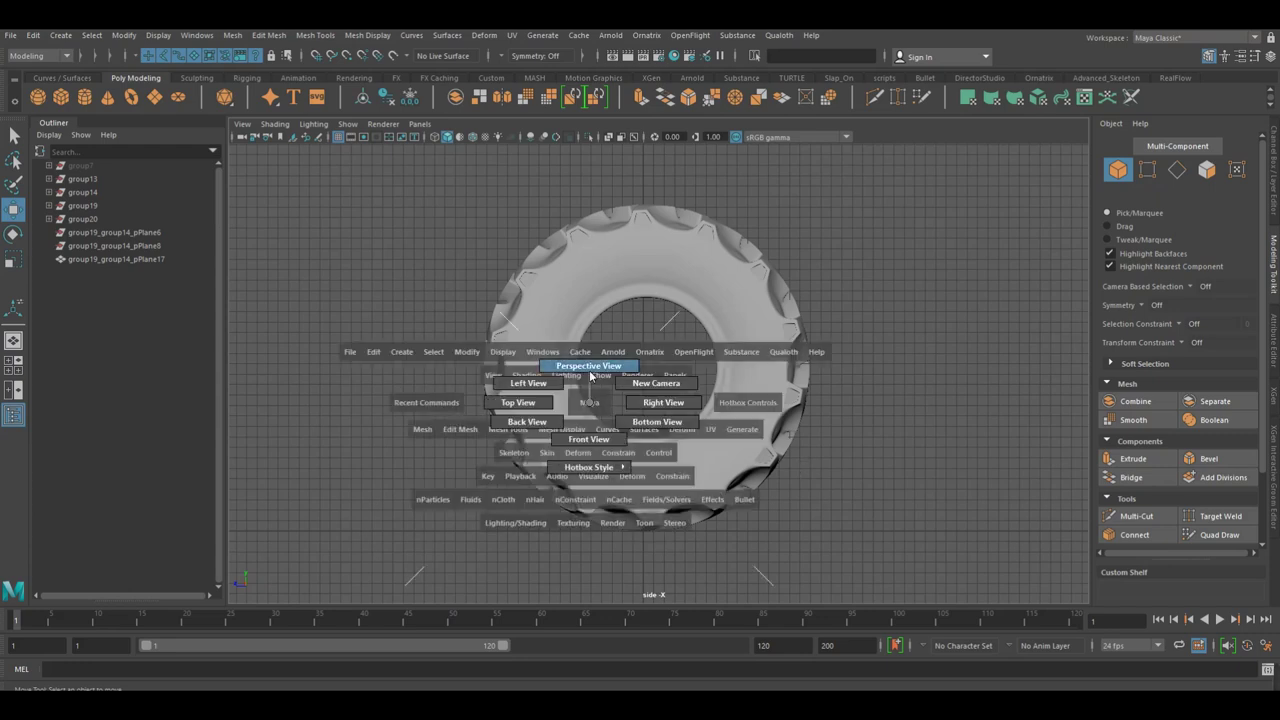
click(586, 366)
mouse_move(716, 382)
alt+mouse_down()
mouse_move(668, 382)
mouse_move(911, 387)
alt+mouse_up()
mouse_move(766, 404)
alt+mouse_down()
mouse_move(836, 397)
mouse_move(619, 396)
mouse_move(685, 413)
alt+mouse_up()
click(577, 445)
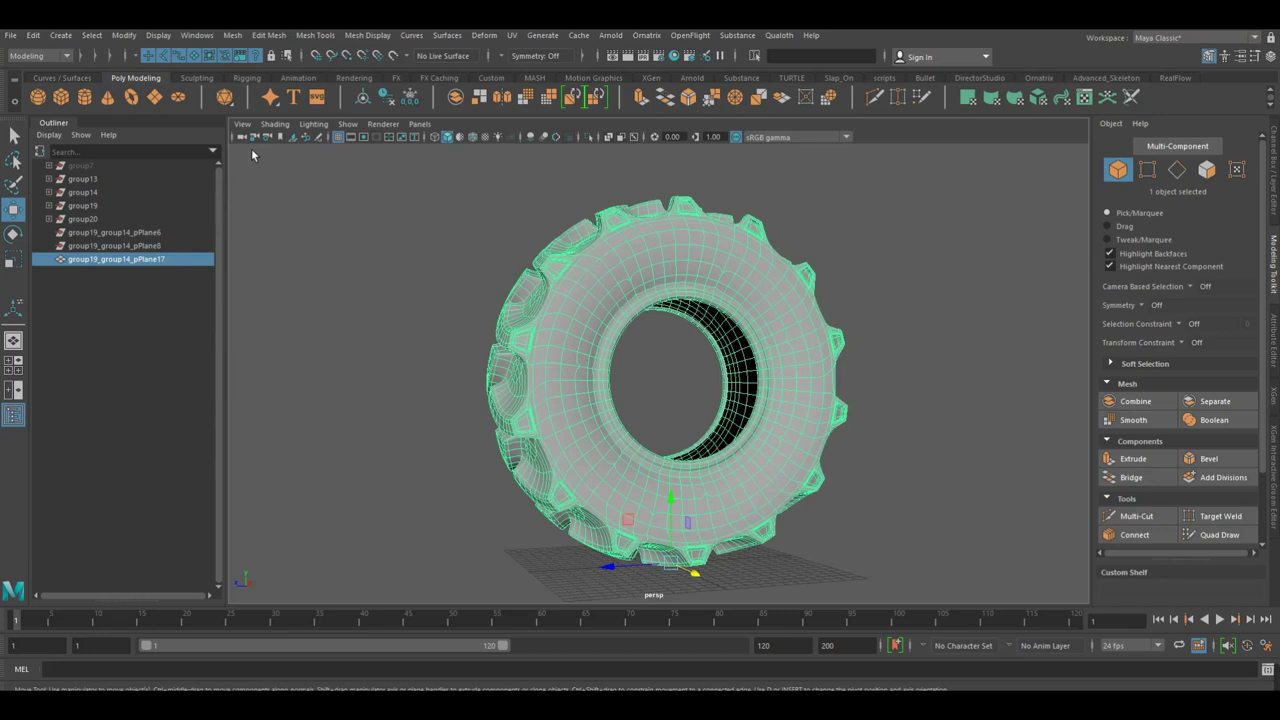
click(365, 104)
alt+drag(600, 330, 538, 308)
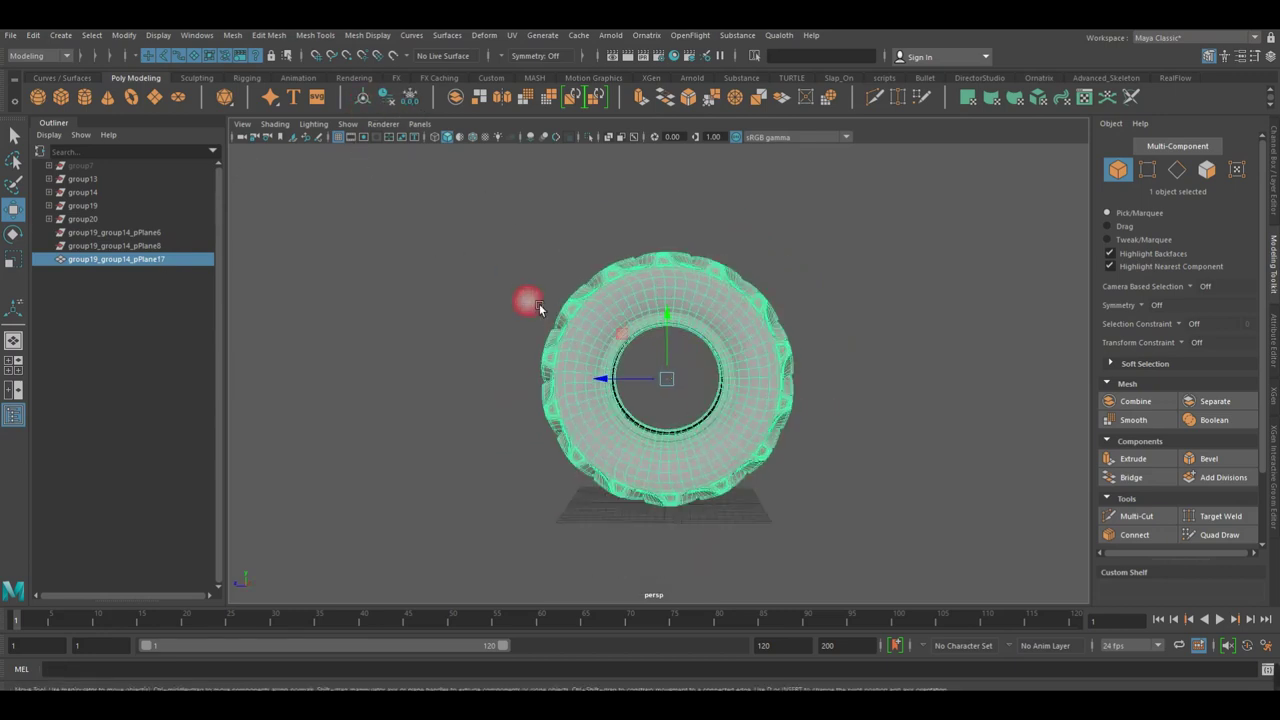
Scale the tire down uniformly, then undo the scaling and deselect it.
drag(645, 398, 548, 413)
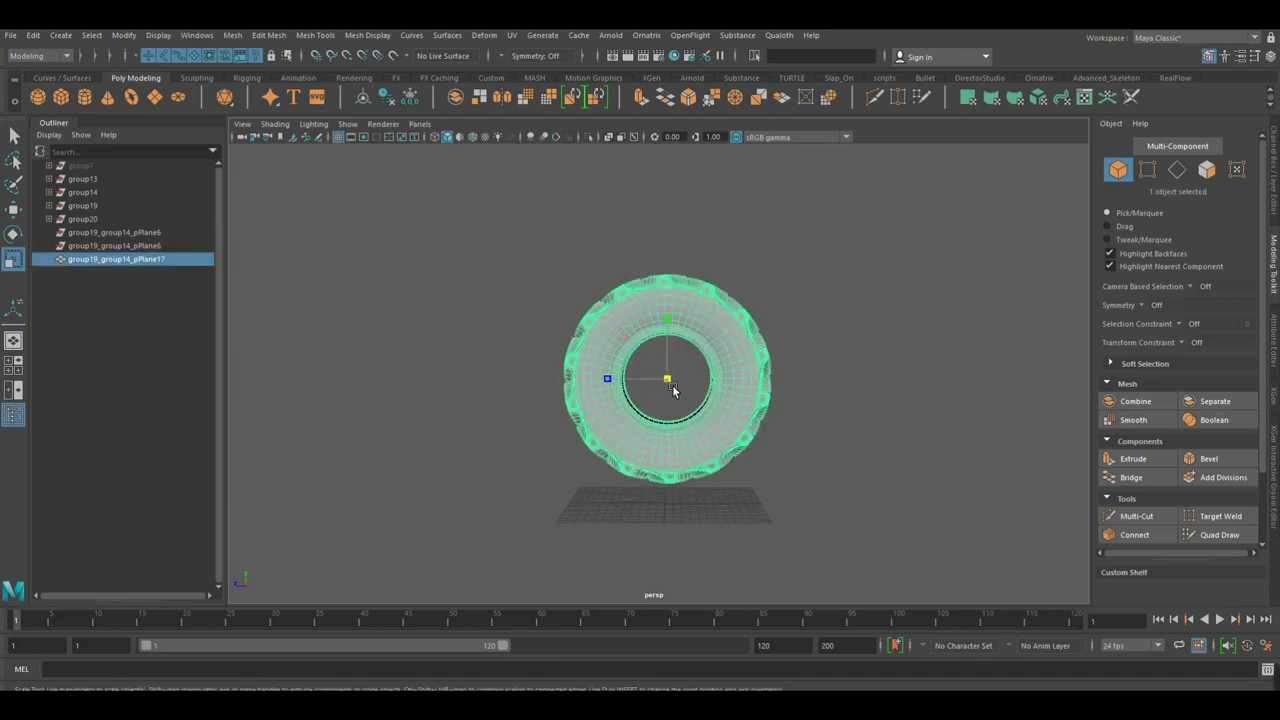
mouse_move(613, 430)
alt+mouse_down()
mouse_move(851, 443)
mouse_move(645, 410)
mouse_move(596, 430)
alt+mouse_up()
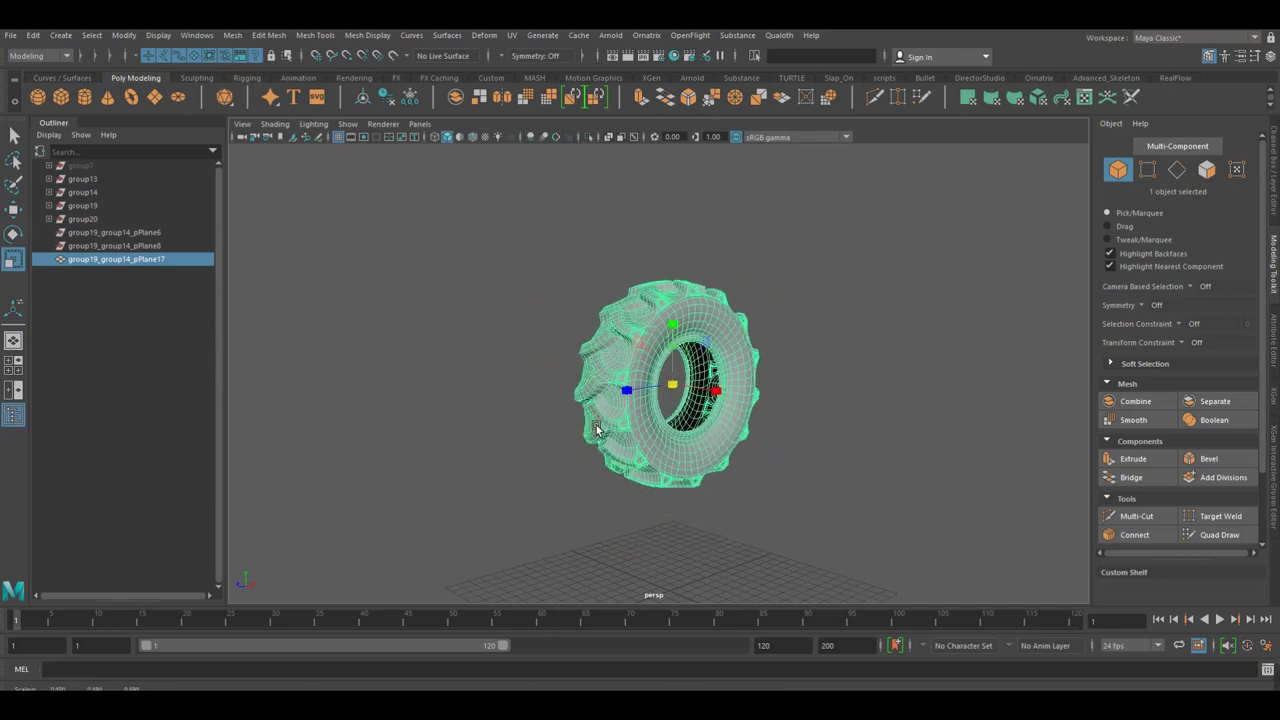
key(ctrl+z)
key(ctrl+z)
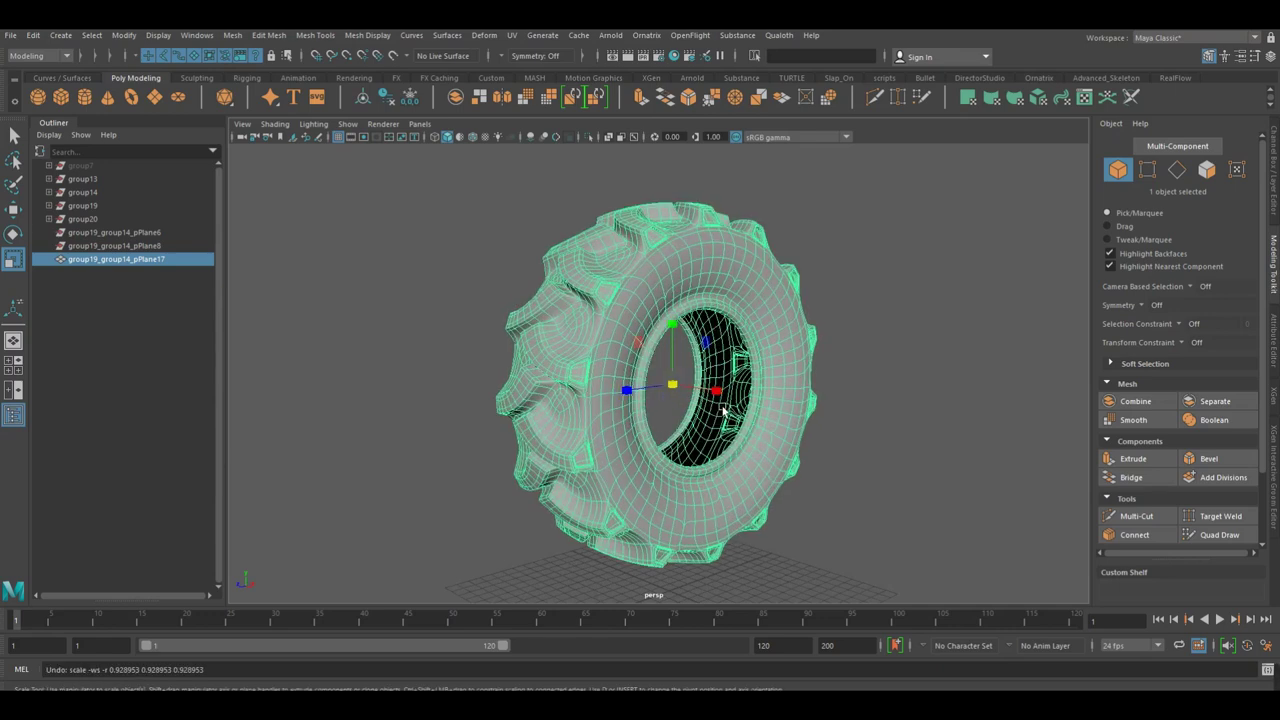
key(ctrl+z)
key(ctrl+z)
key(ctrl+z)
key(ctrl+z)
key(ctrl+z)
alt+right_drag(884, 414, 596, 431)
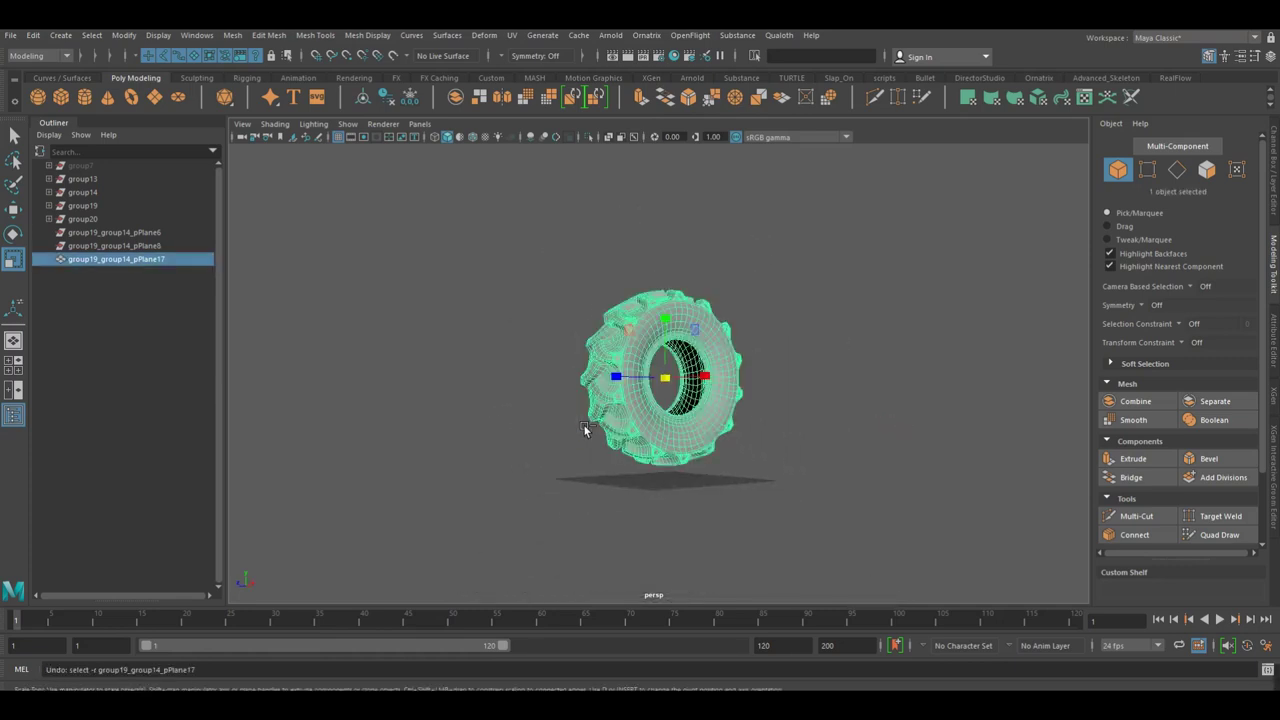
key(ctrl+z)
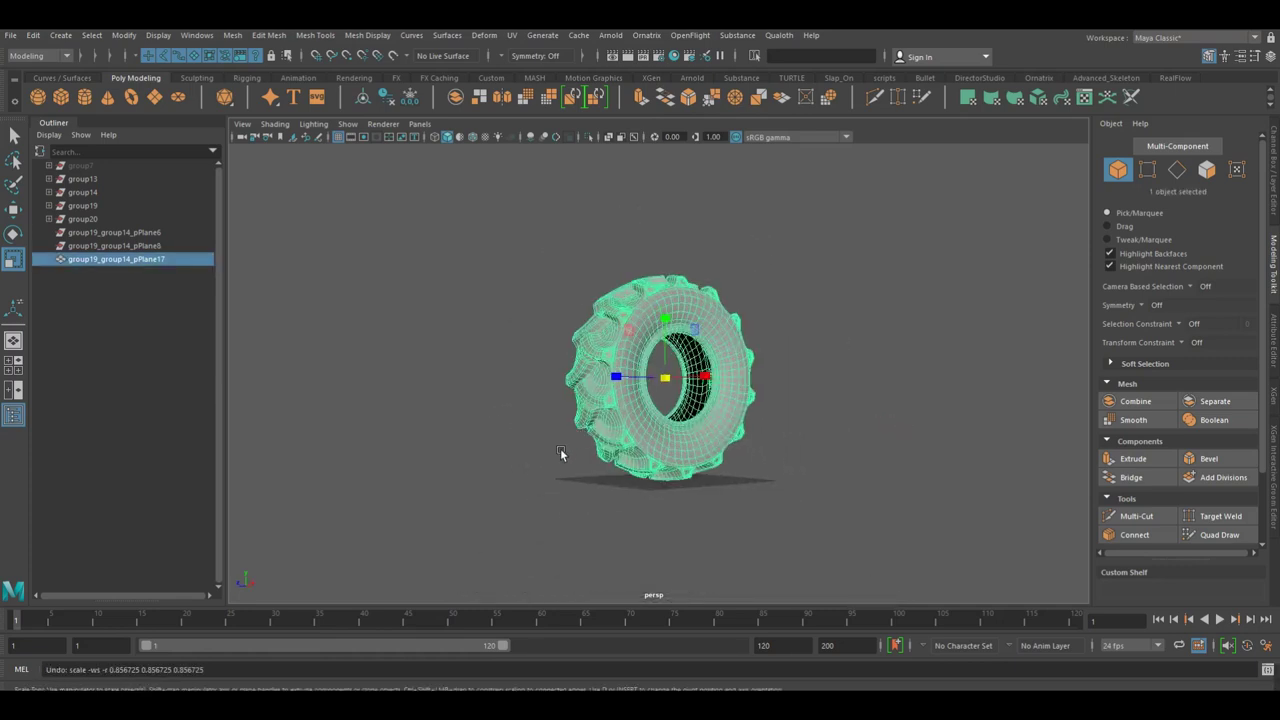
click(556, 454)
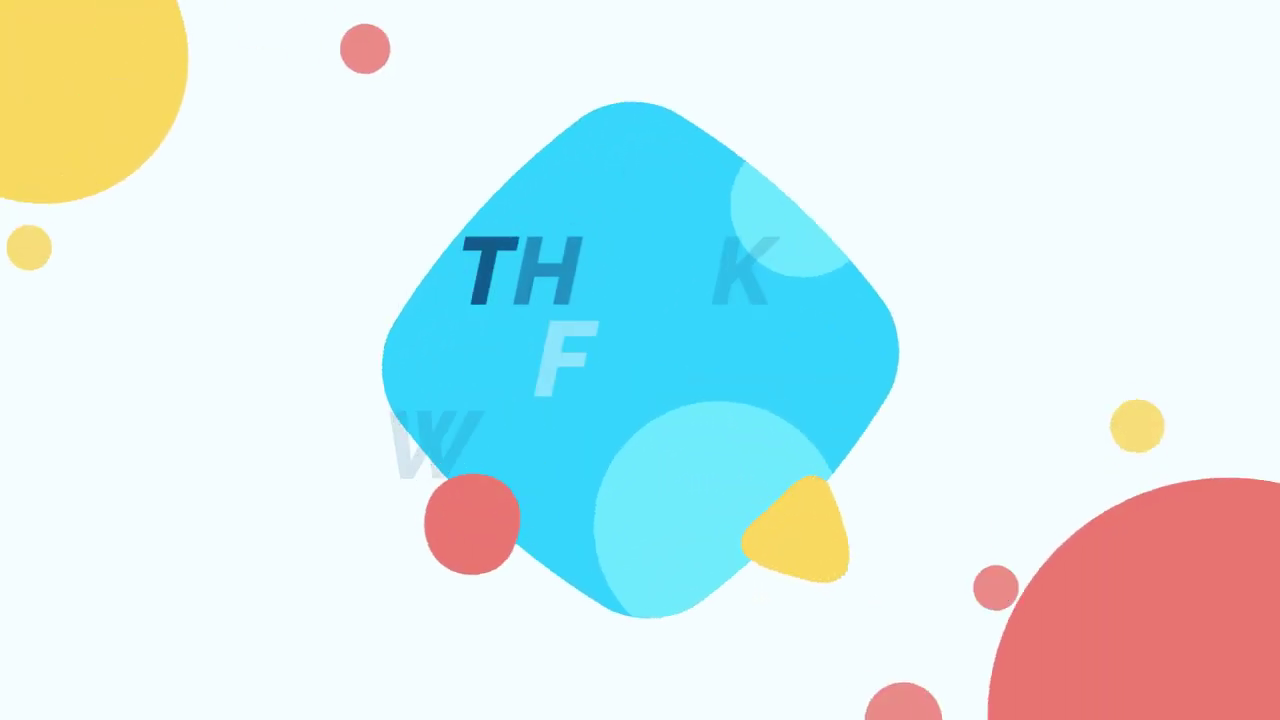